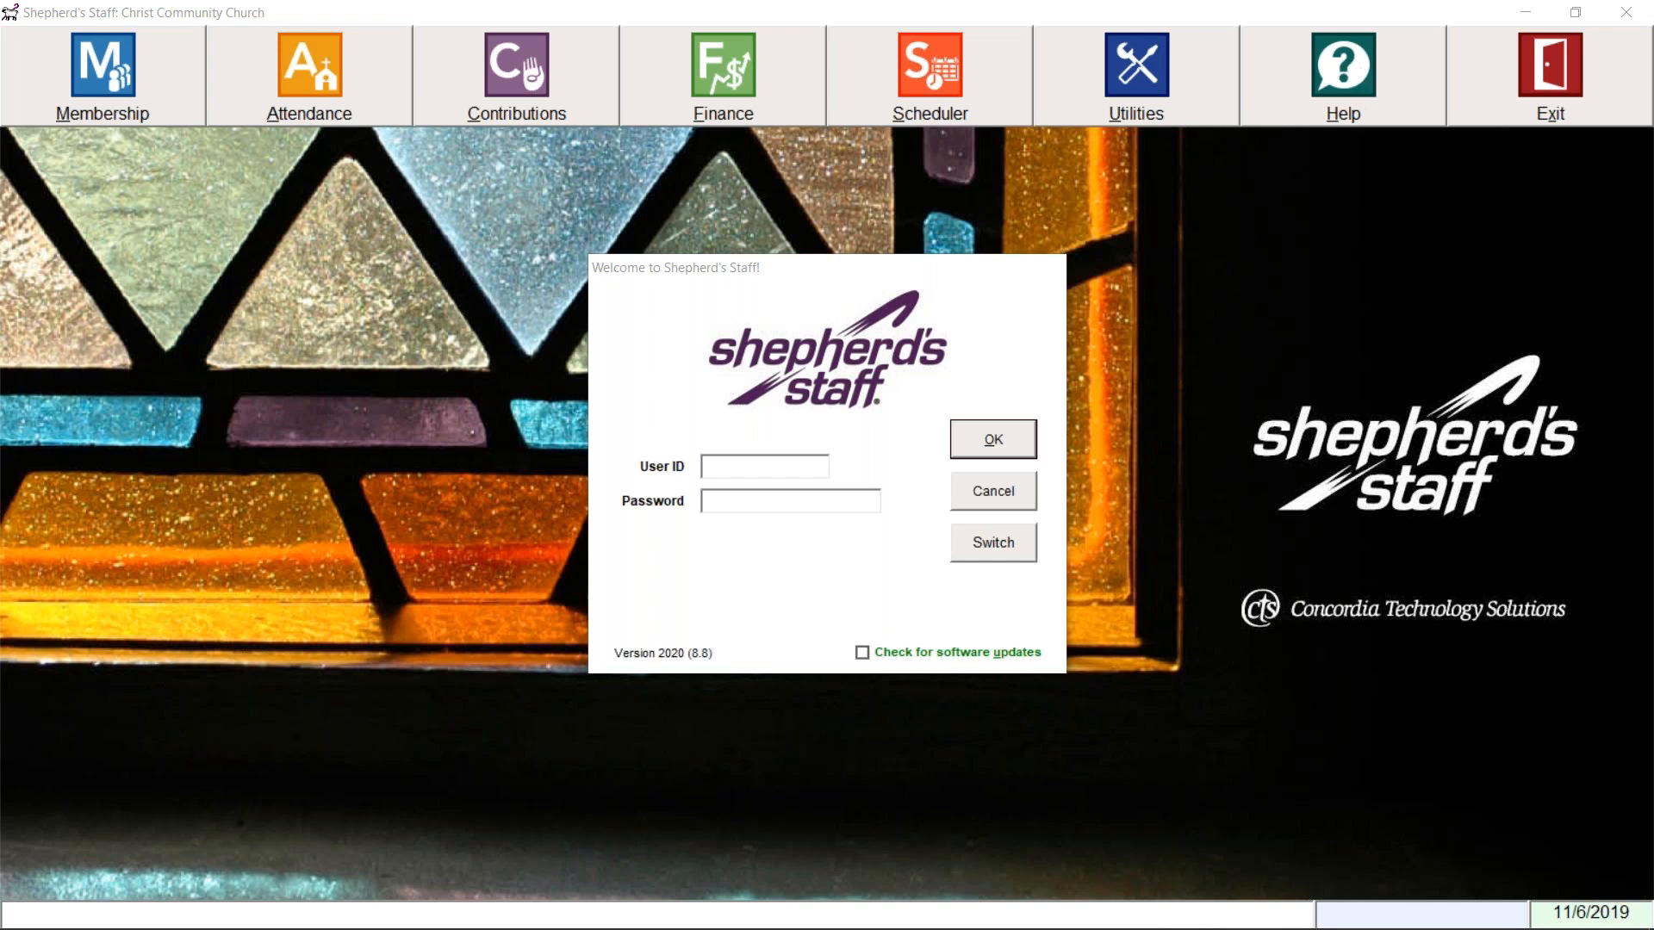
Step: Log in with the administrator user ID and password, with the software-update check turned on
click(765, 474)
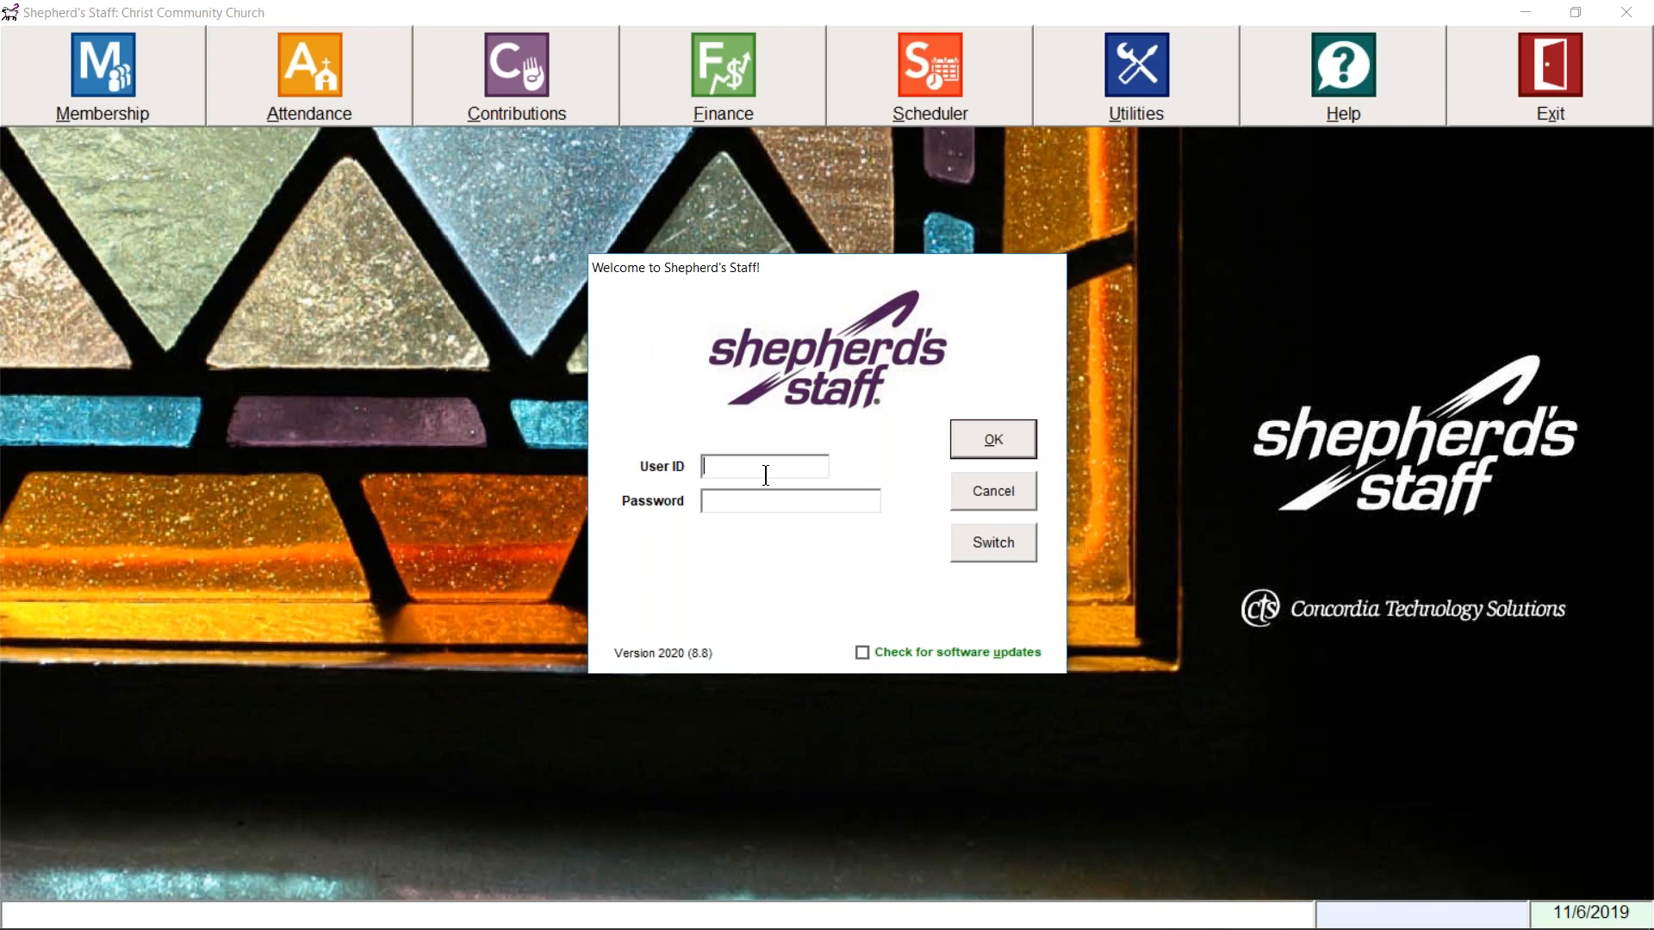
text(Sysadmin)
key(Tab)
text(********)
click(862, 653)
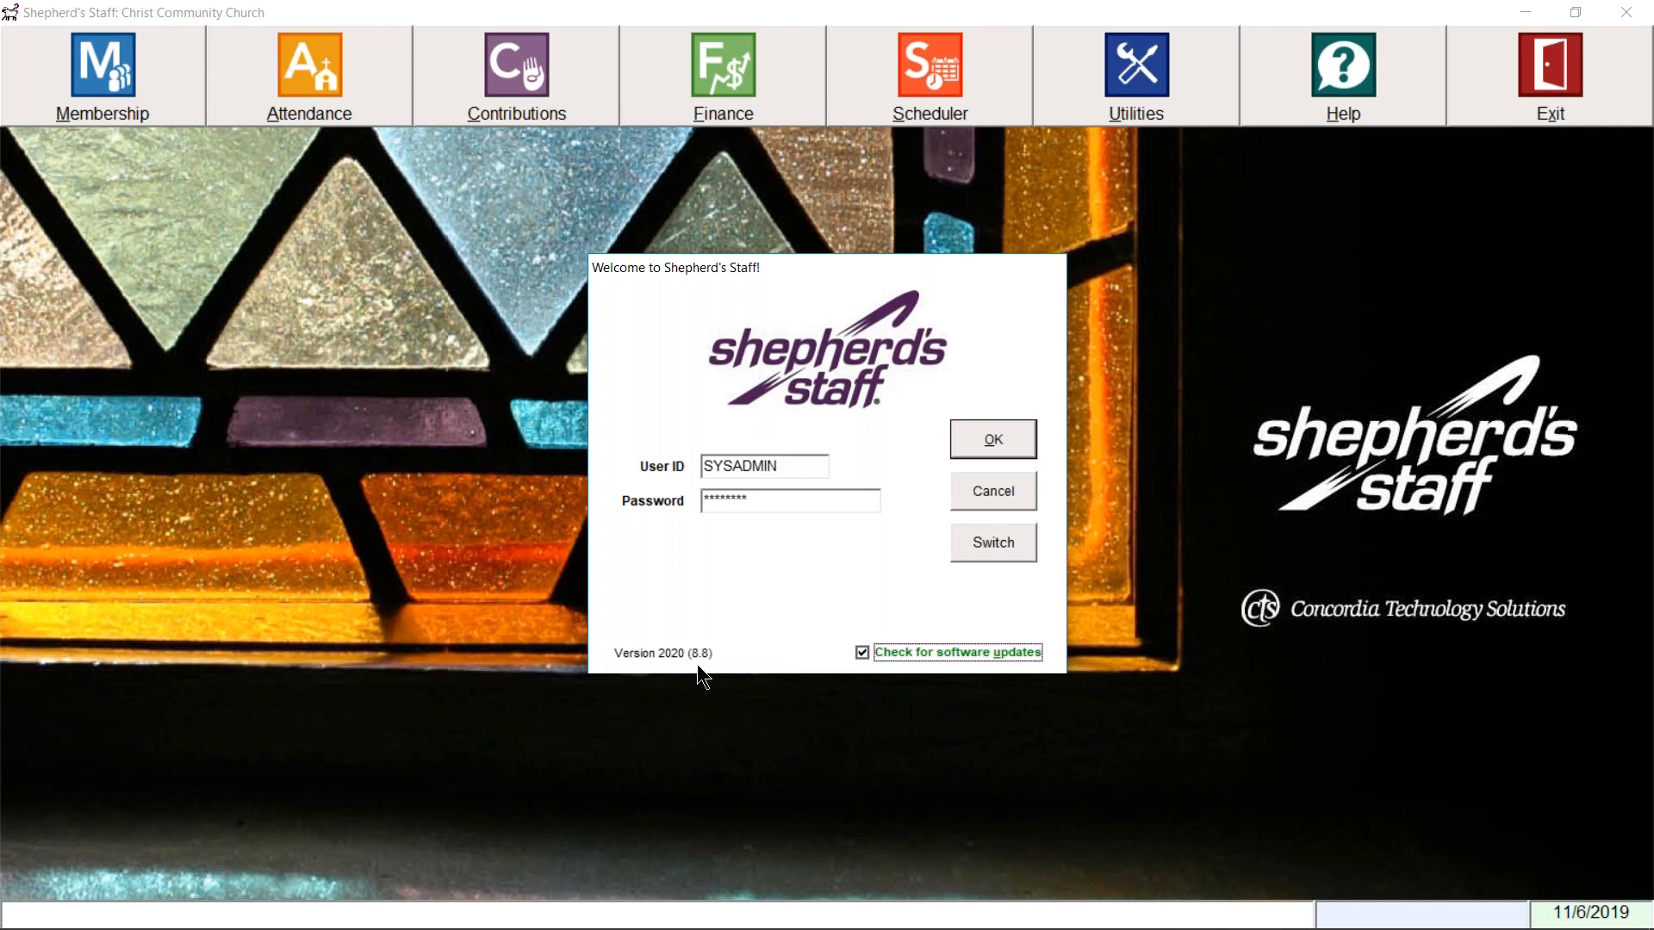
click(1006, 443)
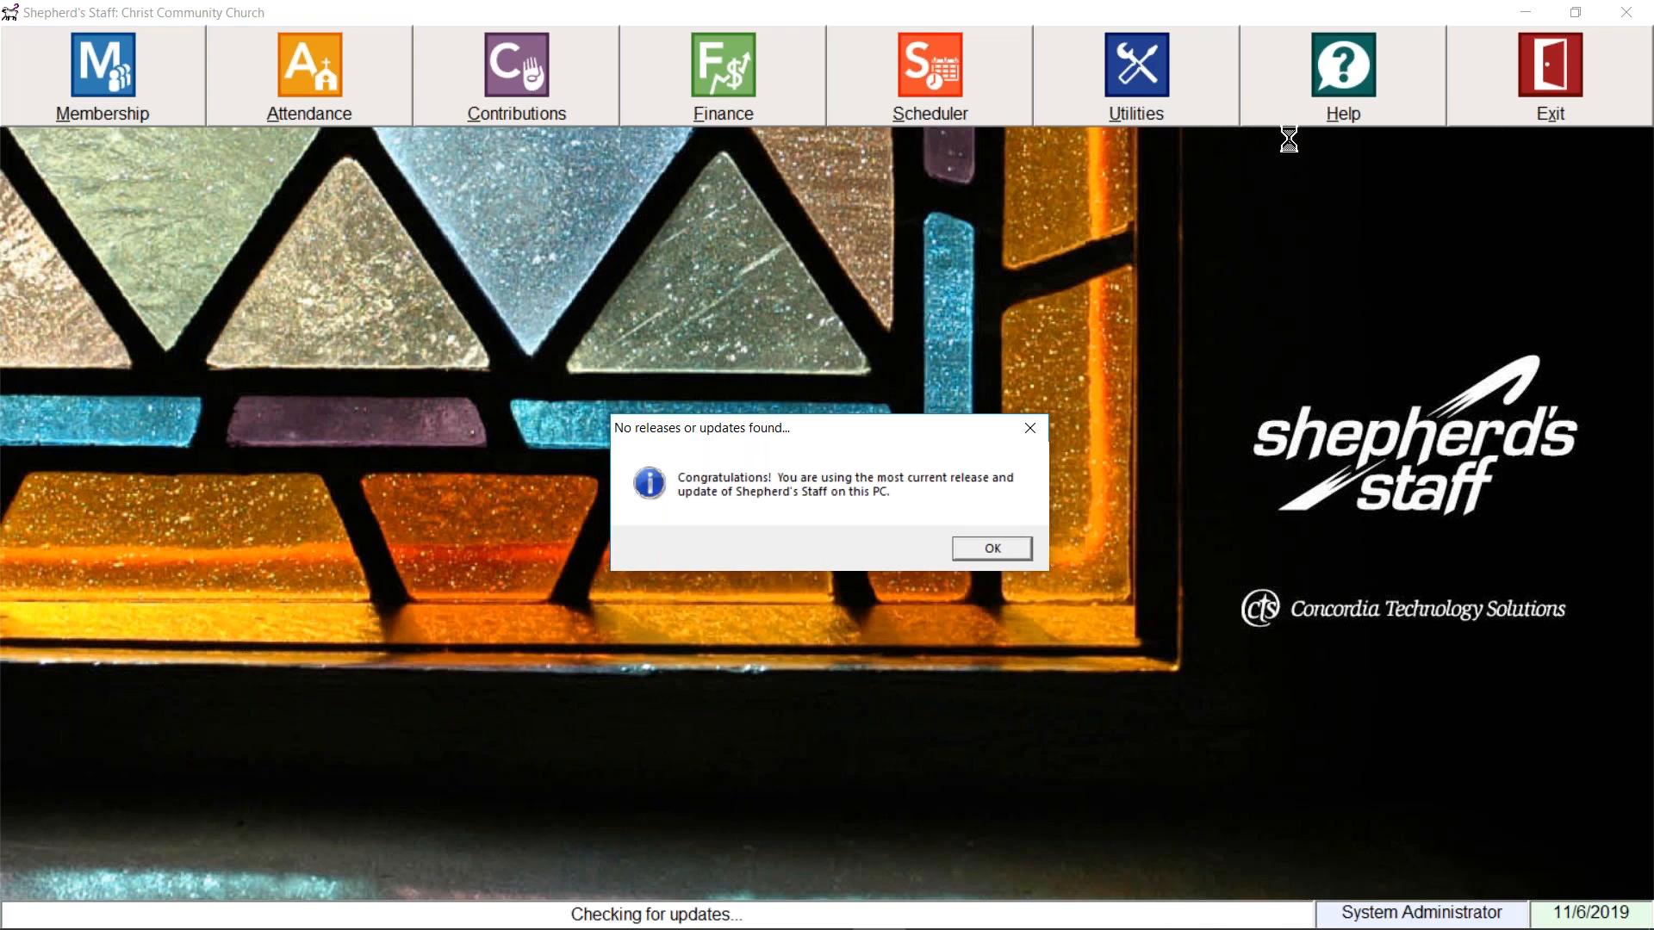
Step: Dismiss the 'No releases or updates found' message and open the Membership module
click(999, 553)
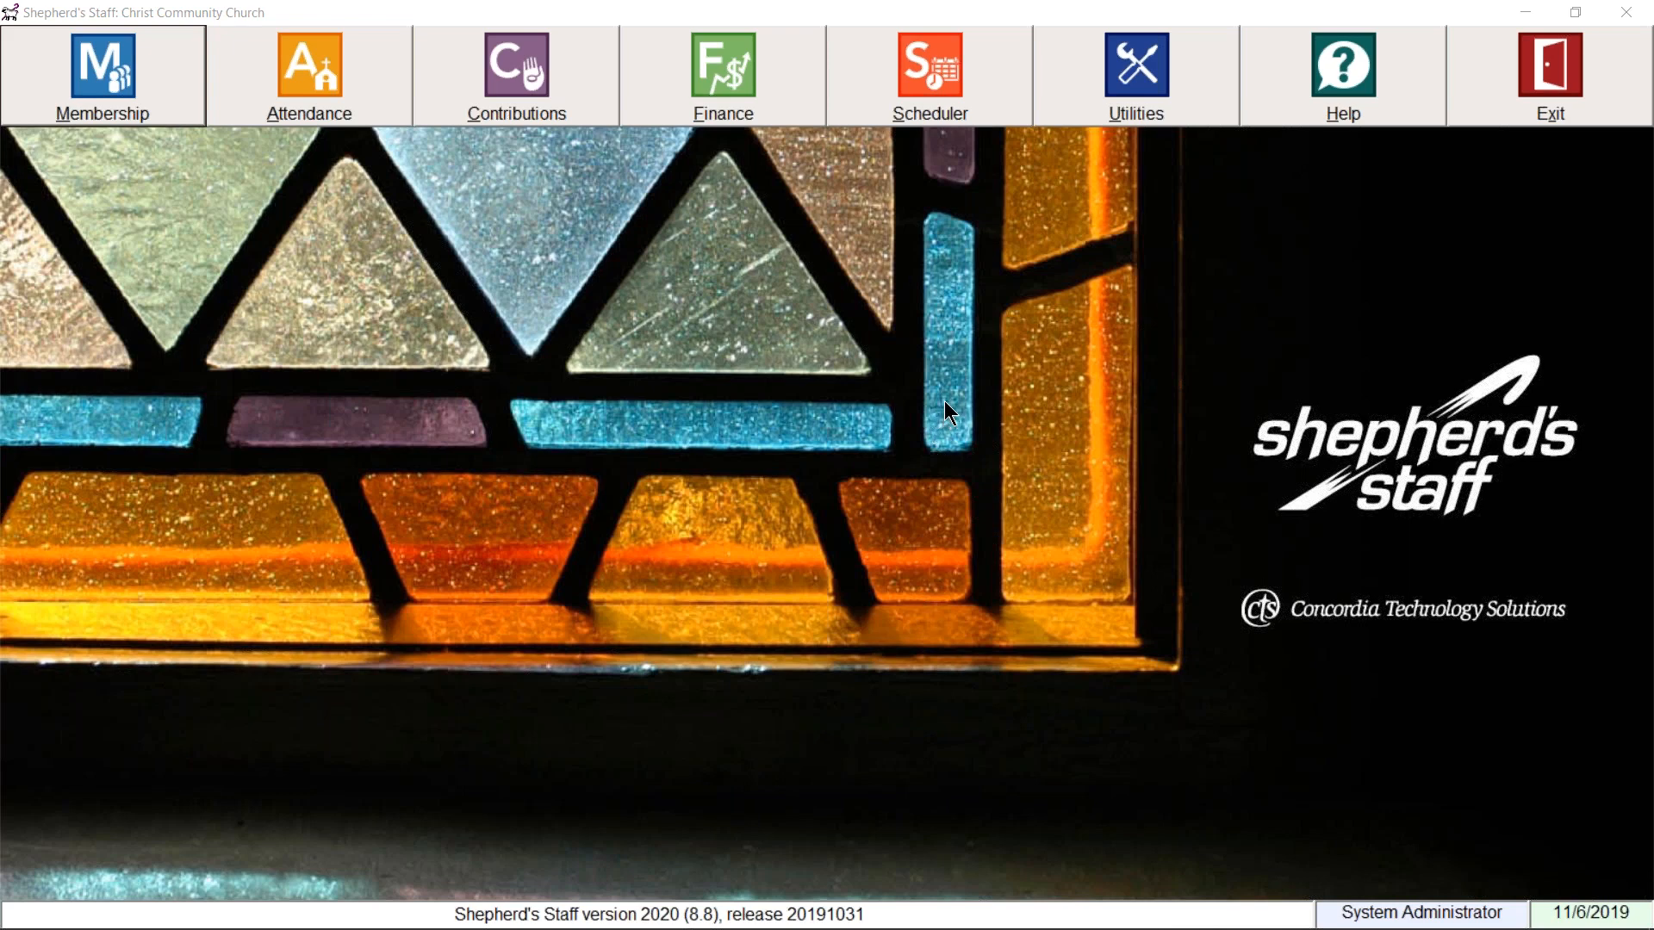
click(126, 102)
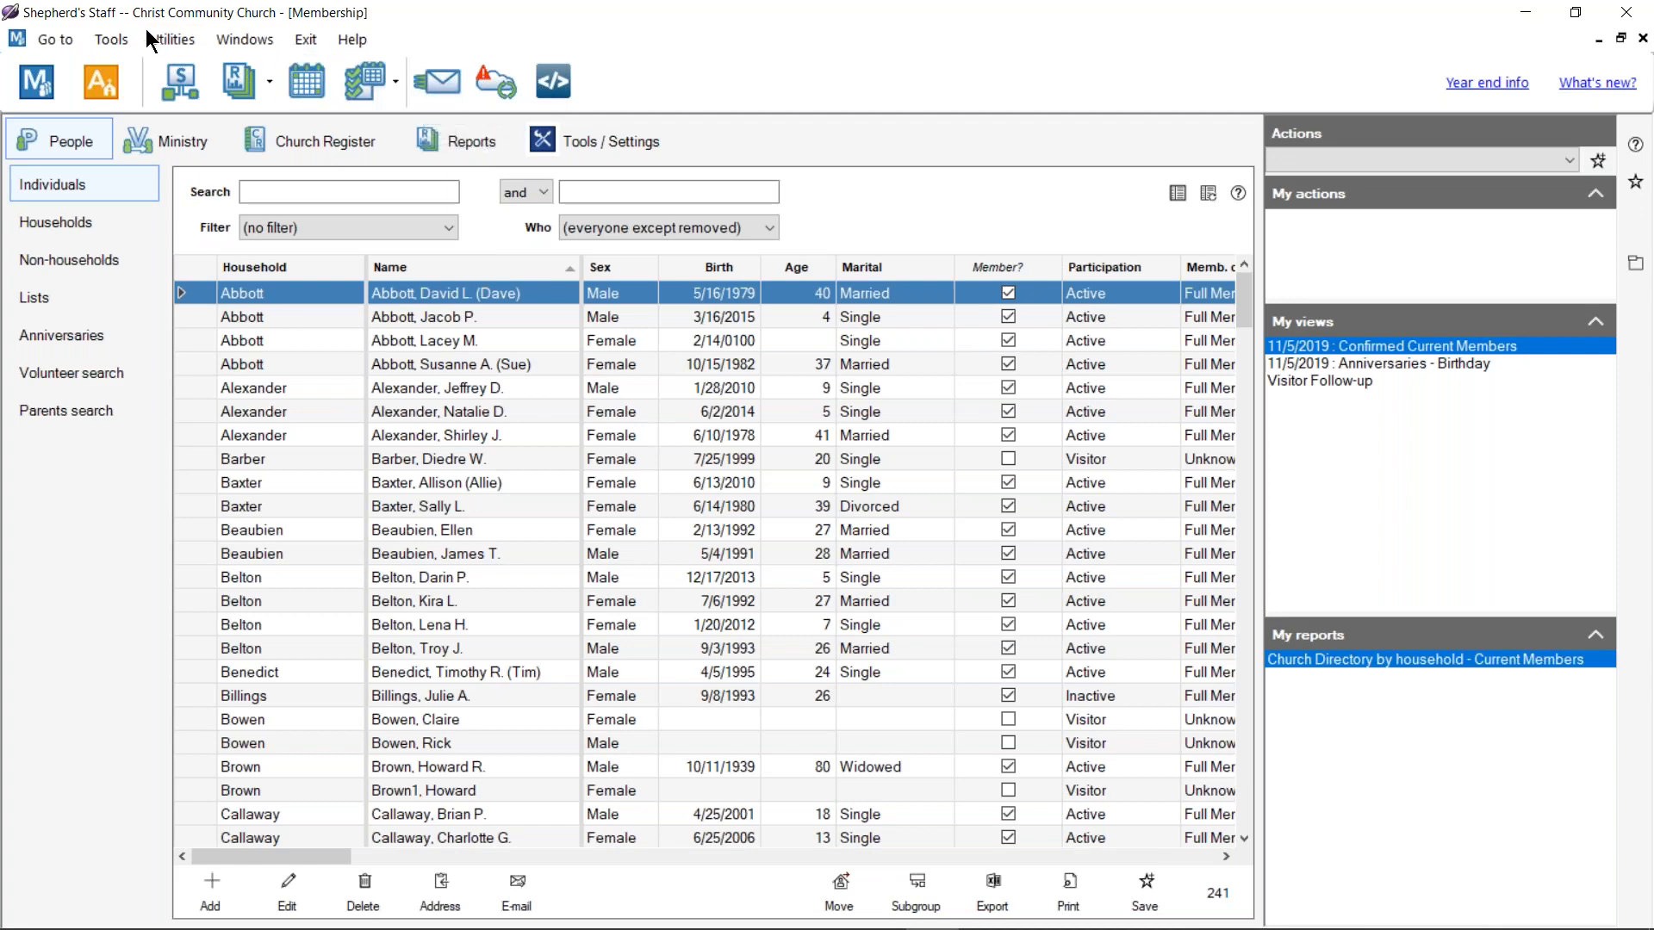
Step: Look over the Membership Tools menu and close it without choosing anything
click(119, 41)
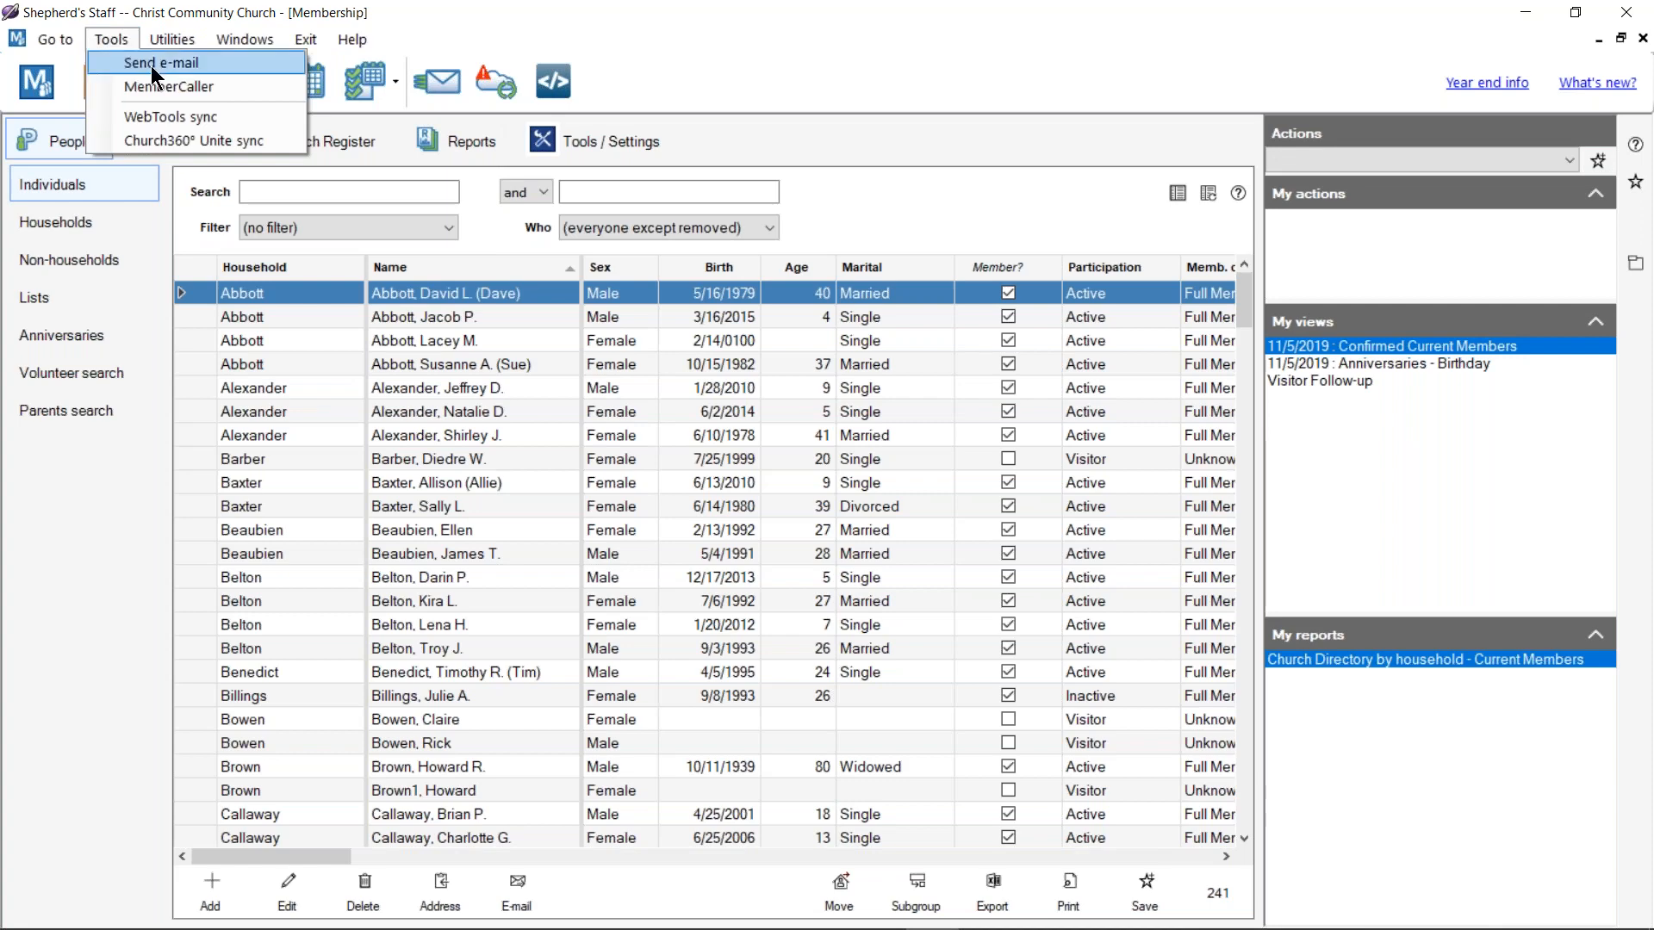
click(152, 65)
click(458, 89)
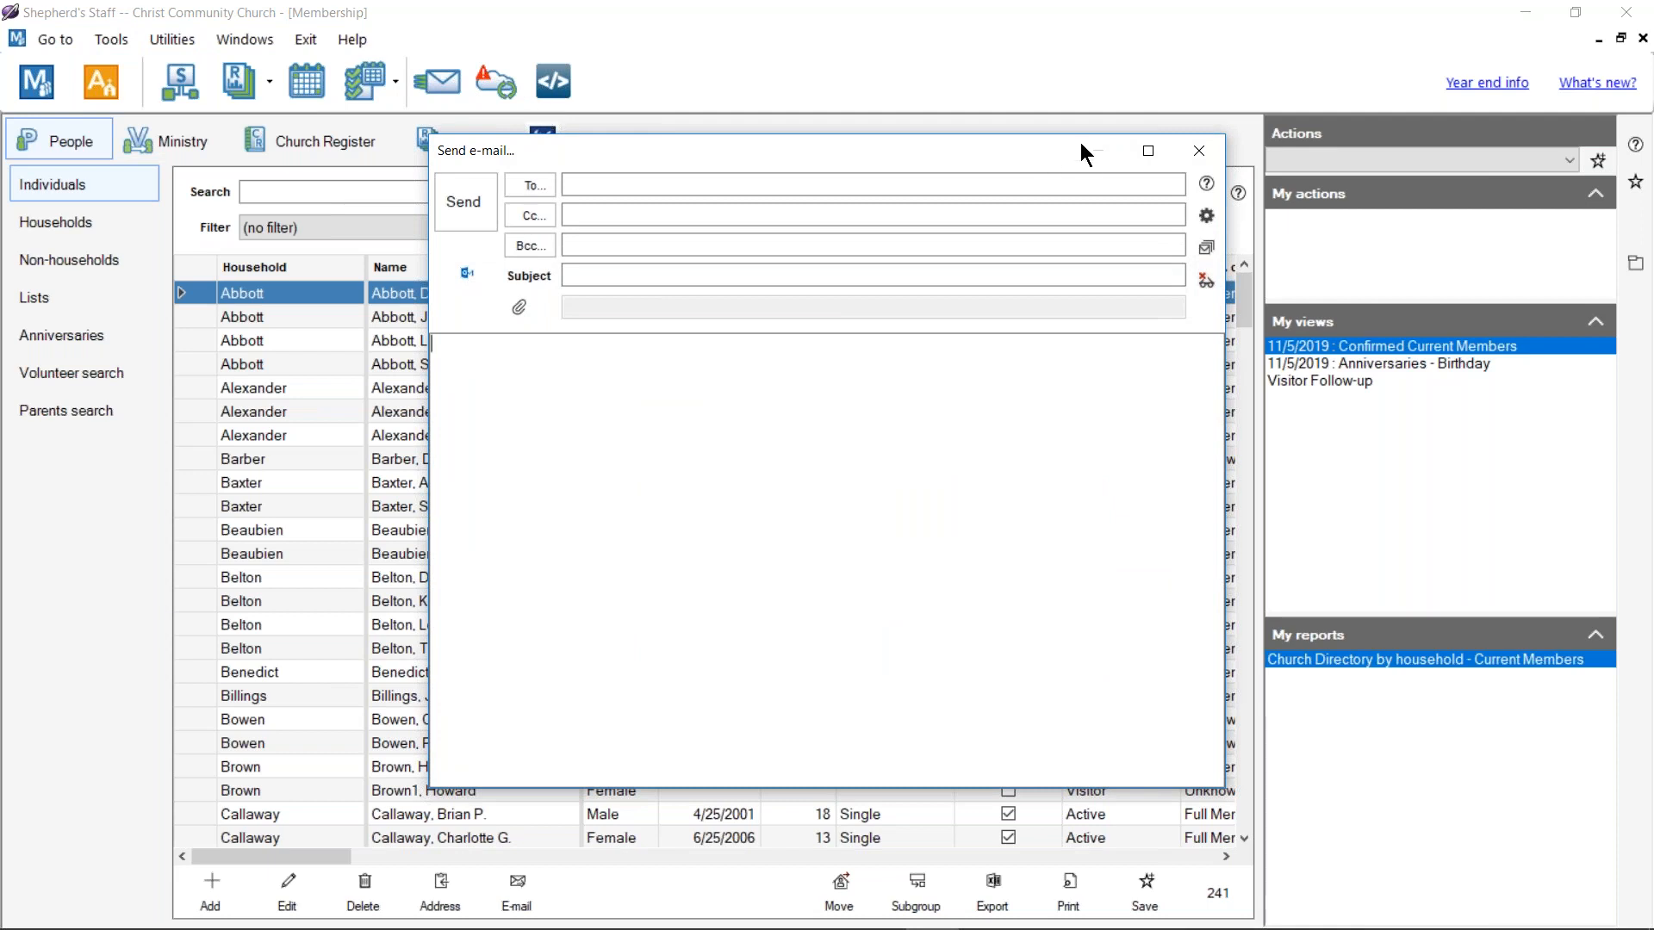
click(1198, 151)
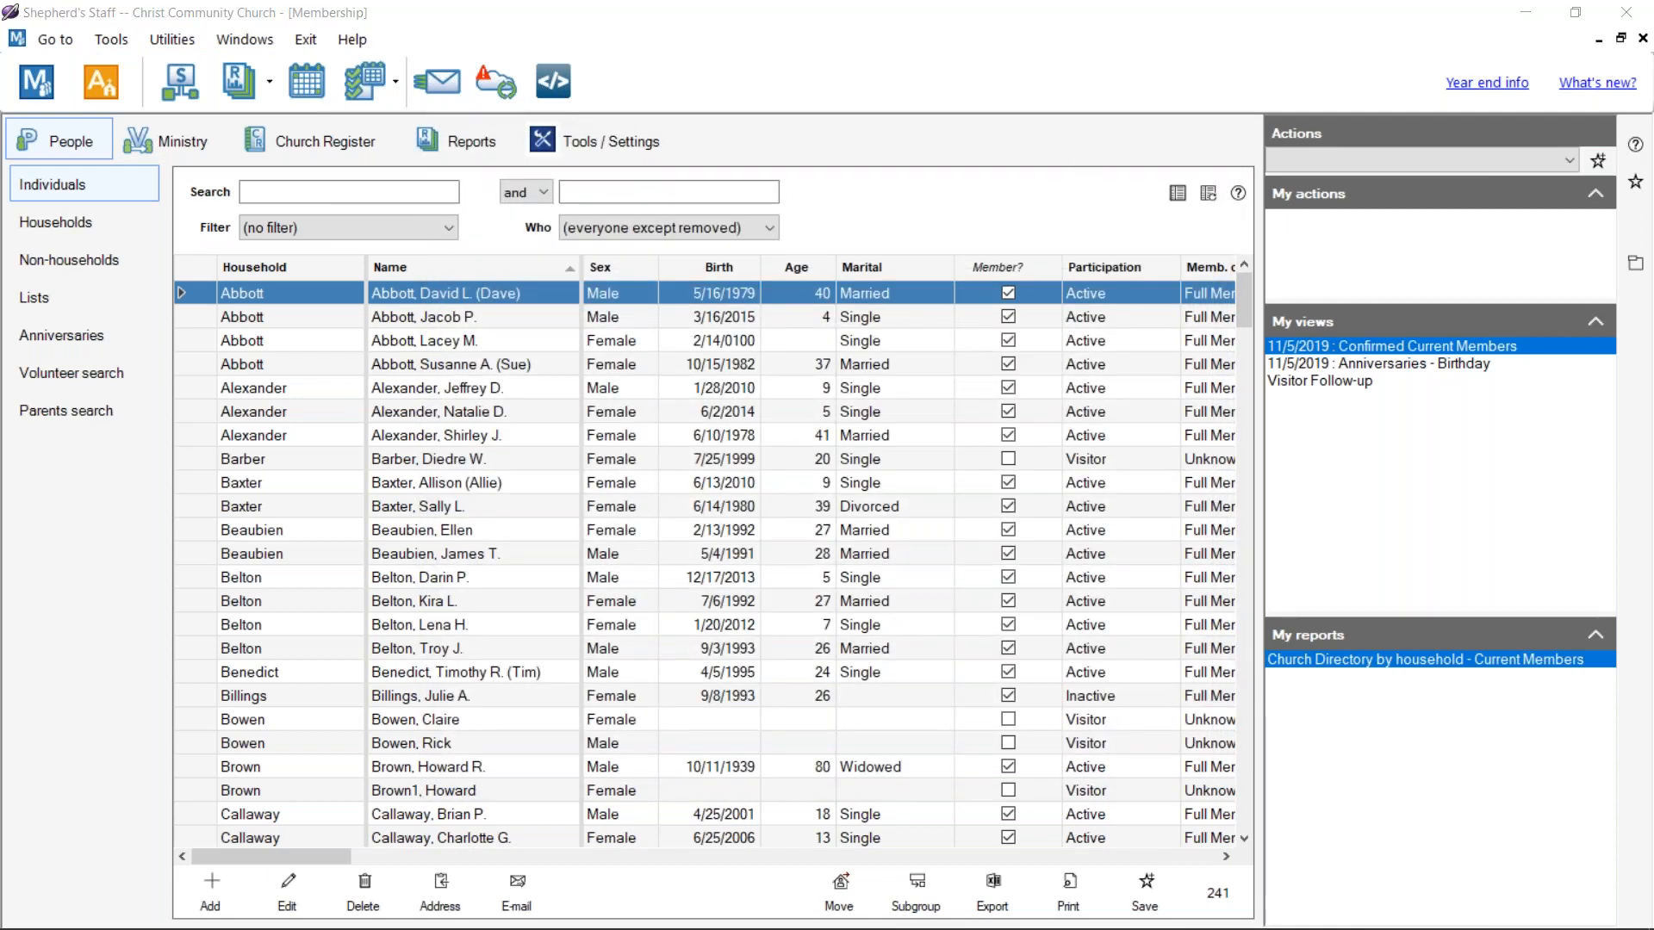
Step: Close the Membership window, then open a Send e-mail window and close it unsent
click(1642, 39)
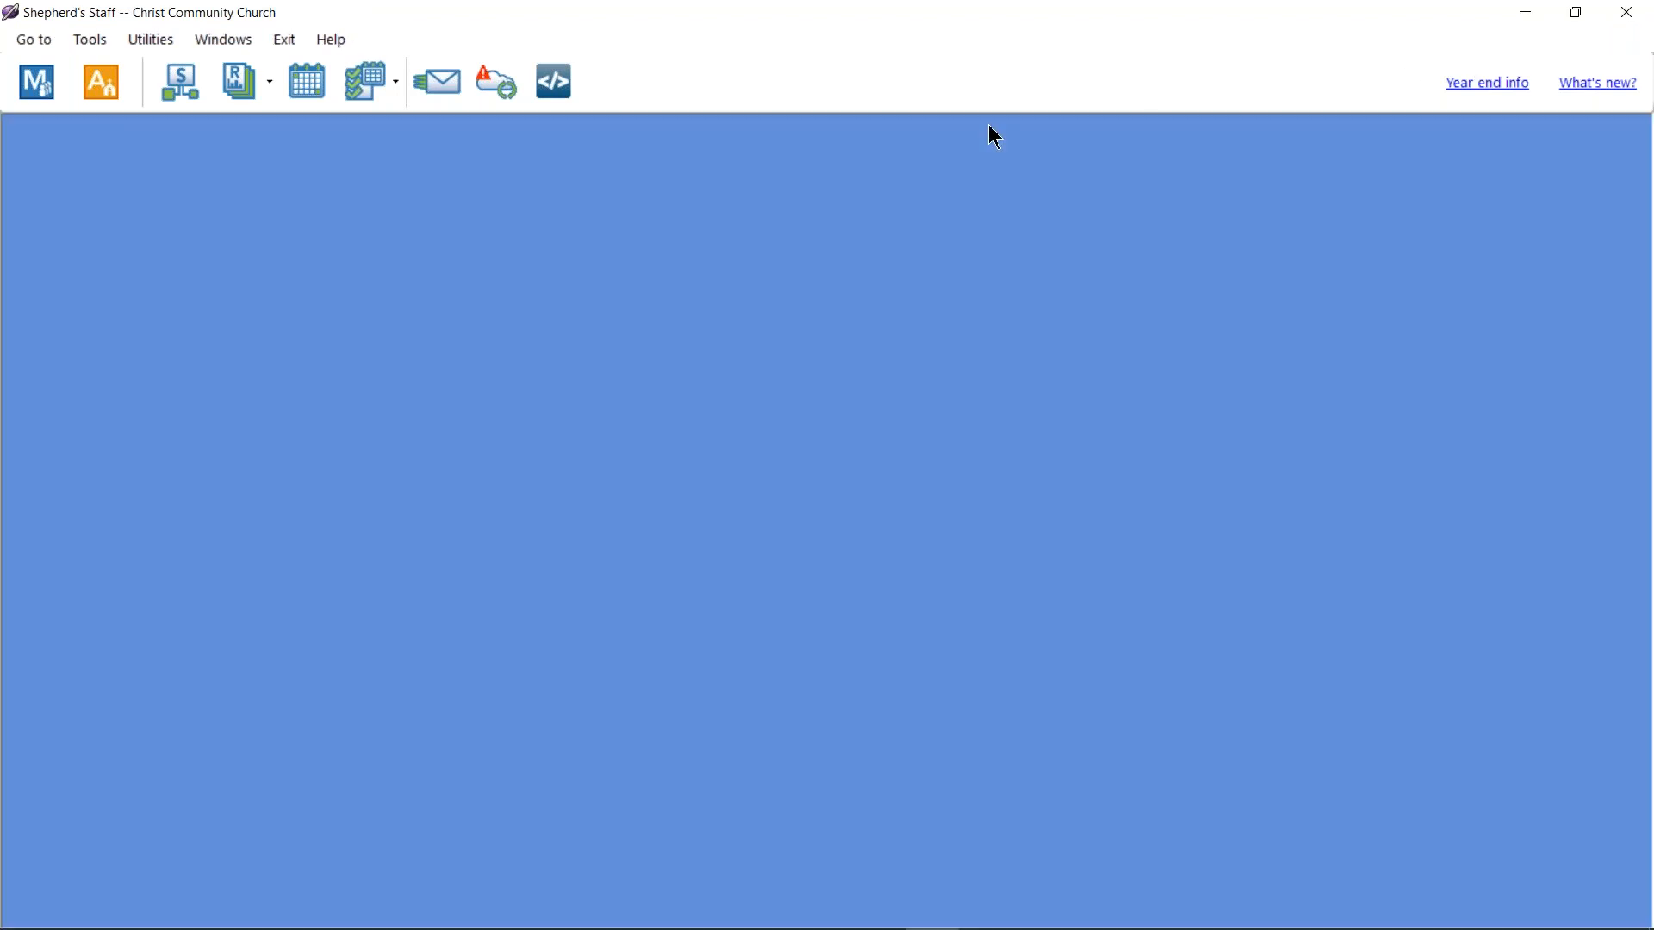
click(426, 80)
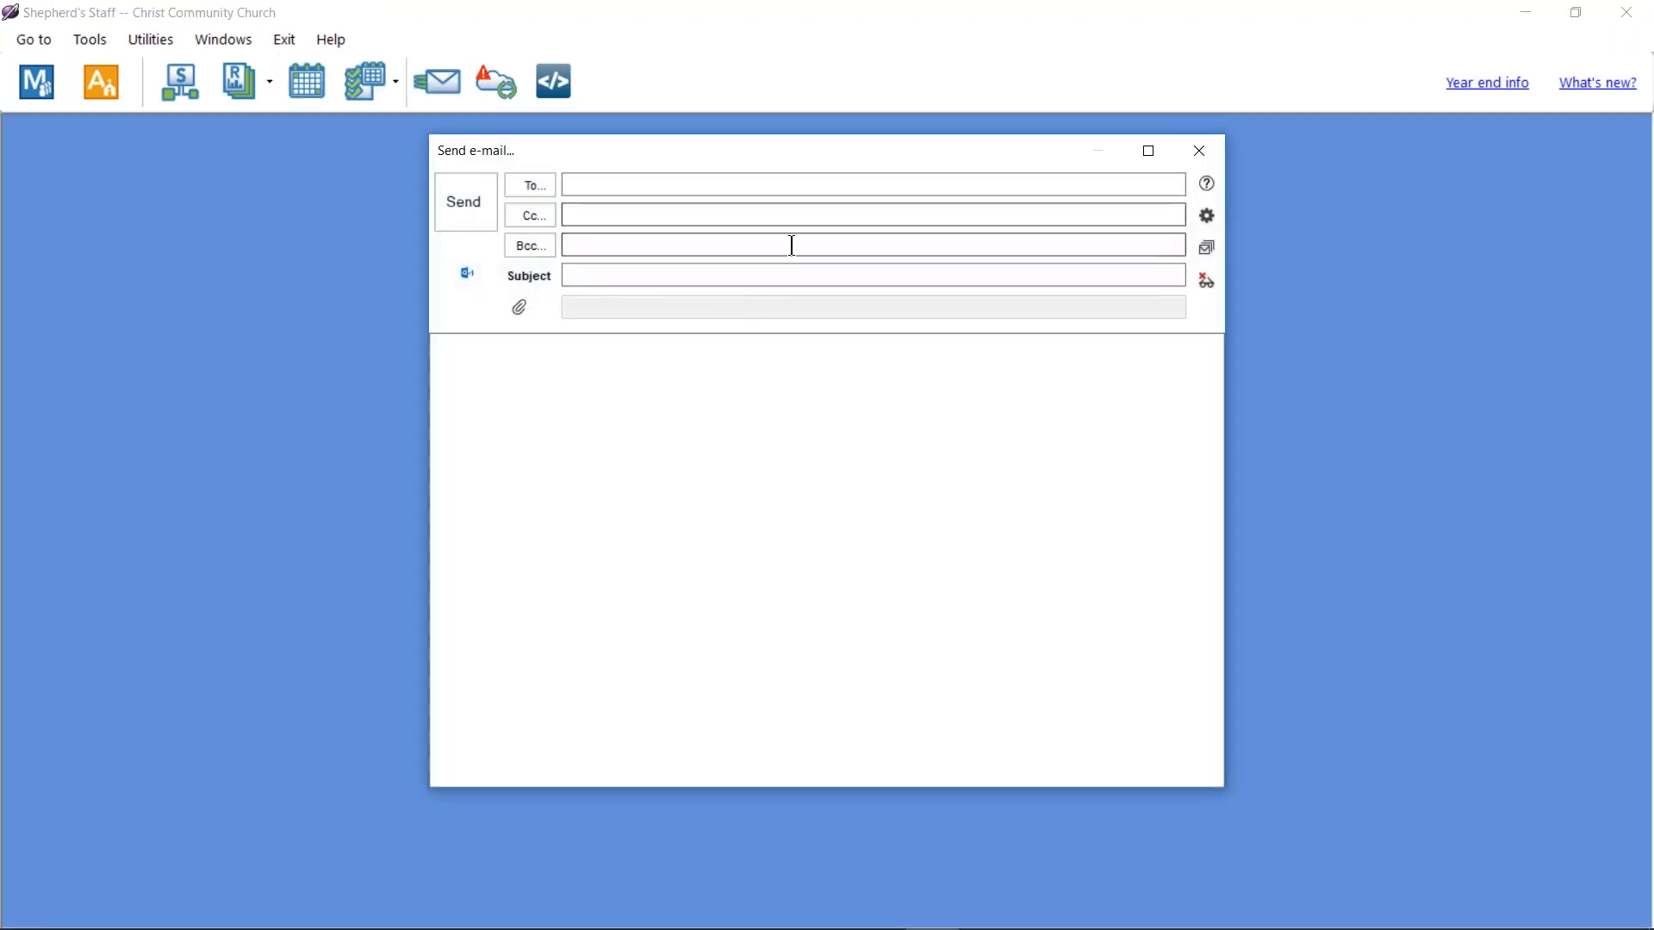
drag(839, 155, 851, 180)
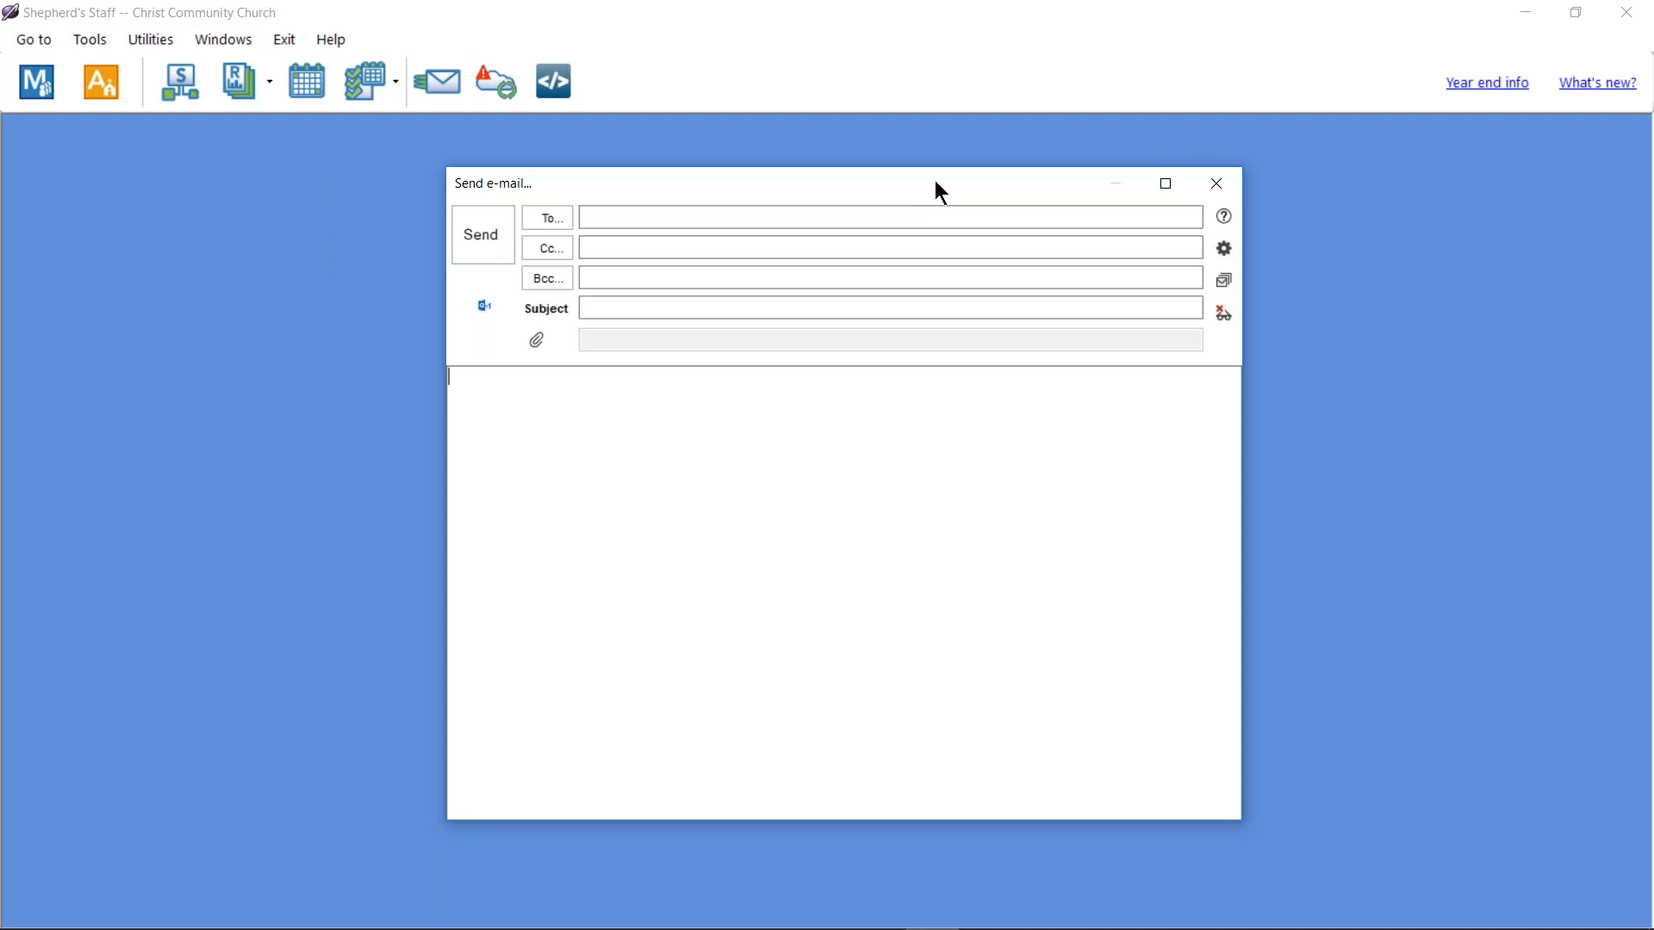
click(1217, 191)
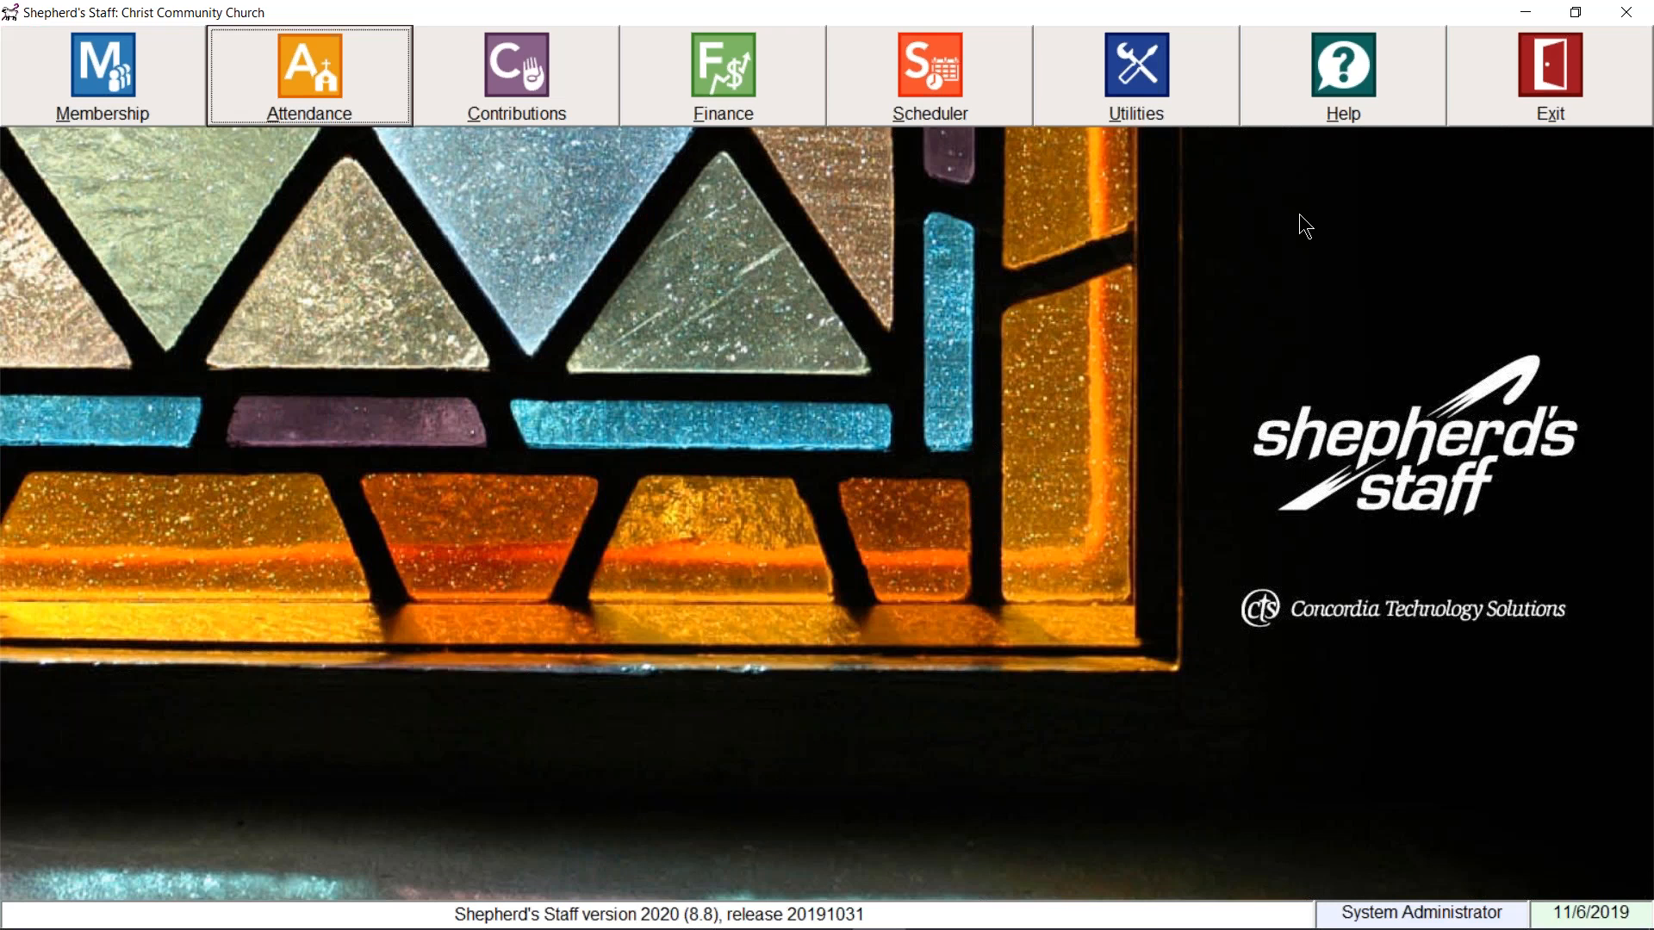
Step: Open User security from Utilities and select the second user account
click(1190, 108)
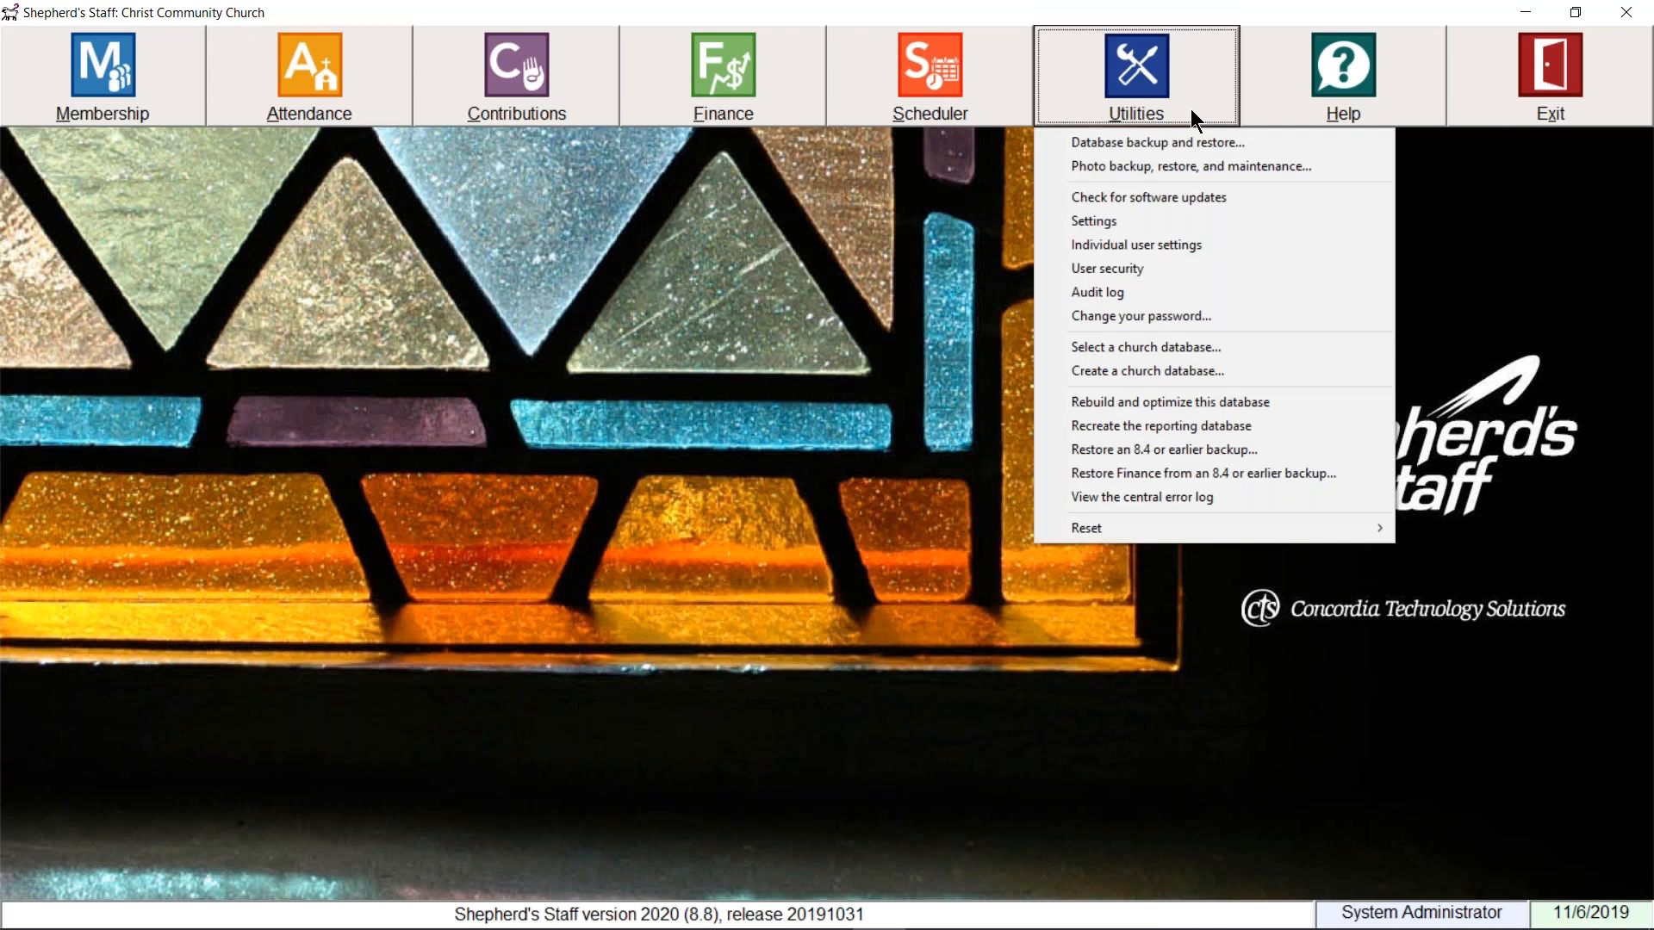
click(1173, 273)
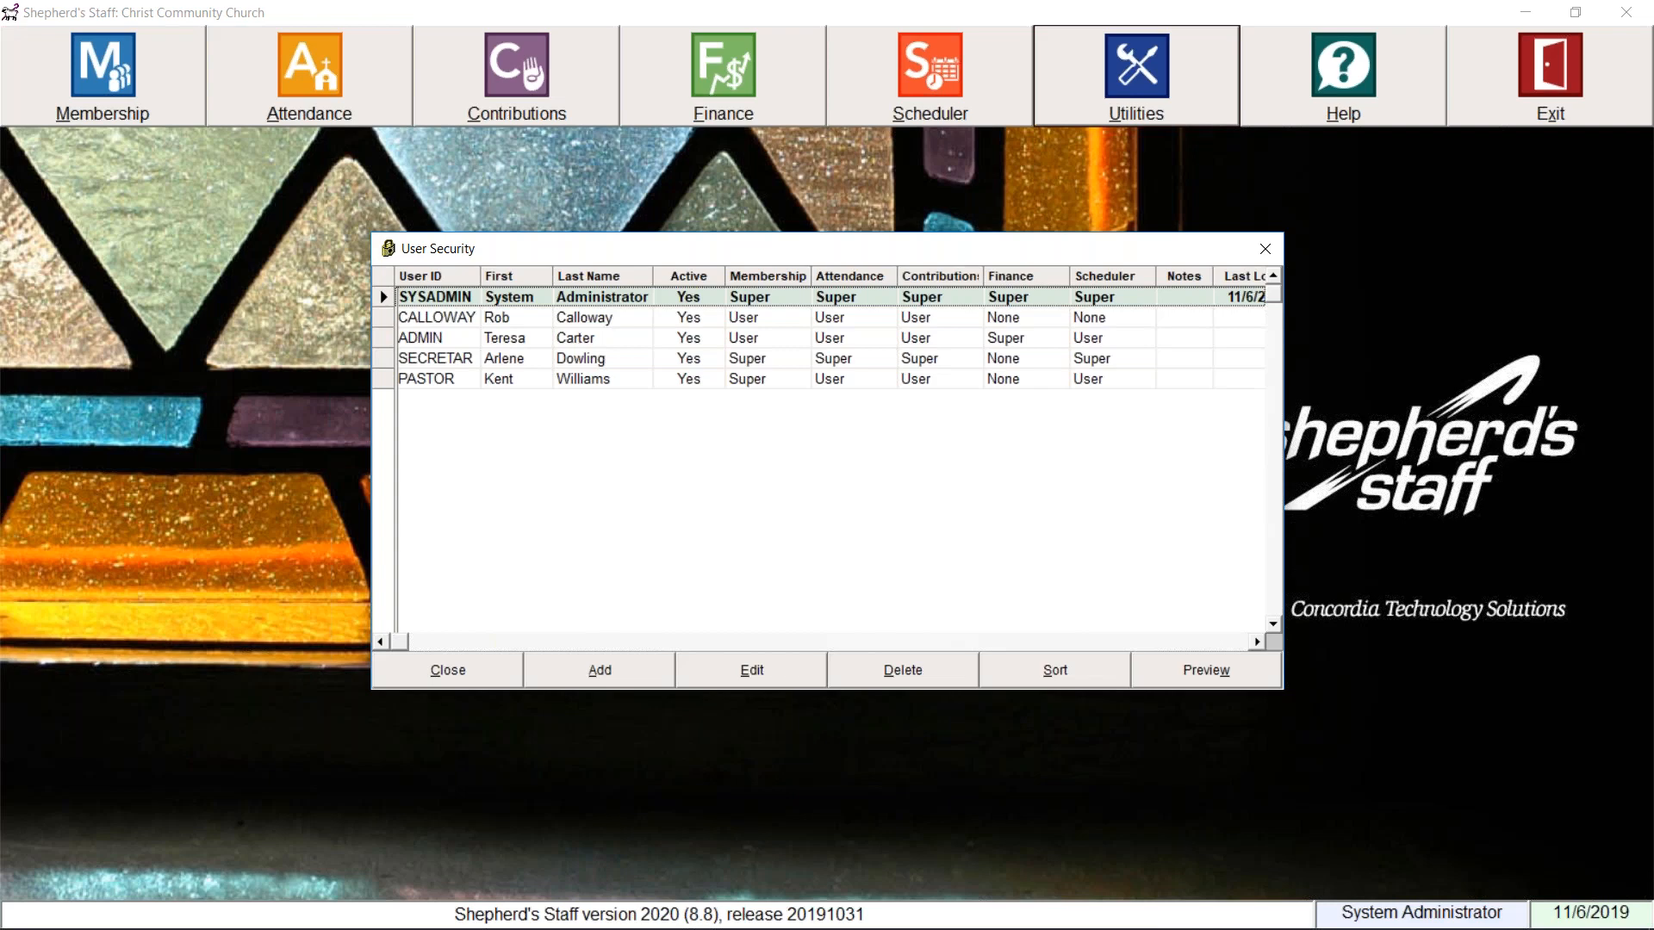
click(587, 320)
Step: Review the second user's module access, Membership permission details and e-mail access settings
double_click(586, 316)
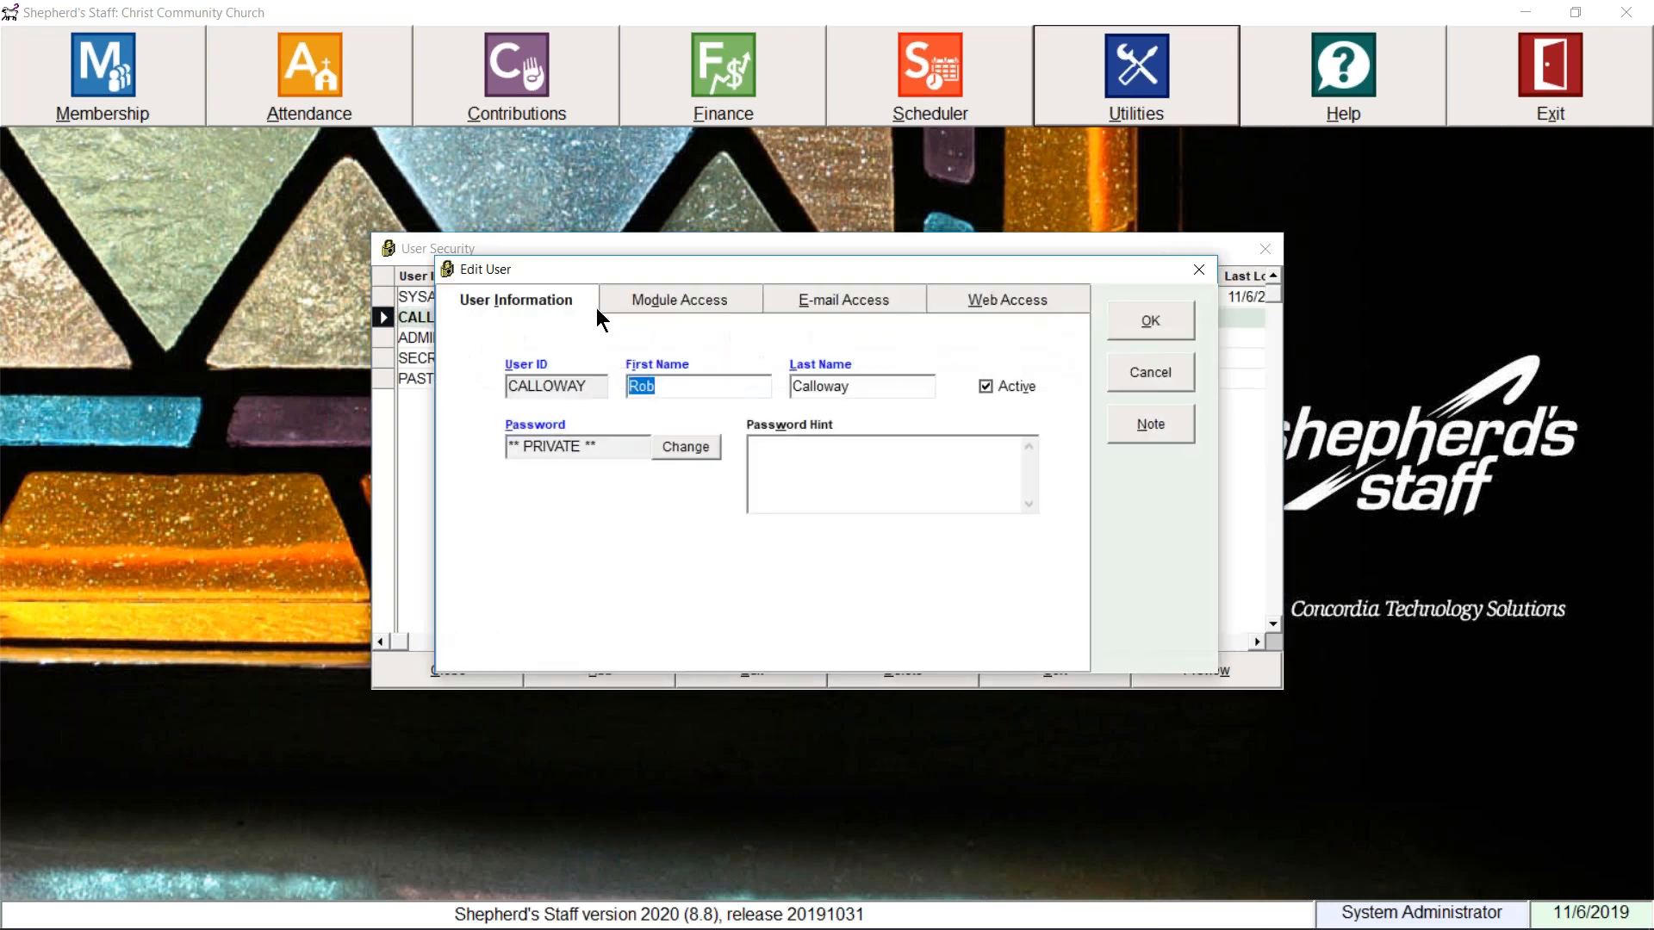
click(665, 300)
click(825, 381)
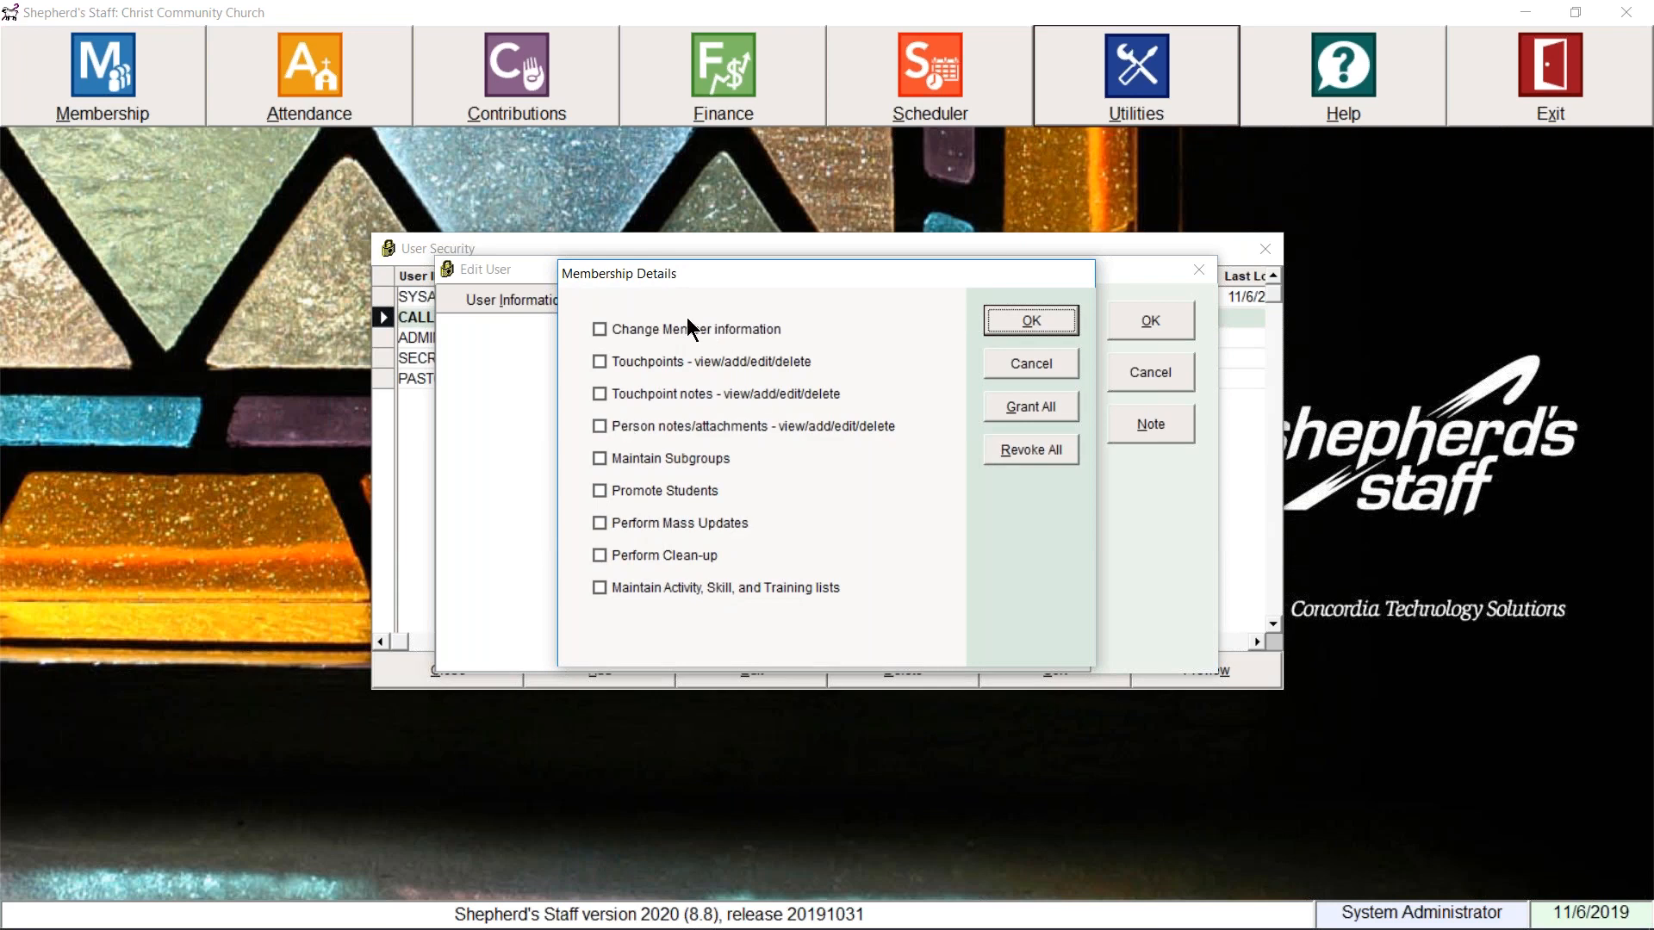
click(1003, 362)
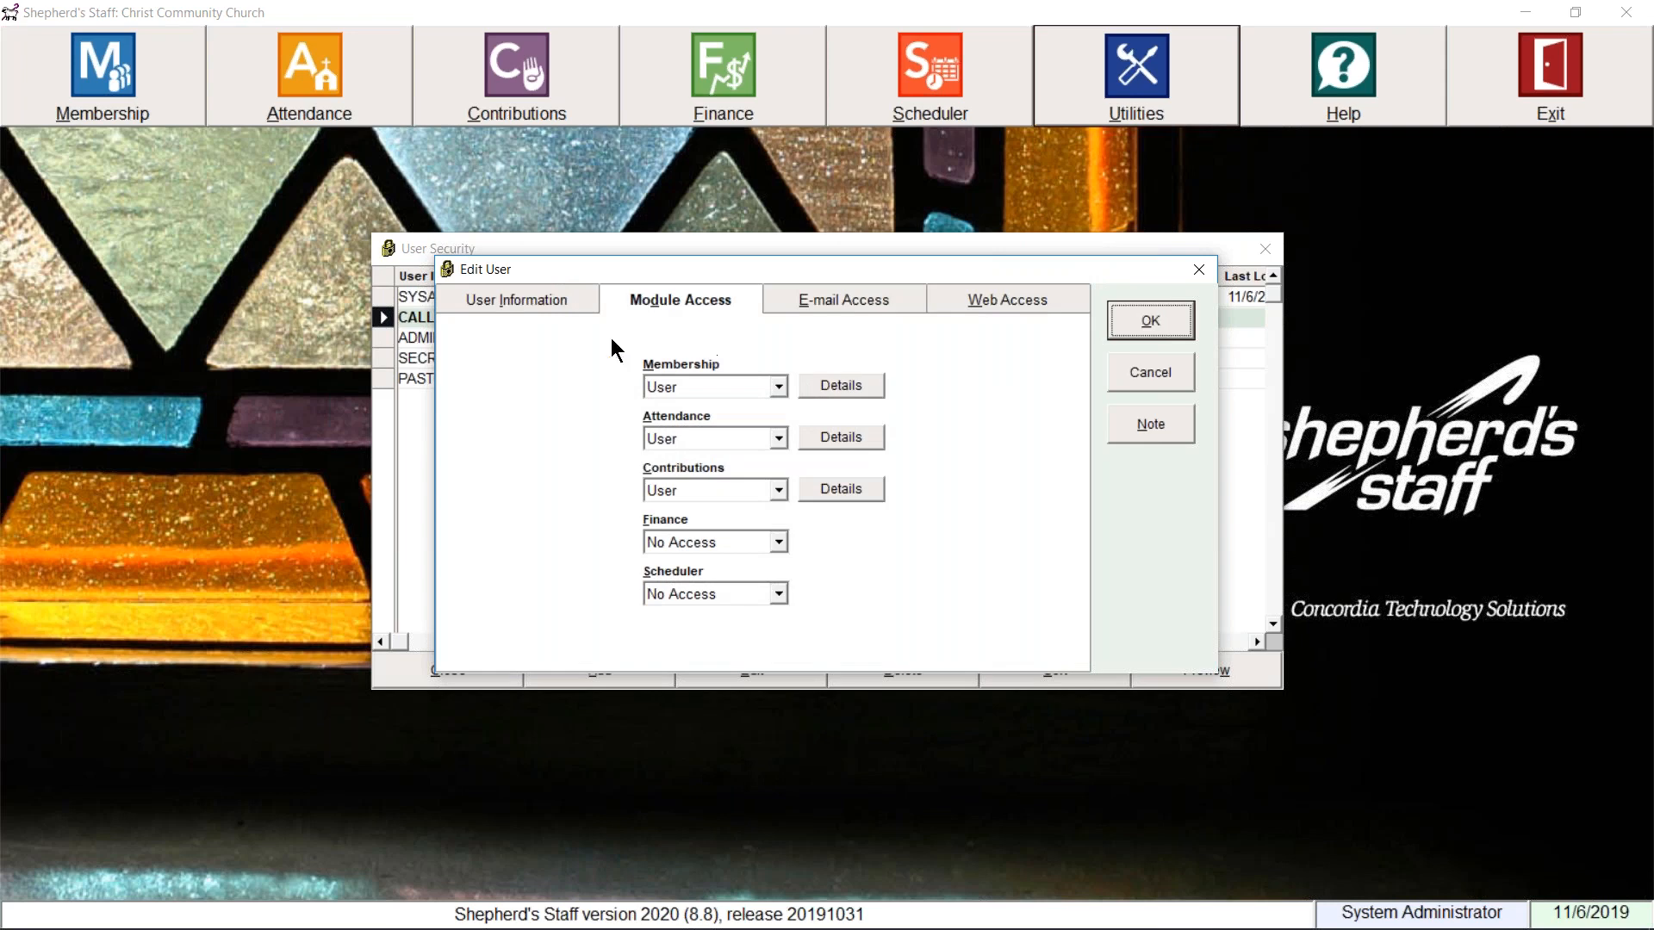
click(551, 300)
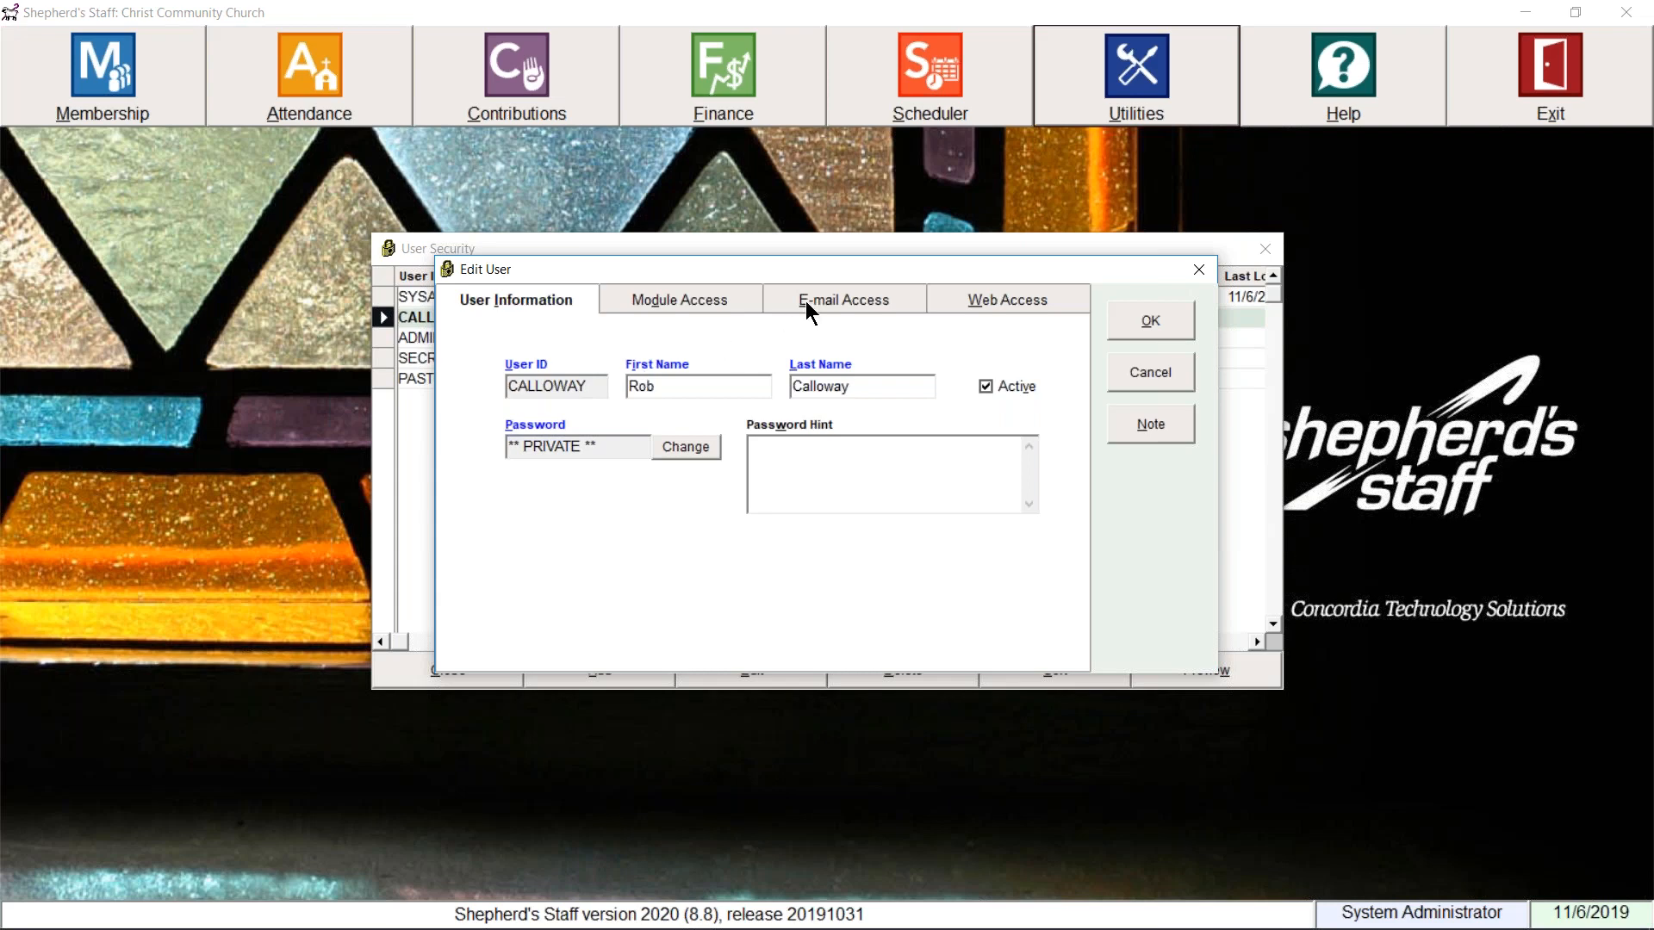
click(832, 300)
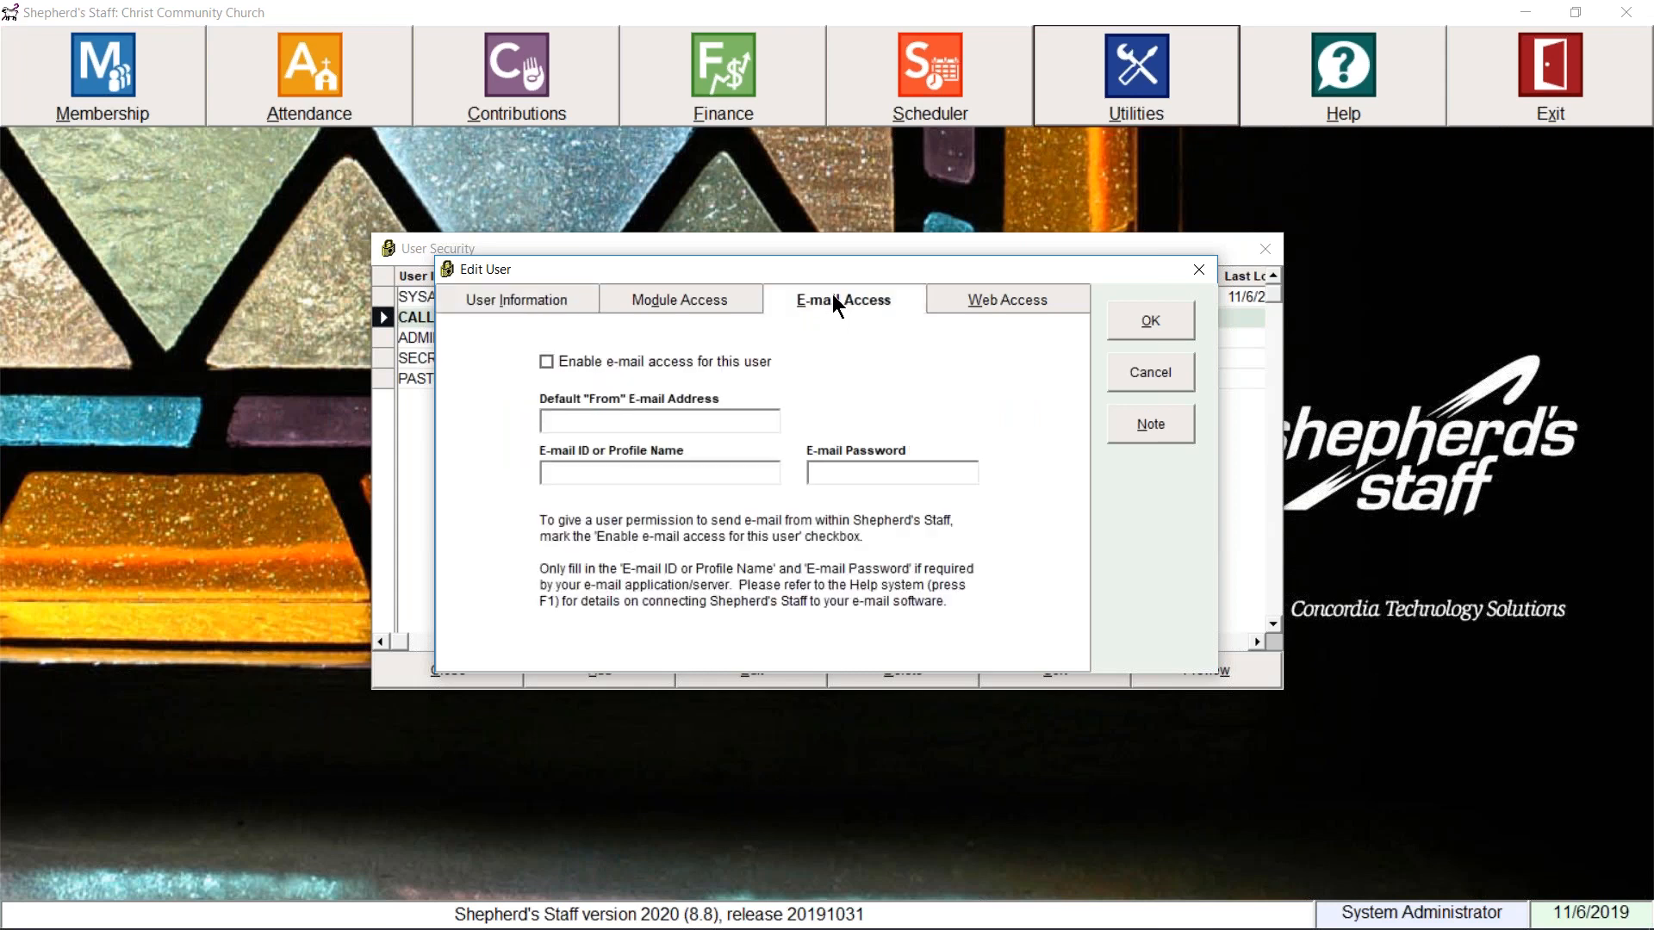
Step: Enable e-mail access for the user, save it, close User Security, and reopen Membership
click(720, 364)
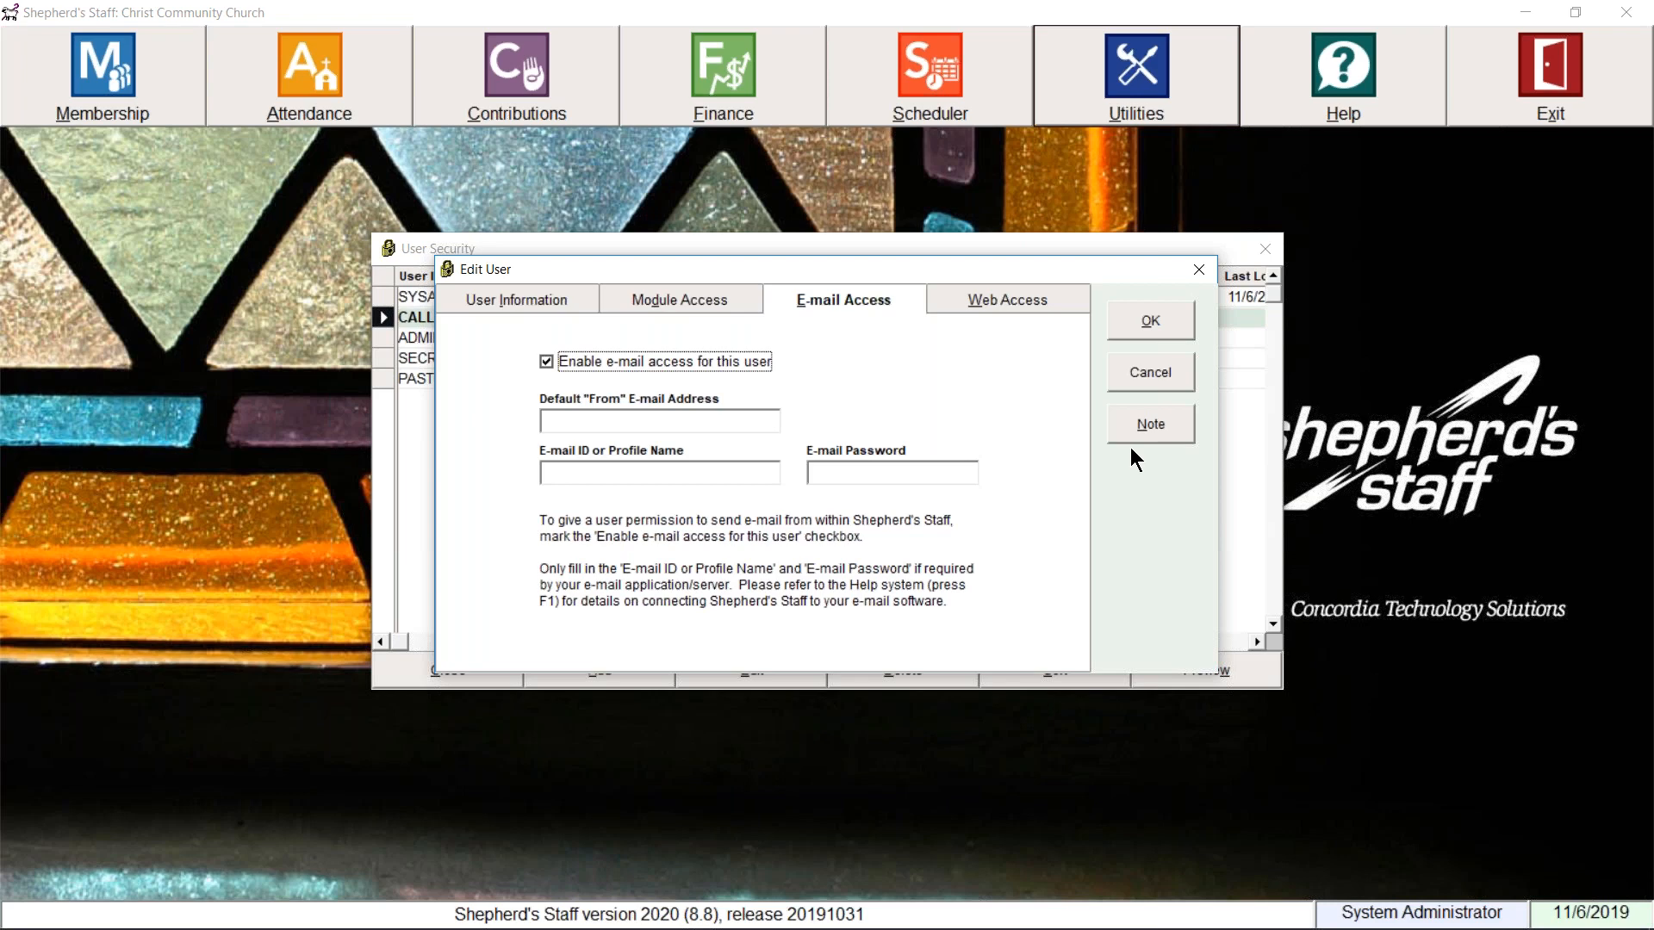
click(1152, 326)
click(1265, 249)
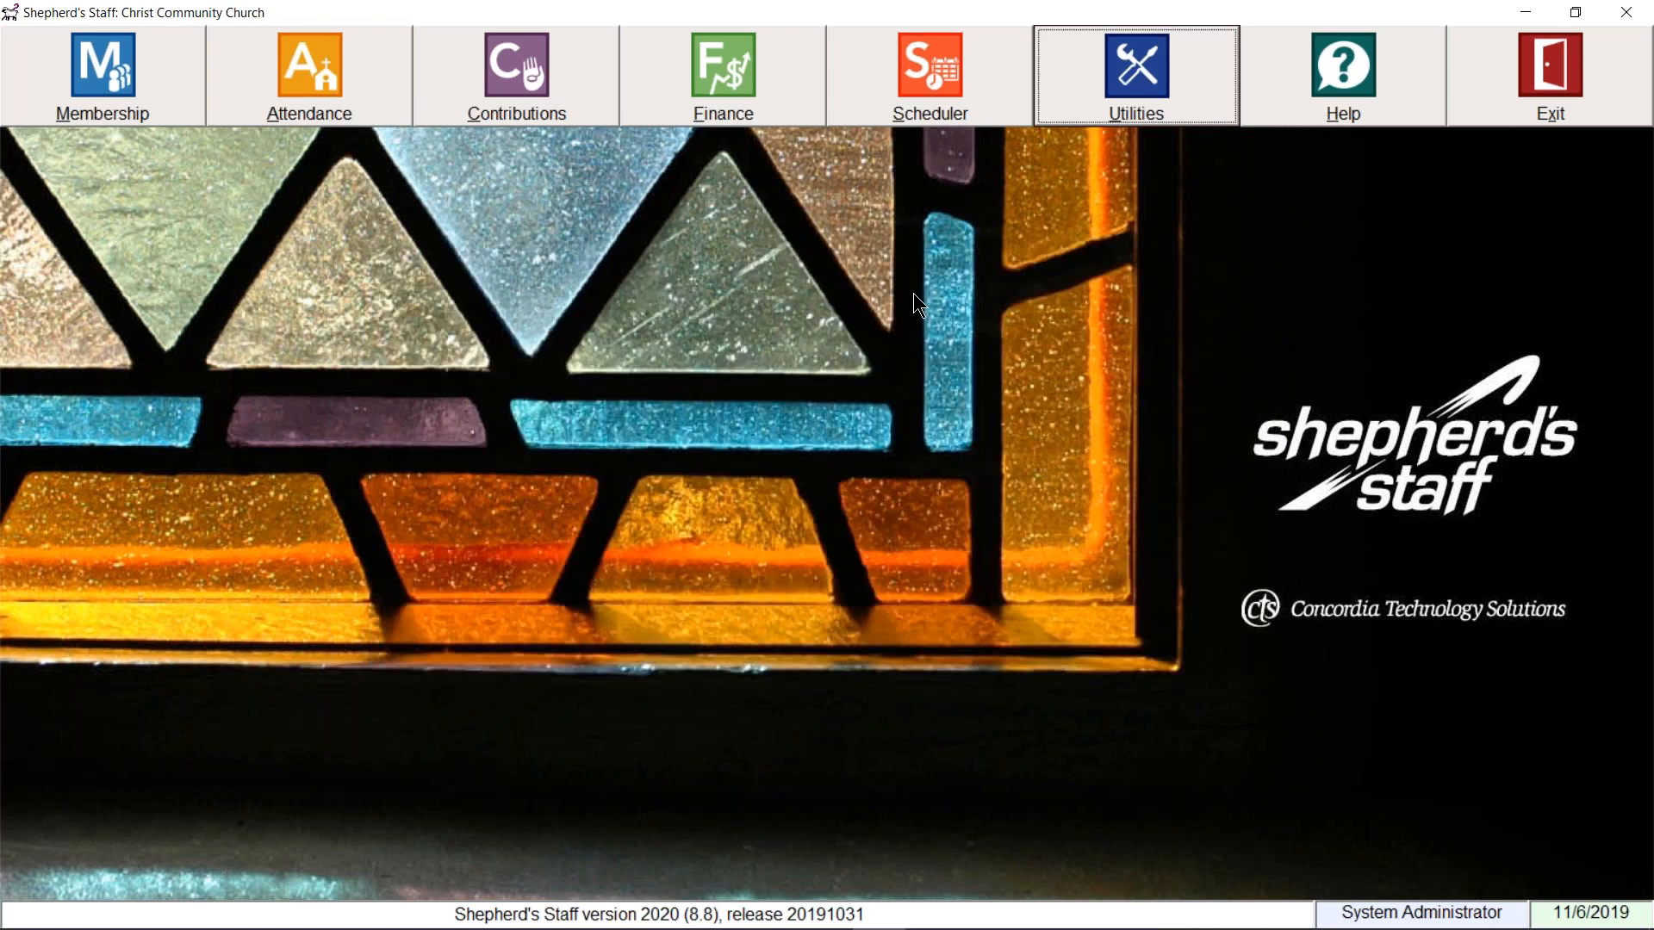
click(157, 94)
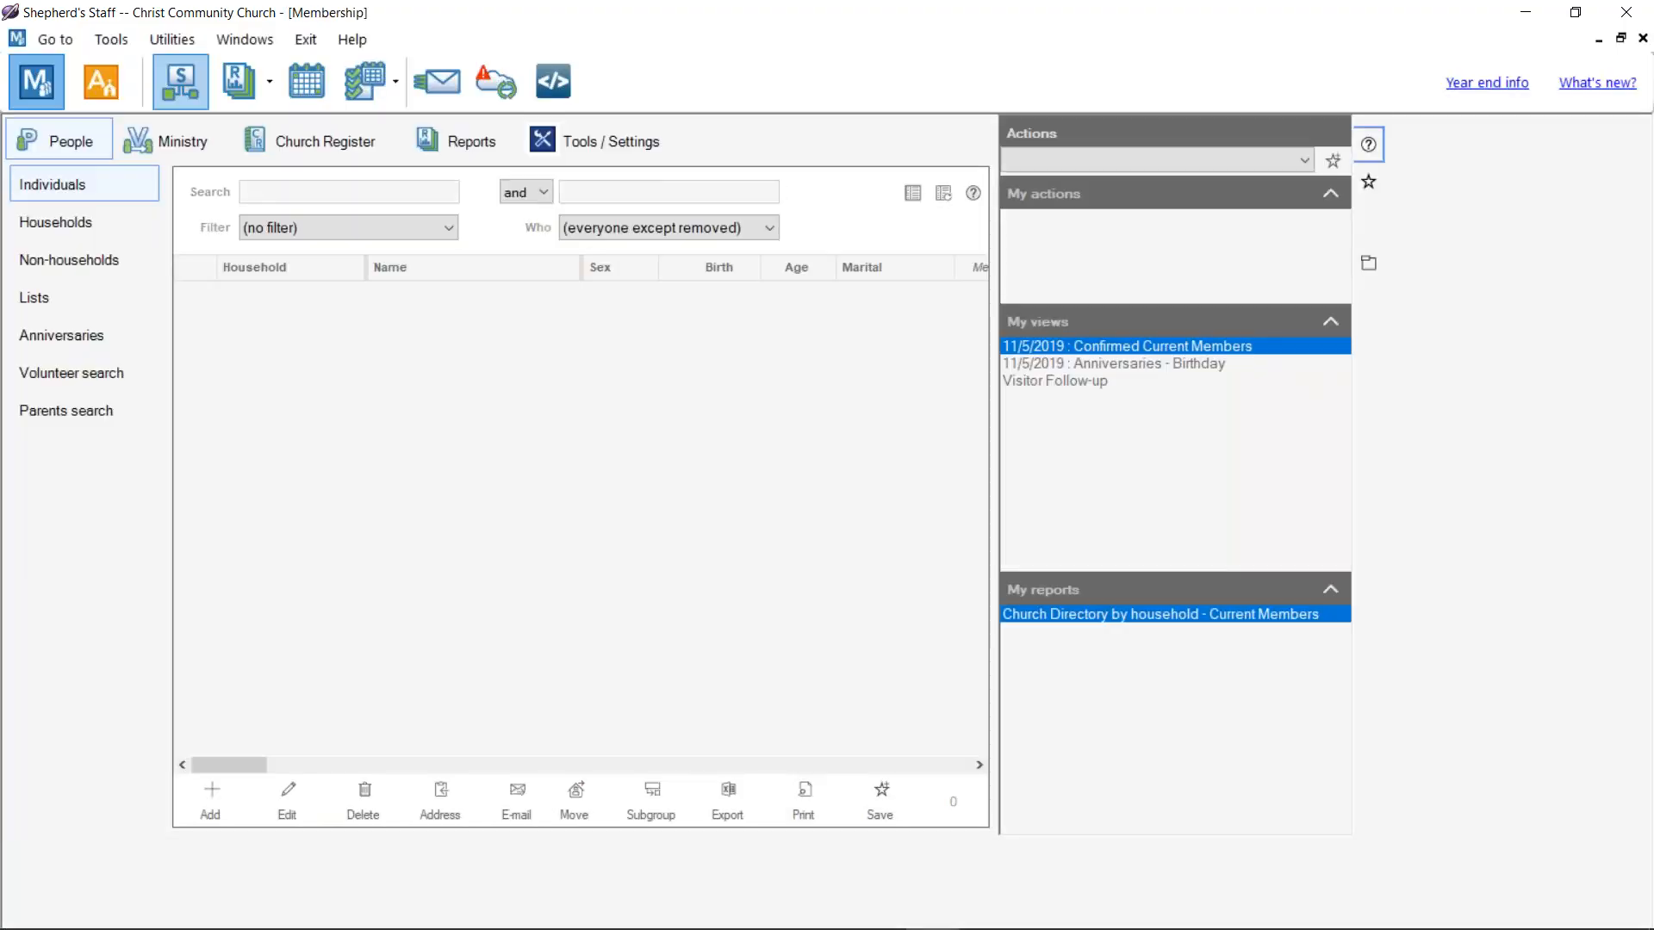
Step: Close Membership, start a new blank e-mail, and open its attachments panel
click(1643, 38)
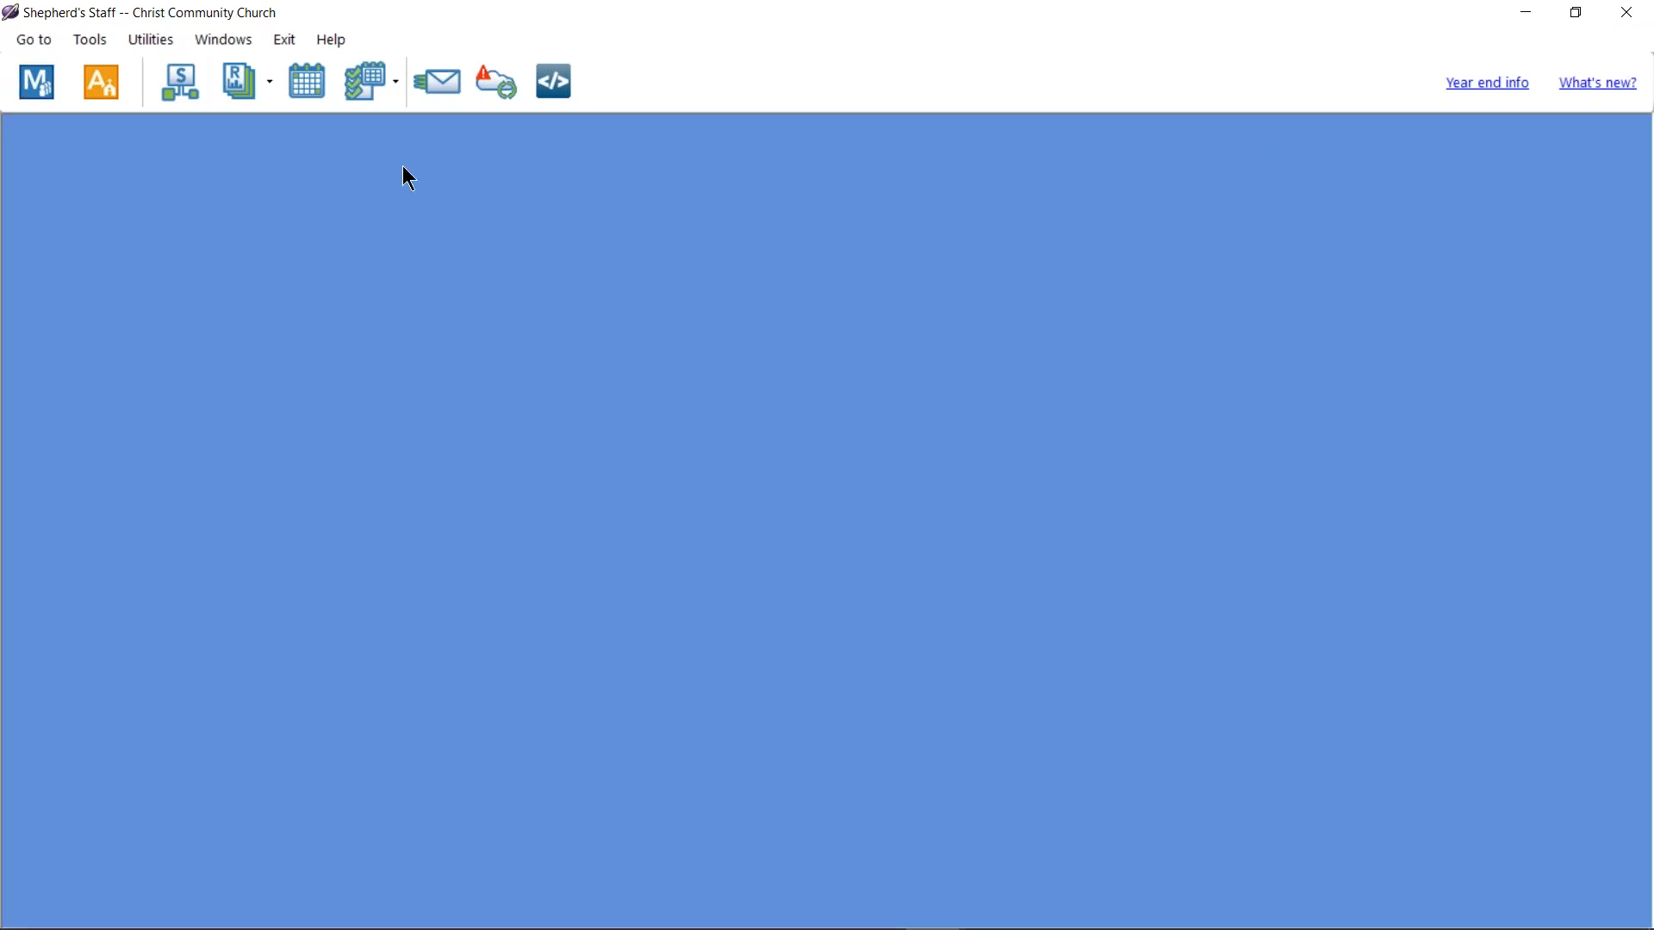
click(436, 84)
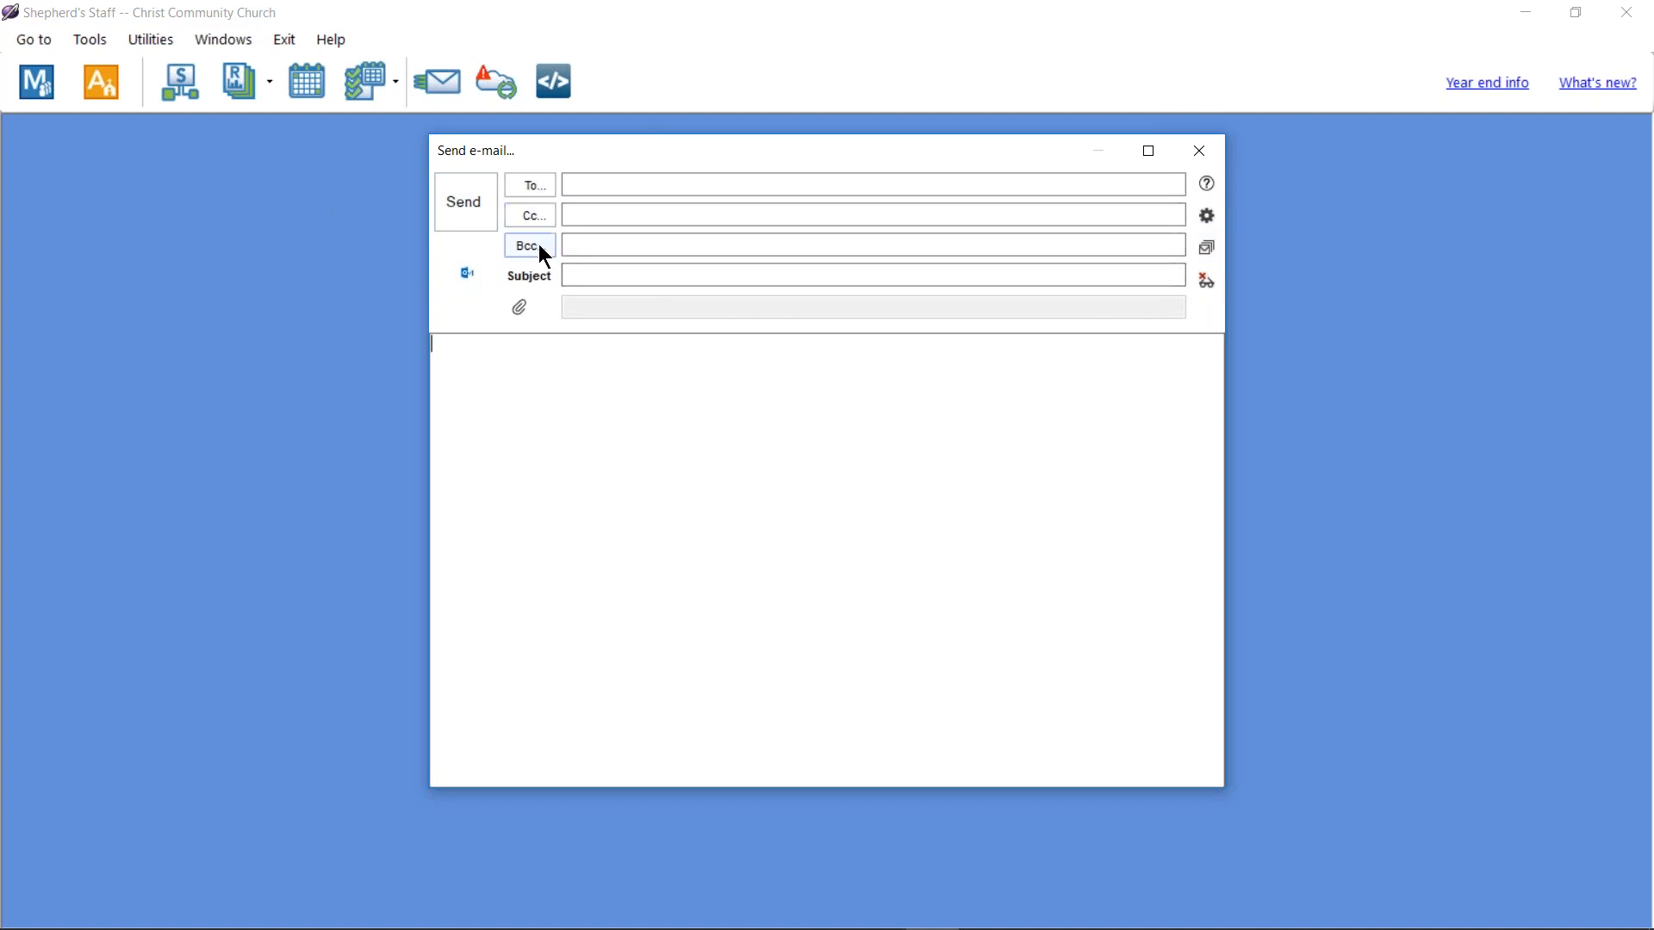
click(519, 308)
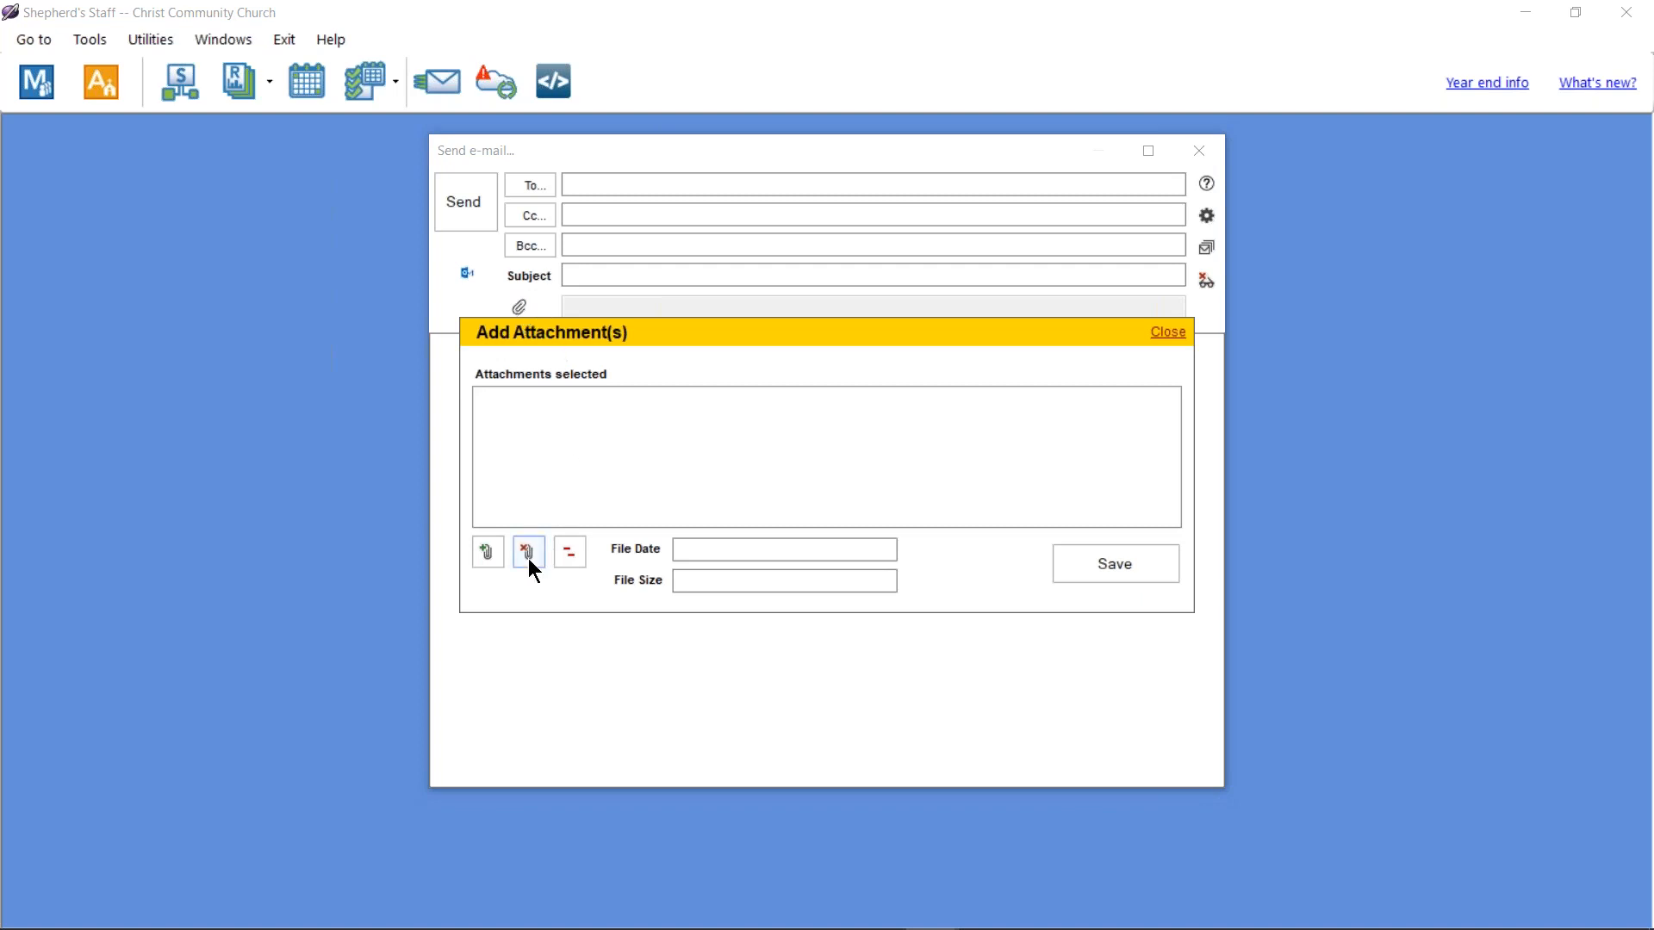
click(1168, 332)
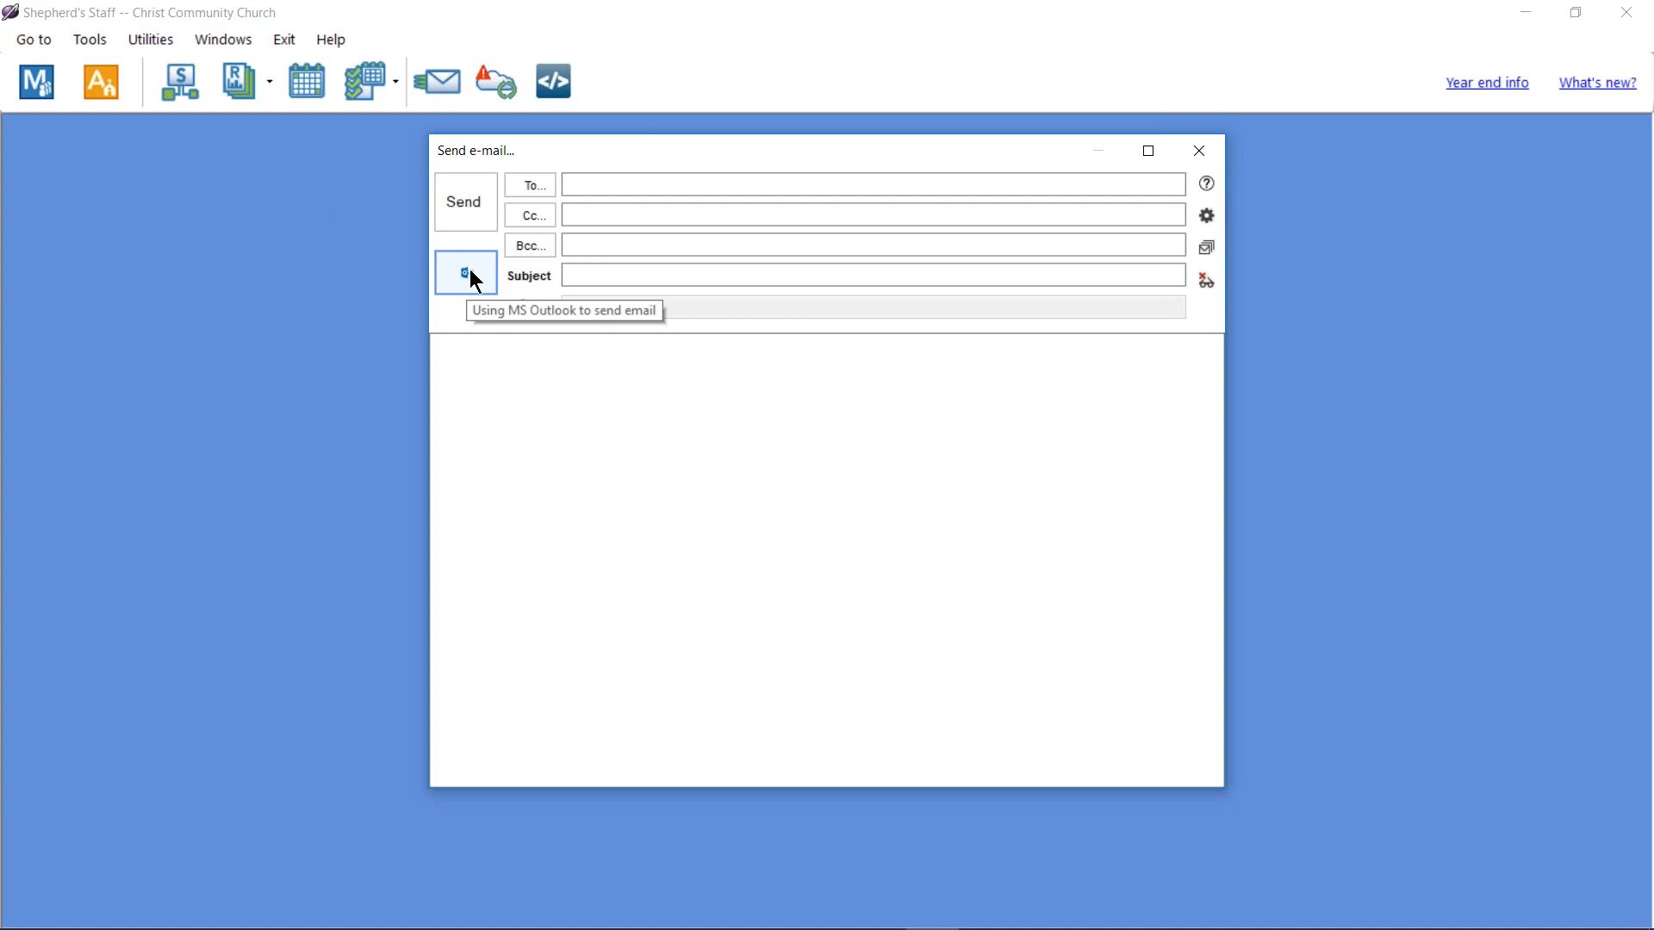
click(1208, 217)
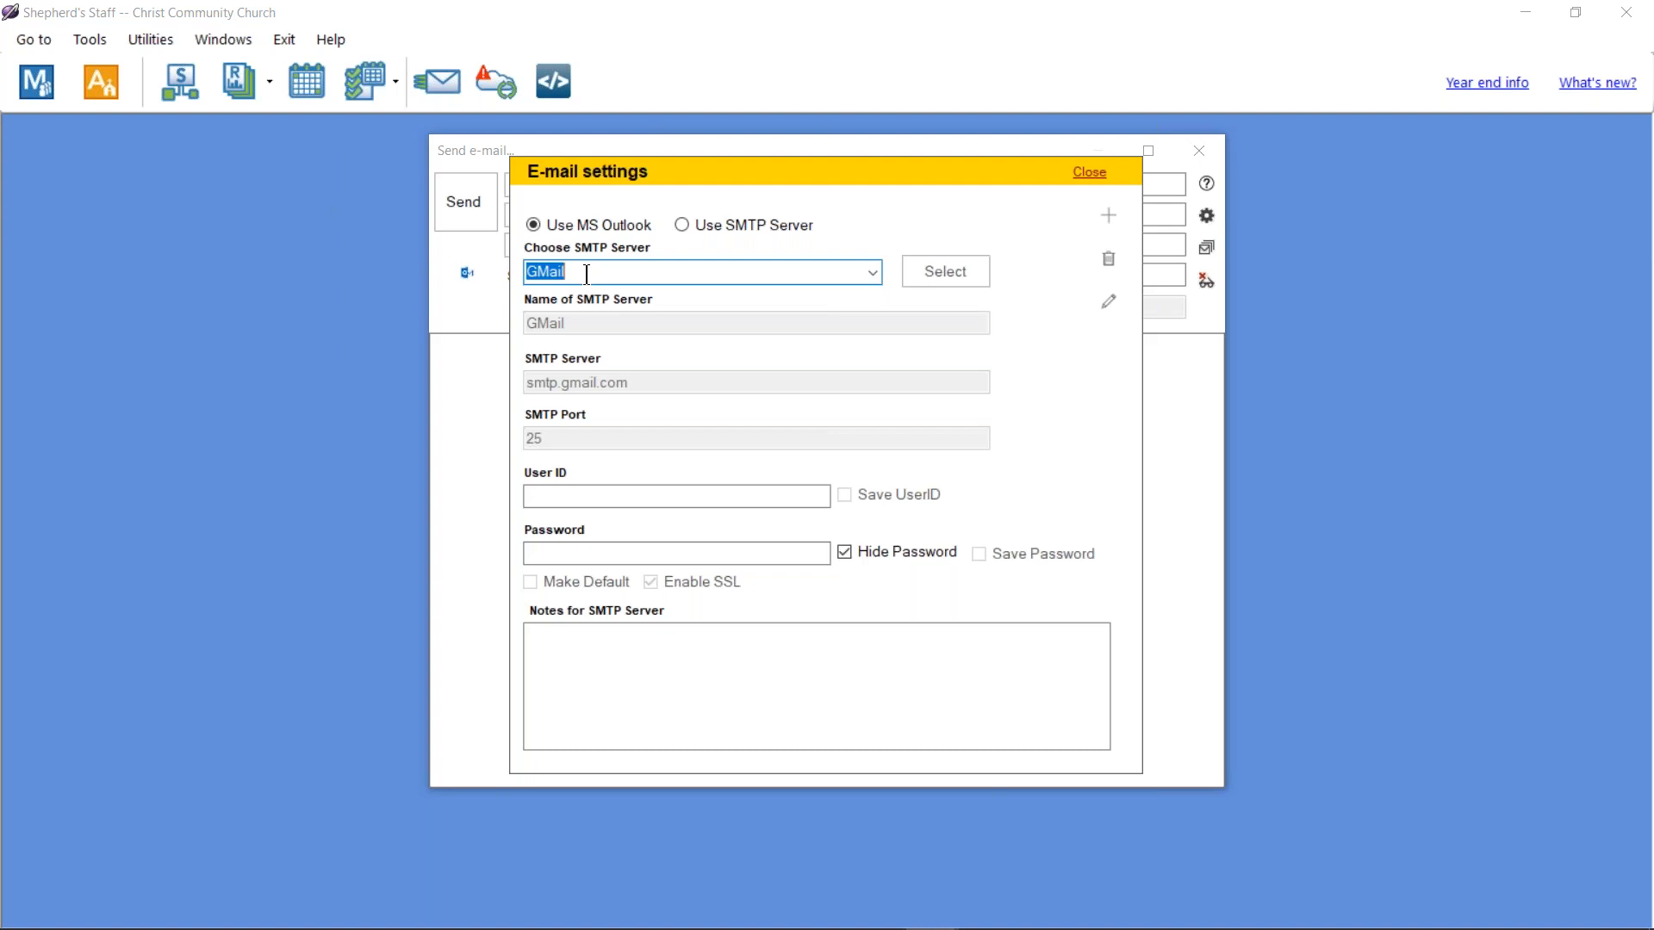
click(876, 274)
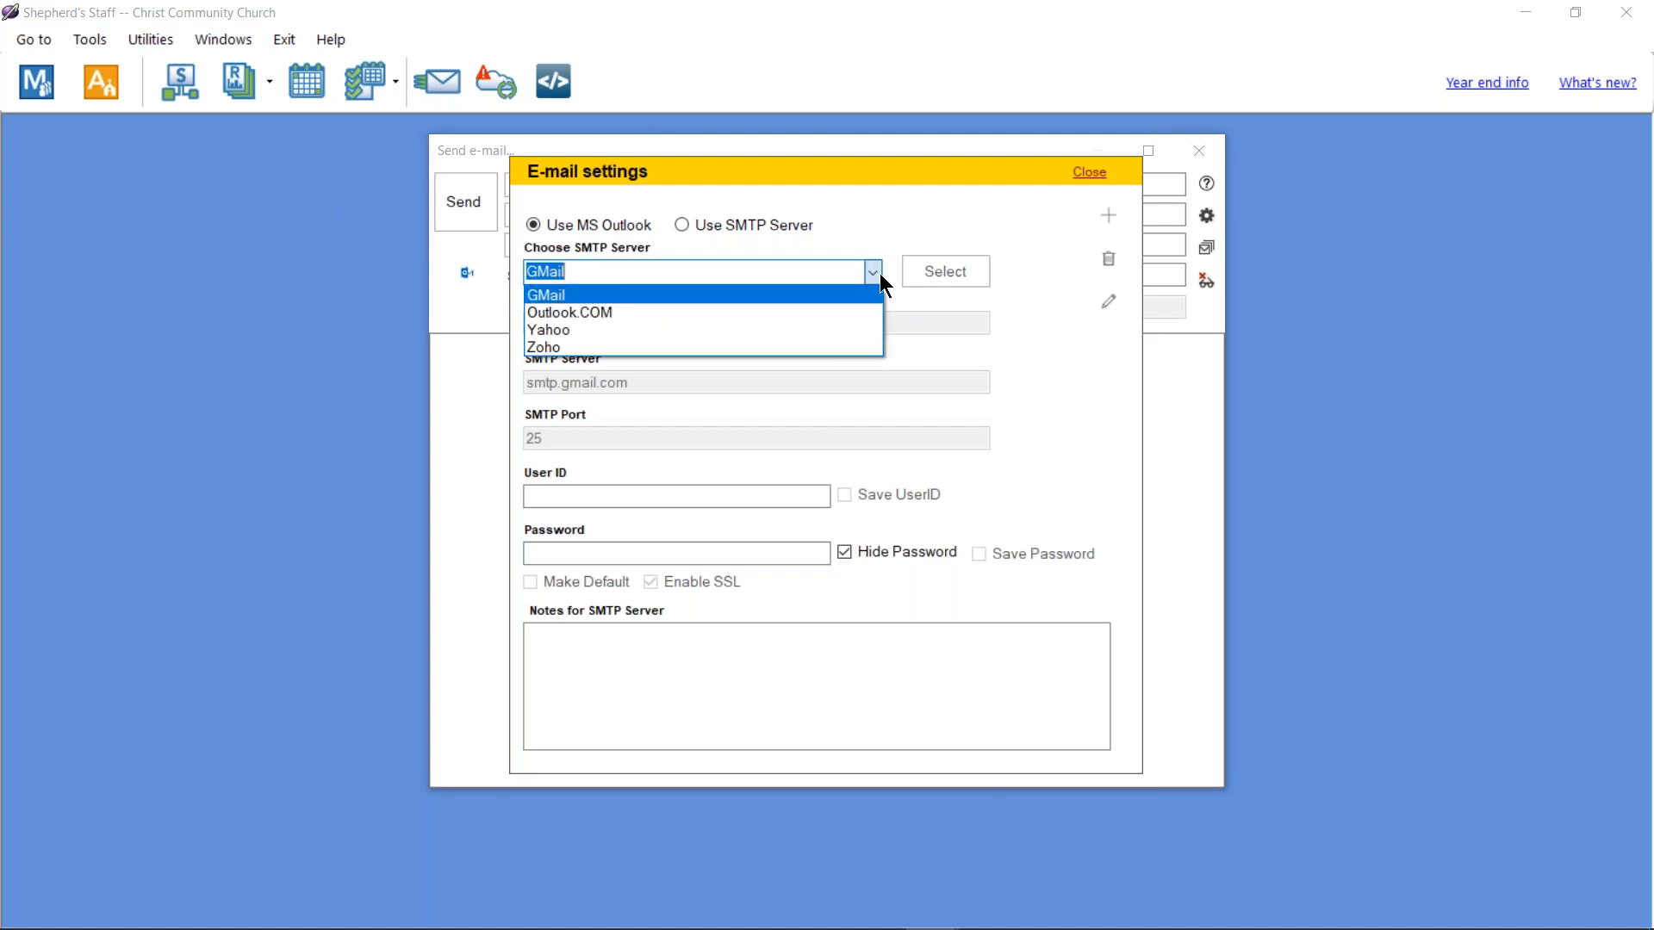
click(794, 296)
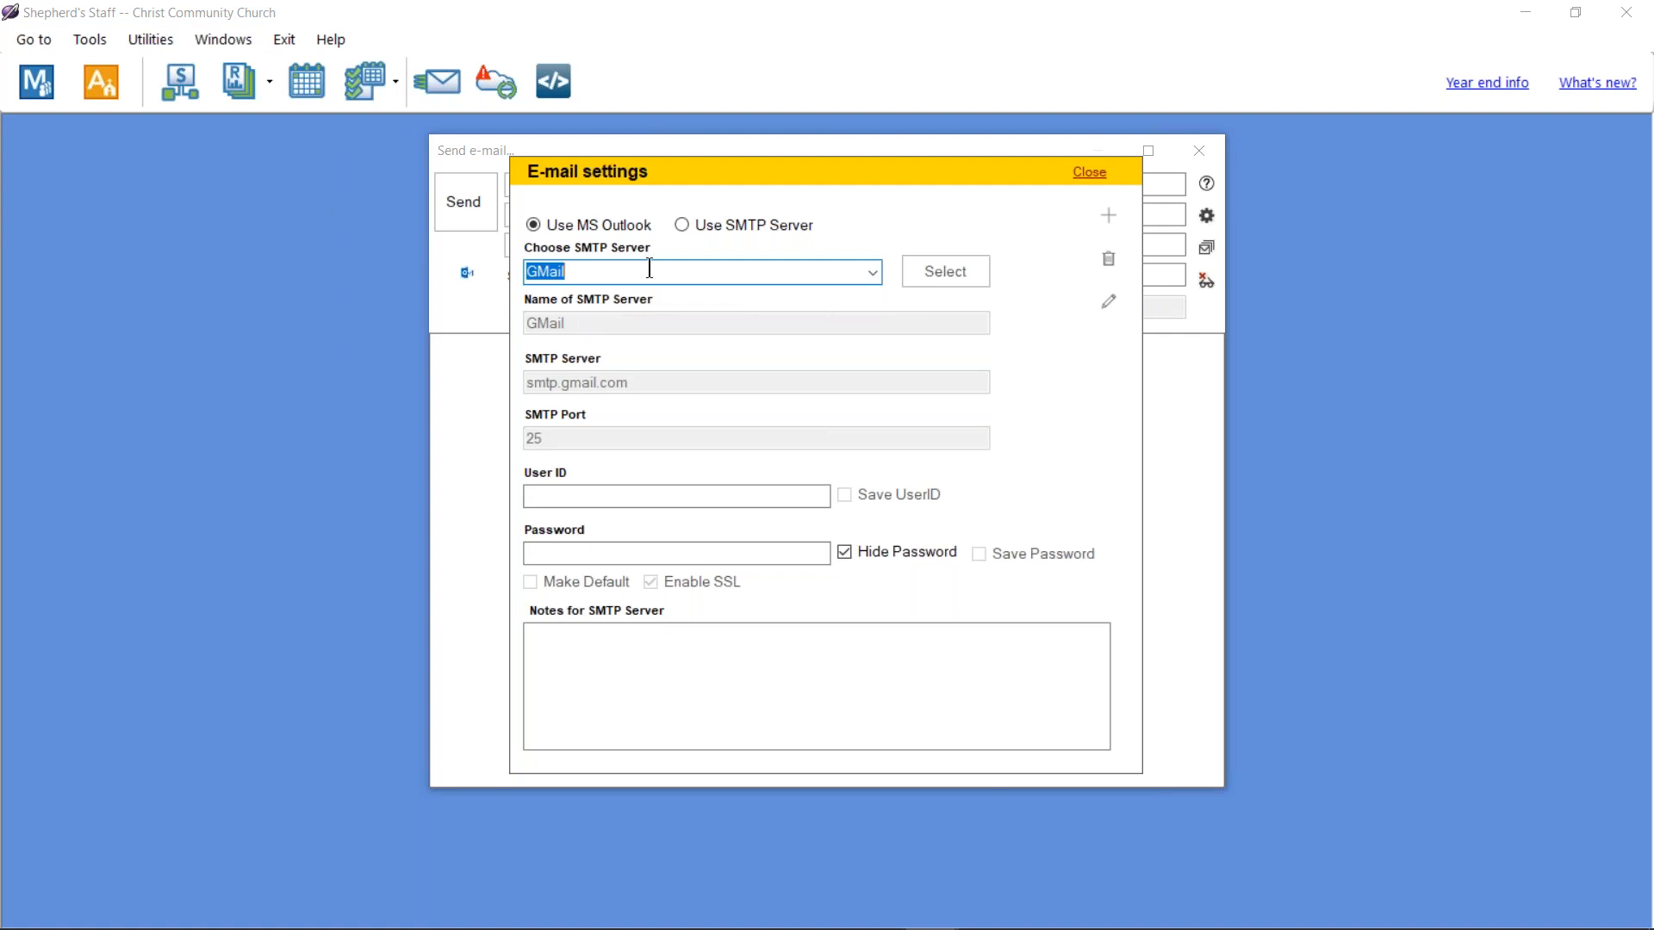
click(872, 272)
click(774, 312)
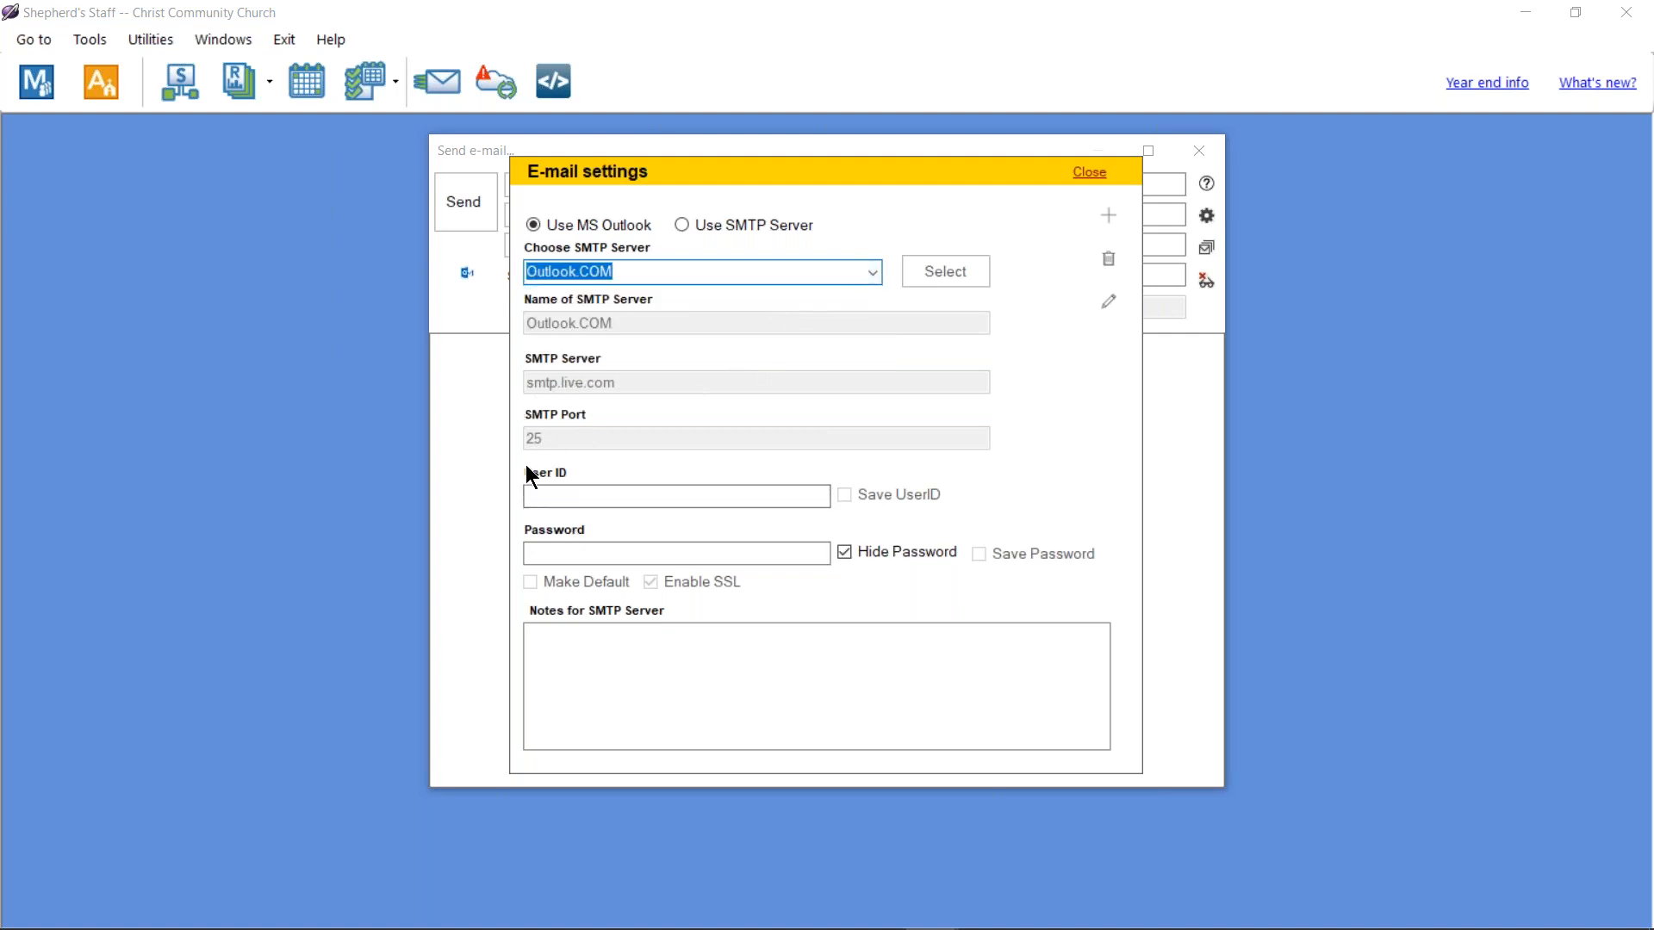
click(872, 272)
click(824, 293)
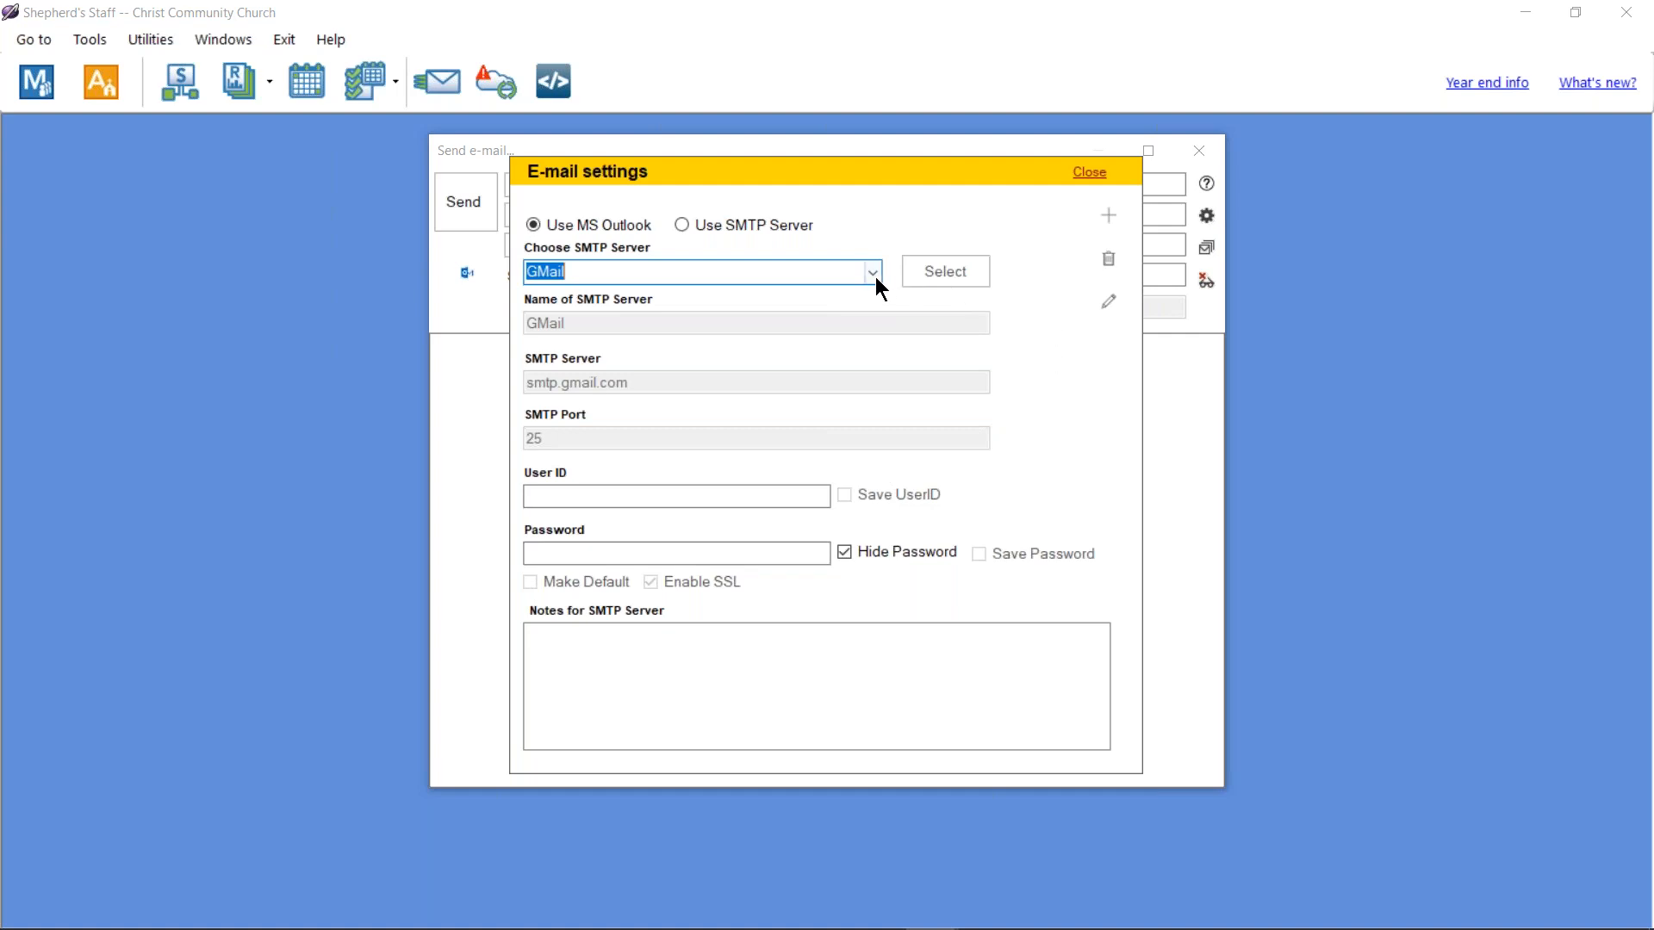
click(705, 229)
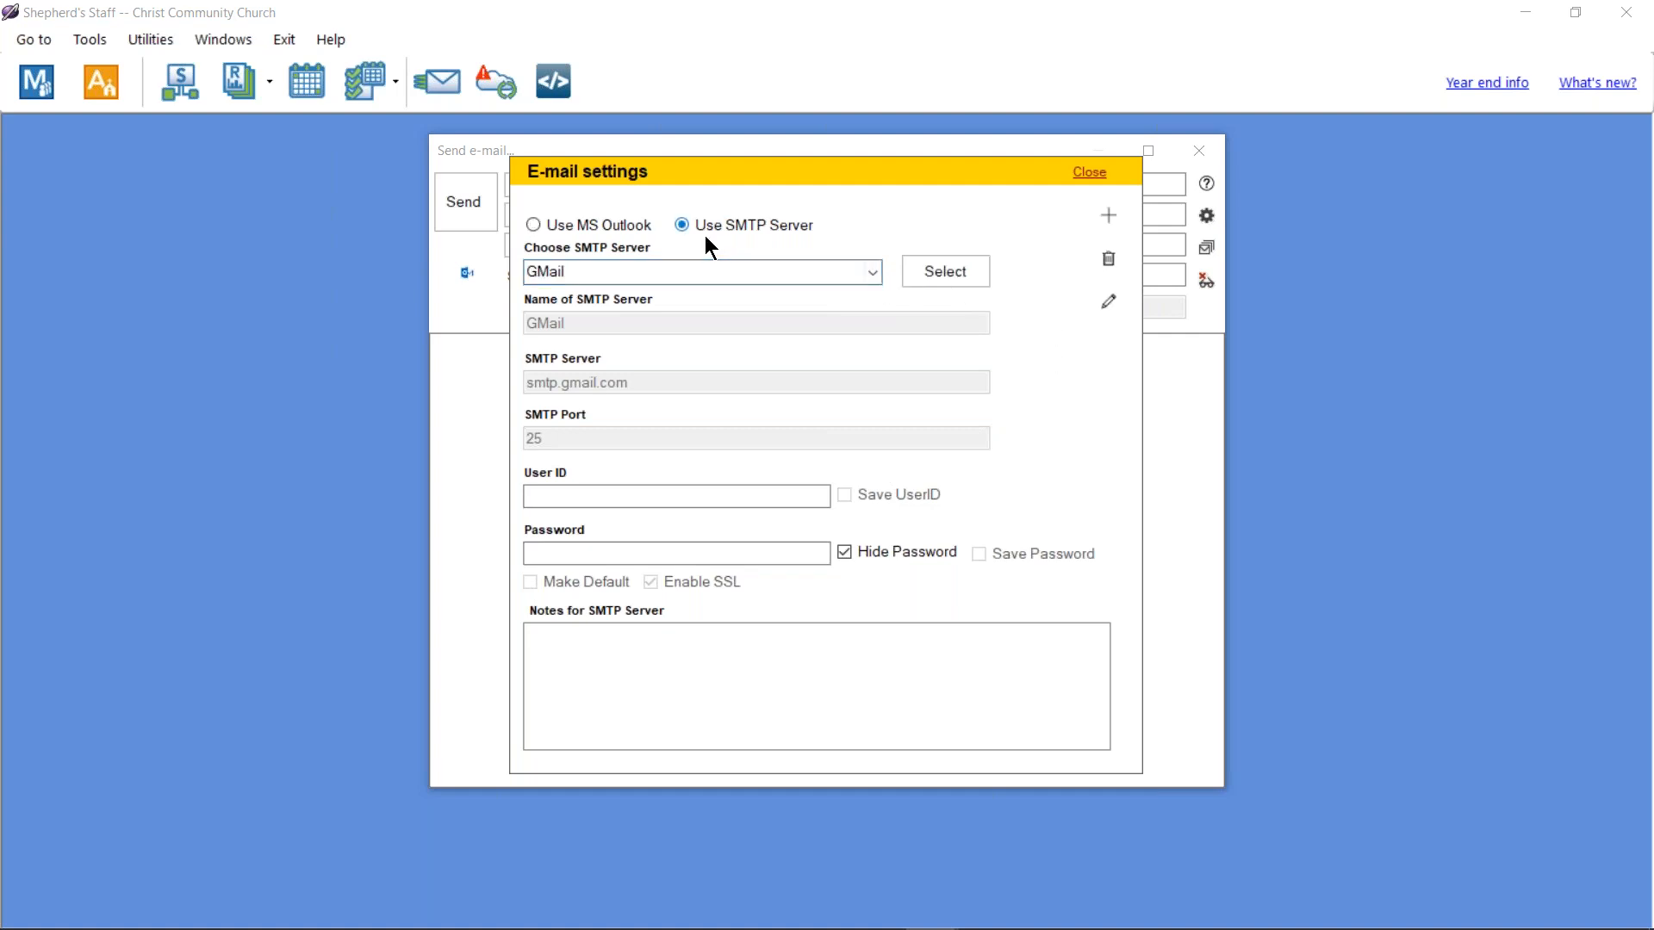
click(643, 223)
click(872, 274)
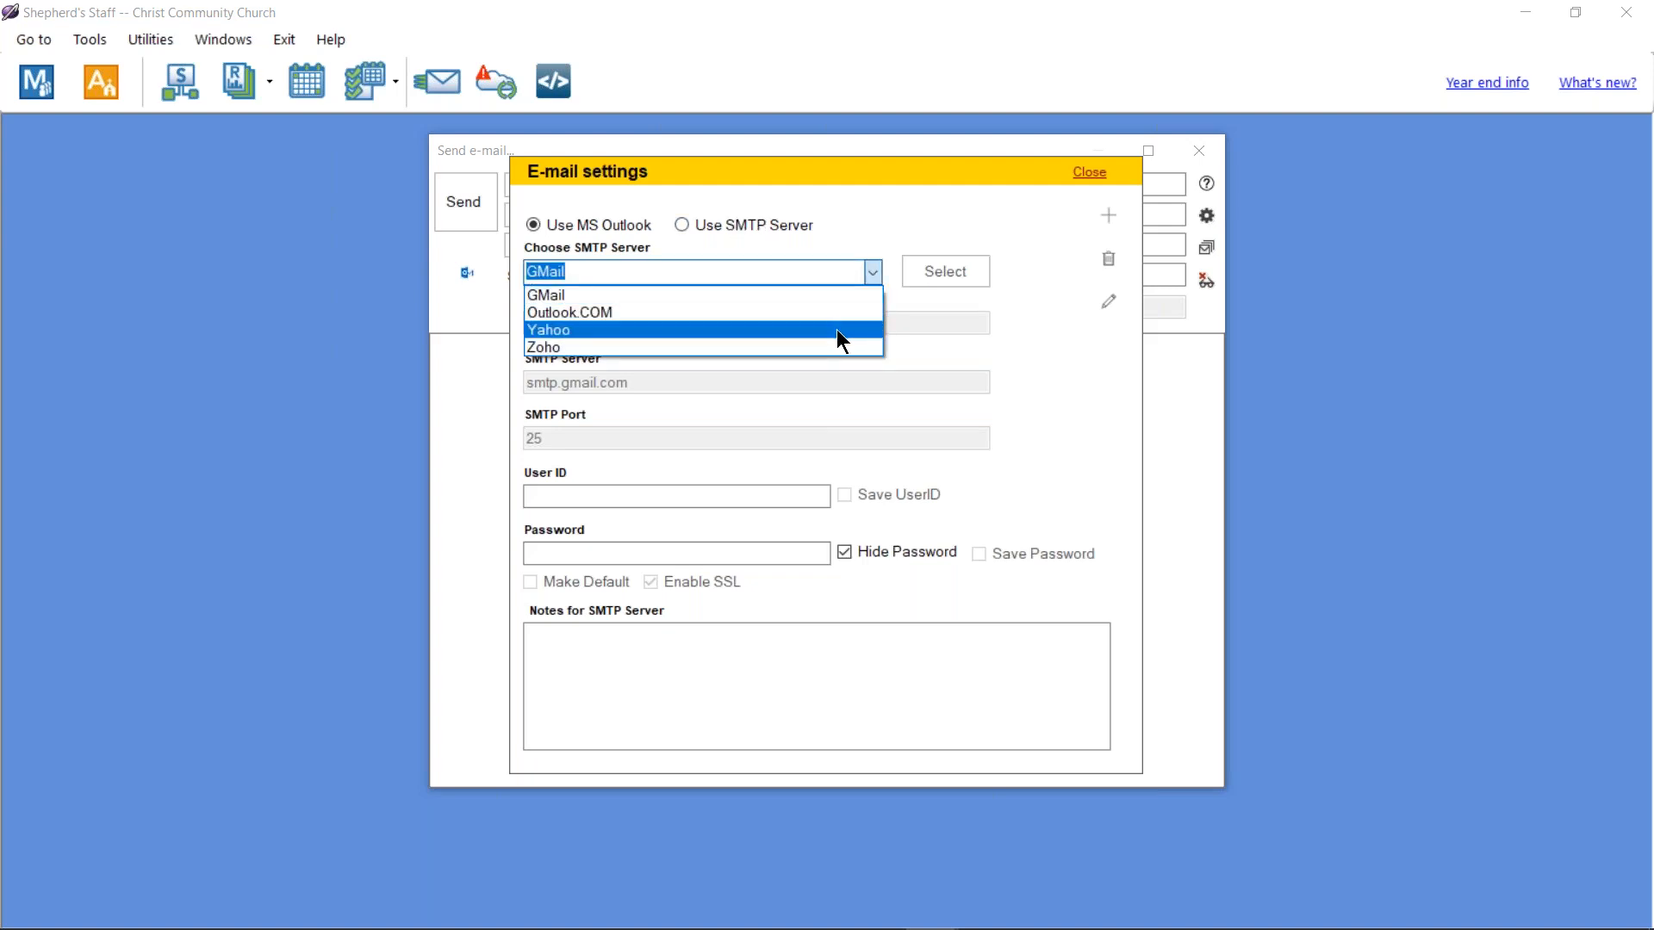
click(1041, 295)
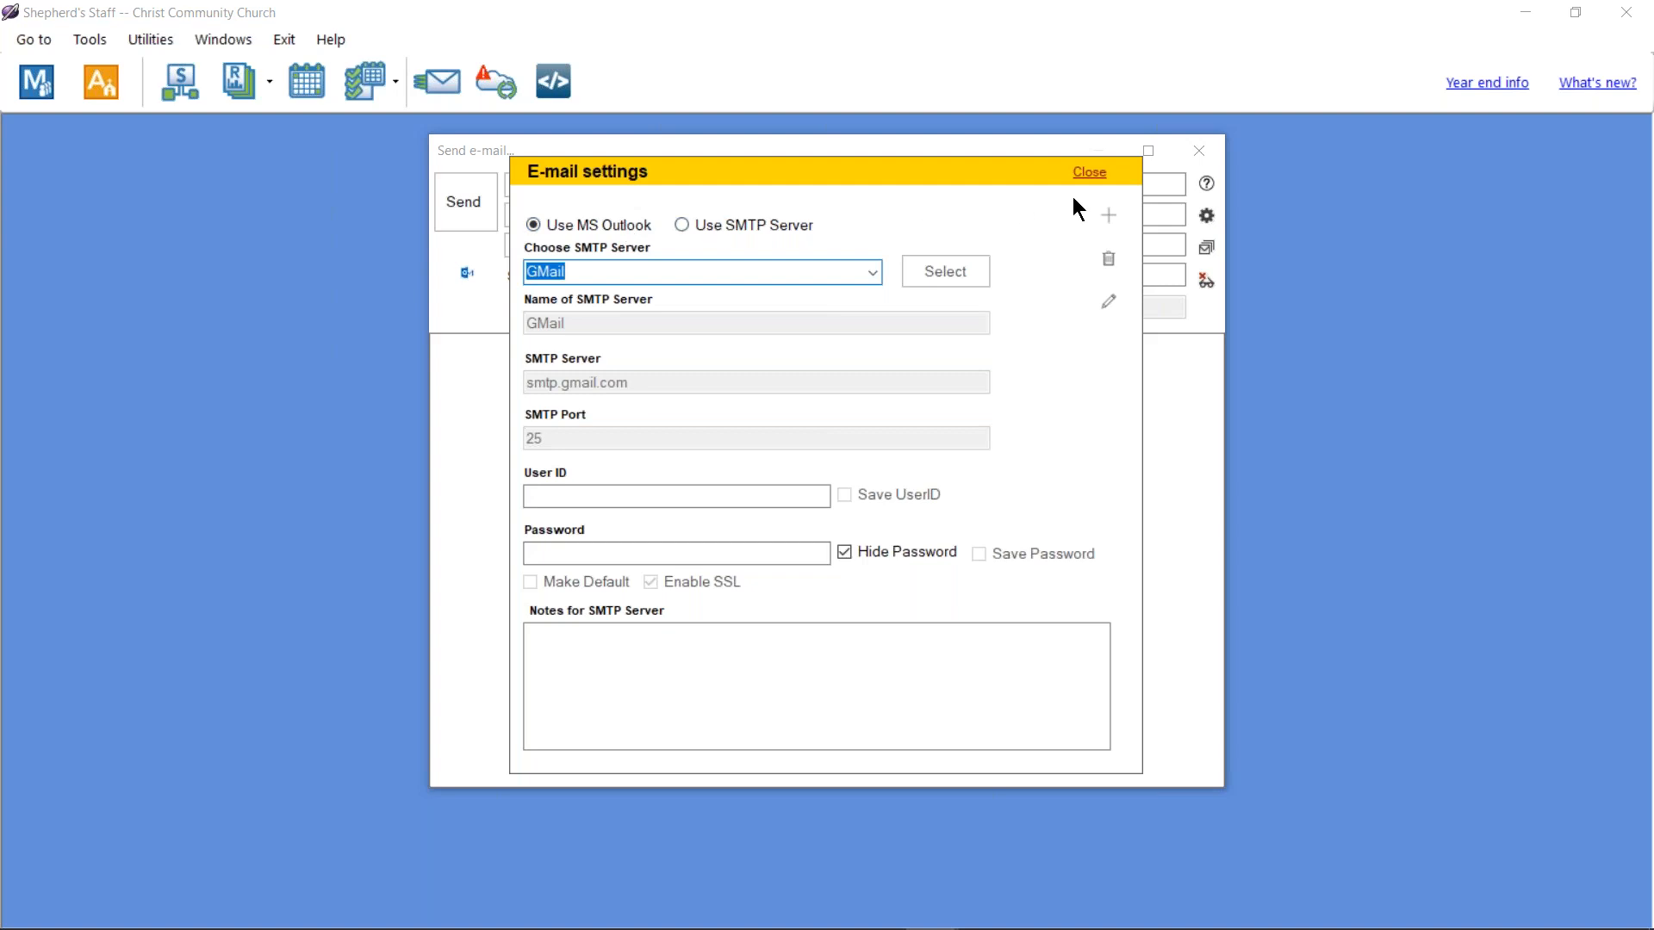
click(1091, 171)
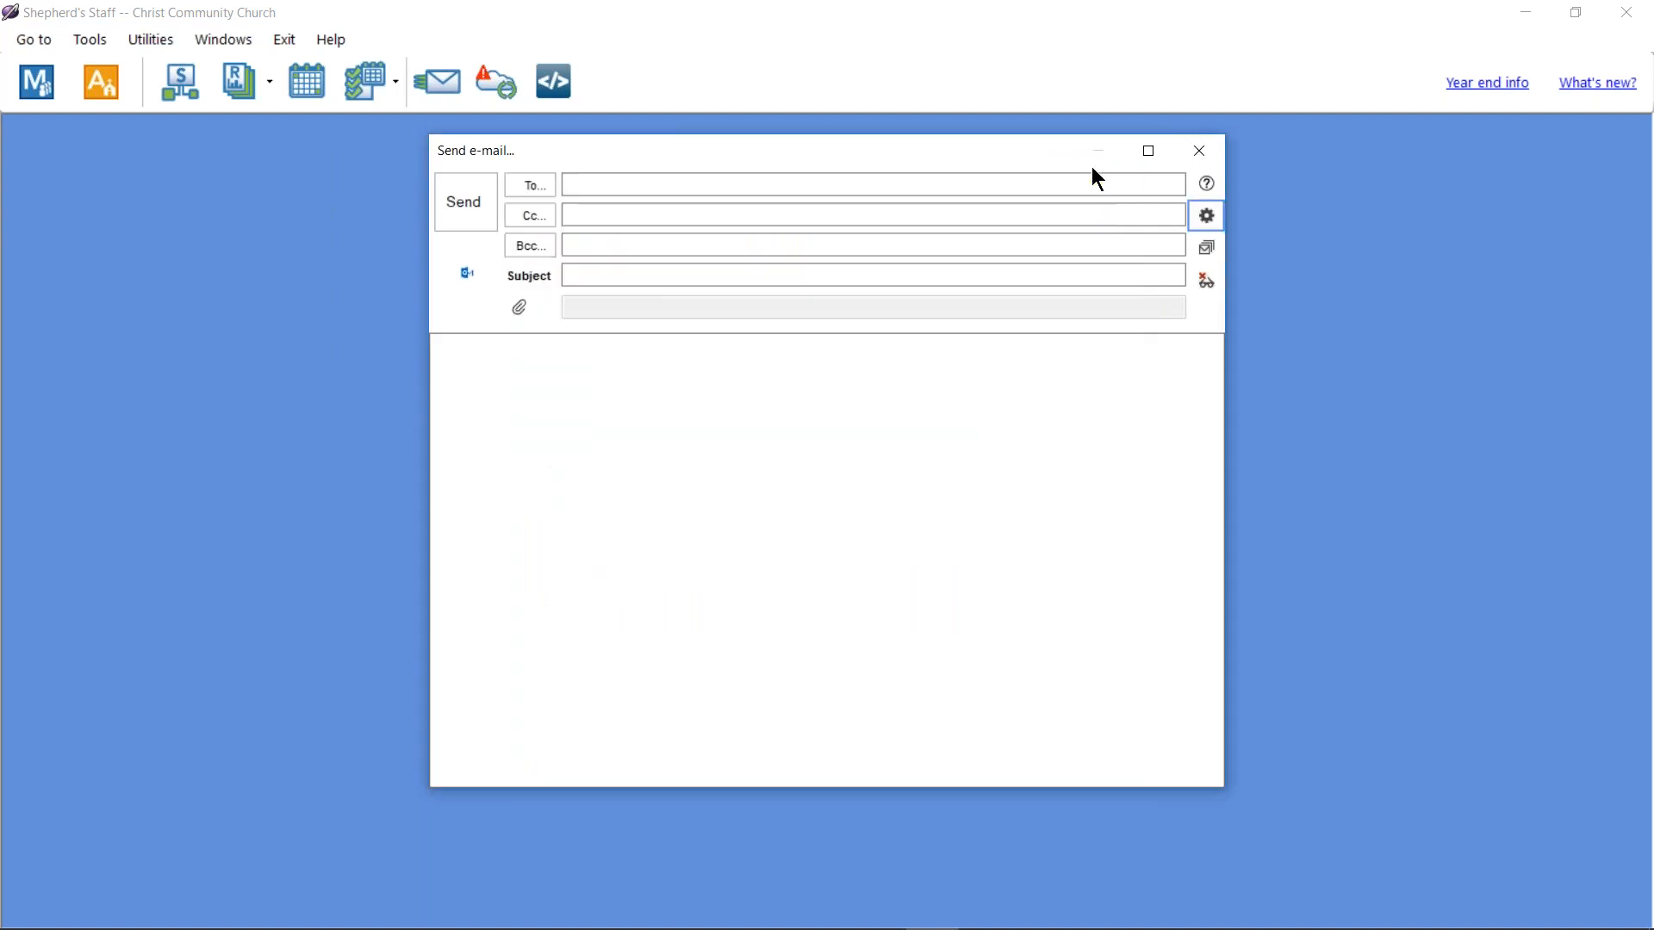
Step: Save library message 'Weekly Bulletin' (subject 'Church Bulletin', text 'Greetings.....') and insert it into the e-mail
click(1204, 249)
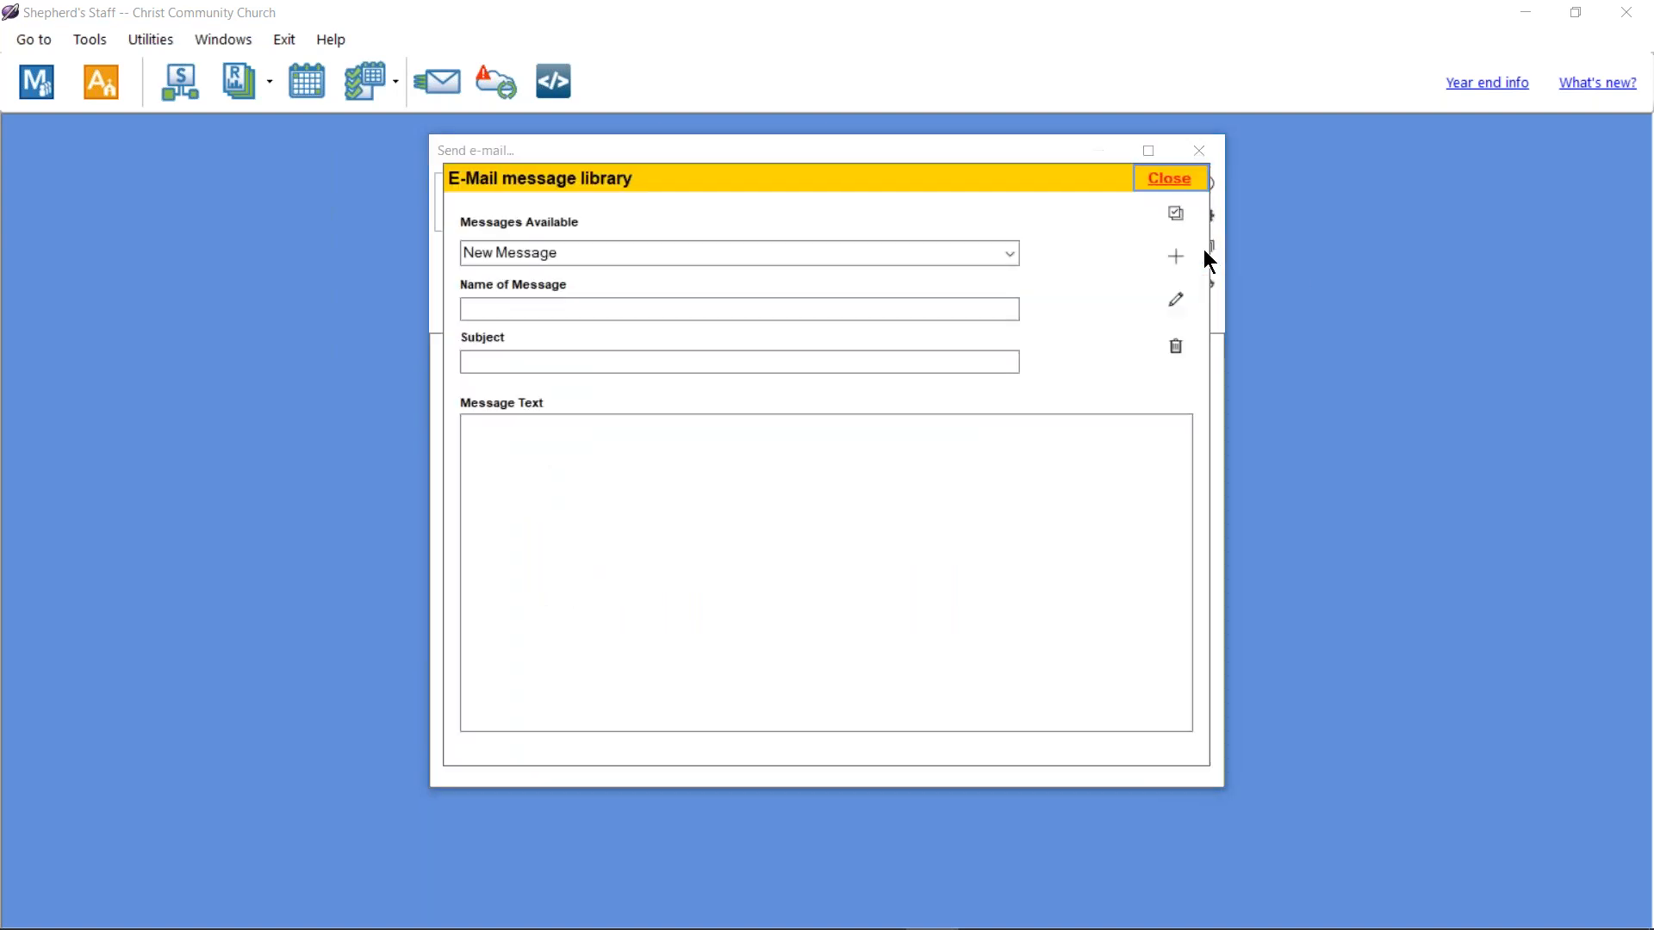
click(1177, 256)
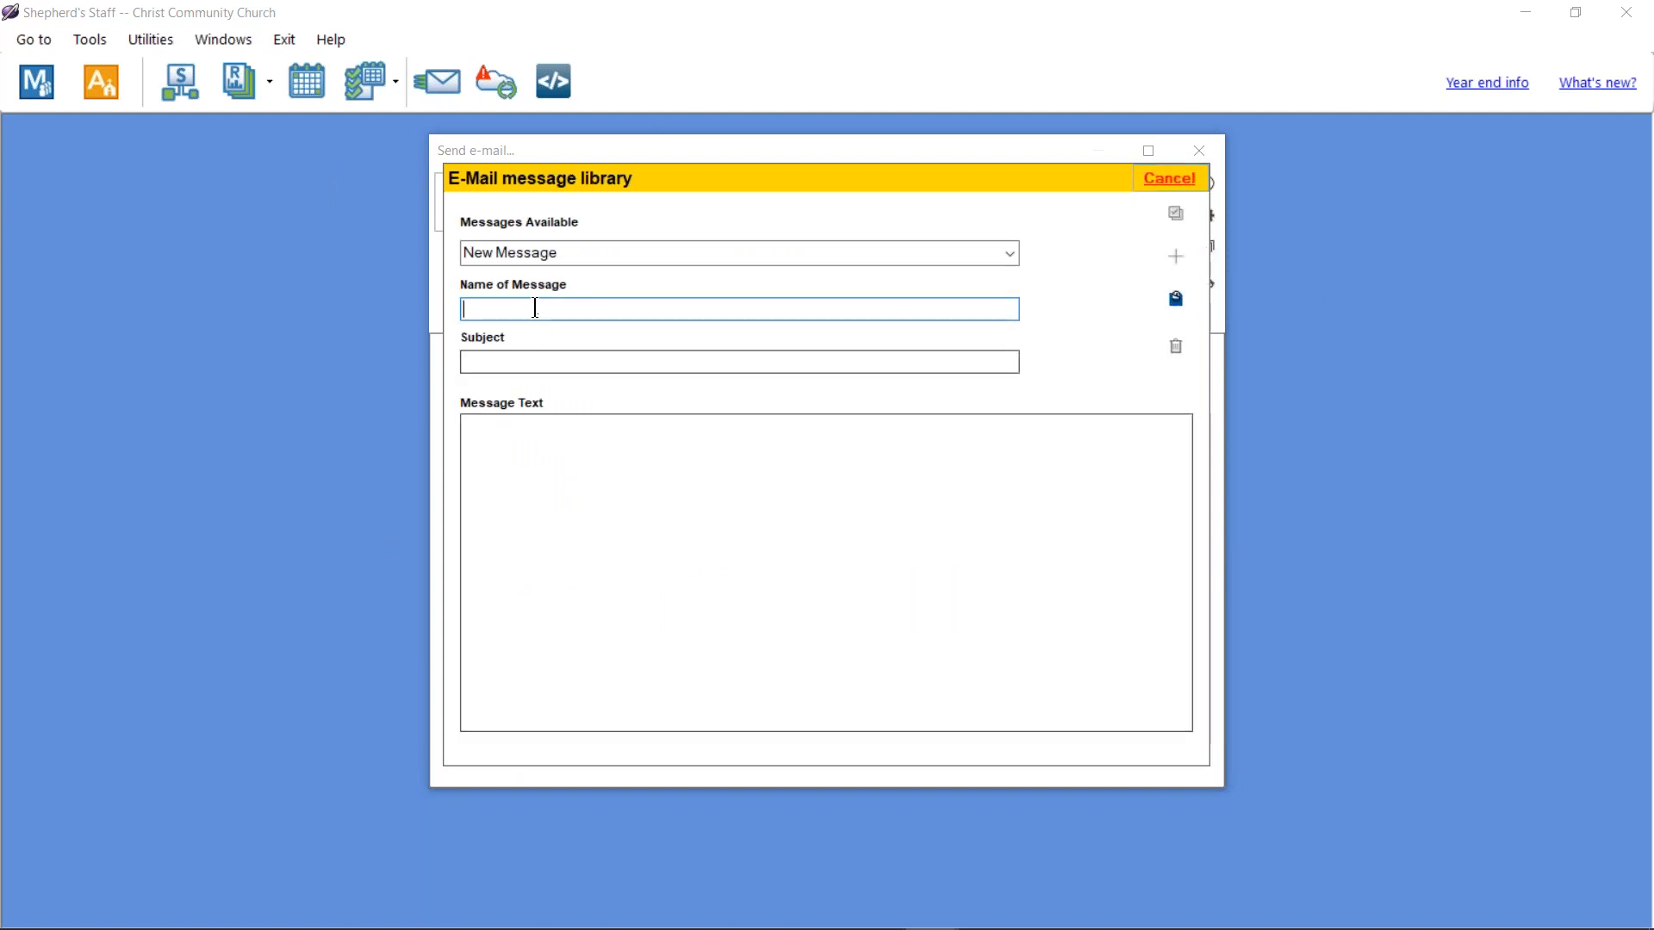
text(Weekly Bulleting)
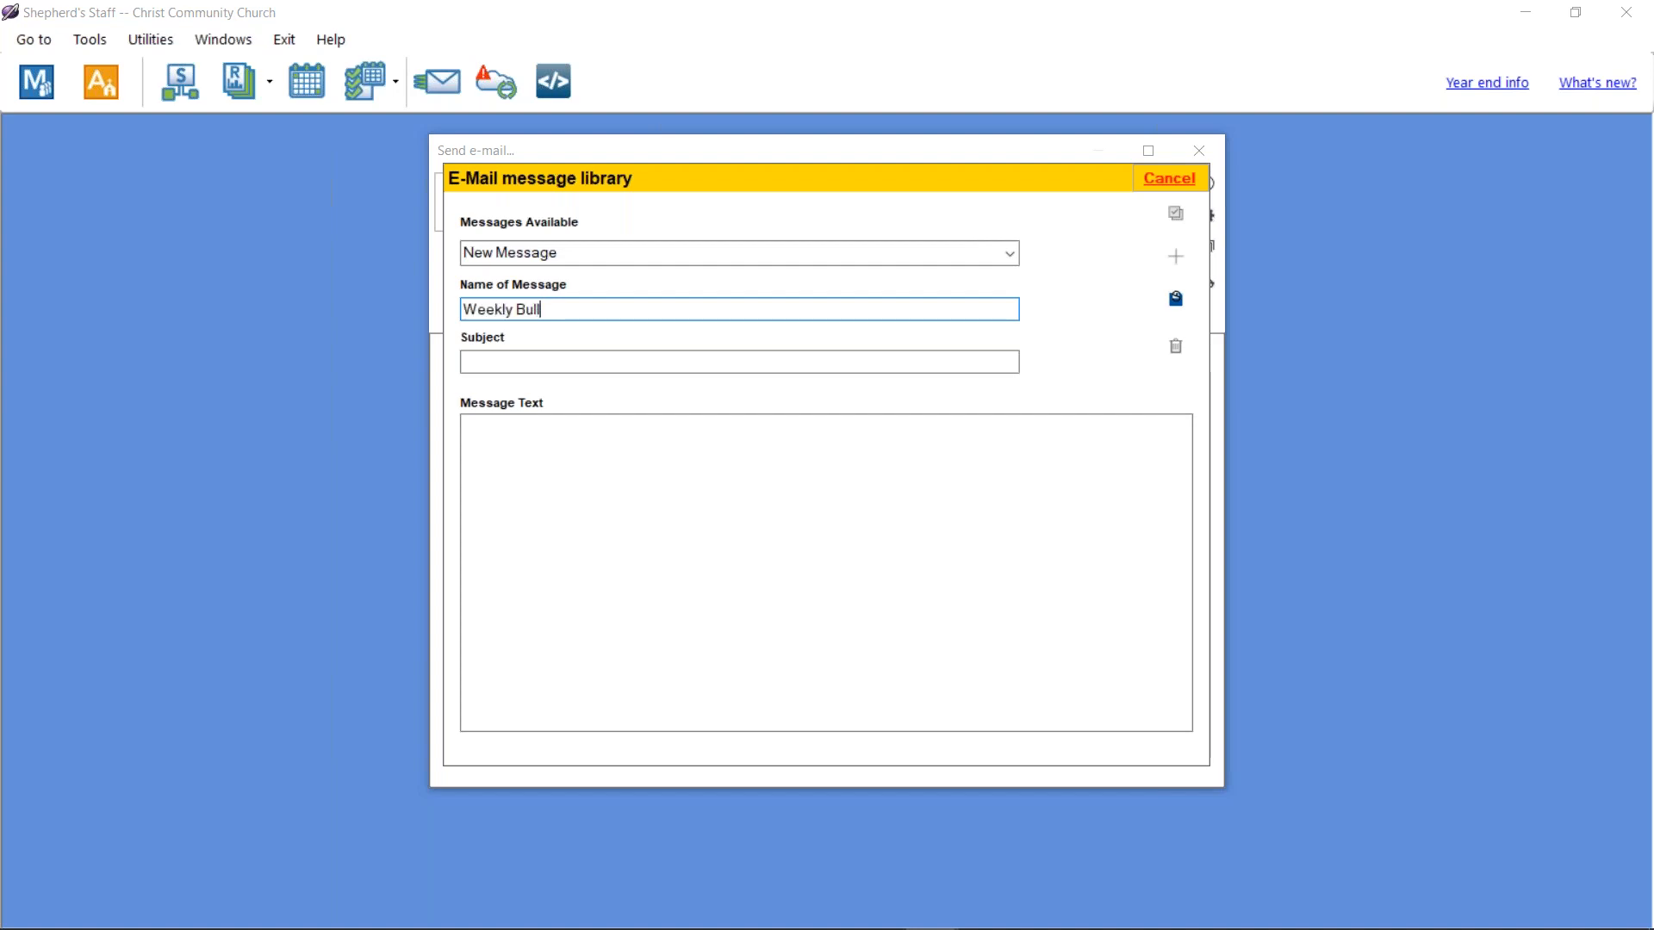
key(BackSpace)
key(BackSpace)
key(BackSpace)
text(in)
key(Tab)
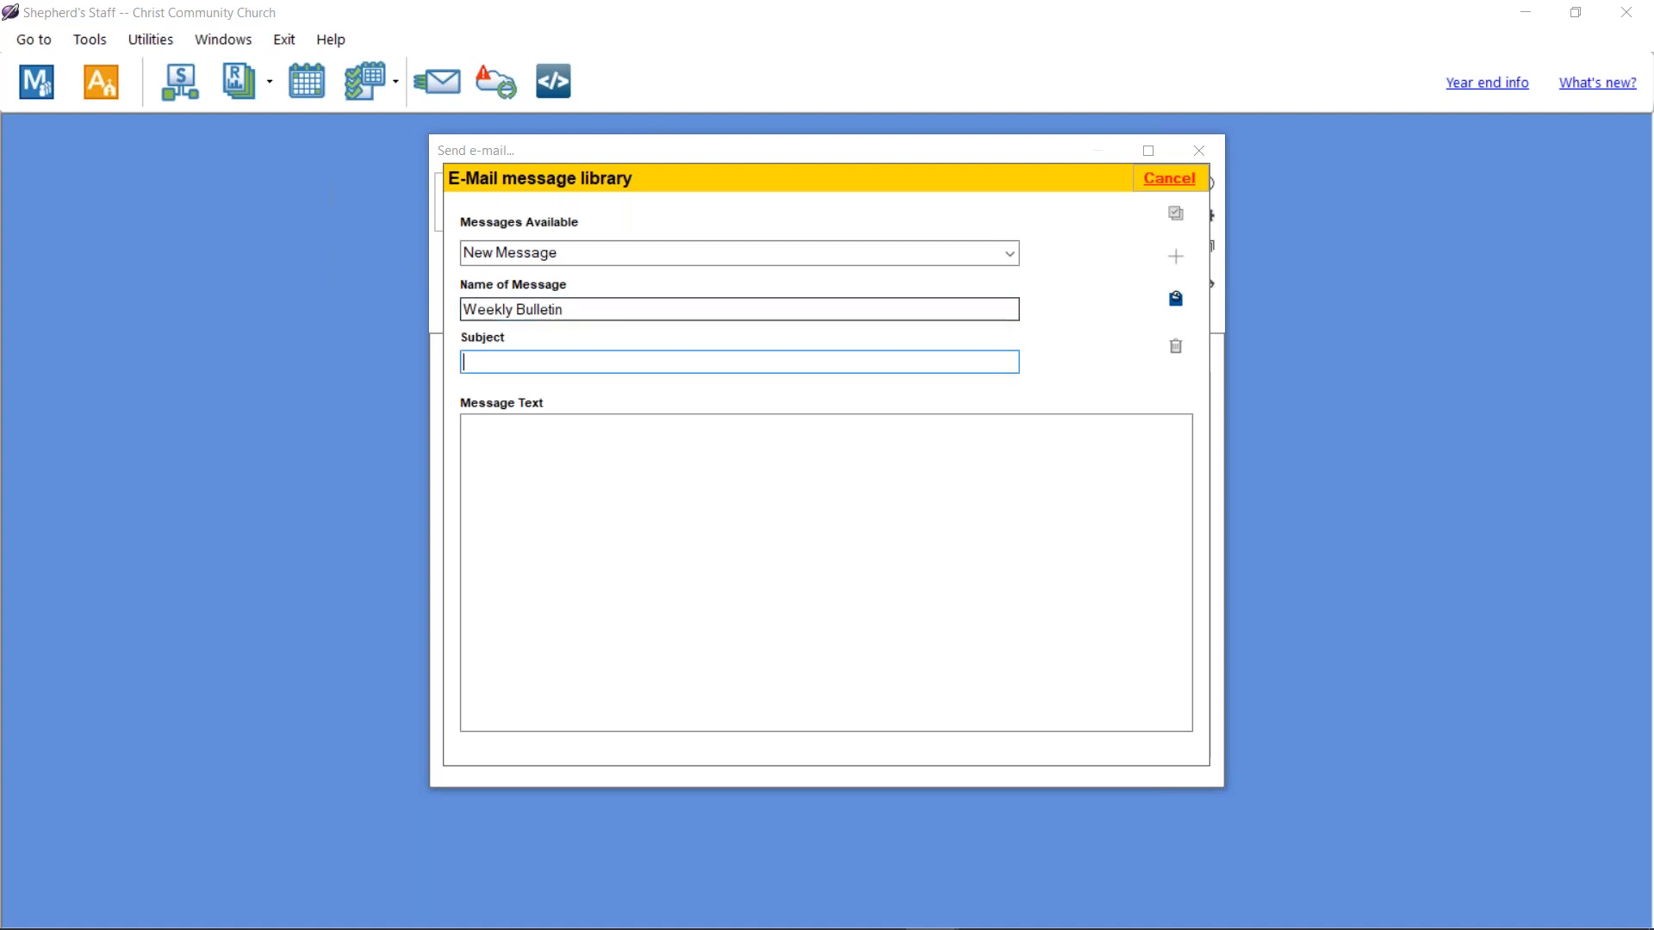
text(Church Bulletin)
key(Tab)
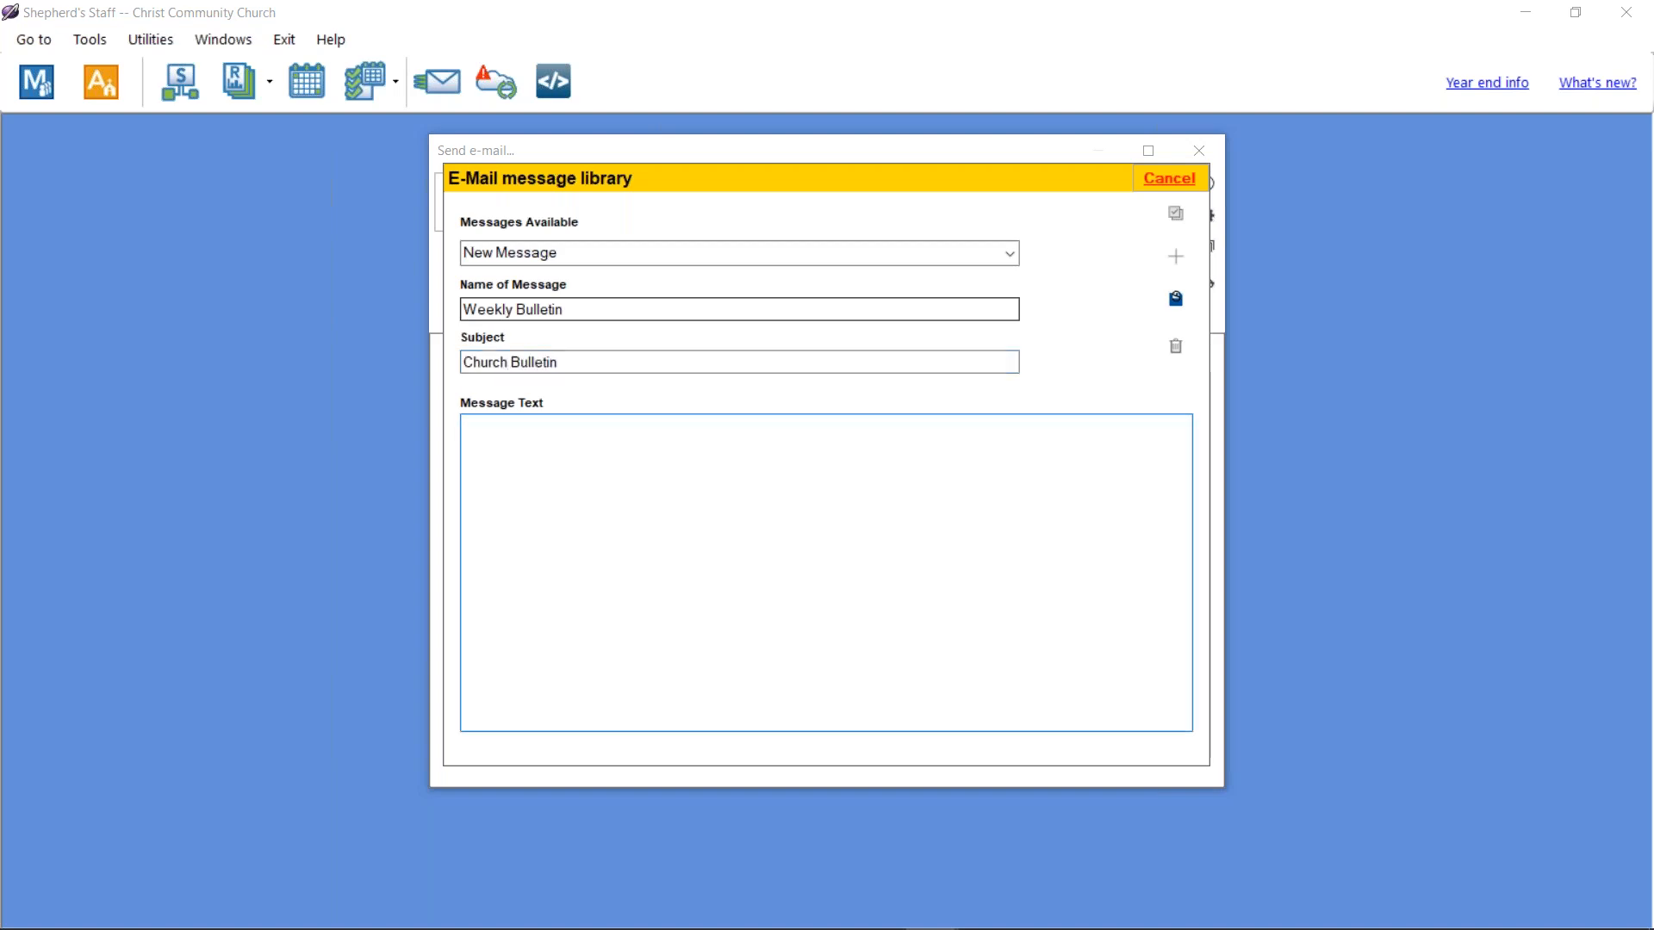
text(Greetings.....)
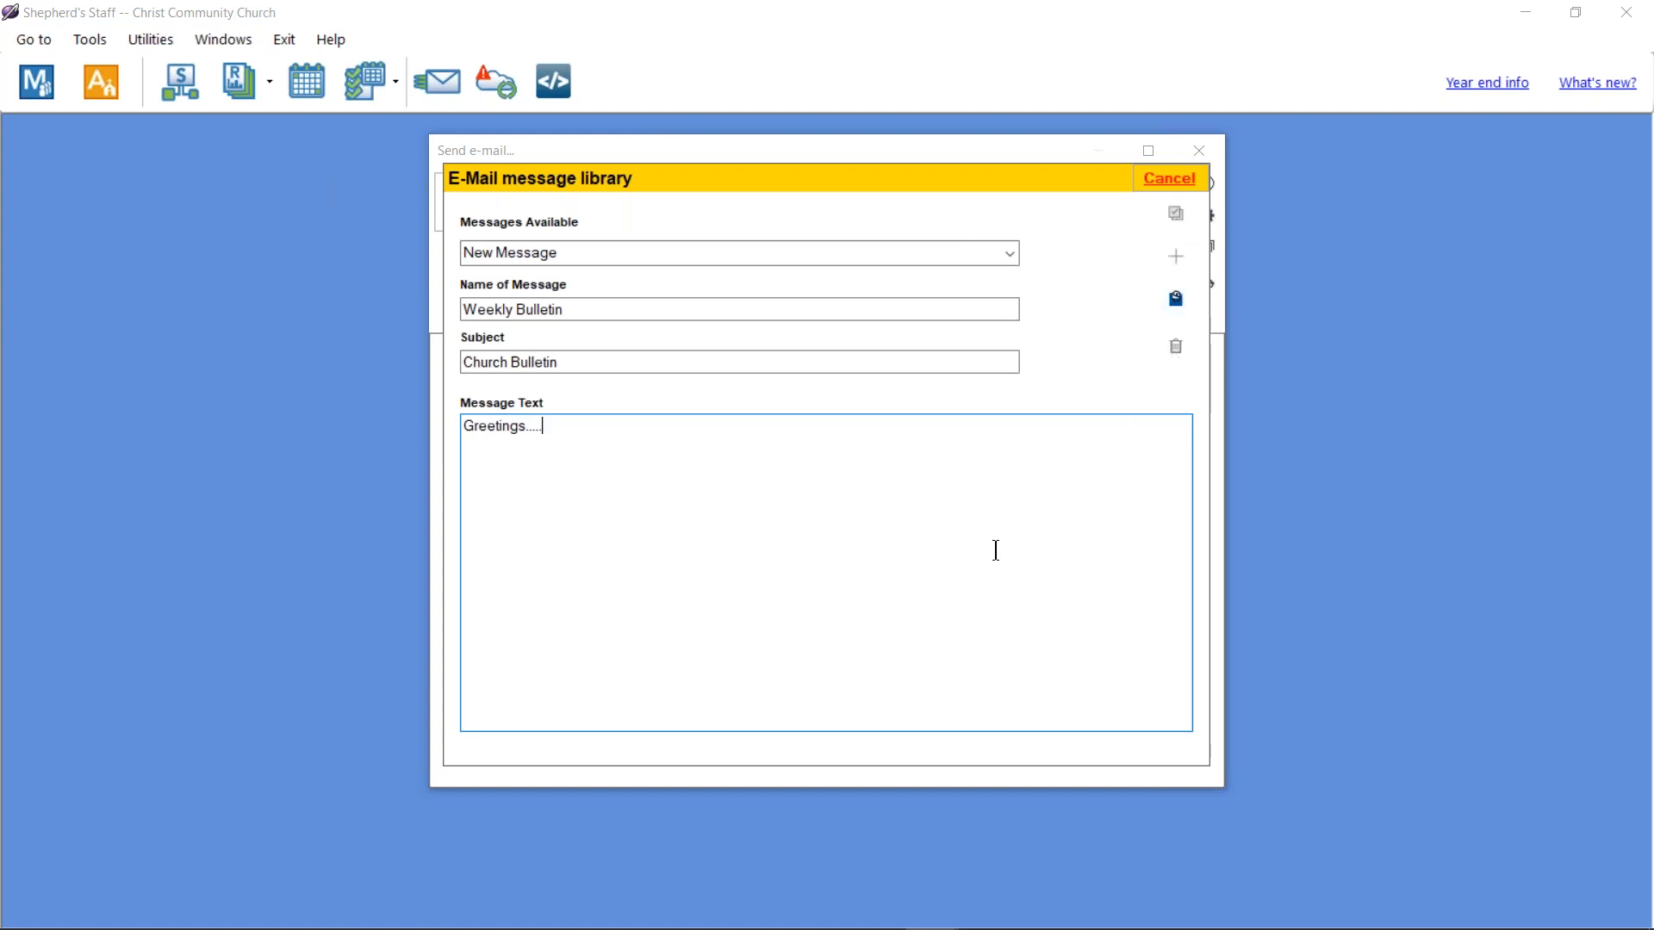
click(1175, 304)
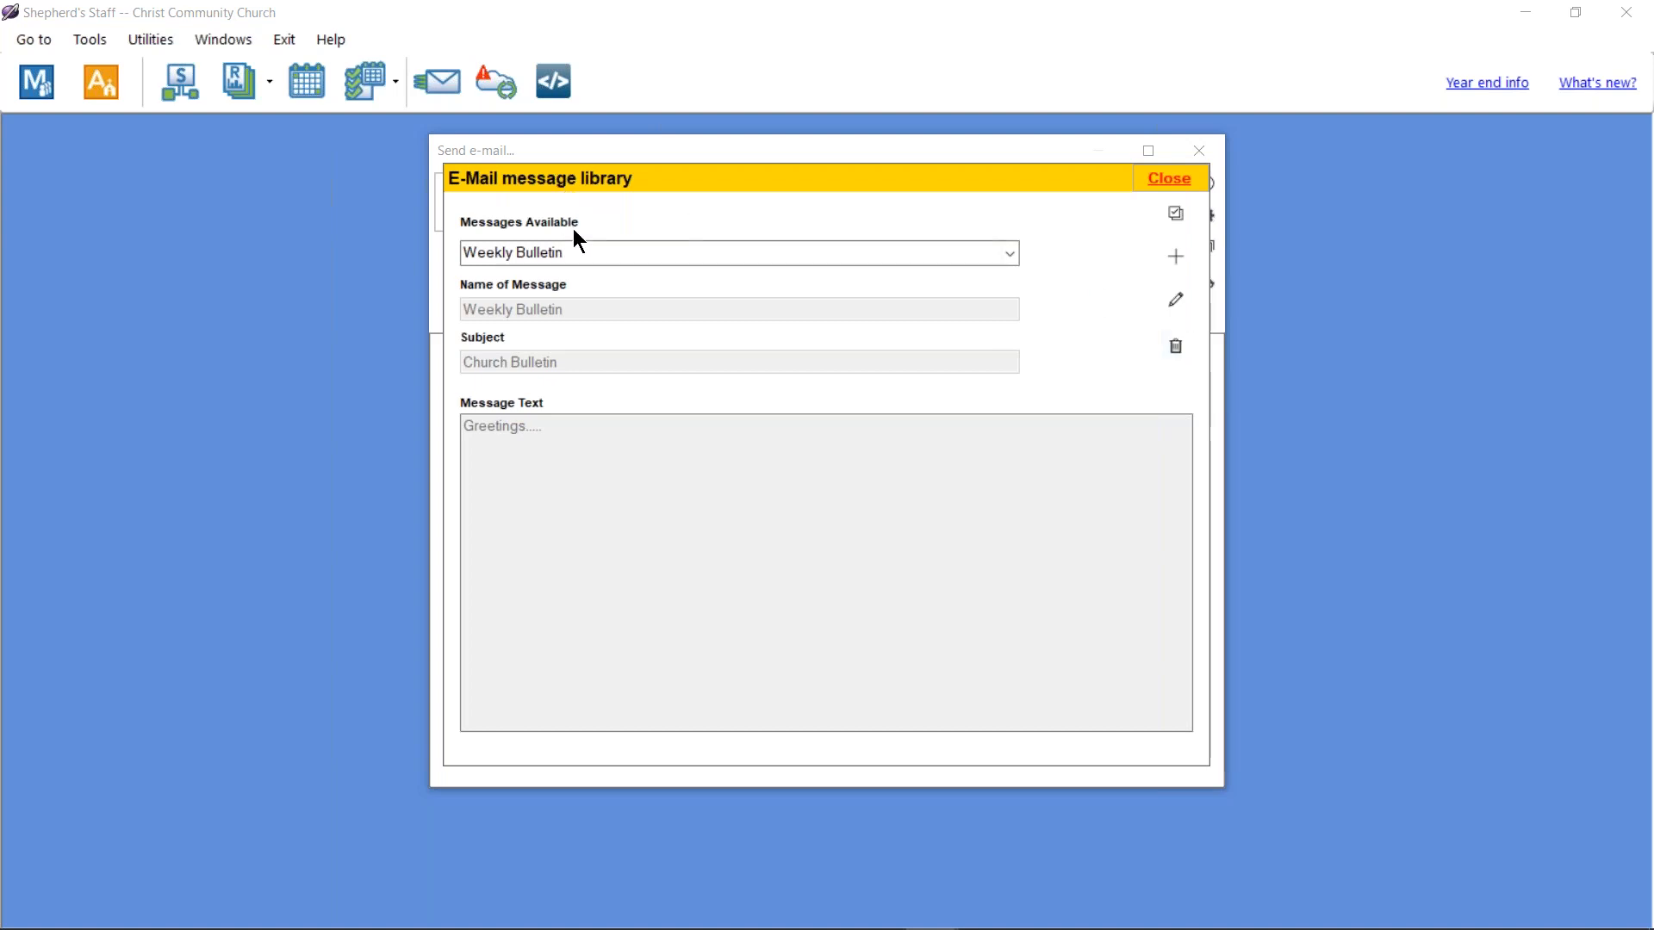
click(1177, 216)
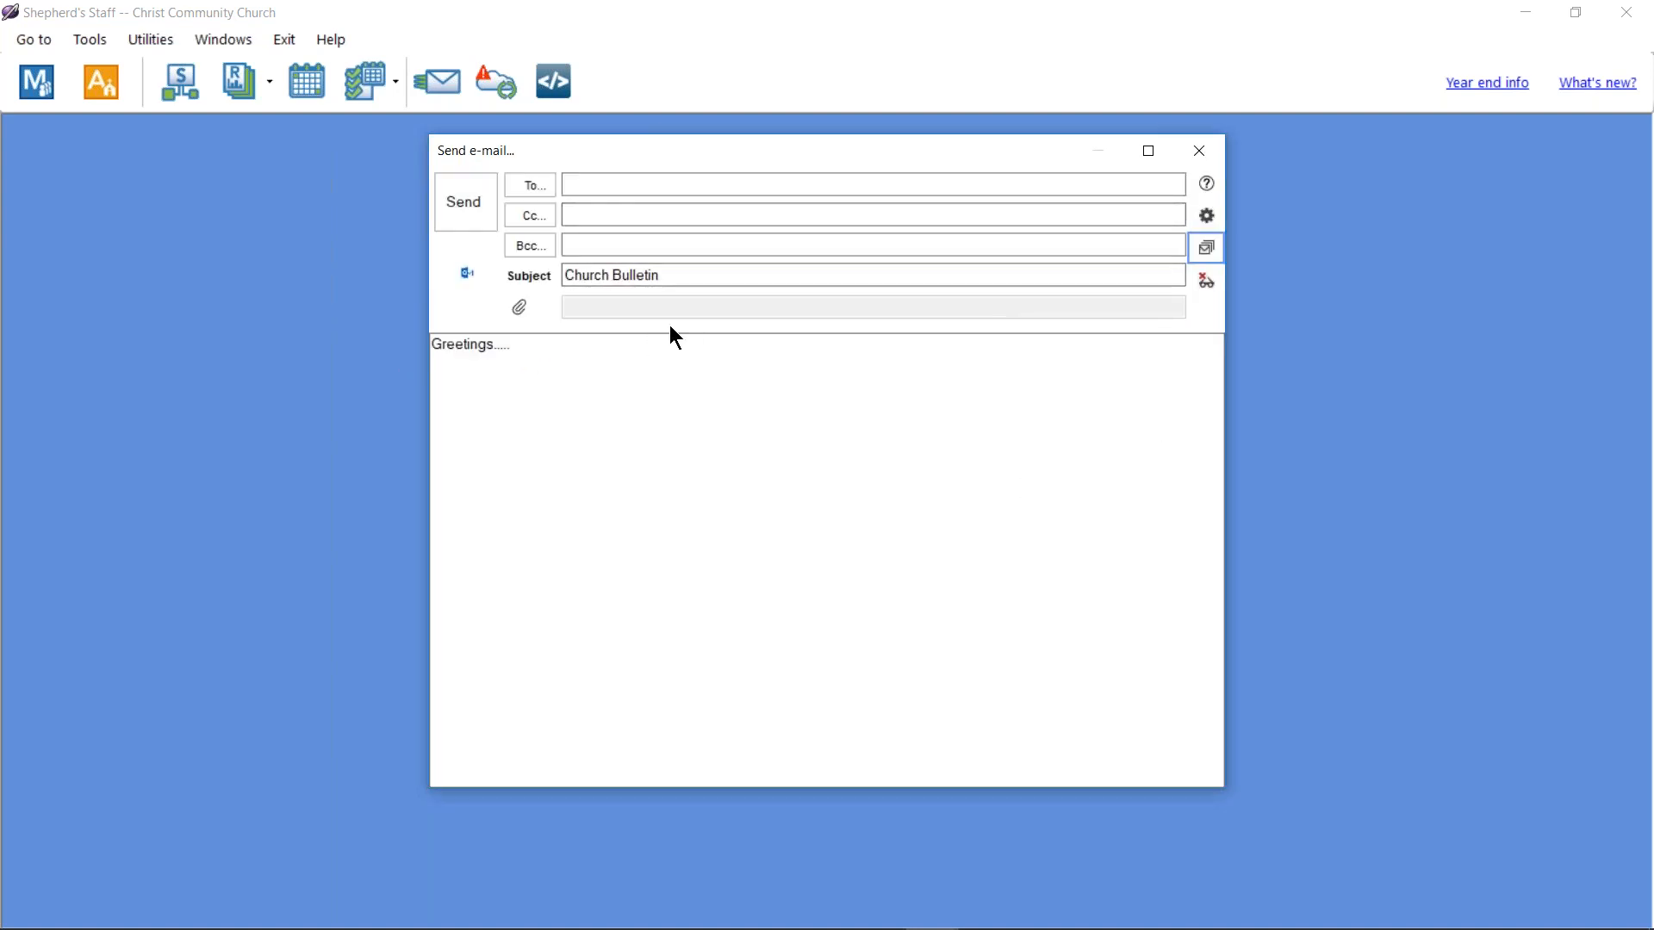
Step: Open Select recipients and expand the Who dropdown to see the available groups
click(525, 184)
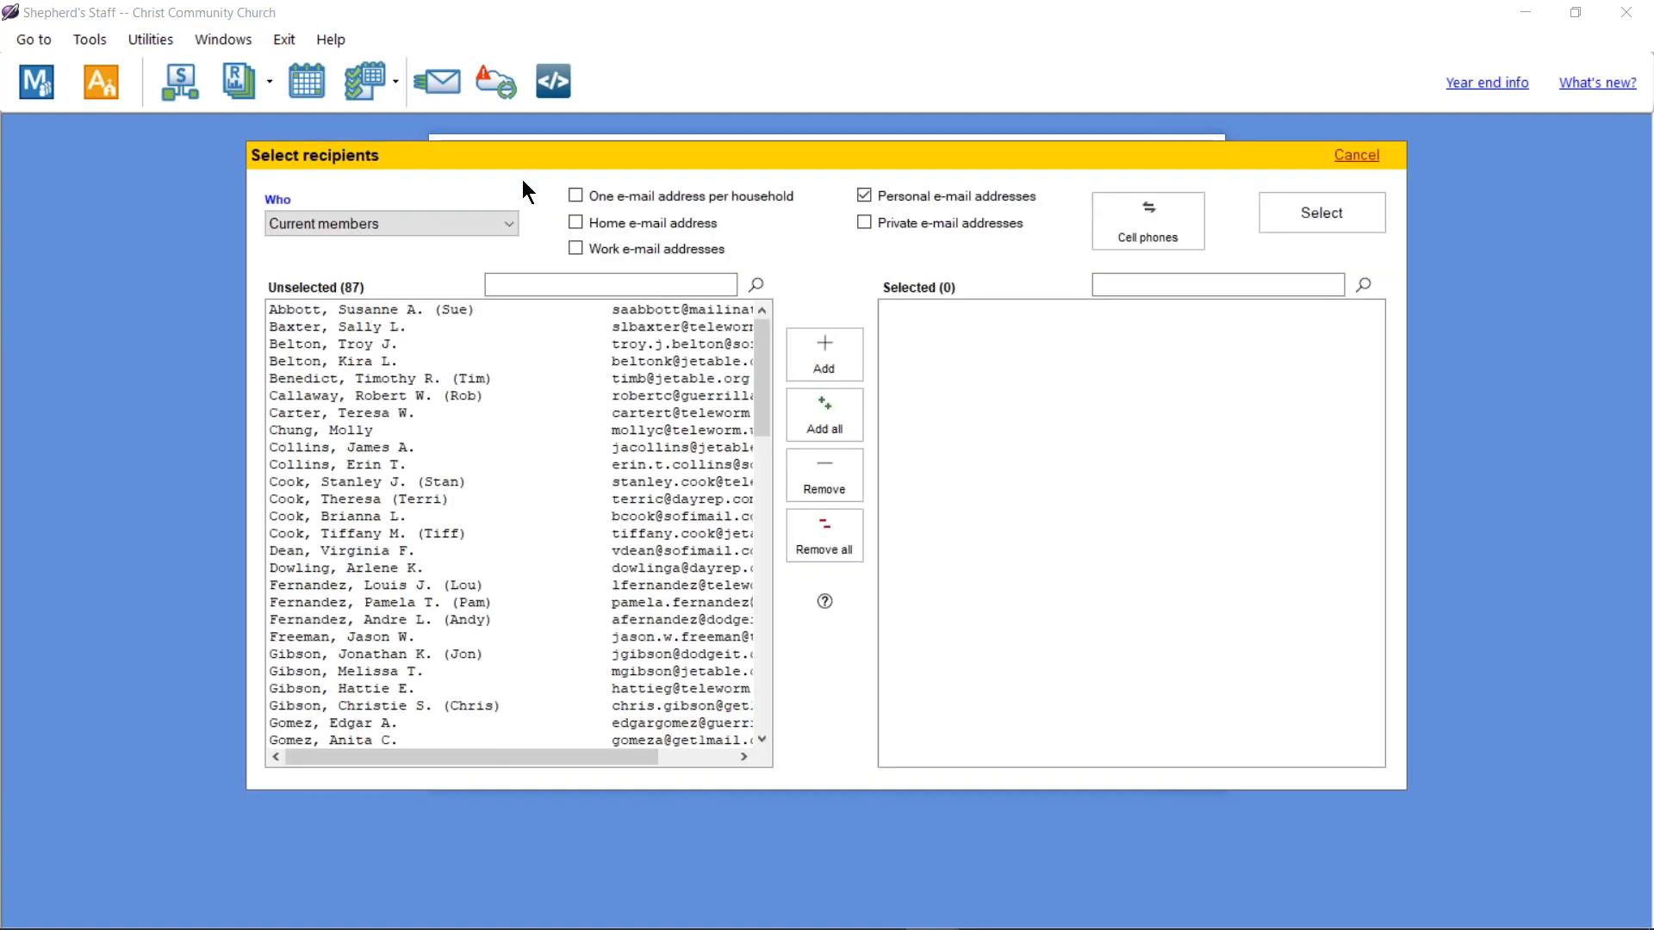
click(463, 225)
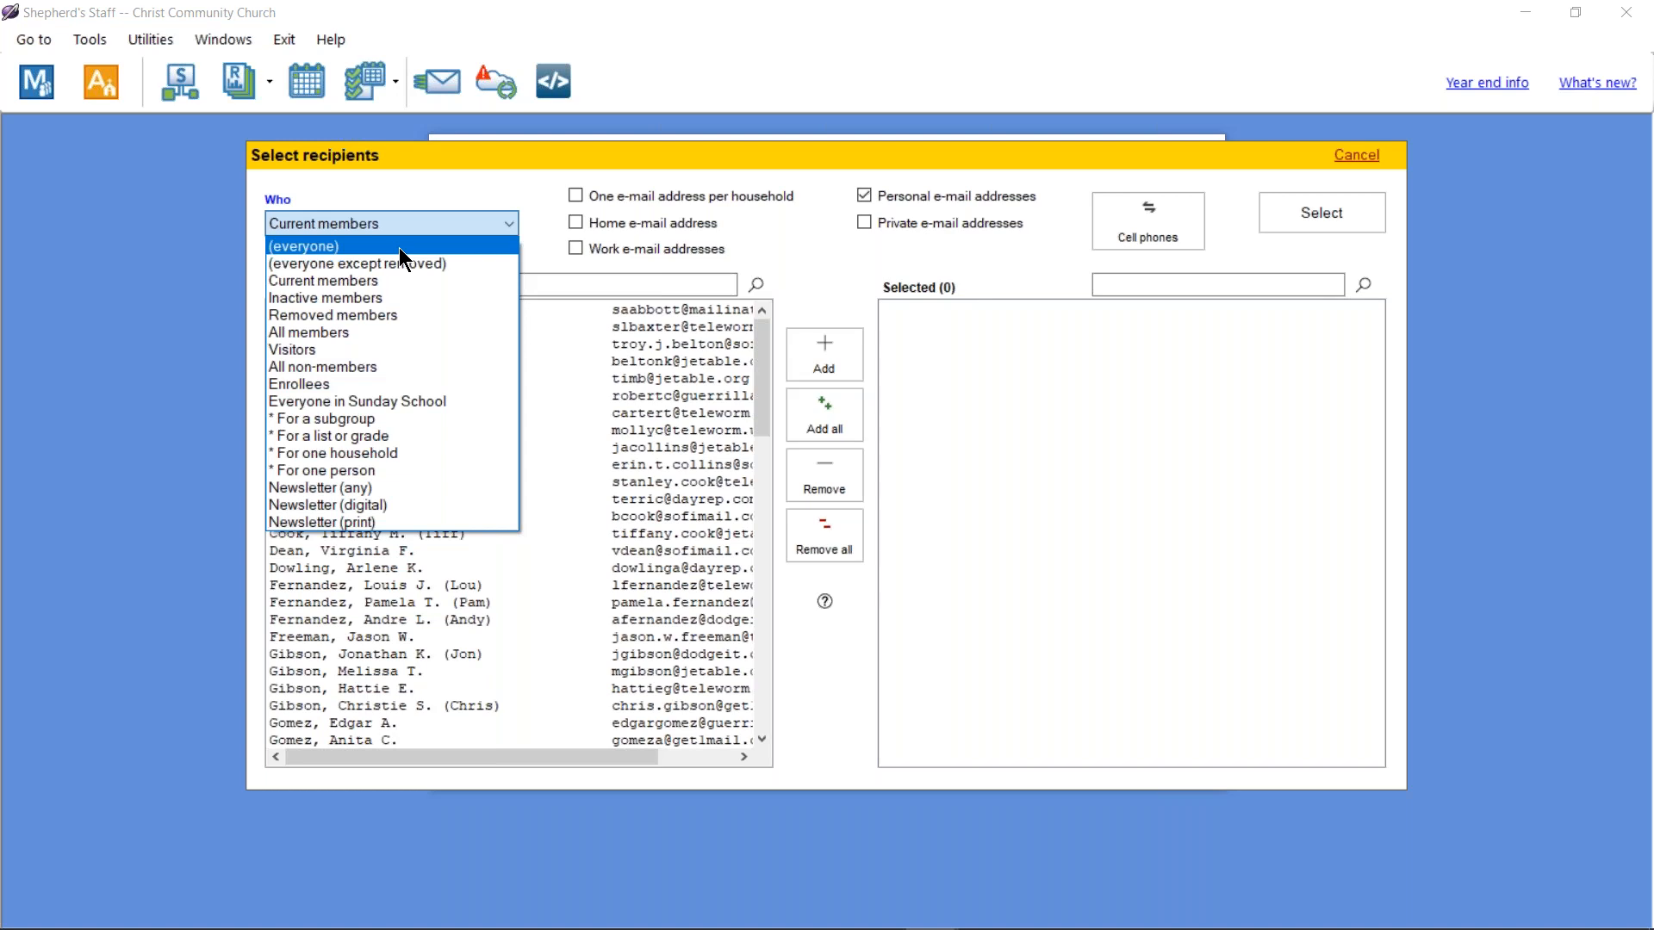
Step: Toggle the recipient list to cell phone addresses and back to personal e-mail addresses
click(832, 251)
click(1145, 228)
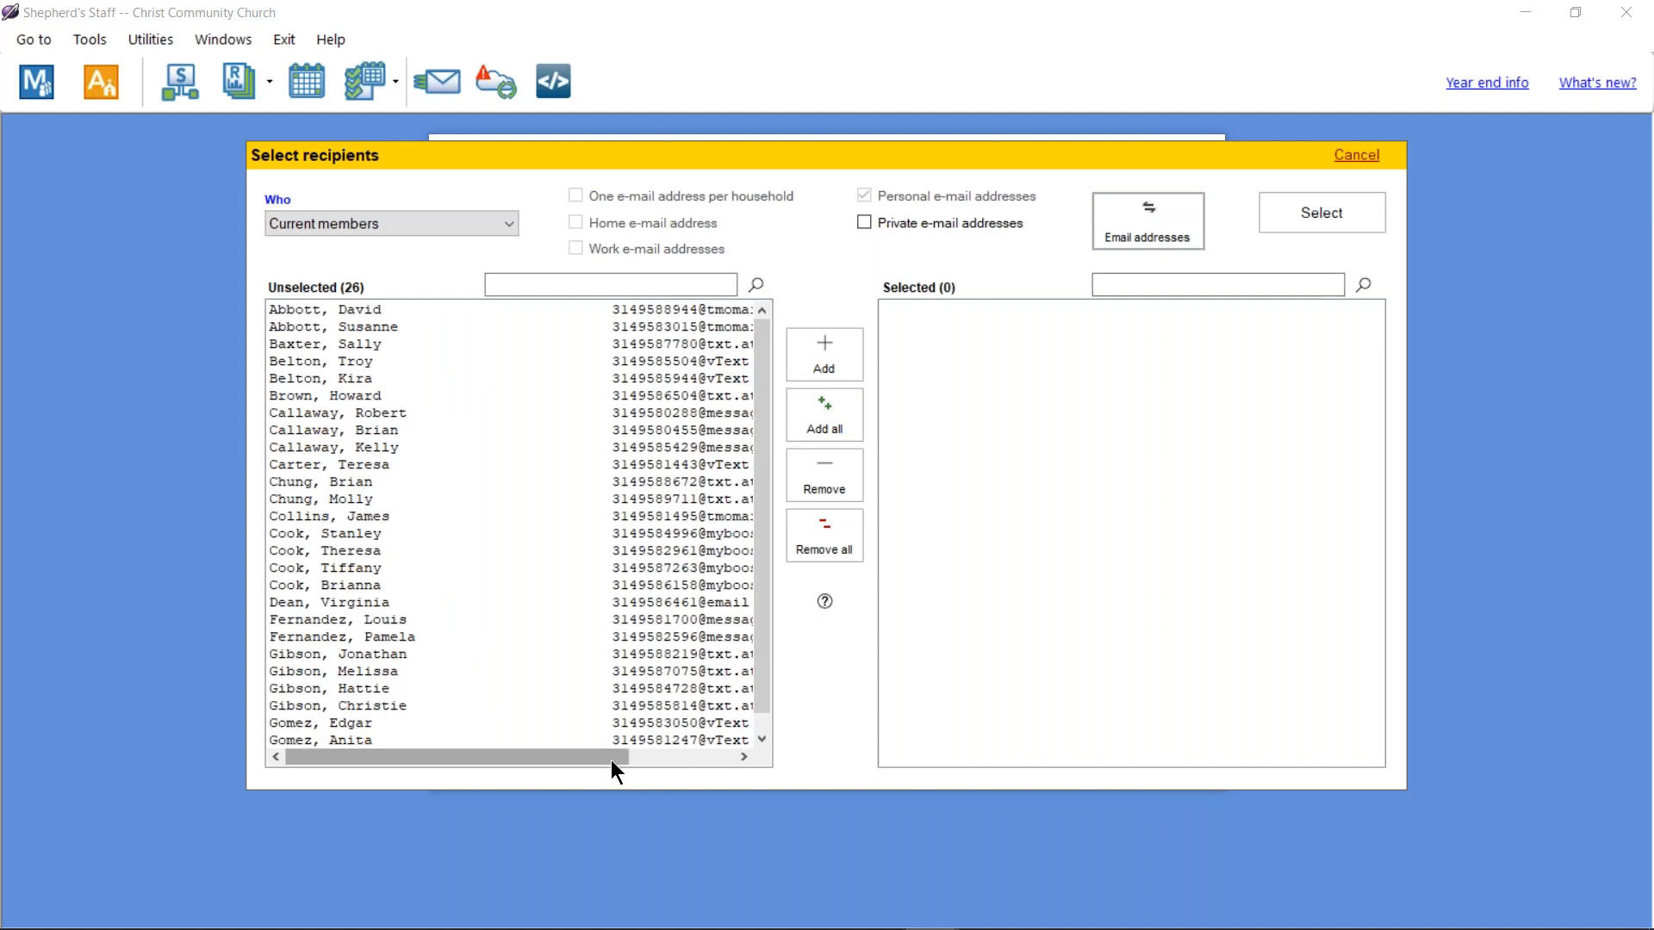
drag(612, 759, 746, 756)
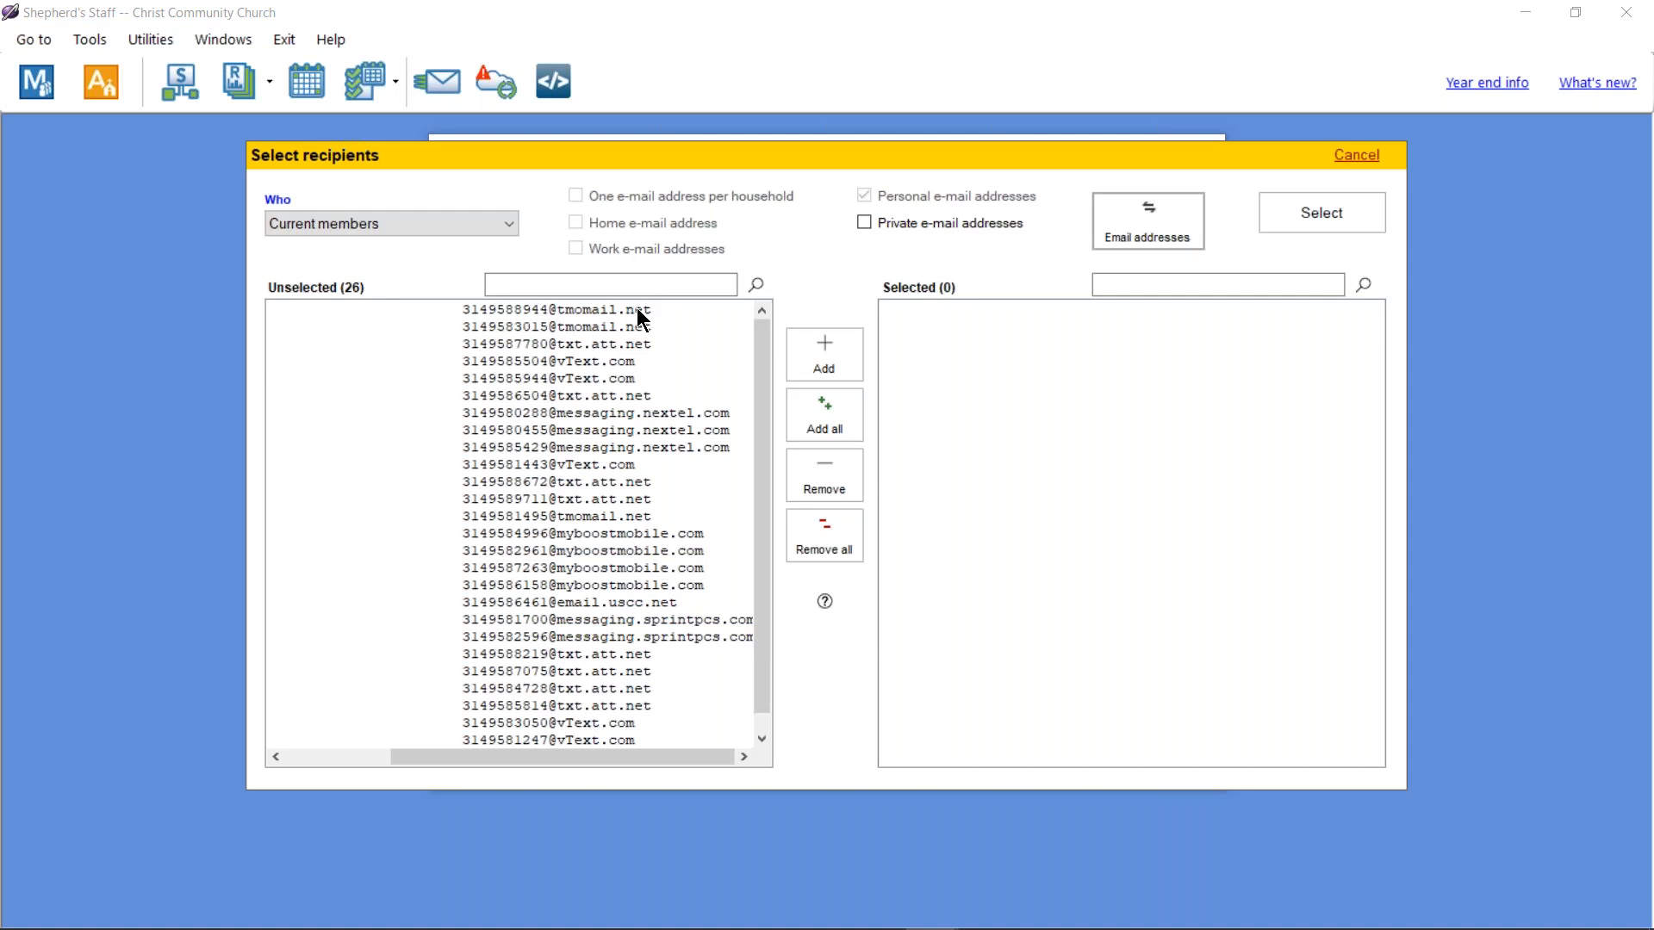
click(1137, 217)
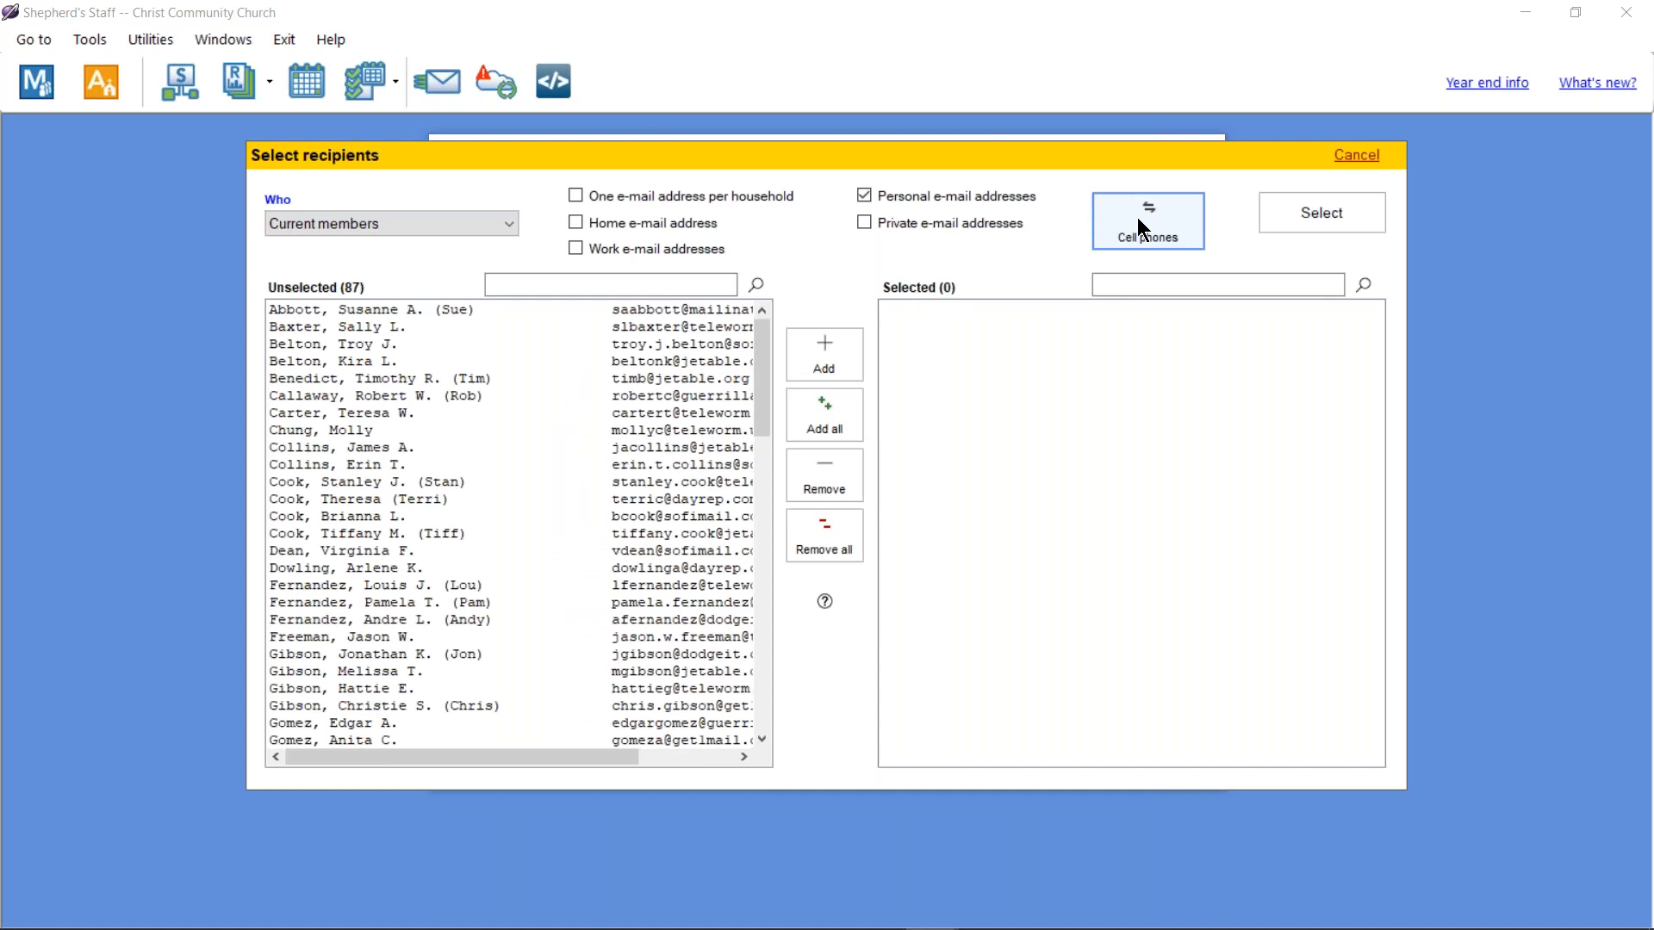
click(478, 227)
Step: List everyone and try the home, work, private and one-per-household address filters
click(420, 245)
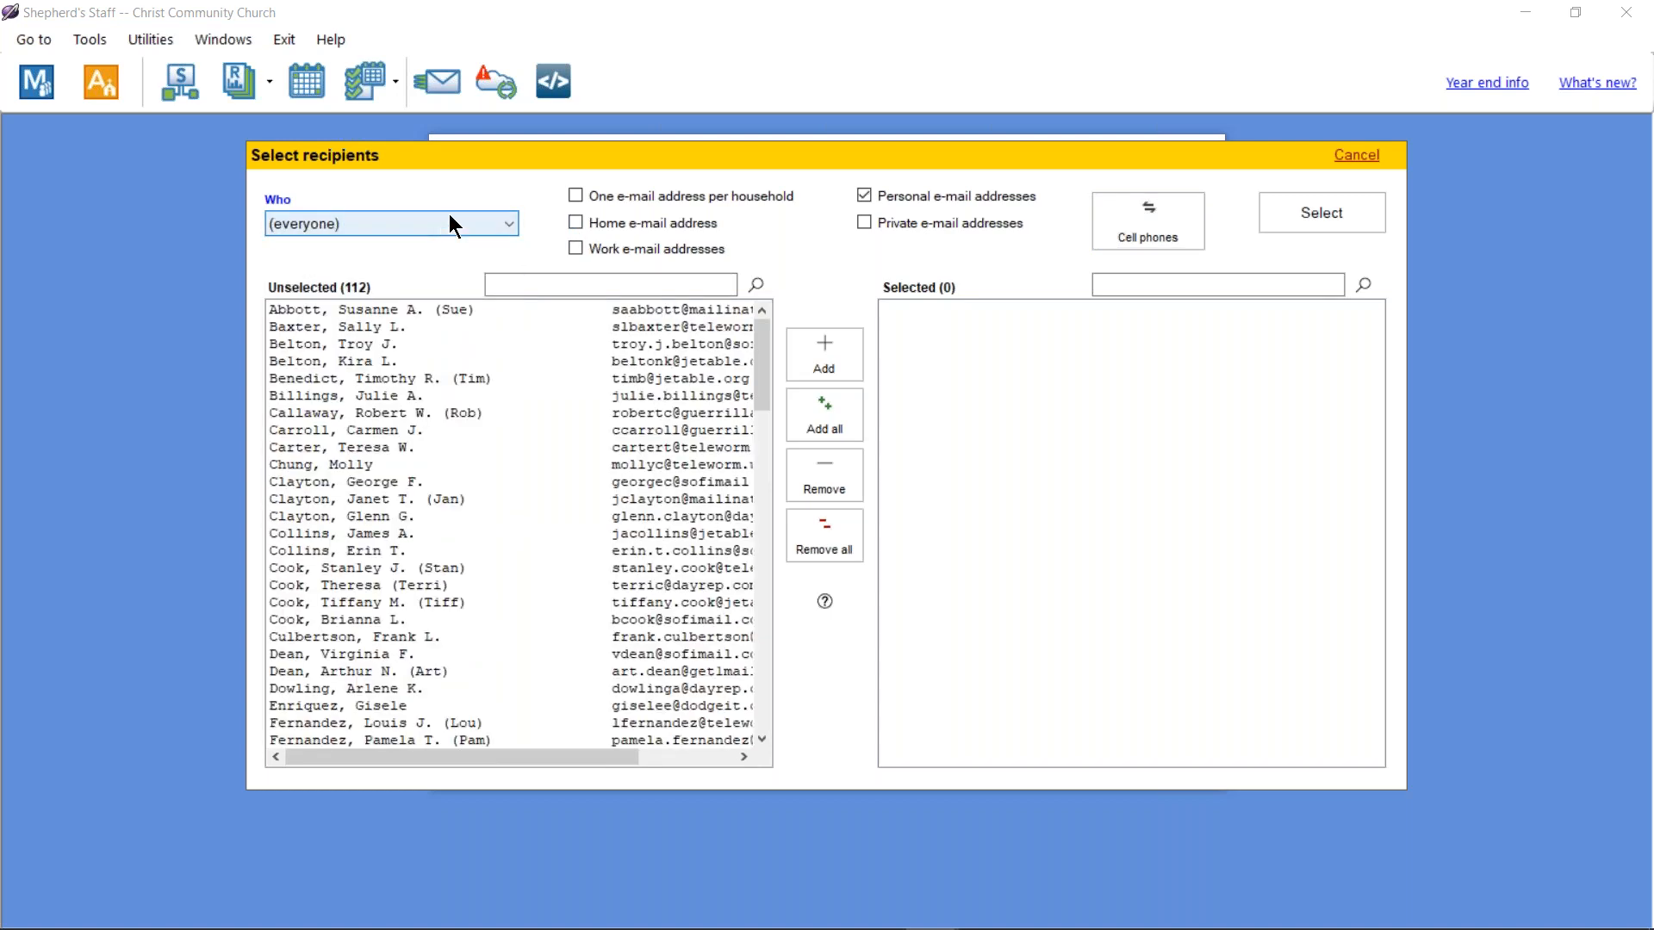
click(576, 220)
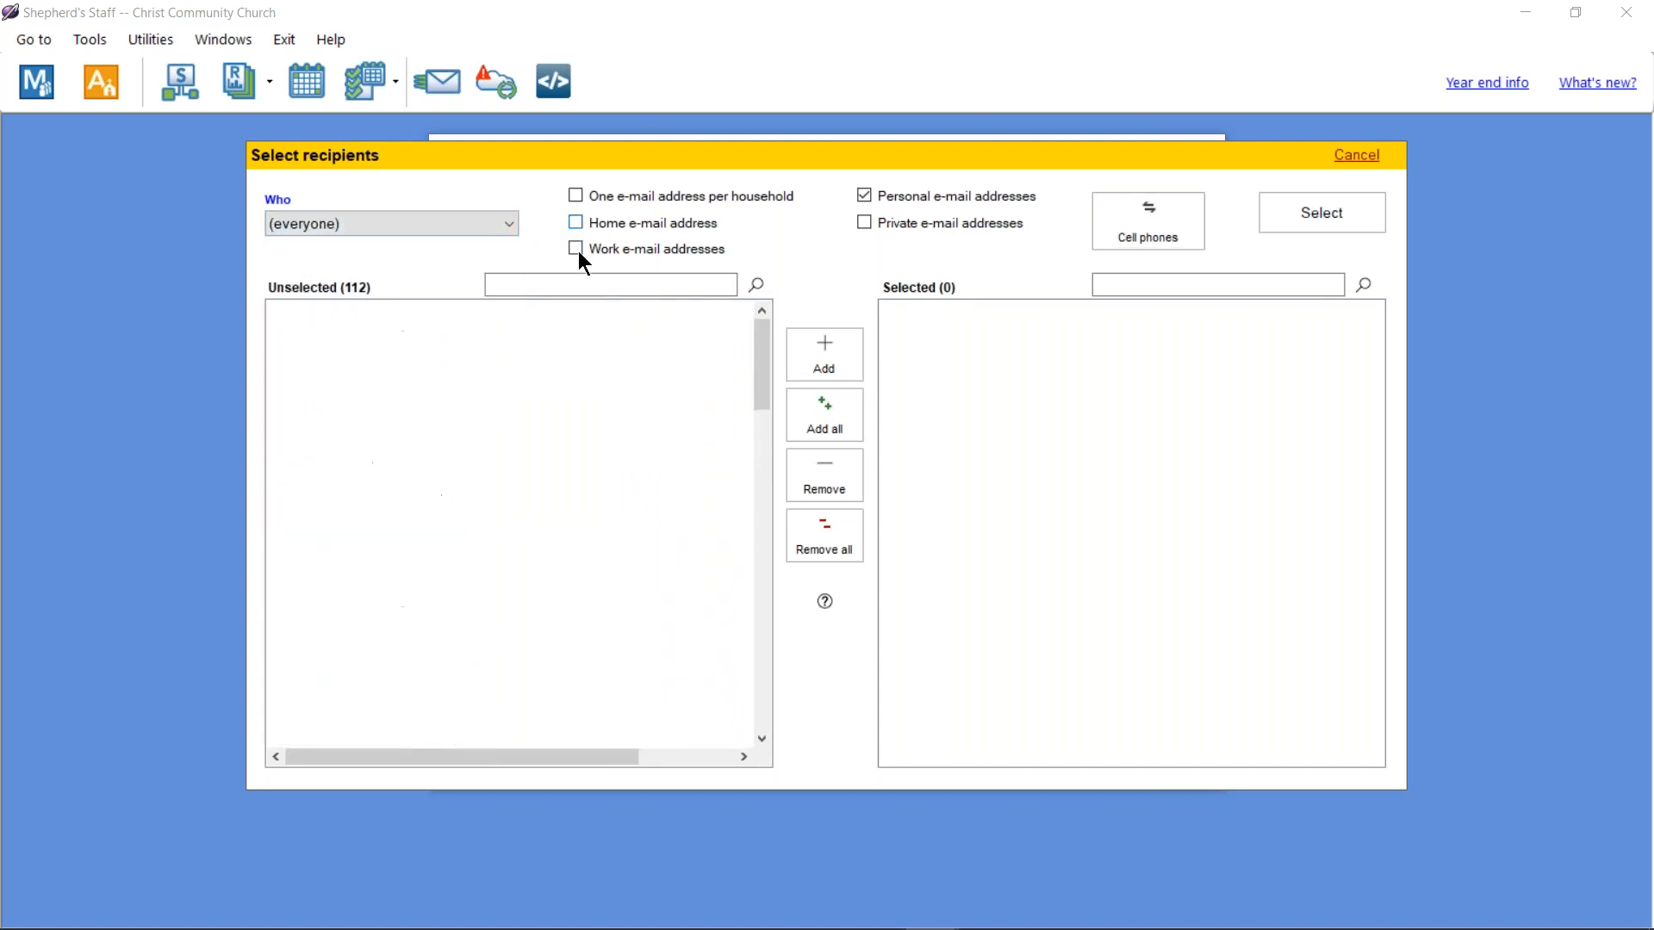
click(576, 249)
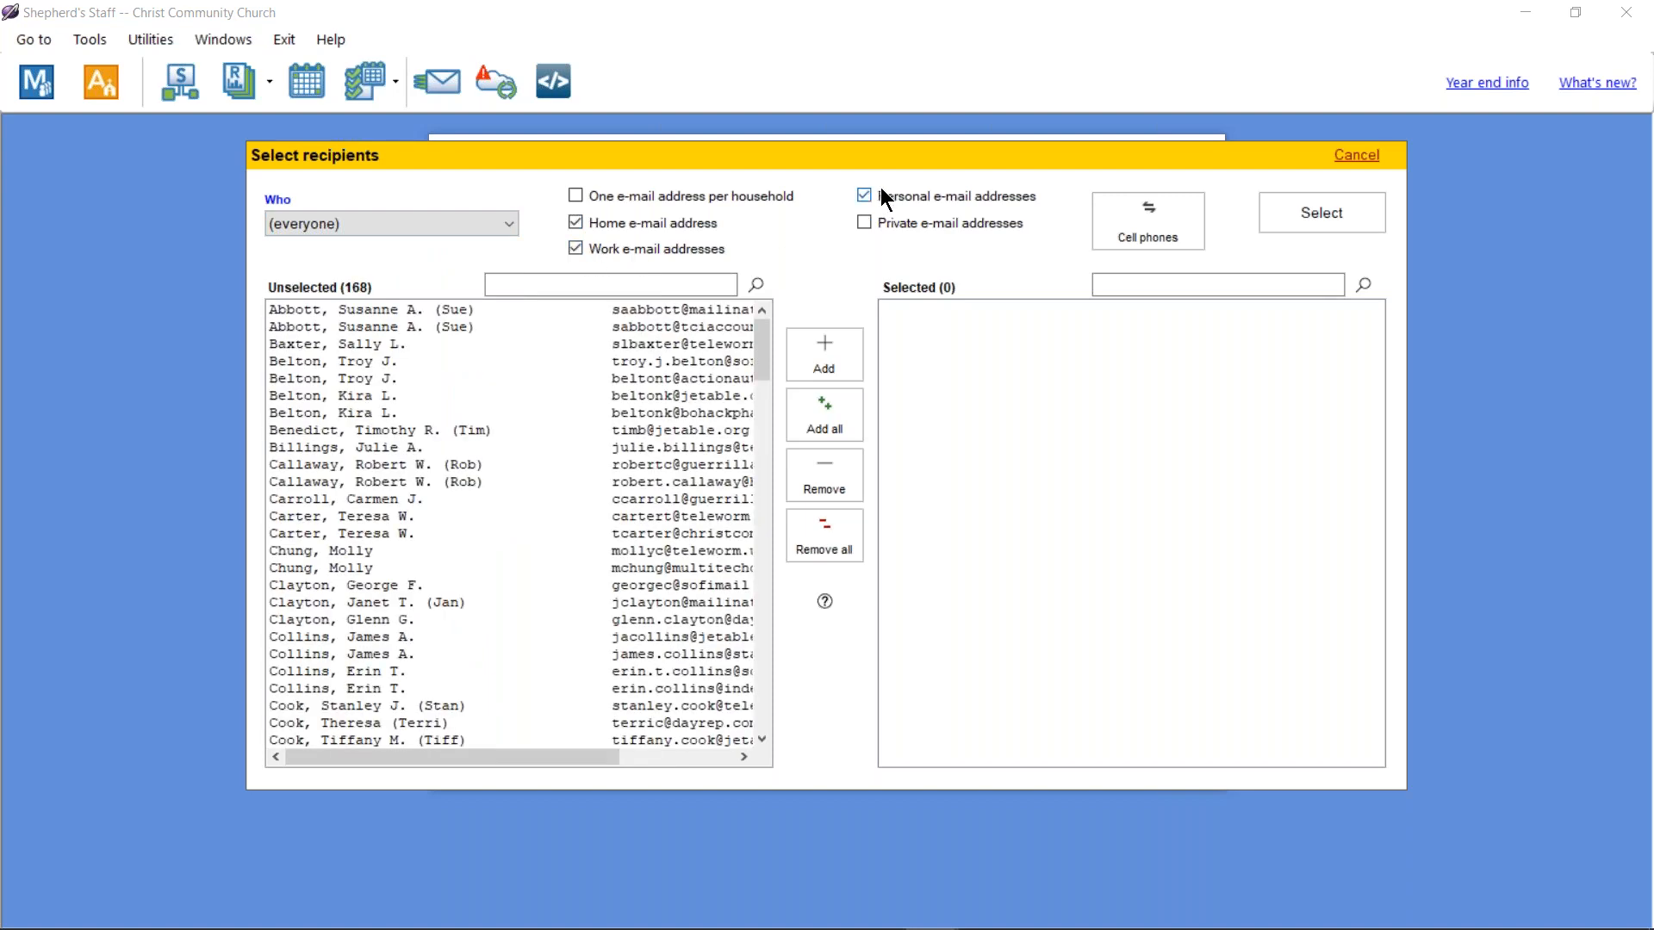
click(863, 222)
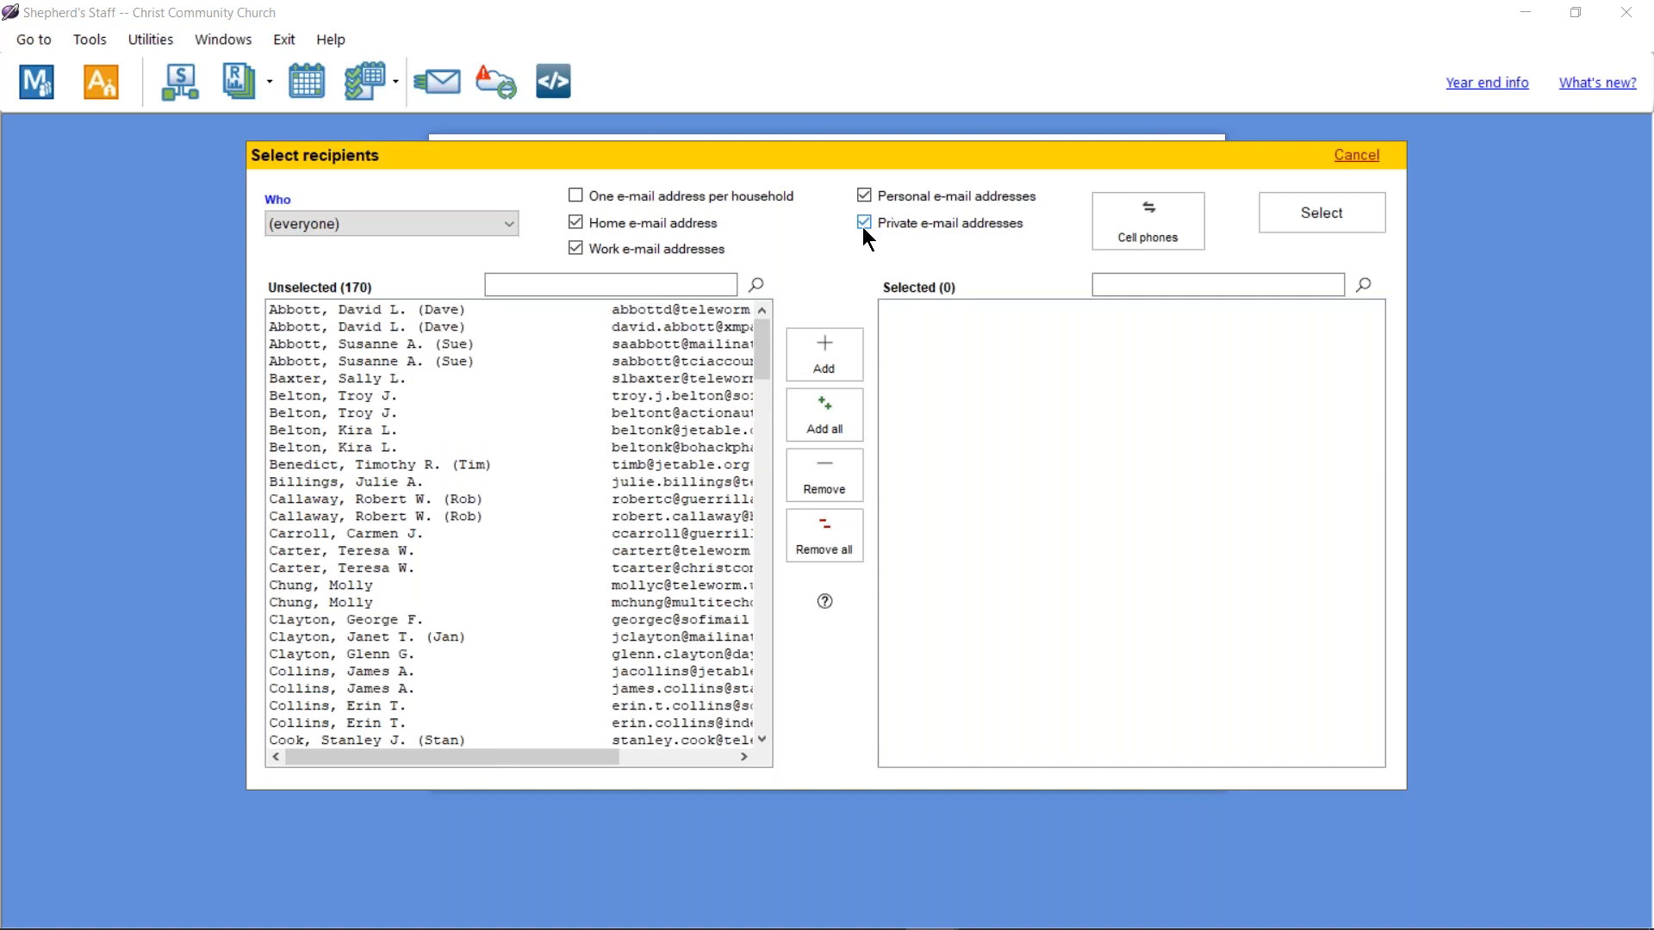
click(632, 198)
click(643, 200)
Step: Narrow the address types back to personal e-mail addresses only
click(669, 332)
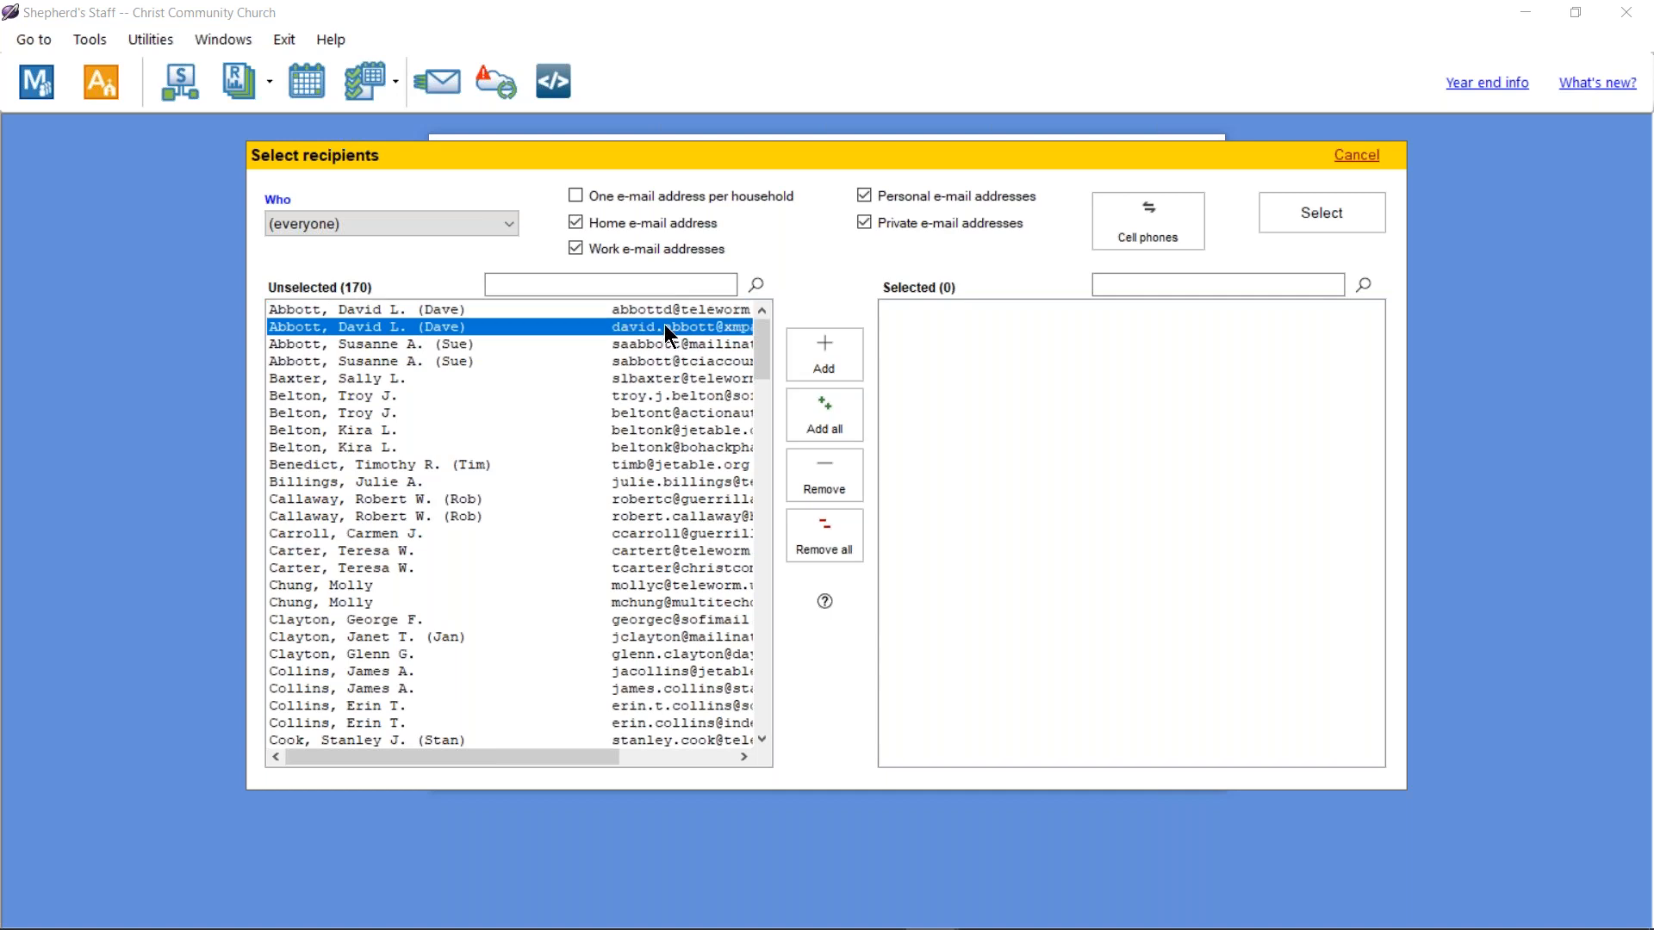
click(592, 249)
click(890, 222)
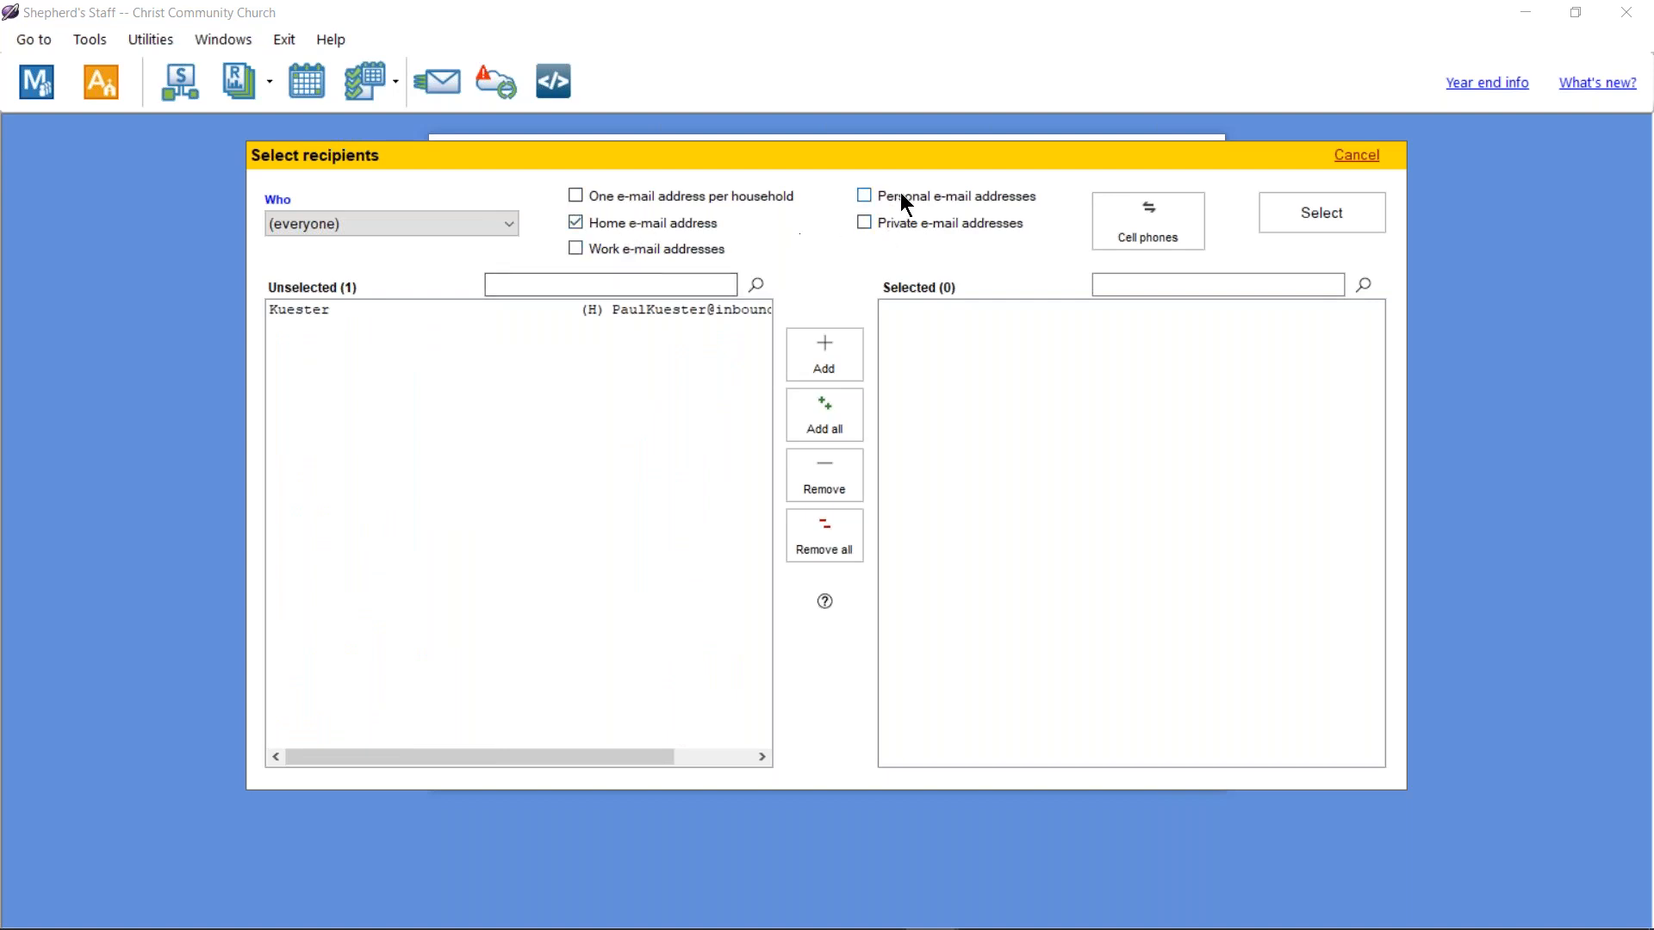
click(634, 226)
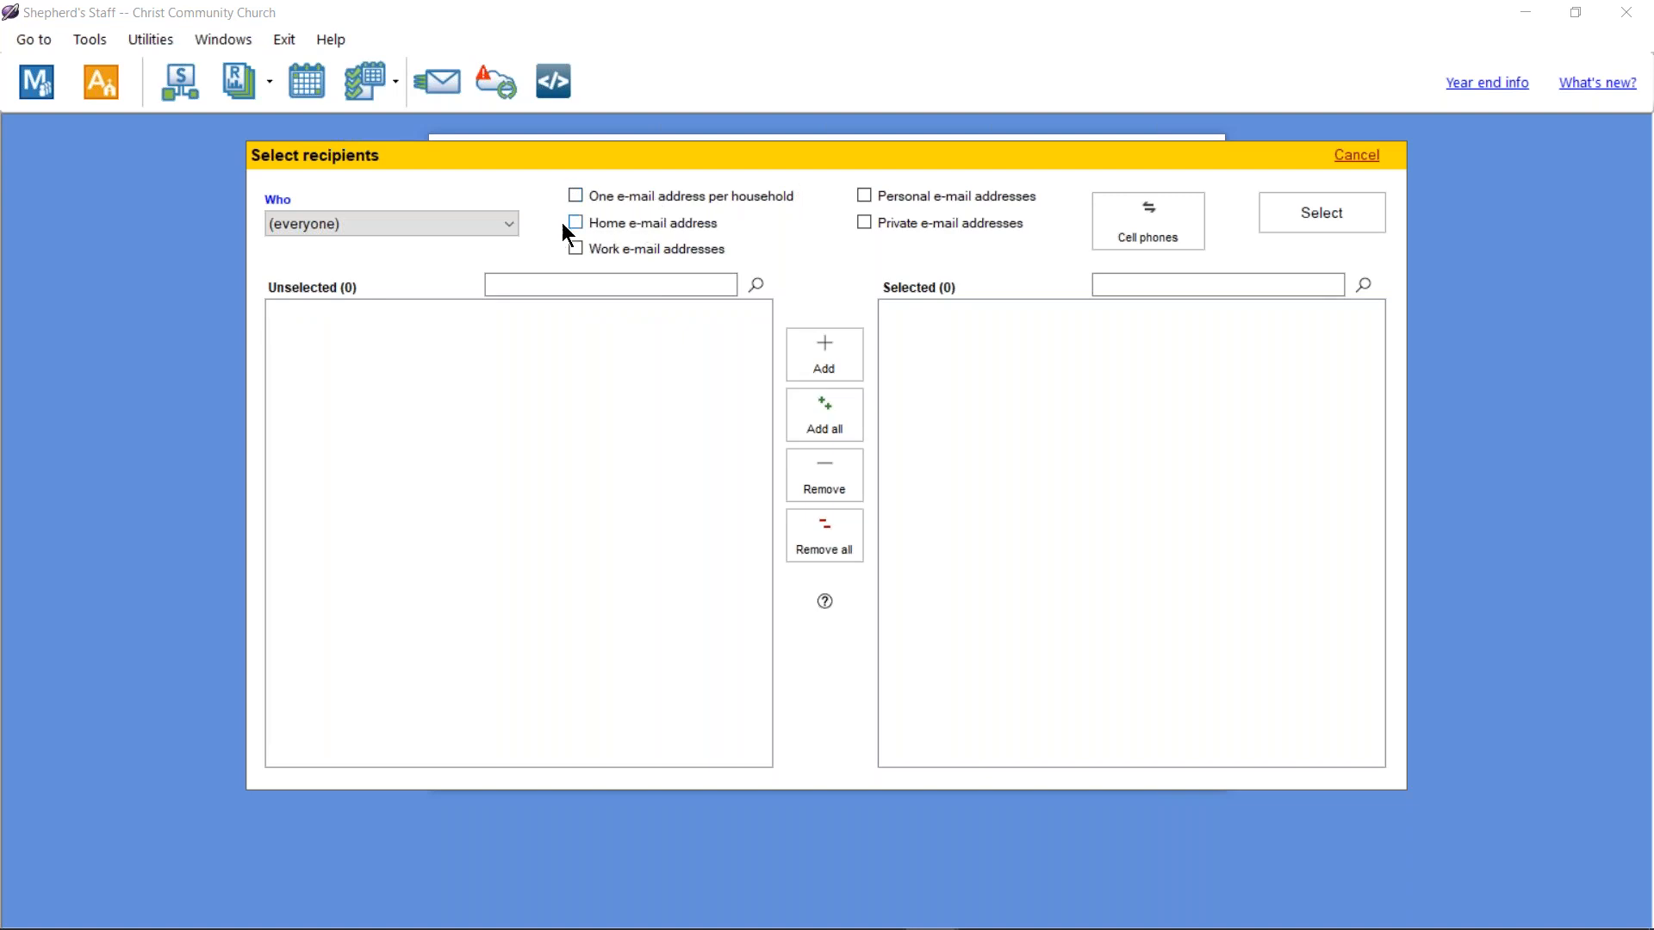
click(637, 220)
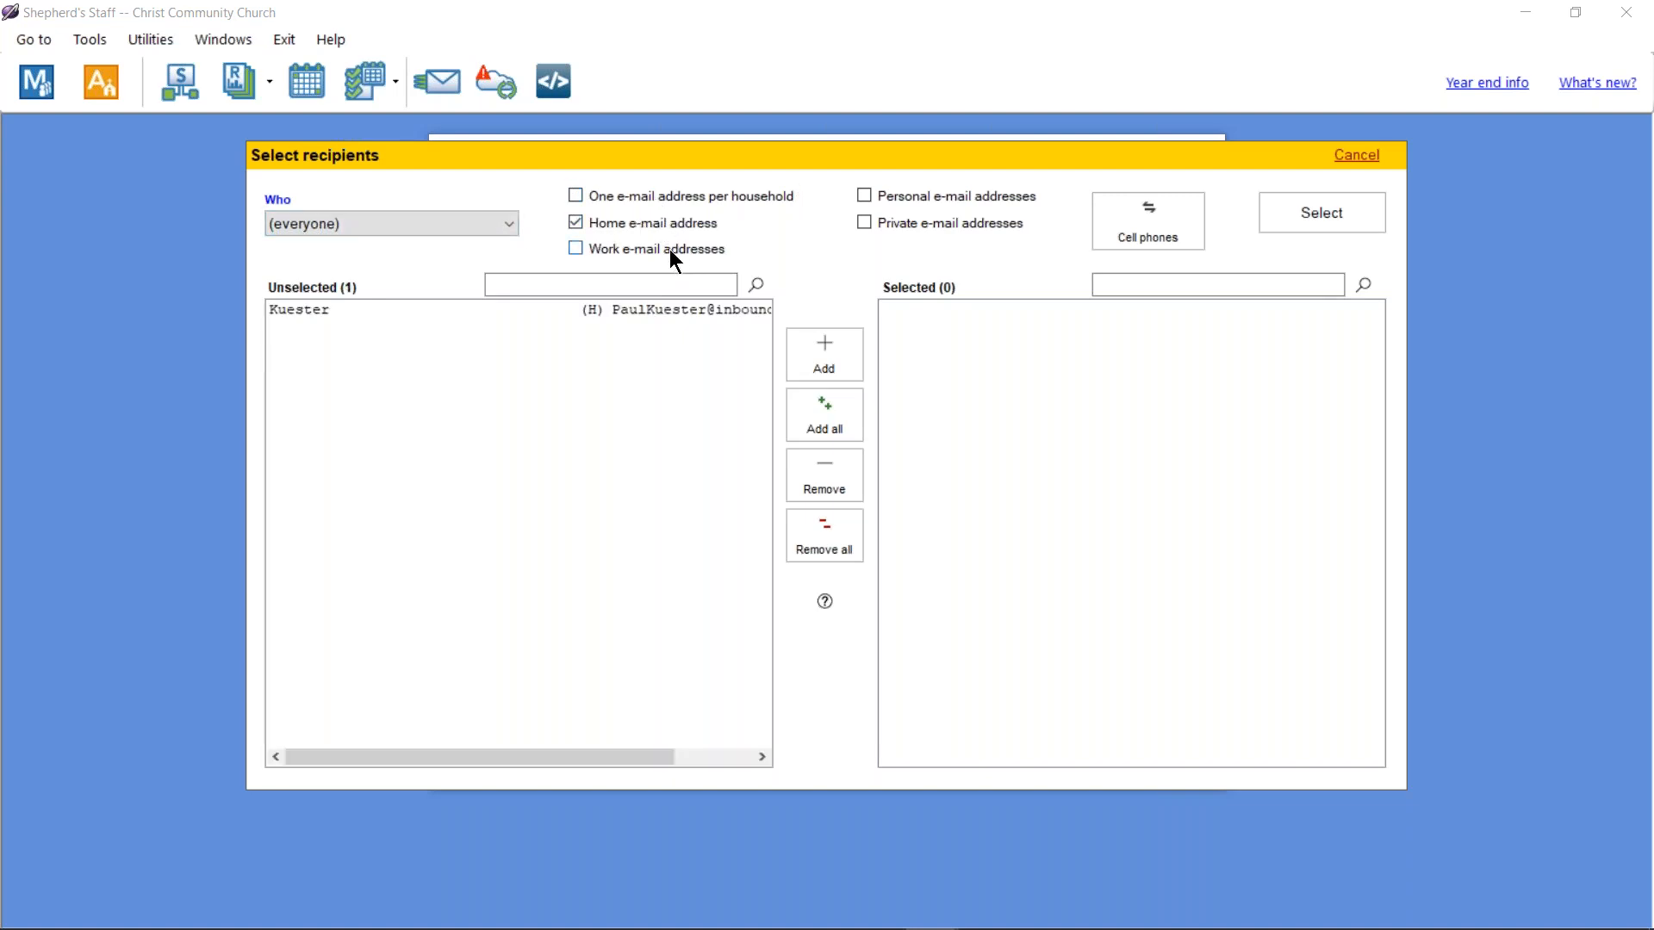
click(958, 207)
click(626, 222)
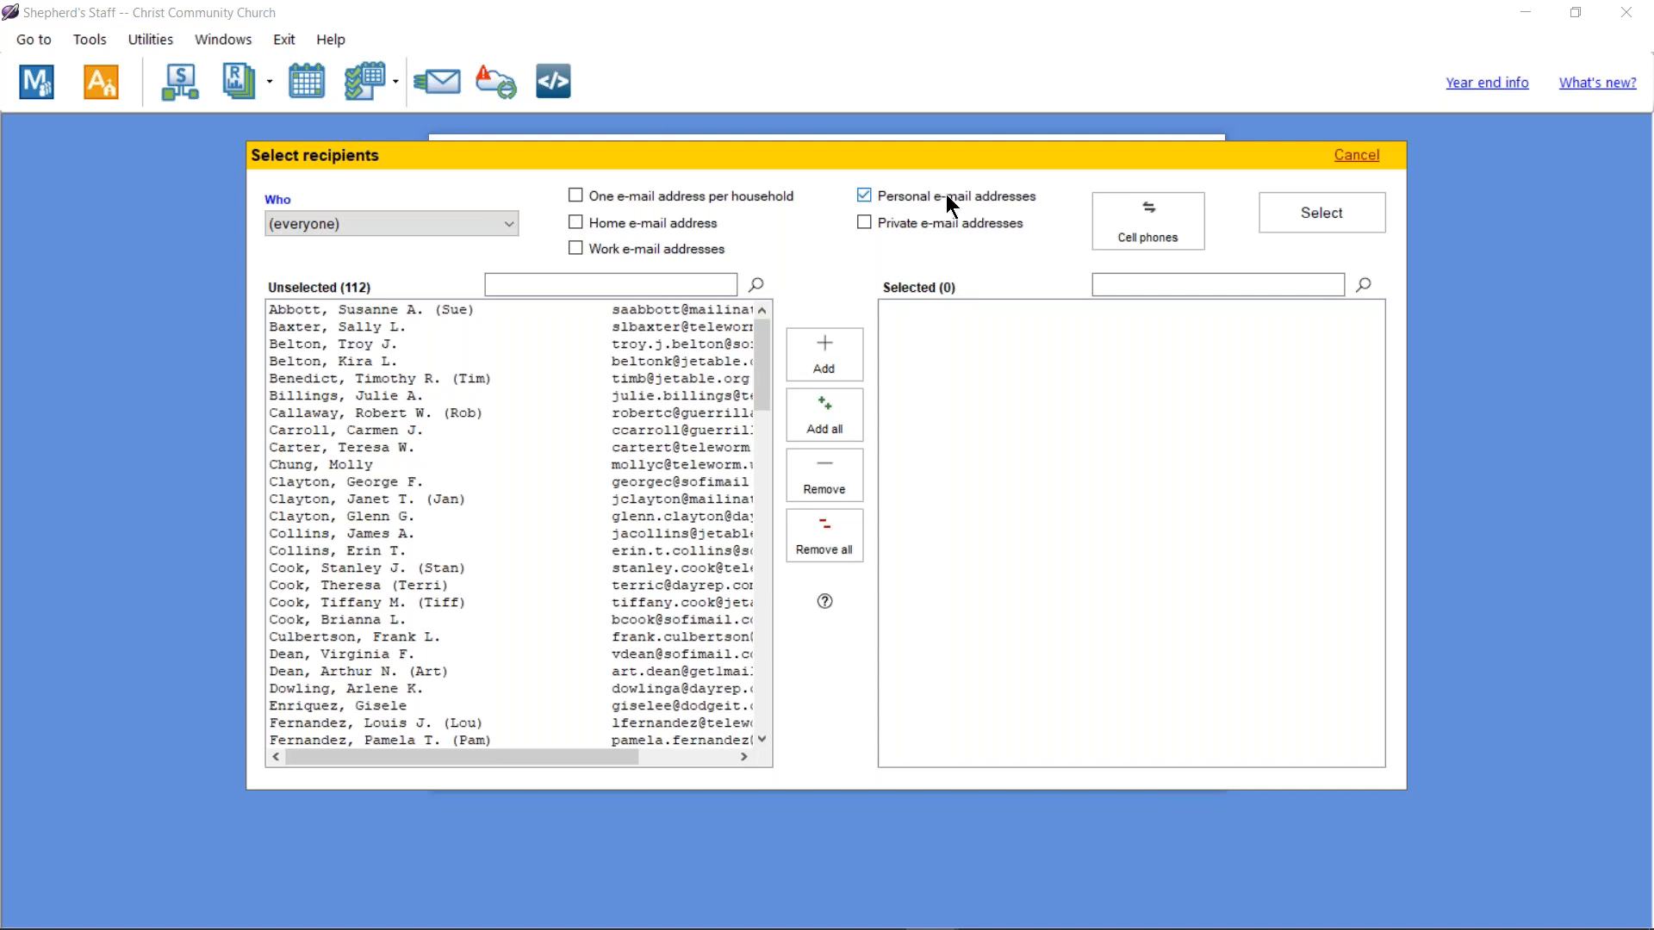
Step: Ctrl-select seven people from the everyone list
click(395, 309)
click(382, 326)
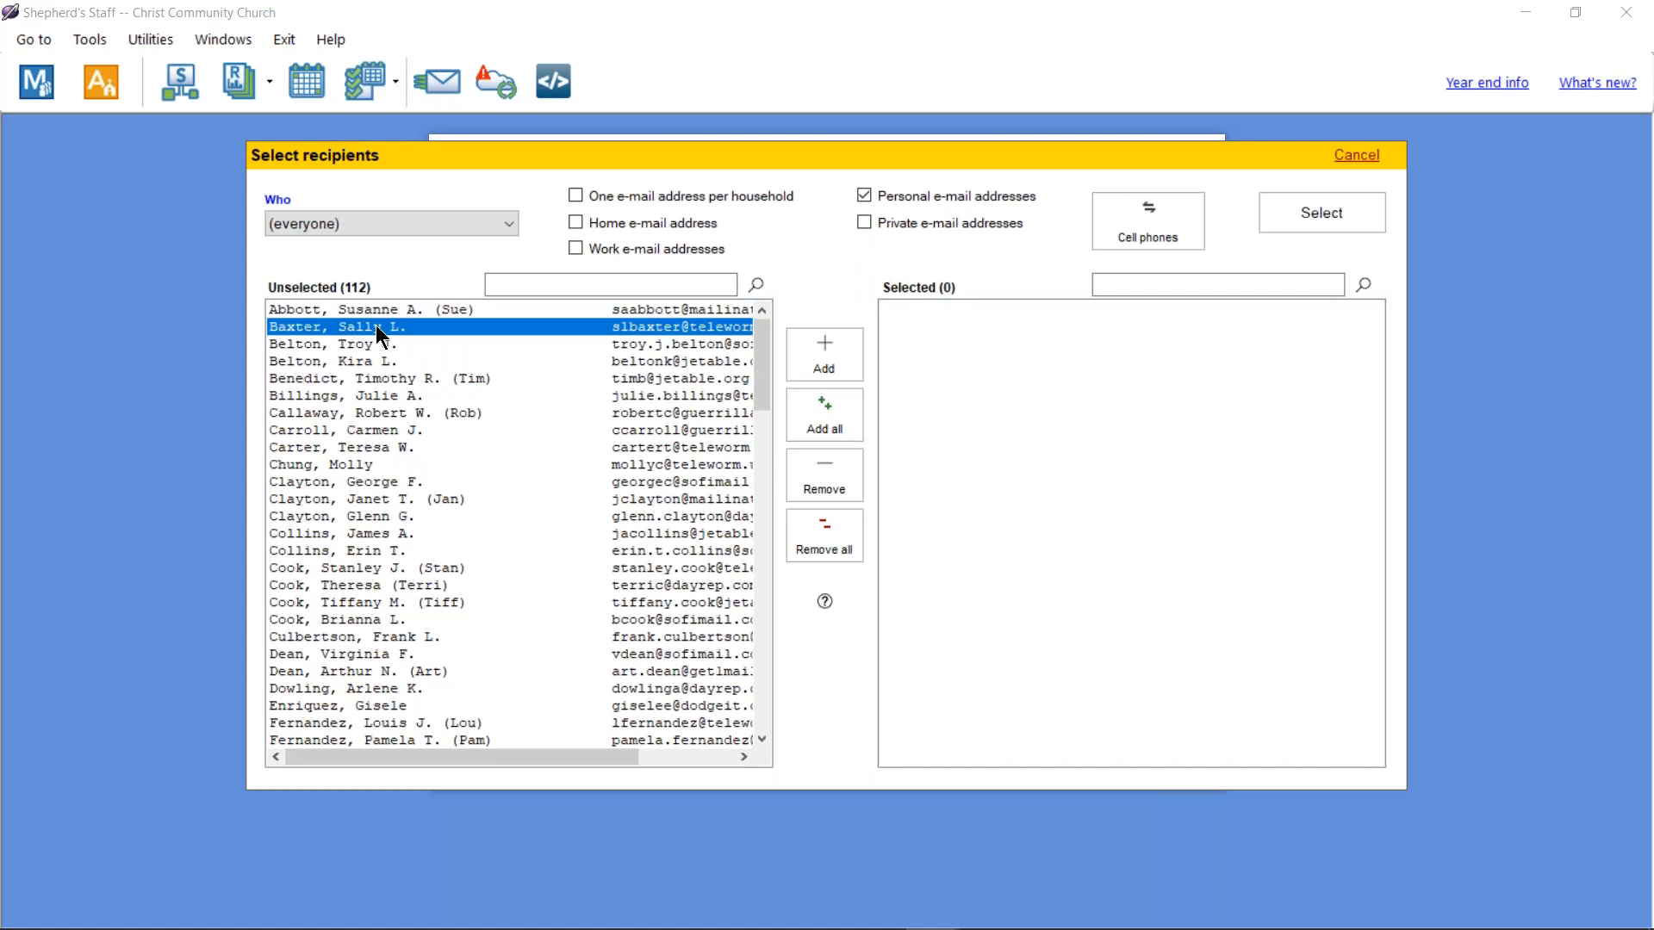
ctrl+click(357, 345)
ctrl+click(353, 379)
ctrl+click(340, 498)
ctrl+click(343, 602)
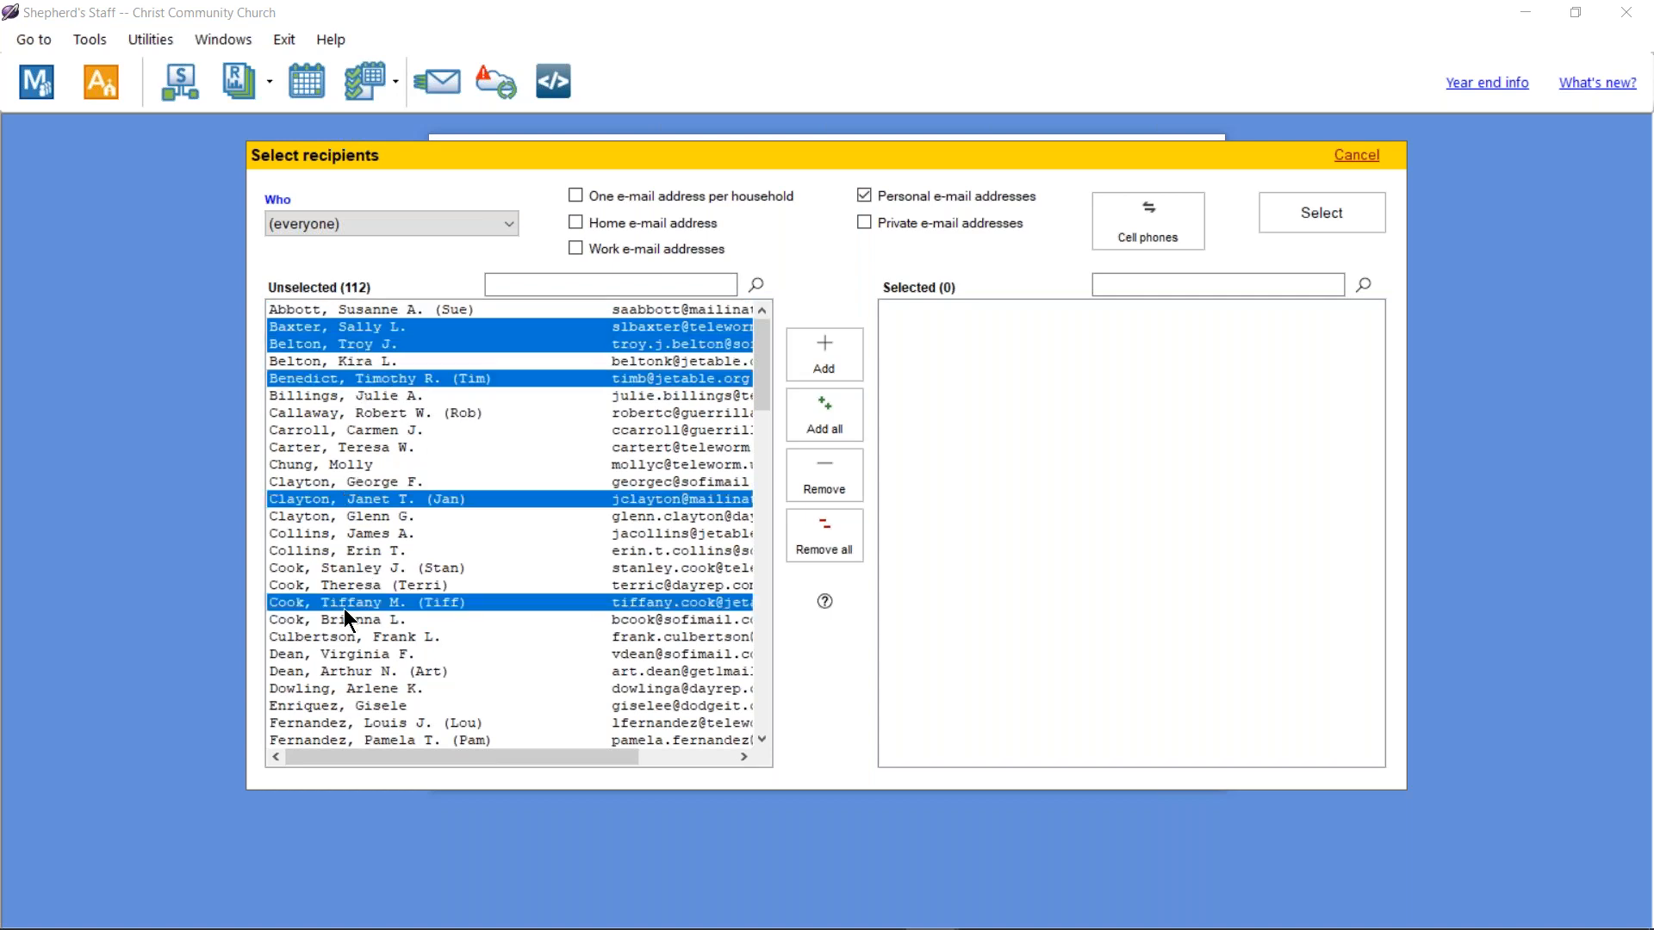
ctrl+click(355, 705)
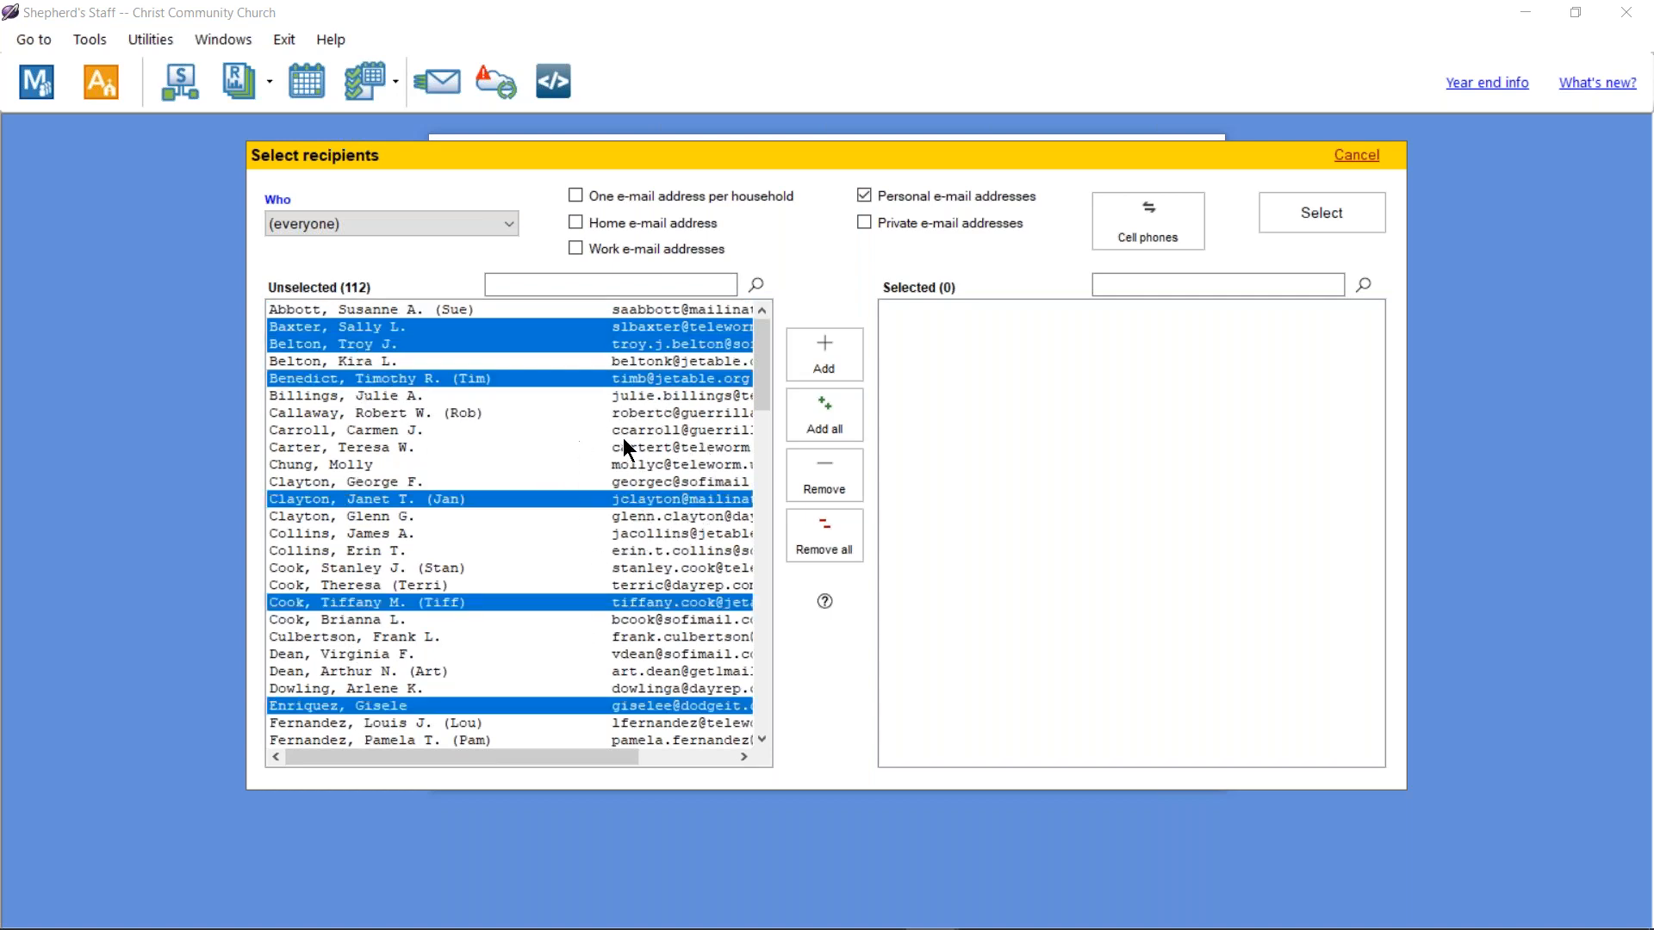
click(457, 429)
click(457, 328)
ctrl+click(439, 345)
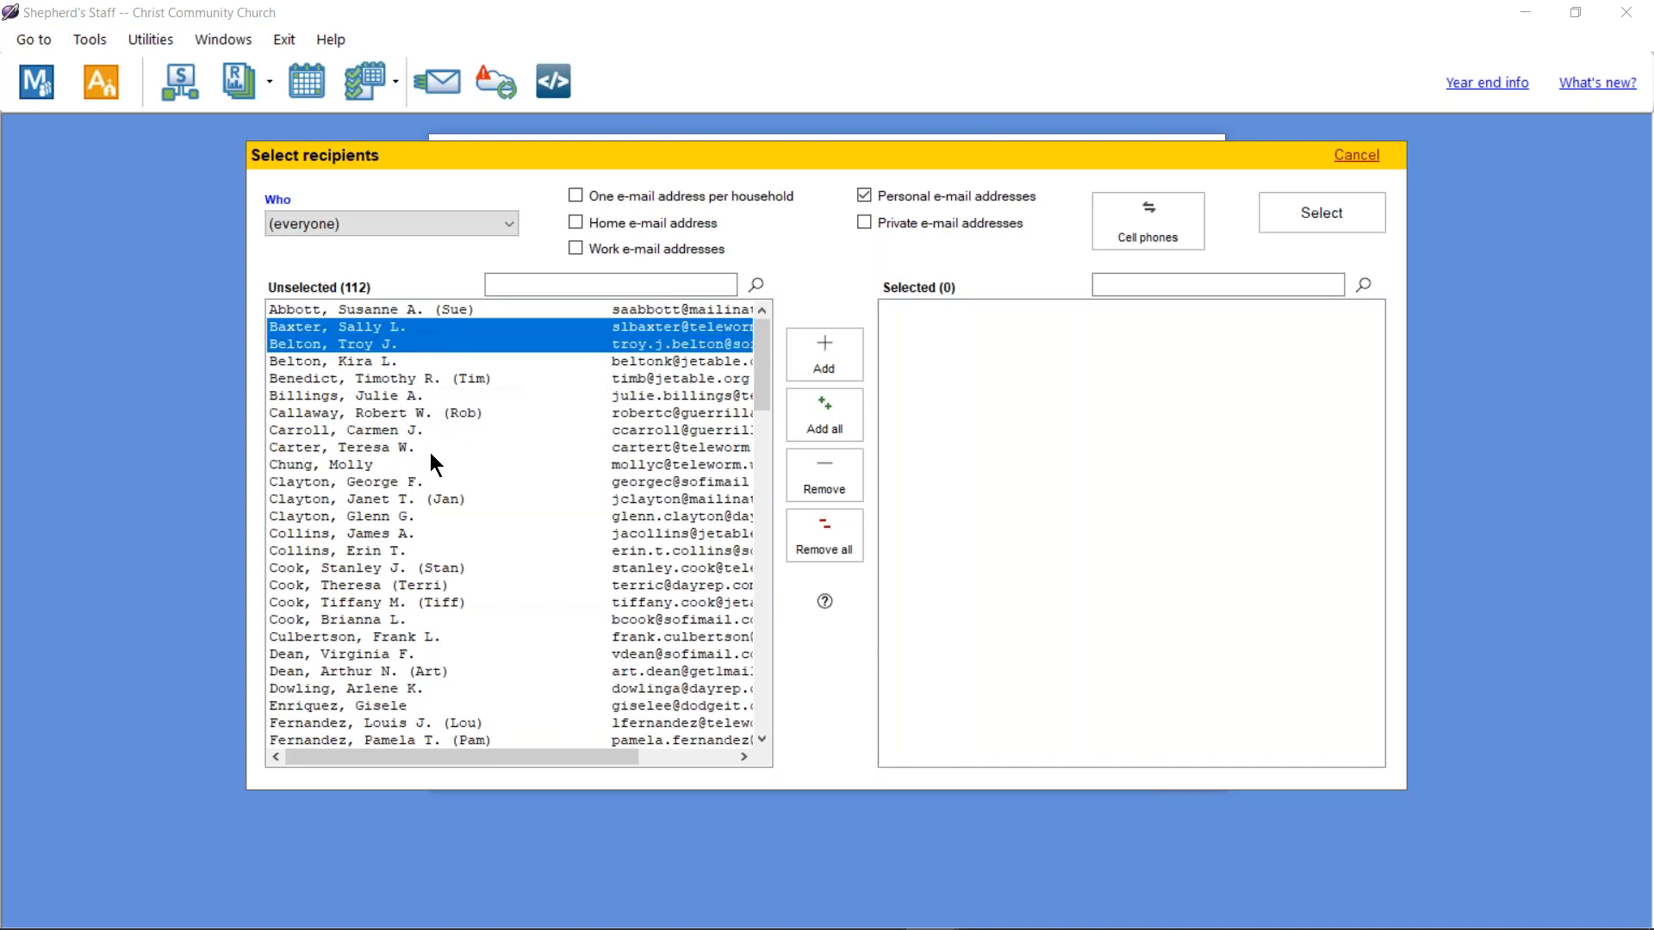
ctrl+click(430, 447)
ctrl+click(376, 568)
ctrl+click(312, 671)
ctrl+click(322, 619)
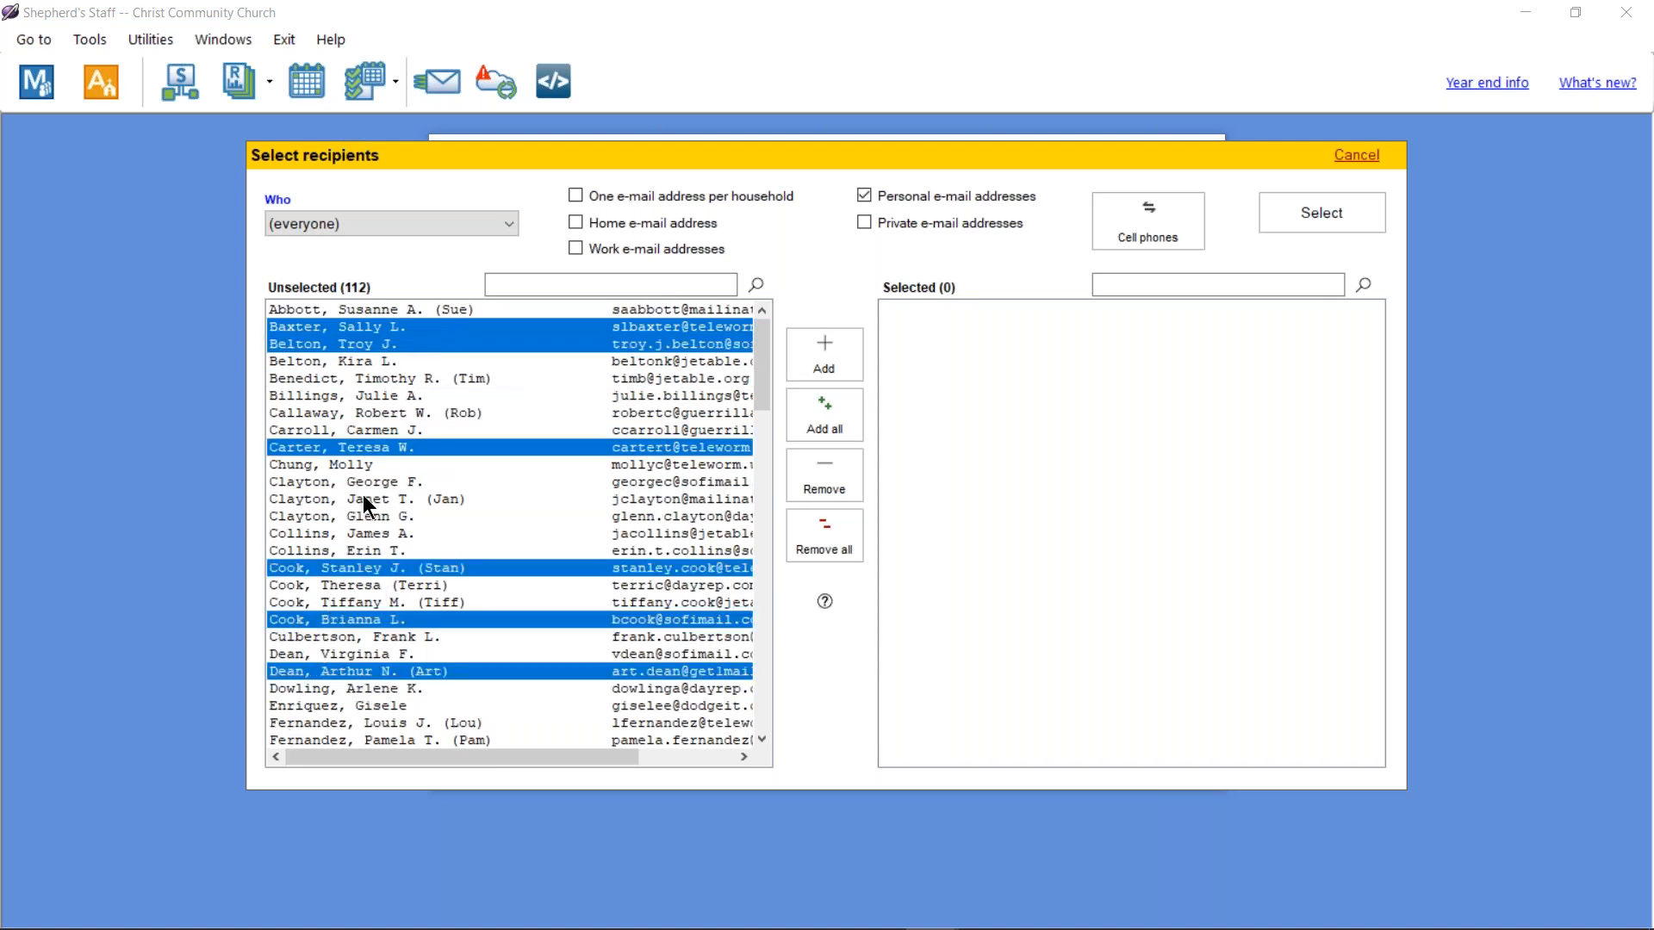
ctrl+click(363, 499)
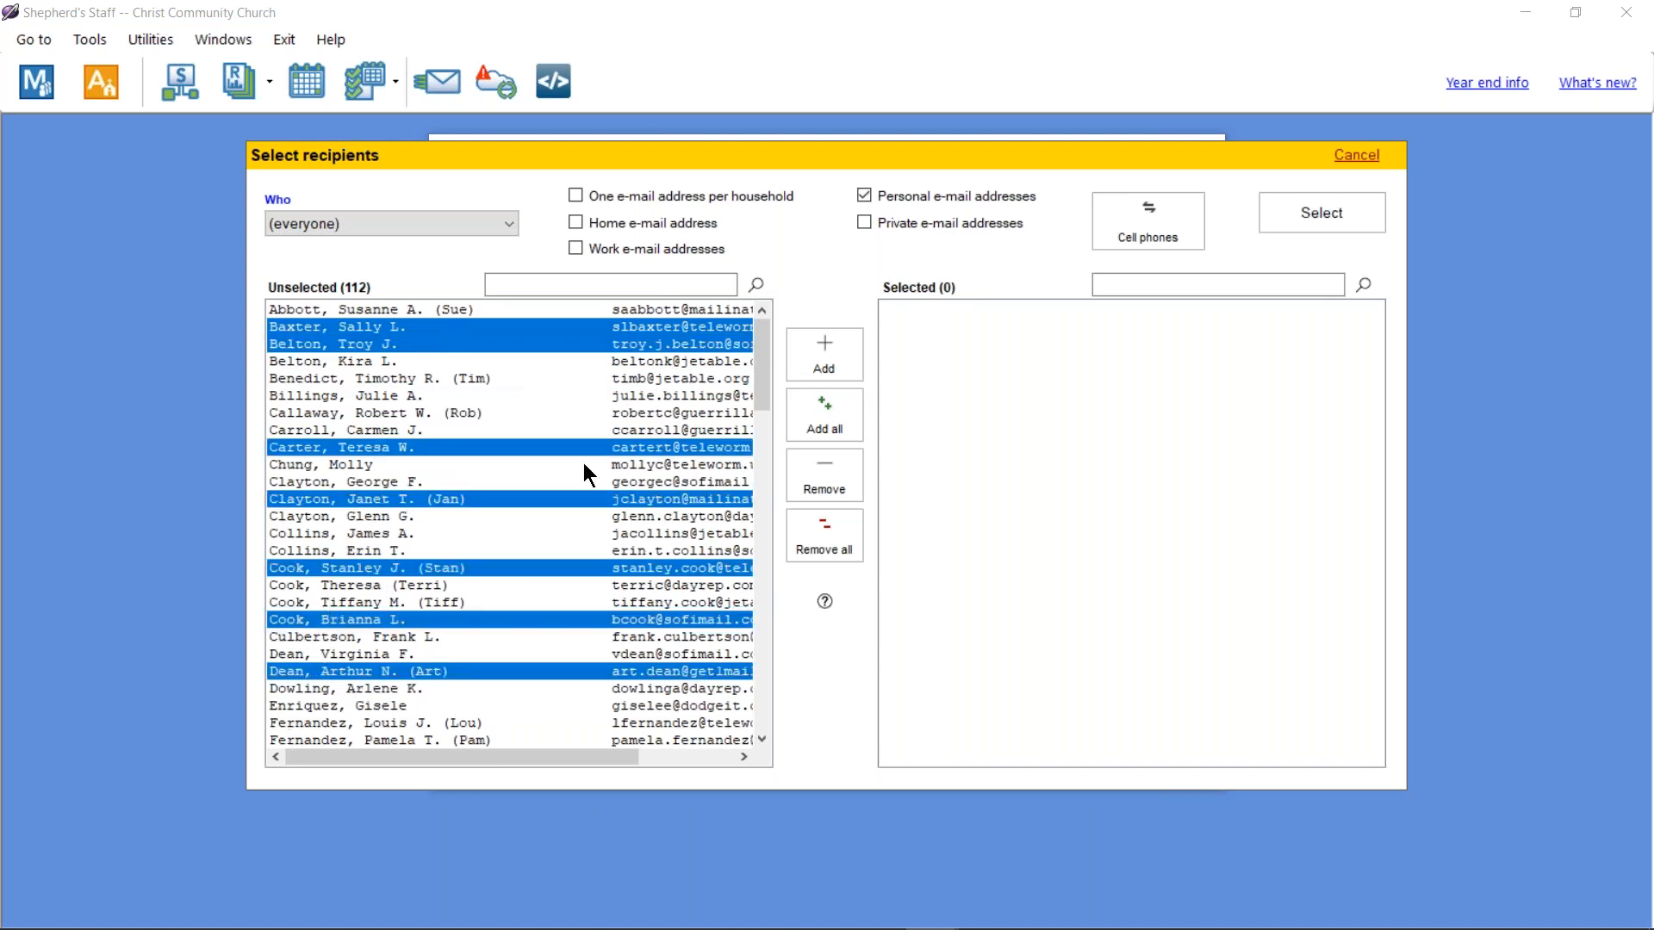
Step: Add the seven selected people to the recipients and confirm the selection
click(825, 355)
click(444, 383)
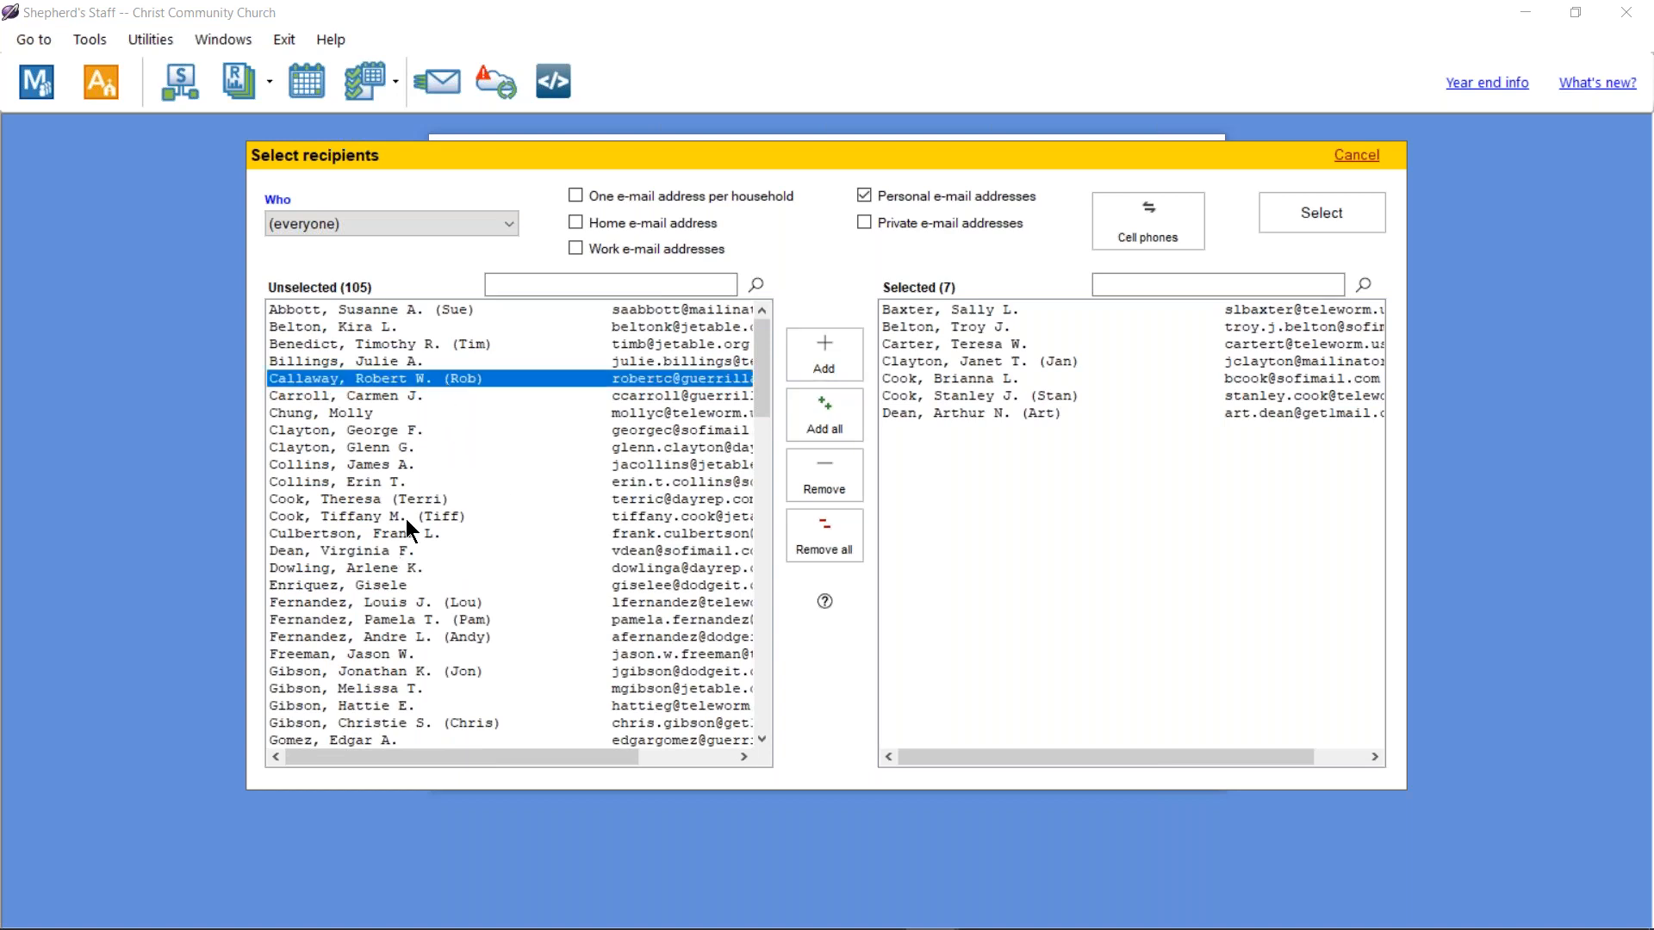
click(406, 500)
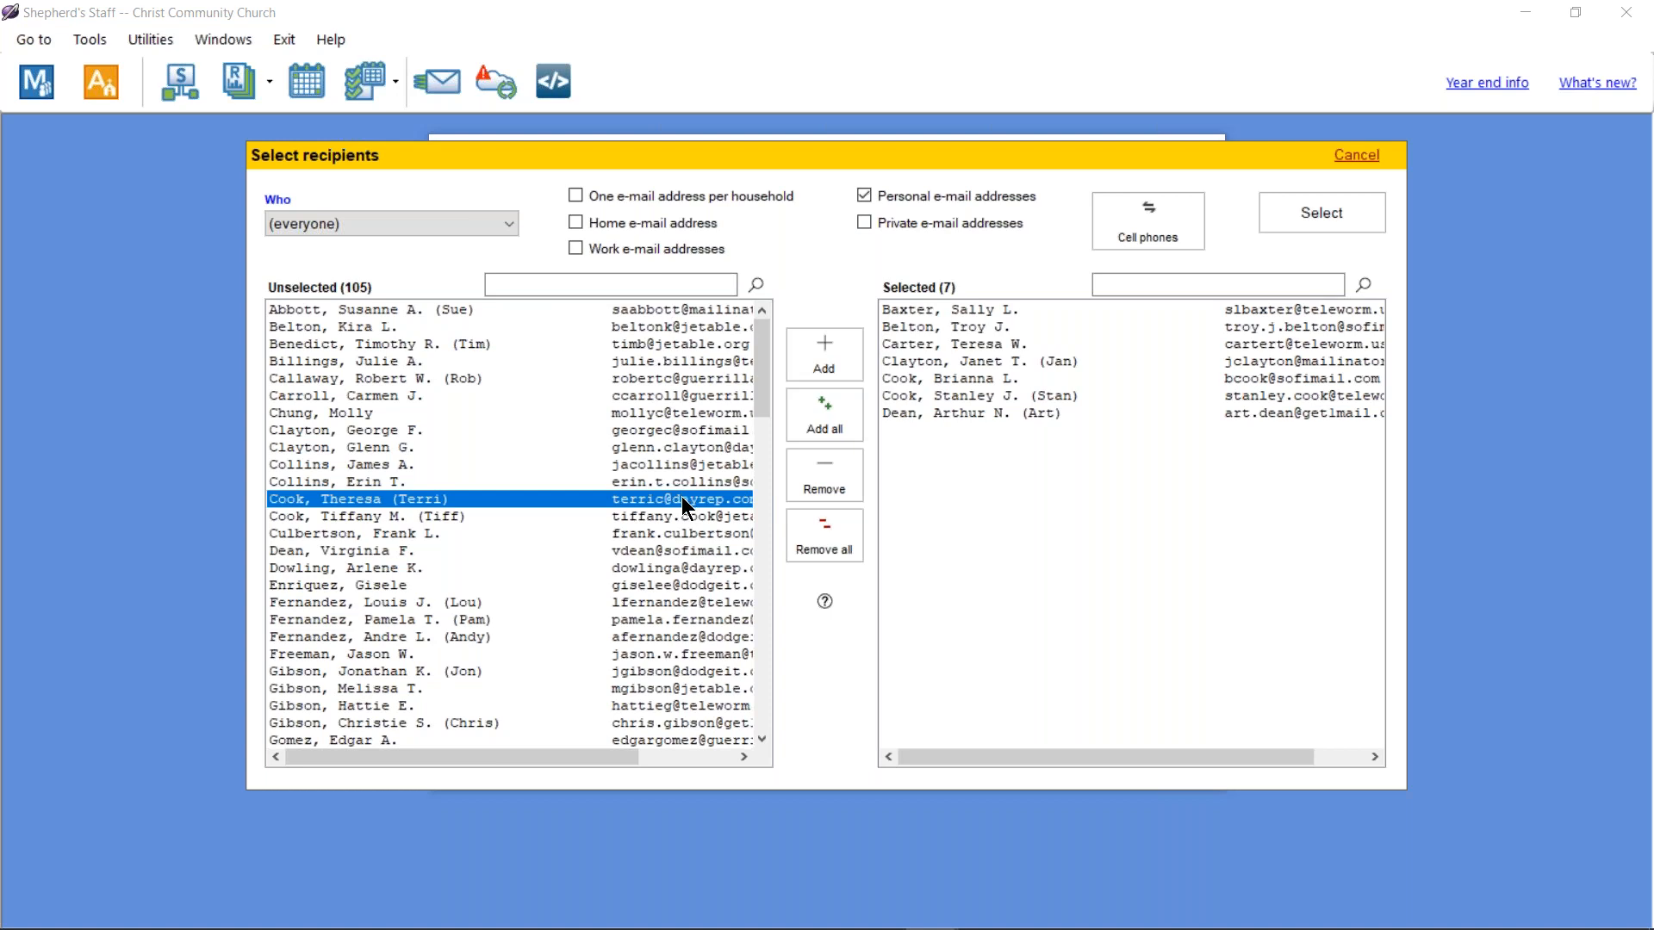
click(1322, 213)
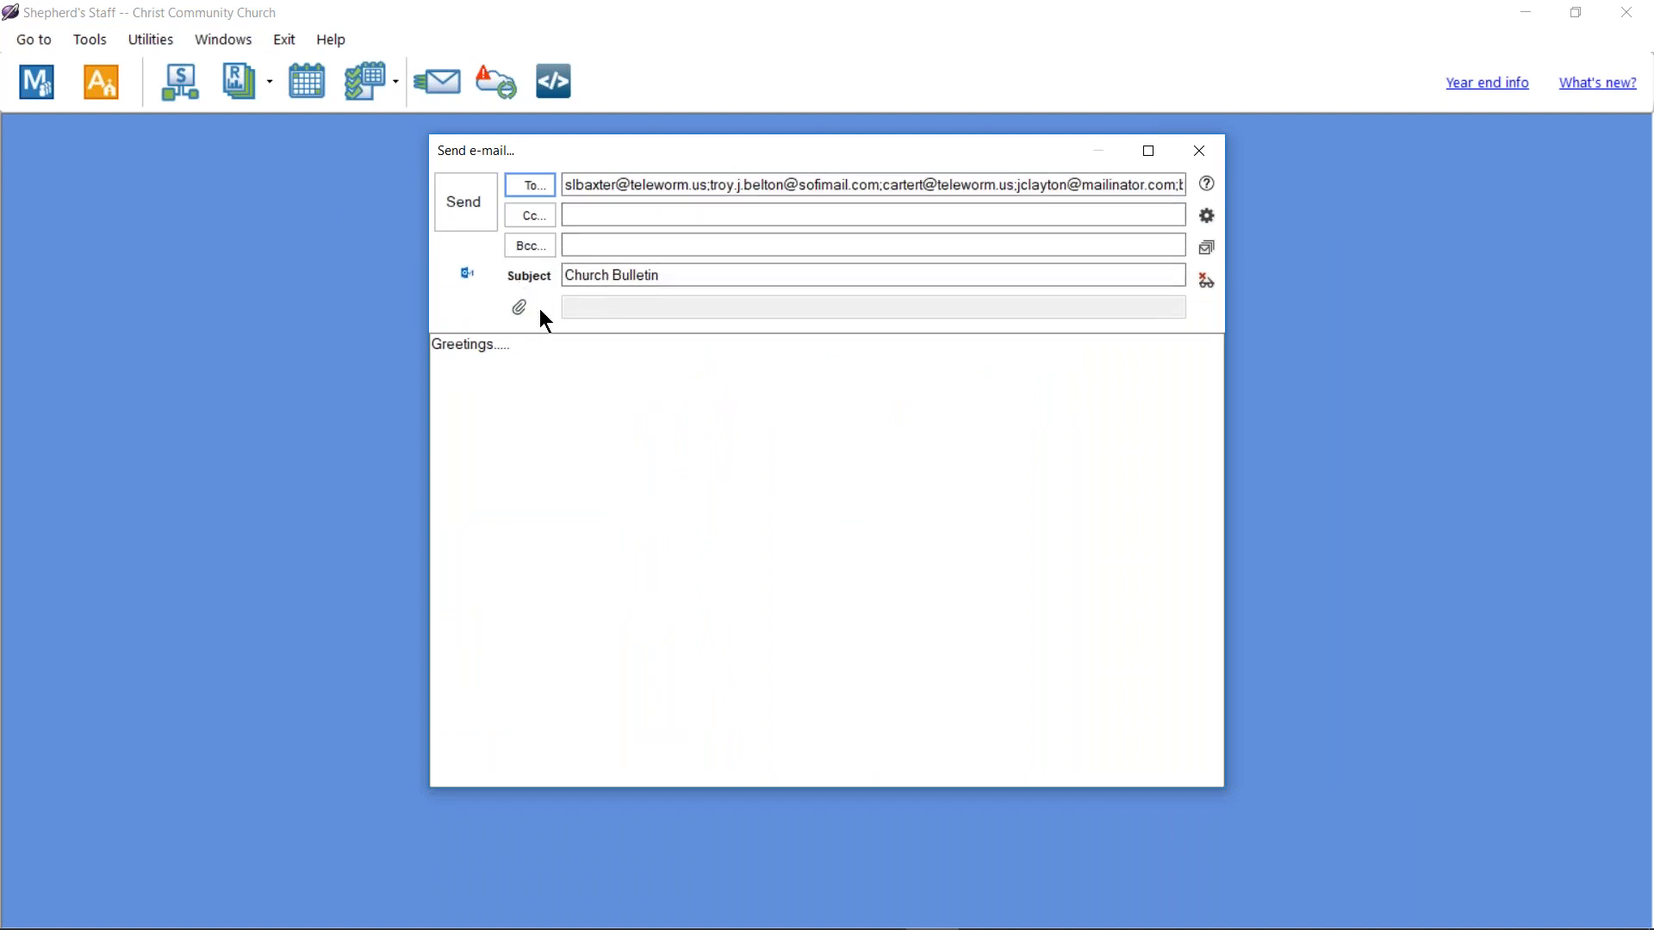
Step: Enable Display email before sending, send the Church Bulletin e-mail, and dismiss the Outlook notice
click(1208, 284)
click(474, 215)
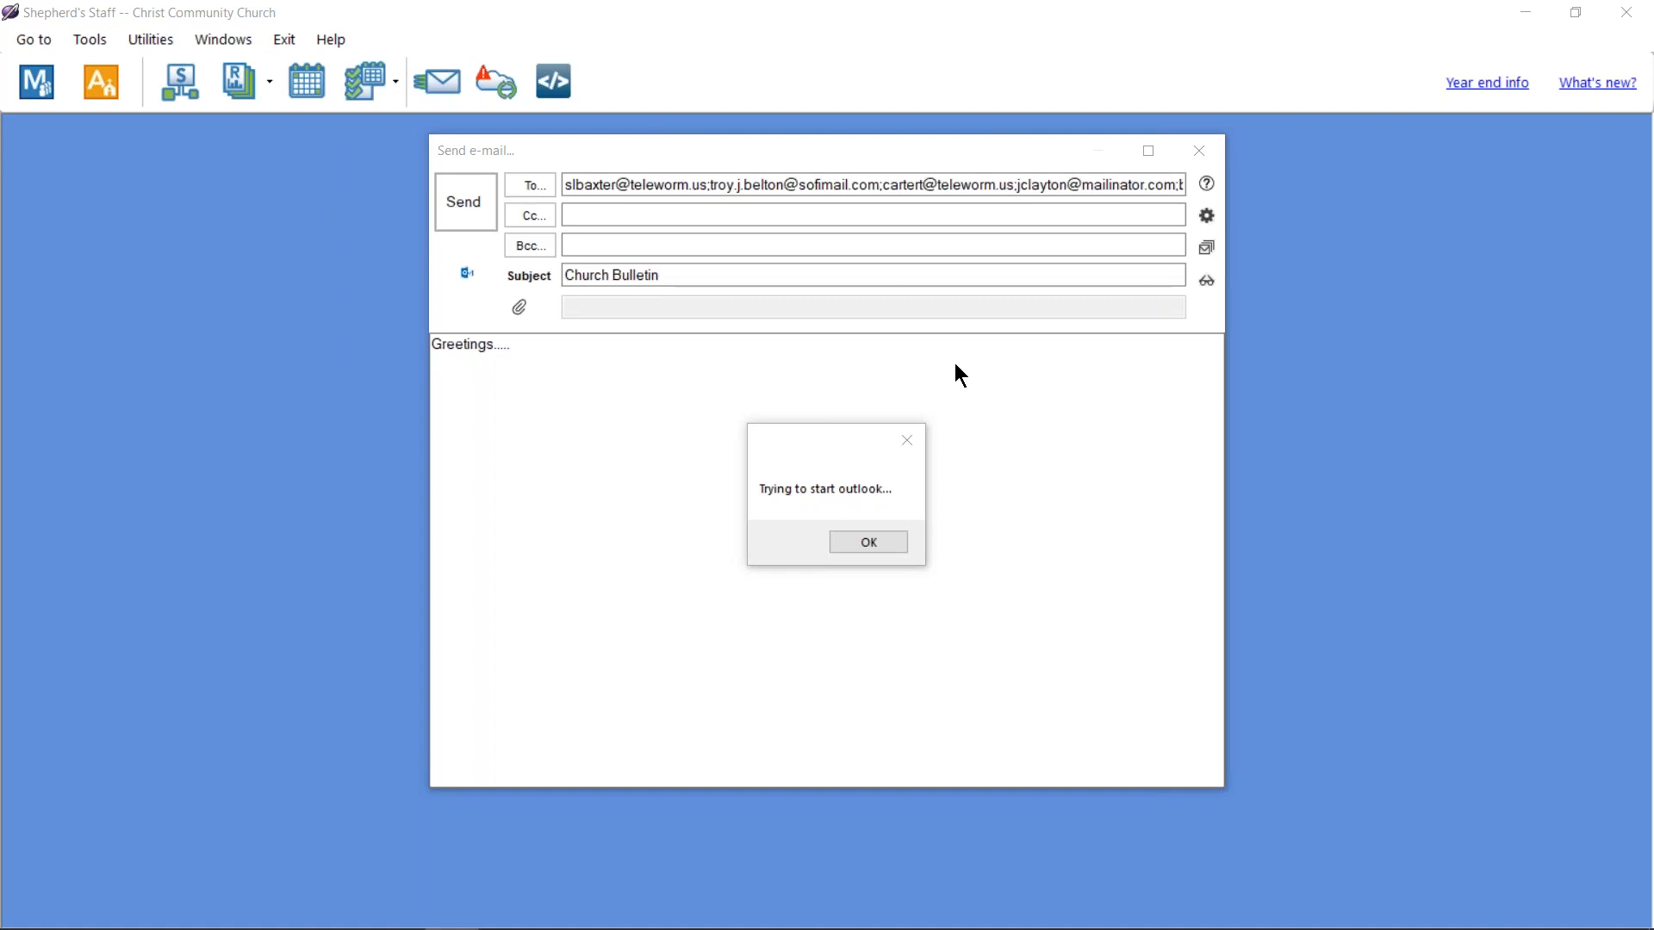
click(875, 542)
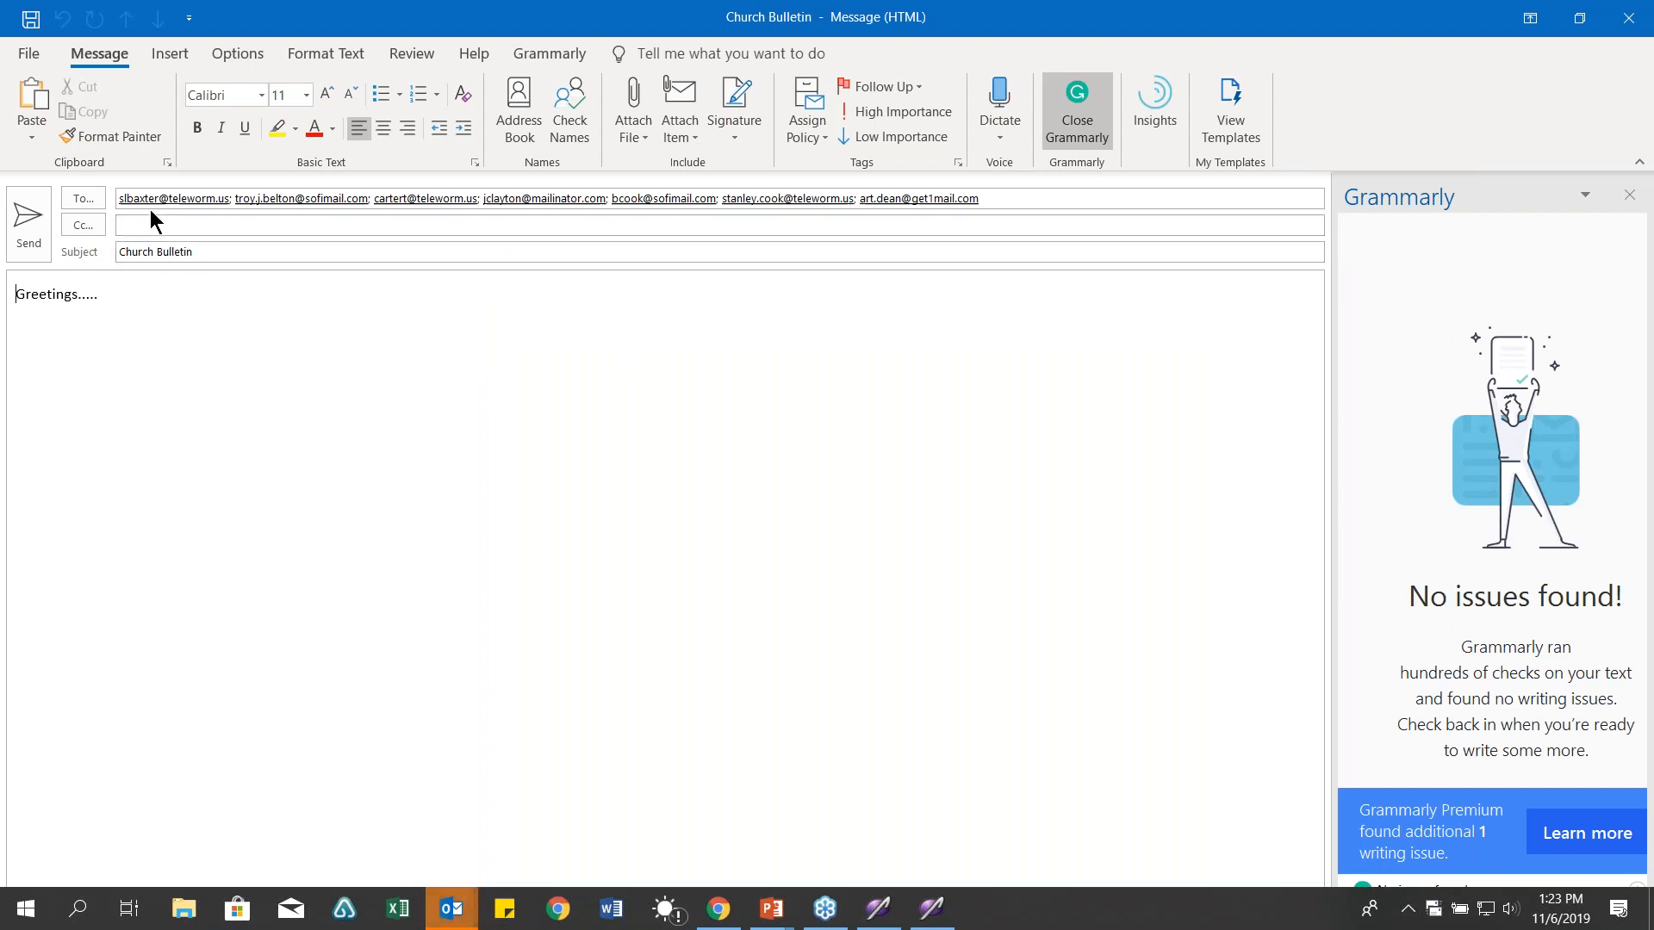
Step: Restore and move the Outlook Church Bulletin message, then close it without saving
mouse_move(335, 207)
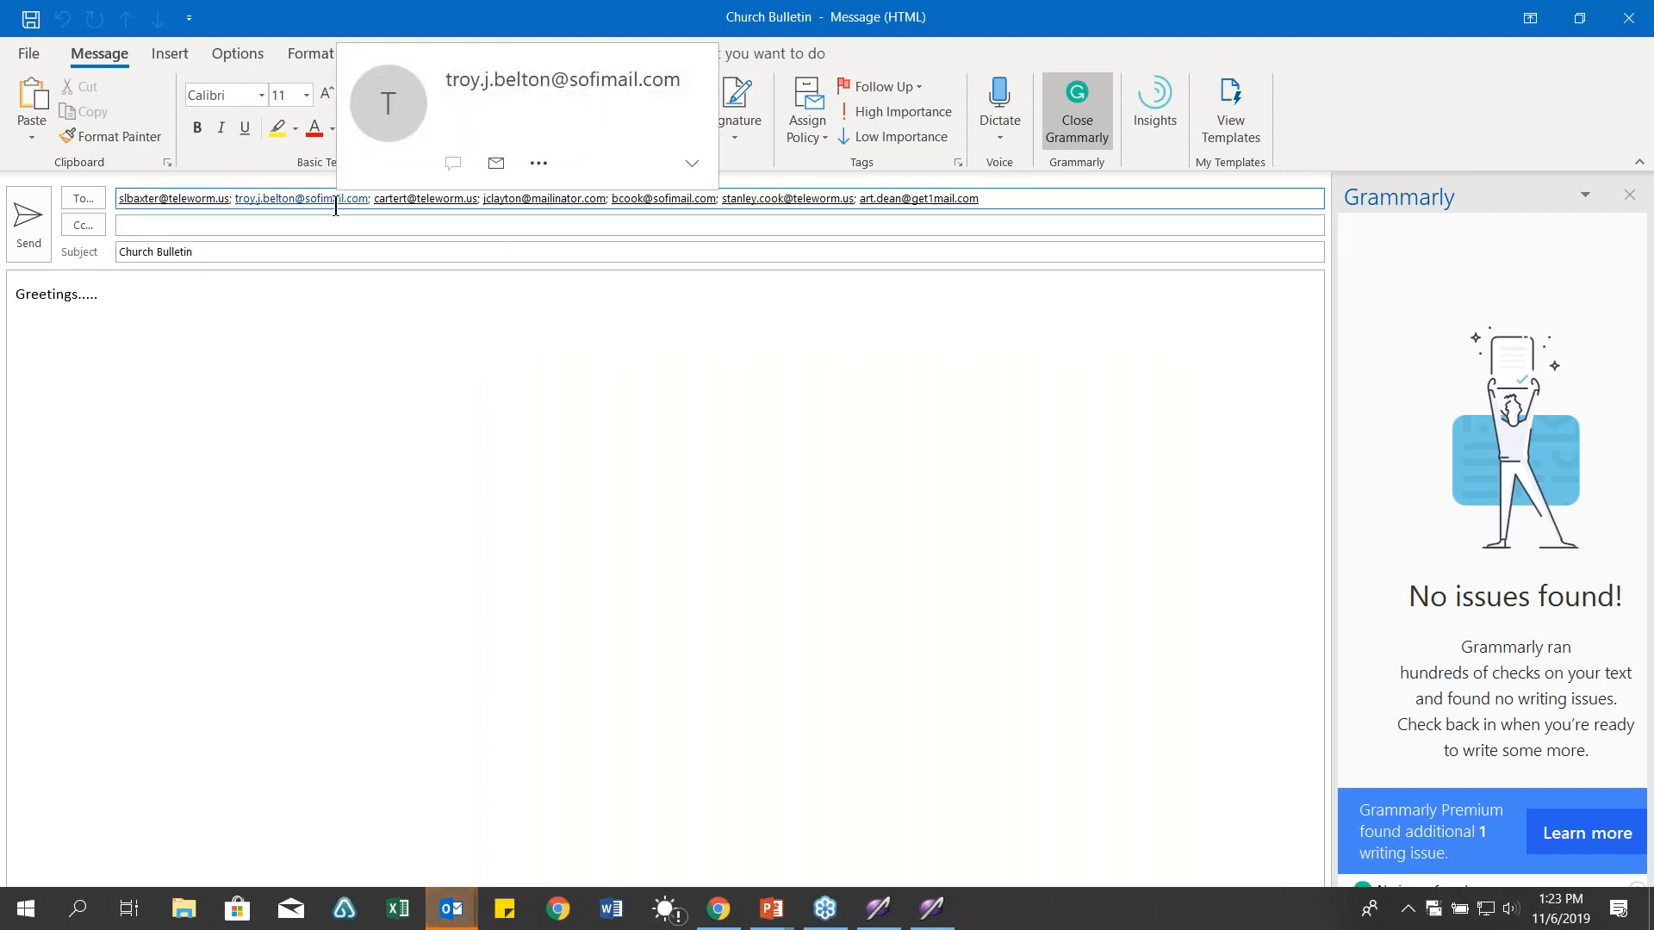
double_click(810, 15)
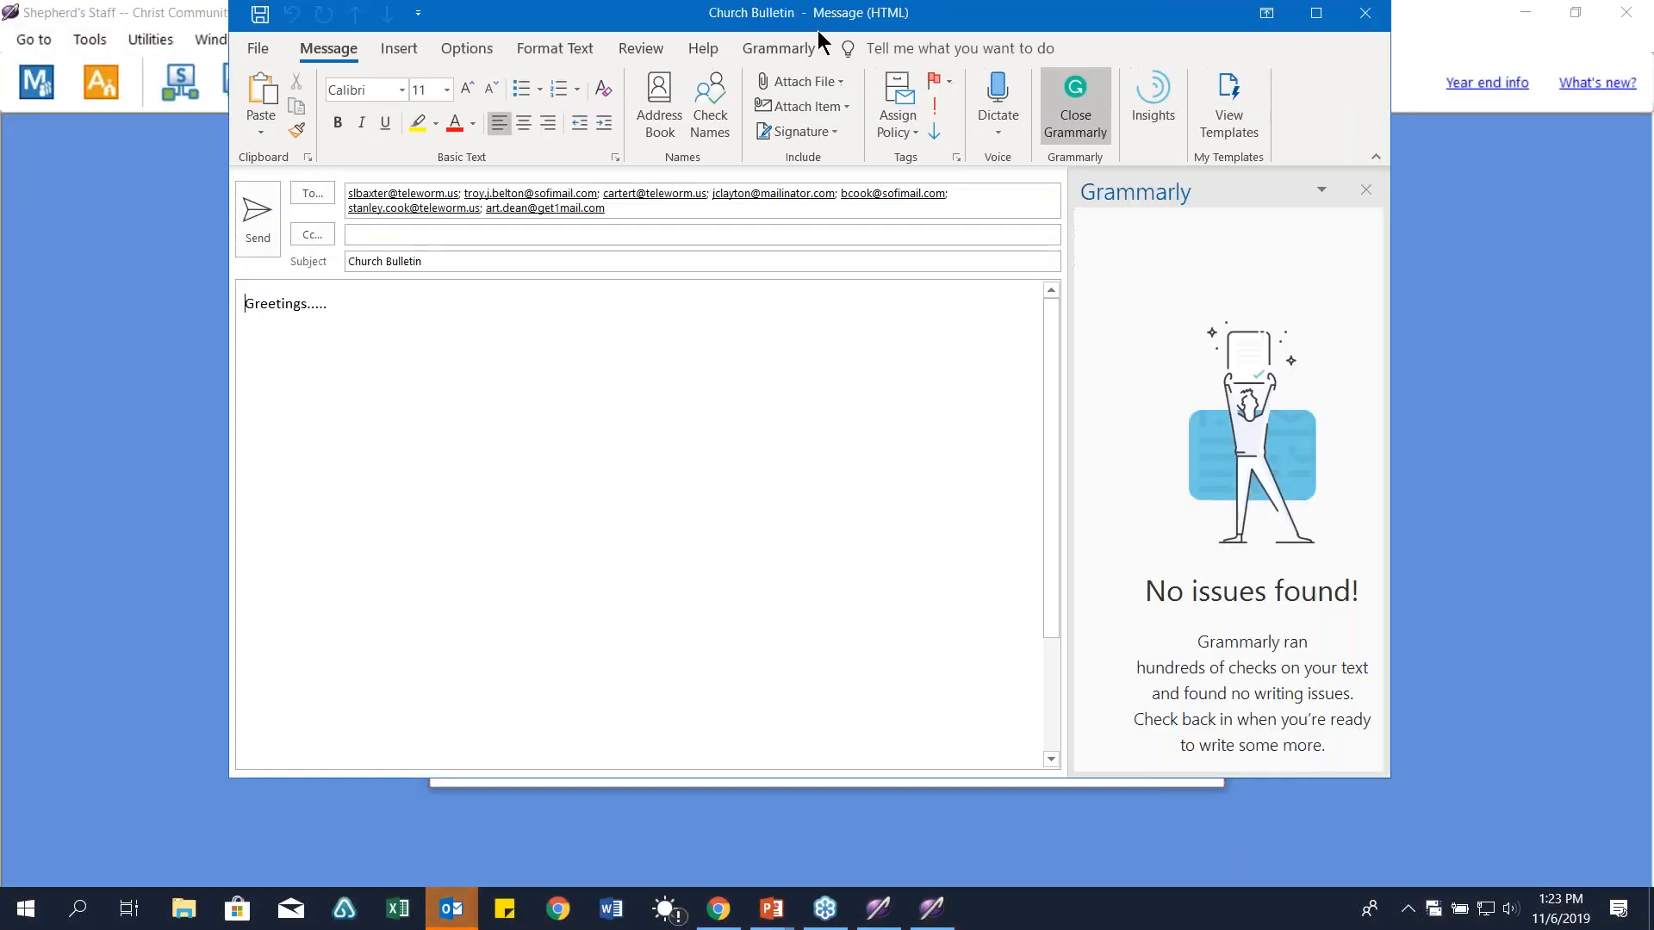
drag(818, 38, 837, 362)
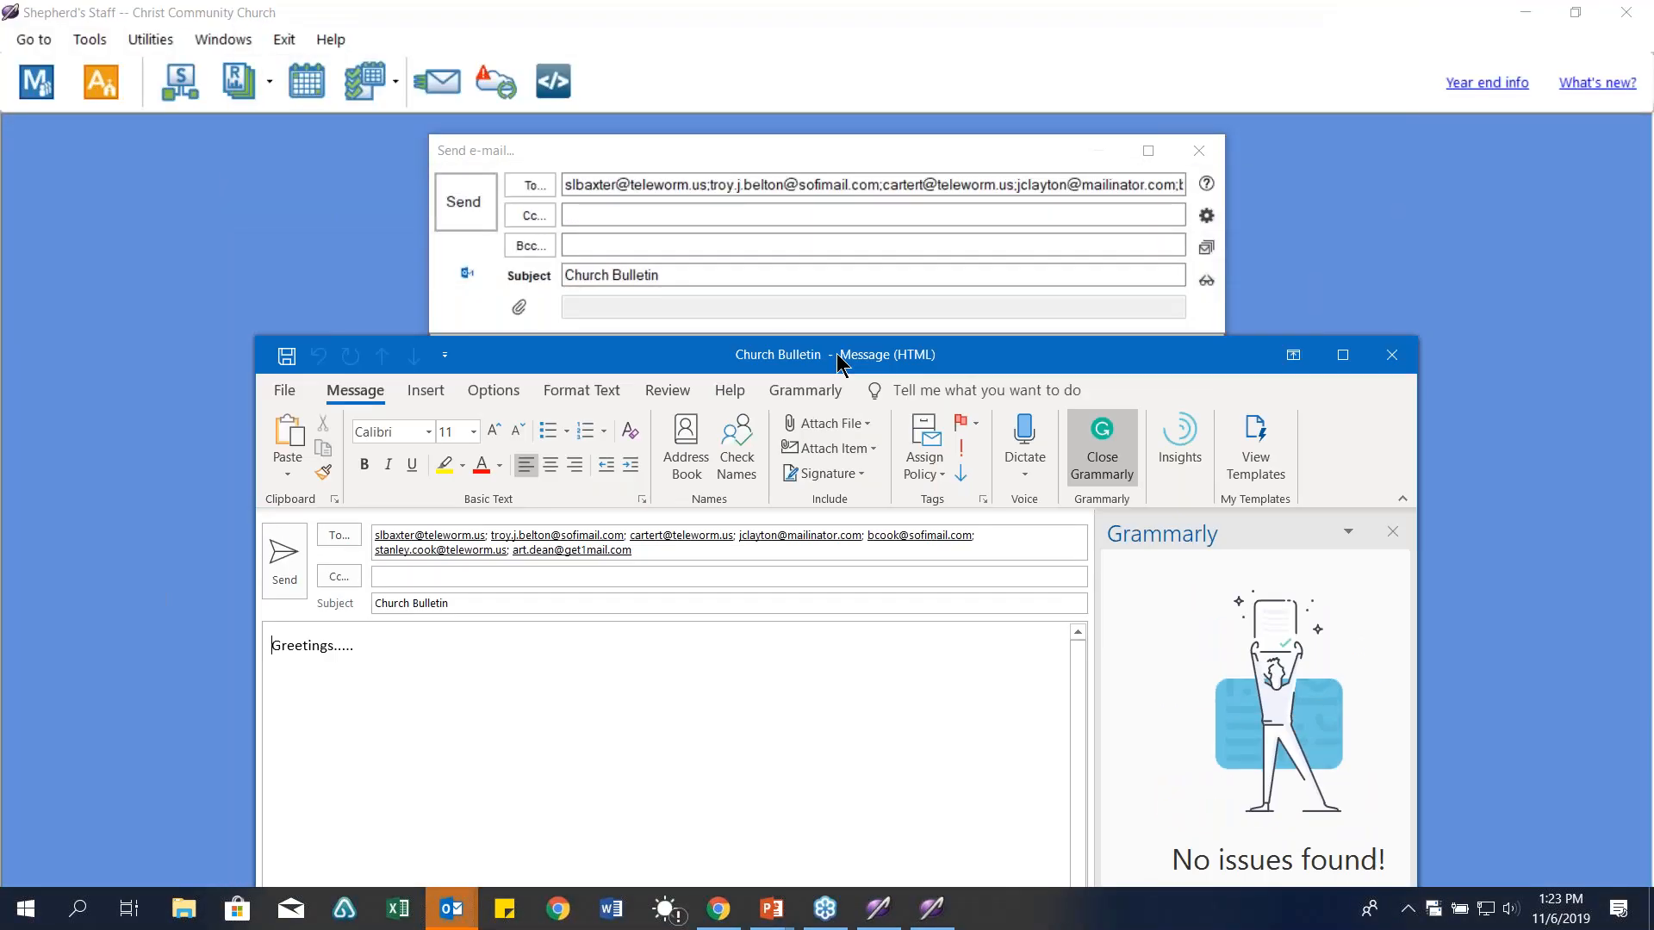
click(1395, 369)
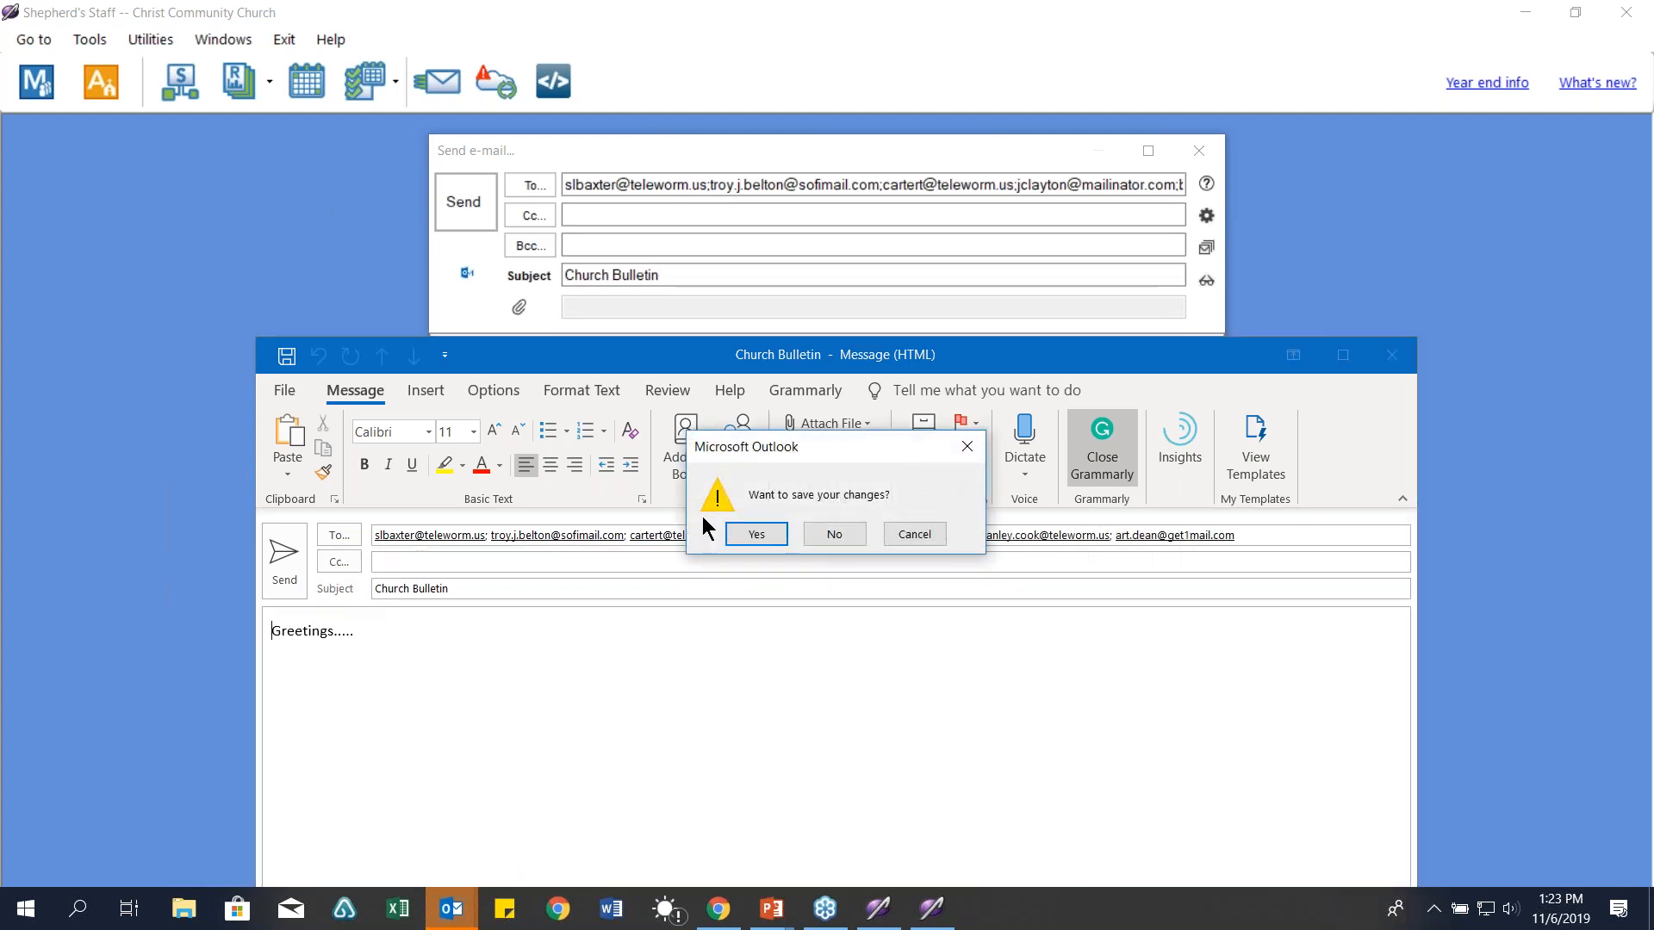
click(828, 535)
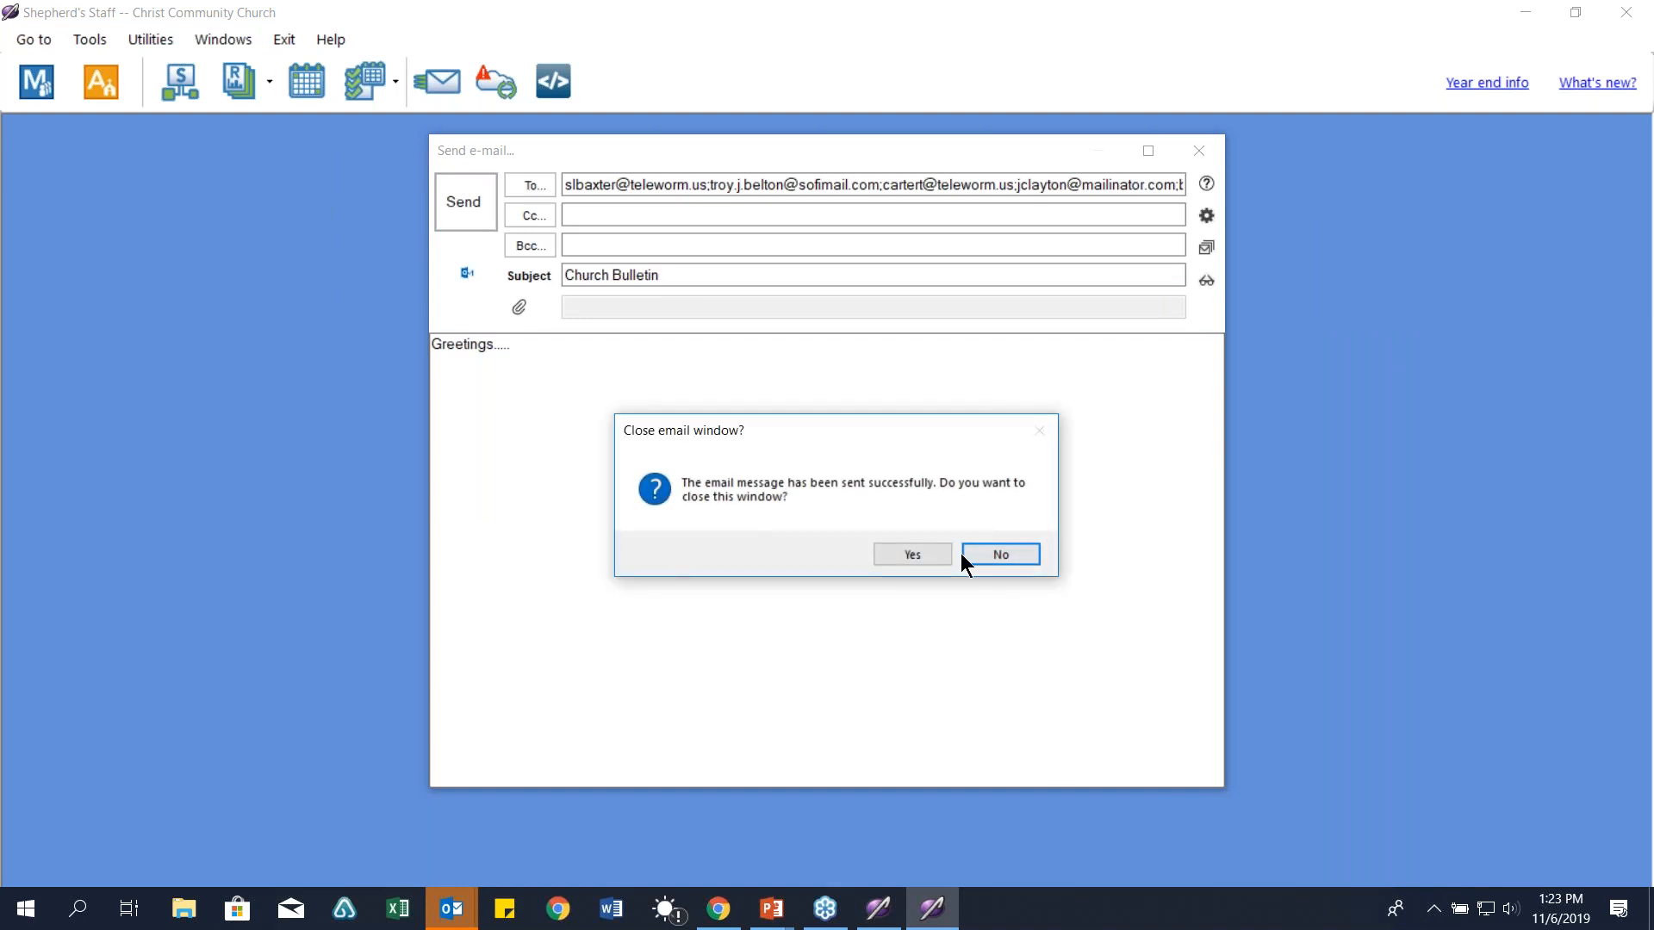
Step: Close the sent e-mail window and start a new blank e-mail
click(933, 552)
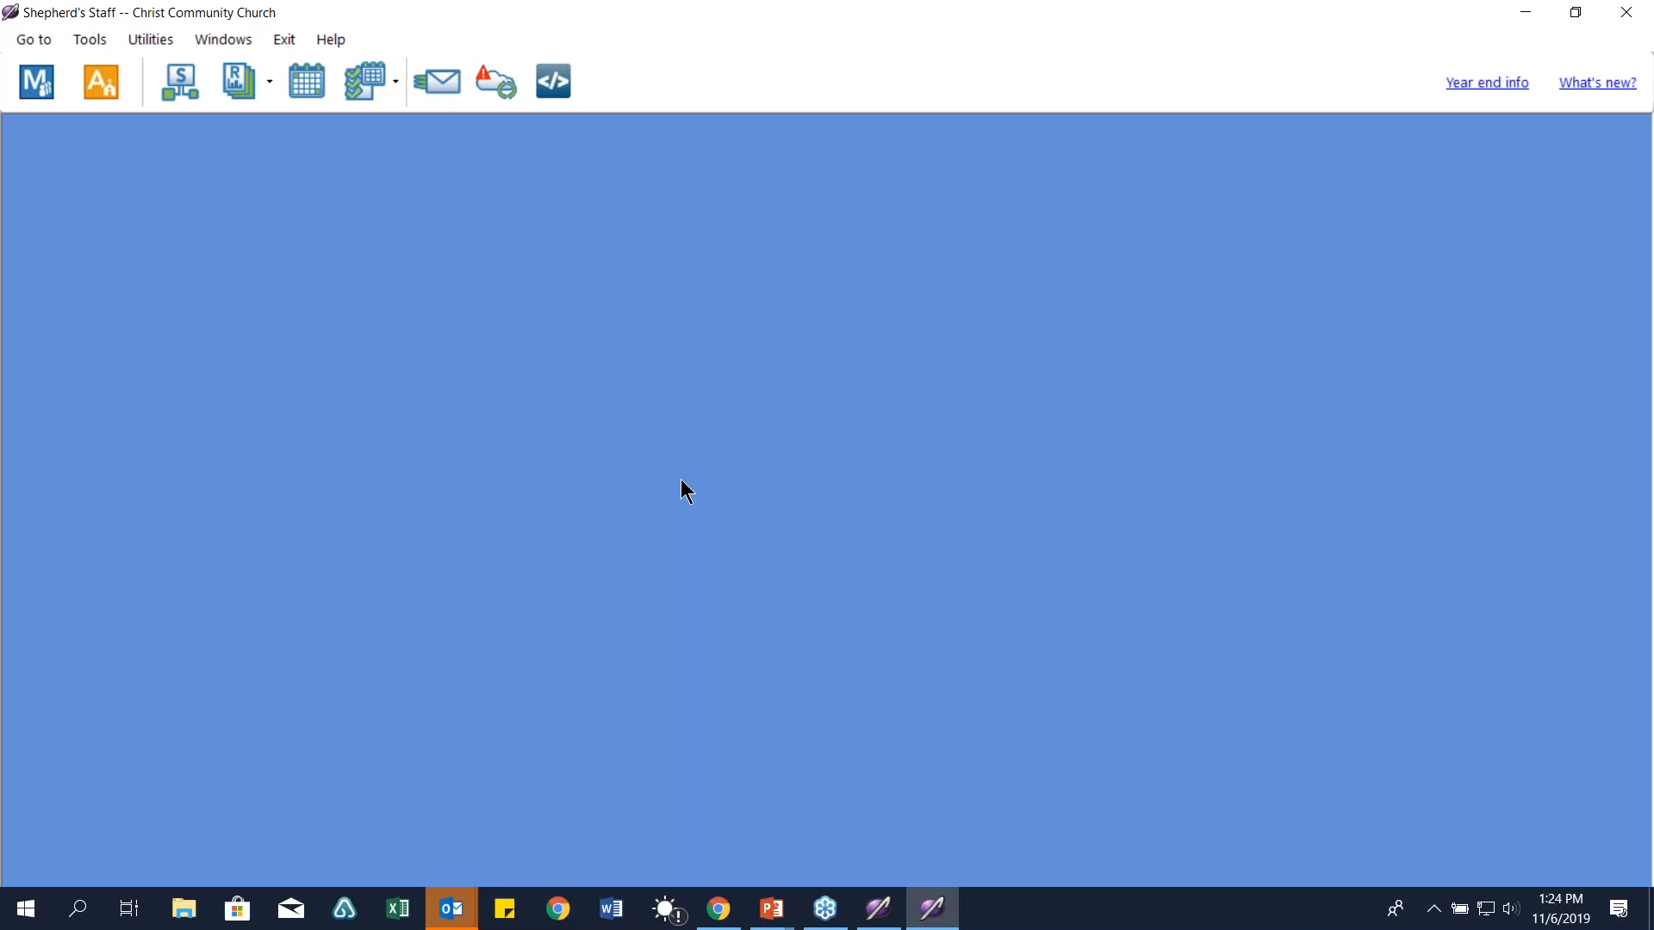
click(436, 81)
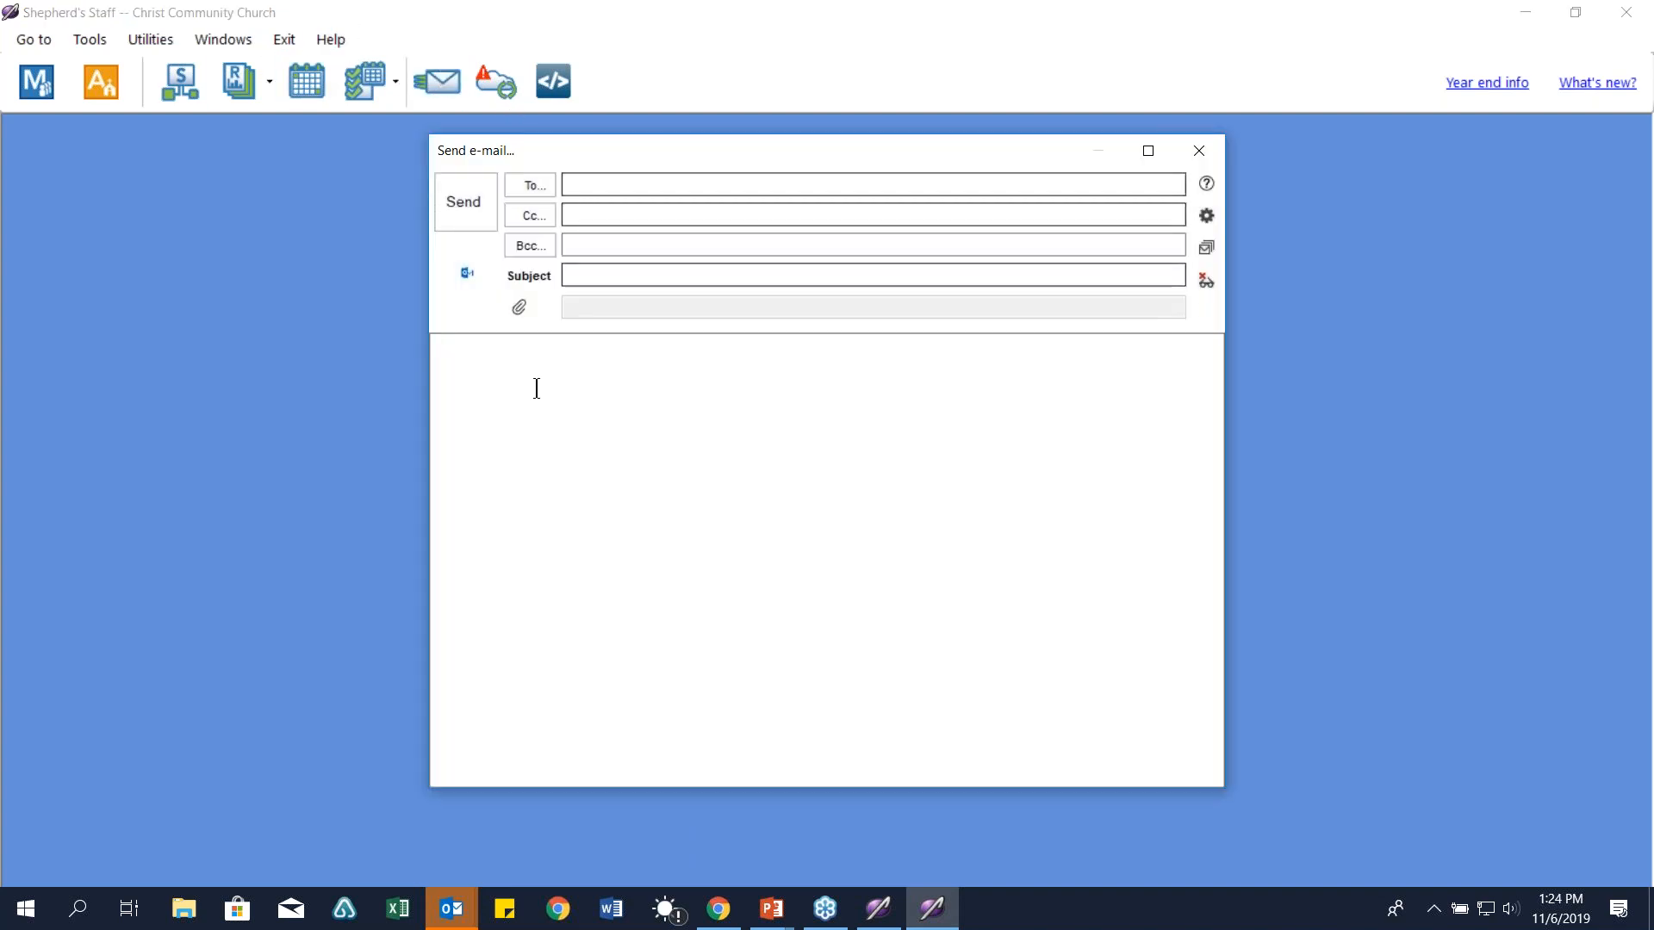
Step: Enter the body 'this is my message' and choose four To recipients
text(this is my message)
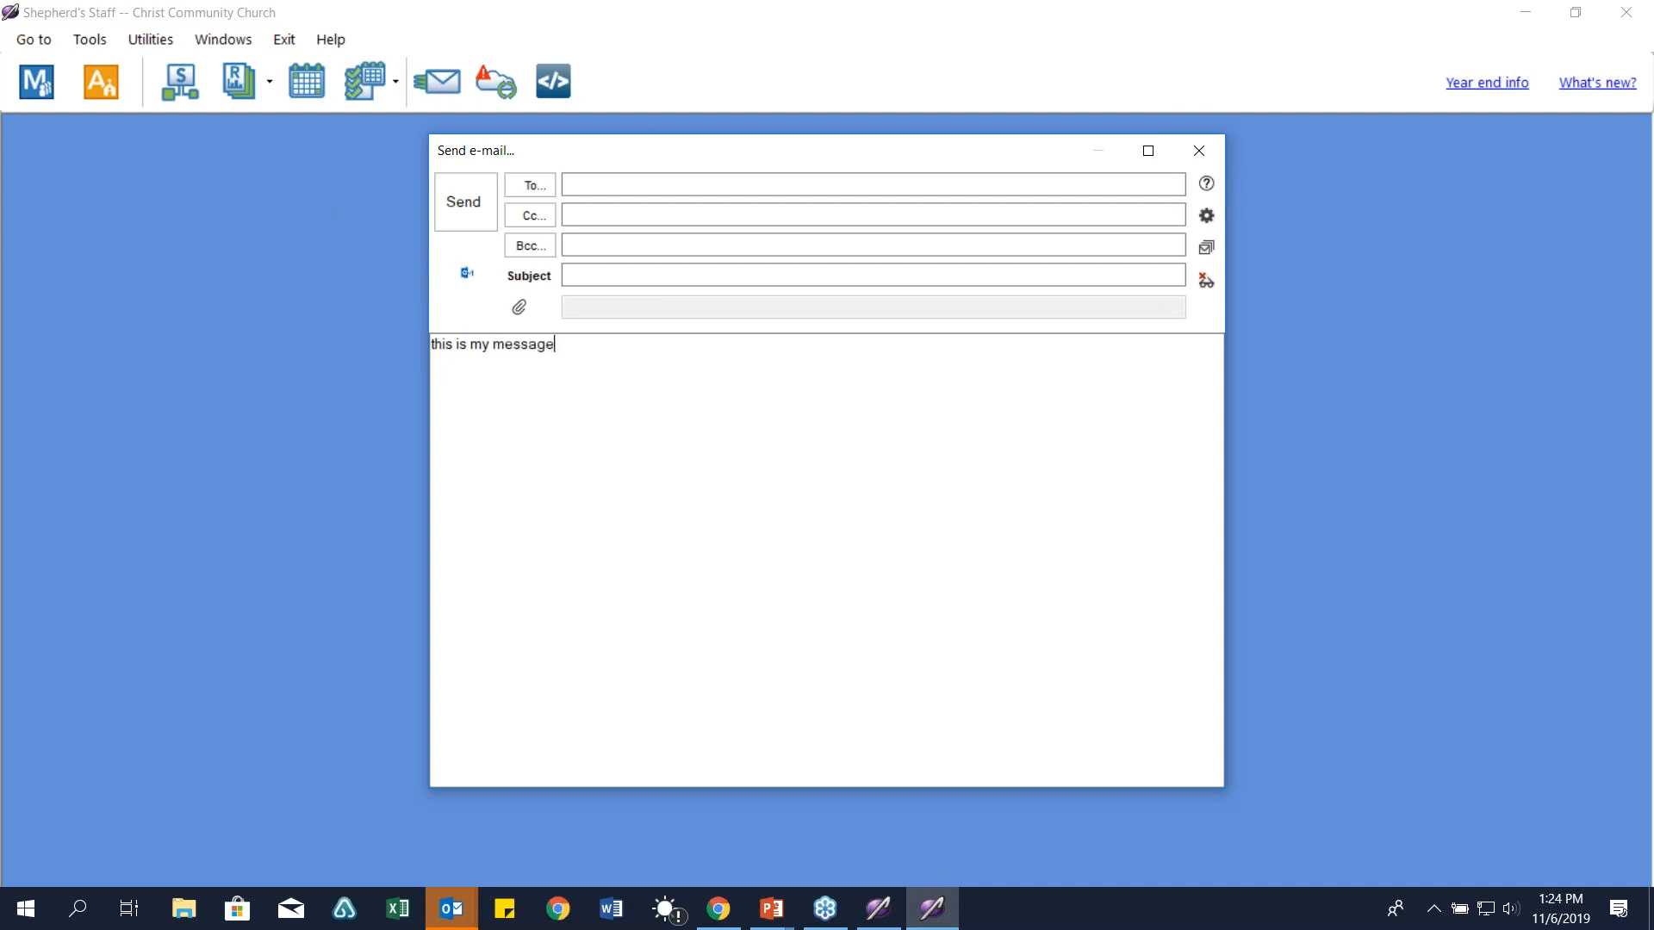
click(539, 183)
double_click(591, 379)
double_click(591, 379)
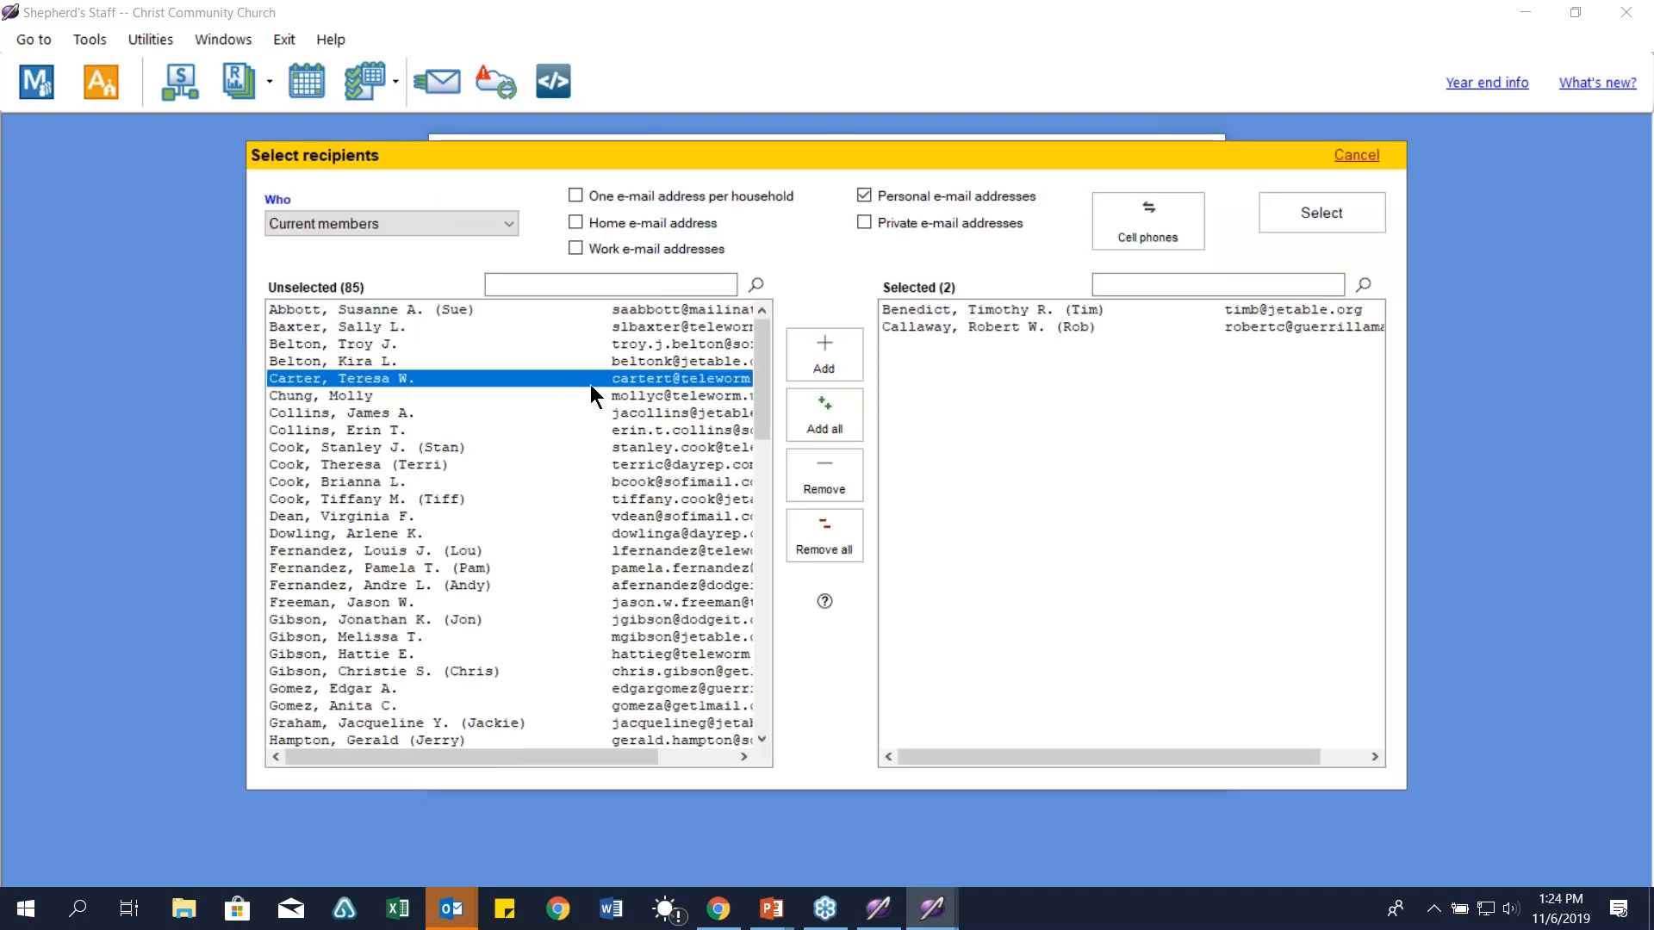
double_click(591, 379)
double_click(591, 379)
click(1310, 214)
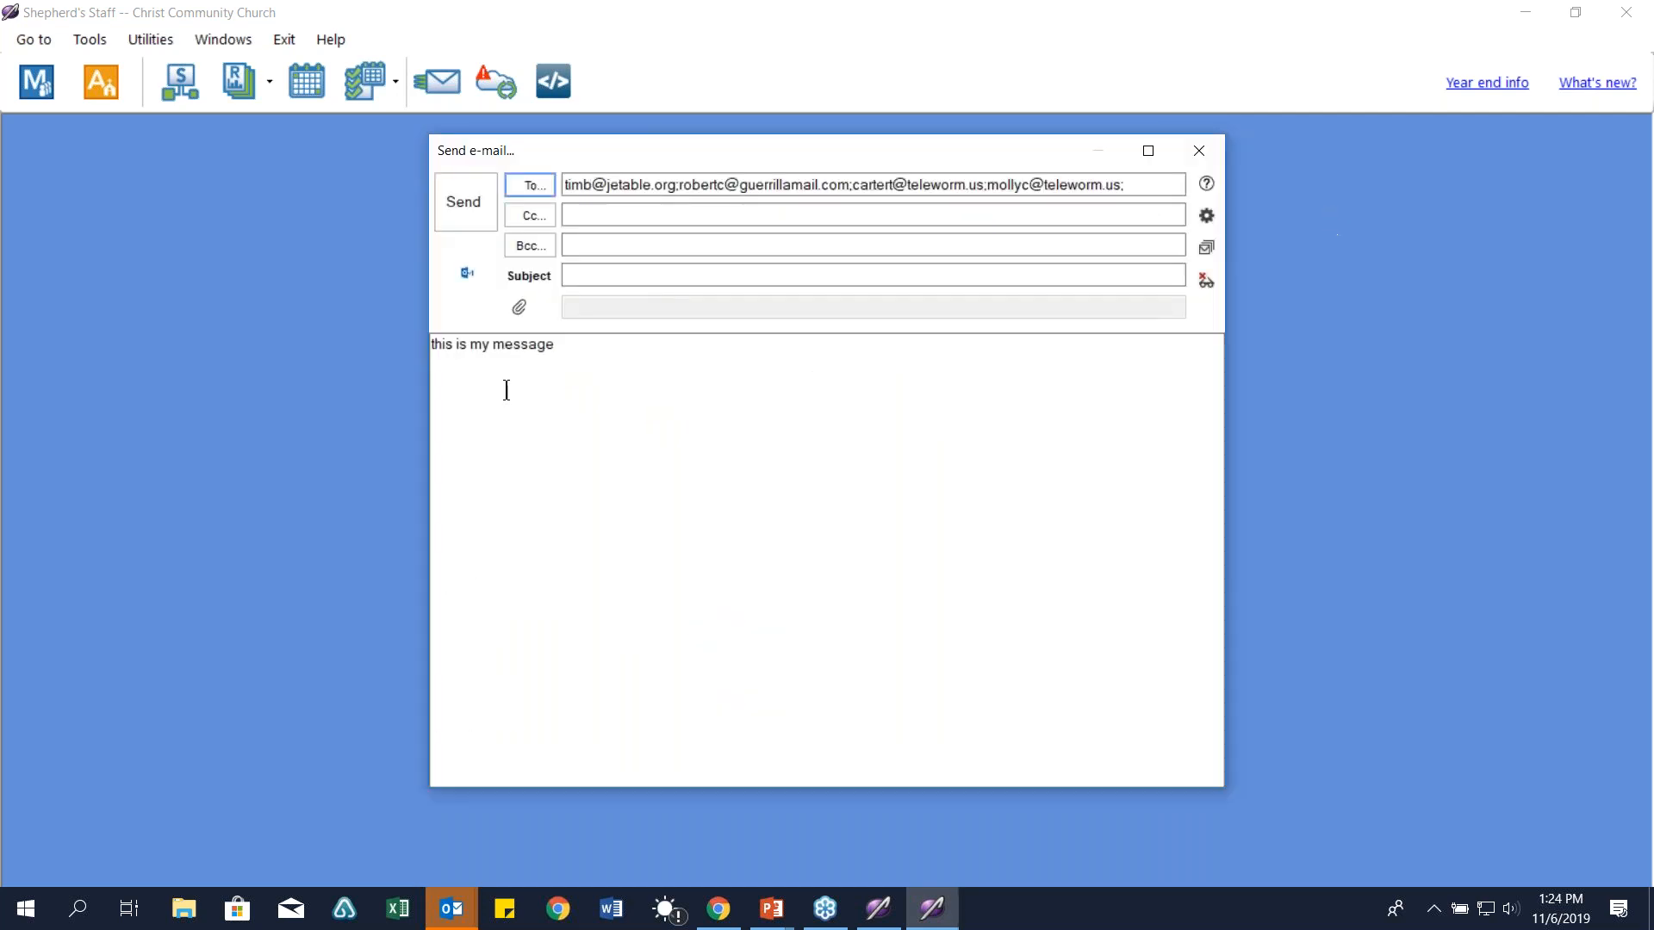
Step: Add three members as Cc recipients
click(546, 216)
click(426, 395)
double_click(425, 396)
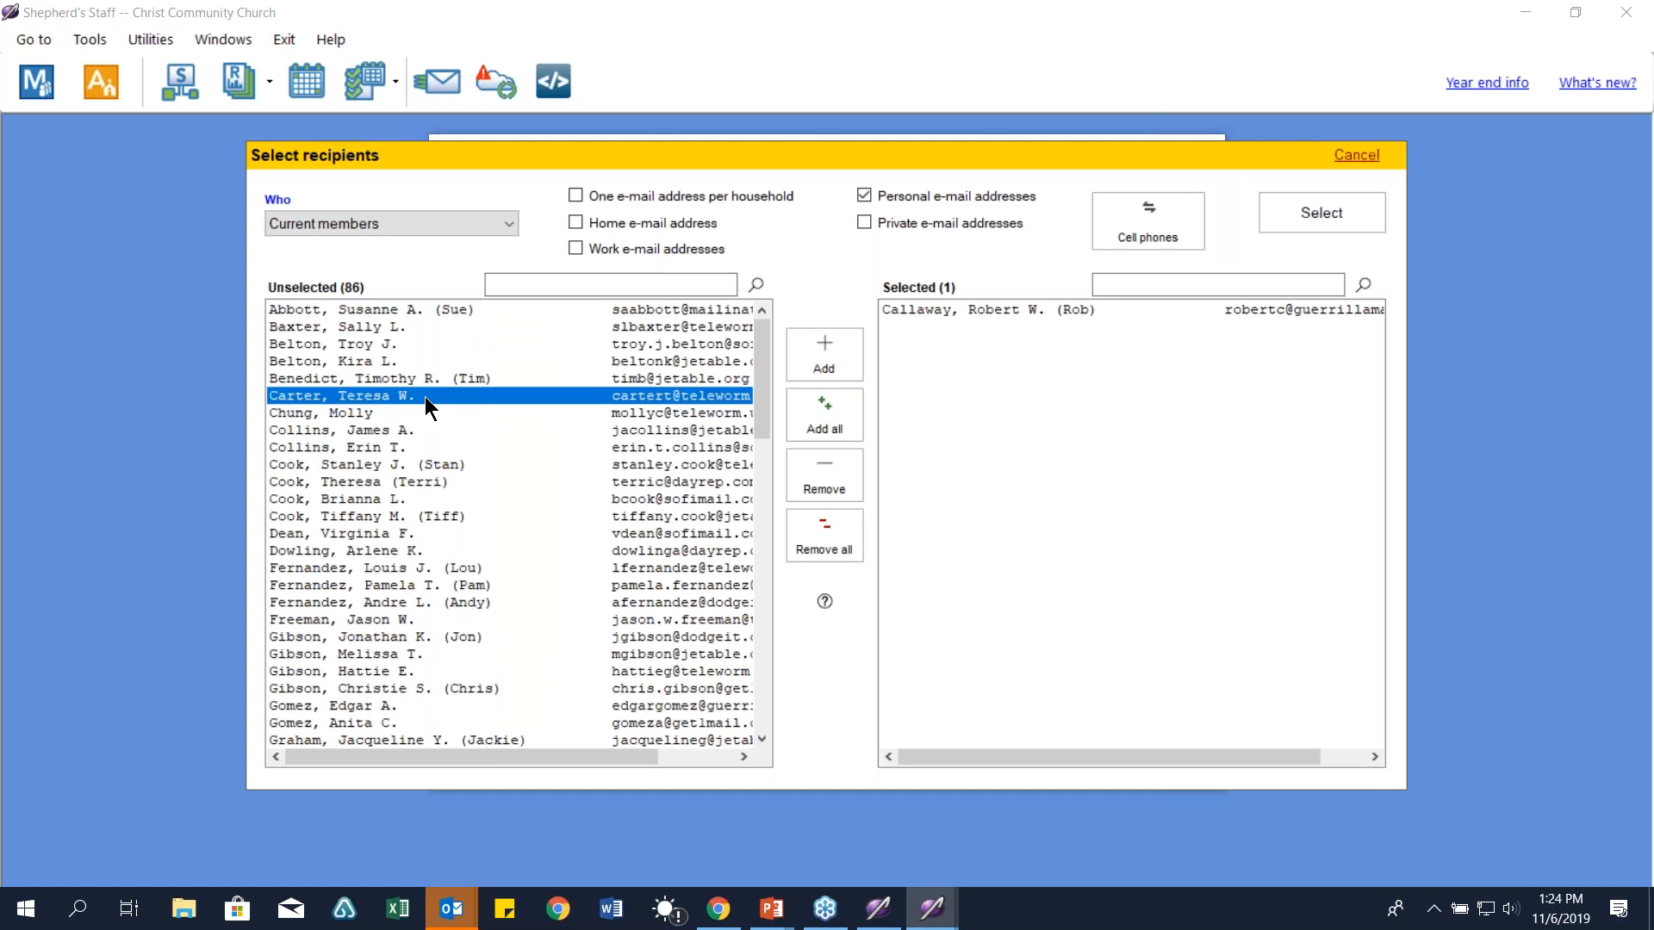
double_click(424, 400)
double_click(423, 401)
click(1283, 212)
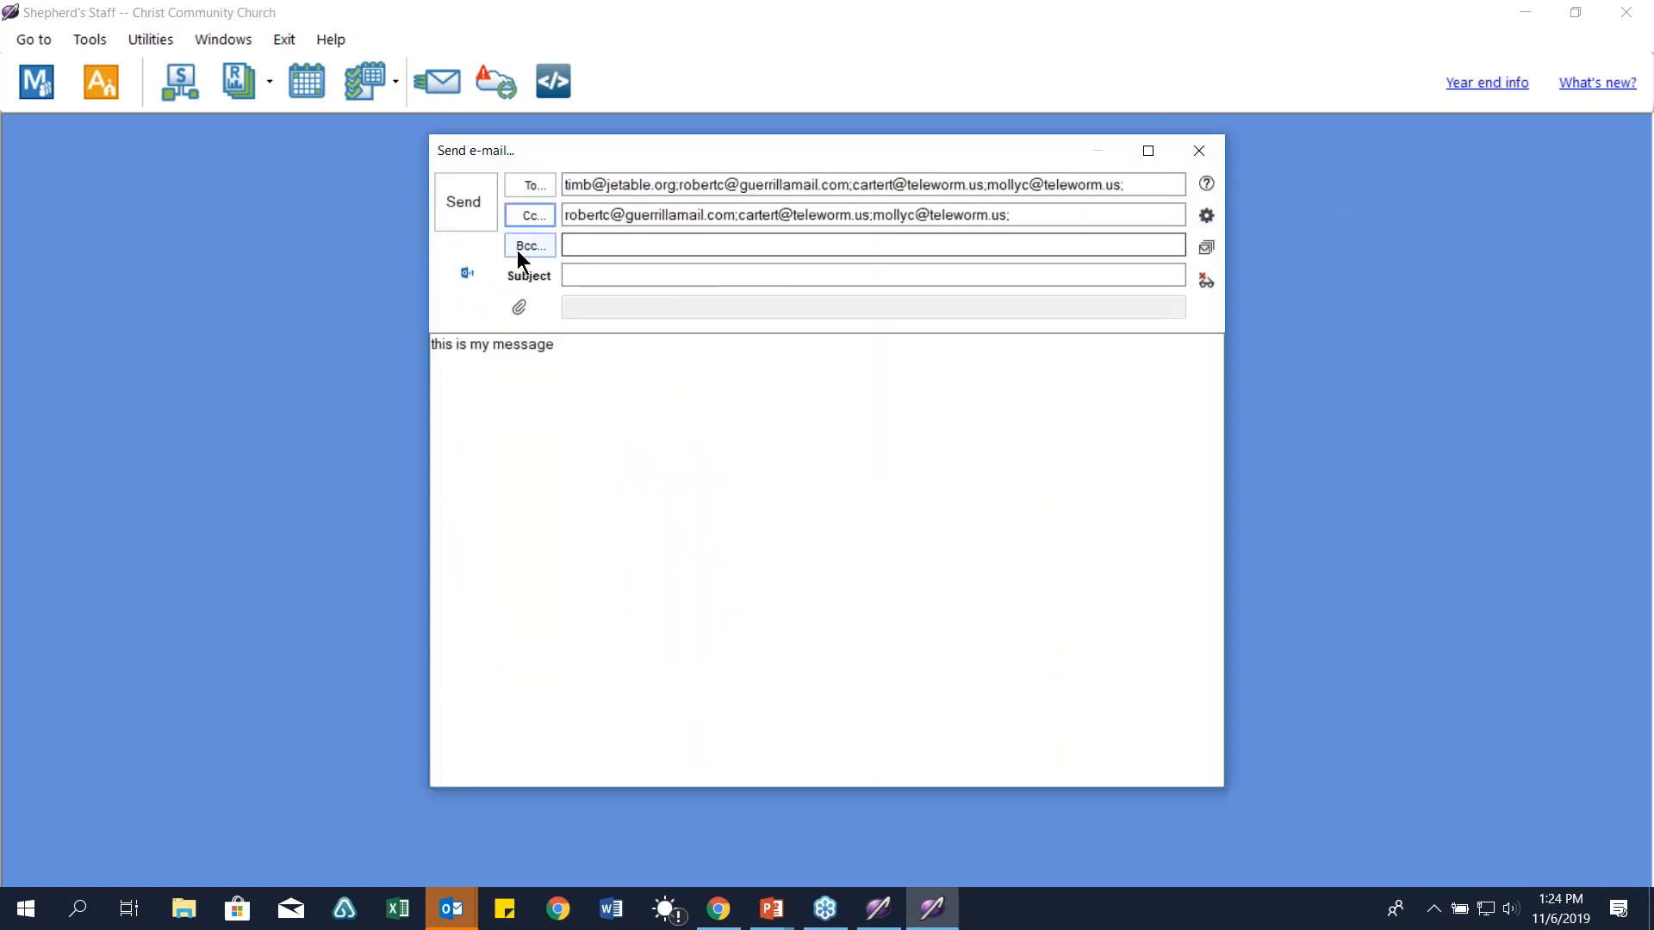
Step: Add two members as Bcc recipients and confirm them
double_click(489, 441)
double_click(488, 434)
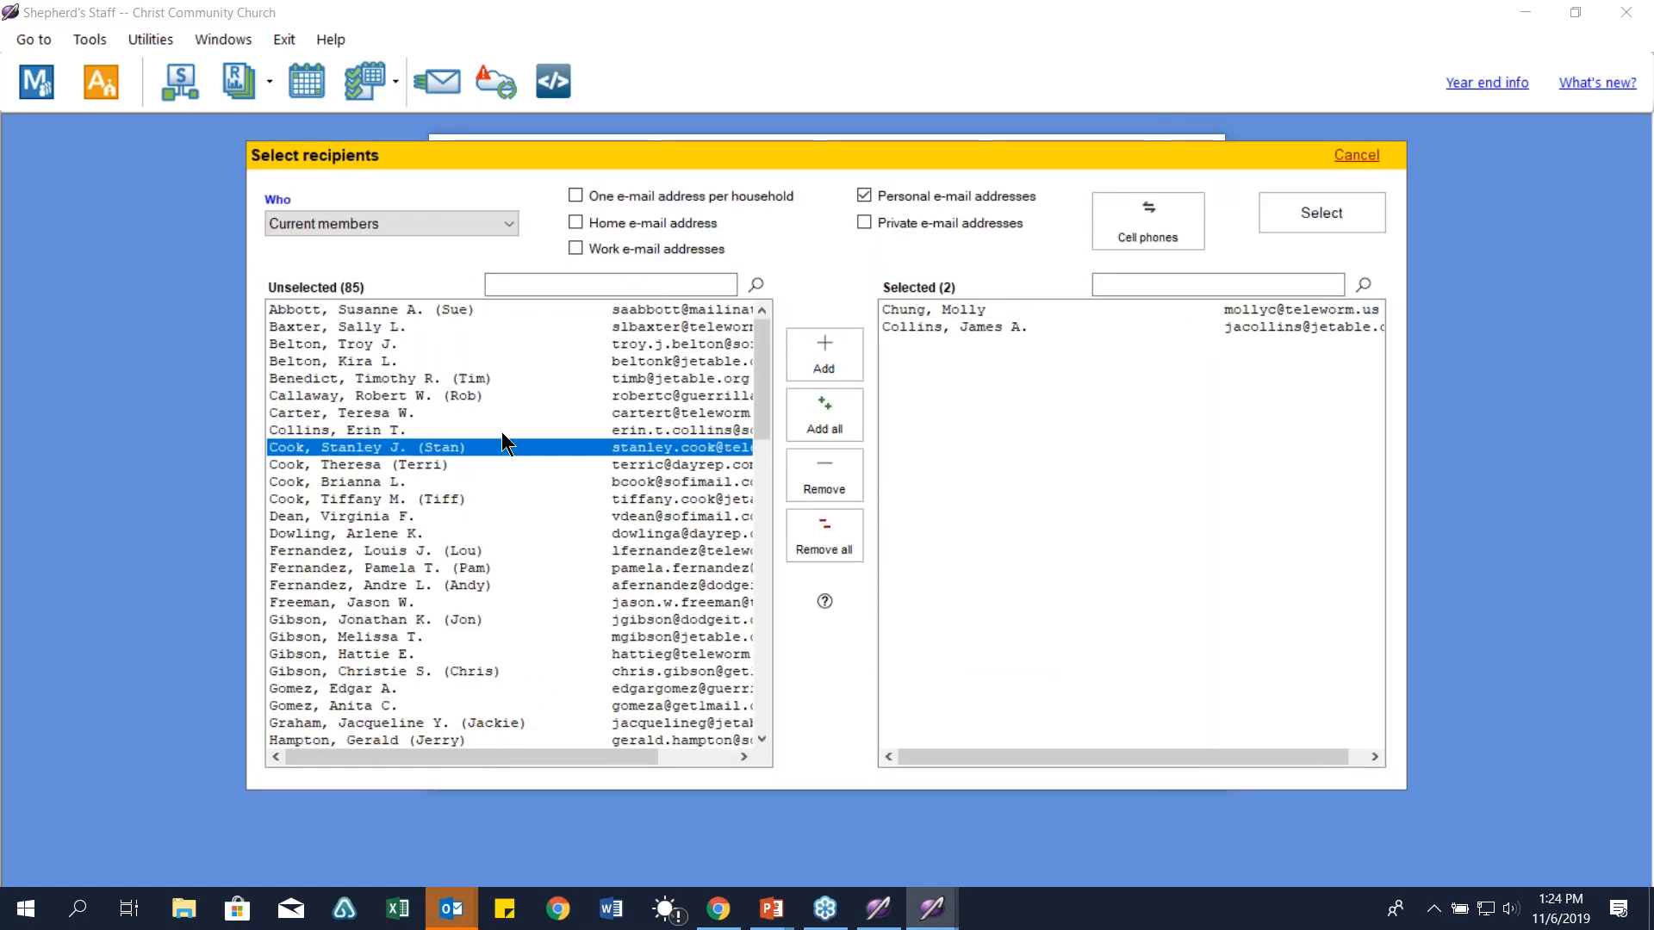
click(1322, 215)
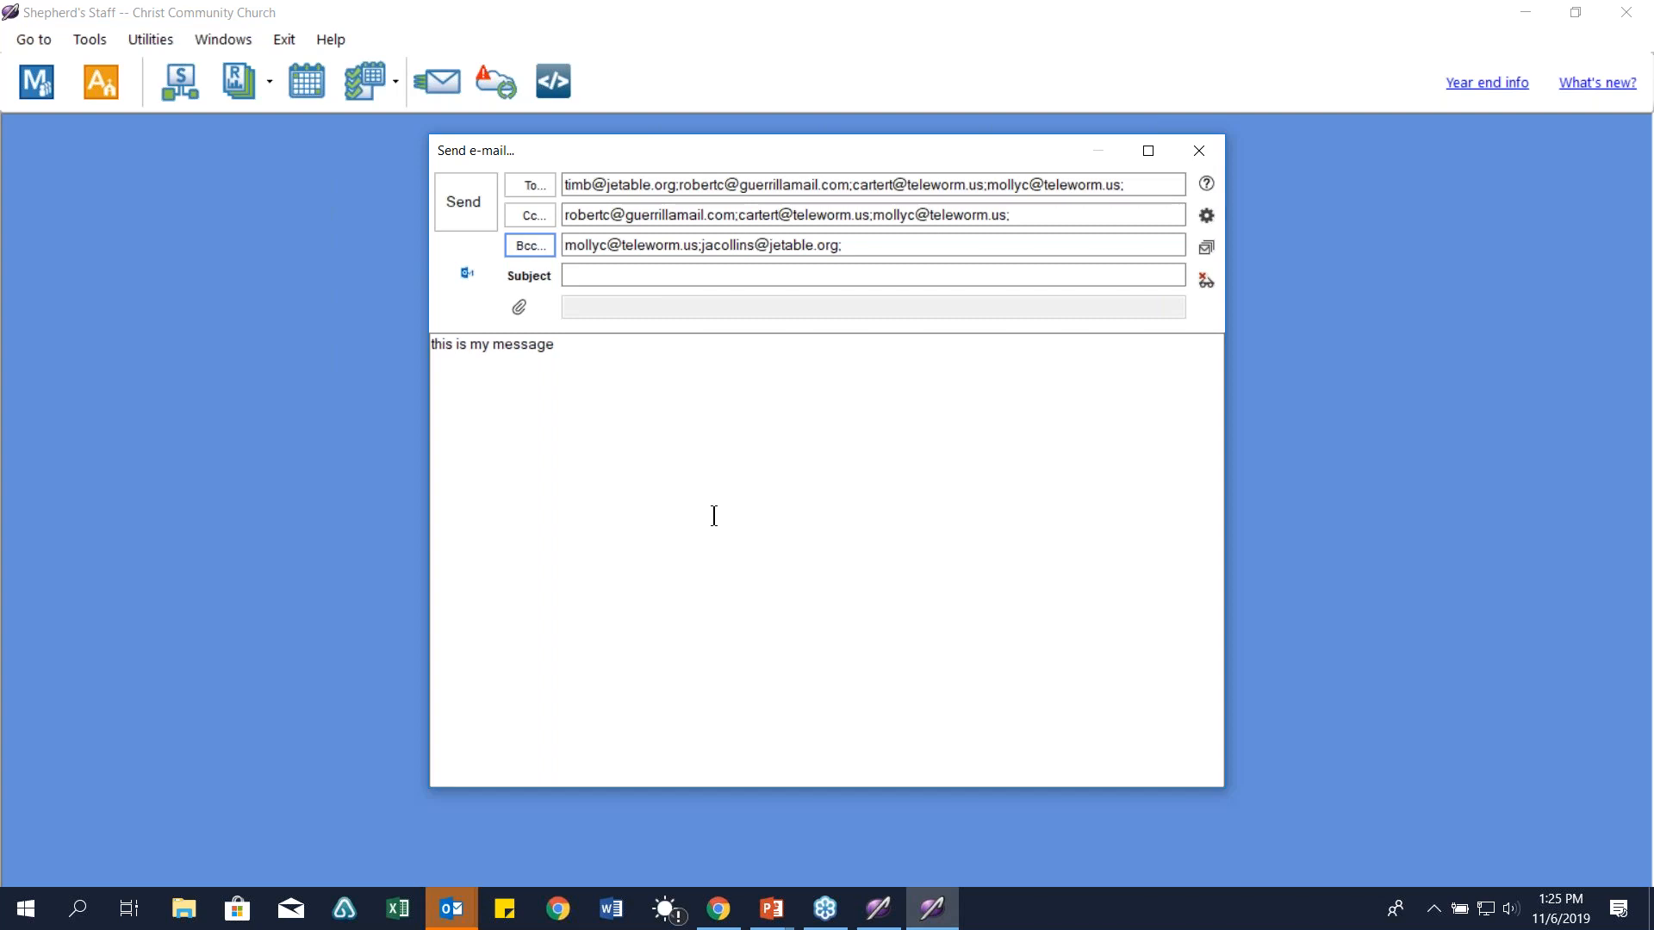
Step: Switch to the Contributions window and open the Statements and Mailing Labels report settings
mouse_move(887, 926)
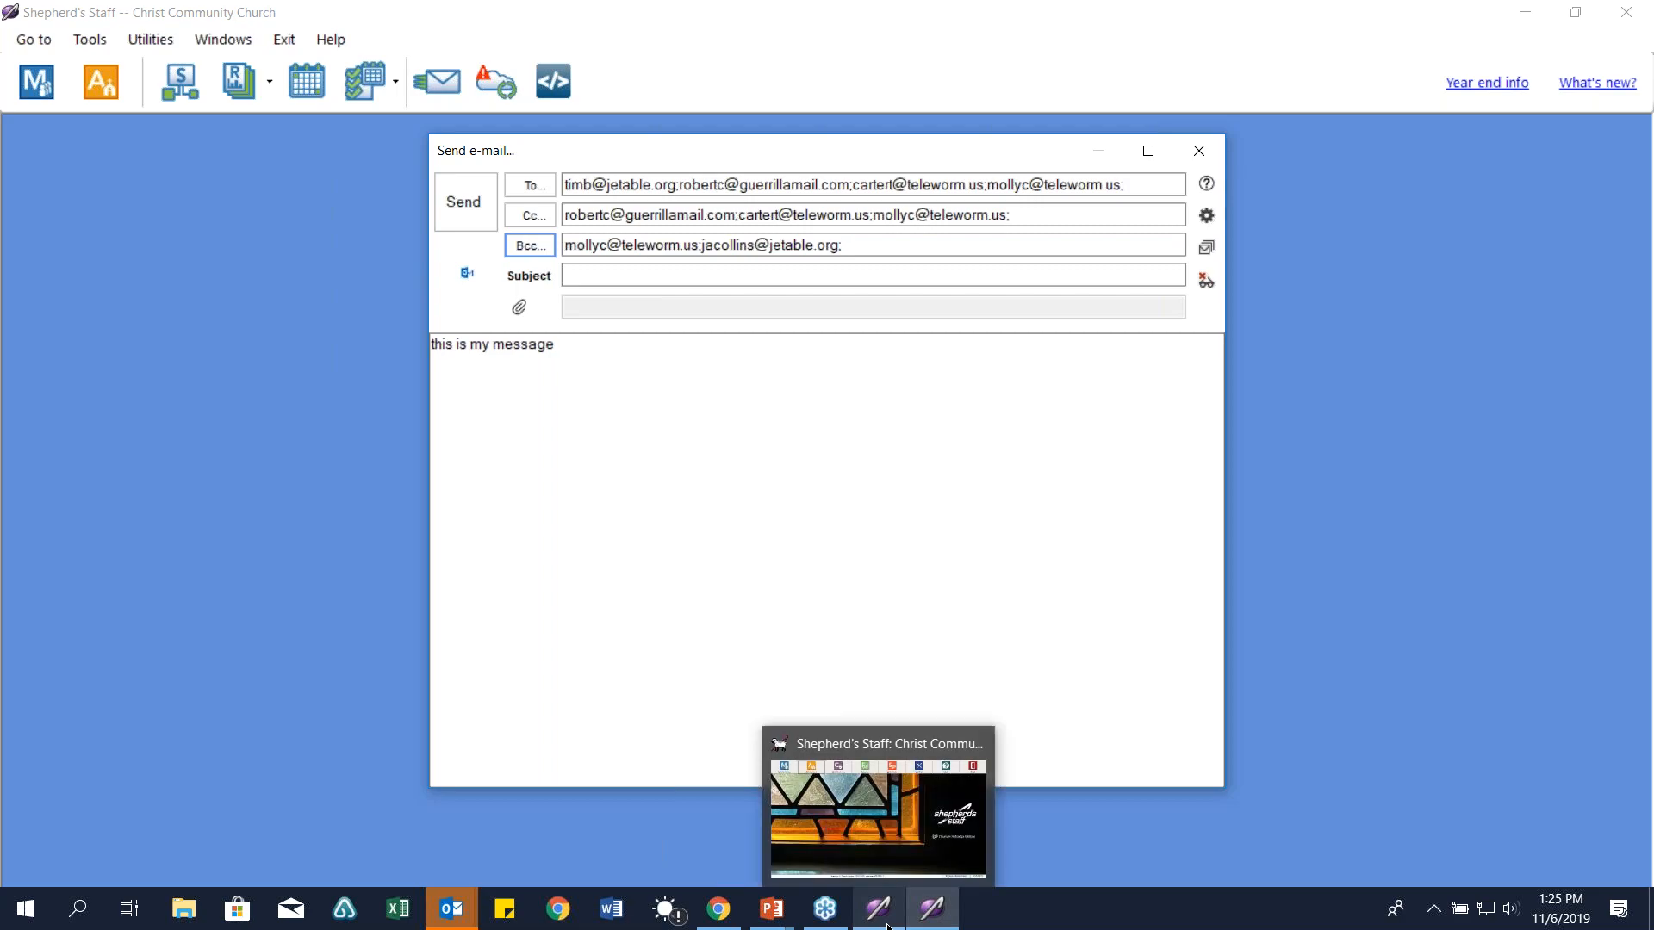
click(879, 792)
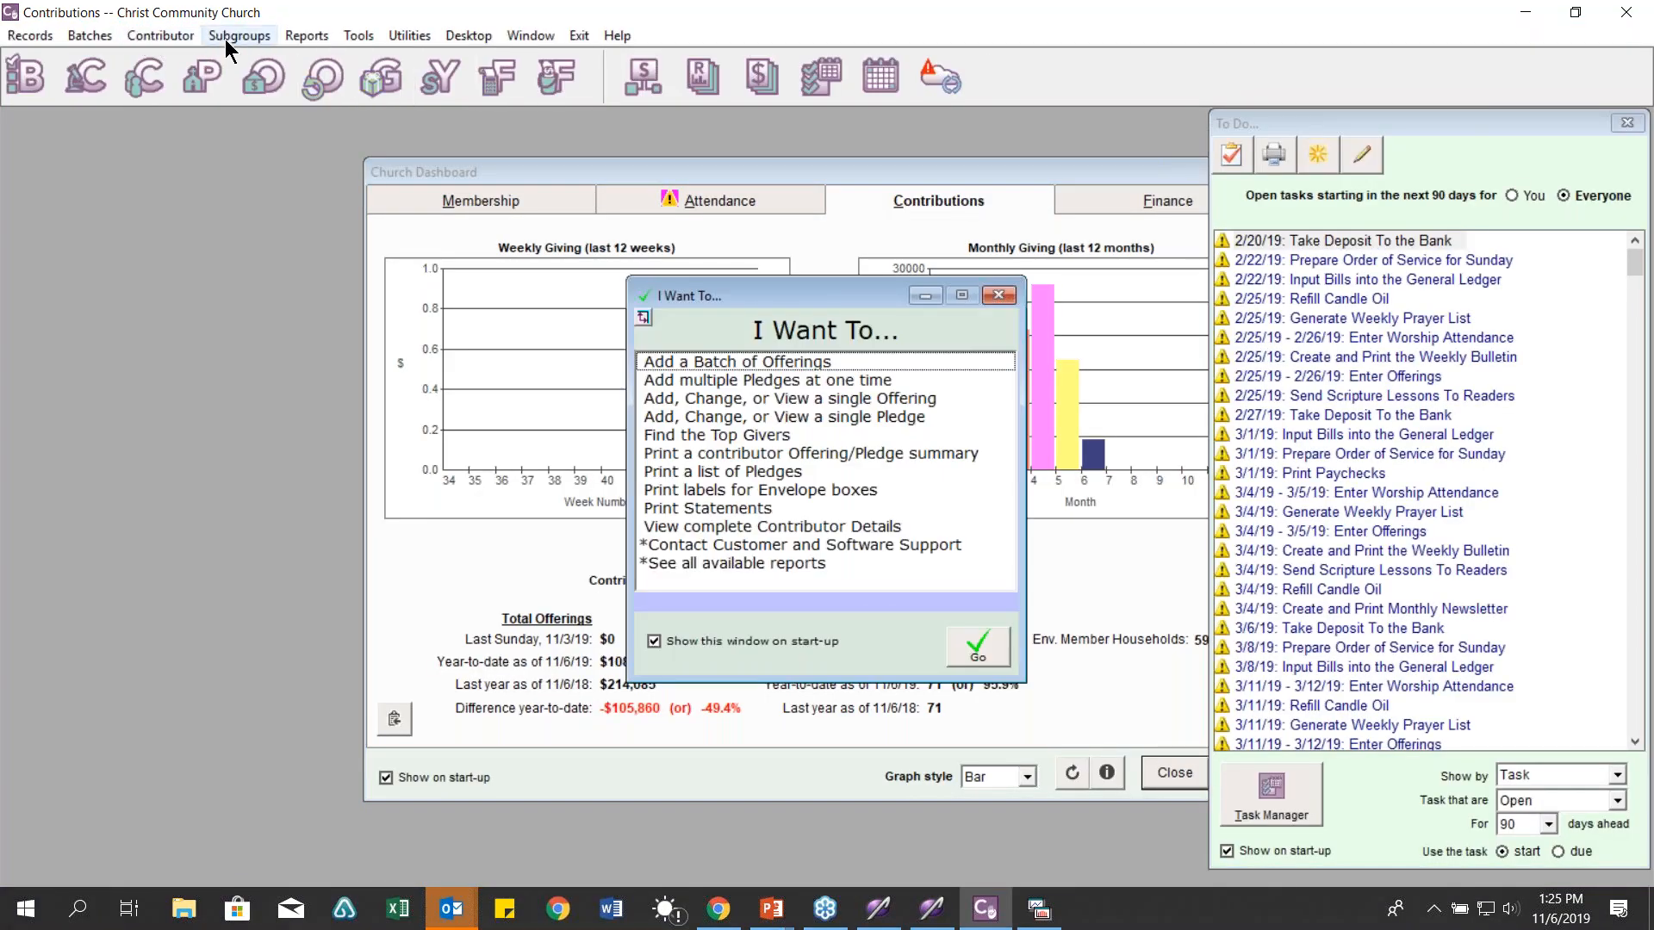
click(300, 33)
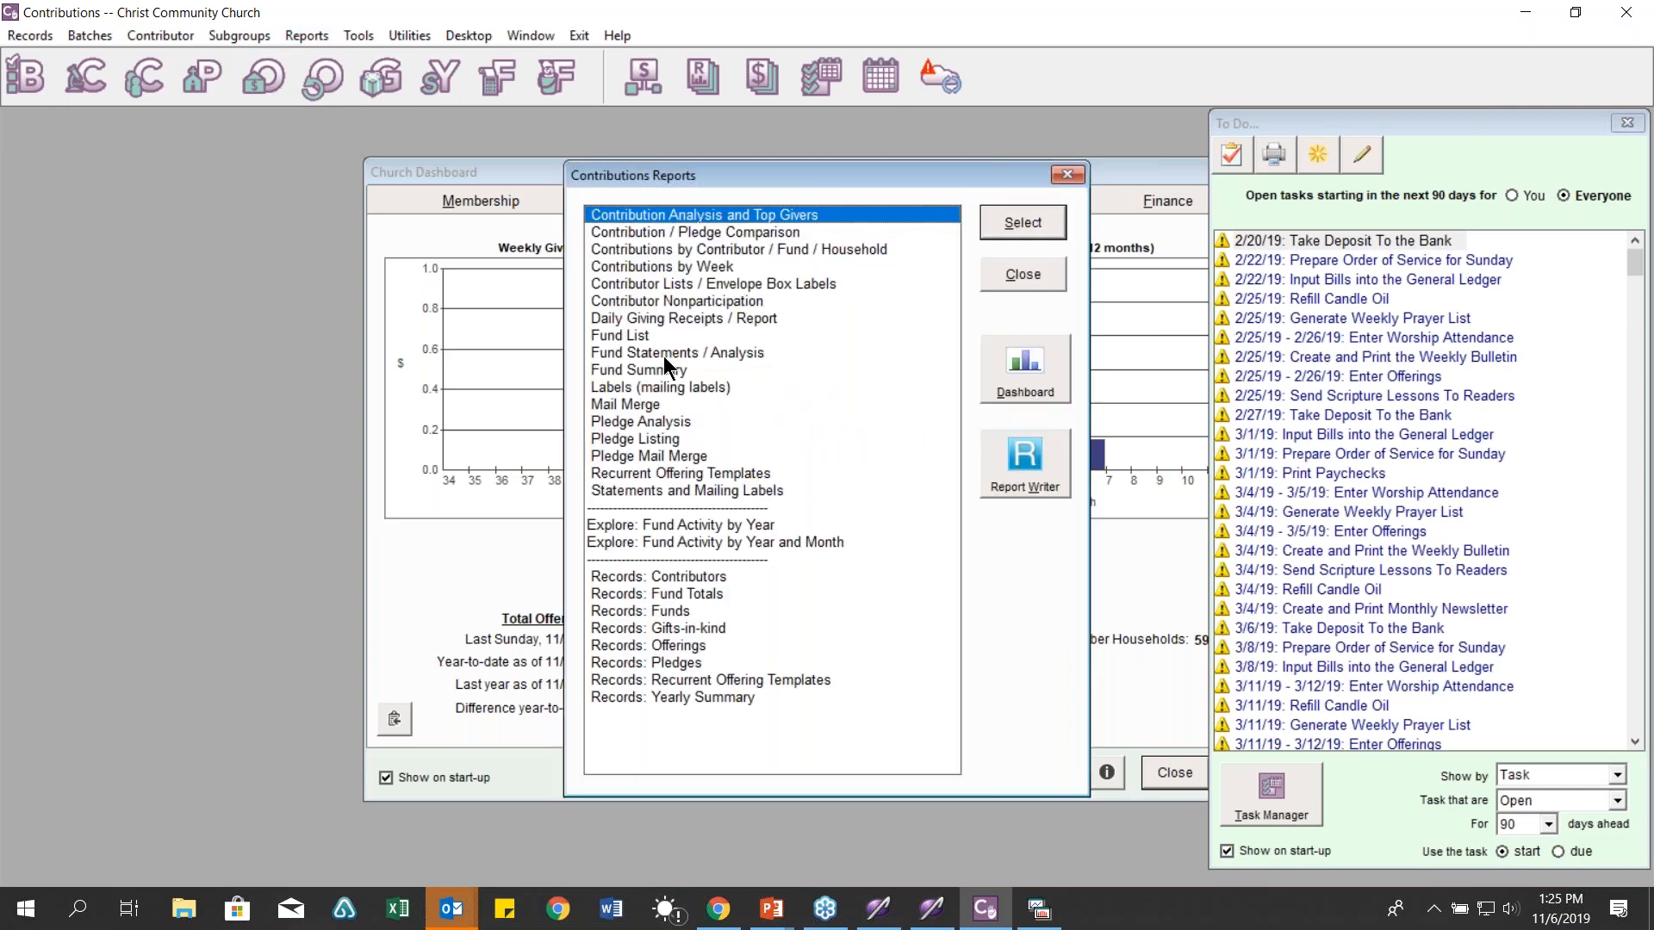
click(684, 387)
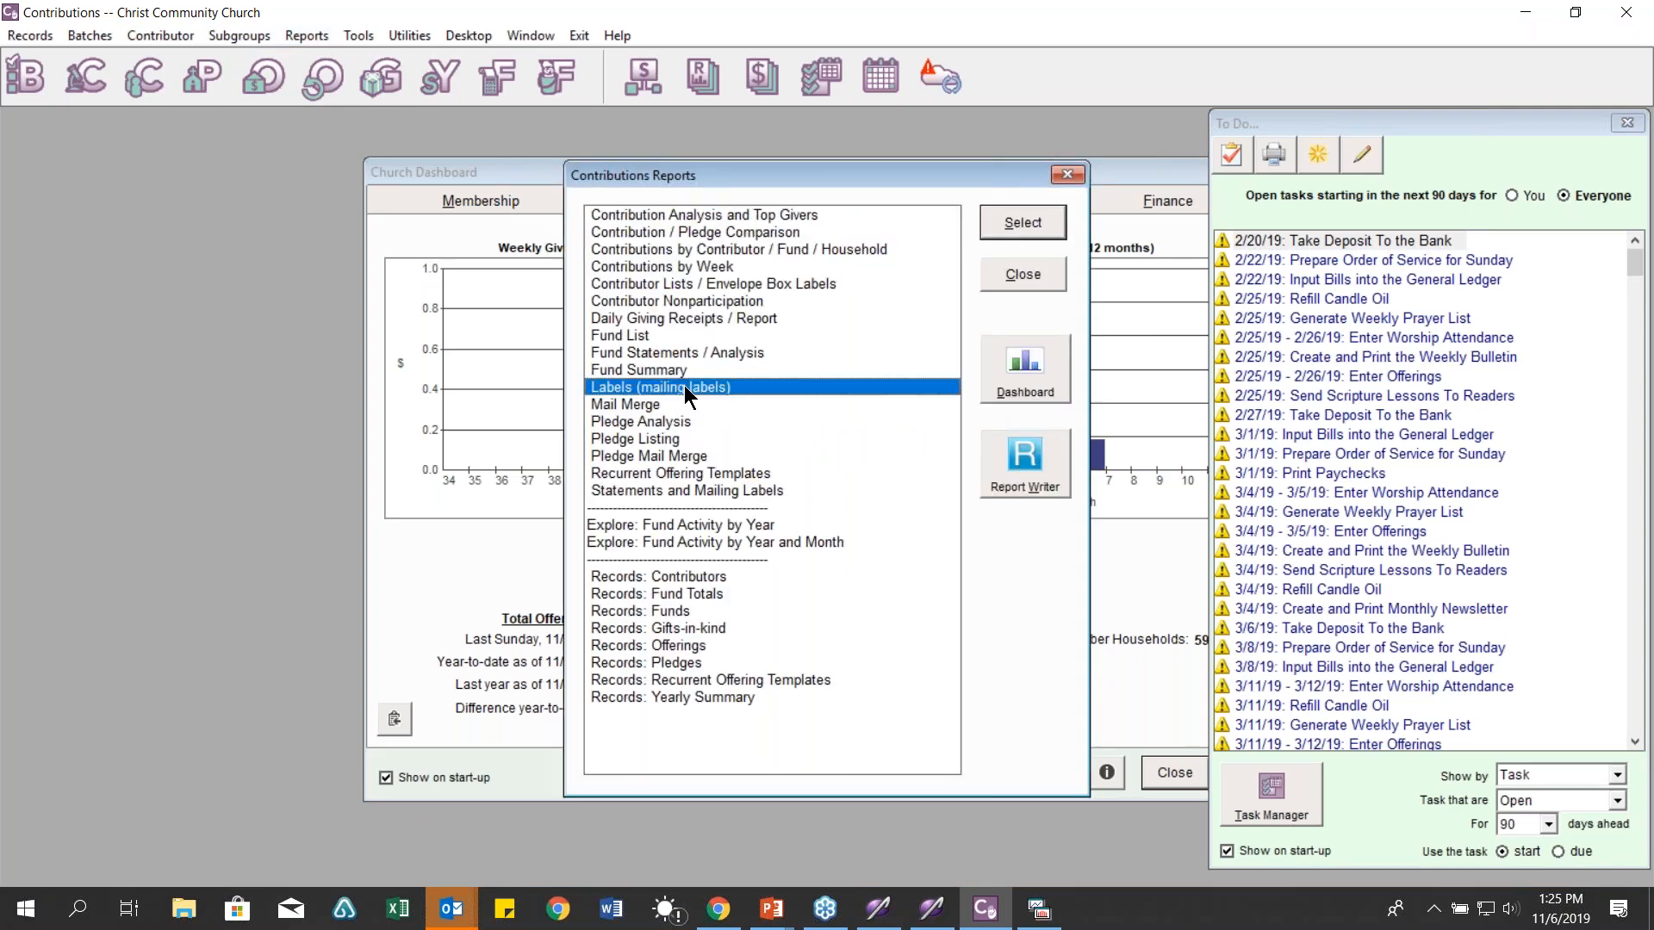
click(689, 492)
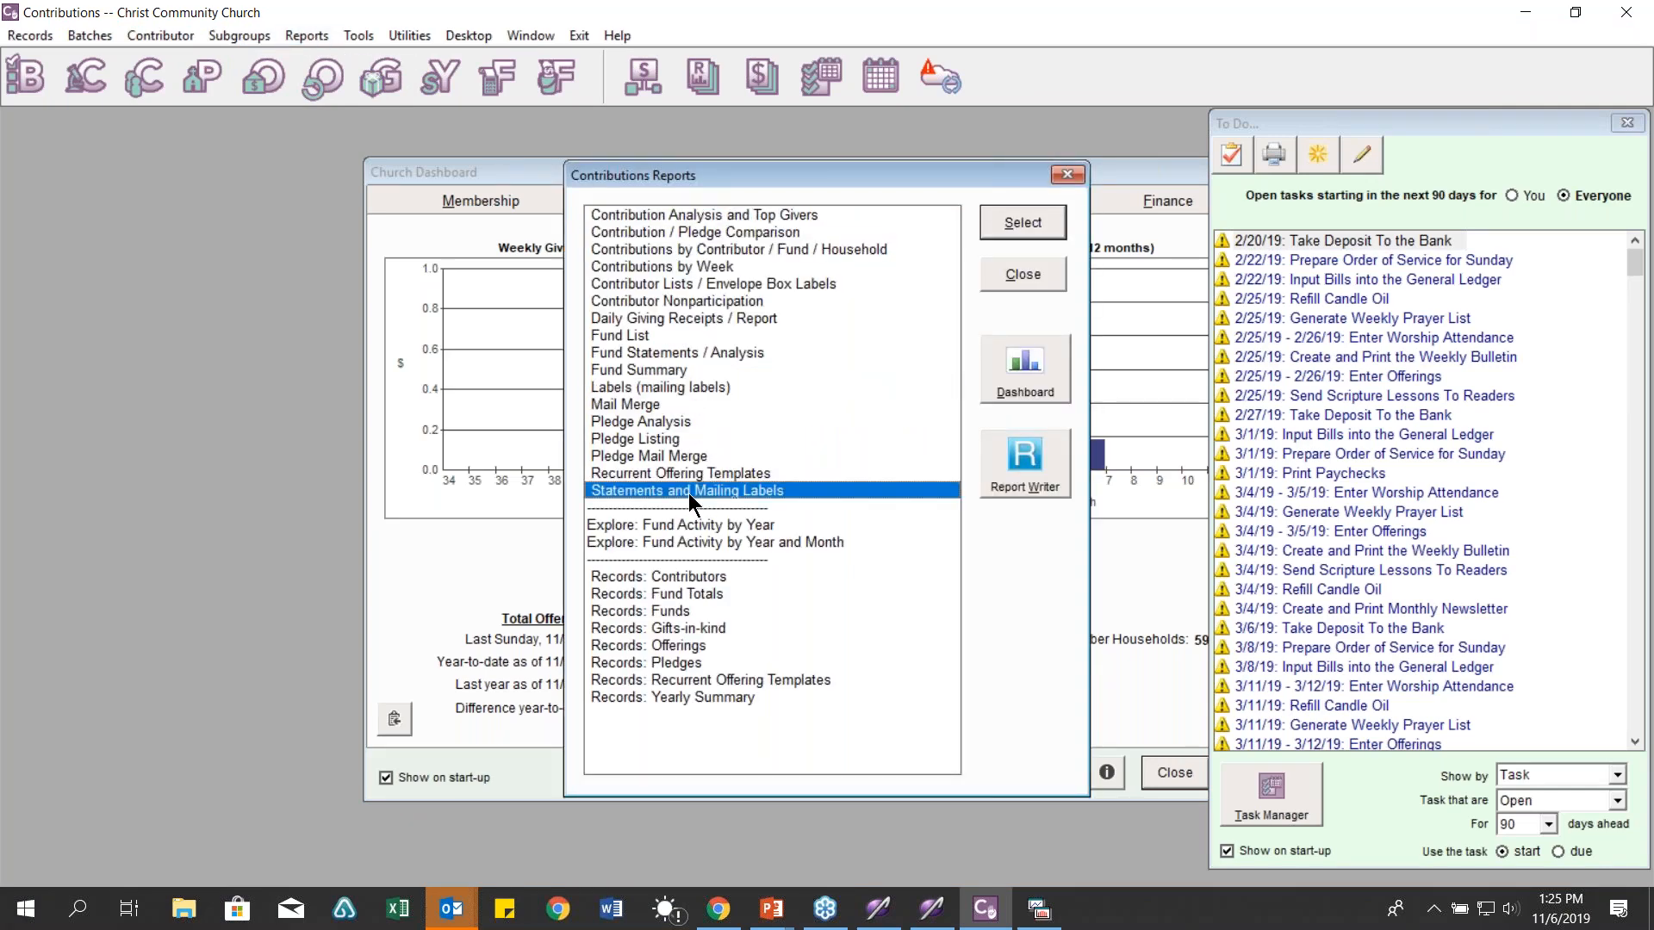
double_click(686, 495)
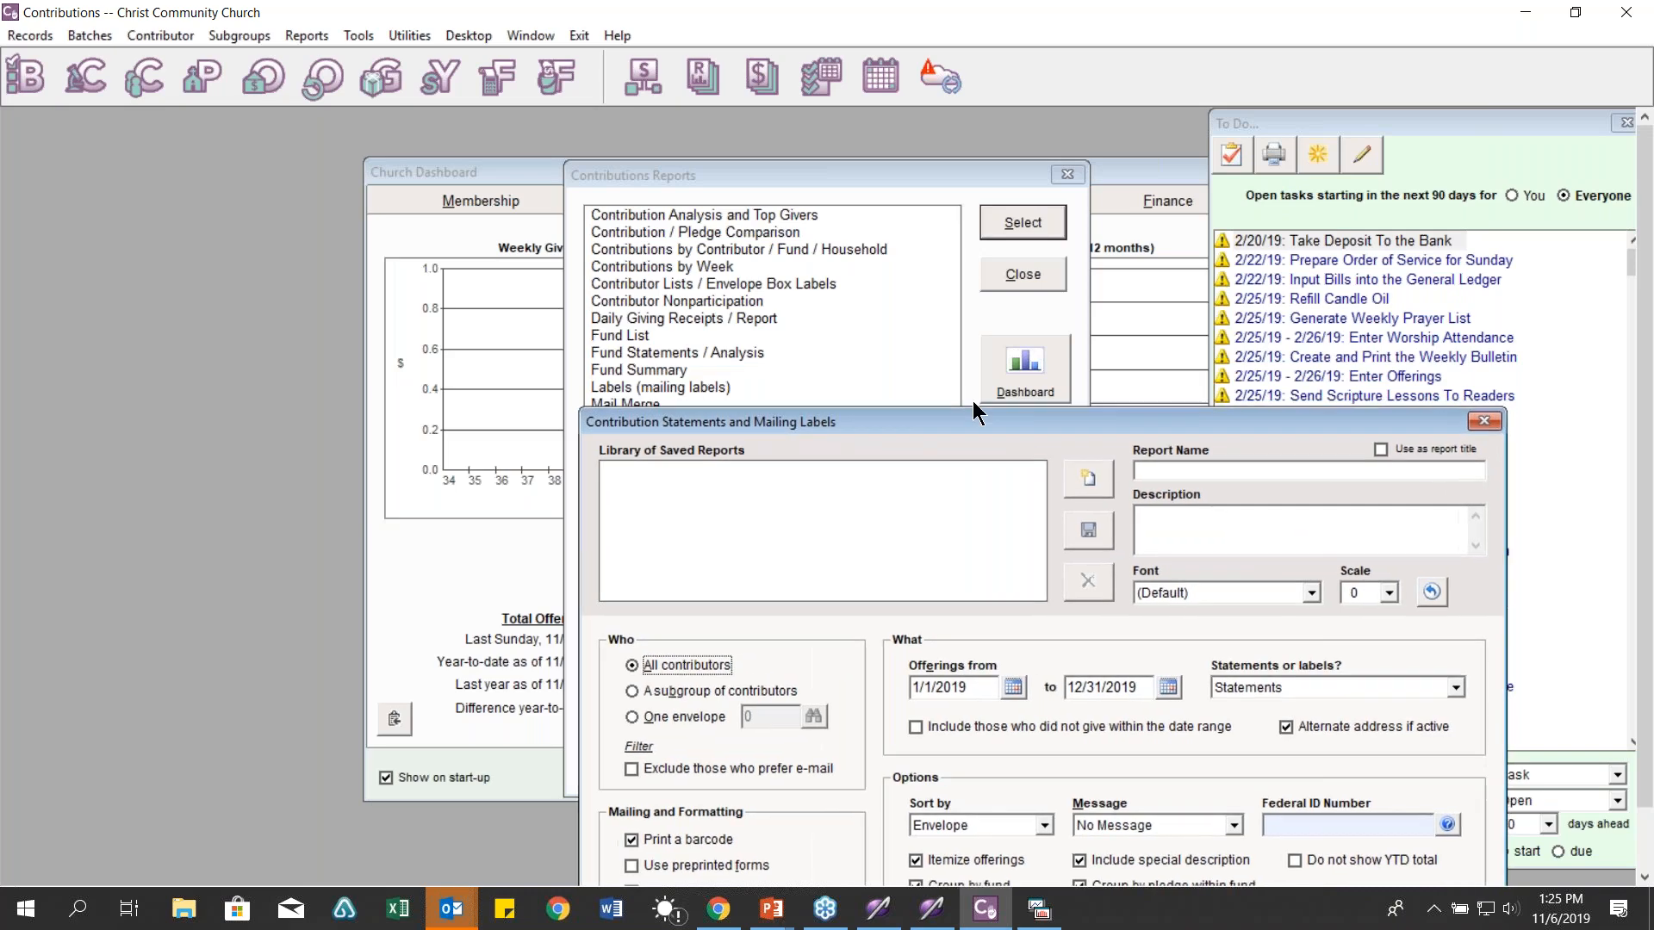
Step: Prepare the contribution statements for e-mailing, review them, then close Contributions
drag(973, 415, 729, 189)
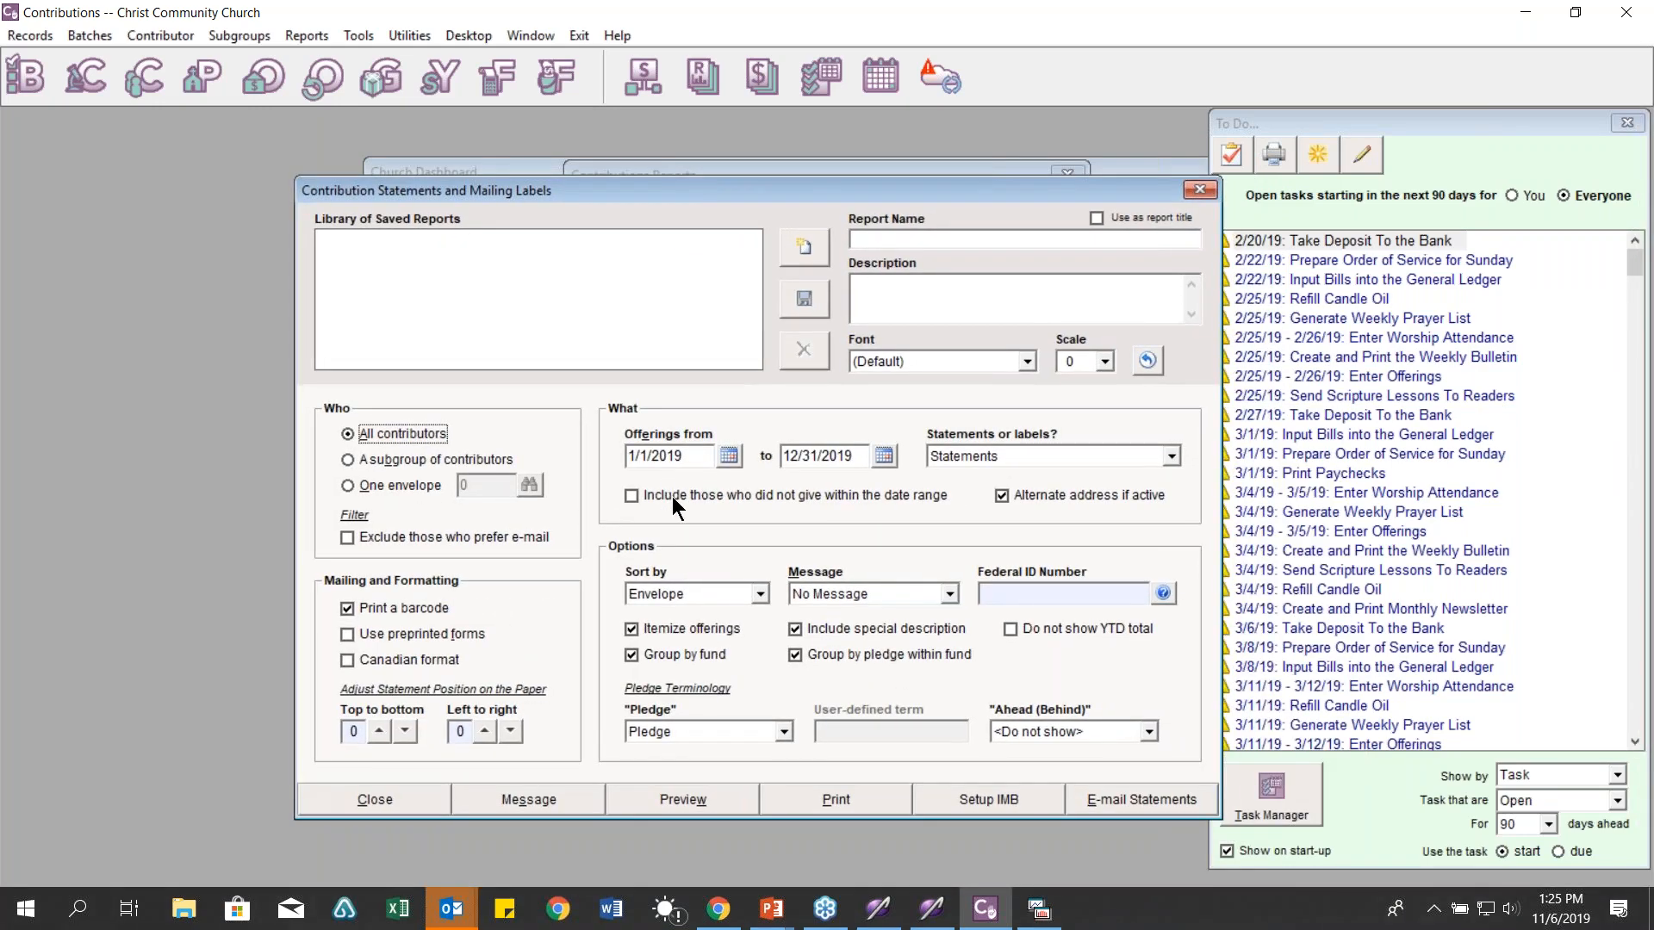
click(1197, 810)
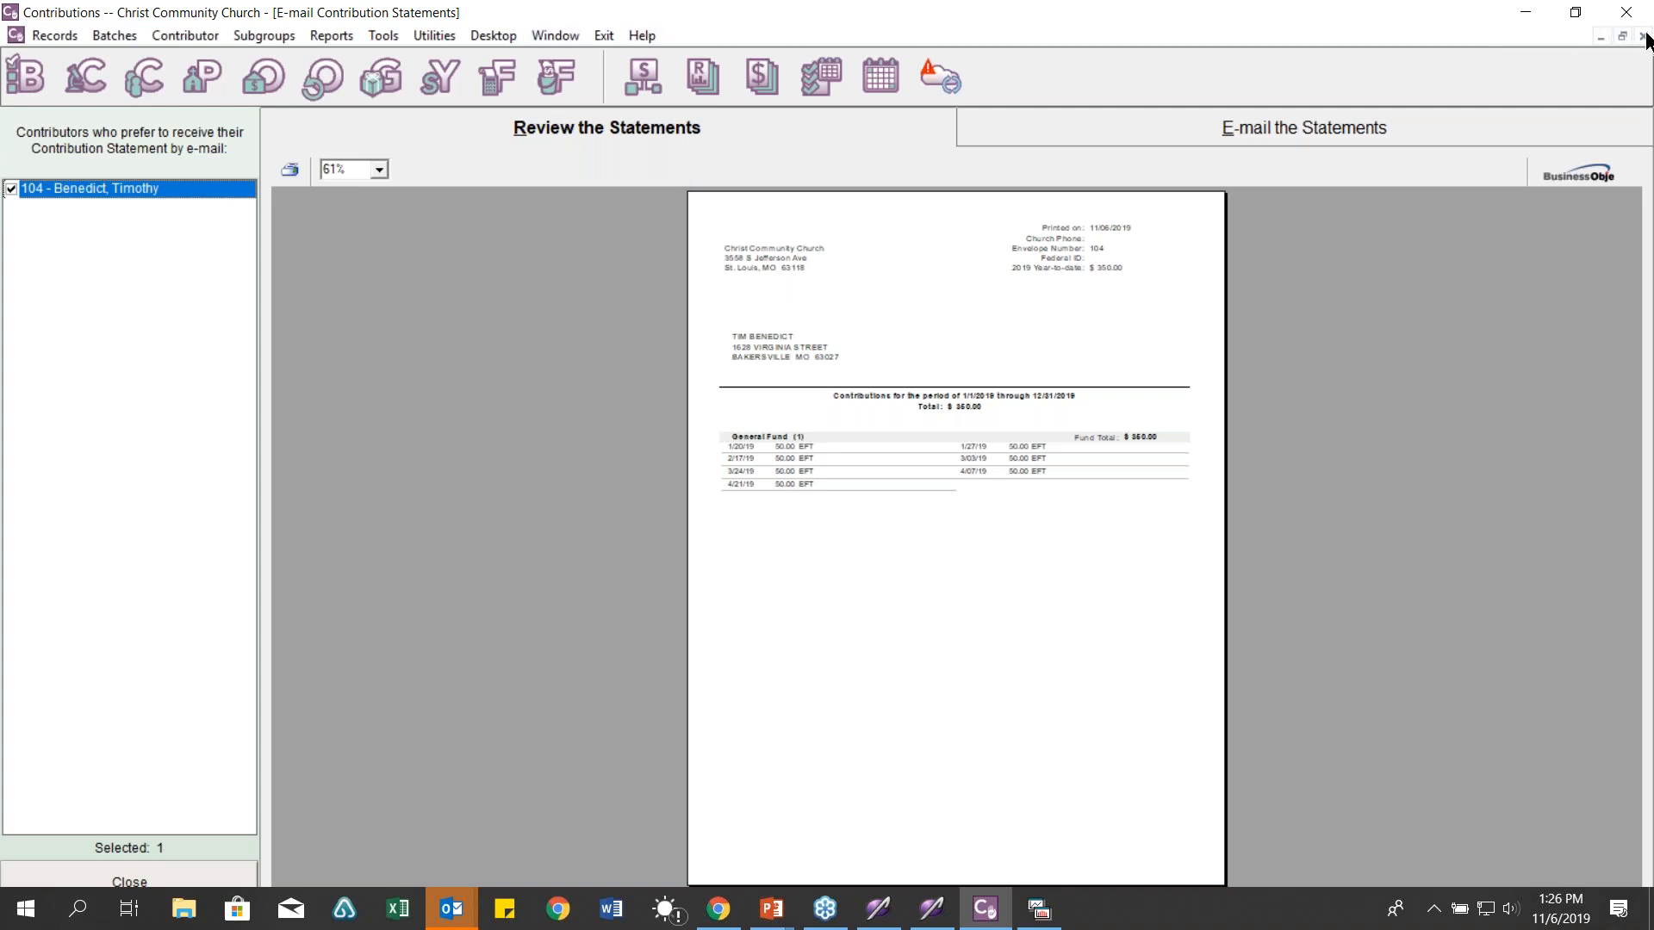
click(1628, 13)
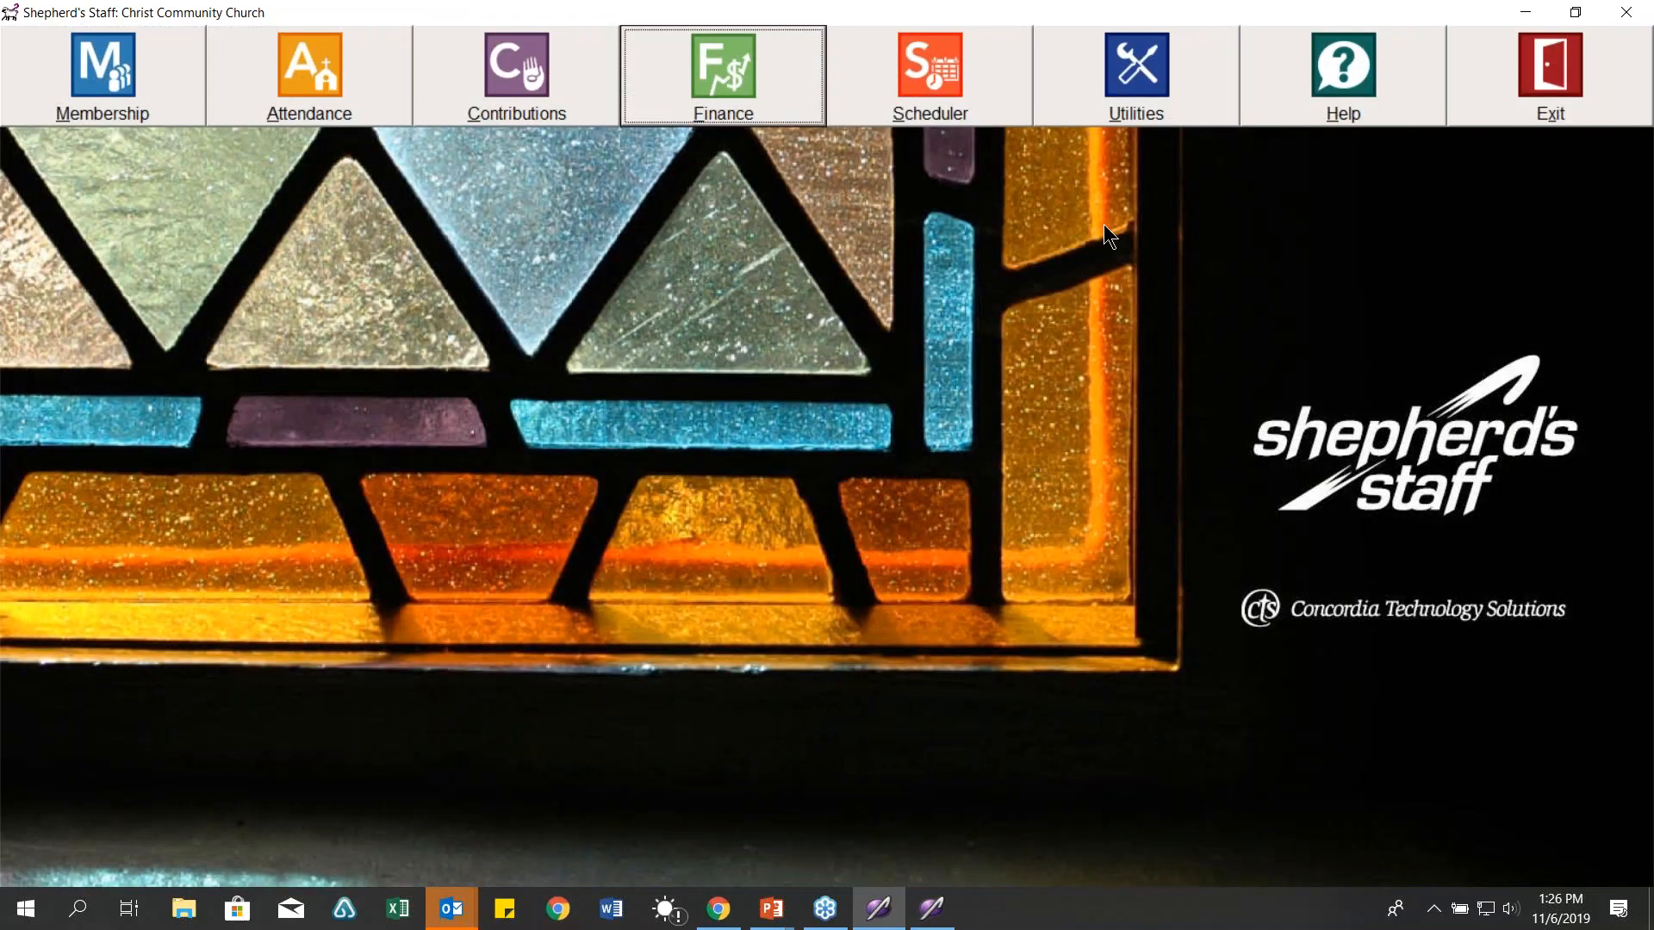
Step: Open Membership, close the unsent e-mail window, and dismiss the MemberCaller account error
click(137, 97)
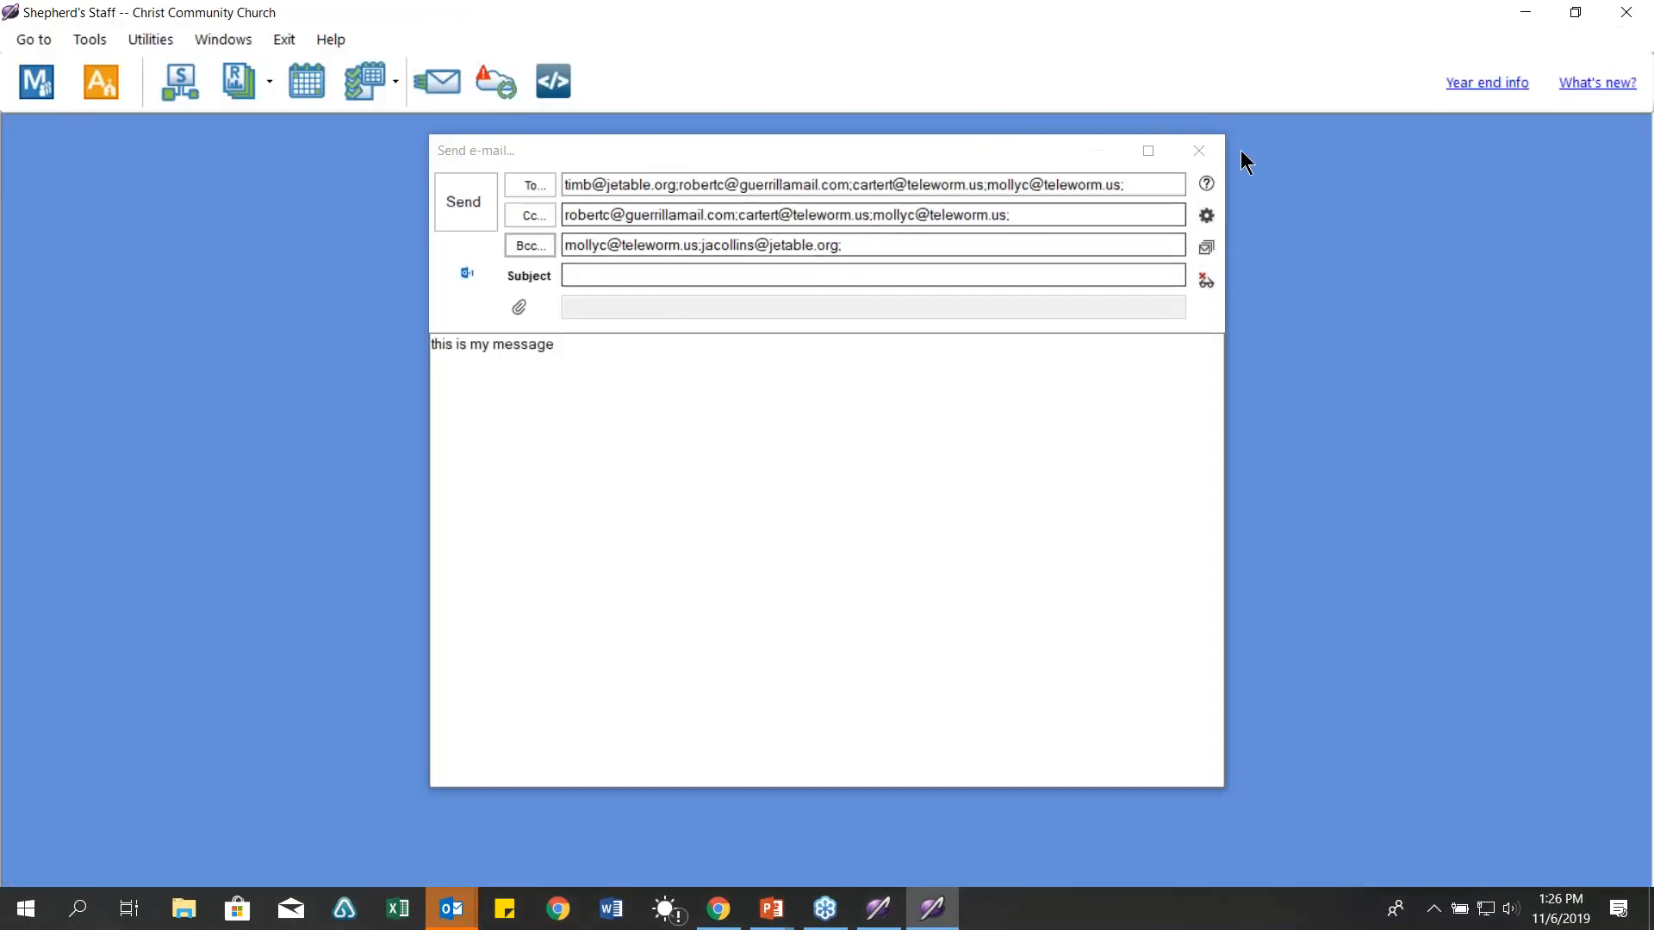
click(1209, 151)
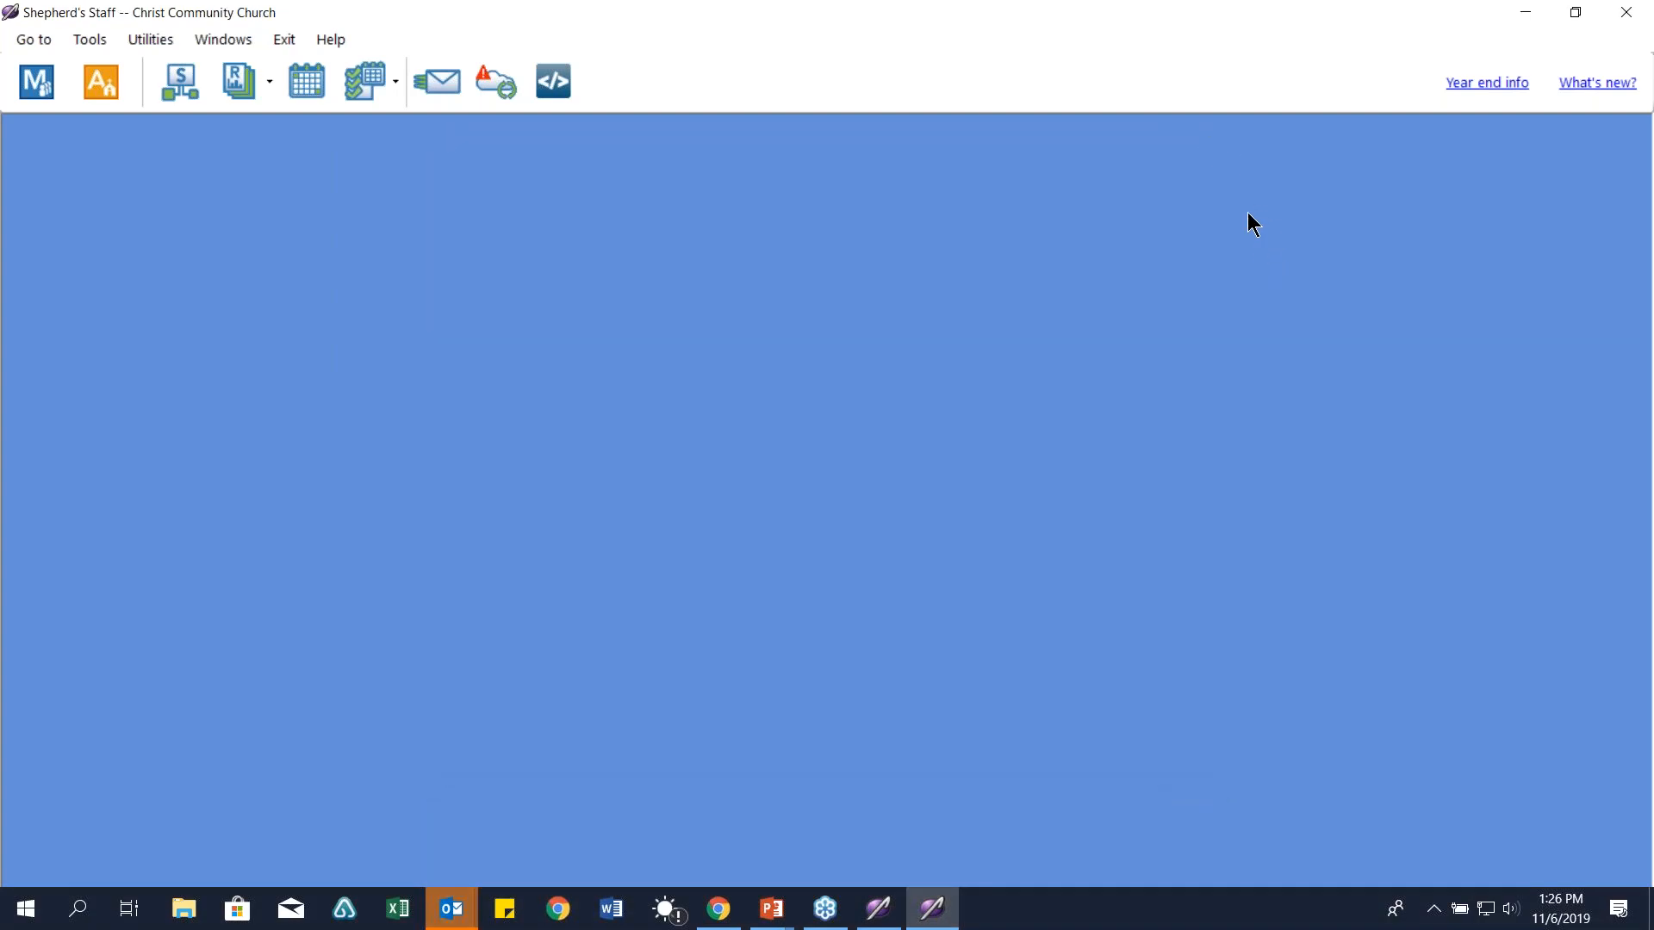
click(90, 41)
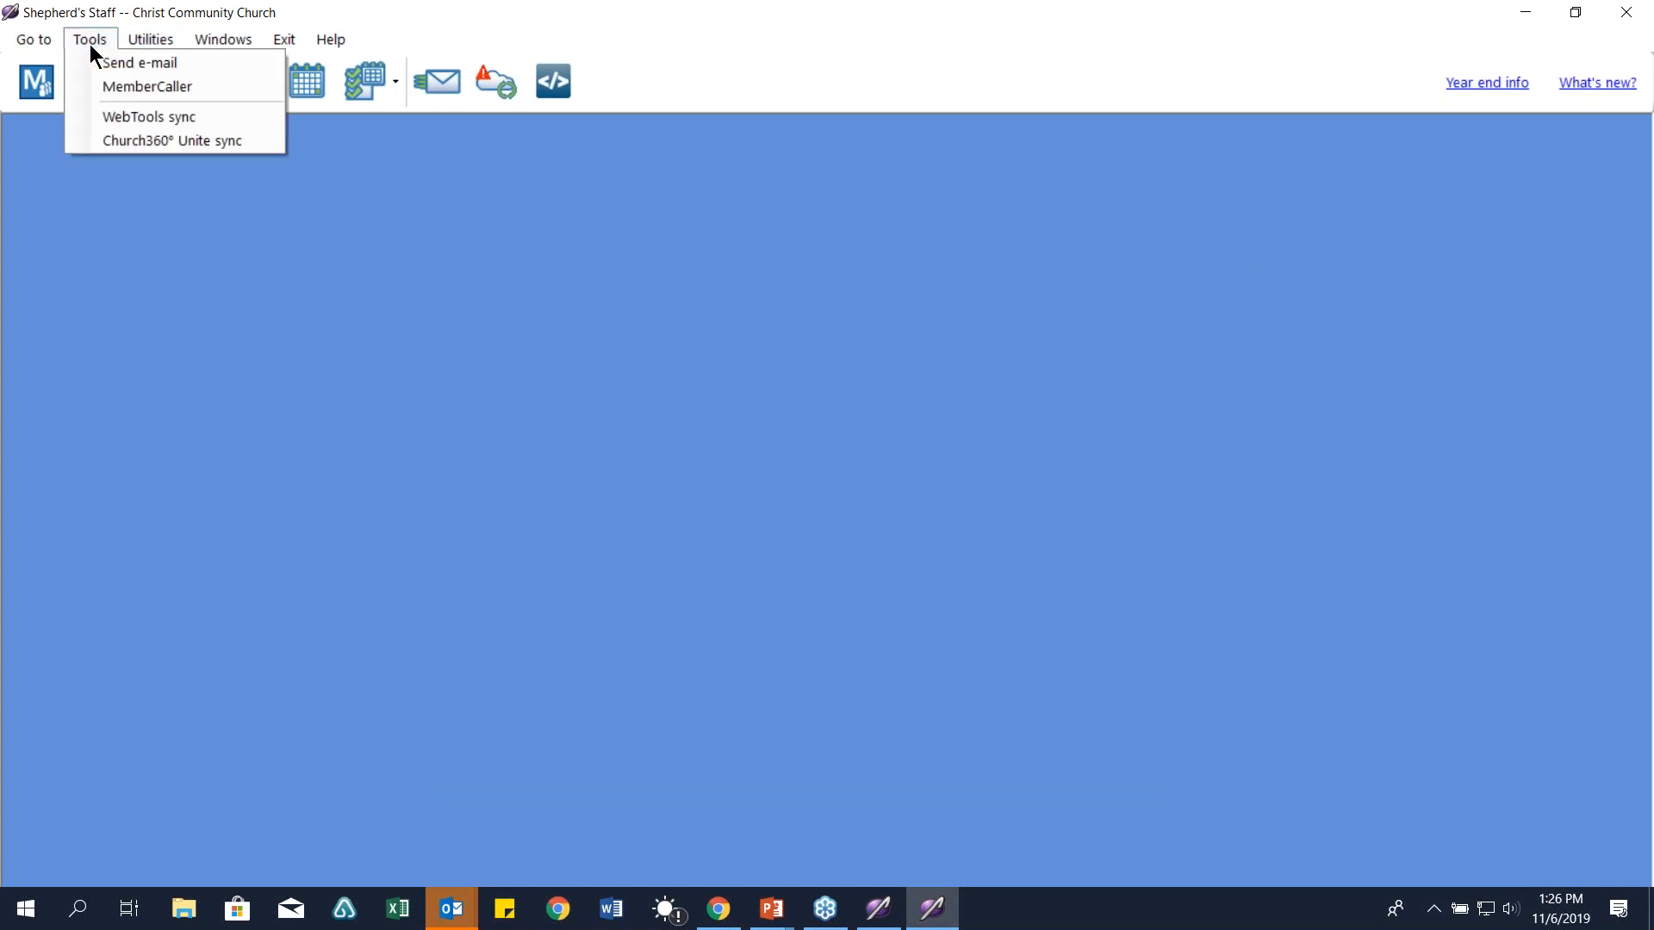
click(142, 86)
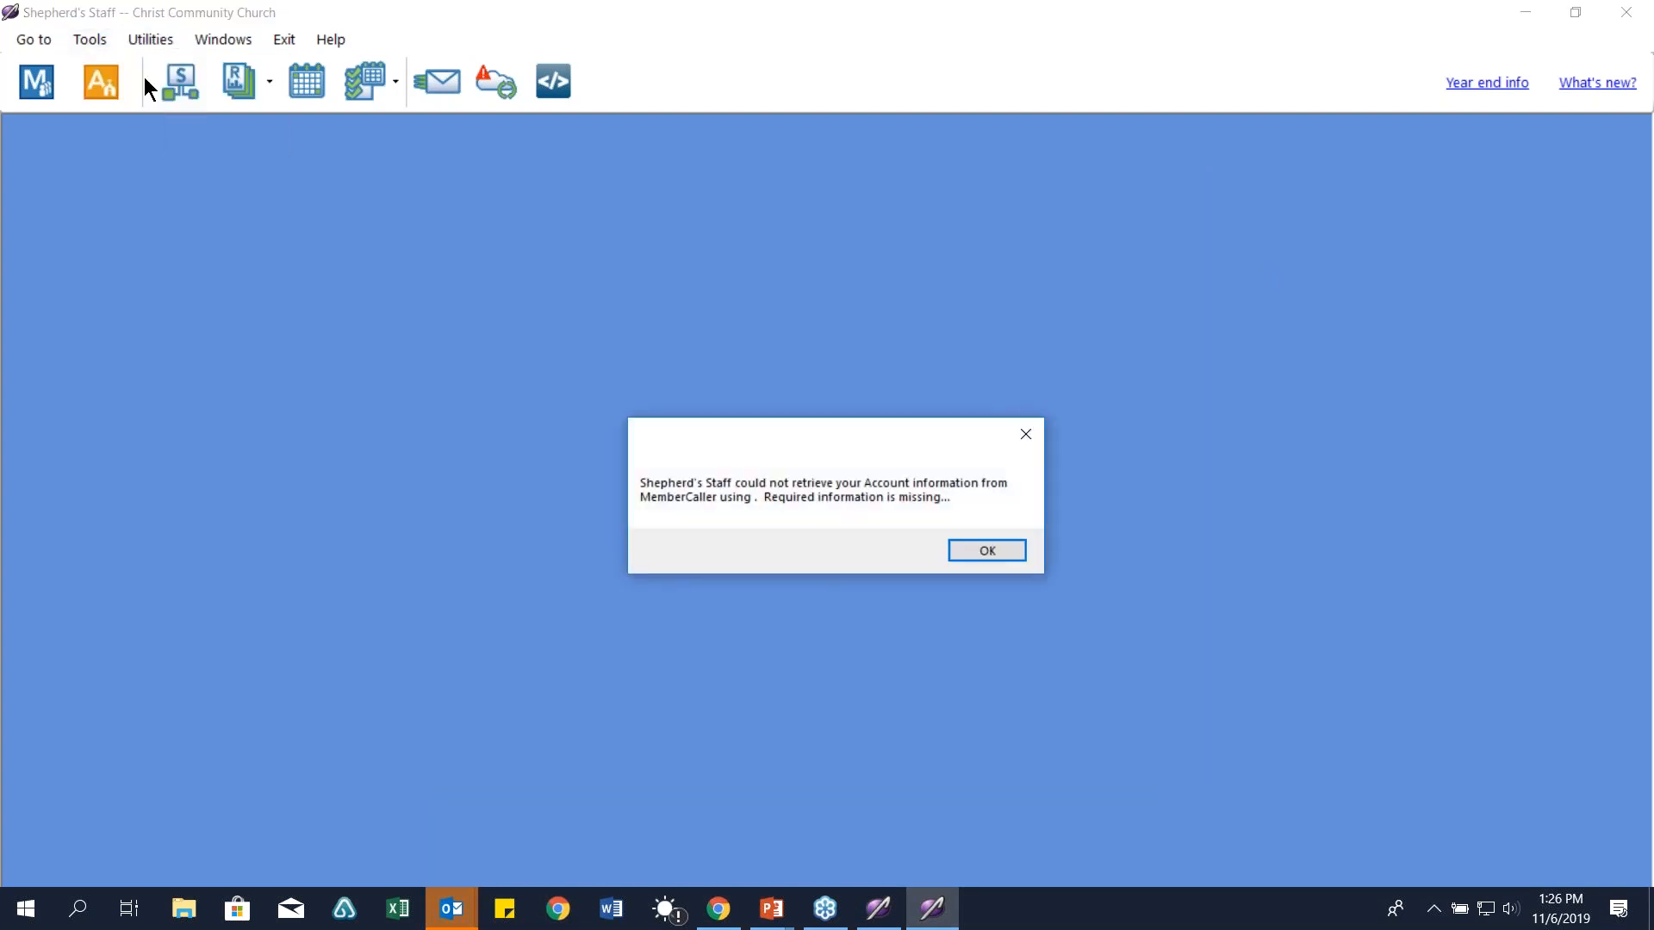
click(969, 551)
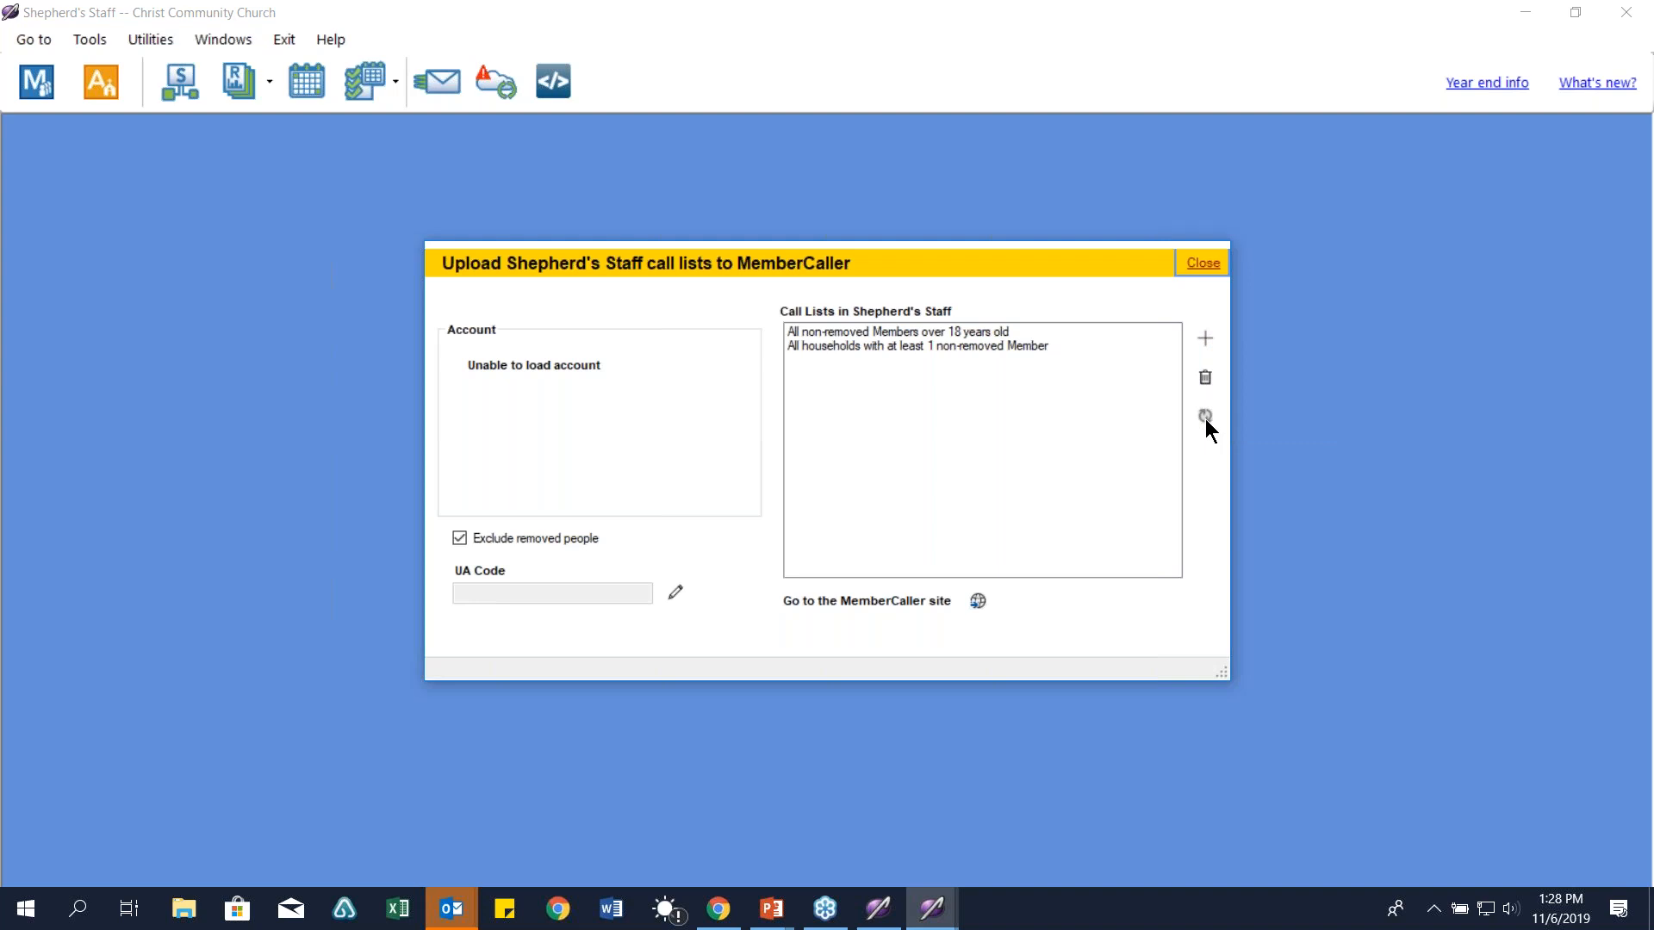
Step: Close the MemberCaller upload window, then open and close the Church360° Unite sync window
click(1201, 263)
click(153, 39)
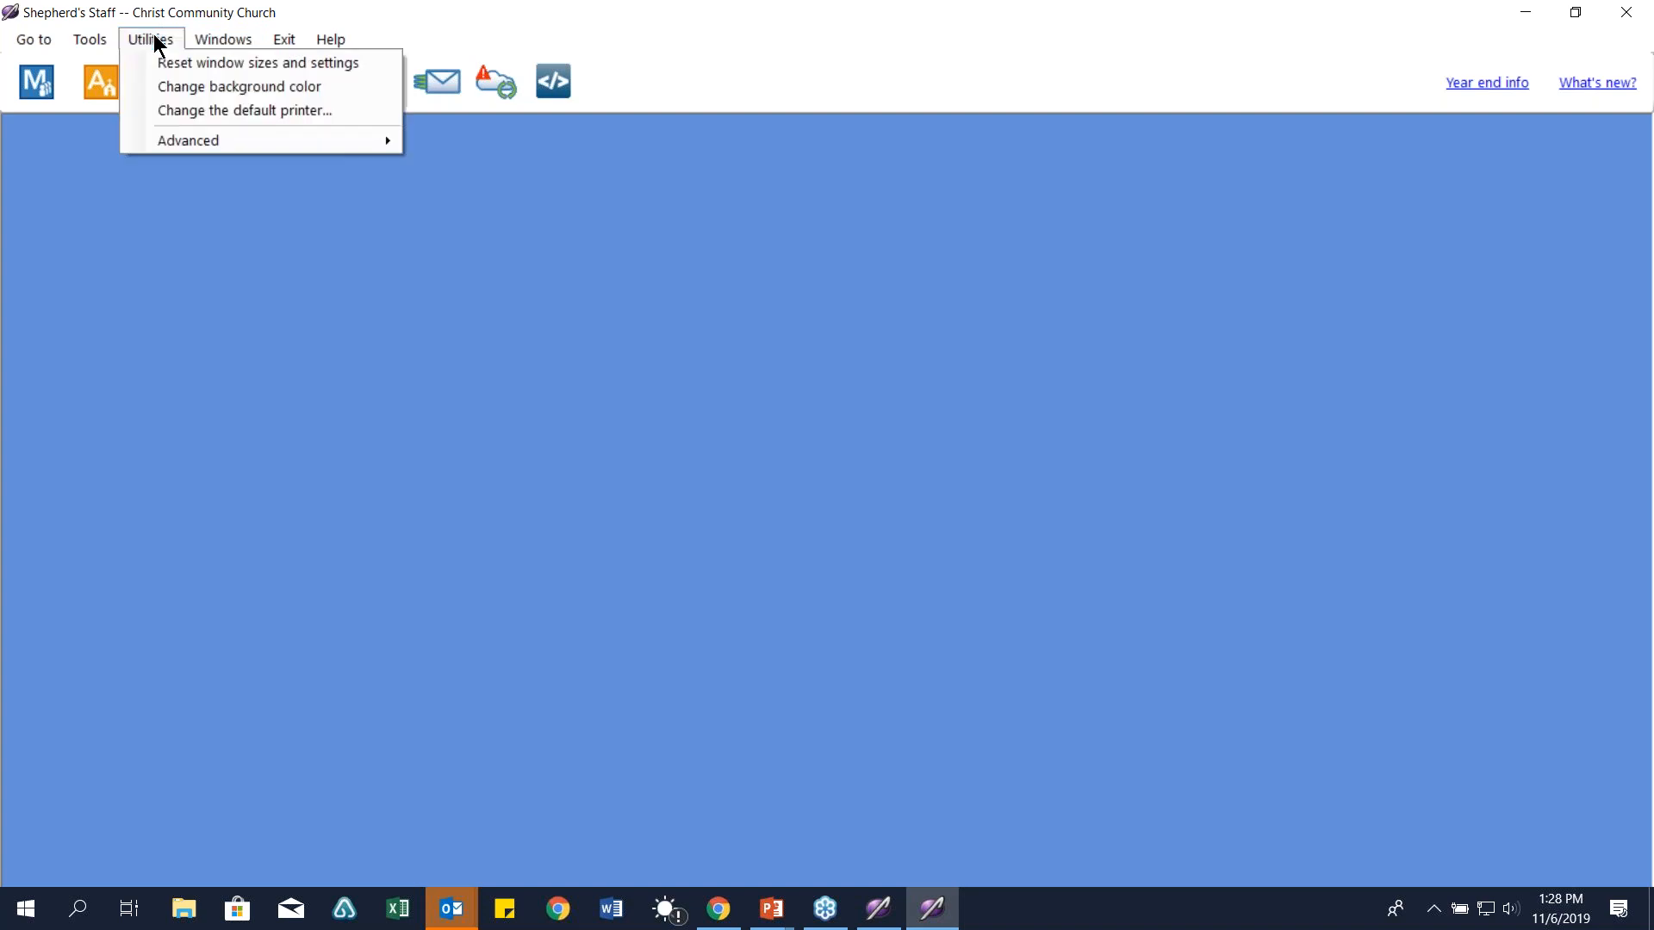
mouse_move(113, 41)
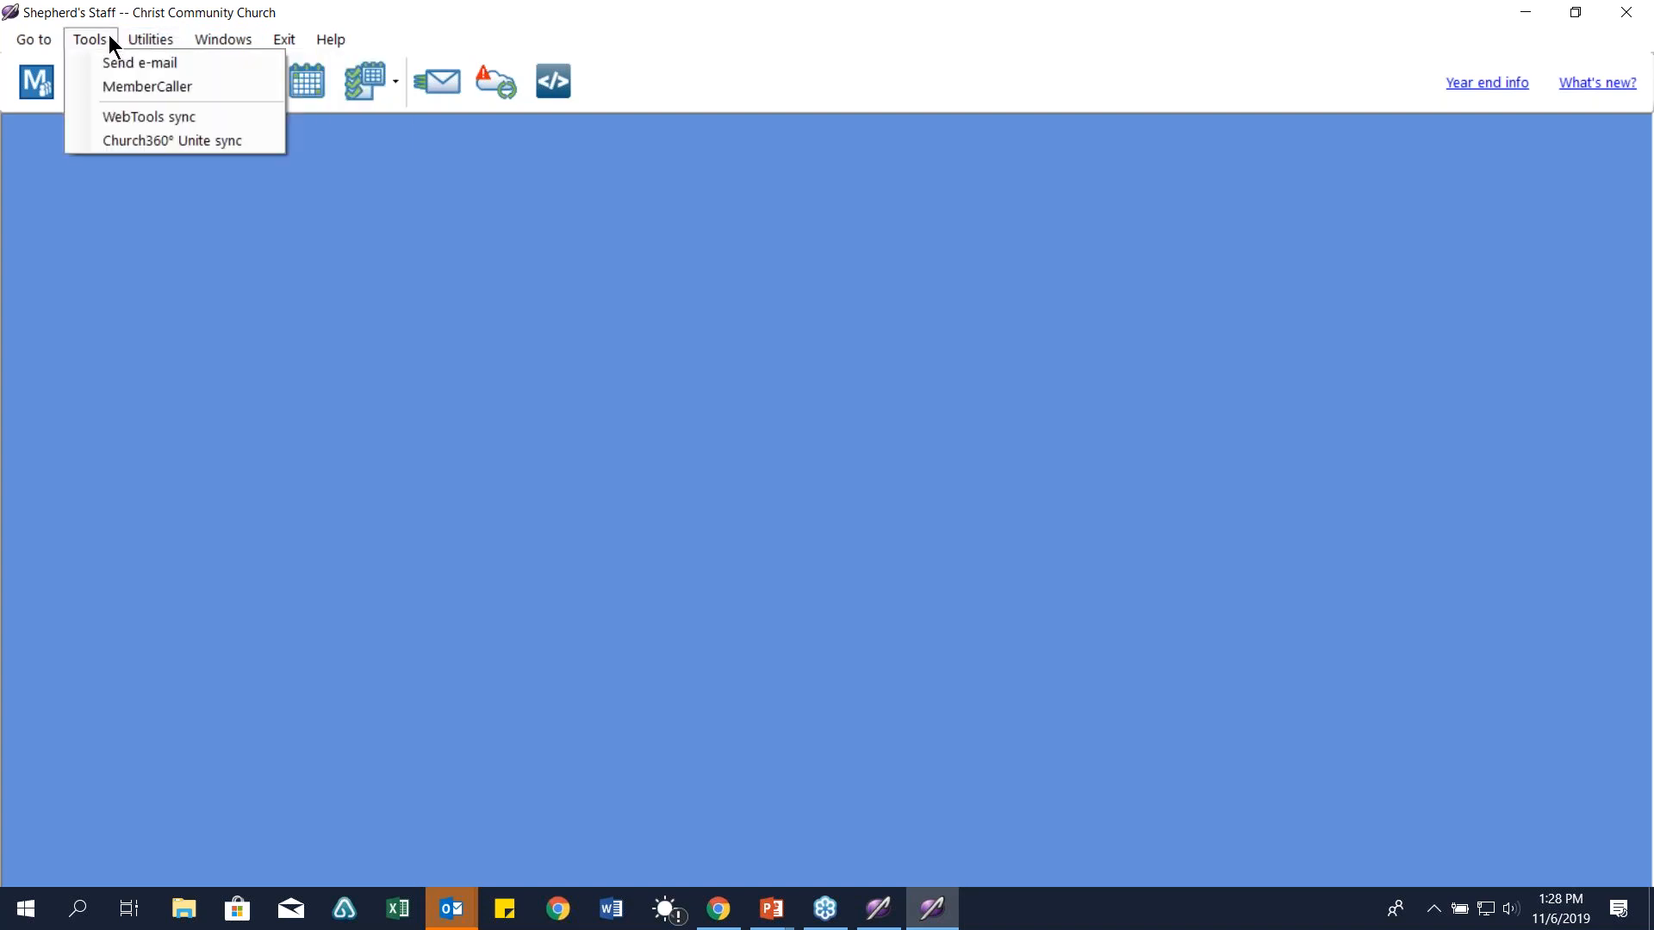
click(135, 145)
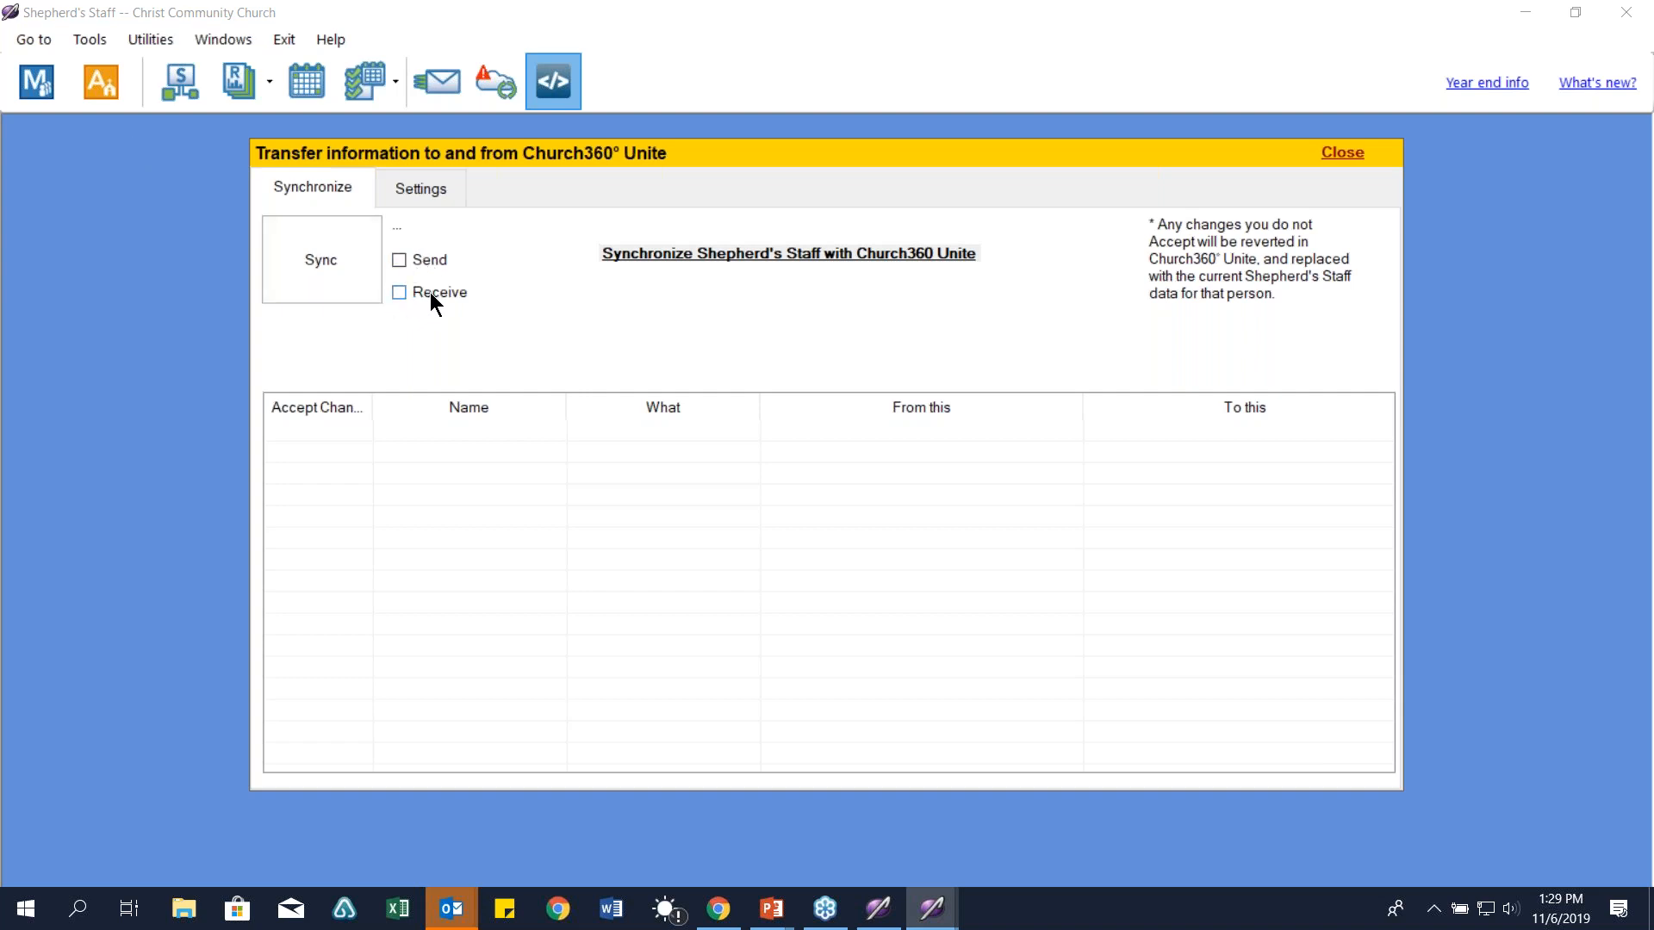
click(1340, 153)
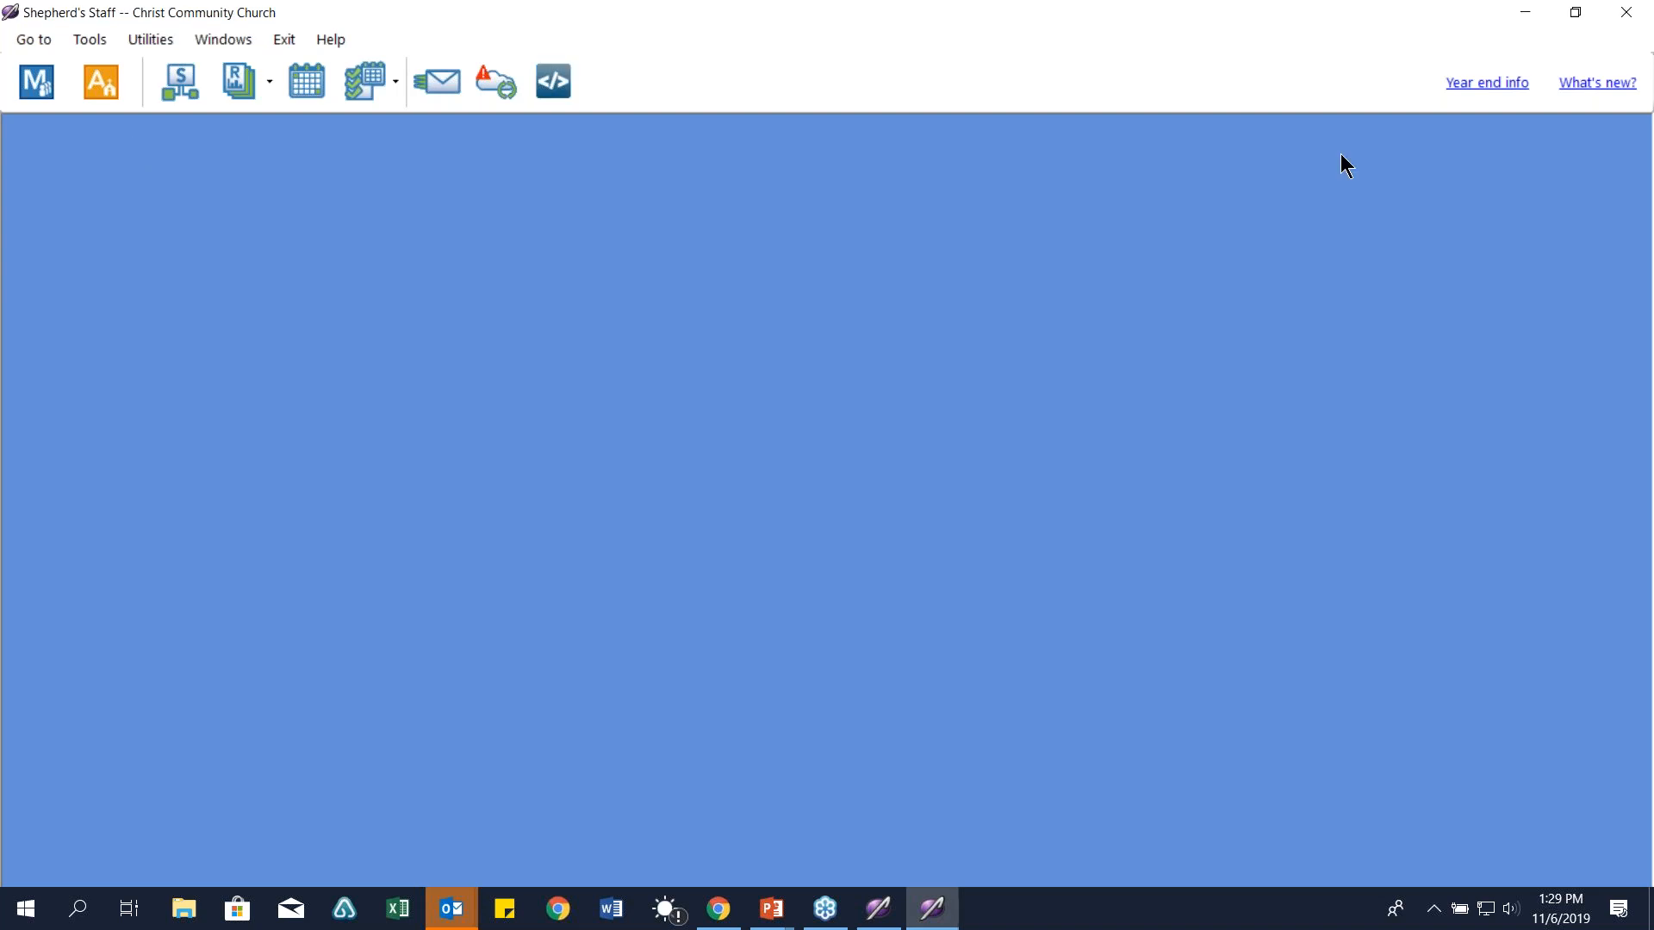
Step: Open the WebTools sign-in page in the browser from the WebTools sync manager
click(82, 45)
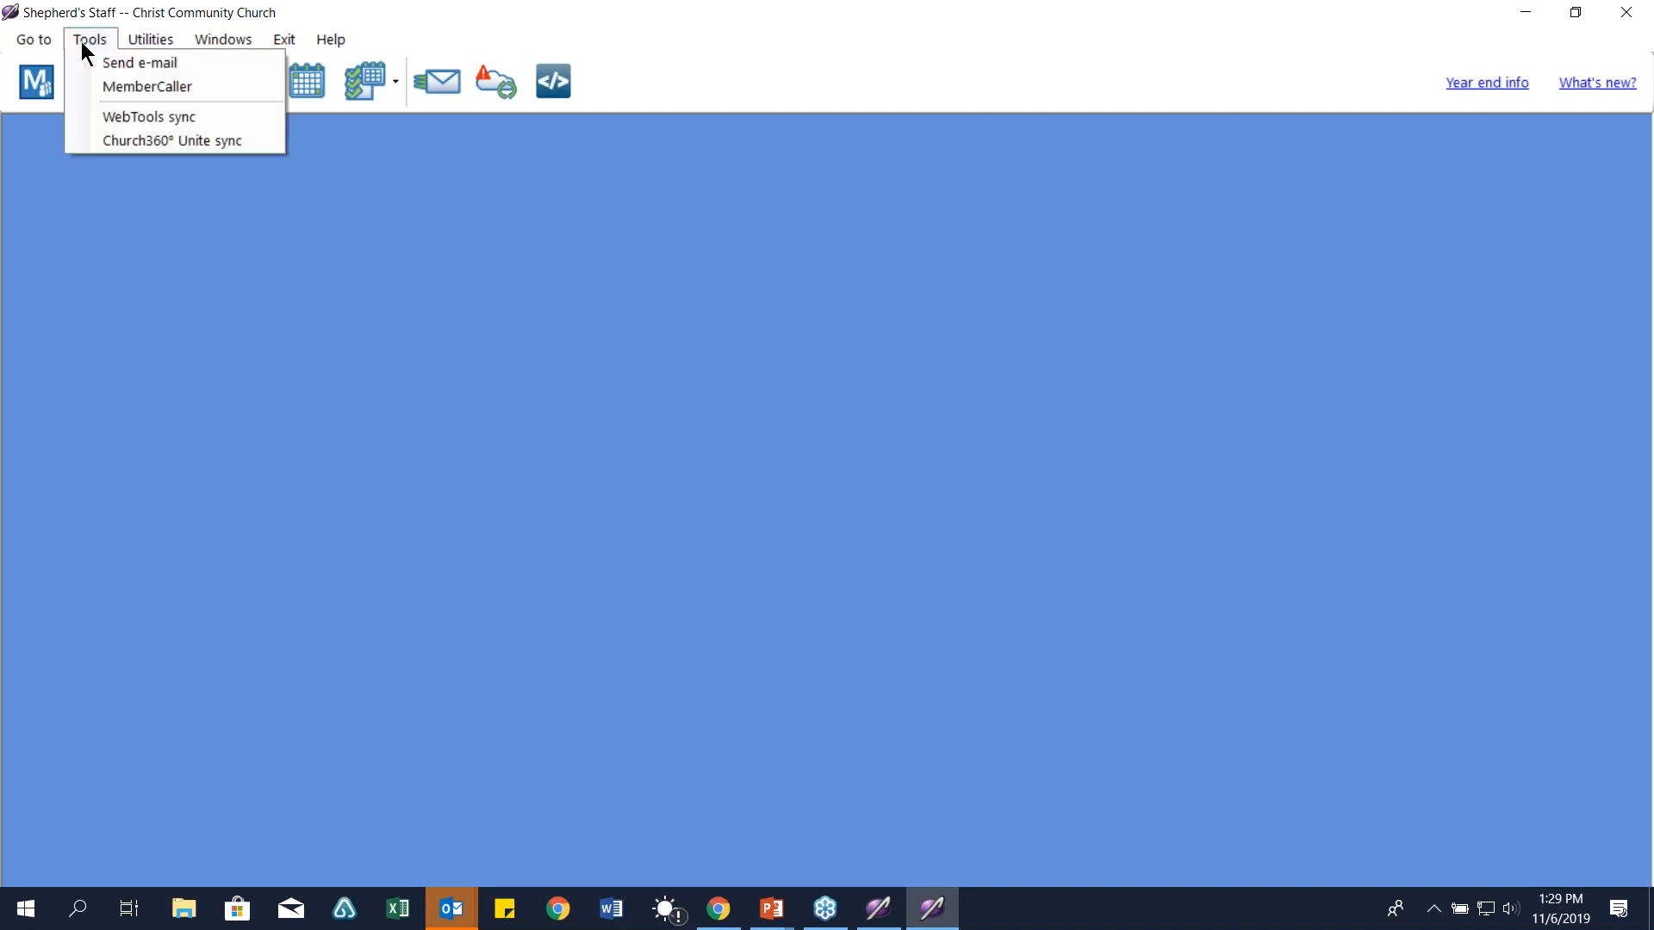
click(122, 121)
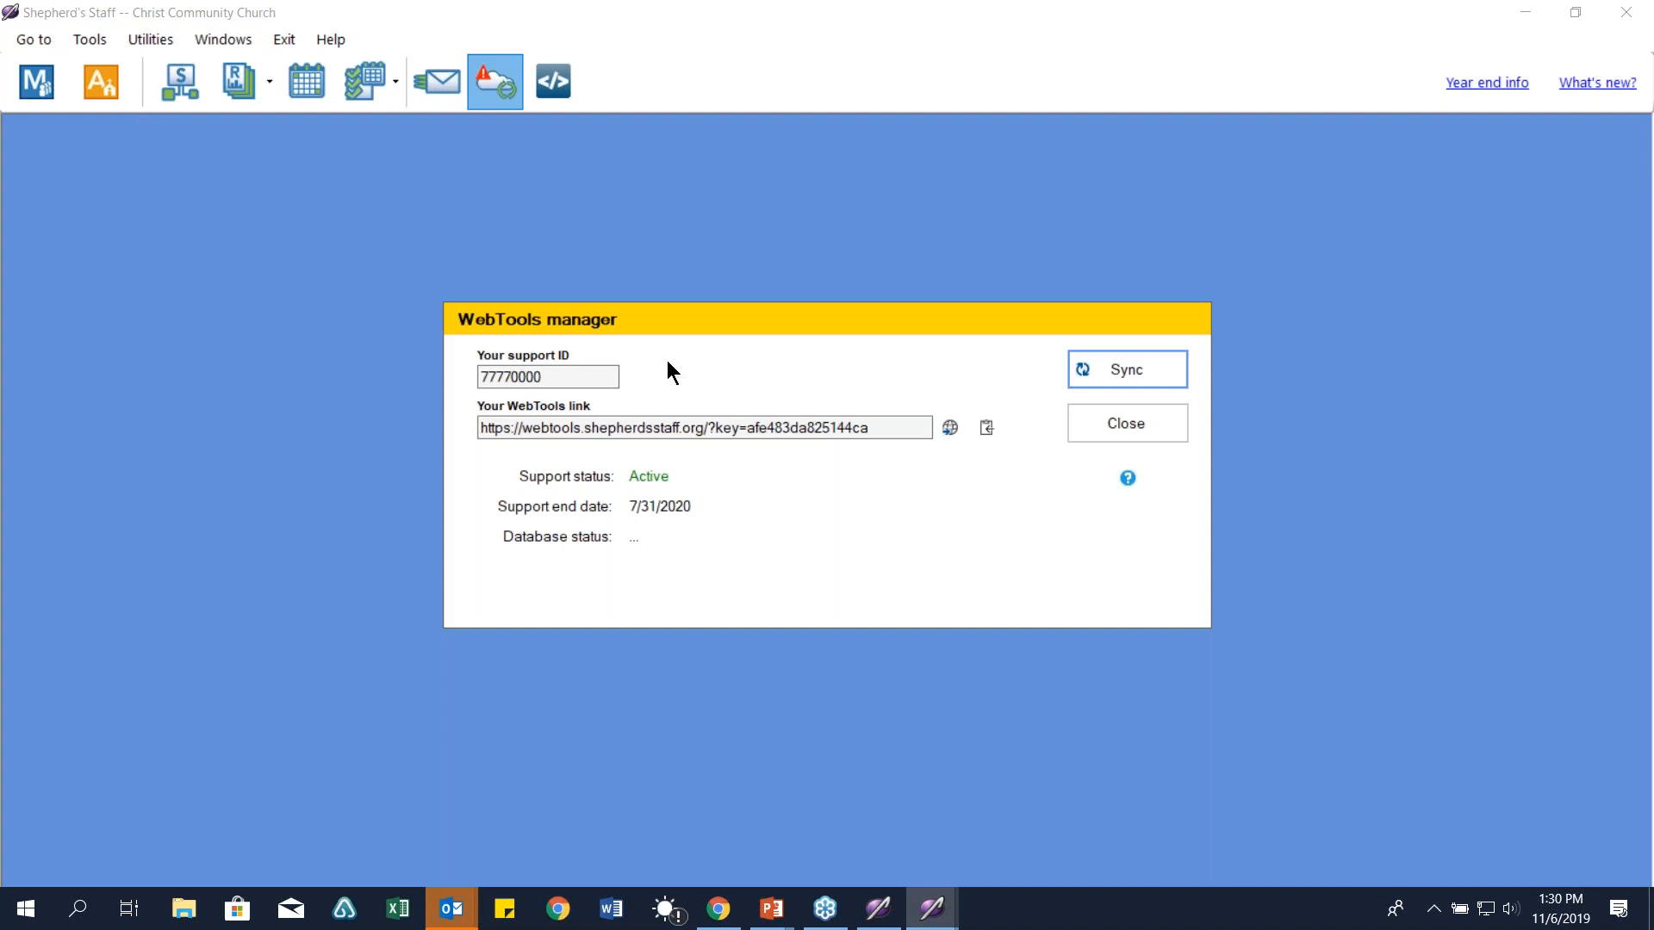
click(951, 437)
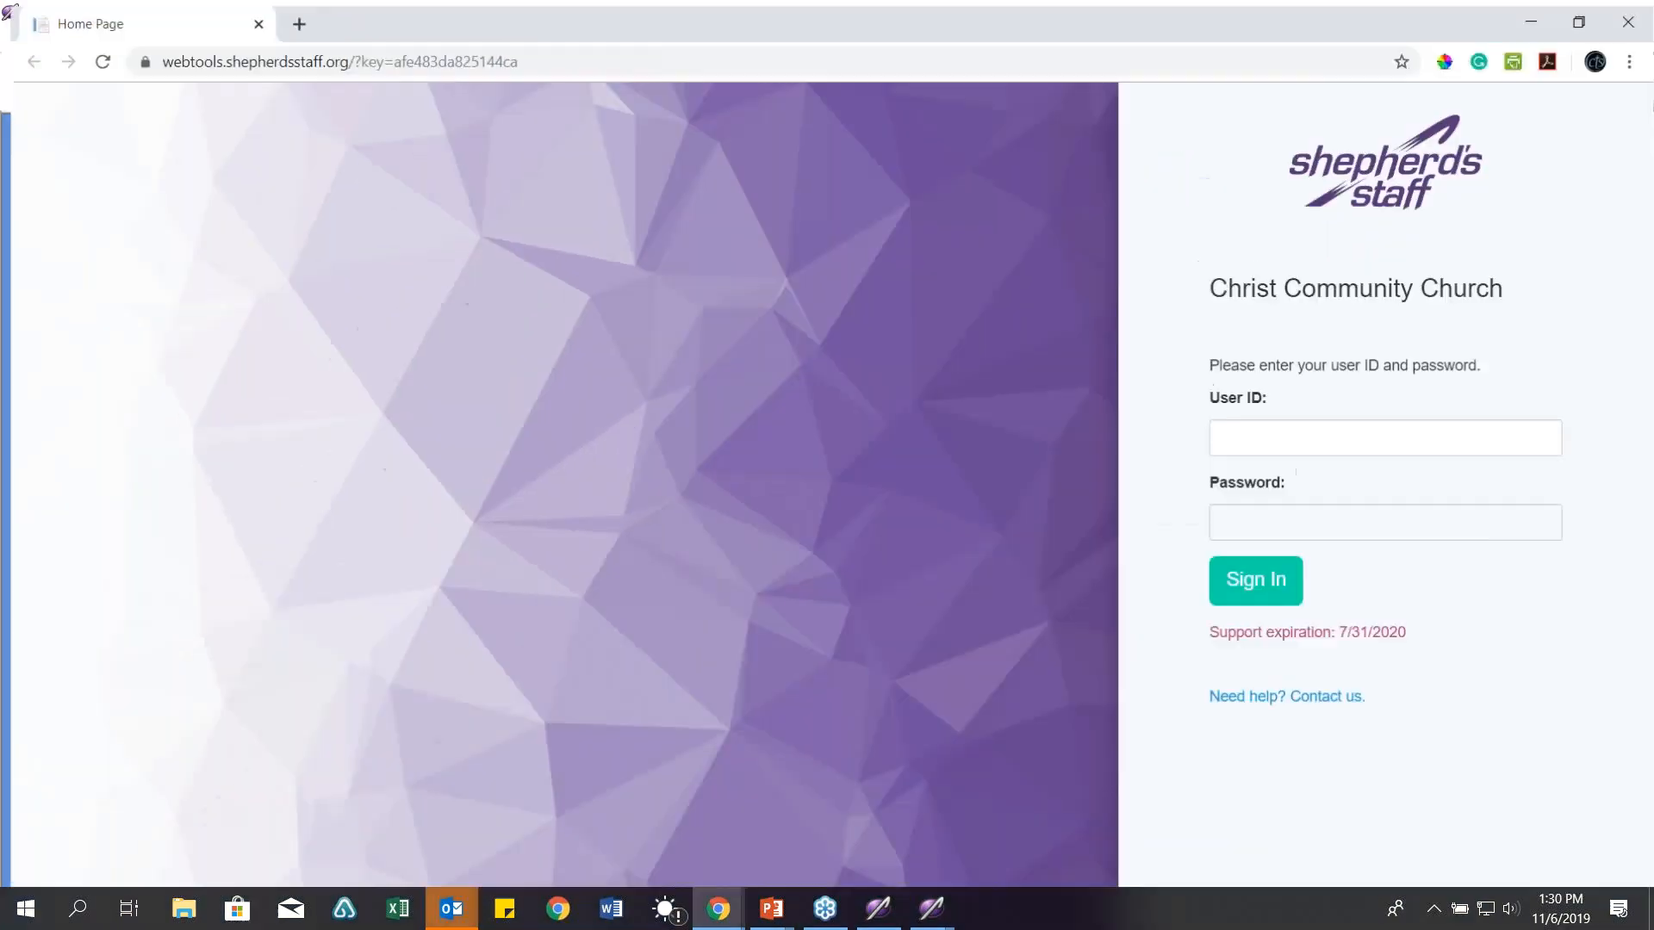
Step: Try signing in to WebTools with the user ID and password, then move the browser aside
click(1274, 435)
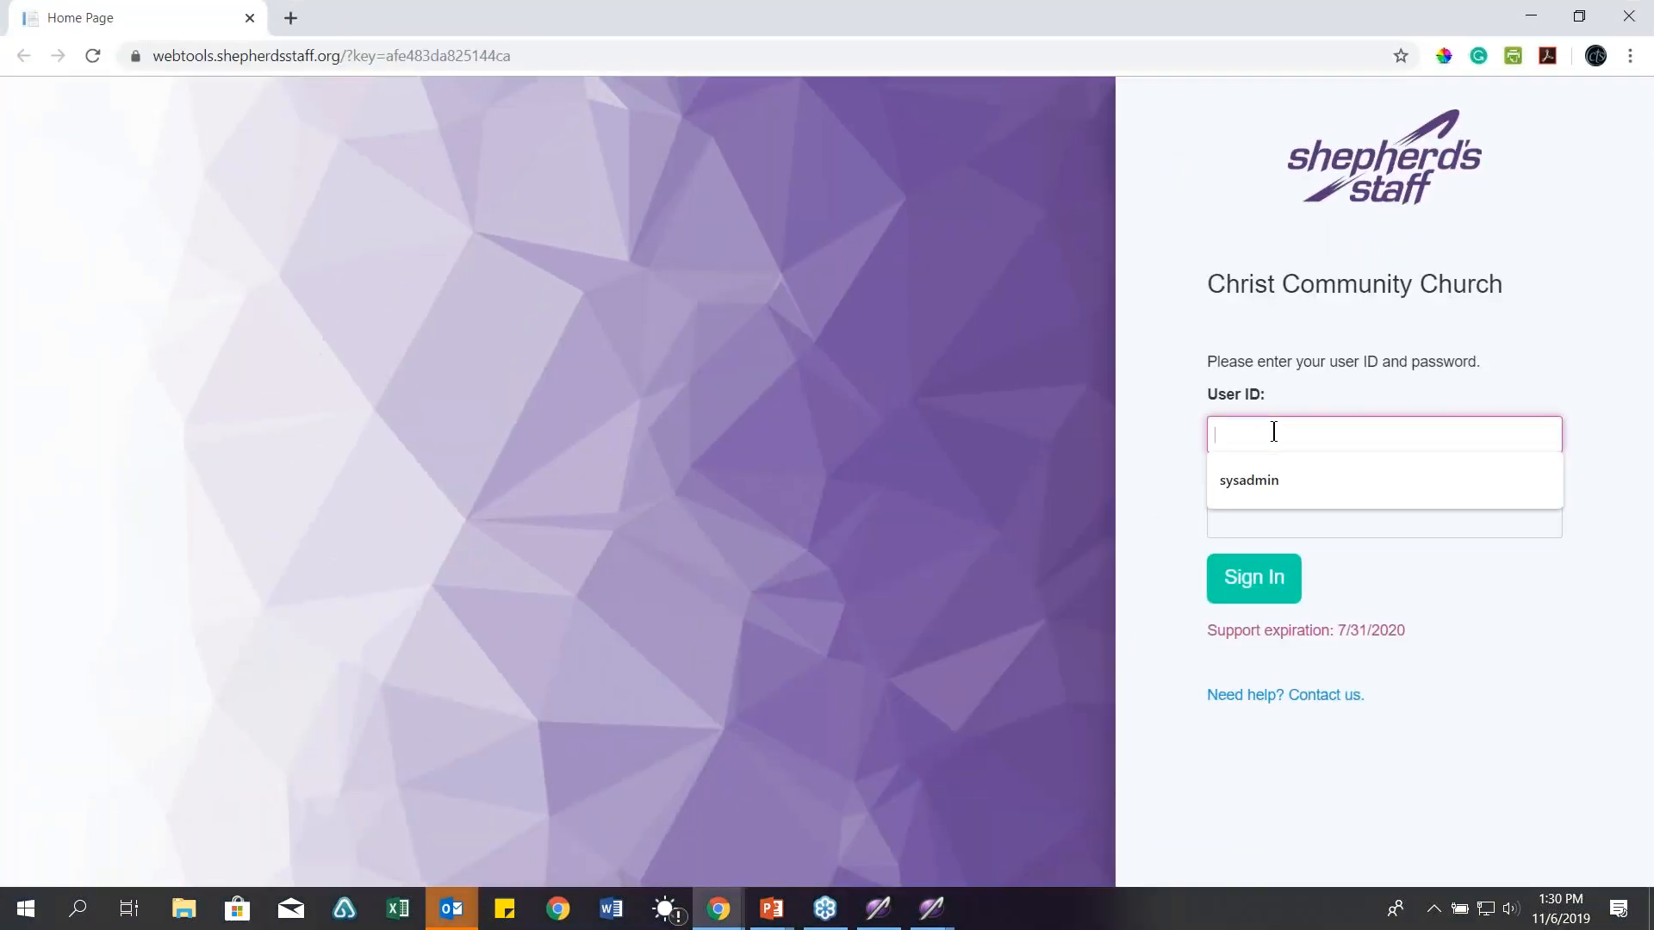
text(sysadmin)
key(Tab)
text(******)
key(Return)
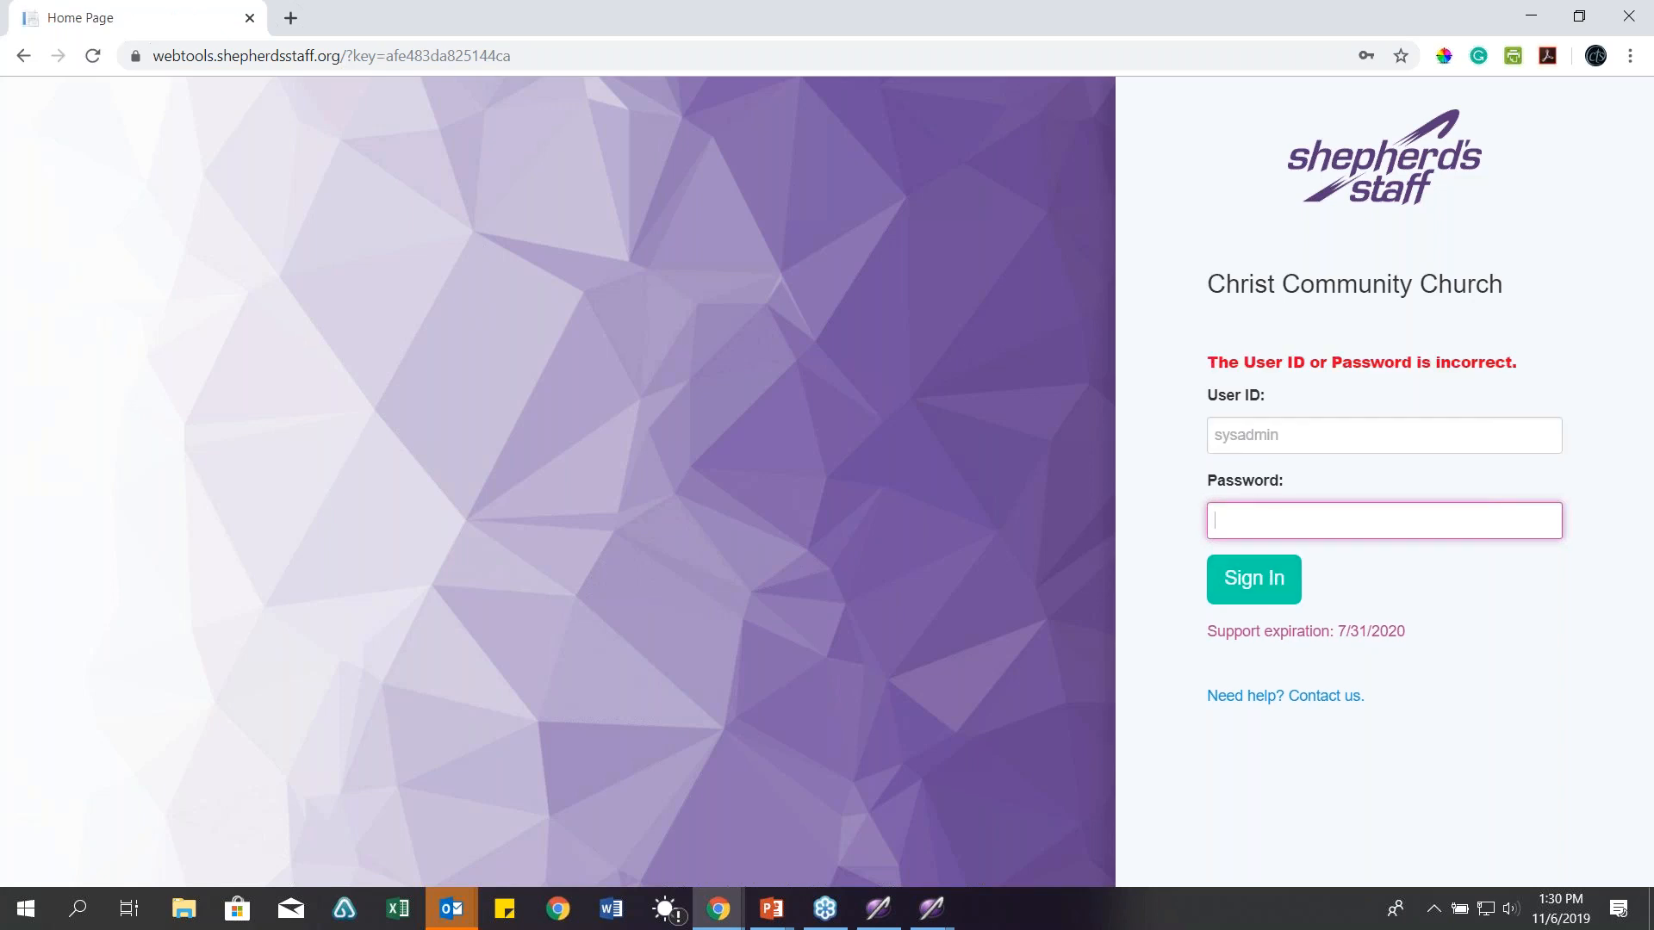
text(********)
click(1267, 579)
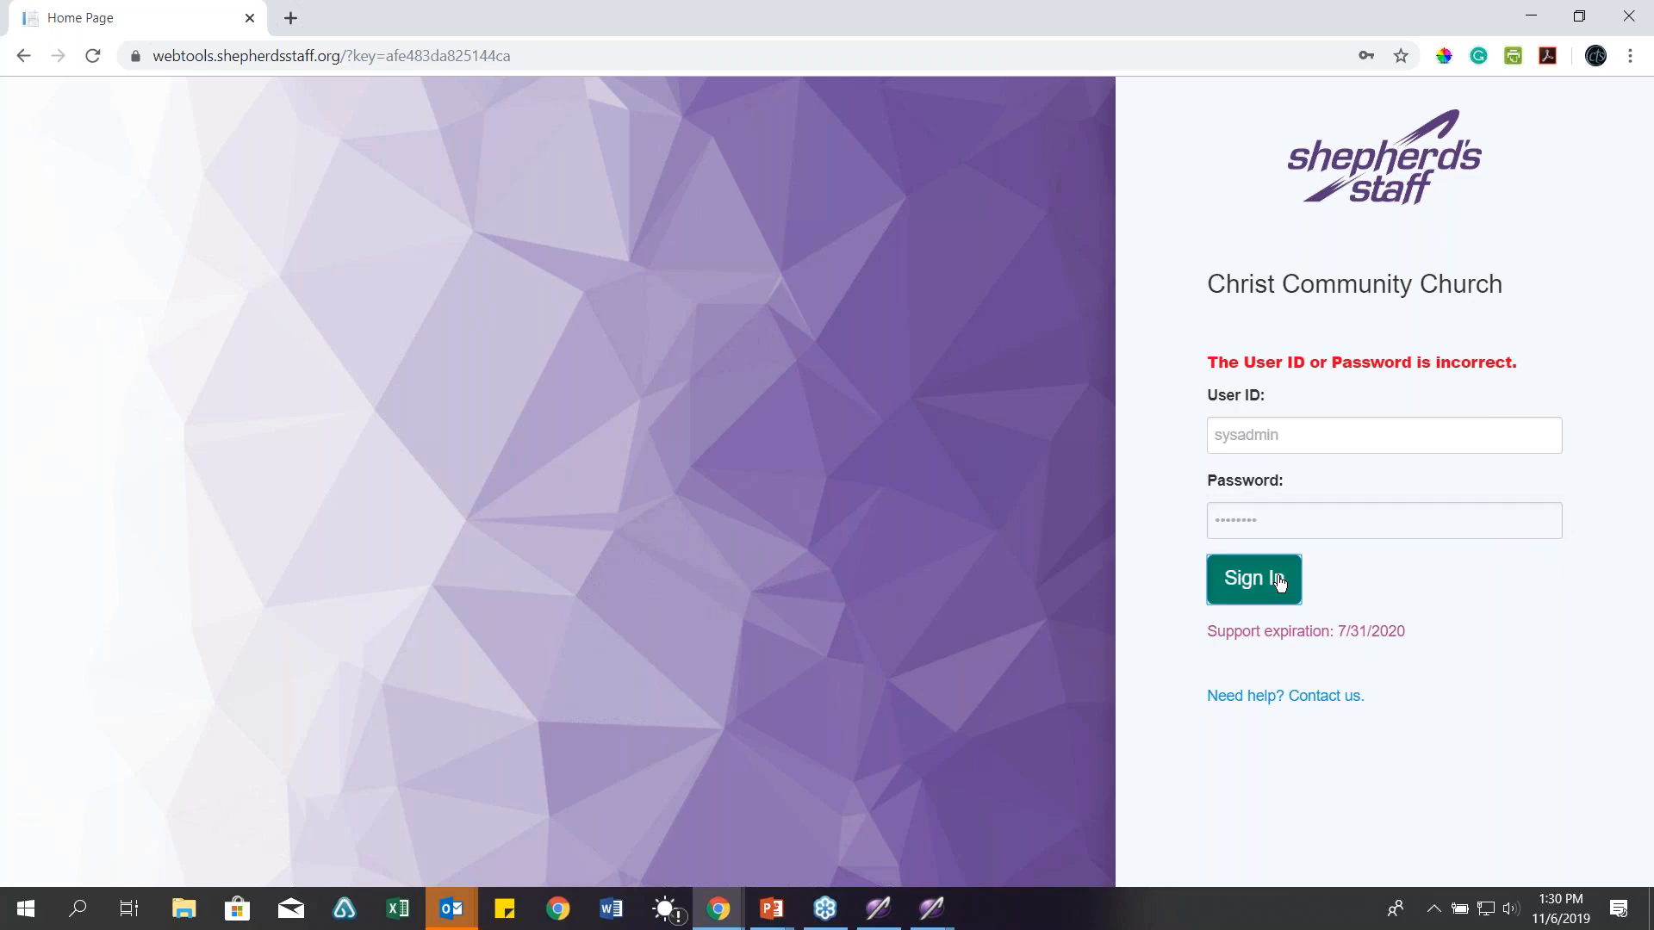
drag(1321, 21, 1653, 207)
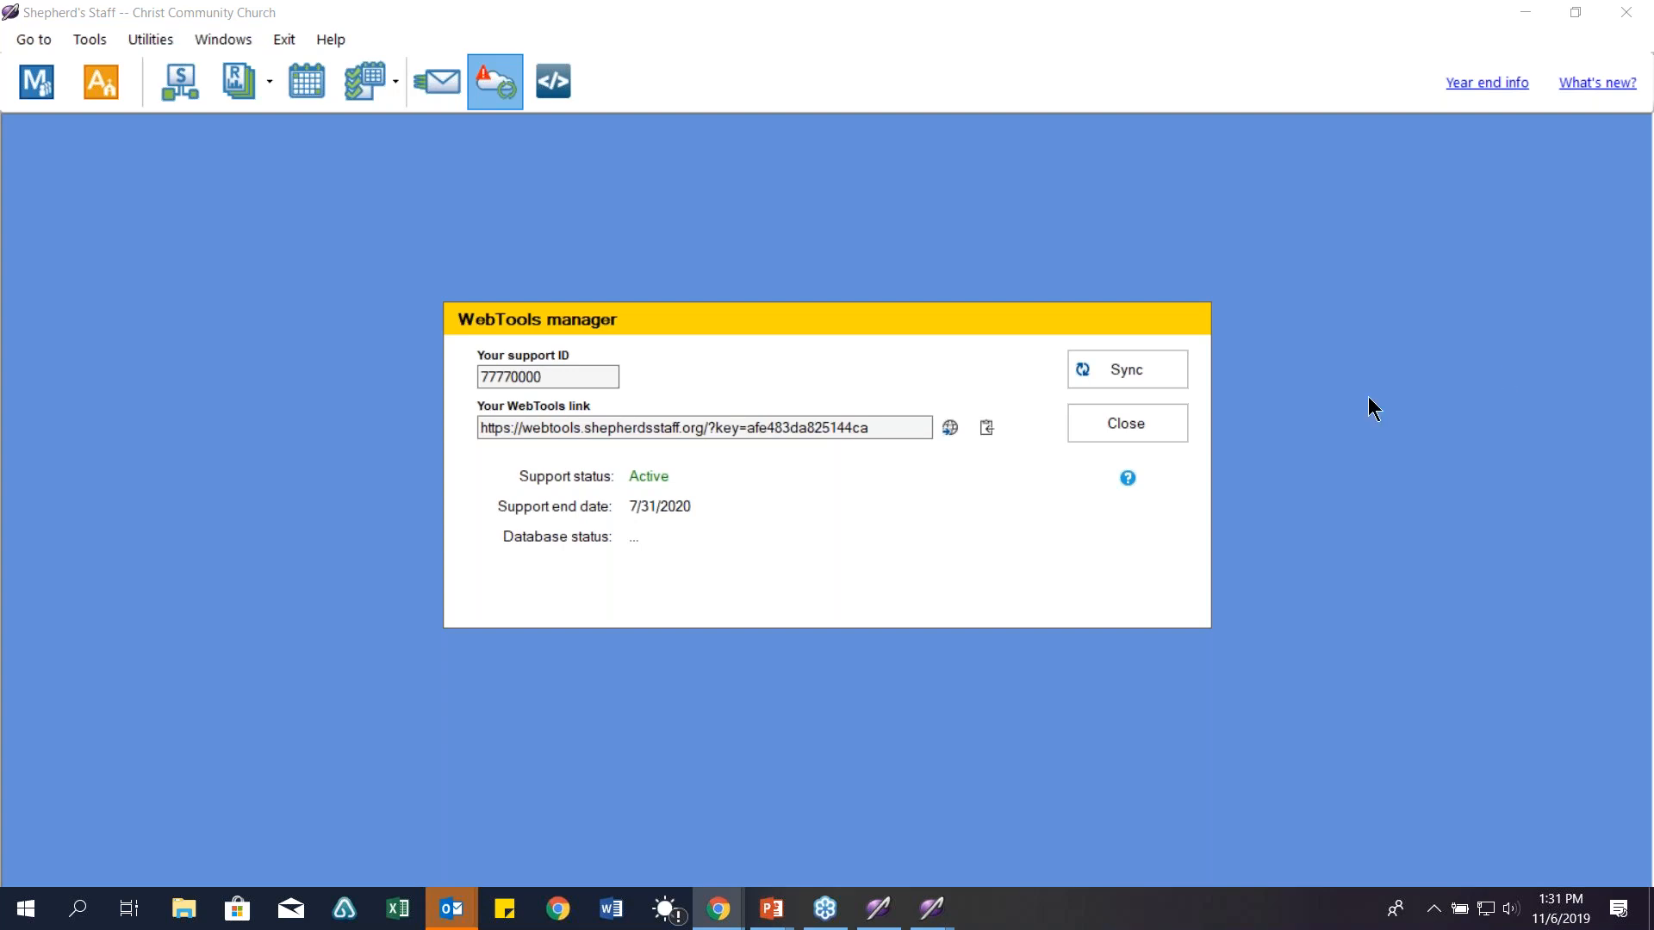
Step: Sync the church information to WebTools and dismiss the Success! message
click(1111, 371)
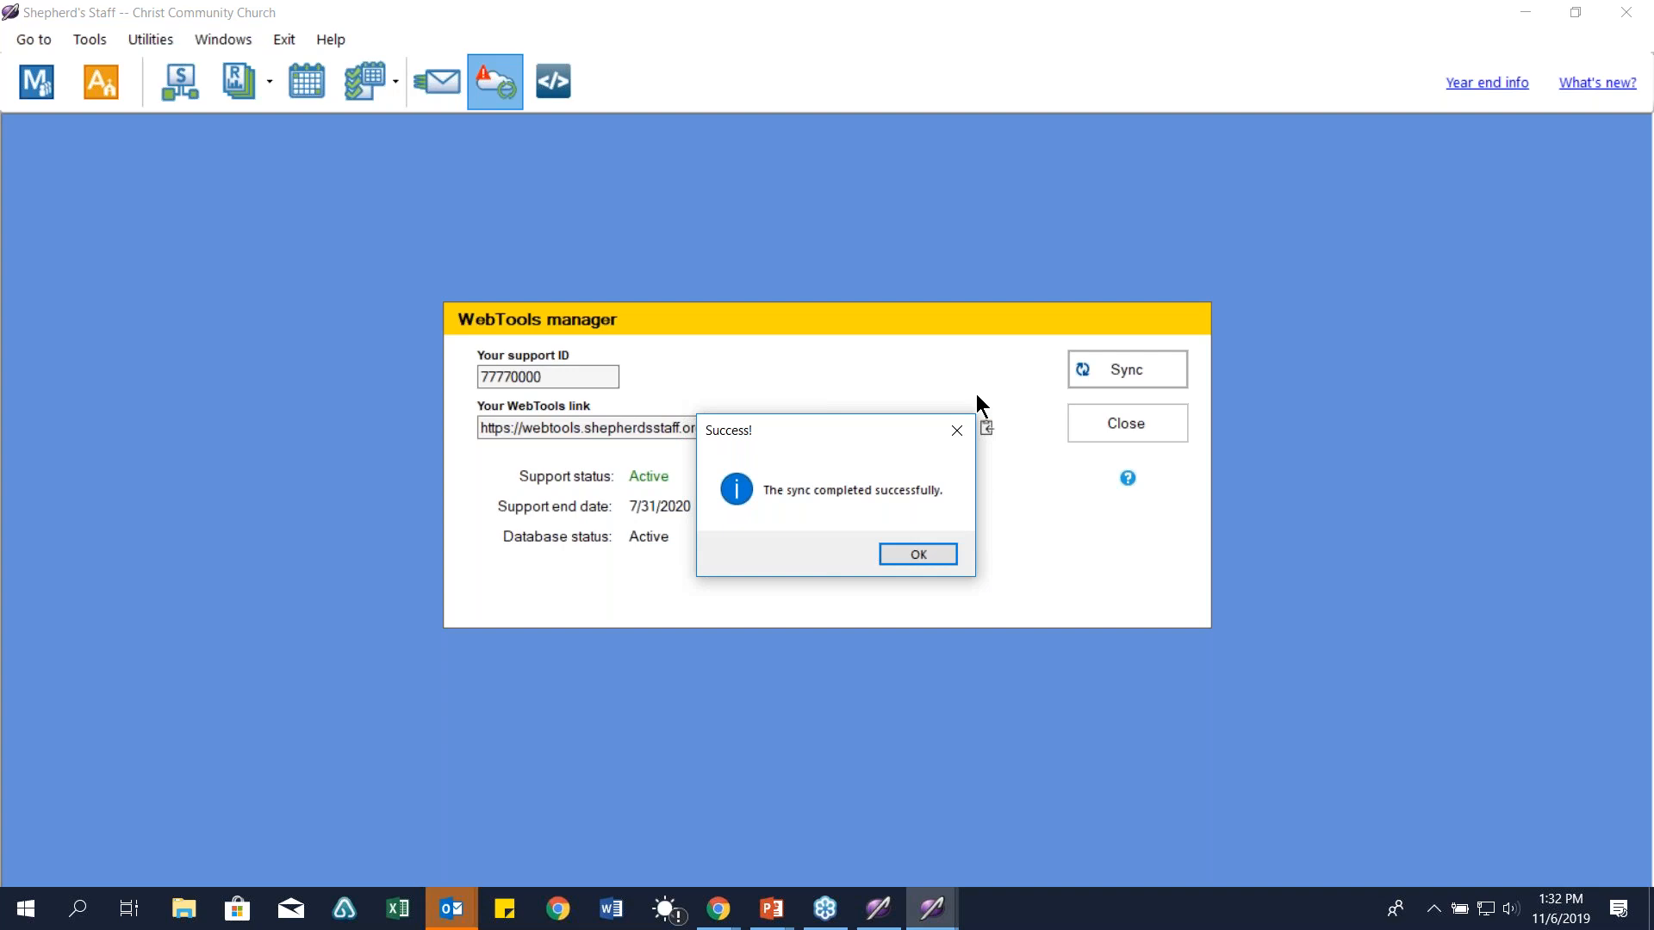
click(936, 562)
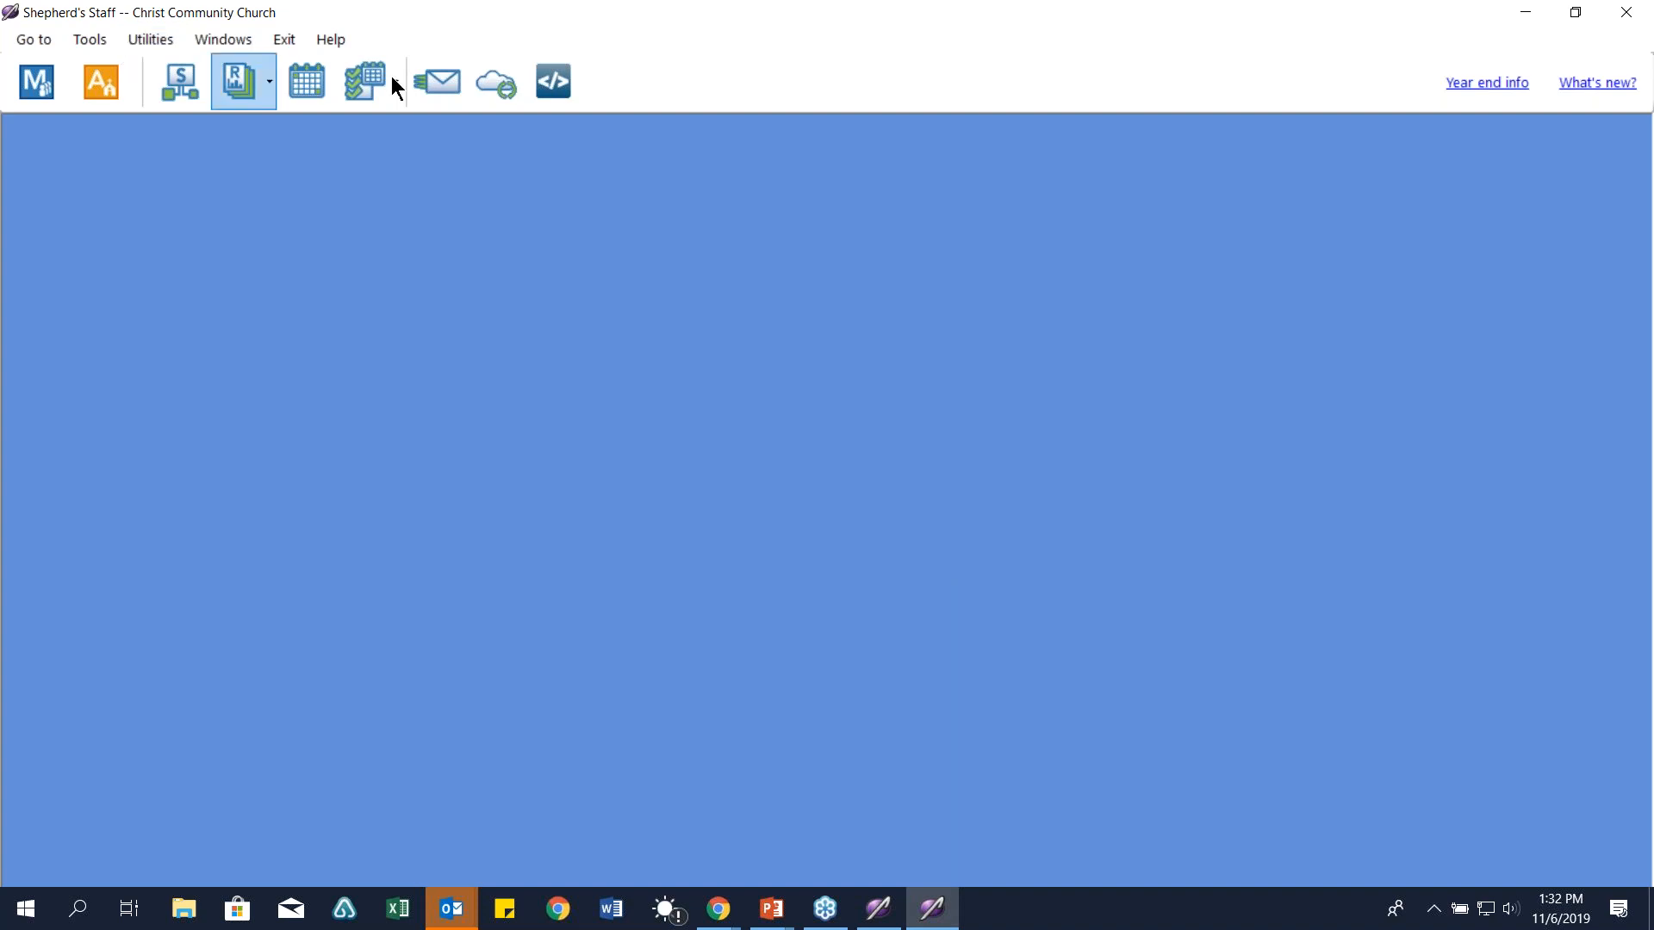
right_click(451, 908)
Step: Close all Outlook windows from the taskbar
click(433, 856)
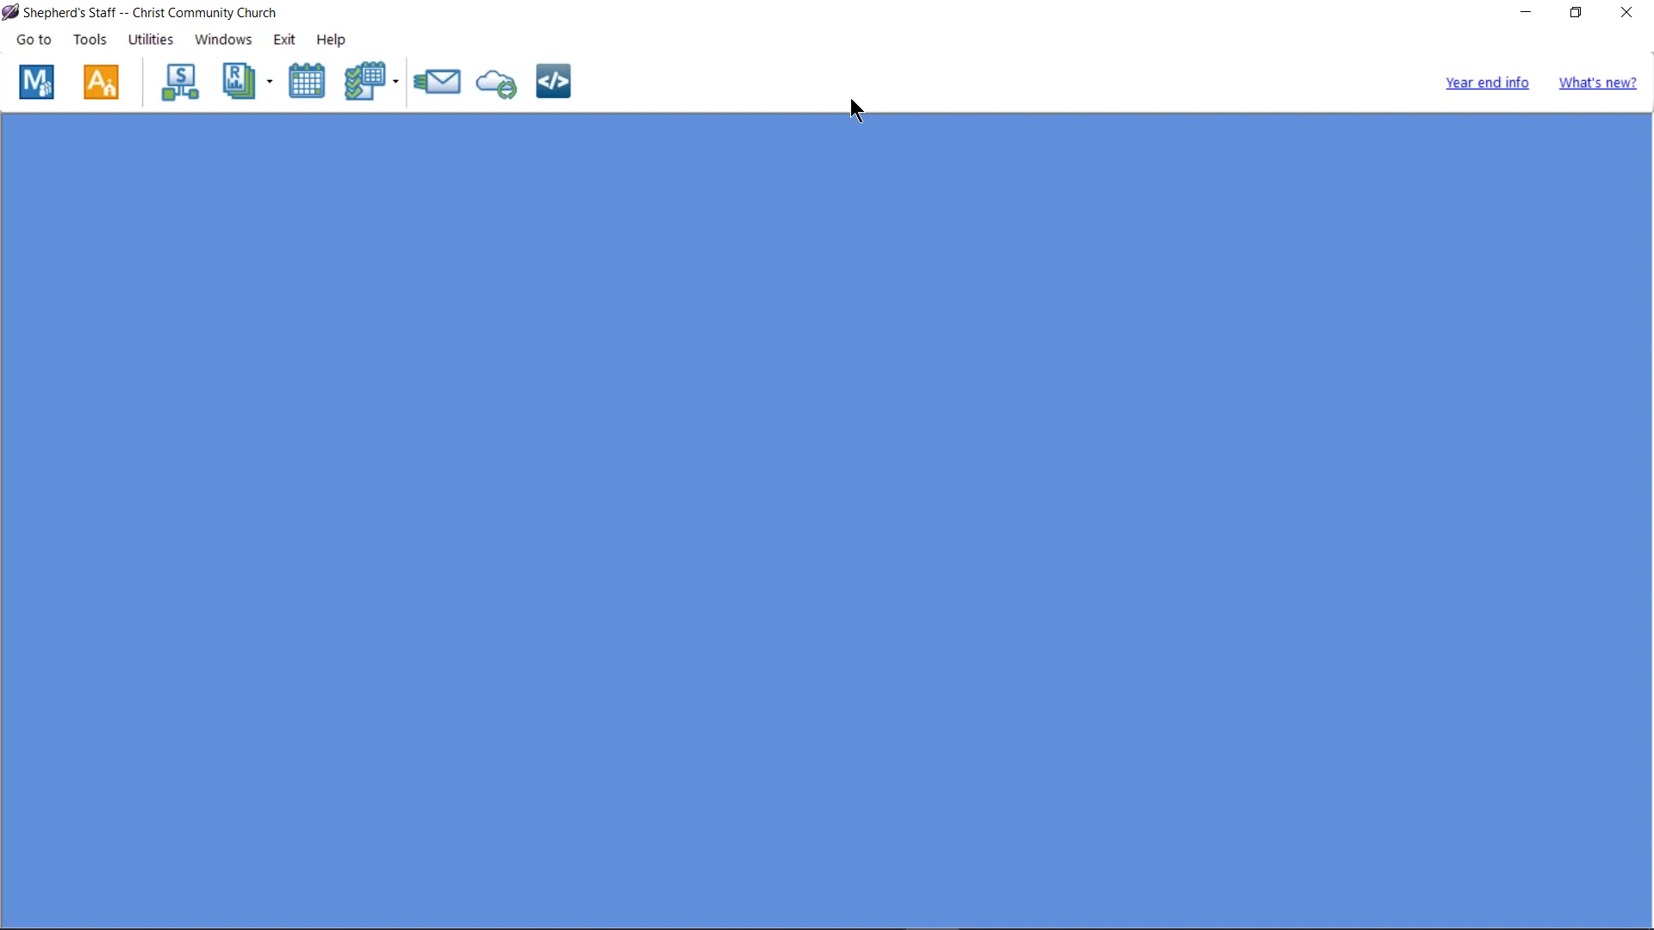
click(148, 41)
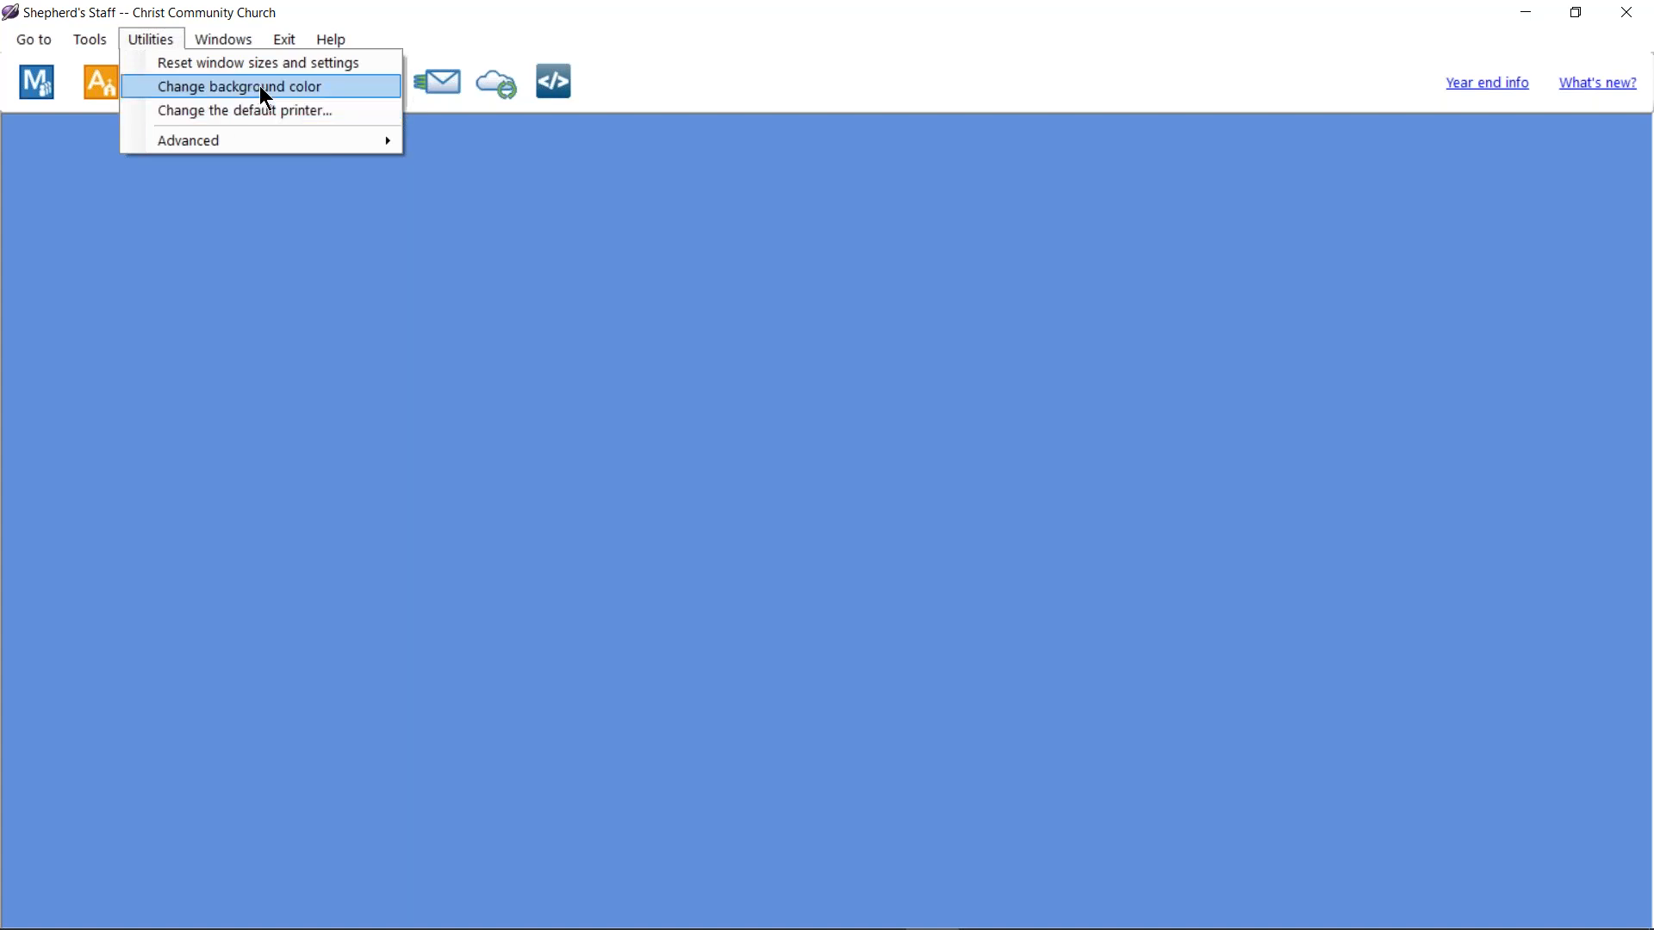
Step: Reset all window sizes and settings to defaults, returning the background to grey
click(209, 64)
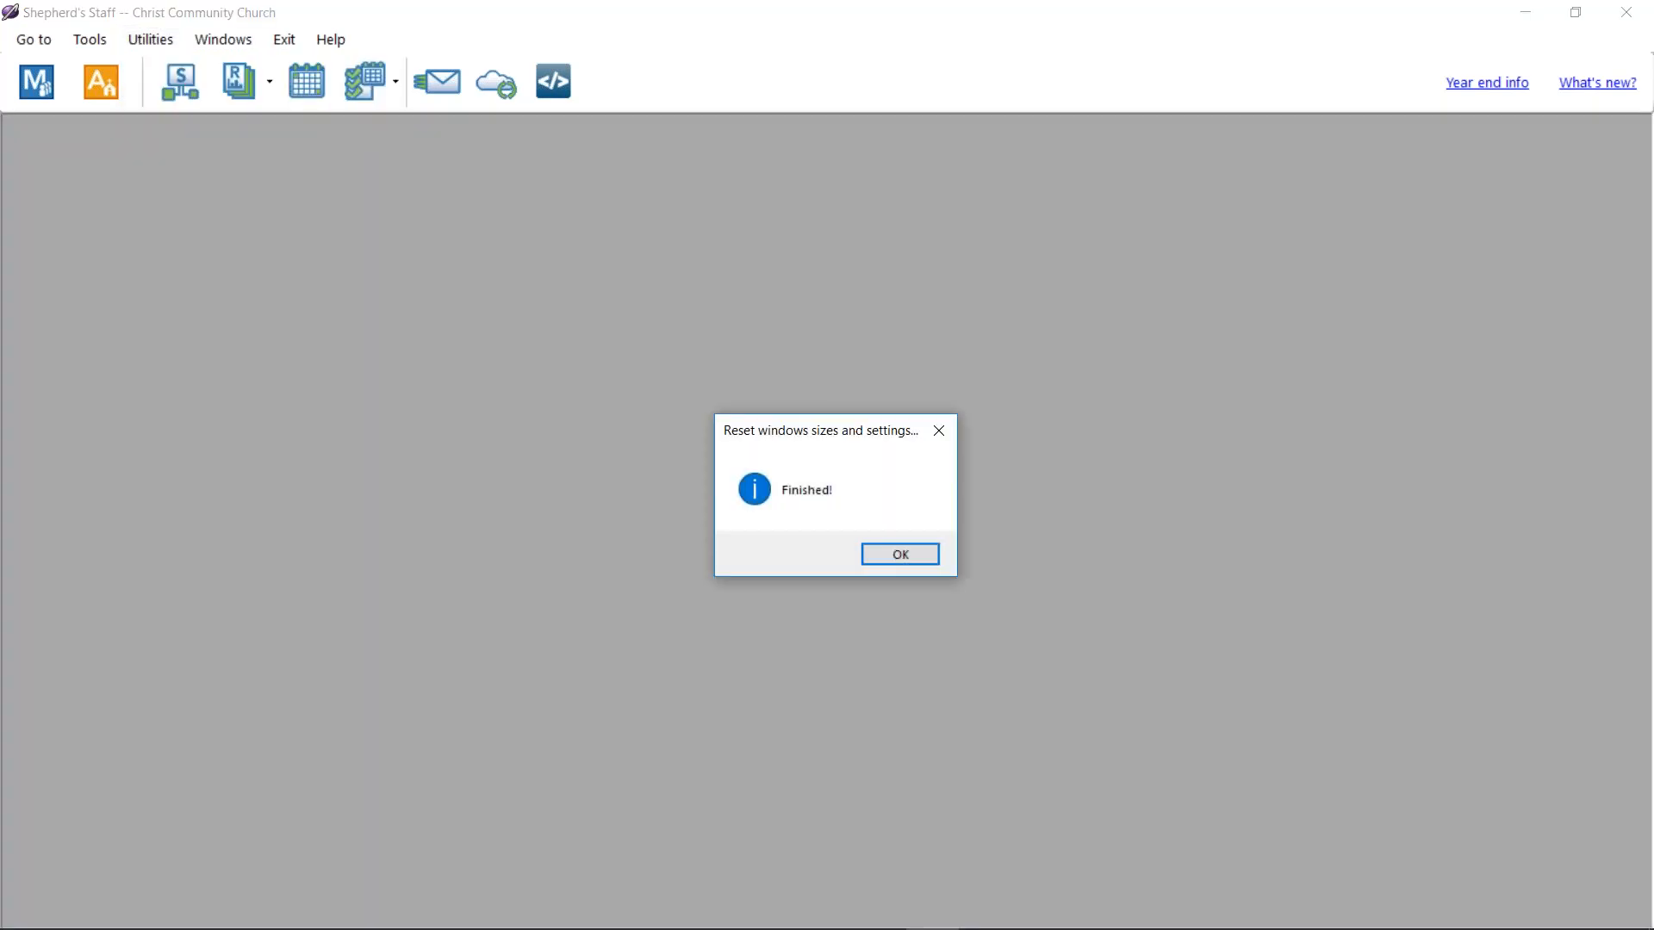
click(872, 559)
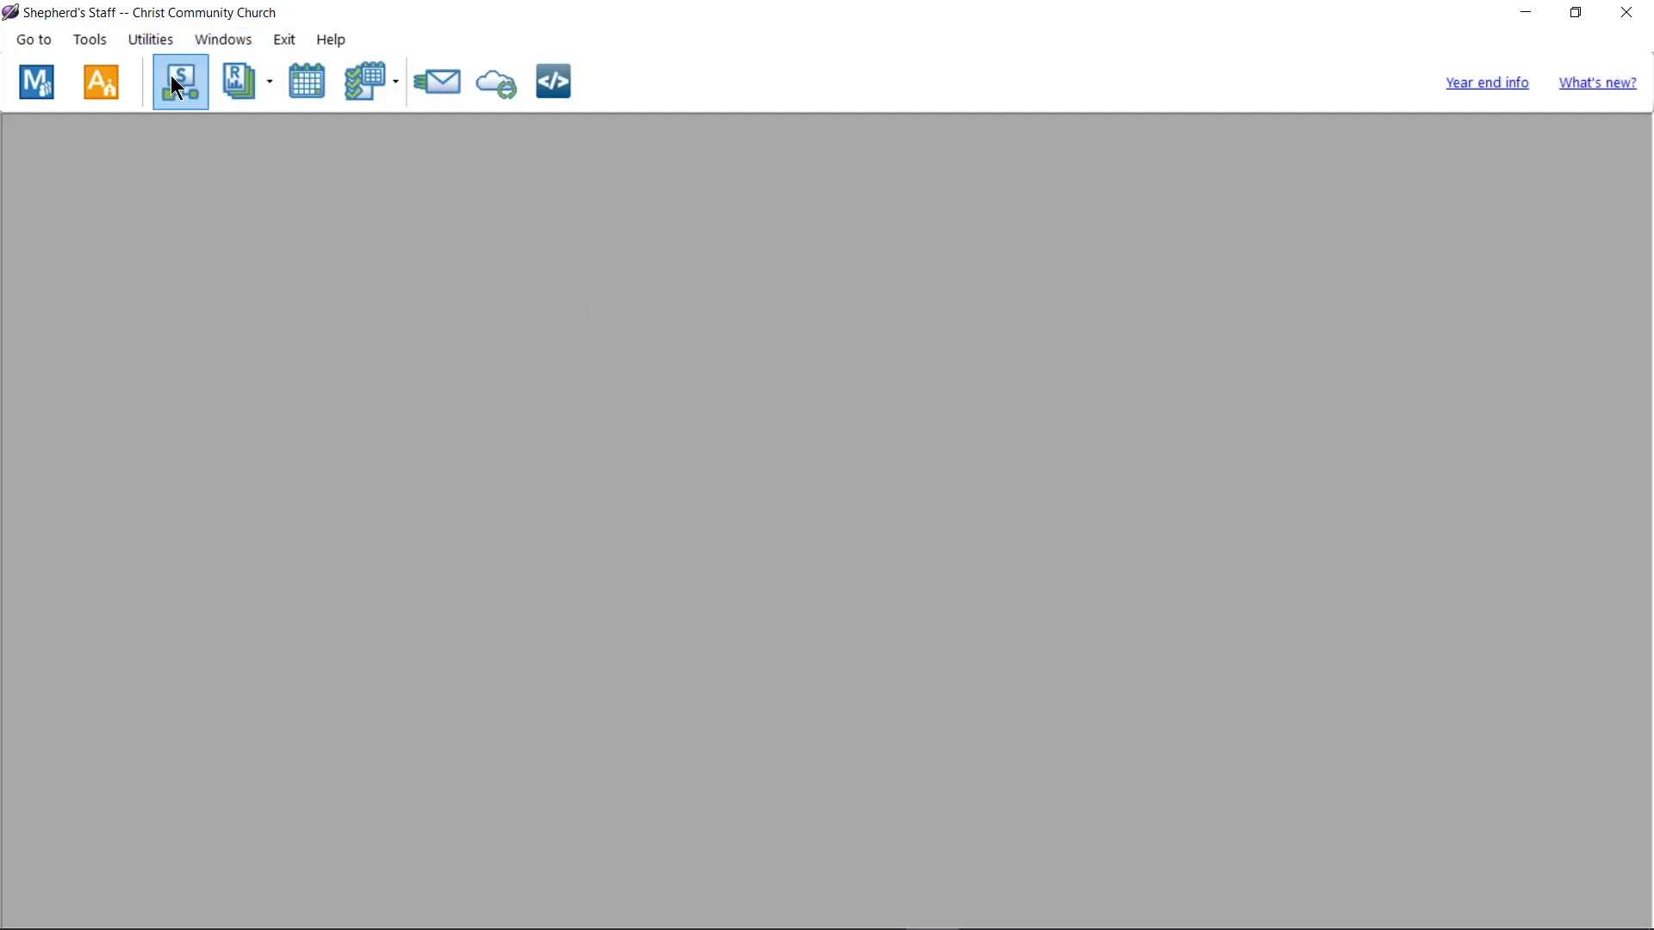
click(39, 85)
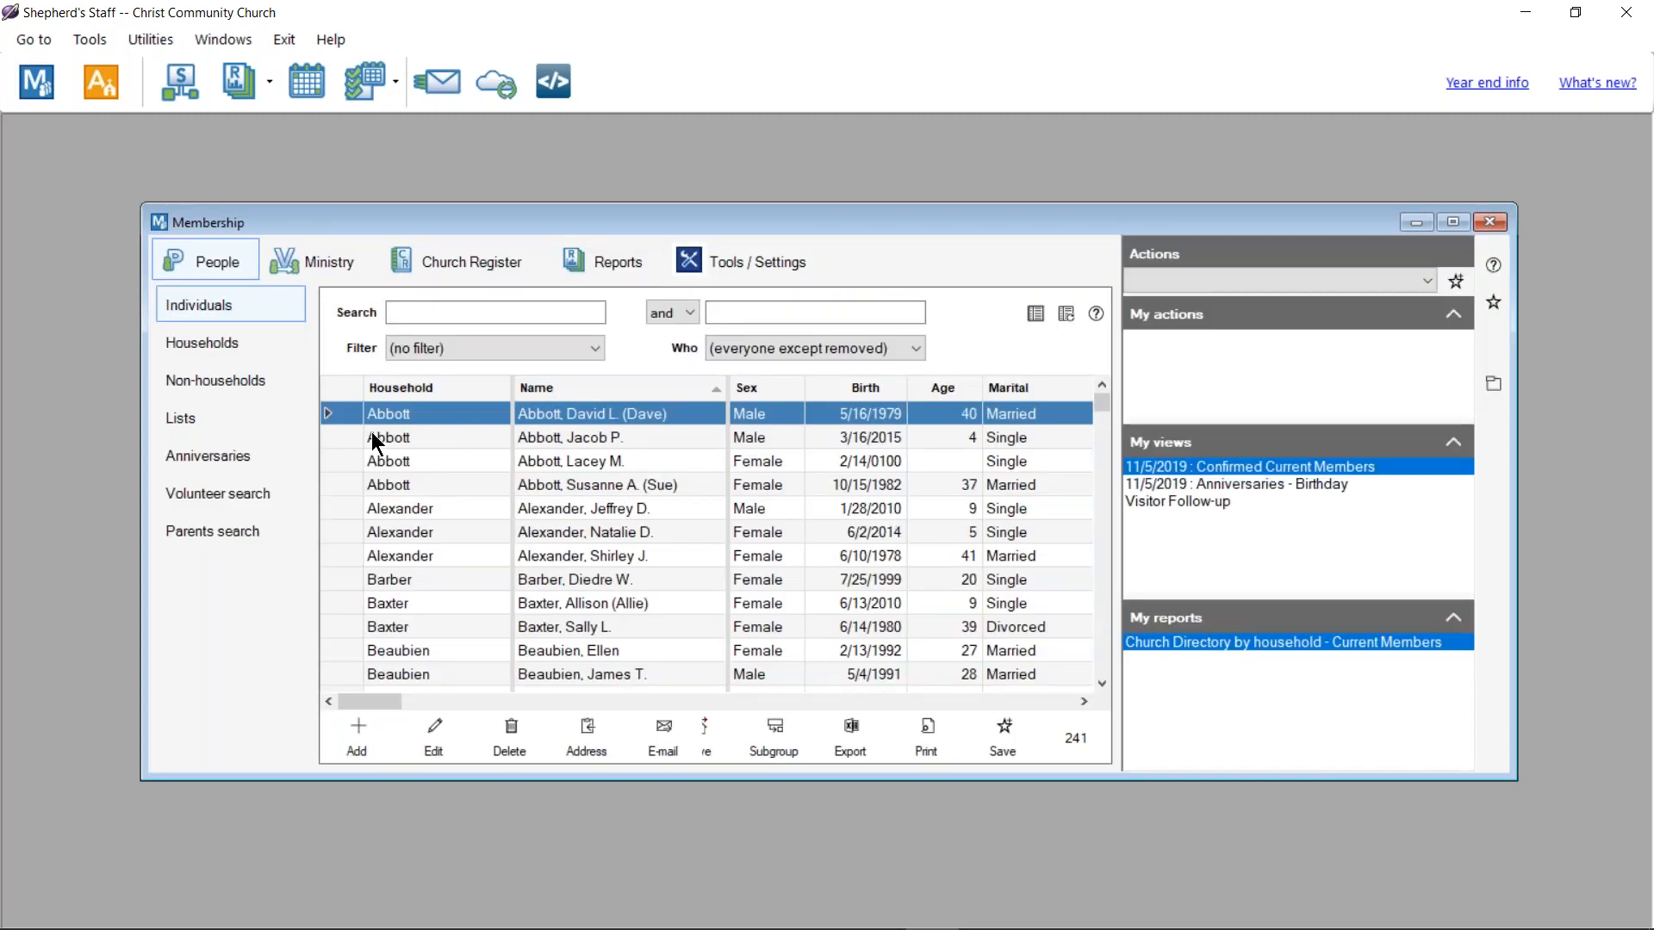
Step: Drag the first individual's row in Membership to about three times its height
drag(335, 426, 348, 475)
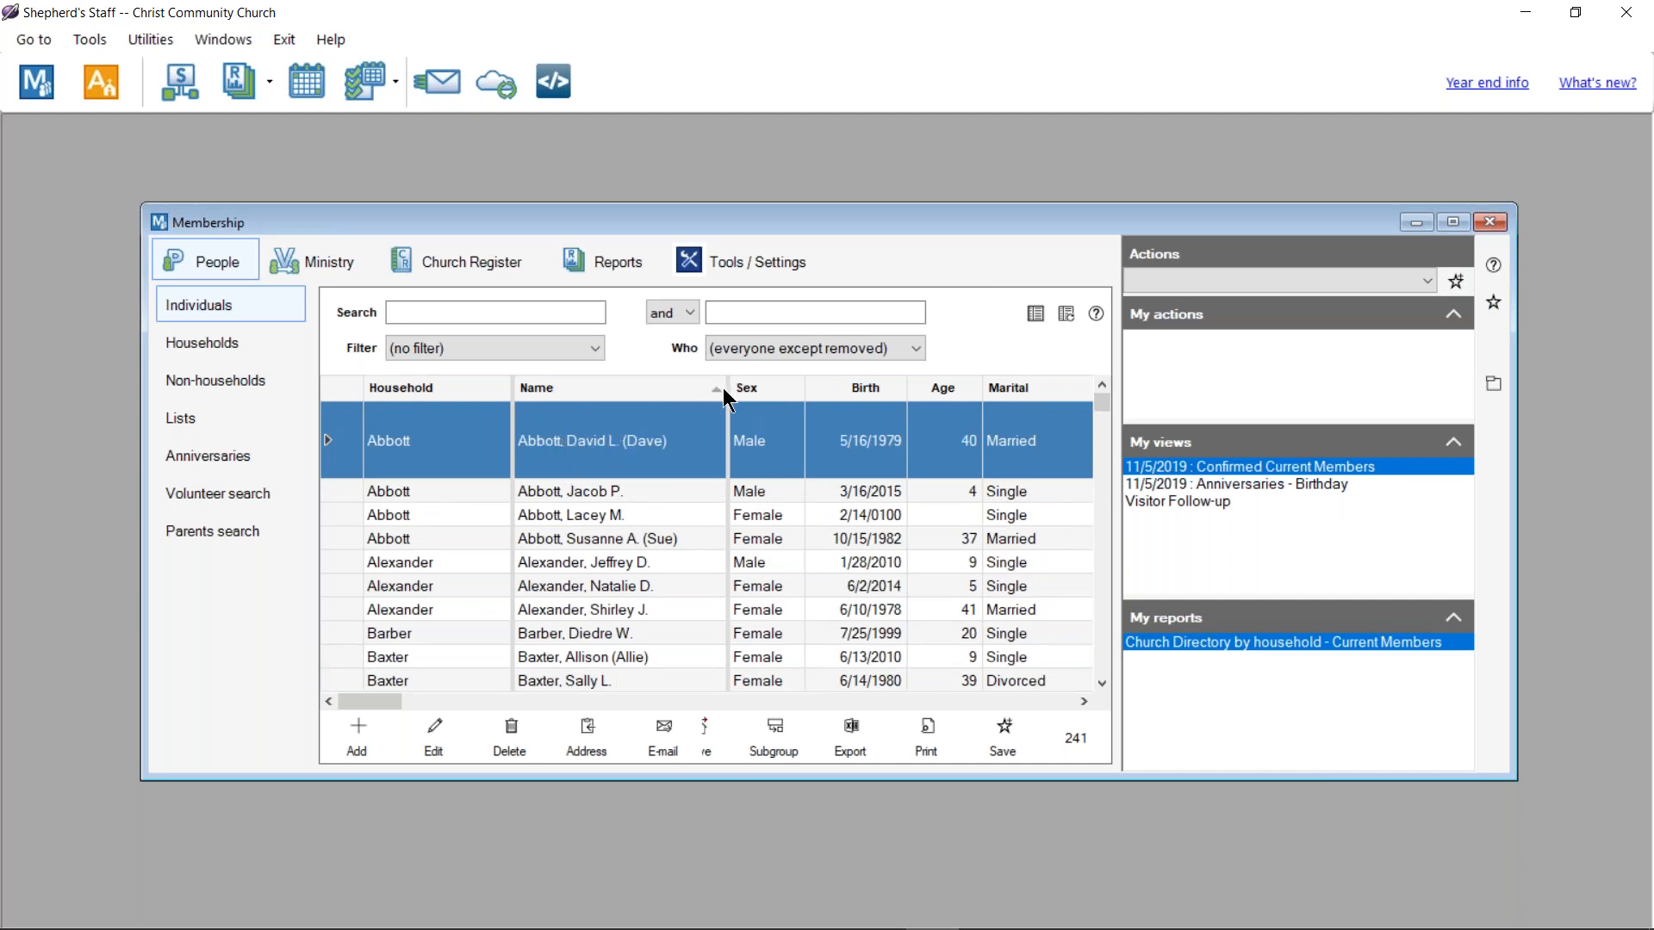
Step: Widen the Name column, then reset window sizes and settings back to defaults
drag(722, 388, 865, 392)
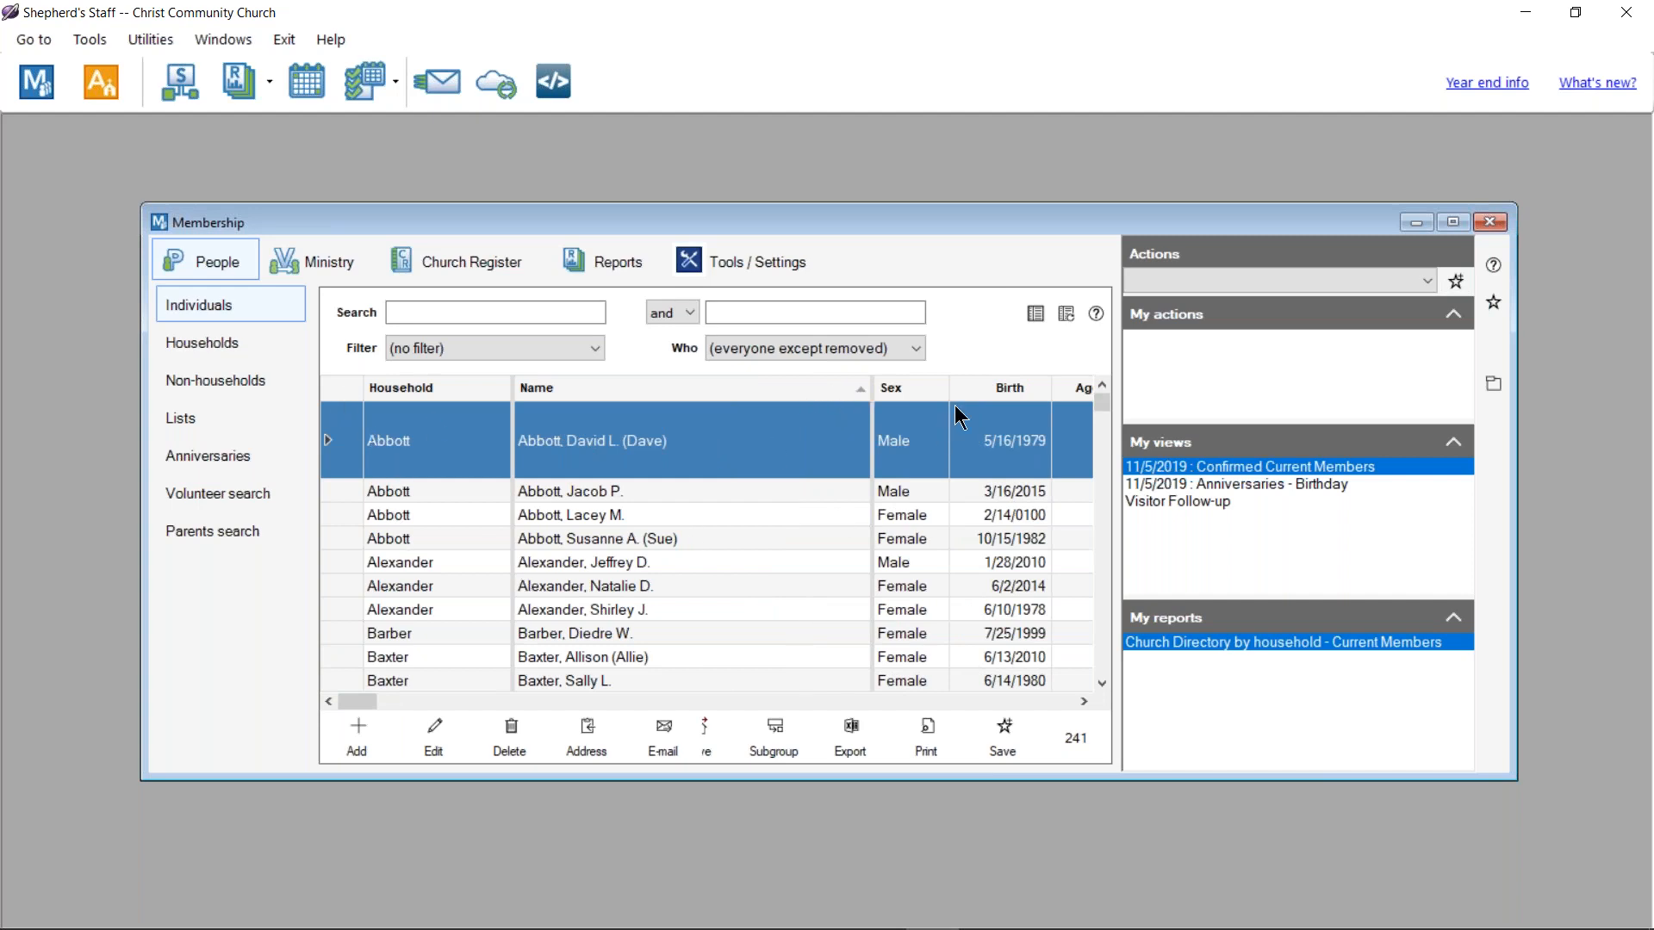
click(158, 50)
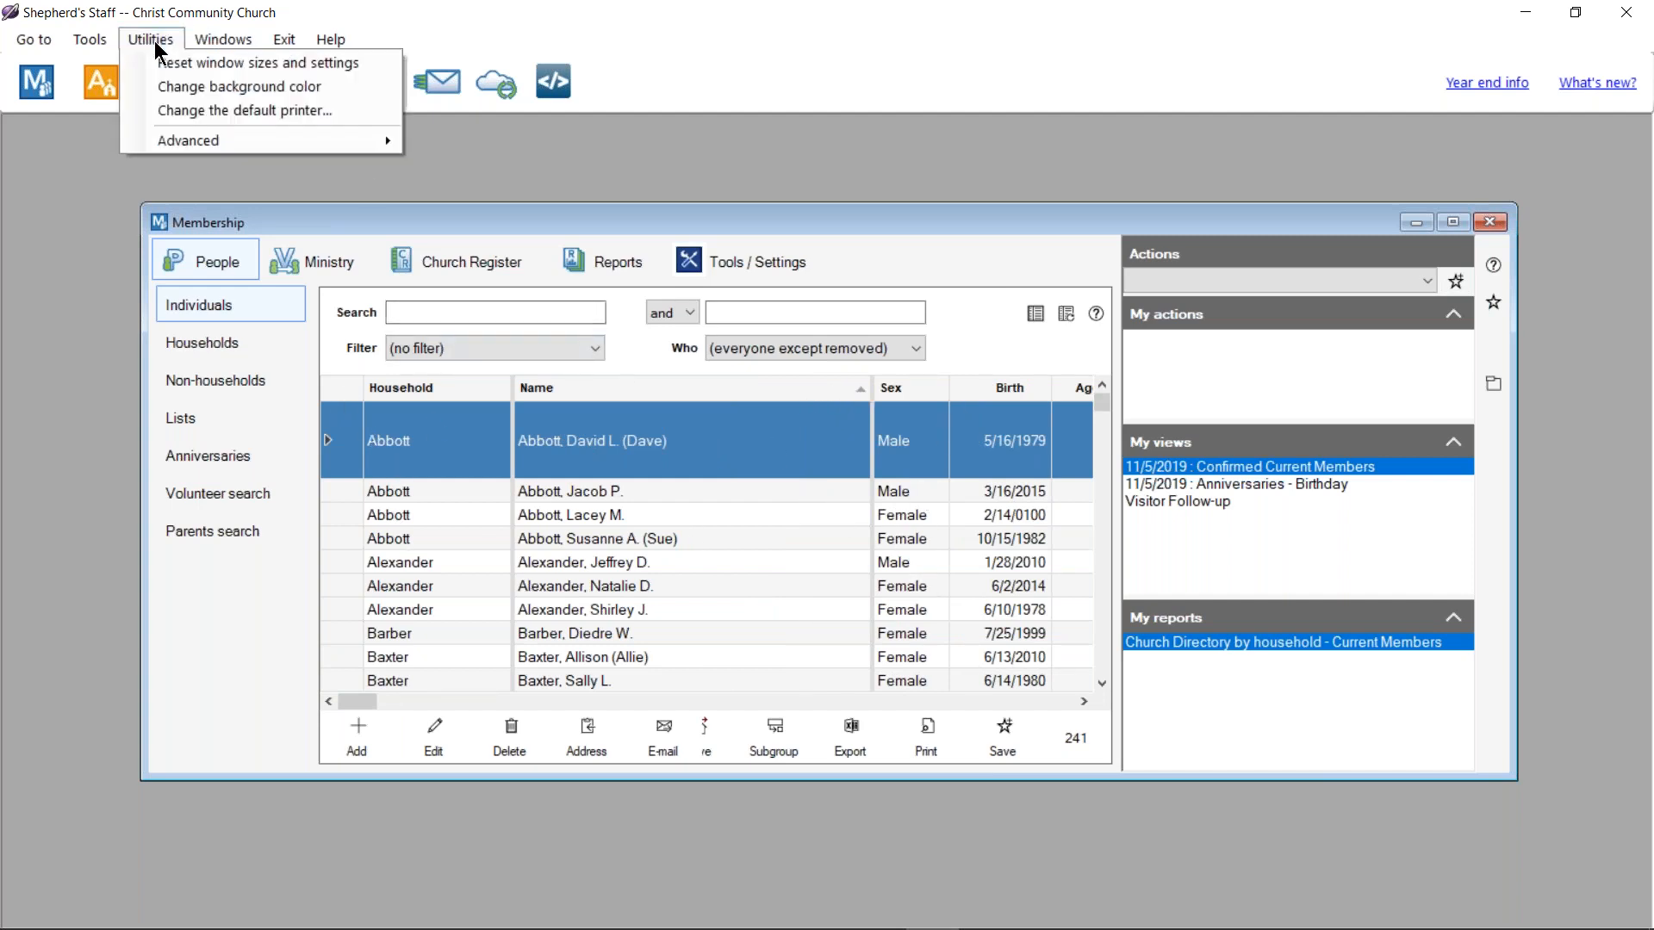
click(253, 64)
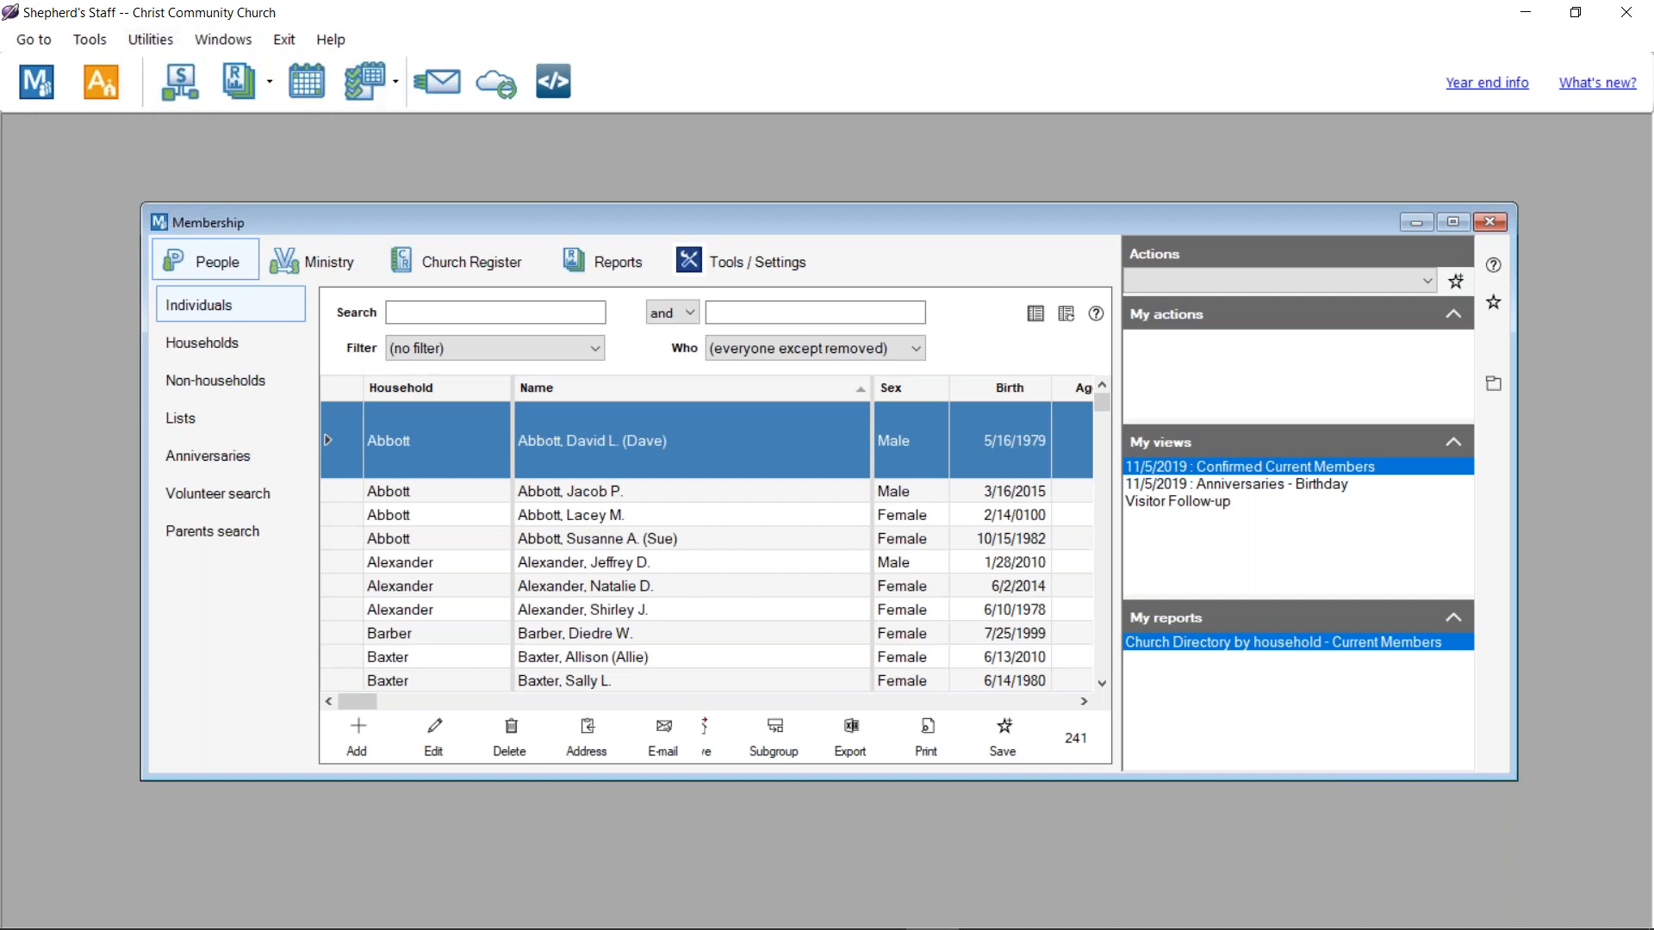
click(901, 554)
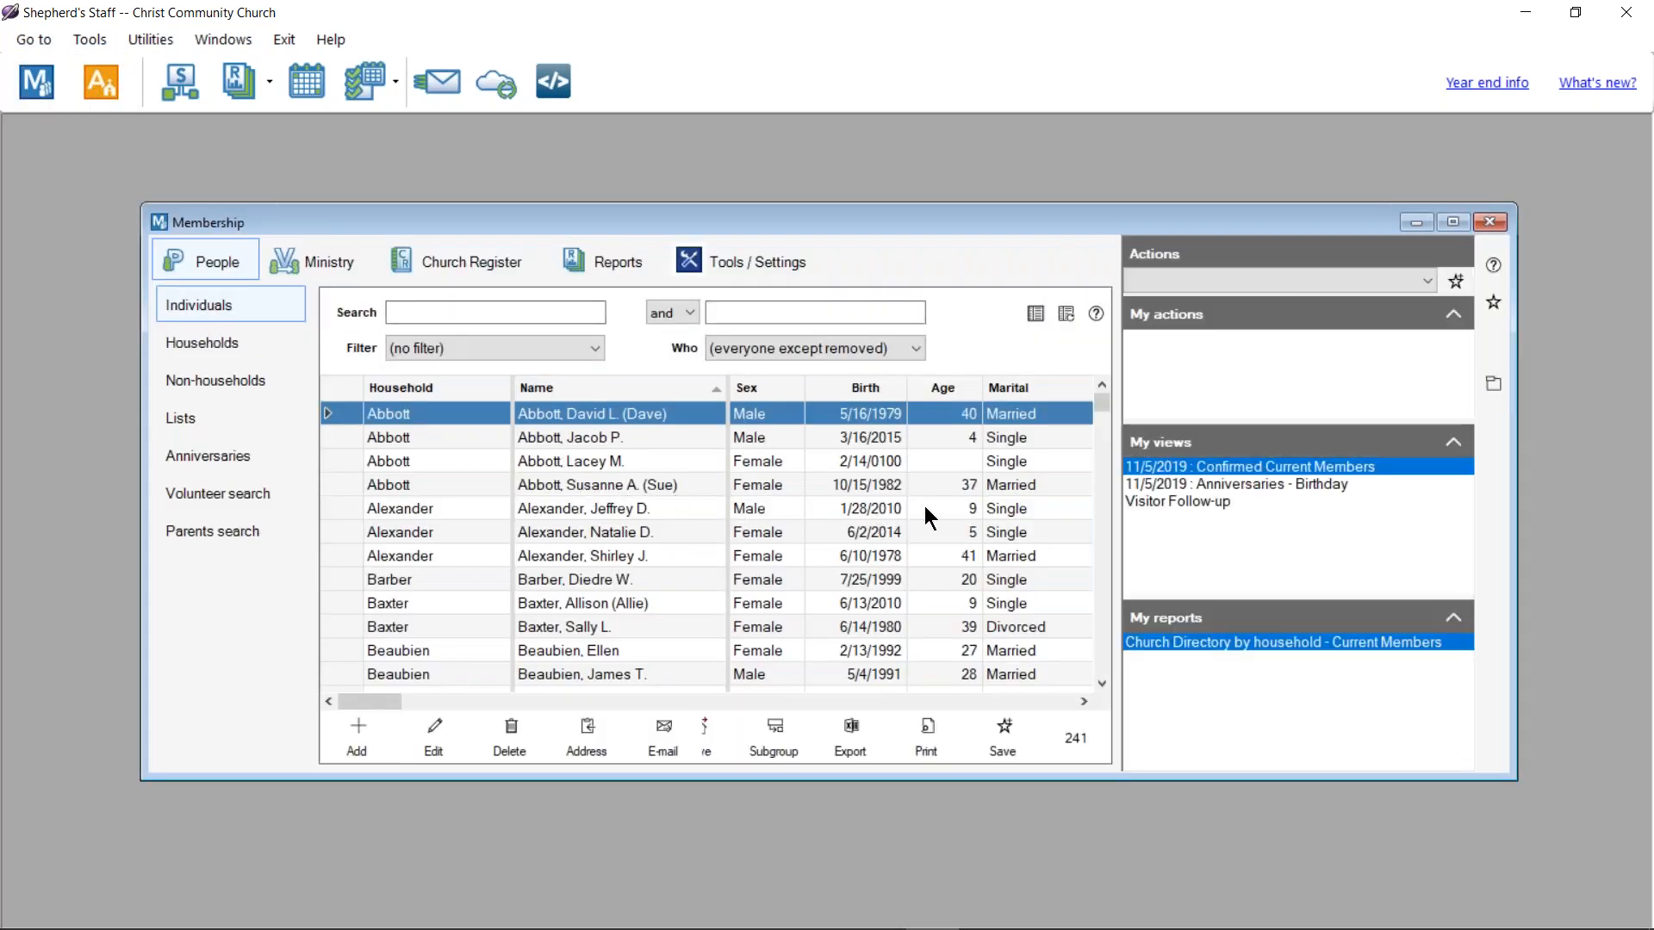
Step: Auto-fit the Membership columns, restore the default layout, then maximize and close Membership
click(1035, 313)
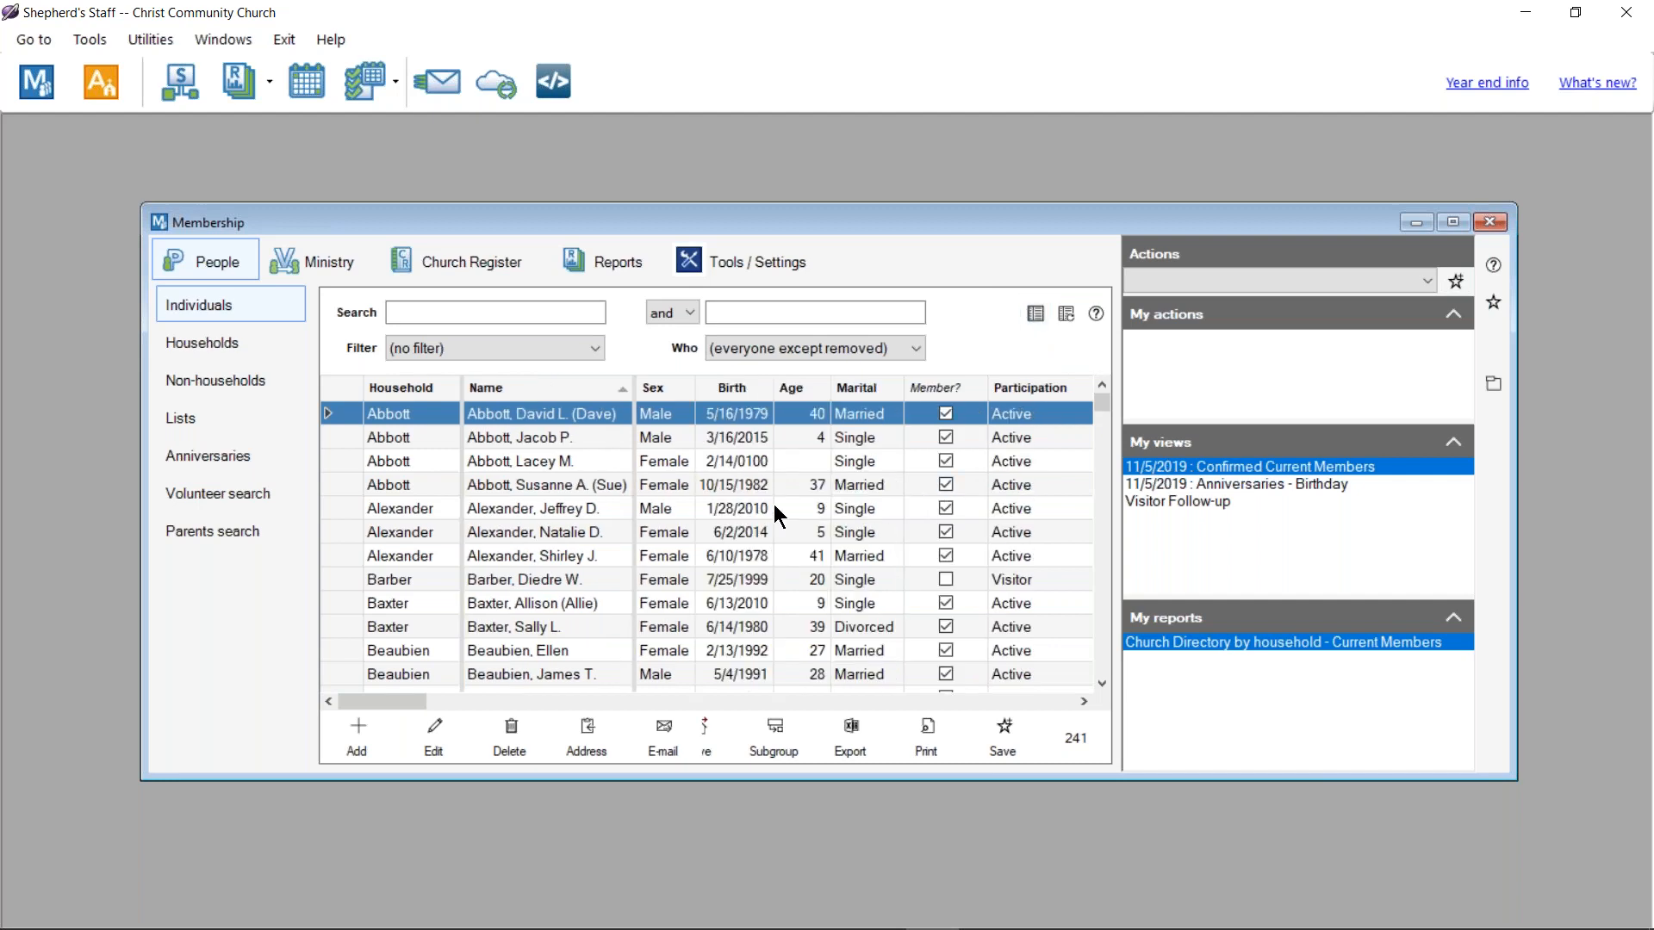
click(1065, 314)
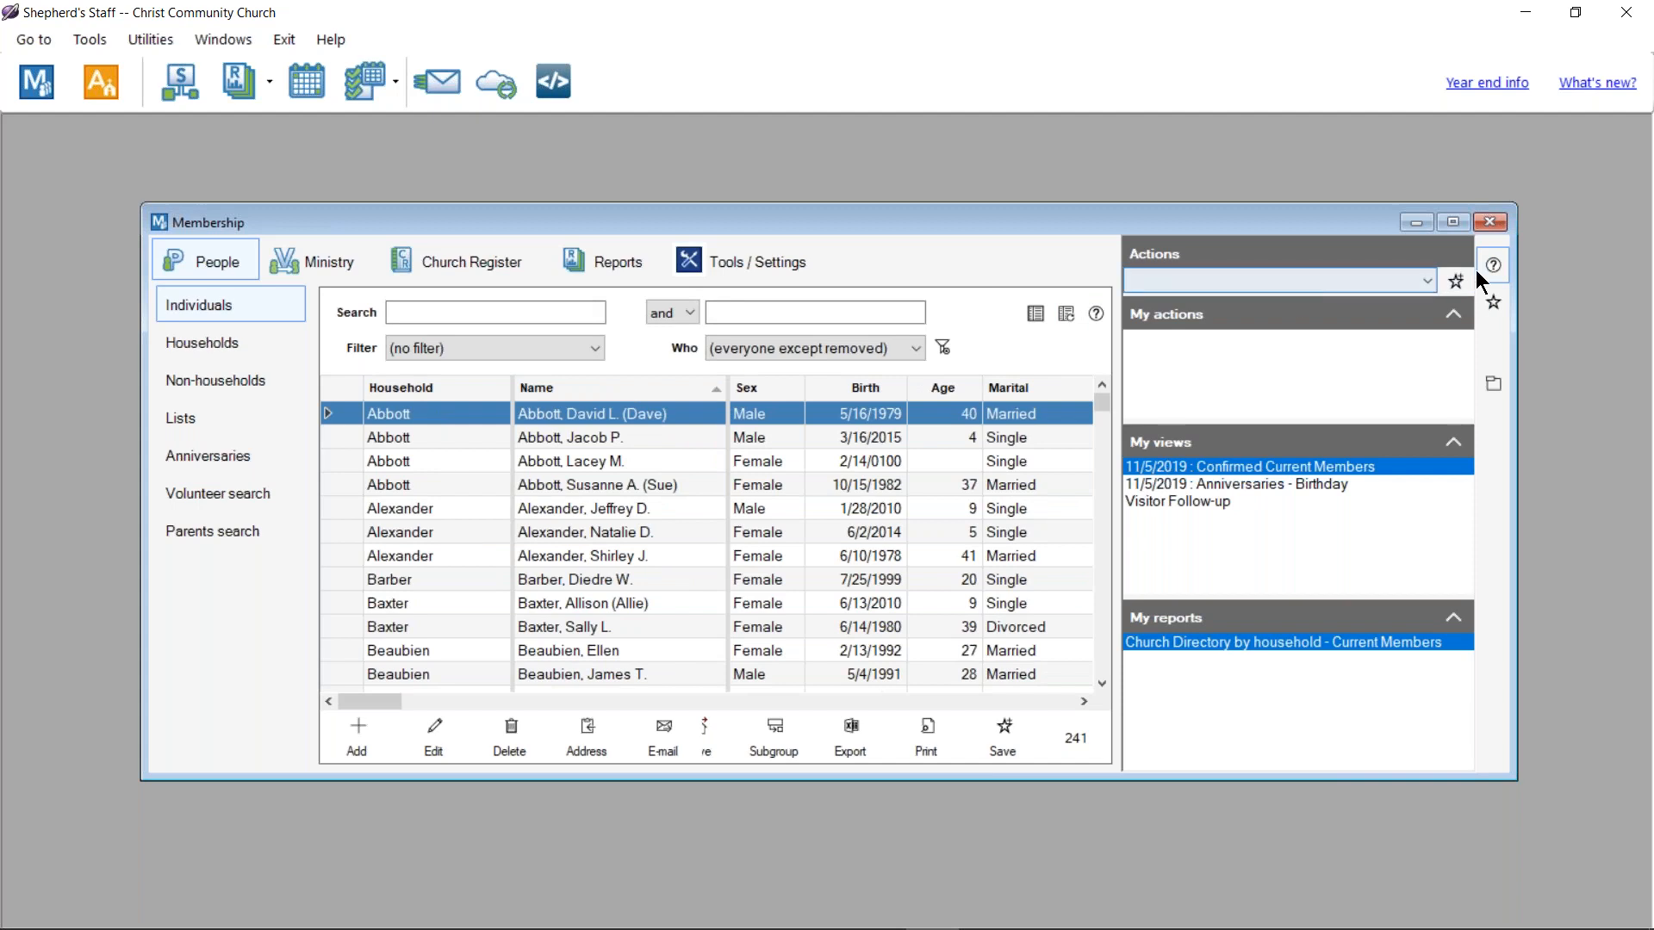
click(1453, 222)
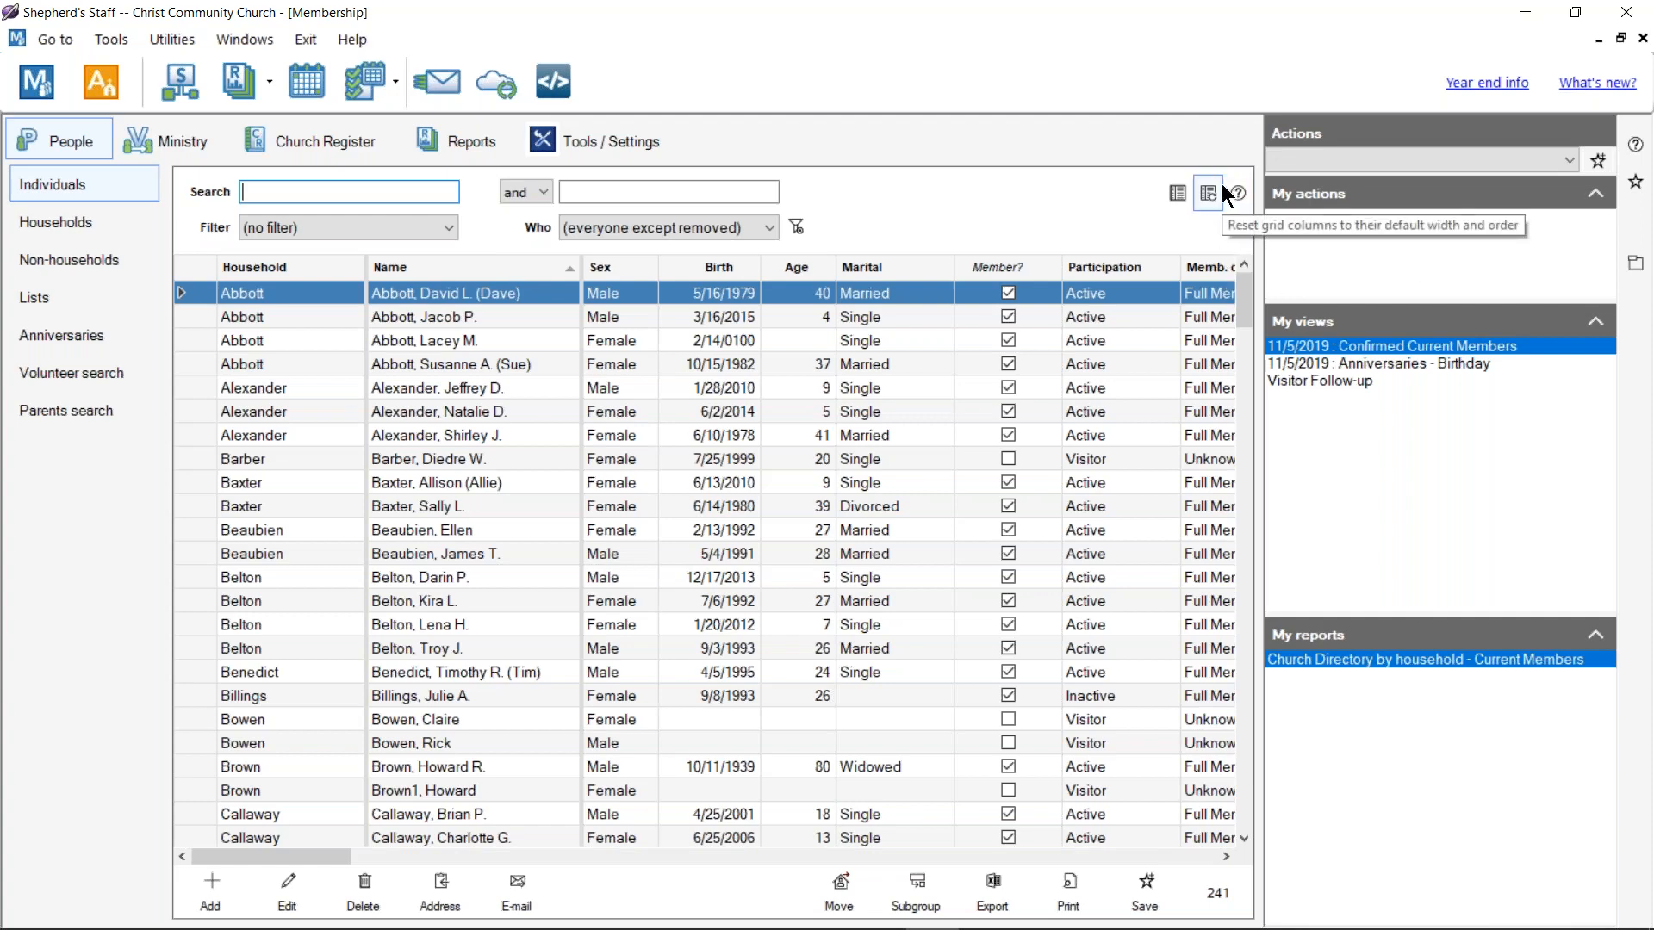
click(1644, 39)
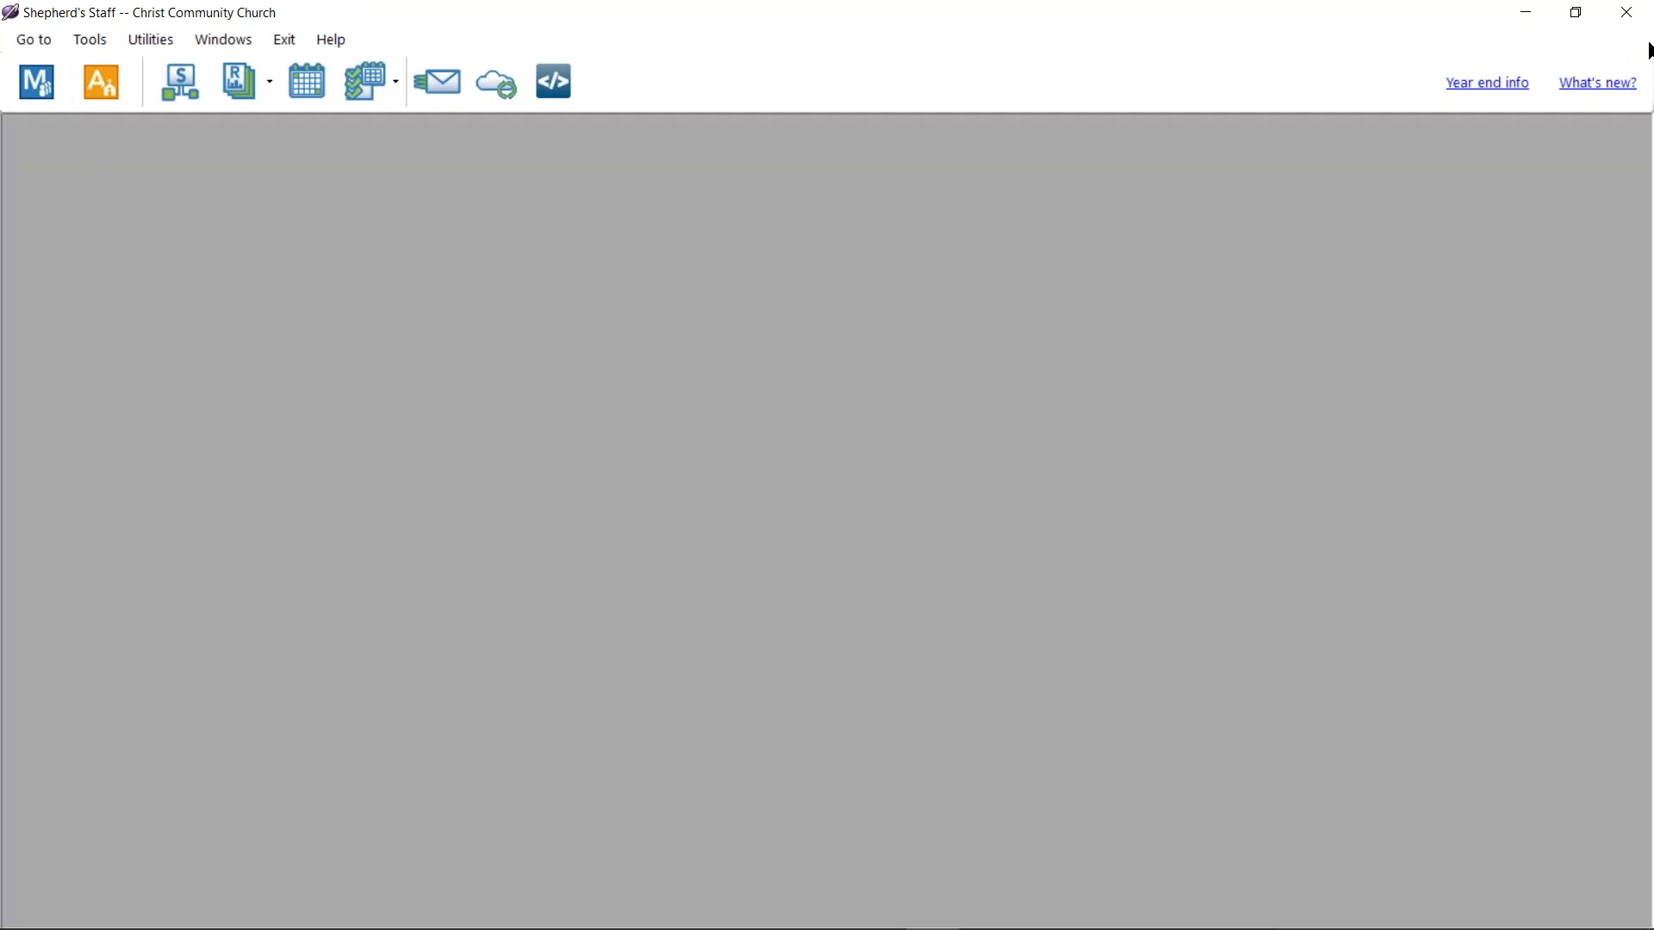
click(129, 41)
Step: Change the workspace background colour to bright blue
click(231, 89)
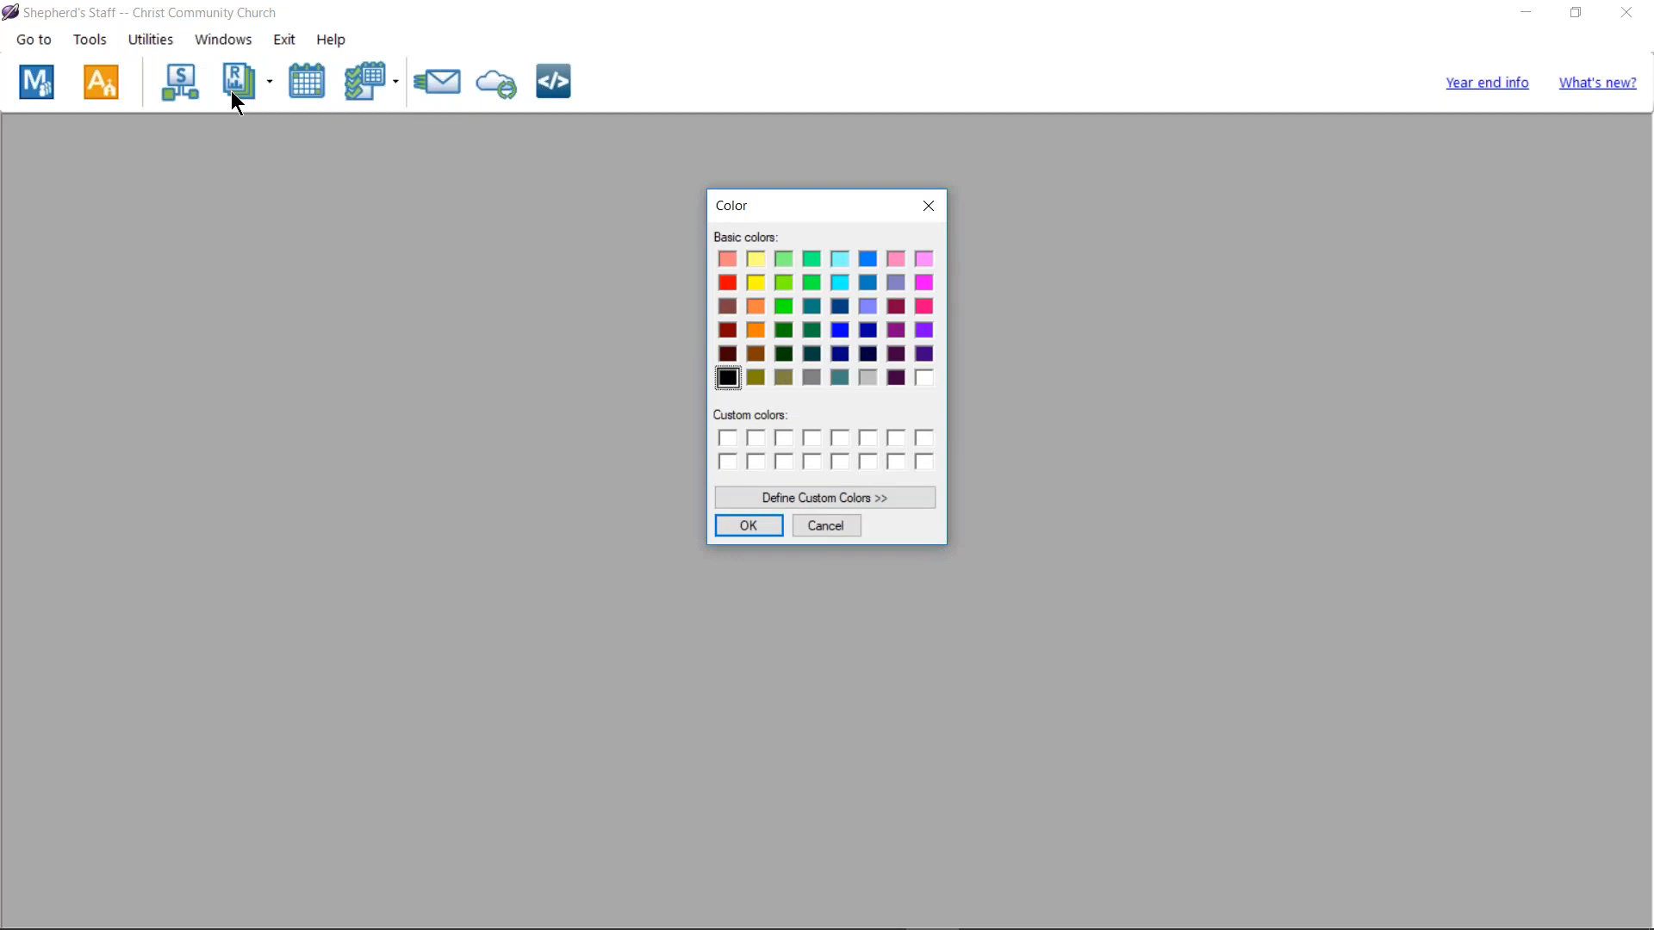
click(870, 260)
click(754, 528)
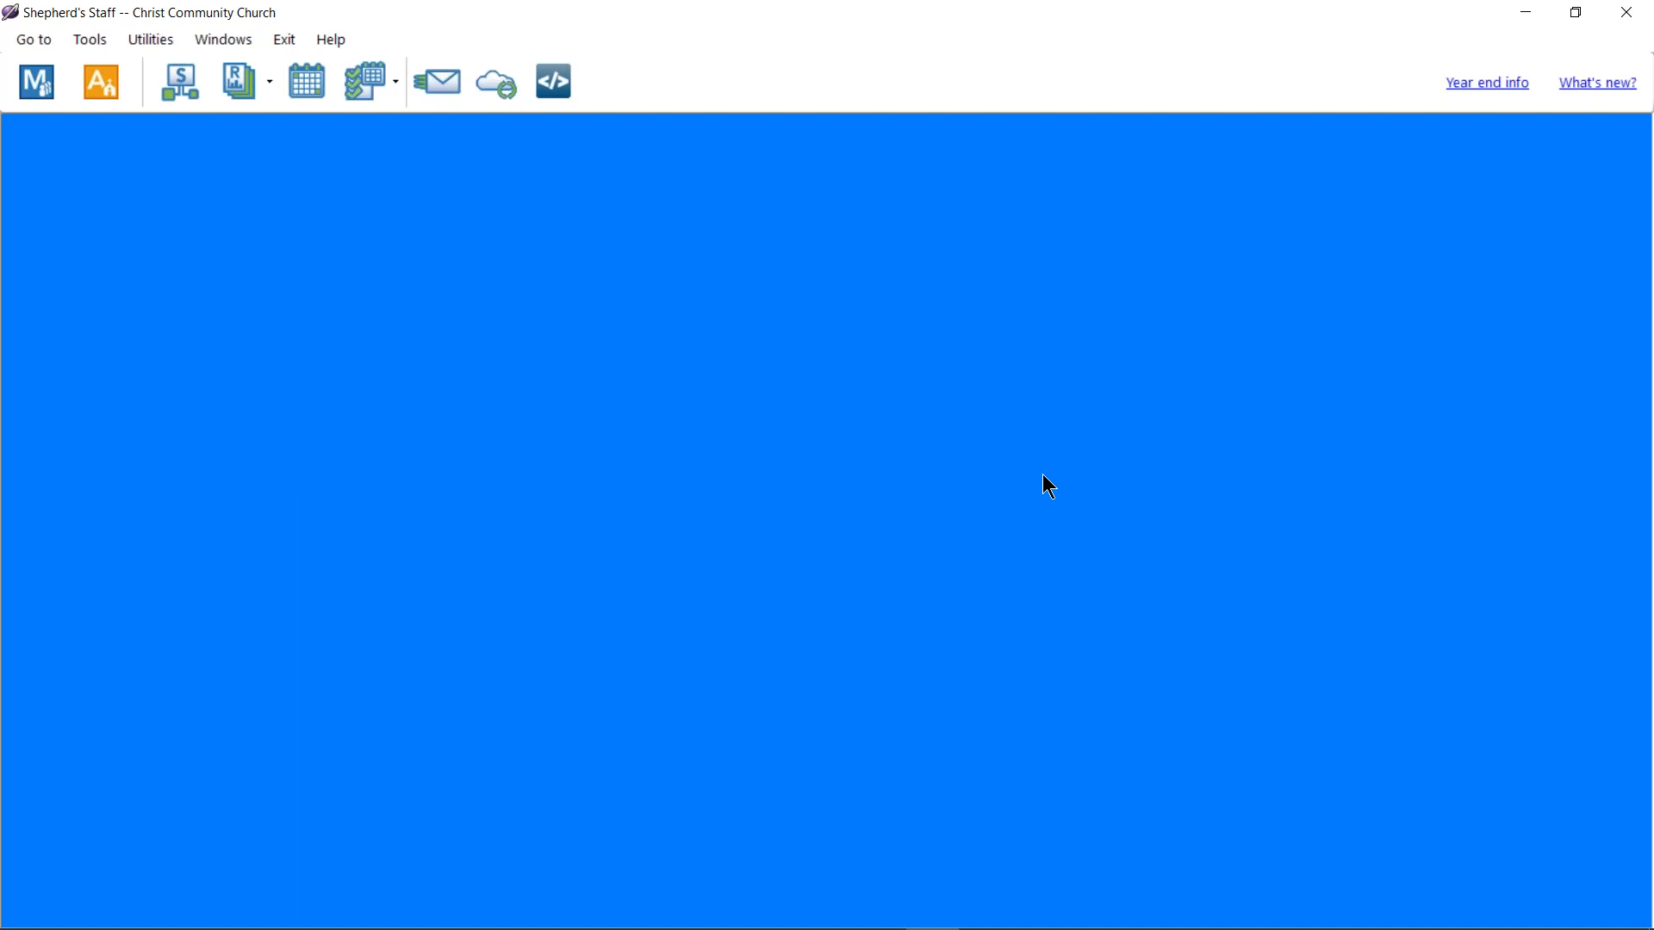
Step: Open Membership and Attendance as restored windows and drag them apart so they overlap
click(47, 89)
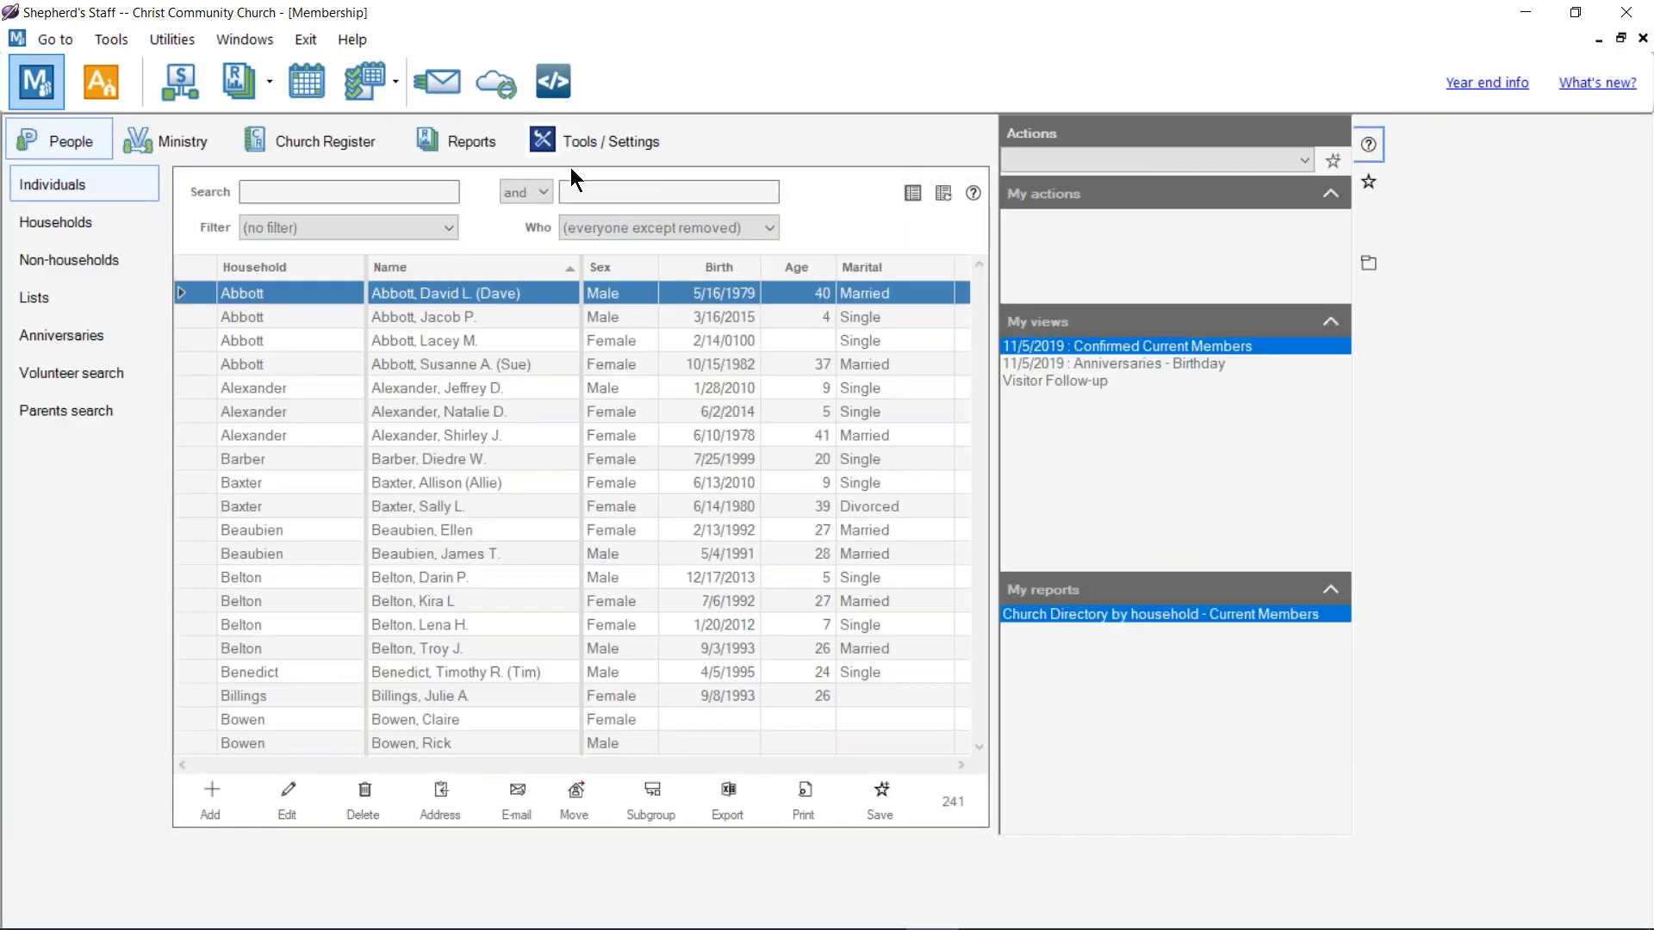
click(1621, 39)
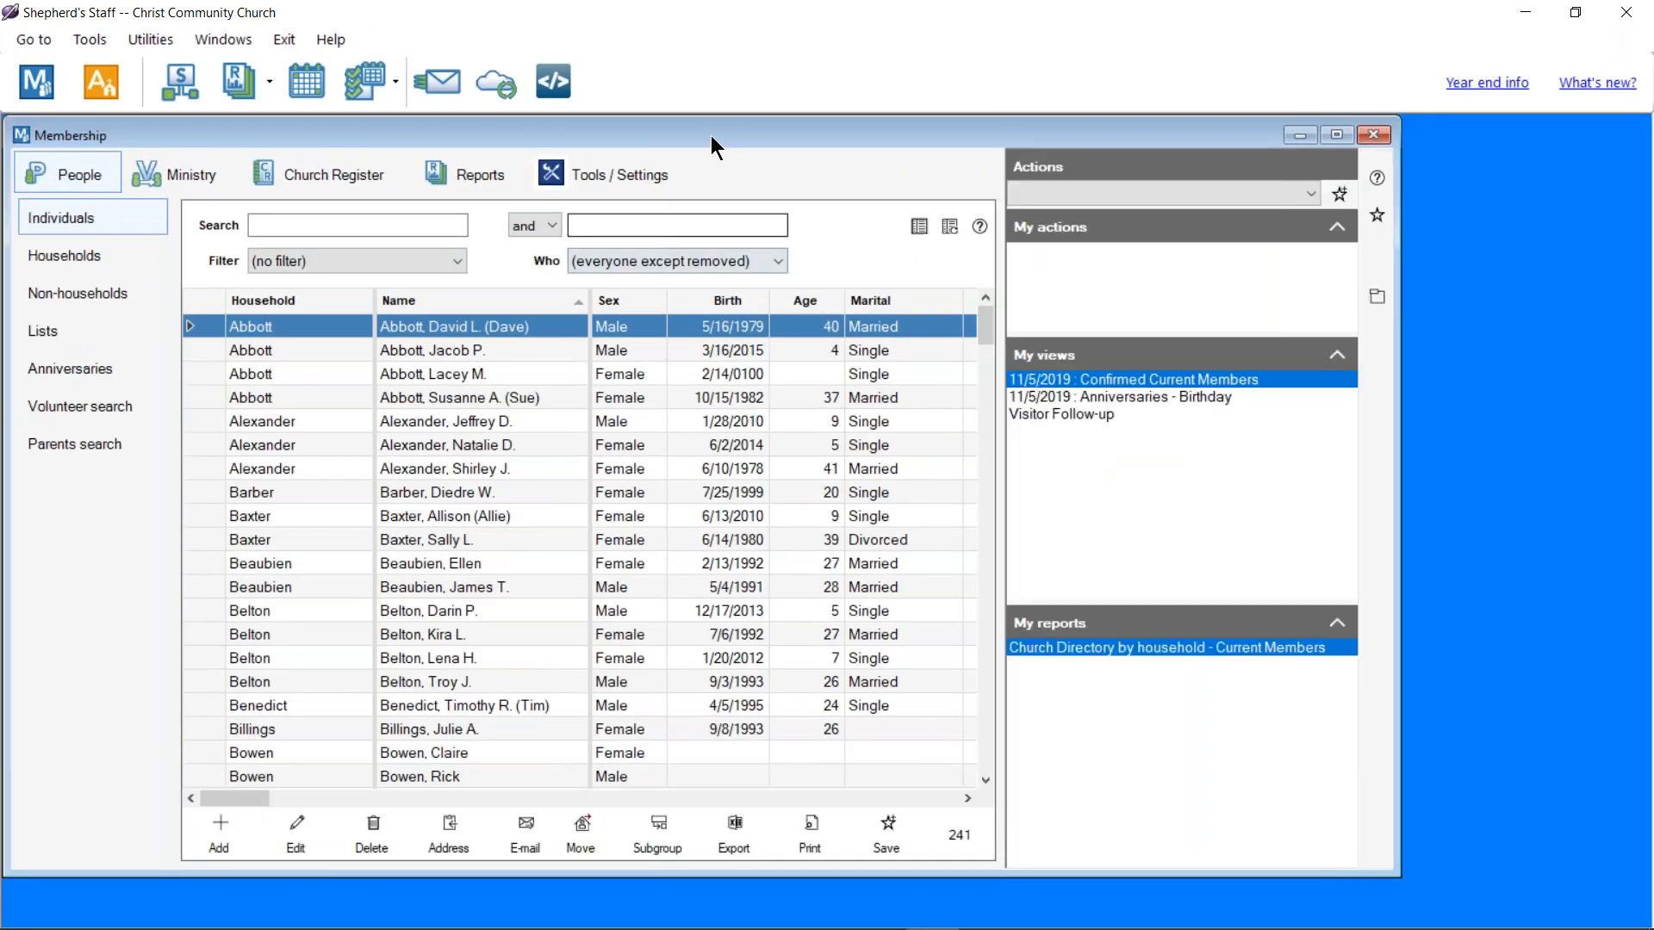
drag(705, 131, 722, 337)
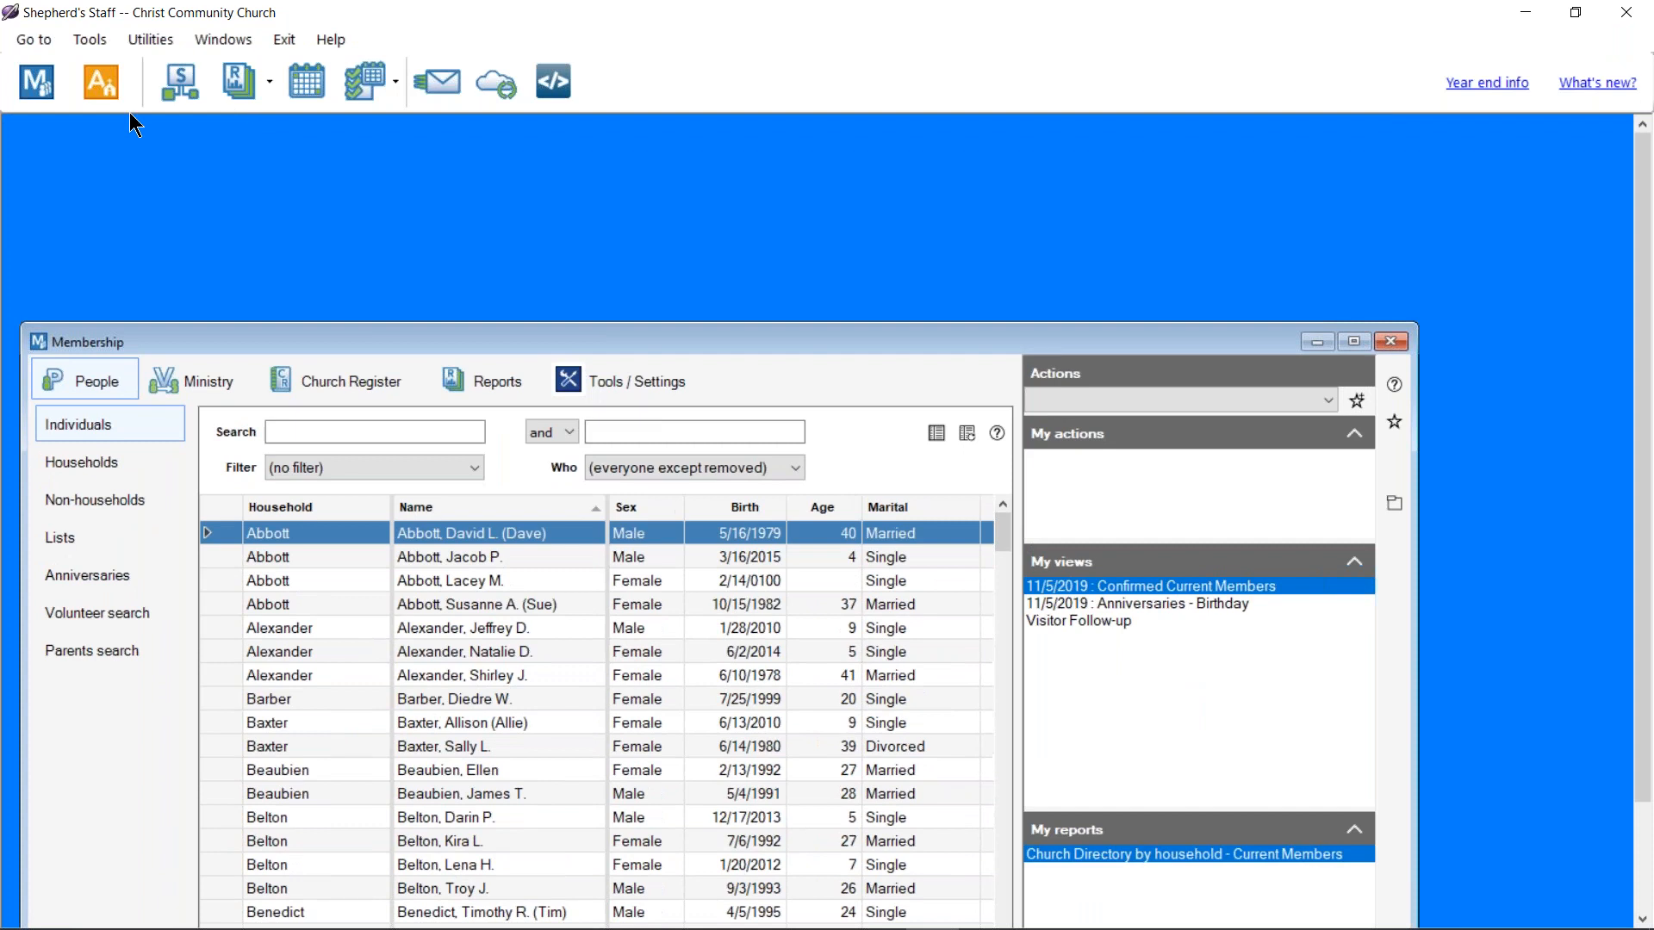
click(126, 98)
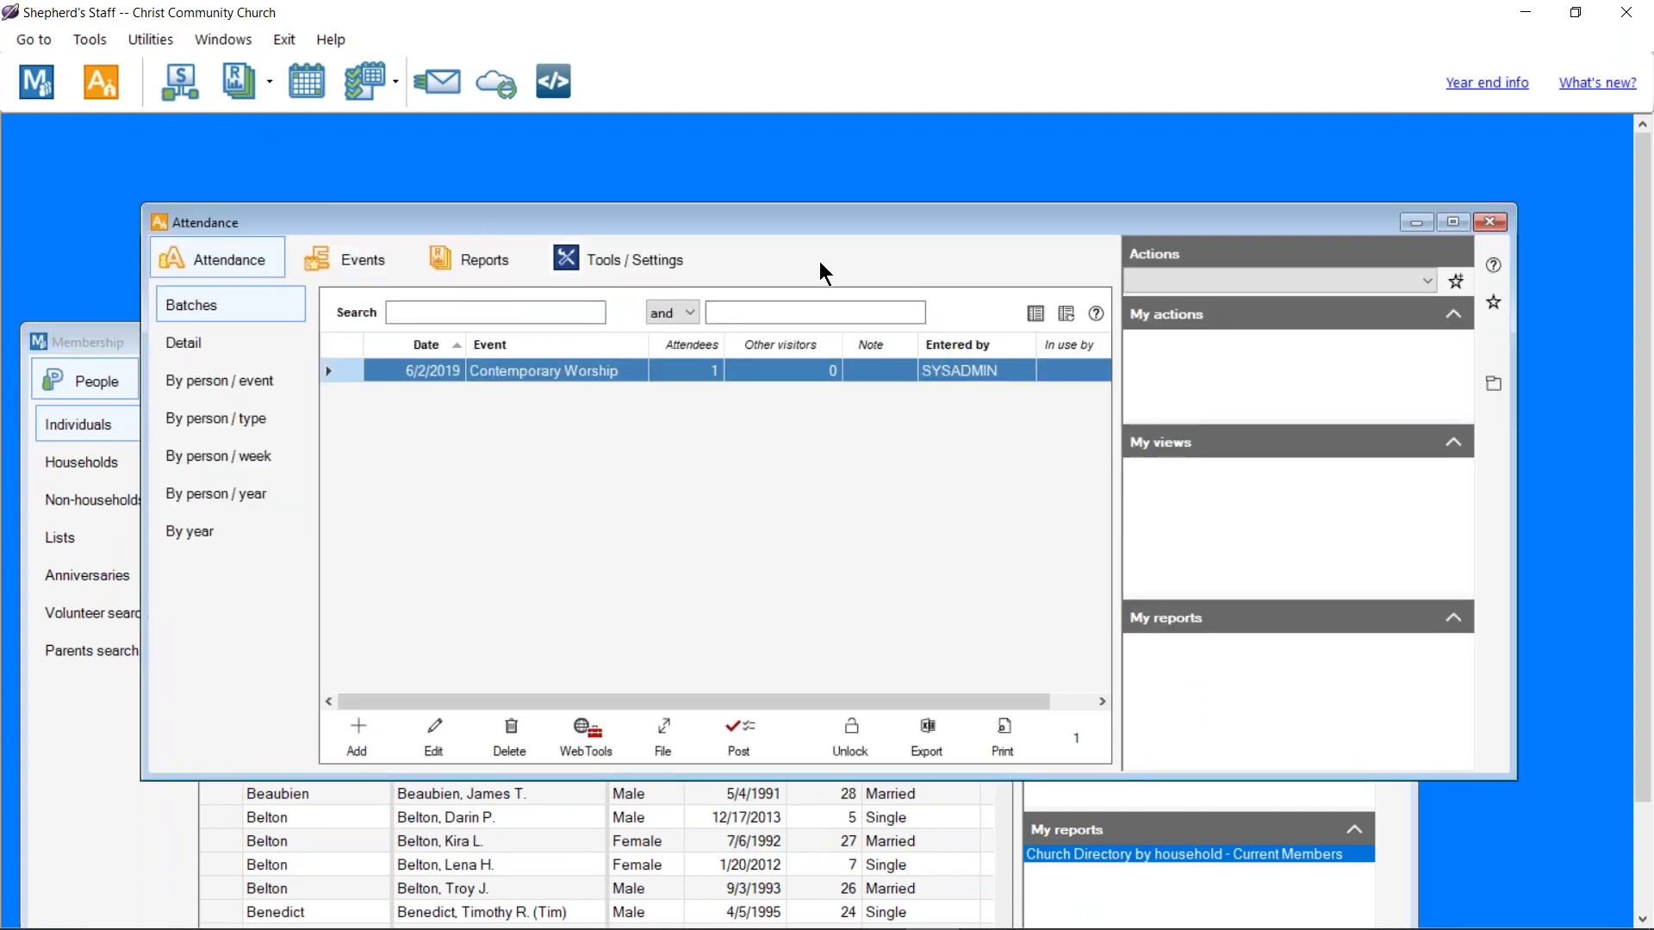
drag(792, 225, 1108, 206)
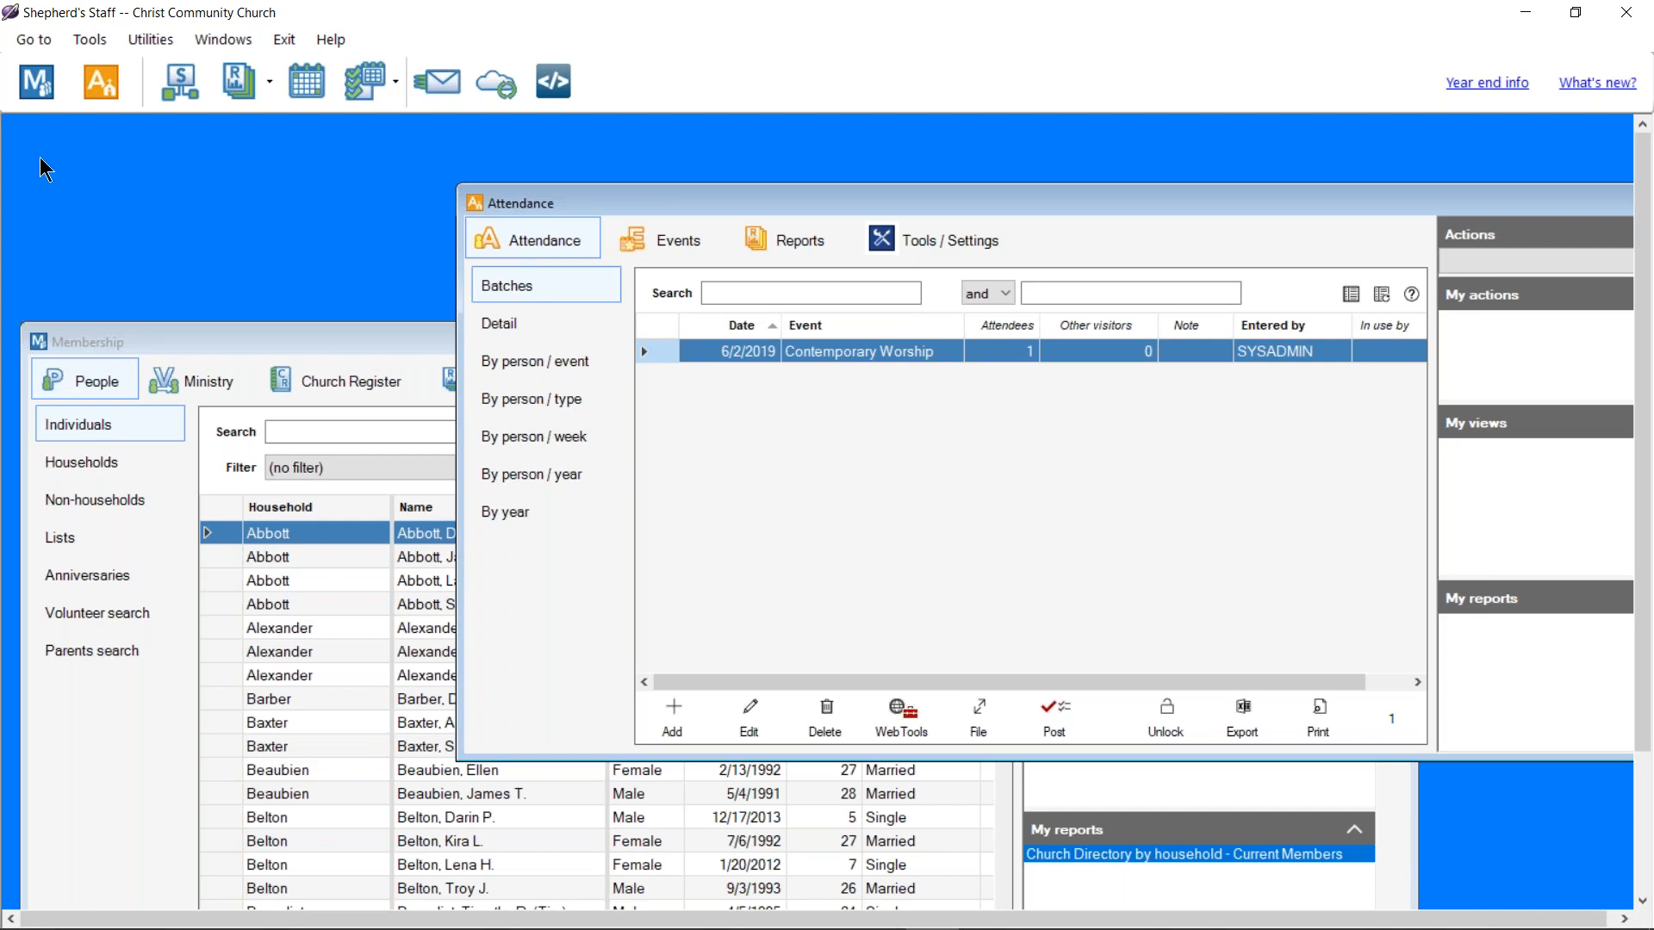
click(151, 38)
Step: Define a custom periwinkle colour from the spectrum and luminance slider and apply it as background
click(190, 87)
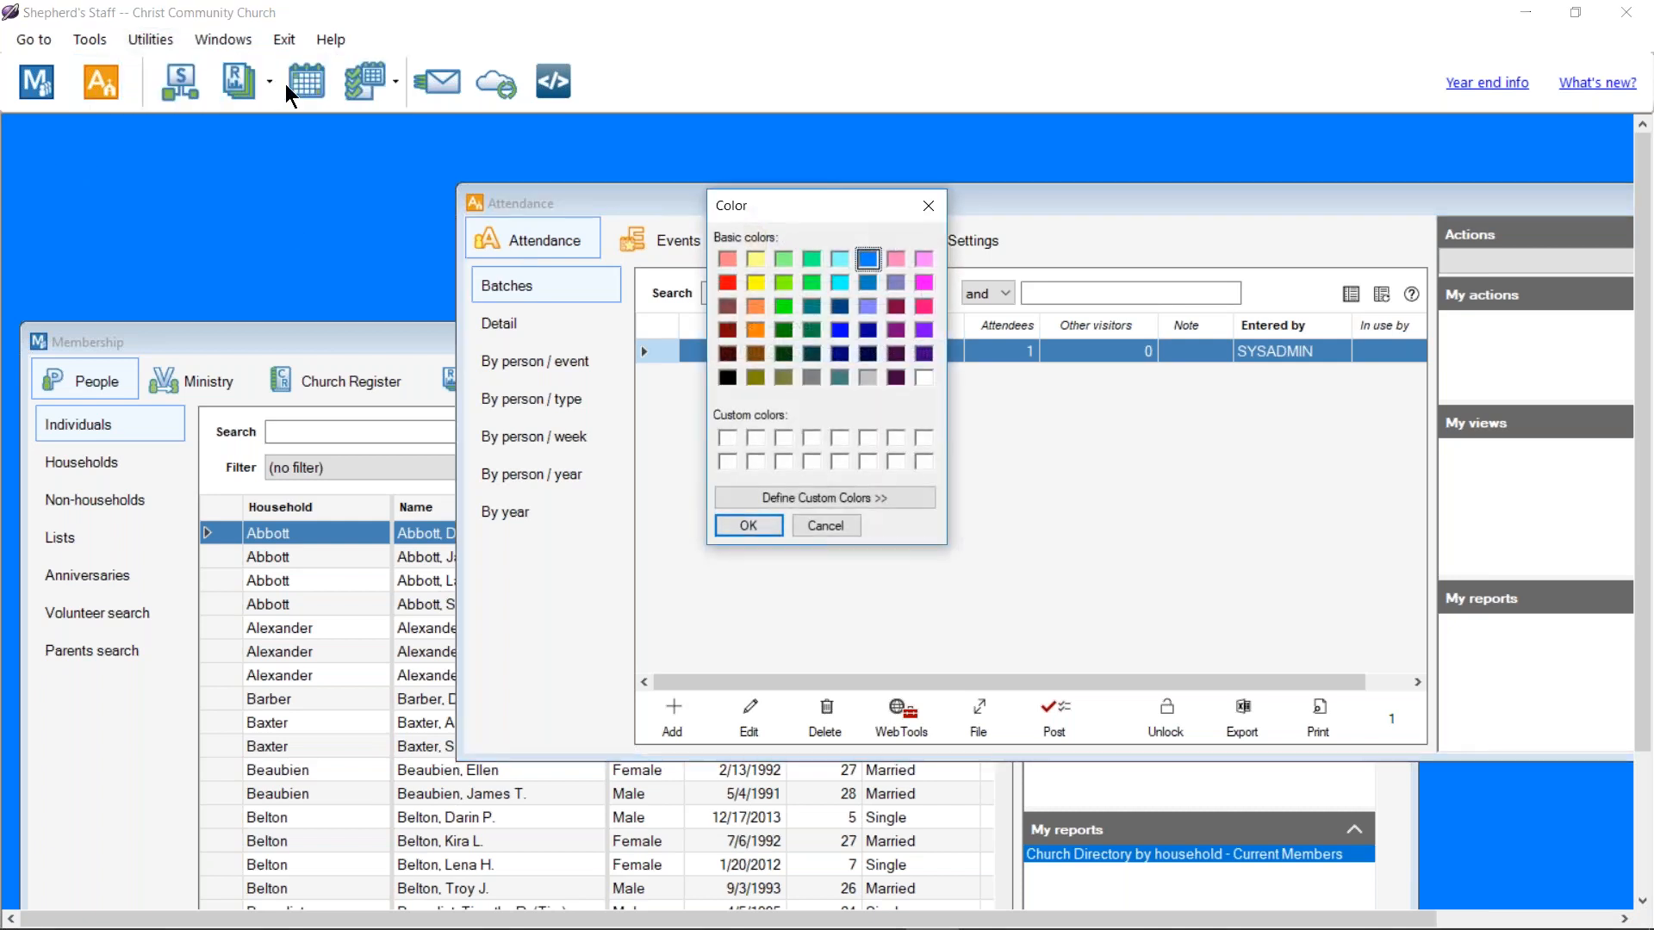
click(757, 260)
click(776, 499)
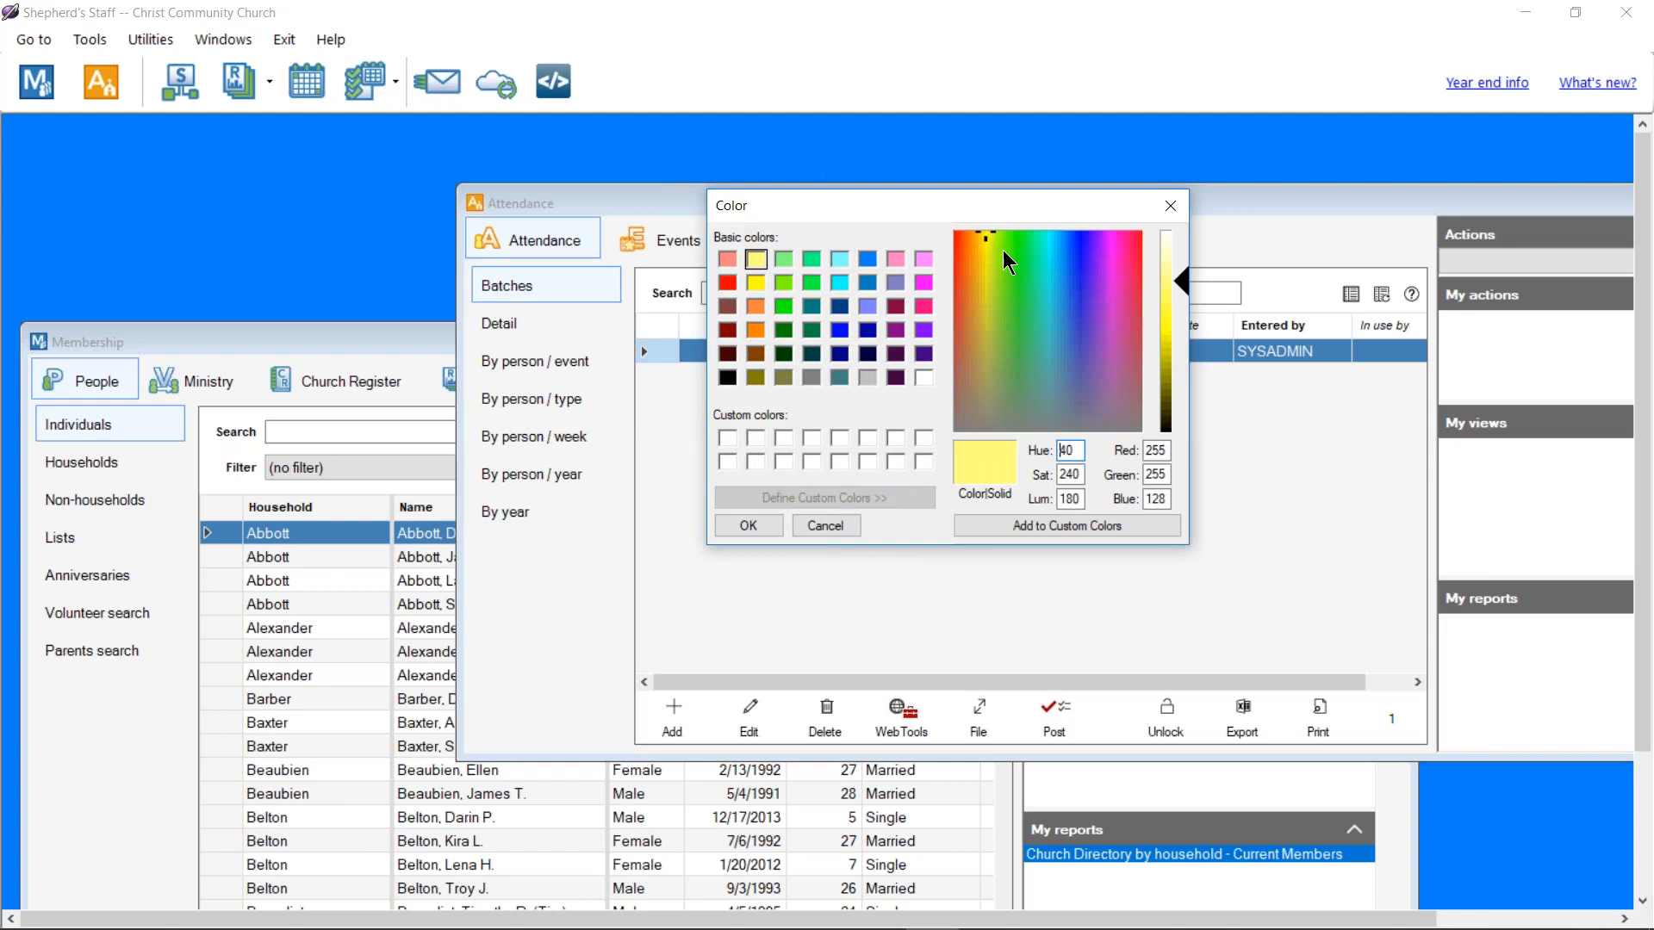
click(1093, 322)
mouse_move(1091, 322)
mouse_down()
mouse_move(1051, 335)
mouse_move(1077, 332)
mouse_move(1079, 295)
mouse_up()
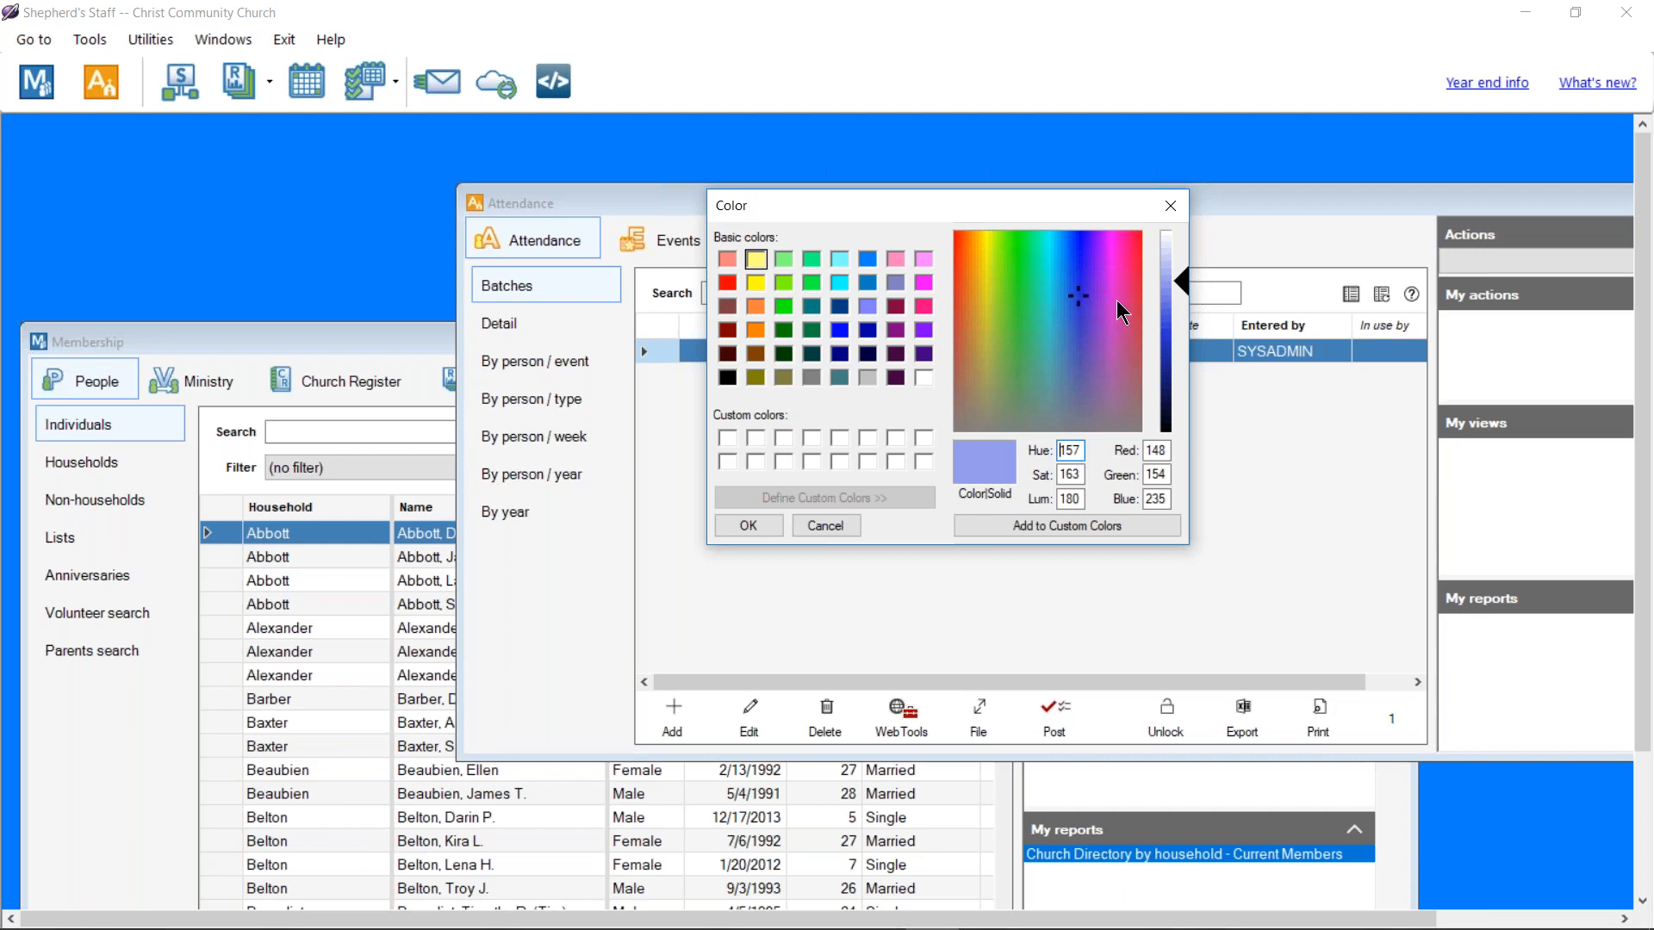
click(1177, 284)
drag(1182, 292, 1184, 294)
click(748, 525)
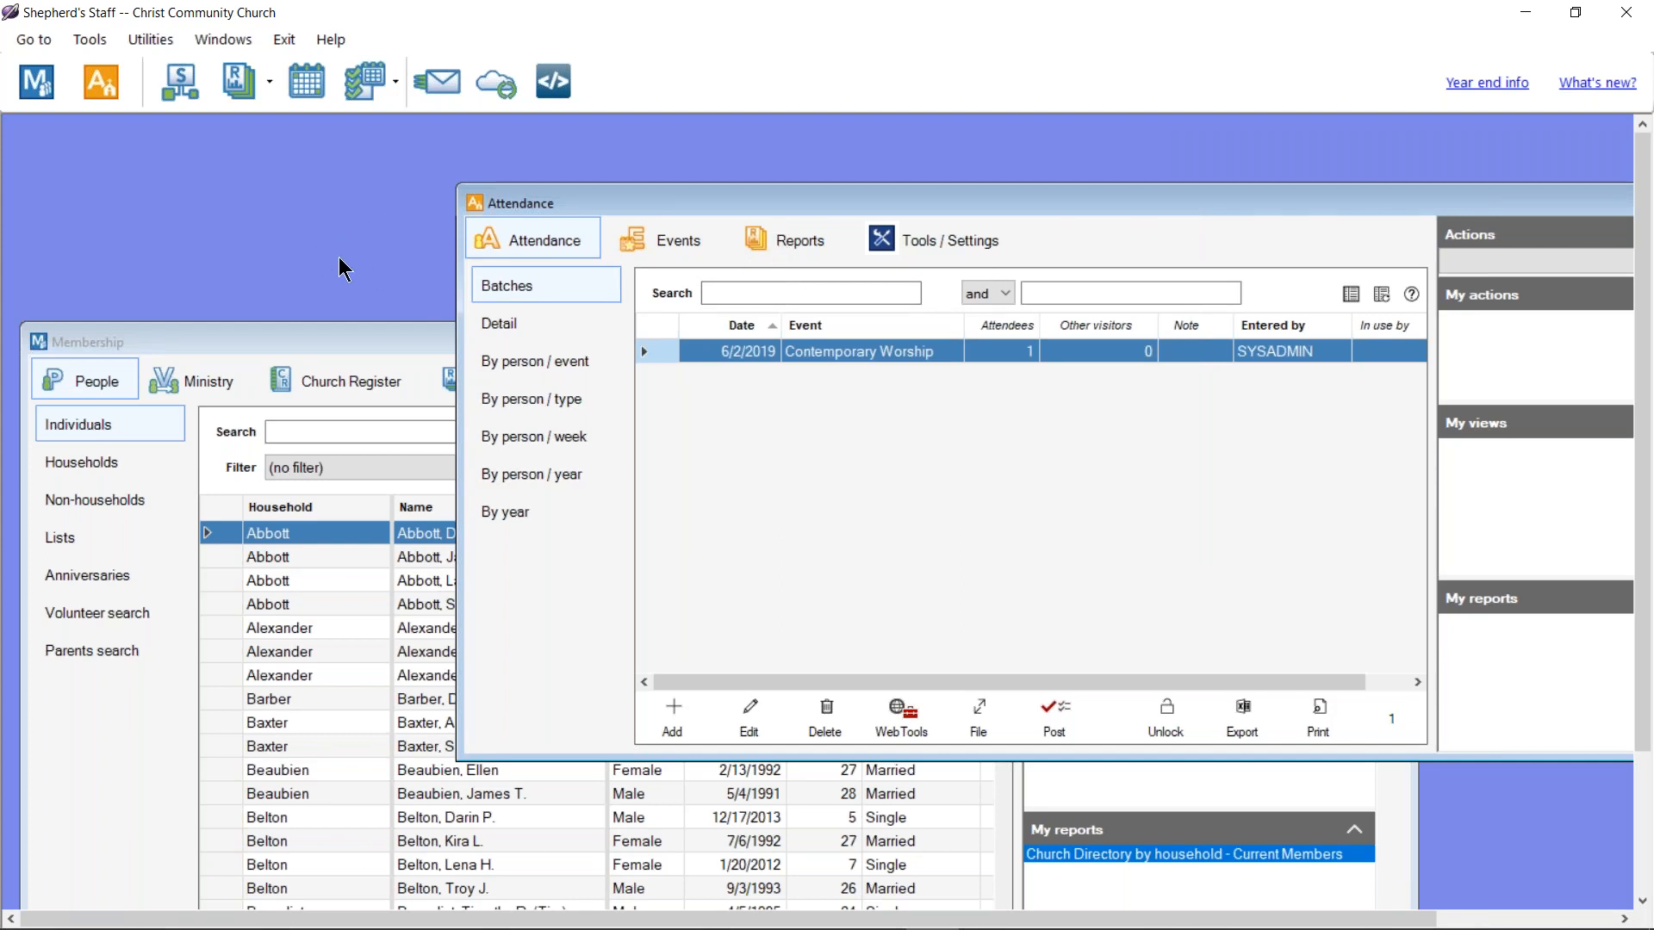
click(151, 39)
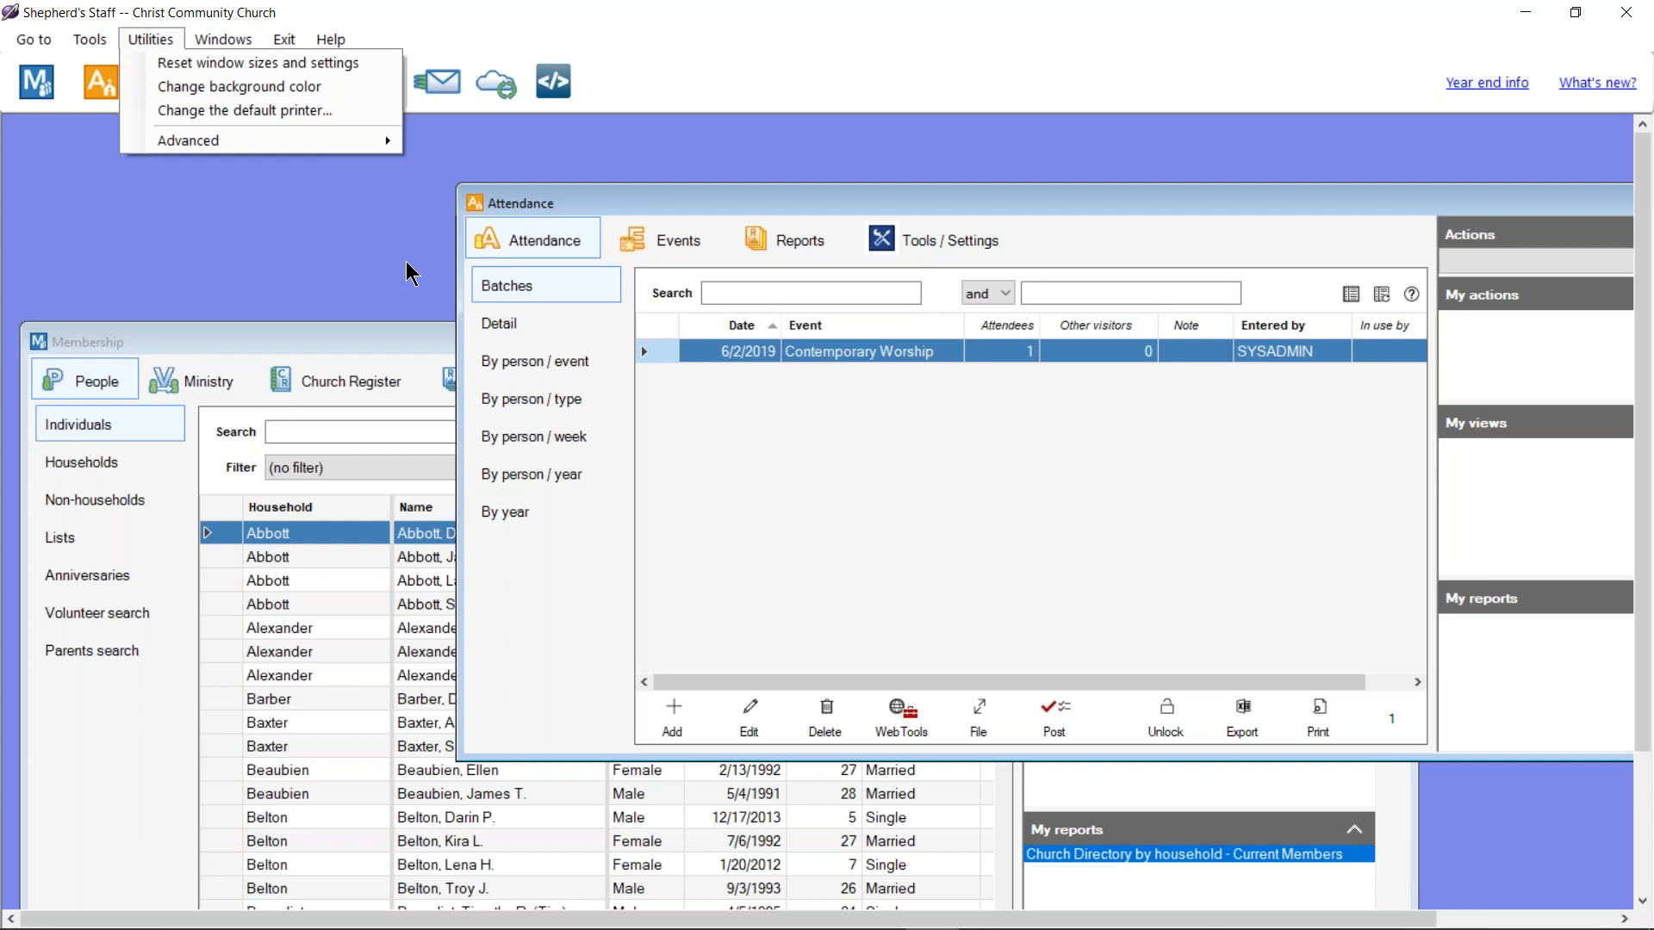
Step: In Change the default printer, select the HP Photosmart C4700 series printer
click(265, 110)
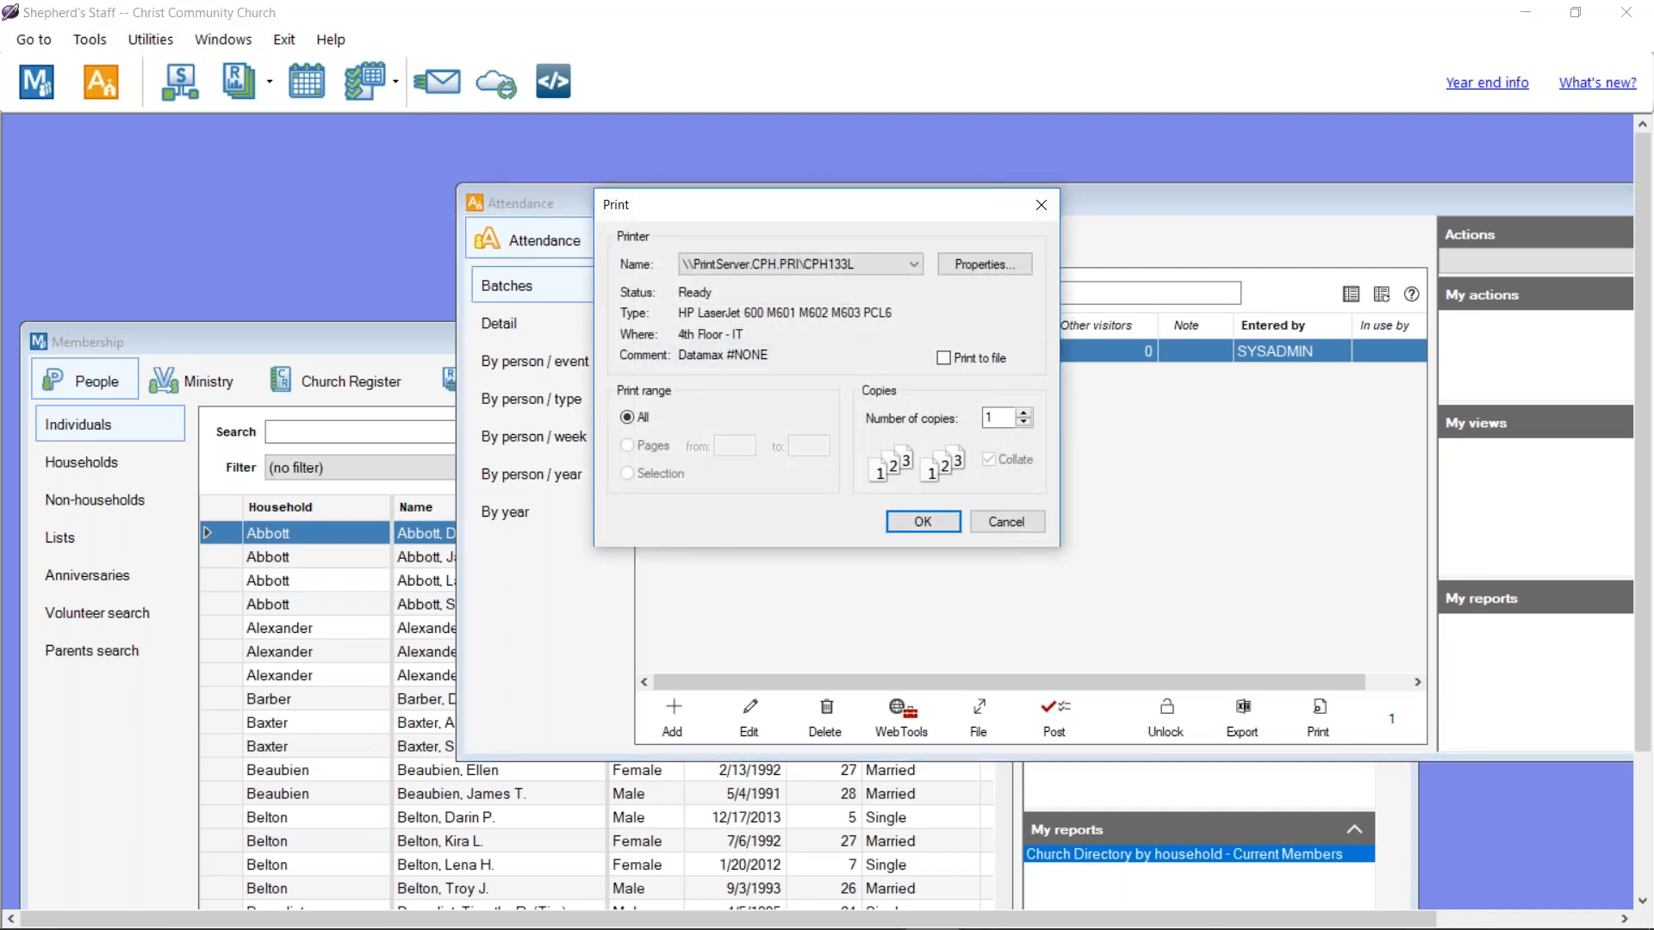
click(994, 517)
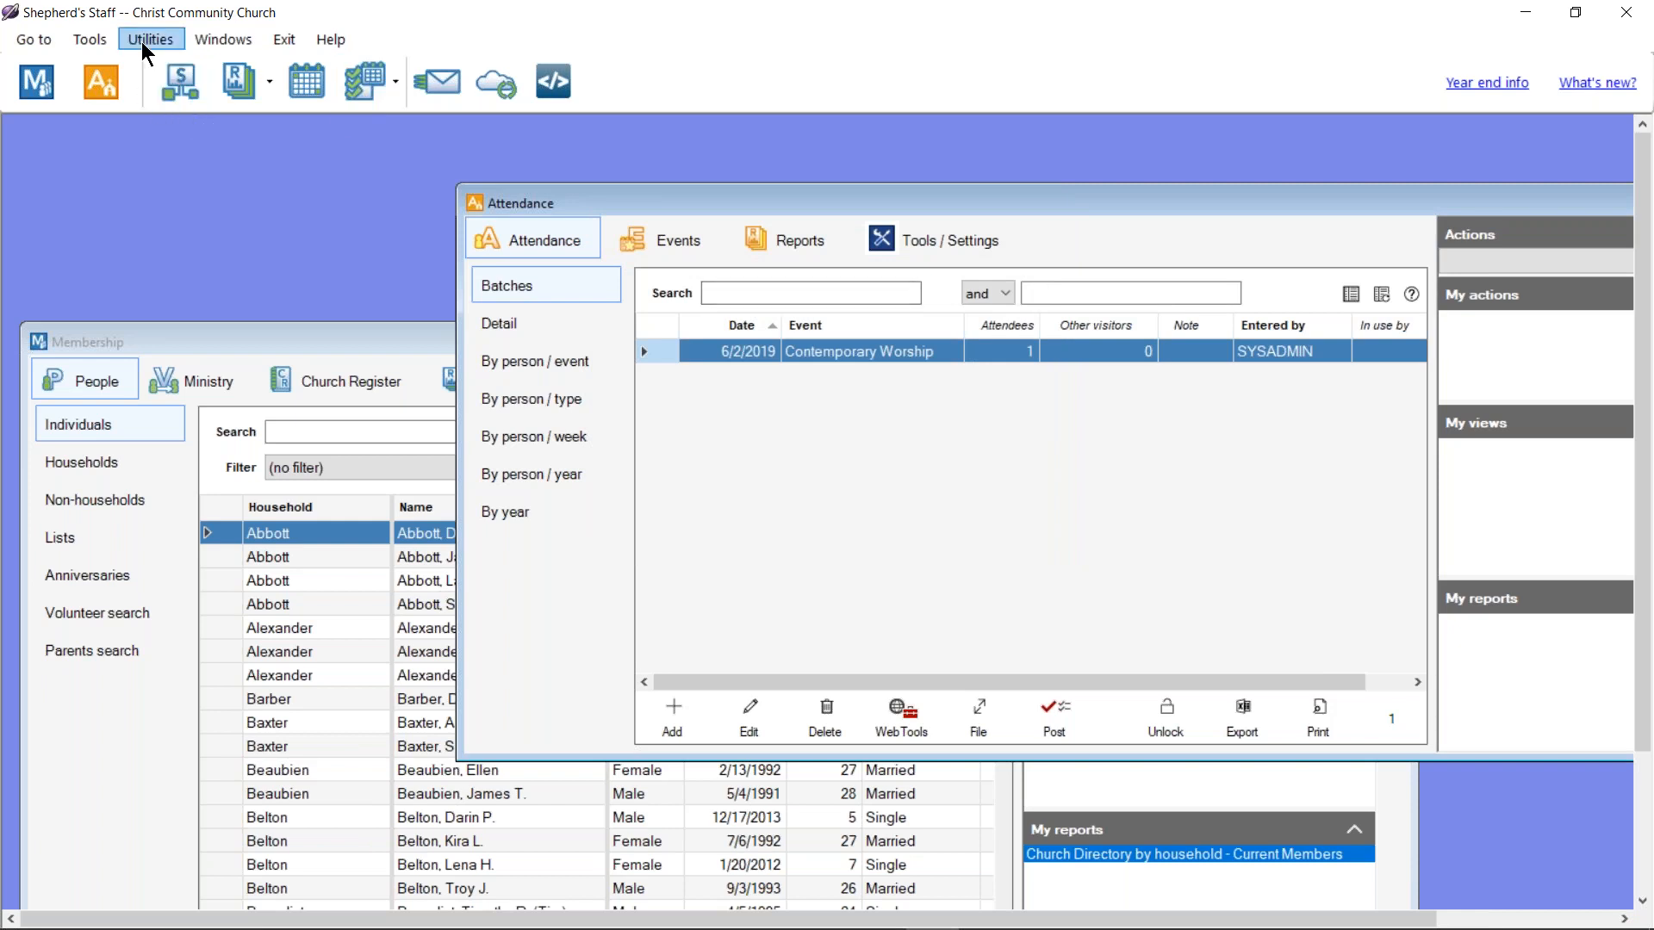
click(151, 42)
click(284, 113)
click(840, 261)
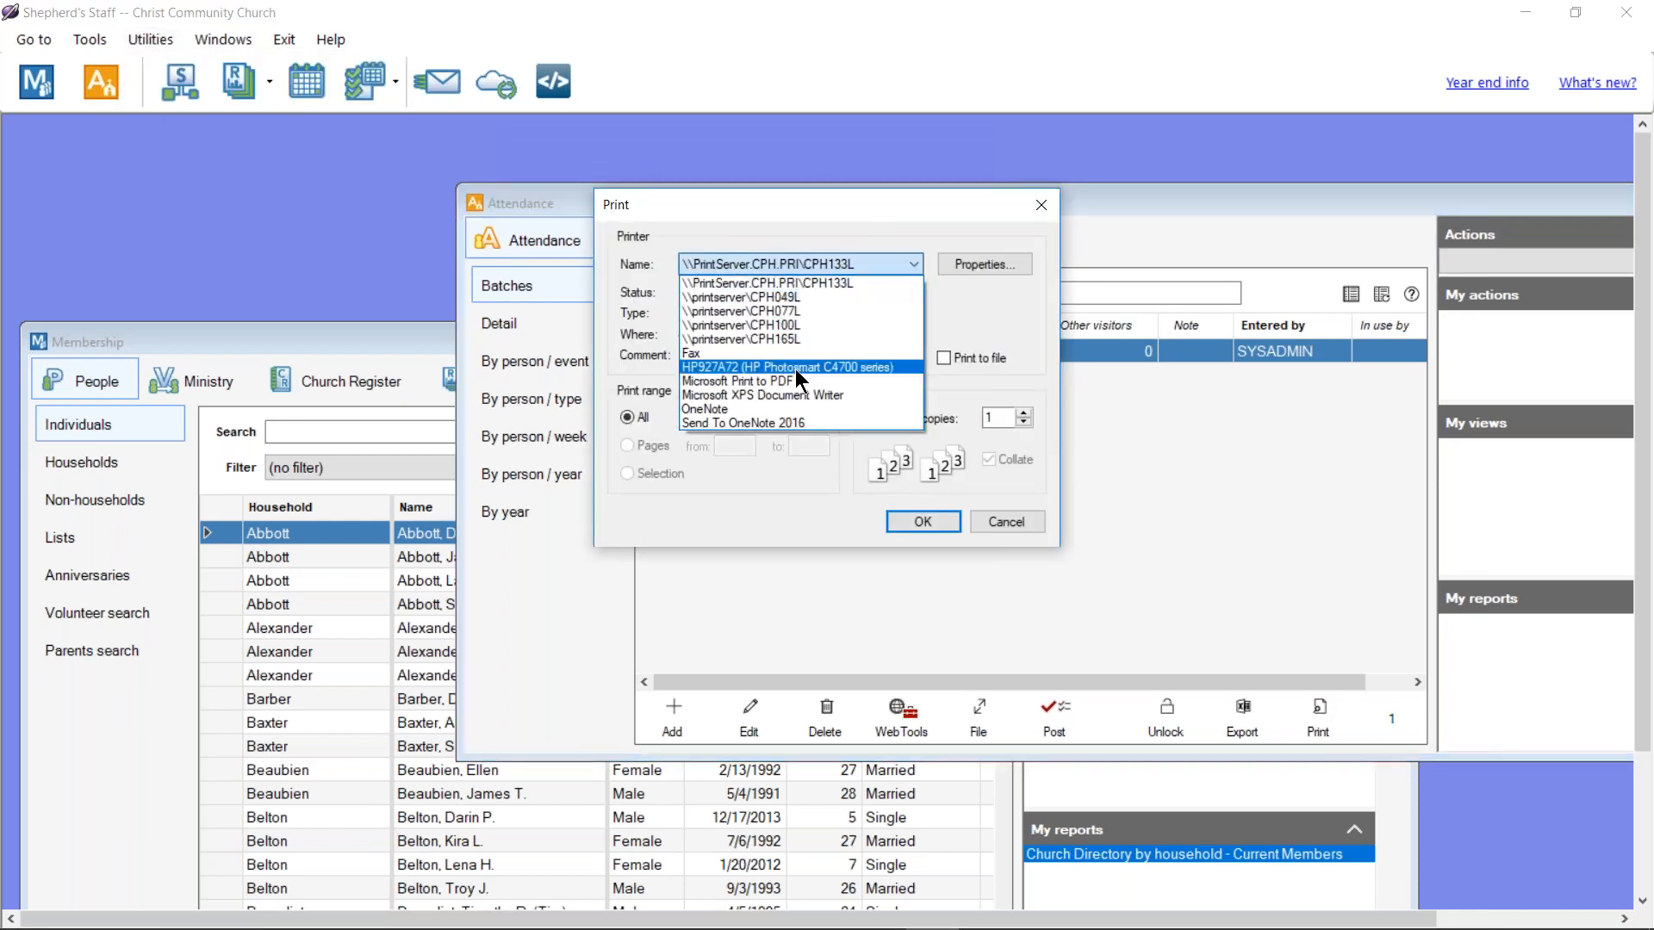
click(794, 368)
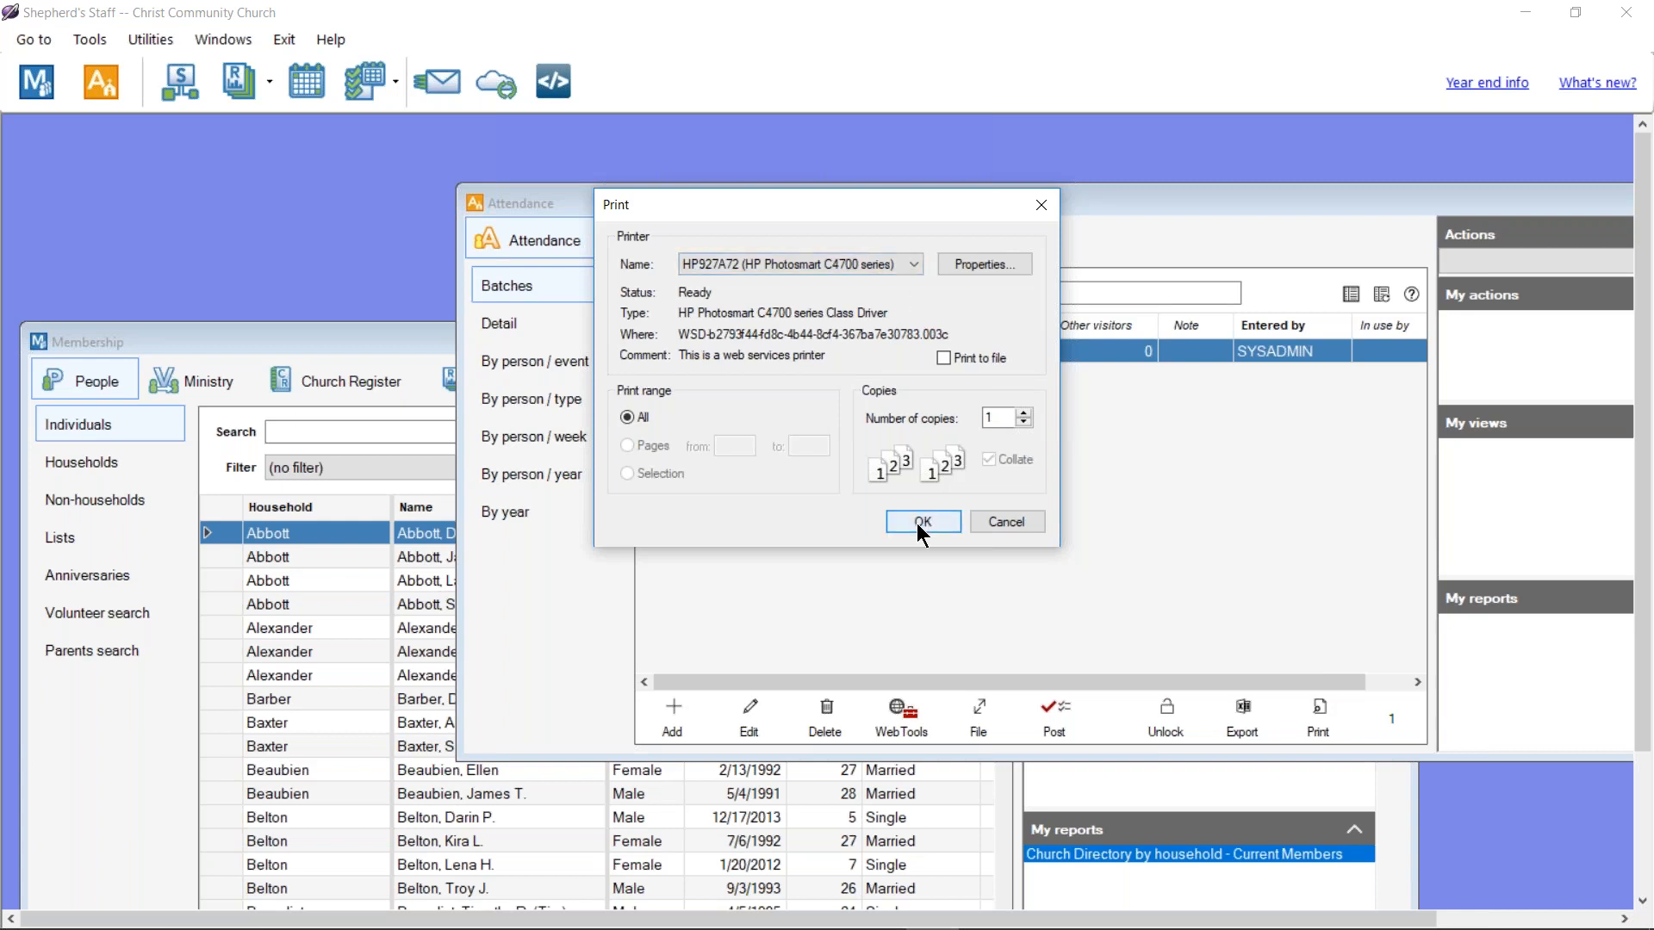
Step: Switch to \\PrintServer.CPH.PRI\CPH133L and confirm it as the default printer
click(911, 264)
click(849, 281)
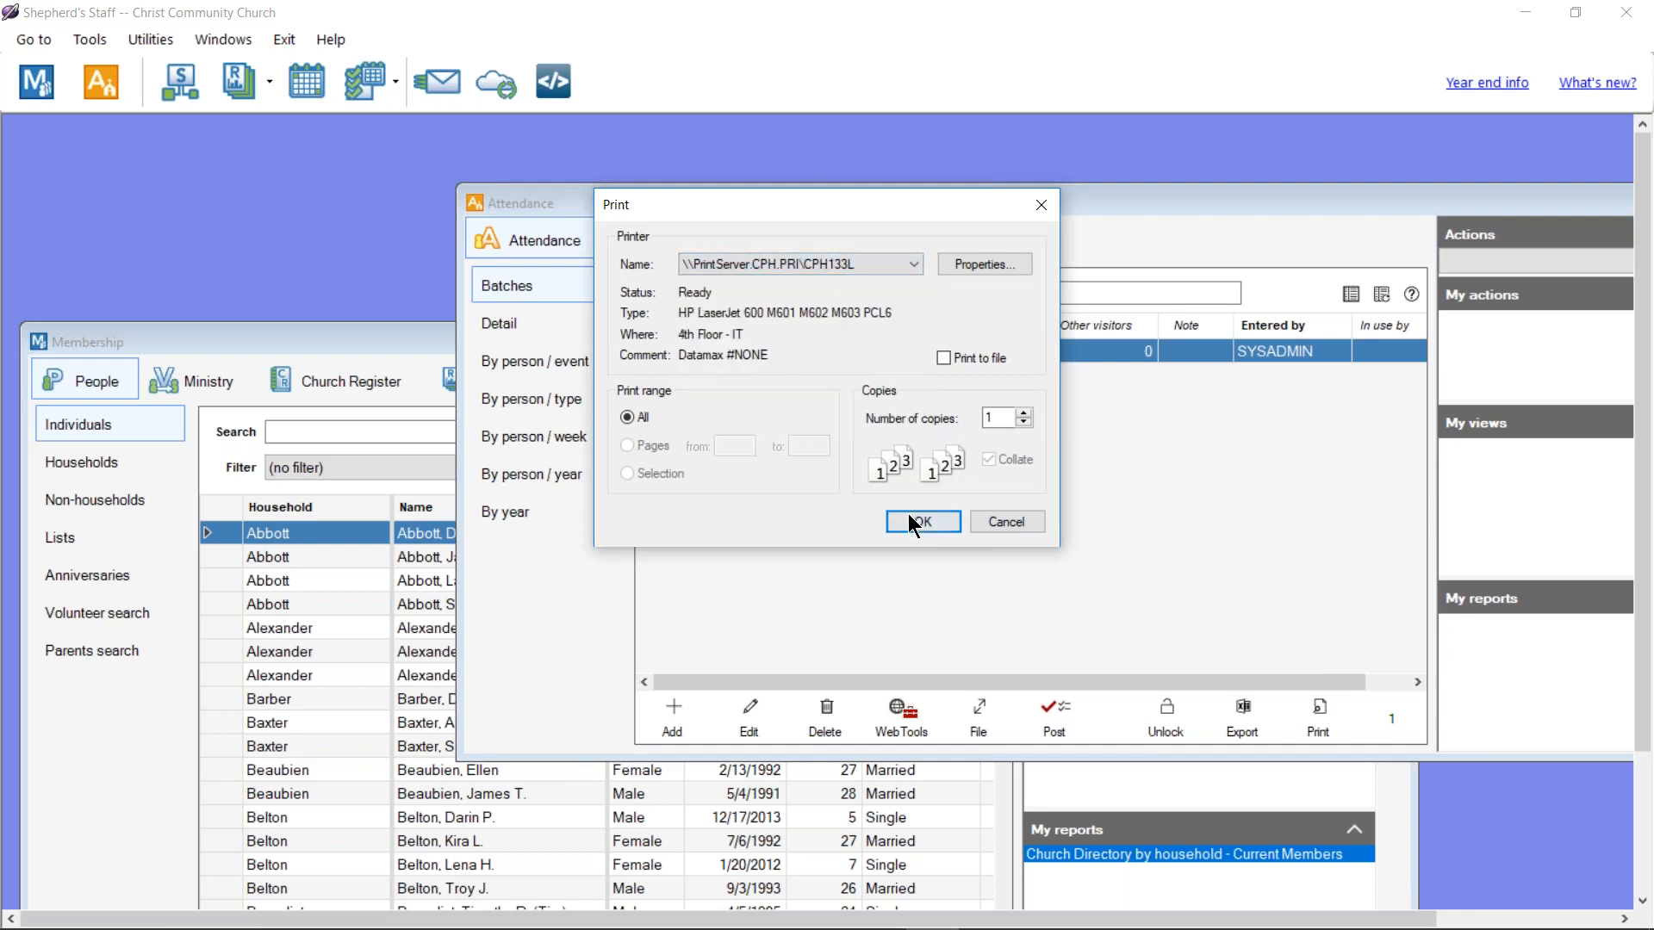
click(904, 525)
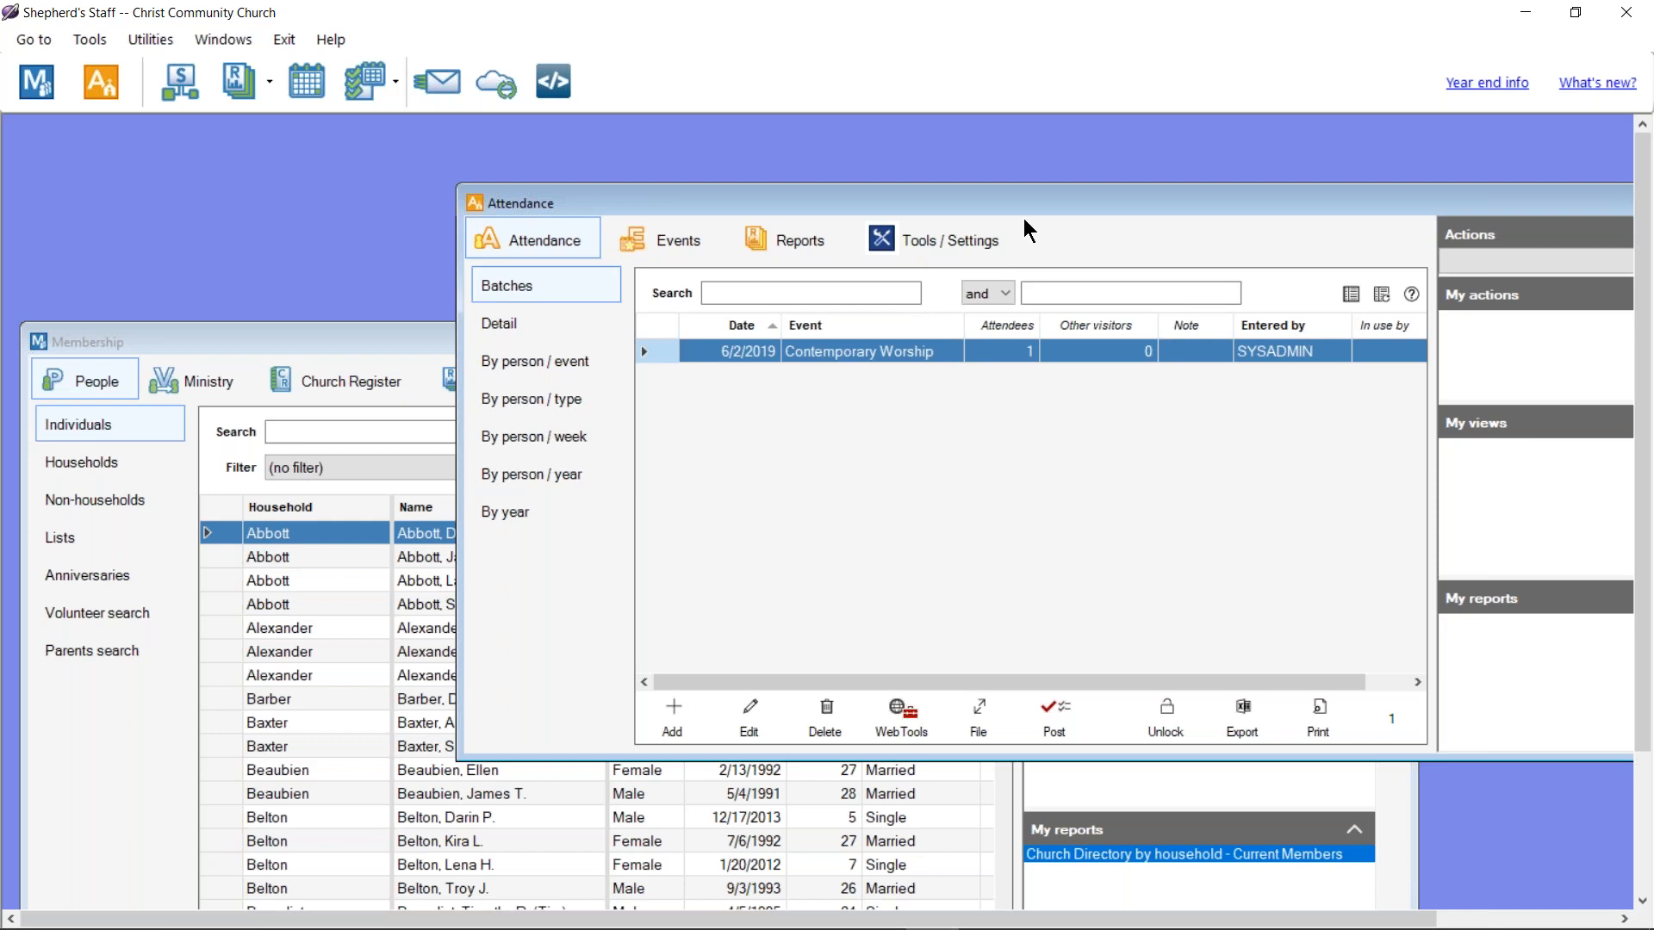
Step: Move the Attendance window aside and close both the Attendance and Membership windows
drag(1019, 210, 990, 160)
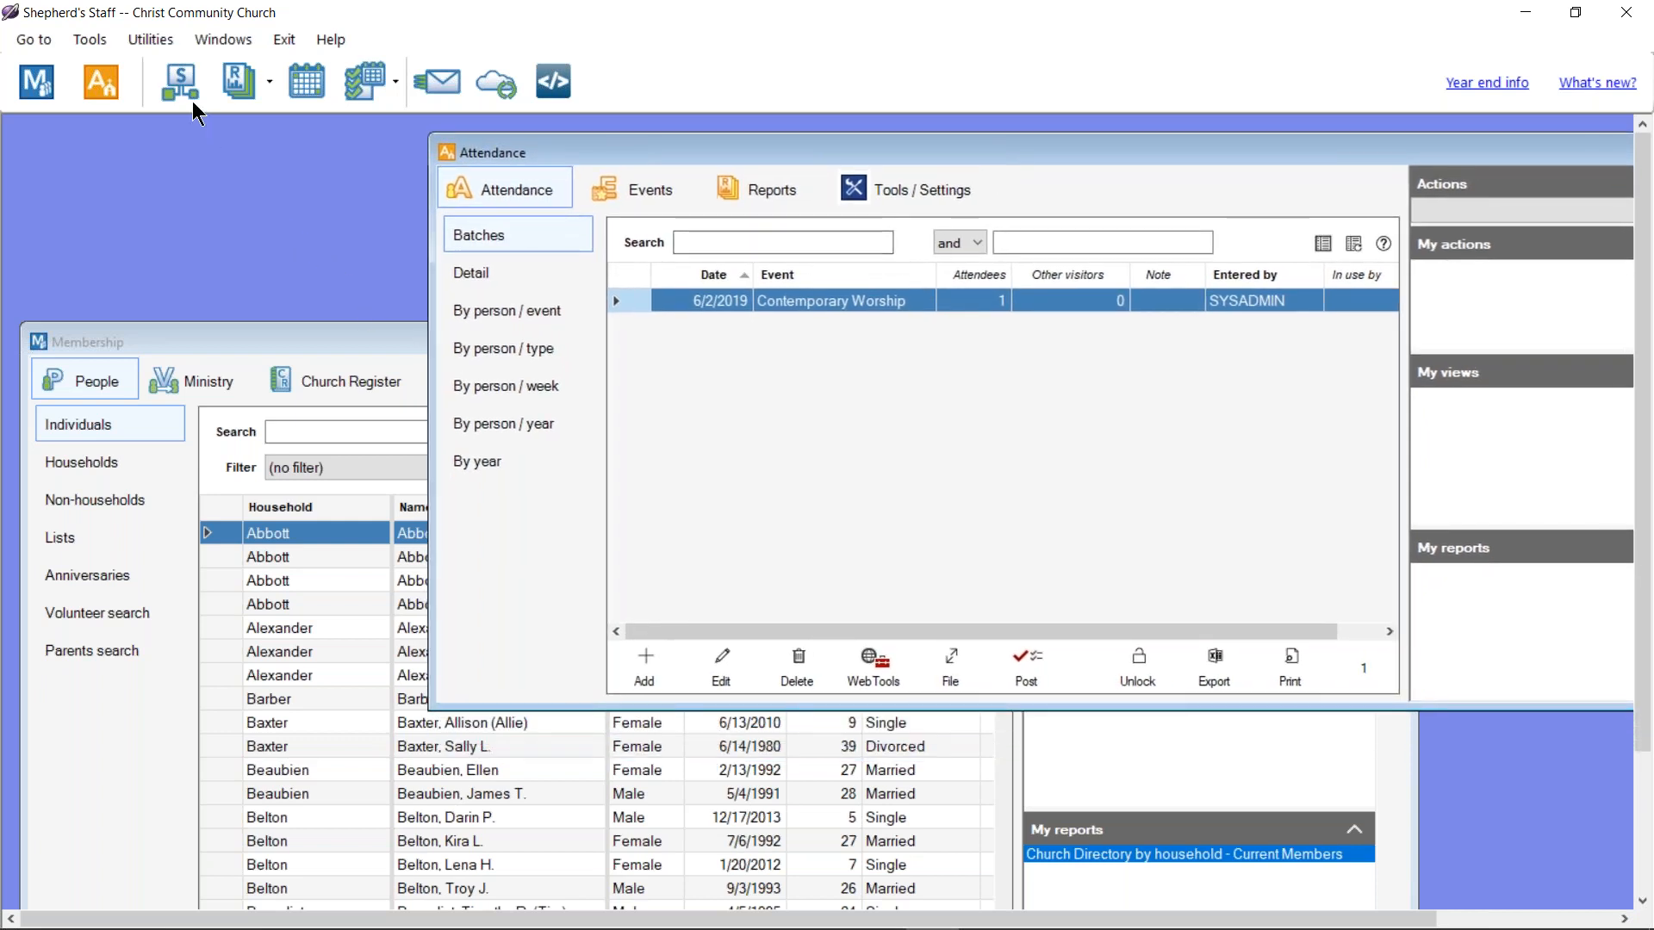
click(152, 40)
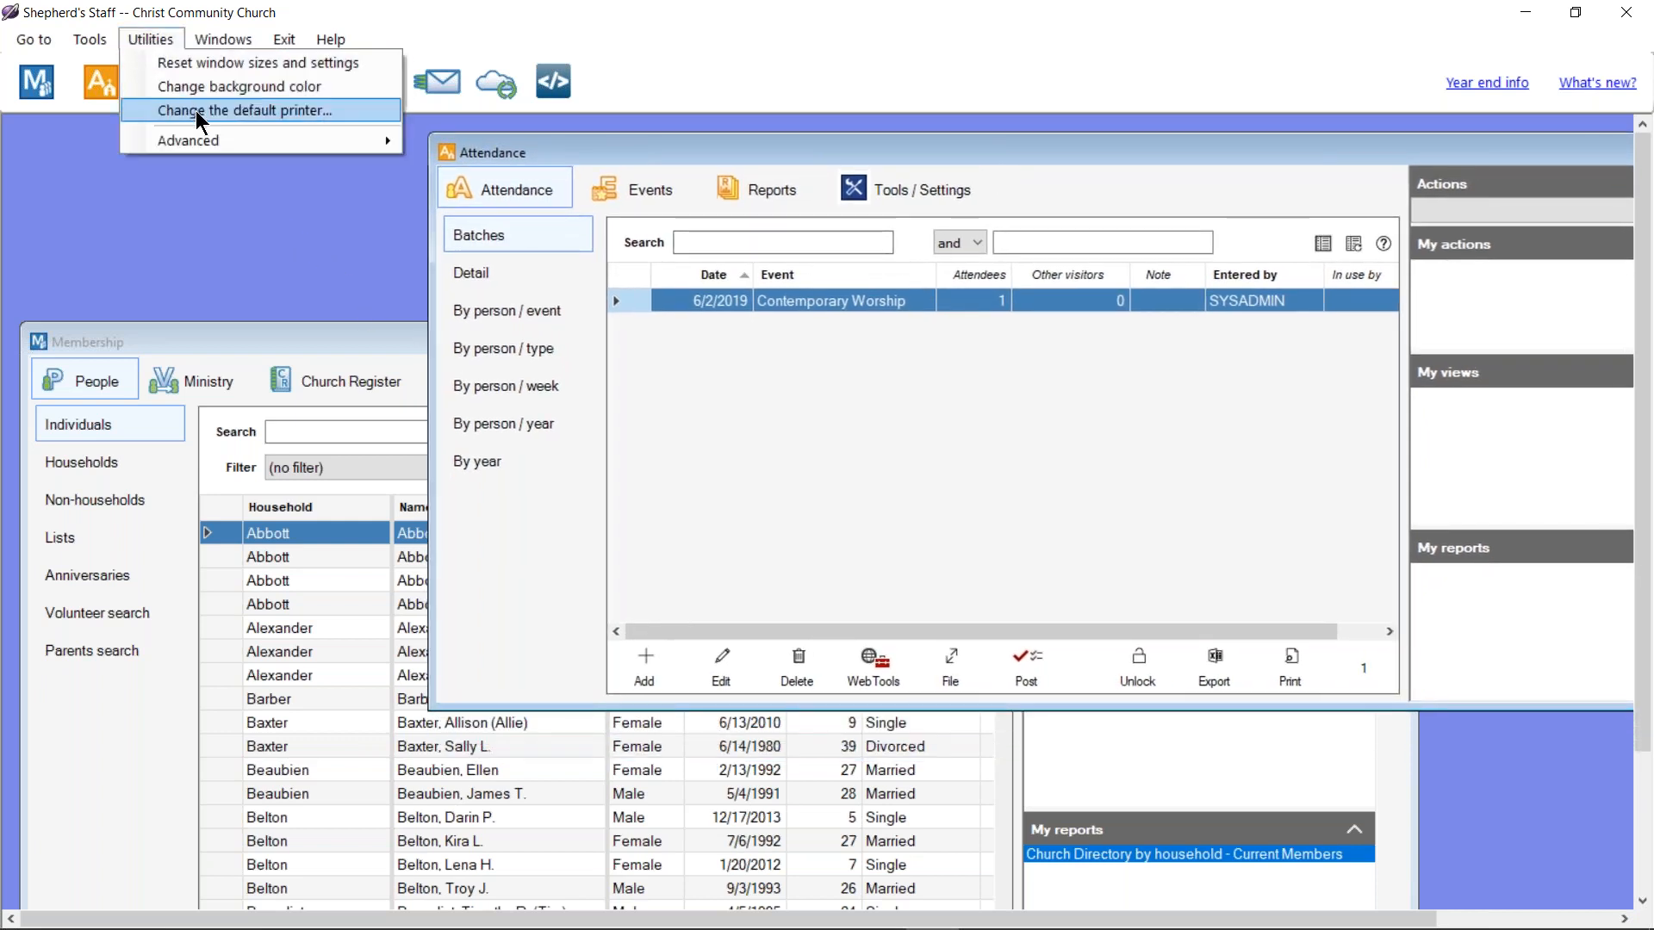
drag(1433, 159, 832, 303)
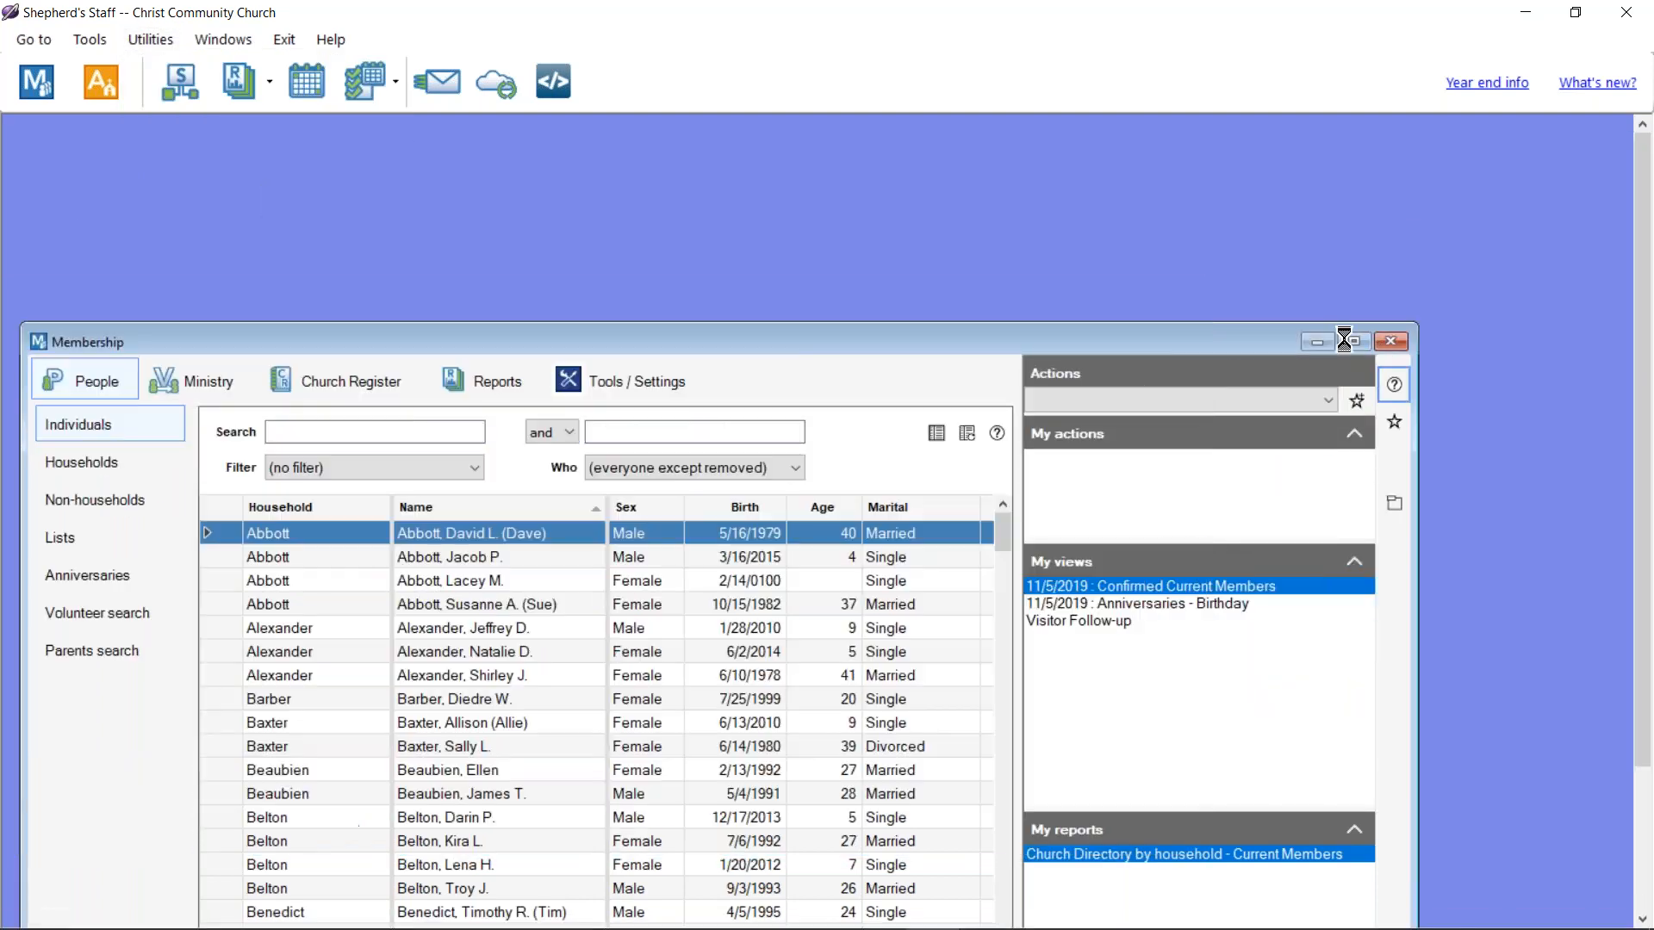
click(1390, 342)
click(154, 41)
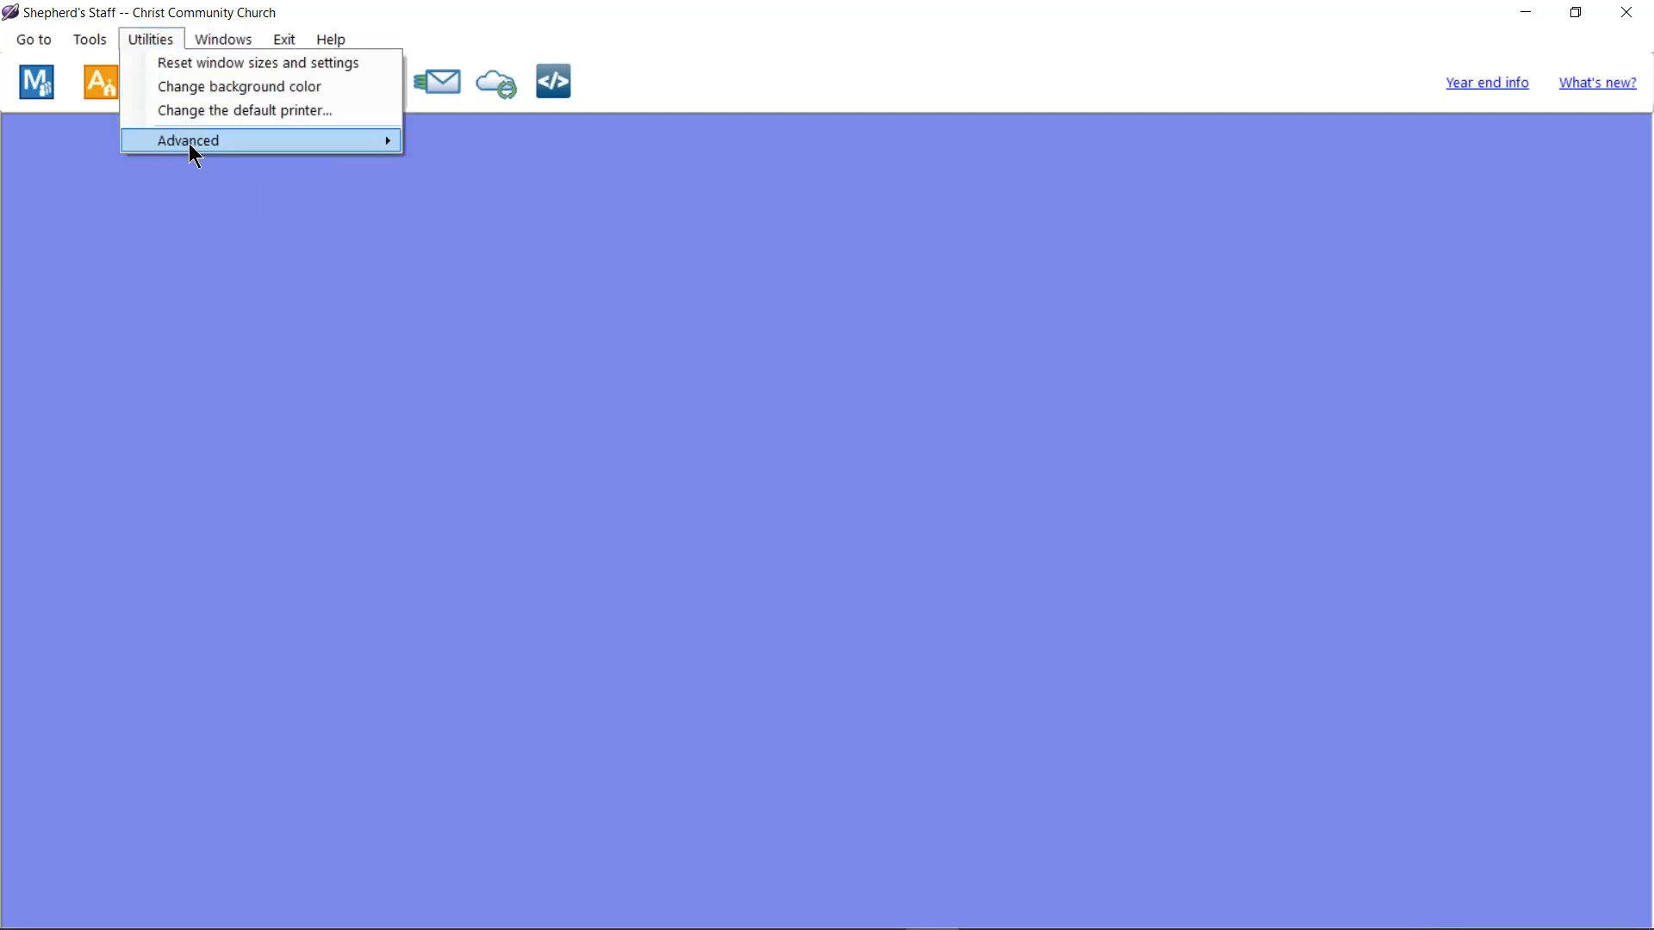
Step: Start a repair with SS-88-CTS-FULL.exe, cancel its prerequisite install, and reopen Membership
mouse_move(204, 144)
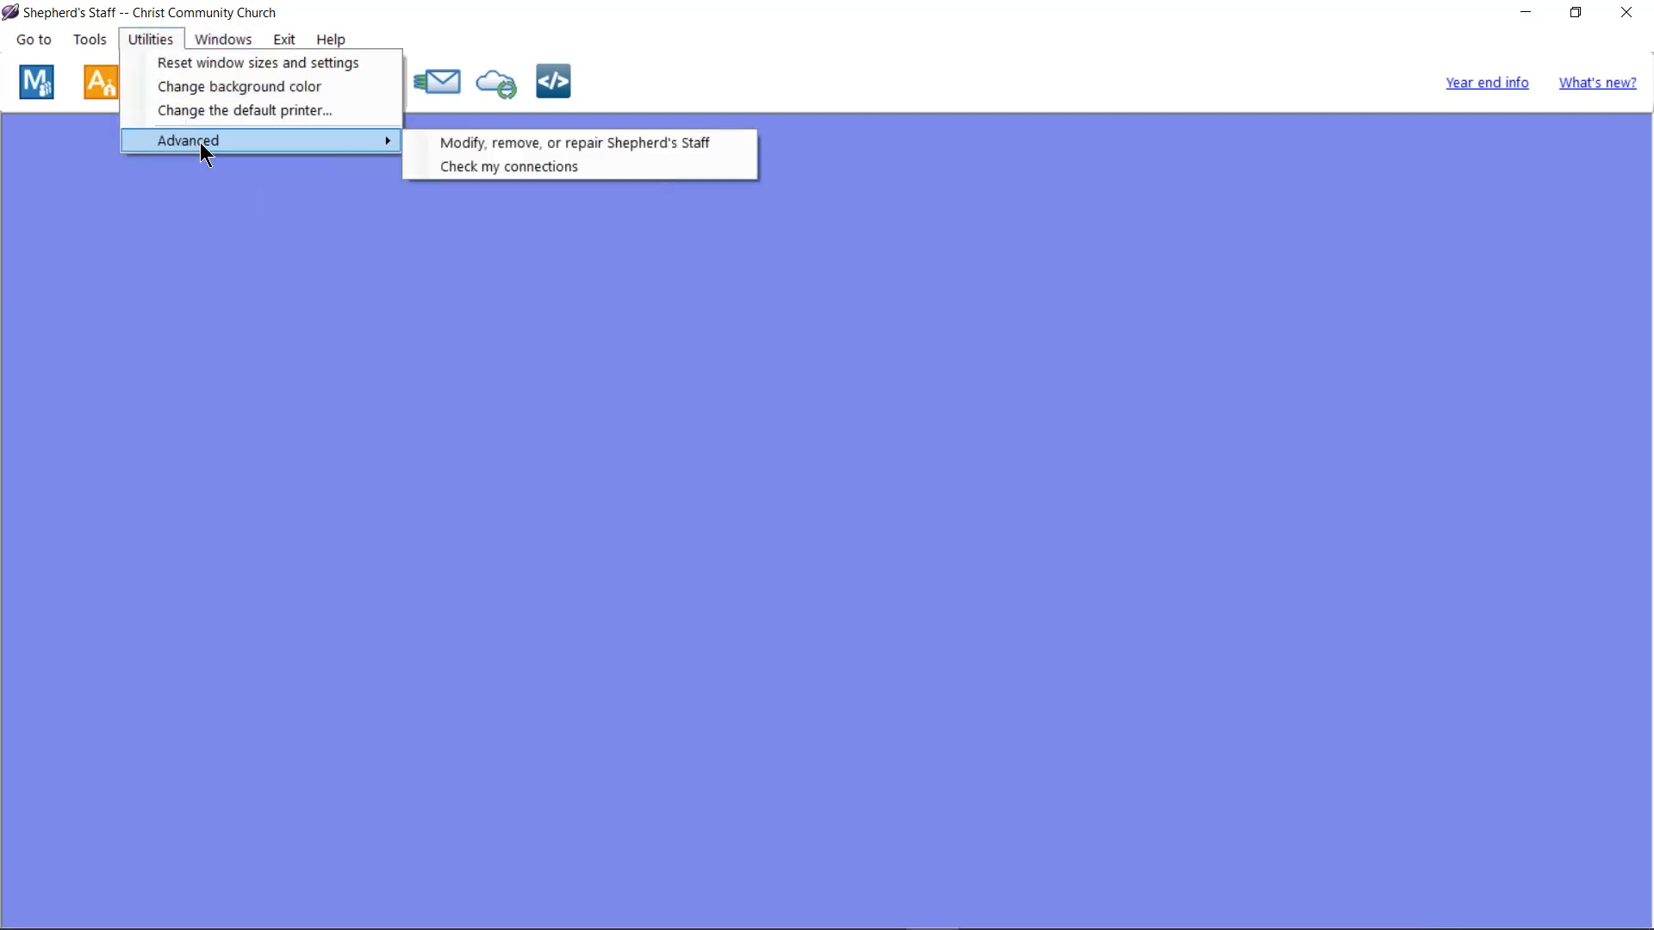
click(463, 142)
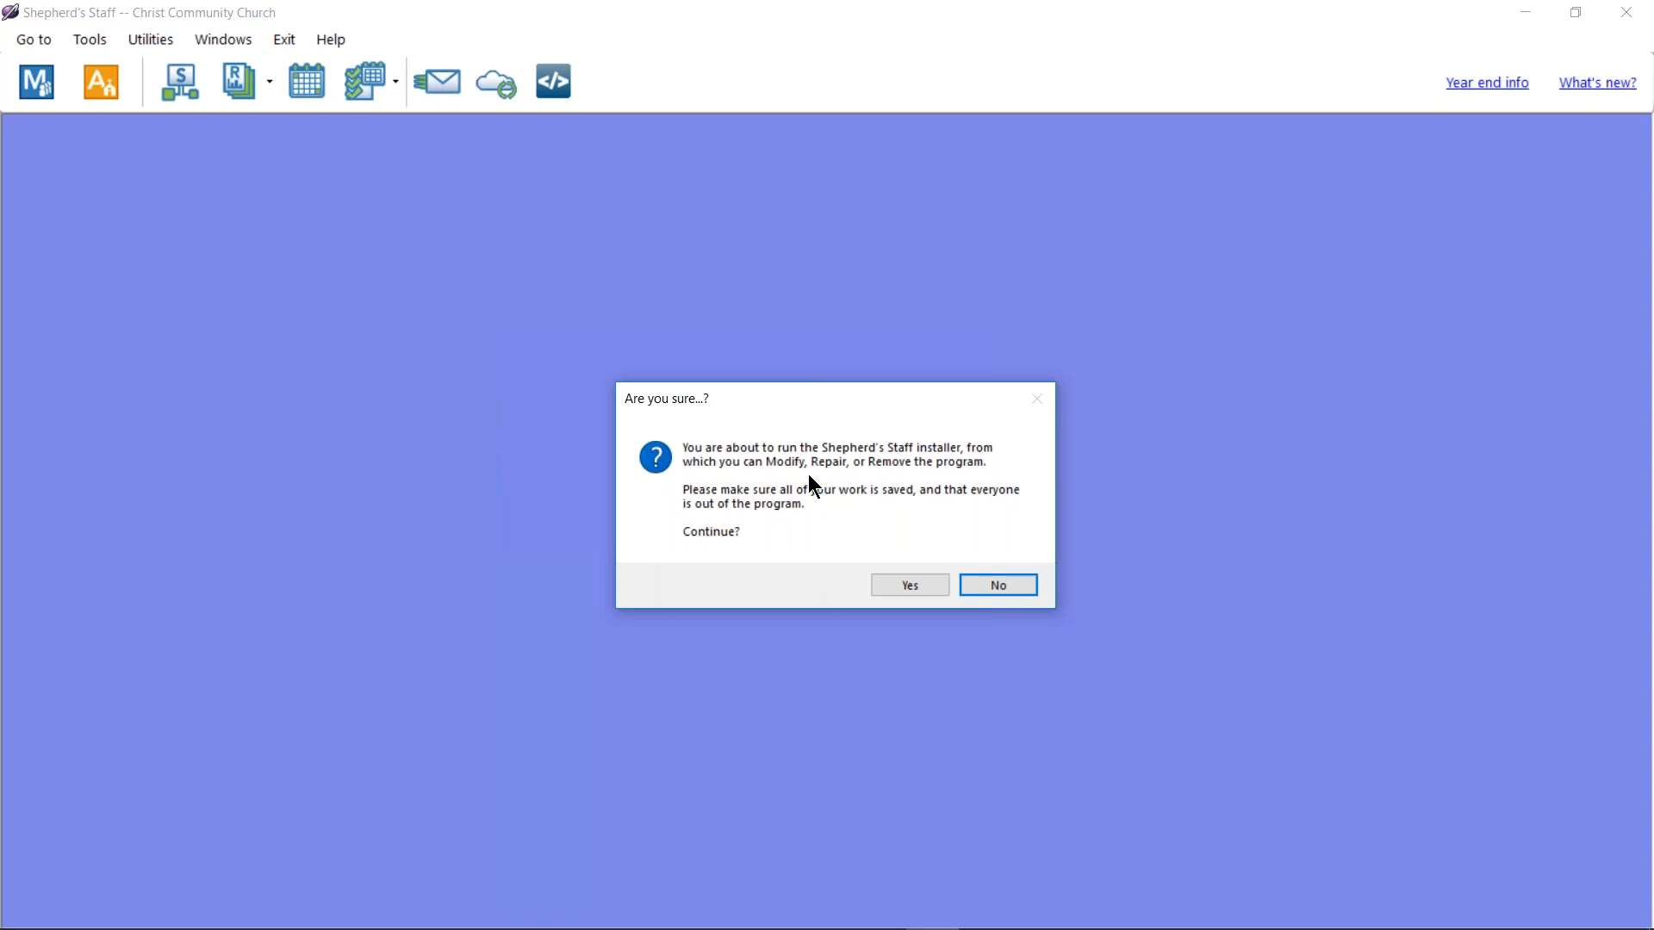
click(940, 589)
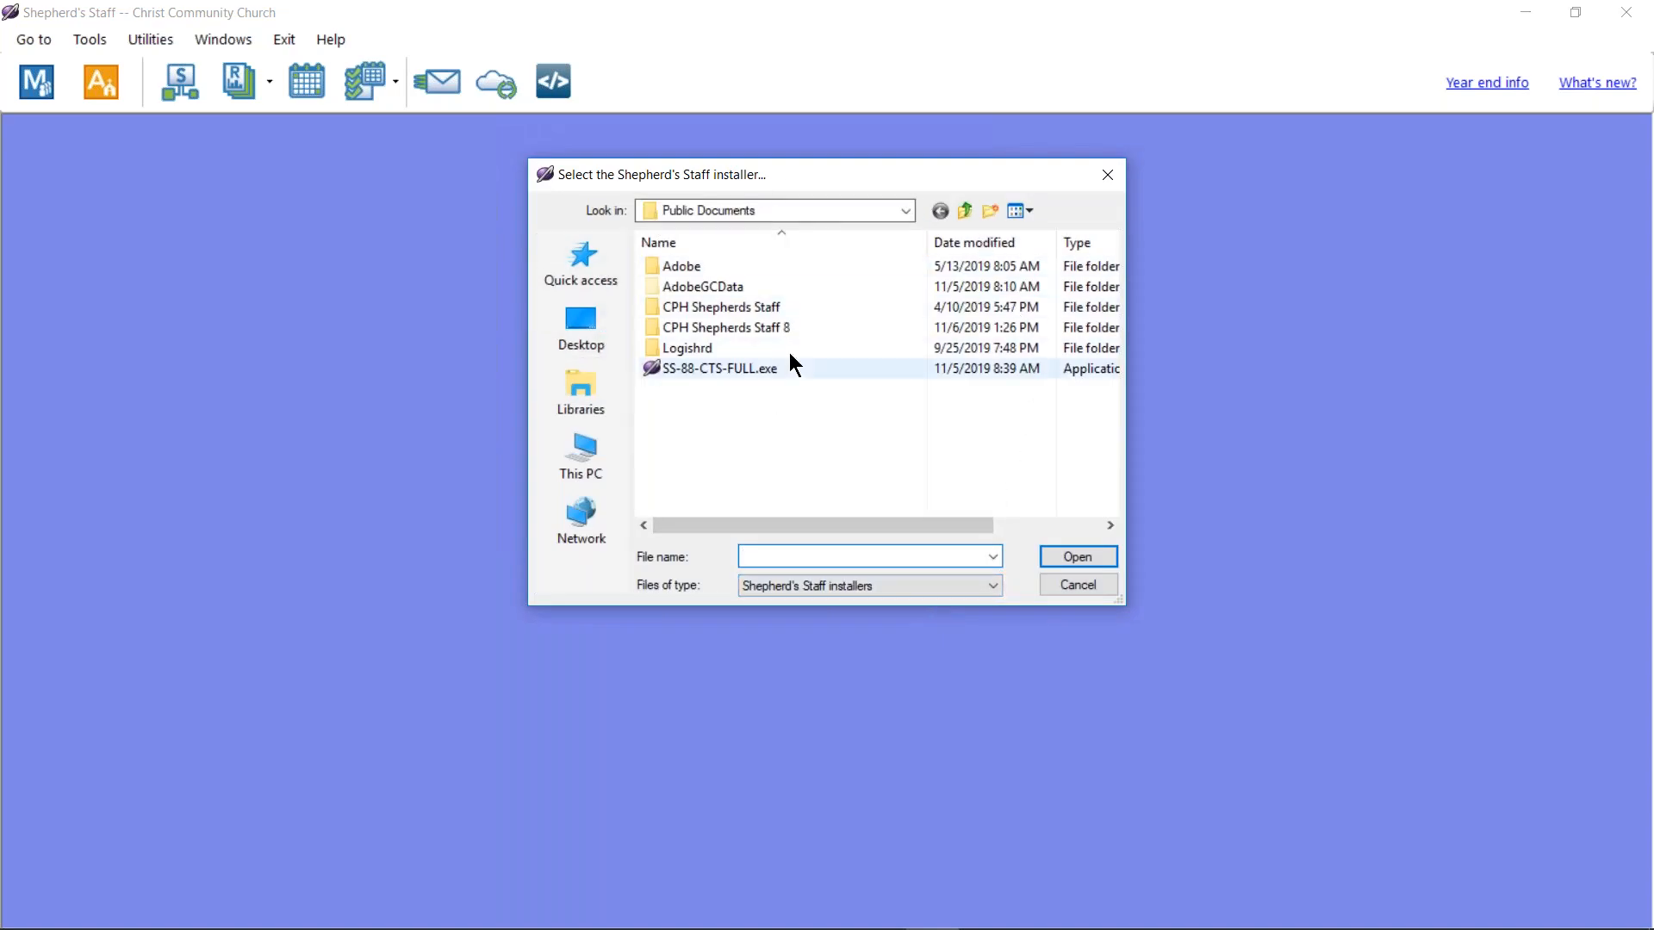
click(746, 380)
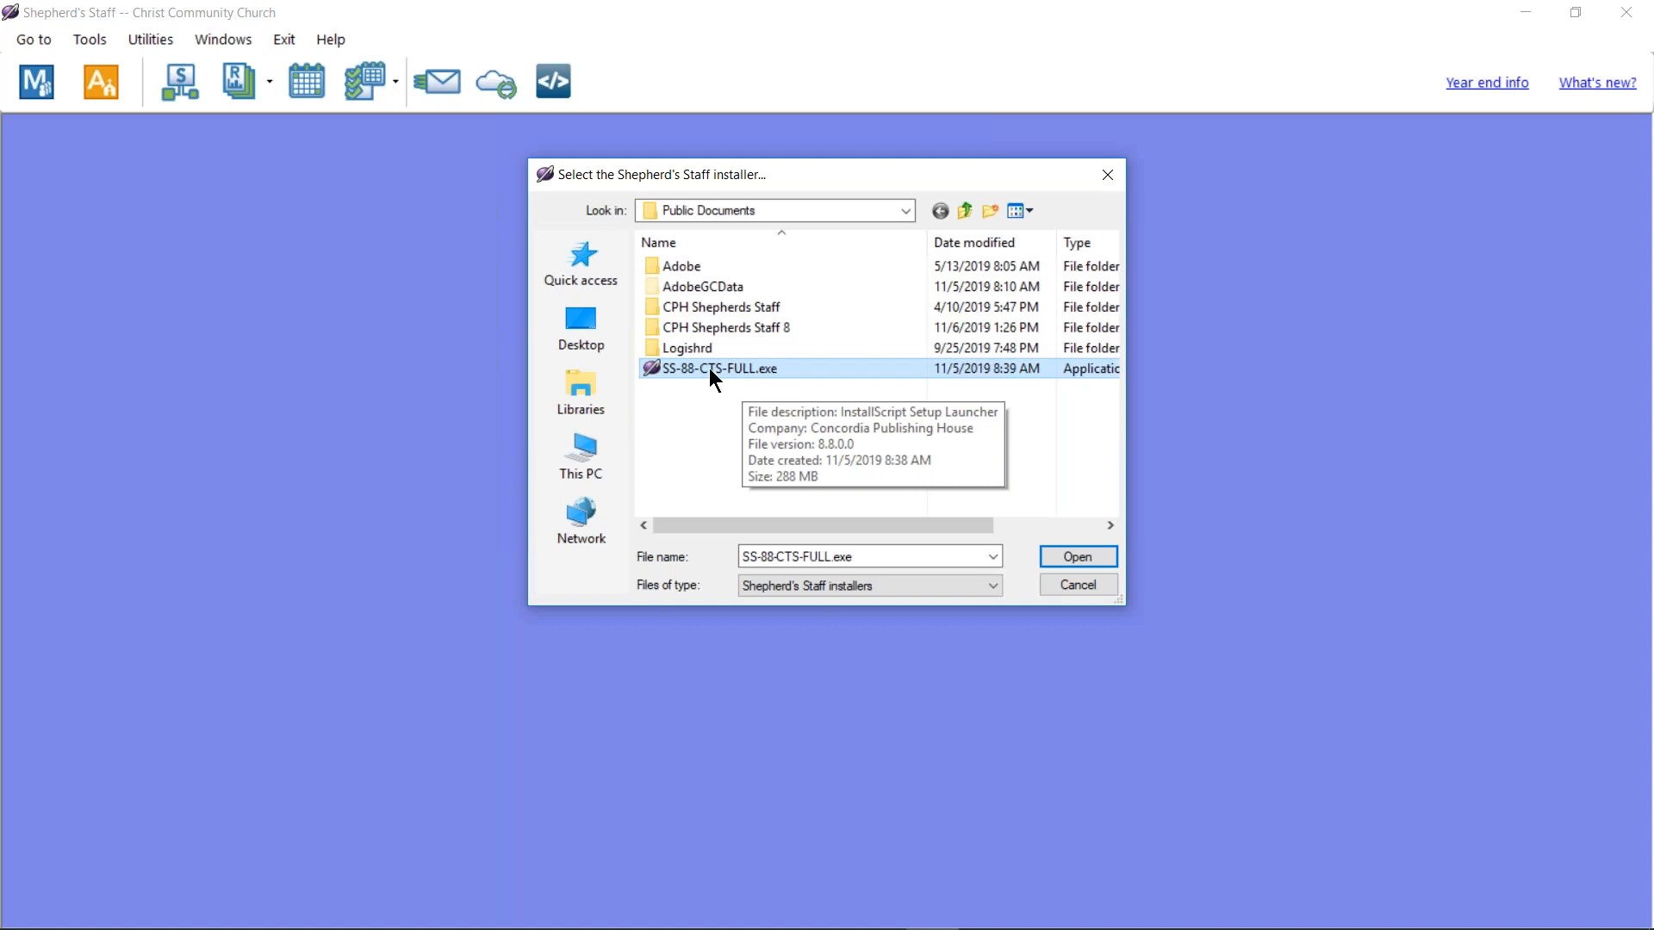
click(1073, 556)
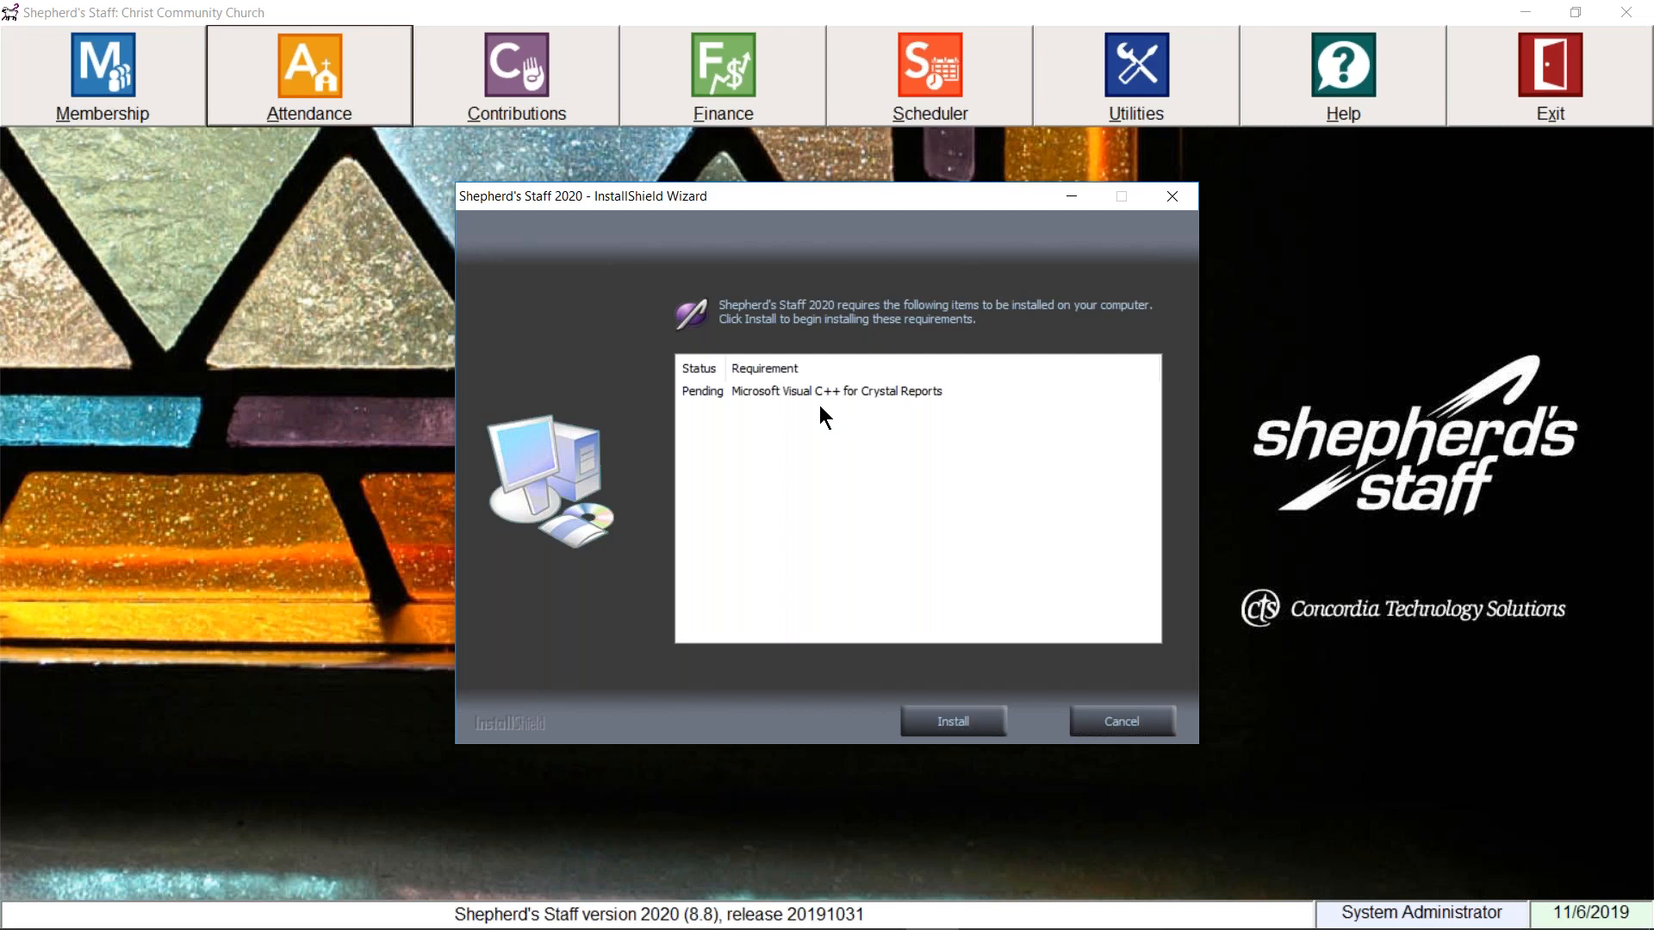
click(1107, 728)
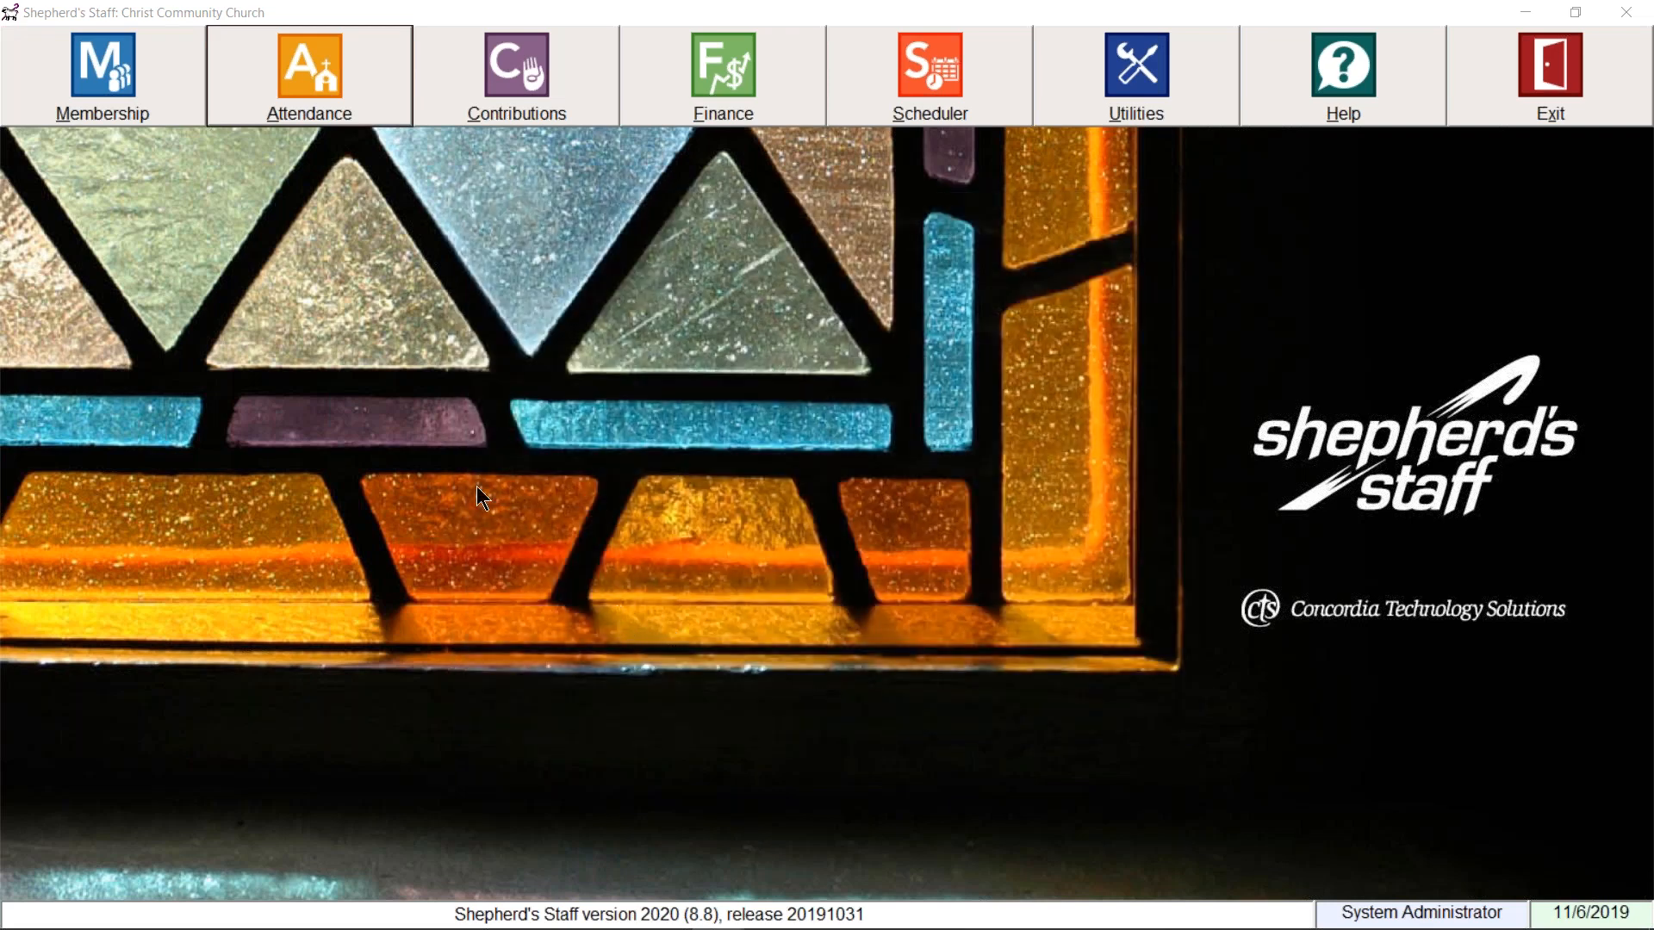
click(153, 101)
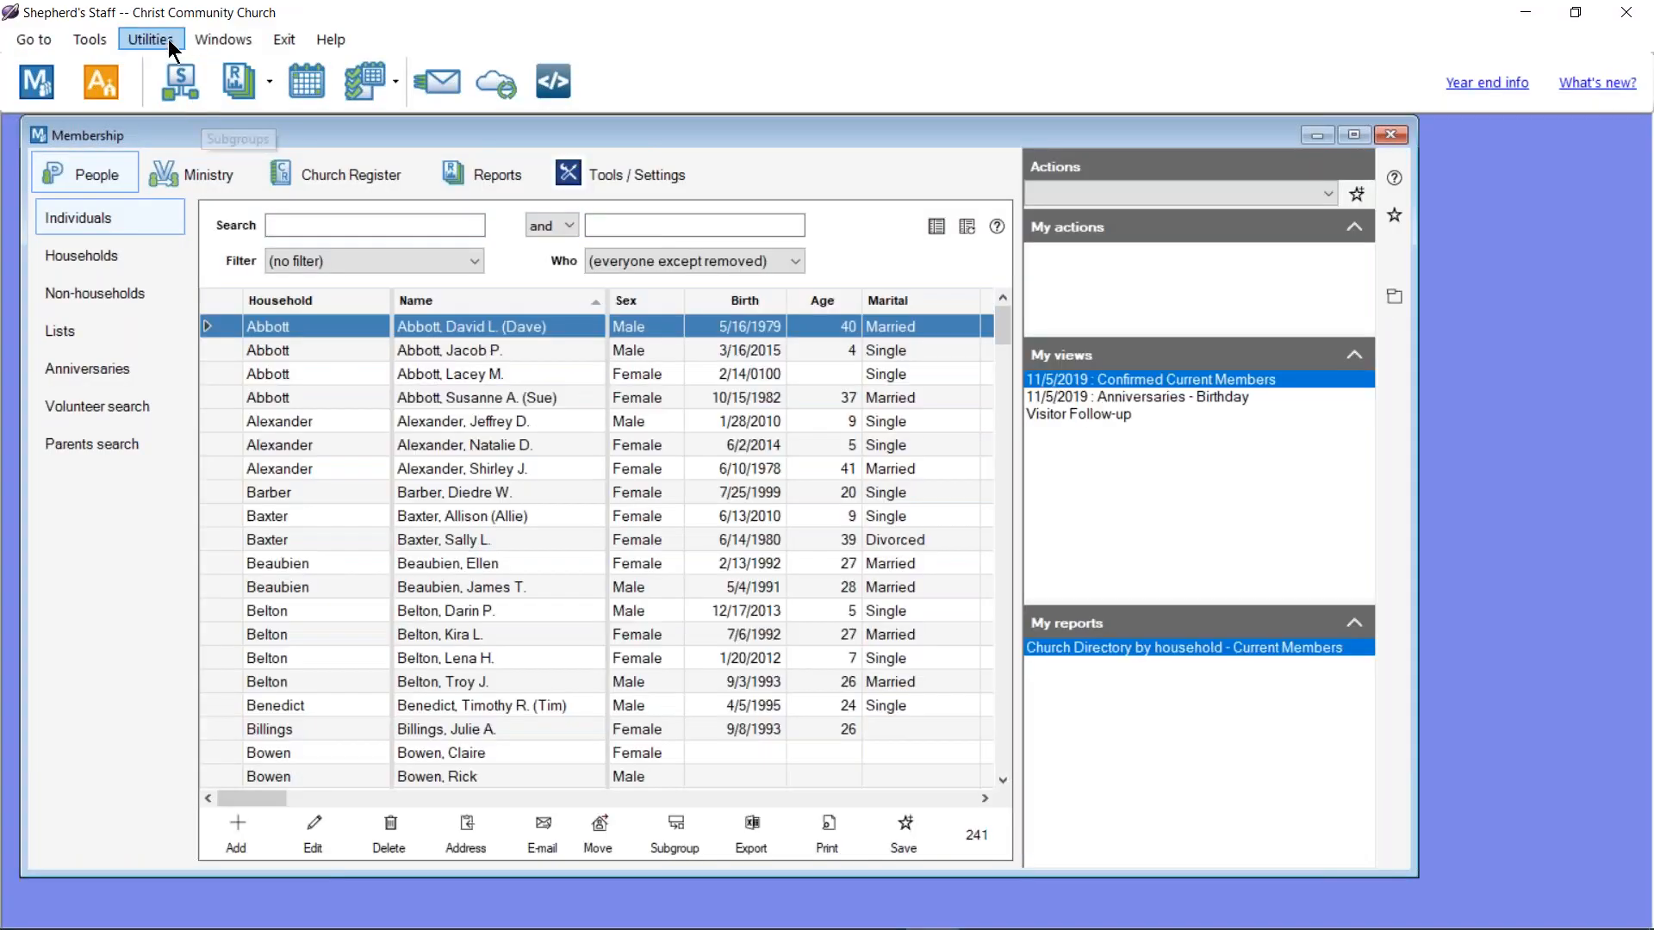
Step: Run Check my connections, confirm the database is available, then close it and Membership
click(167, 38)
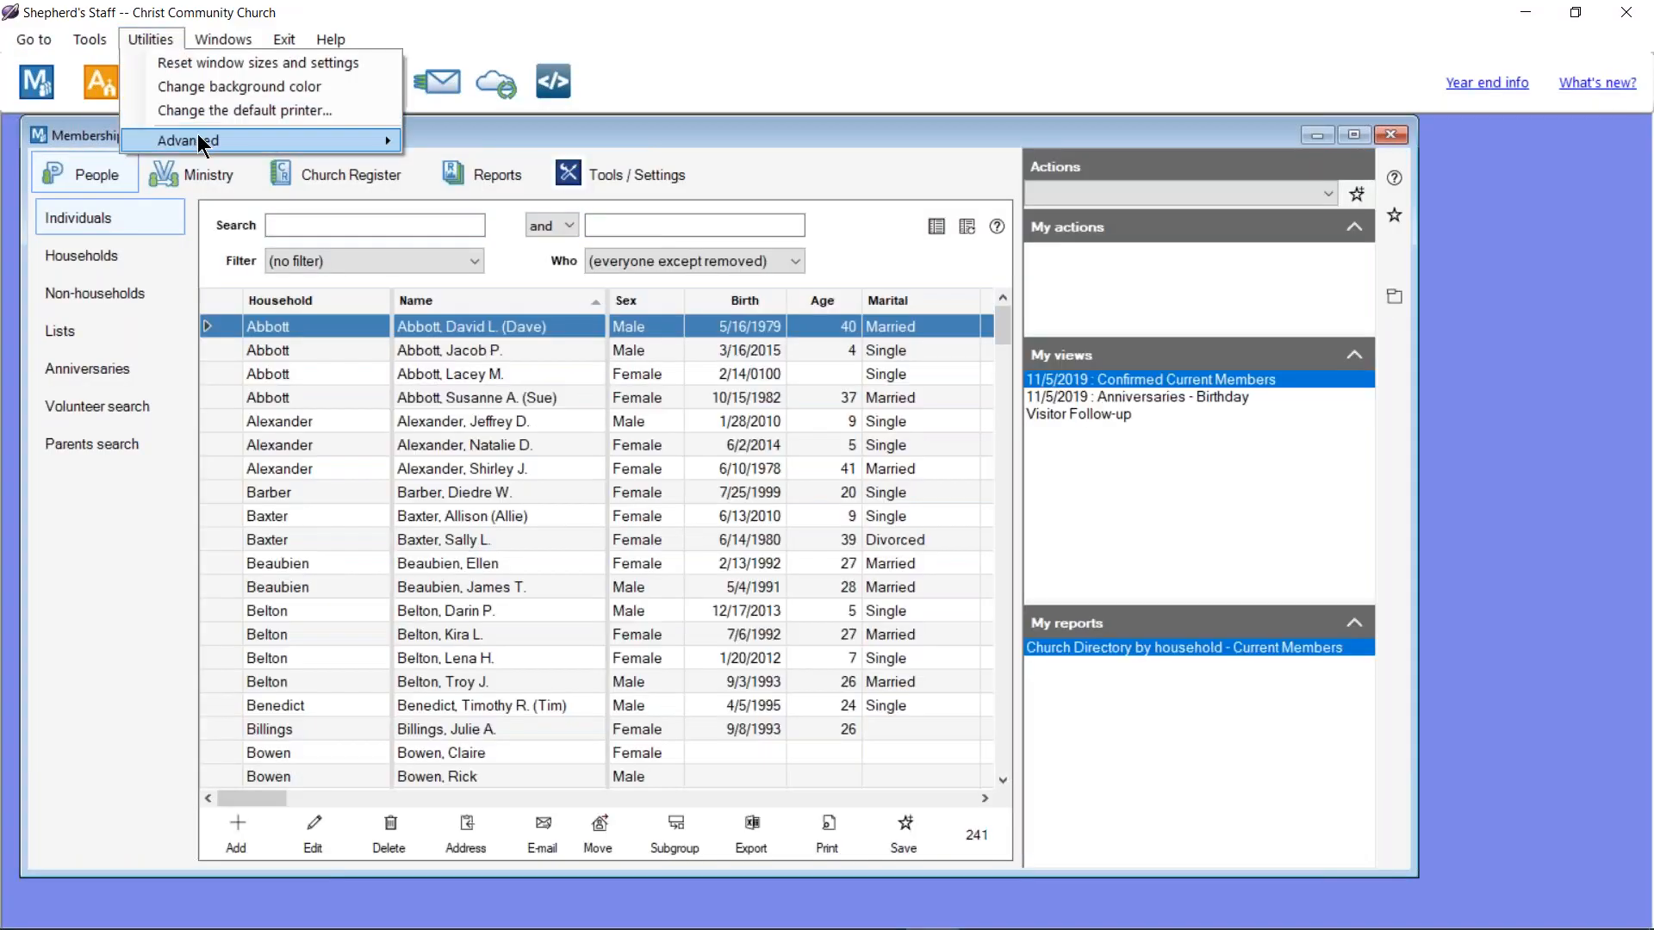
mouse_move(384, 141)
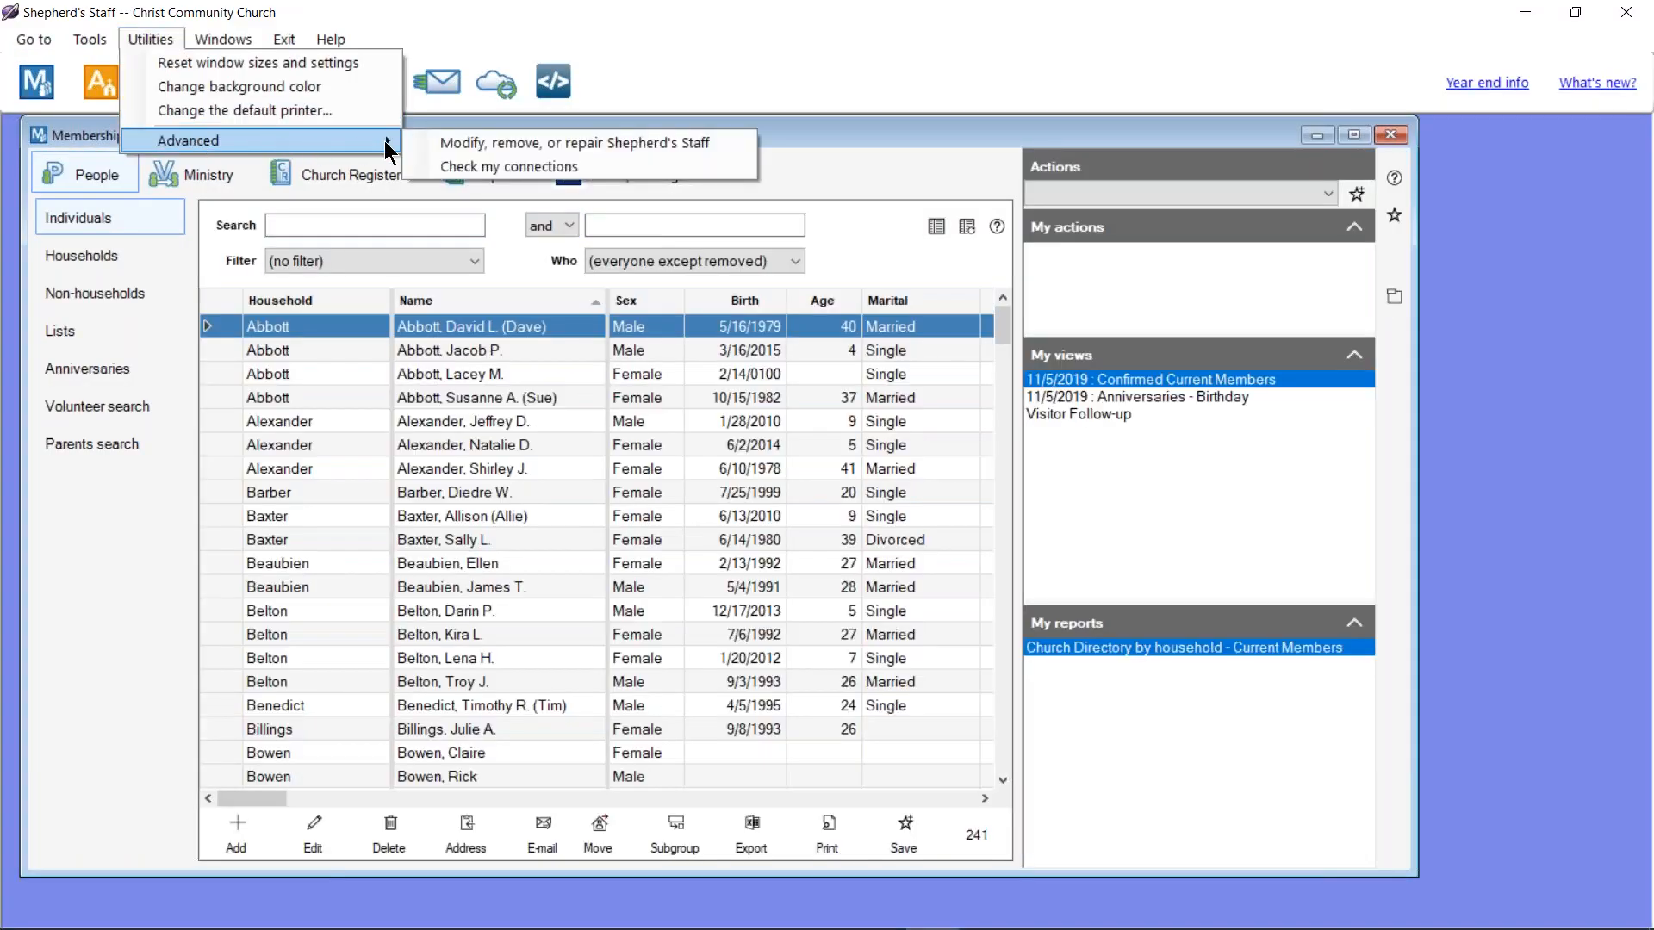
click(491, 169)
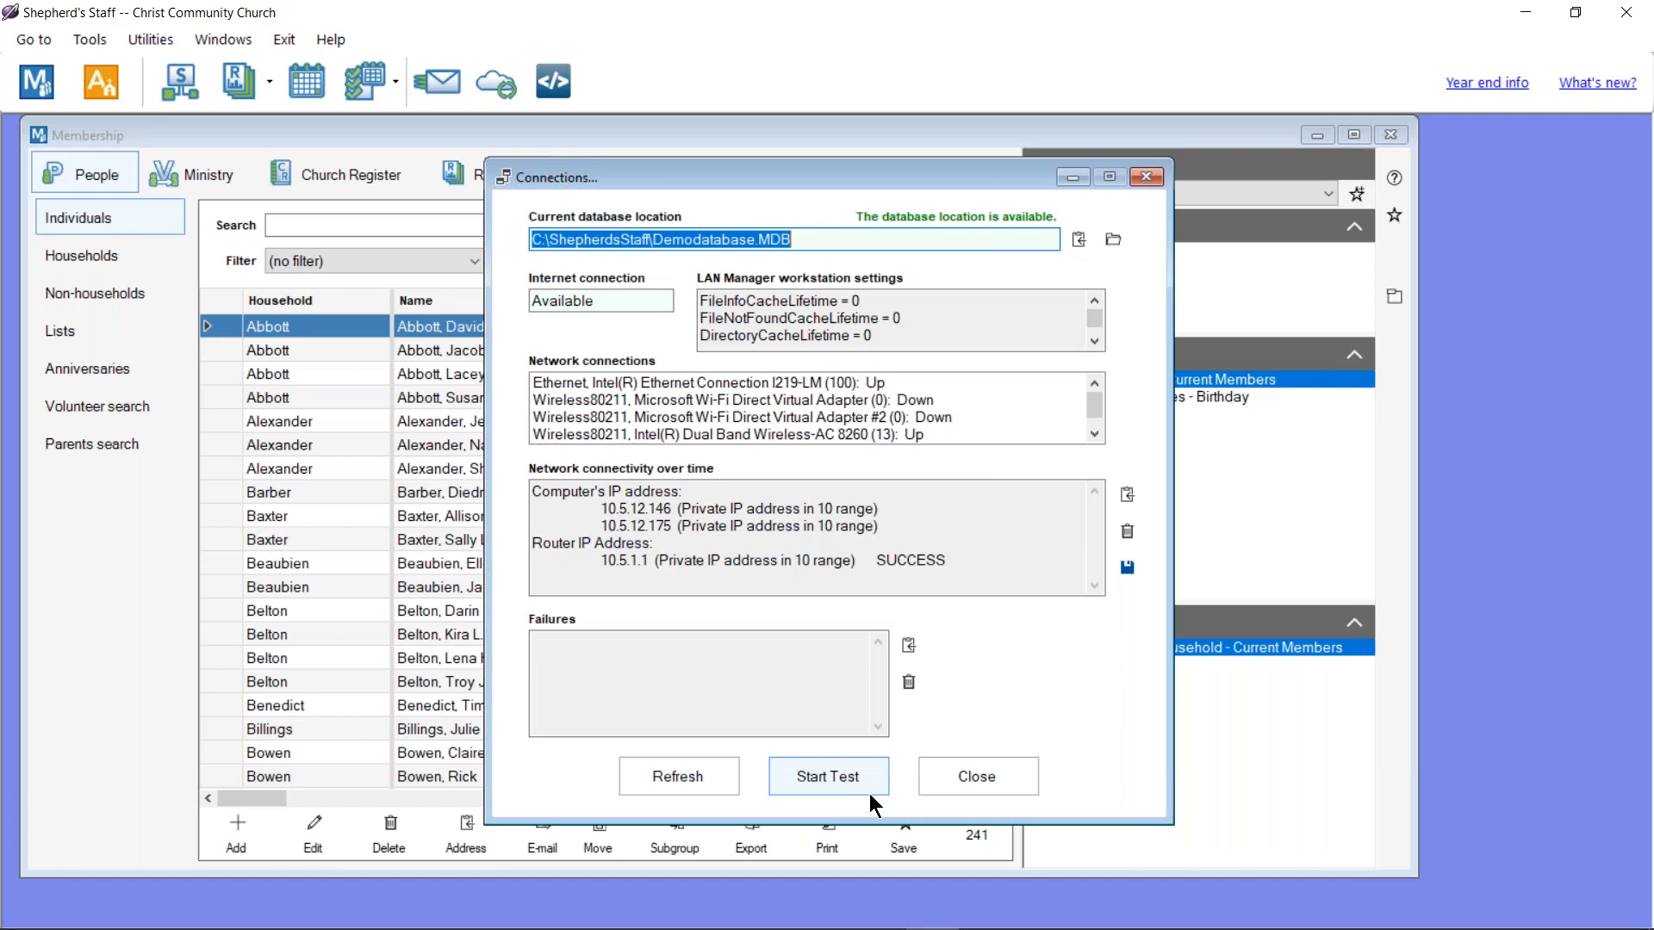
click(968, 778)
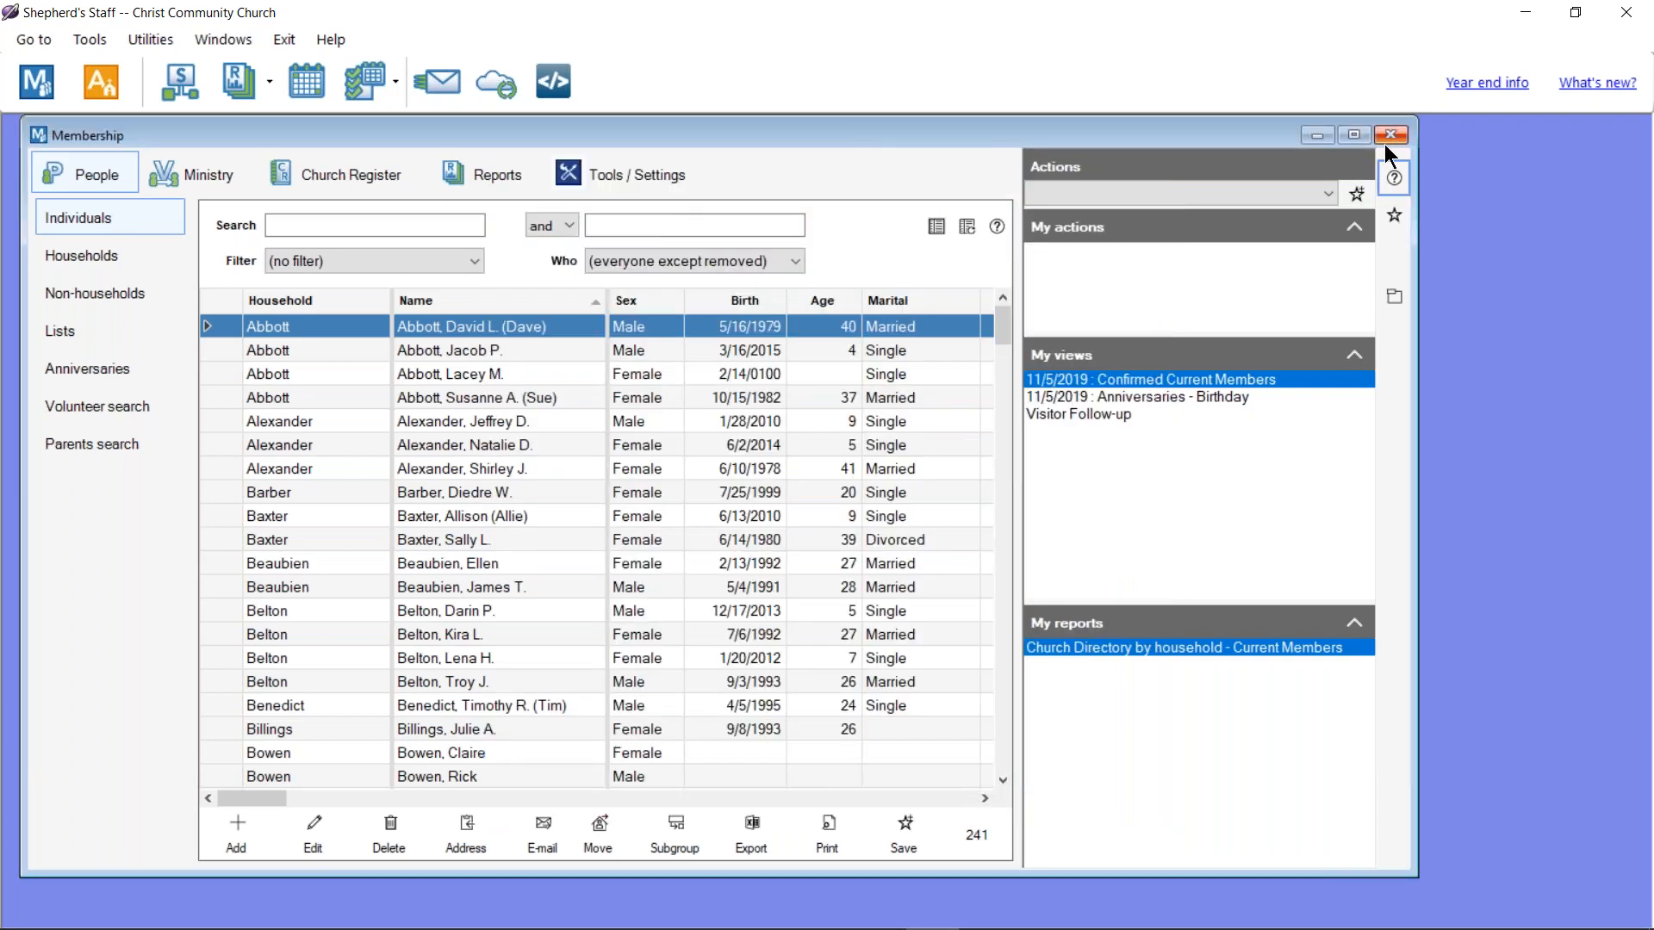
click(1388, 135)
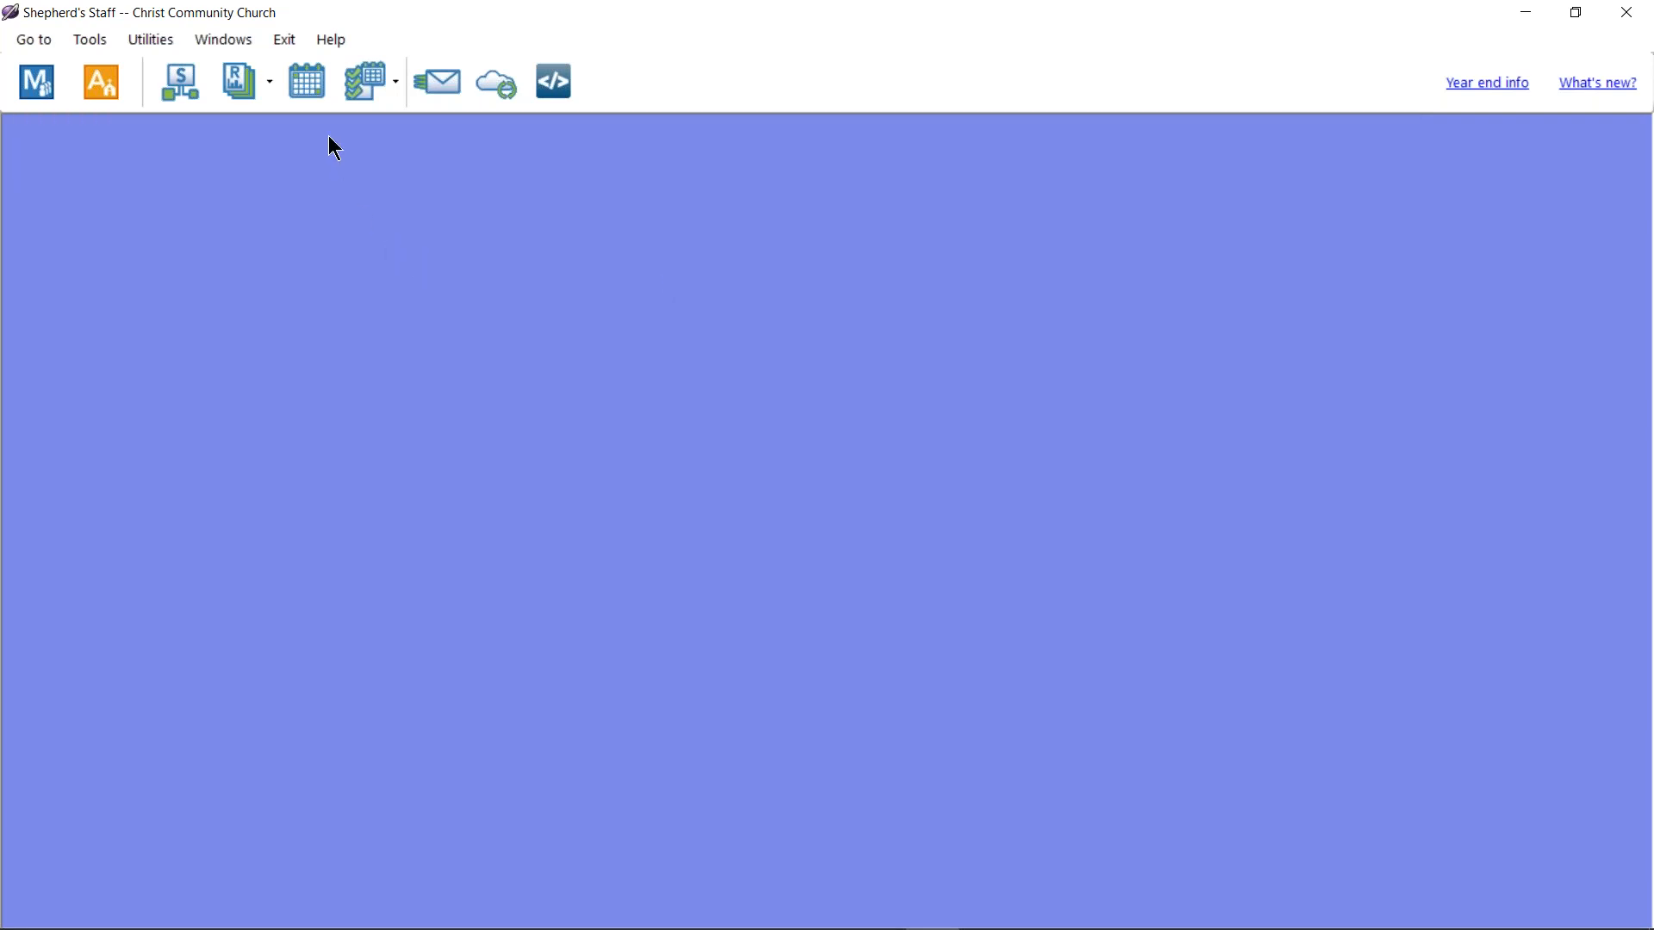
Step: Dismiss the Utilities menu and open the Month at a Glance calendar for November 2019
click(162, 43)
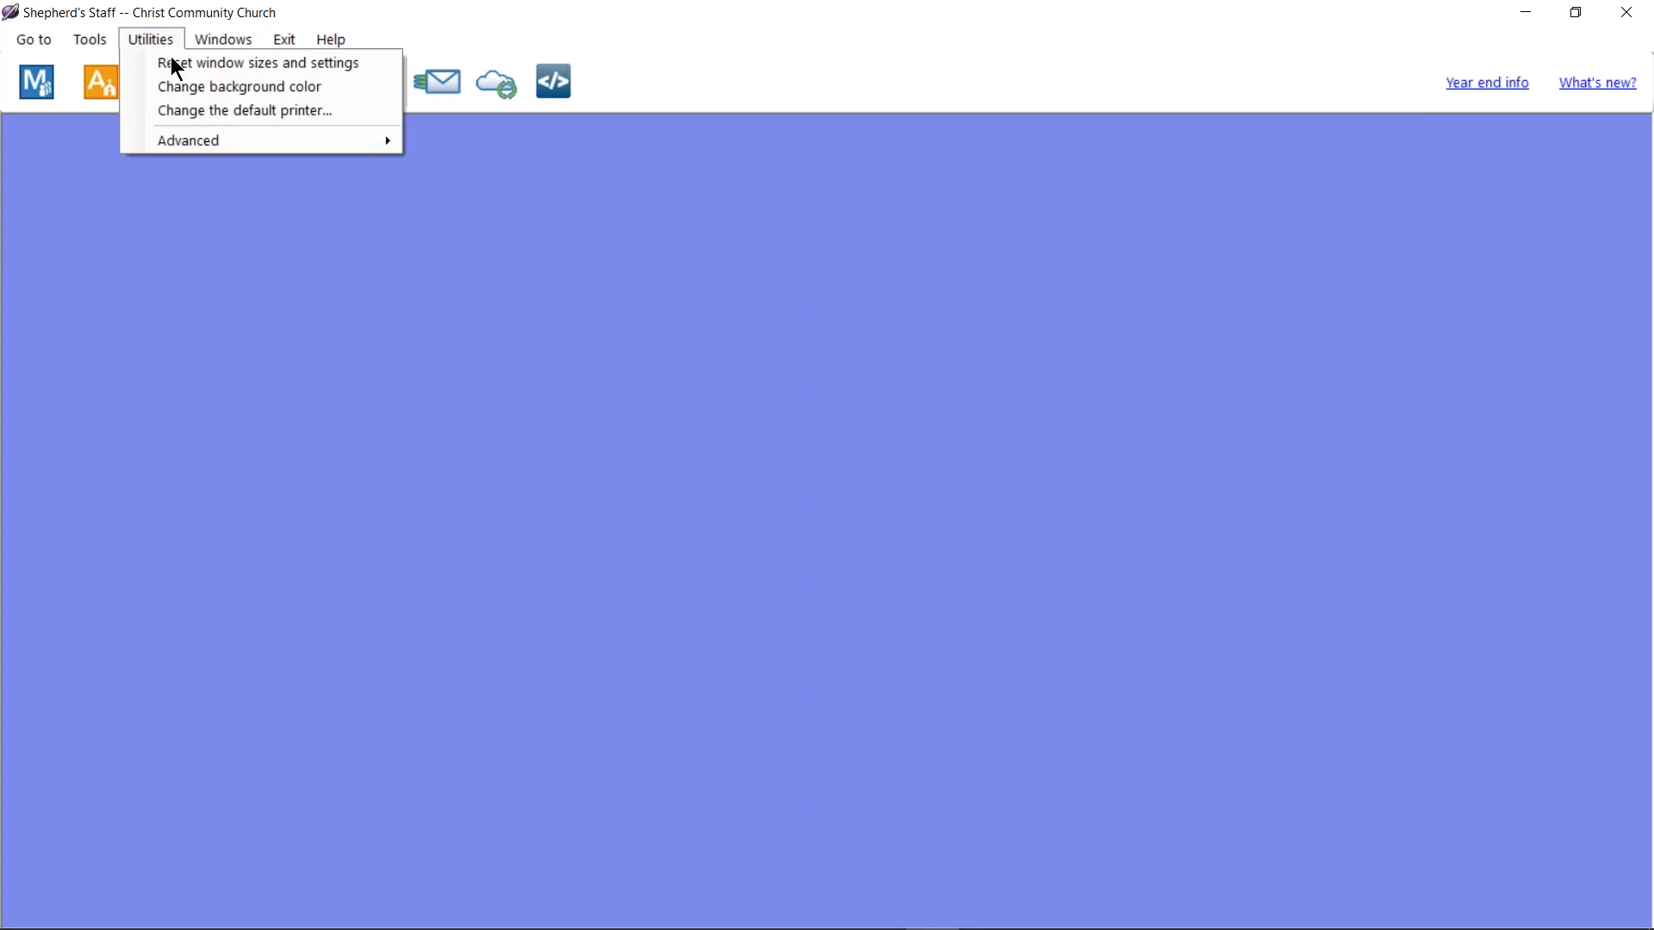
mouse_move(222, 152)
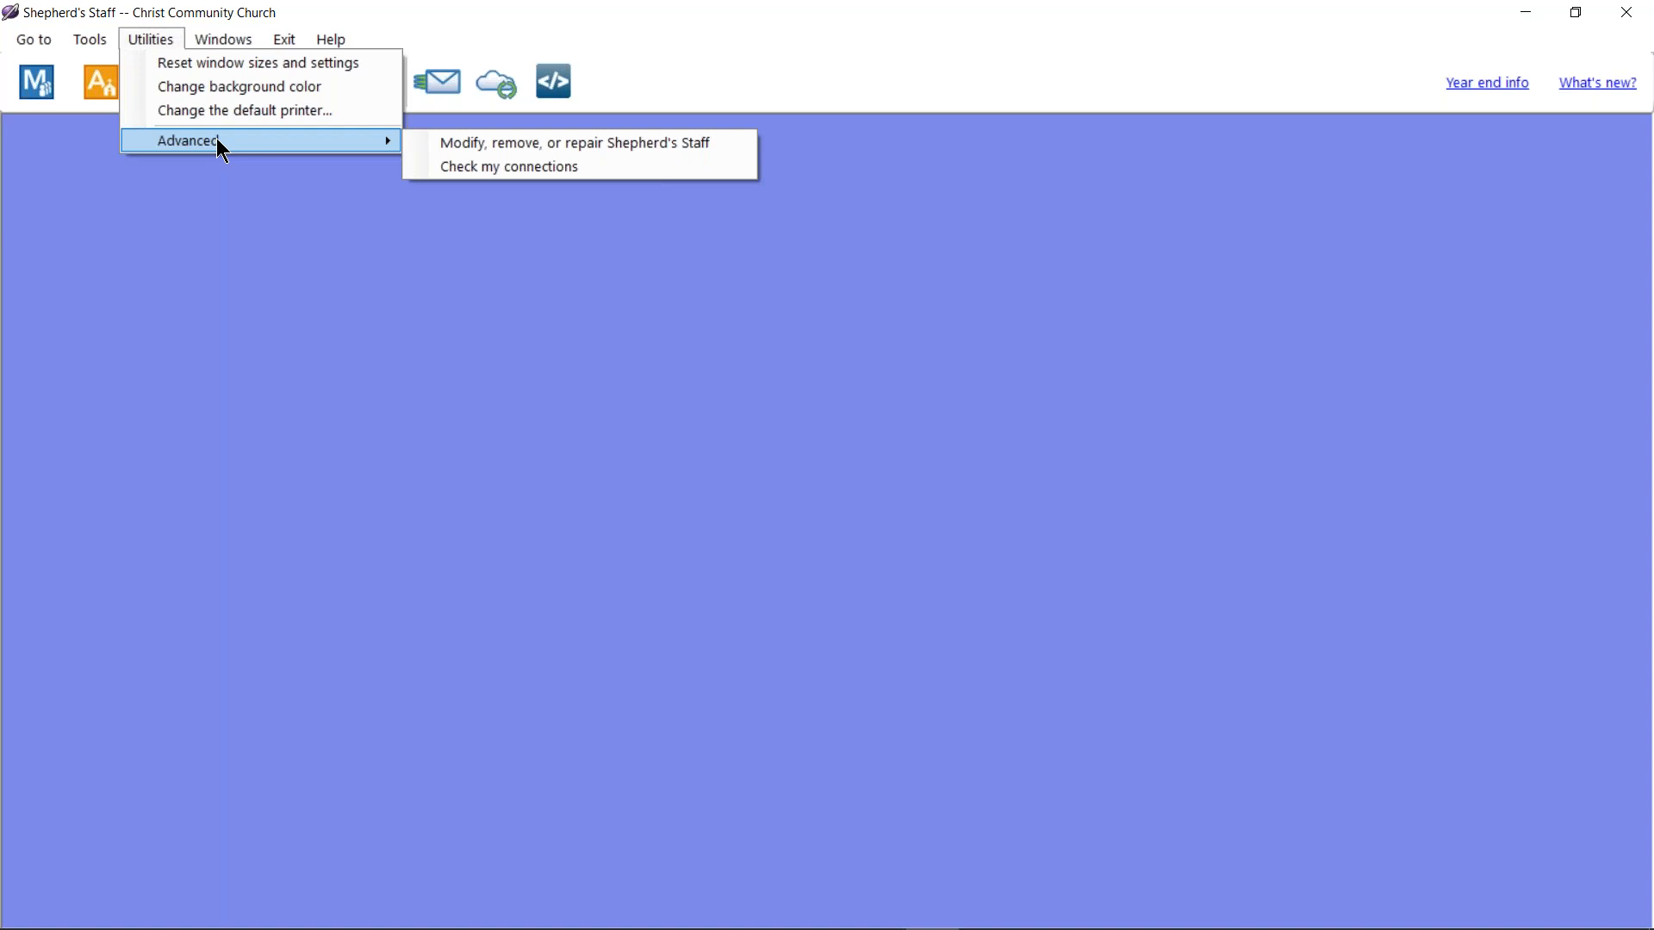
click(95, 320)
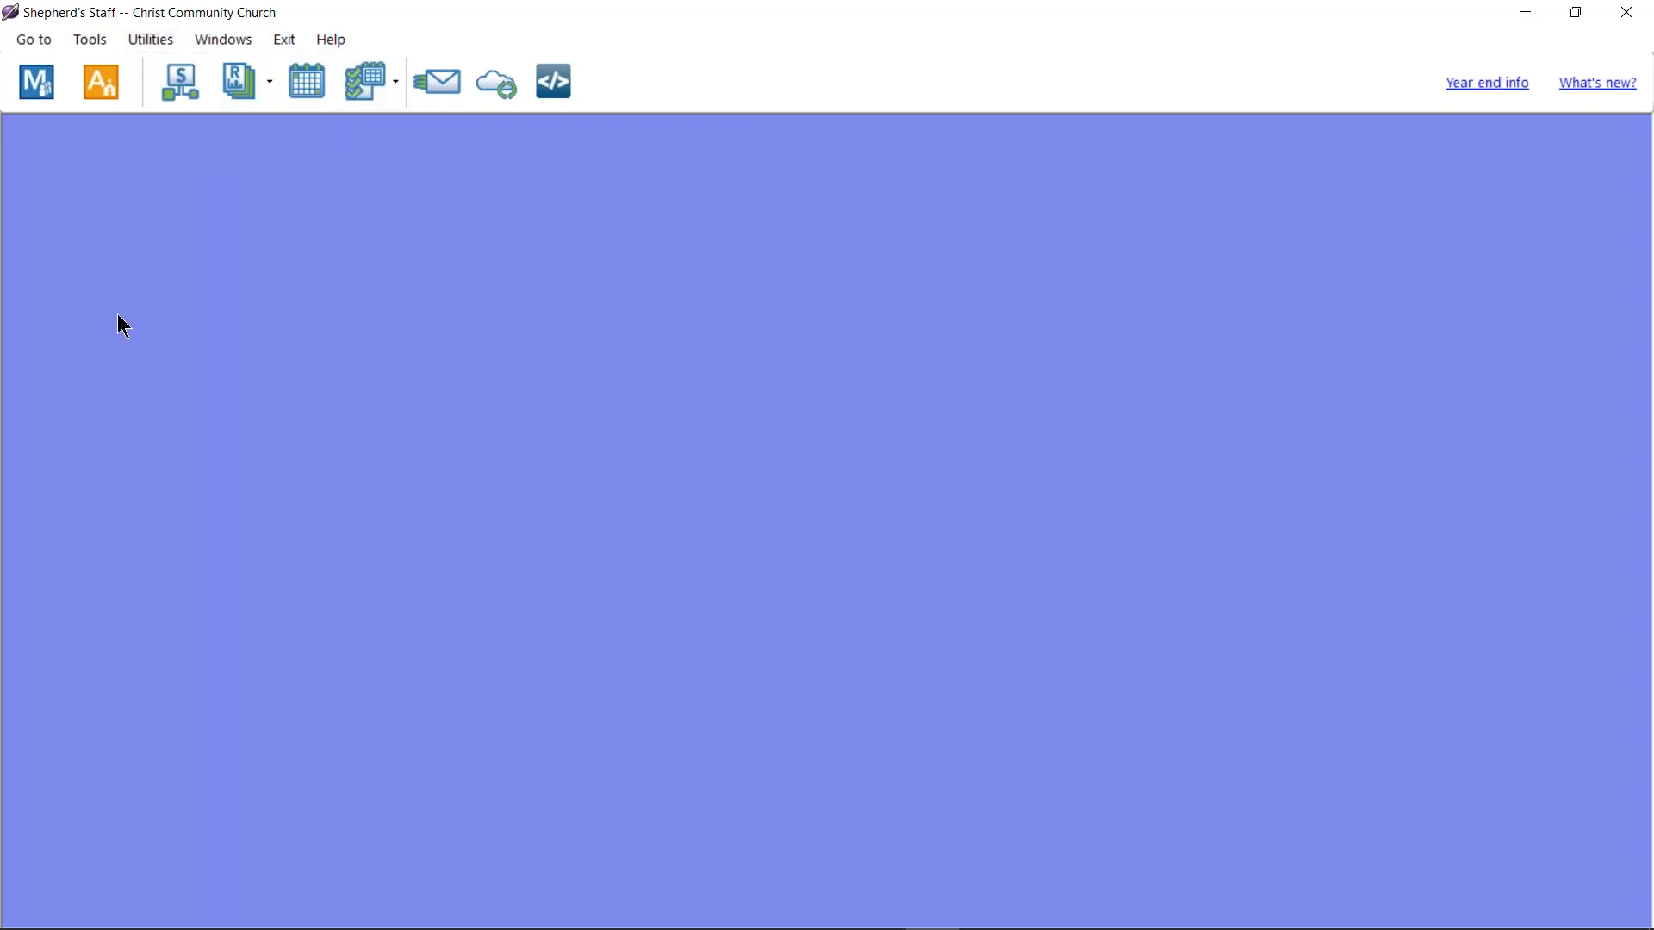
click(322, 80)
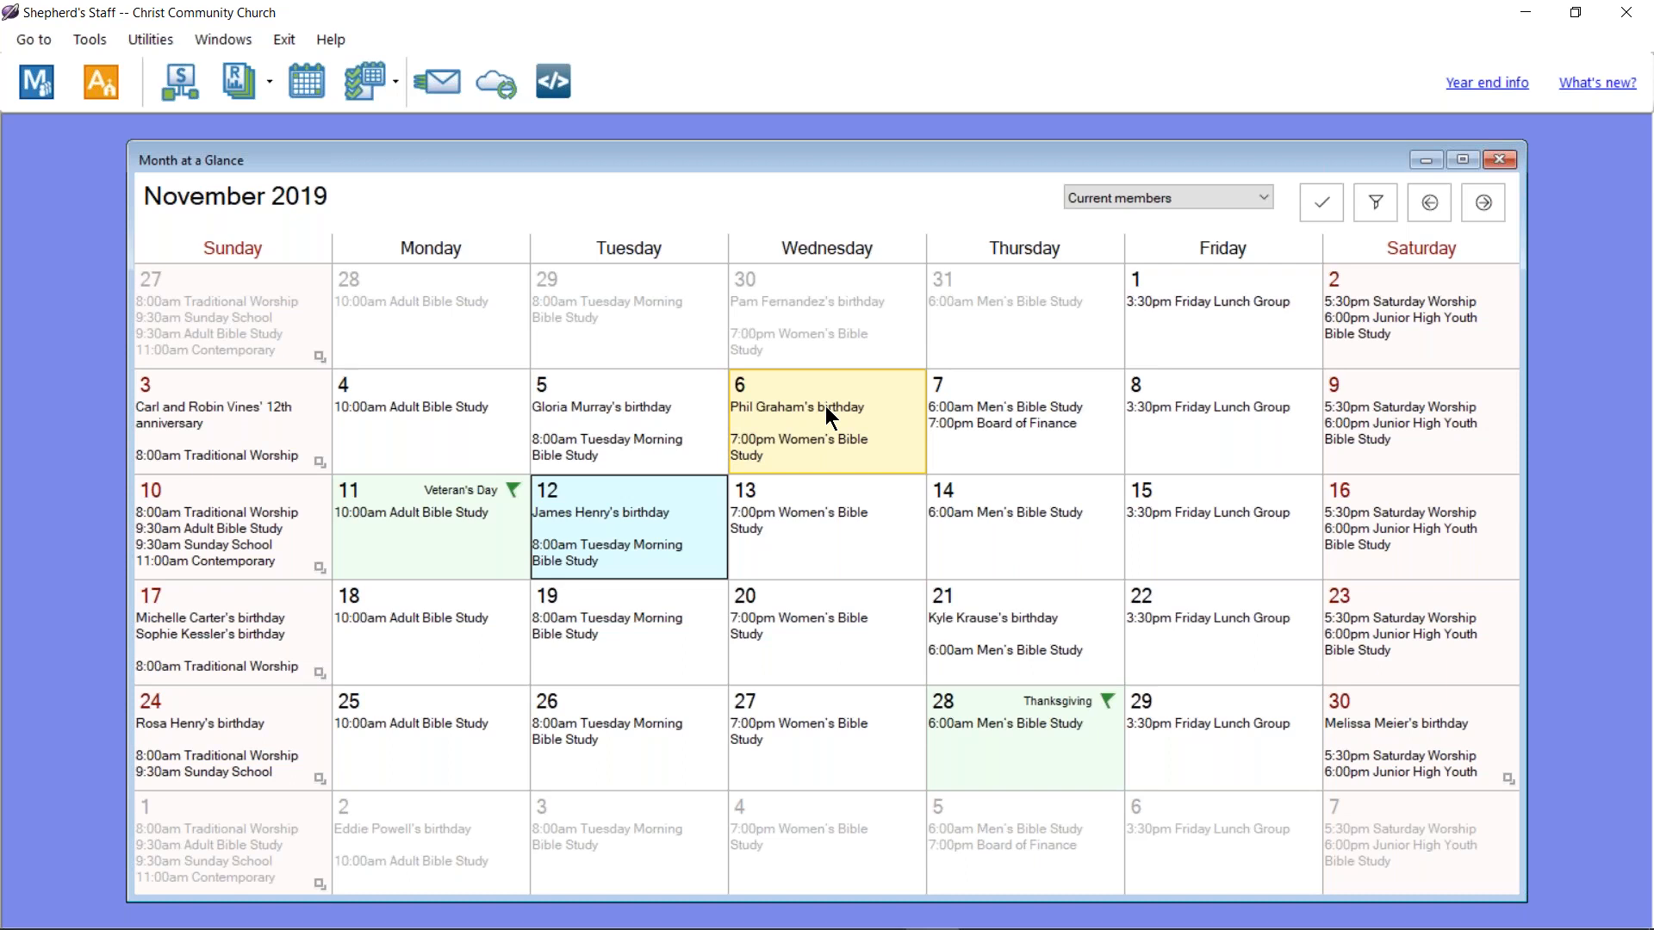
Step: Show Confirmed members' birthdays on the November 2019 calendar
click(1269, 205)
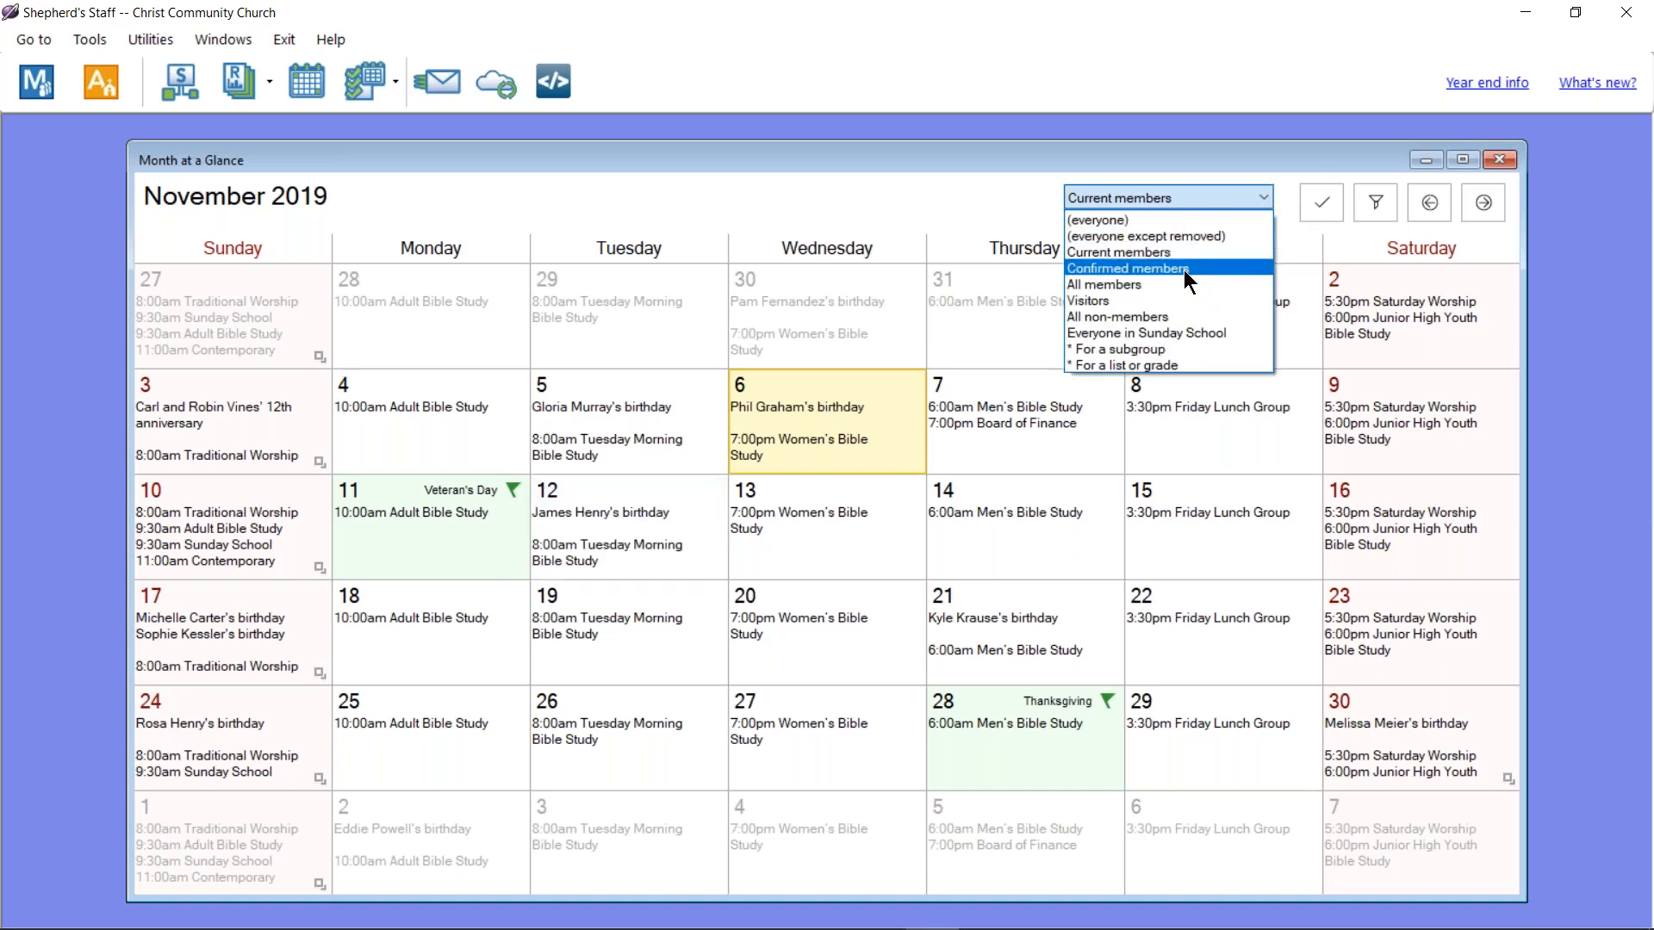
click(1183, 269)
click(1243, 205)
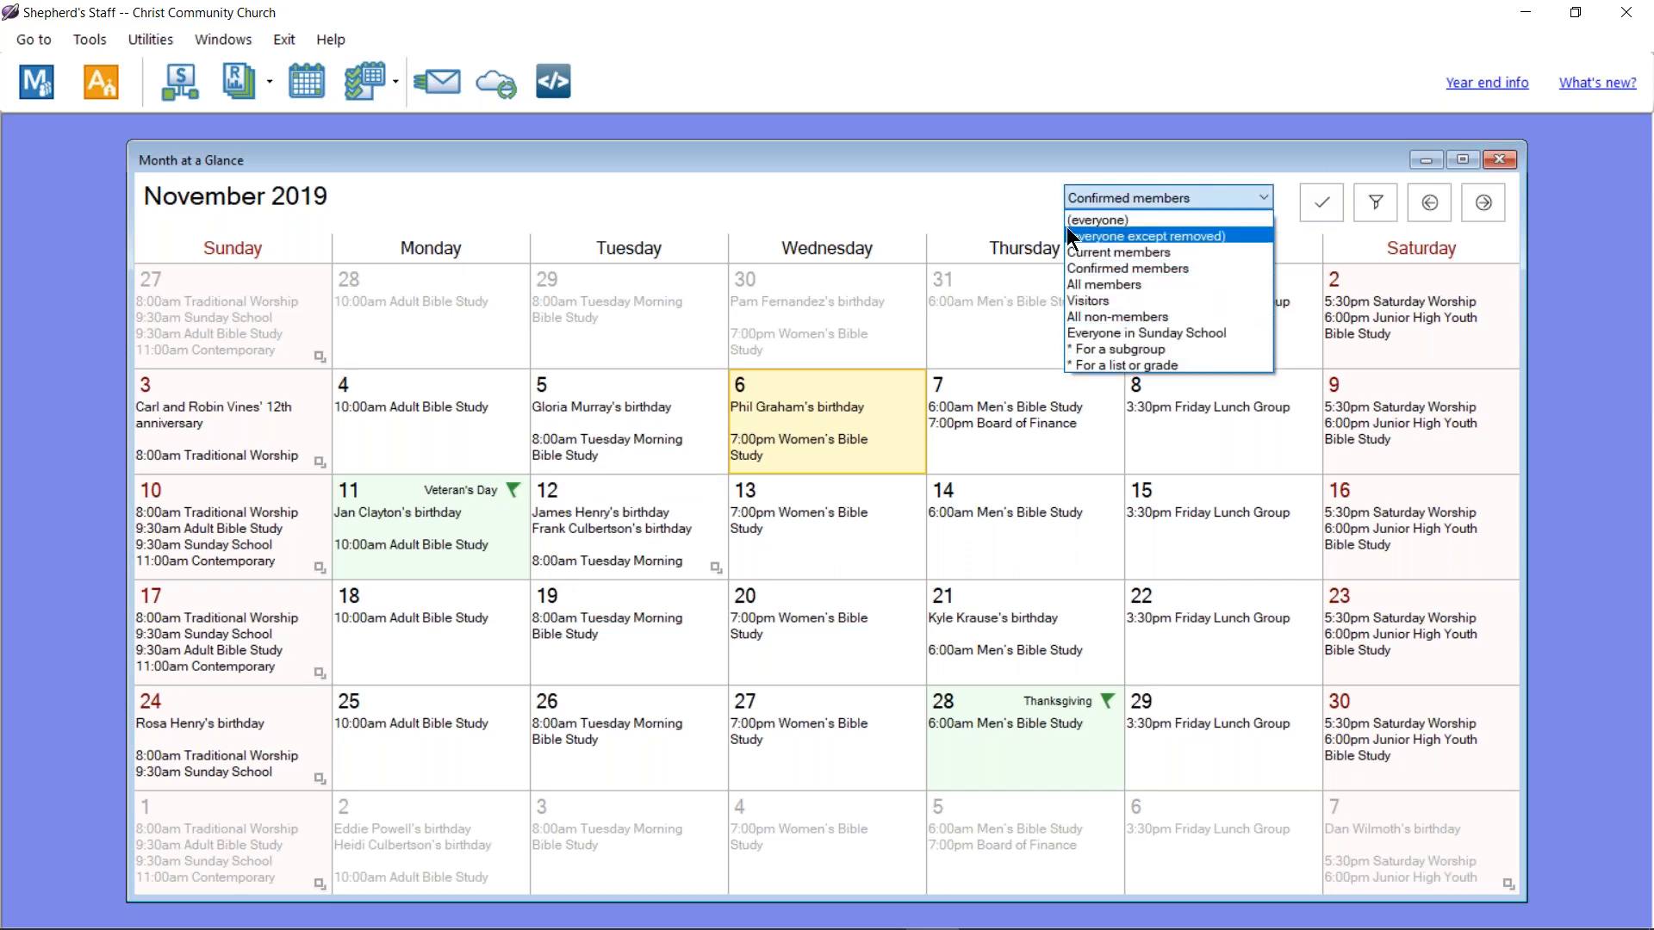
click(1020, 198)
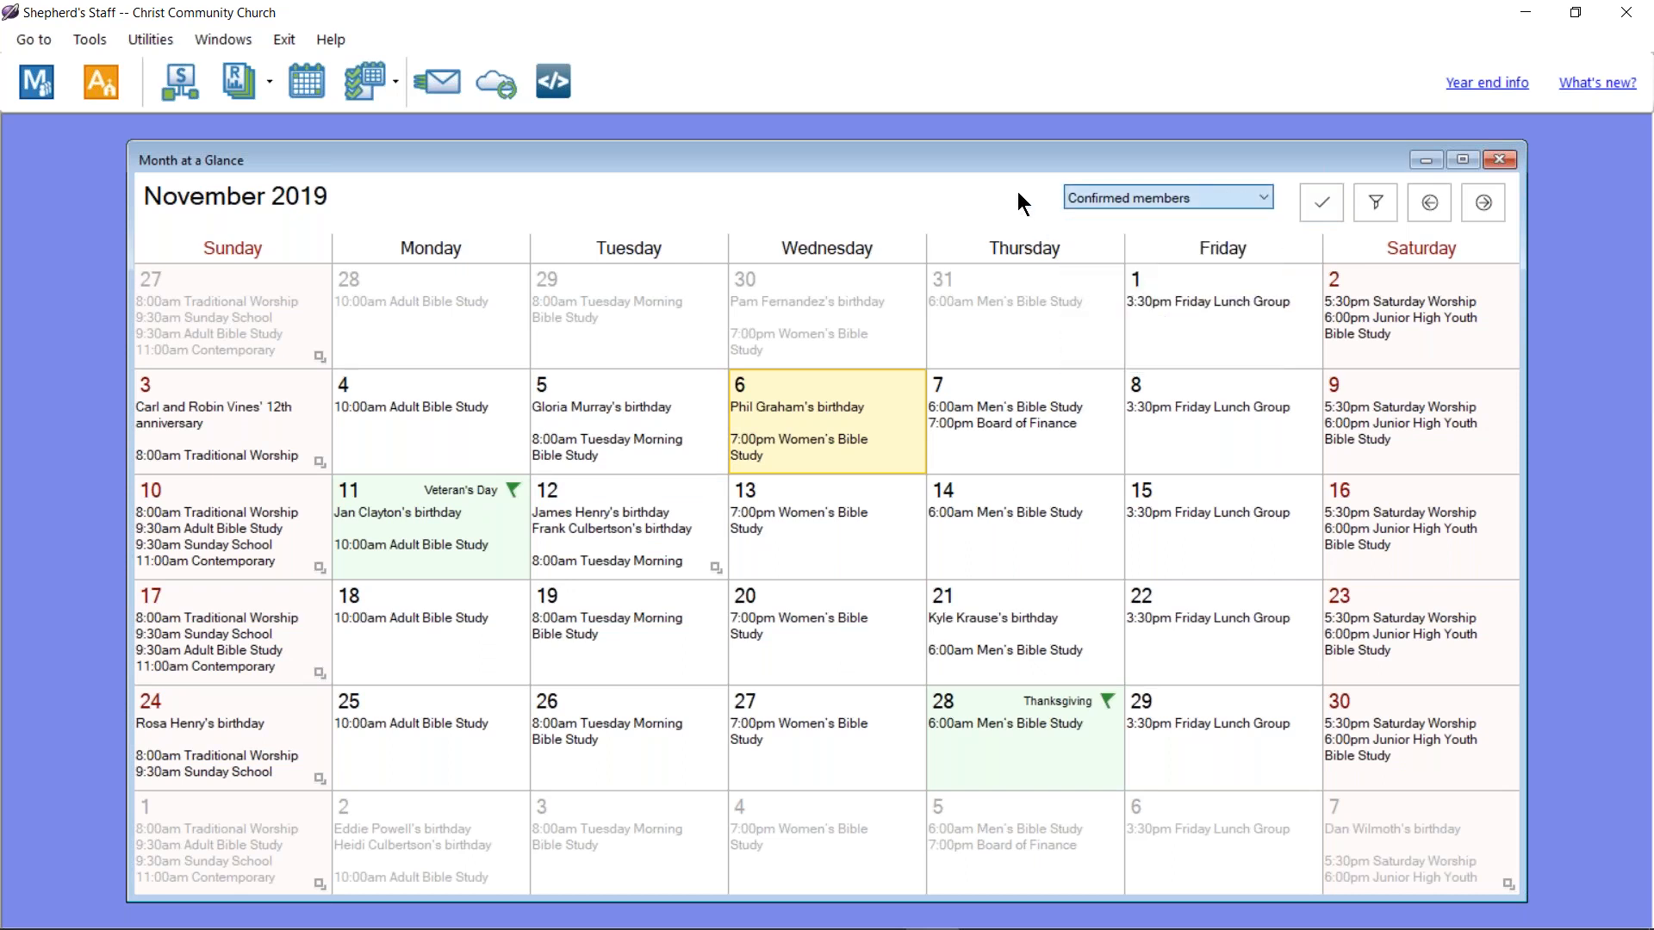
Step: Step the calendar to December 2019 and back to today, then open the Filter dialog
click(1325, 204)
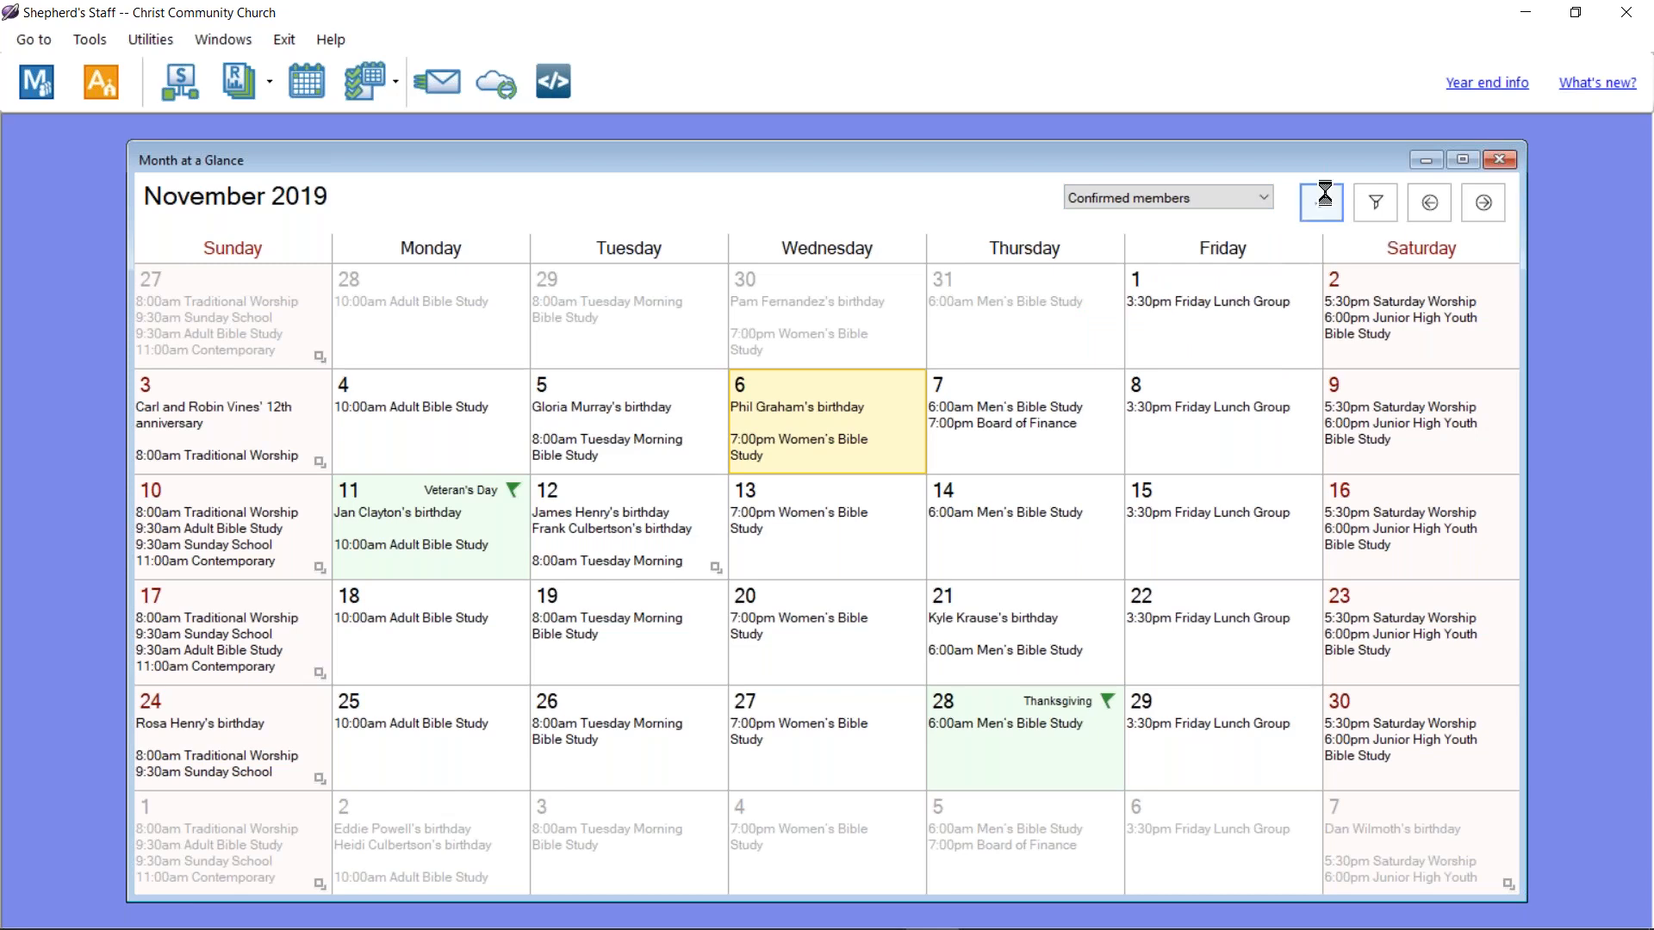
click(1483, 203)
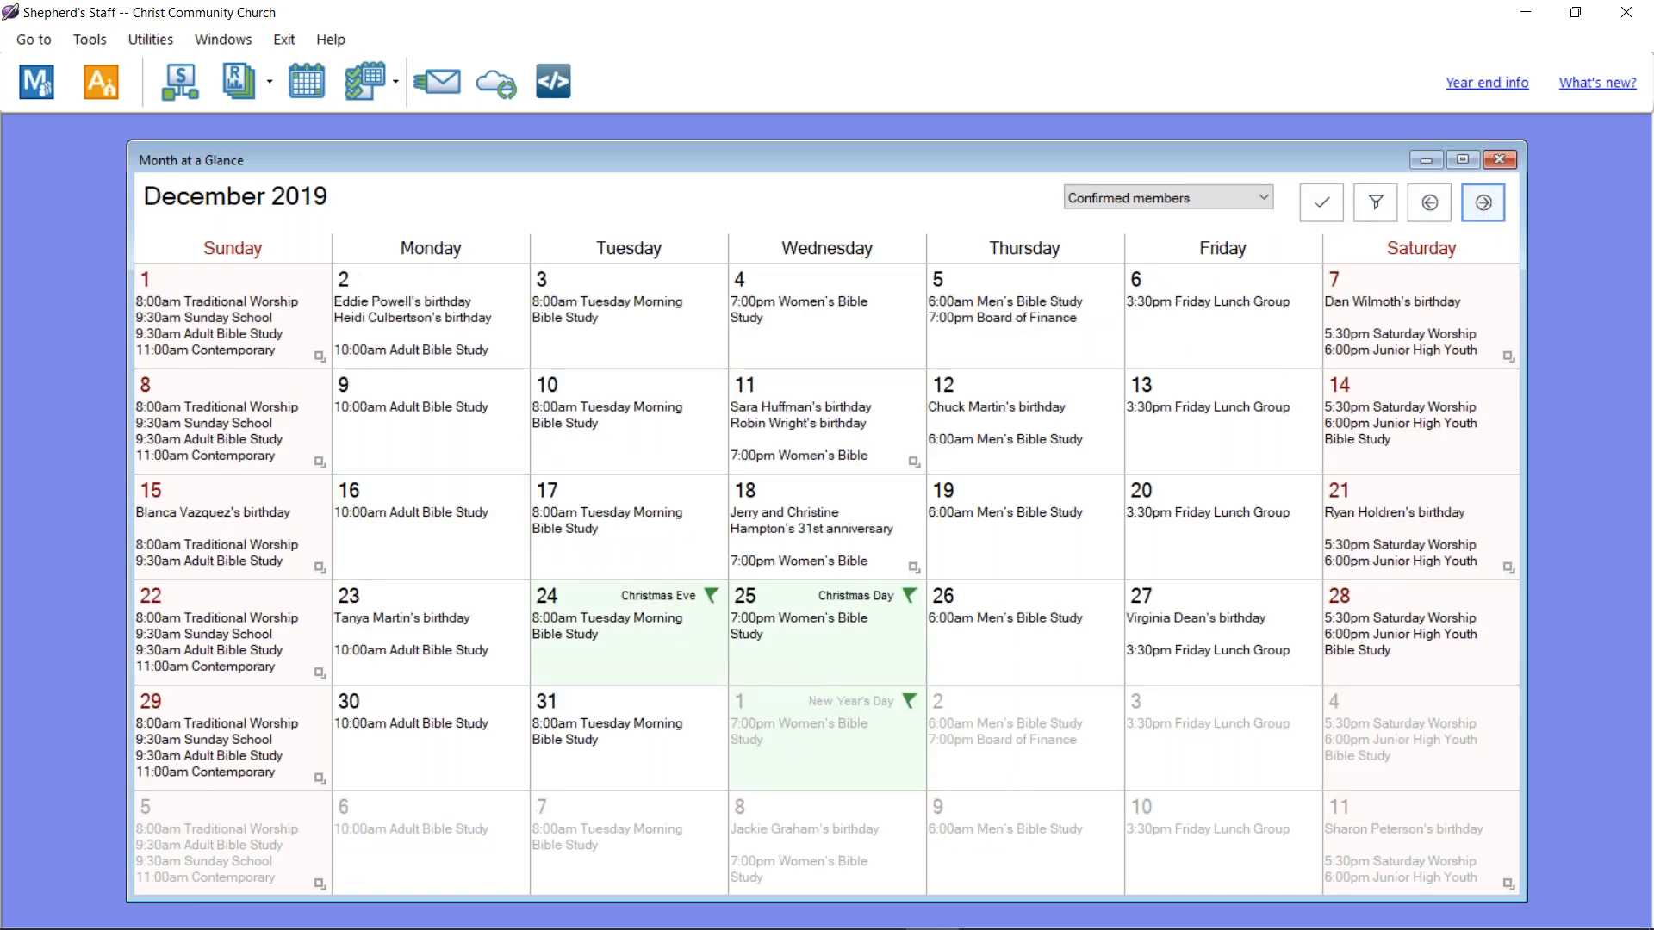
click(1321, 203)
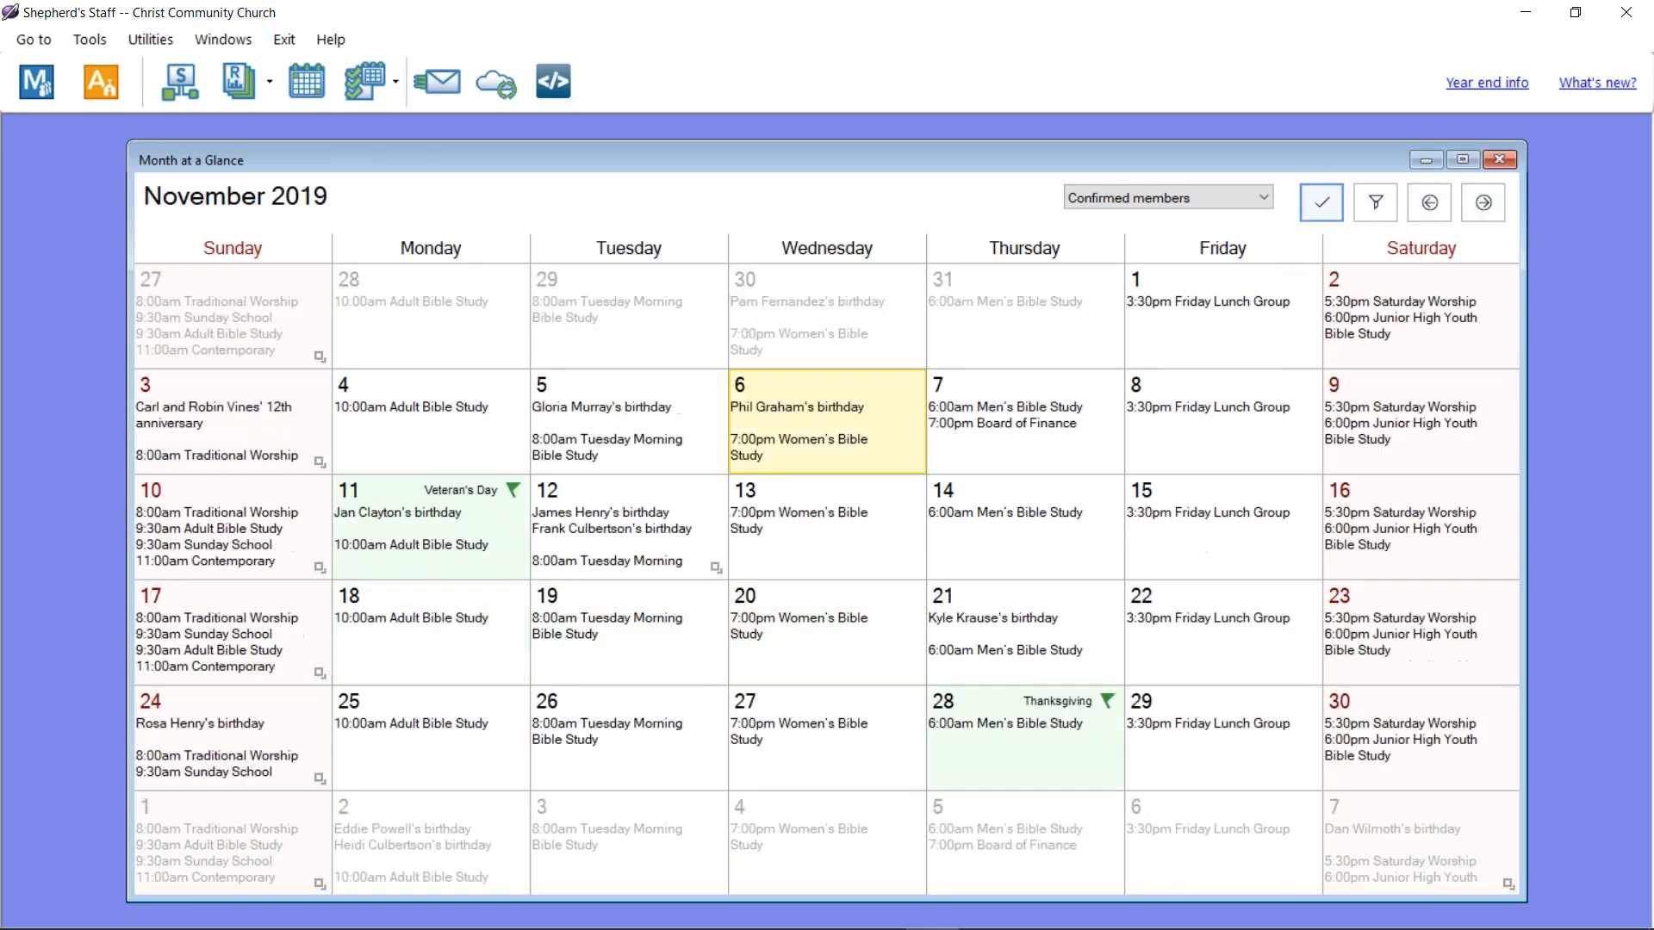
click(1376, 203)
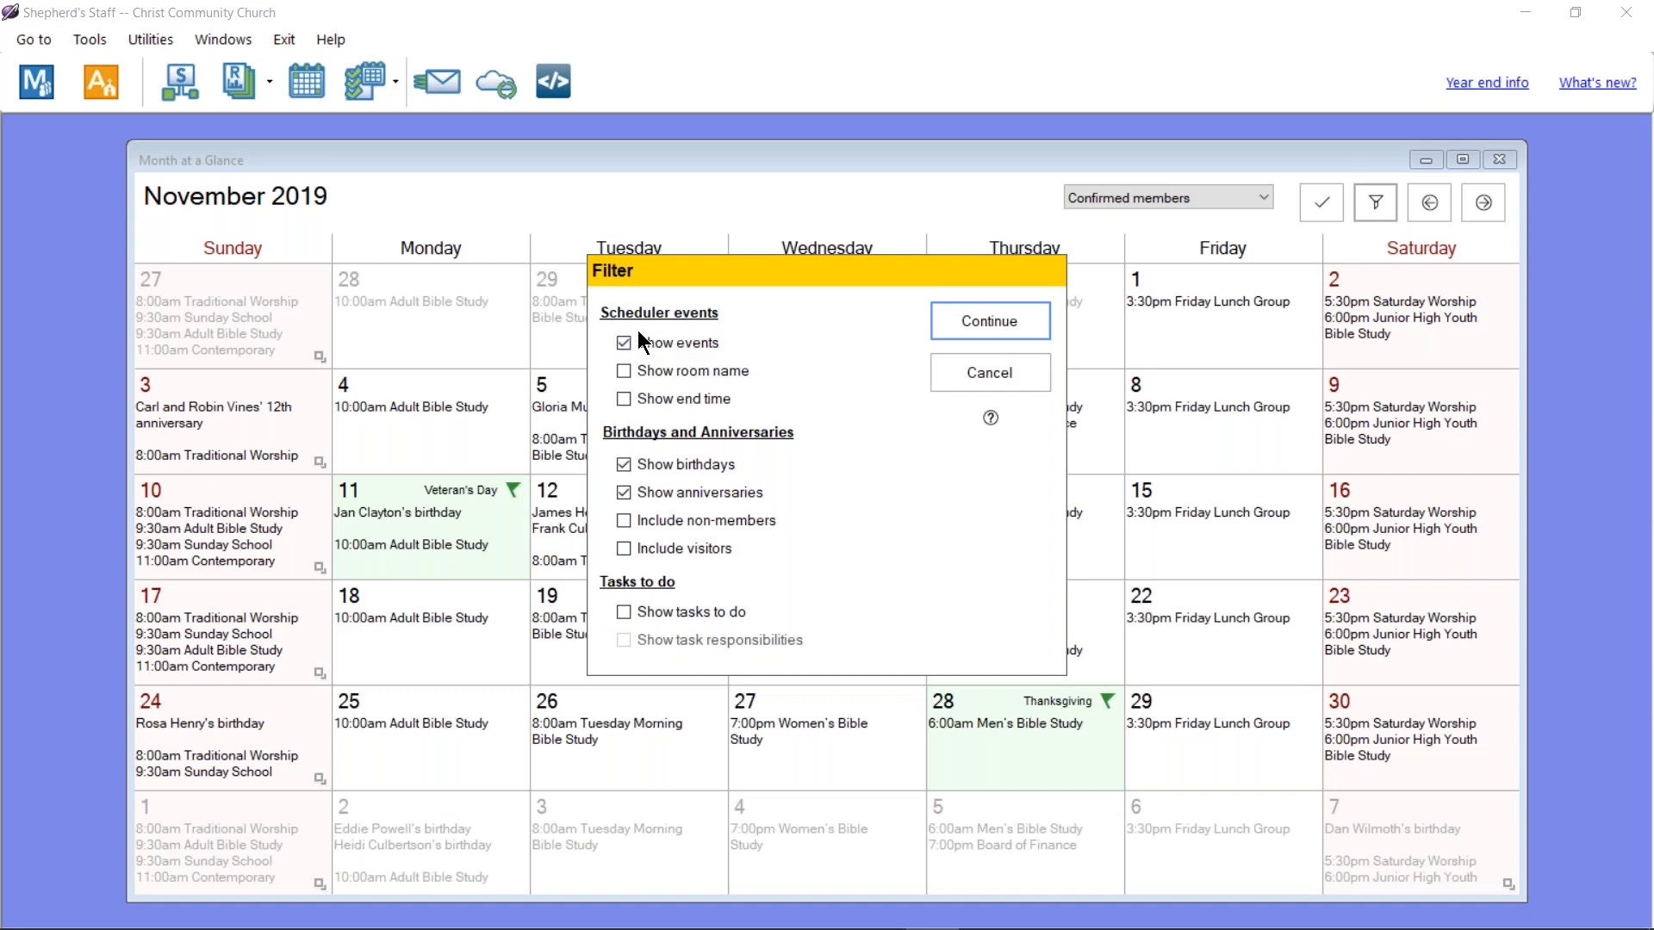
Step: Enable room names, end times and tasks to do in the calendar filter and apply them
click(682, 372)
click(680, 410)
click(719, 612)
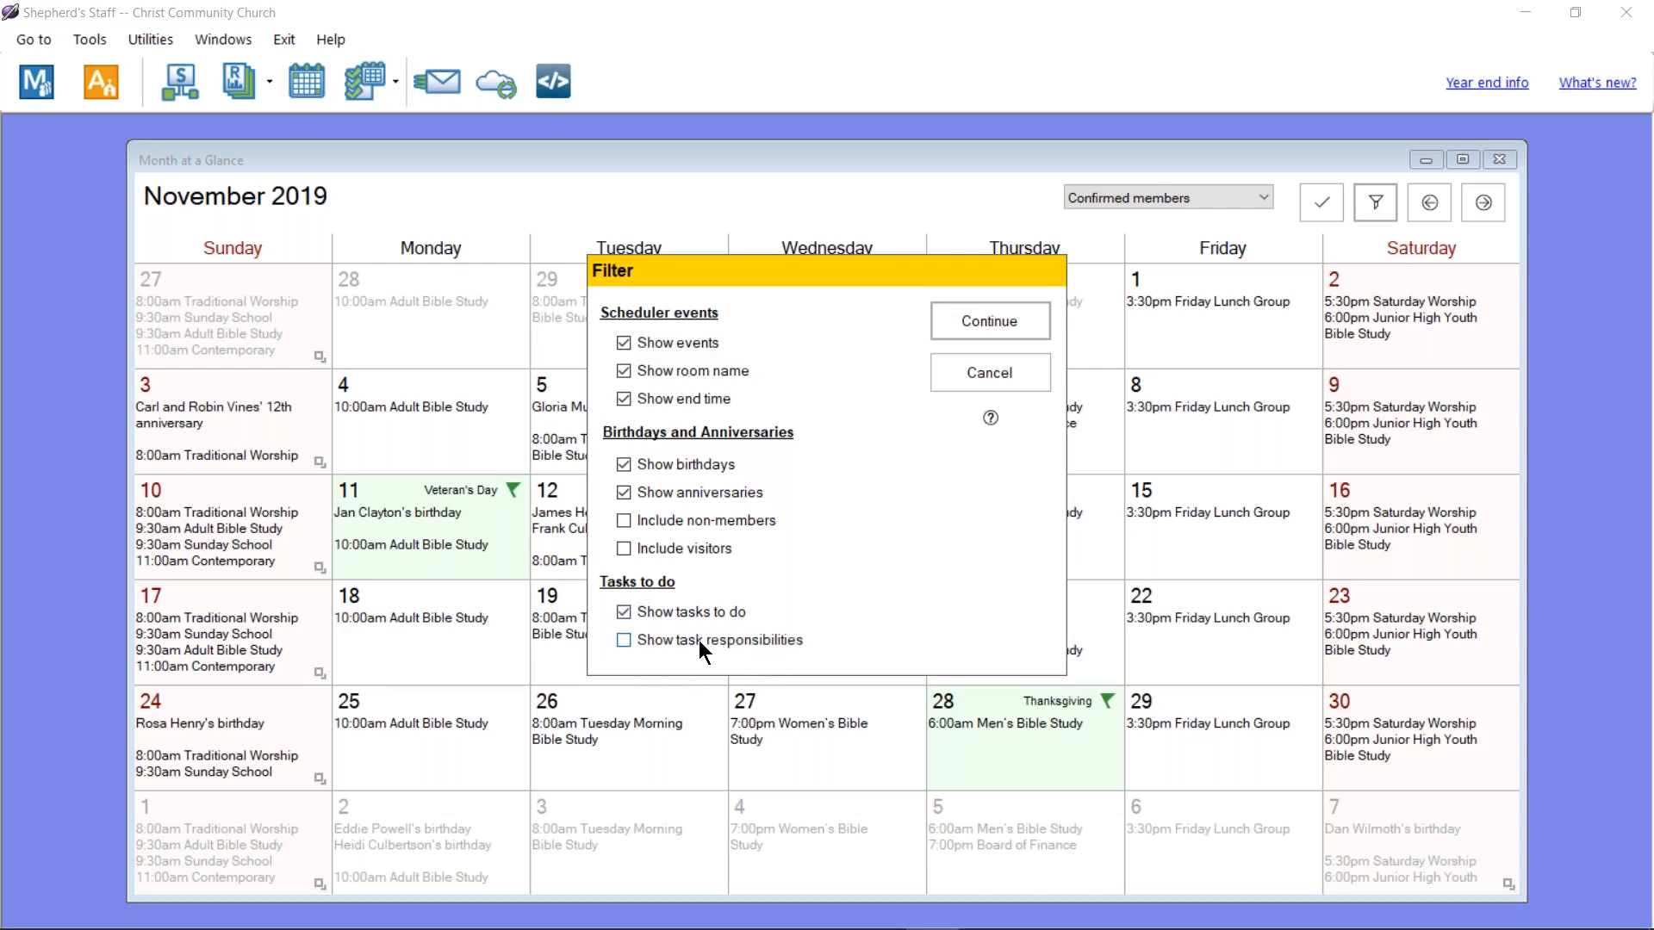
click(989, 321)
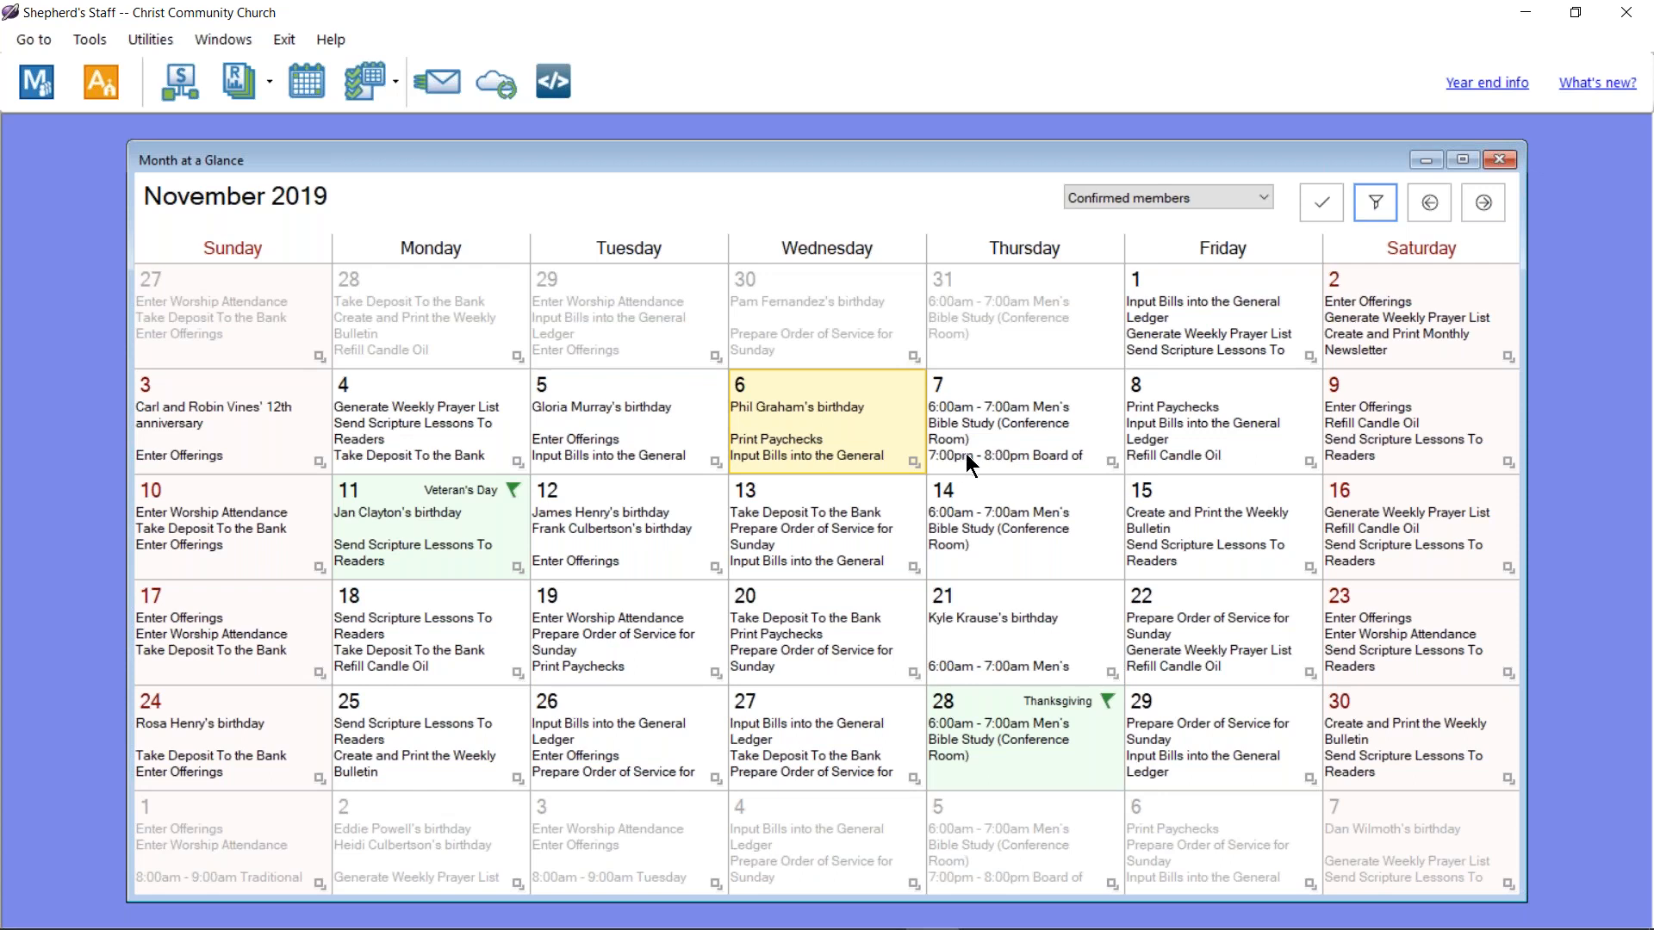
click(1112, 464)
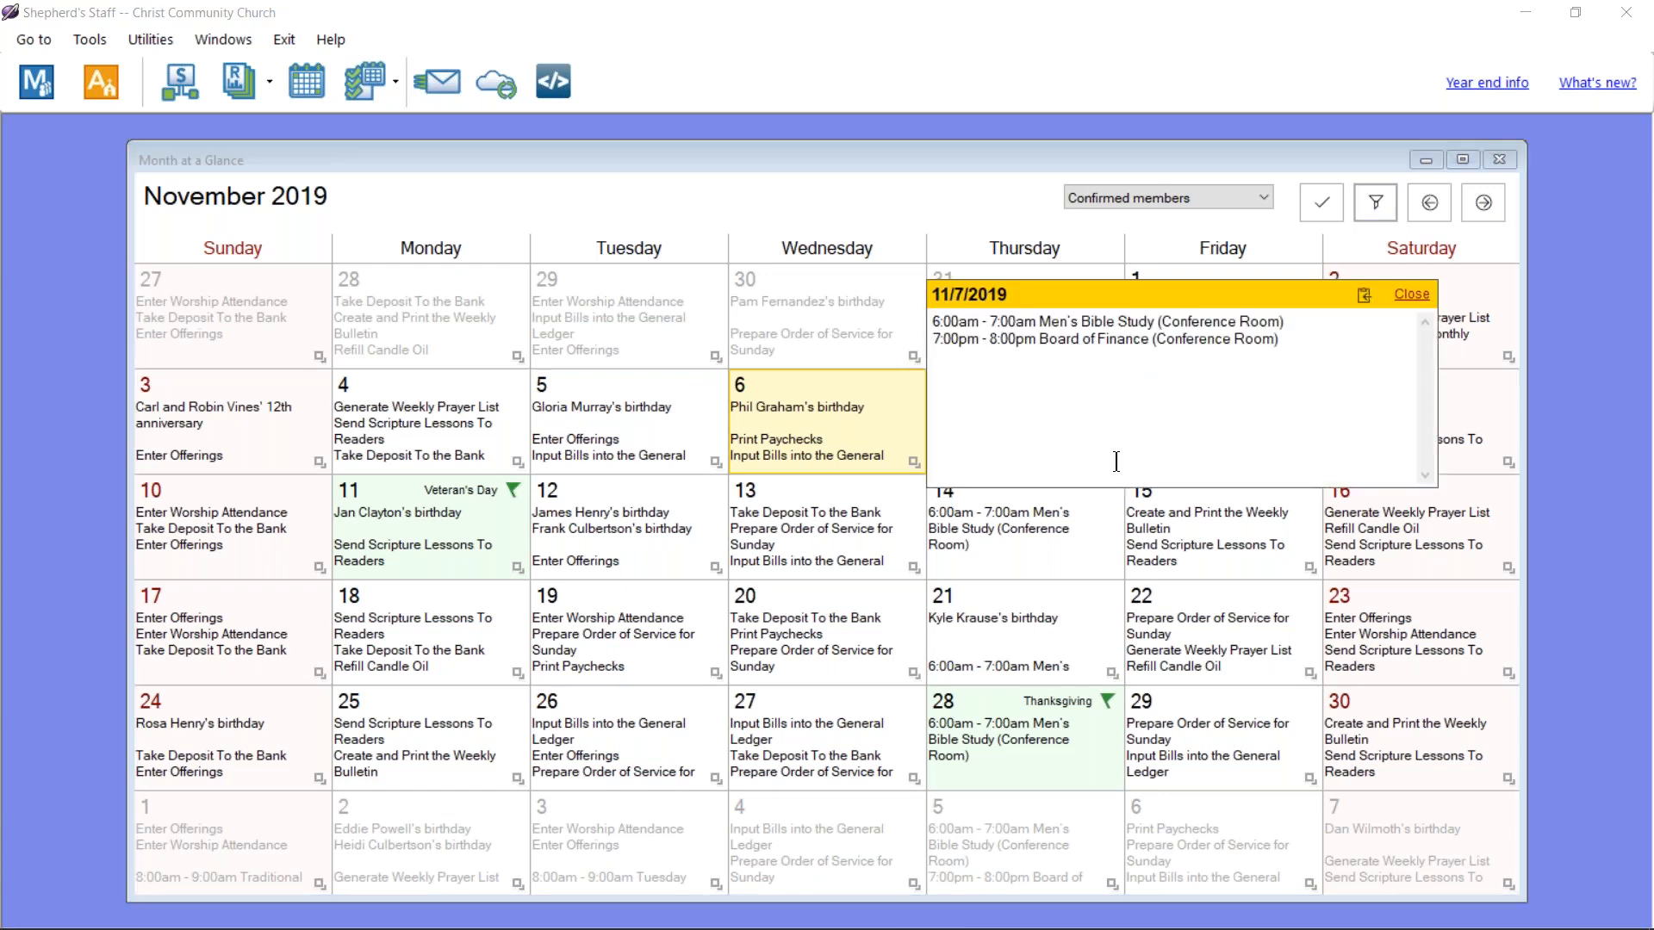
Step: Review the November 7 and 13 day listings, then close the Month at a Glance calendar
click(1412, 295)
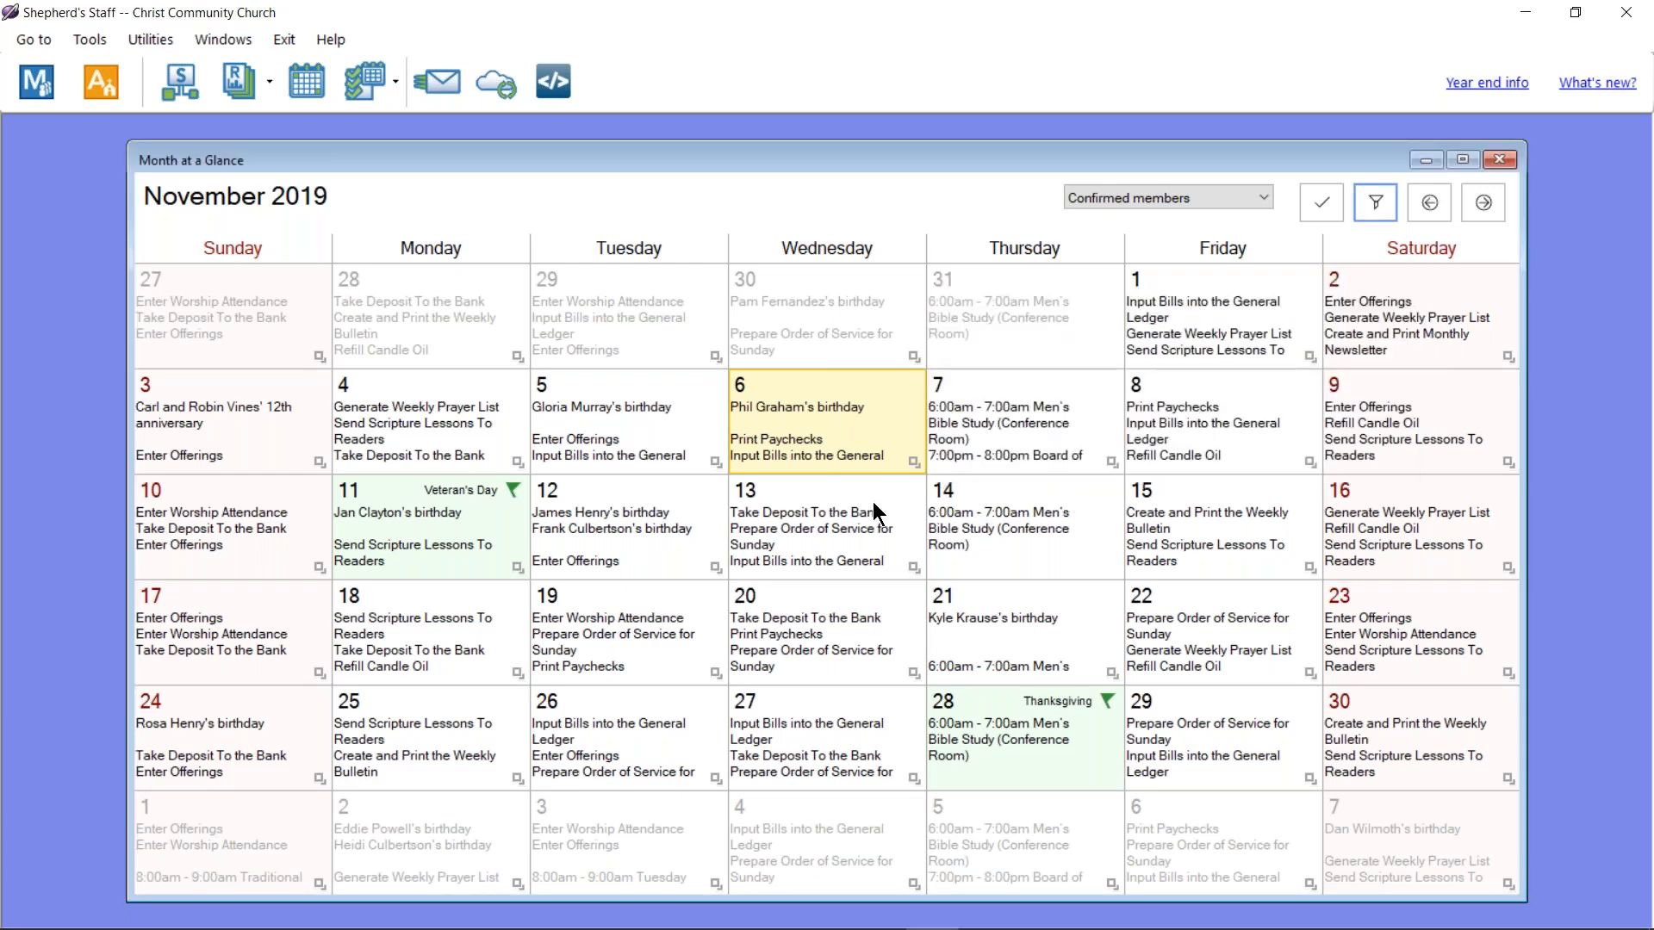
click(913, 568)
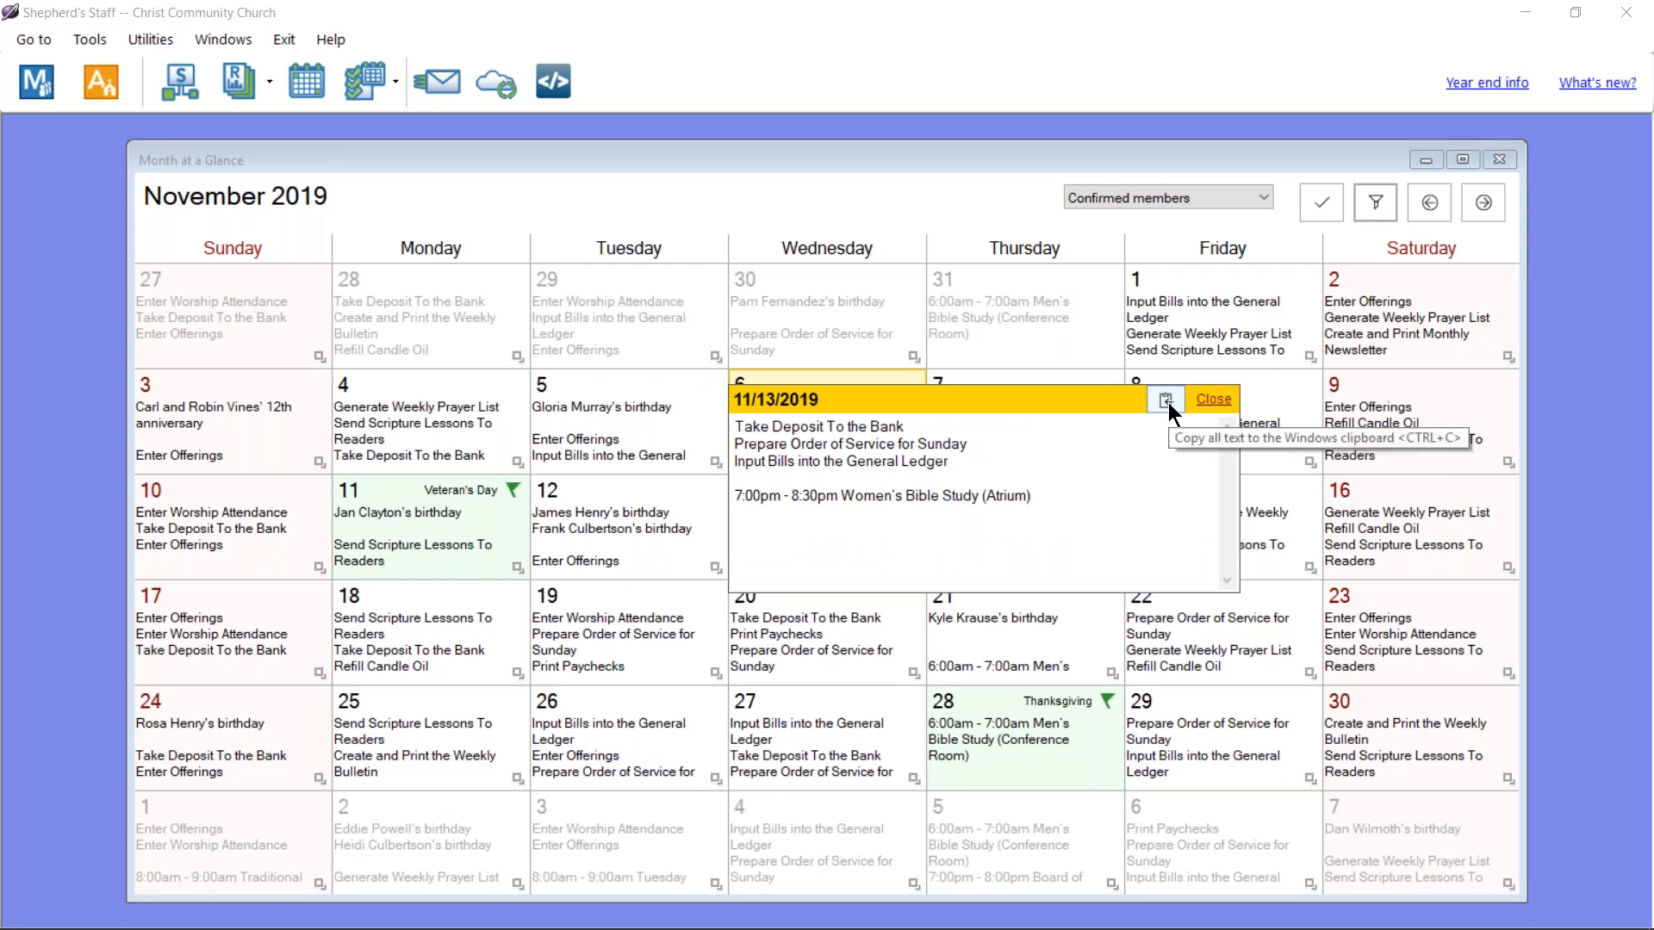
click(1214, 398)
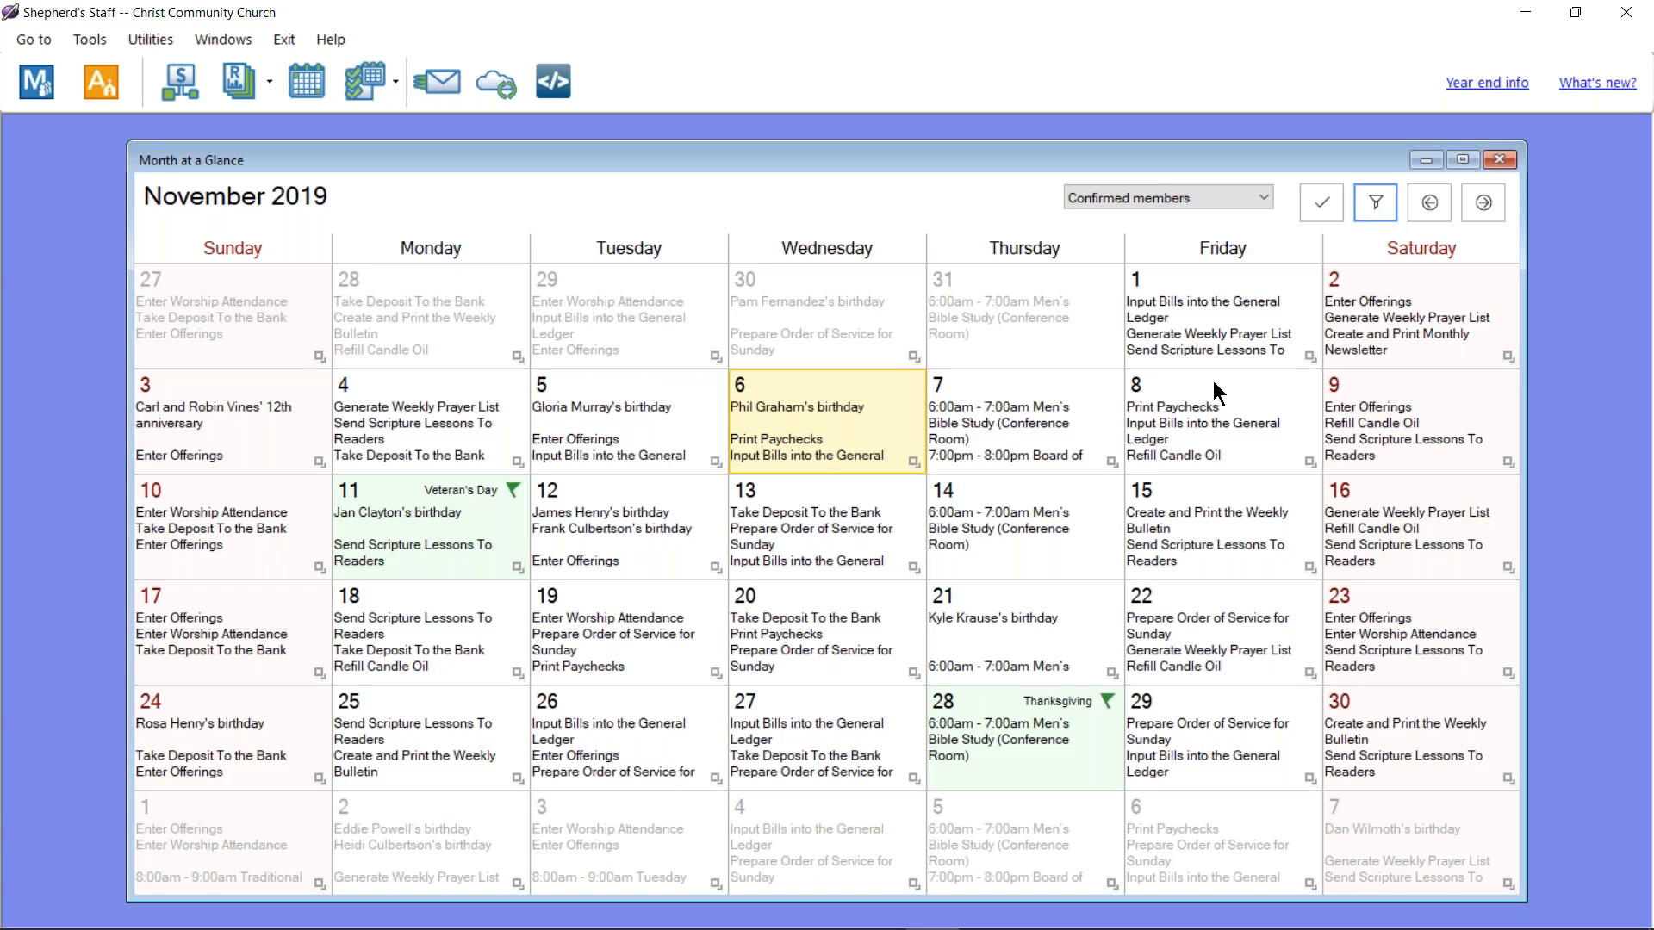
click(1496, 161)
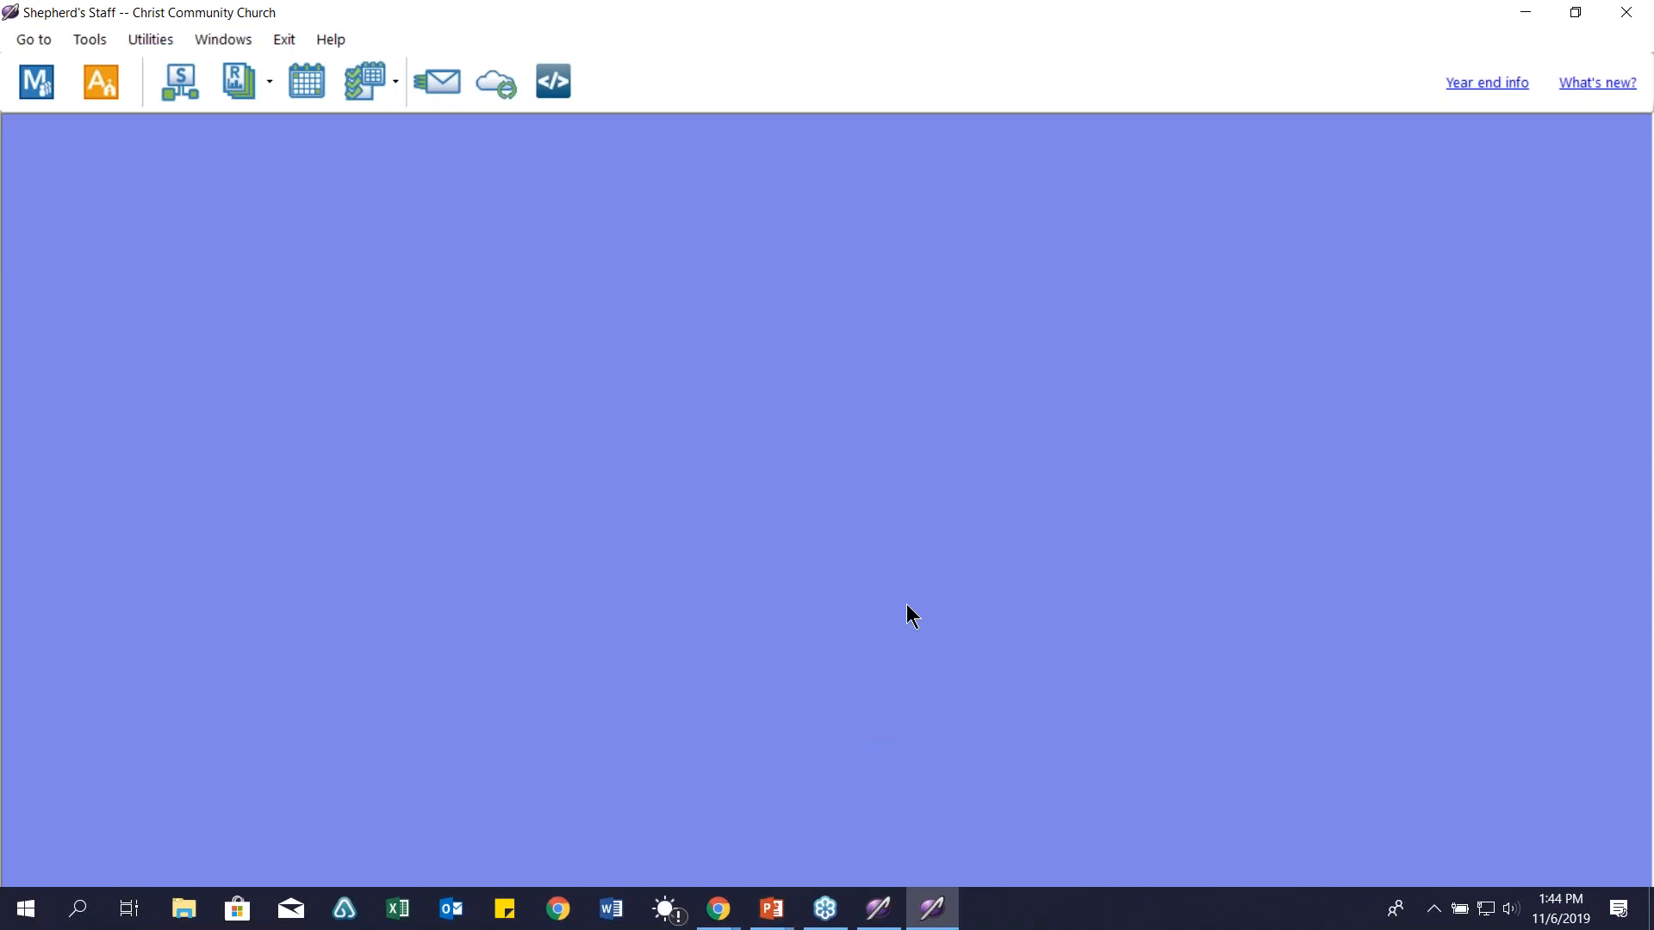
Step: Launch Alarms & Clock from a 'time' search and advance the slide show to 5 Minute Intermission
key(super)
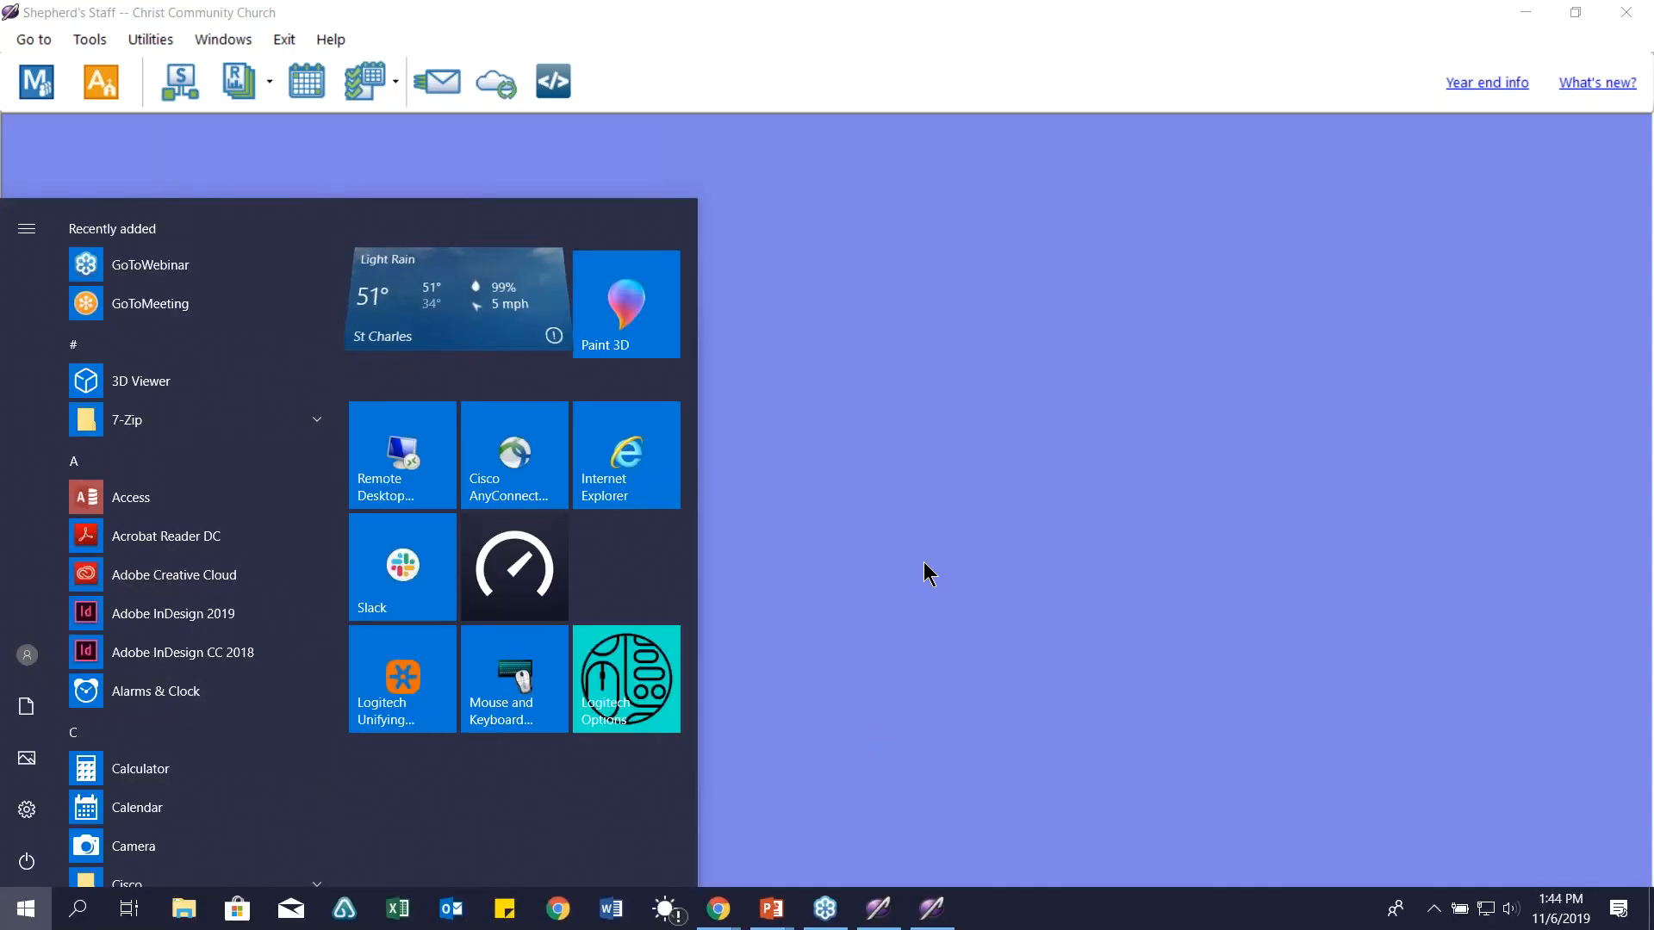
text(time)
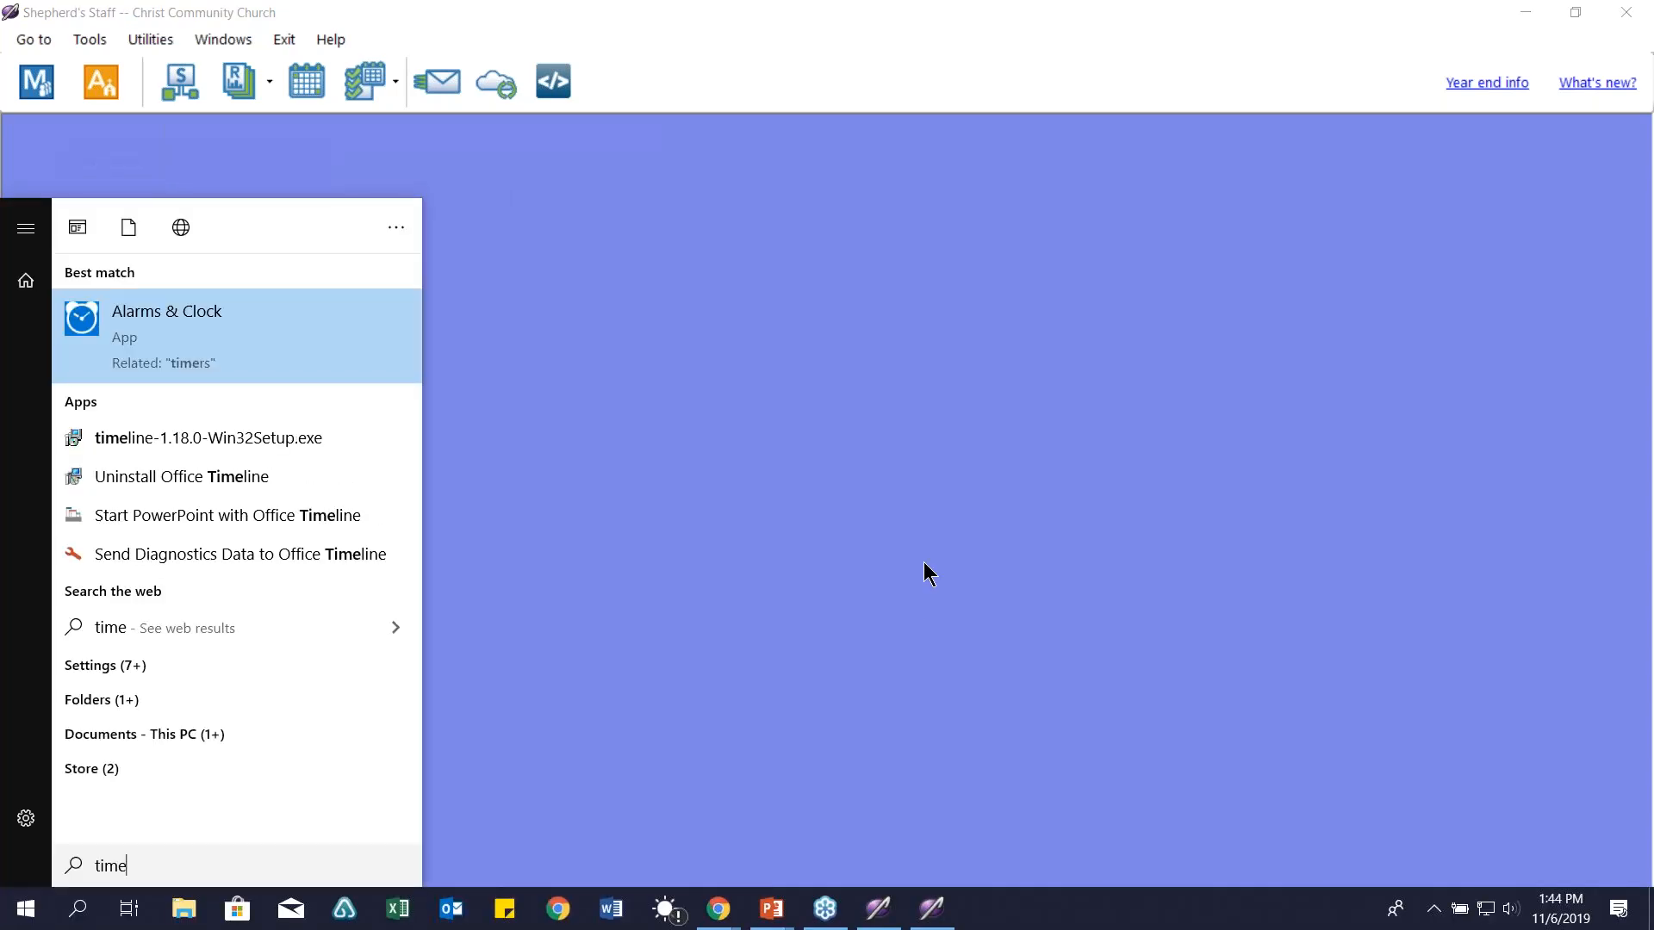
key(Return)
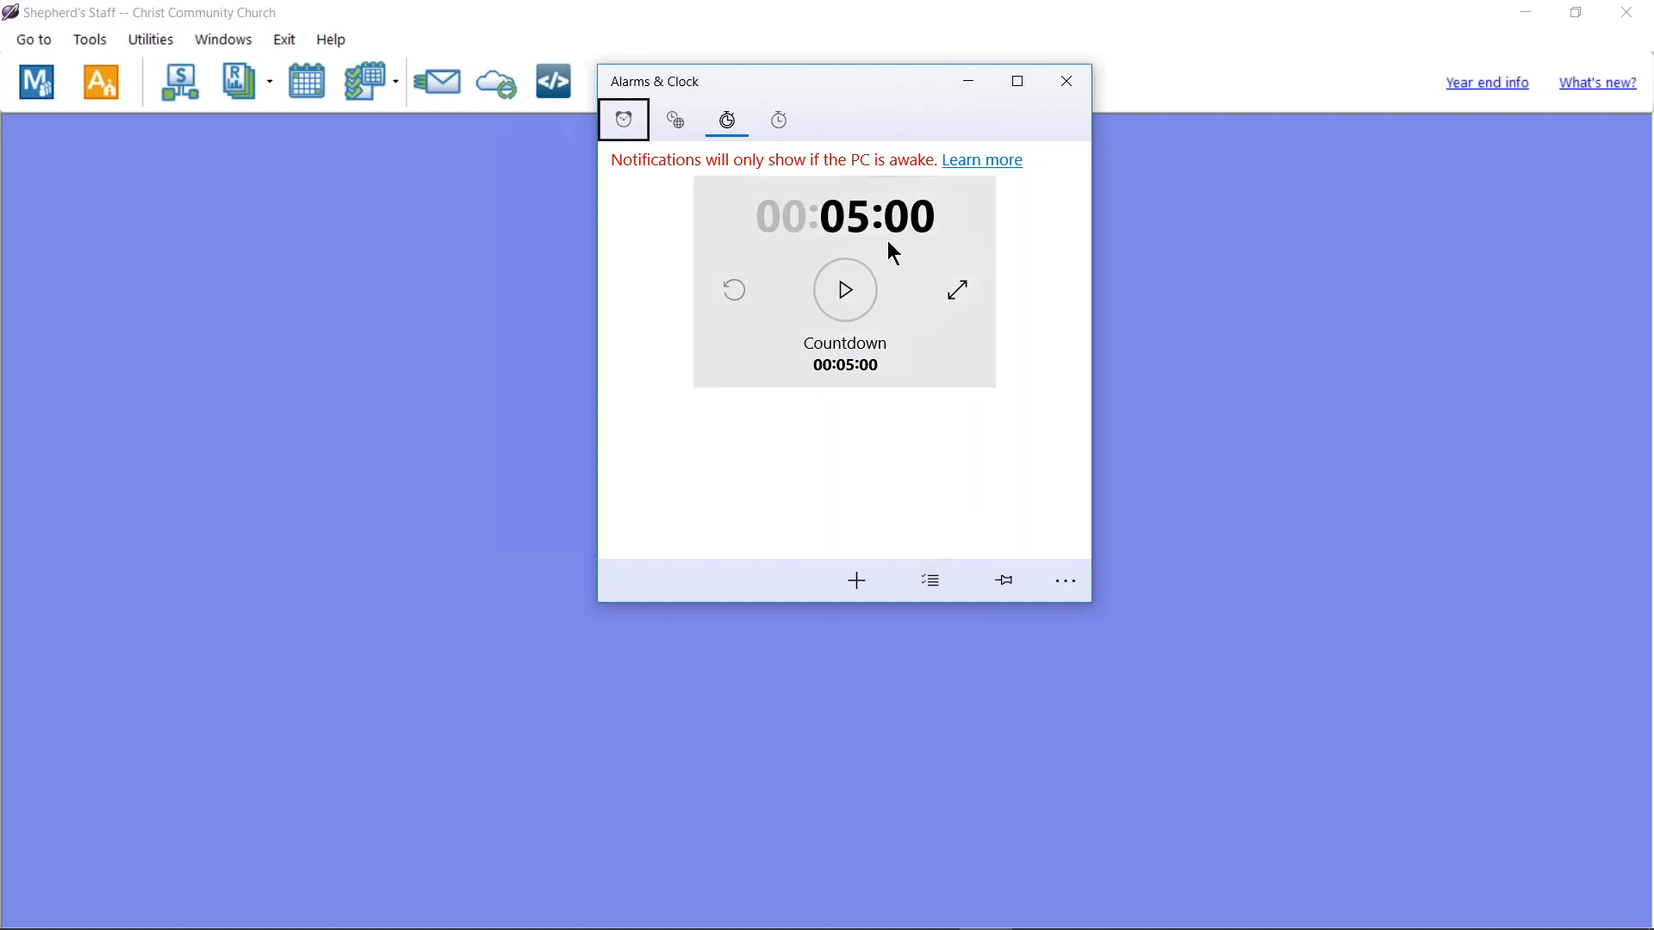
key(alt+Tab)
key(alt+Tab)
key(alt+Tab)
key(alt+Tab)
key(alt+Tab)
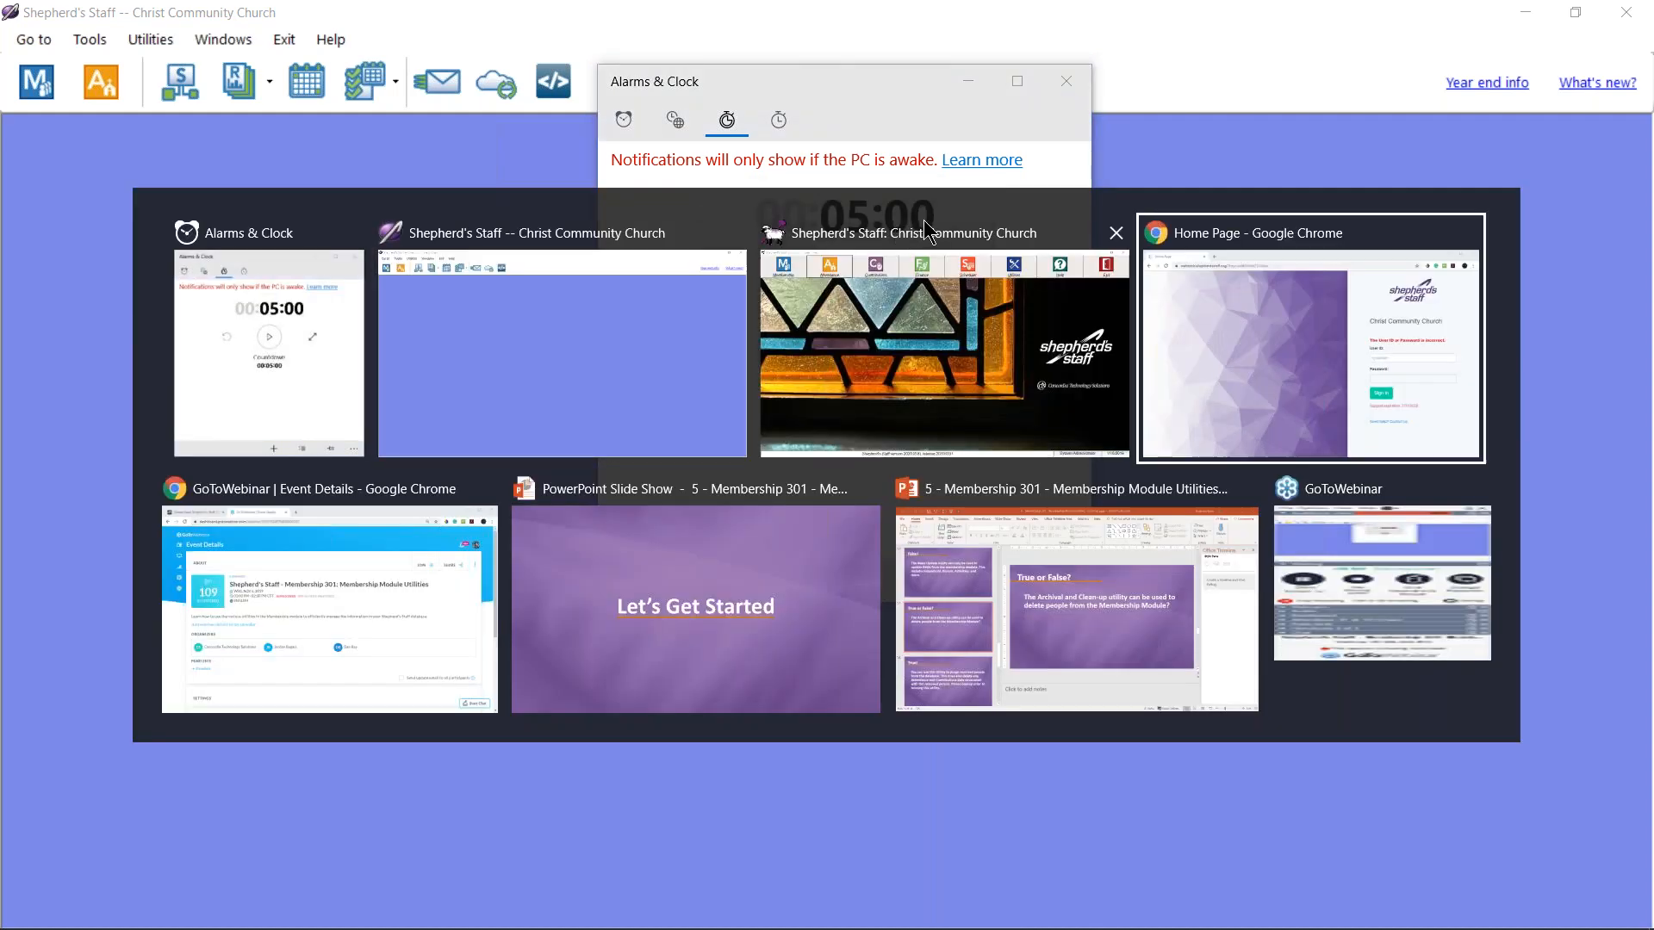
key(Right)
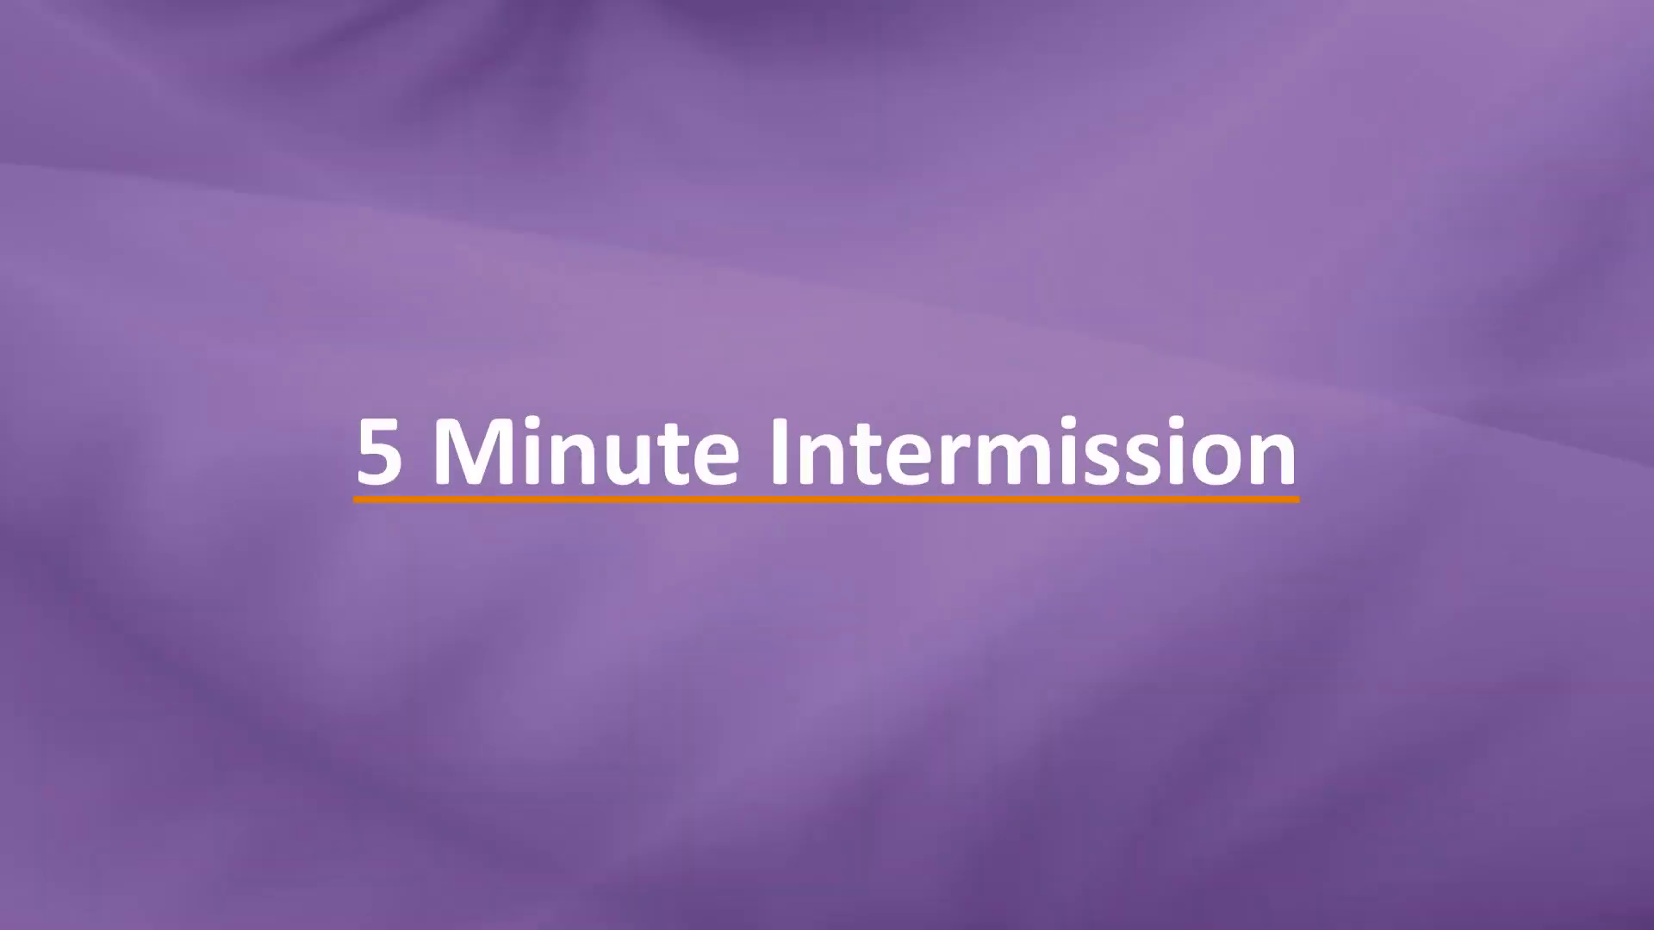
Step: Run the 5-minute countdown to completion, dismiss its notification, and close Alarms & Clock
key(alt+Tab)
click(845, 290)
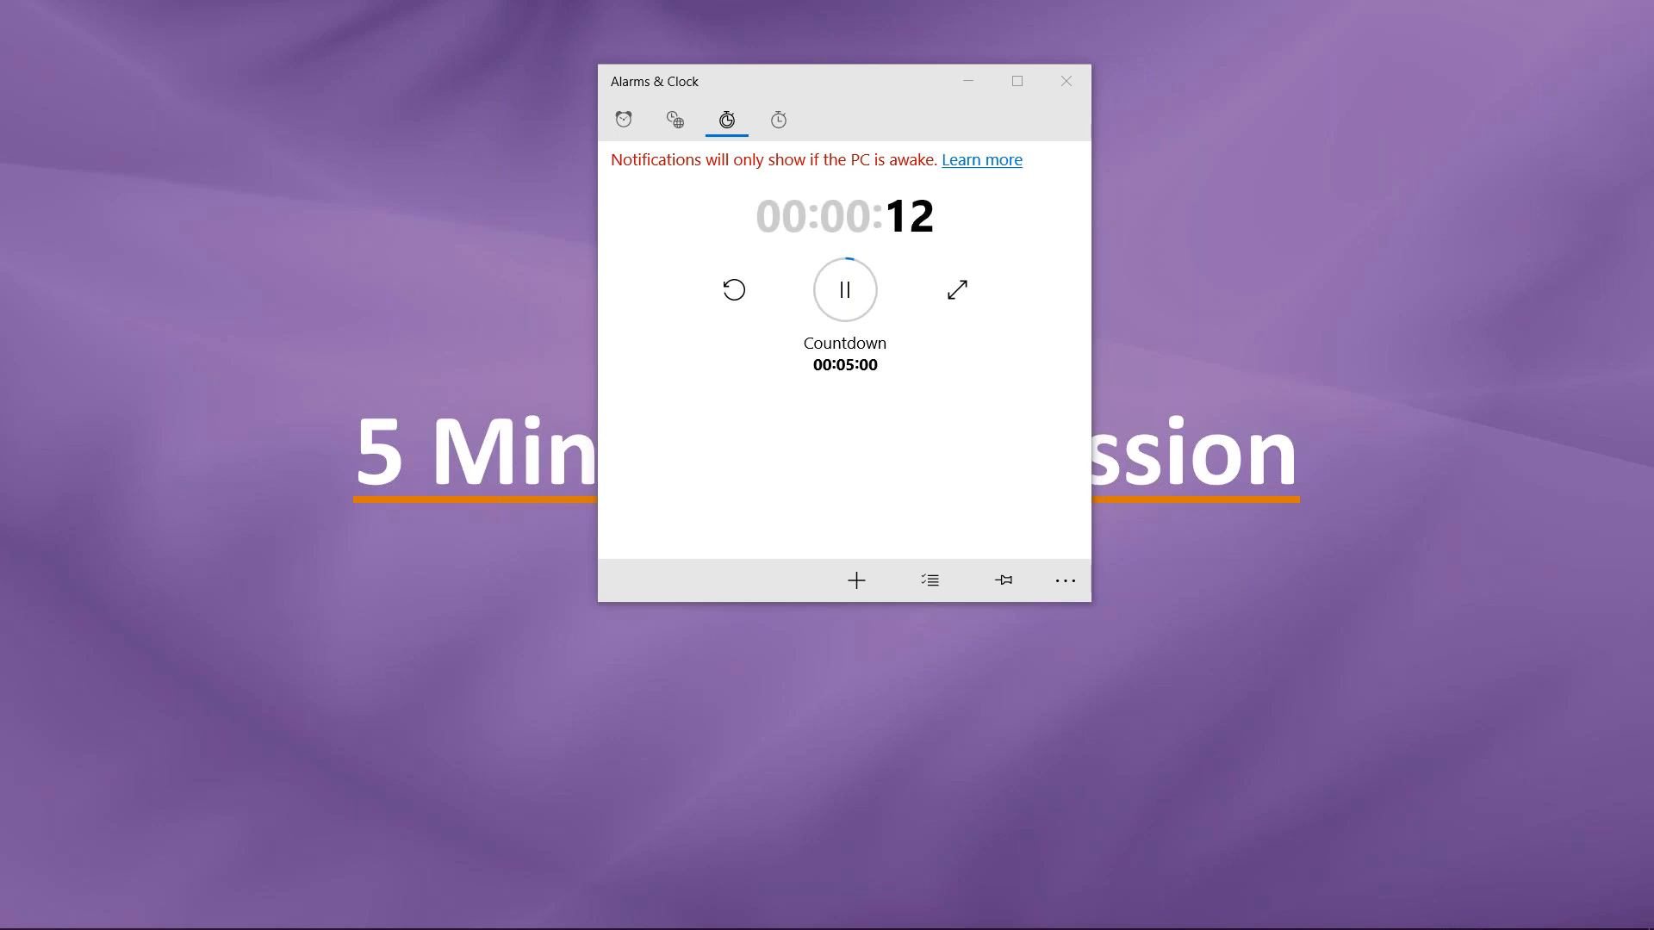
drag(874, 78, 881, 136)
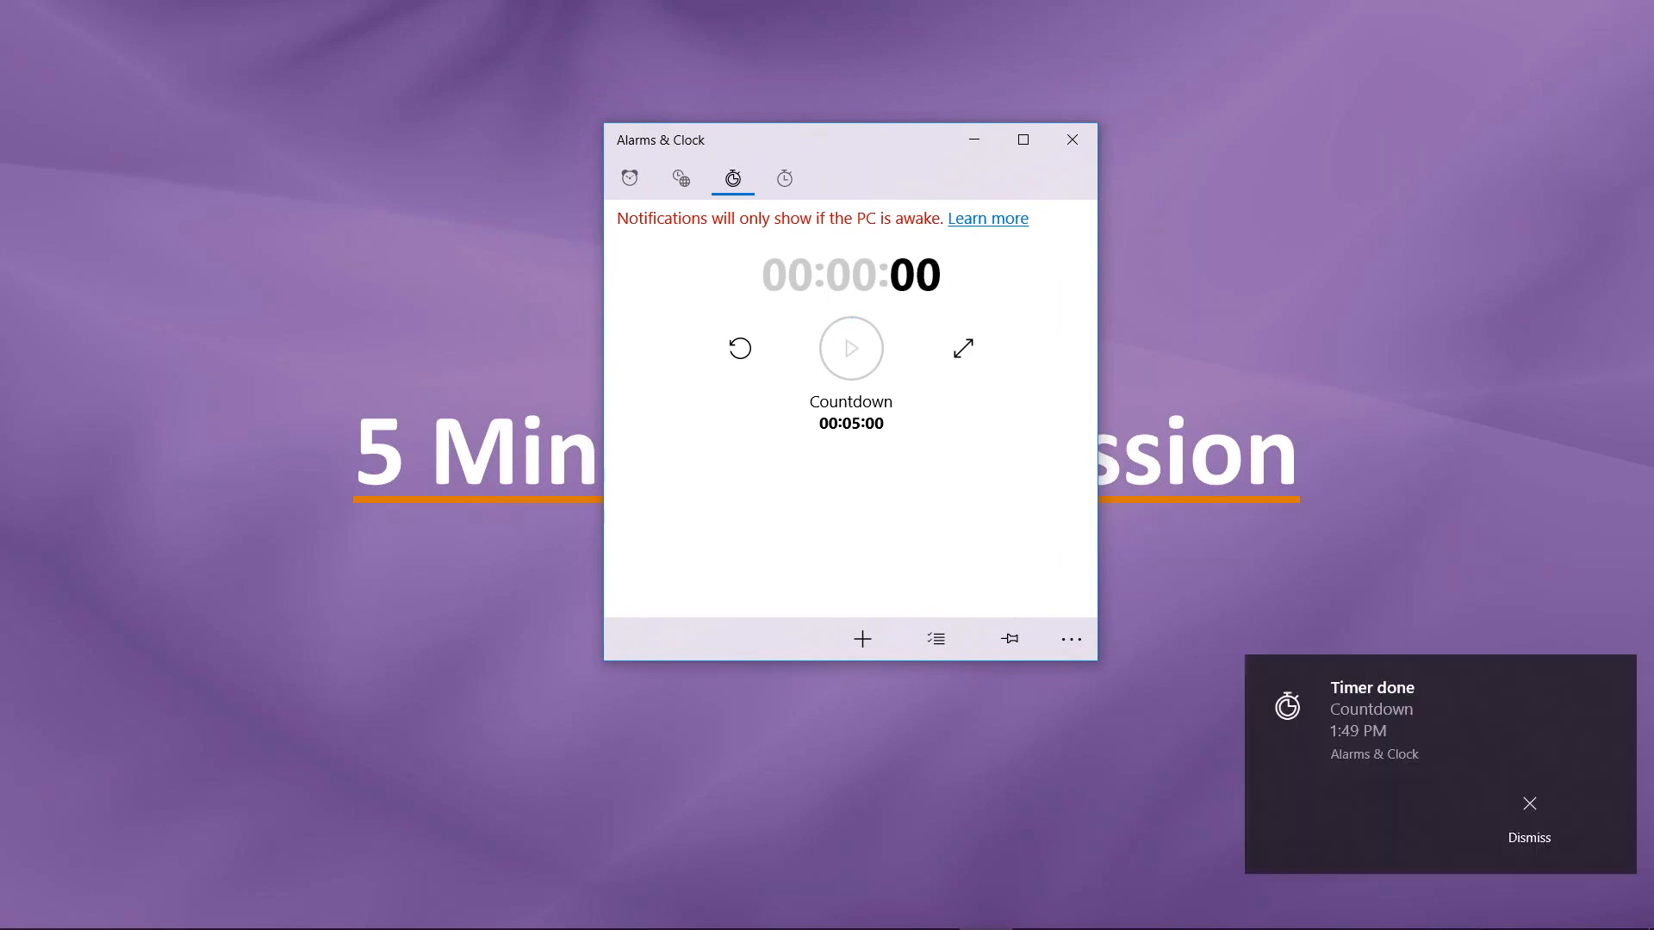
click(1523, 816)
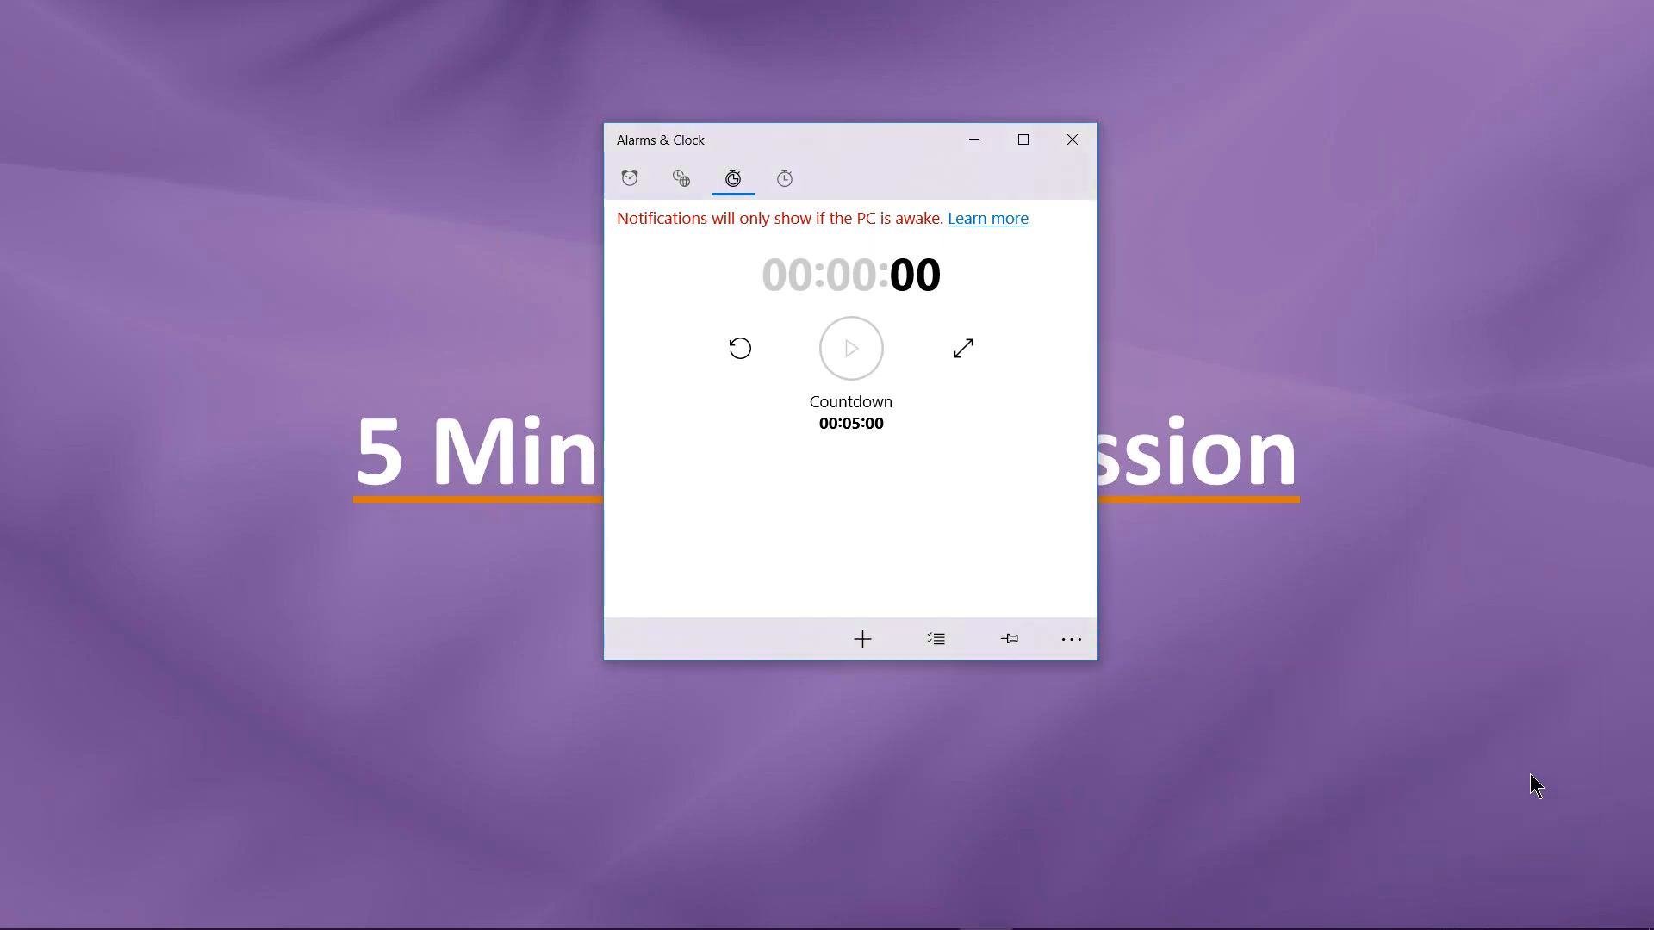
click(1072, 151)
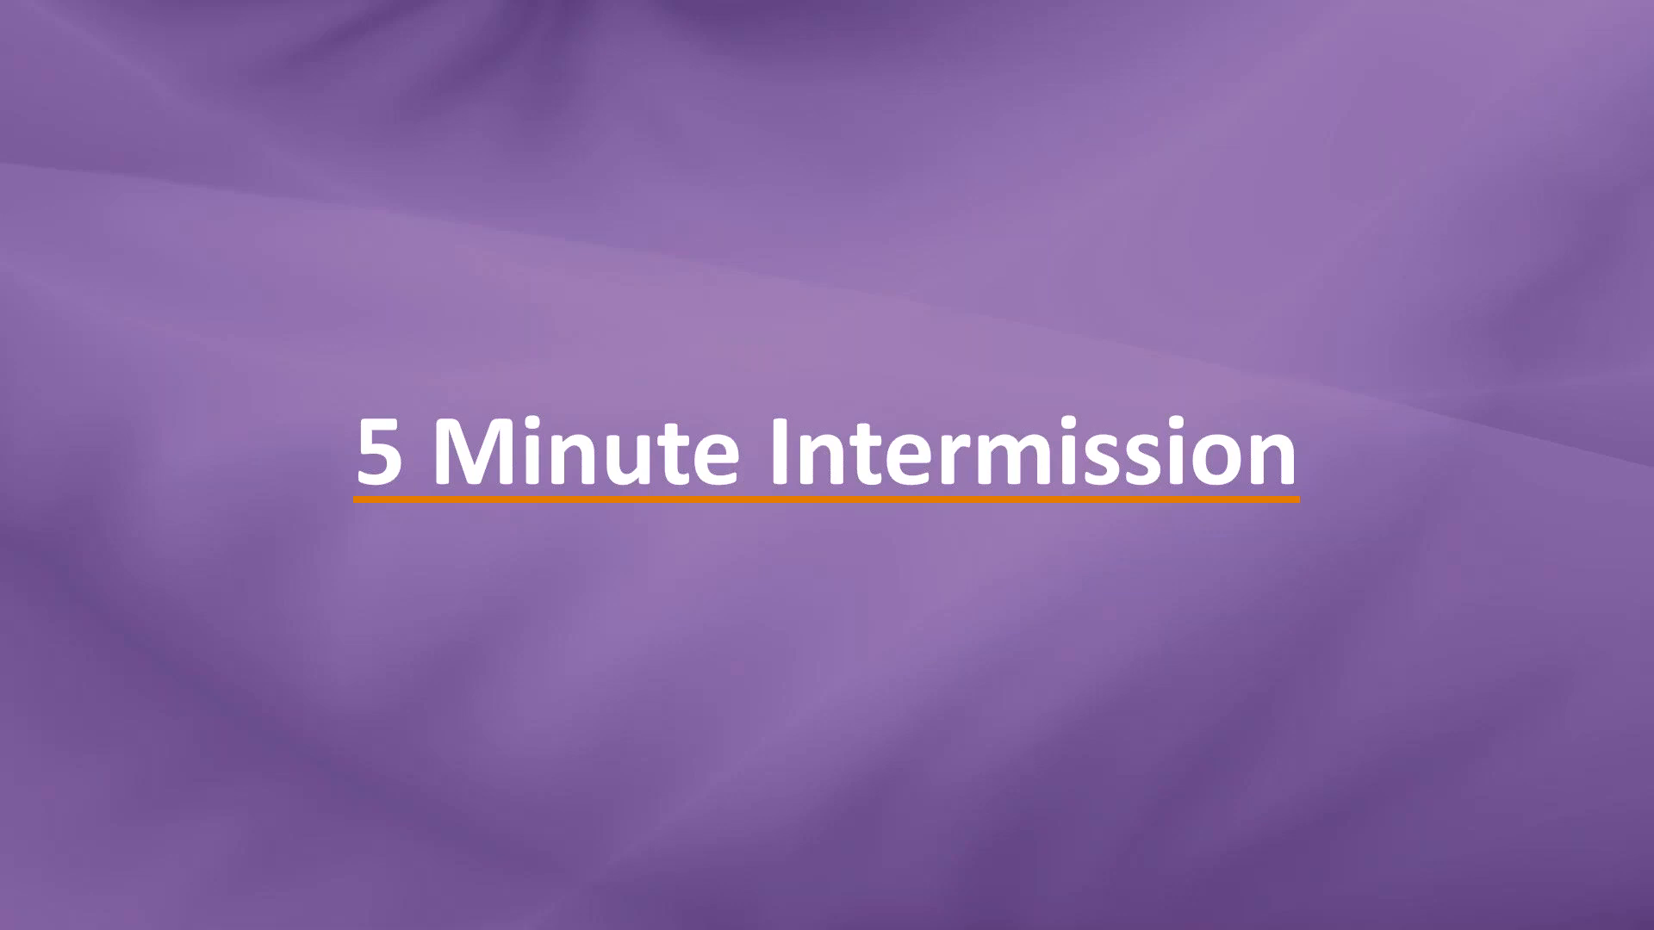
key(alt+Tab)
Step: Open Membership's Tools / Settings panel, maximize and restore it, then return to the main launcher
key(alt+Tab)
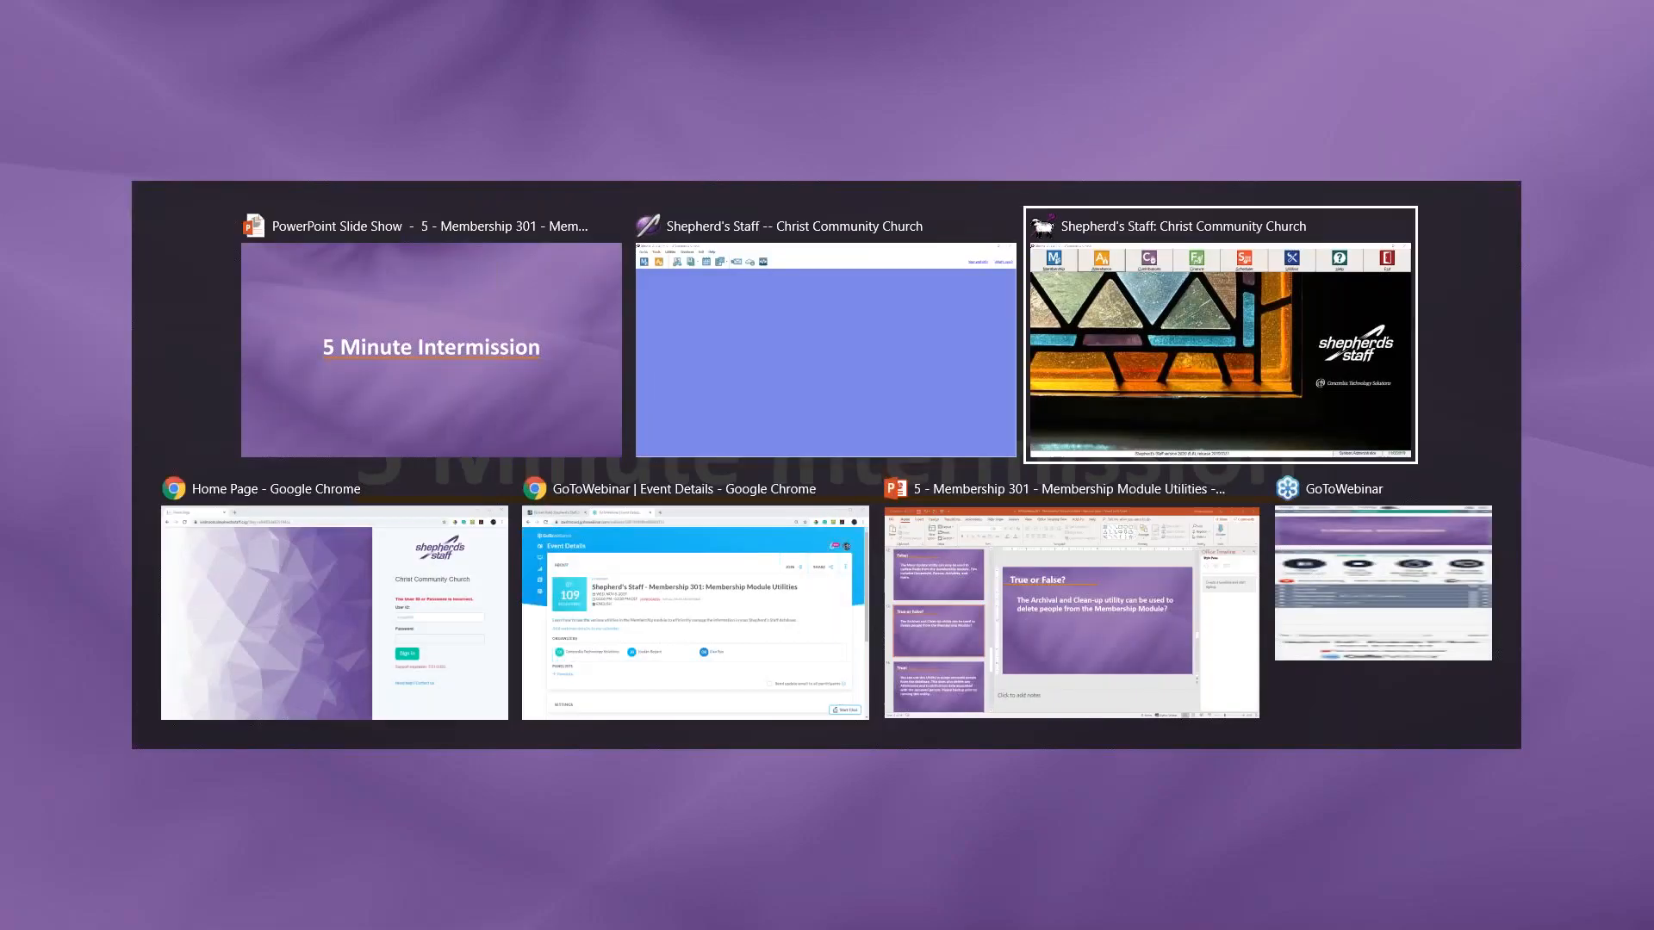
key(alt+Tab)
key(alt+Tab)
key(alt+Tab)
key(alt+Tab)
key(alt+Tab)
key(alt+Tab)
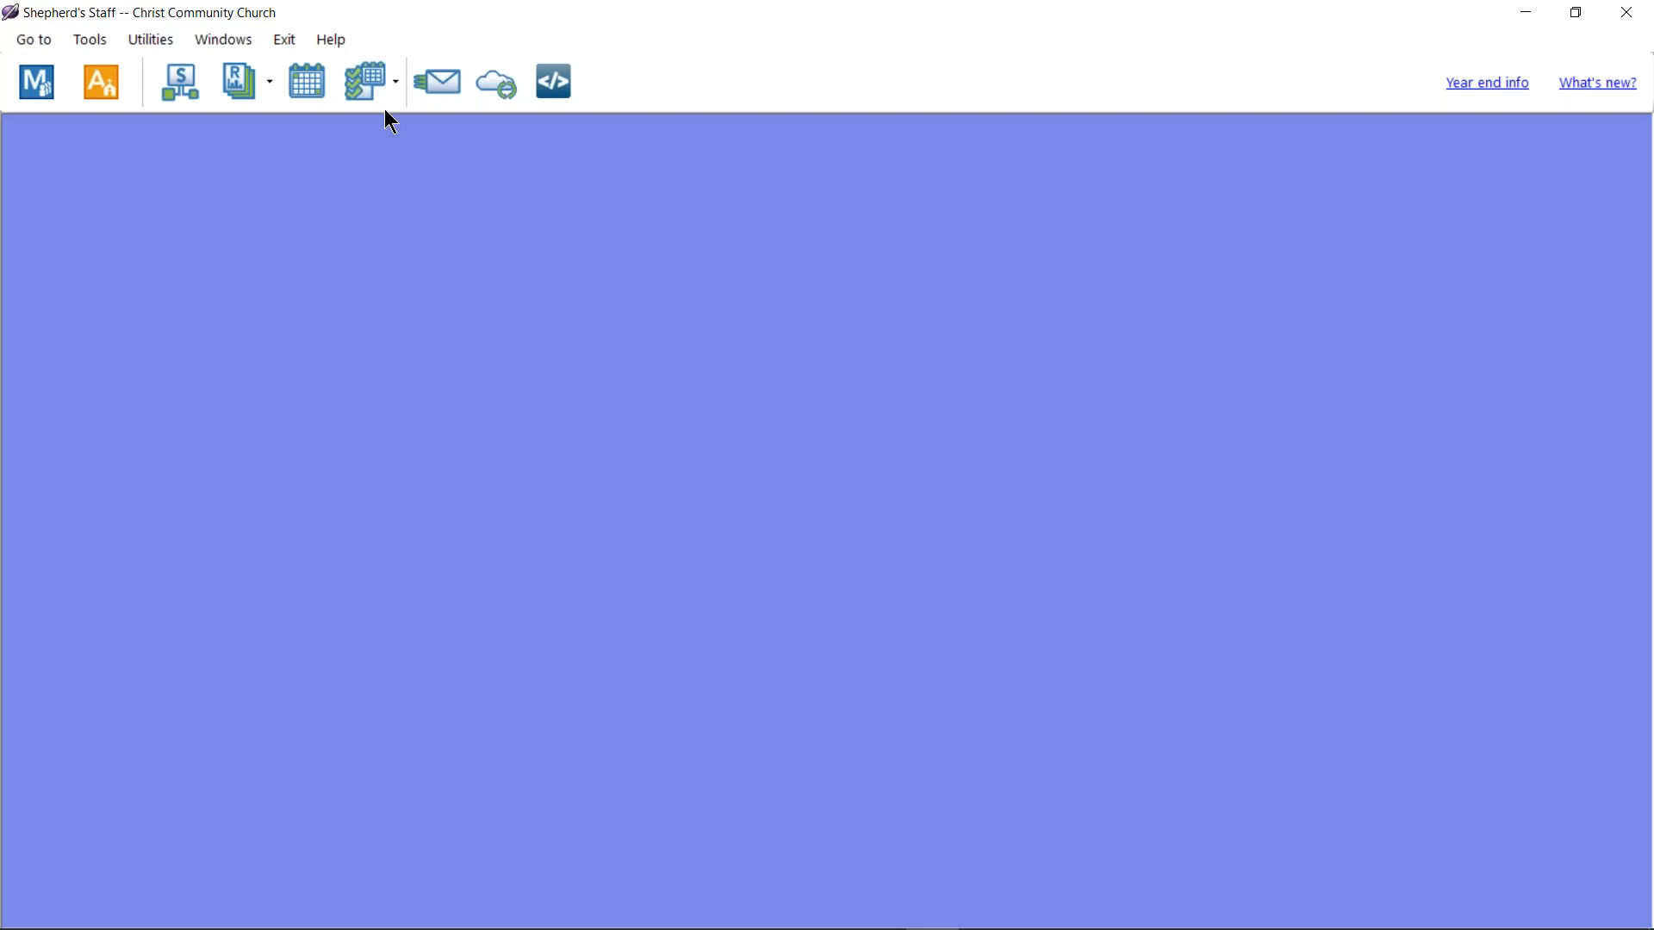
click(57, 96)
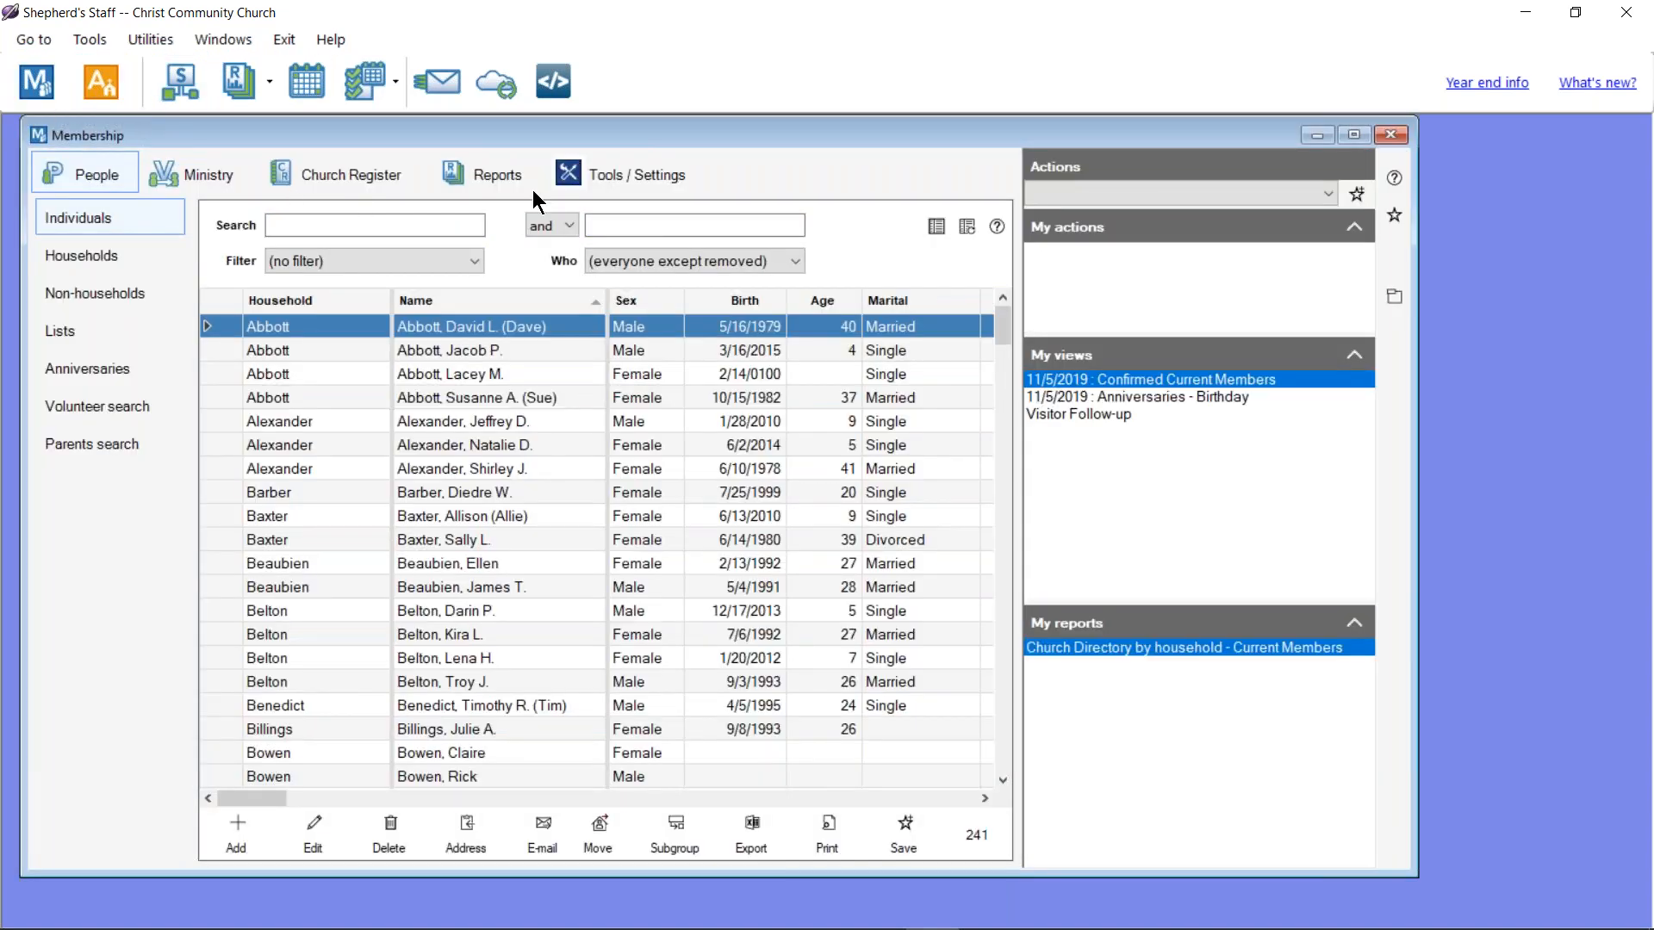
click(632, 166)
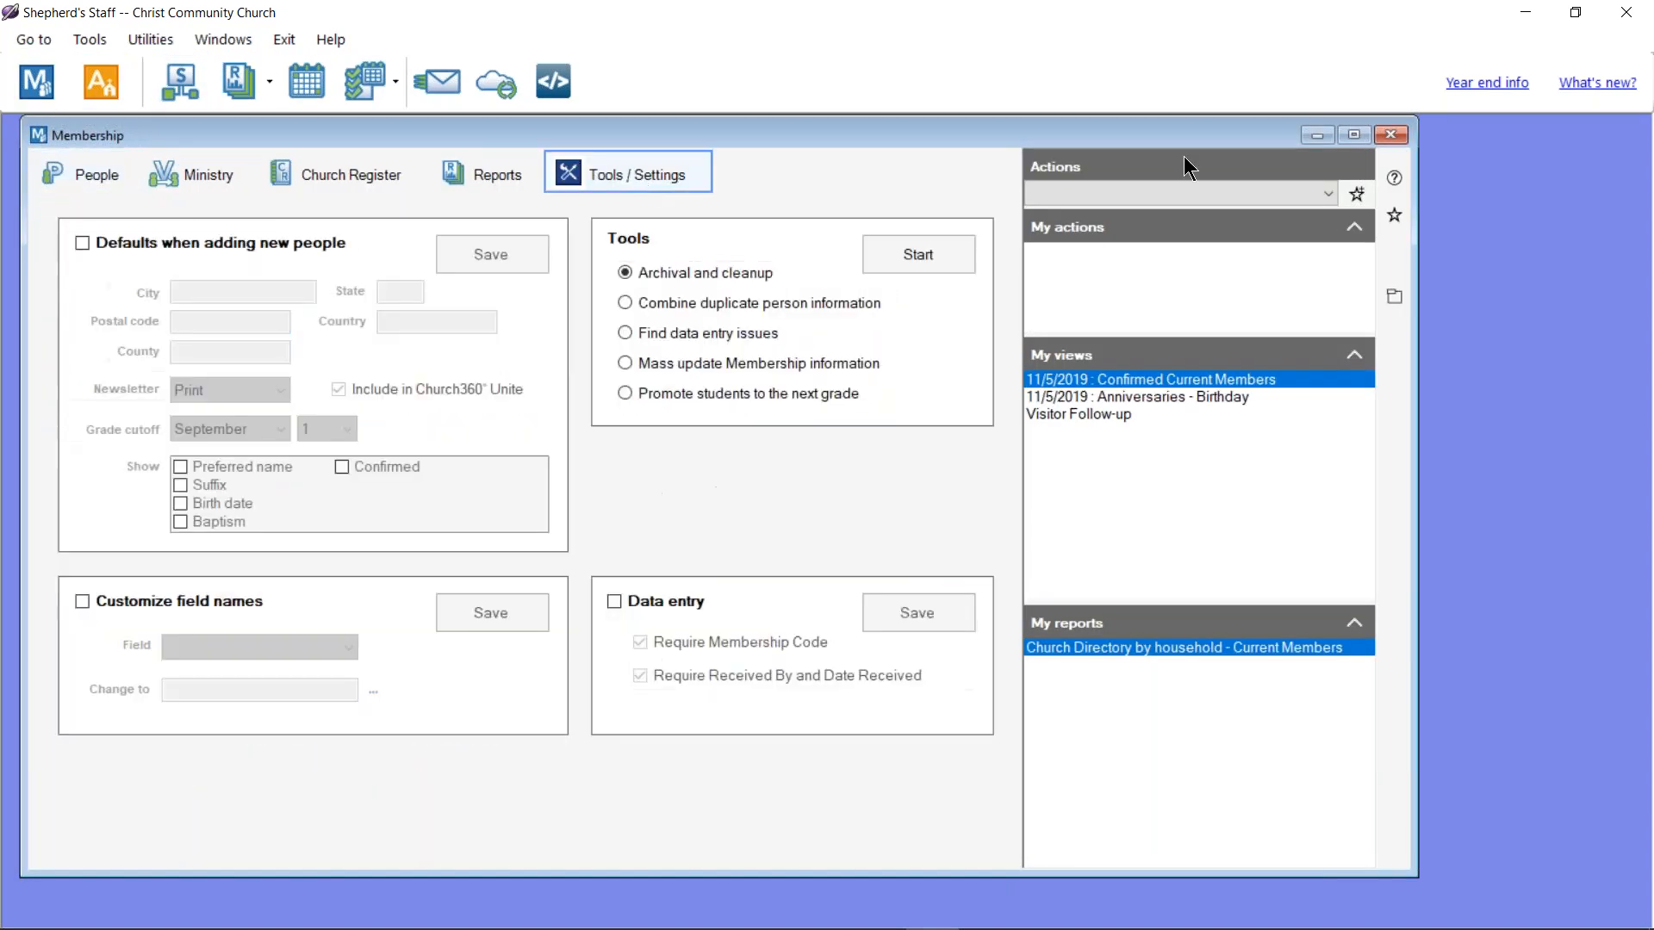
click(1354, 134)
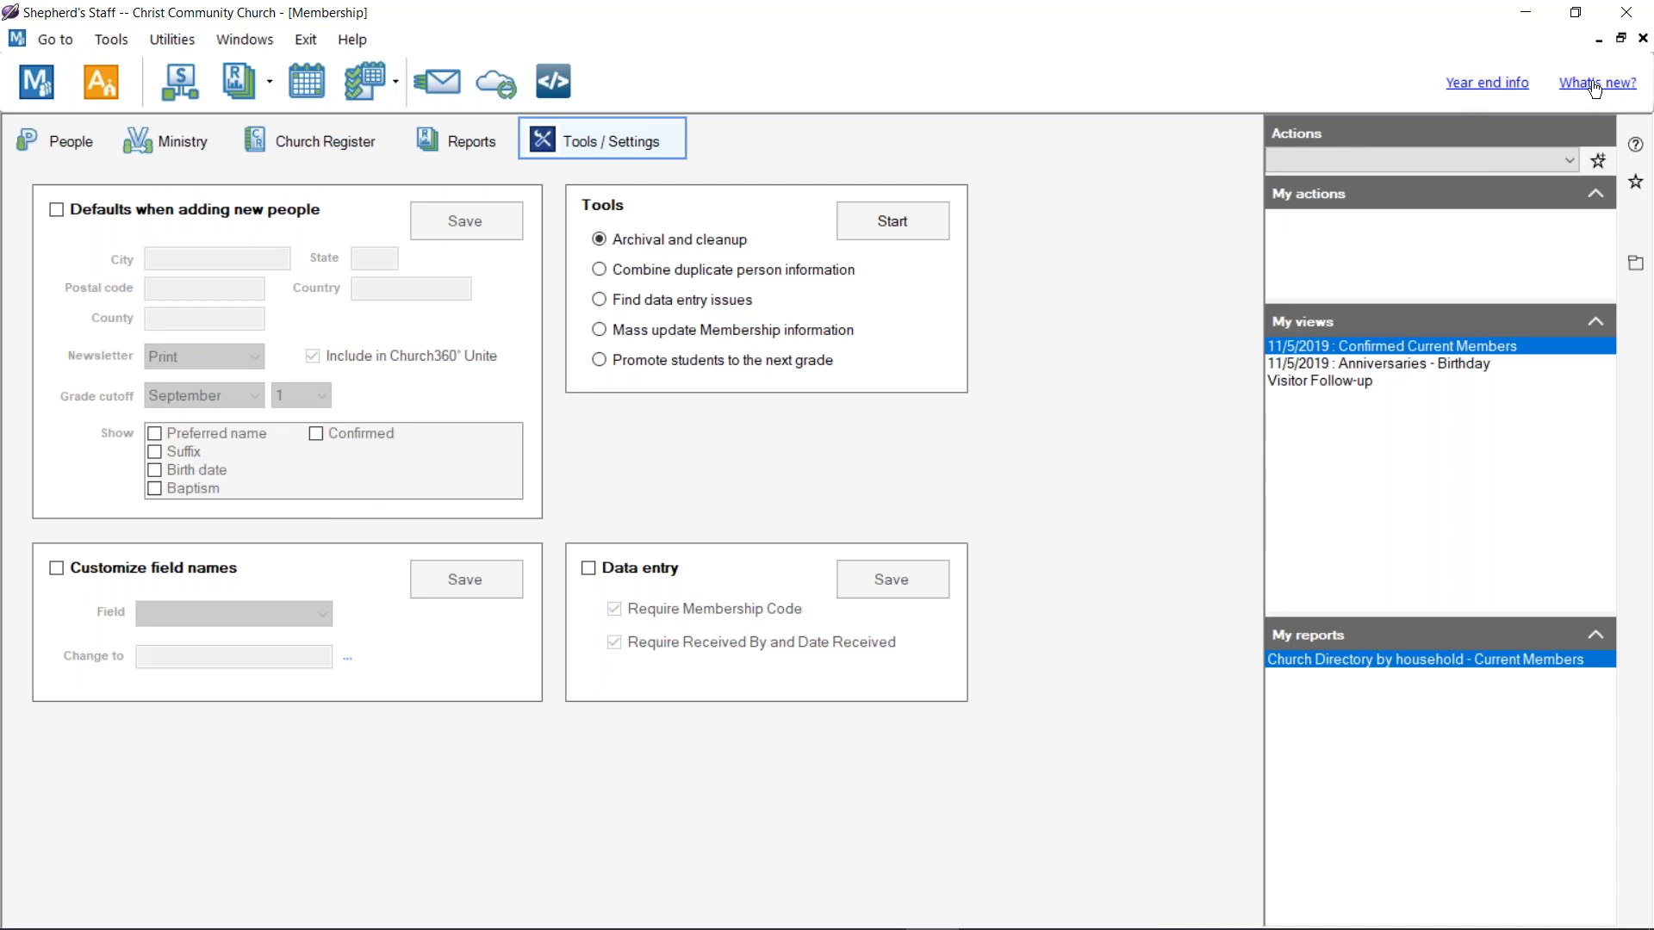
click(1620, 38)
drag(1103, 138, 1217, 232)
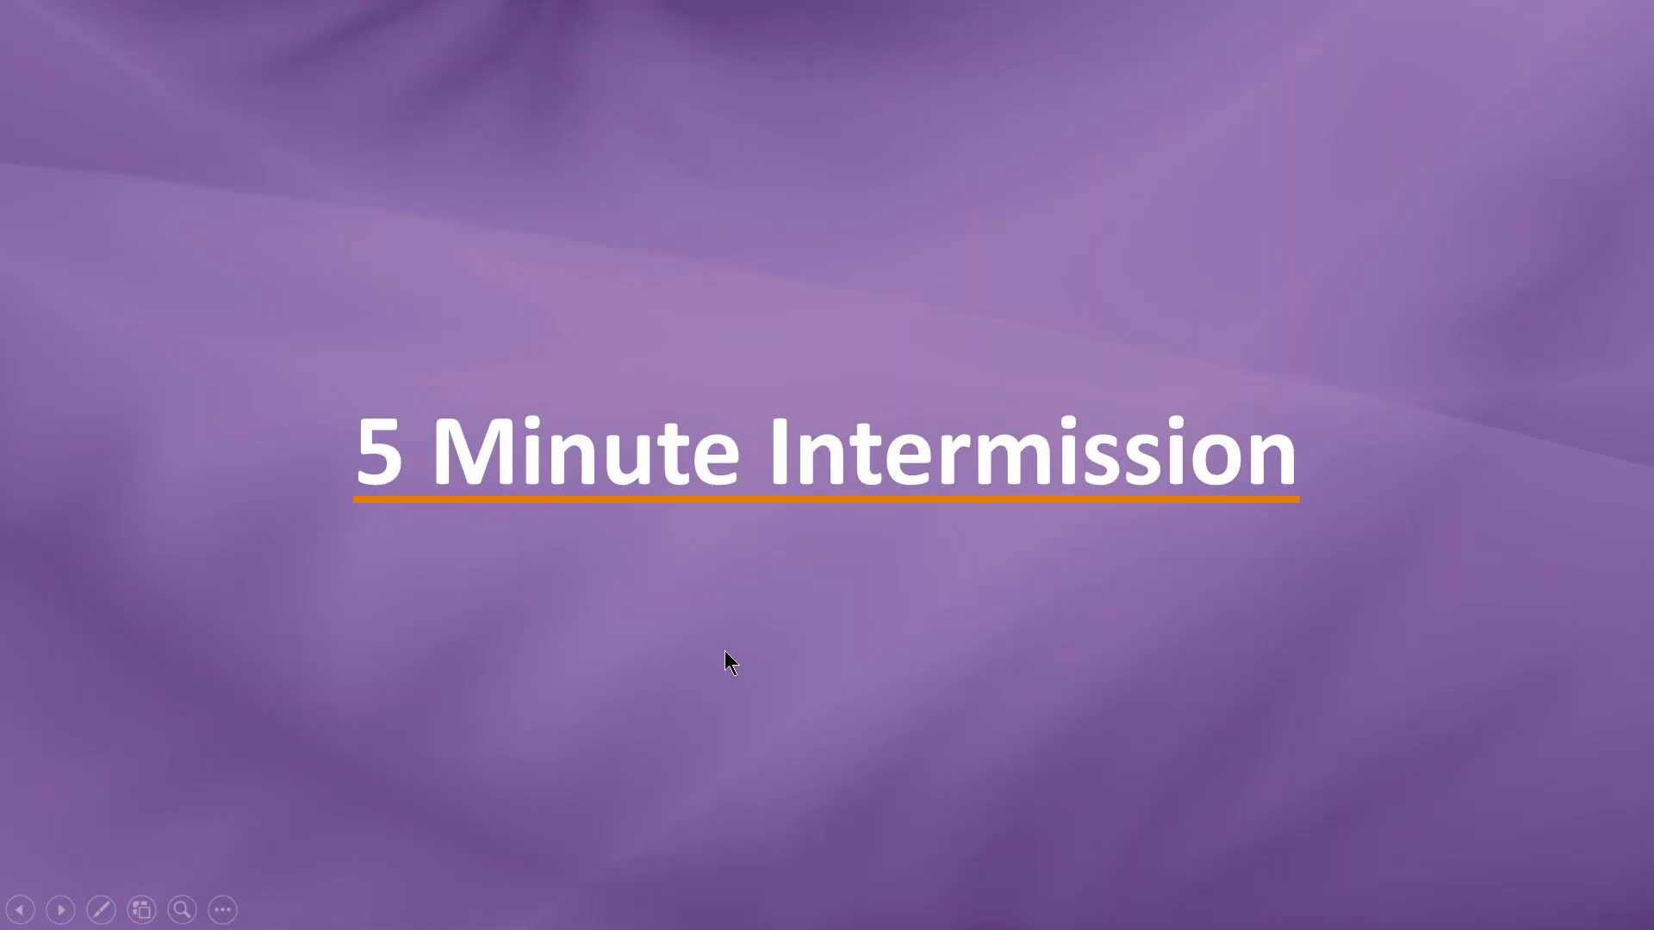
key(alt+Tab)
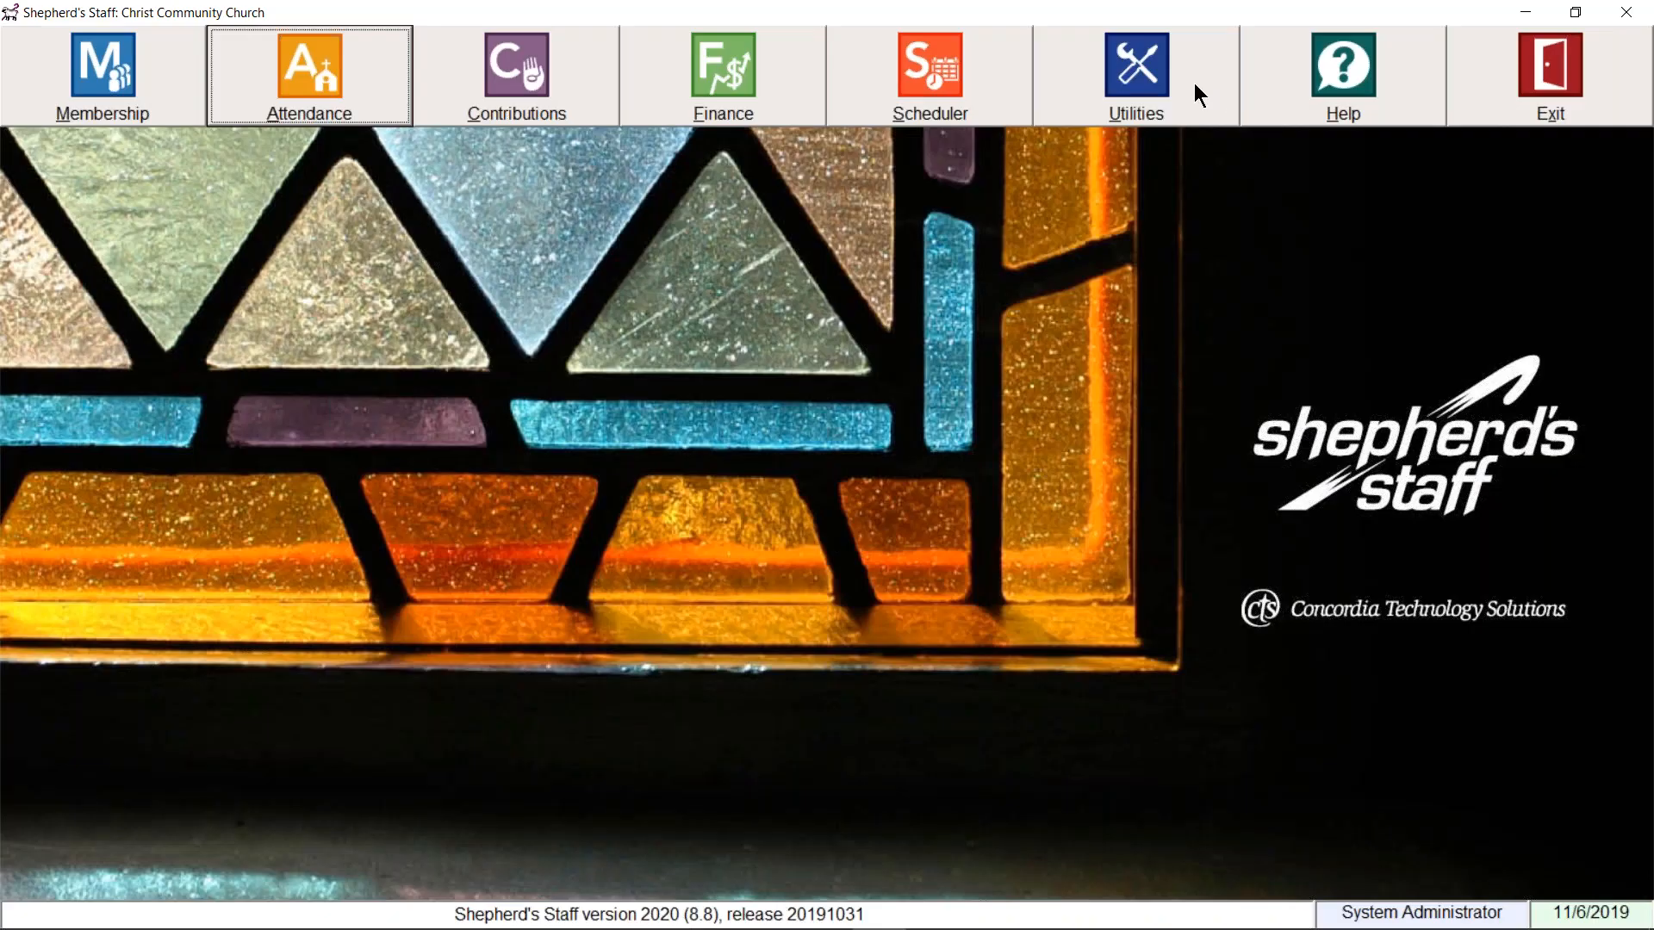
click(1194, 83)
Step: Review the System, Contributions/Finance and web connection settings, then close Settings and open Membership
click(1140, 217)
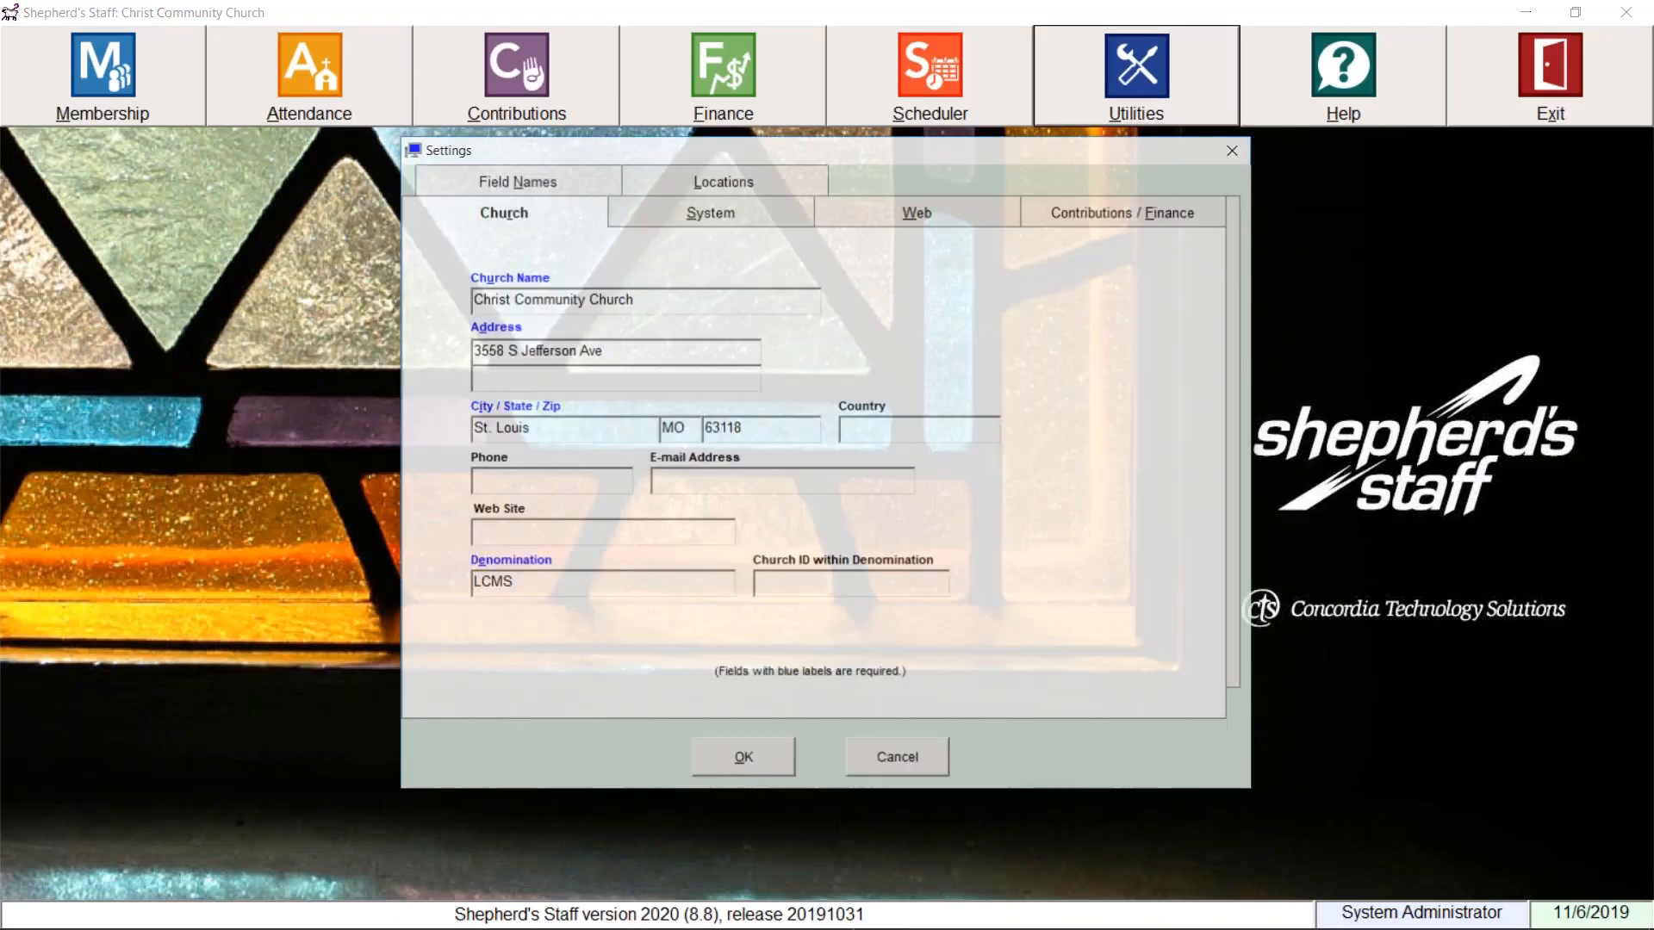
click(726, 215)
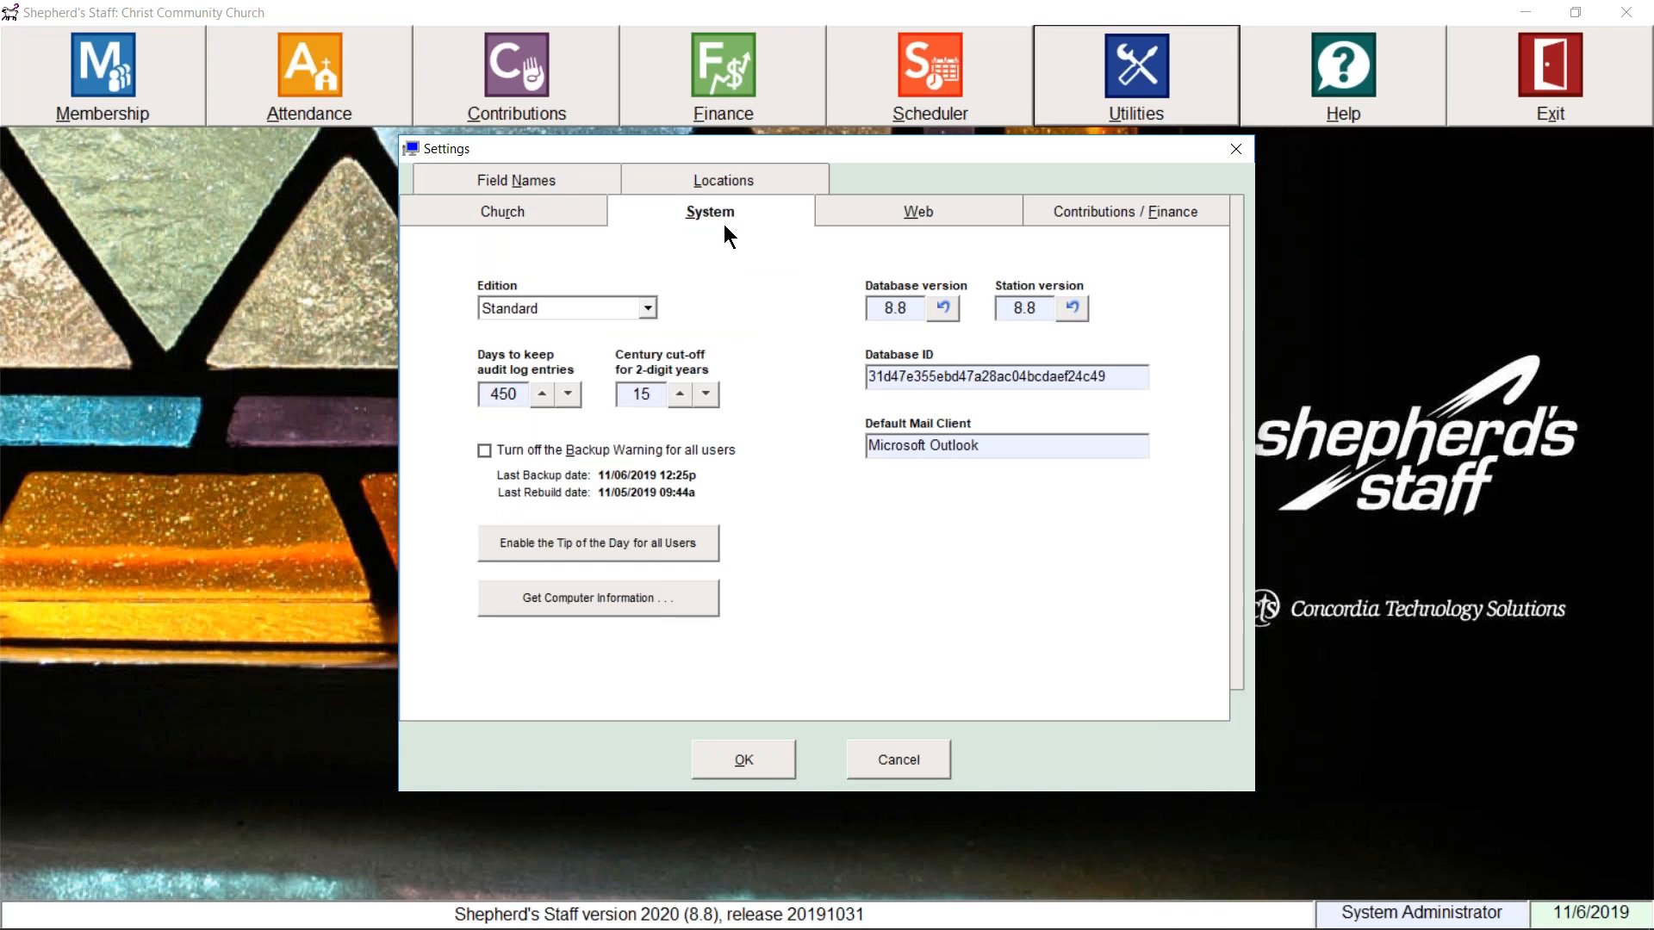
click(1093, 199)
click(906, 212)
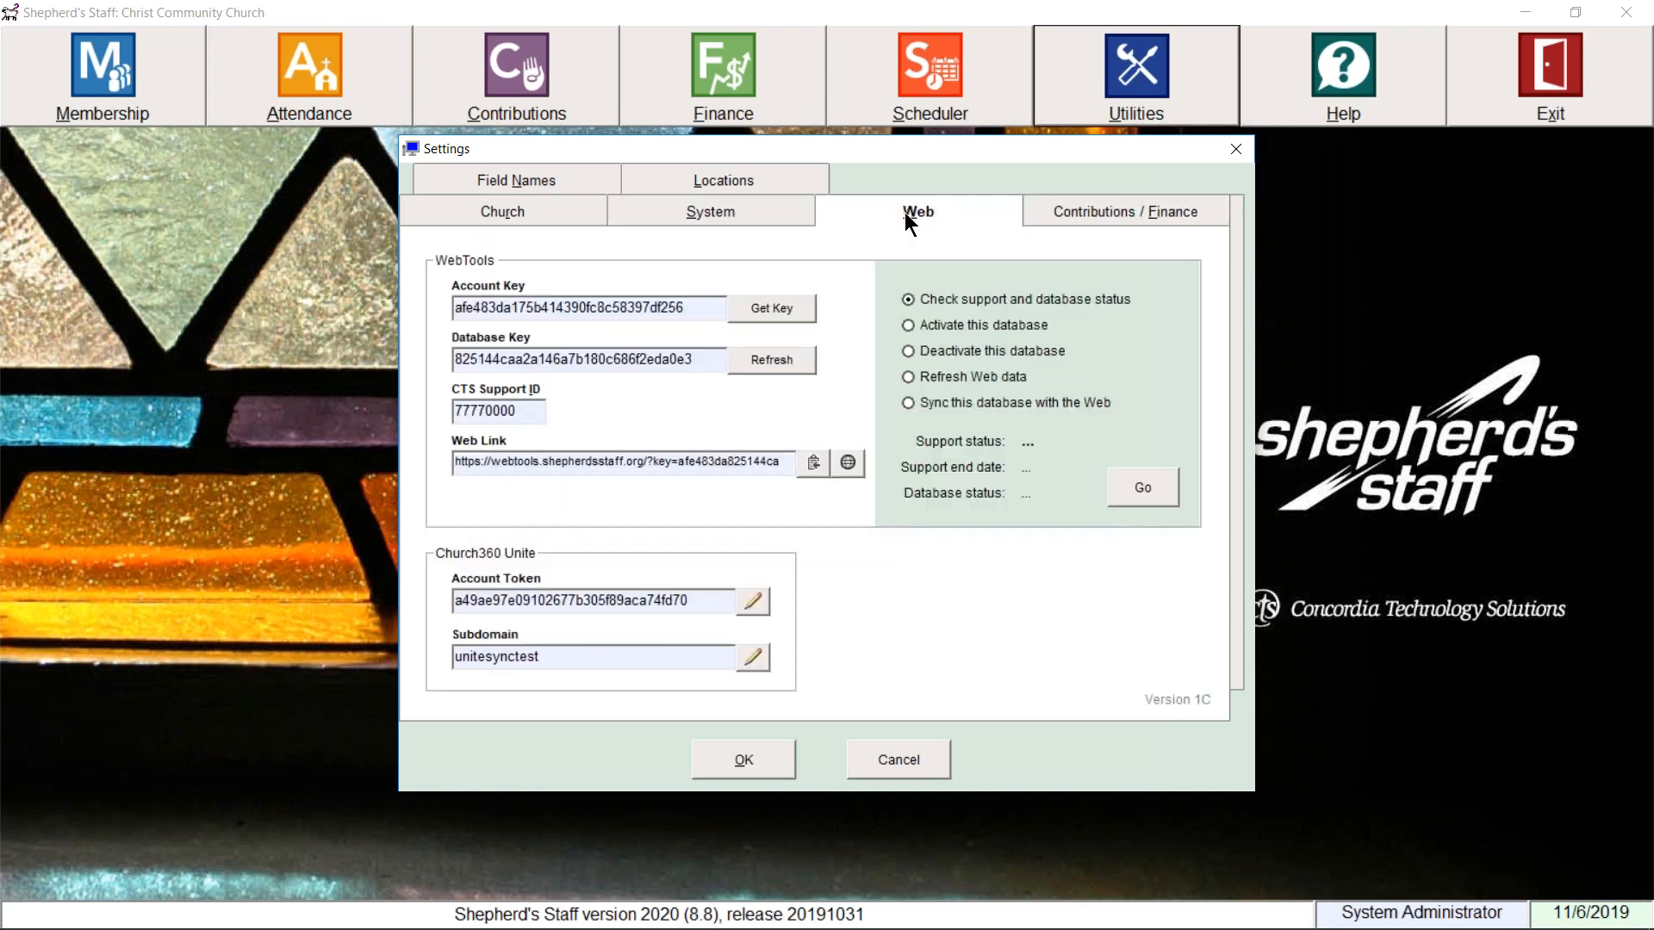
click(740, 221)
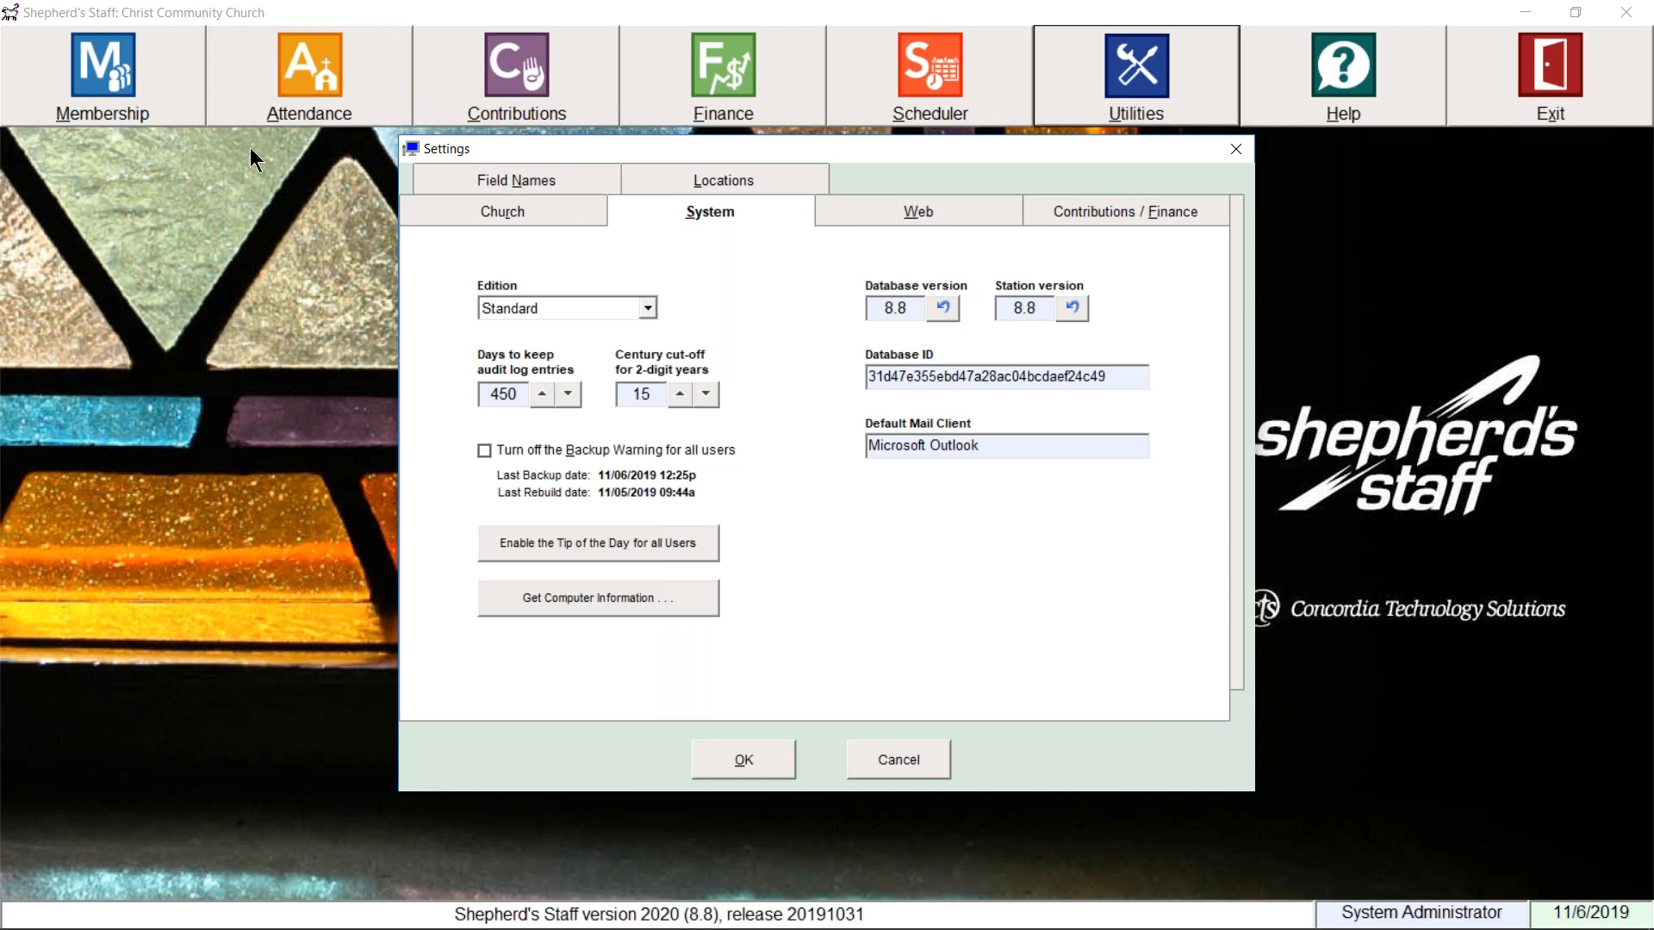
click(1243, 150)
click(155, 104)
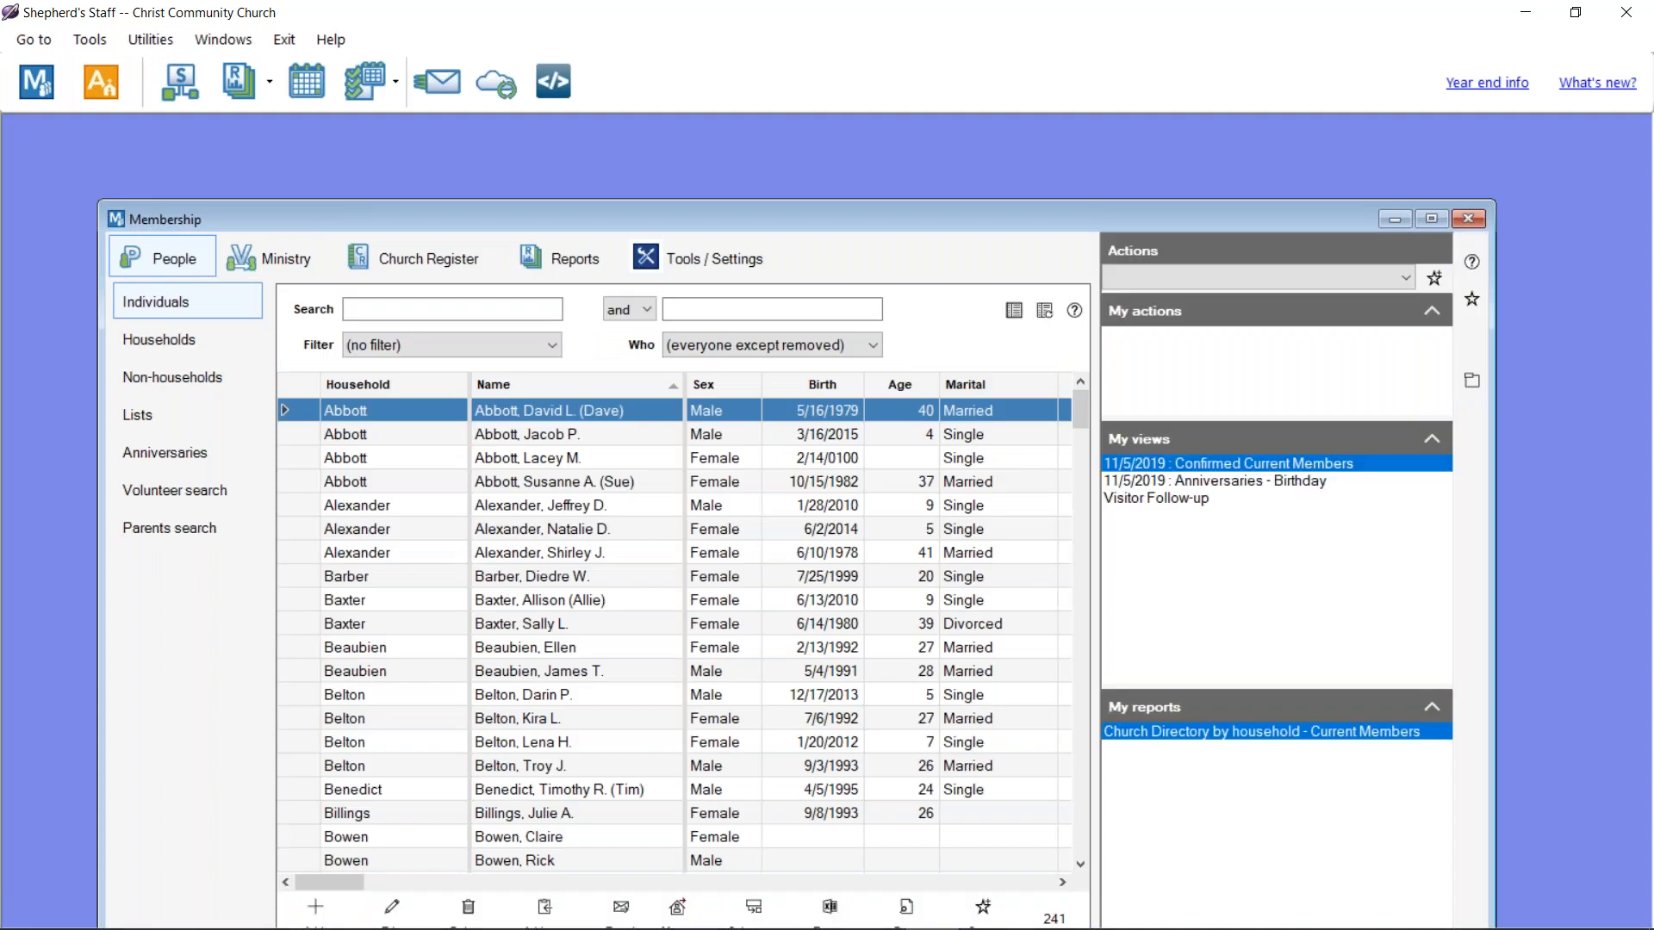
Step: Maximize the Membership window and enable editing of new-person defaults on Tools / Settings
drag(808, 220, 811, 187)
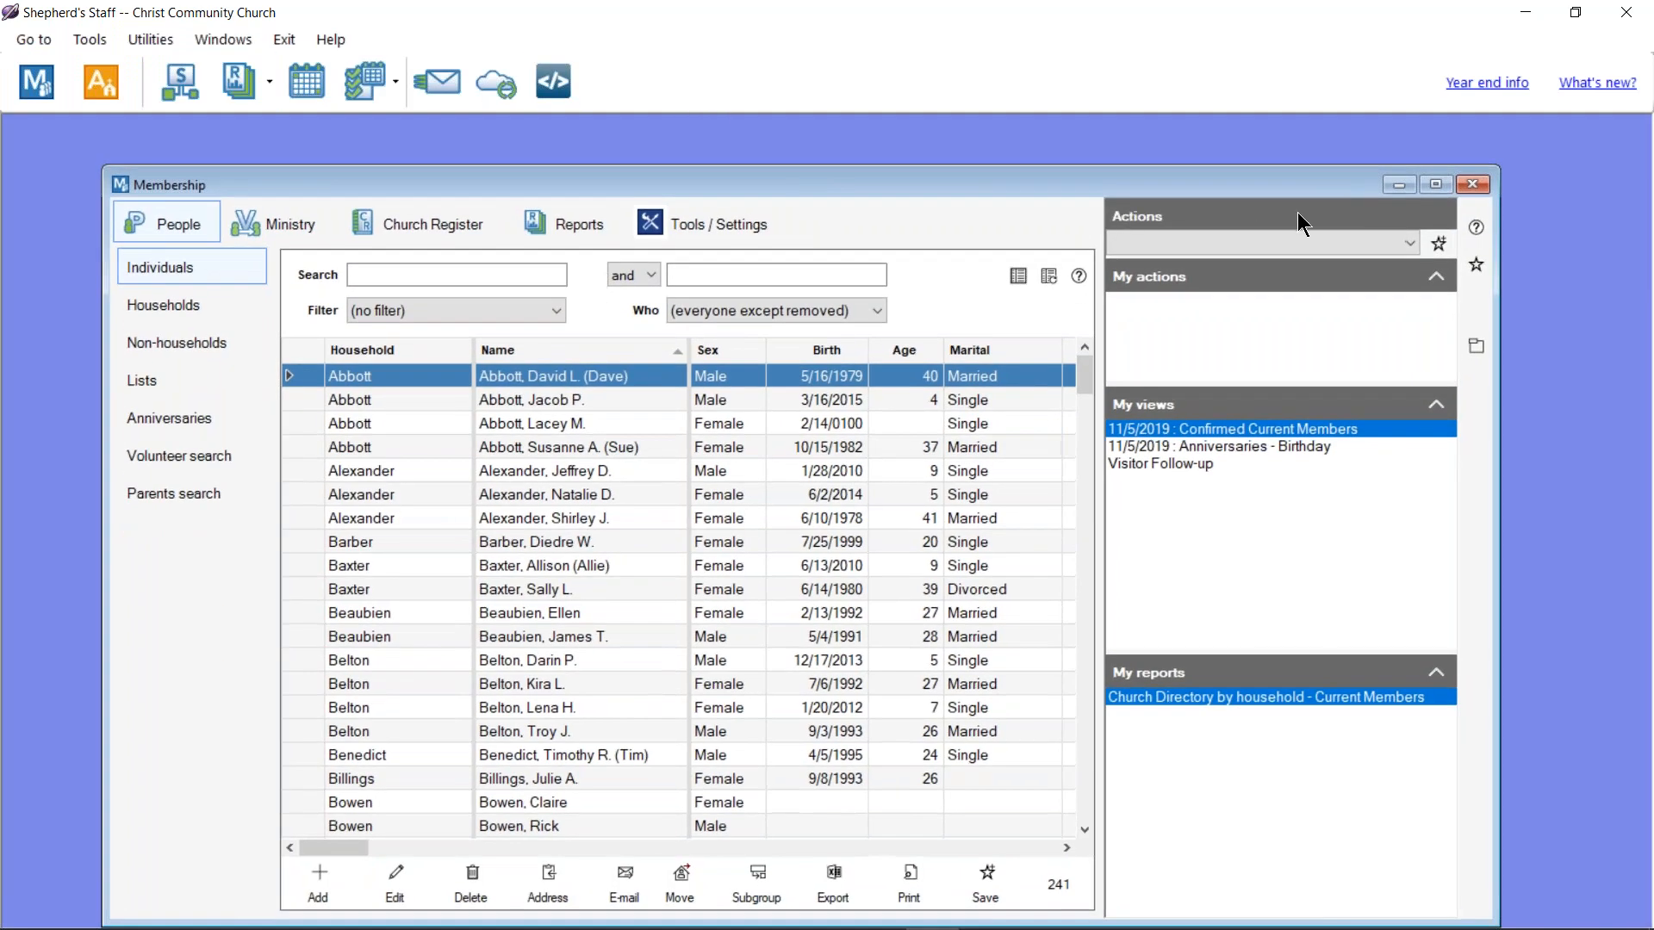
click(1435, 185)
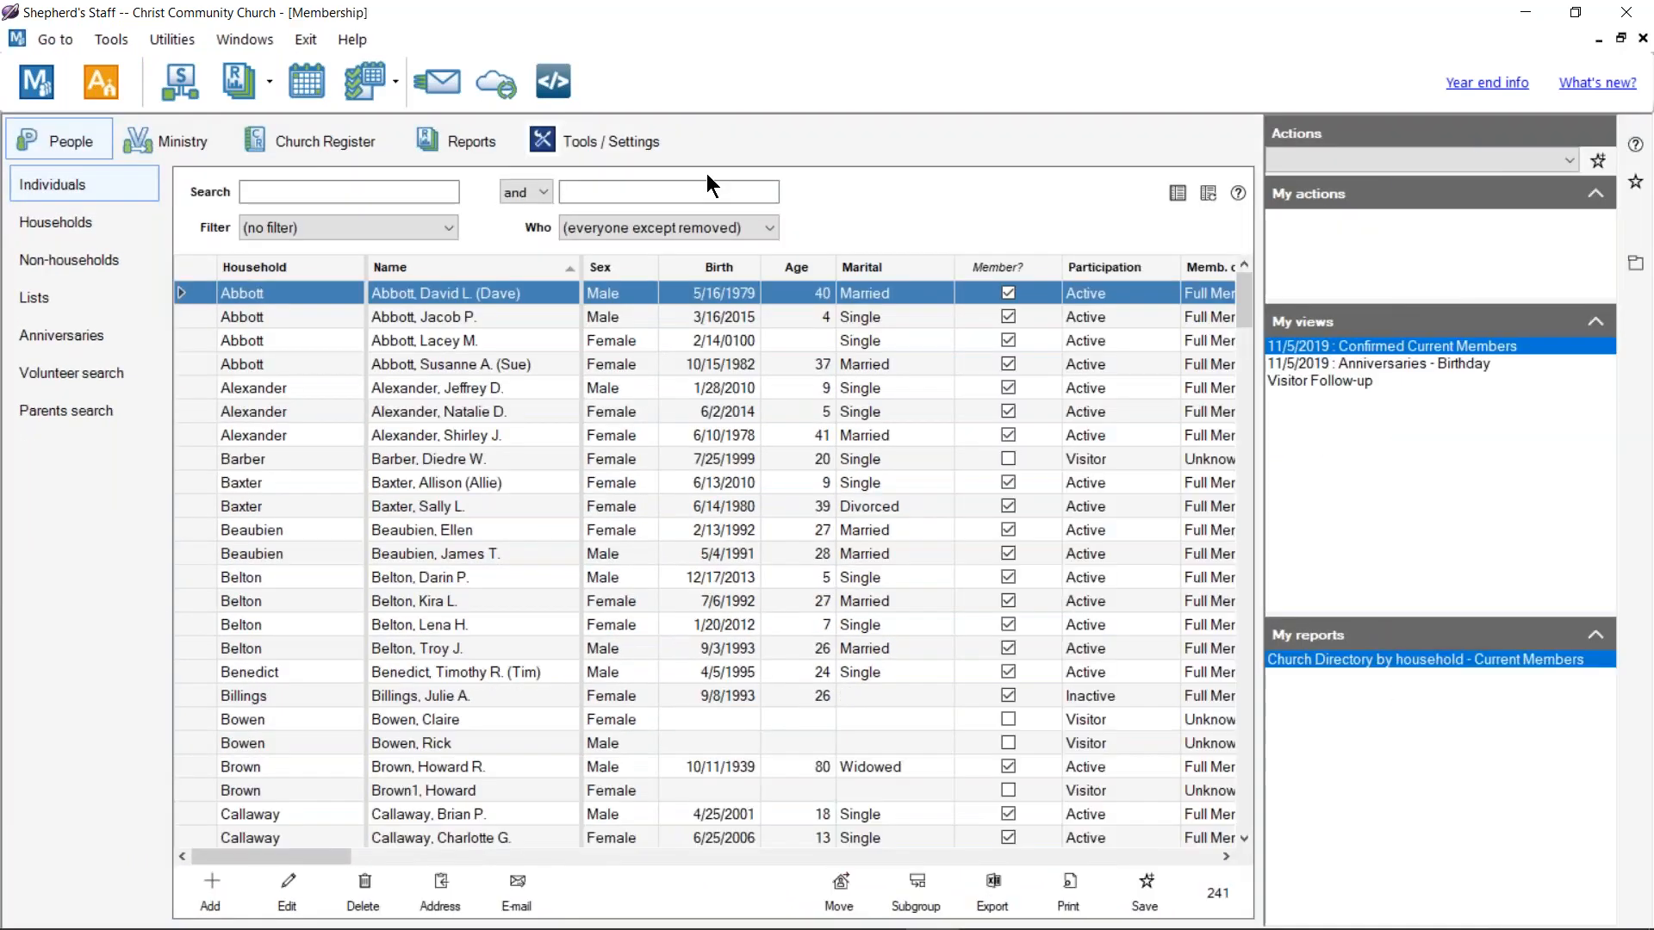
click(623, 146)
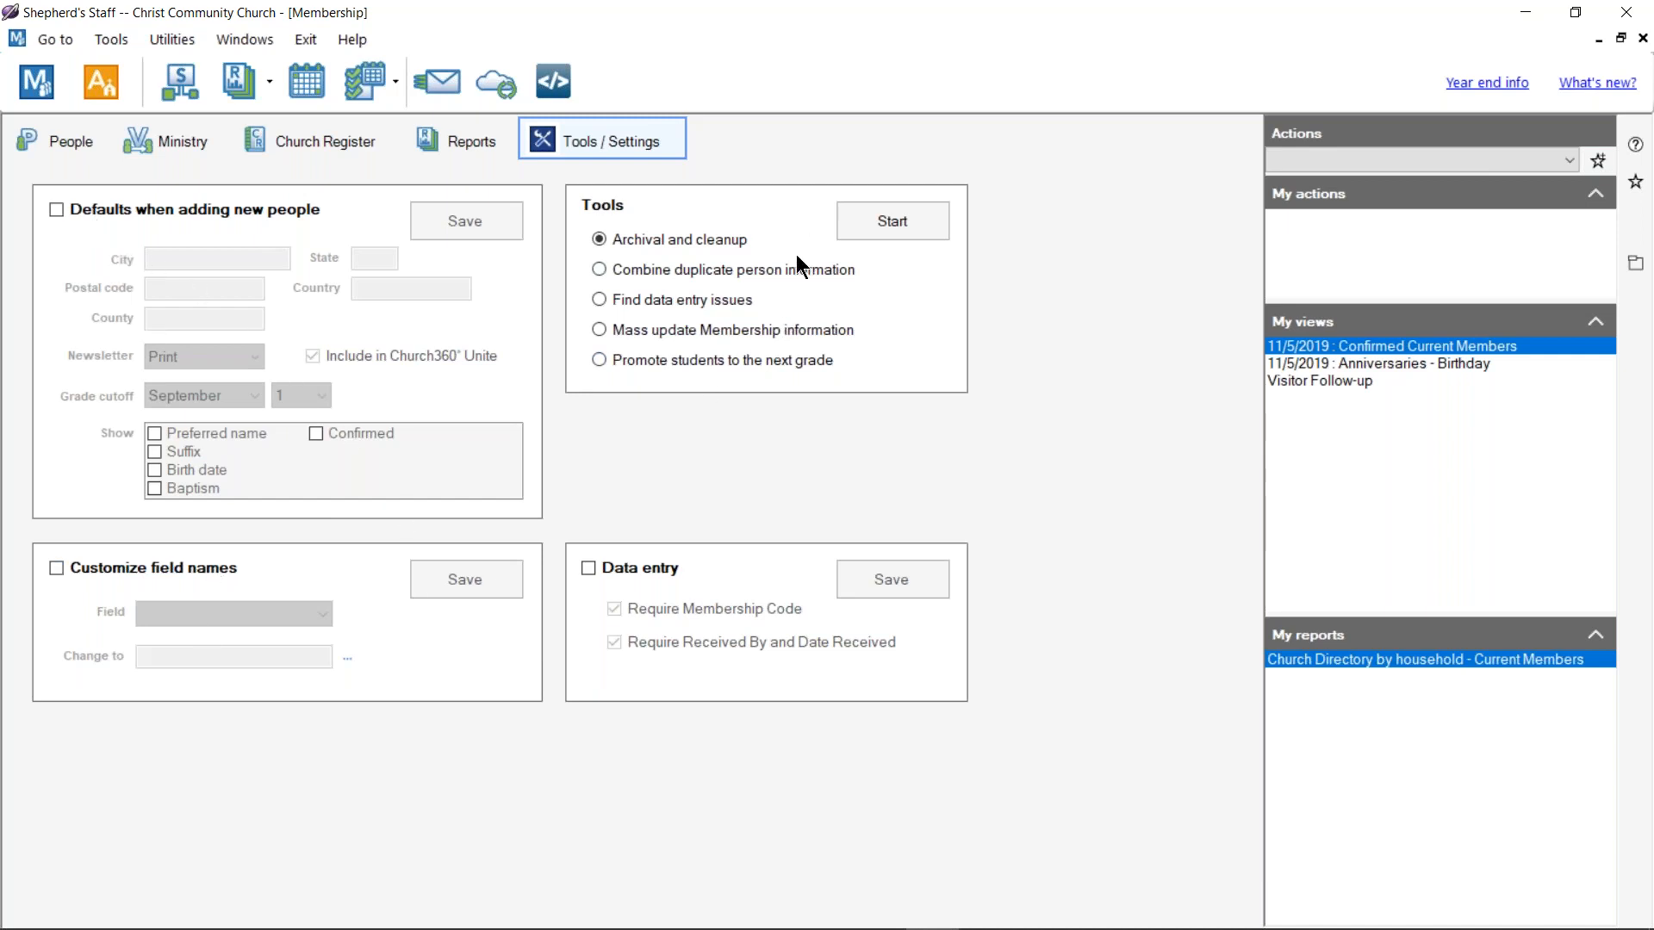
click(57, 209)
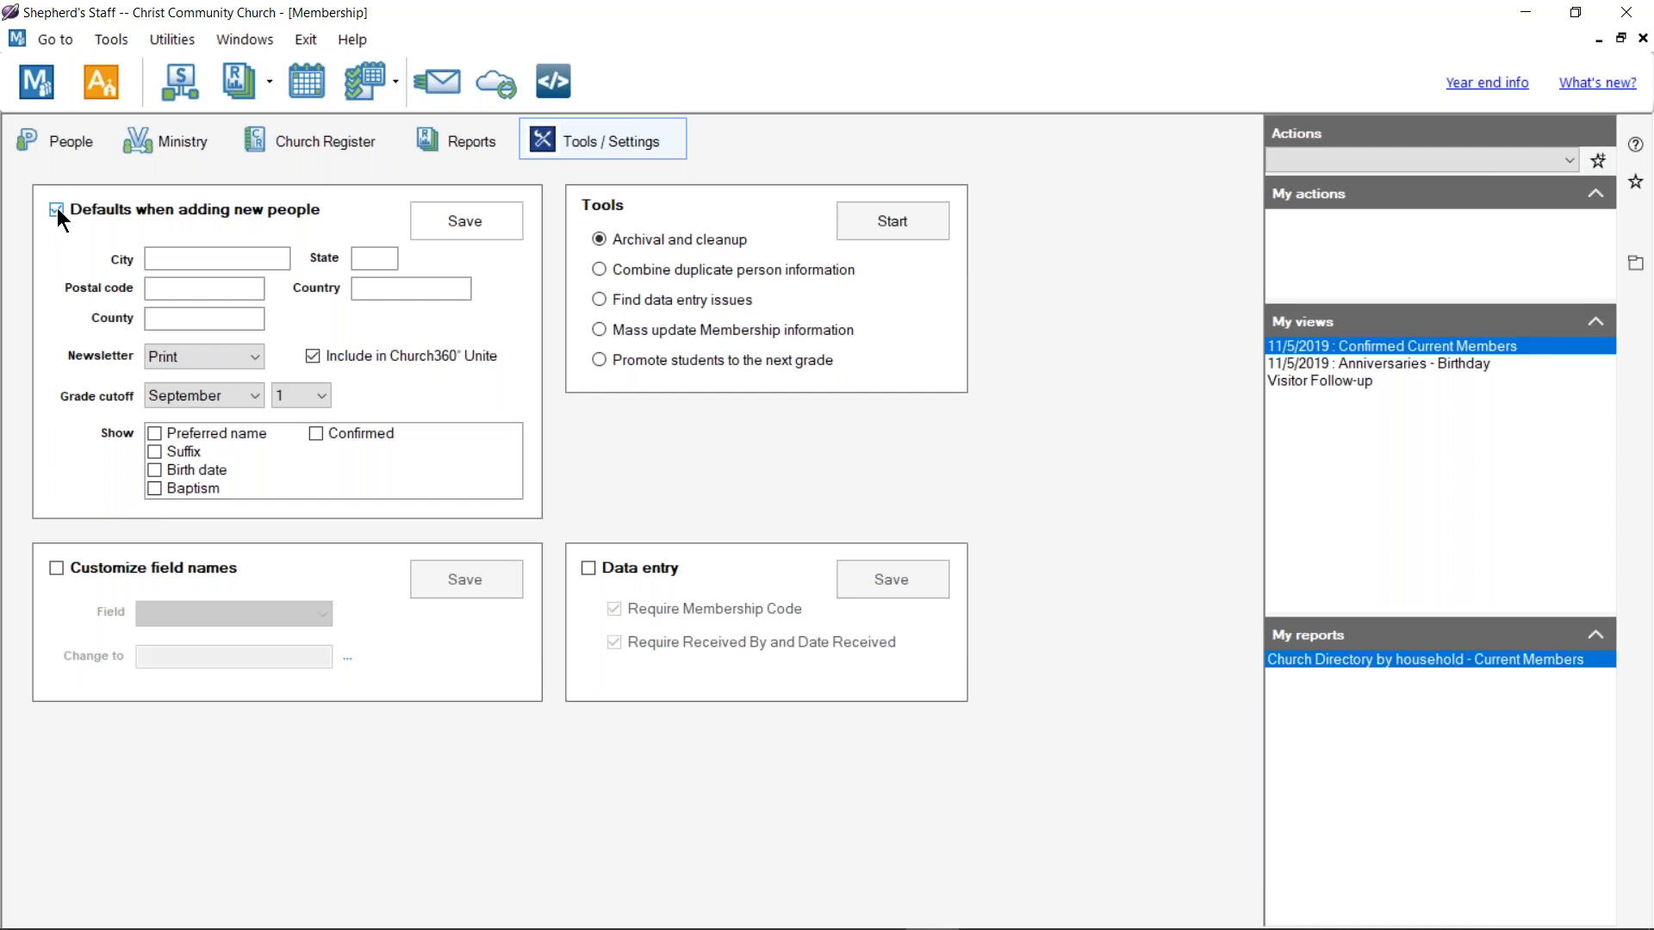
Step: Set the new-person defaults to city Rolla, state MO and Digital newsletter
click(226, 264)
text(Rolla)
key(Tab)
text(mo)
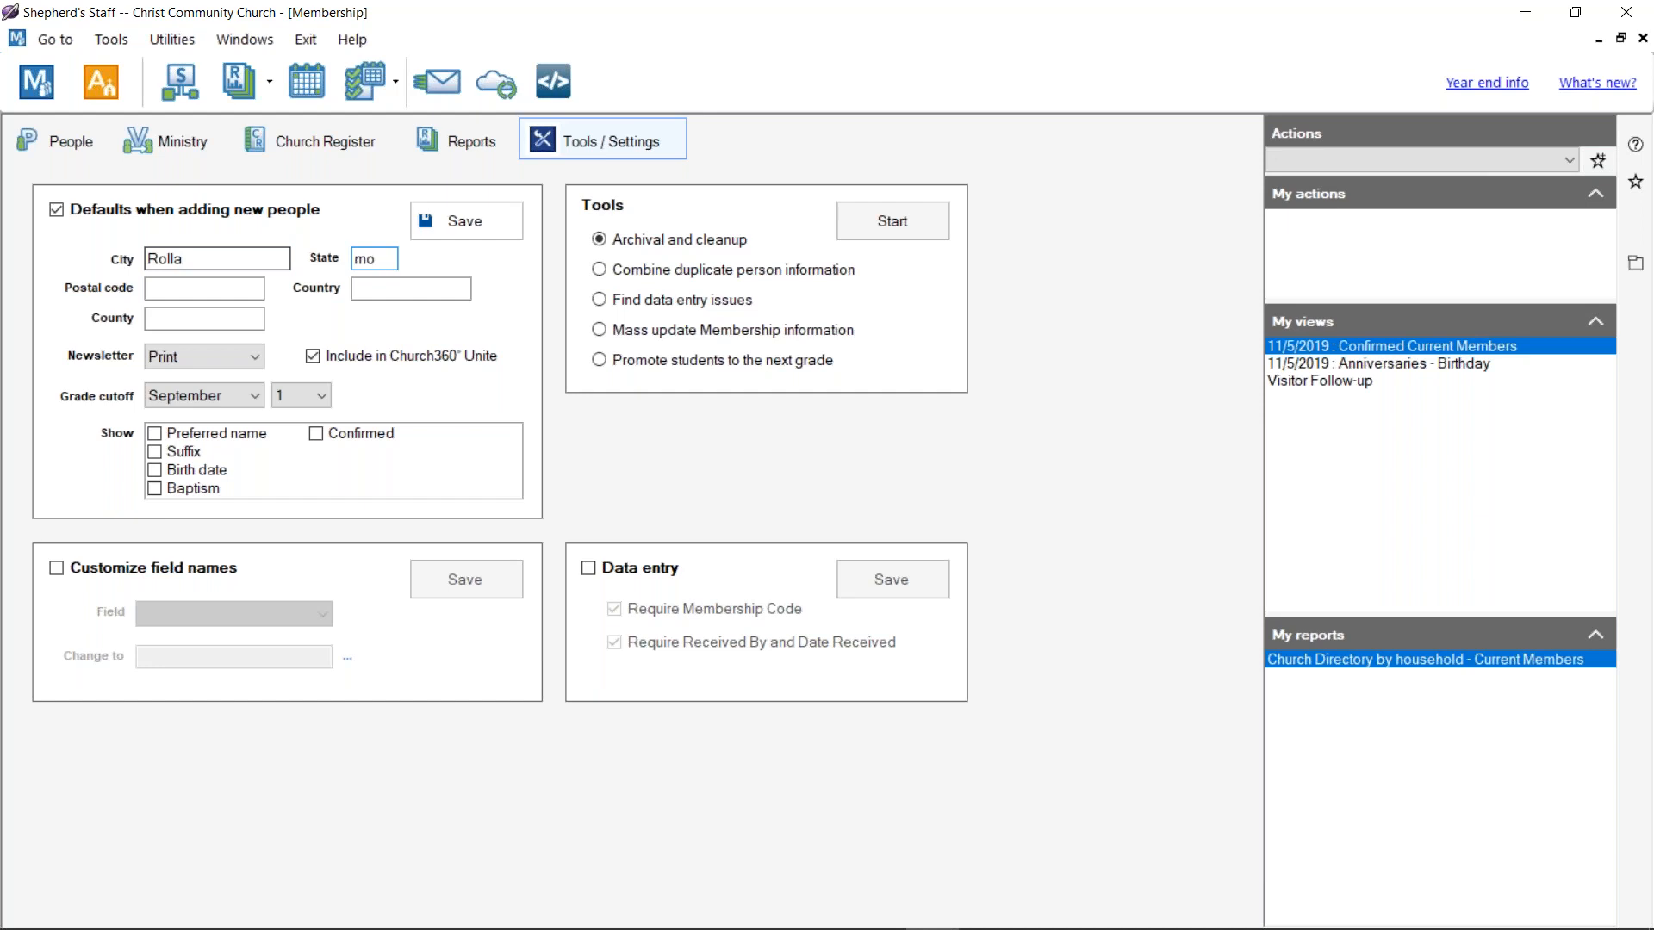
key(BackSpace)
key(BackSpace)
text(Mo)
key(BackSpace)
text(O)
click(198, 352)
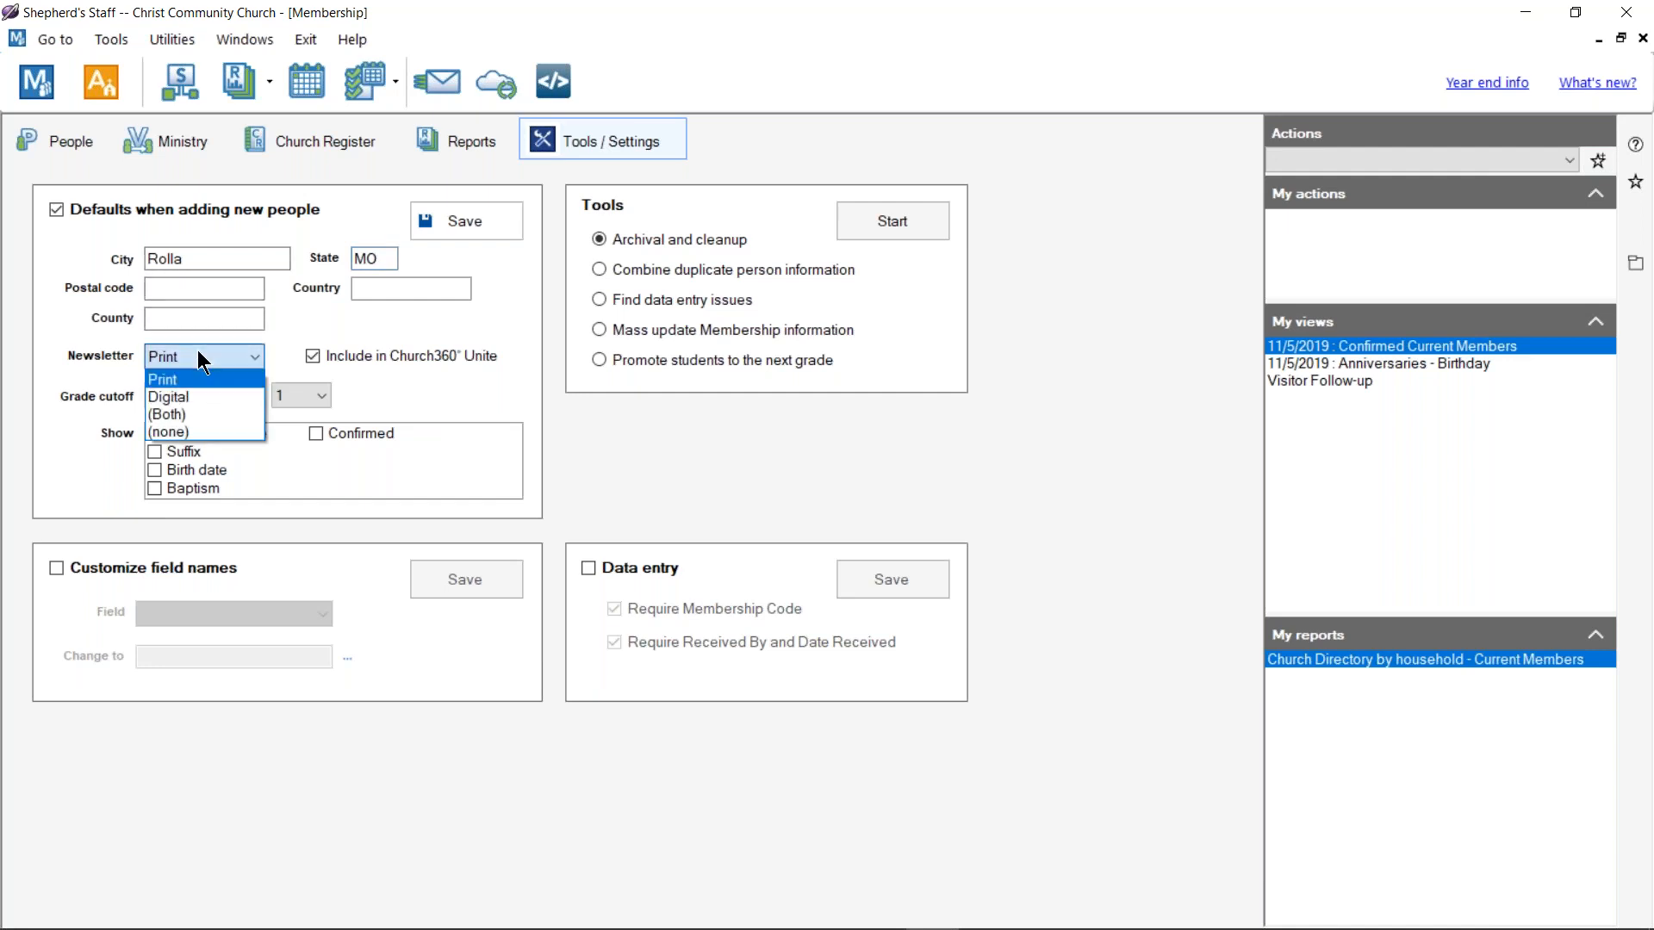
click(205, 394)
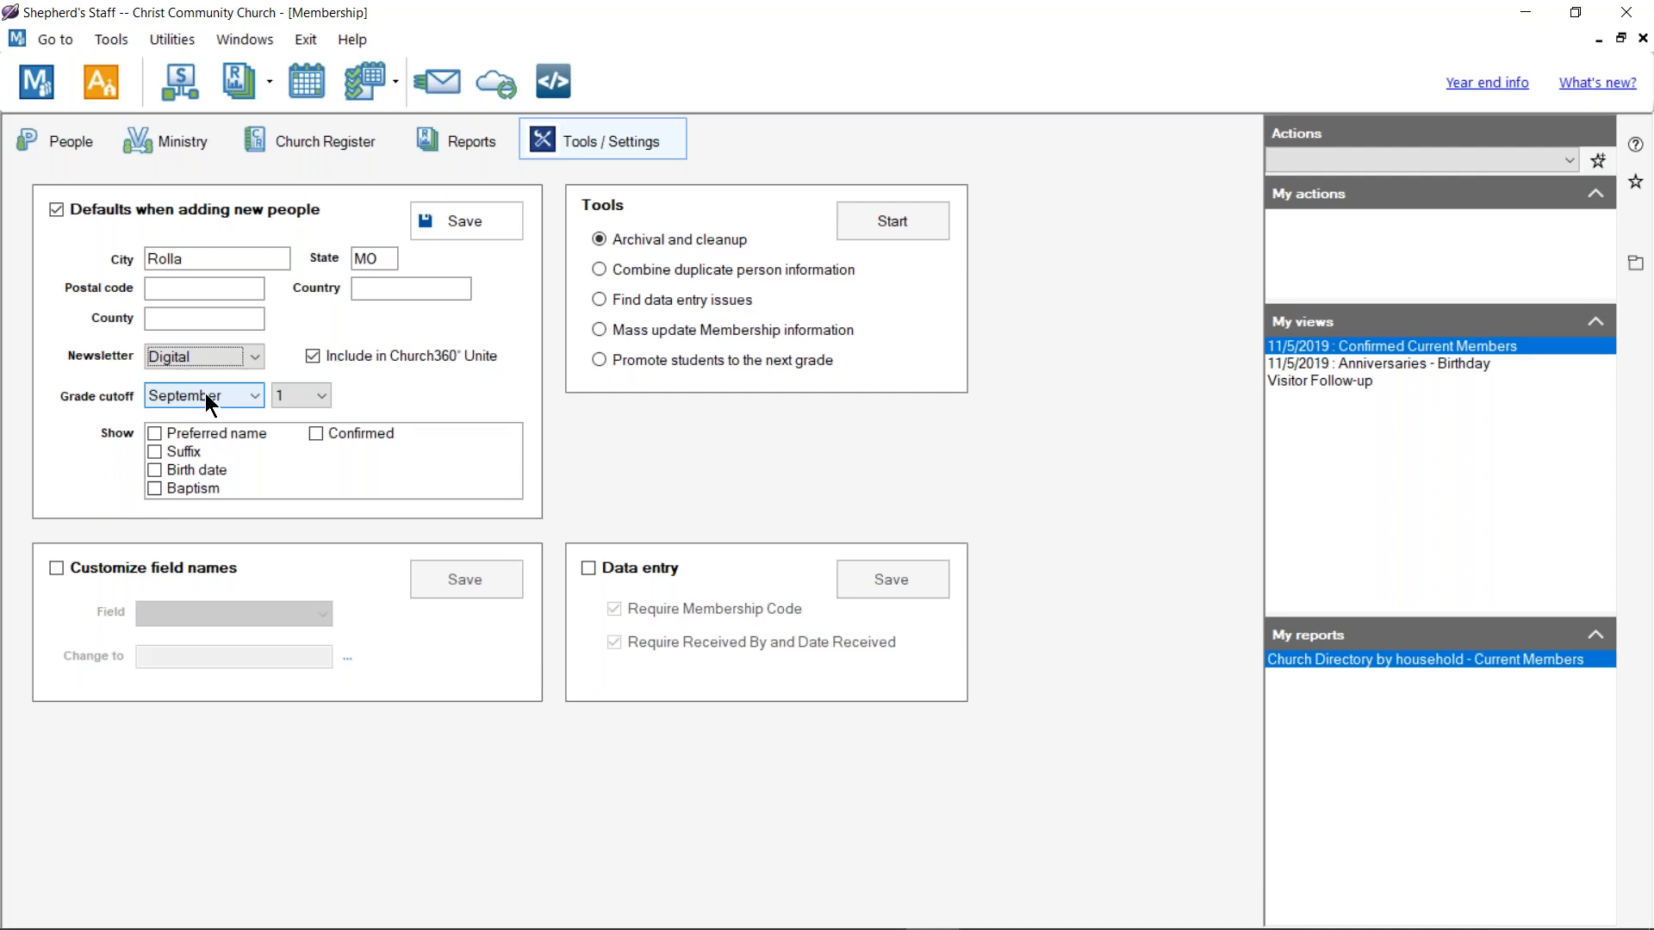
Step: Show Preferred name, Suffix, Birth date, Baptism and Confirmed fields, save, and return to People
click(155, 433)
click(154, 452)
click(154, 470)
click(155, 487)
click(316, 434)
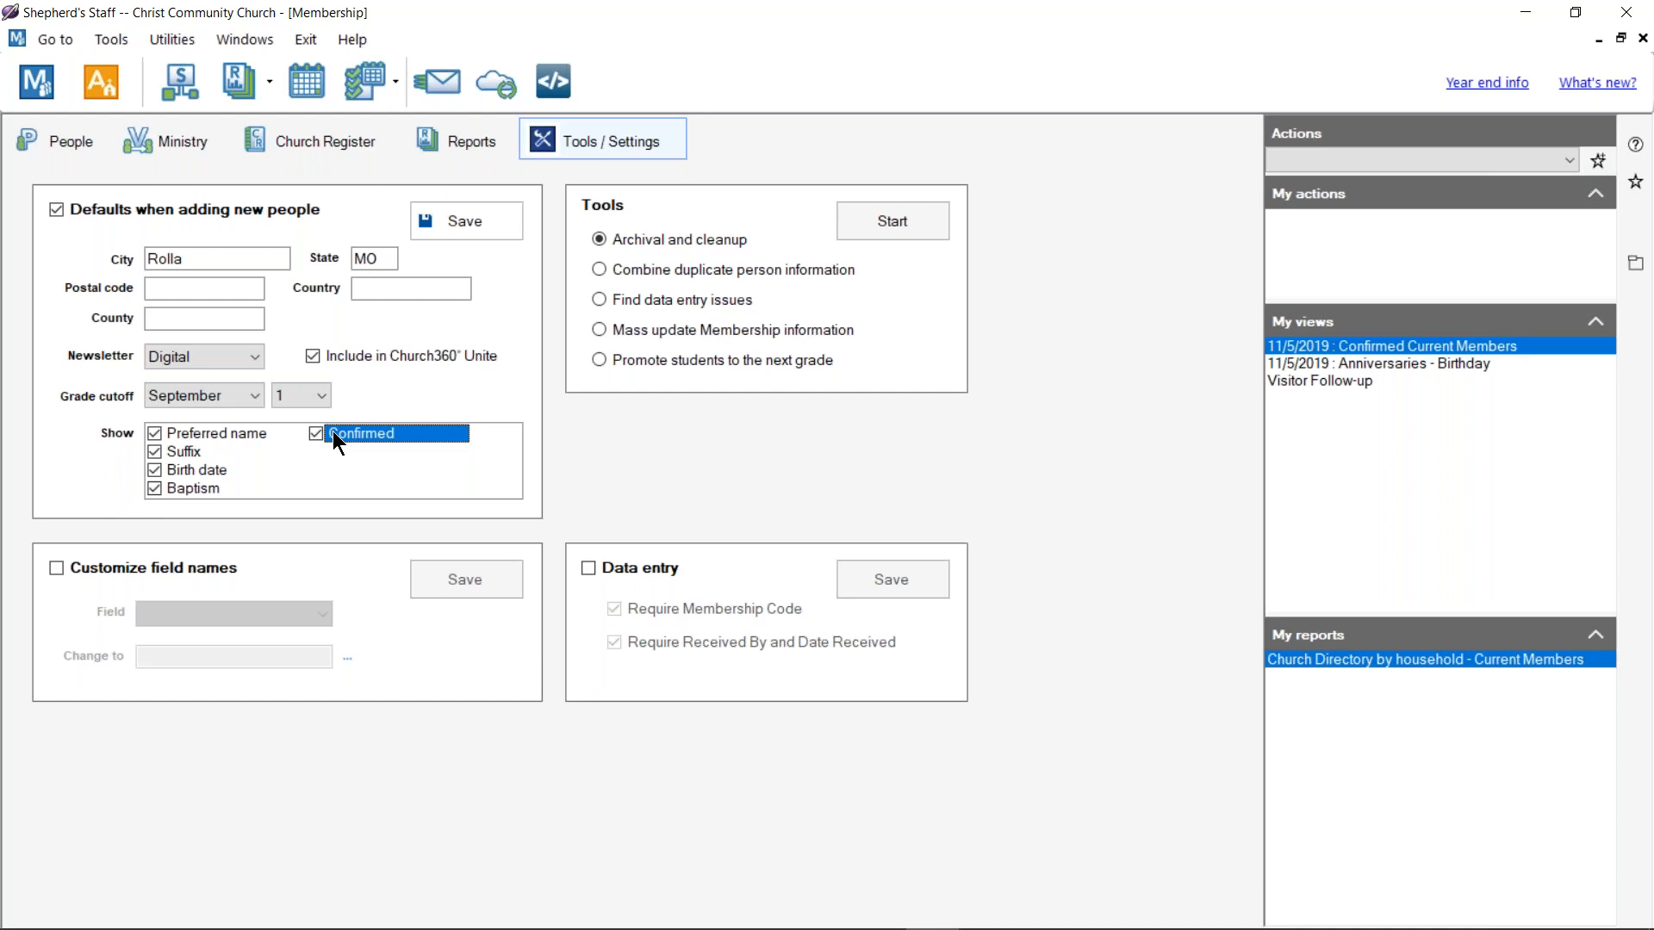
click(455, 226)
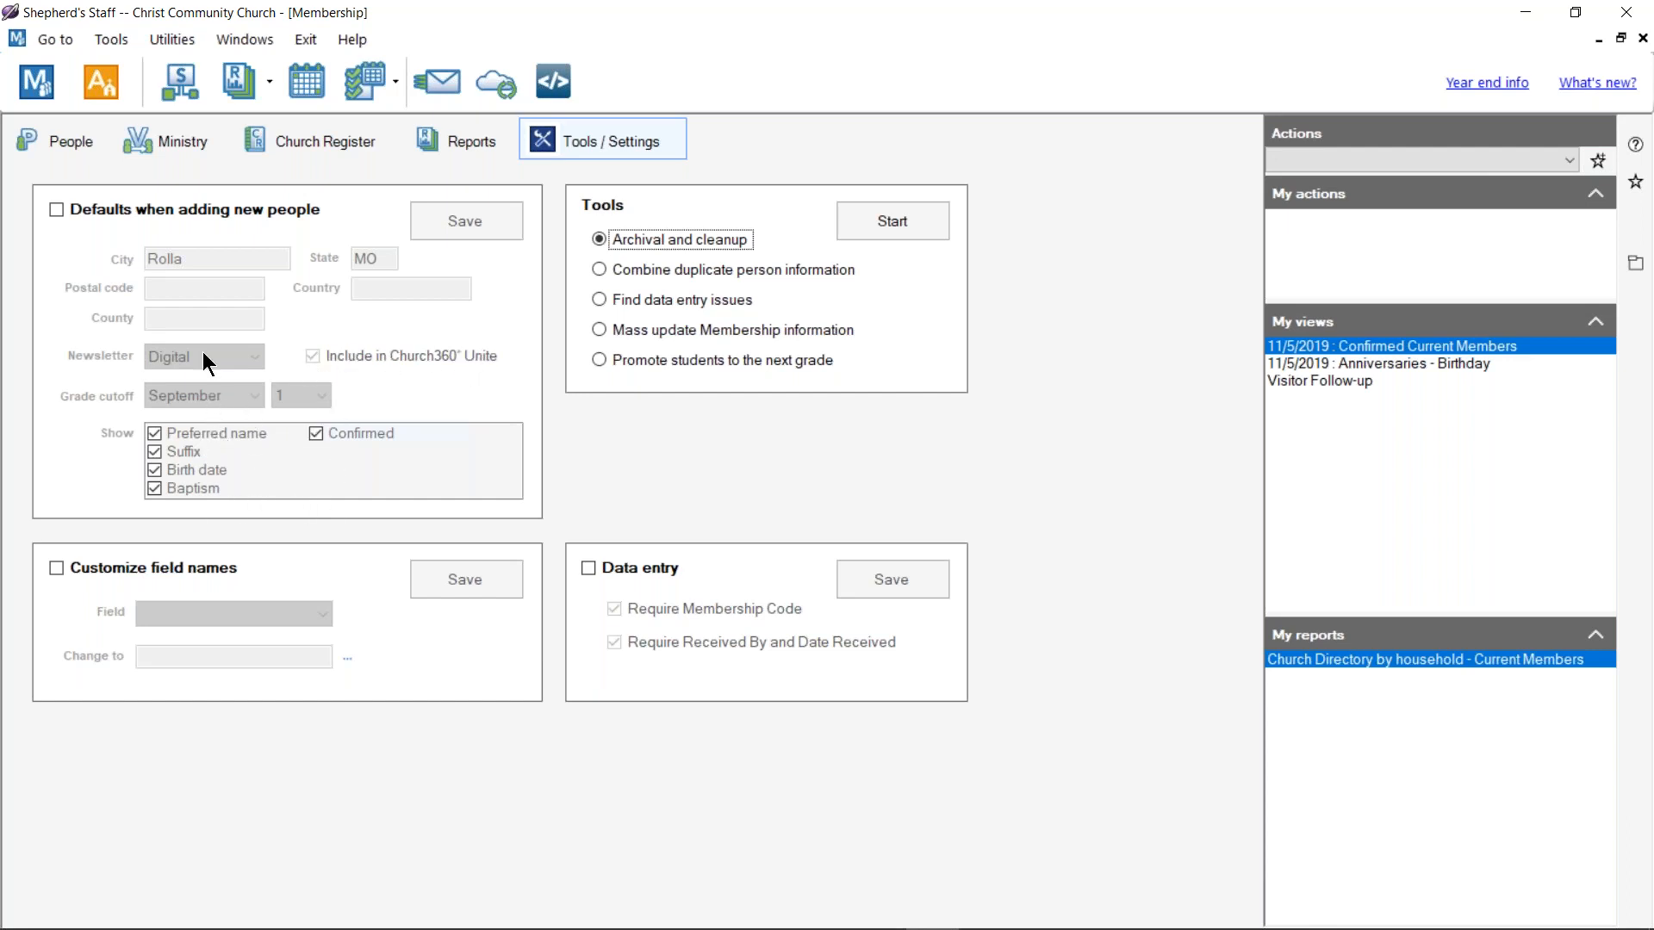
click(57, 143)
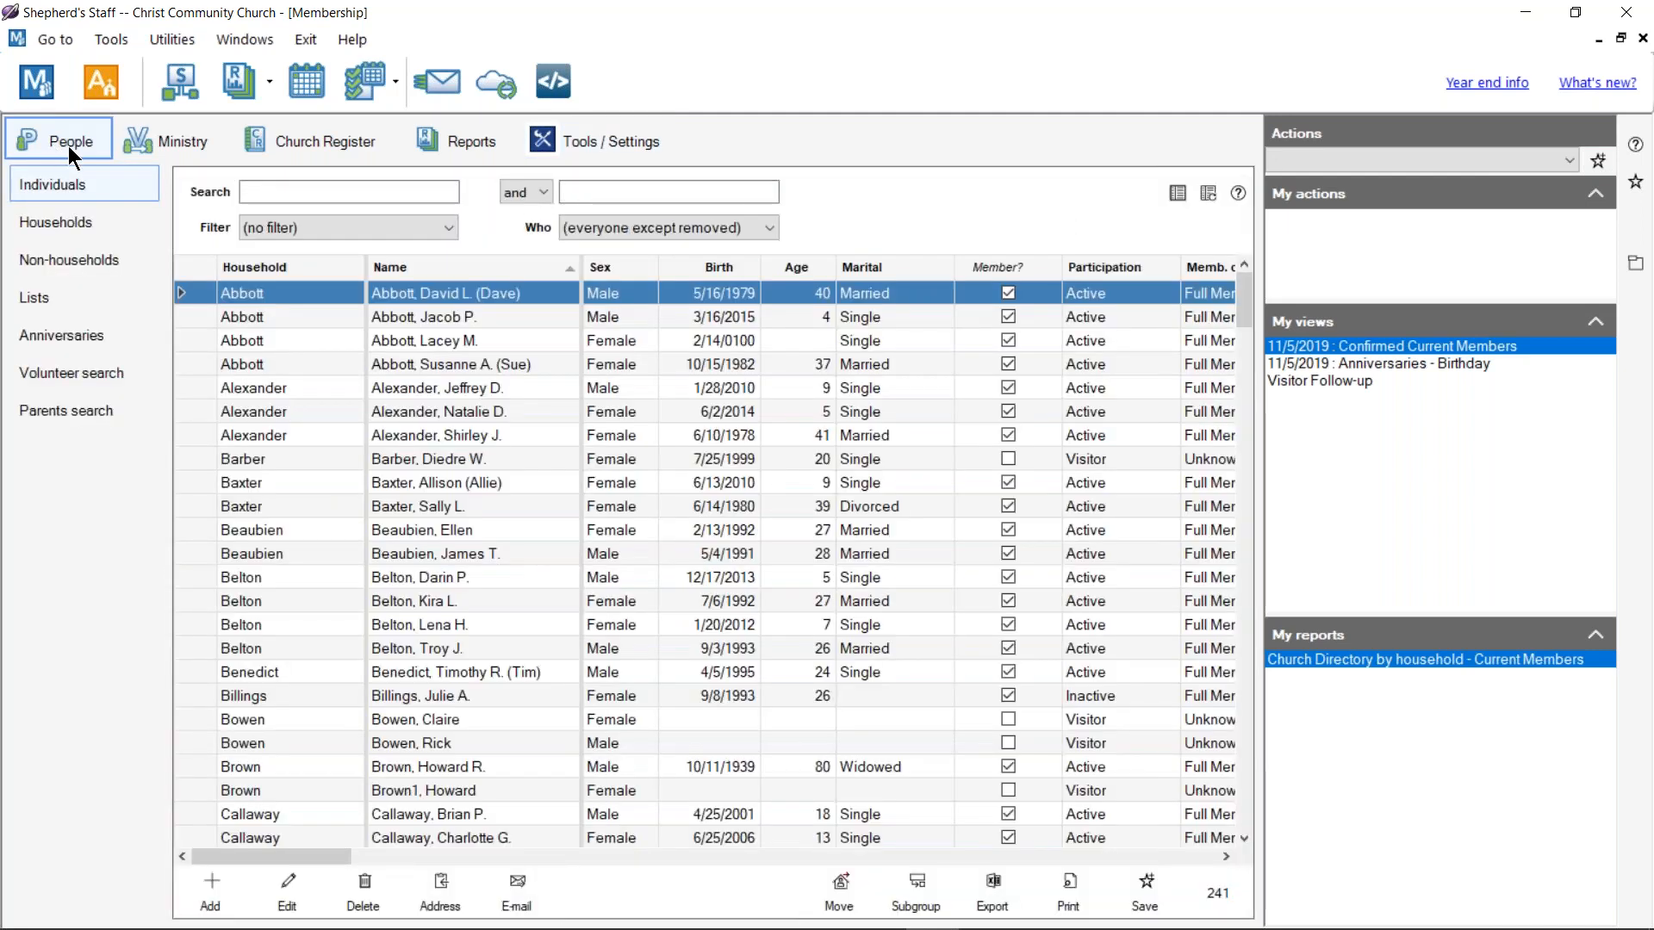
Step: Add a new person heading a newly created household, entering the household name
click(216, 880)
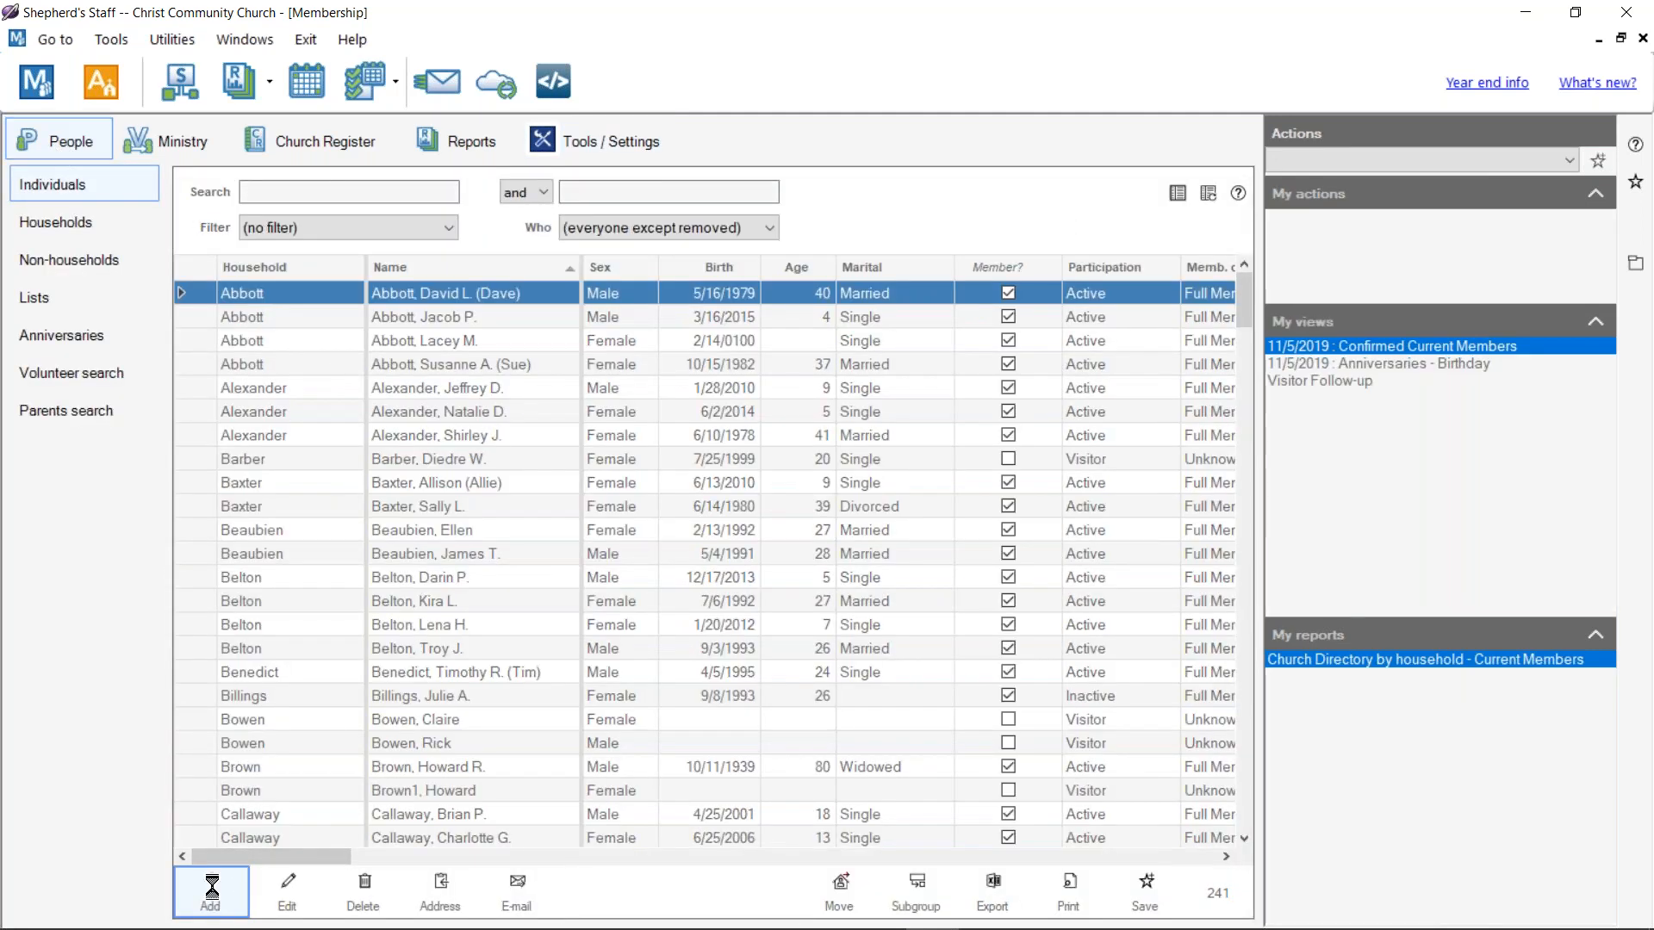
click(436, 138)
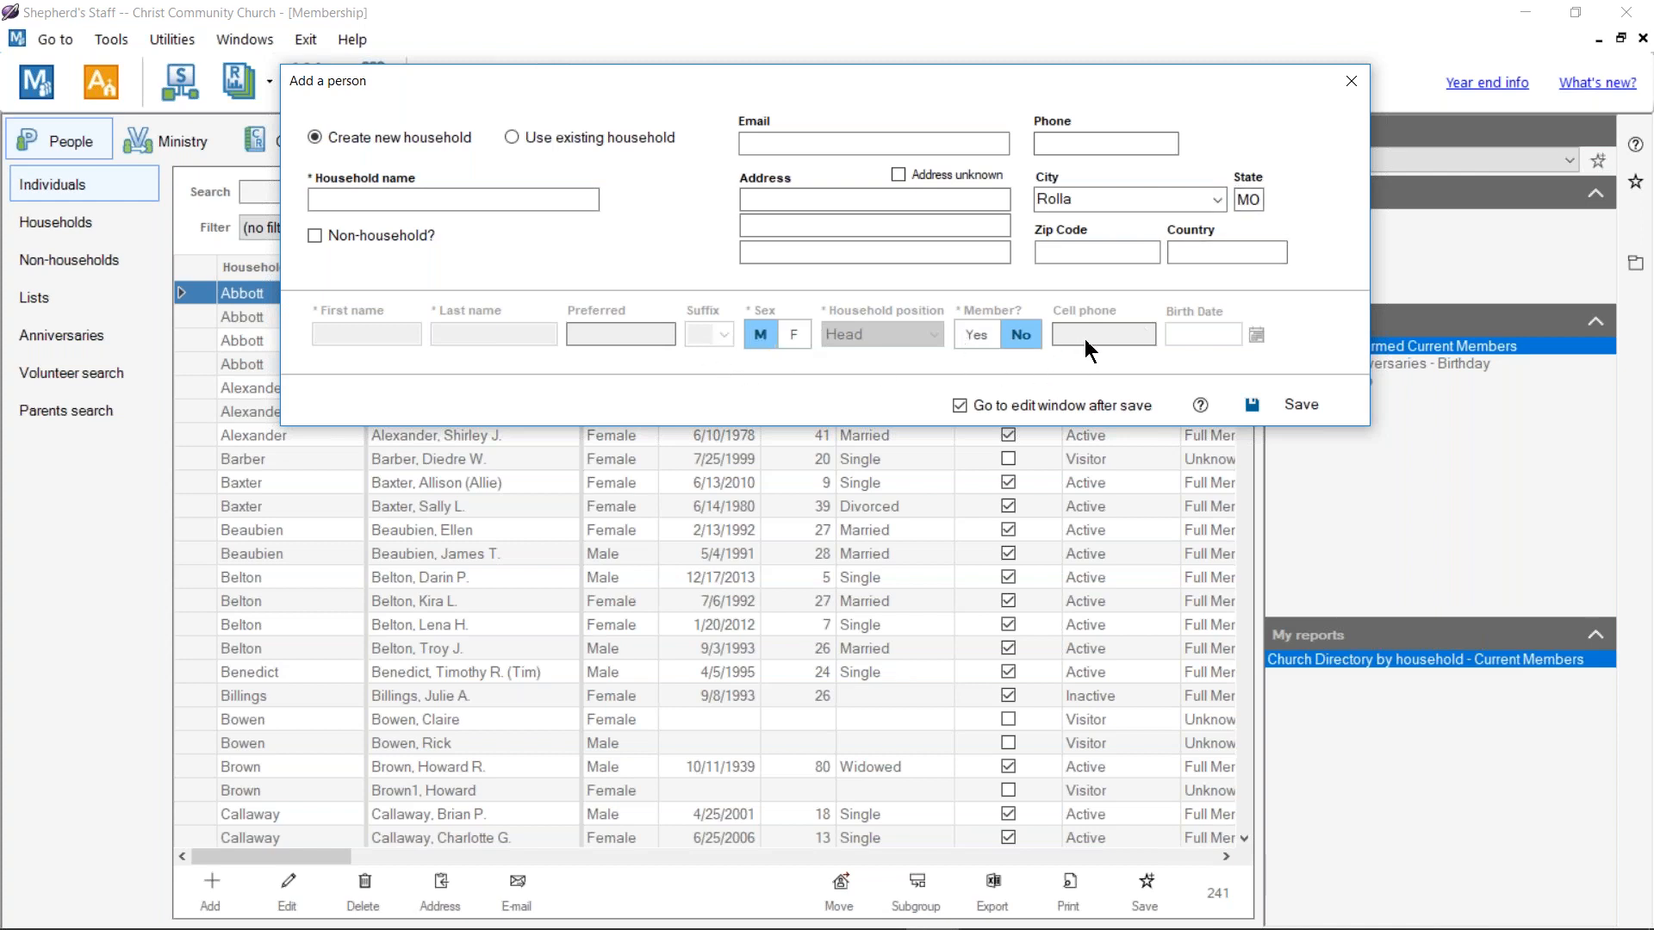
click(450, 203)
text(Smith)
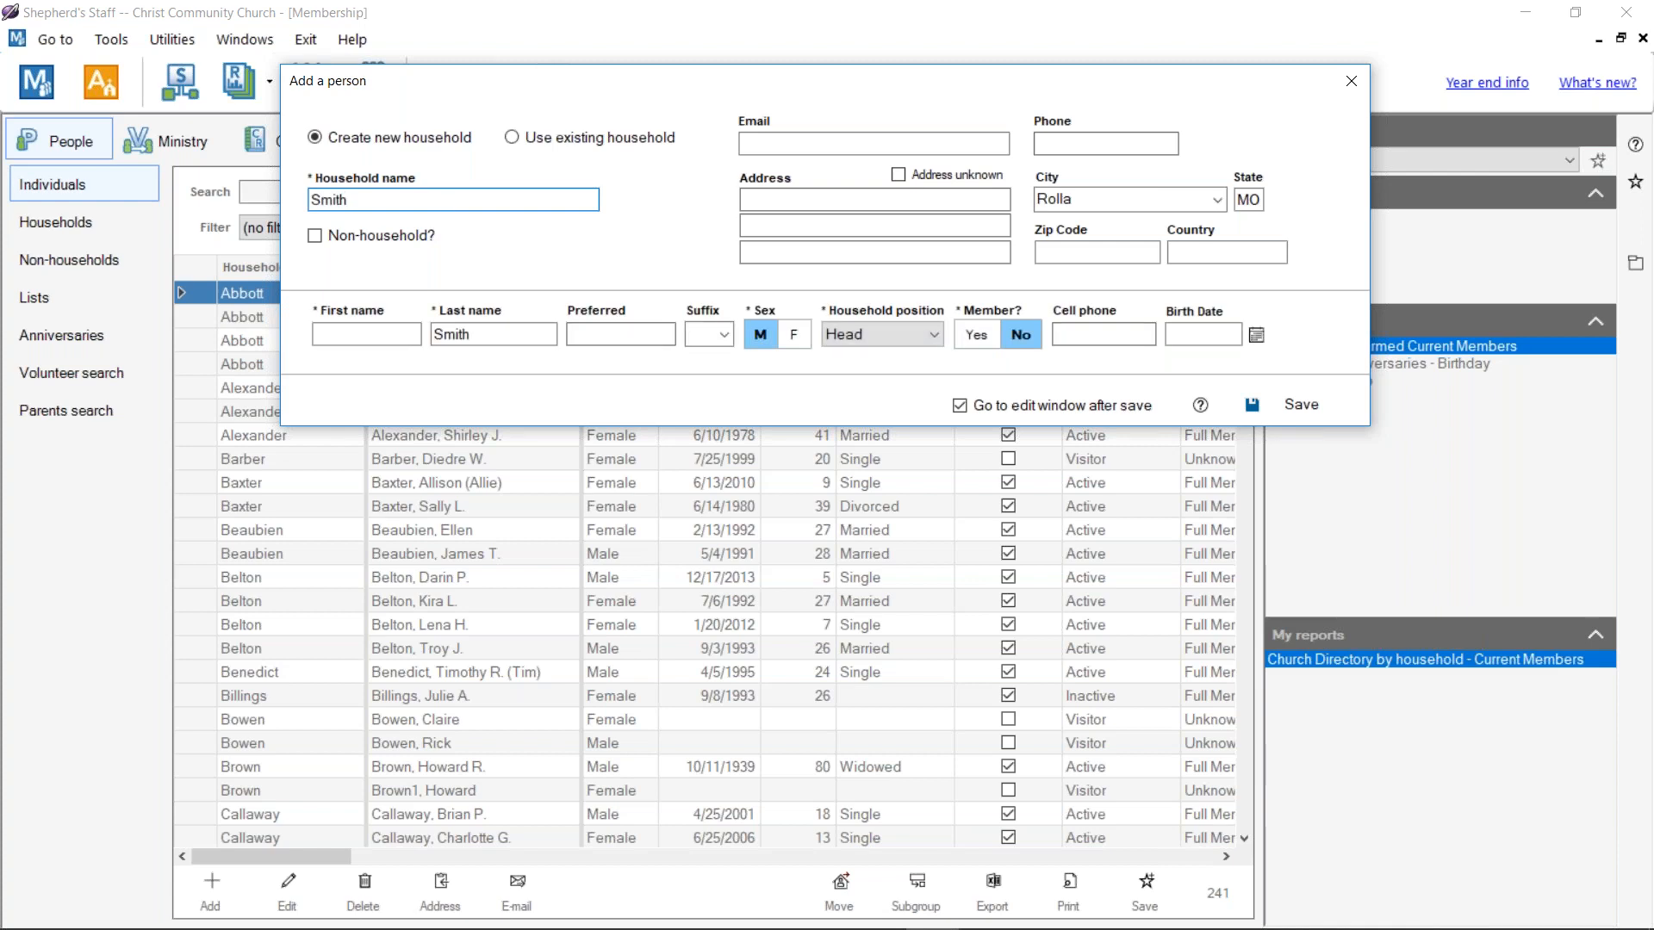
Step: Mark the person as member, confirmed and baptized, enter the first name, and try saving
click(975, 336)
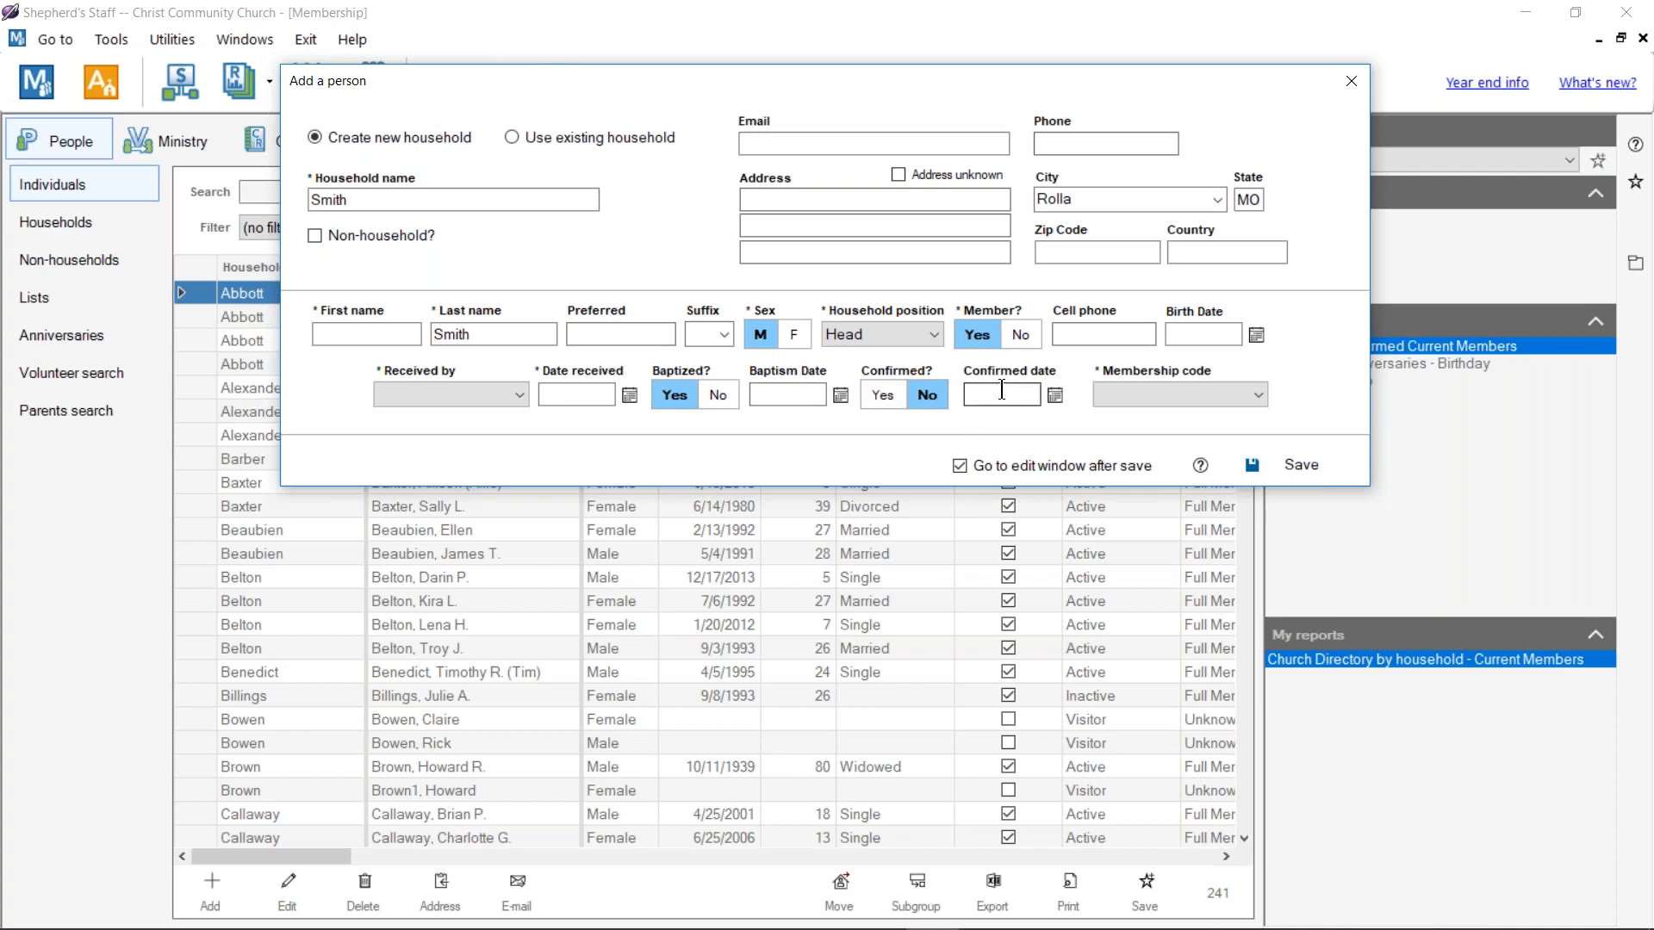
click(884, 395)
click(674, 397)
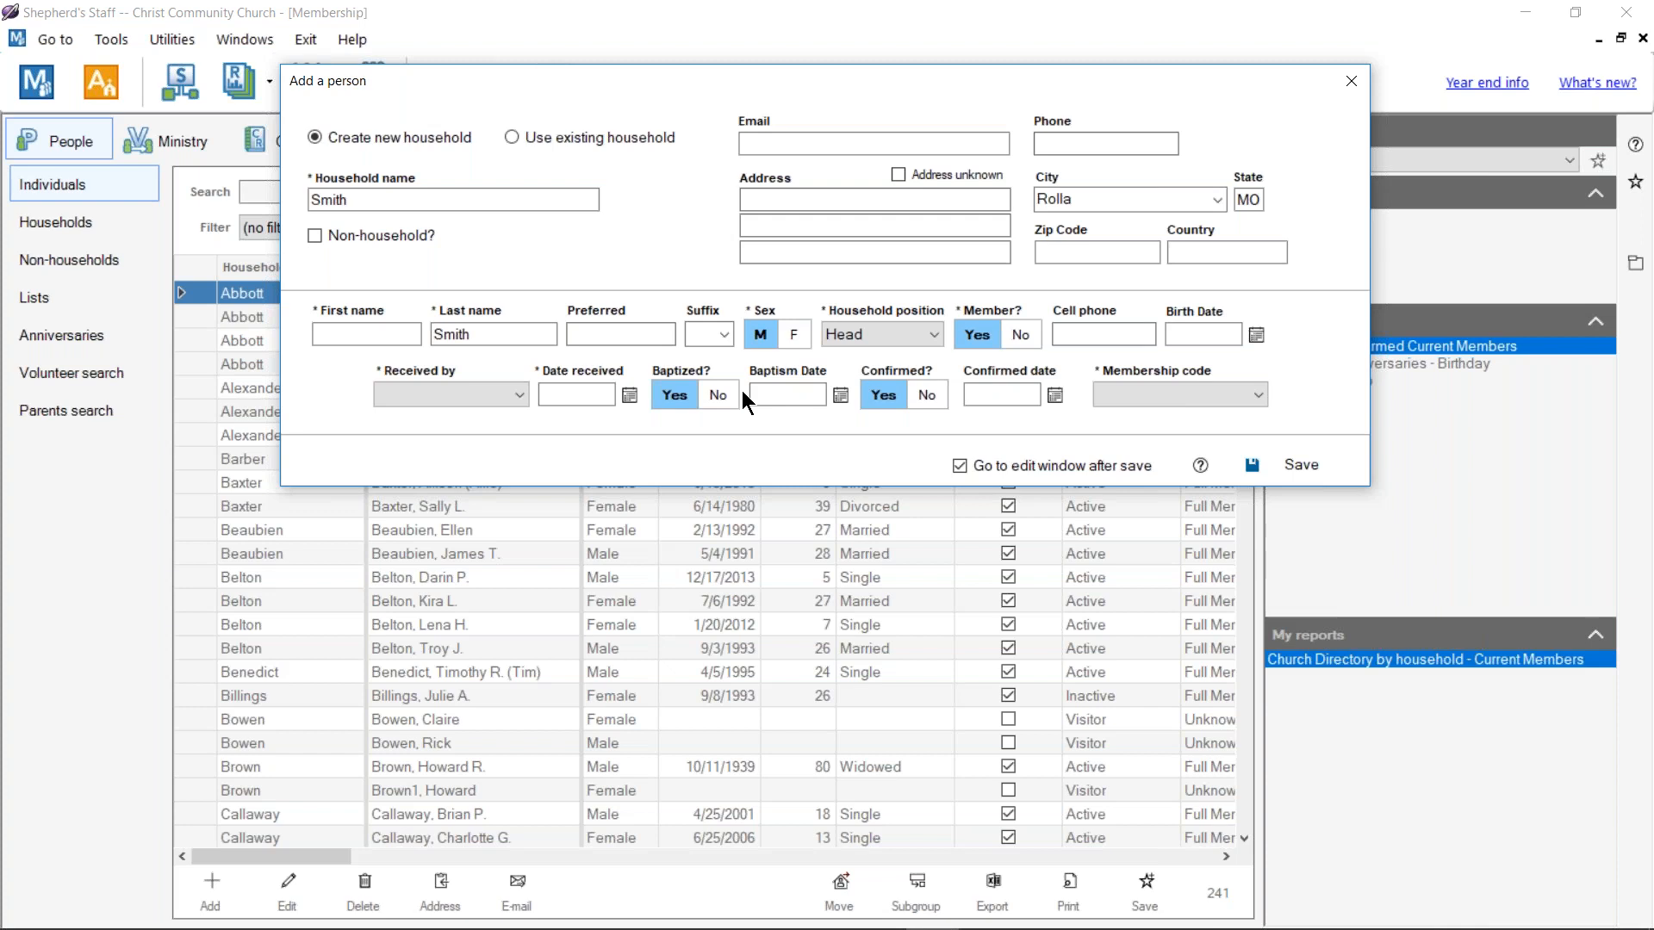
click(390, 335)
text(Bill)
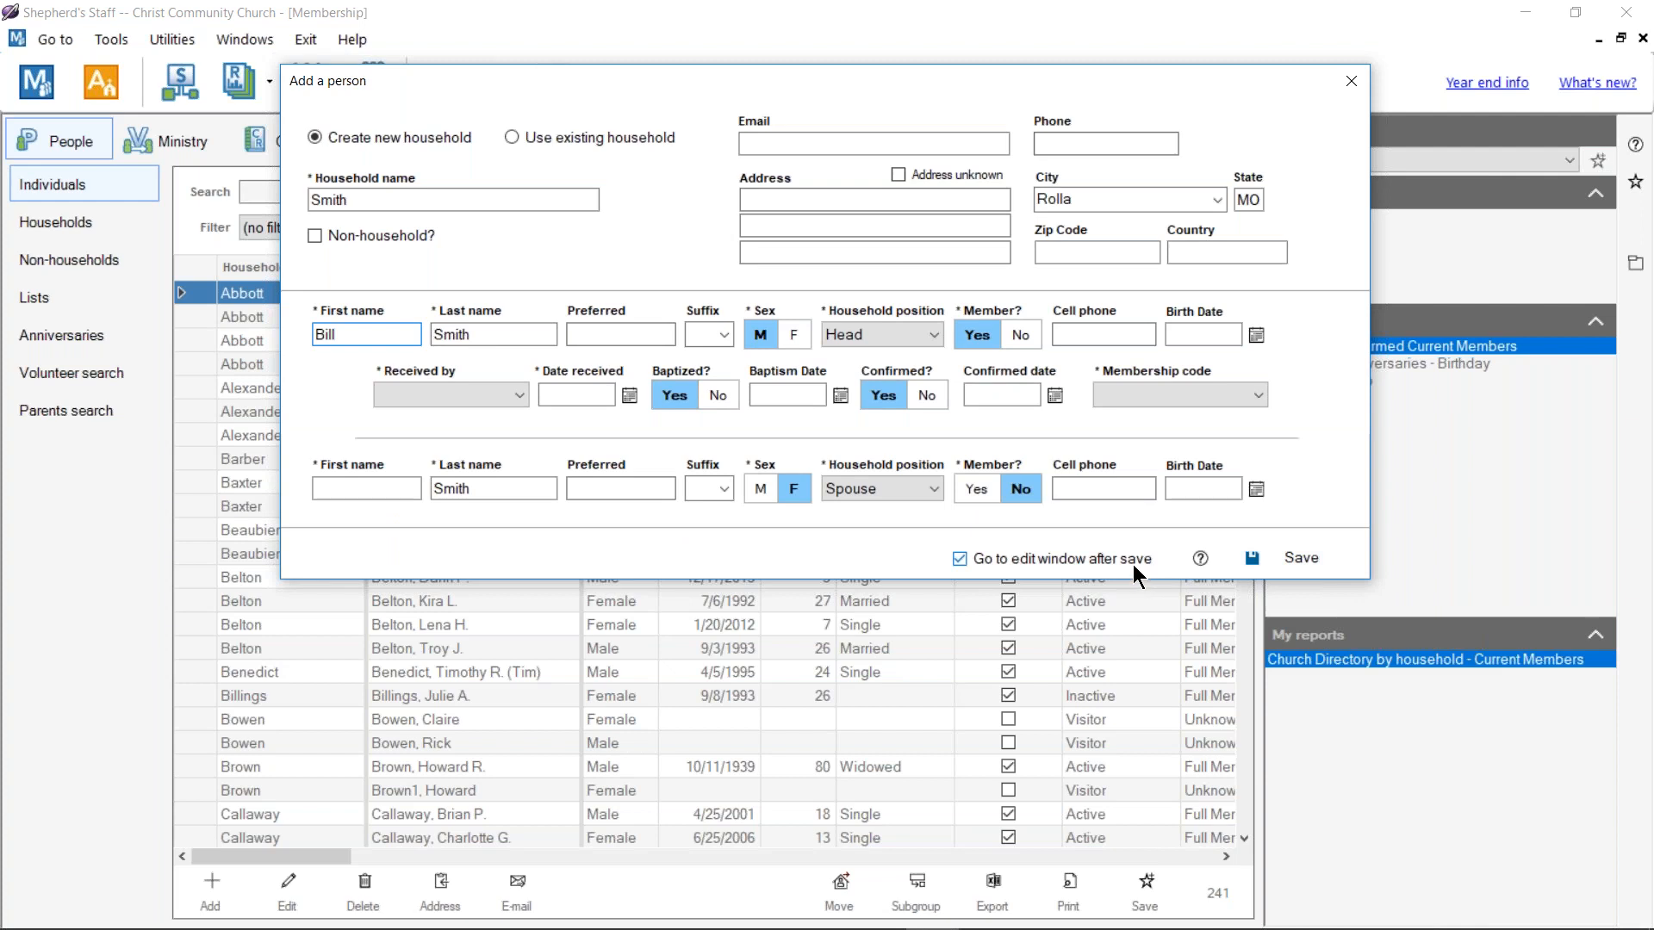
click(1269, 559)
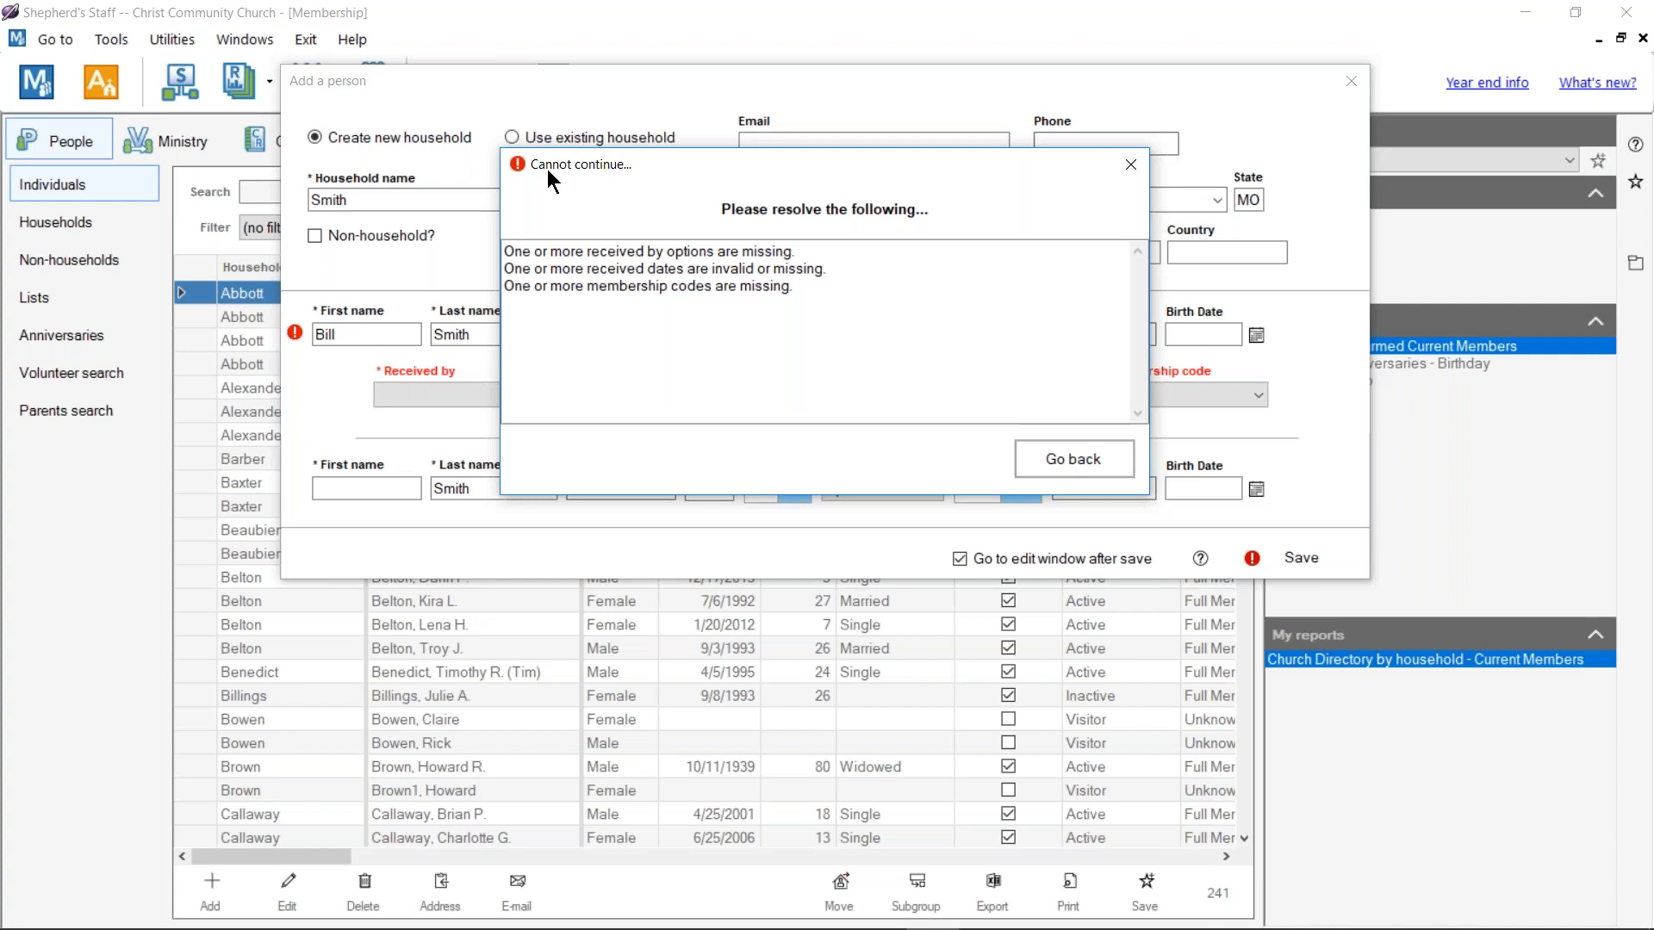
Step: Dismiss the error, set Affirmation of Faith, received 11/3/2019, Full Member code, and save
drag(761, 183, 788, 548)
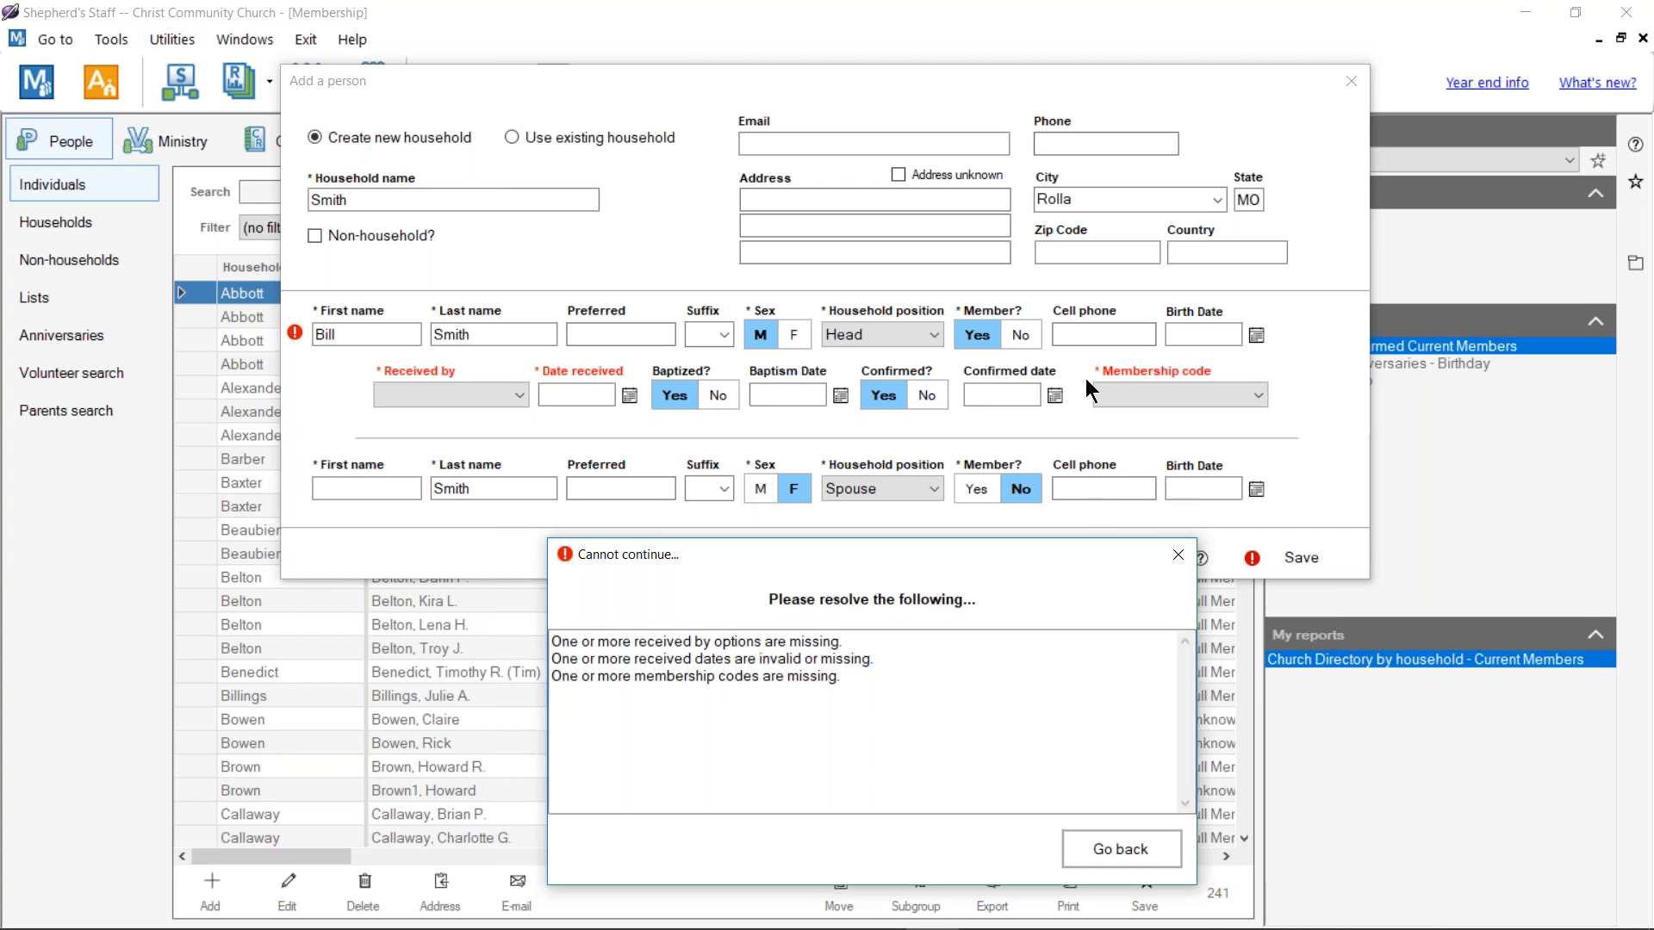
click(1107, 849)
click(520, 389)
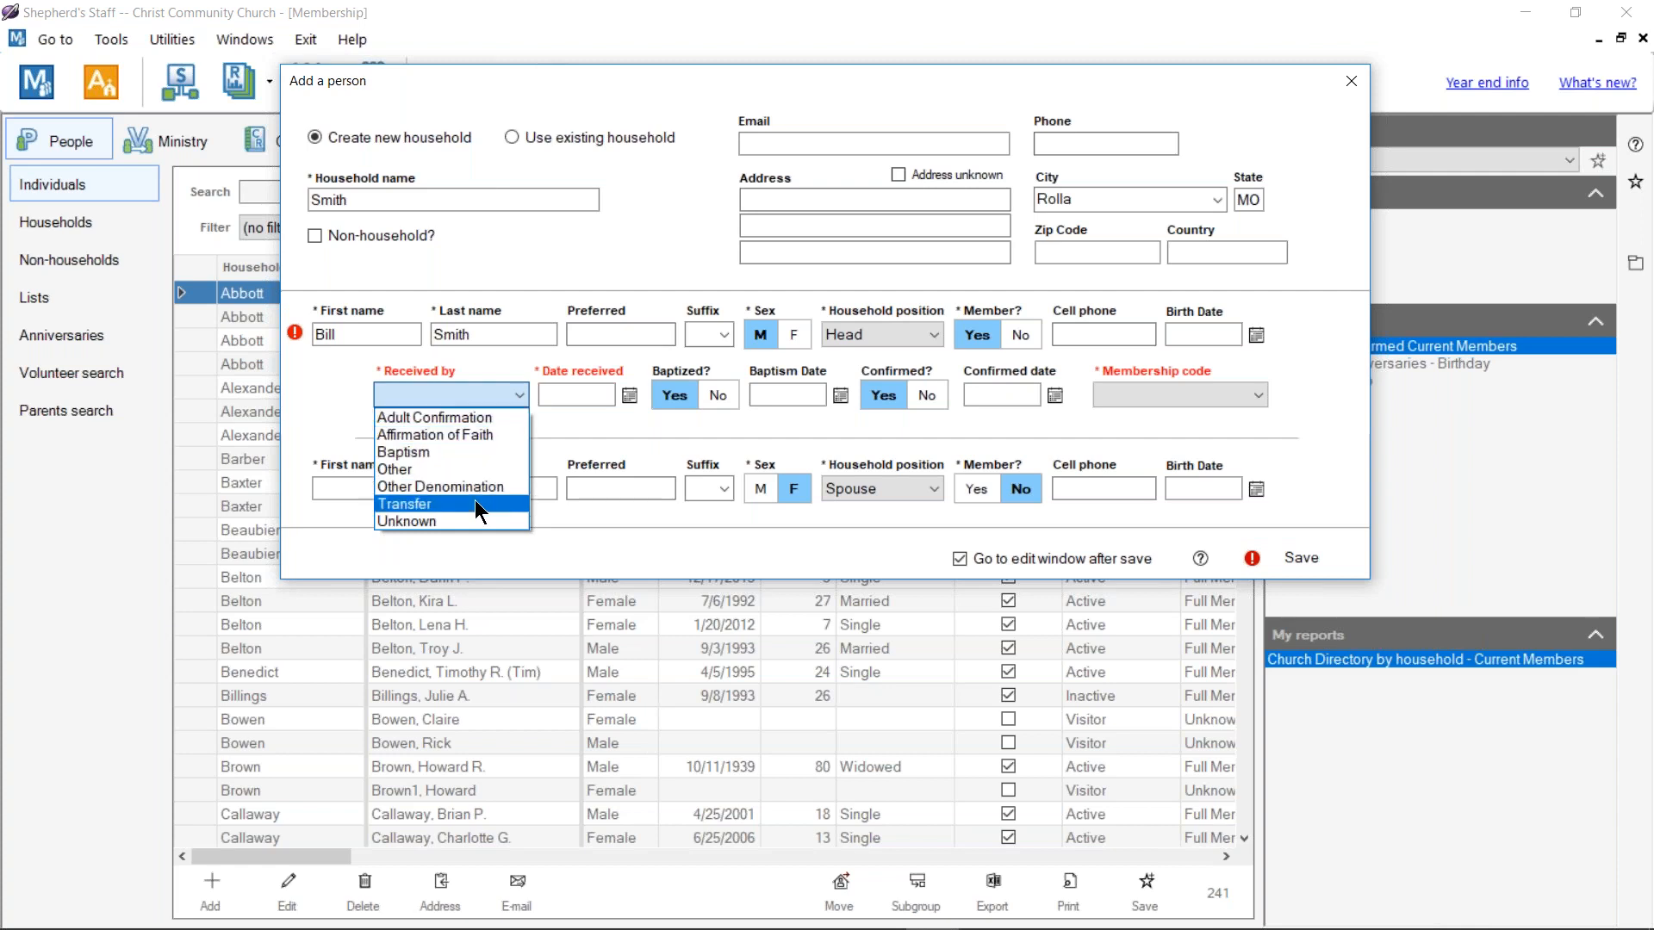
click(486, 436)
click(630, 395)
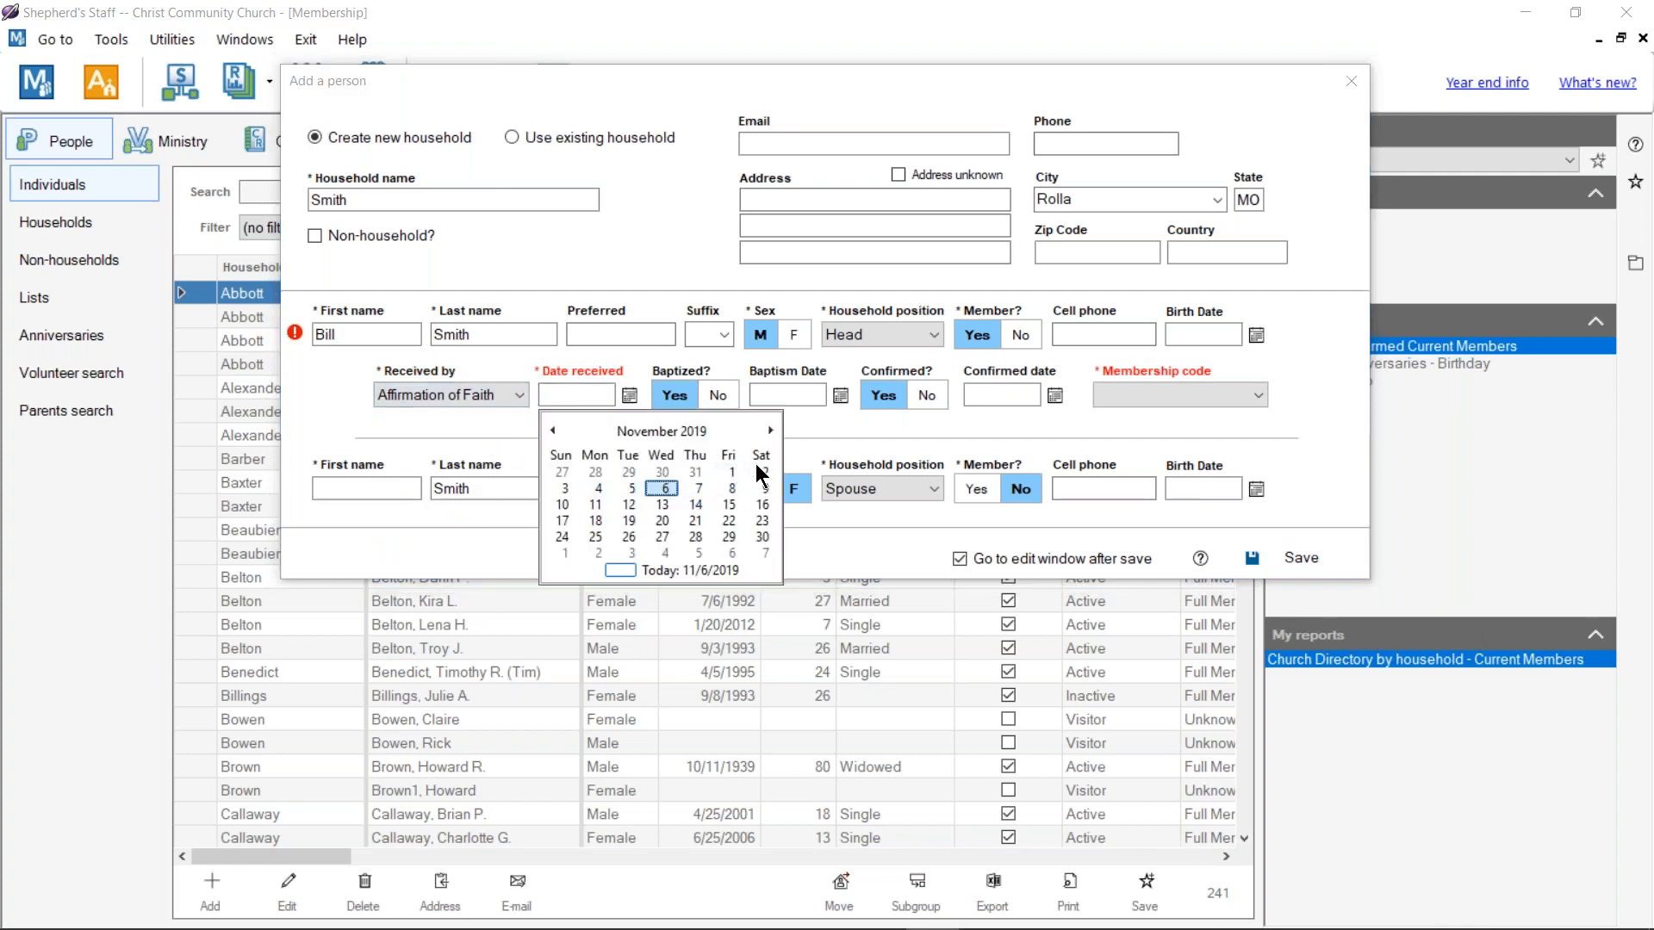
click(564, 488)
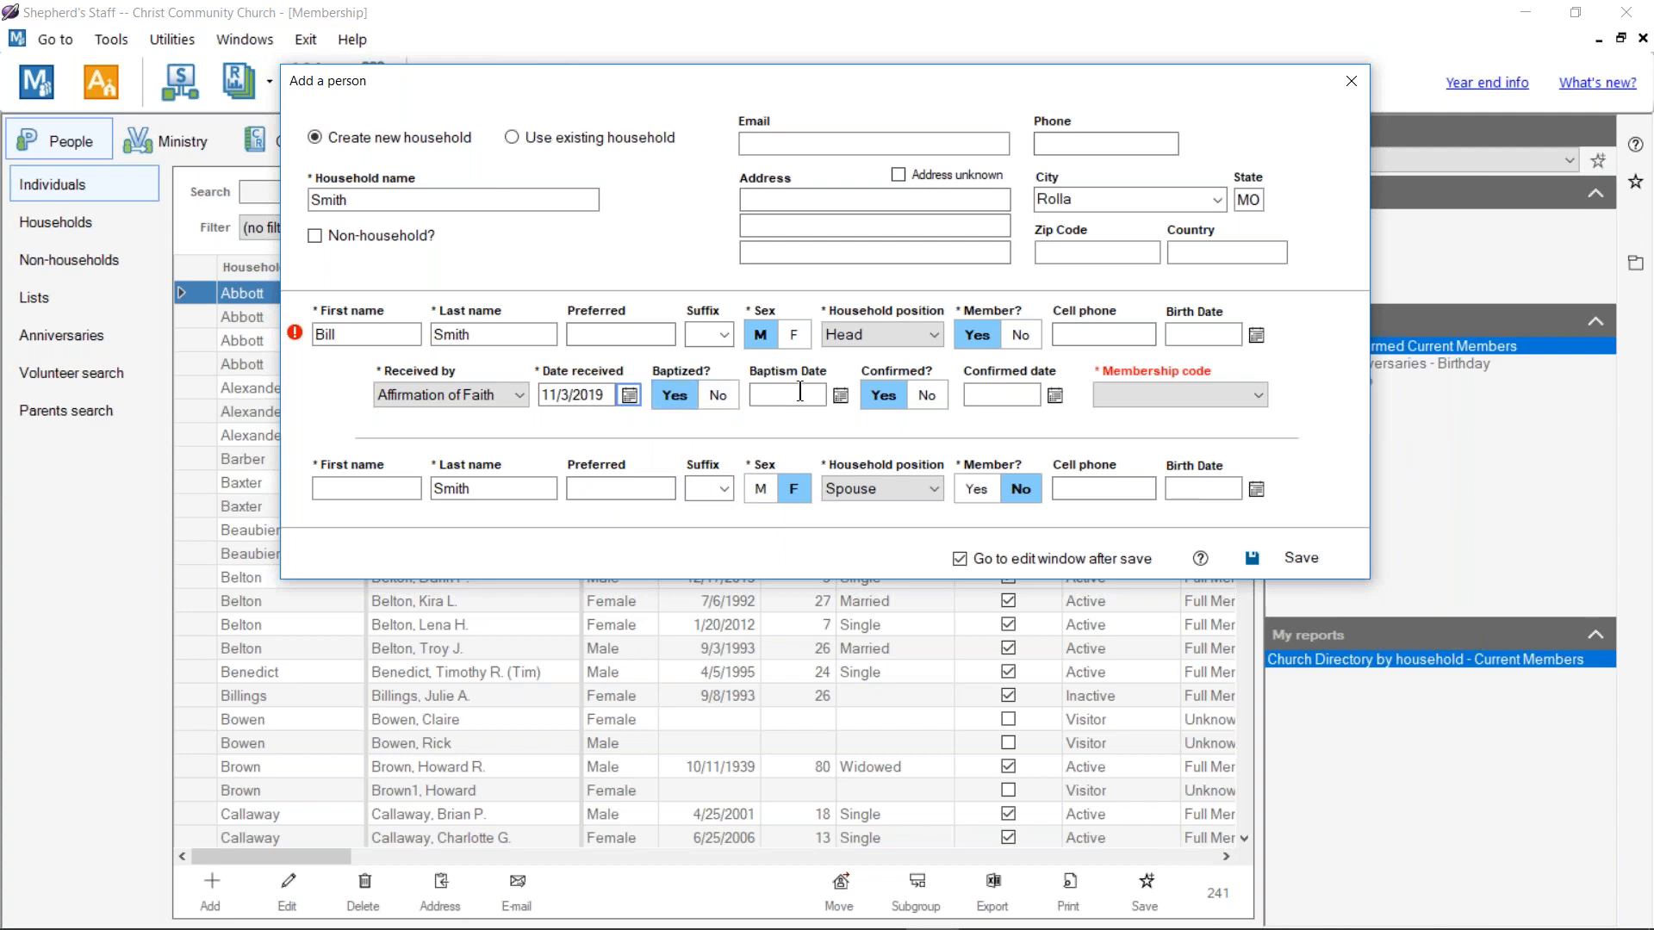
click(1176, 397)
click(1158, 455)
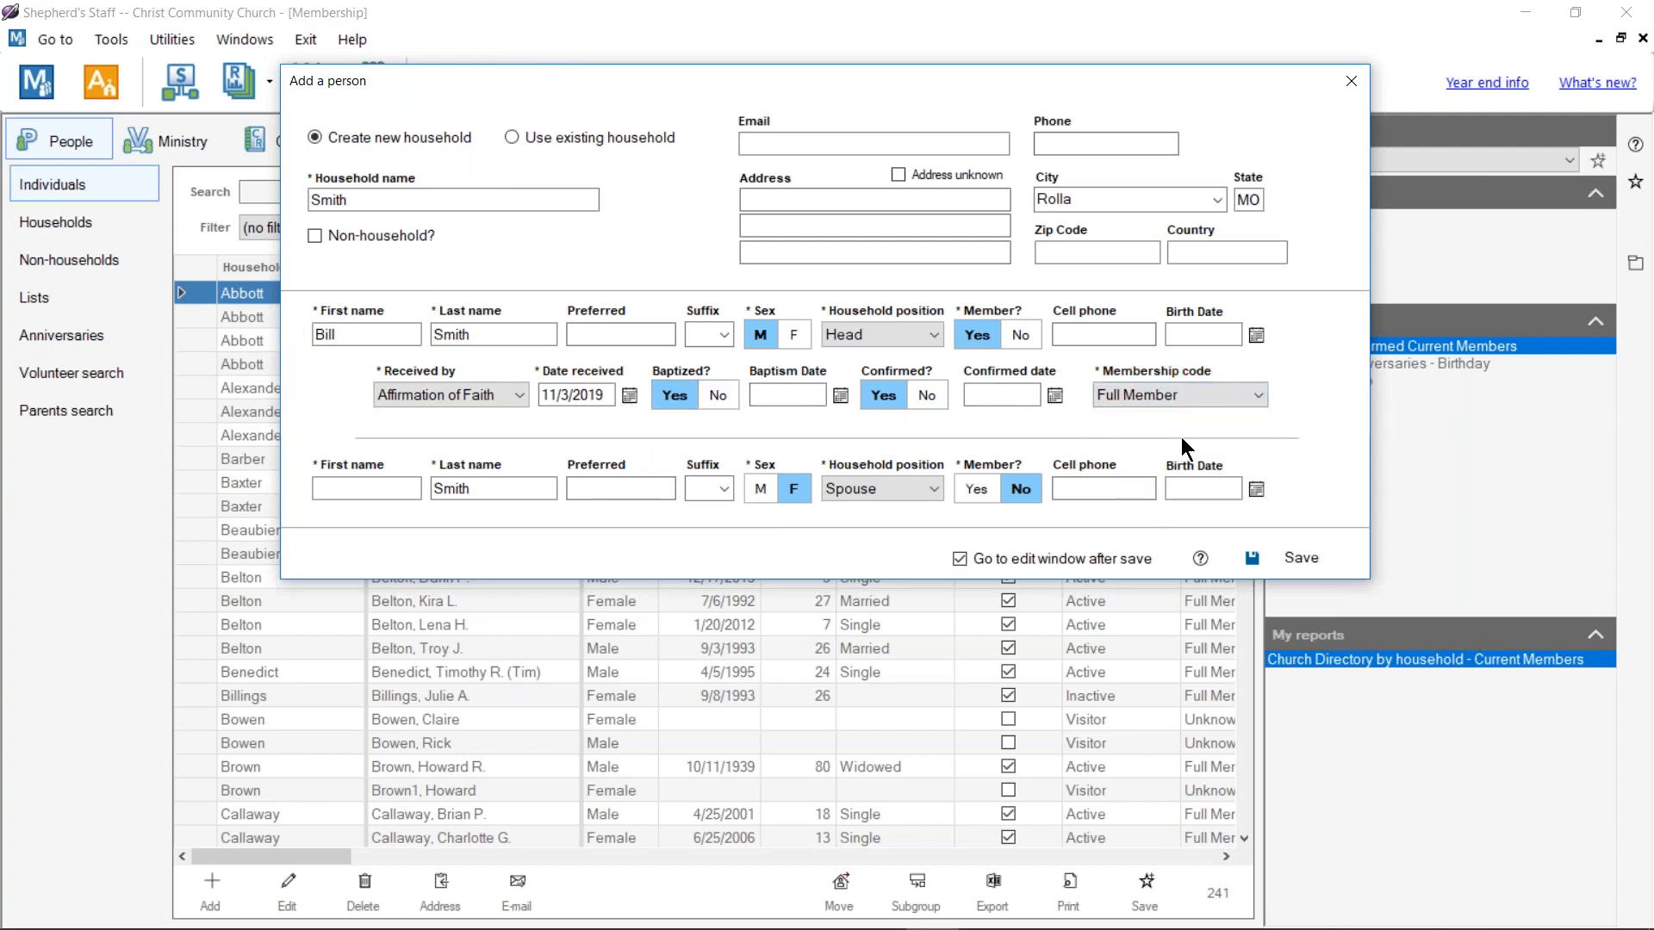
click(1290, 555)
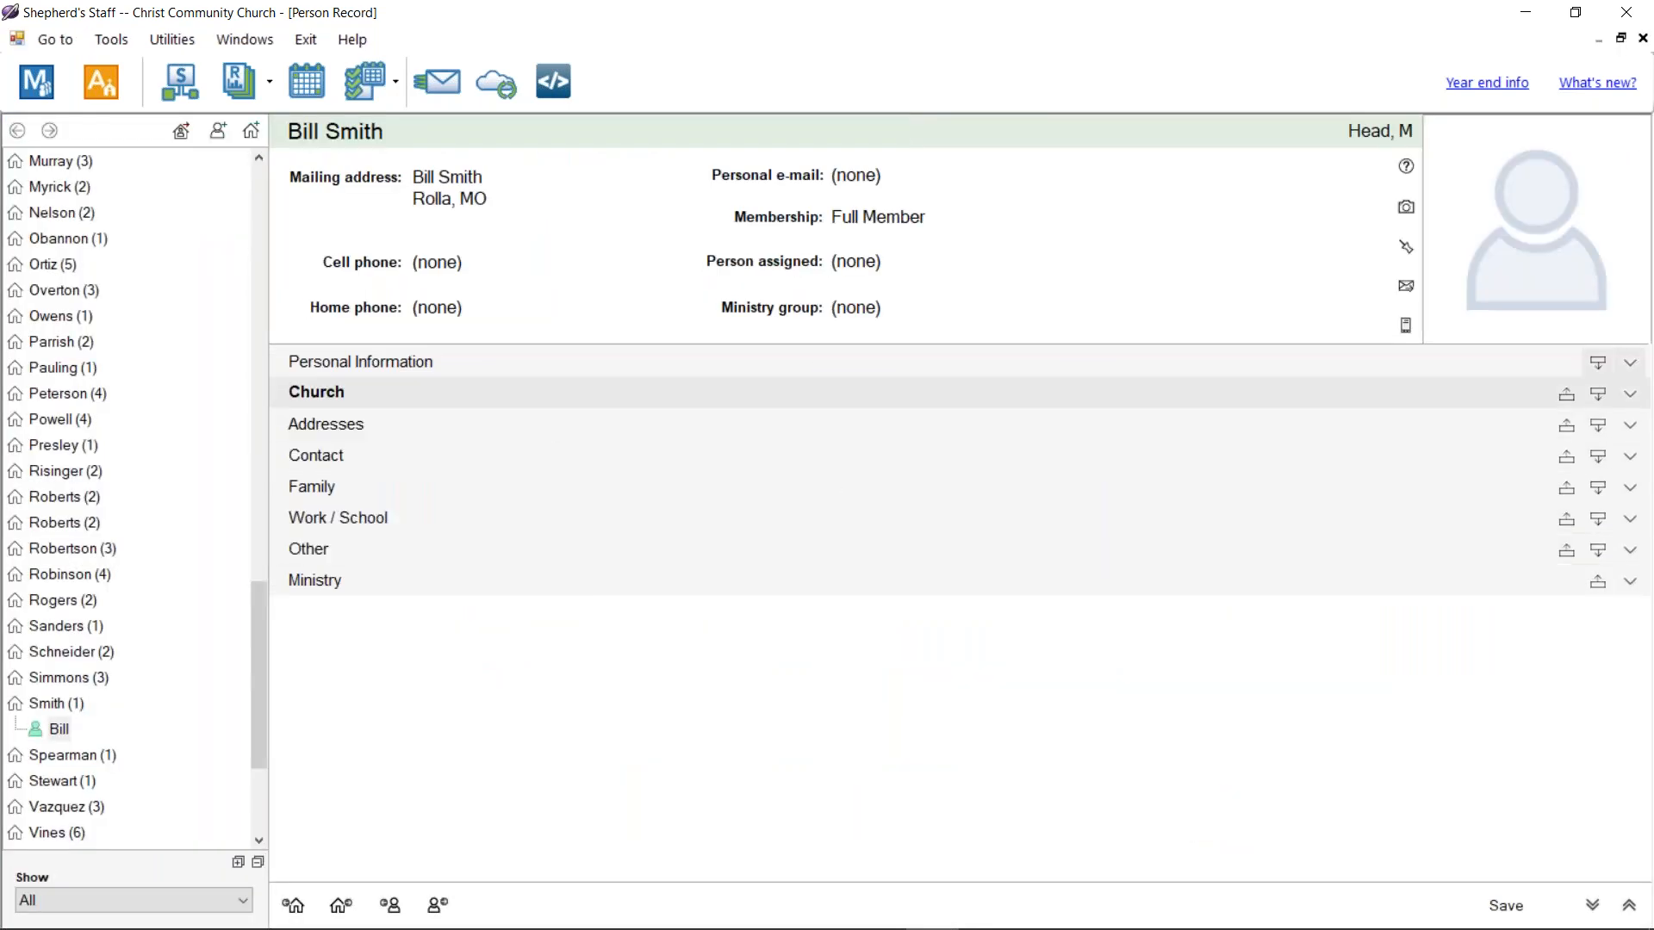
Step: Glance at the new household's record, close the person record, and open Tools / Settings
click(57, 704)
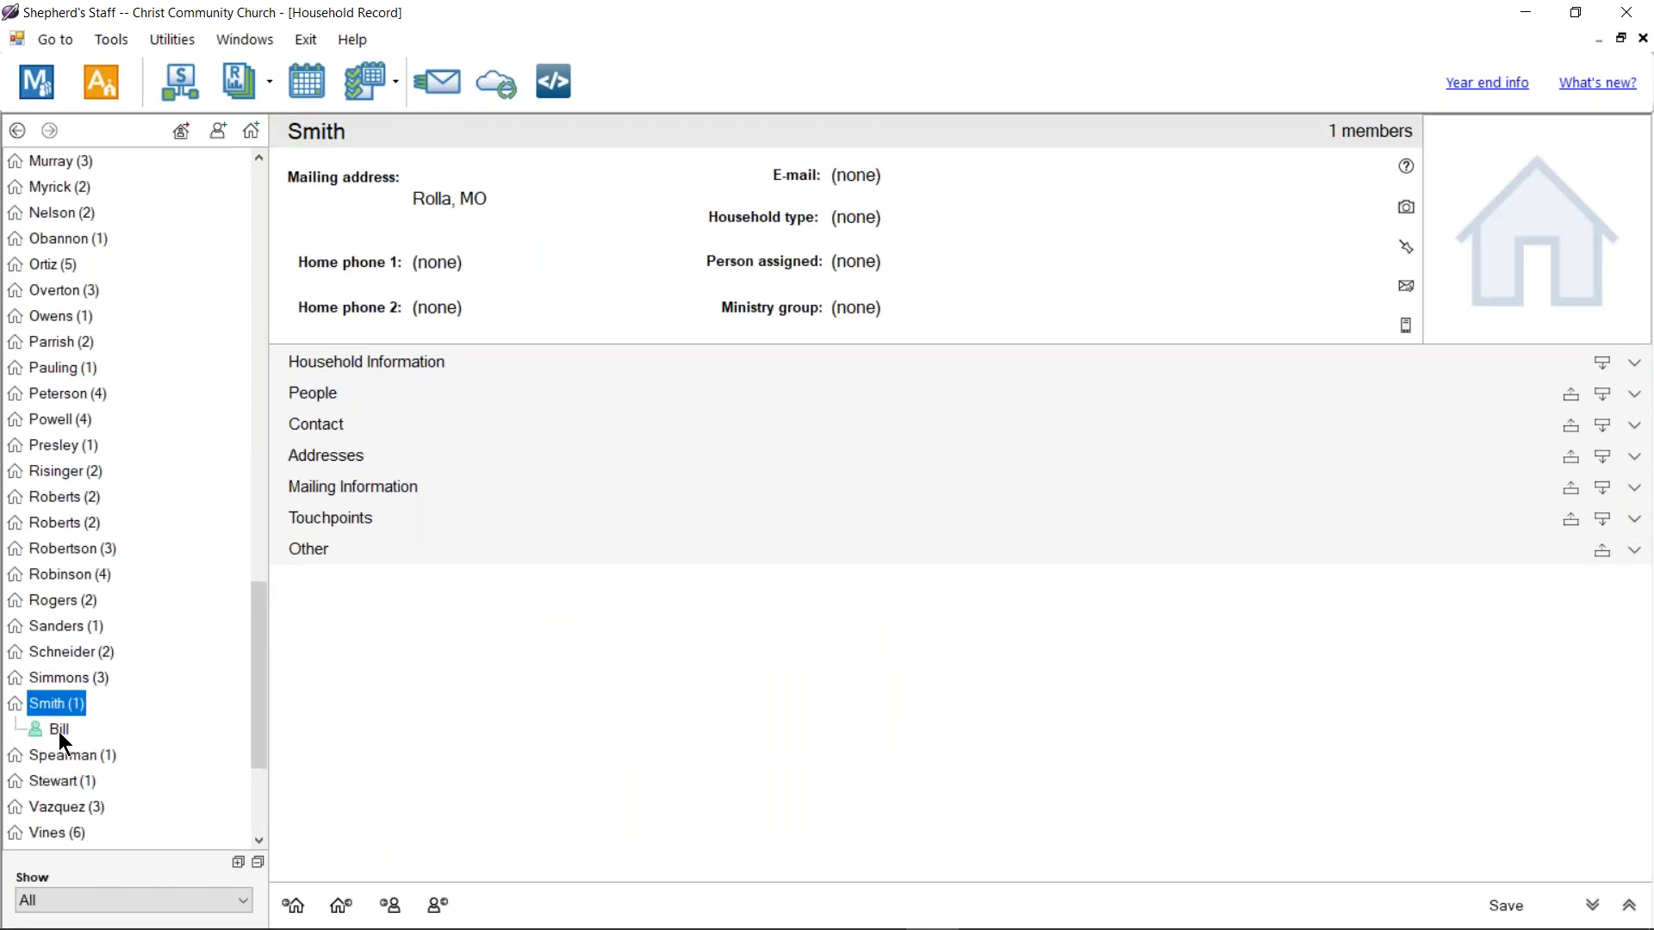
click(55, 729)
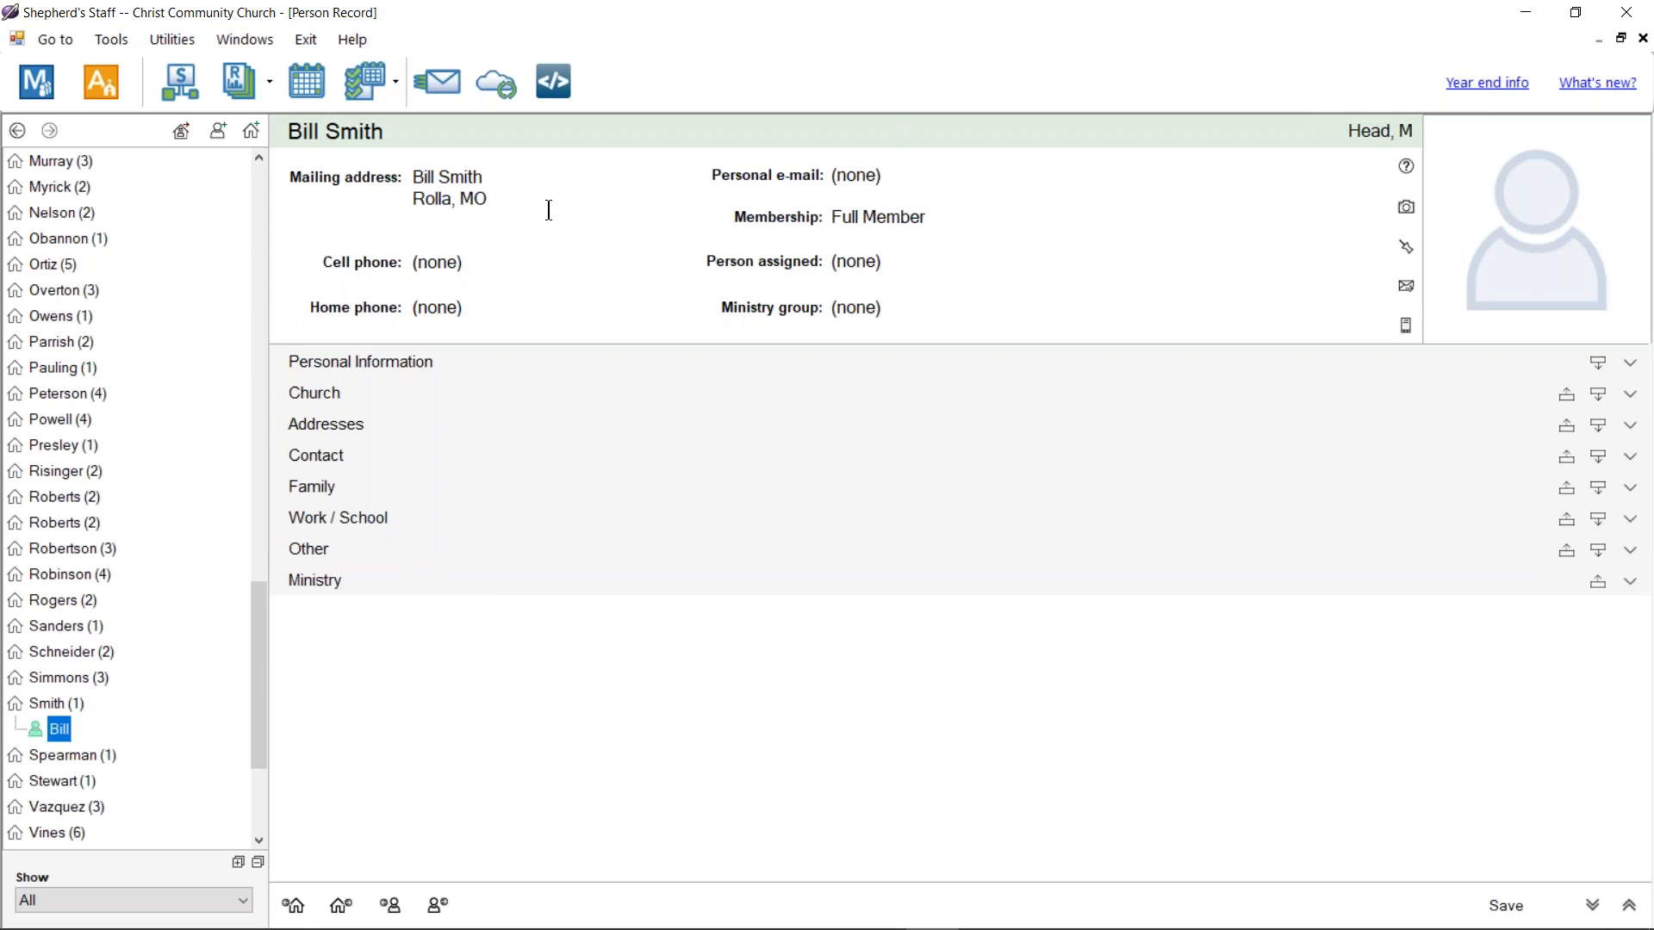
click(1642, 40)
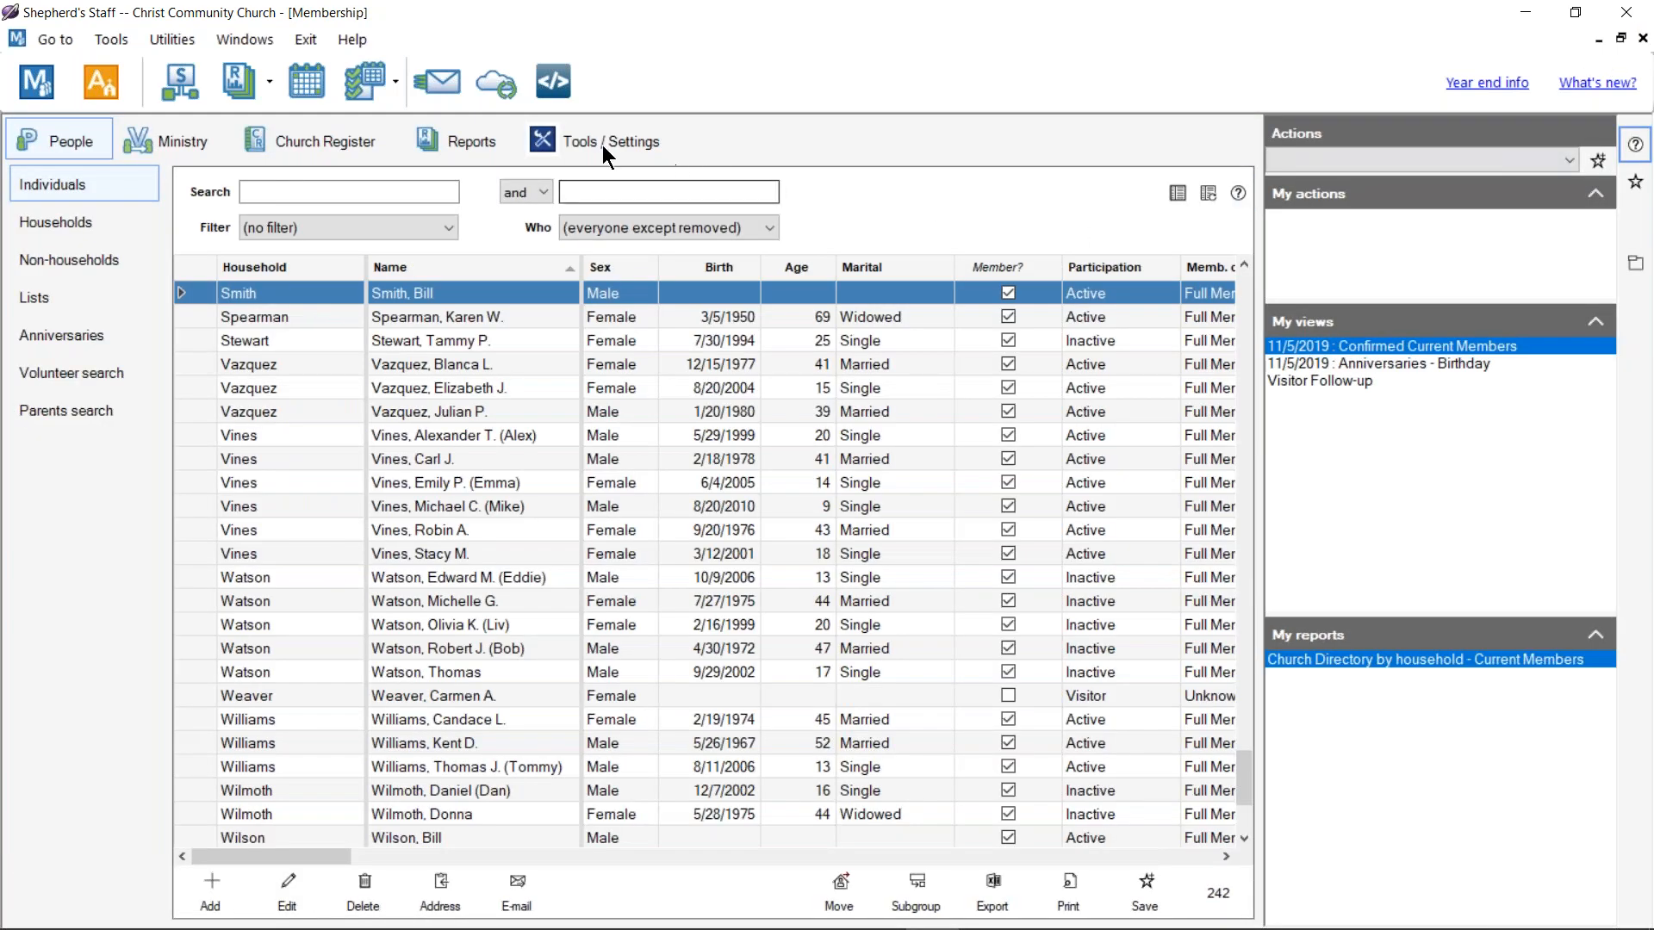
click(586, 146)
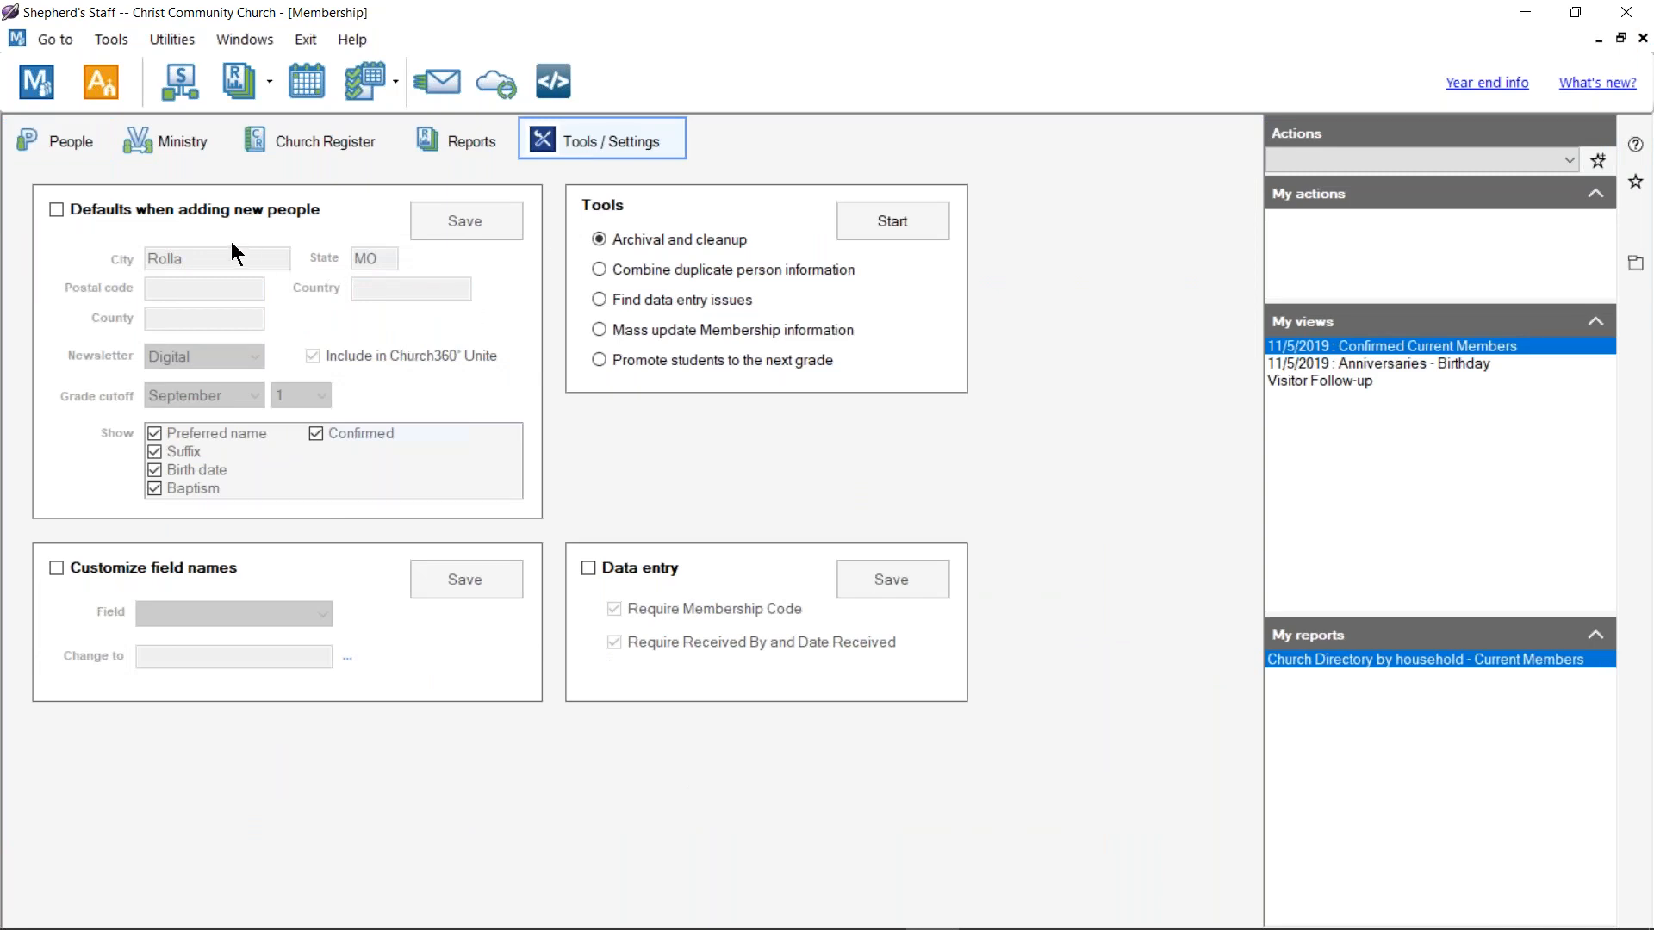
Step: Browse the renamable fields under Customize field names, change nothing, and return to People
click(153, 567)
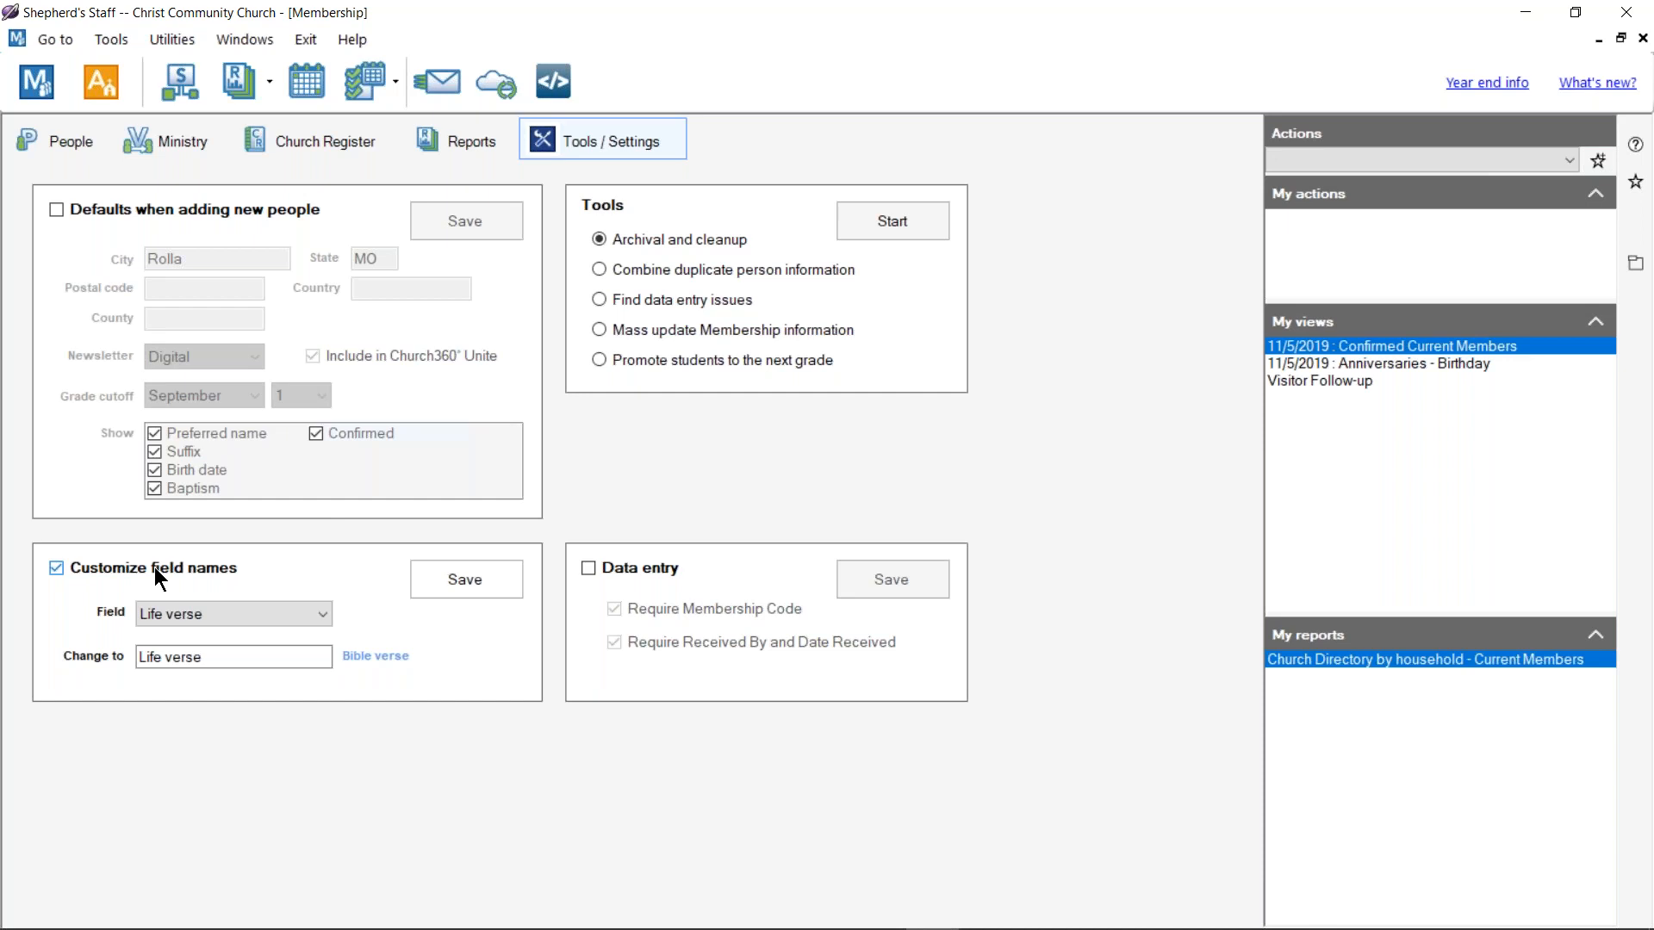
click(241, 611)
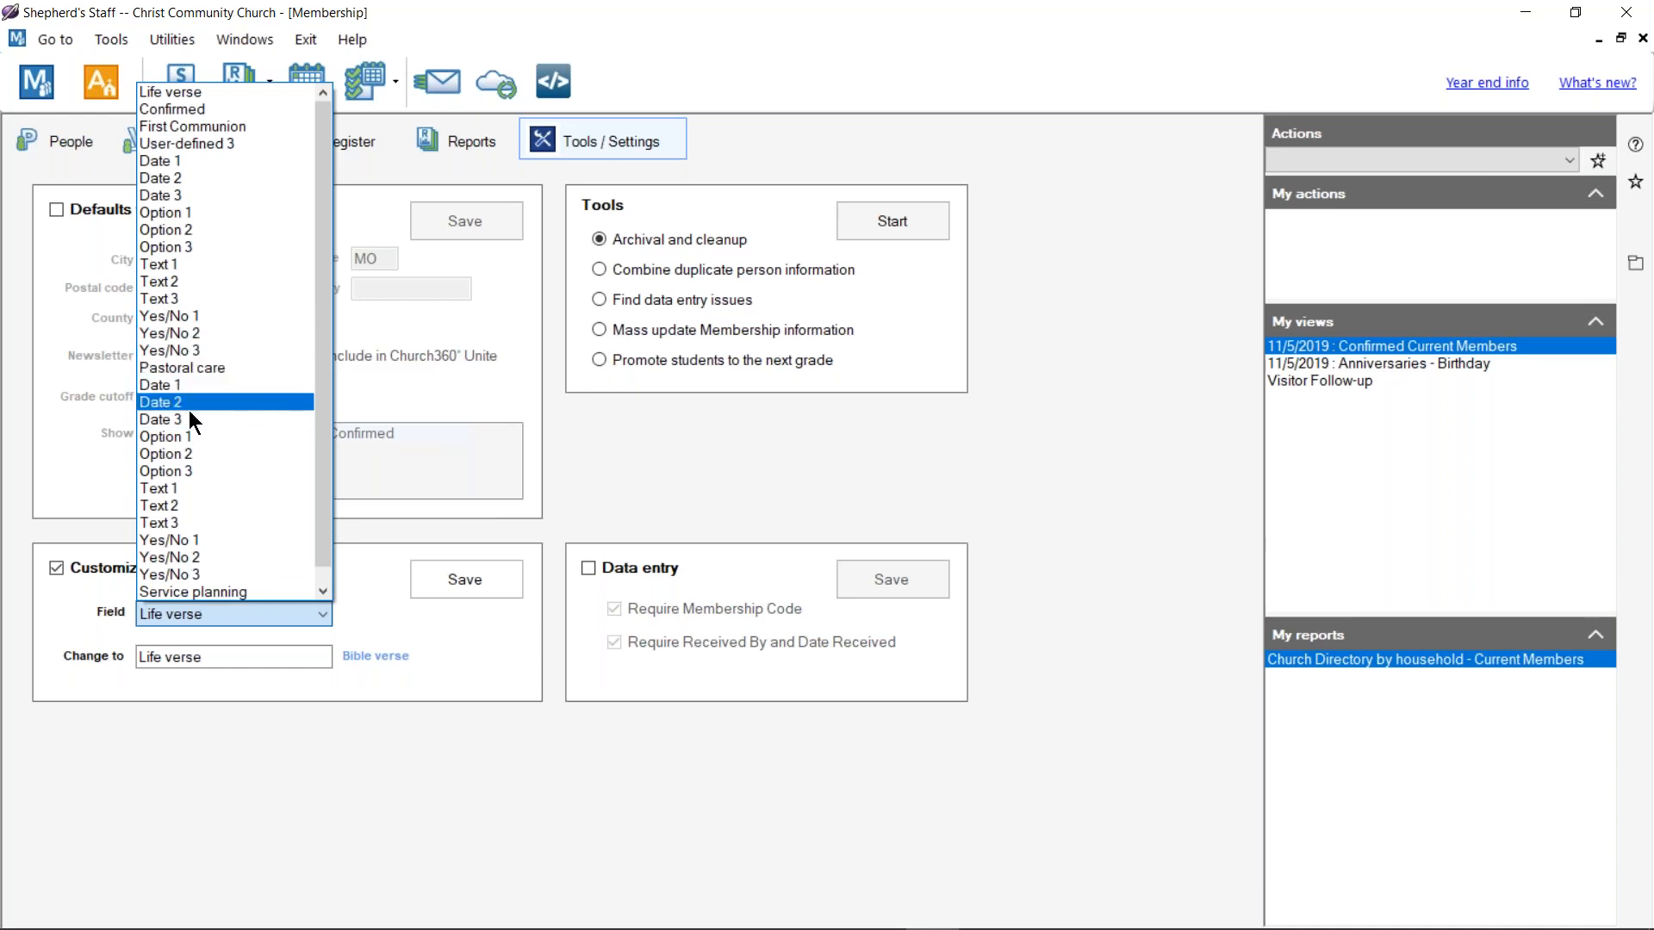
scroll(187, 442, down, 1)
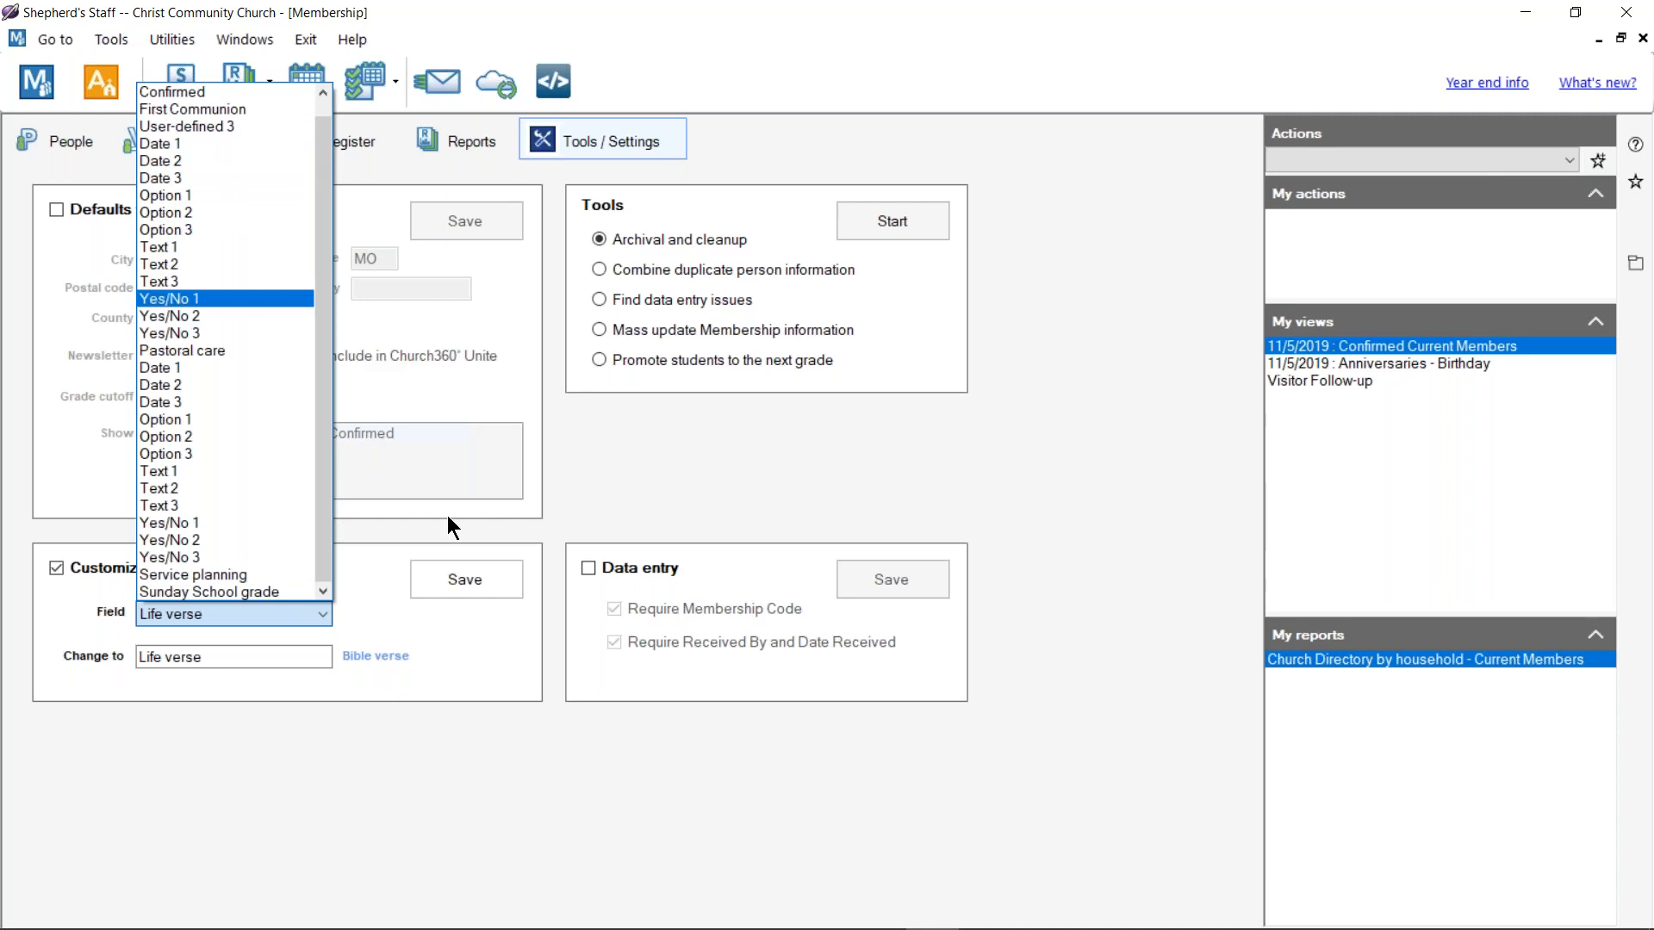
click(603, 482)
click(53, 568)
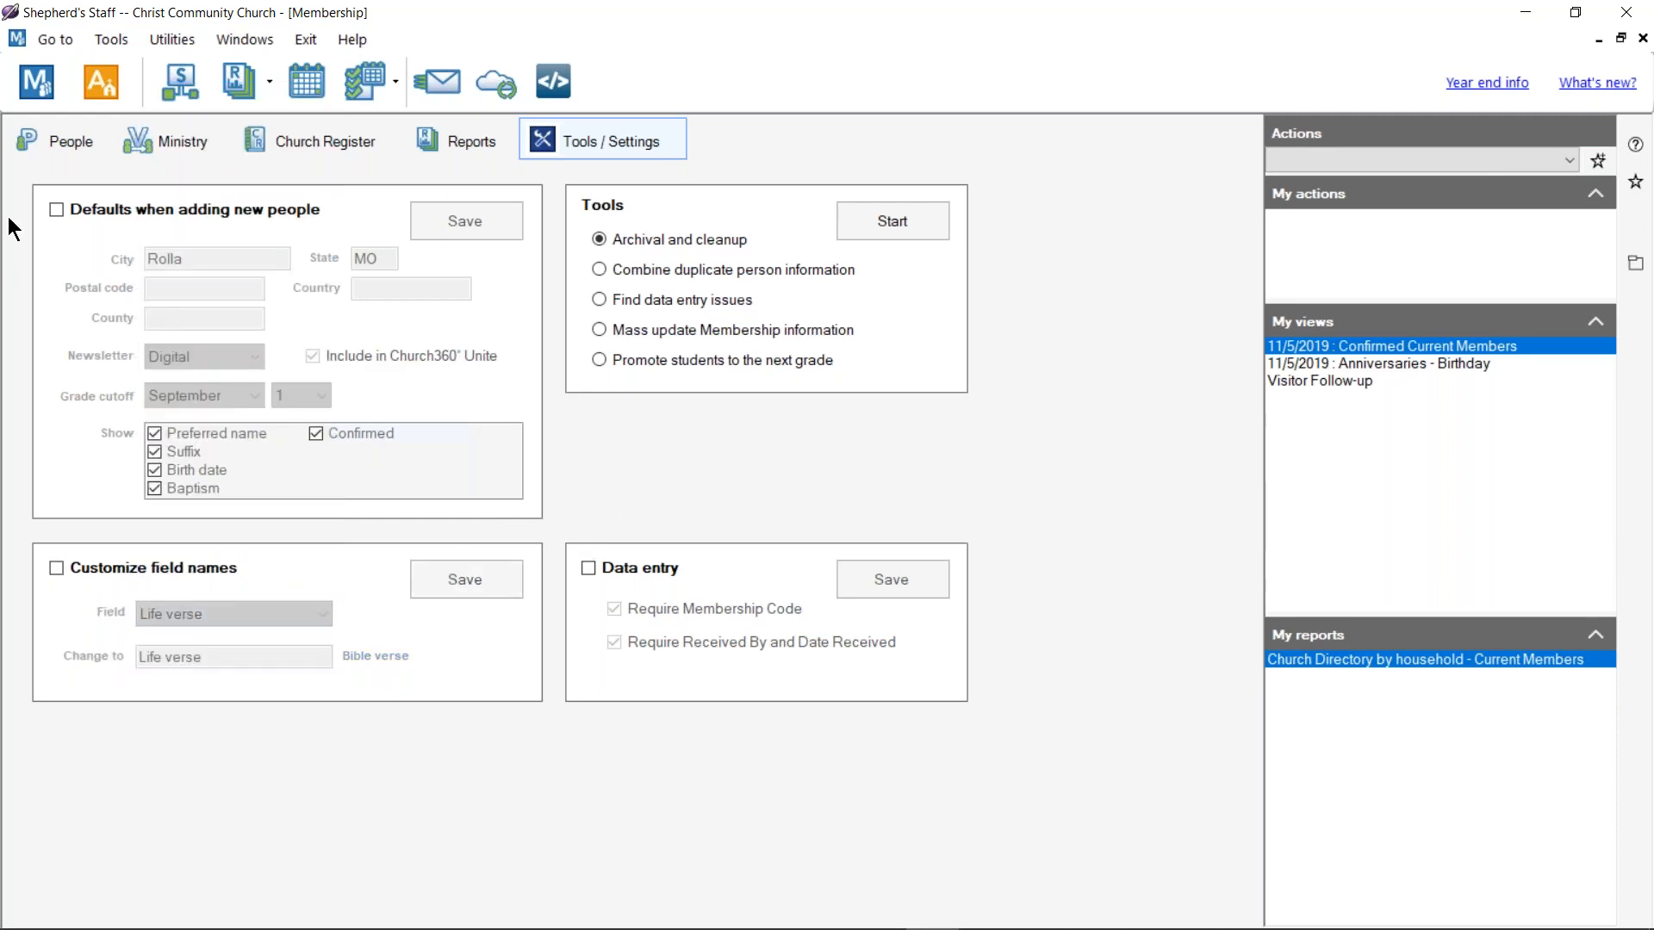
click(69, 143)
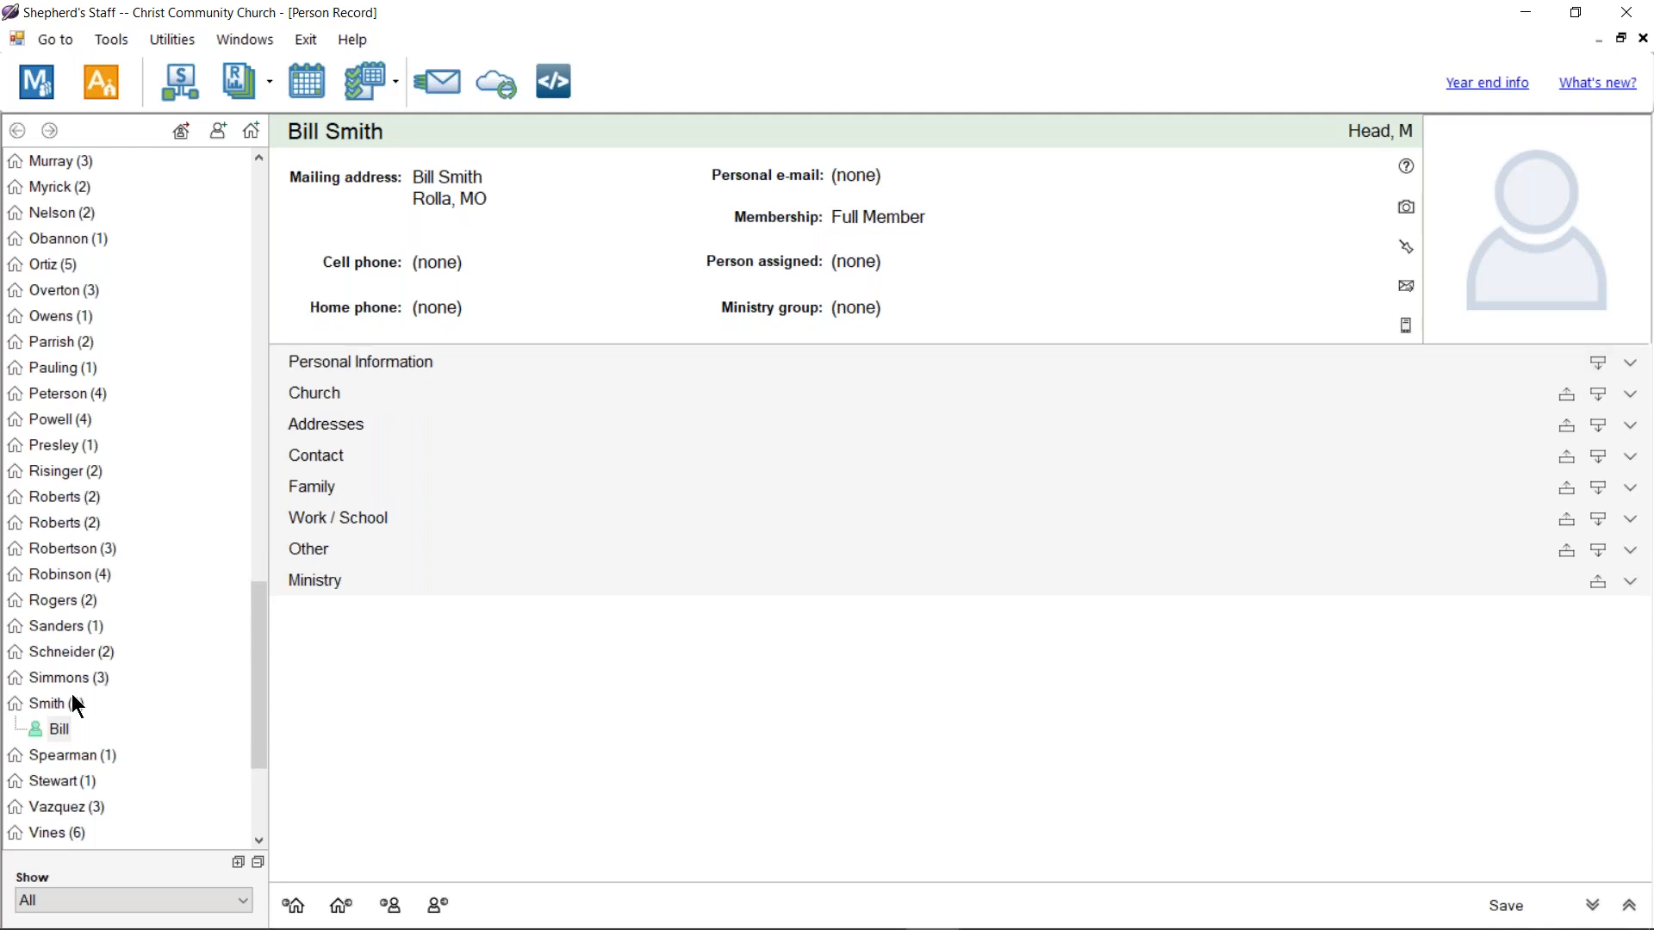
Step: Expand Personal Information, Church and Other in the new member's record, checking User-defined 3, then close it
click(479, 364)
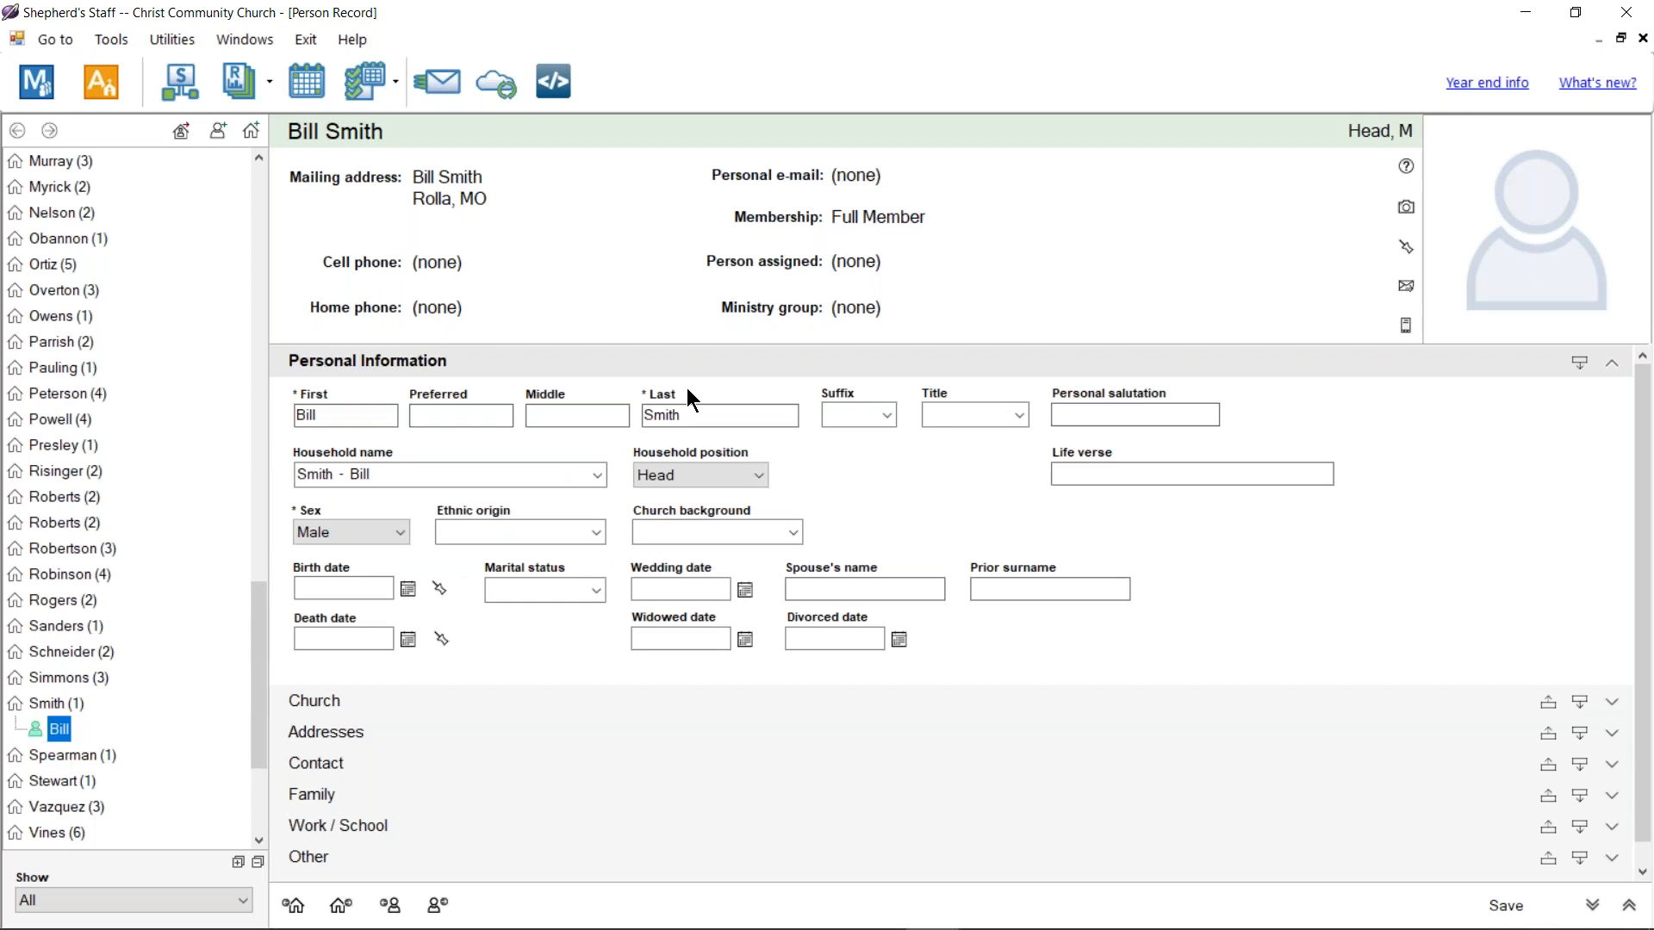
scroll(1371, 512, down, 1)
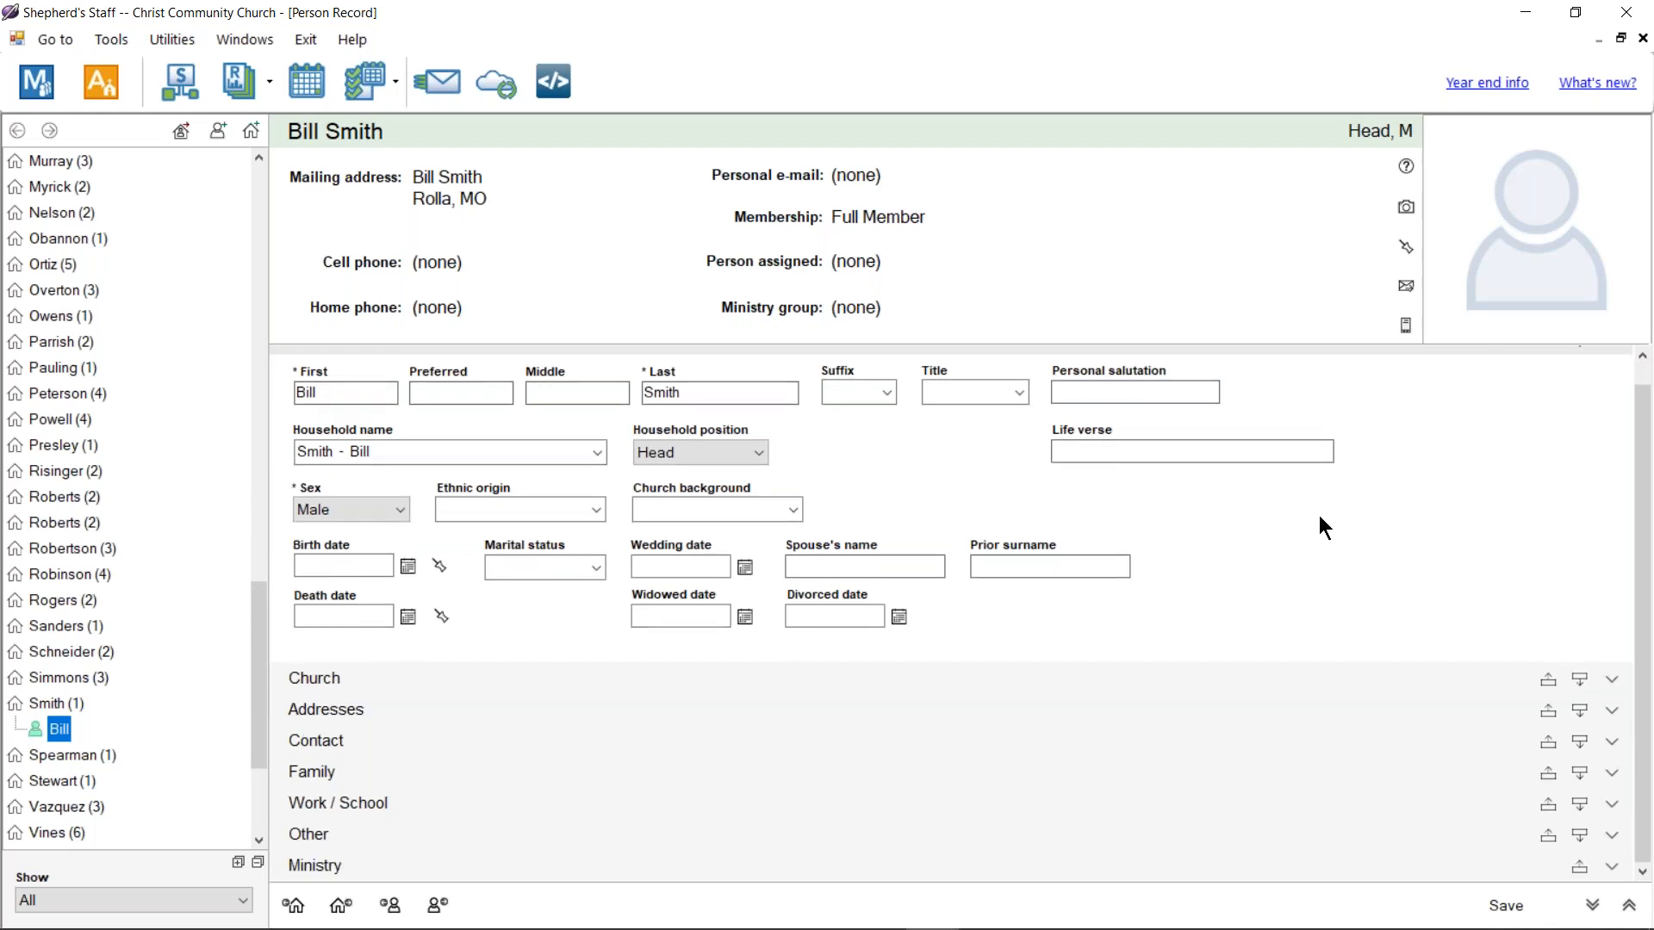
click(363, 685)
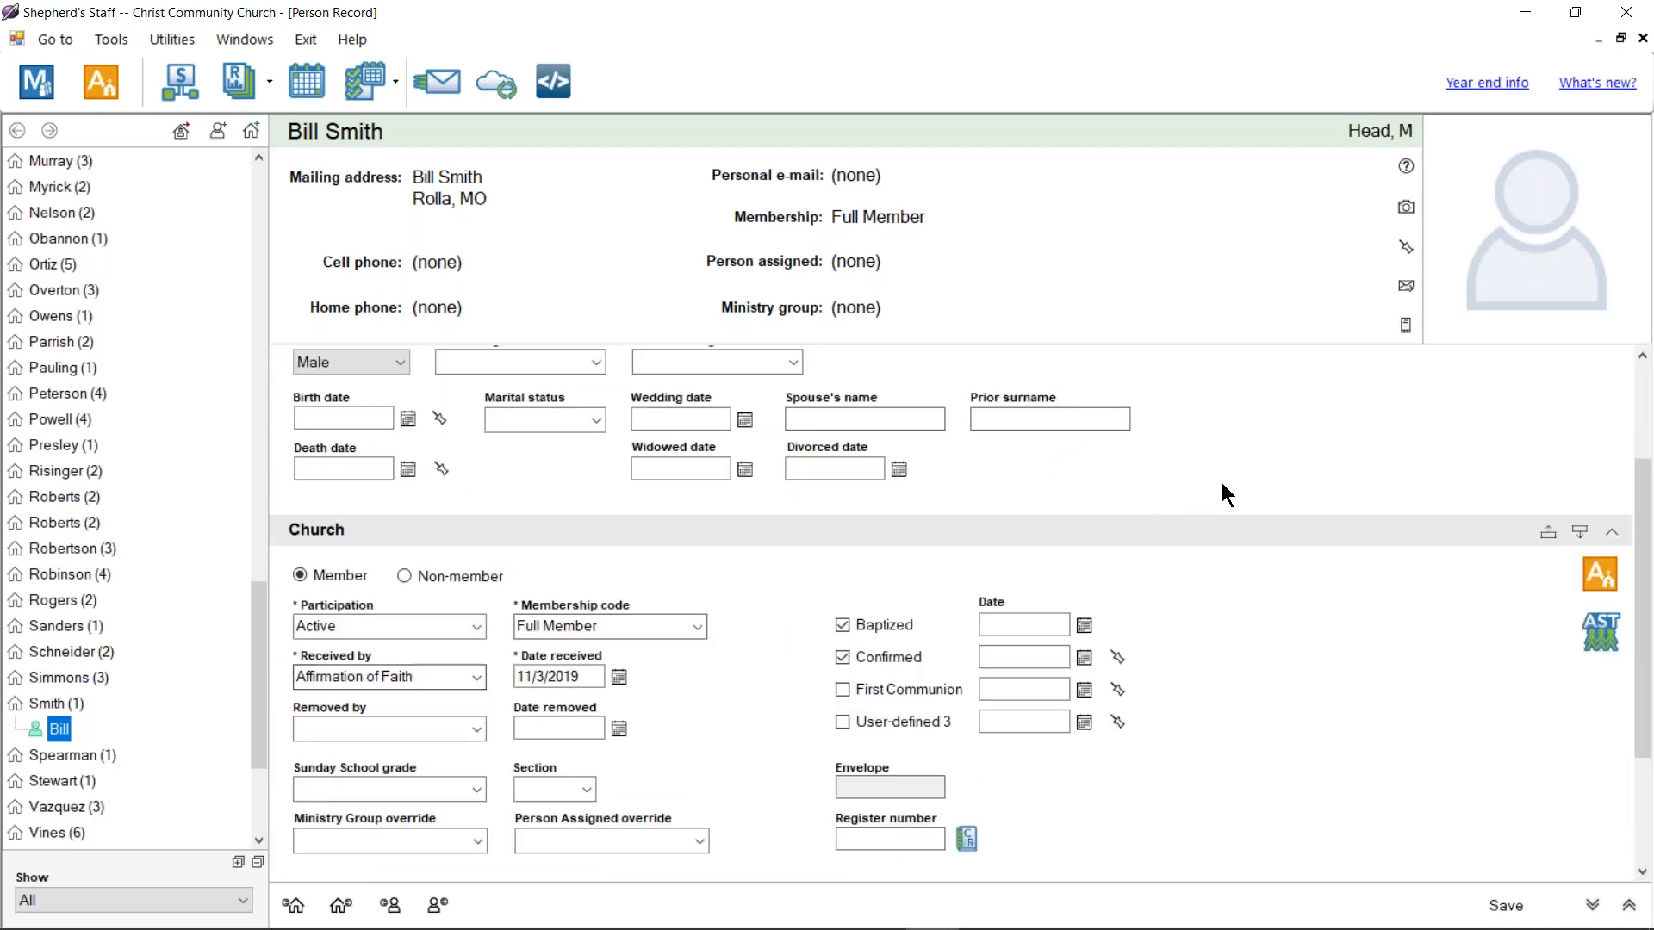
scroll(1221, 482, down, 5)
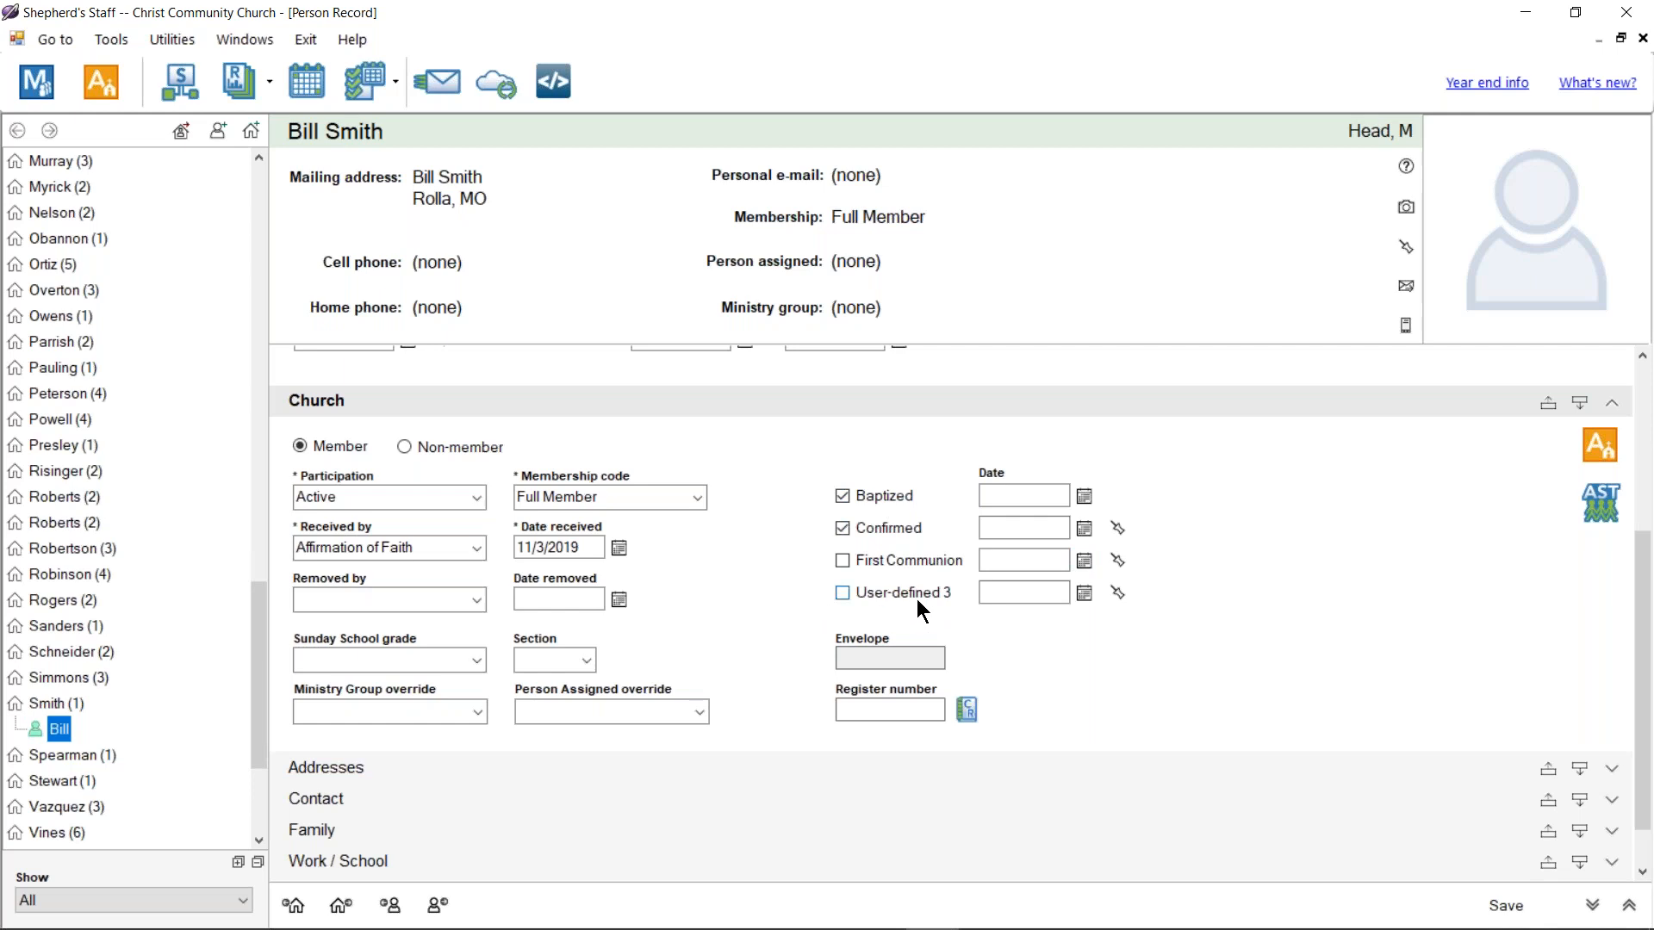
click(1010, 594)
scroll(1223, 564, down, 1)
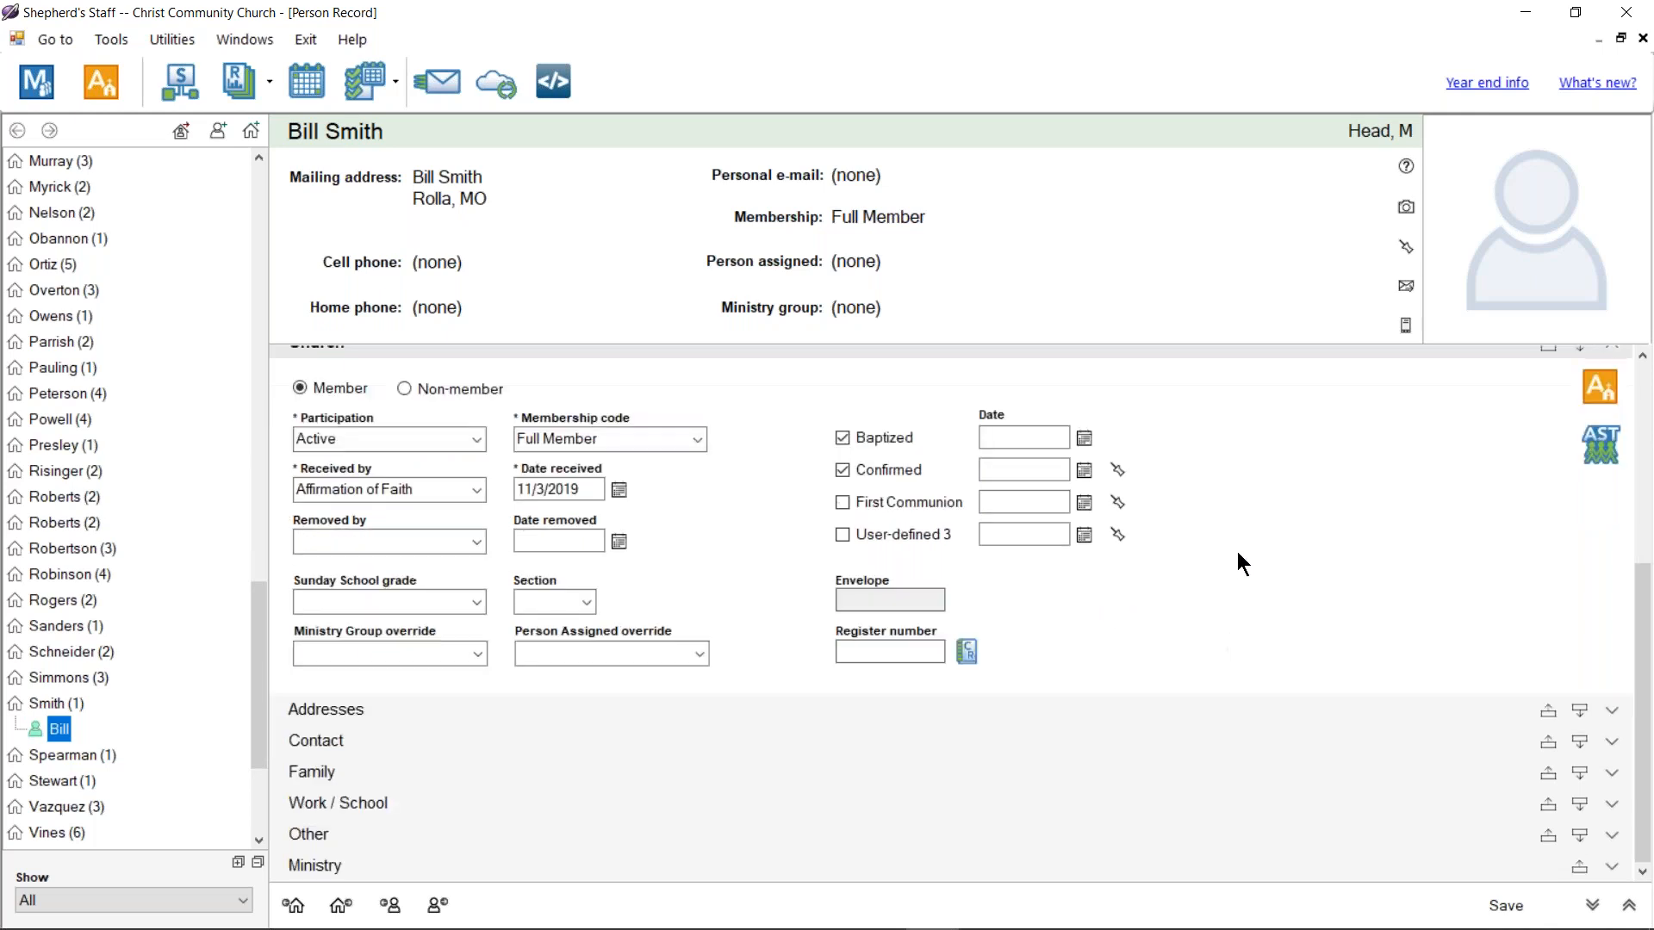
click(303, 834)
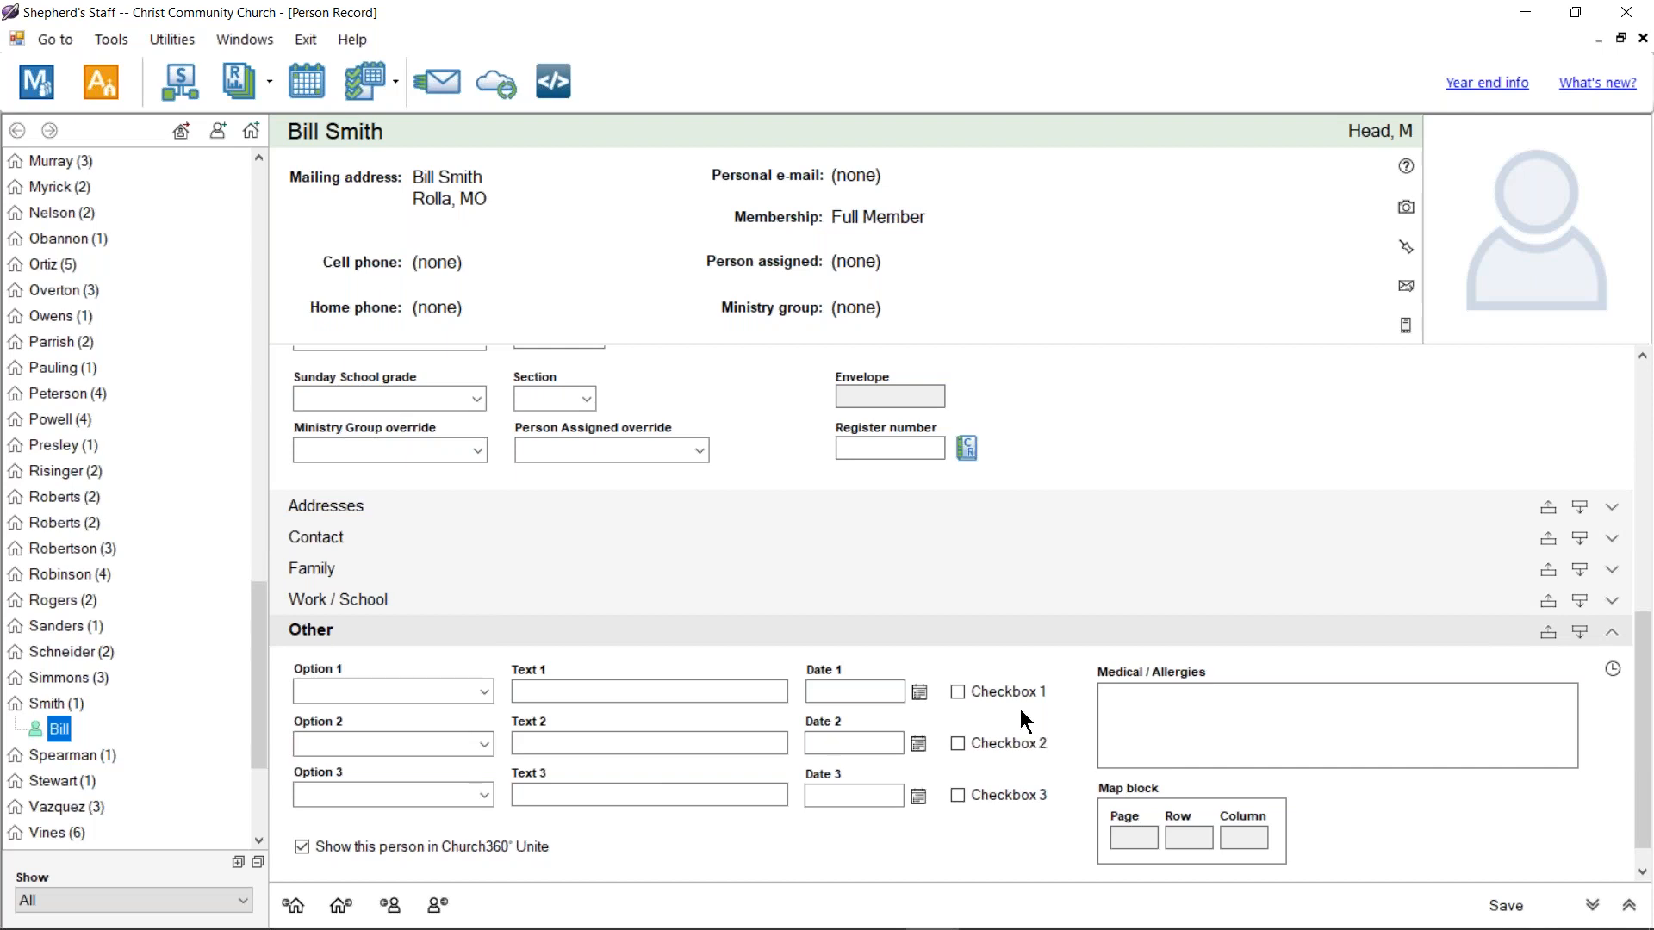
click(1641, 40)
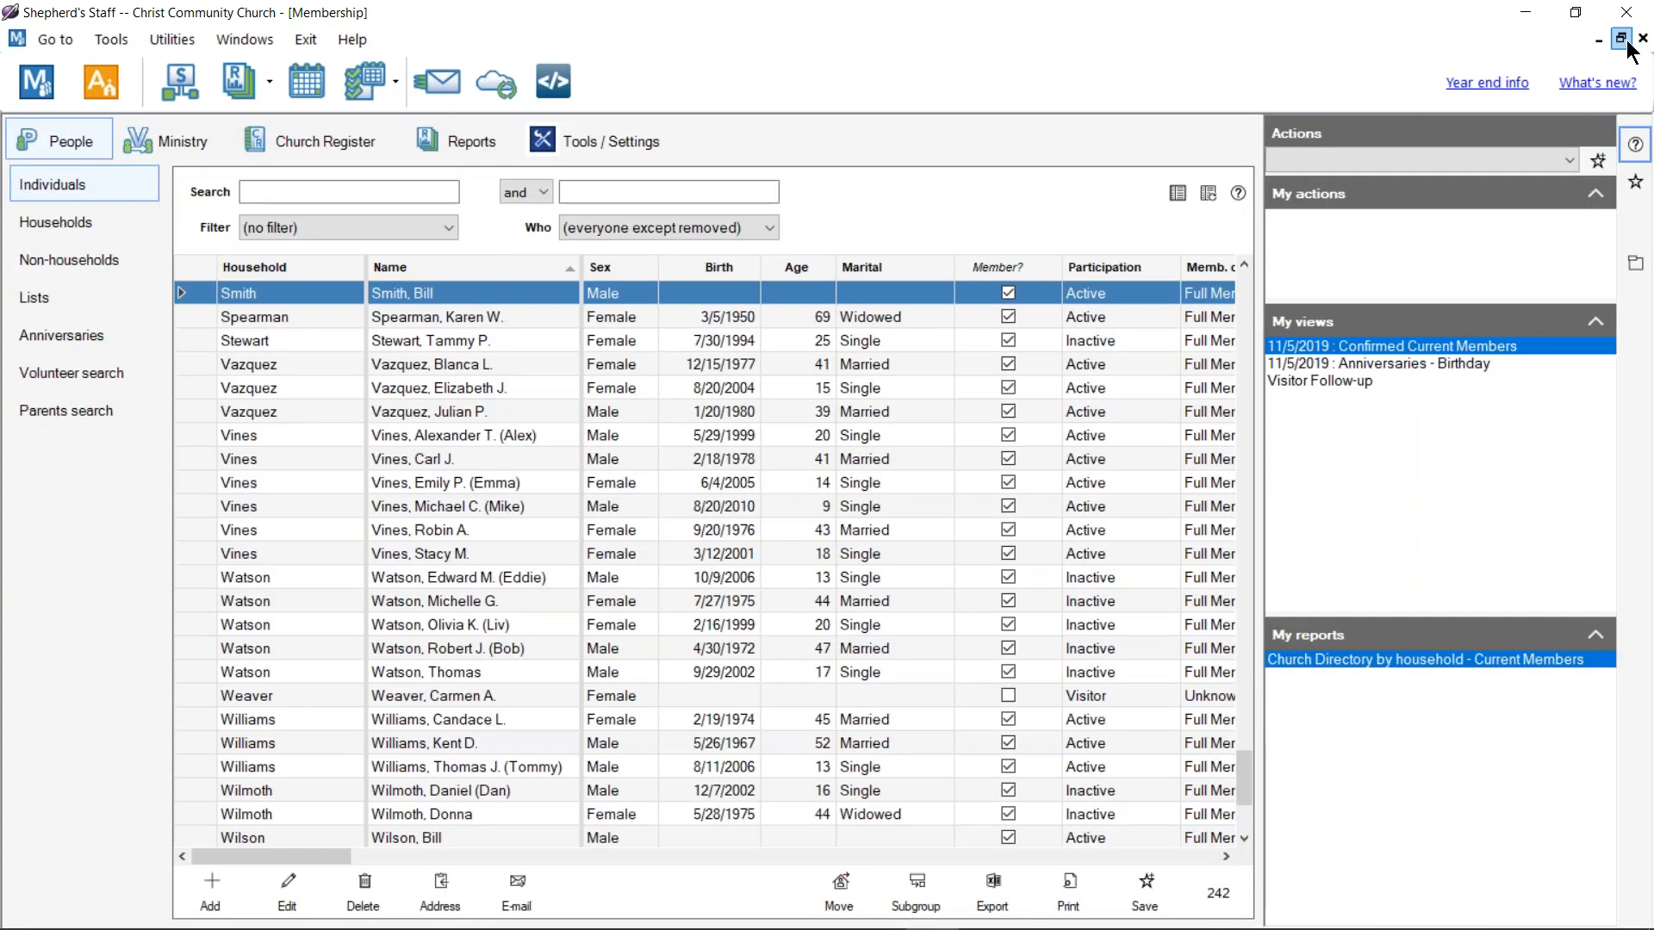
Step: Under Customize field names, enter 'Background Check' as the new name for User-defined 3
click(592, 145)
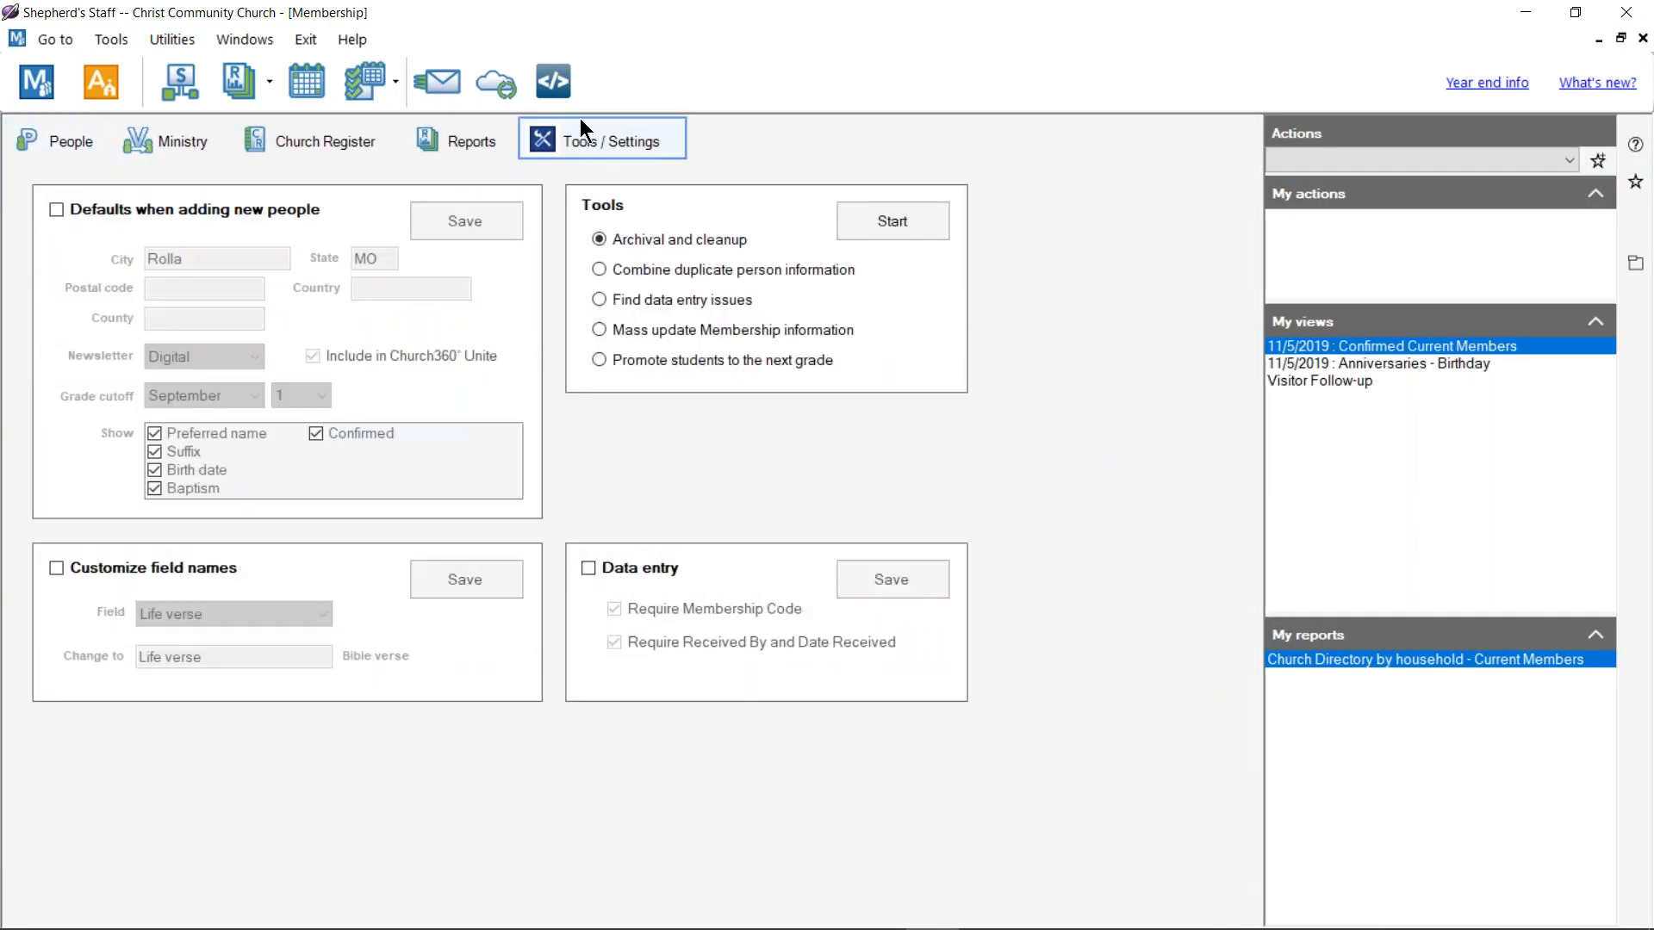
click(95, 574)
click(174, 612)
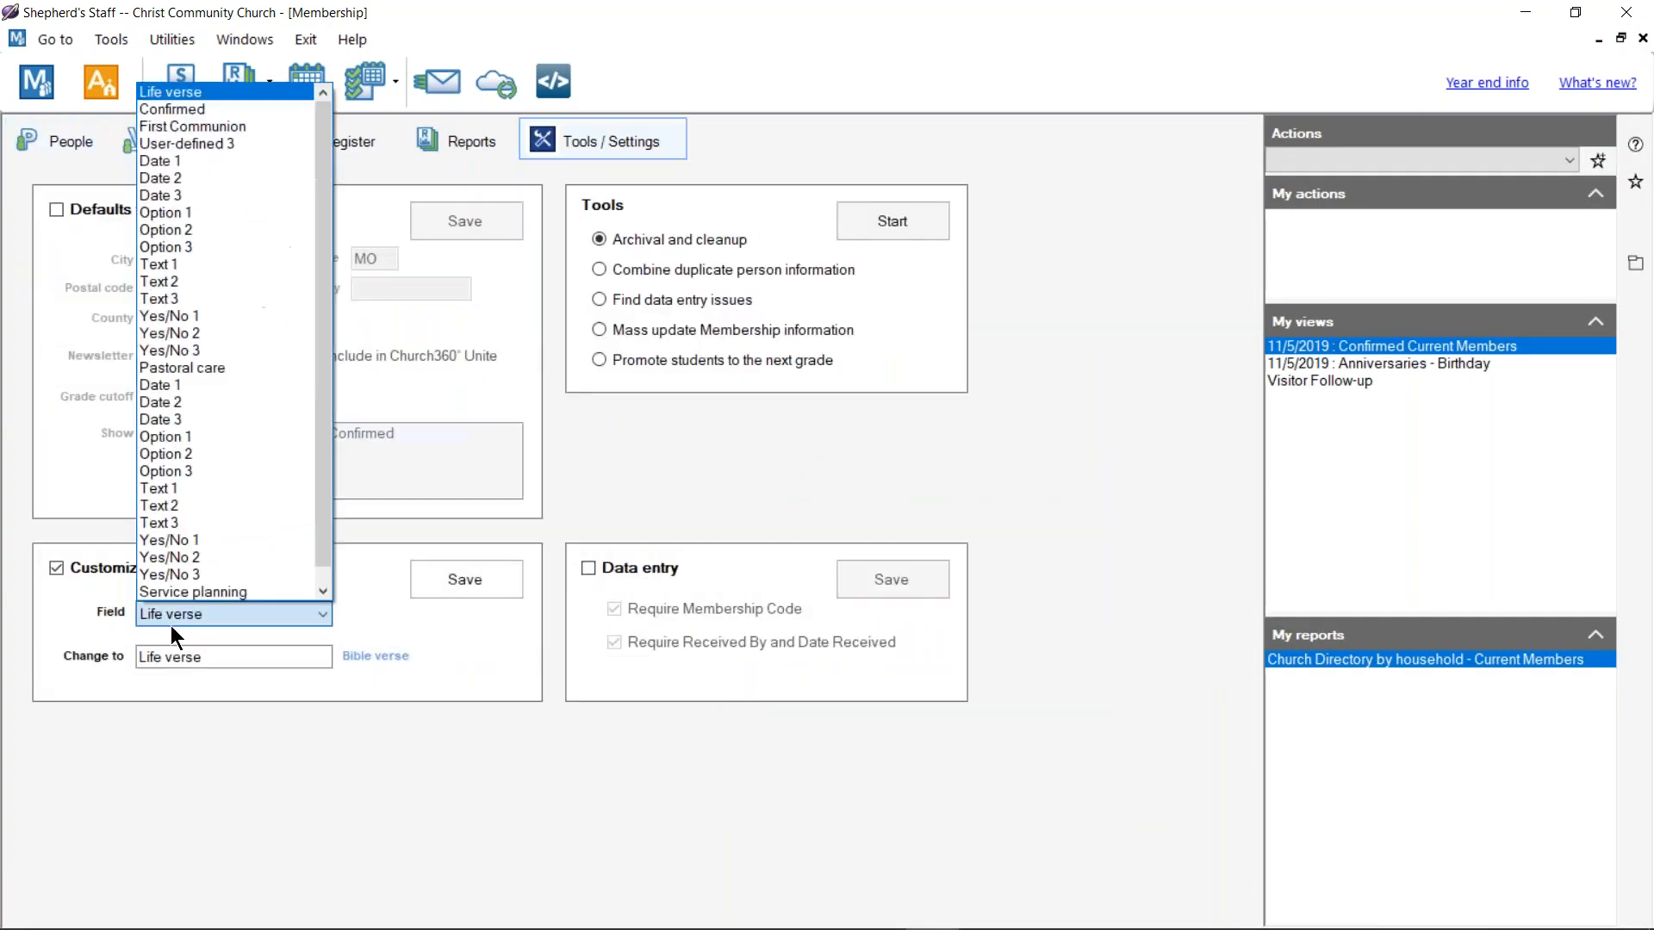
click(240, 143)
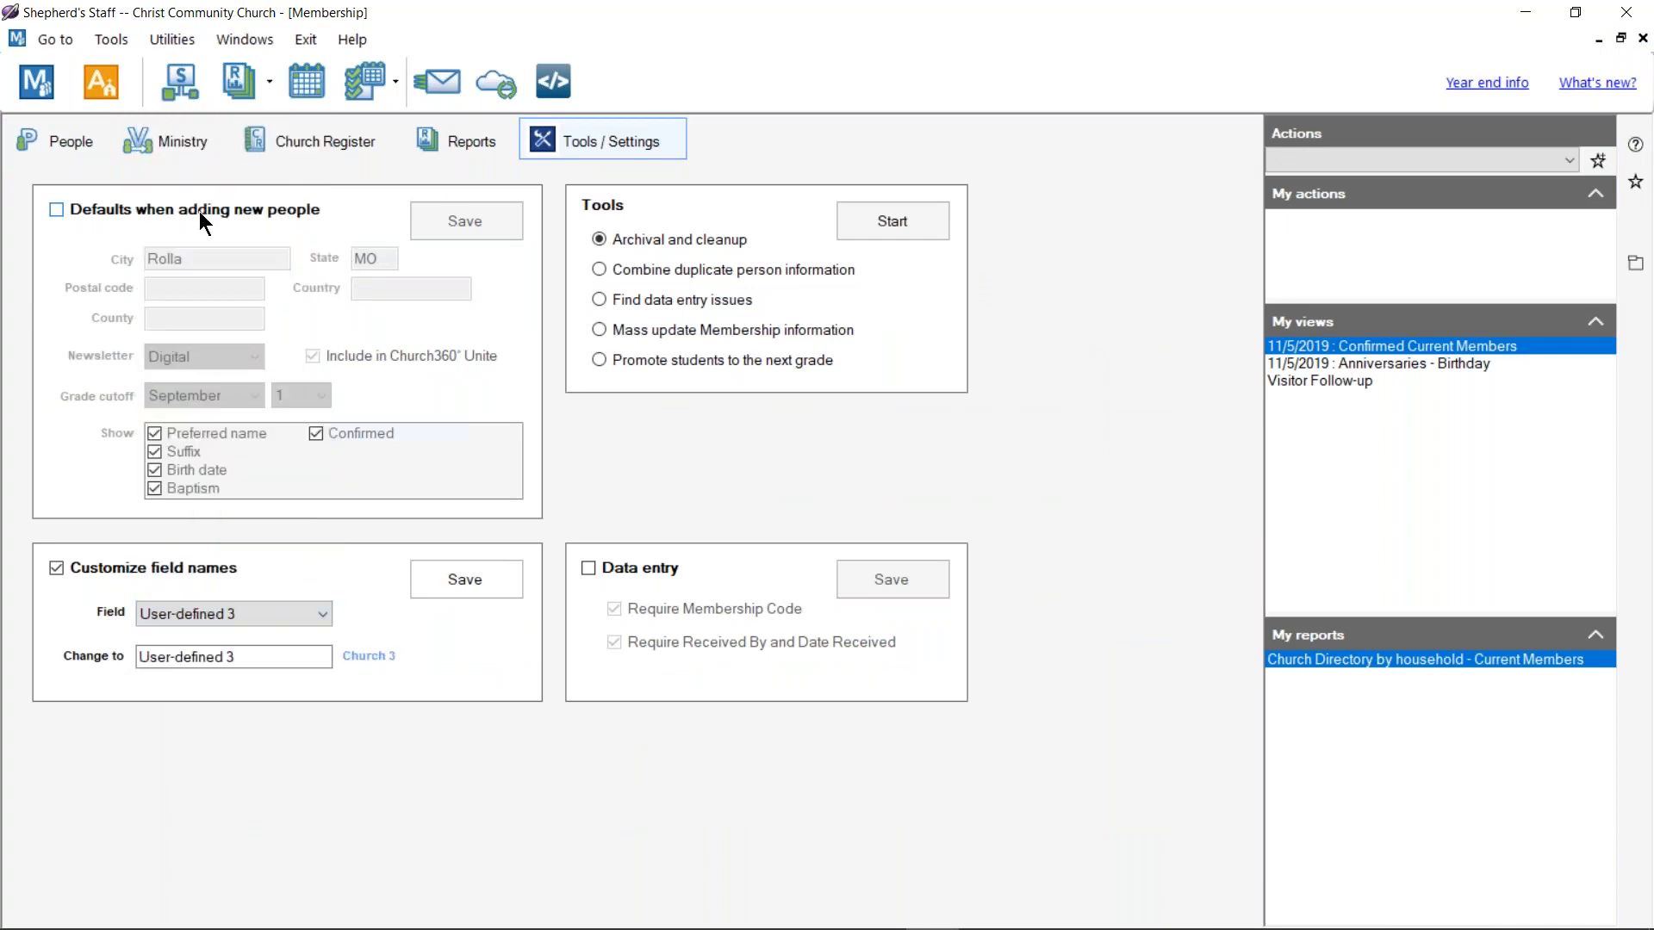
drag(234, 656, 129, 647)
text(BackGro)
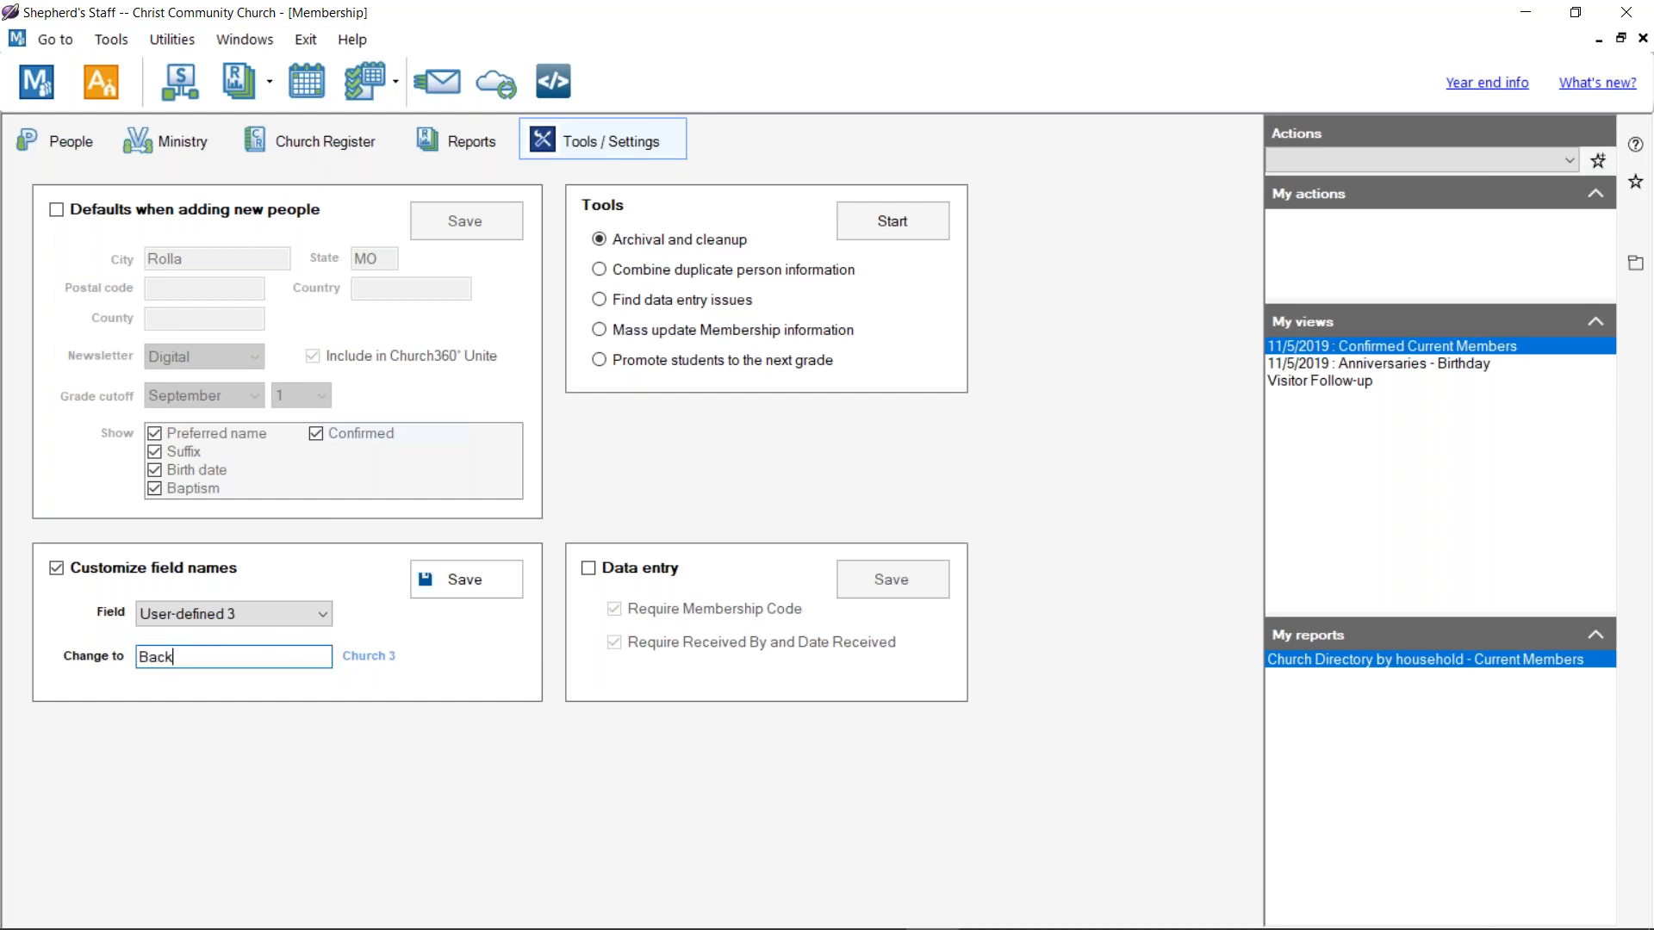
key(BackSpace)
key(BackSpace)
key(BackSpace)
text(ground Check)
Step: Save and confirm the rename, acknowledge the reopen notice, and close Membership
click(468, 586)
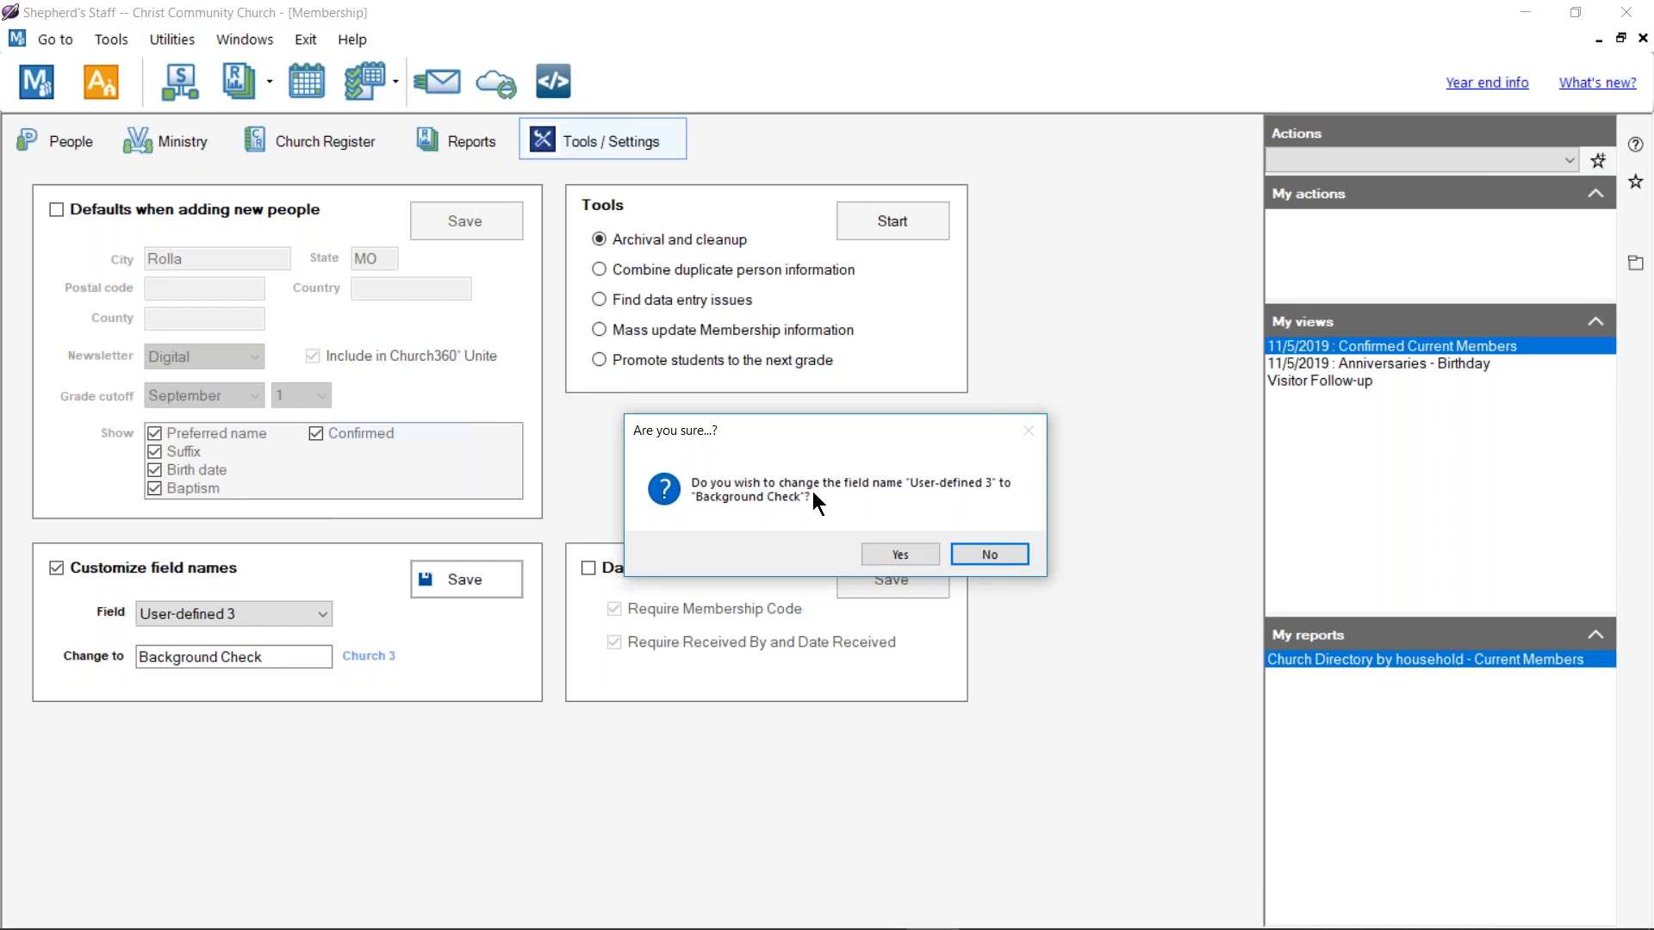
click(883, 551)
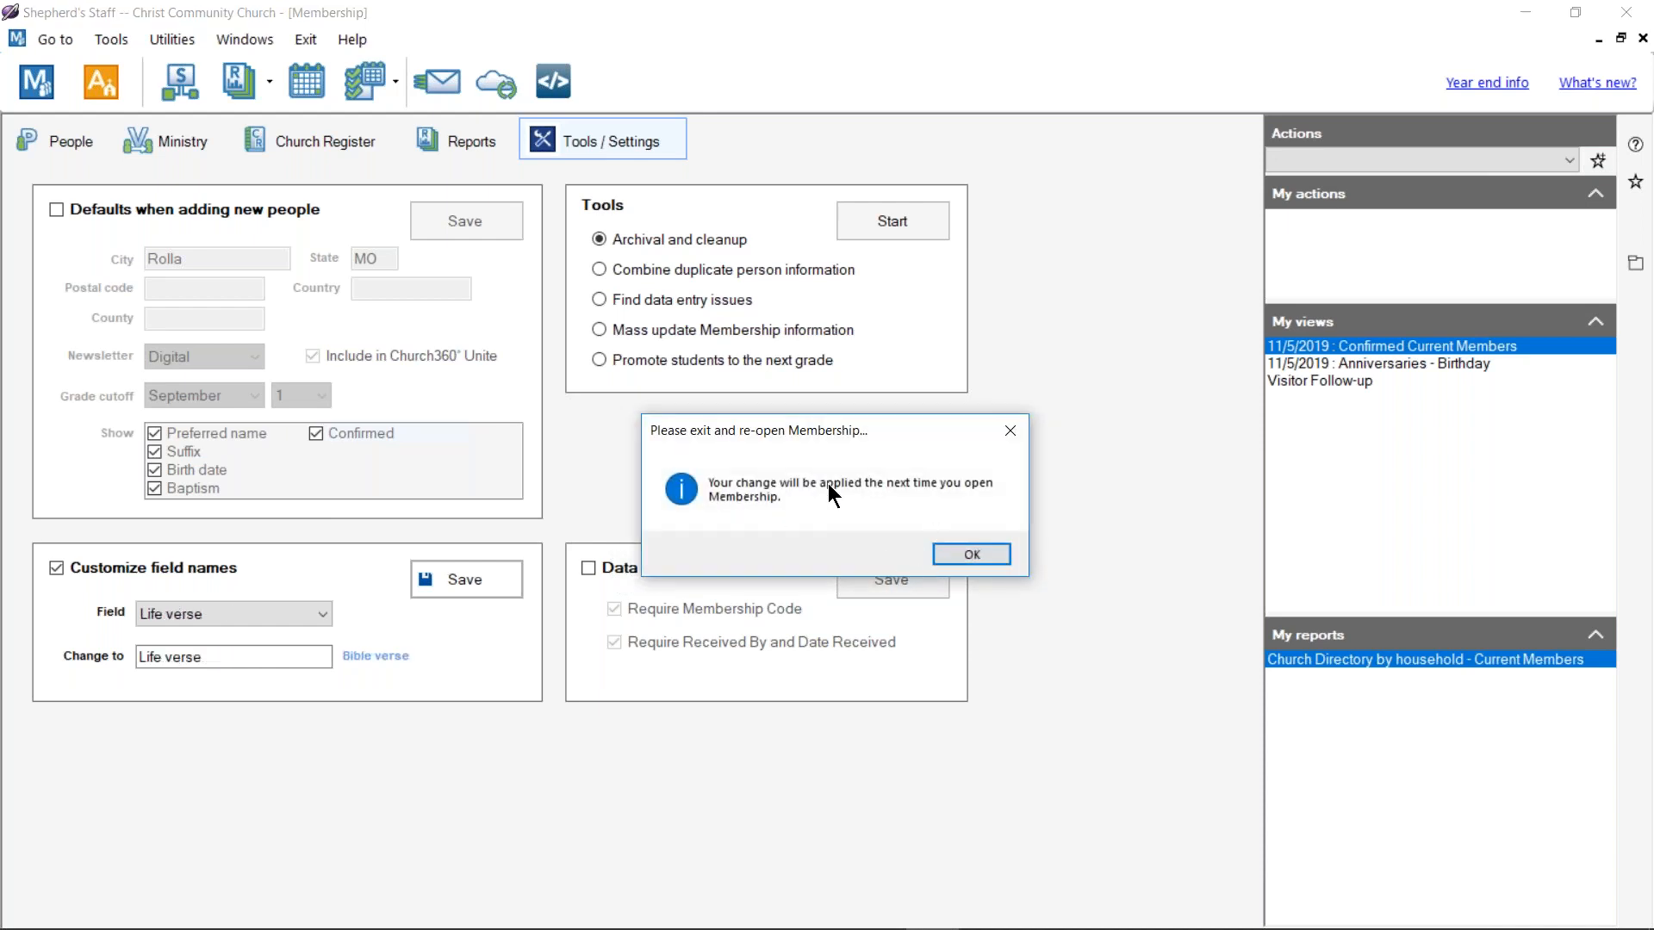
click(972, 554)
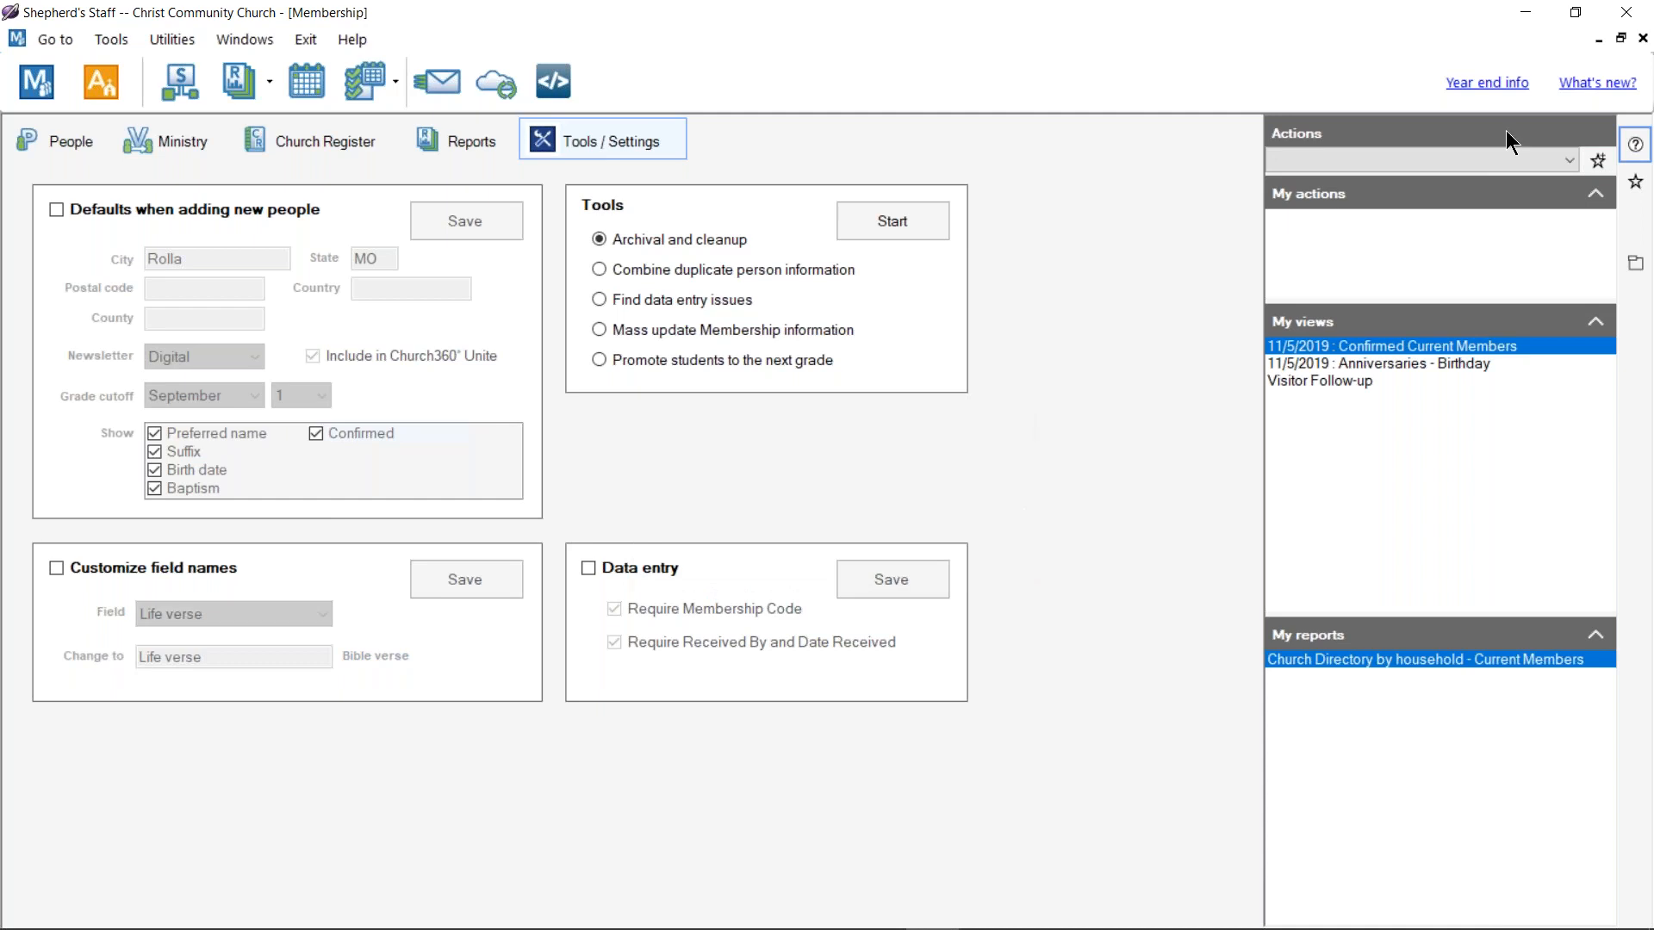
click(1642, 38)
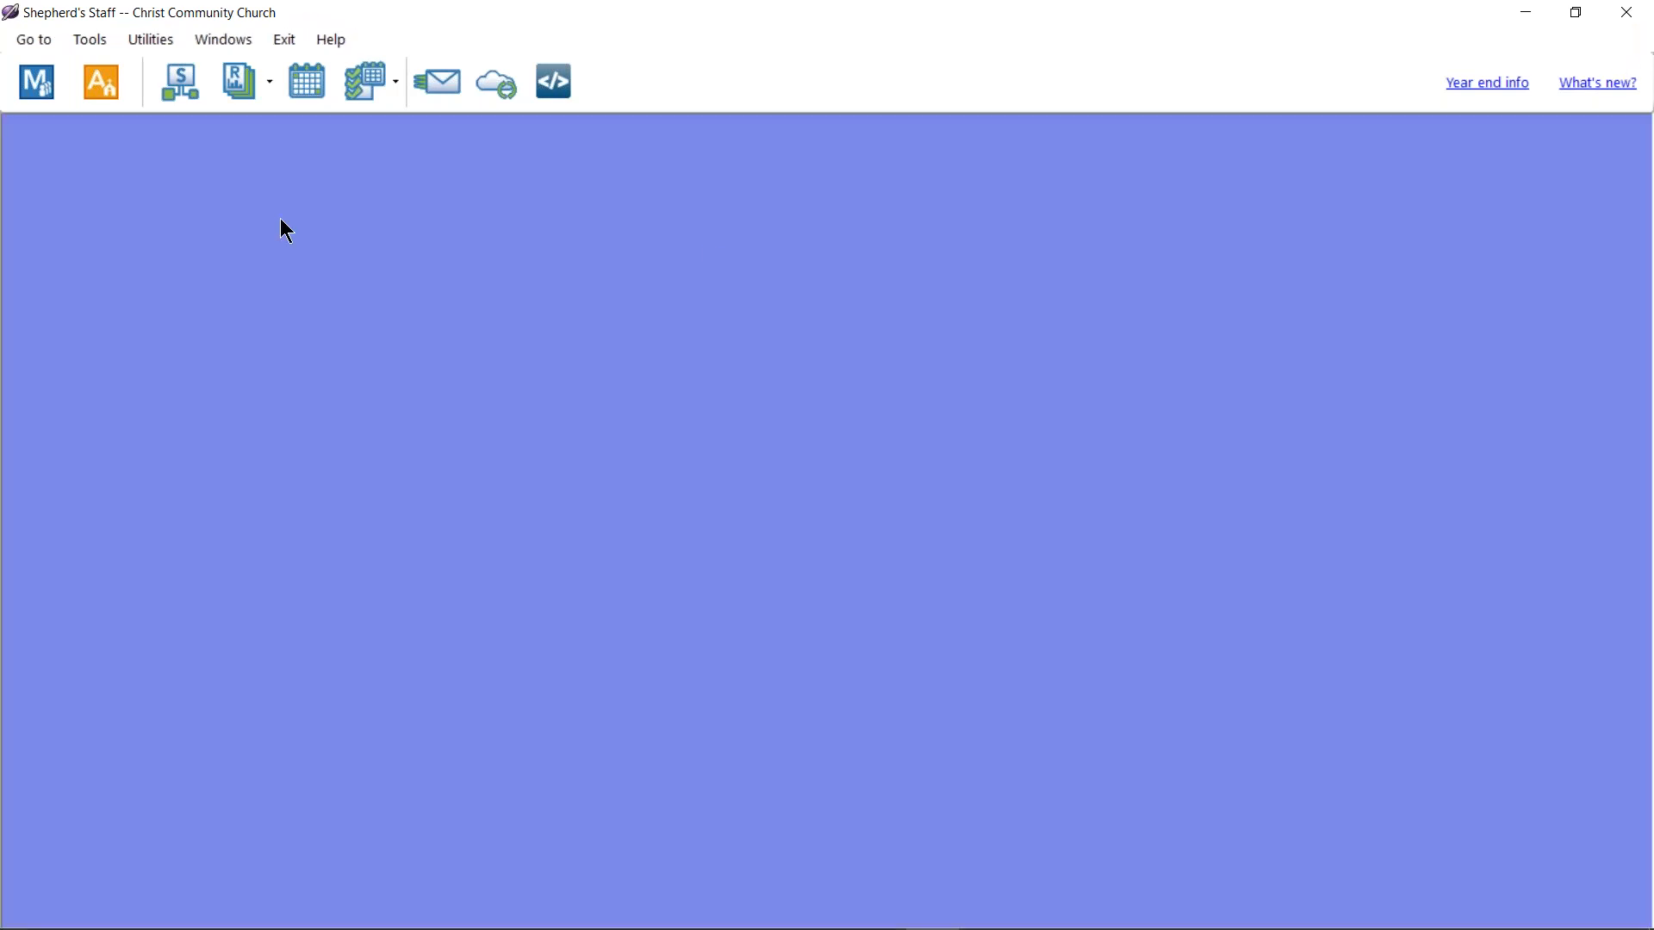
Step: Search people by the new member's surname, open the match, then close Membership entirely
click(36, 81)
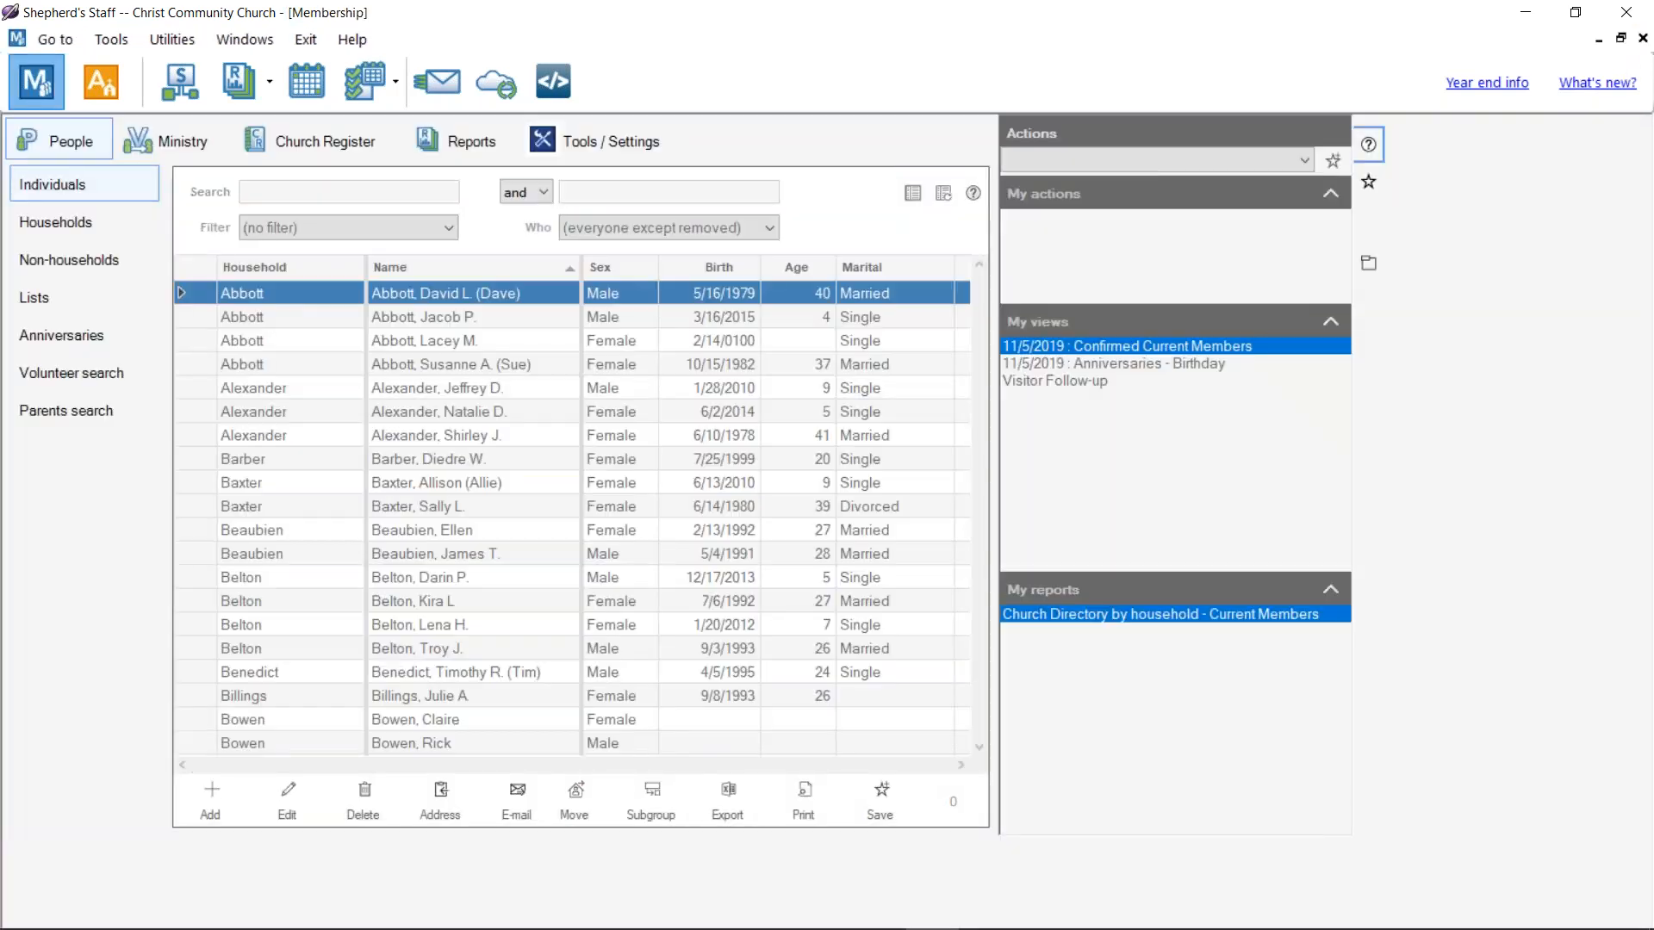
click(268, 197)
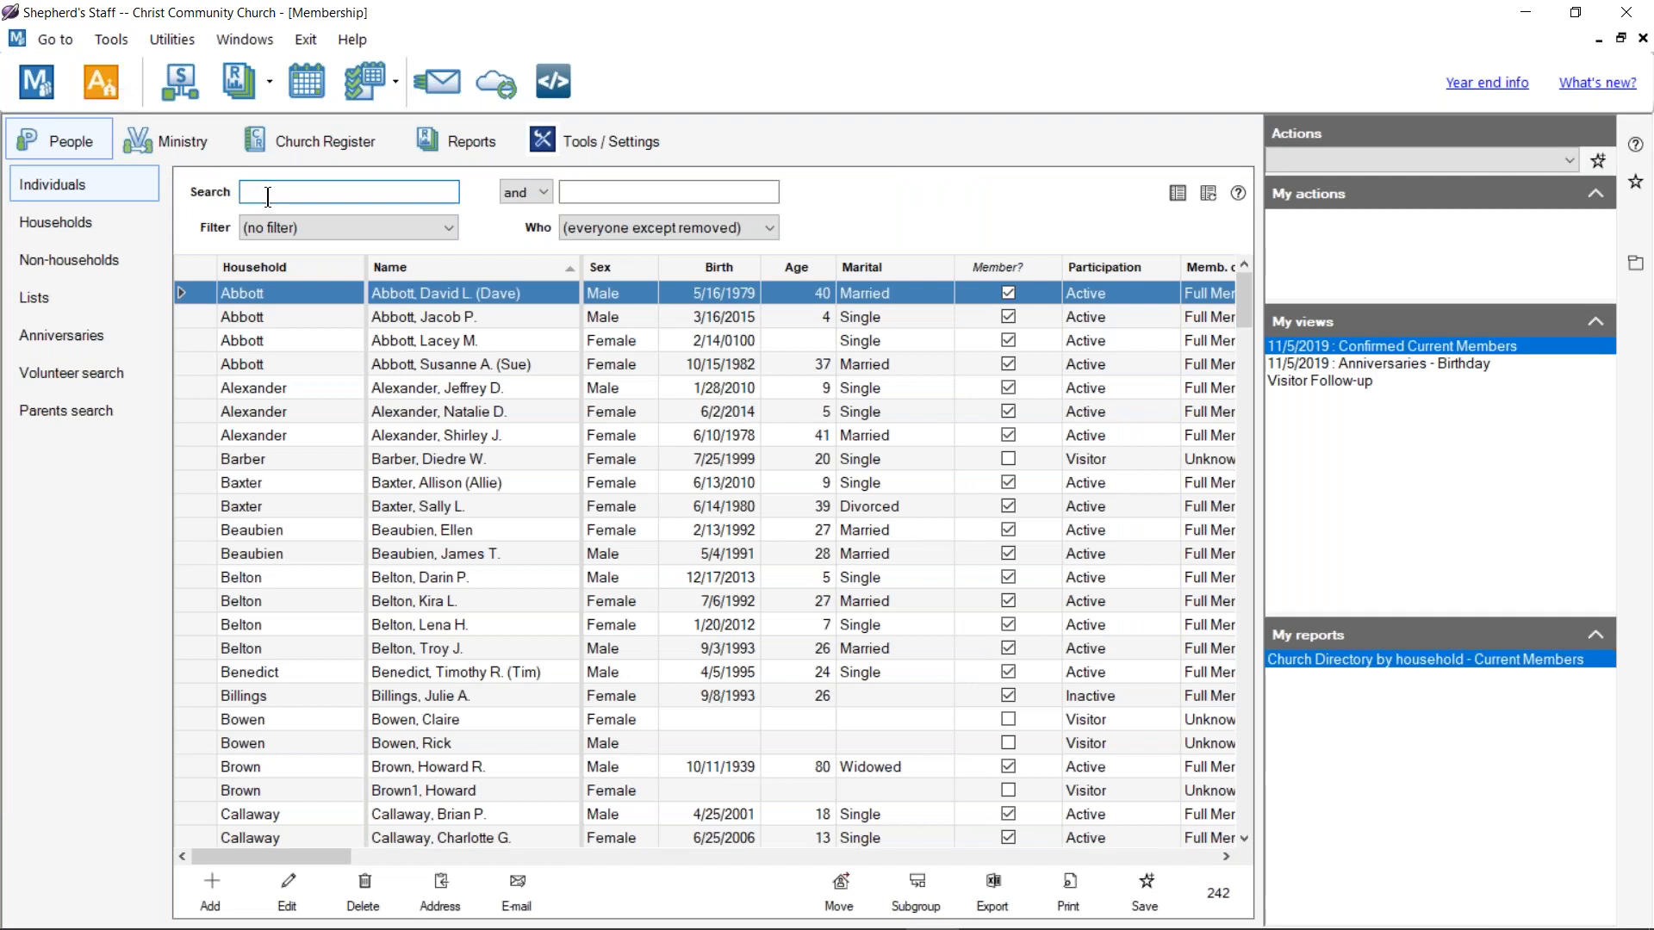
text(sith)
key(BackSpace)
key(BackSpace)
key(BackSpace)
text(mith)
double_click(524, 291)
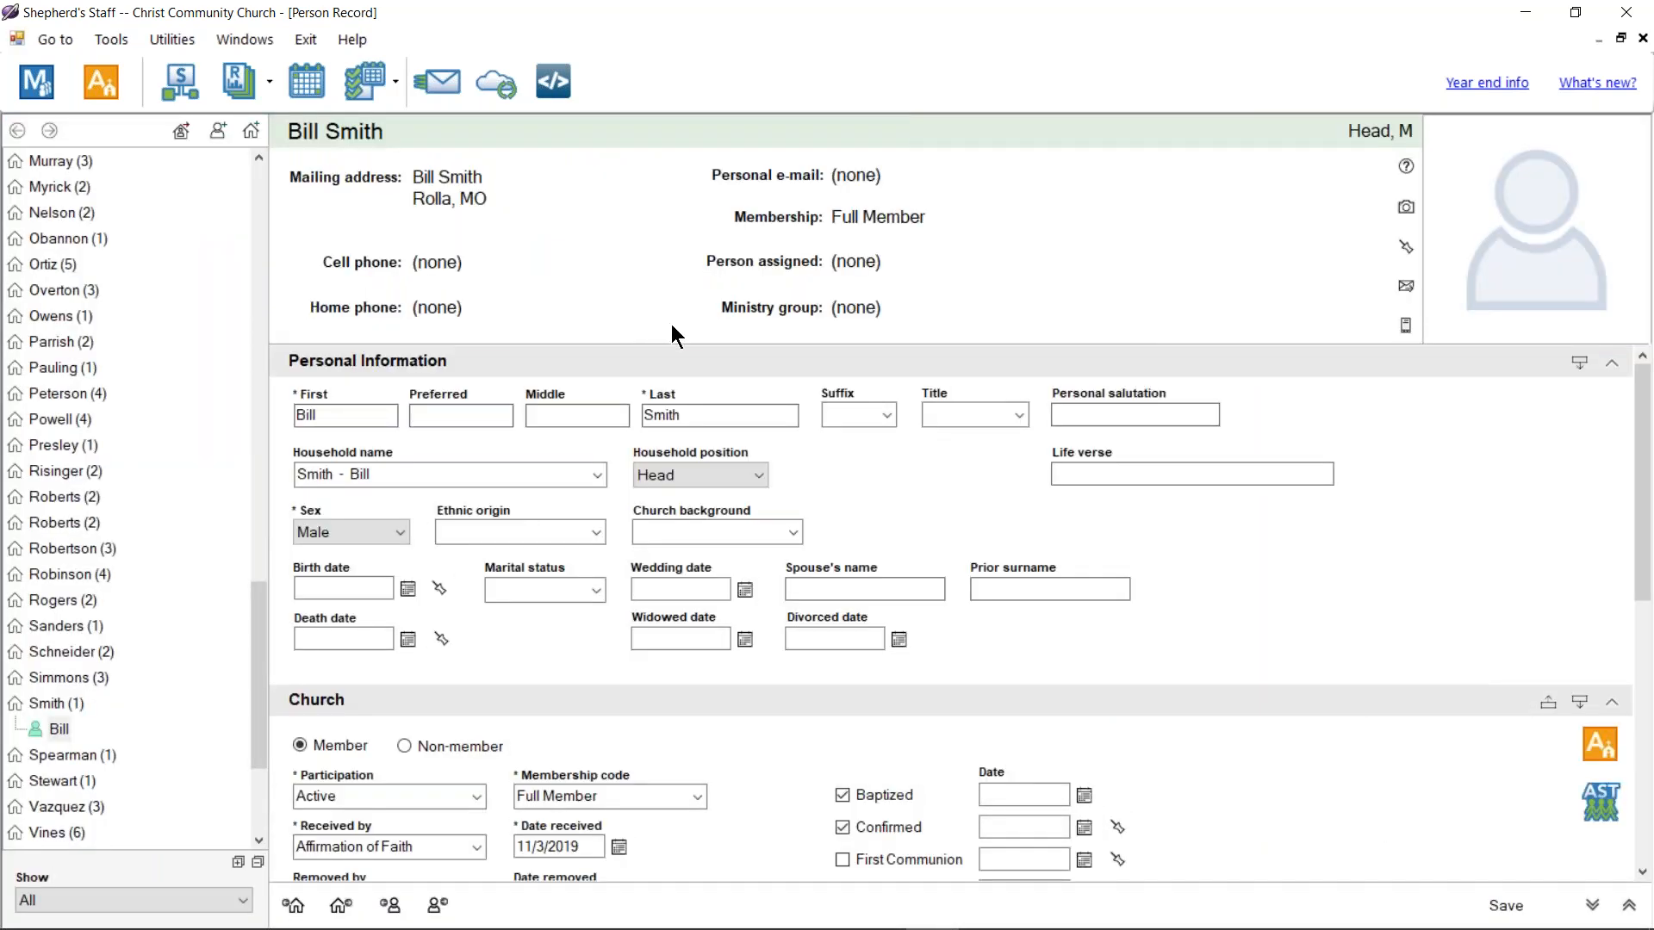
scroll(767, 543, down, 4)
scroll(906, 412, up, 1)
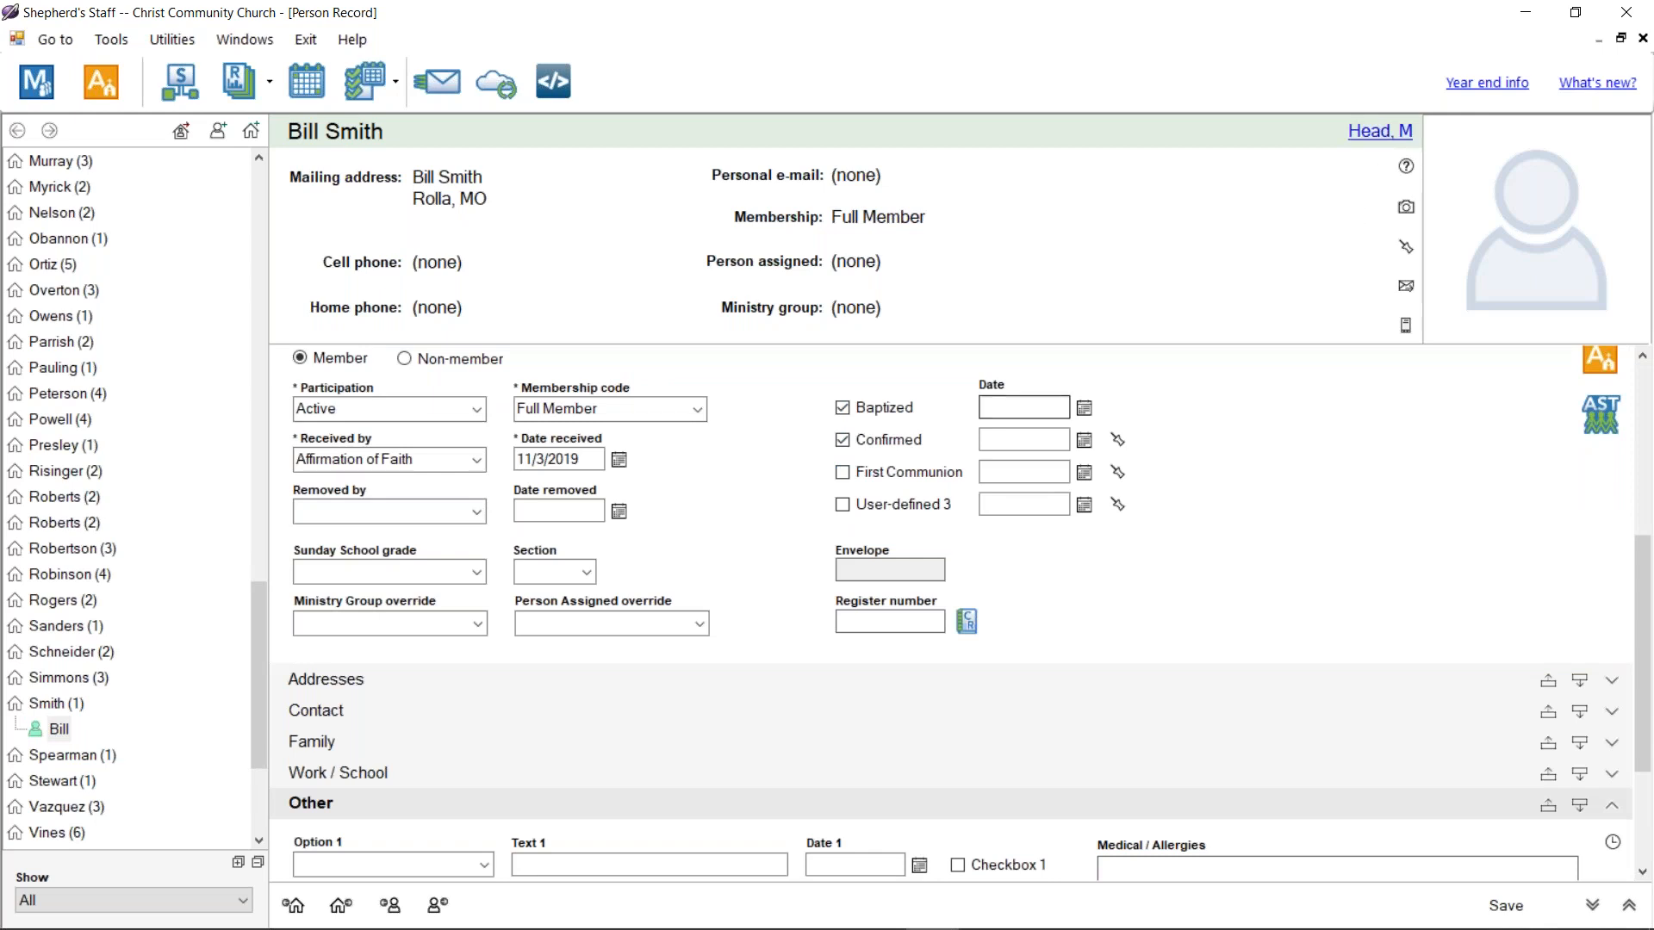
click(1644, 39)
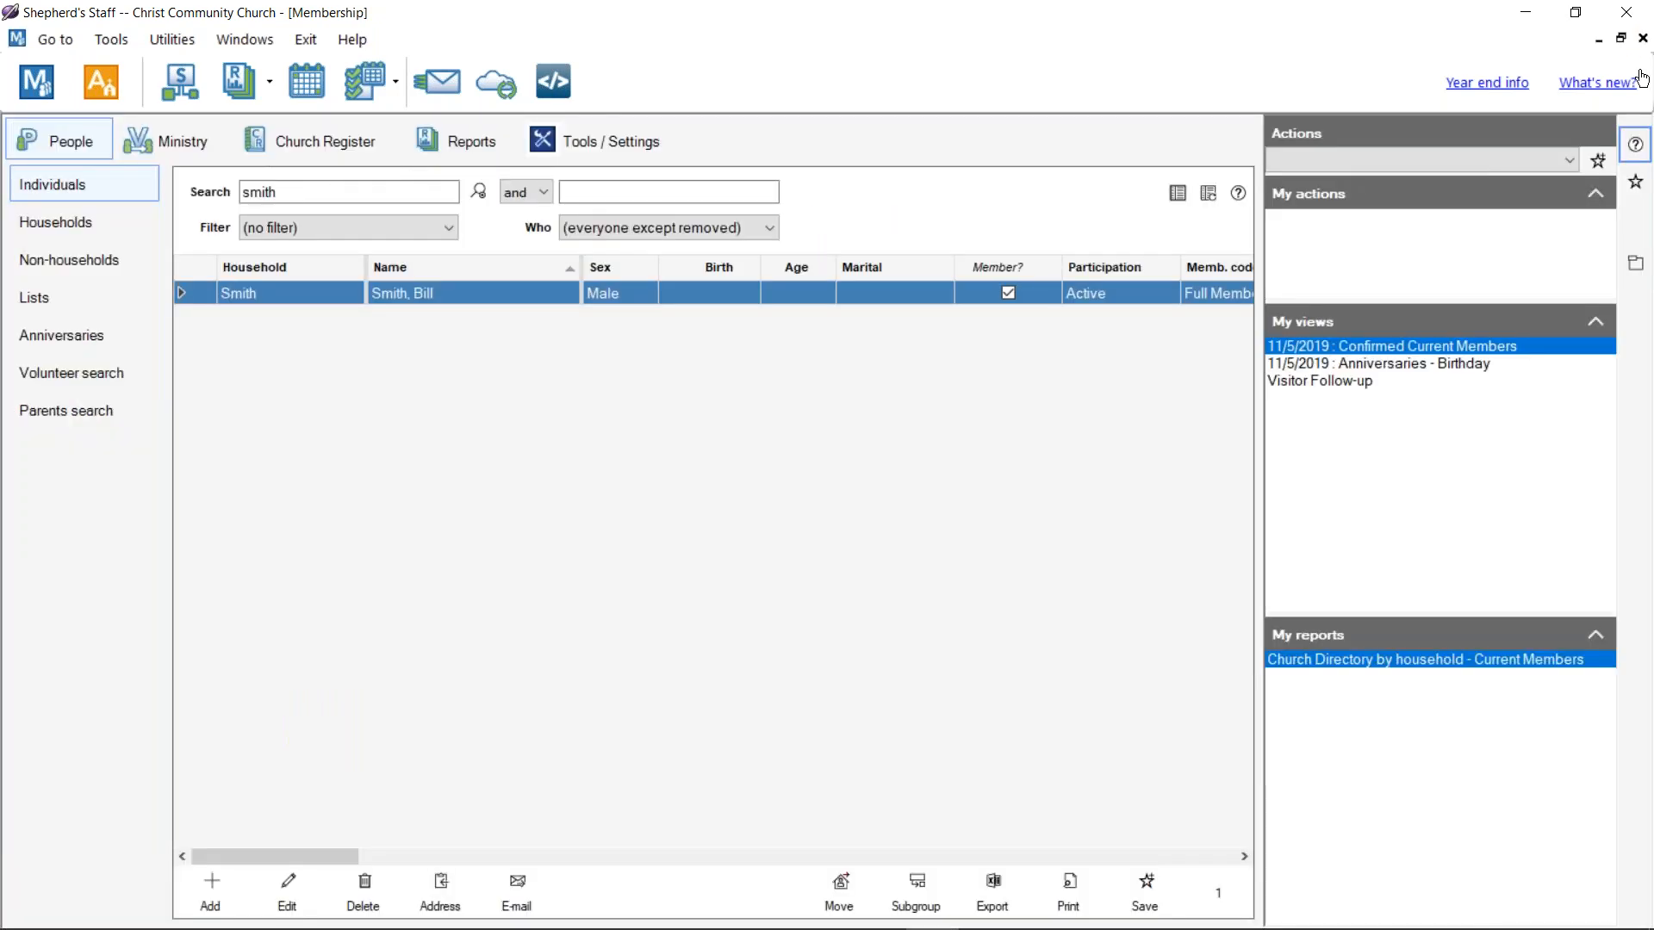
click(1642, 39)
click(1630, 16)
Step: Reopen Membership, search the surname again, and open the new member's record
click(115, 82)
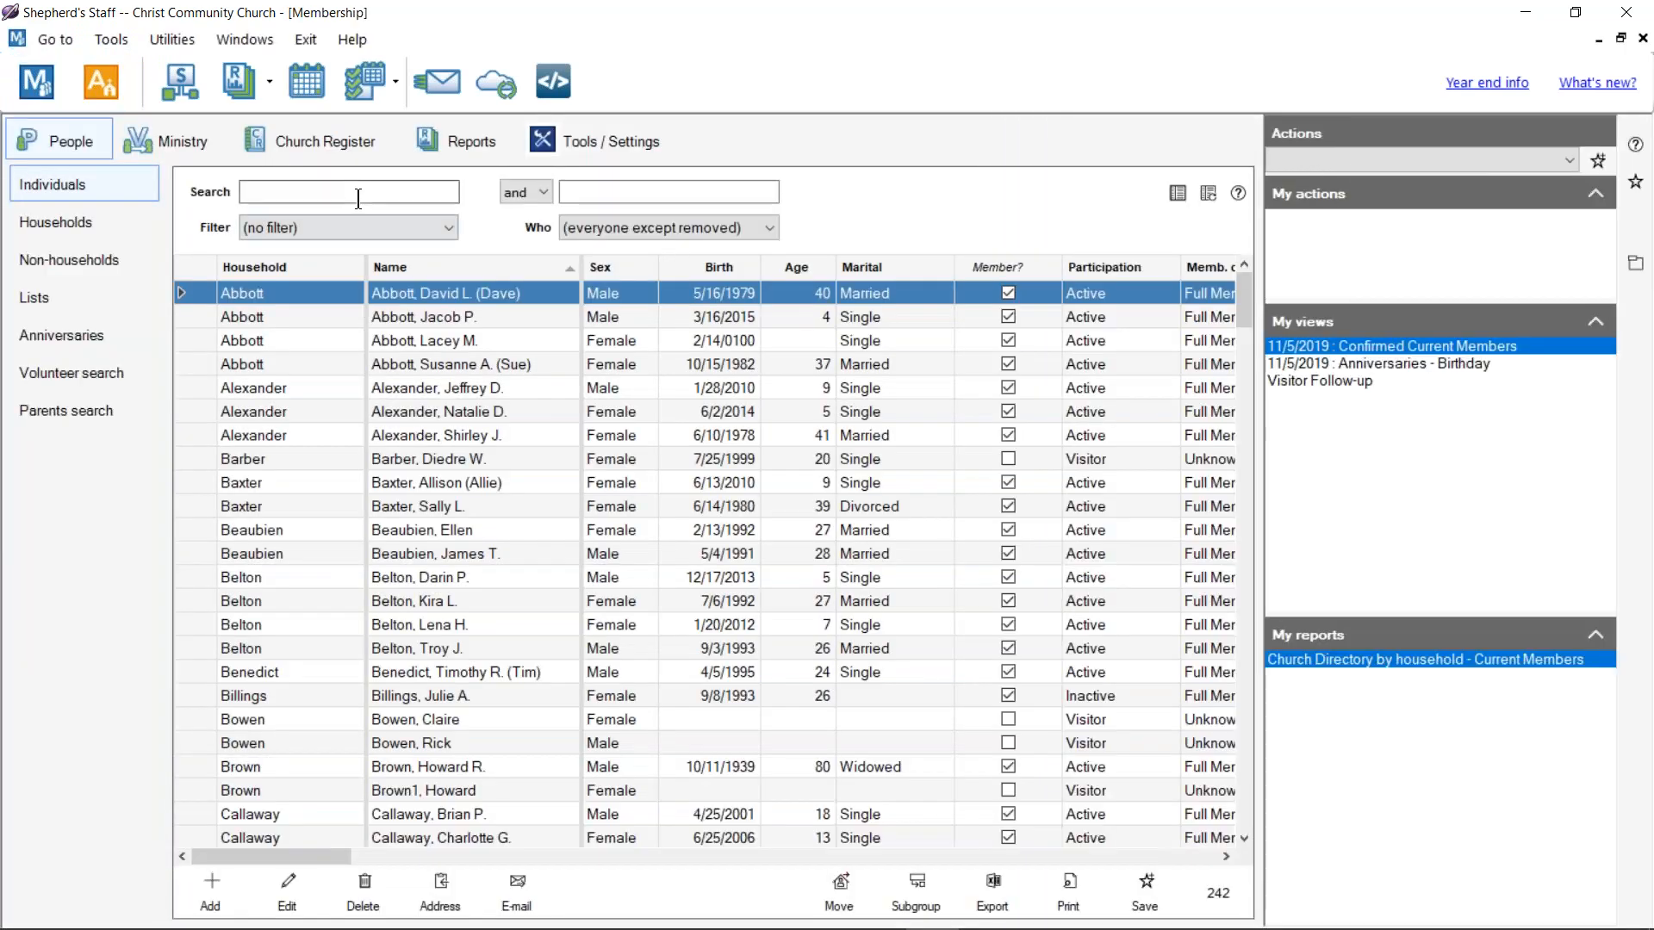
text(smith)
key(Return)
double_click(501, 306)
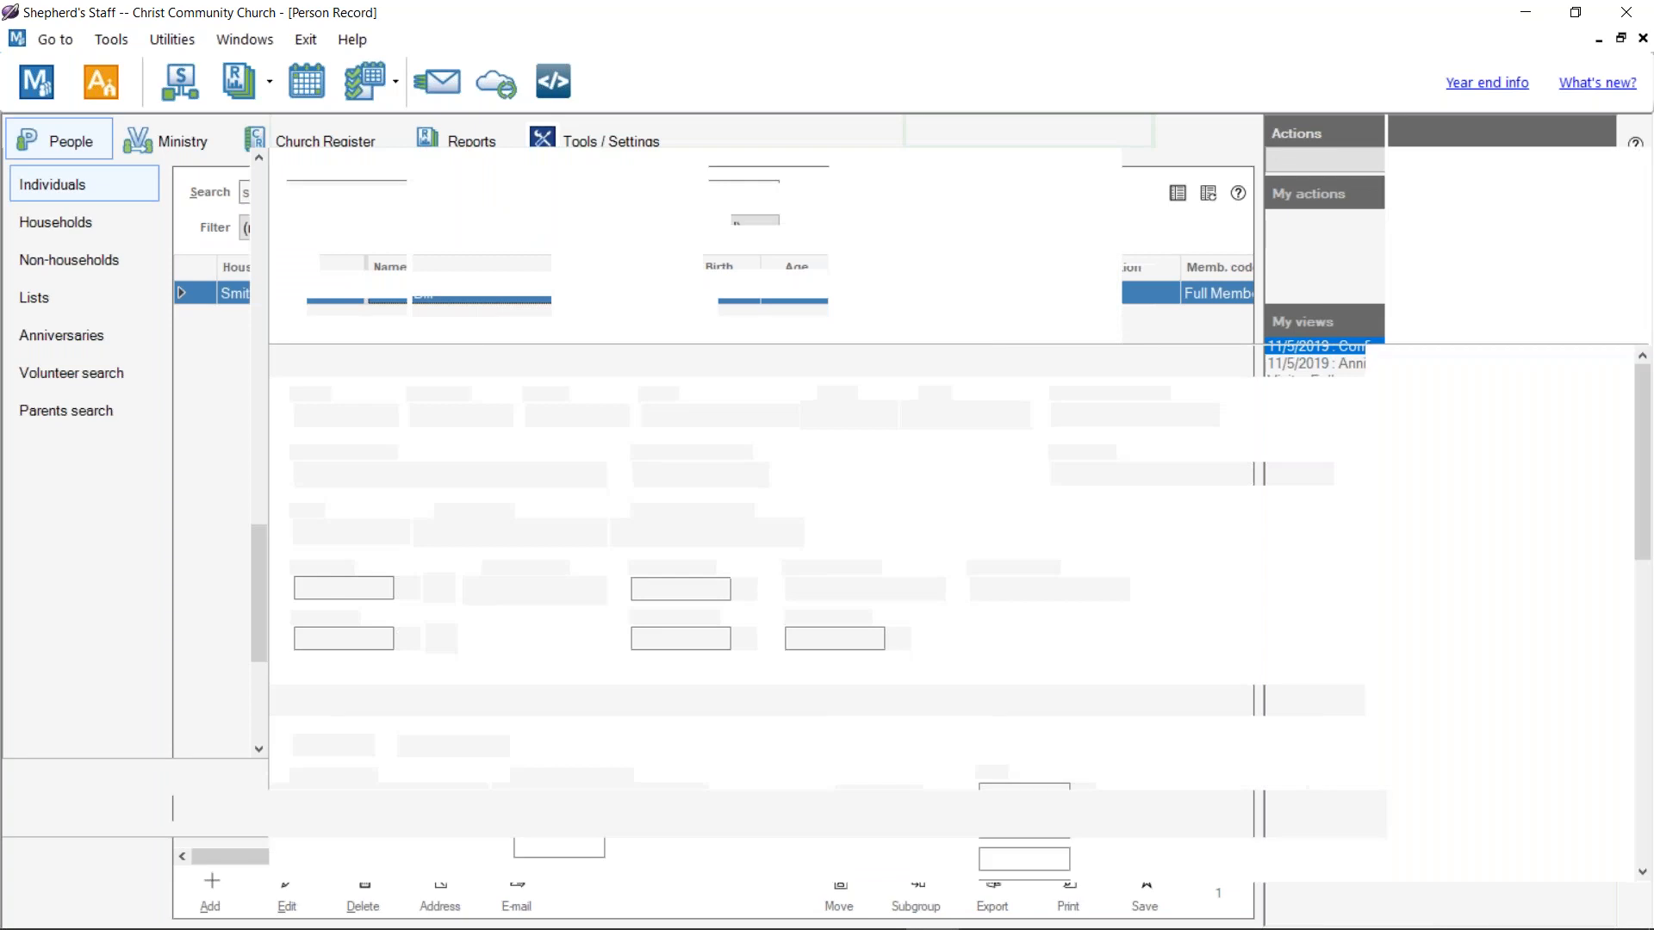
scroll(894, 565, down, 5)
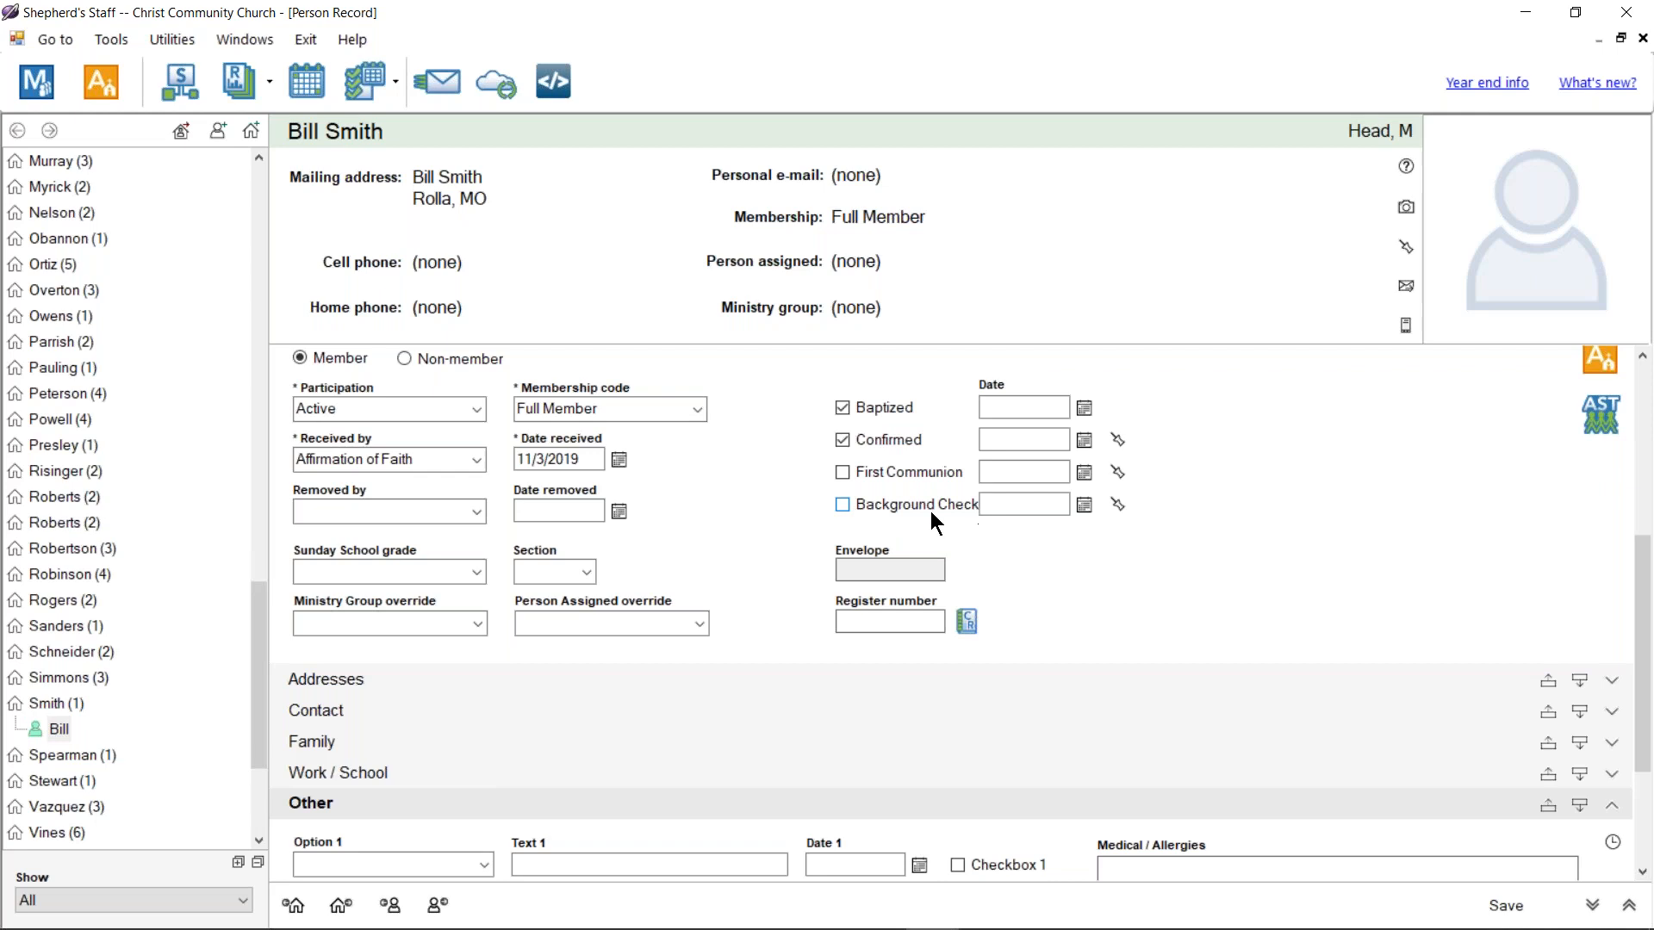
Step: Tick Bill Smith's Background Check, date it 11/4/2019, and save his person record
click(1066, 504)
click(1085, 504)
click(1039, 597)
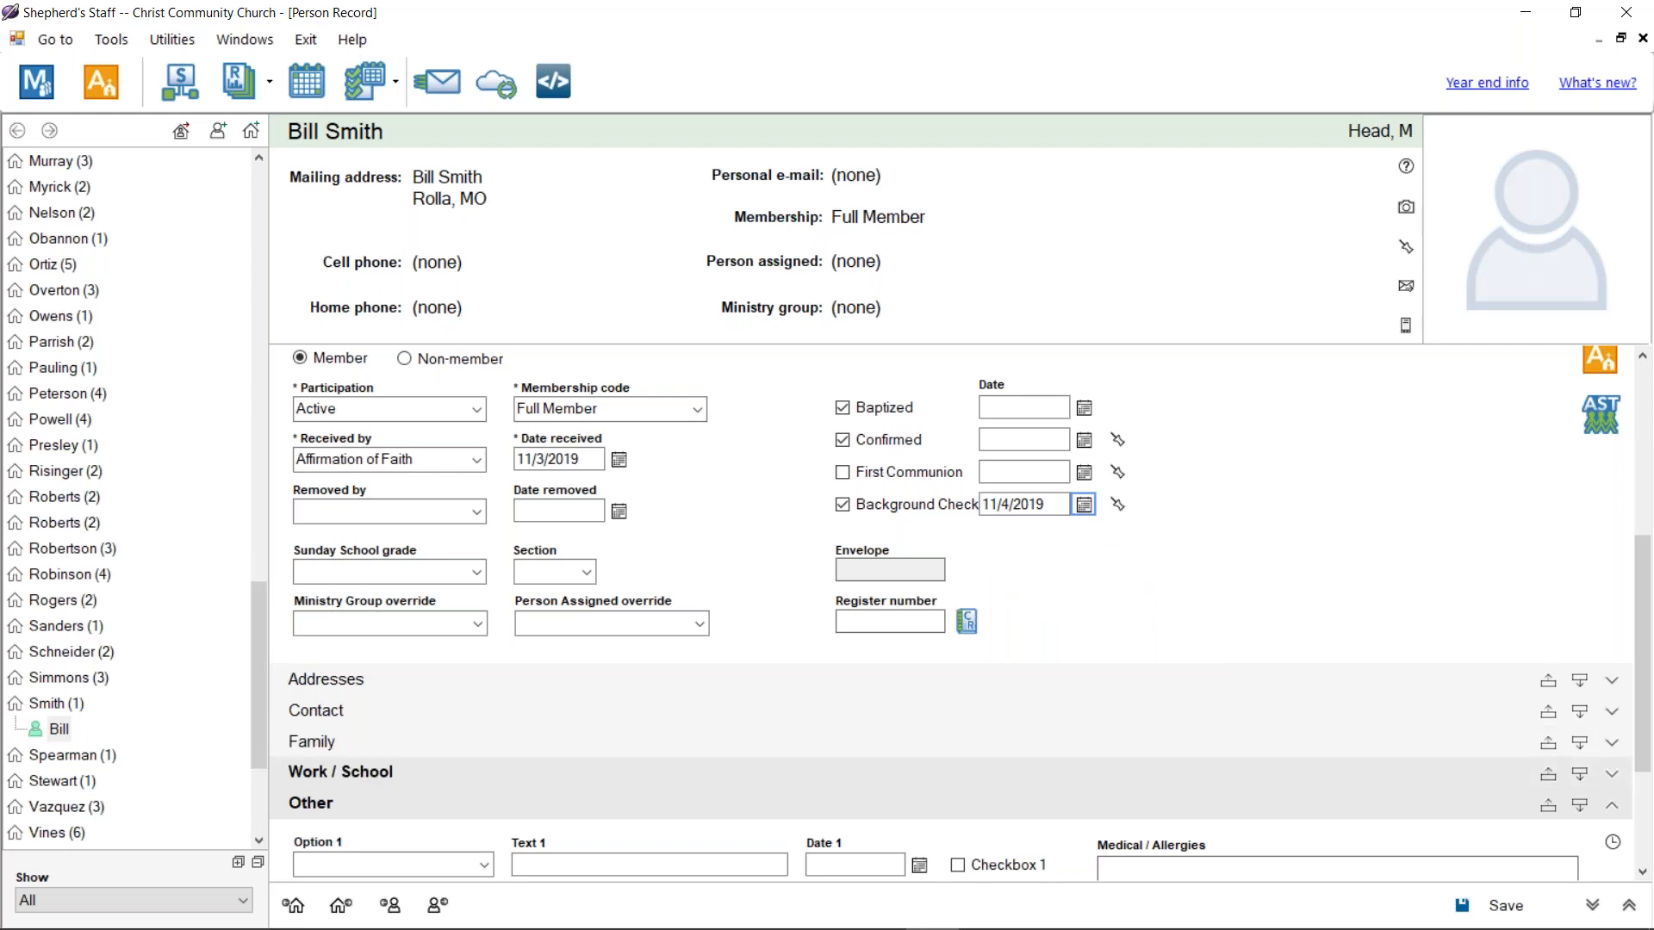
click(1461, 902)
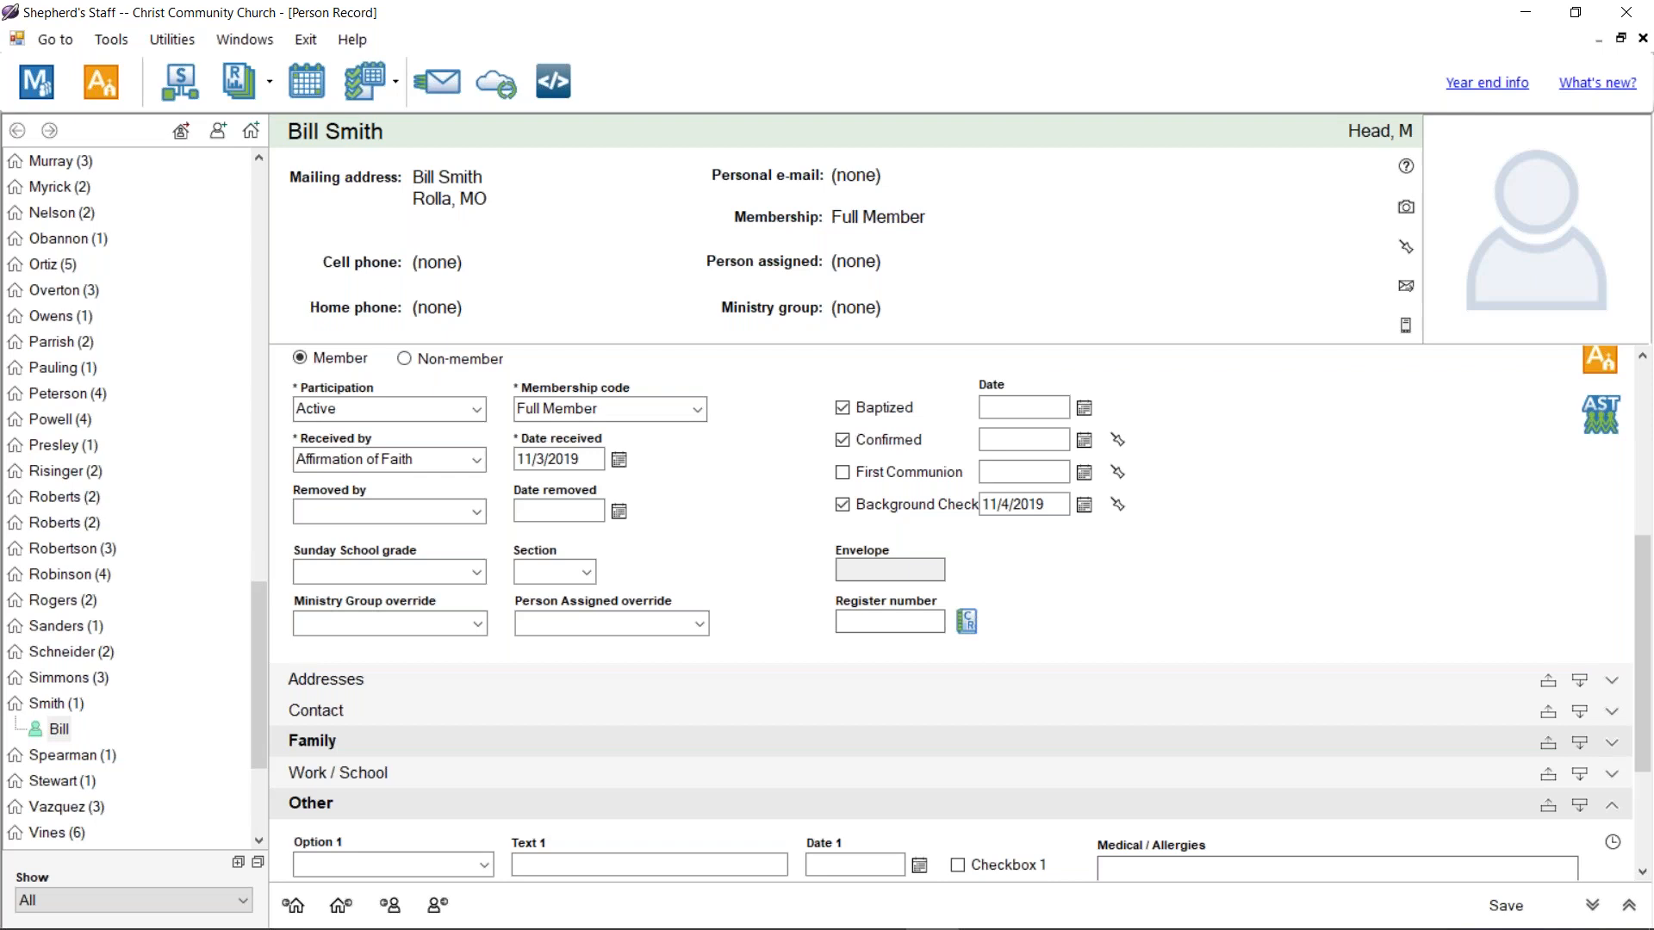
click(247, 84)
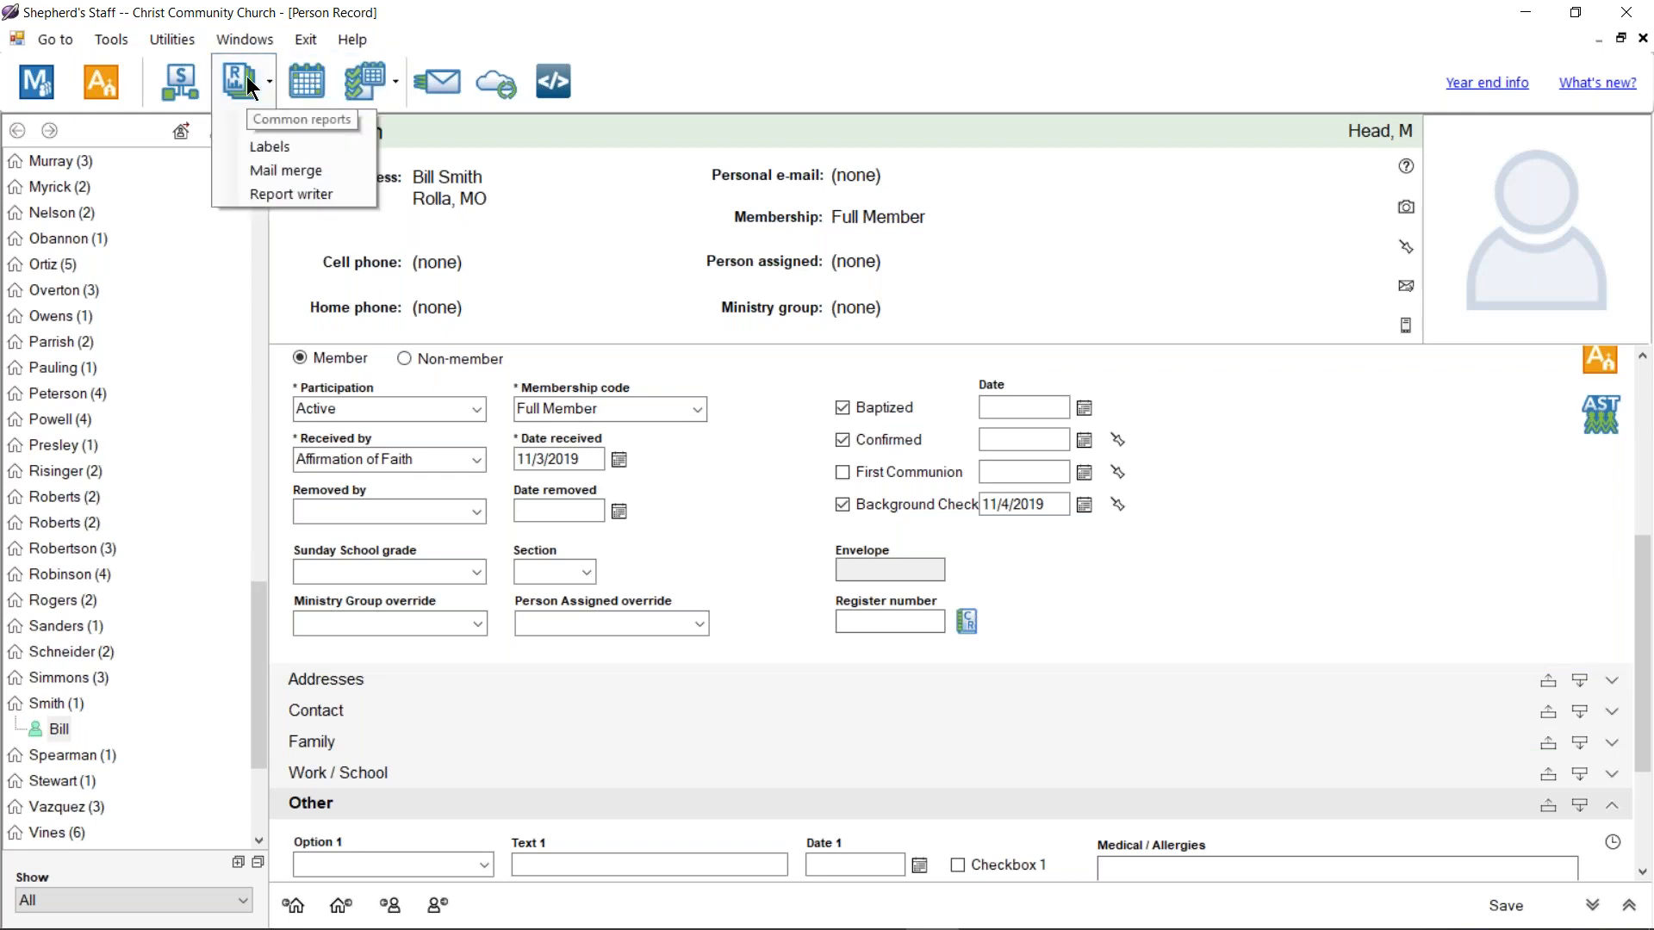
Step: Open the Report Writer and search the first column's field list for 'back', 'use' and 'user'
click(298, 186)
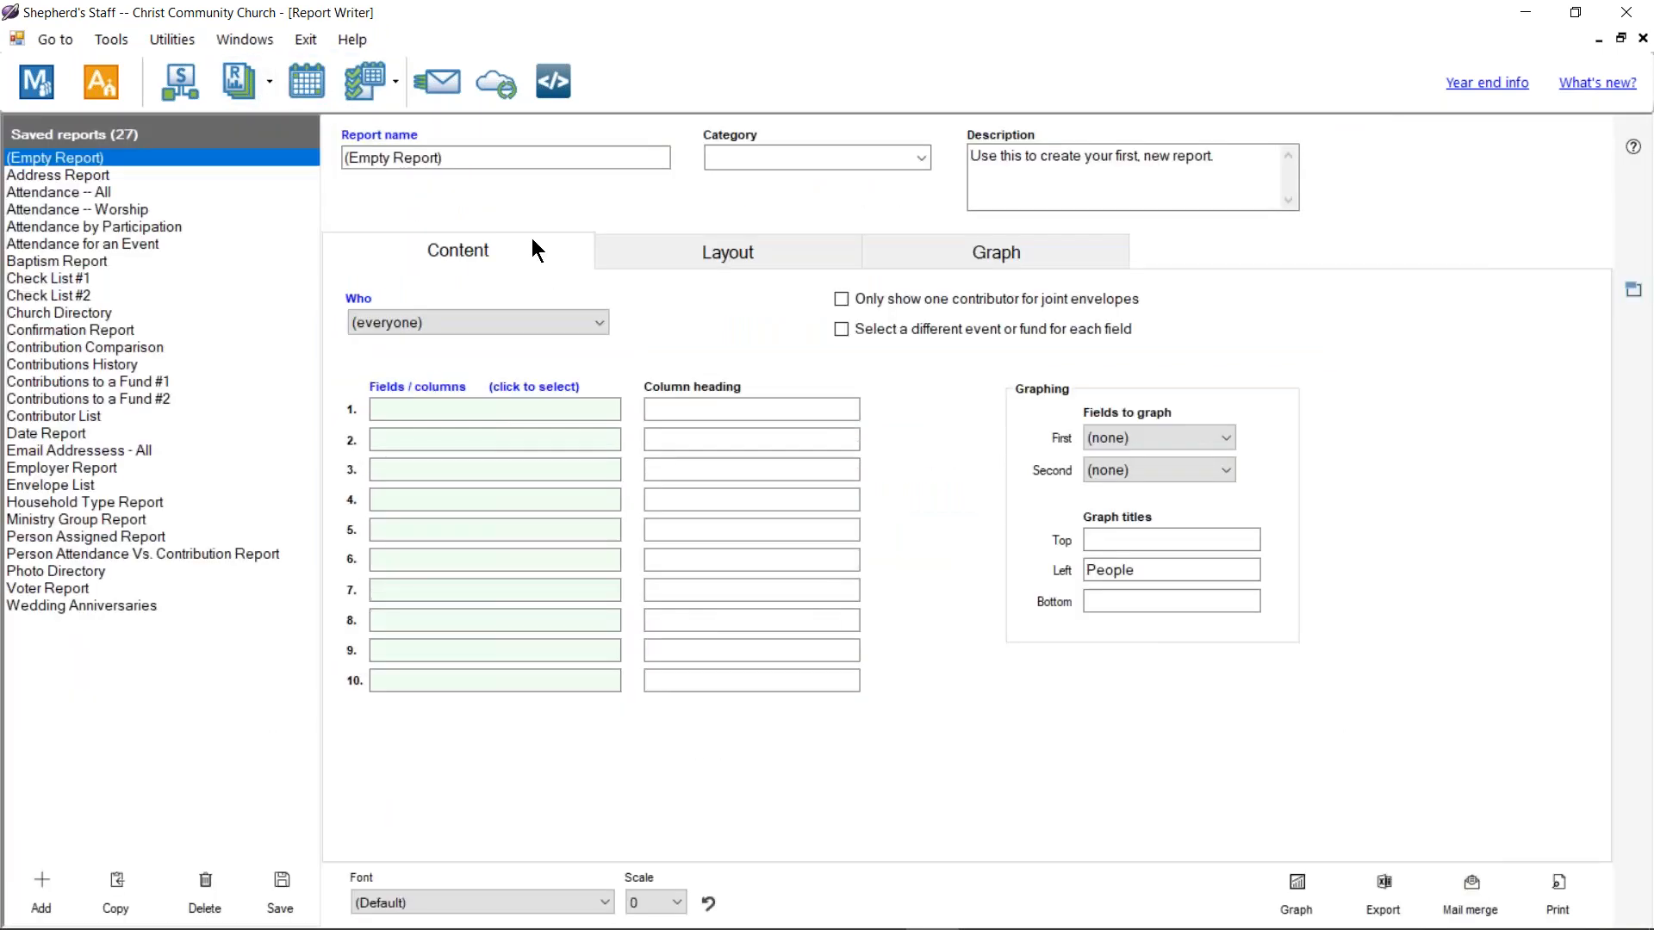
click(469, 409)
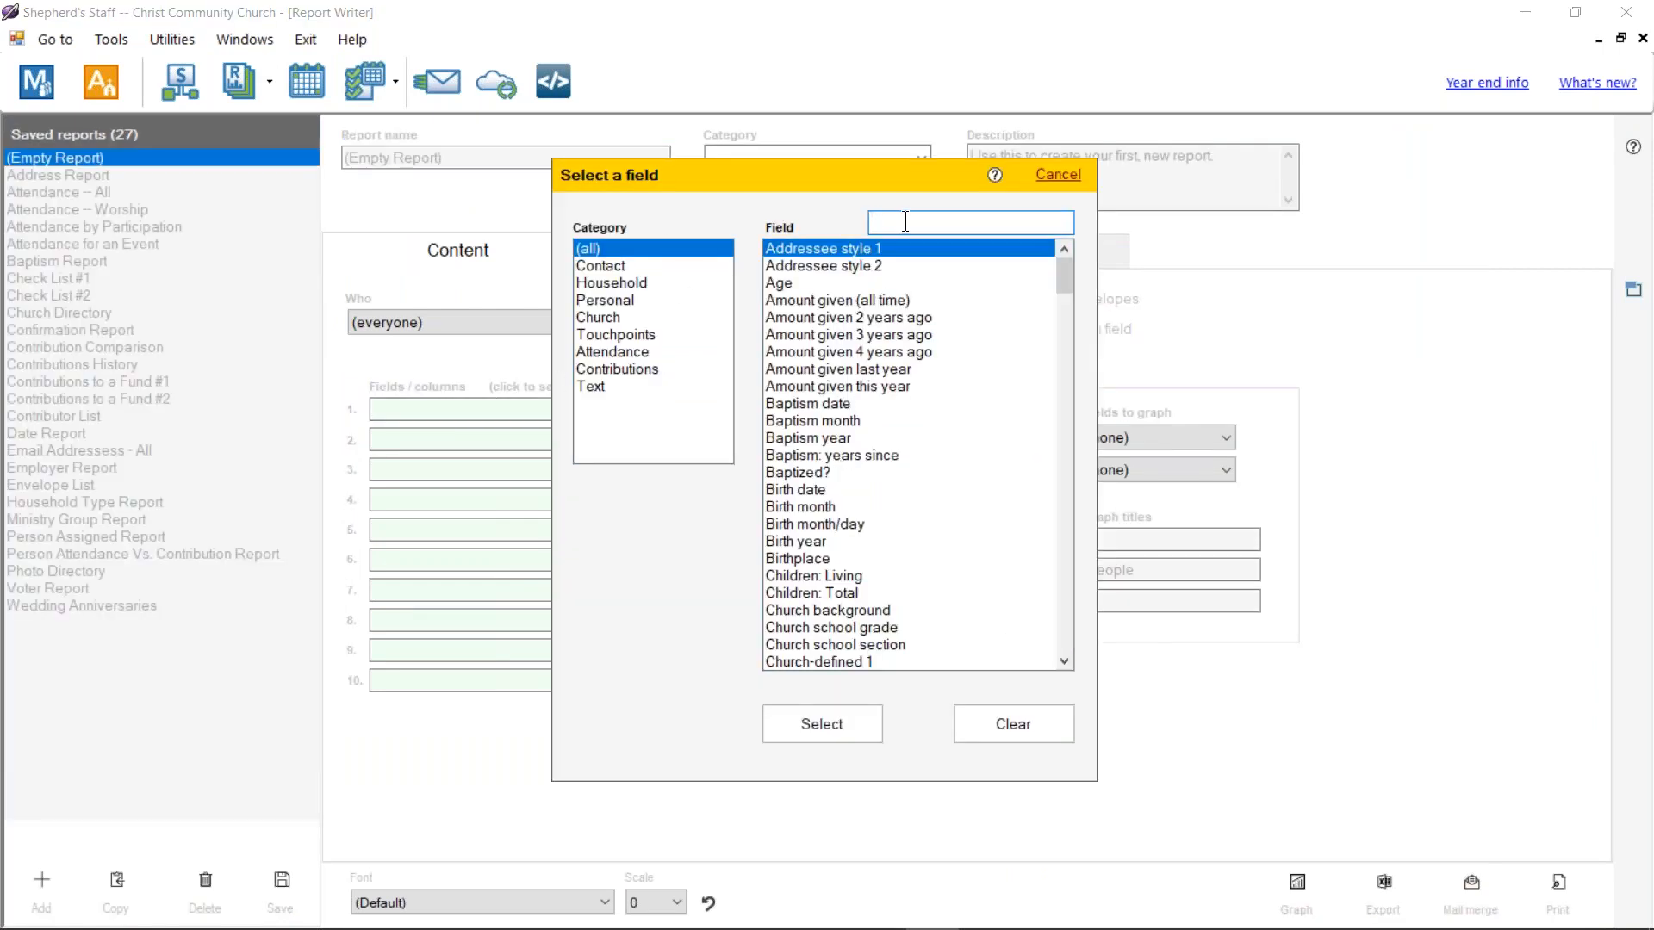
text(back)
key(BackSpace)
key(BackSpace)
key(BackSpace)
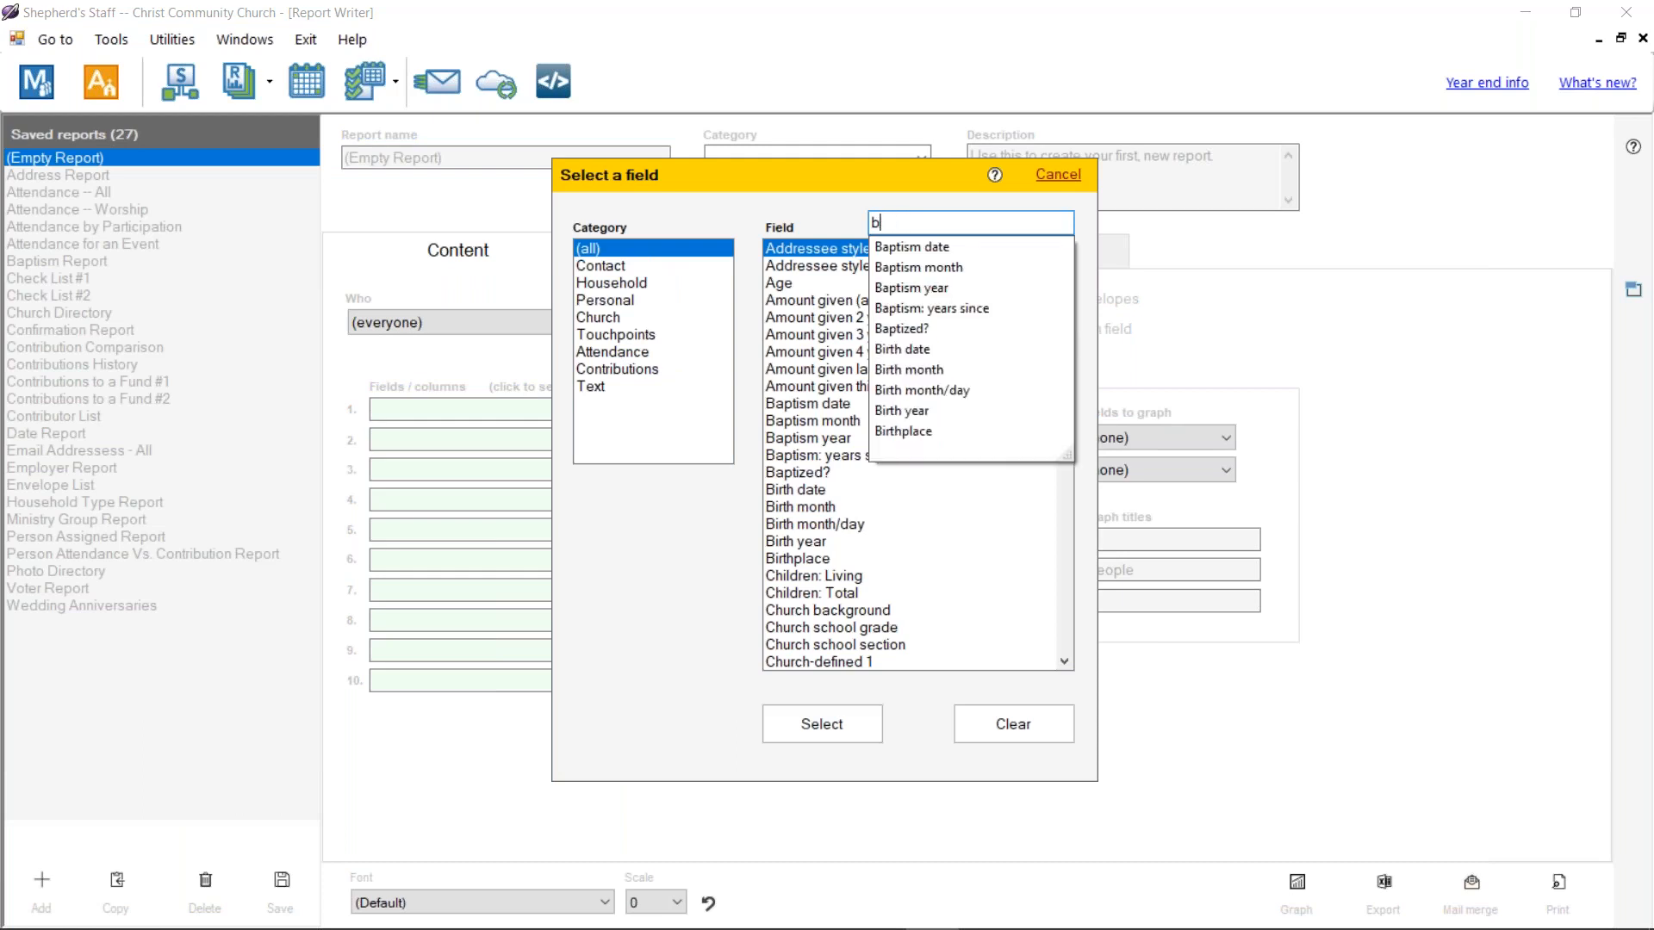
key(BackSpace)
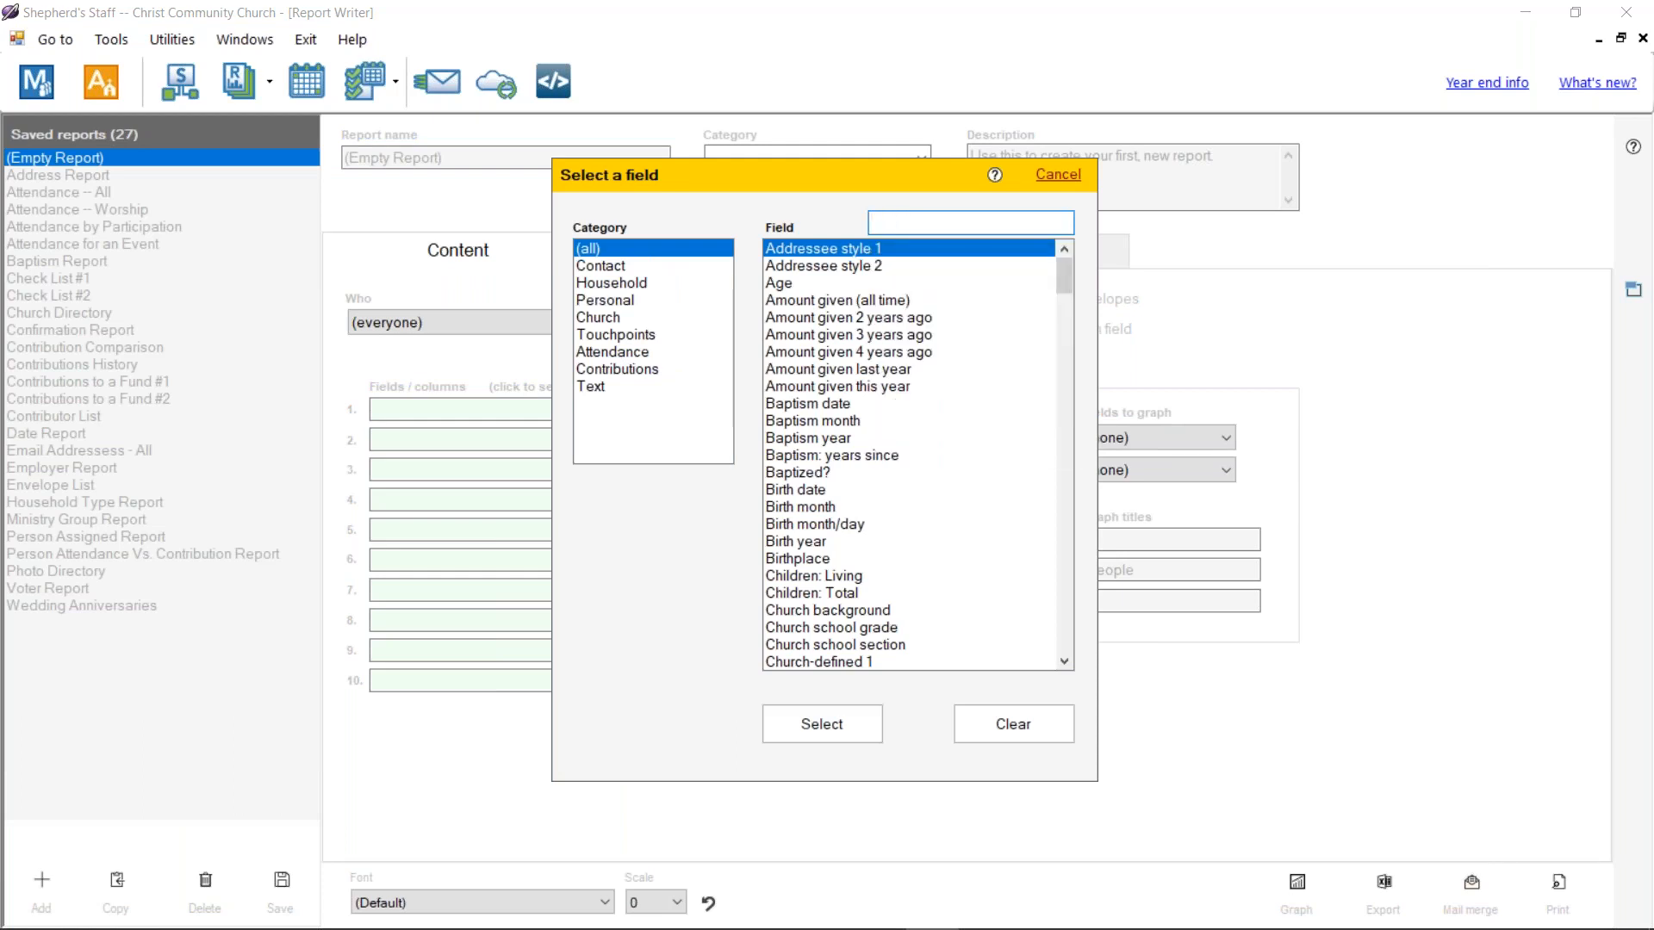
text(use)
key(BackSpace)
key(BackSpace)
key(BackSpace)
text(user)
key(ctrl+a)
key(BackSpace)
Step: Browse the Select a field list, trying Underscore style 1 and Unique person number
scroll(918, 438, down, 6)
scroll(881, 349, up, 2)
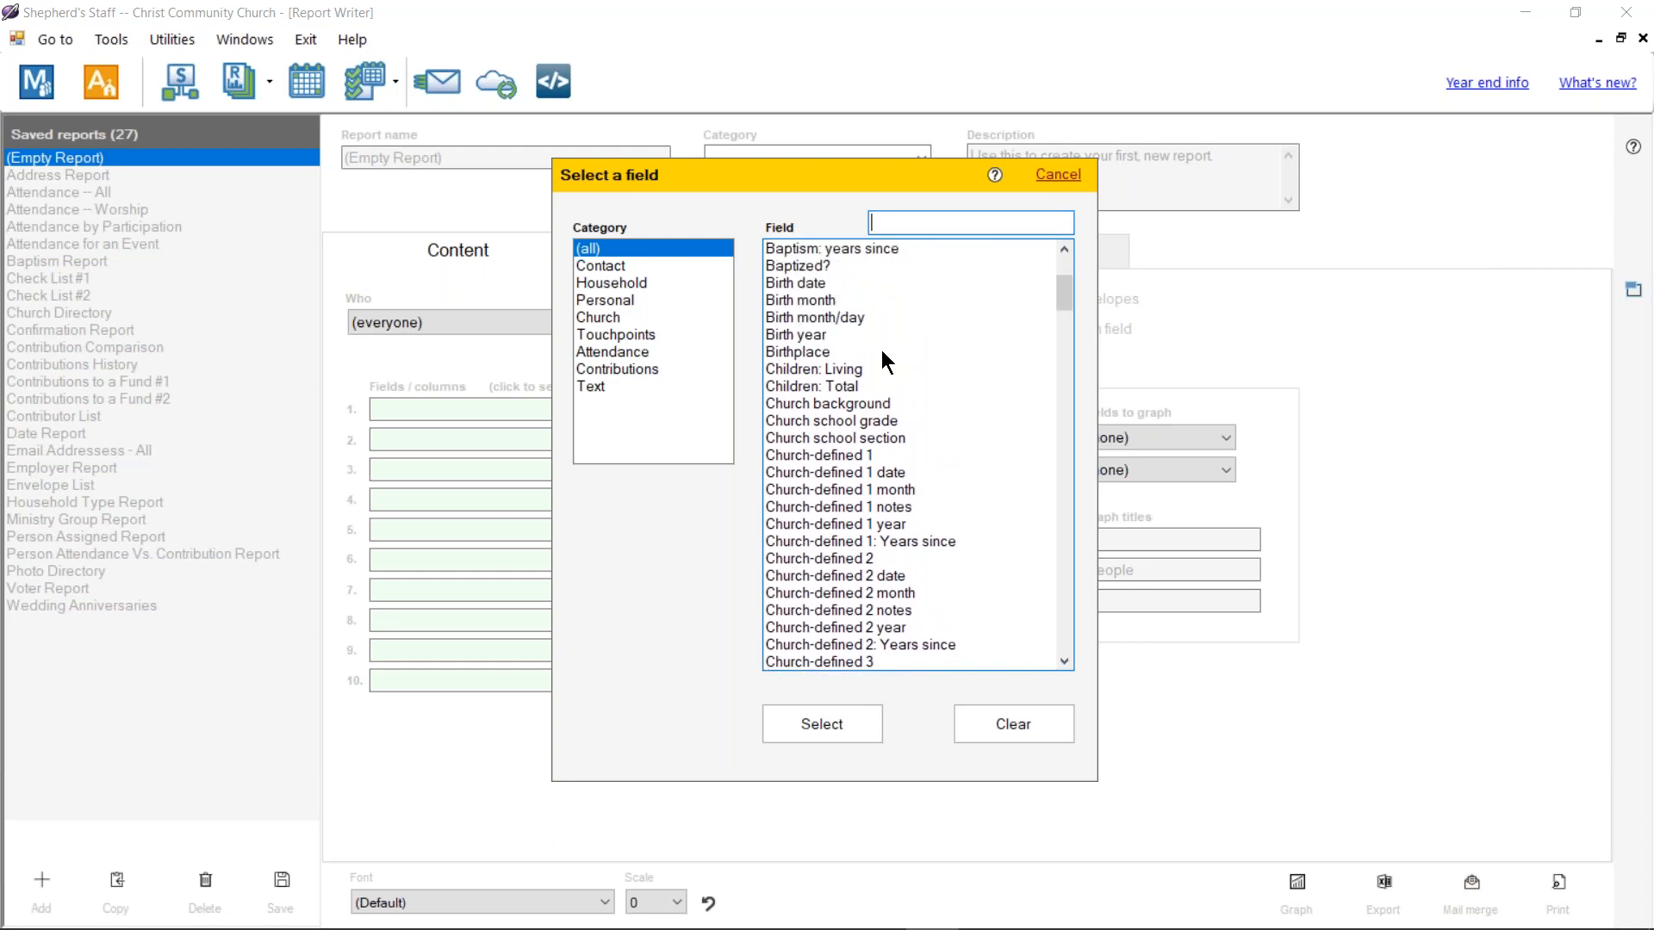
scroll(775, 274, up, 2)
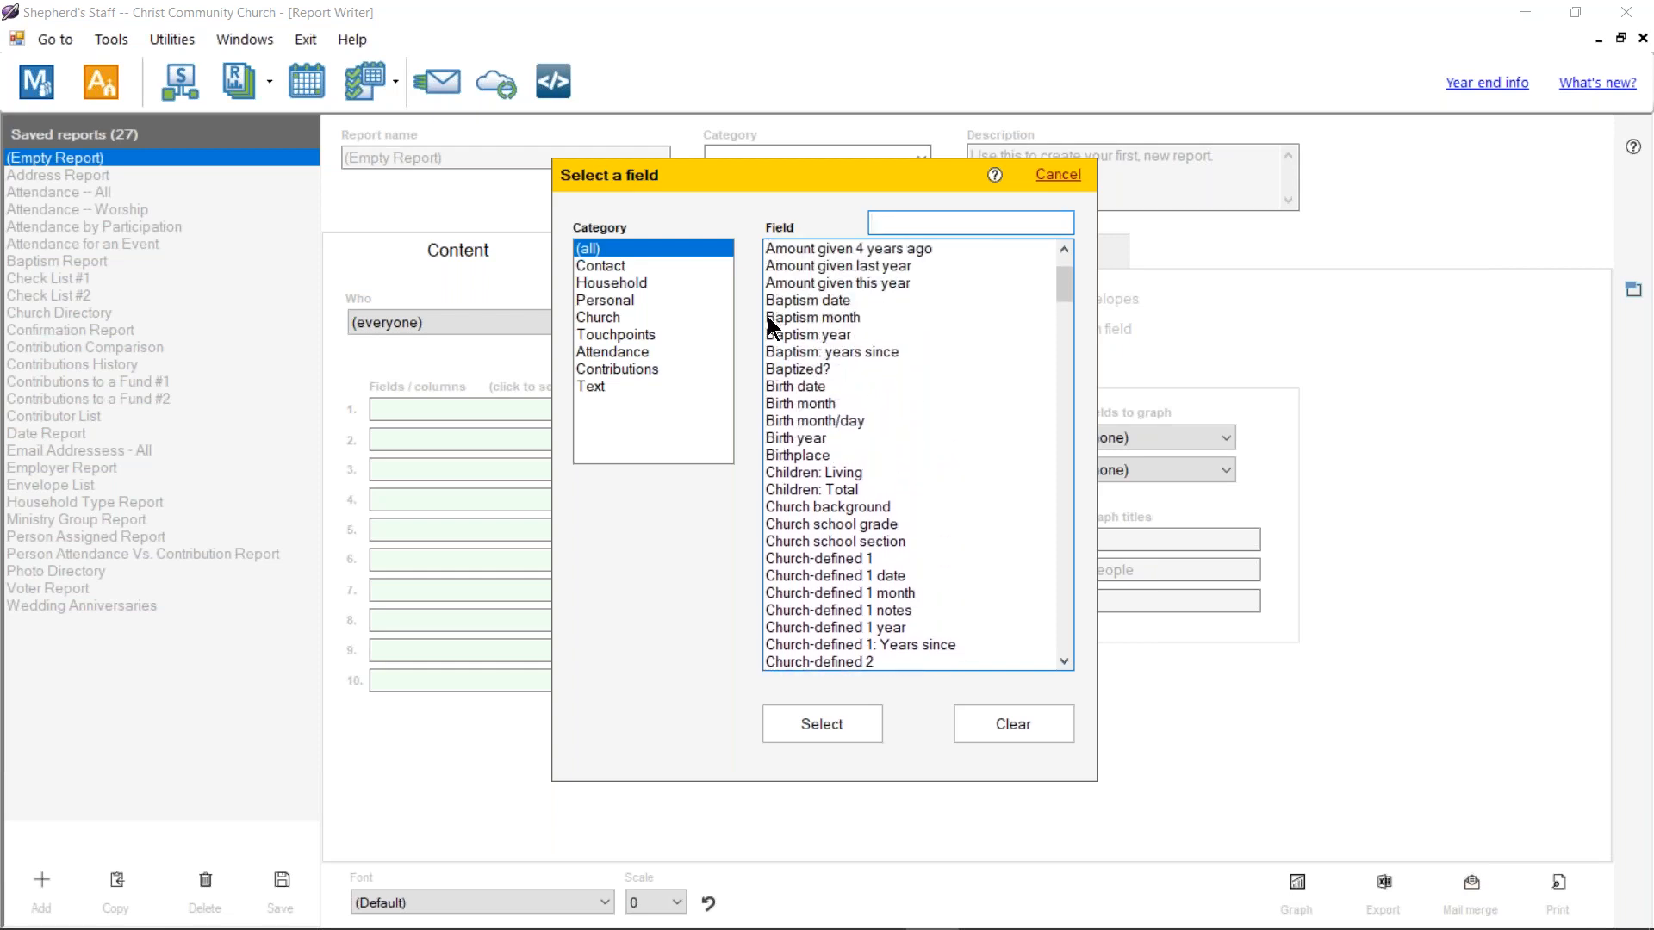
scroll(855, 427, down, 15)
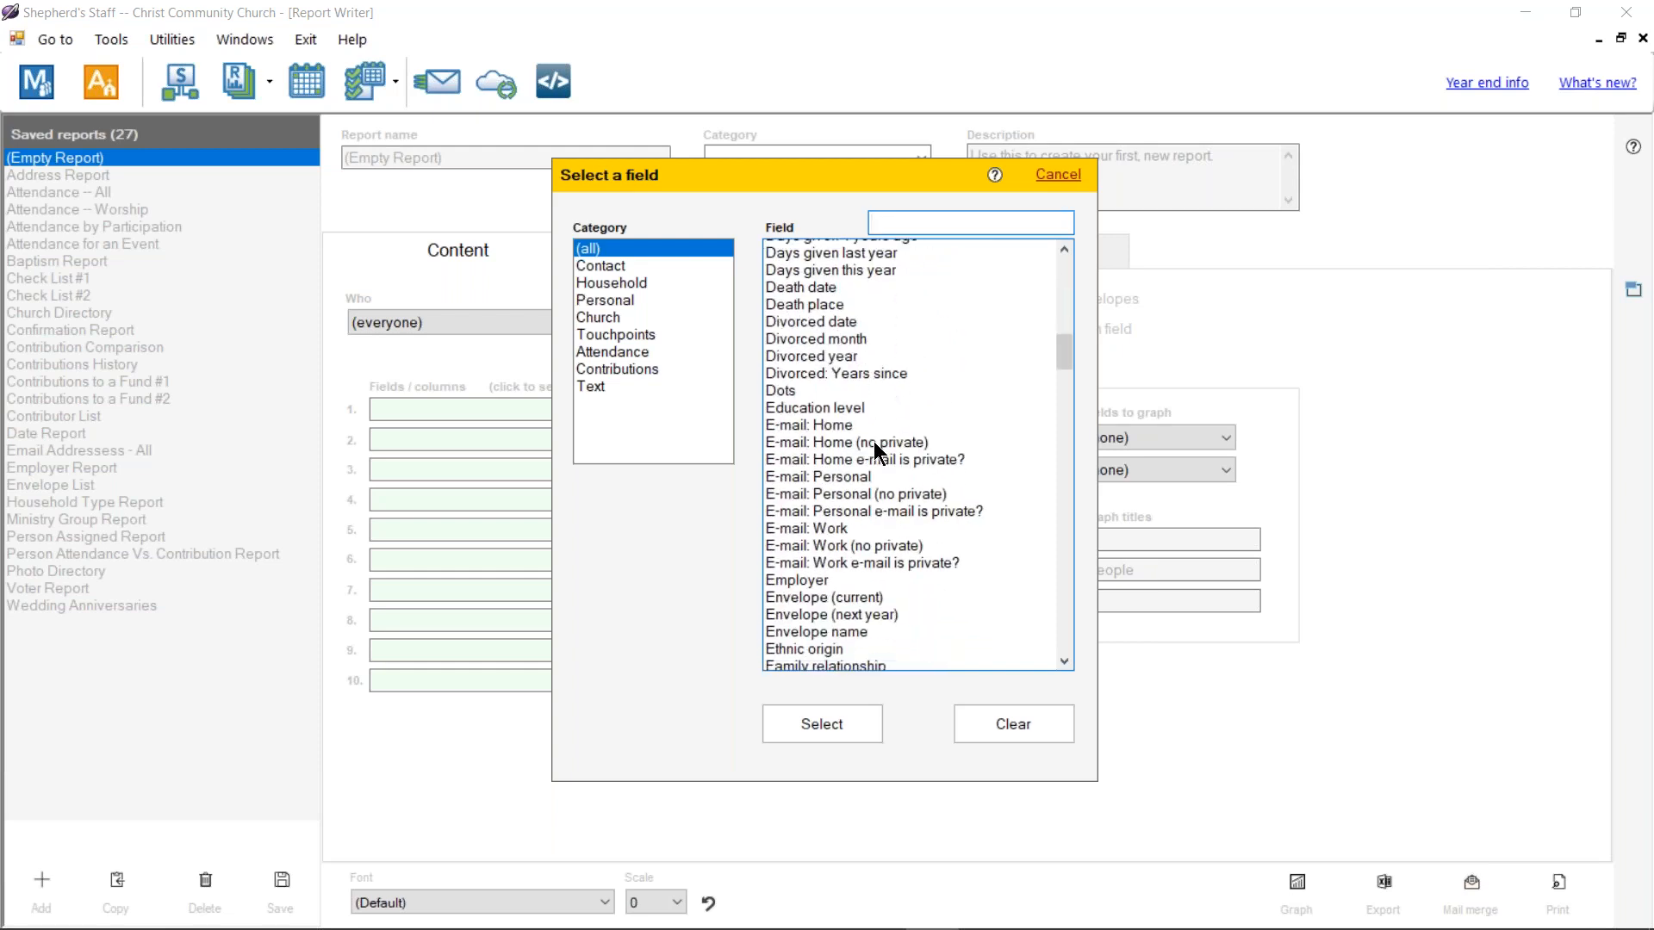
scroll(873, 445, down, 20)
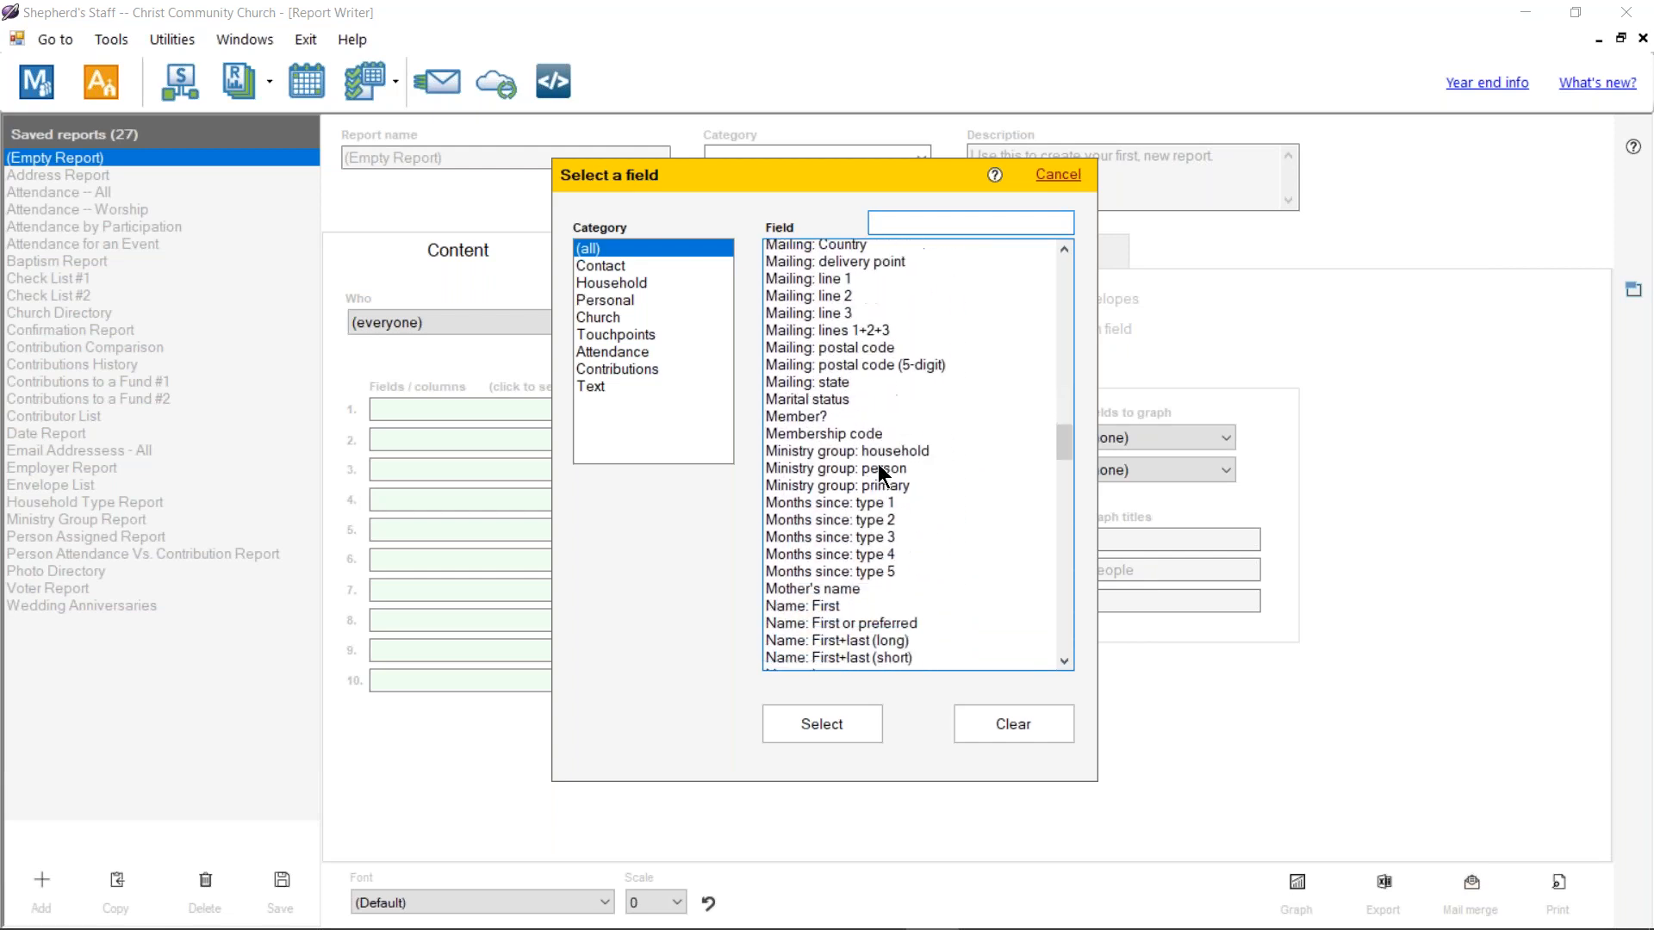
scroll(884, 463, down, 20)
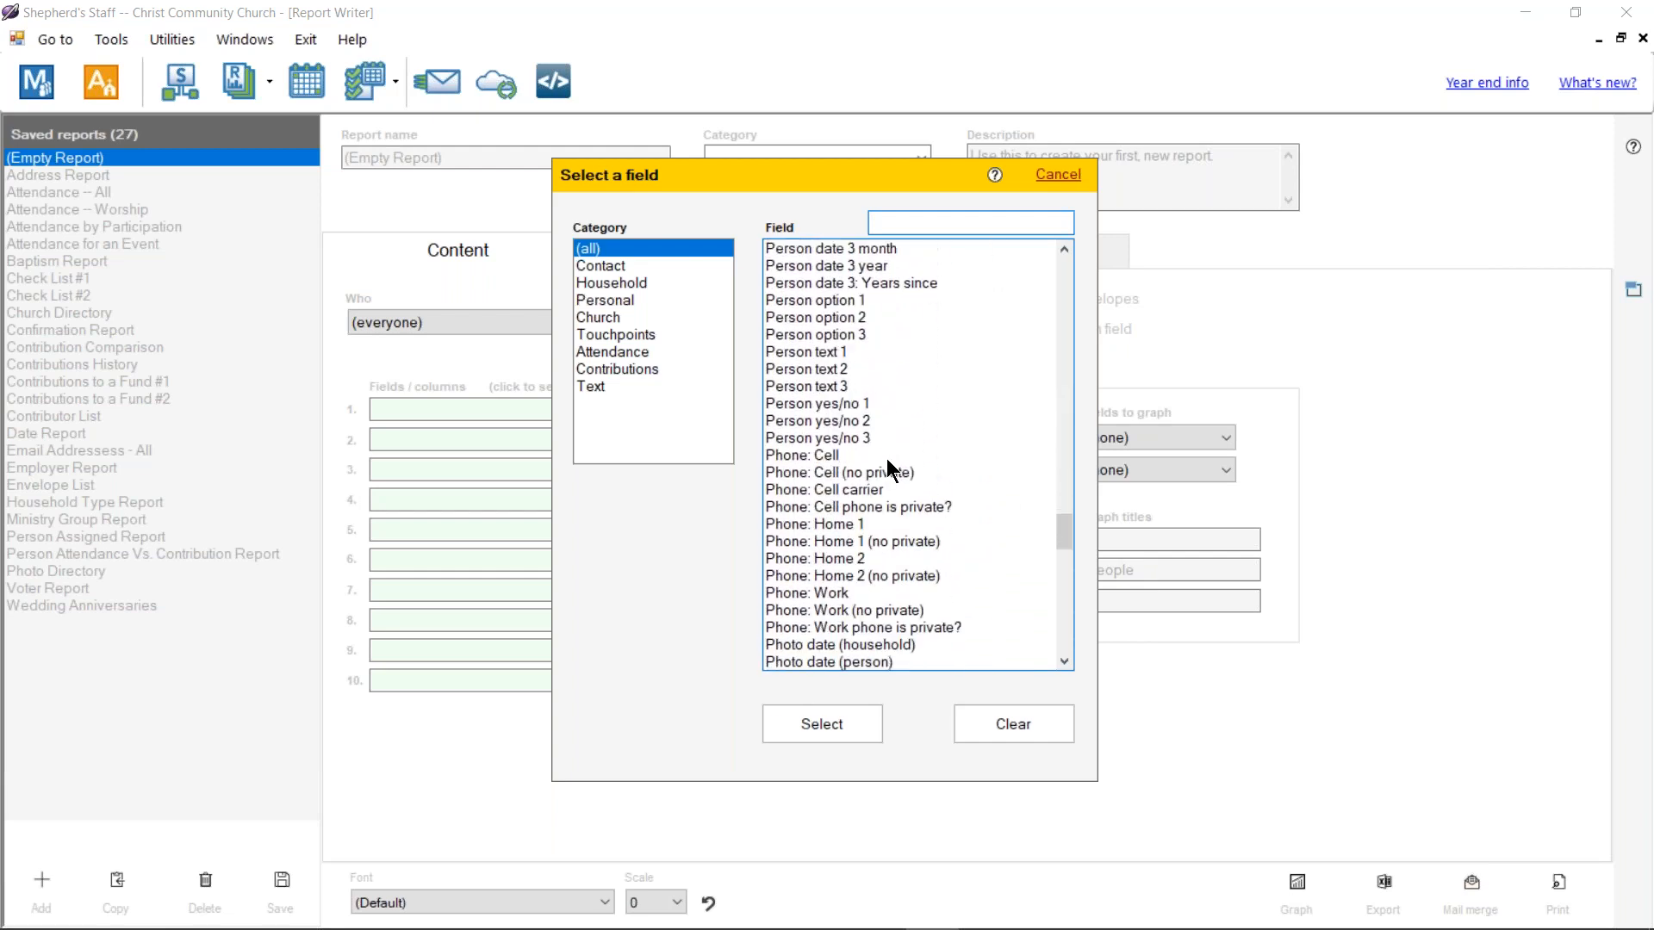
scroll(886, 466, down, 20)
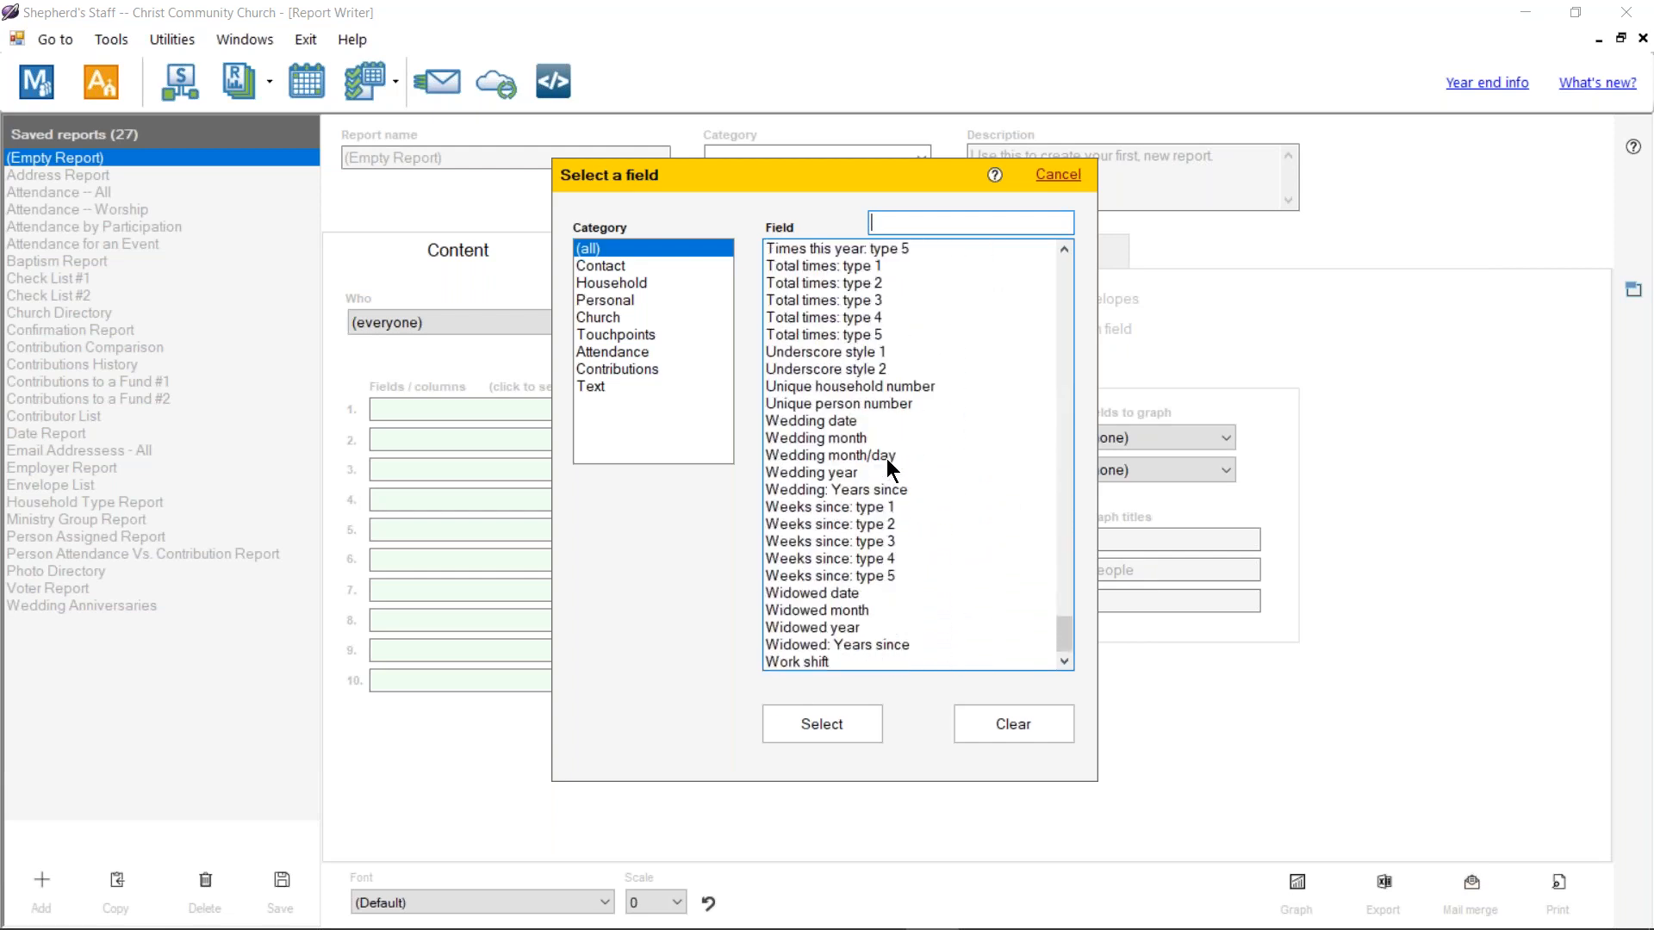
click(811, 352)
click(821, 403)
scroll(866, 434, up, 20)
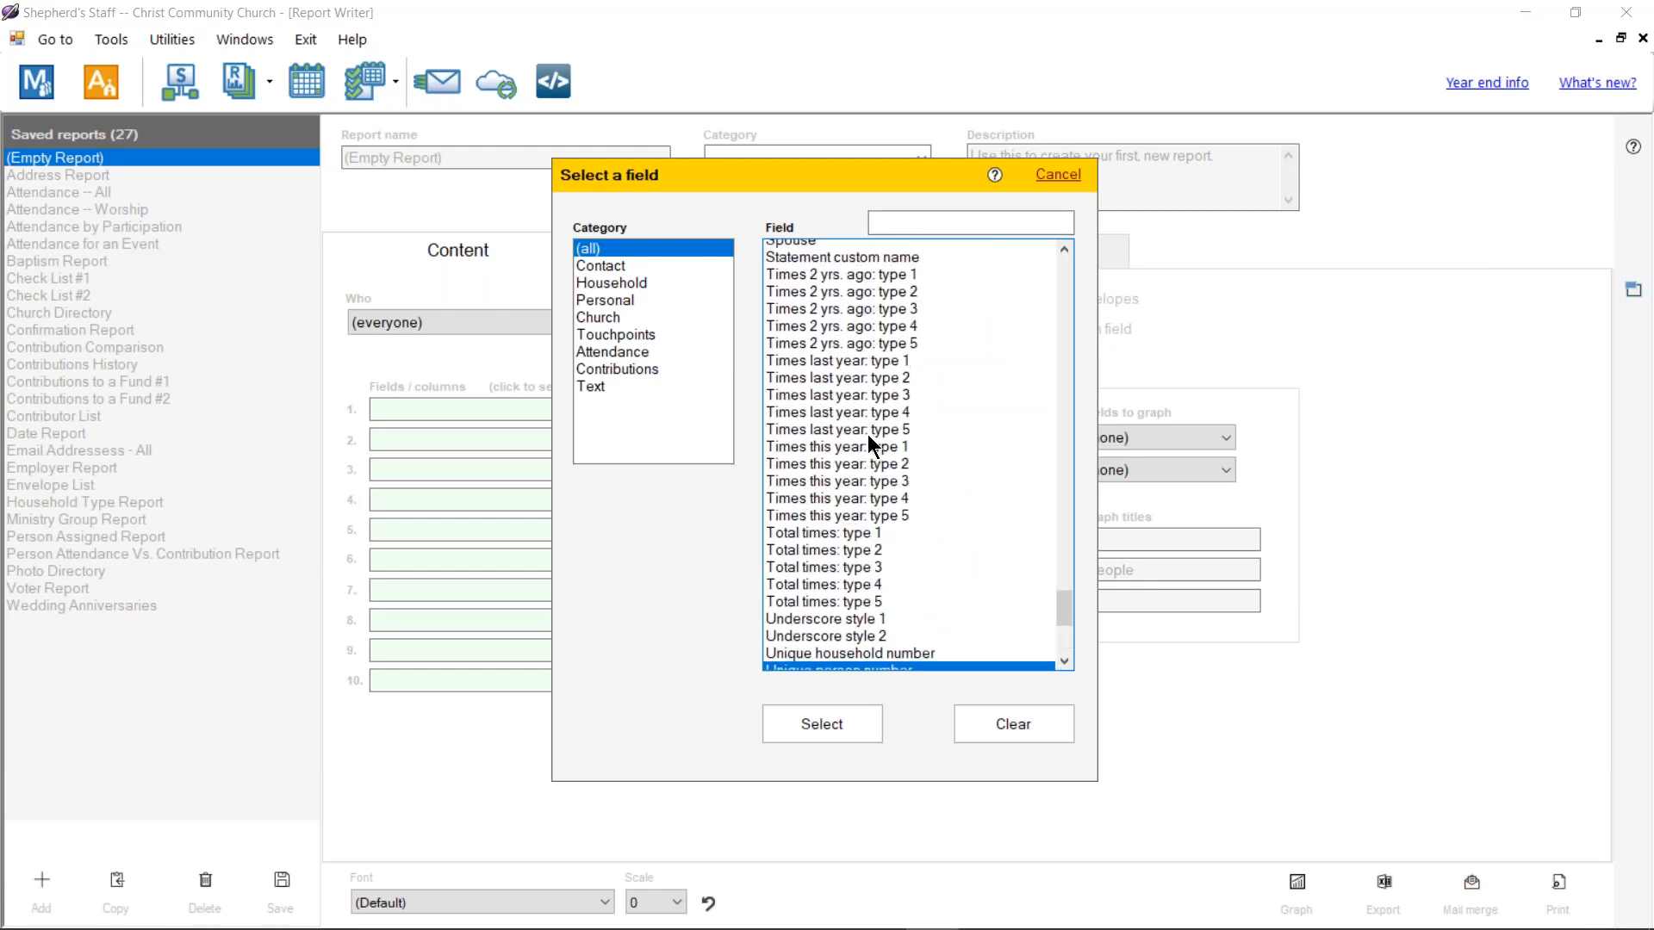
scroll(897, 438, down, 5)
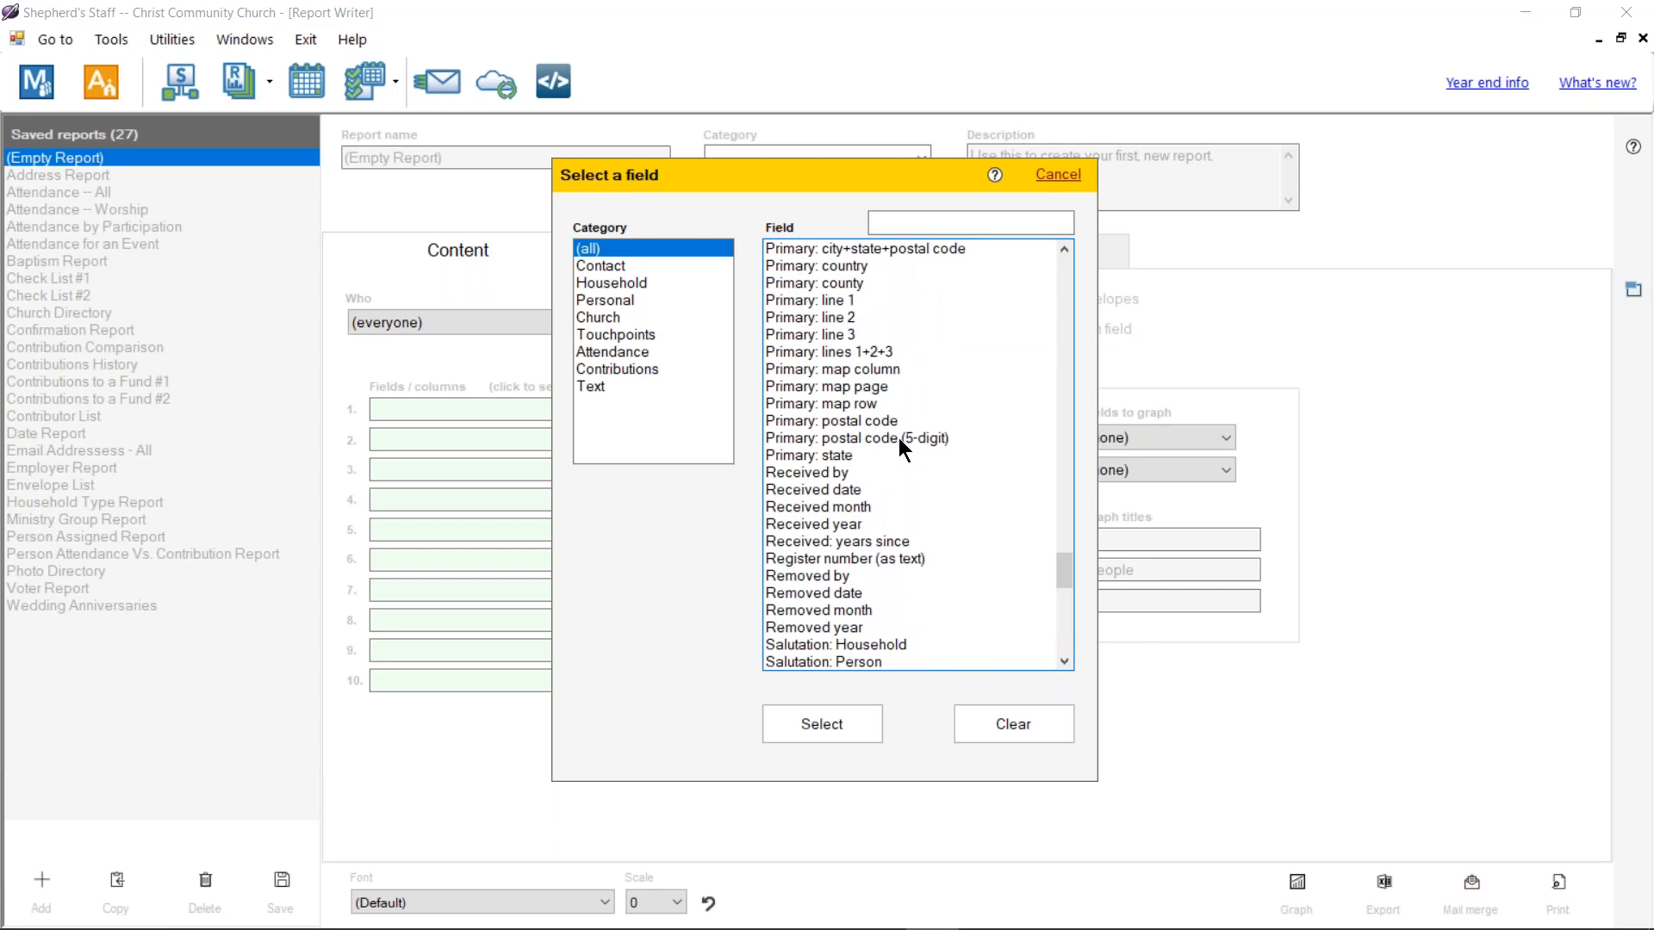
scroll(897, 437, up, 12)
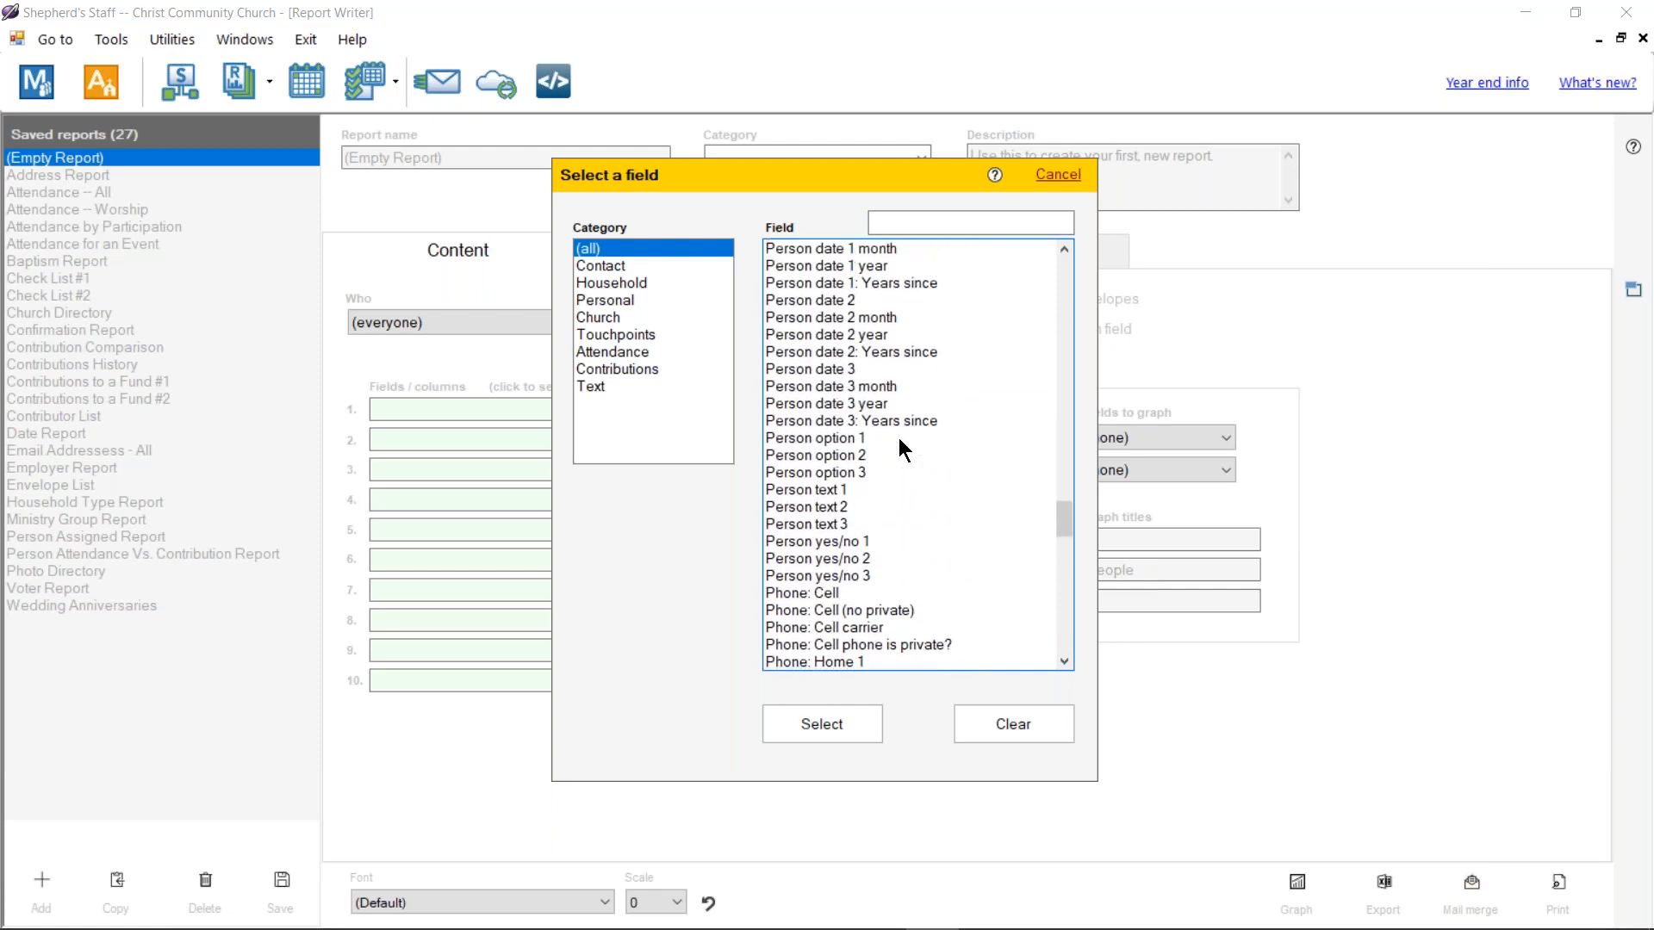
scroll(850, 486, up, 2)
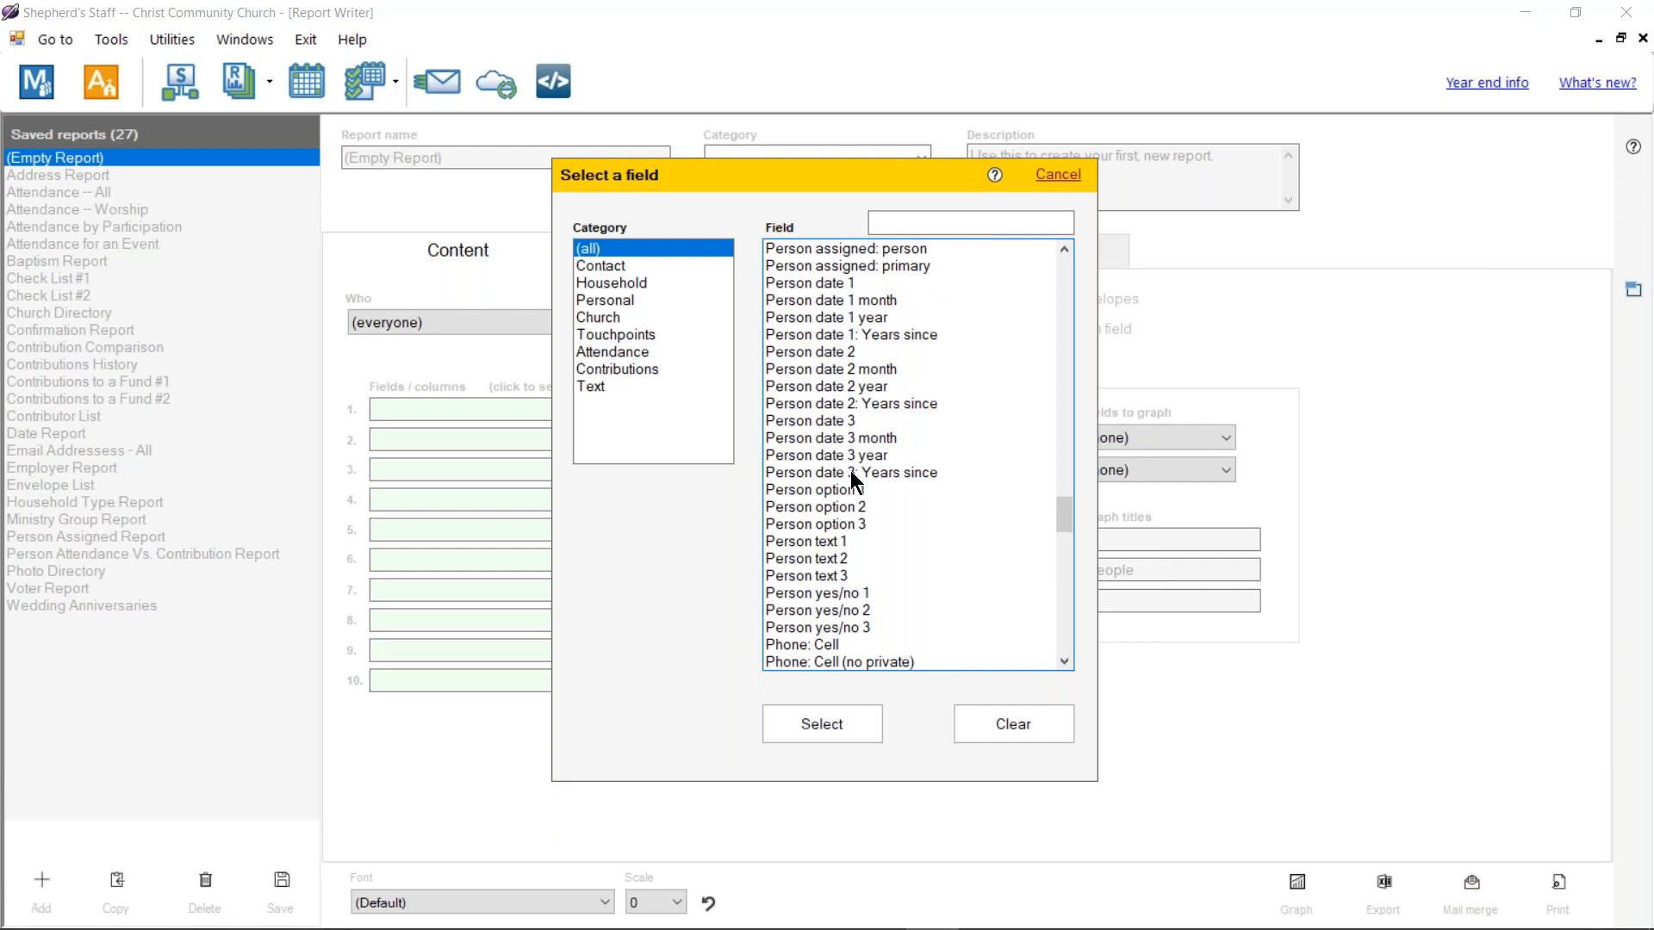
scroll(836, 508, up, 15)
Step: Filter the field list by Household, Personal, Text and Church categories, and search 'user' and 'back'
click(621, 285)
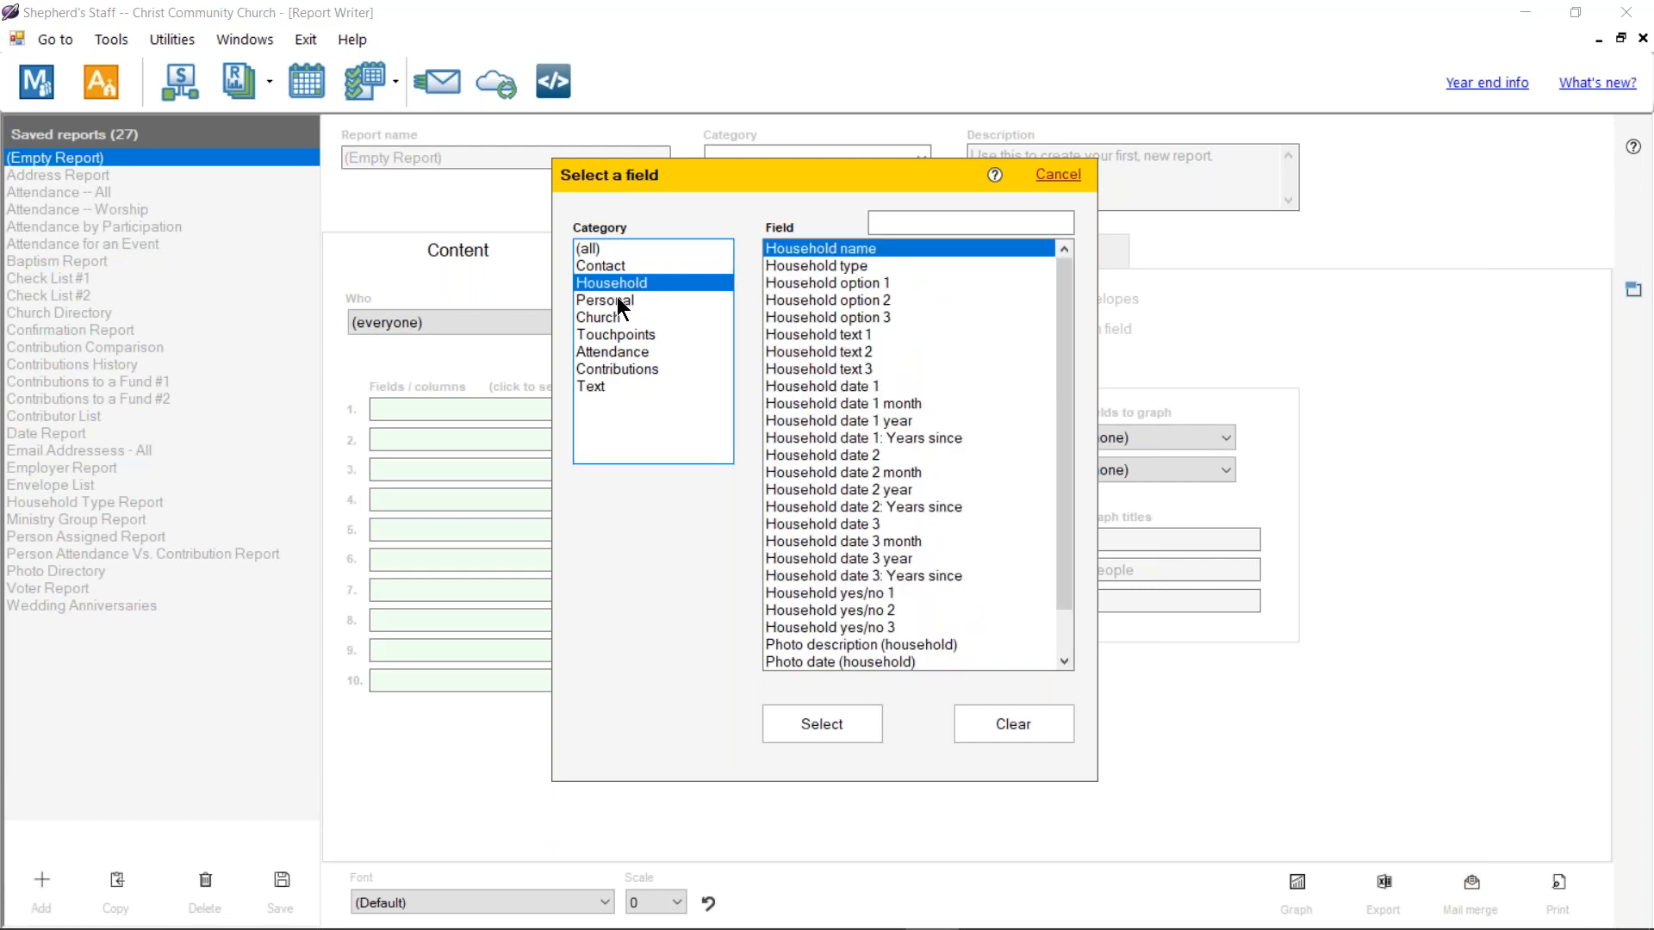
click(620, 302)
click(952, 222)
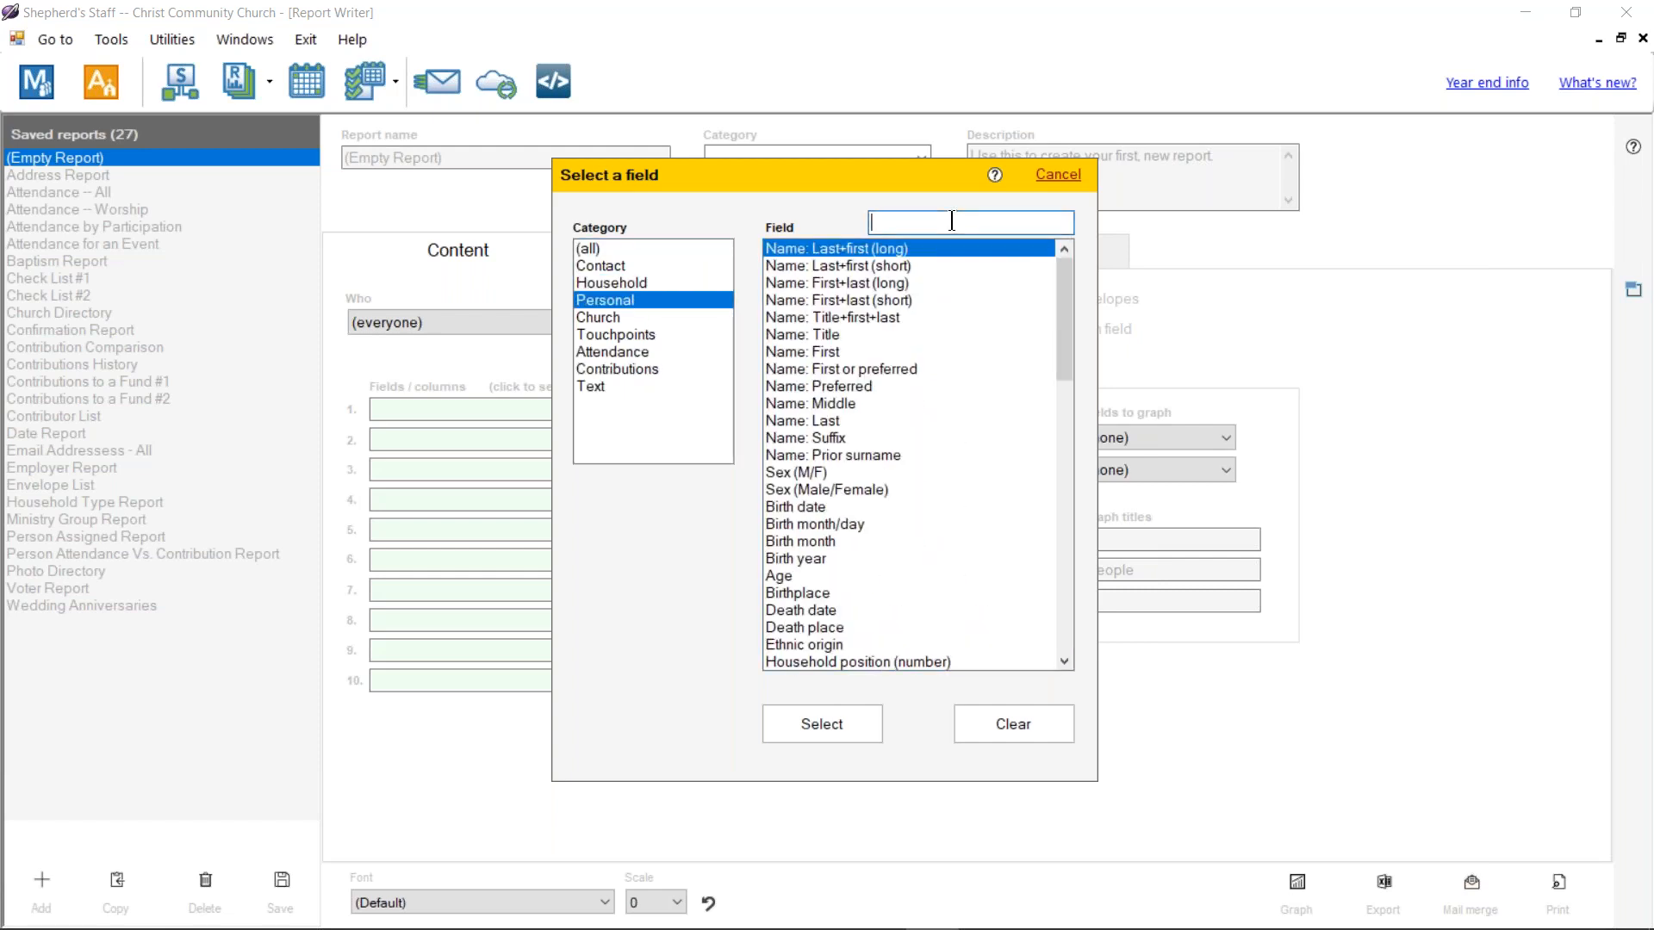
text(user)
key(Return)
key(BackSpace)
text(back)
key(Return)
click(605, 388)
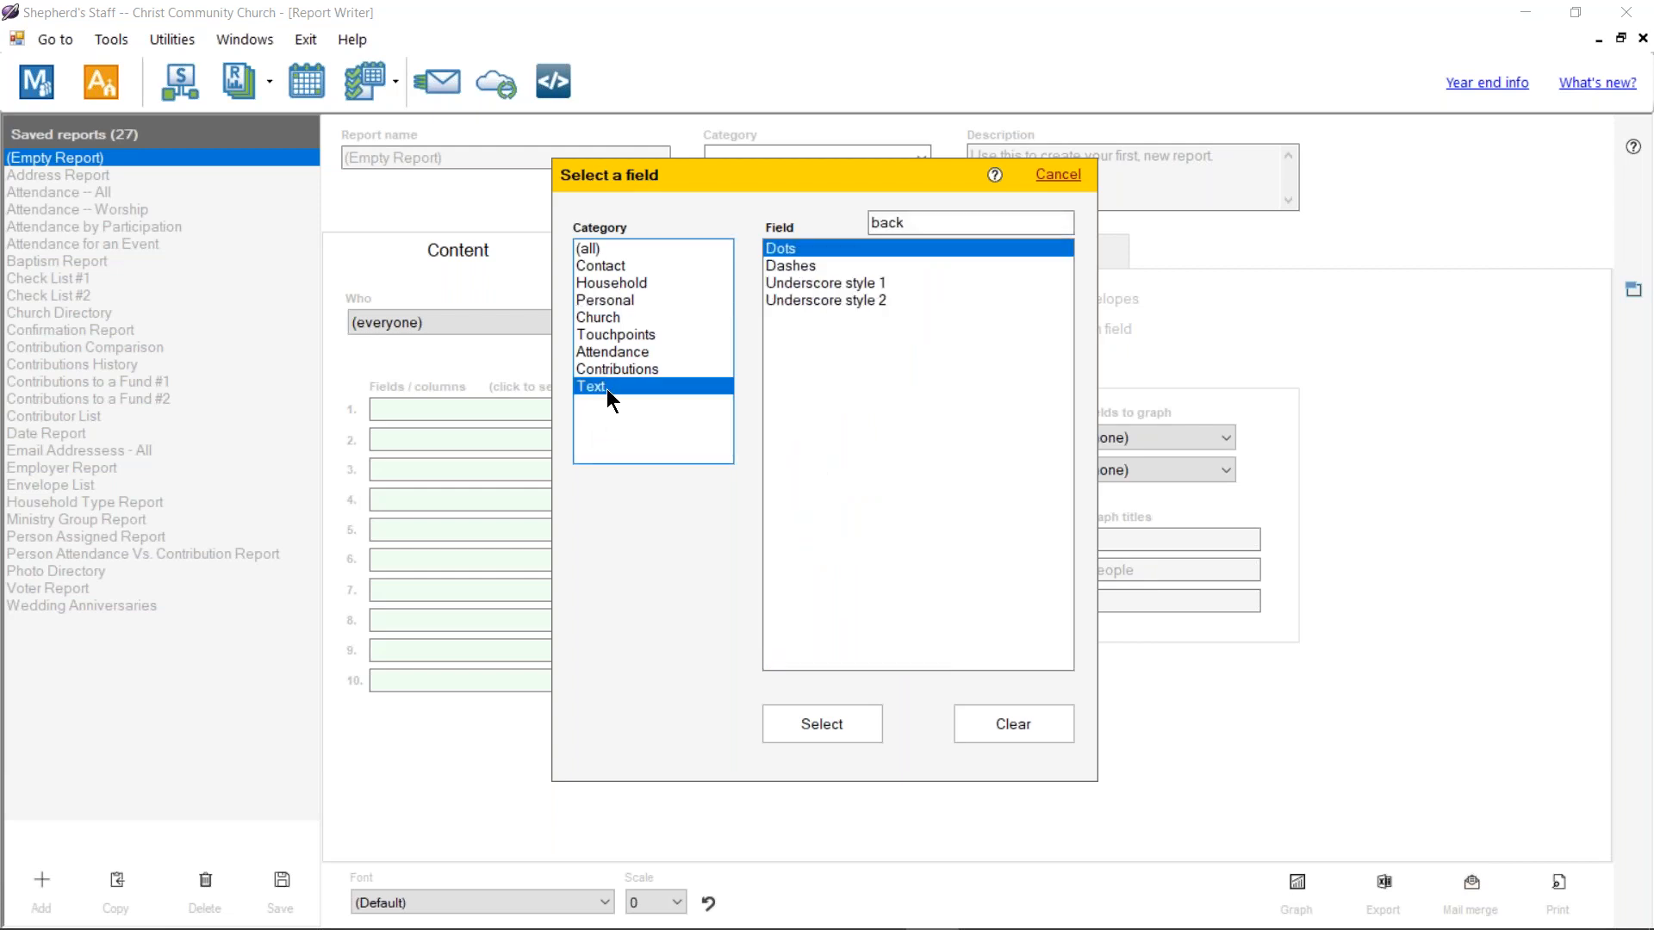
key(Up)
key(Up)
key(Up)
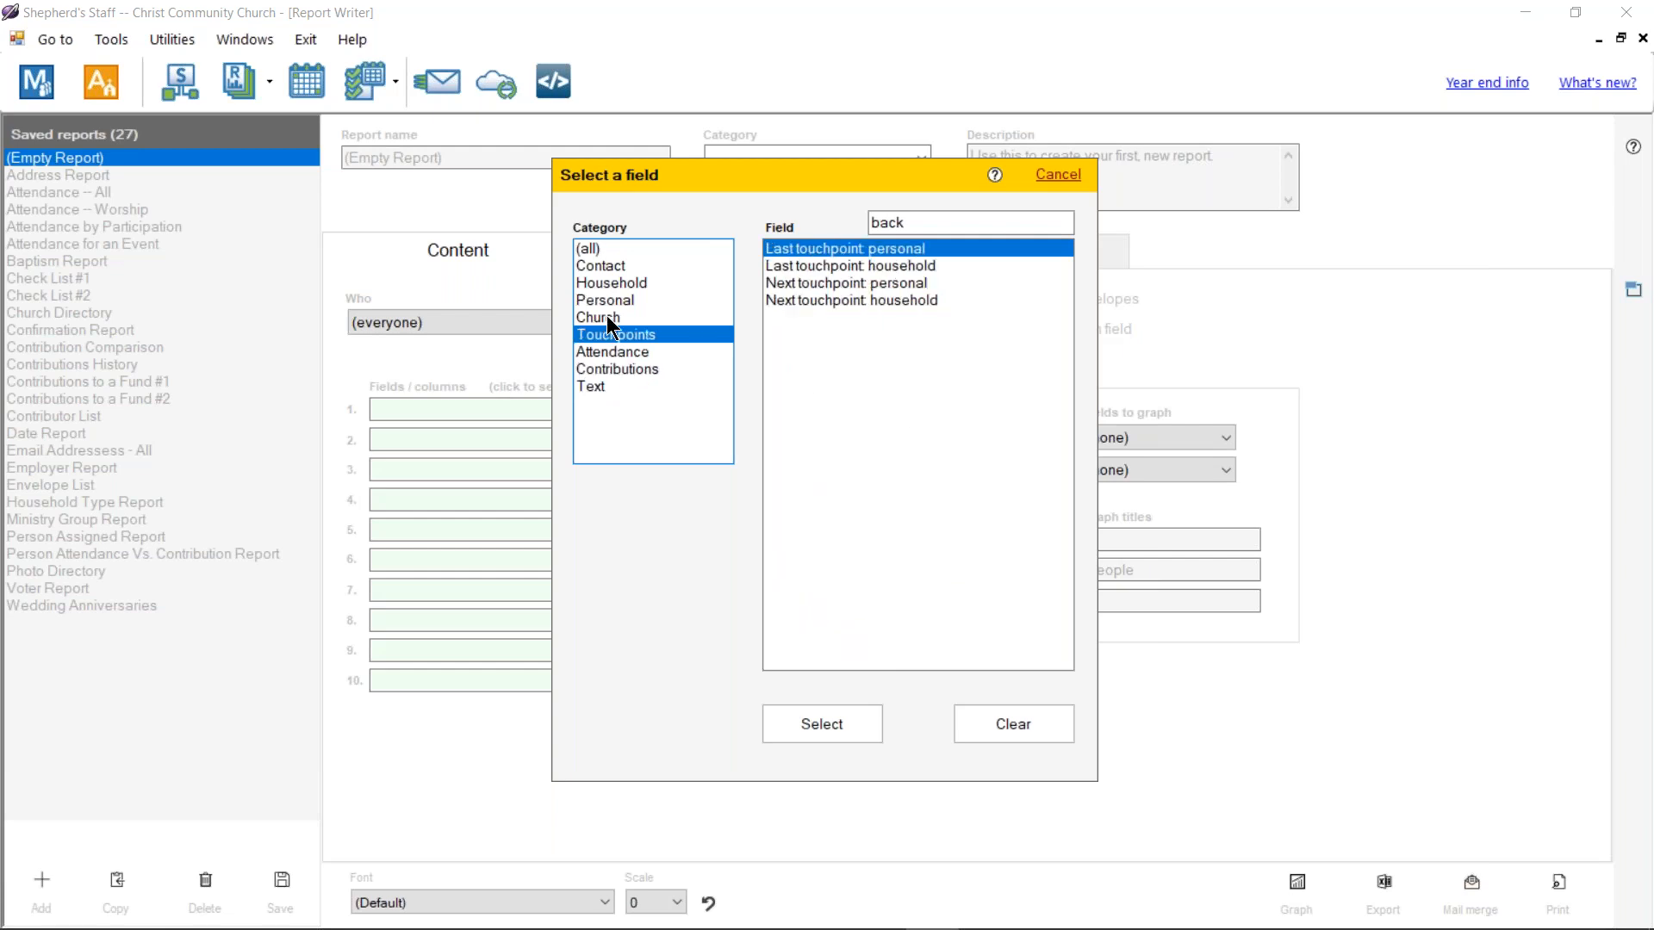
key(Up)
key(Up)
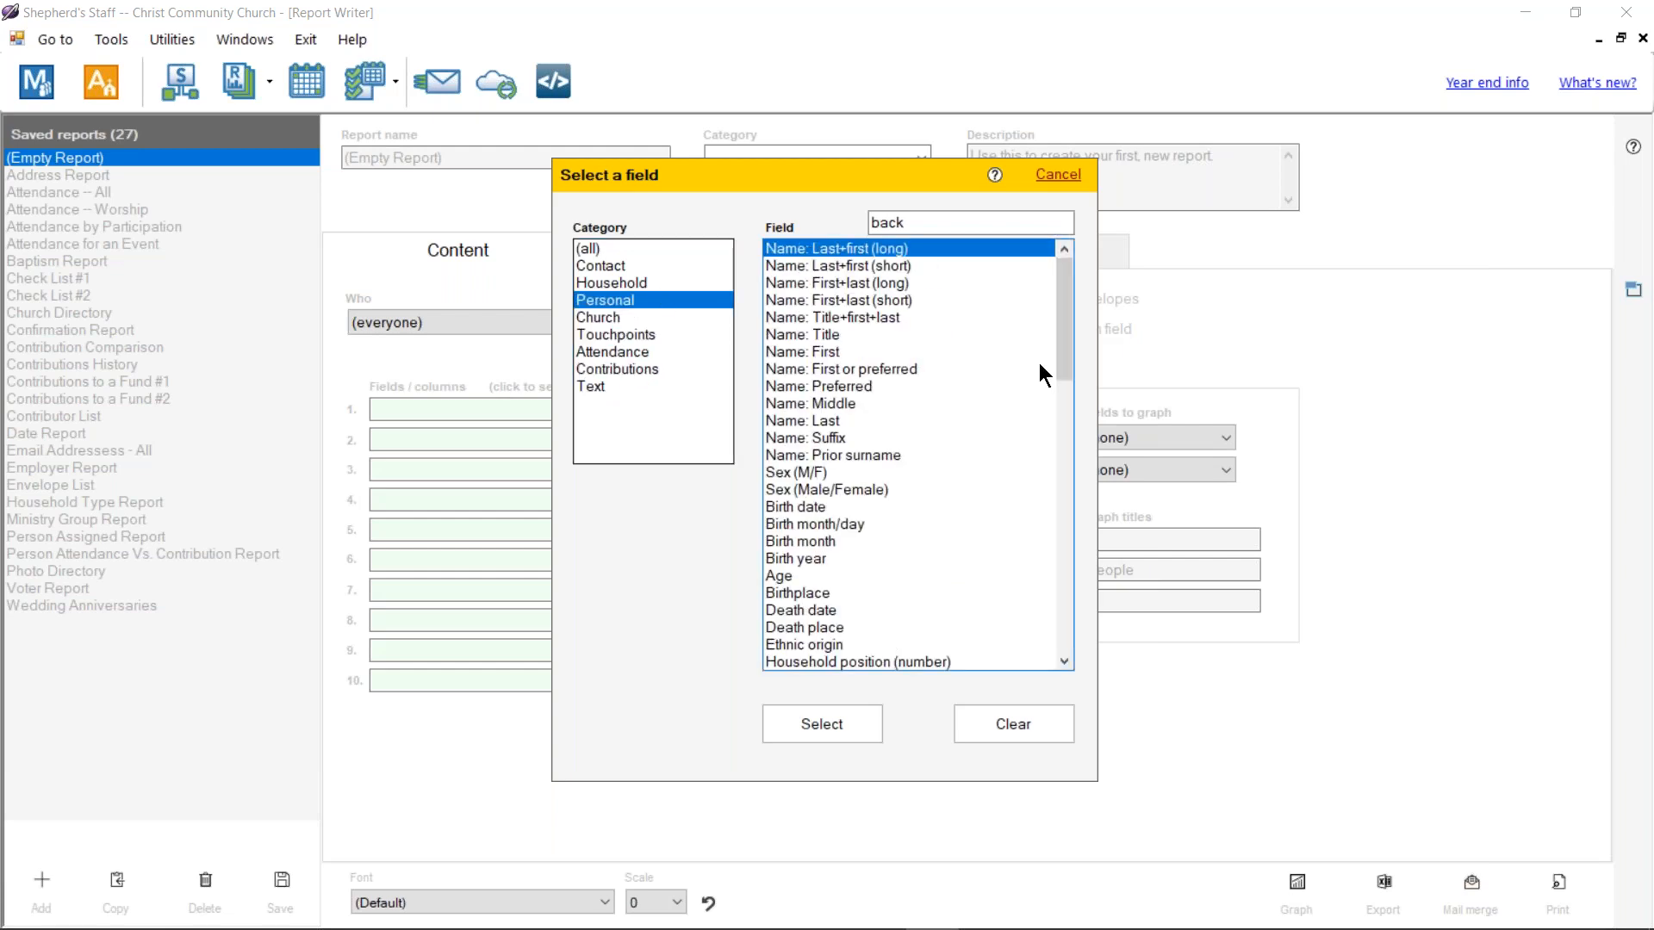
Step: Highlight Person option 1, then Date added (person), and cancel the field picker
drag(1064, 278, 1051, 448)
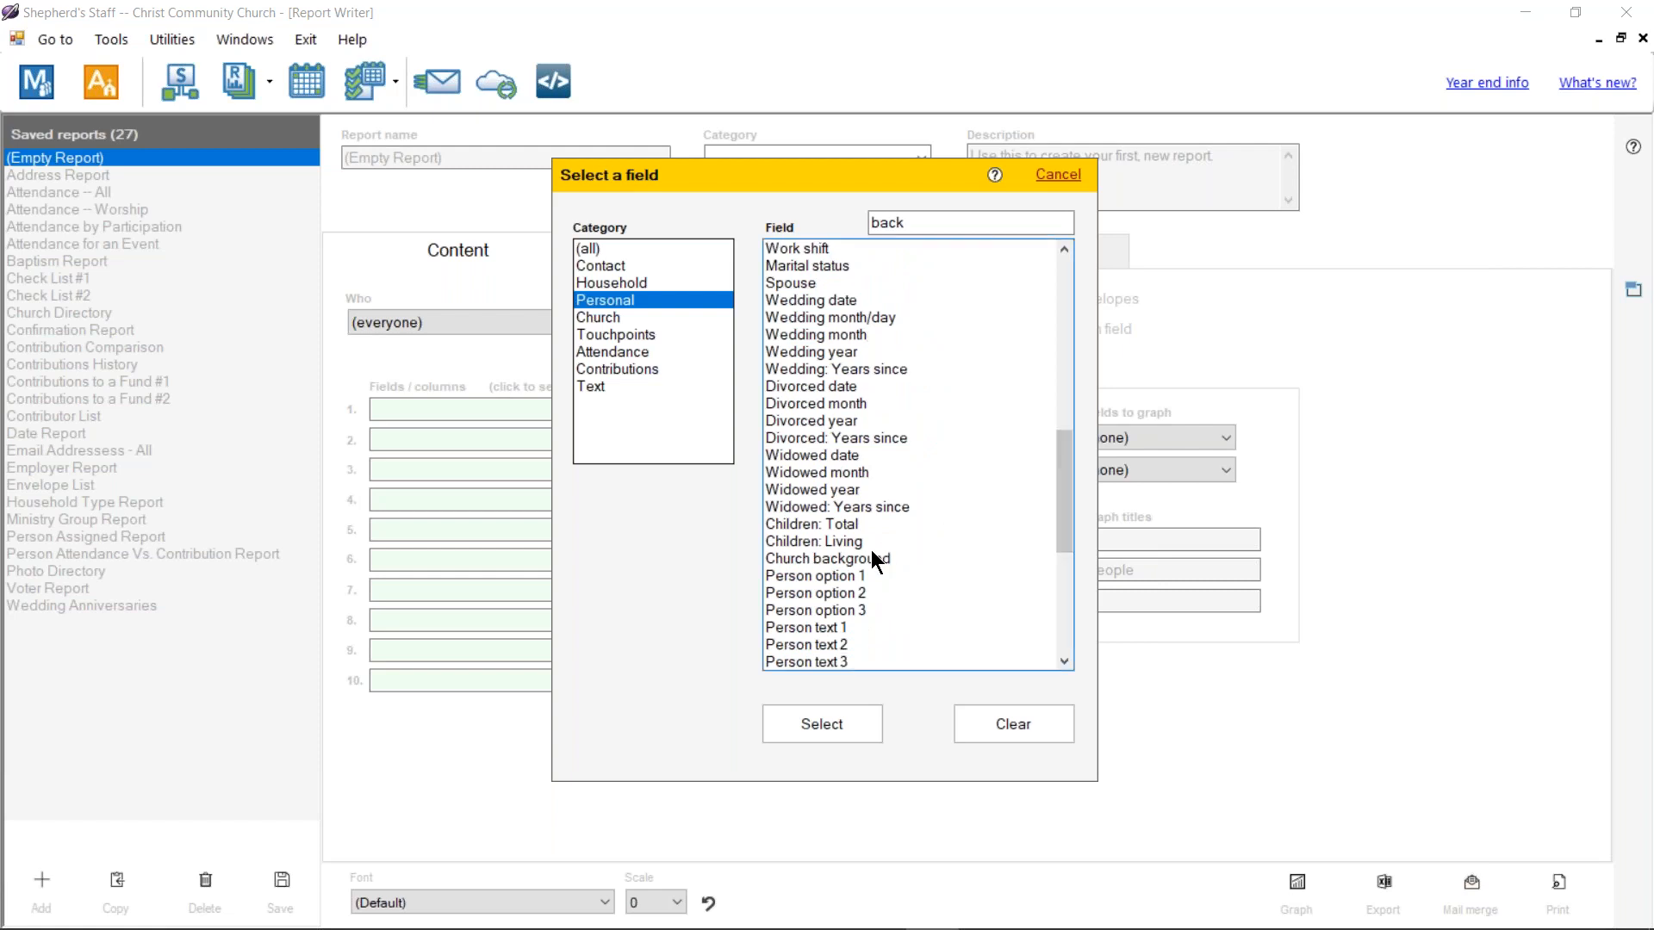
click(847, 575)
scroll(850, 591, down, 2)
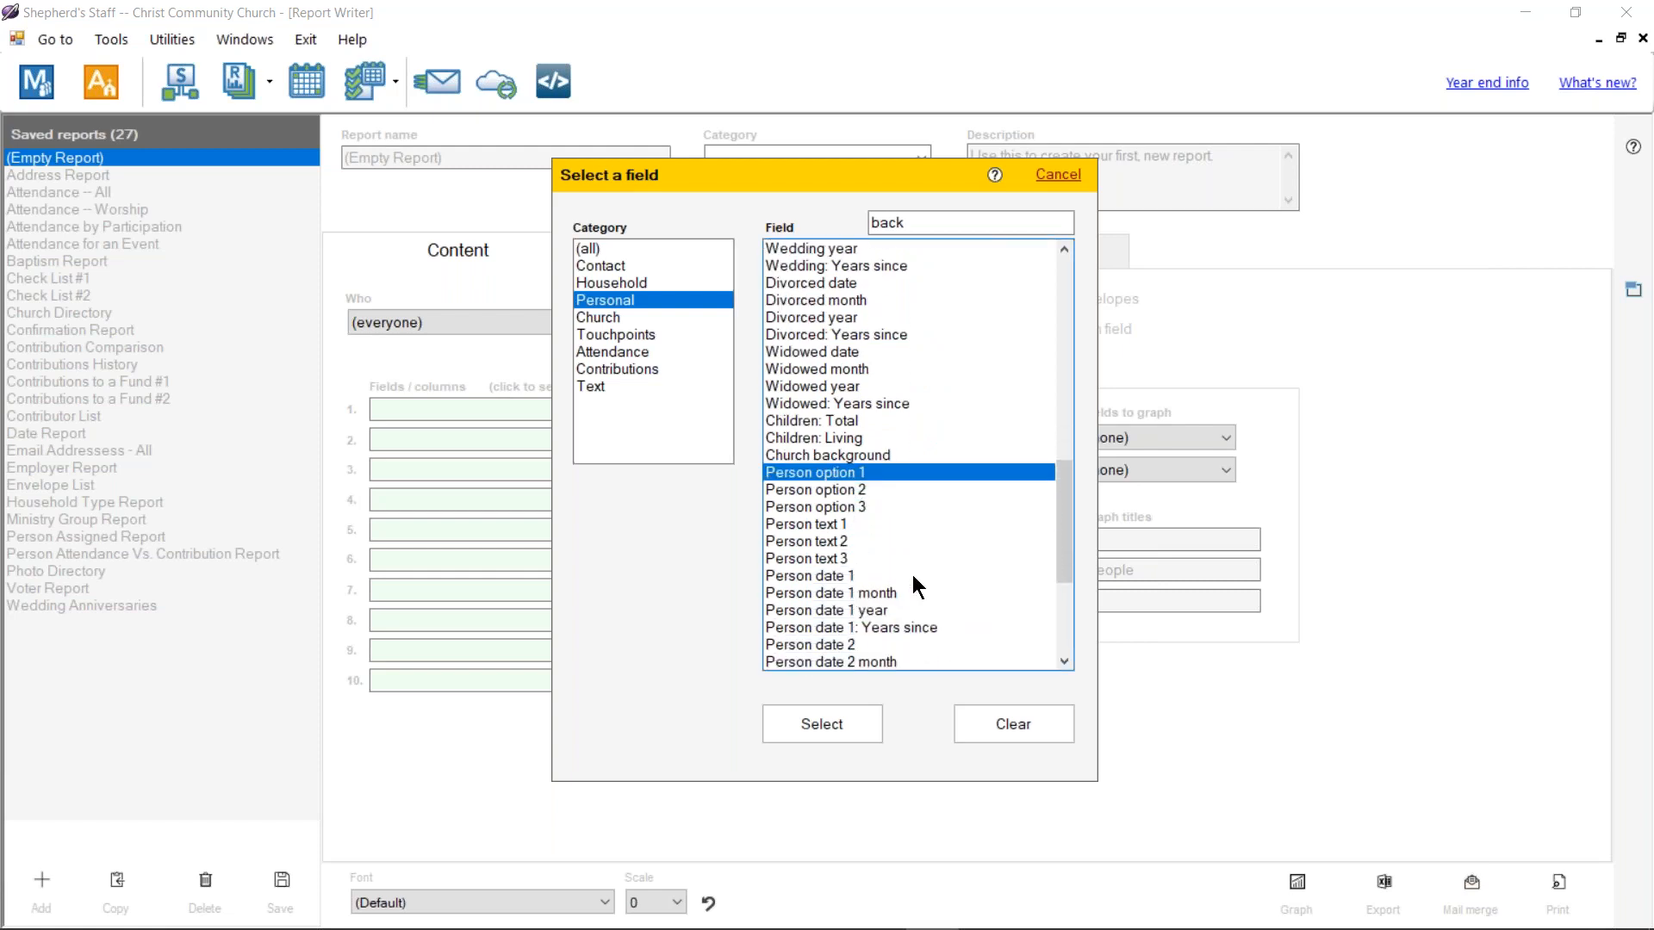
scroll(833, 578, down, 3)
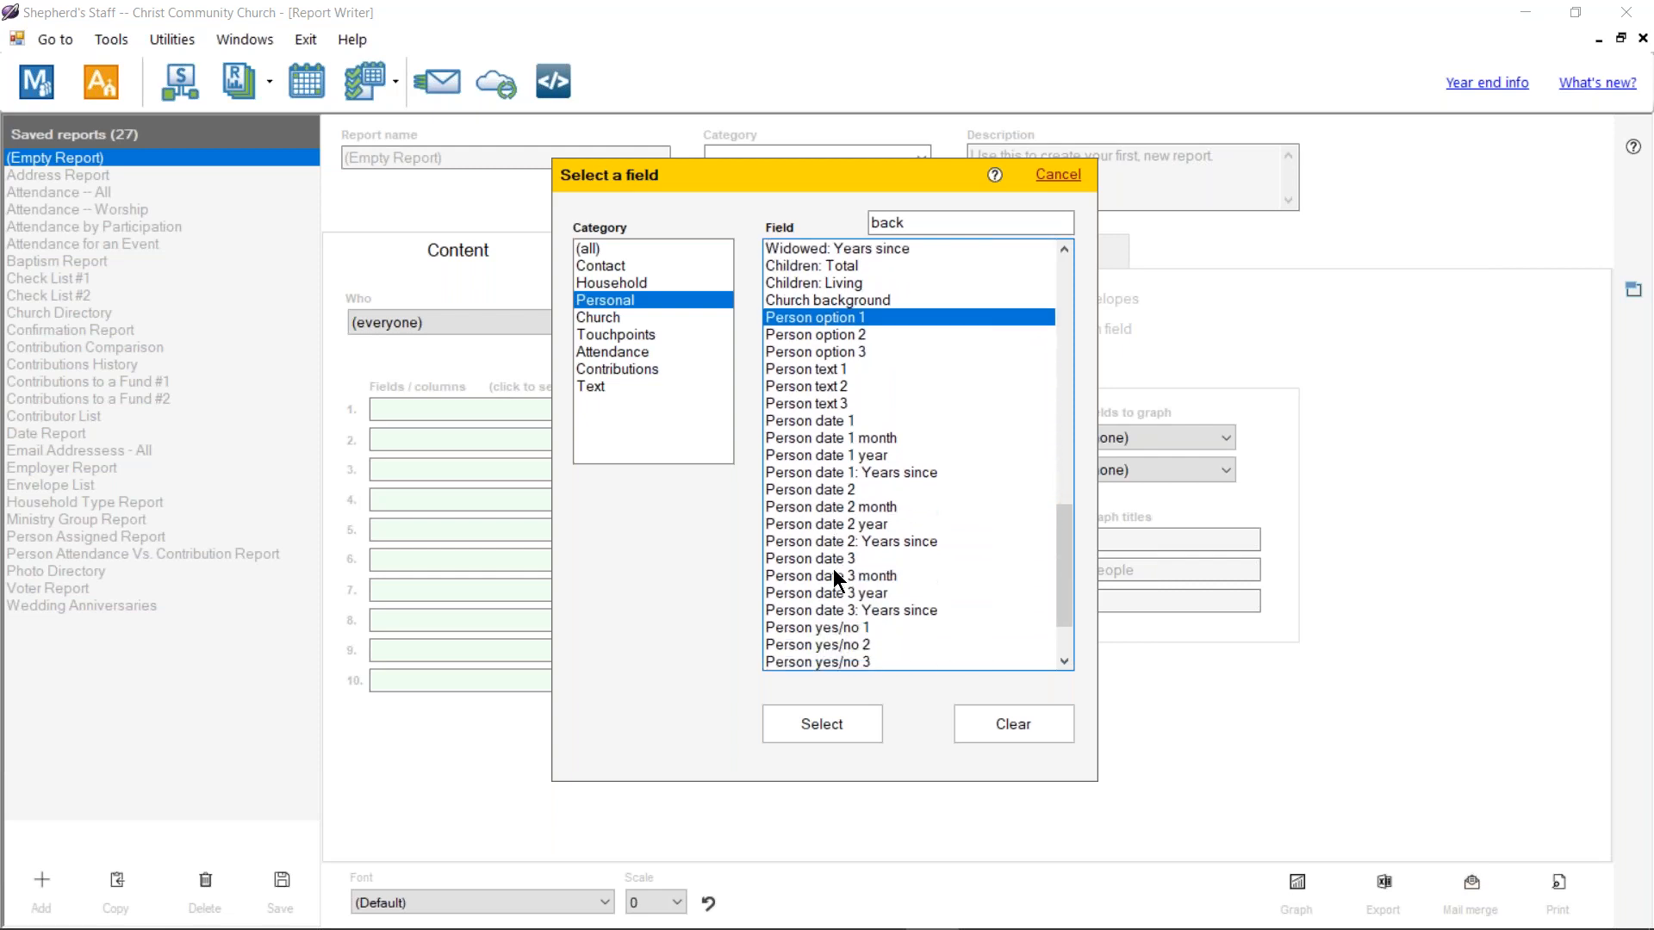
scroll(833, 571, down, 2)
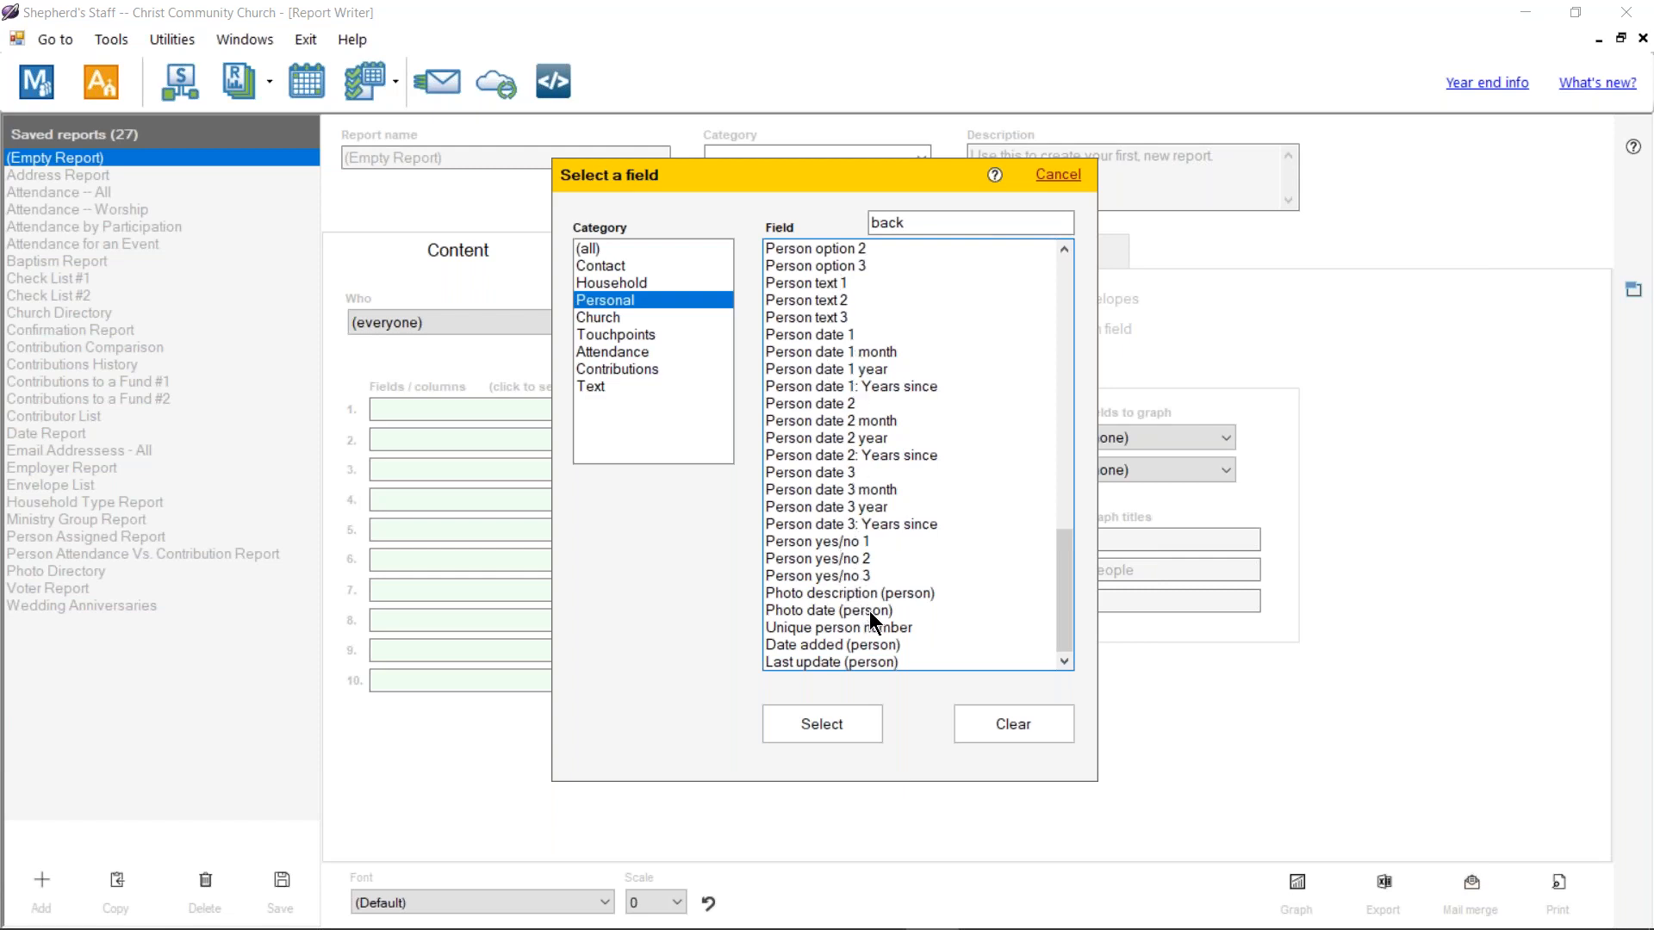
click(852, 644)
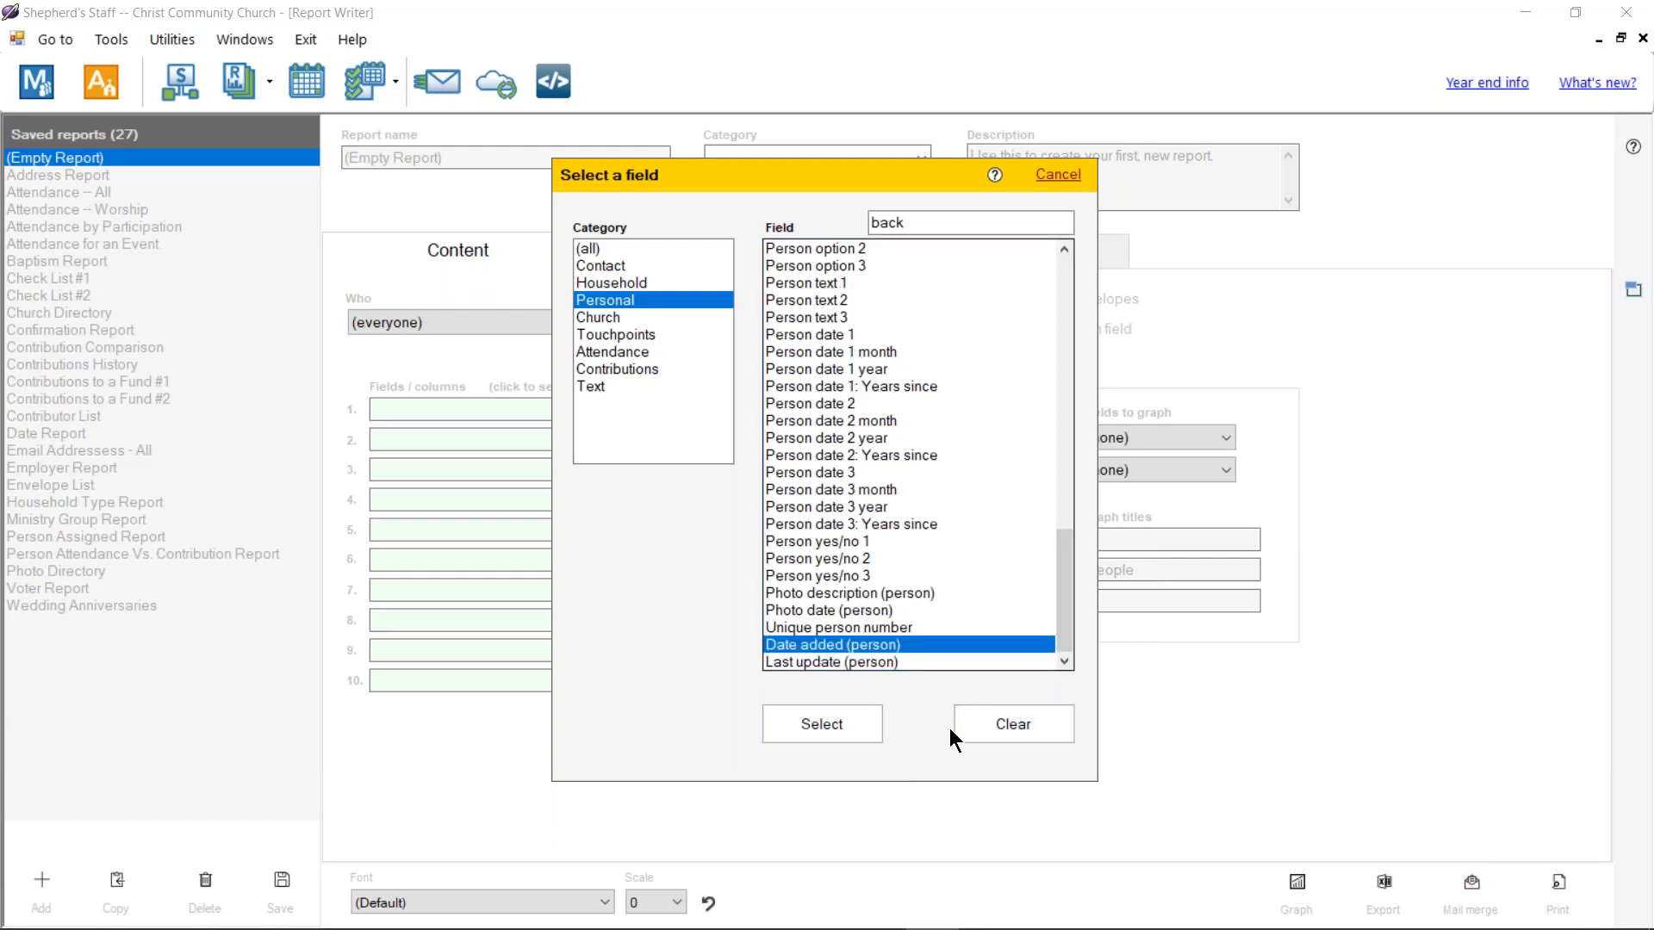
click(1068, 178)
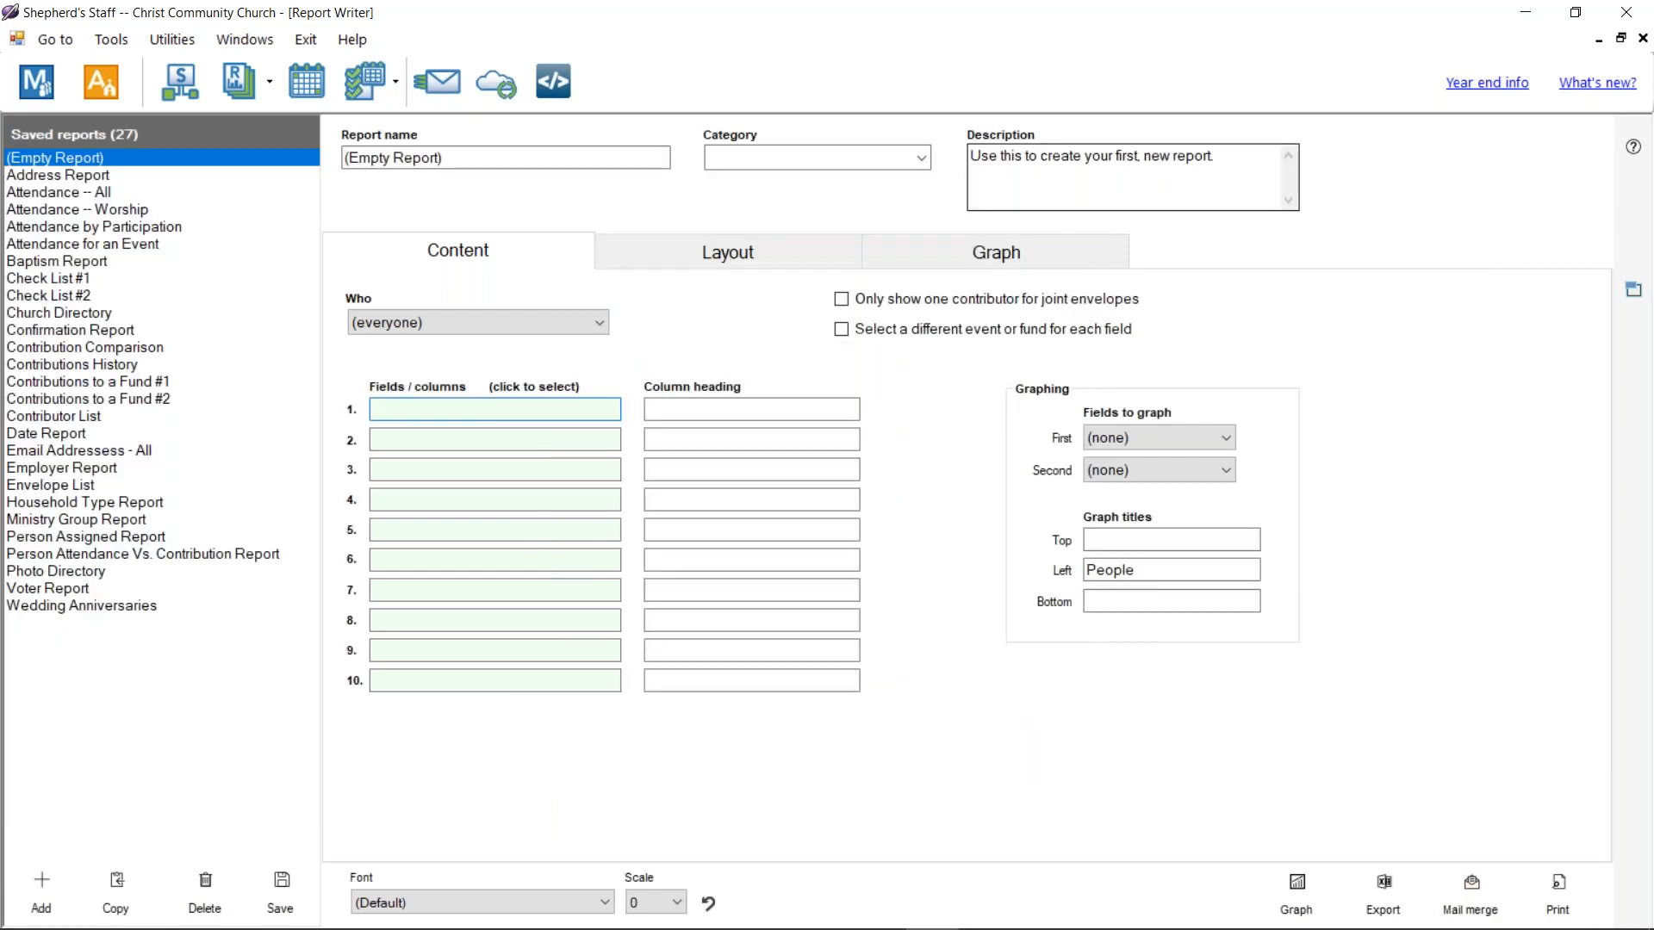
click(534, 406)
scroll(870, 388, down, 9)
scroll(864, 384, down, 15)
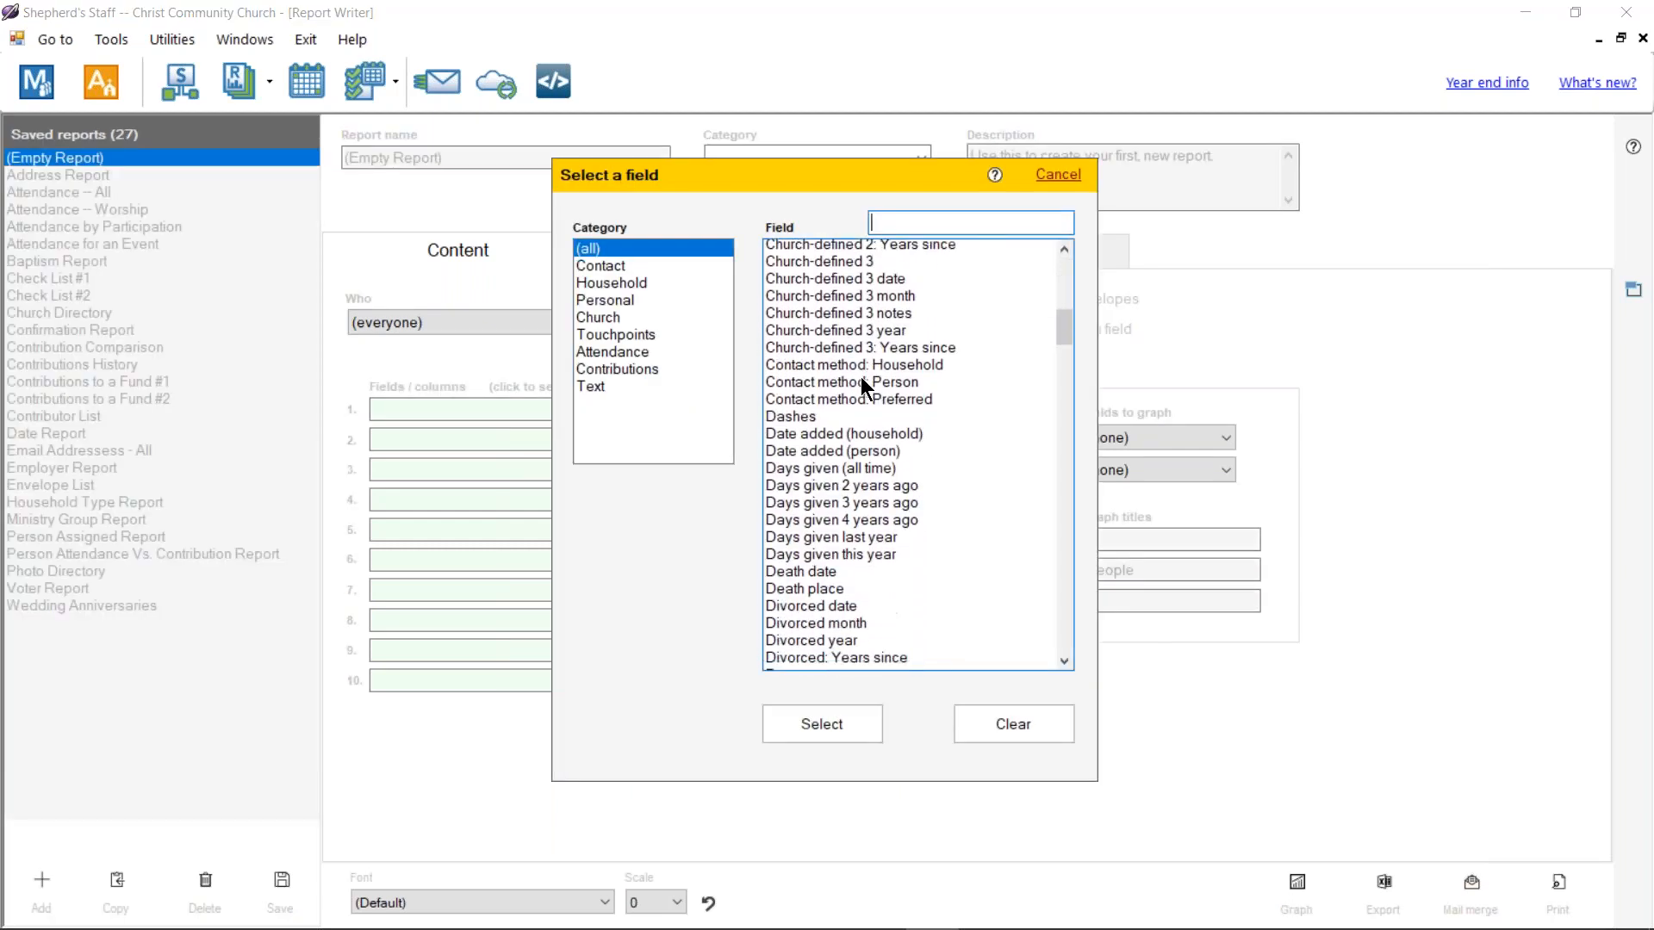
scroll(867, 375, up, 1)
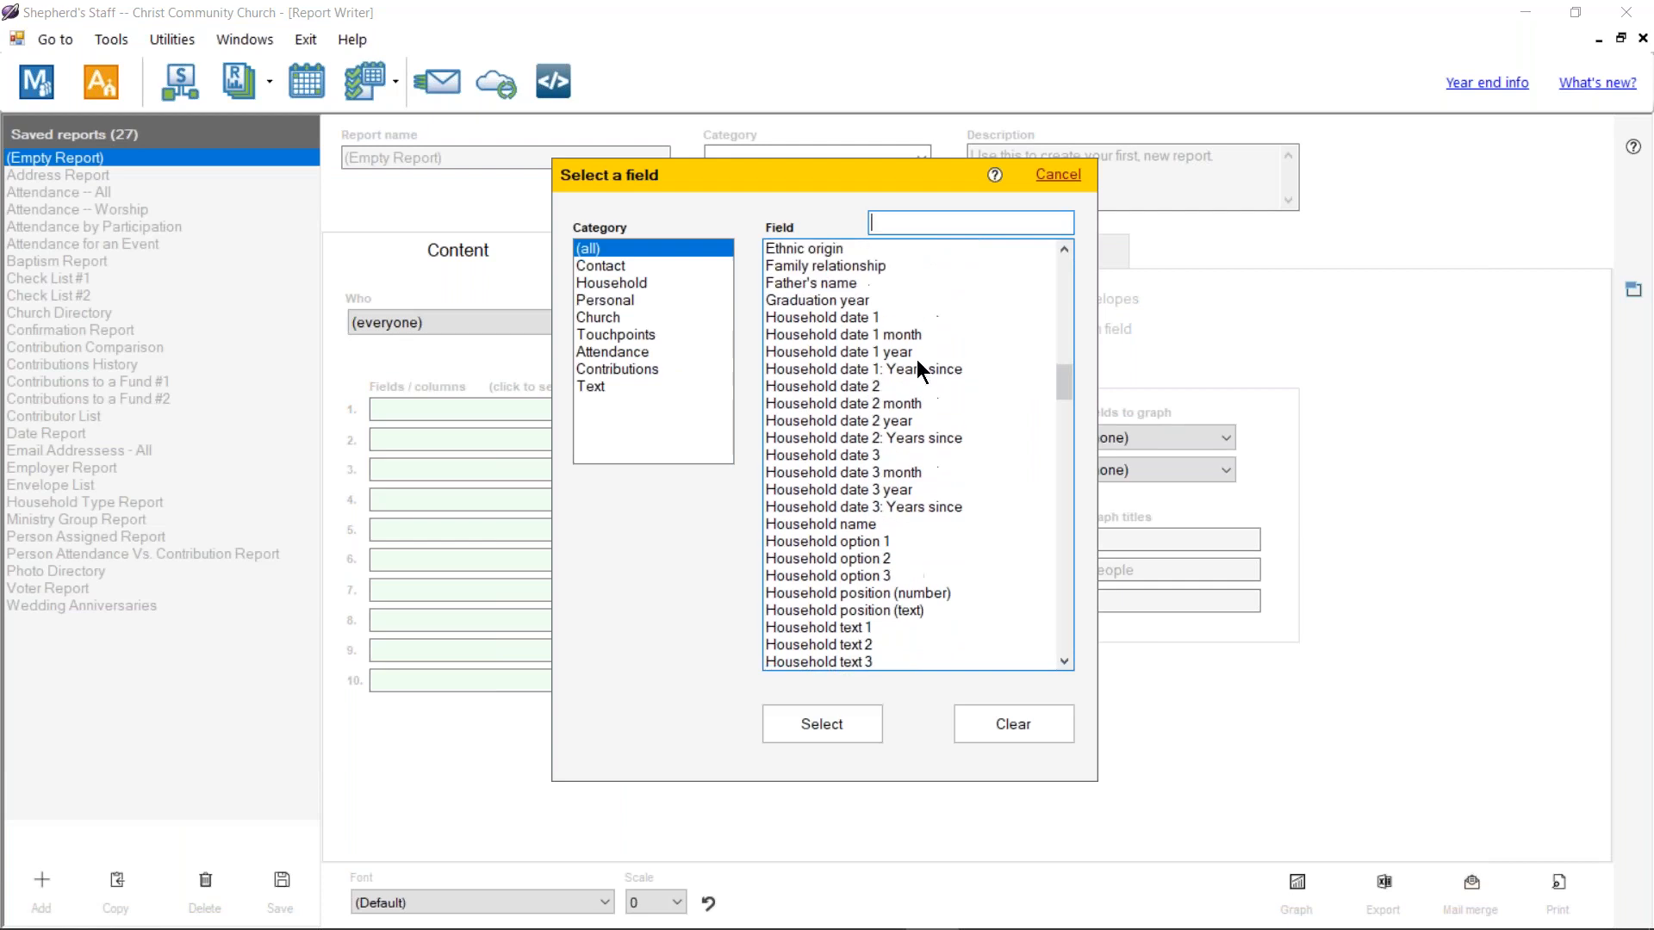
click(845, 319)
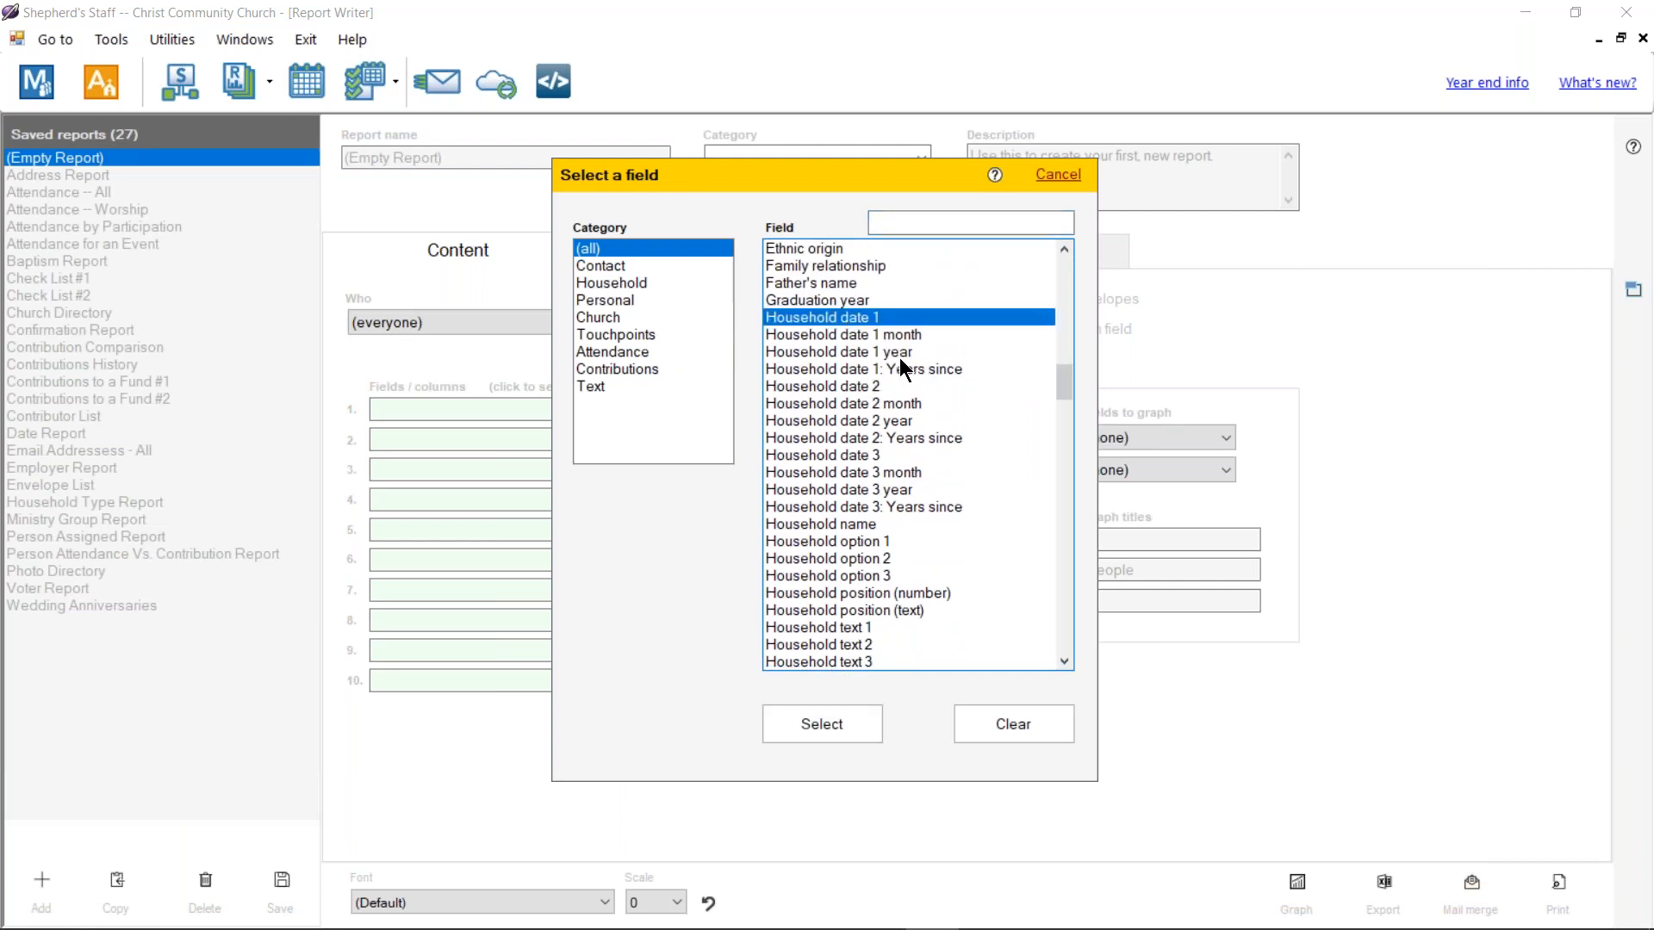
click(855, 388)
scroll(918, 450, down, 20)
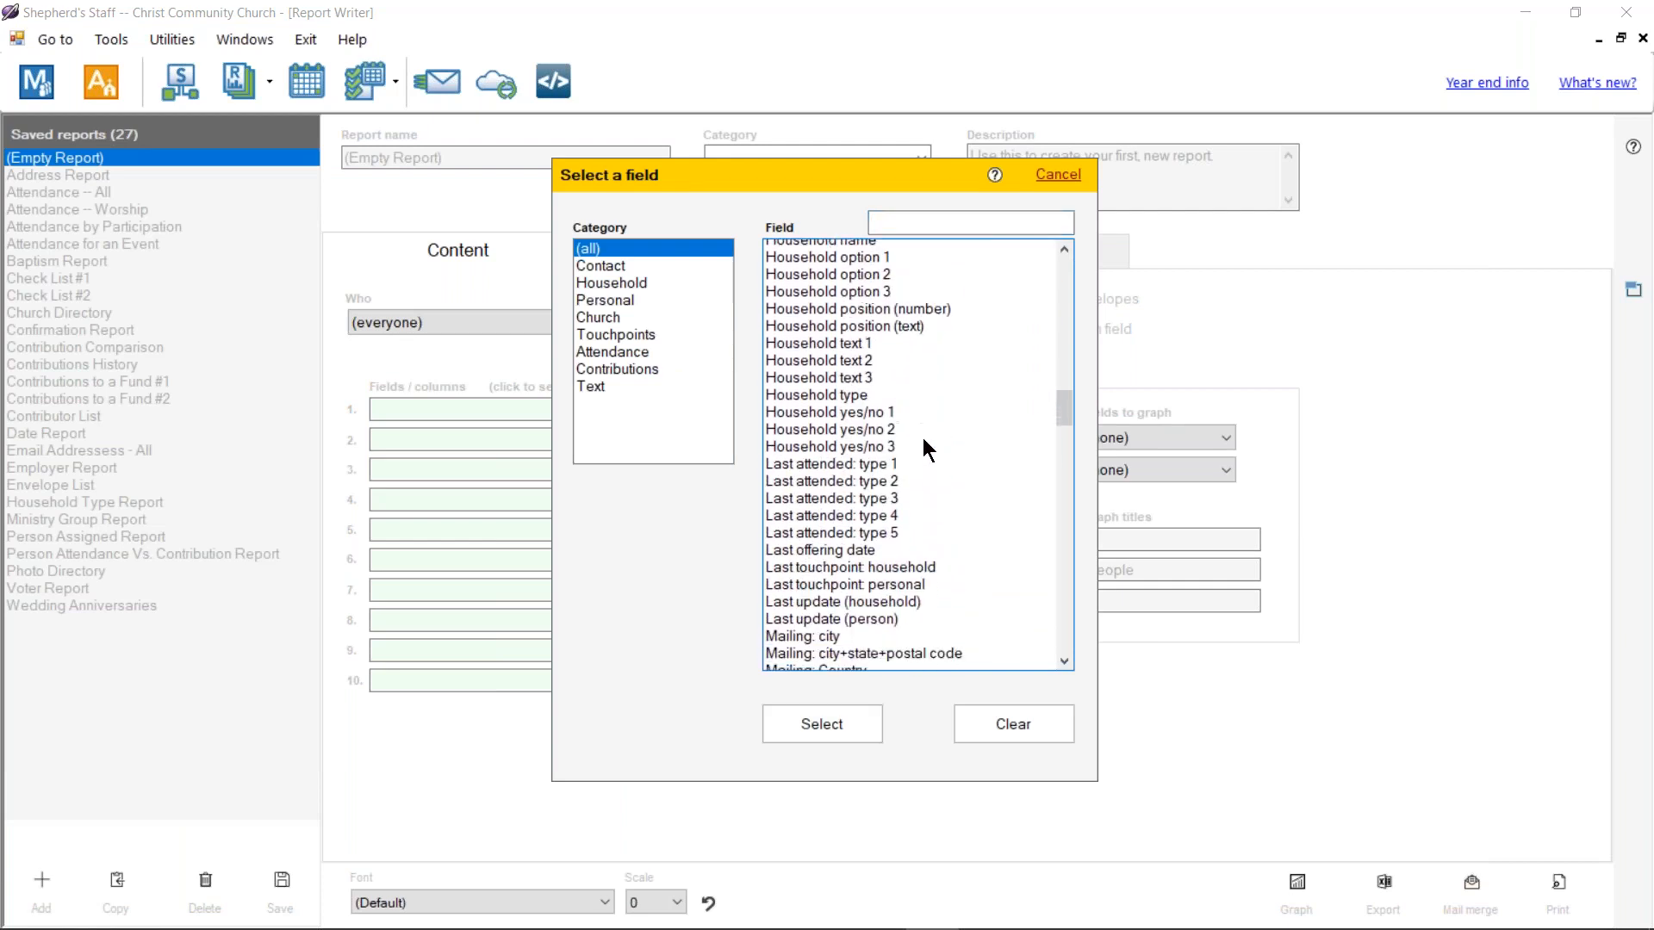
scroll(920, 417, down, 13)
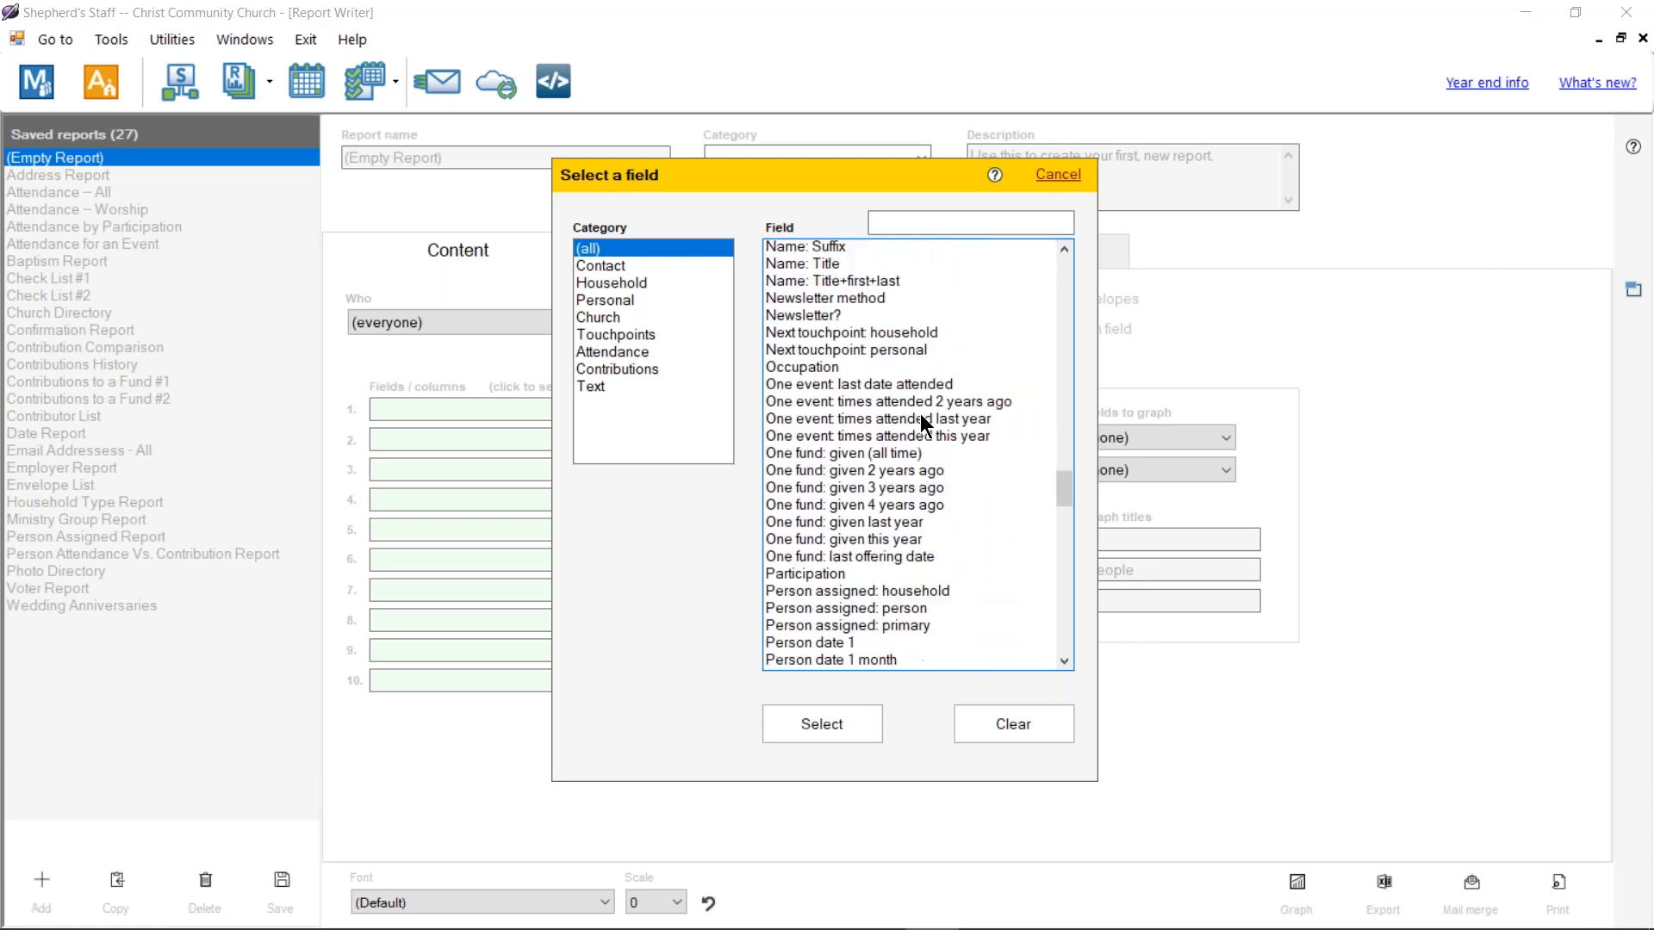
click(830, 387)
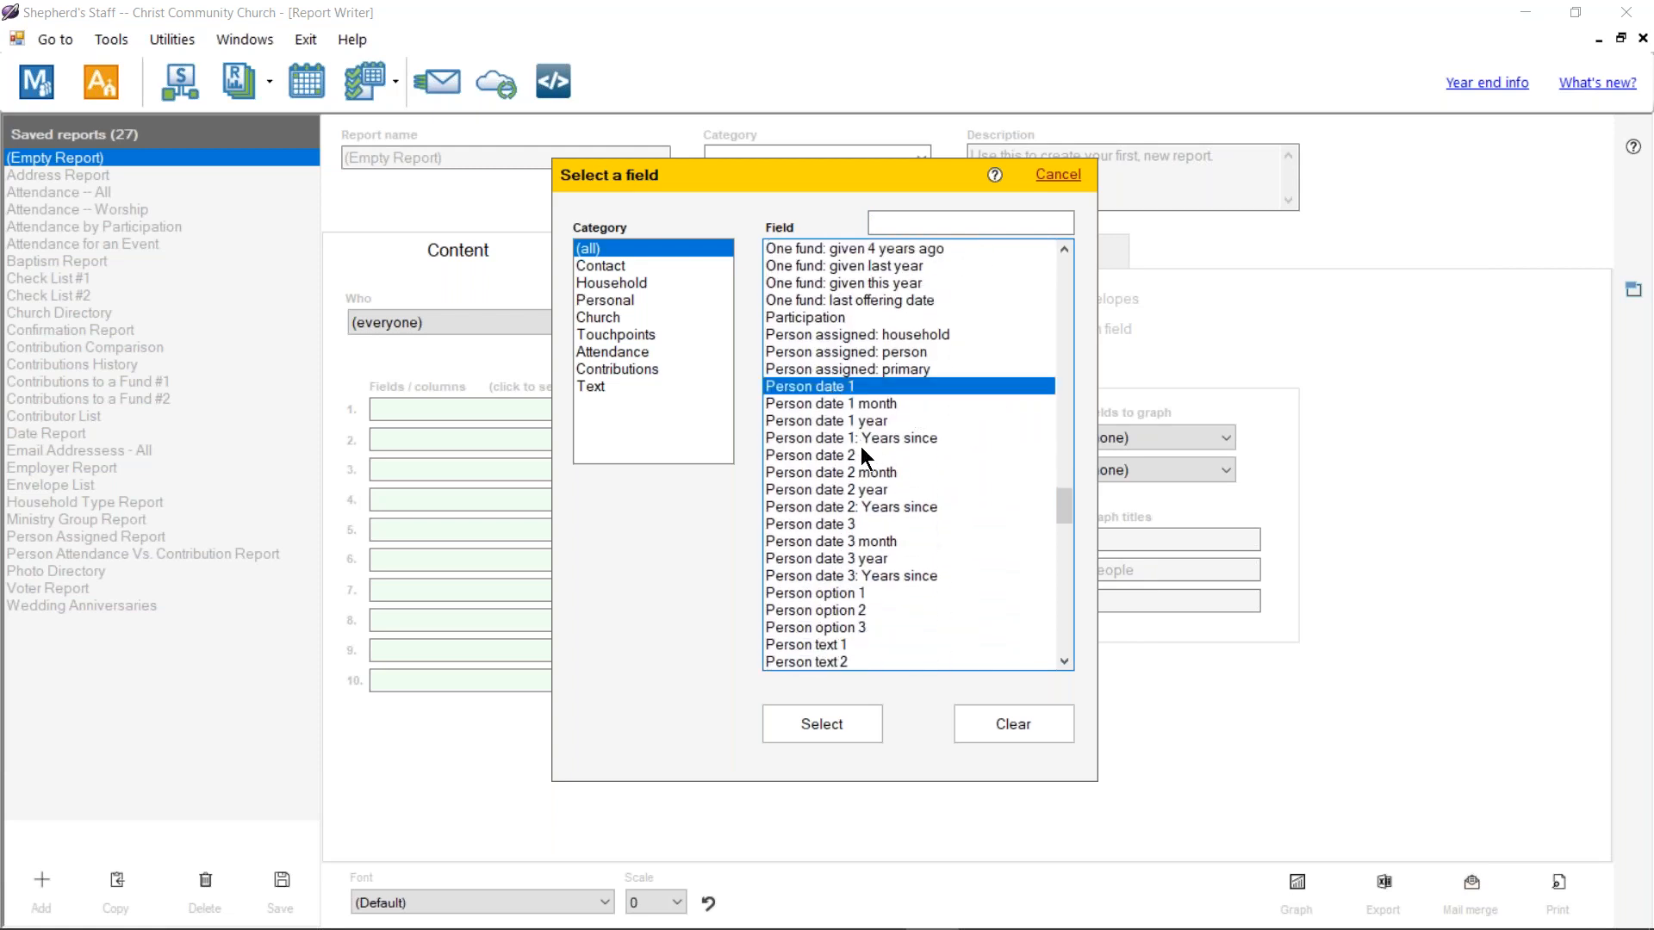
click(839, 457)
click(895, 593)
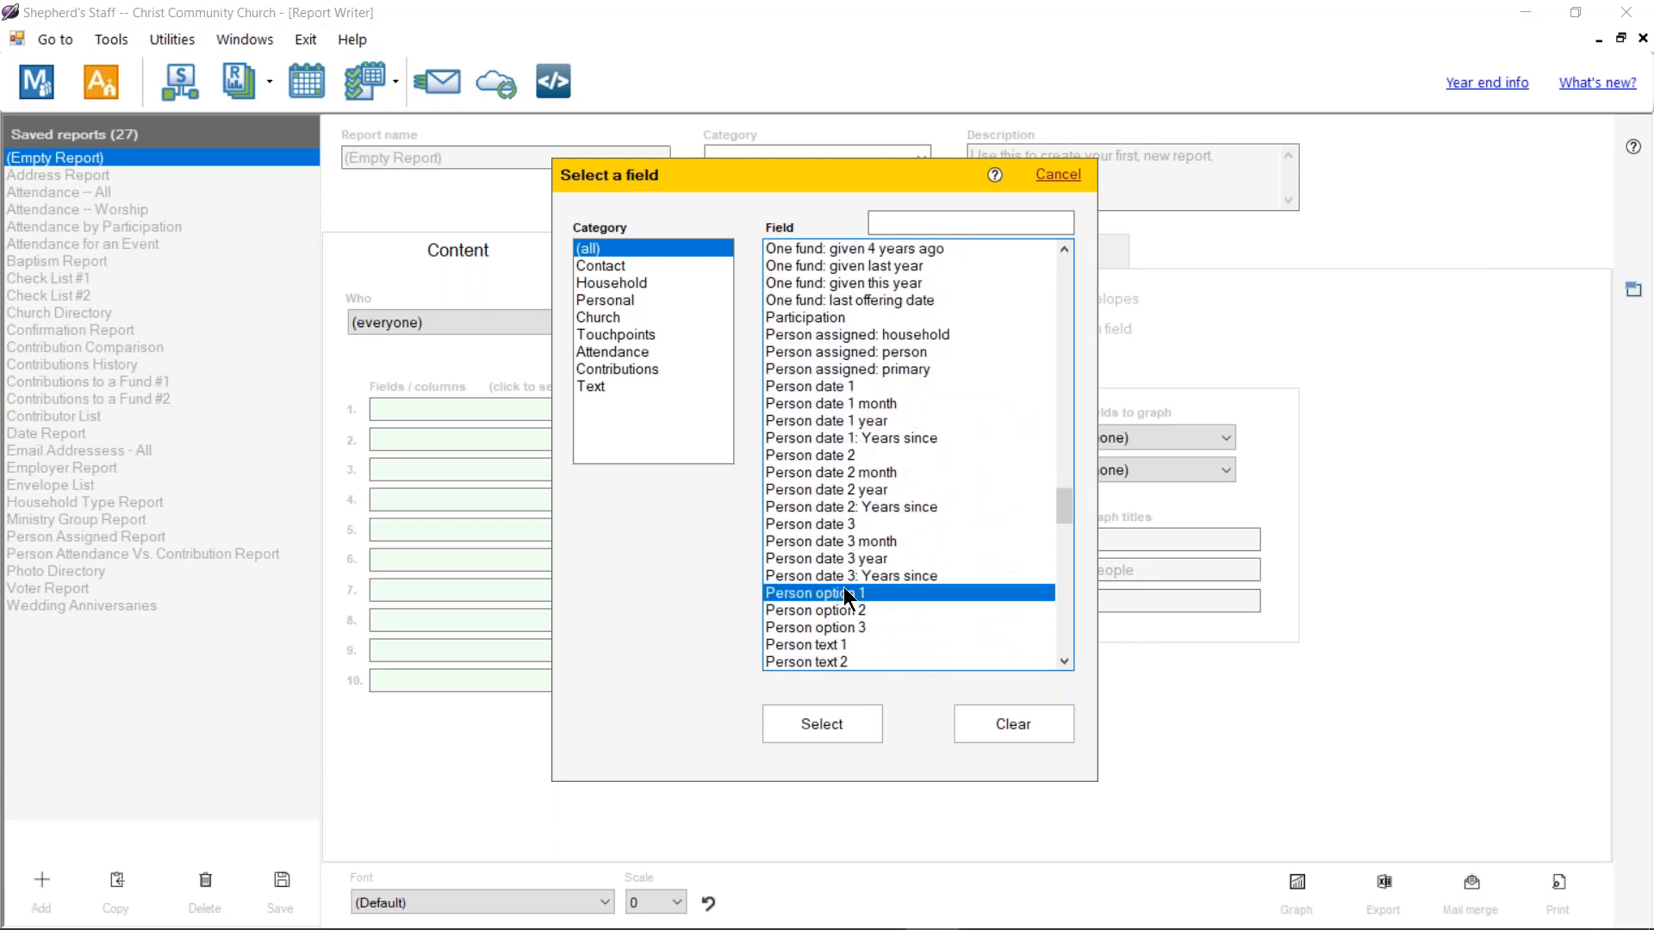
scroll(898, 590, down, 3)
click(830, 493)
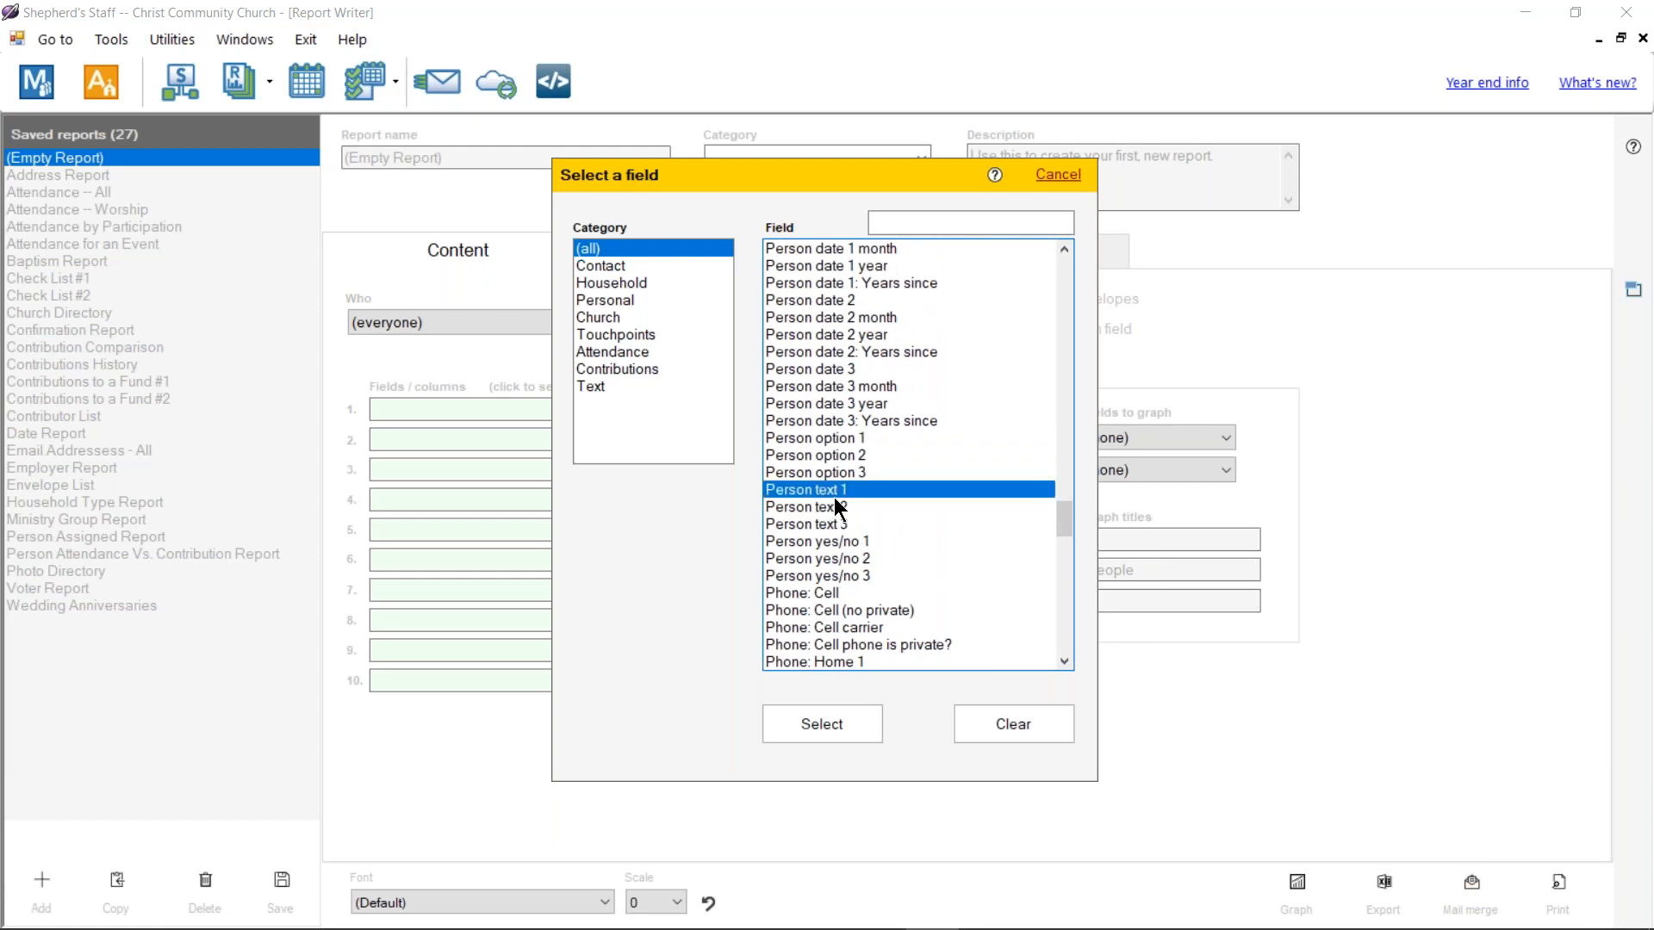
scroll(906, 530, down, 11)
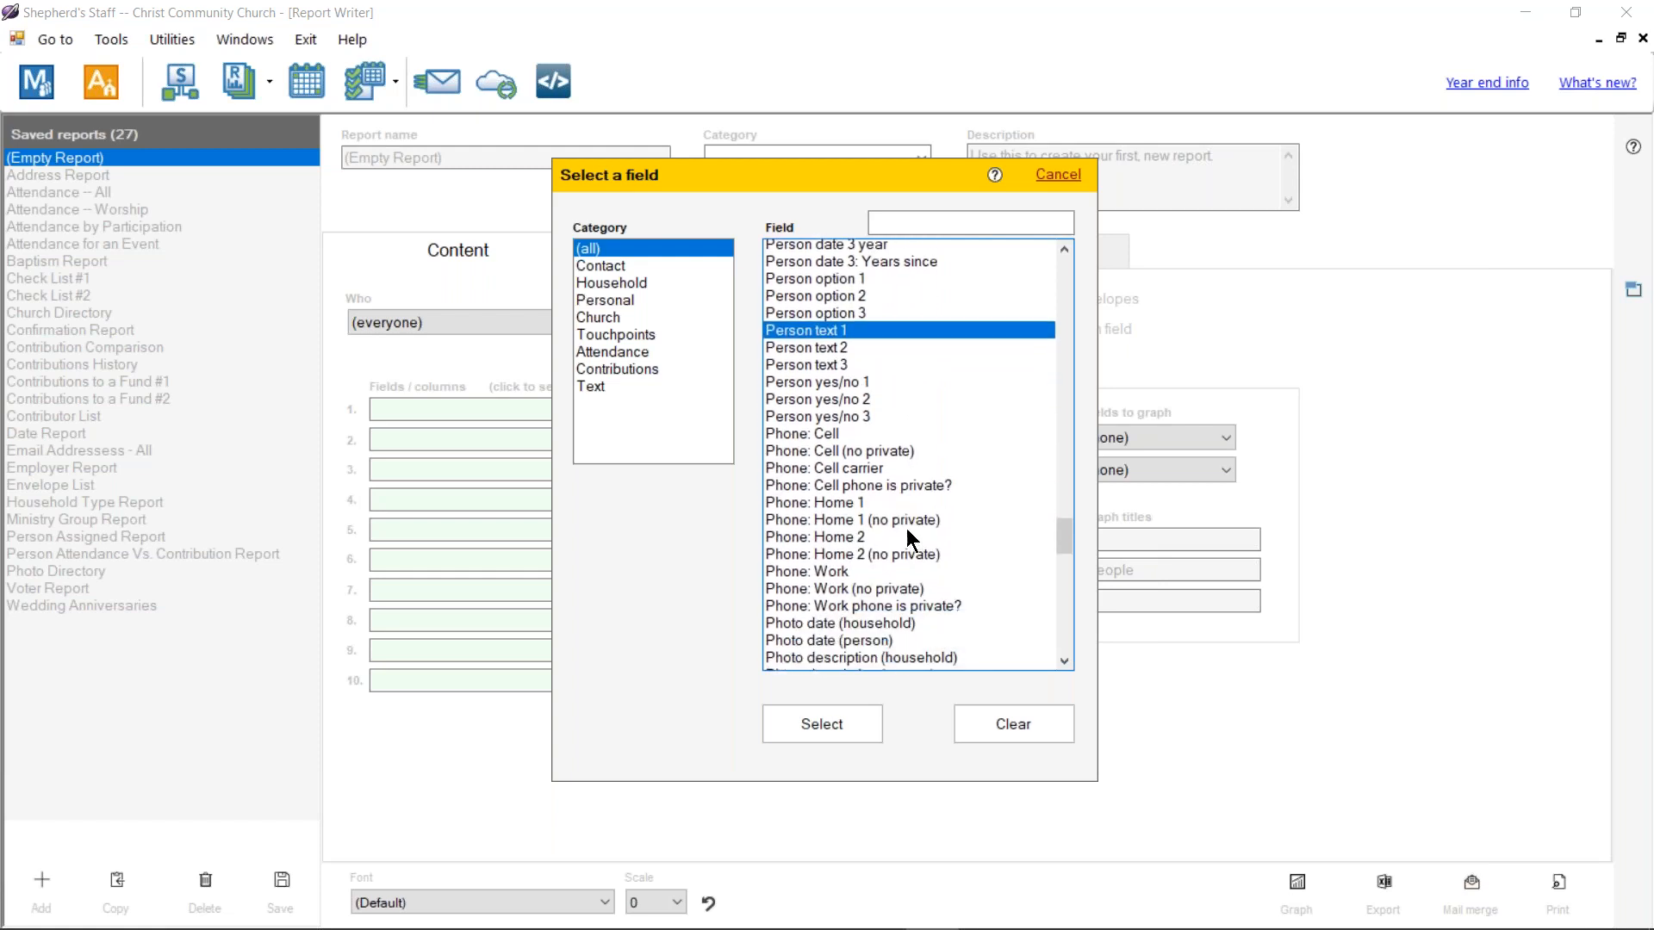
scroll(910, 542, down, 6)
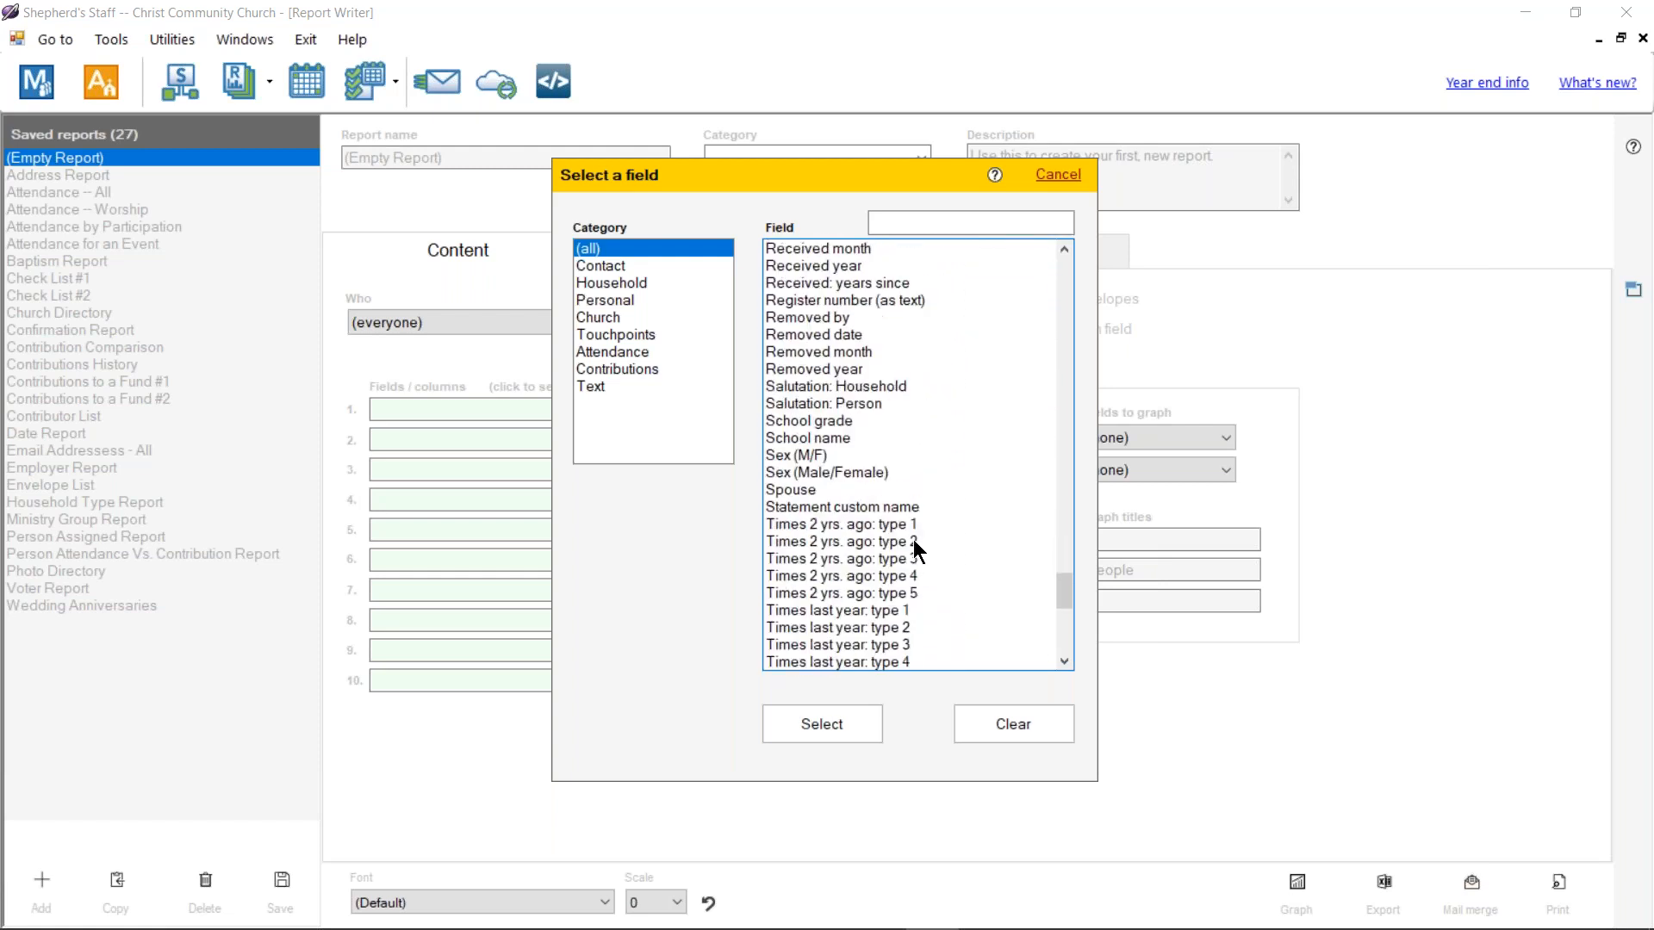
click(1058, 175)
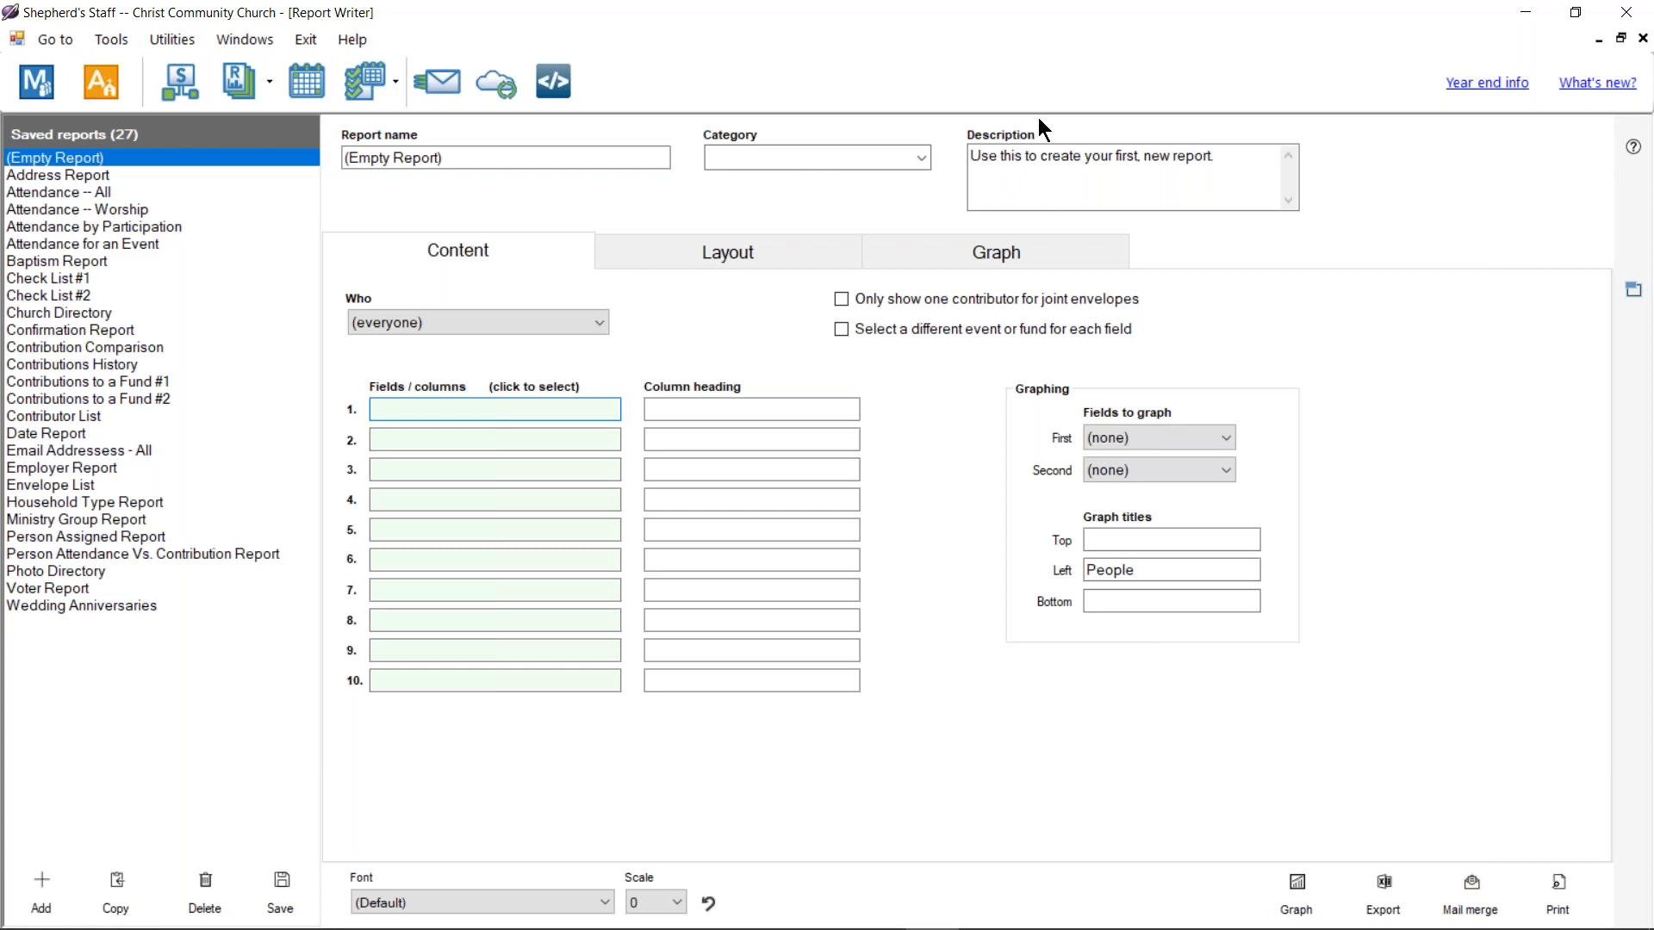
click(1640, 41)
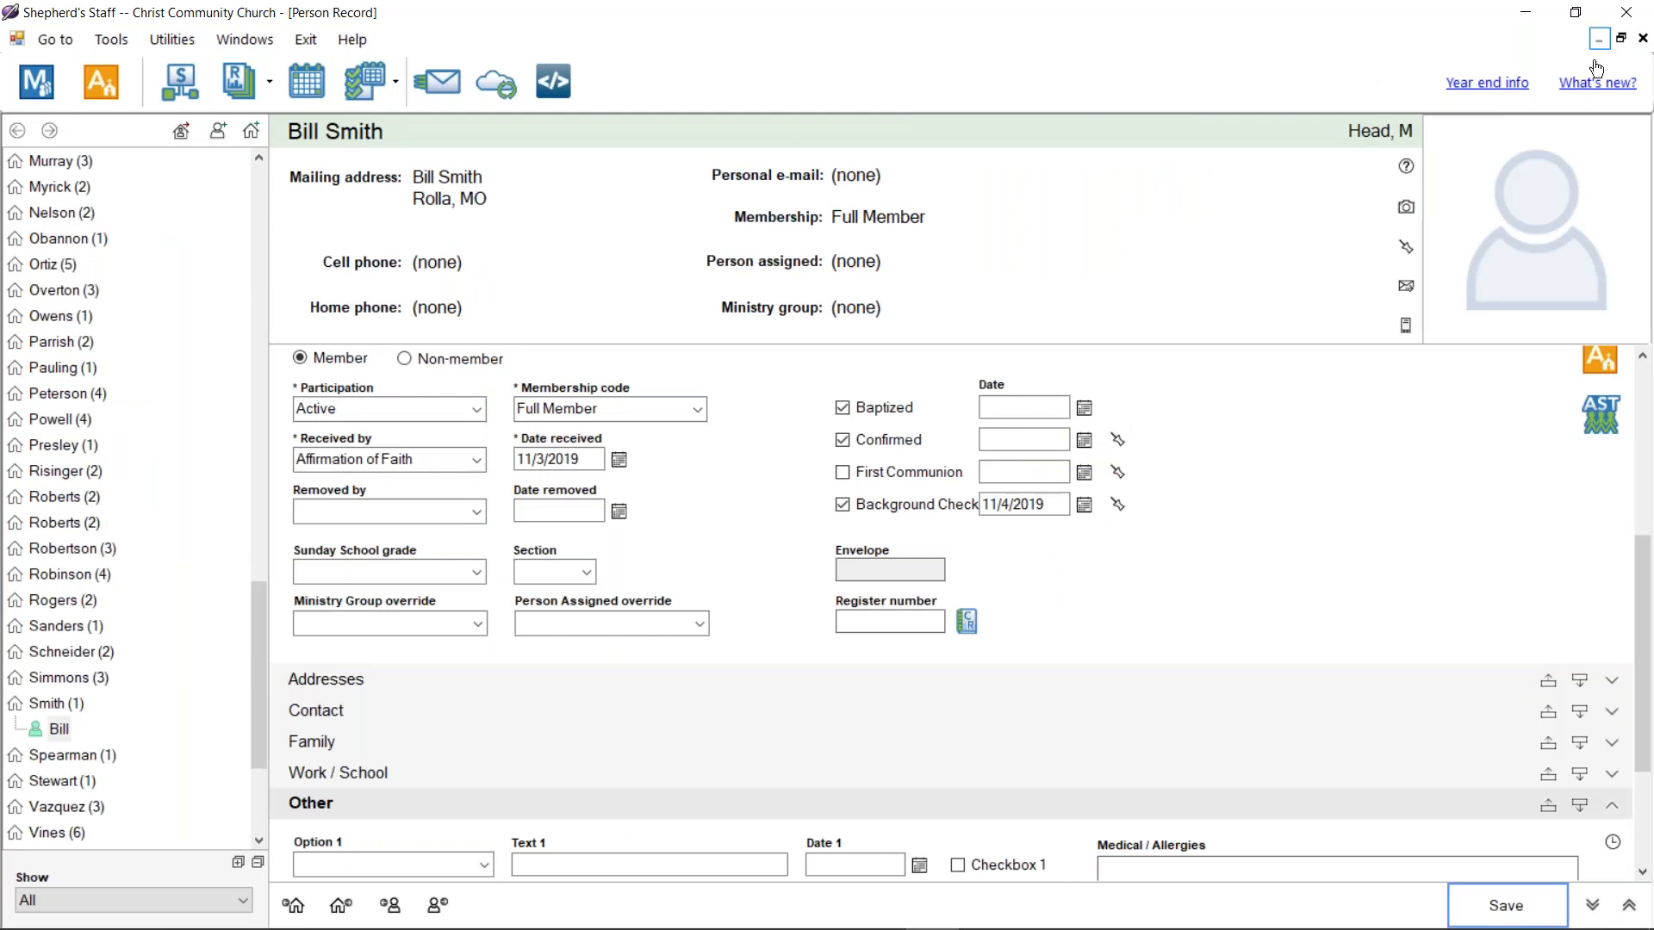
Step: Close the person record and open Archives from Tools / Settings' Archival and cleanup
click(1643, 39)
click(623, 143)
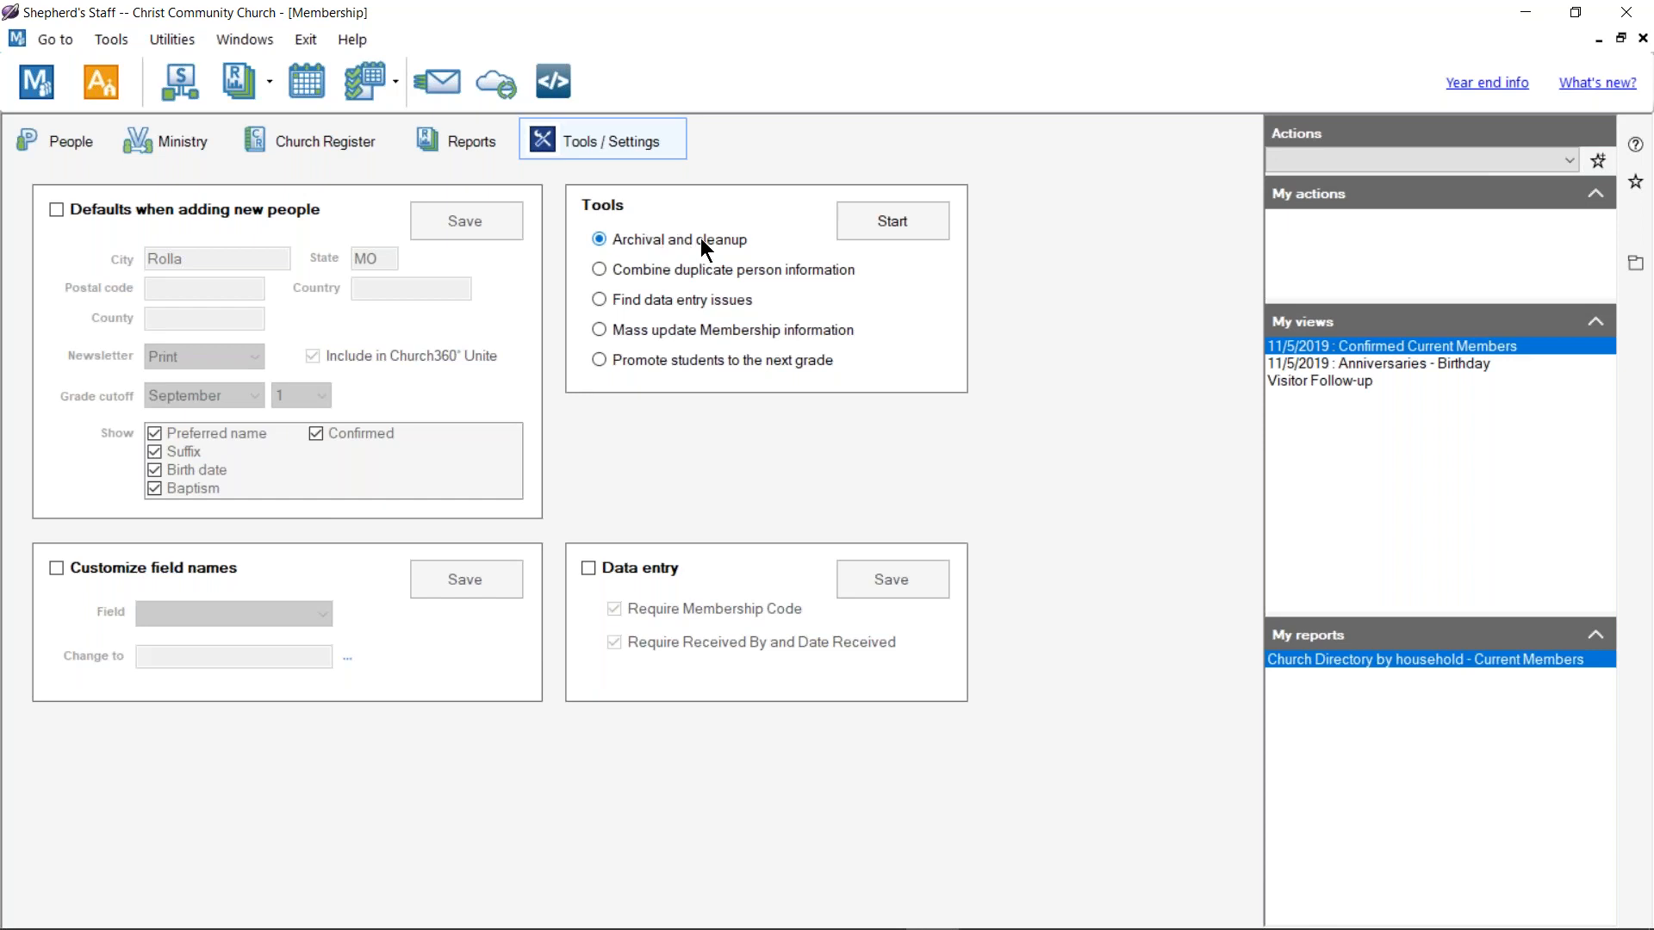
click(894, 223)
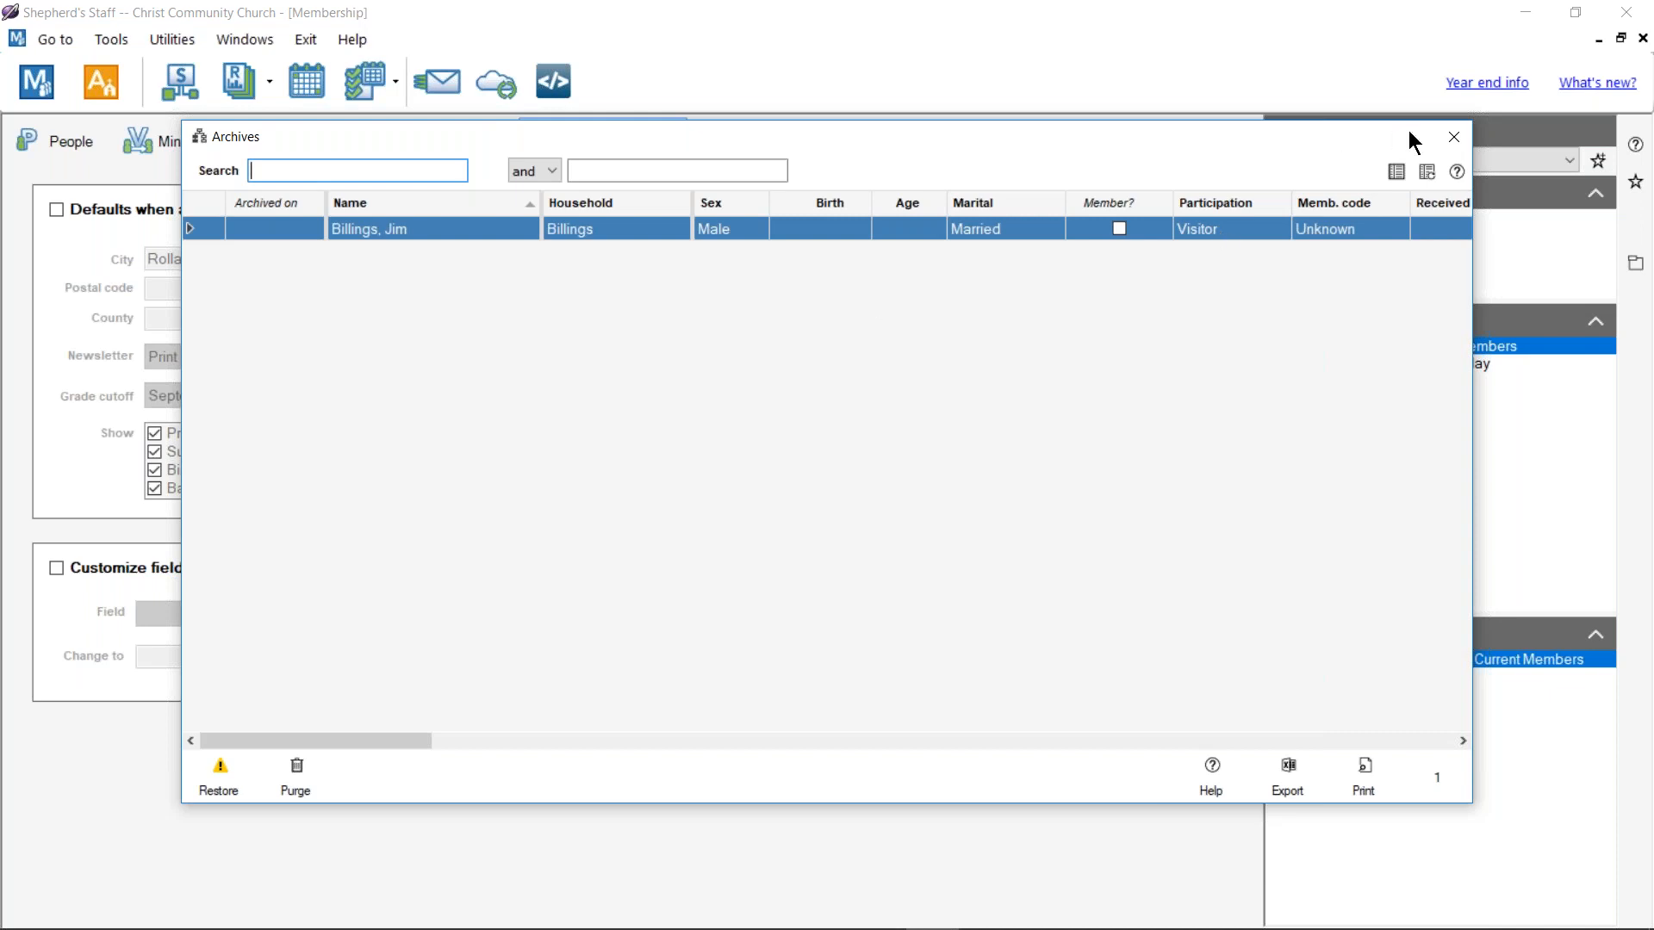
Step: Close the Archives window and return to the People search list
click(1459, 140)
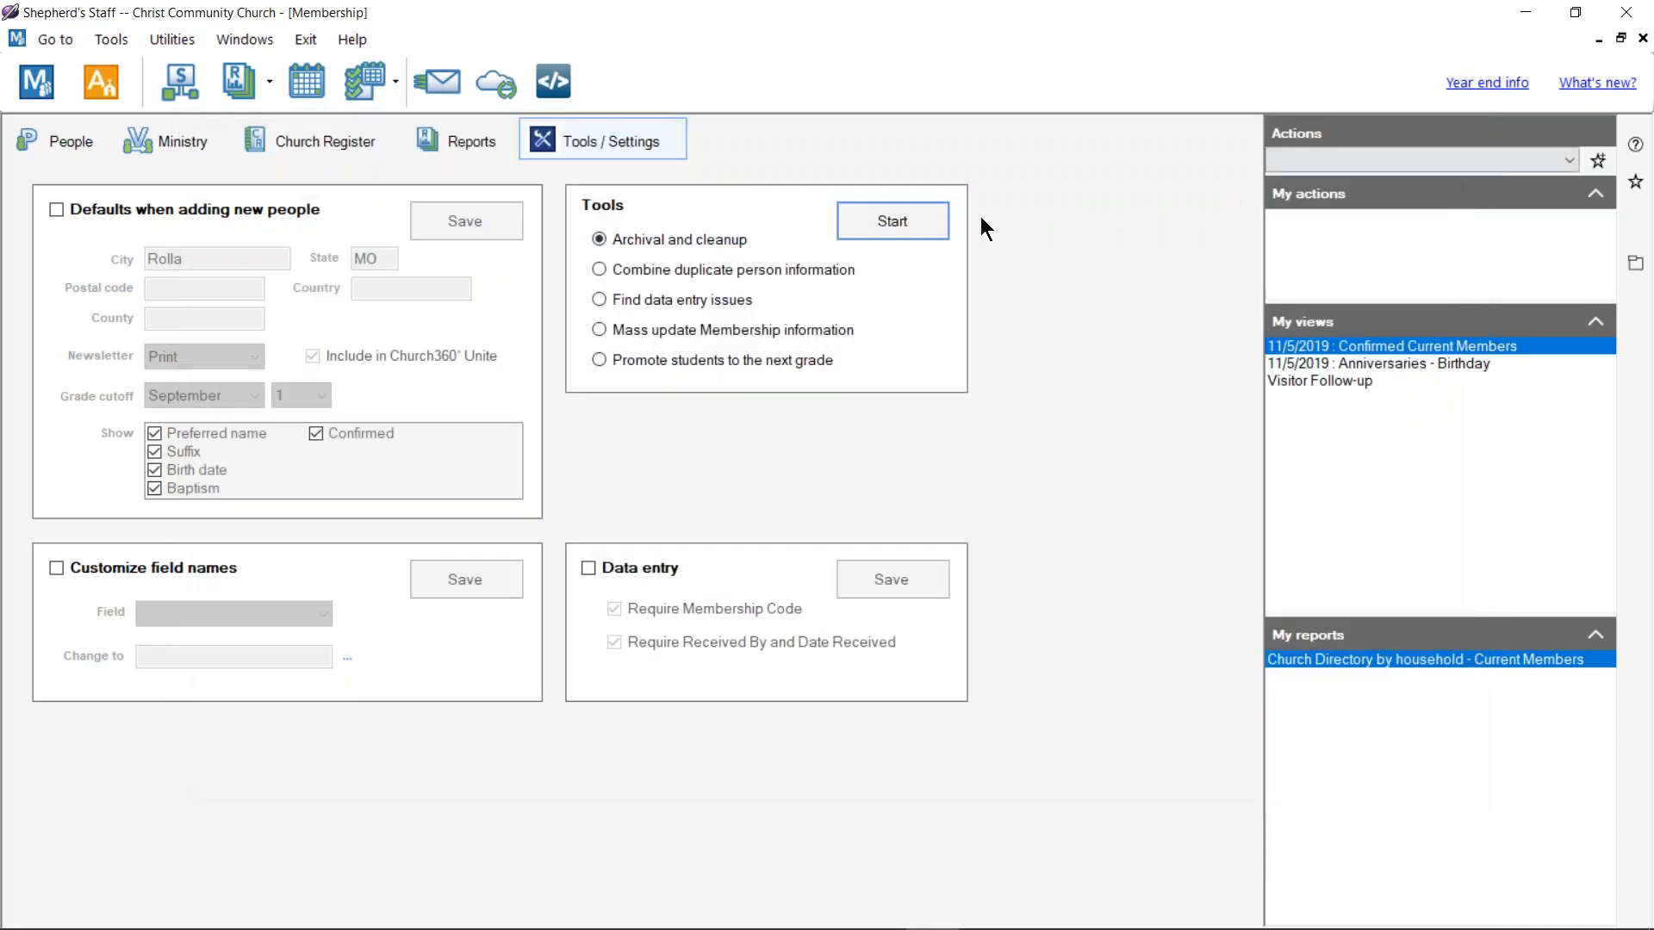
click(68, 149)
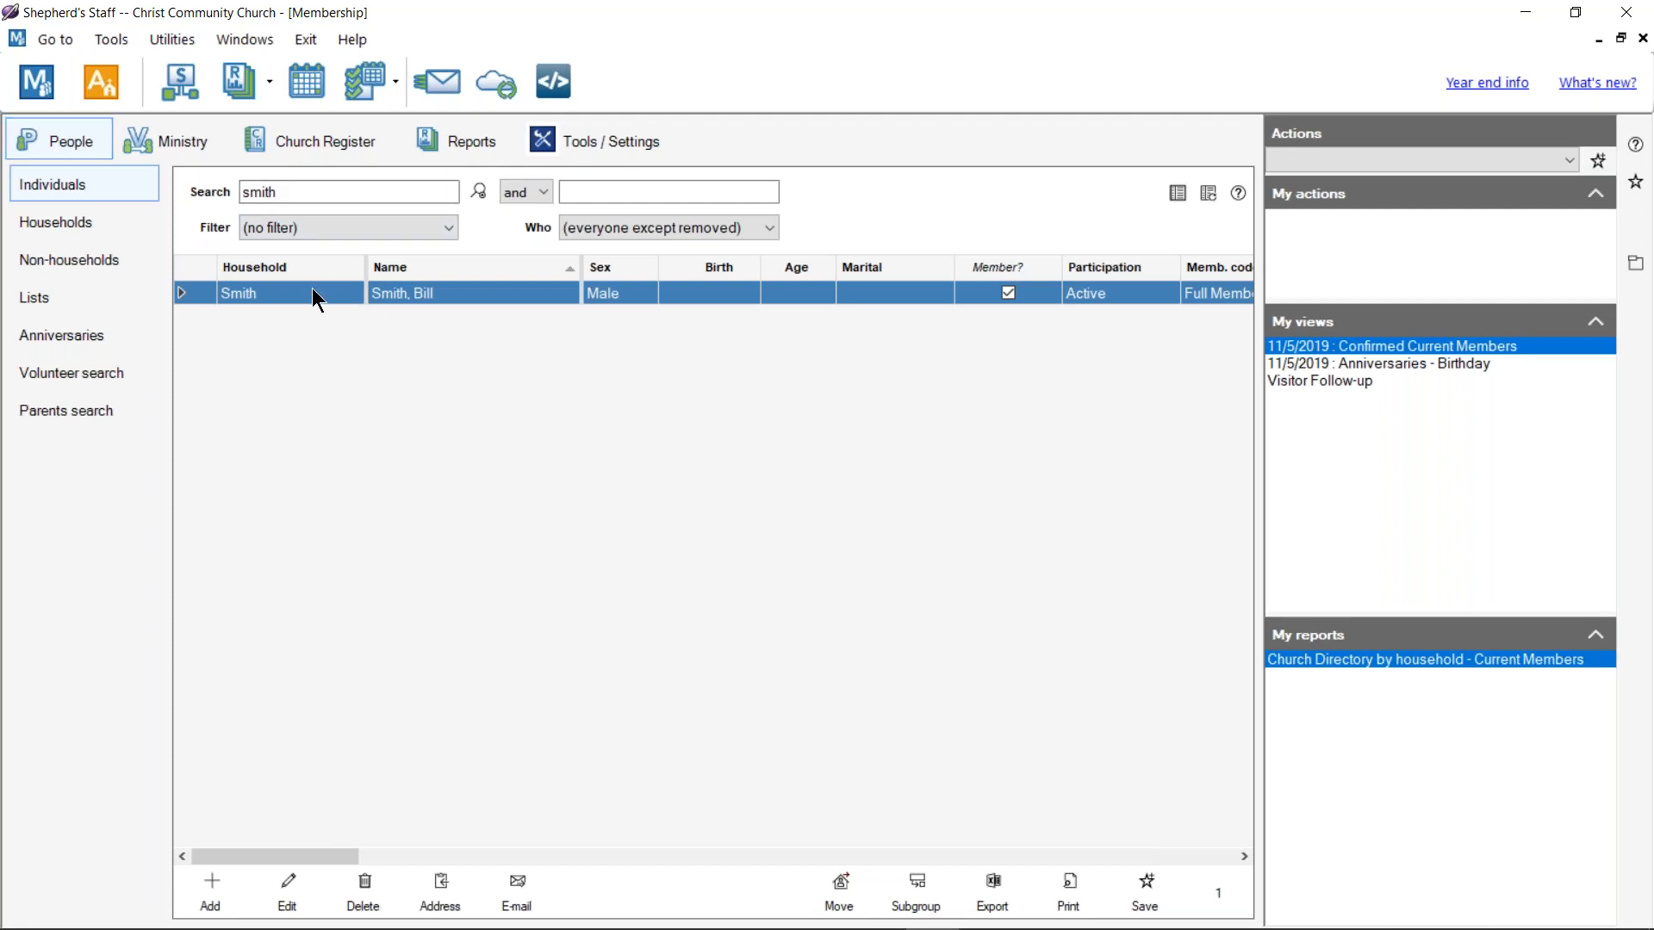
click(362, 891)
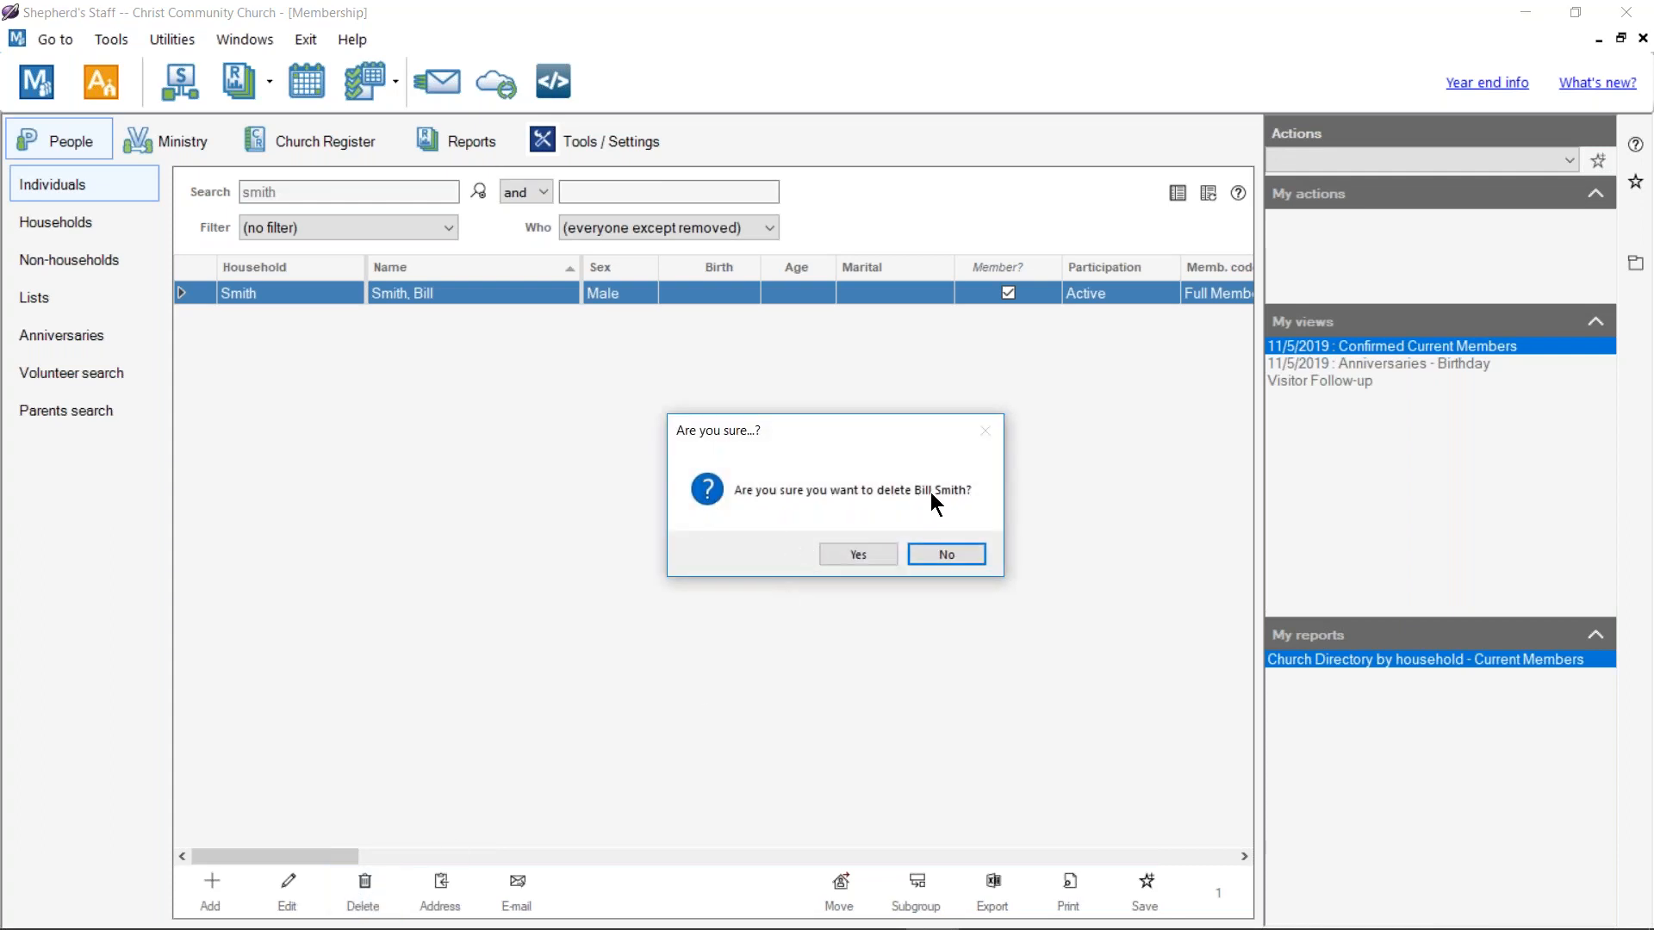
click(870, 557)
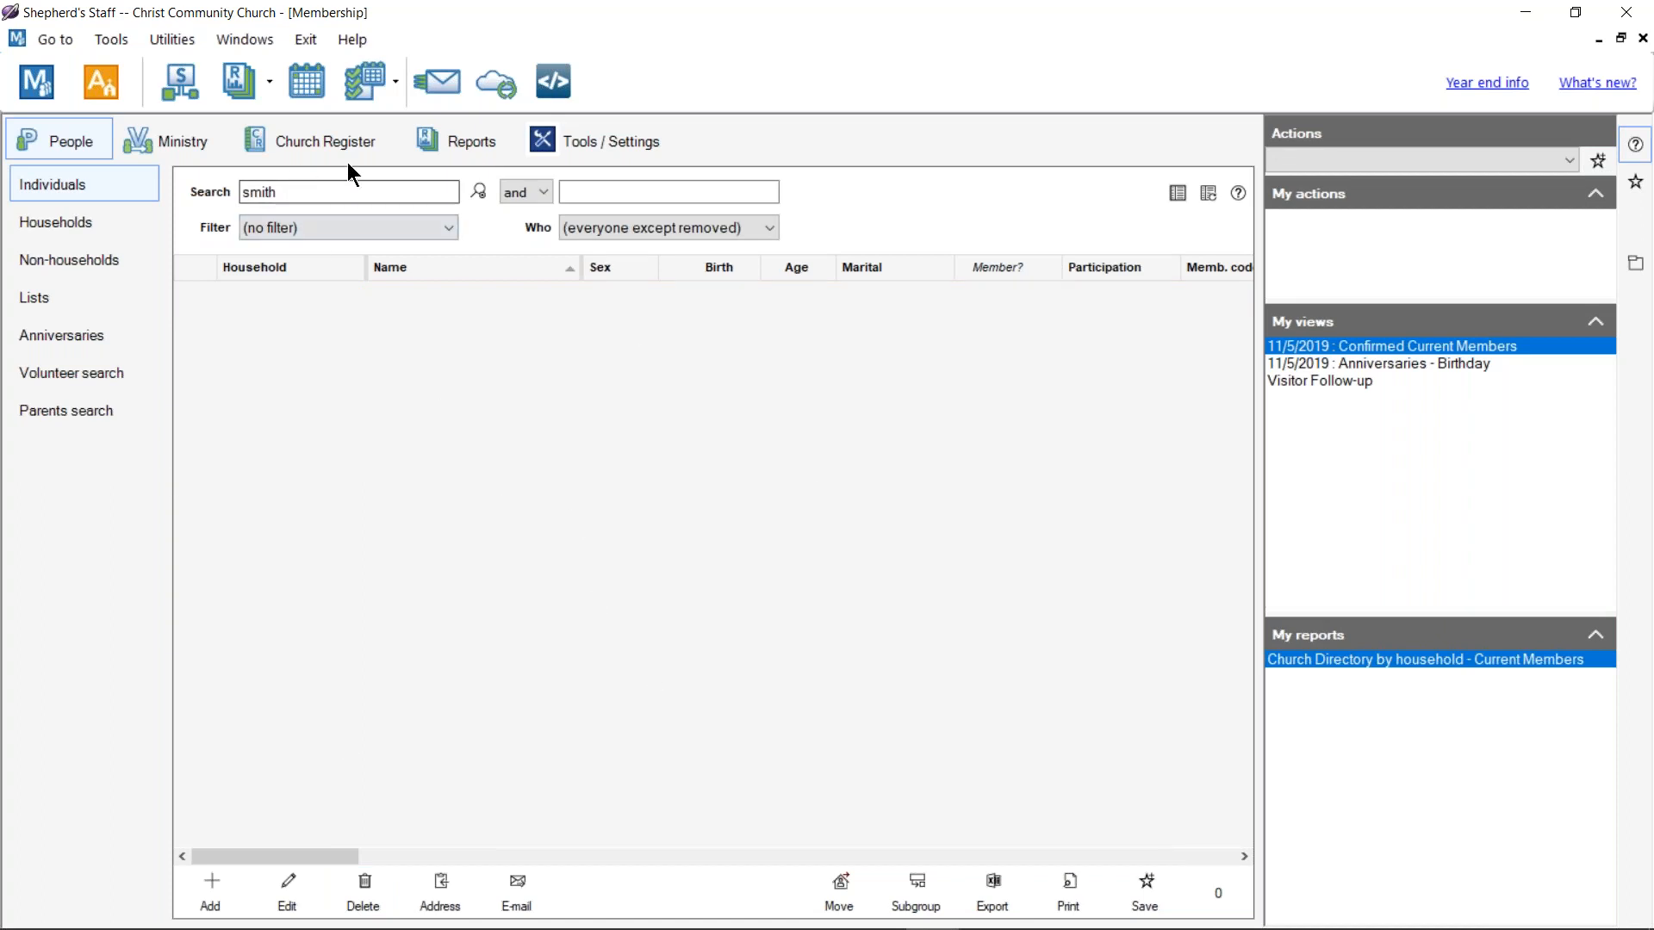
click(613, 145)
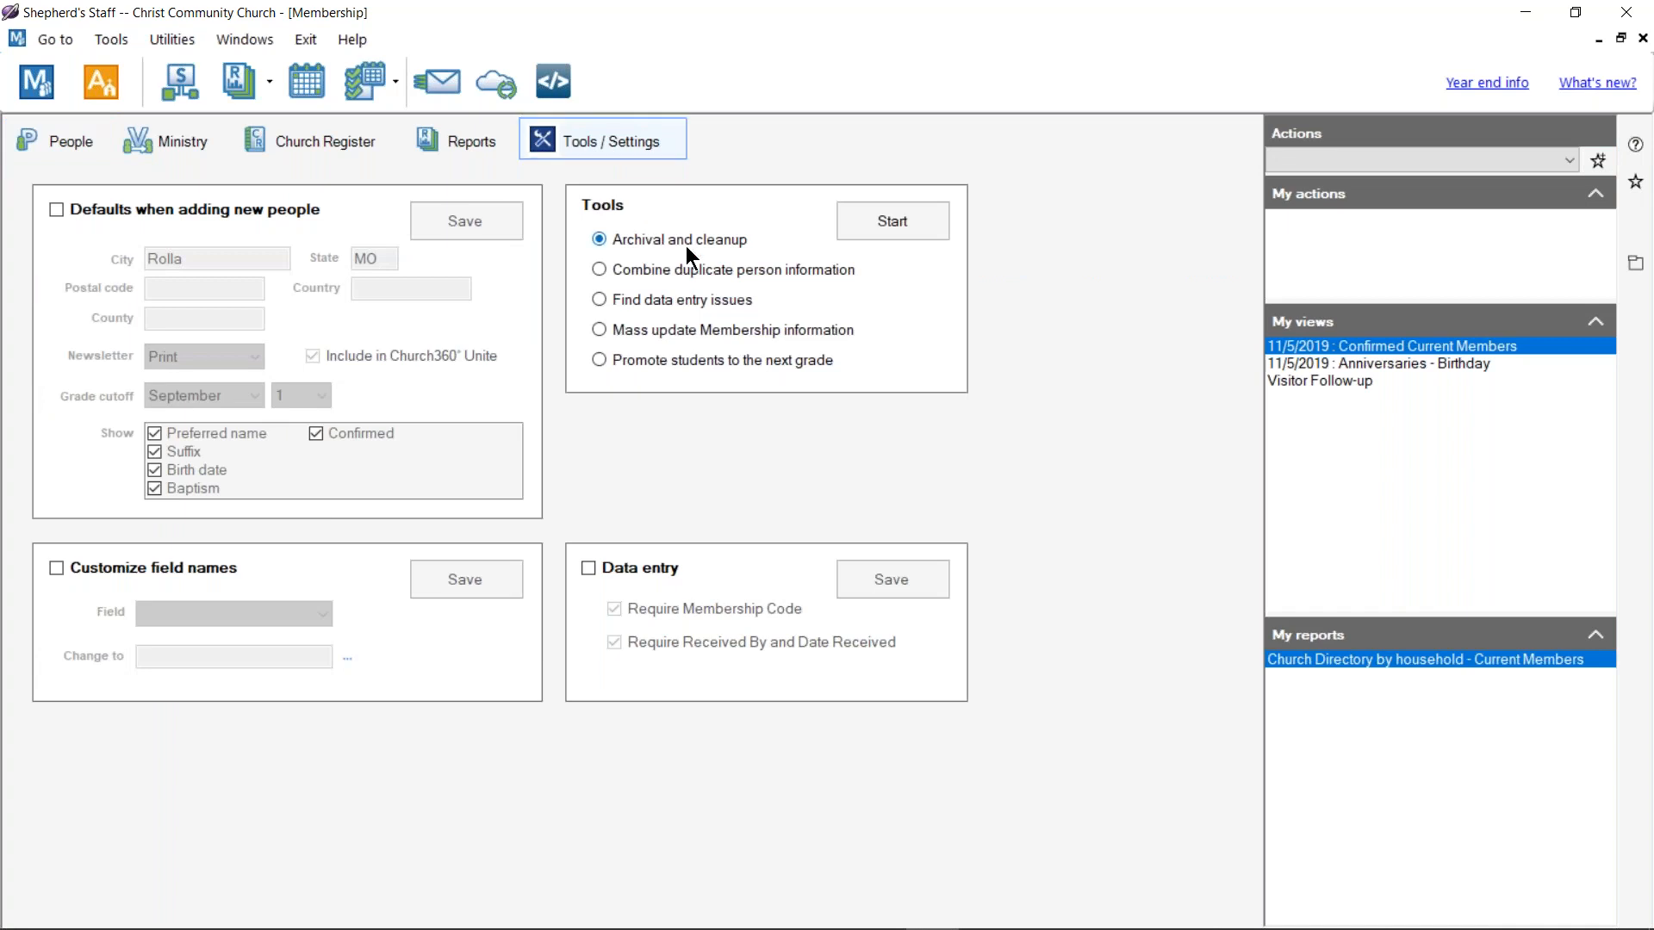
click(872, 219)
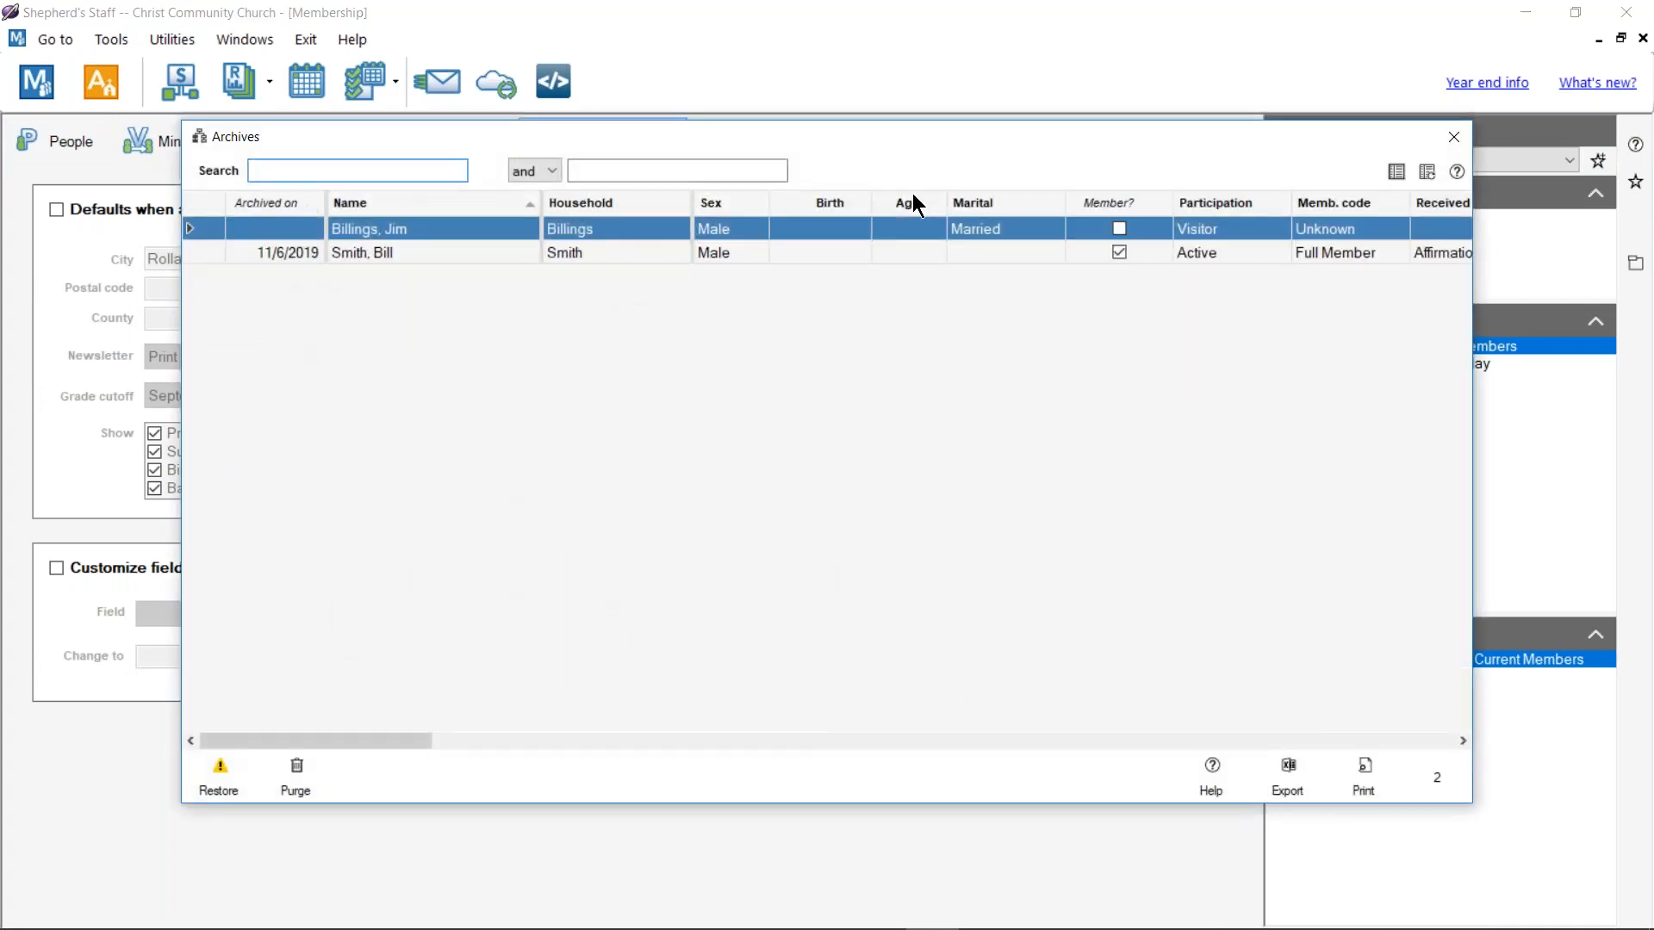
click(435, 252)
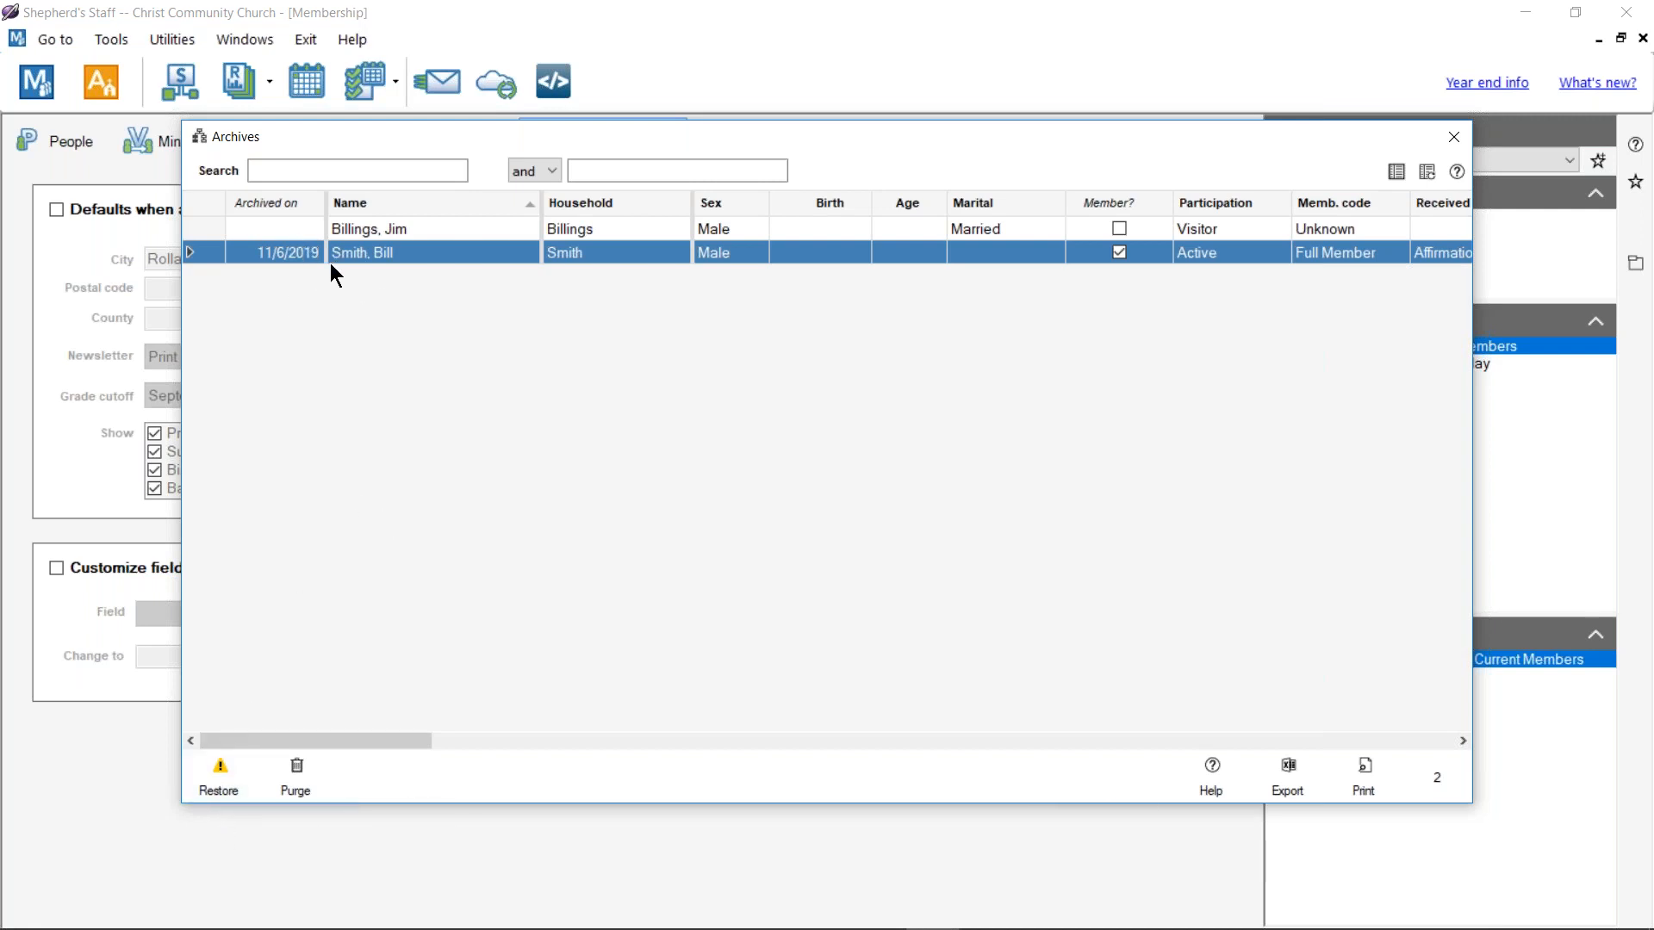
click(296, 778)
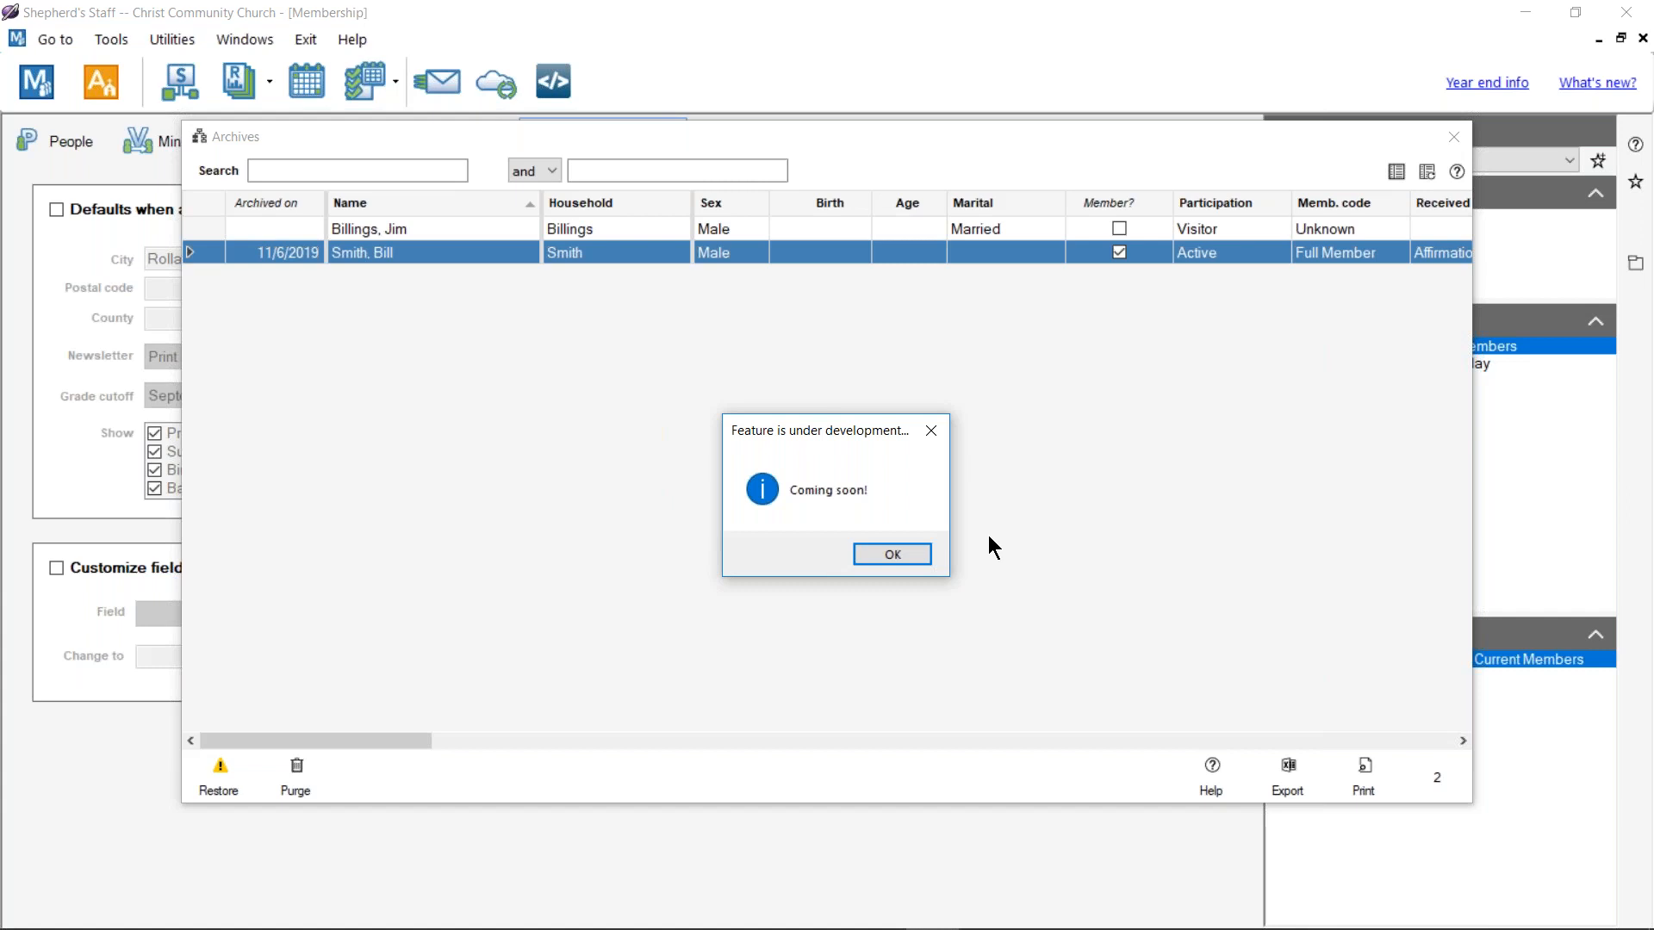
Step: Dismiss the 'Coming soon' notice, then close the Archives list and the Membership window
click(892, 555)
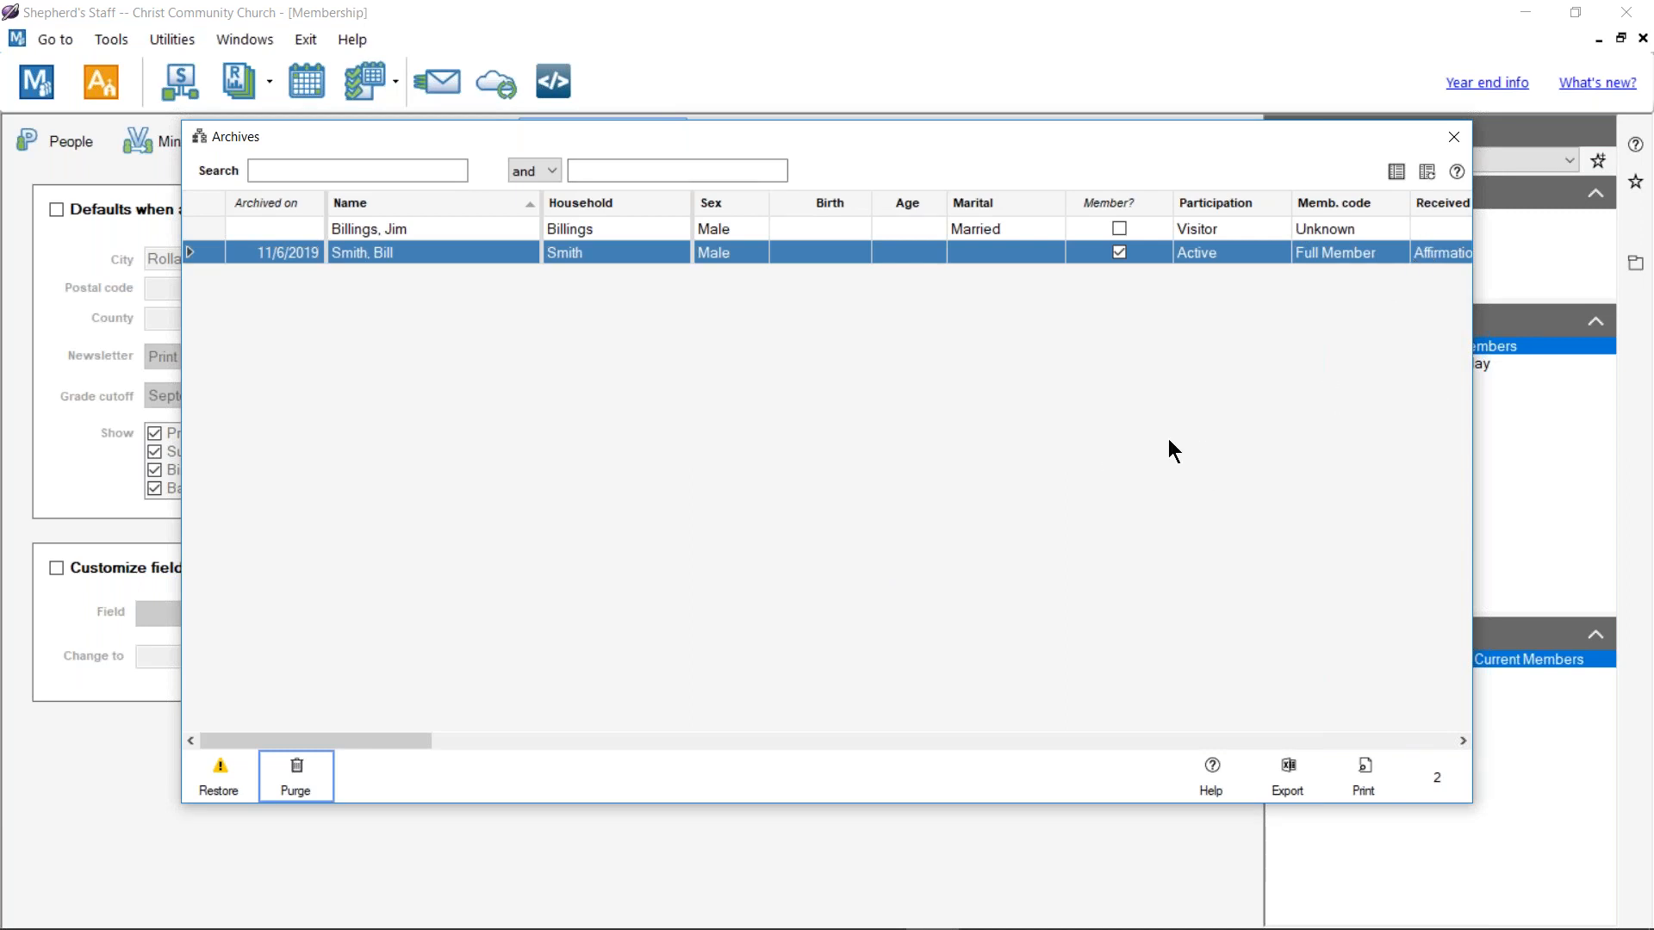
click(1453, 136)
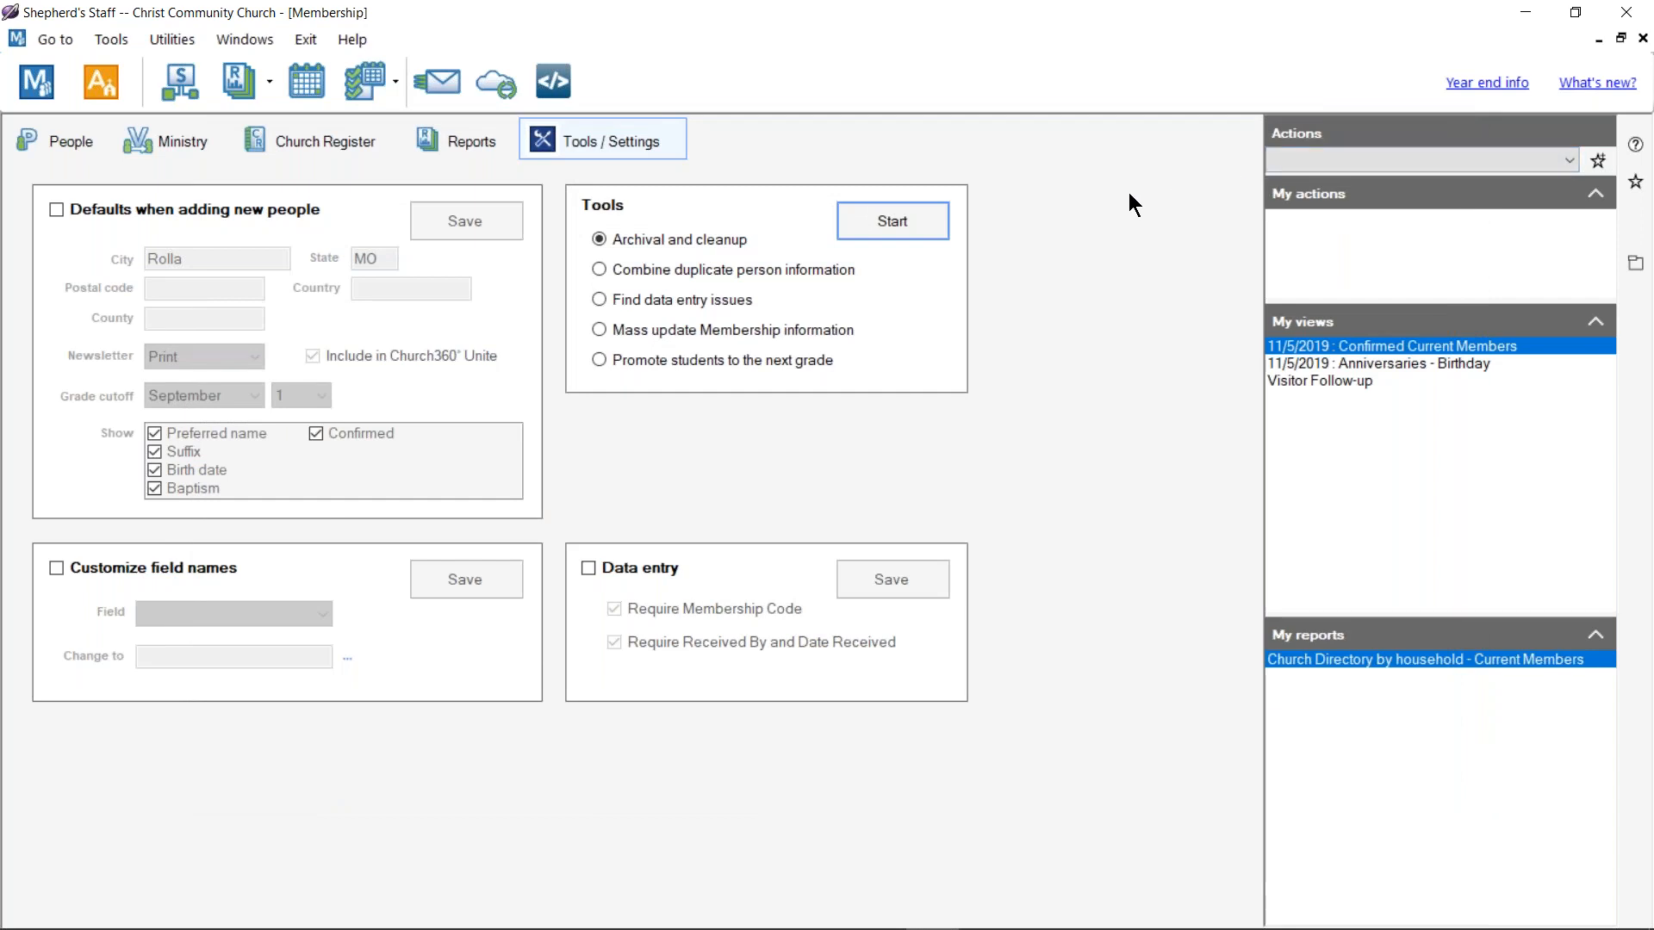
click(1642, 38)
Step: Open User security and view the second user's module access permissions
click(1626, 17)
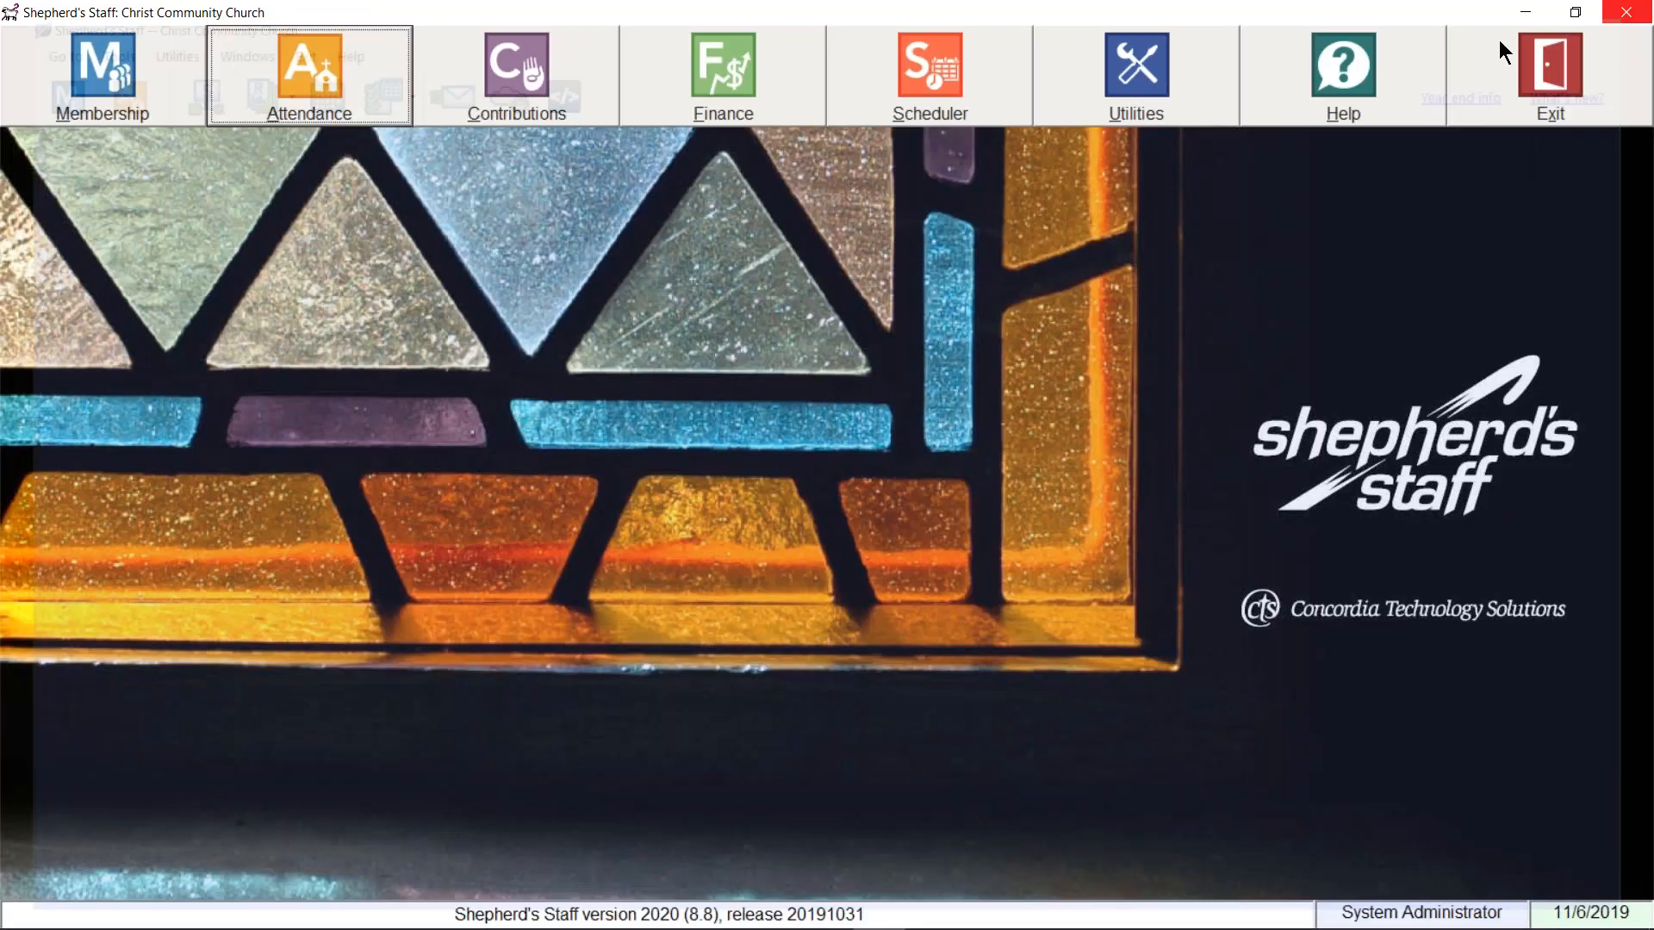
click(1119, 93)
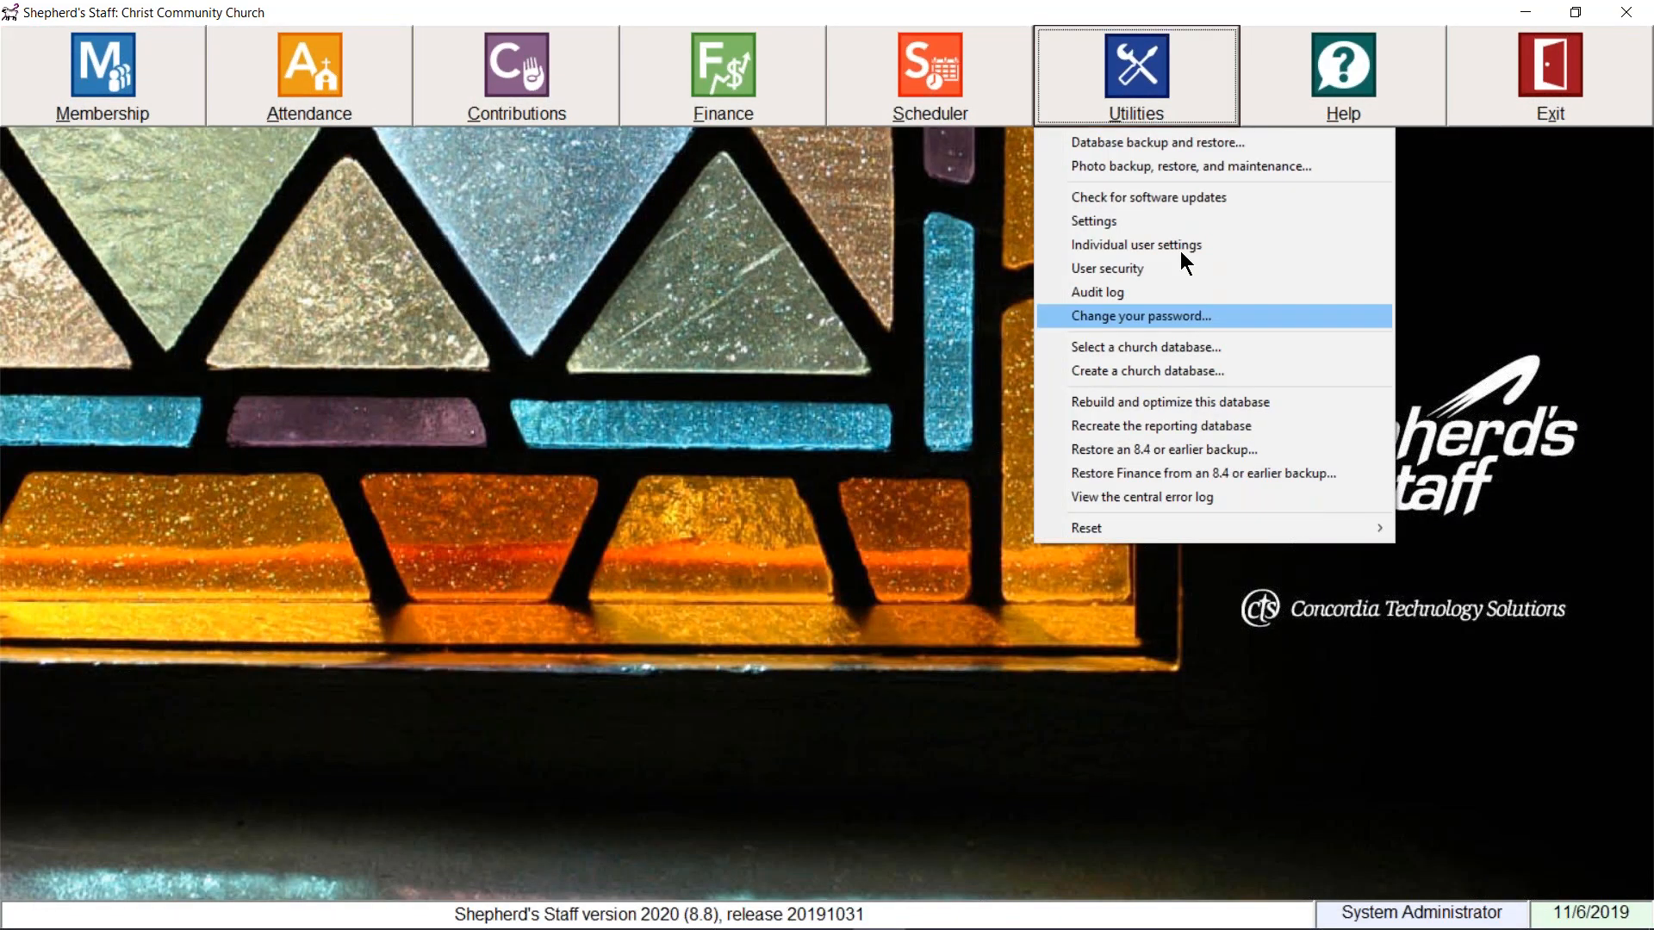
click(1133, 263)
drag(1039, 255, 1071, 241)
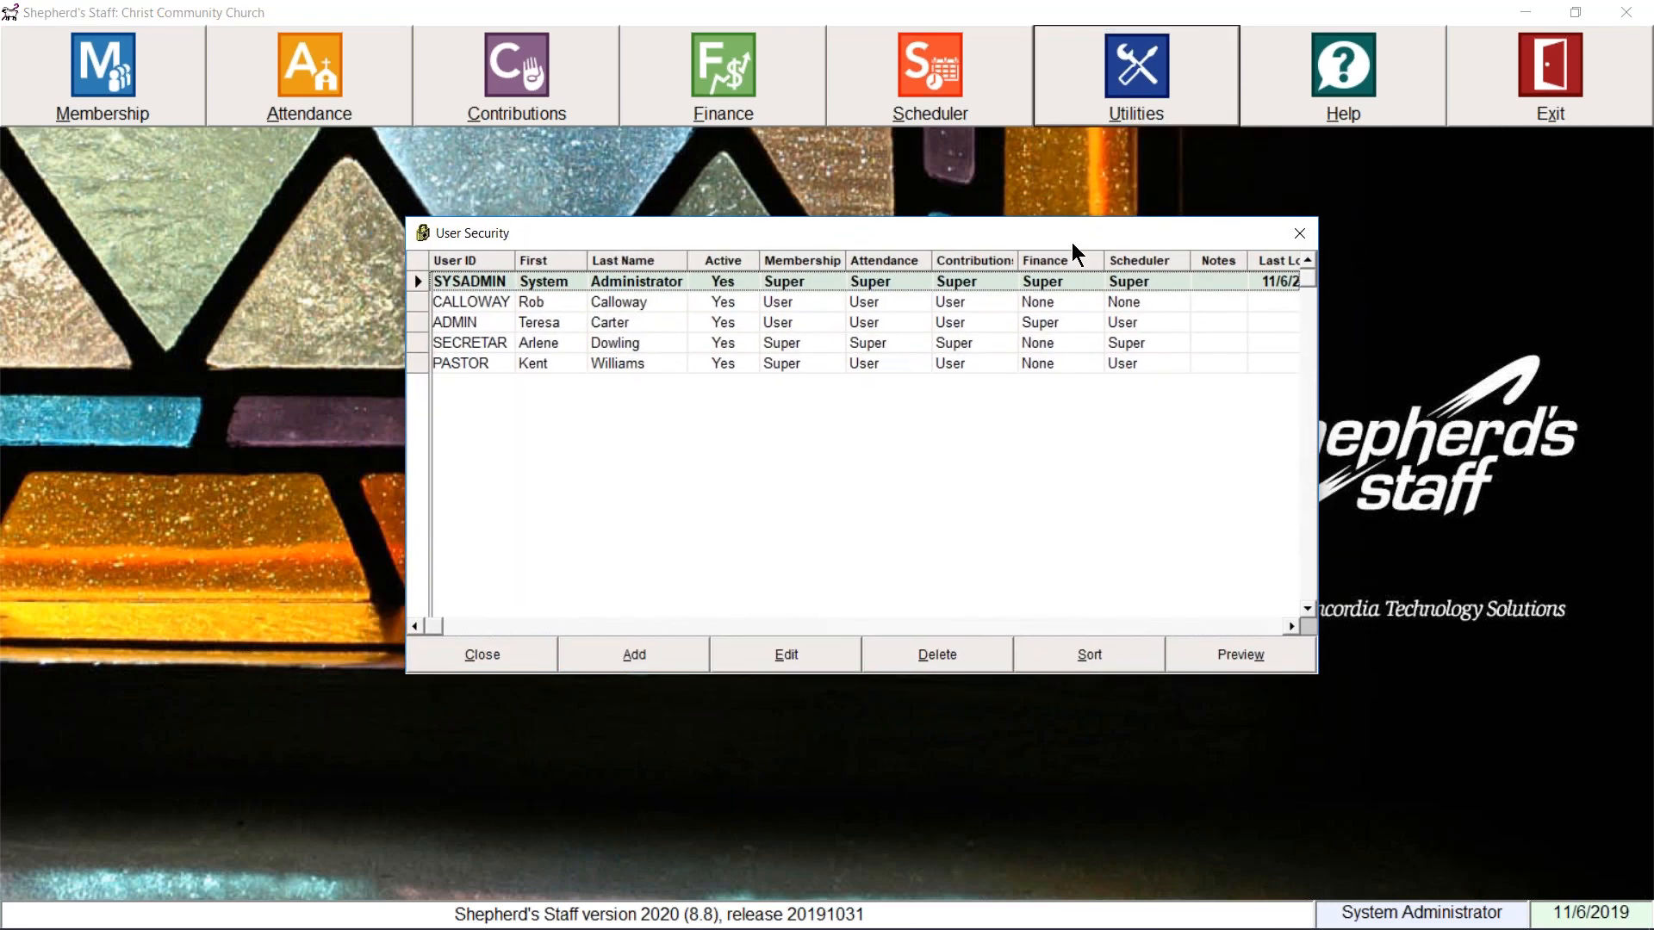
double_click(577, 303)
drag(731, 264, 753, 379)
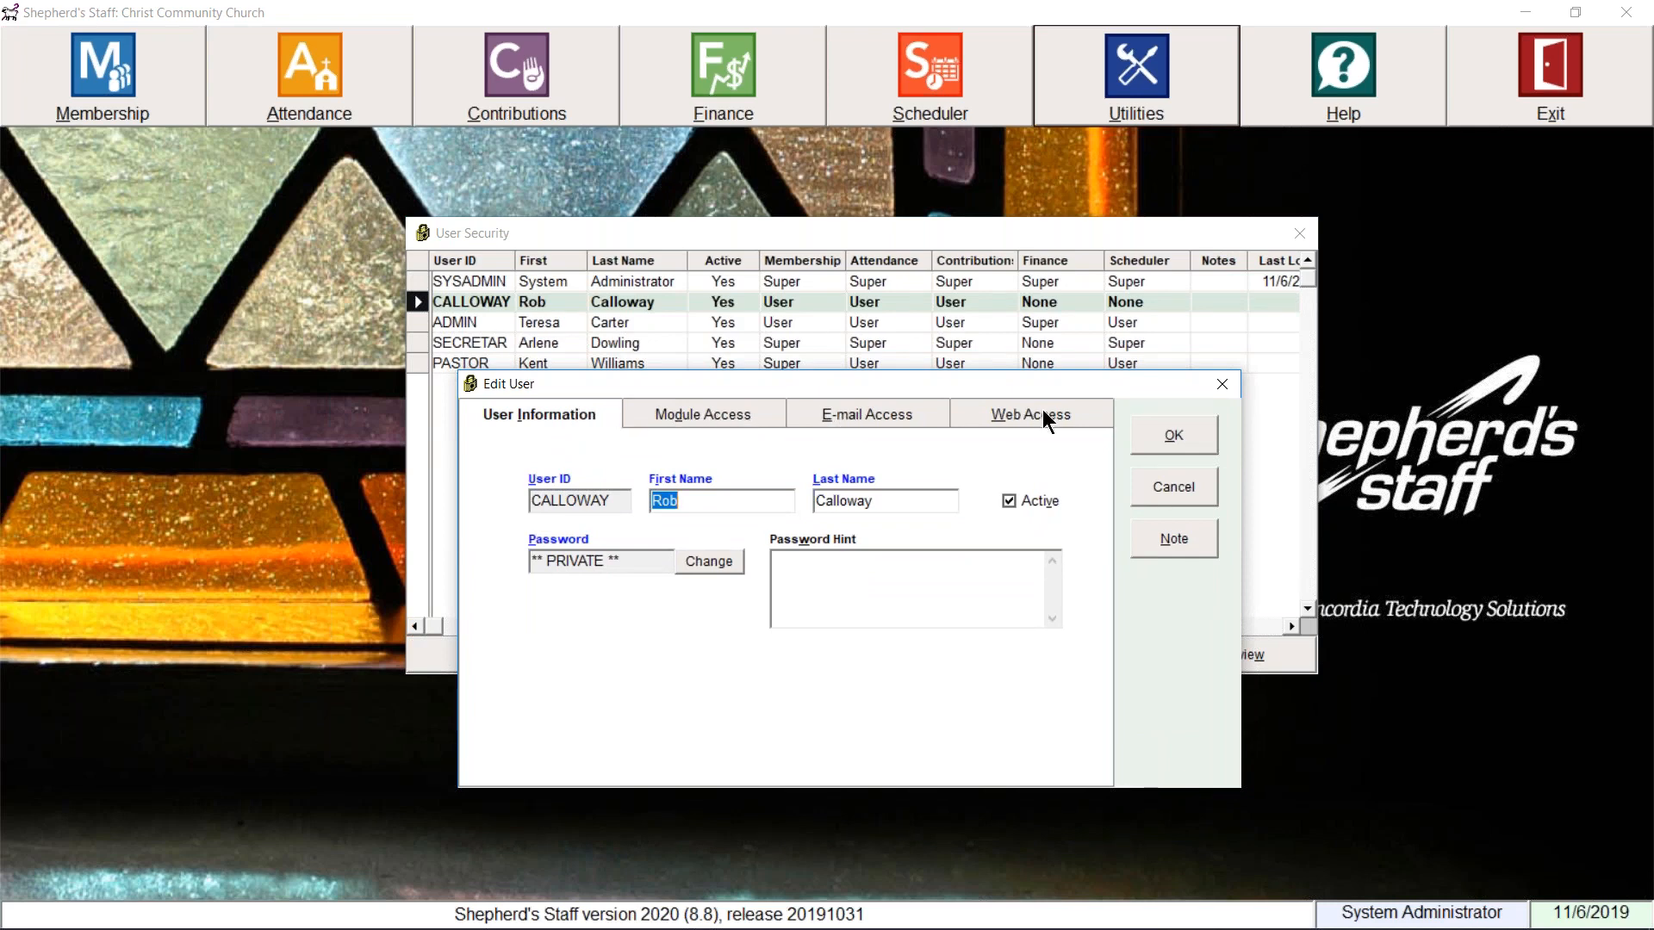
click(705, 425)
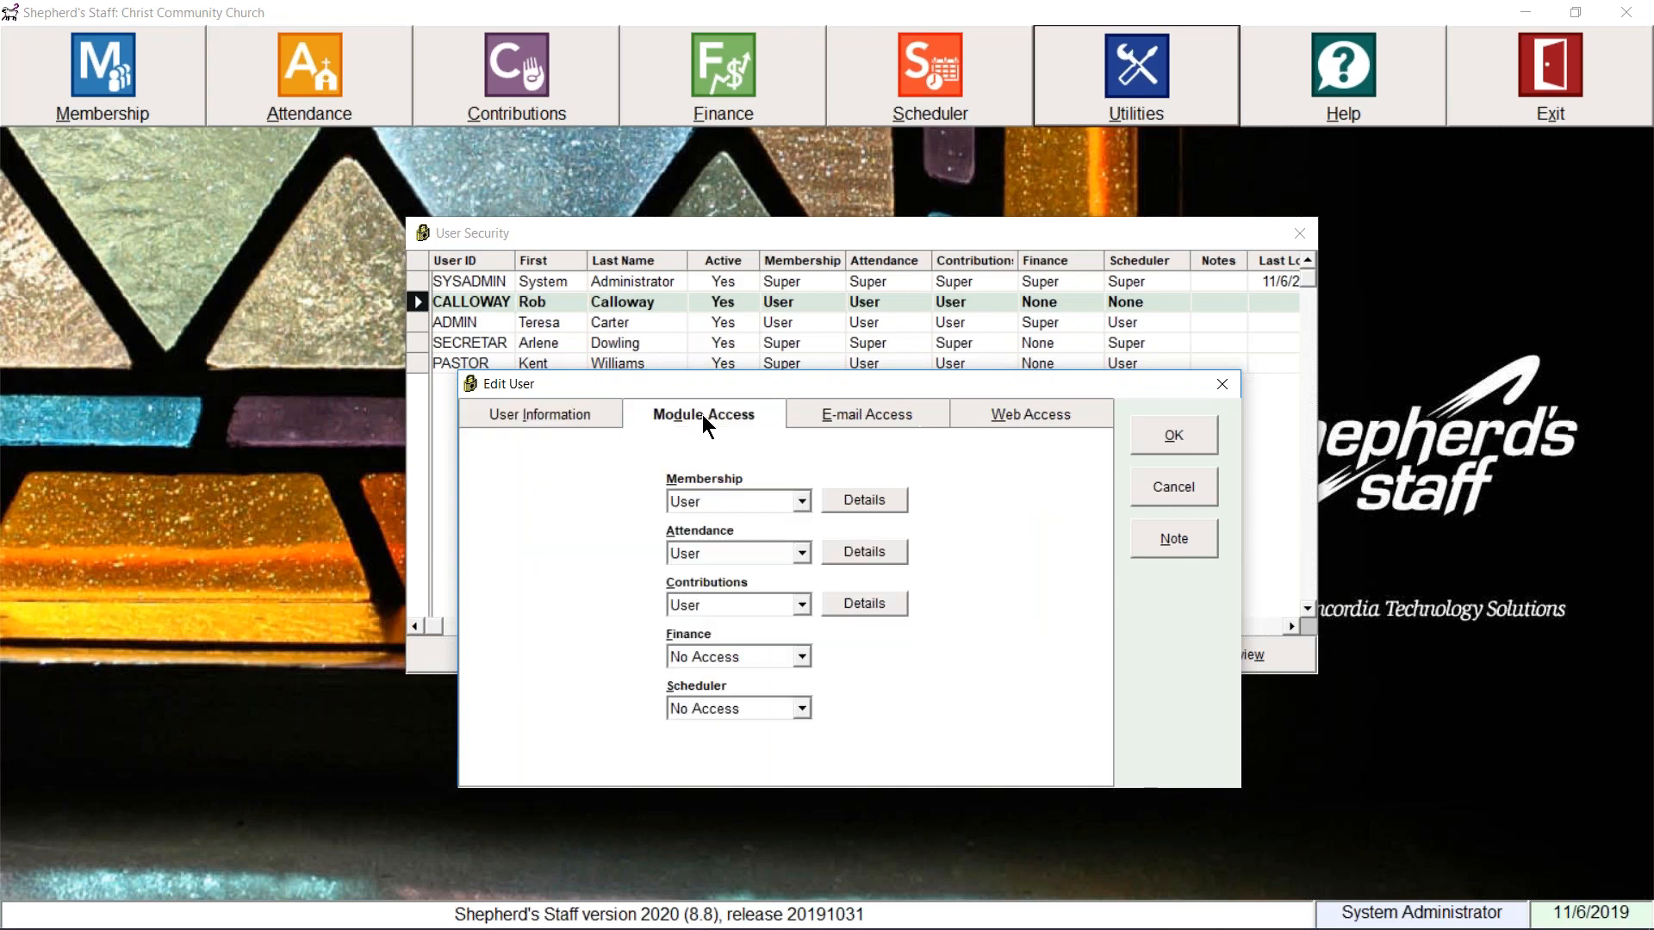
click(801, 500)
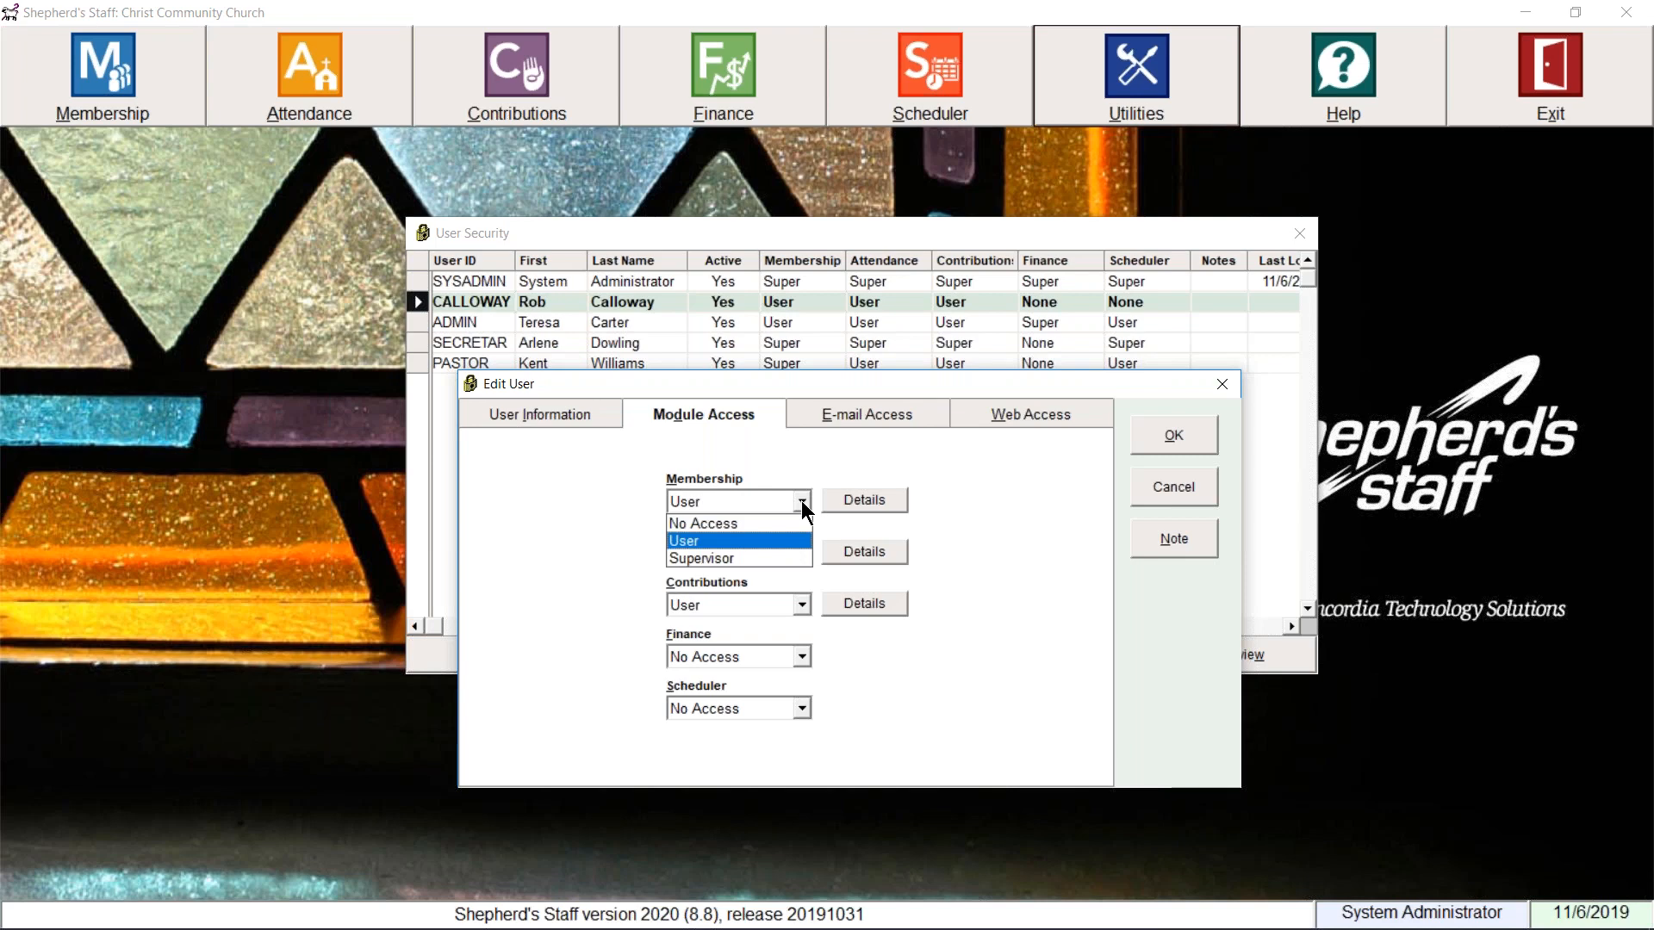
click(745, 545)
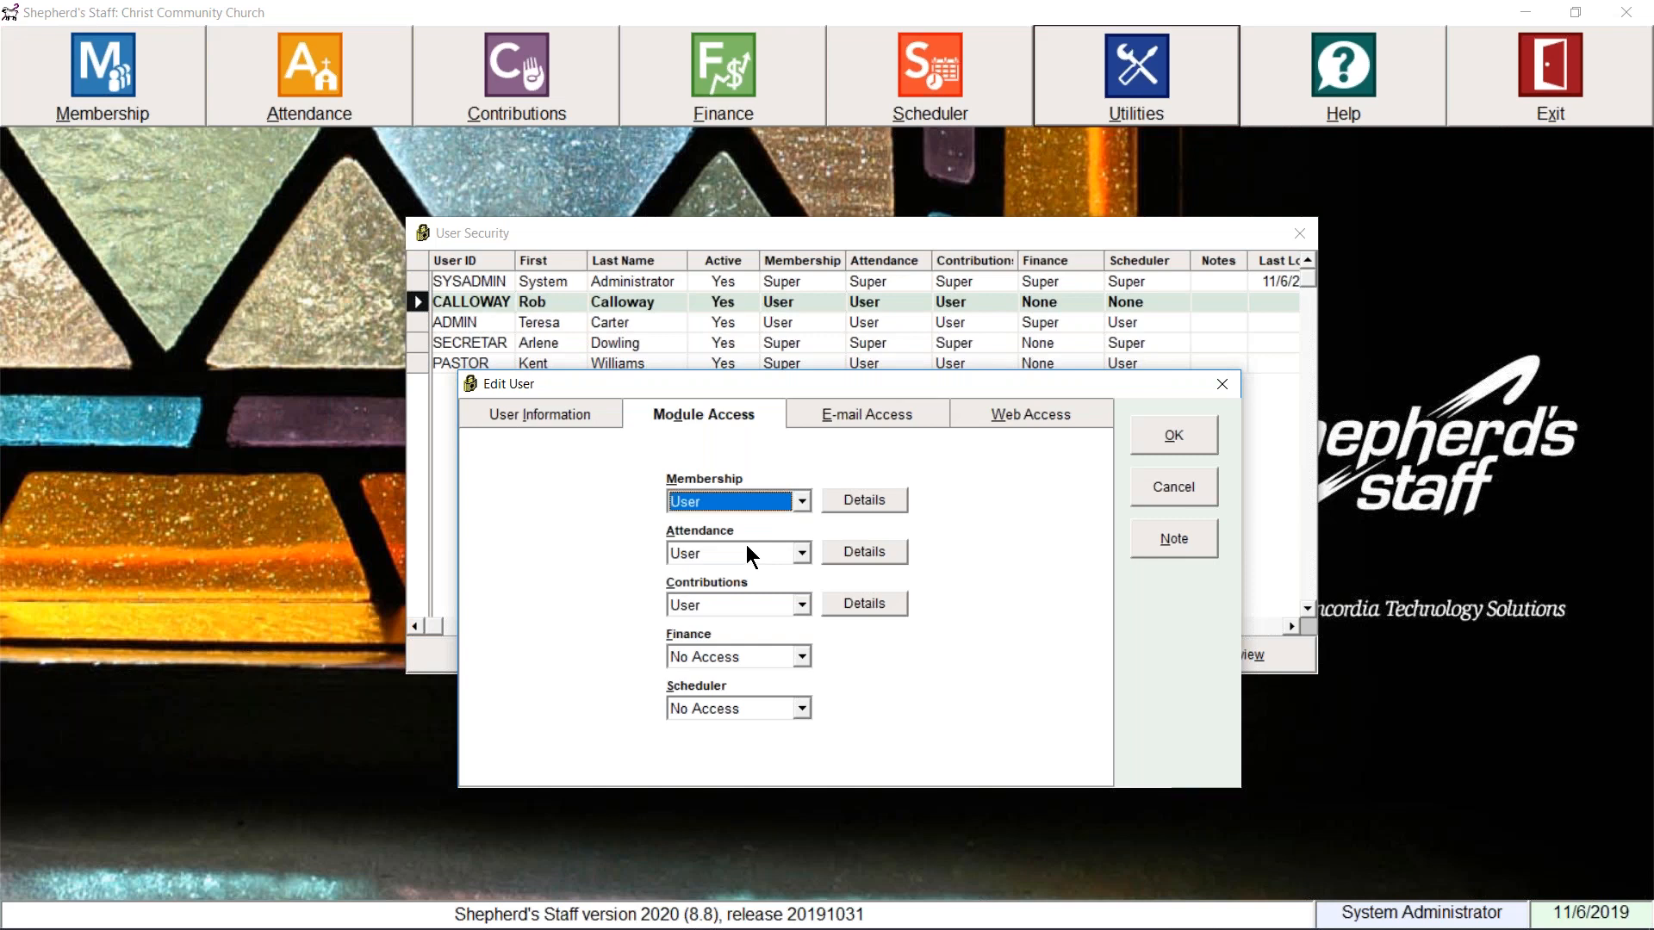
click(849, 500)
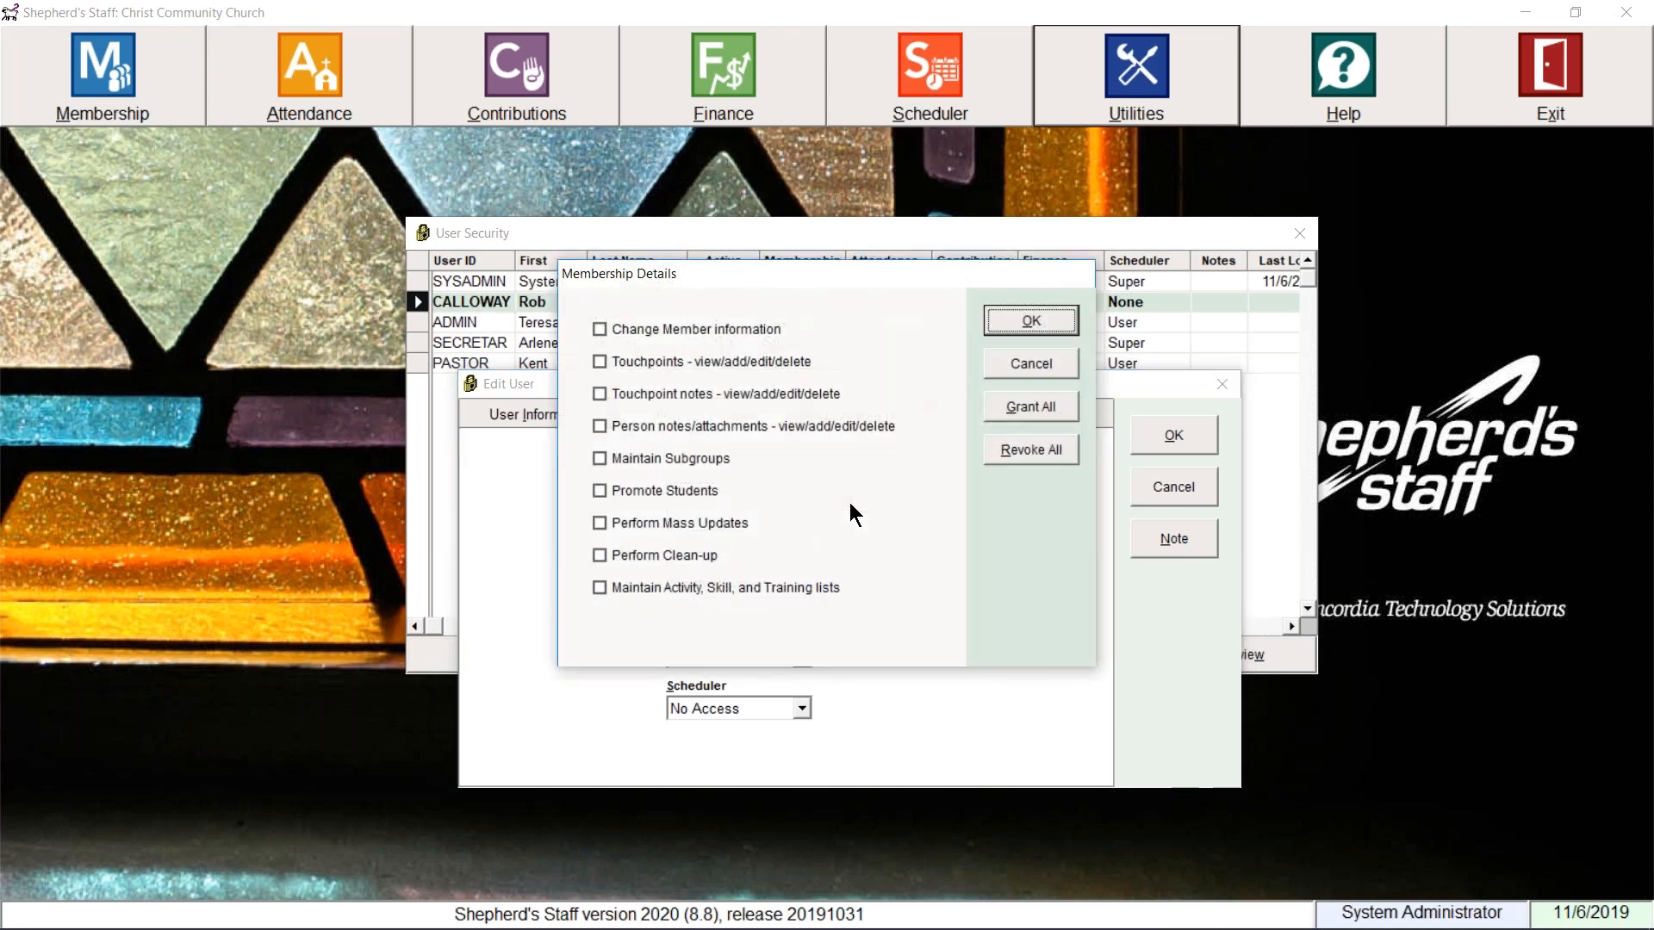
click(761, 362)
click(756, 392)
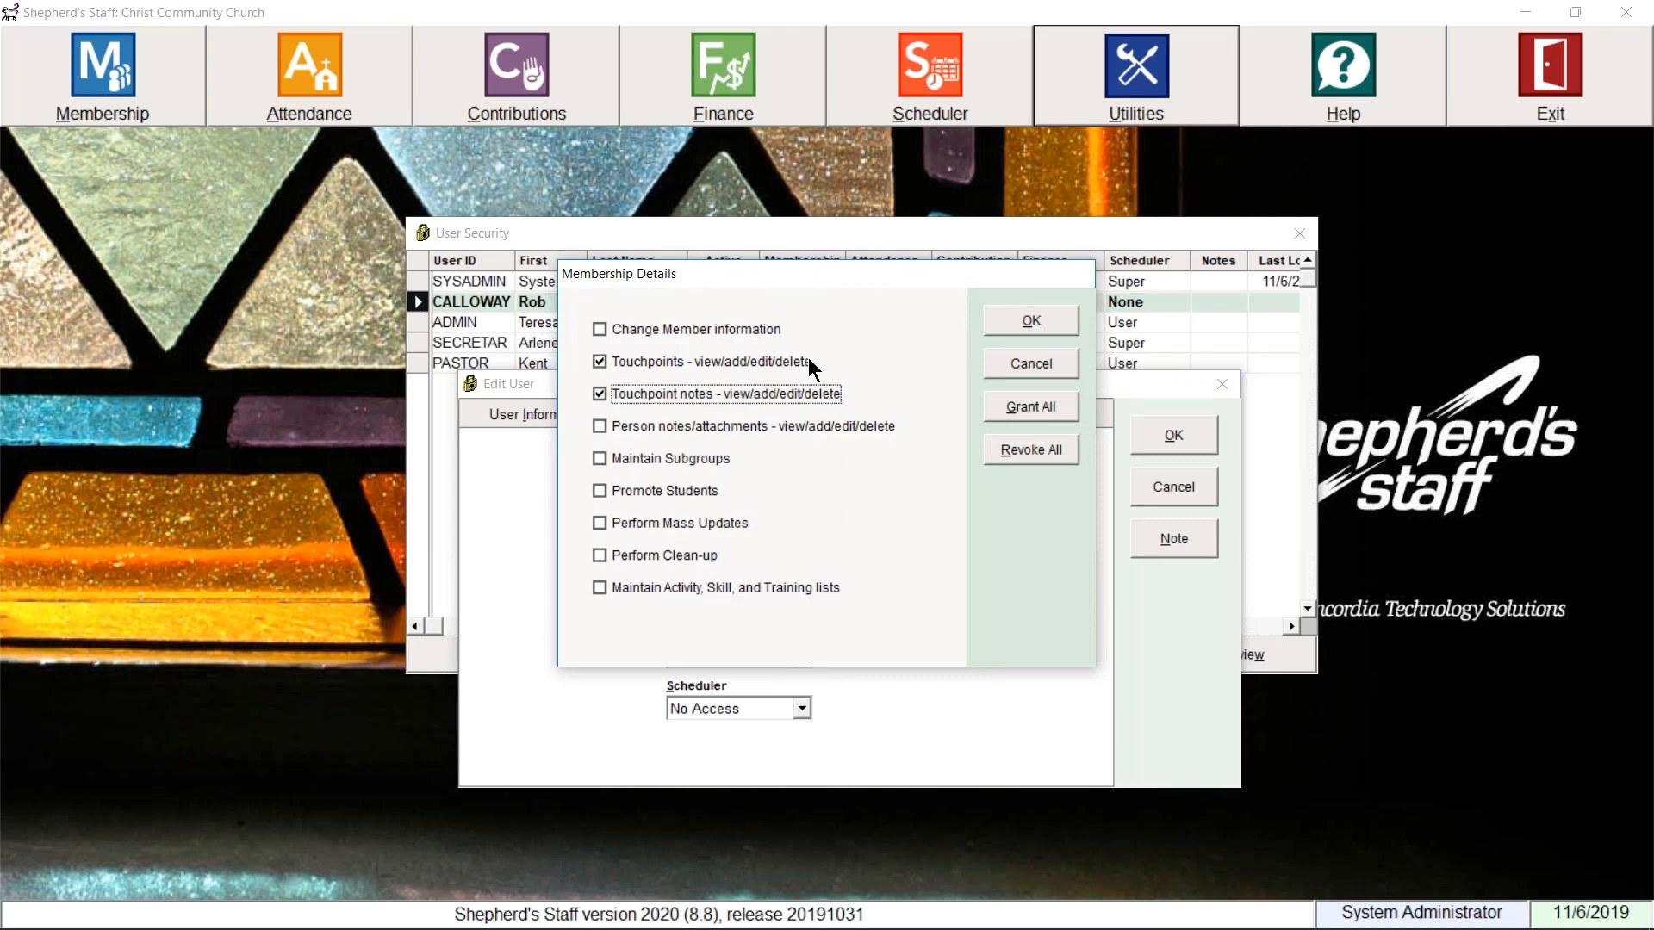
click(1021, 365)
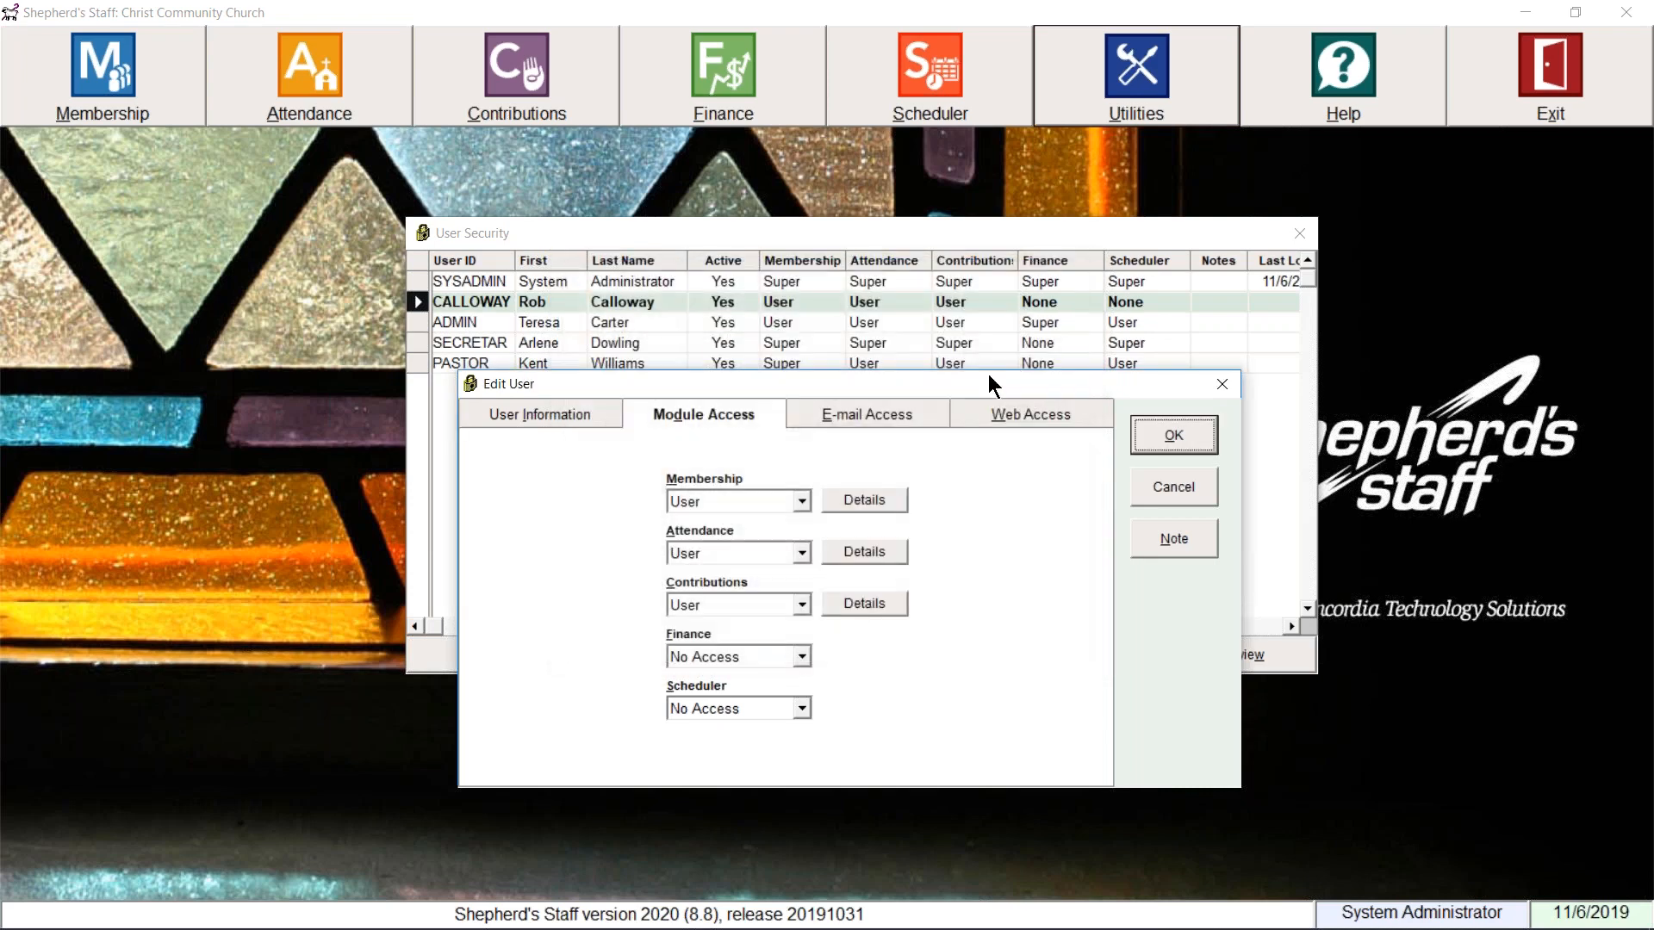
click(851, 496)
click(608, 328)
click(605, 427)
click(605, 459)
click(605, 490)
click(606, 523)
click(608, 556)
click(608, 582)
click(675, 552)
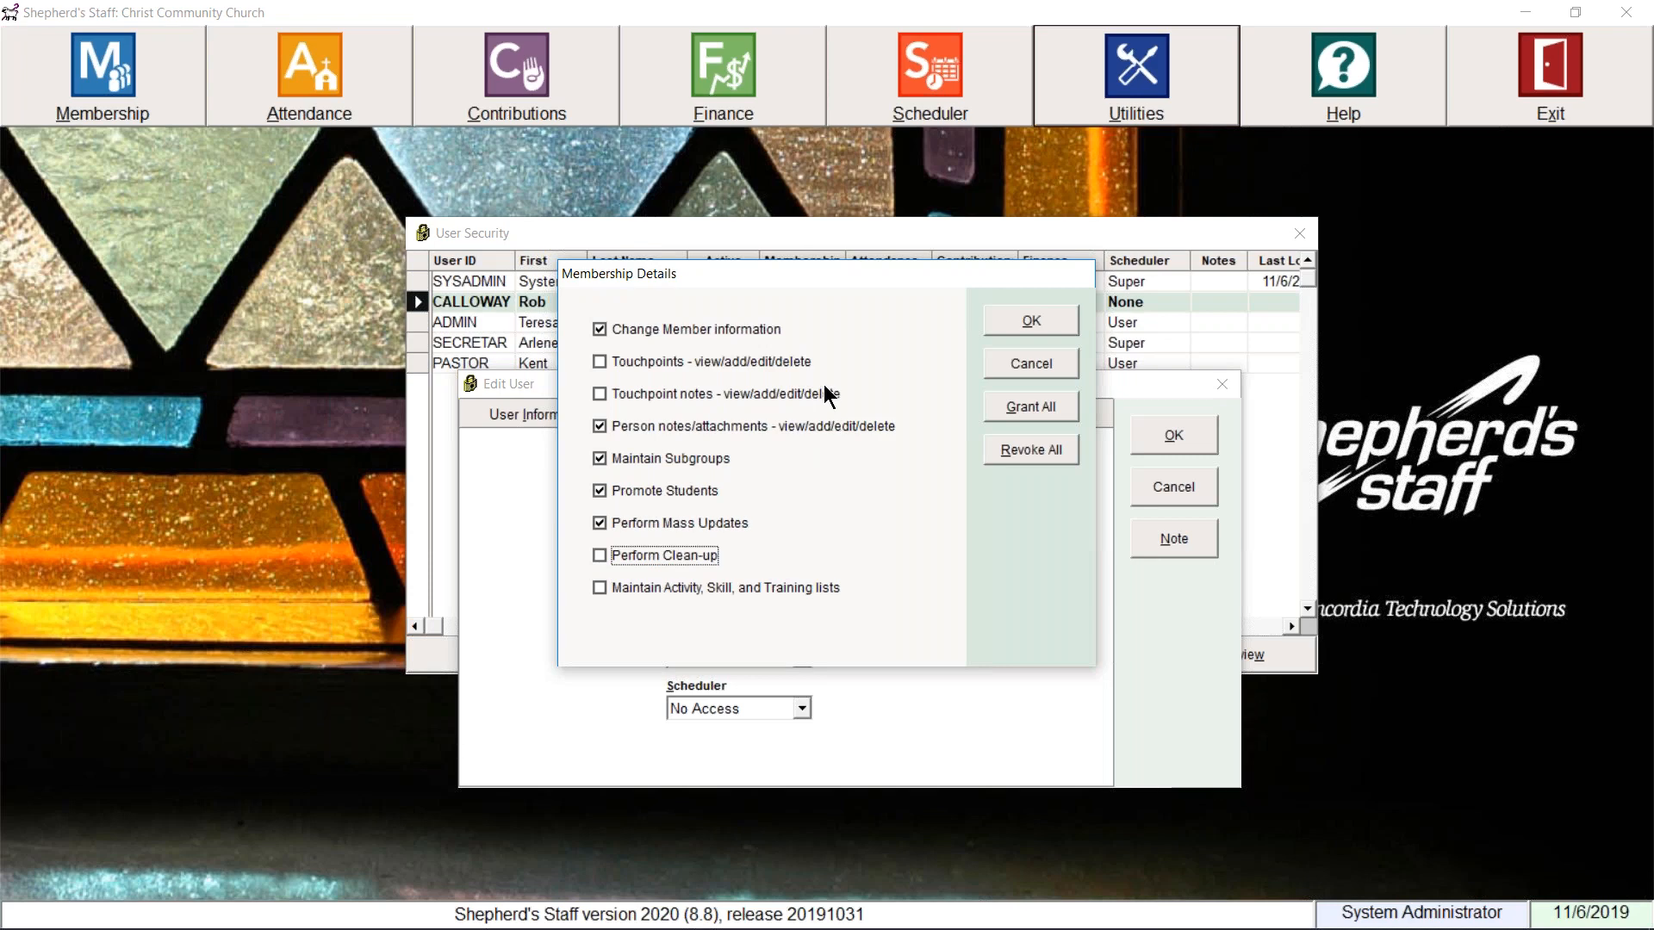
click(1047, 368)
click(801, 502)
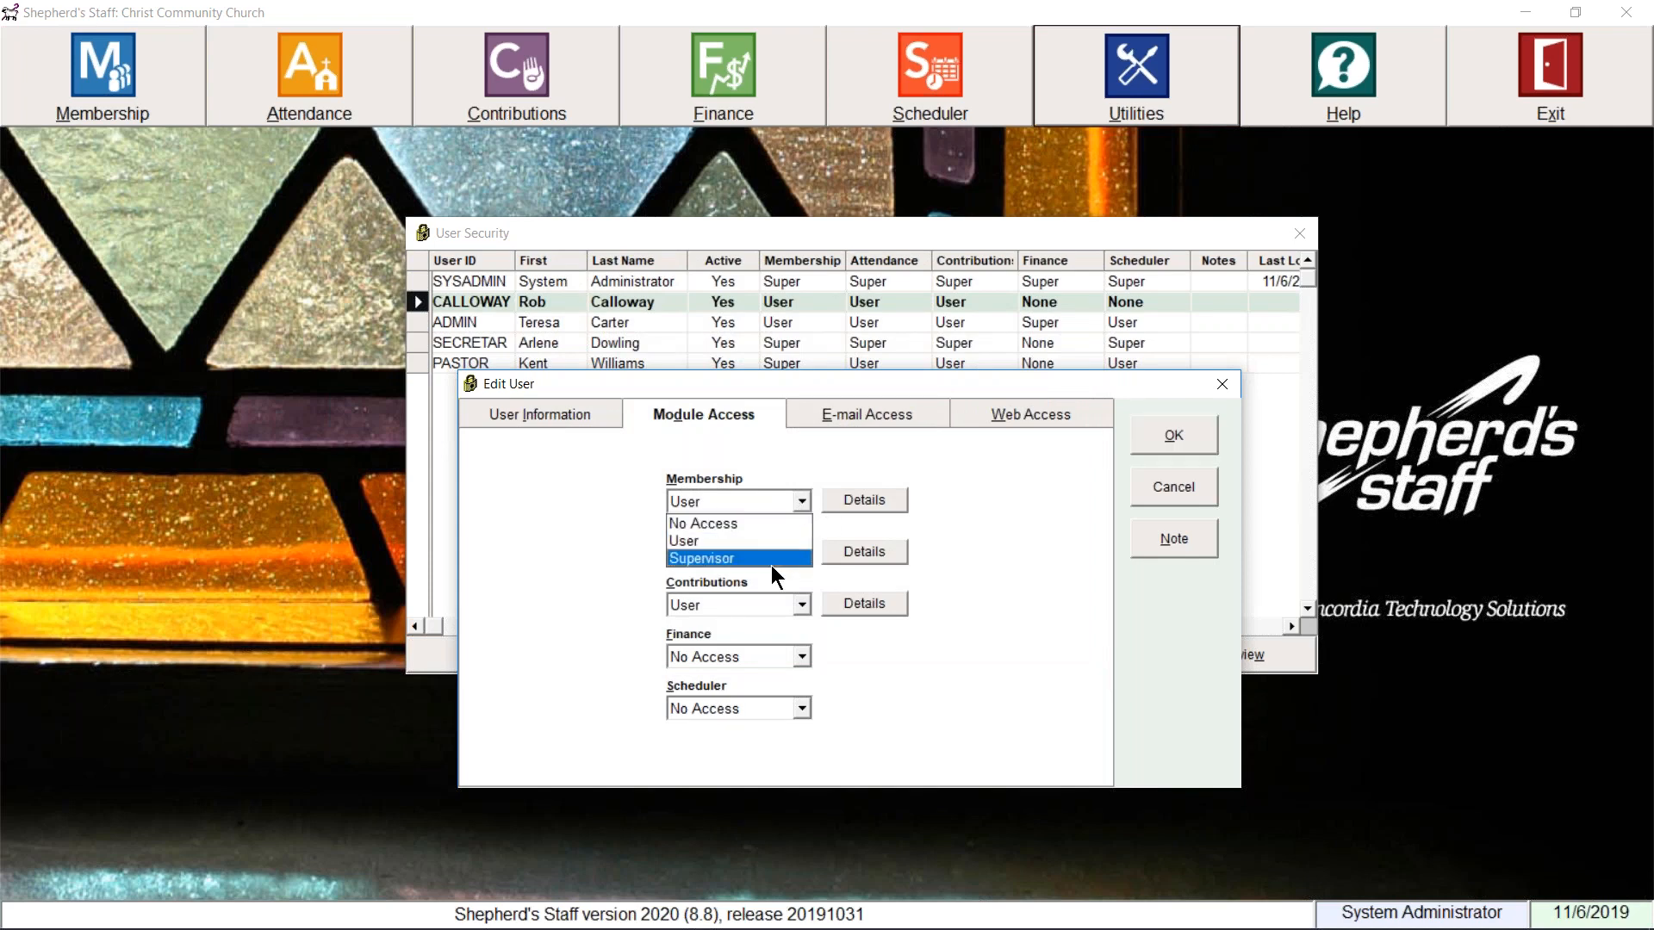
click(753, 541)
Step: Leave Membership permission at User and close Membership Details, Edit User and User Security
click(847, 500)
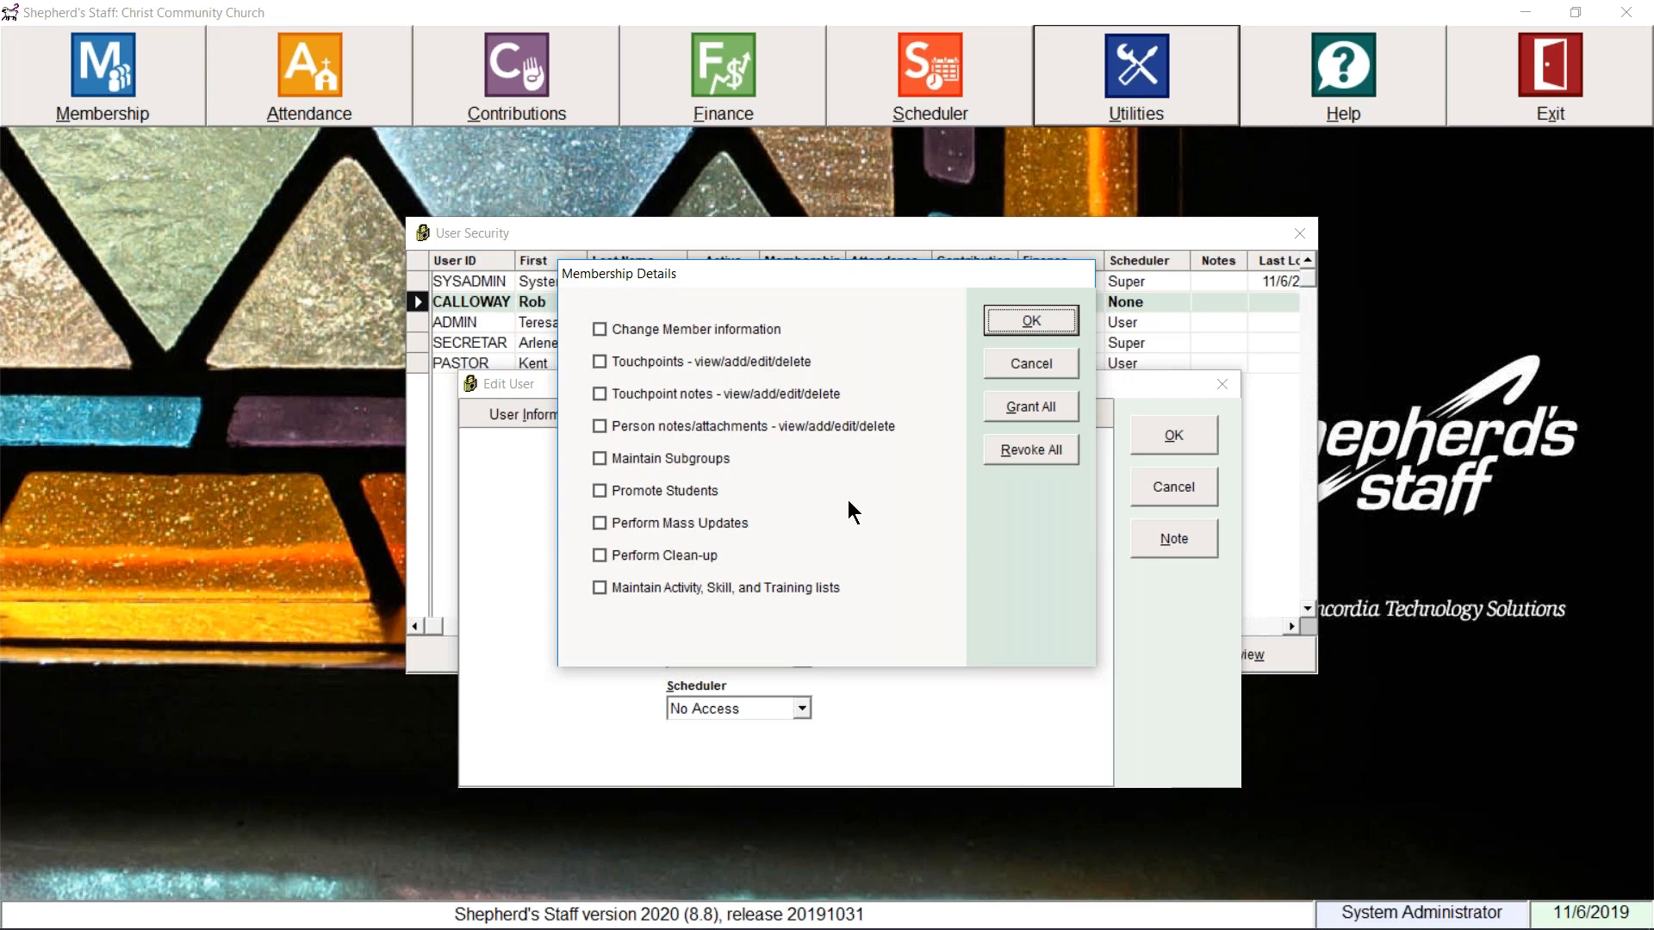
click(1033, 362)
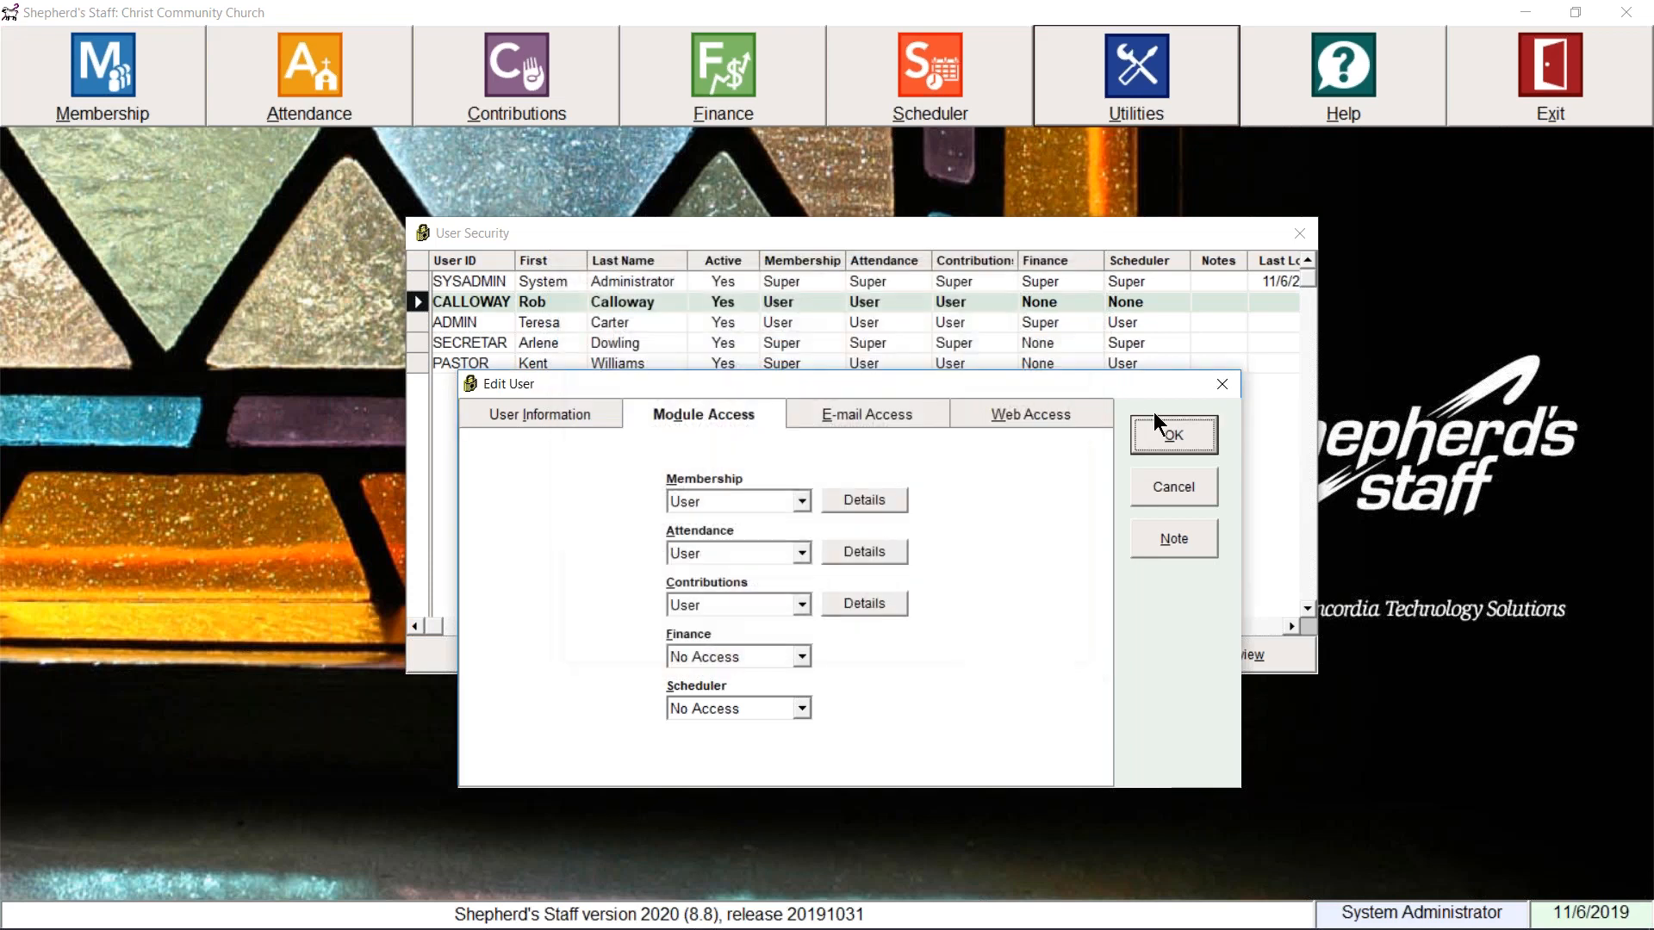
click(1221, 388)
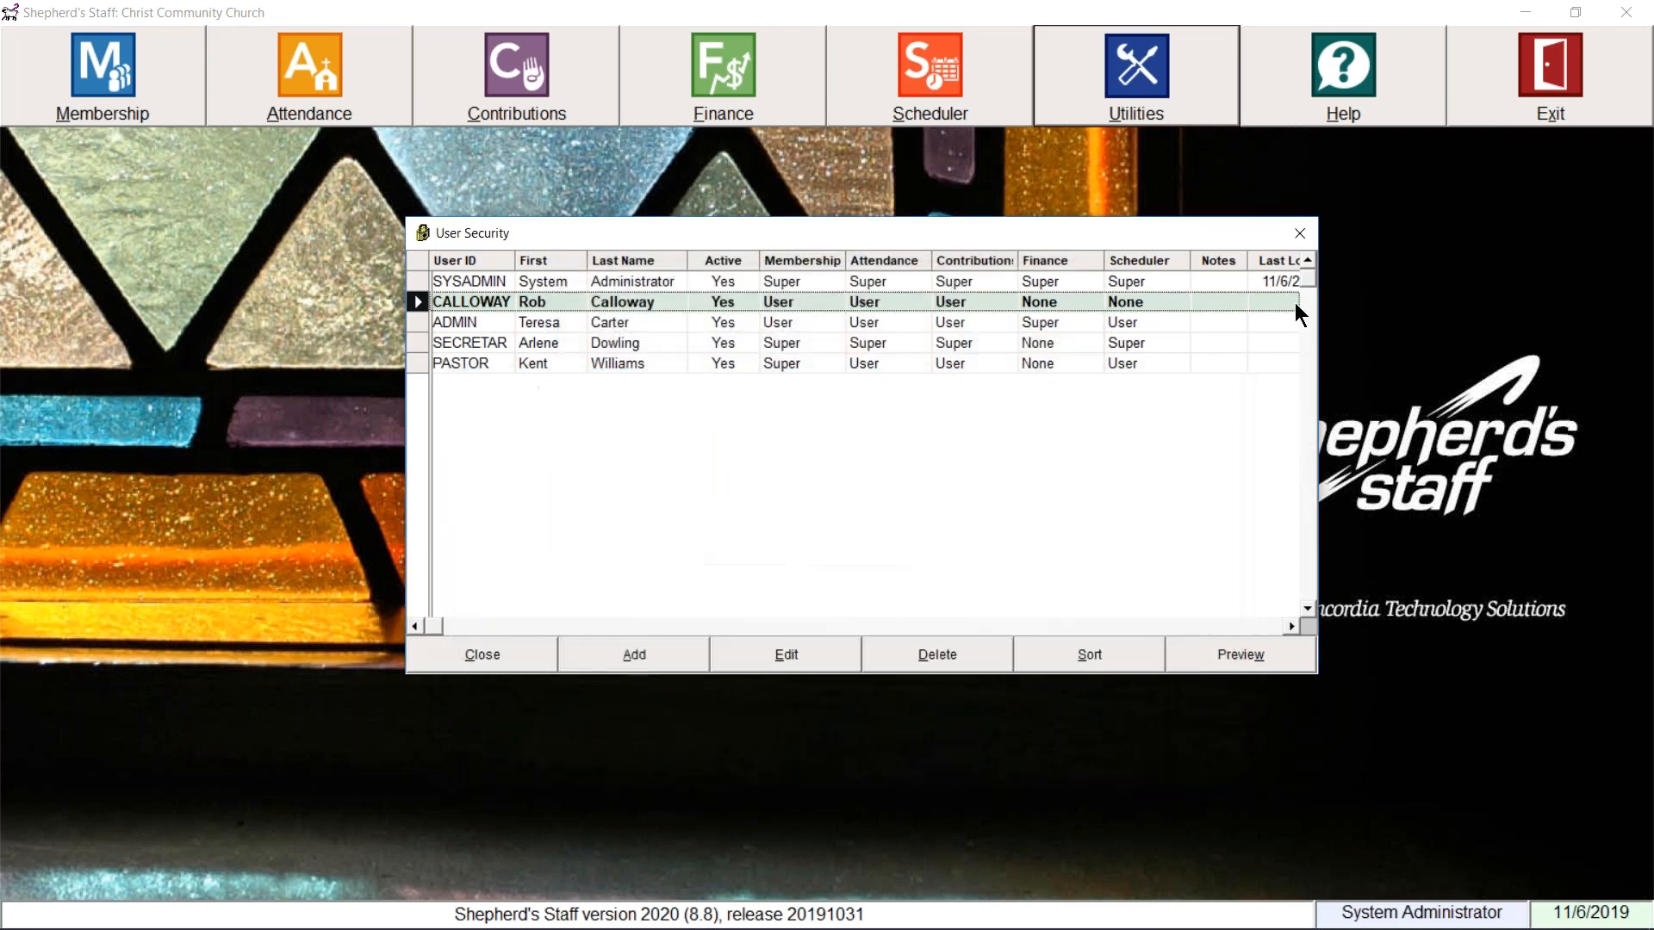
click(1298, 234)
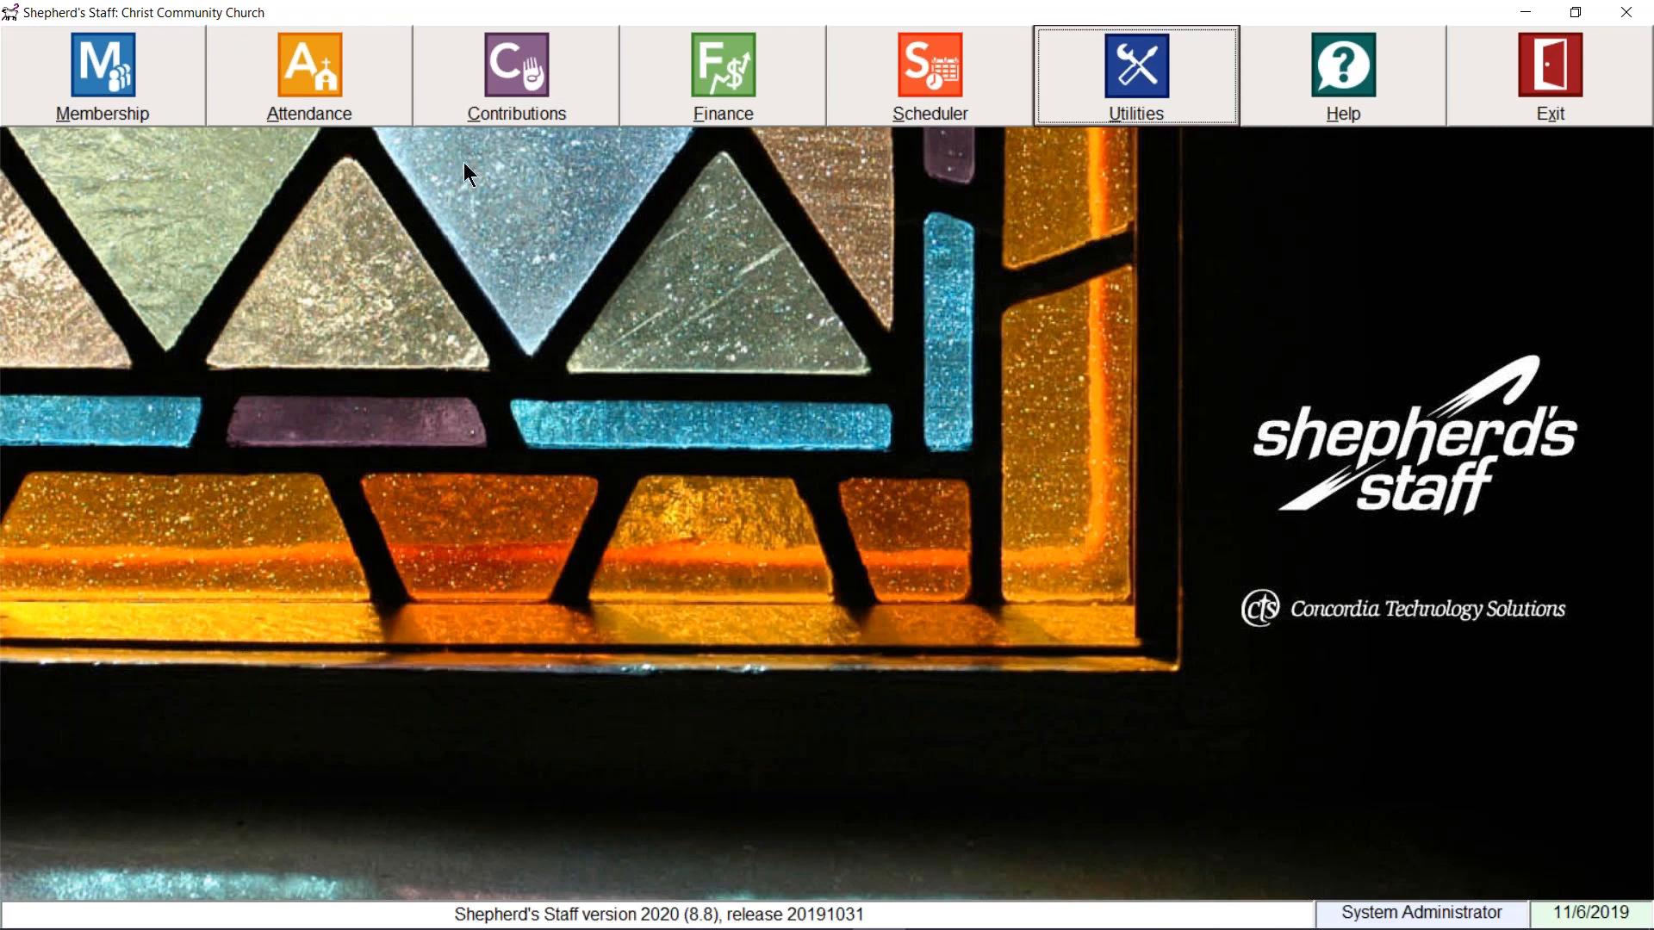
Step: Reopen Membership and show the People page listing 241 individuals
click(157, 105)
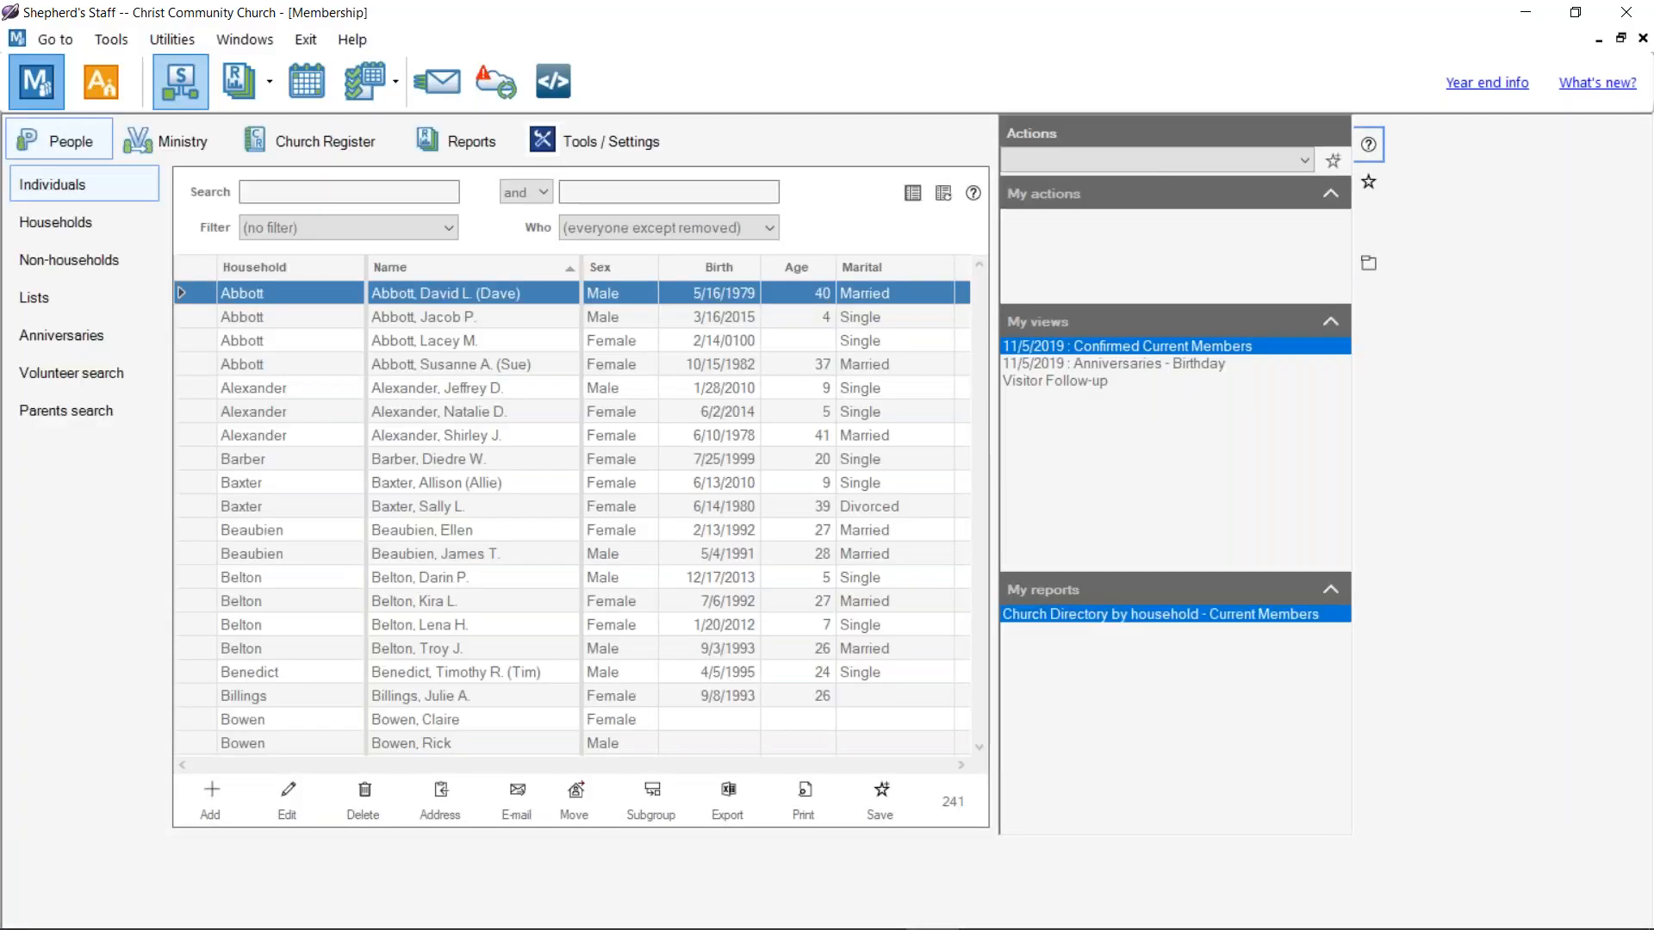
click(603, 141)
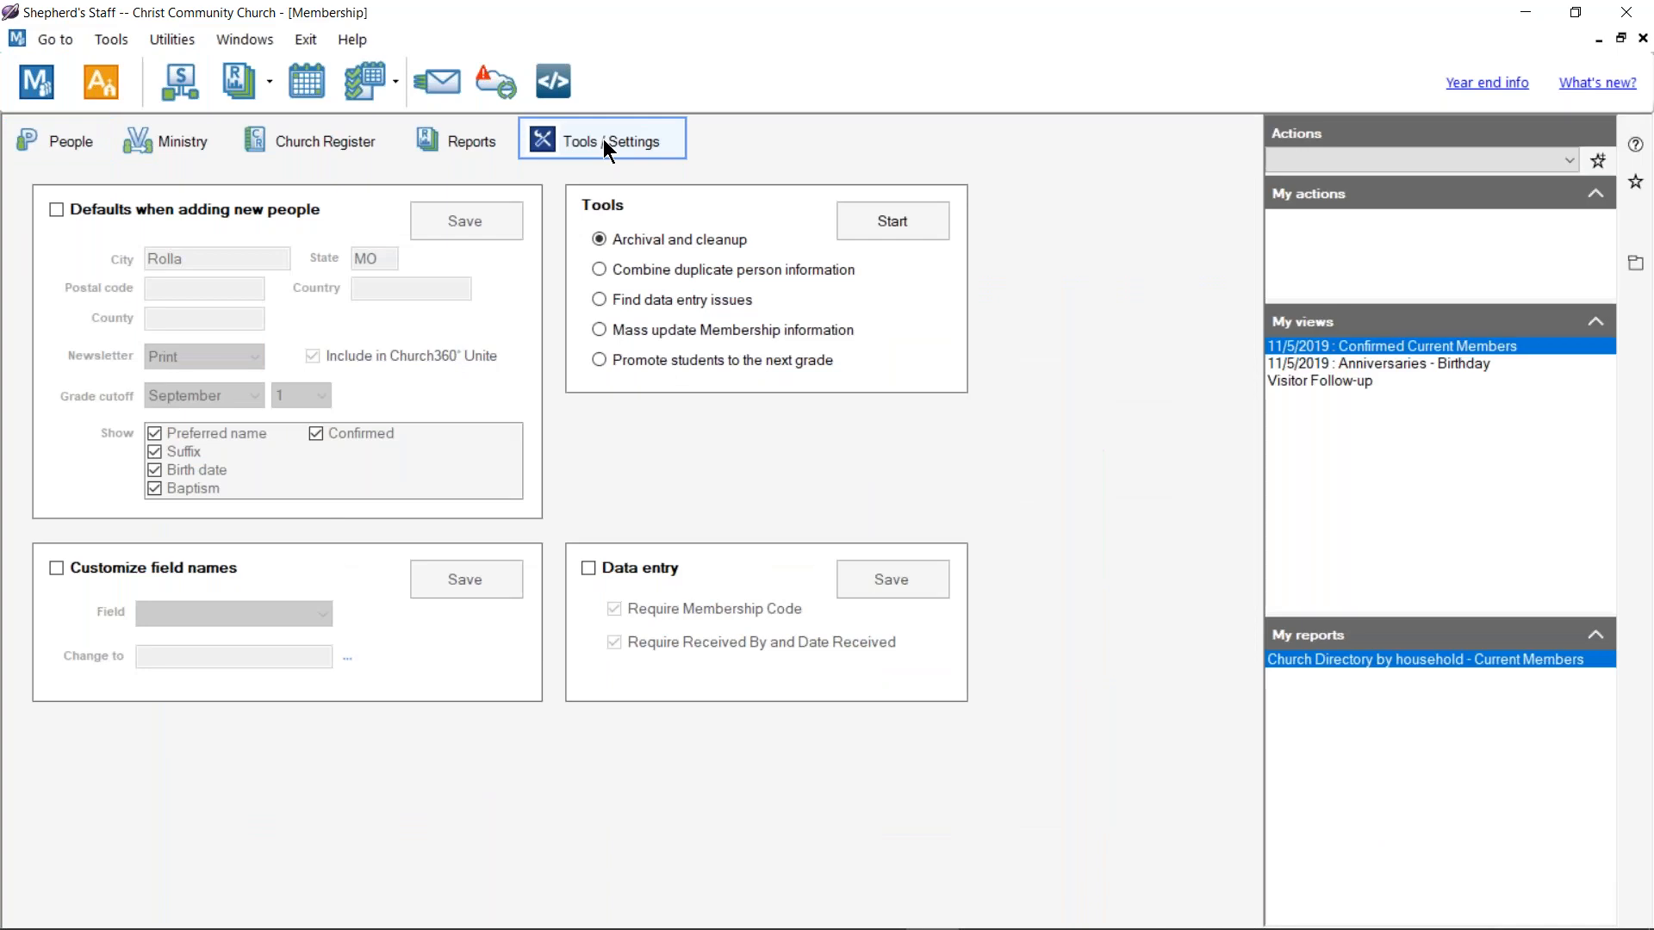
click(742, 274)
click(87, 139)
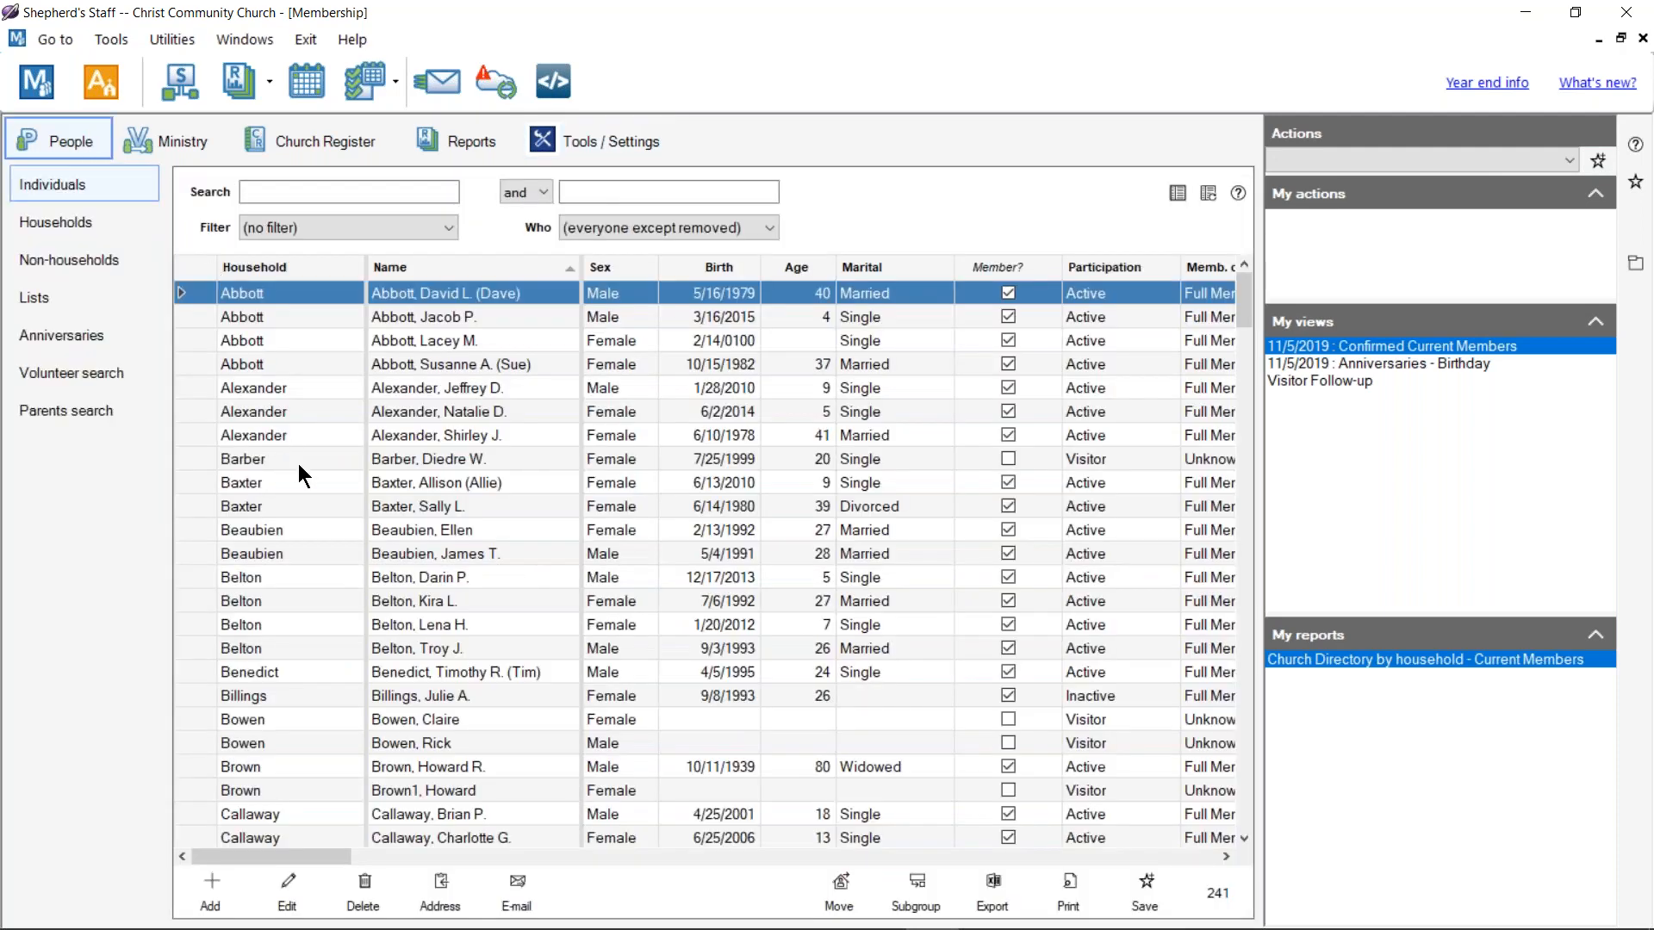
scroll(379, 437, down, 20)
Step: Search the individuals for 'smith', then for 'bill'
click(368, 191)
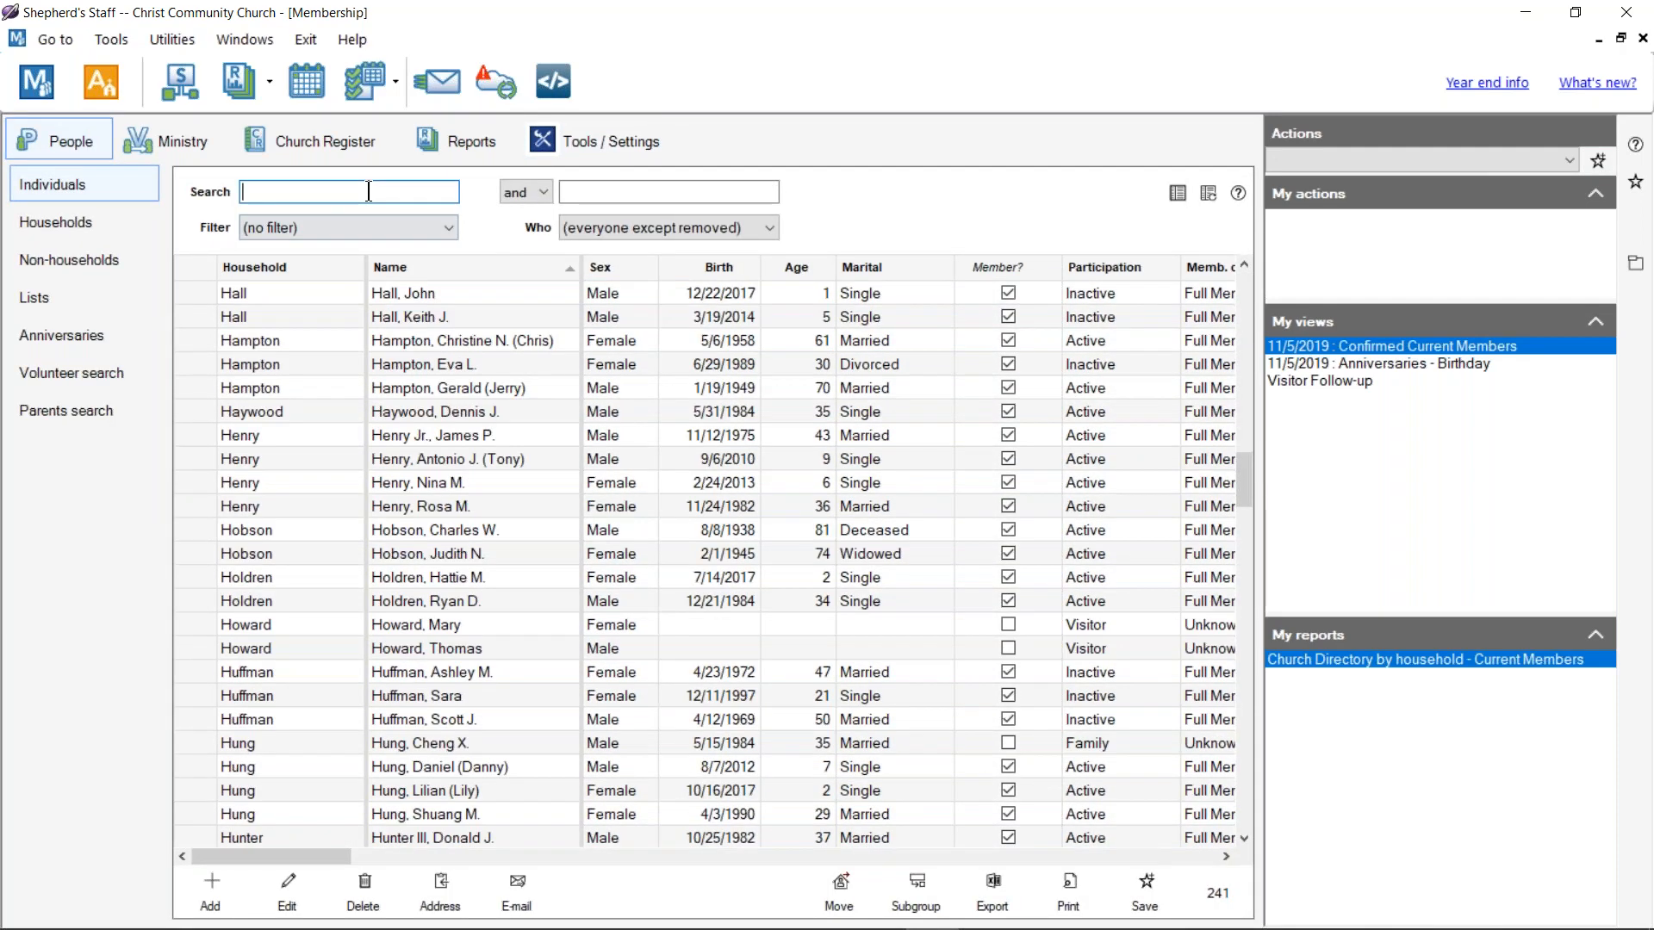
text(smite)
key(BackSpace)
text(h)
key(Return)
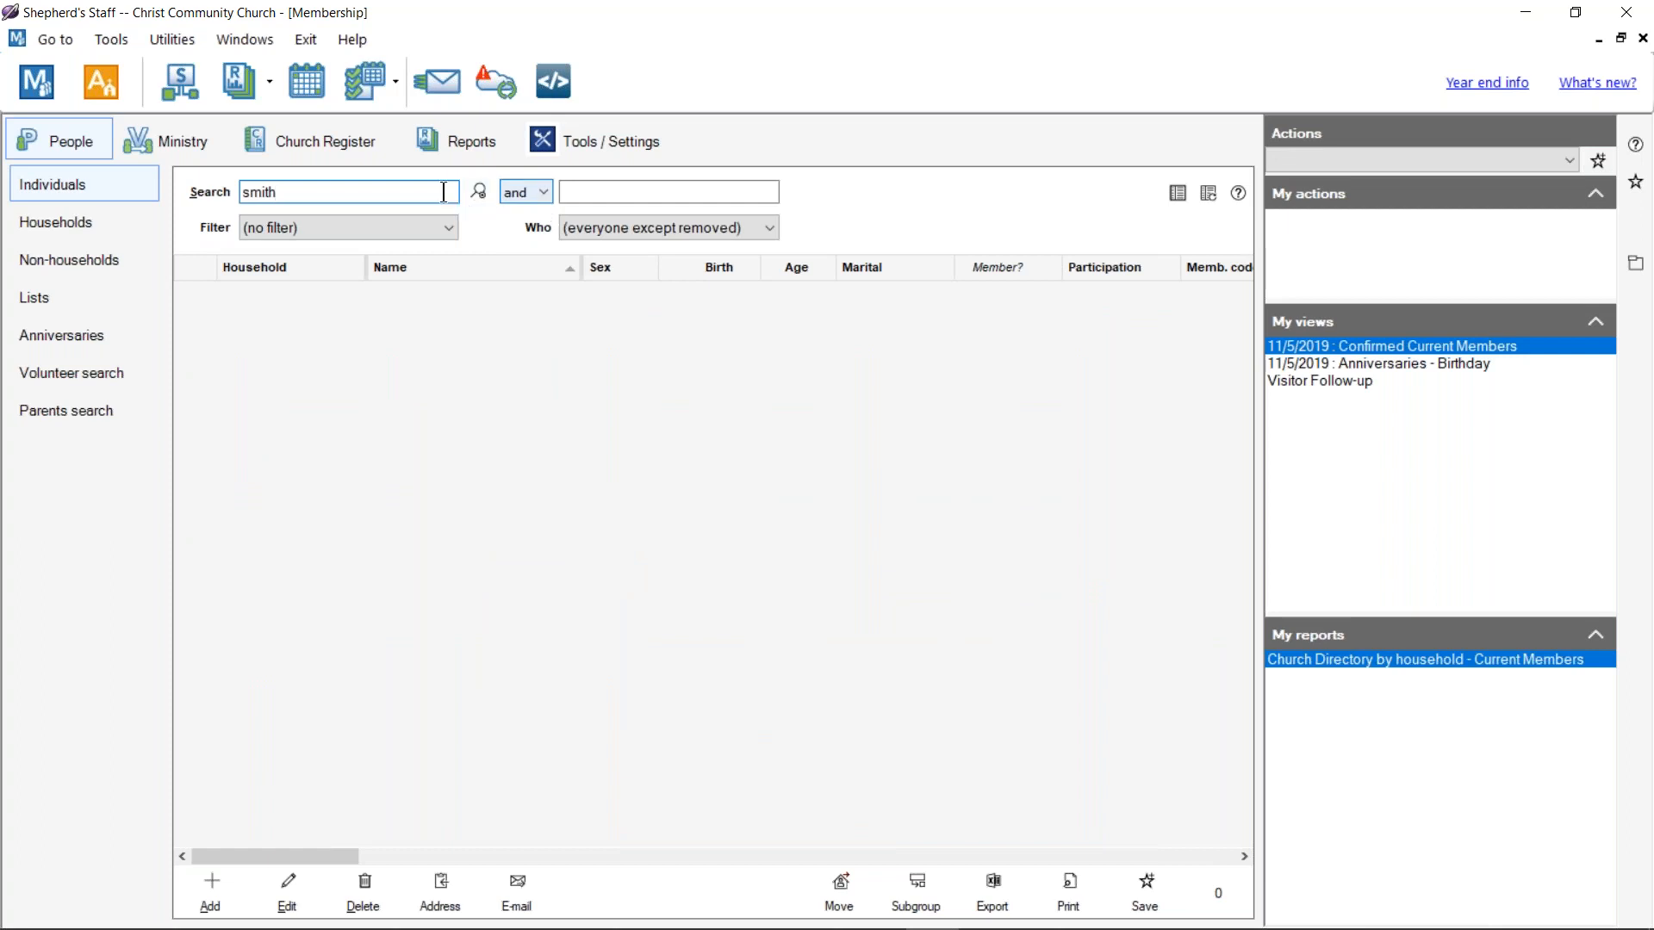
double_click(401, 192)
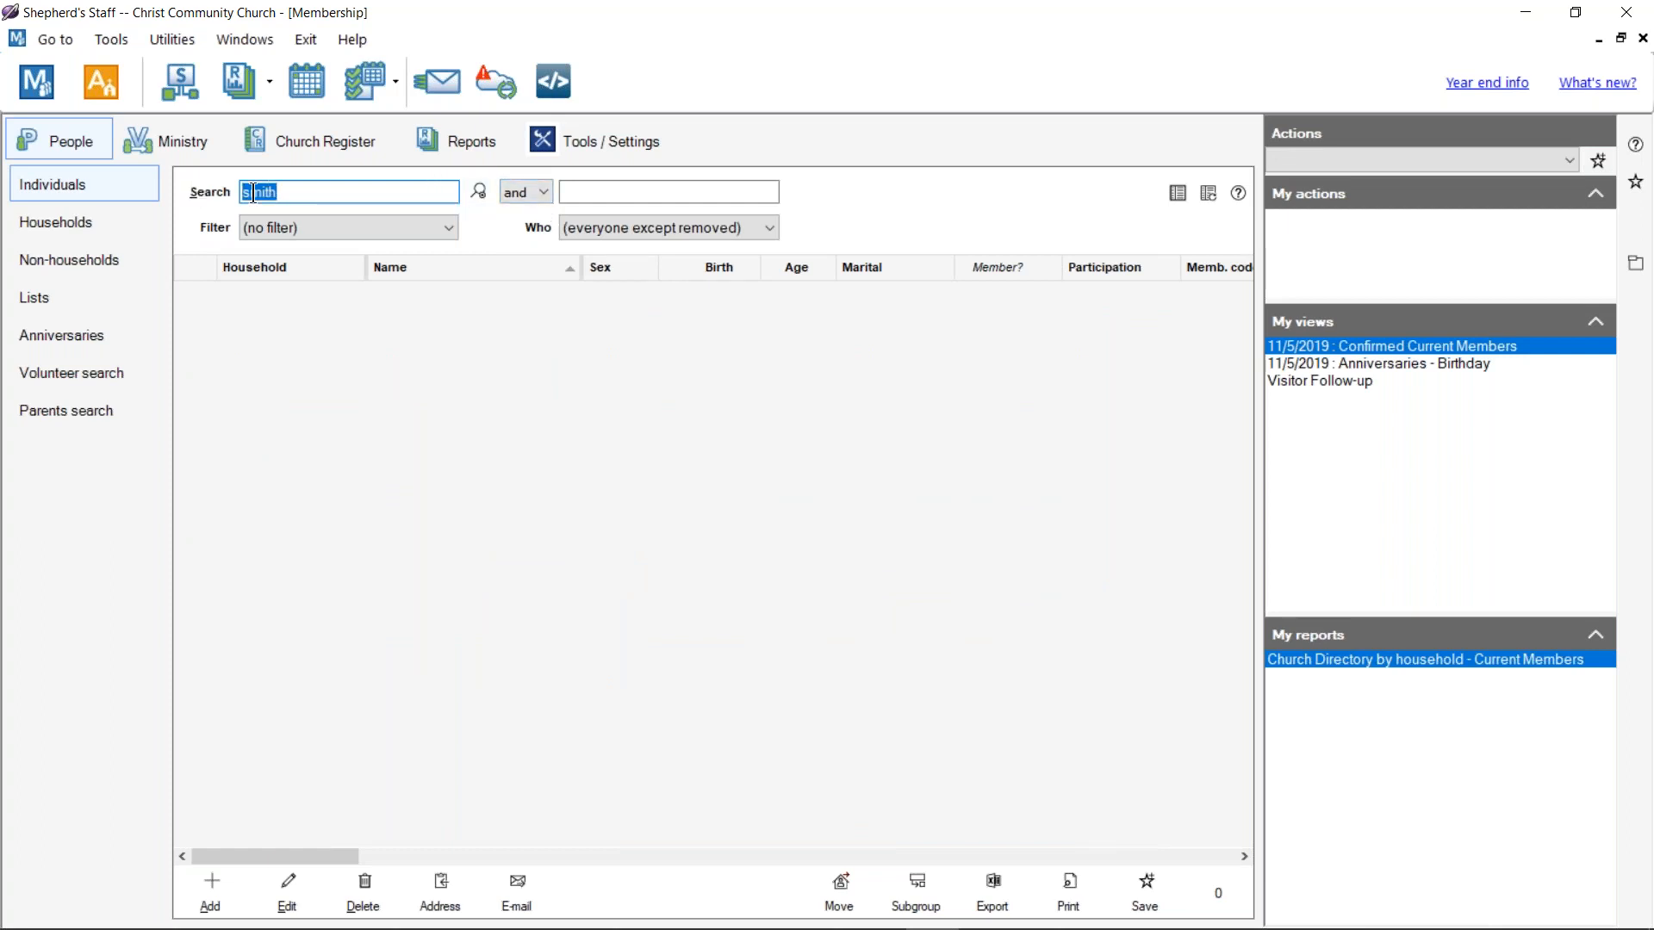
text(bill)
key(Return)
key(BackSpace)
key(BackSpace)
key(BackSpace)
key(BackSpace)
text(william)
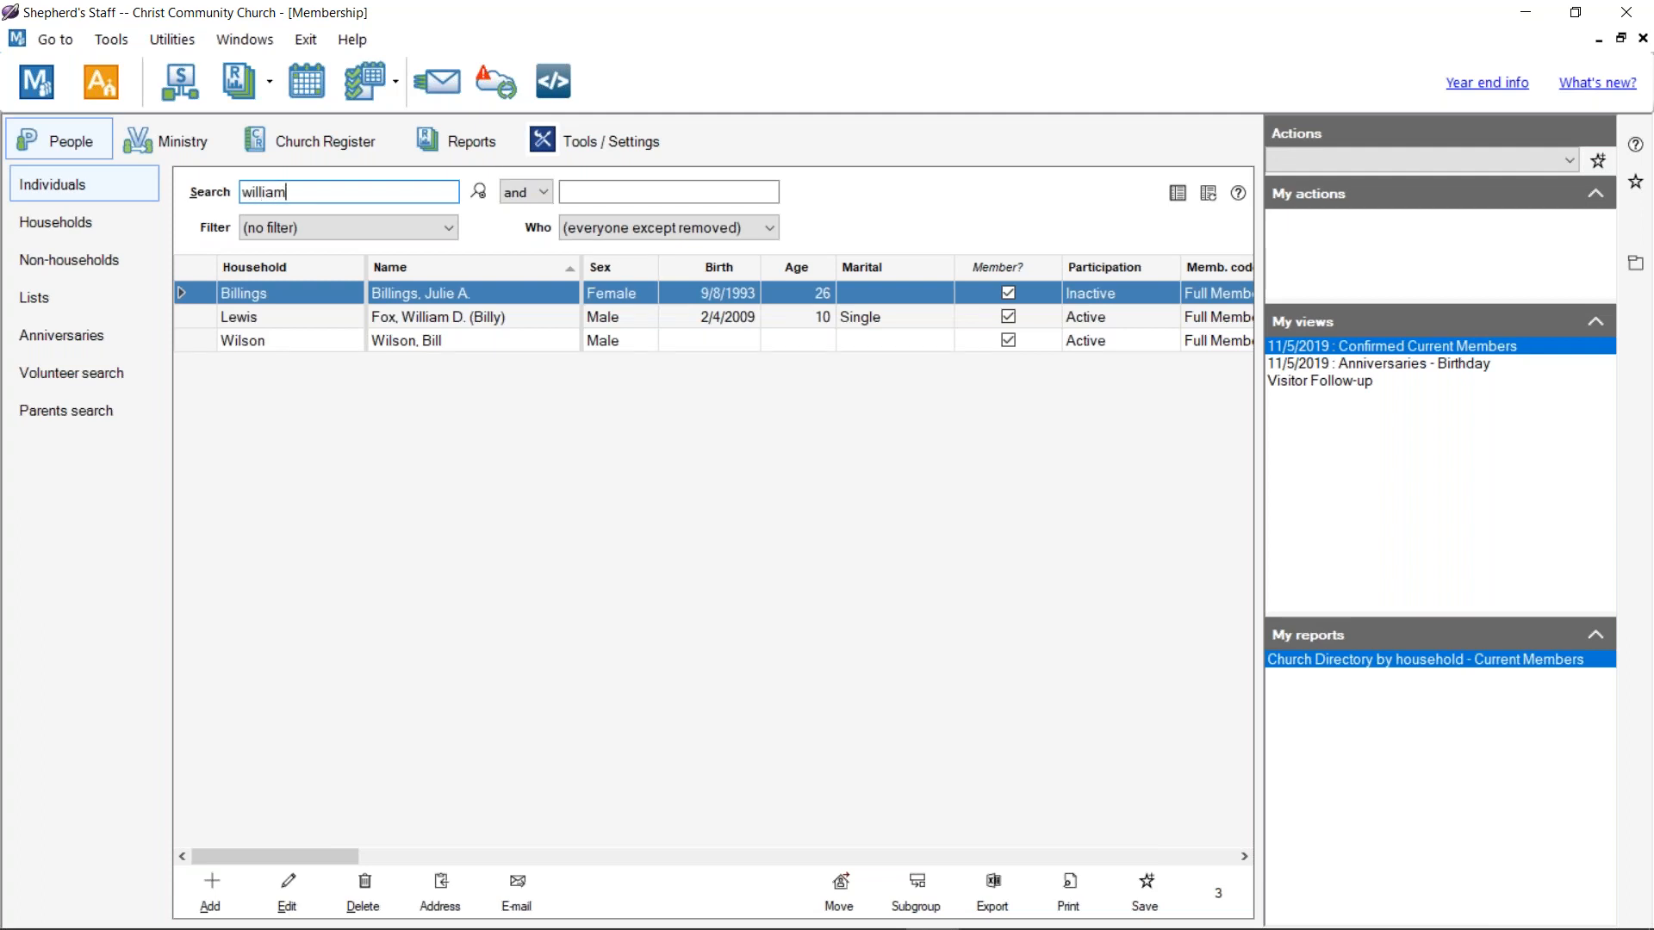
key(Return)
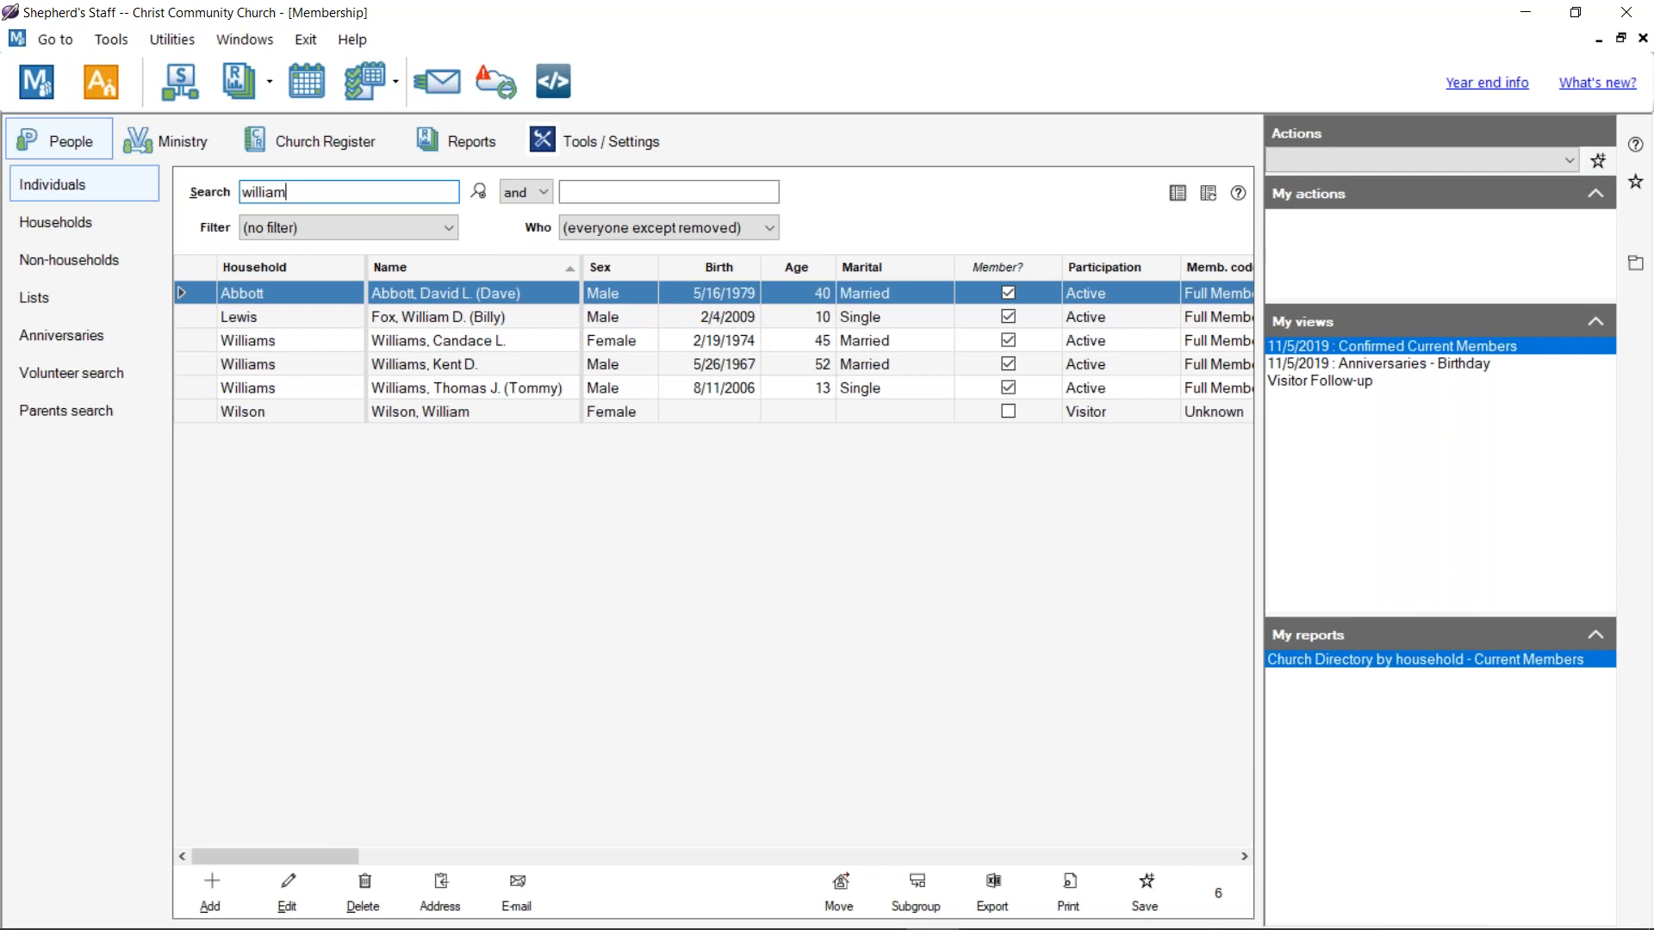
key(BackSpace)
key(BackSpace)
key(BackSpace)
key(BackSpace)
key(BackSpace)
key(BackSpace)
key(BackSpace)
text(wilson)
key(Return)
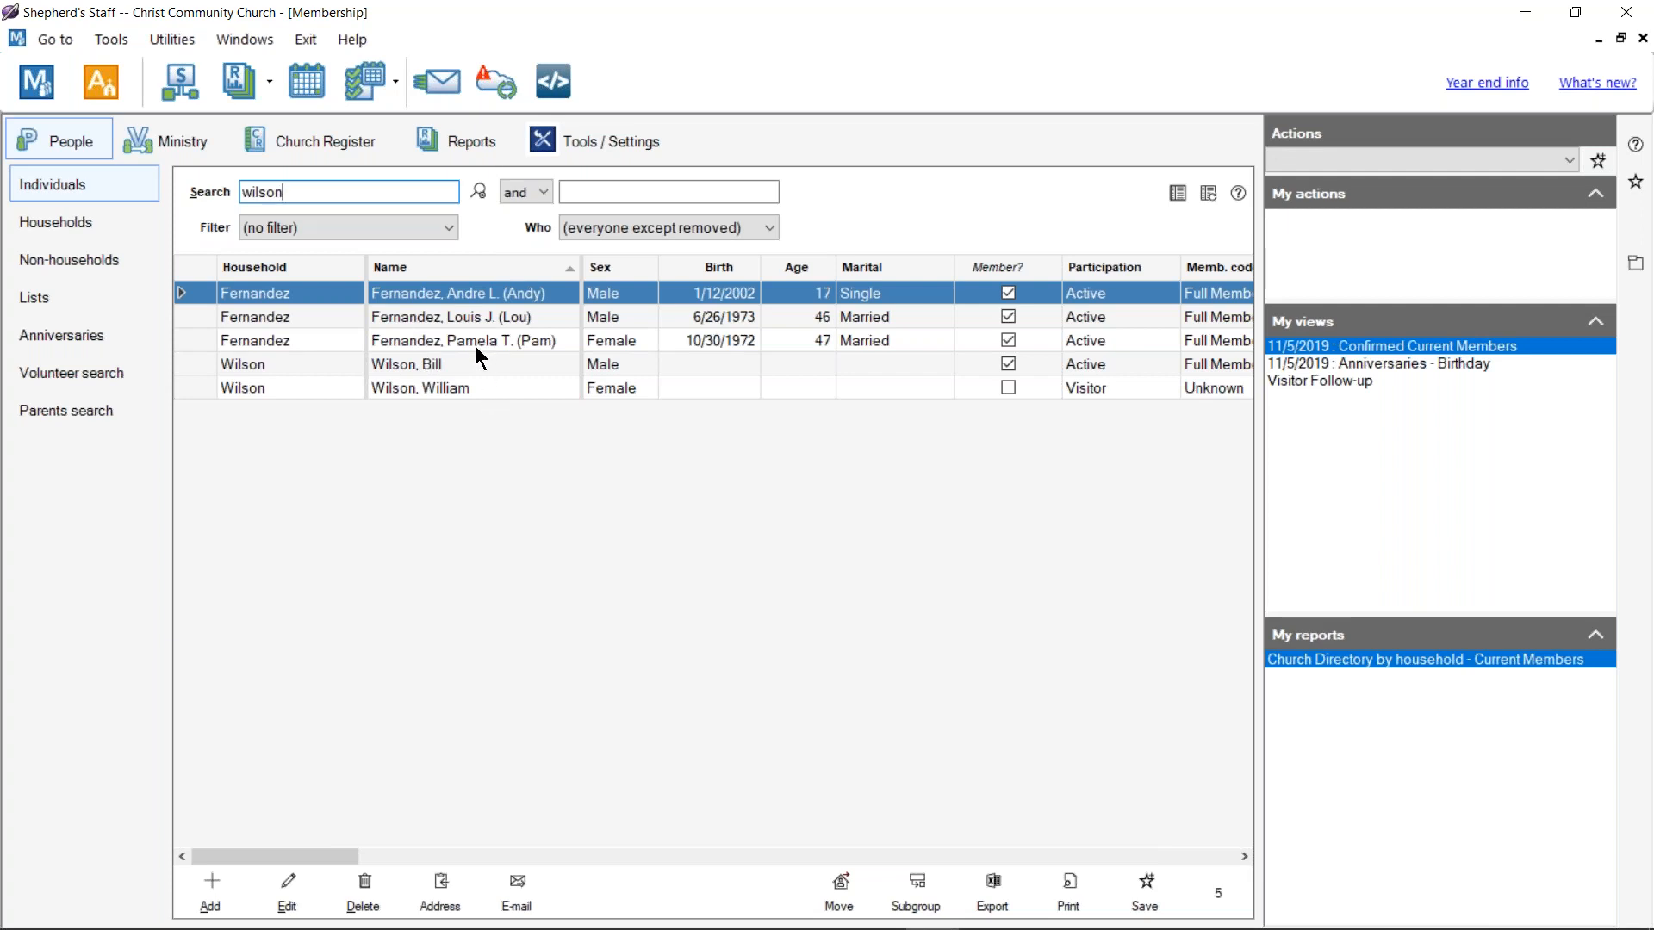
double_click(471, 389)
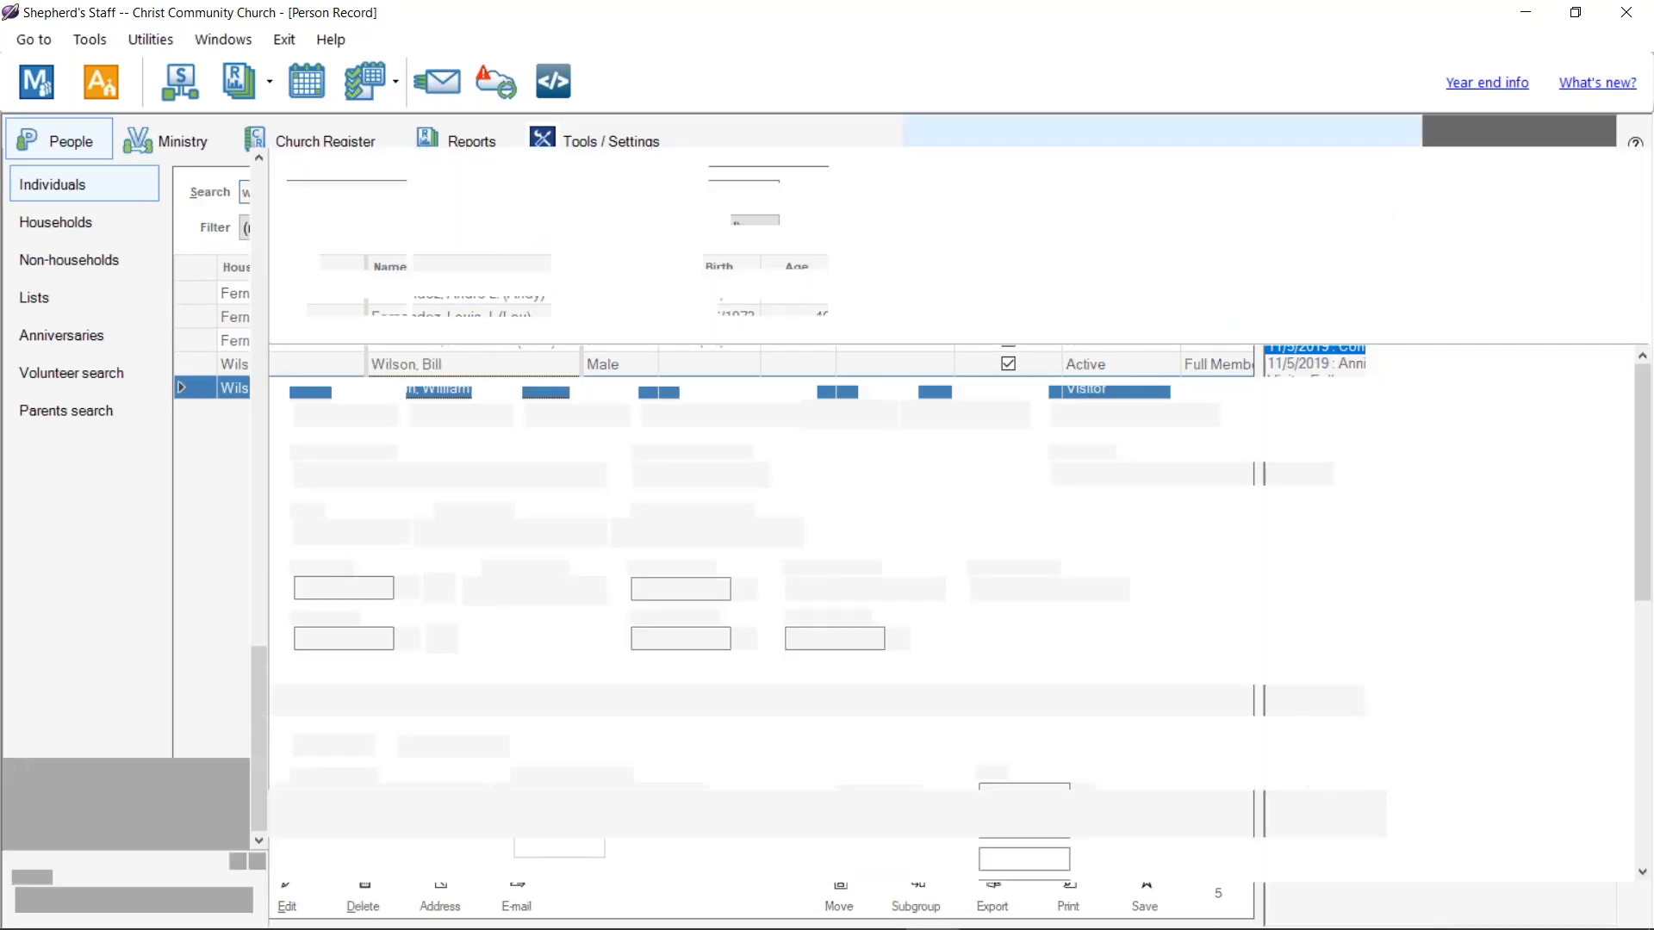
Step: Set the visitor's household position to Other and sex to Male, then save
click(758, 473)
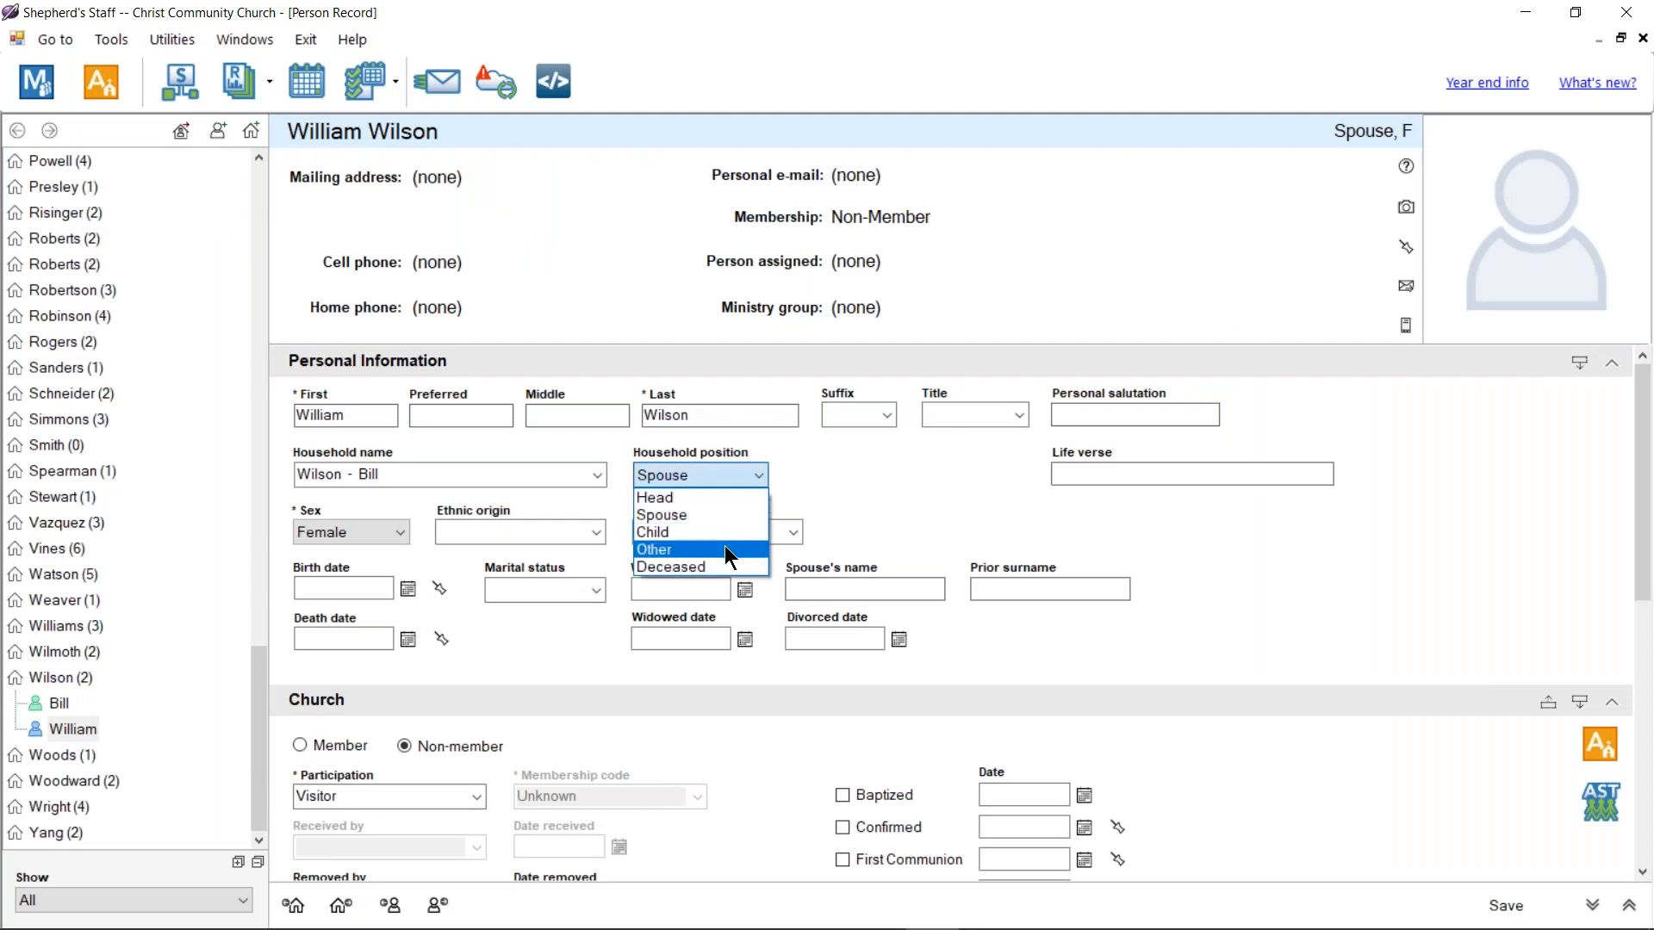
click(725, 550)
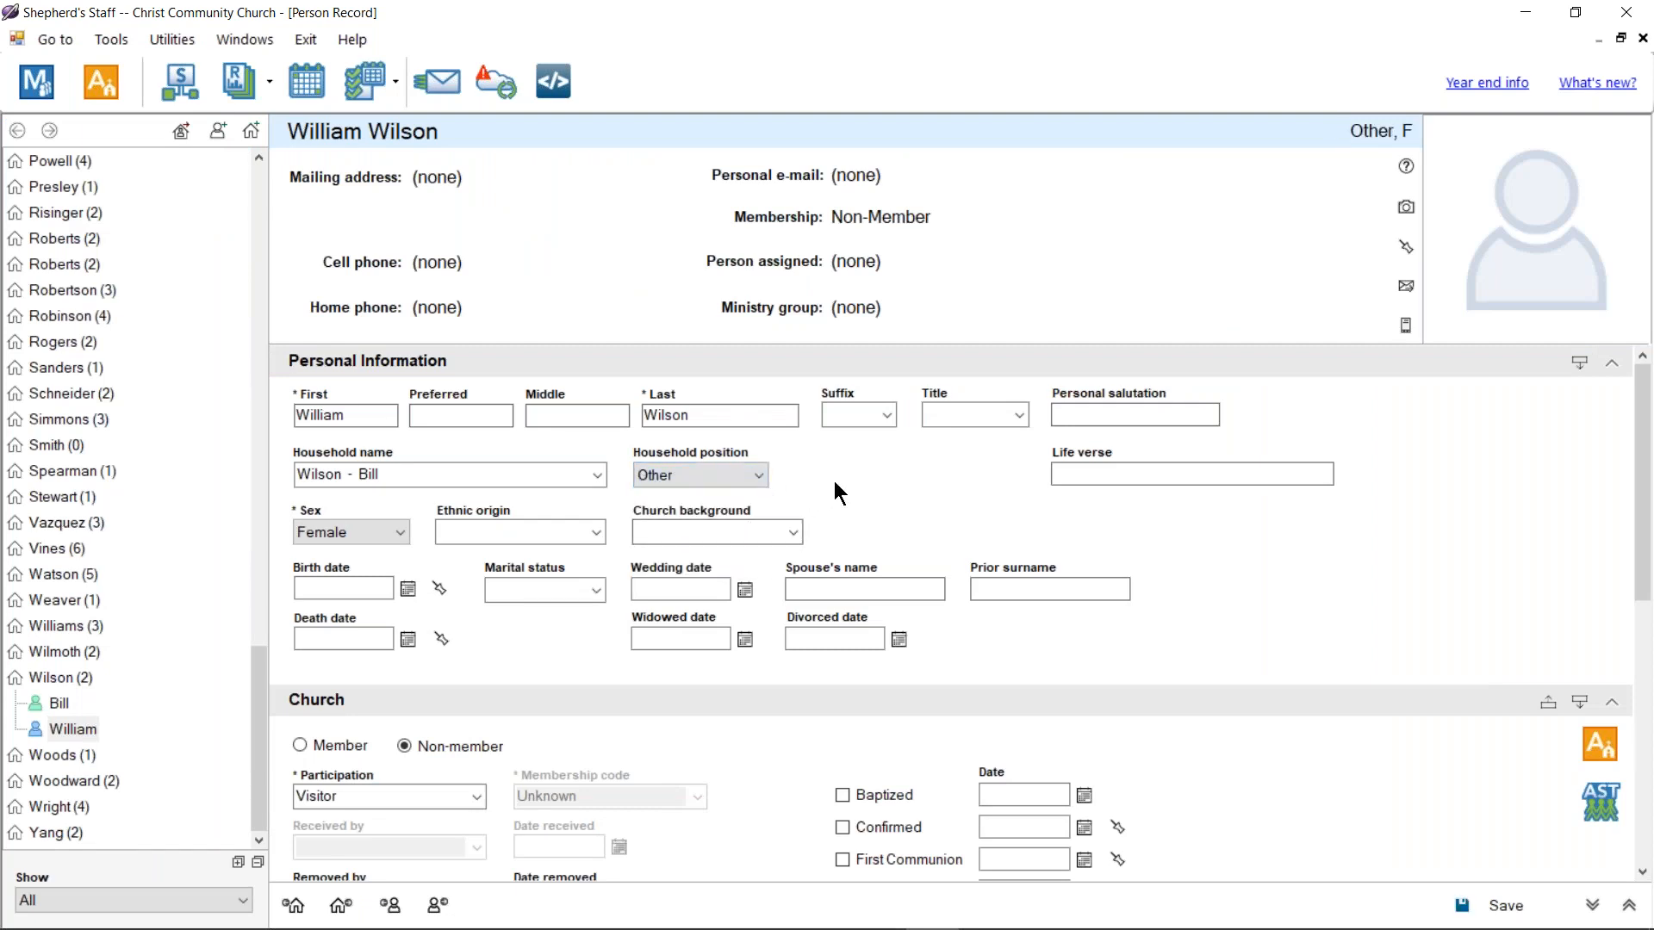
click(407, 535)
click(397, 555)
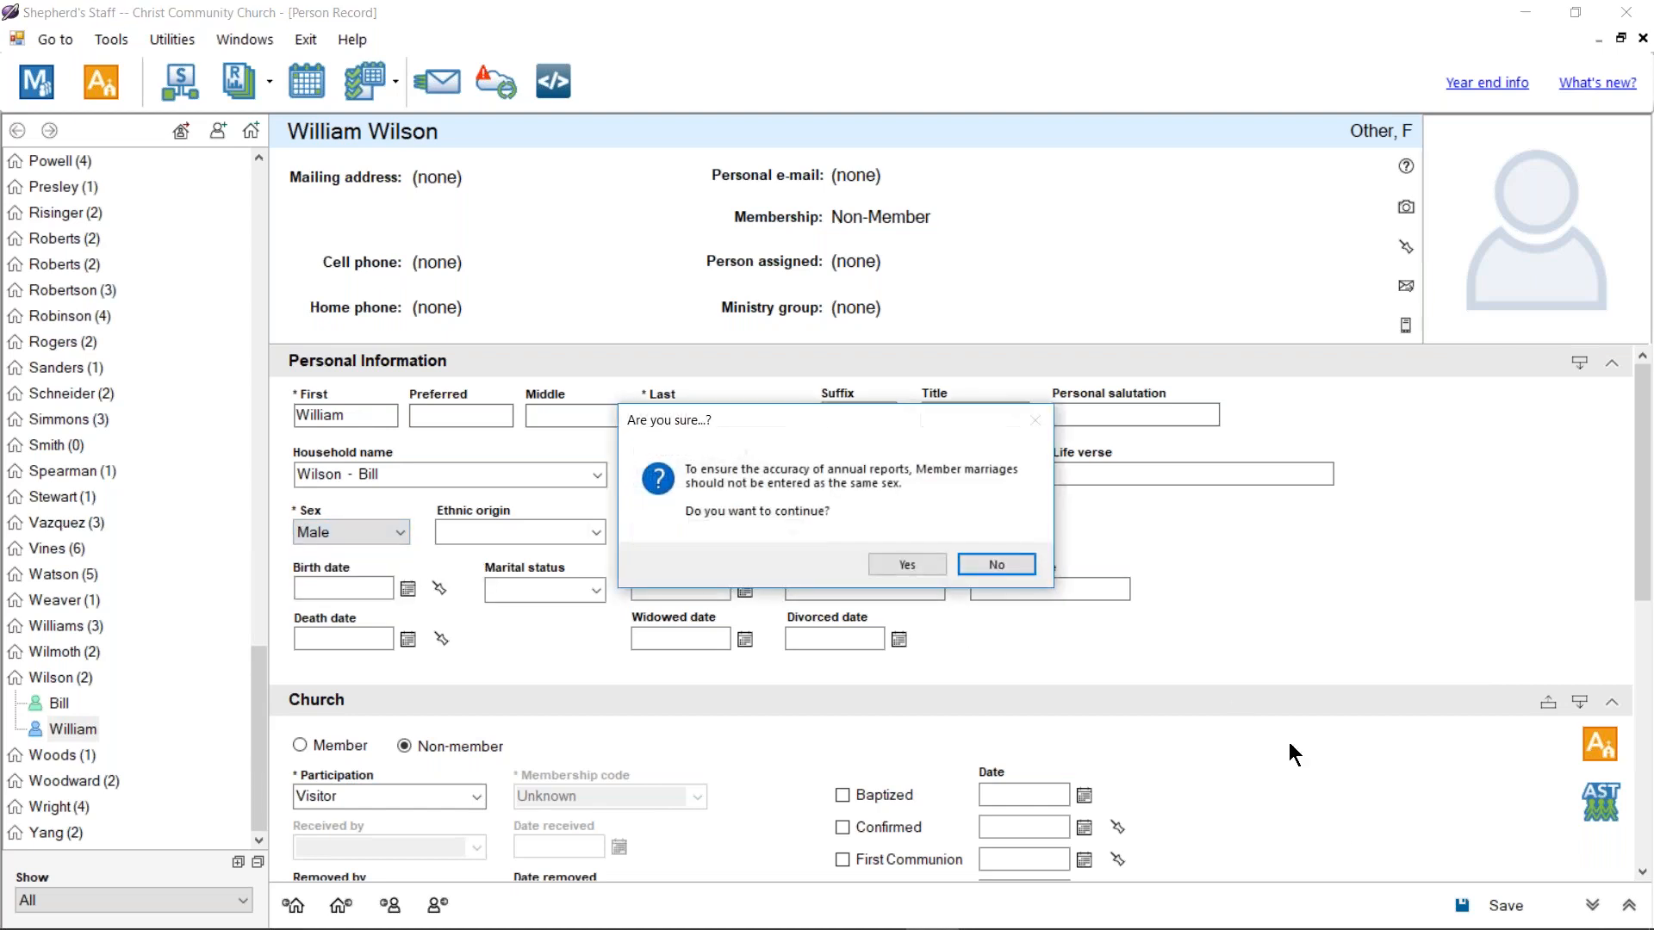
click(905, 565)
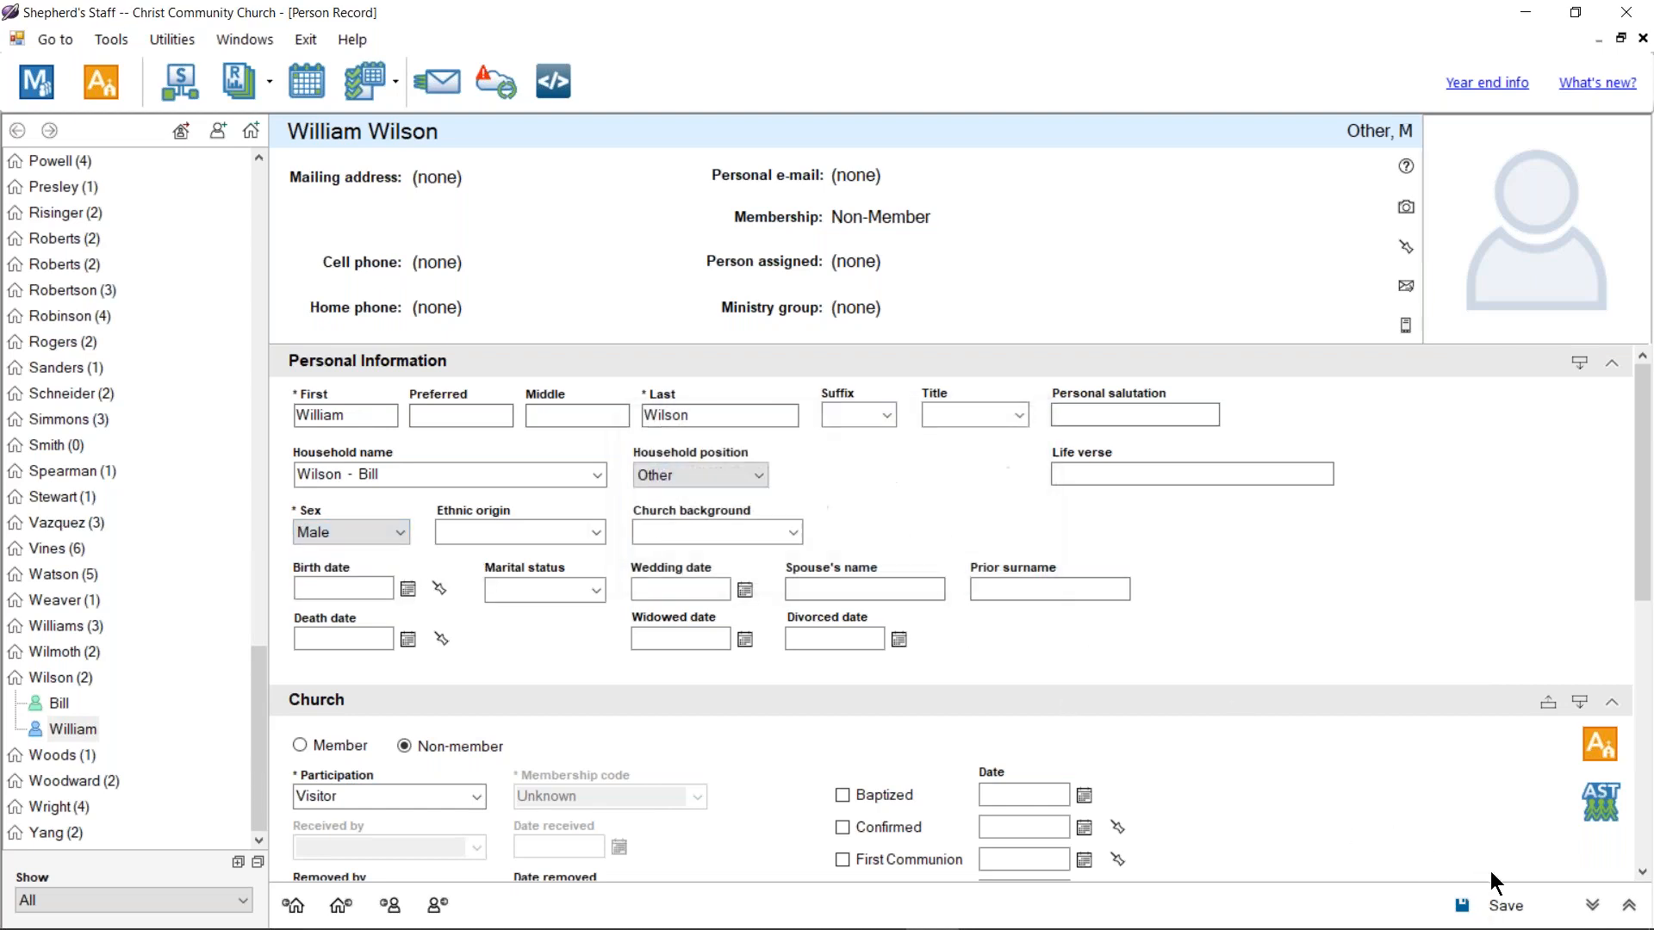
click(1495, 900)
Step: Open the two-member household and its head's Person Record
click(64, 680)
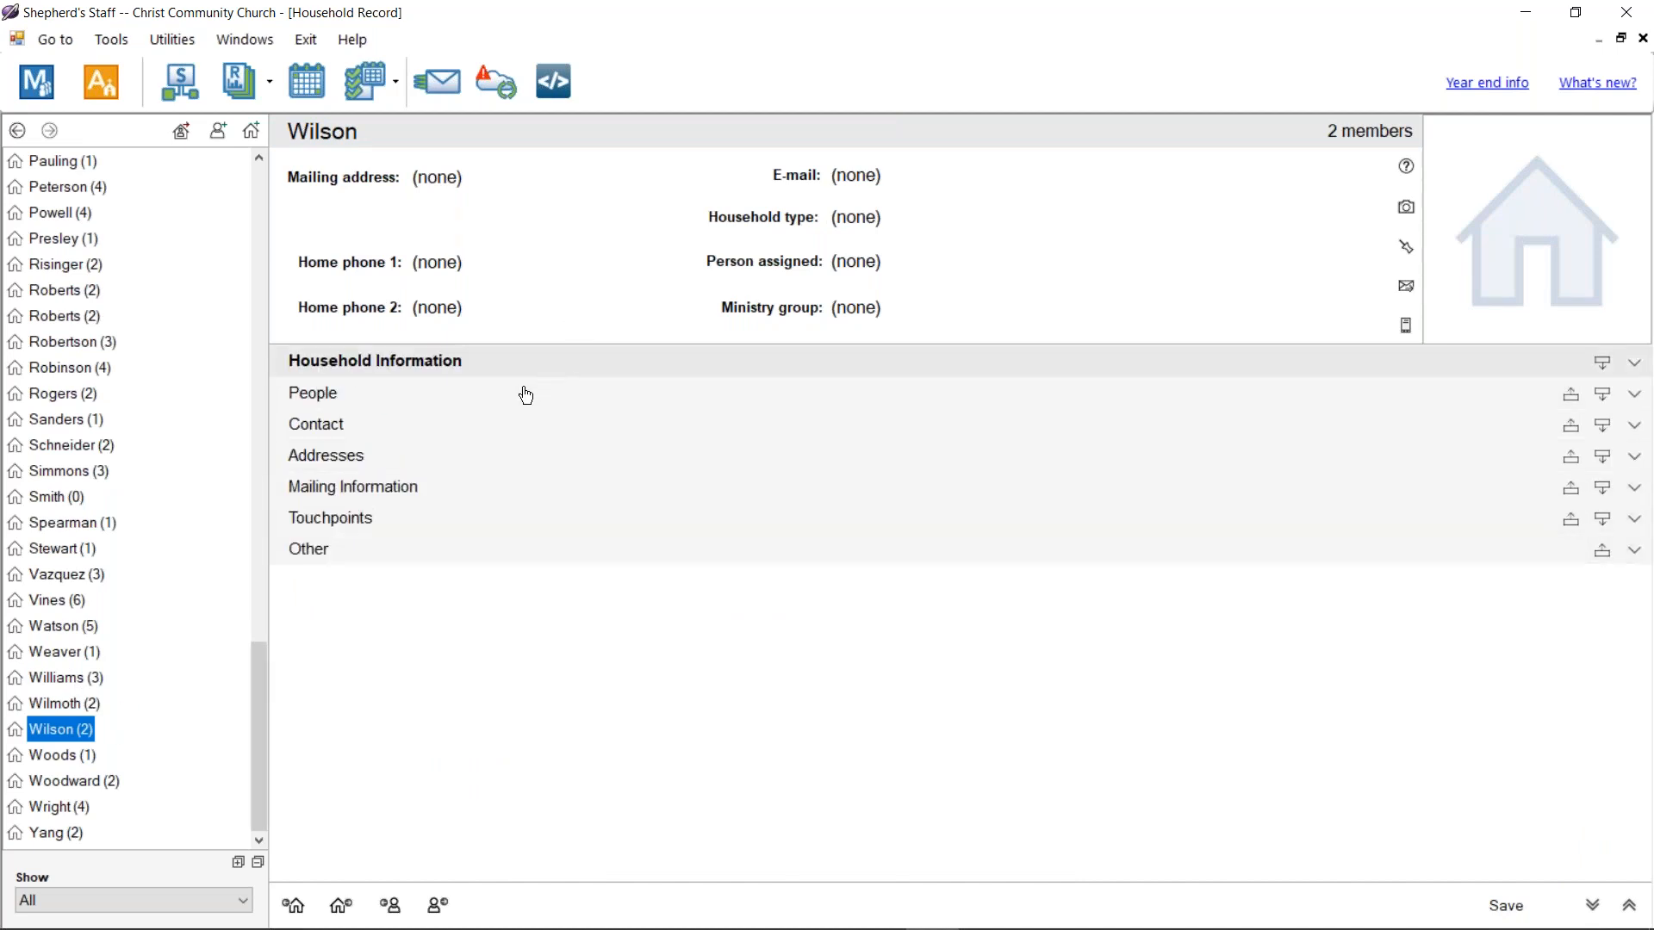
double_click(49, 730)
click(56, 754)
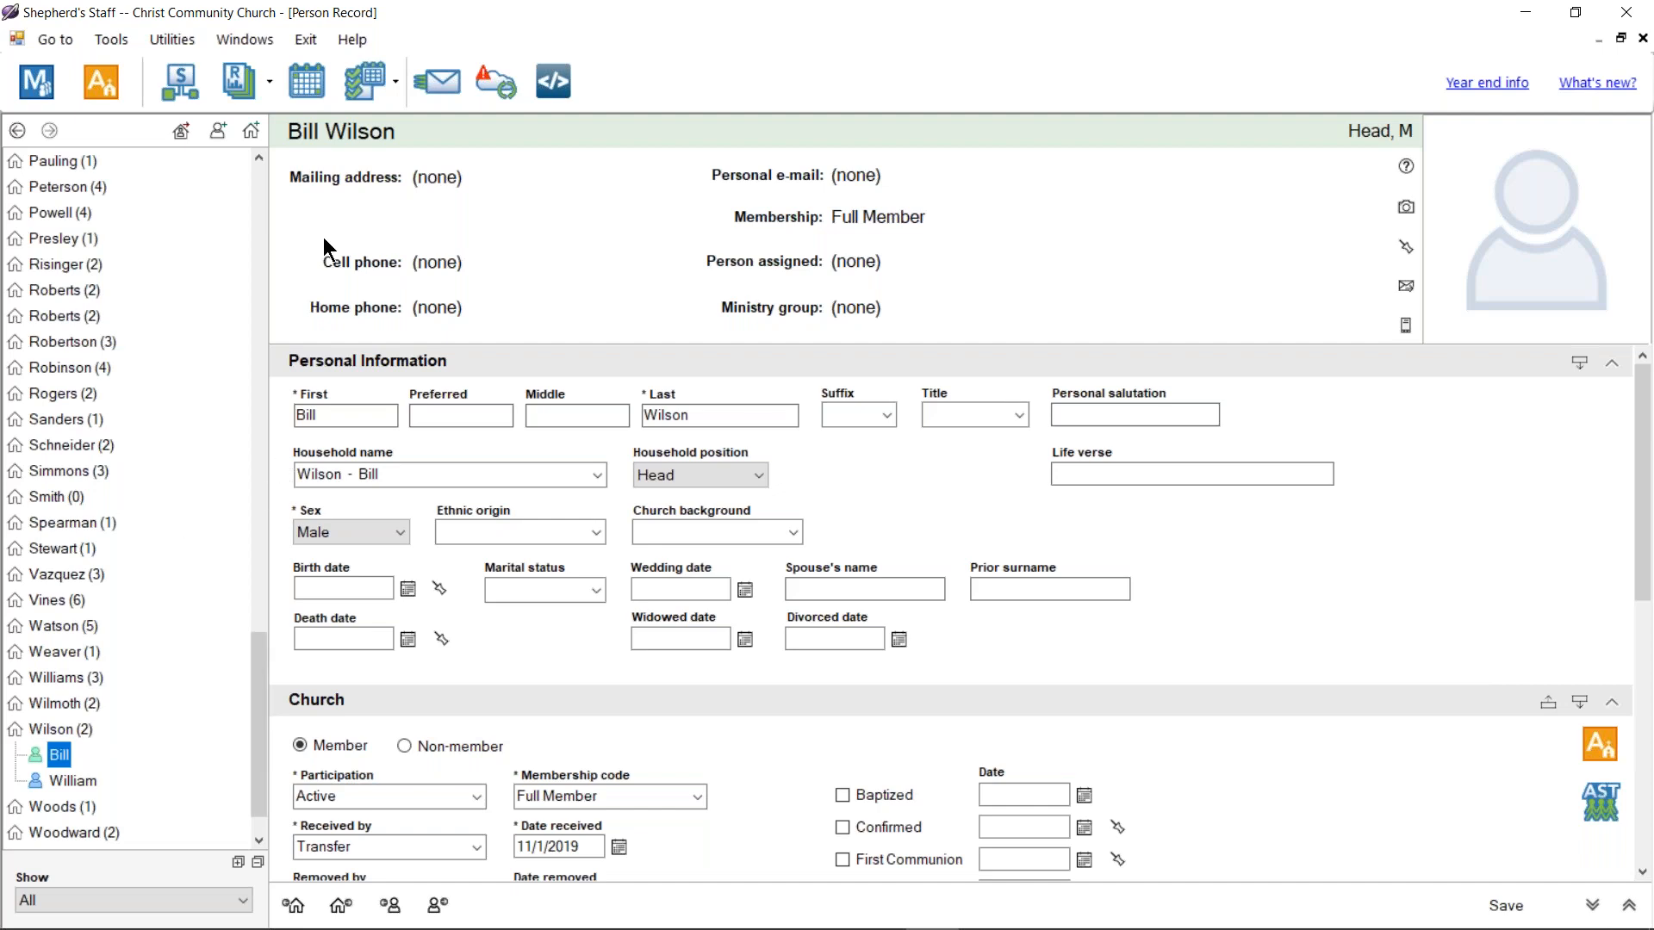
Step: Close the Person Record to return to the five 'wilson' matches
click(1642, 38)
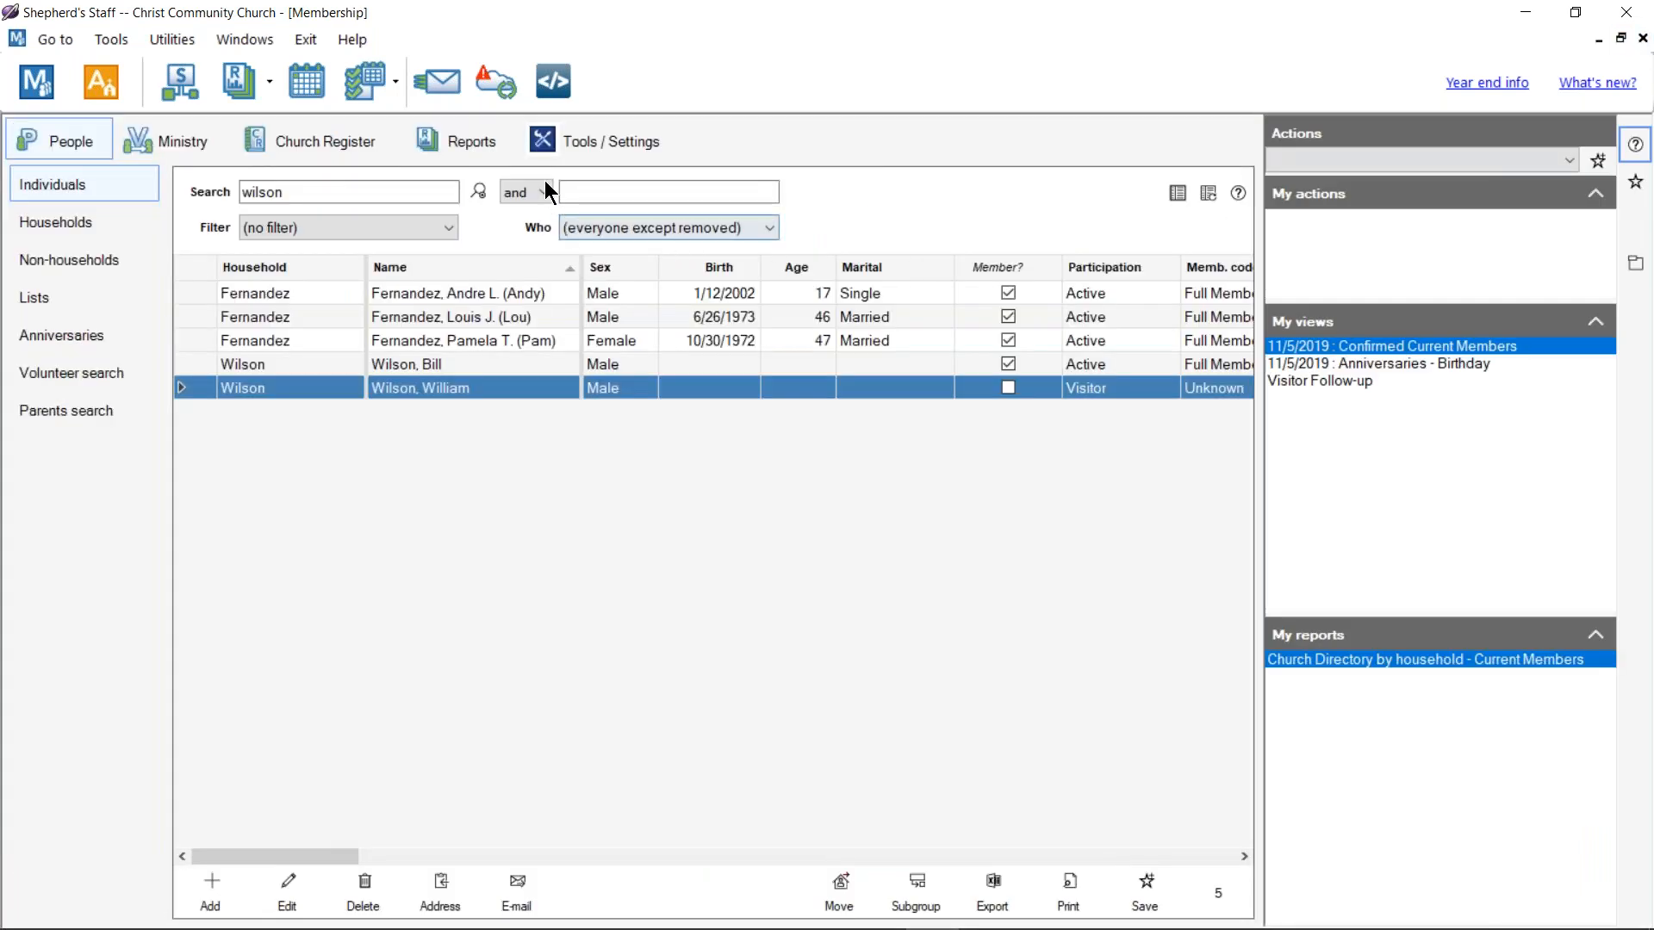
Step: Start Combine duplicate person information from the Tools / Settings page
click(572, 145)
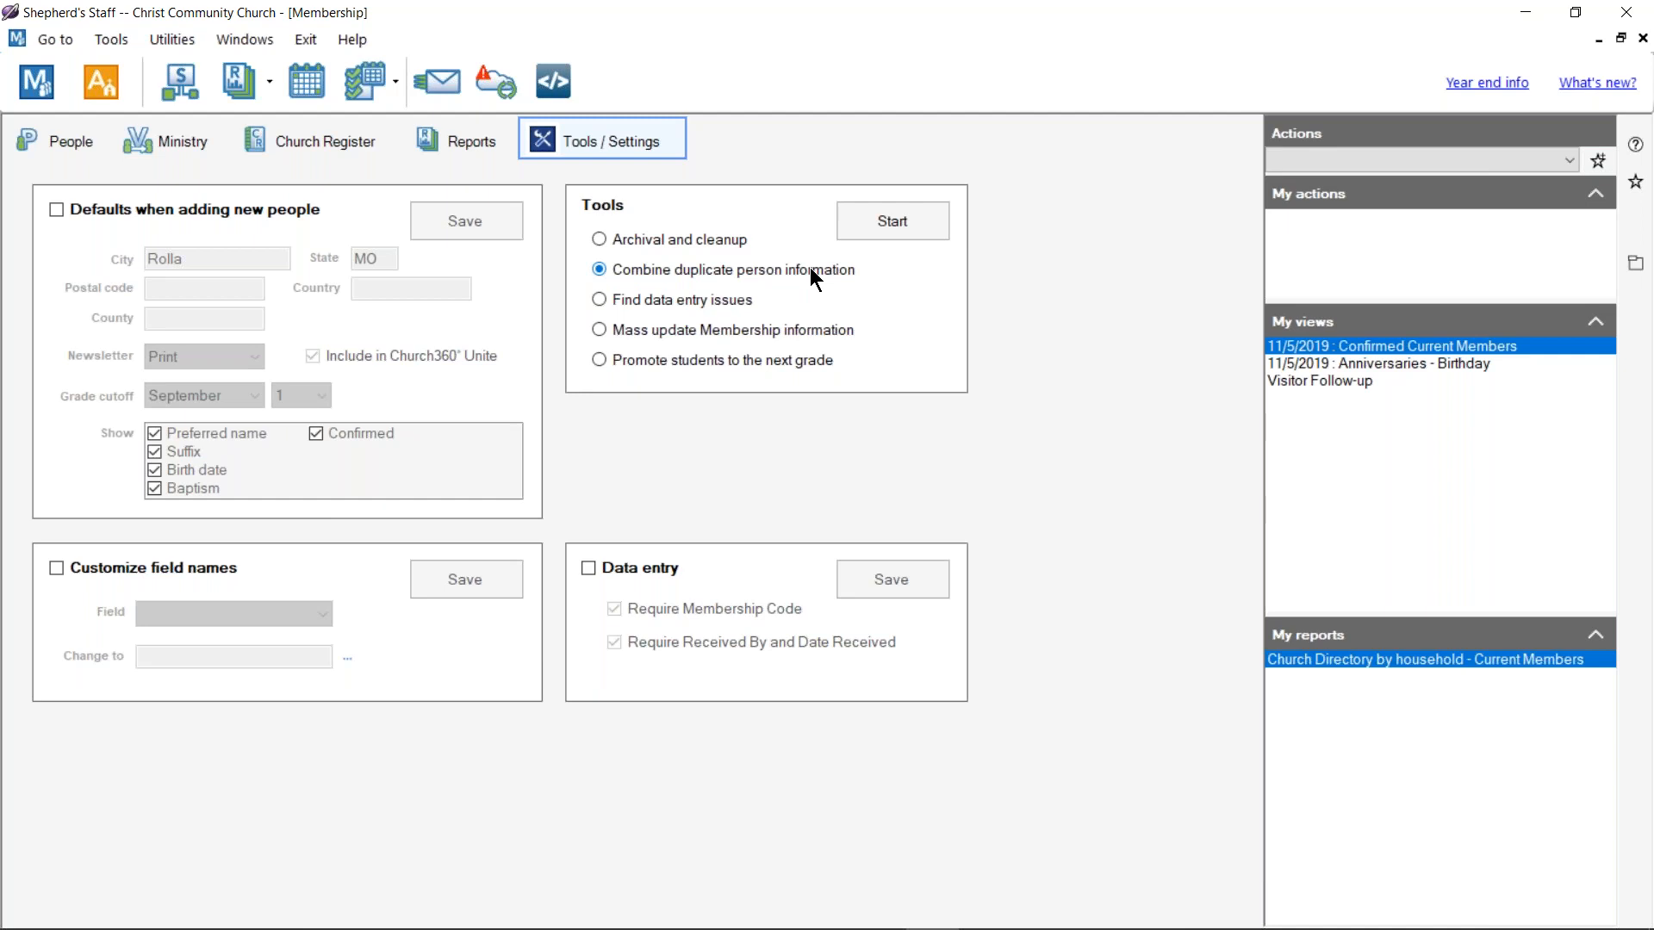
click(891, 219)
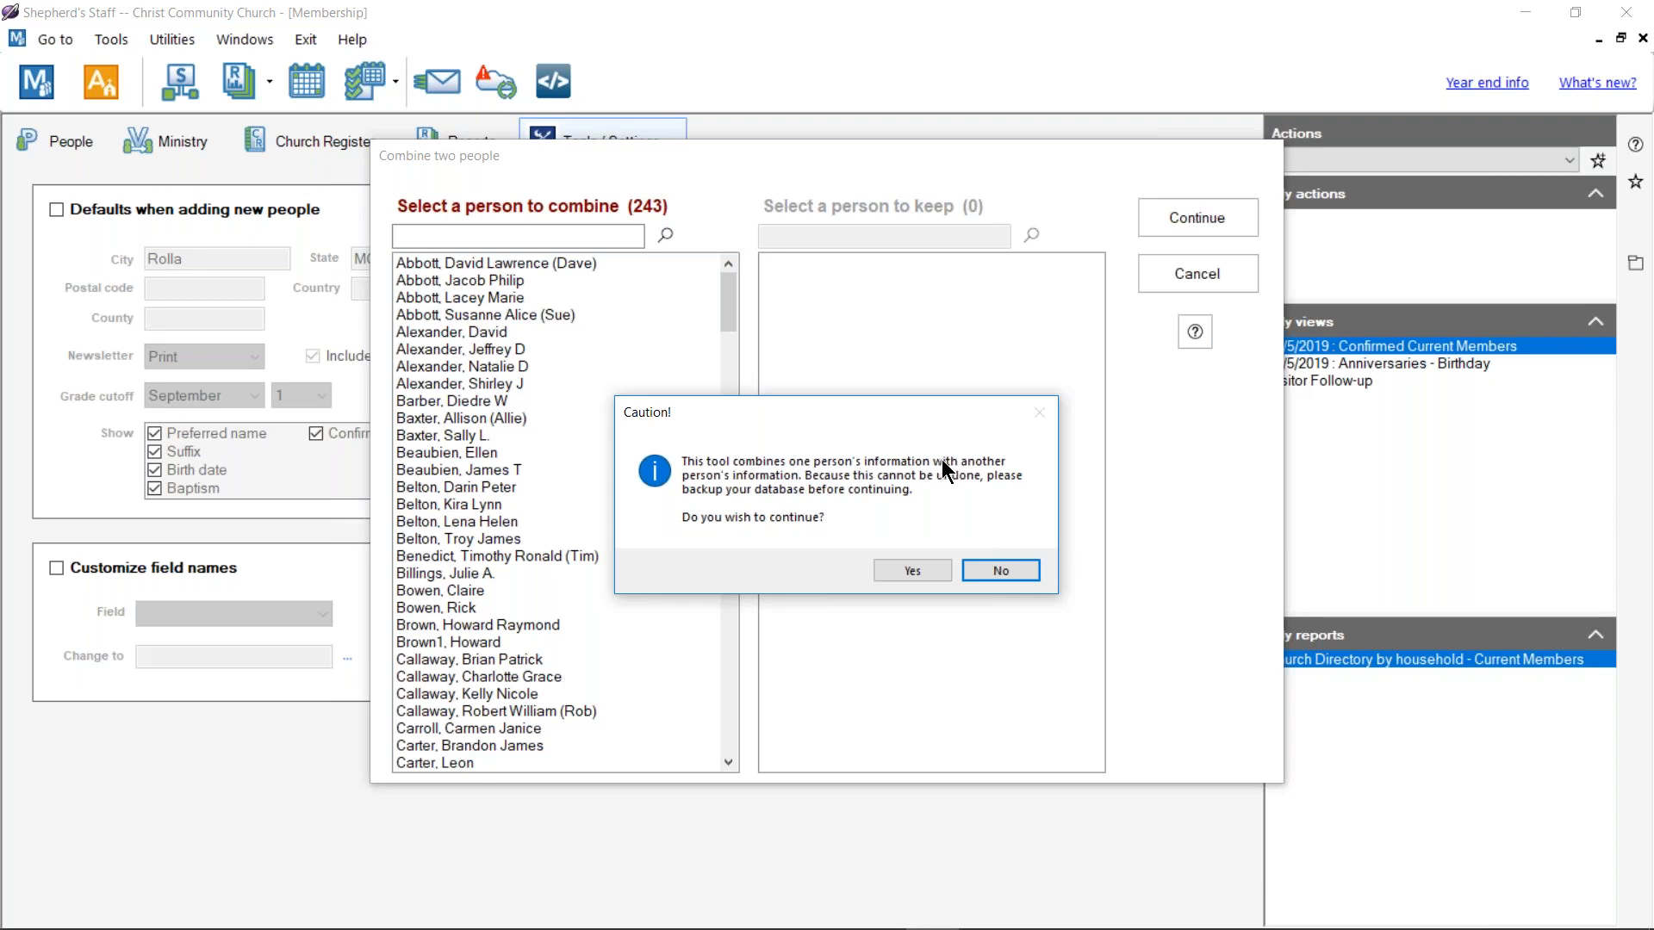
Step: Accept the backup caution and pick a 'wils' match as the person to combine
click(923, 573)
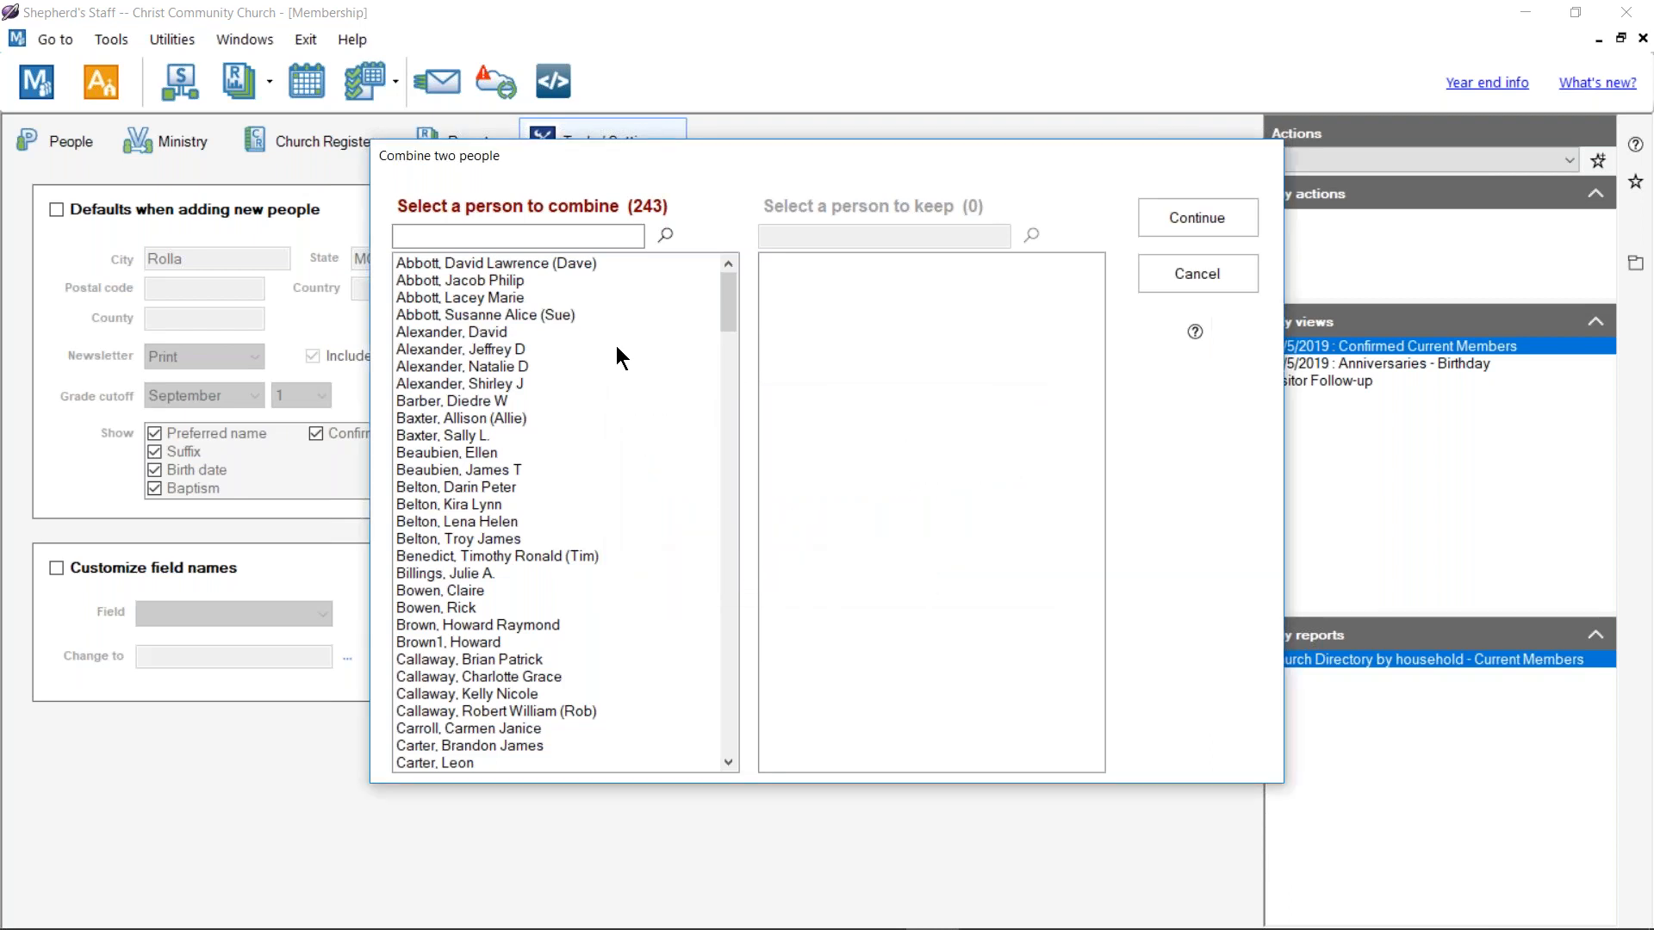
click(549, 239)
text(wils)
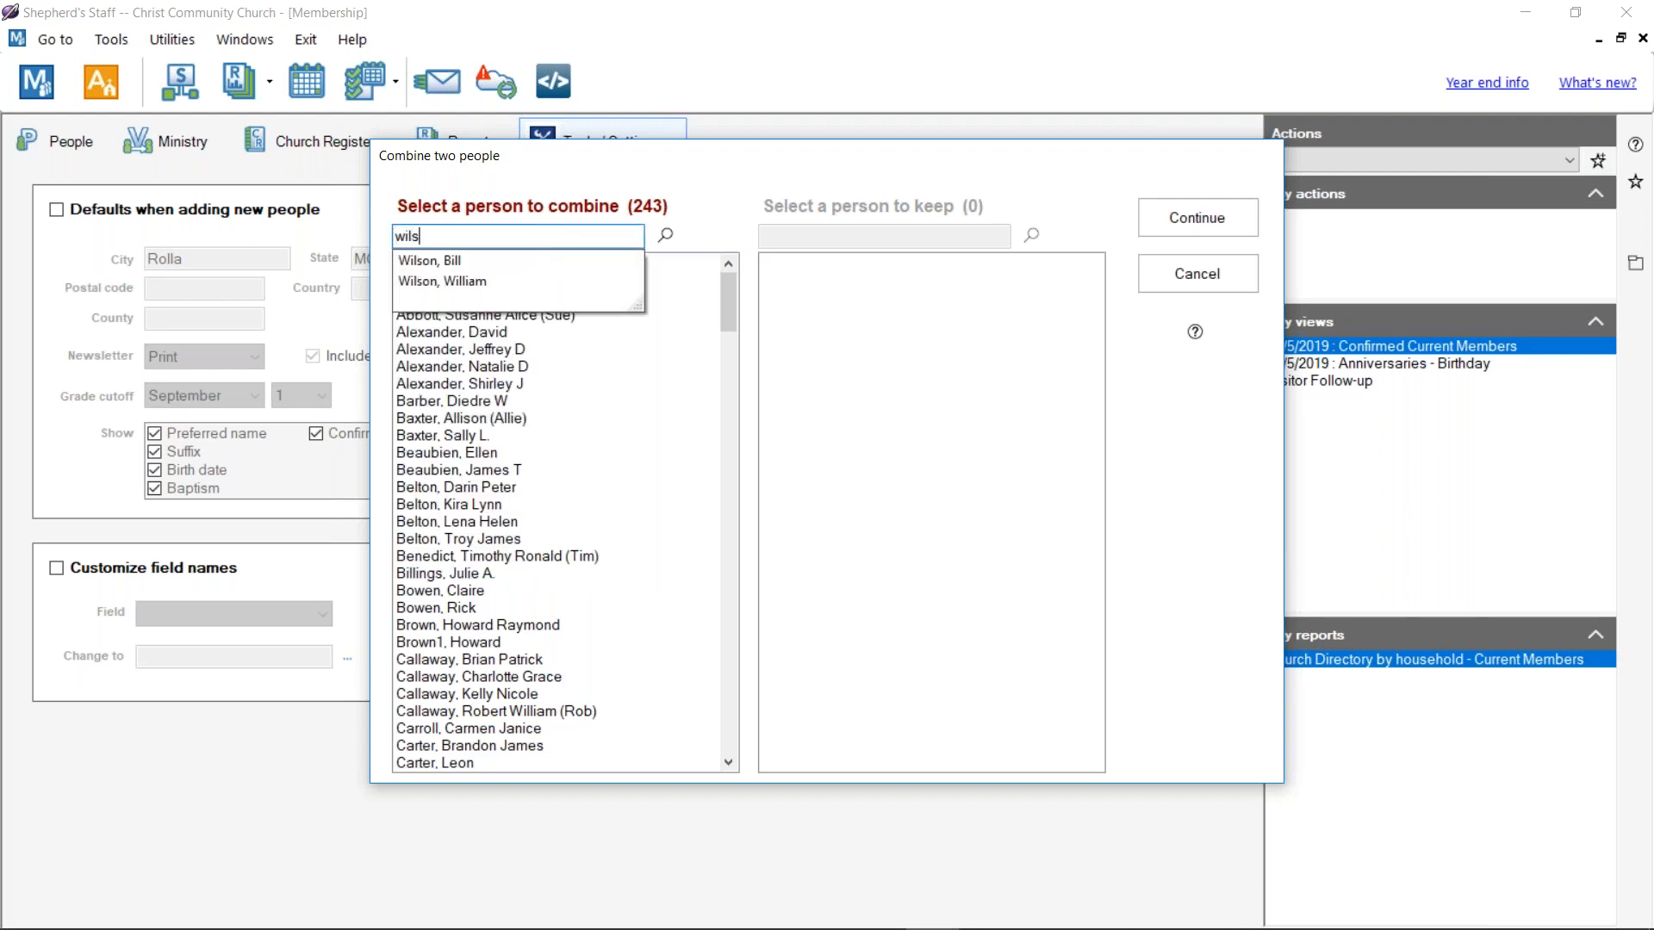
click(497, 283)
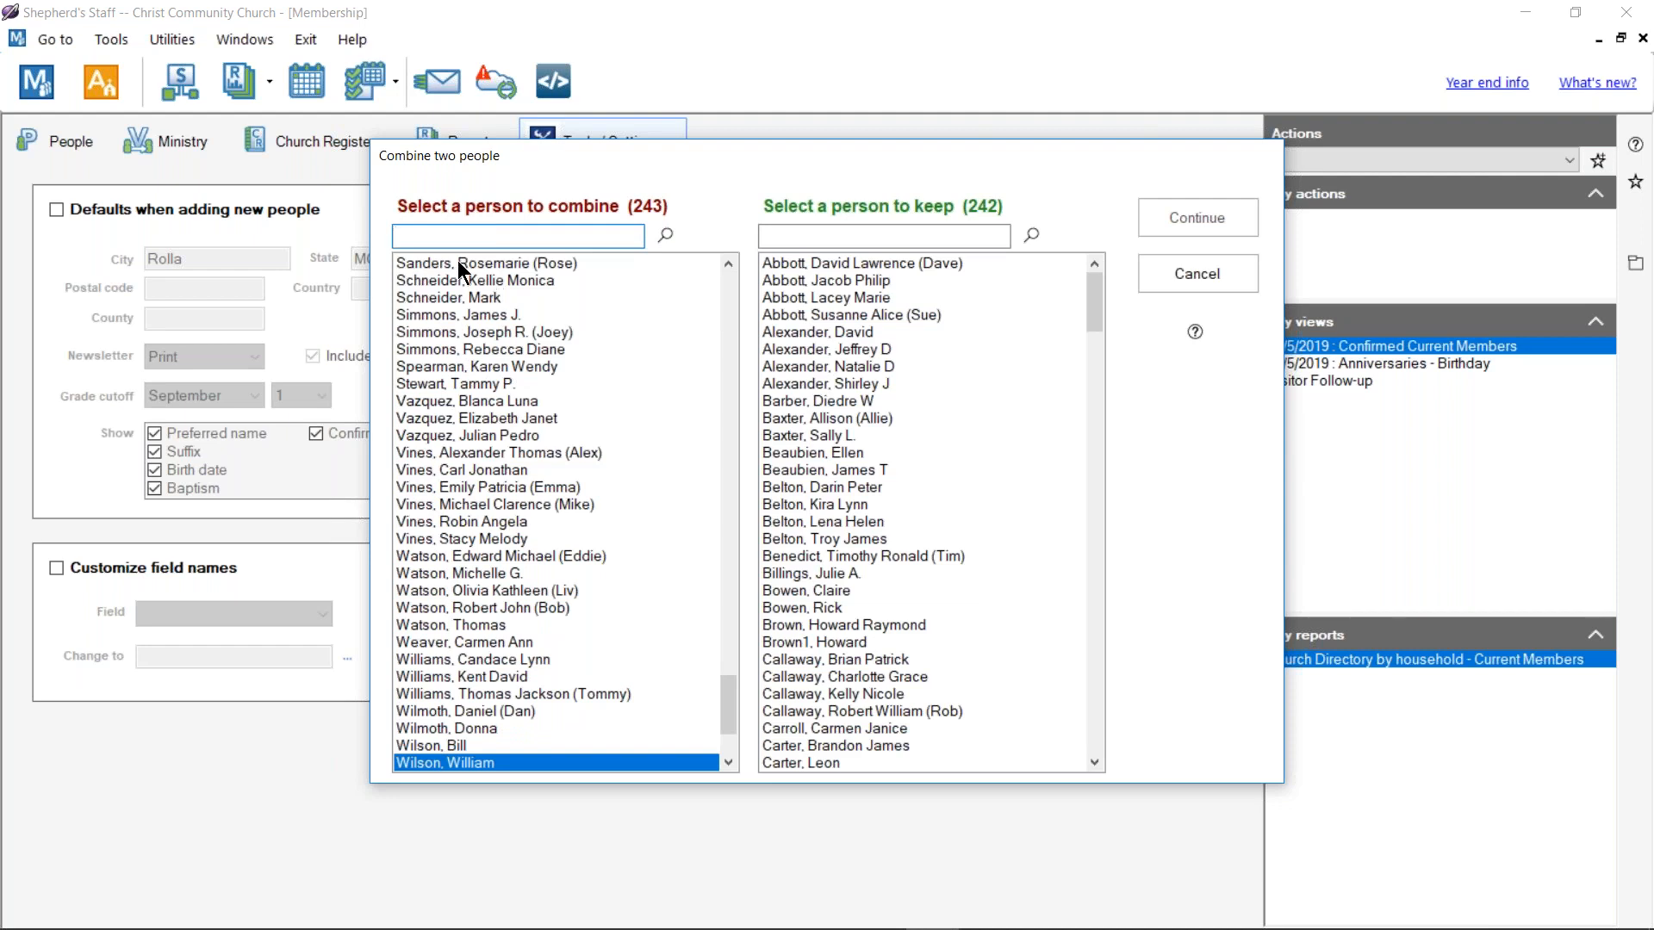
click(465, 746)
Step: Search 'wilson' to pick the person to keep, then continue to the comparison
click(895, 235)
text(wilson)
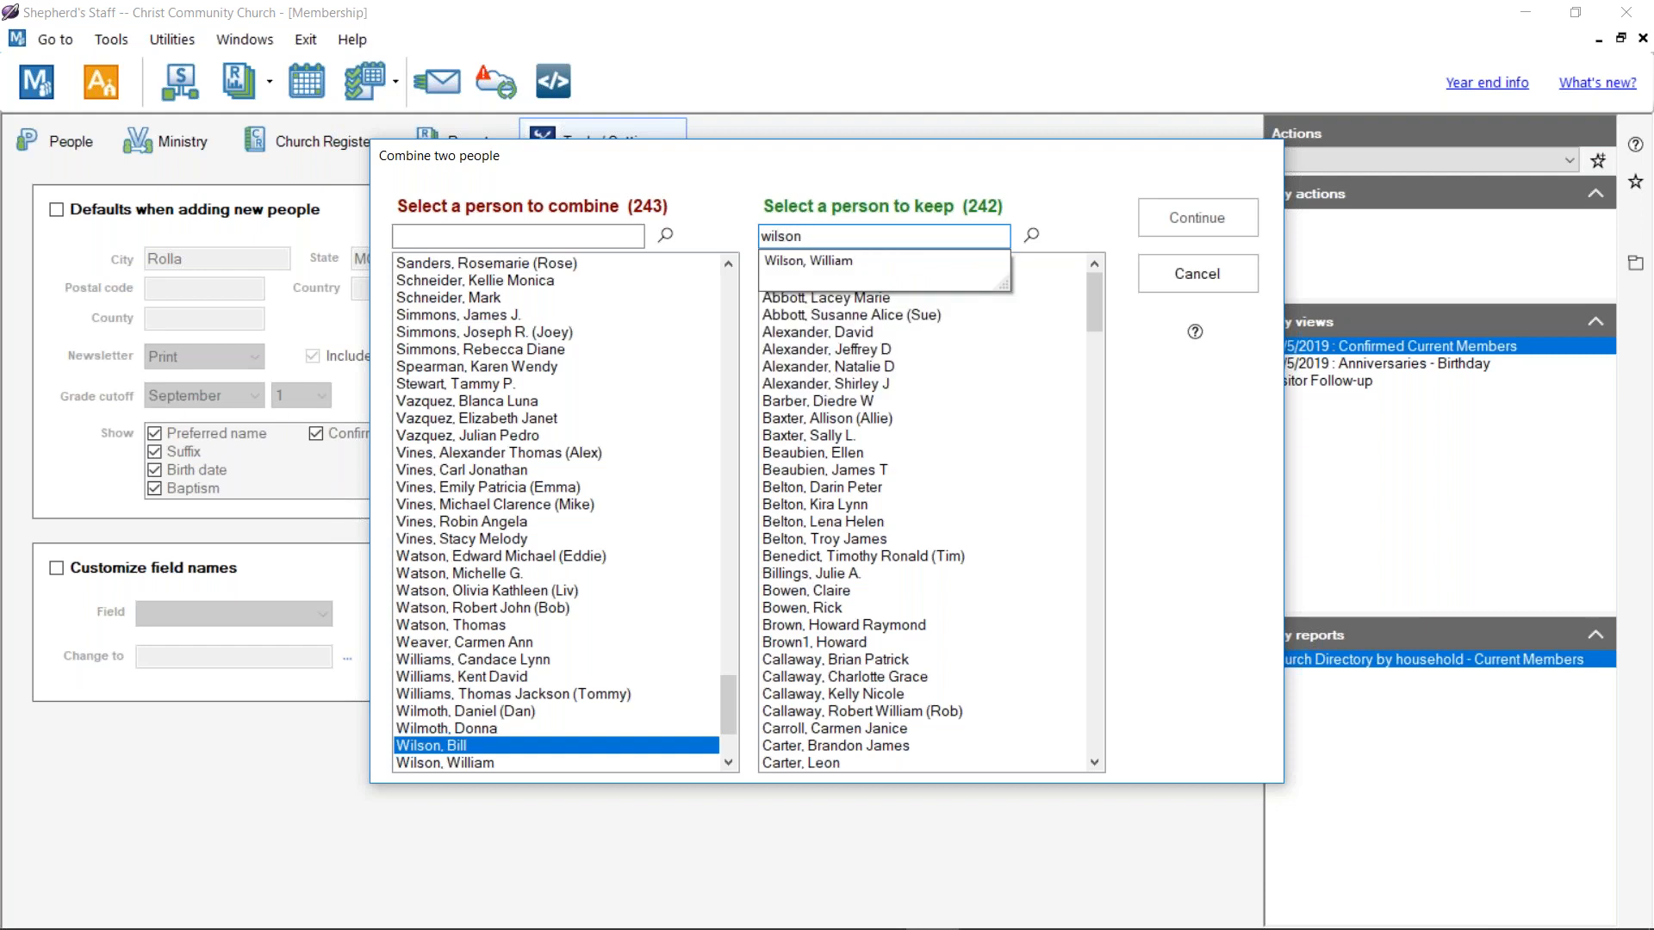
click(869, 258)
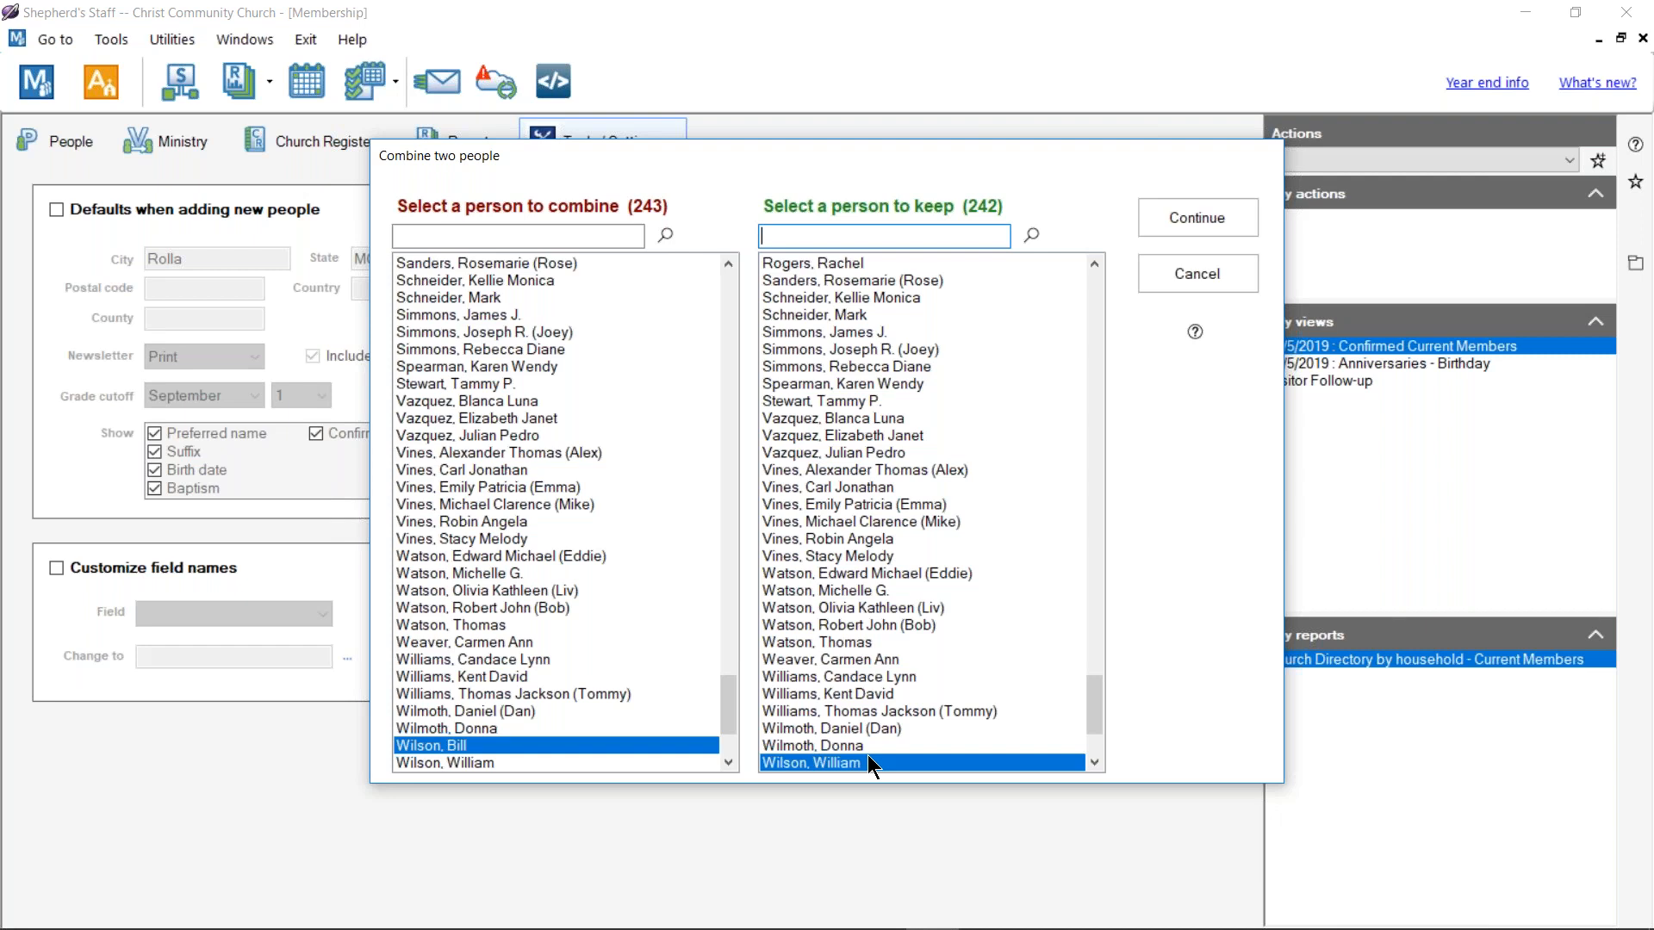
click(1168, 226)
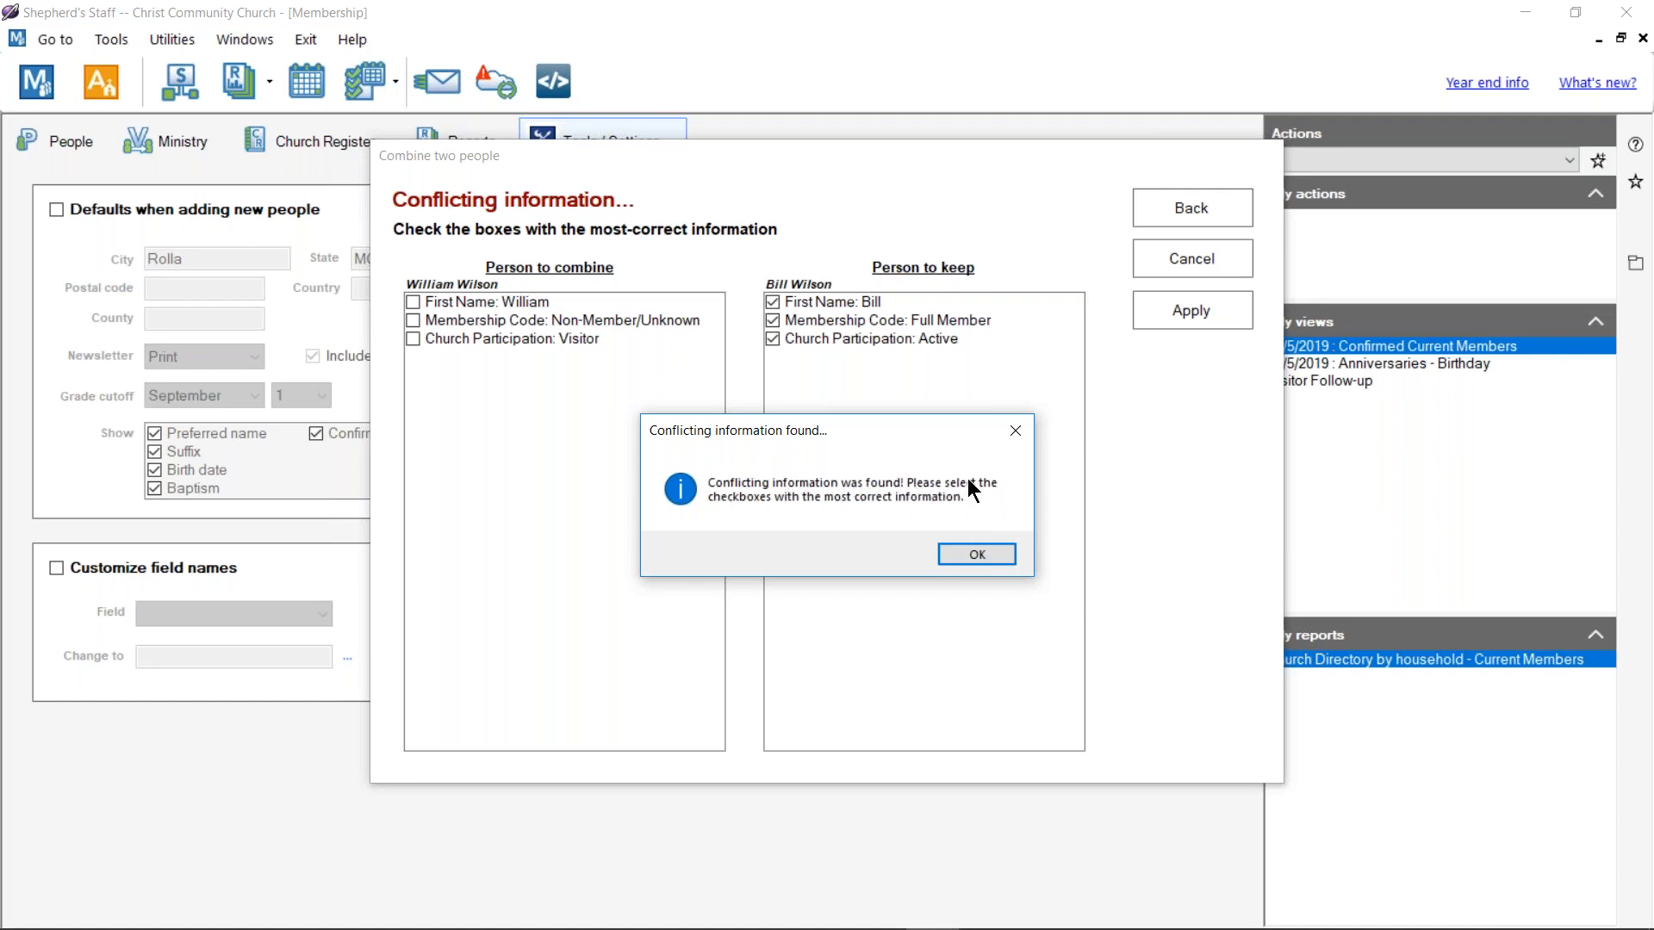
Step: Keep the kept person's first name, then apply the combine and confirm it
click(959, 555)
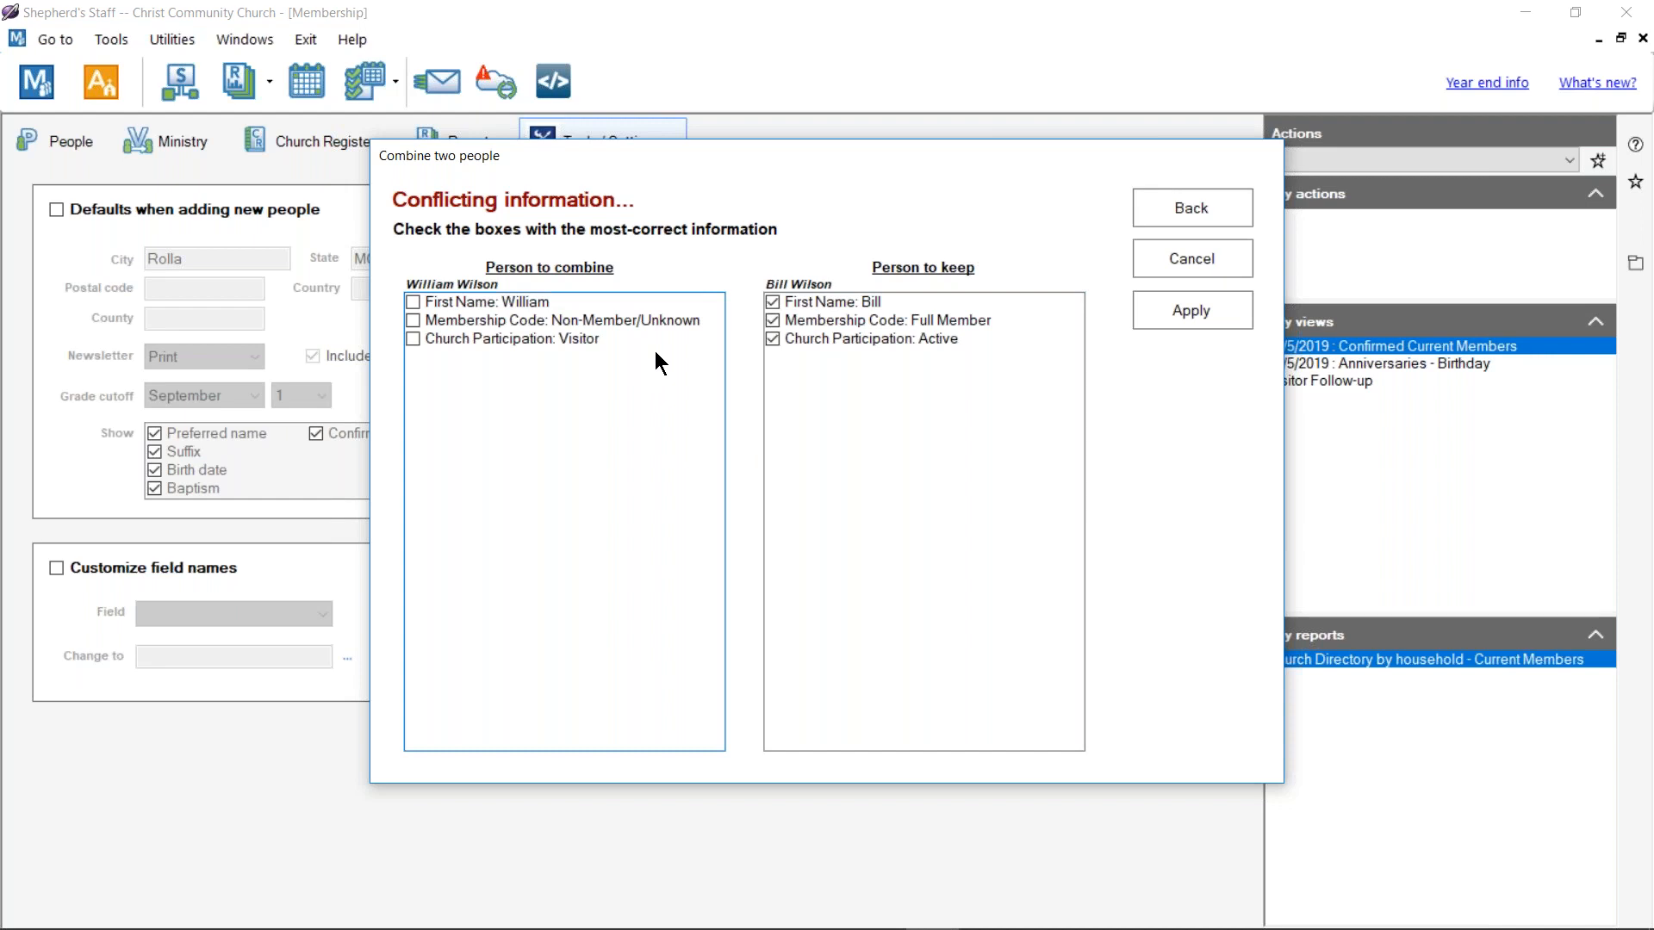
click(496, 304)
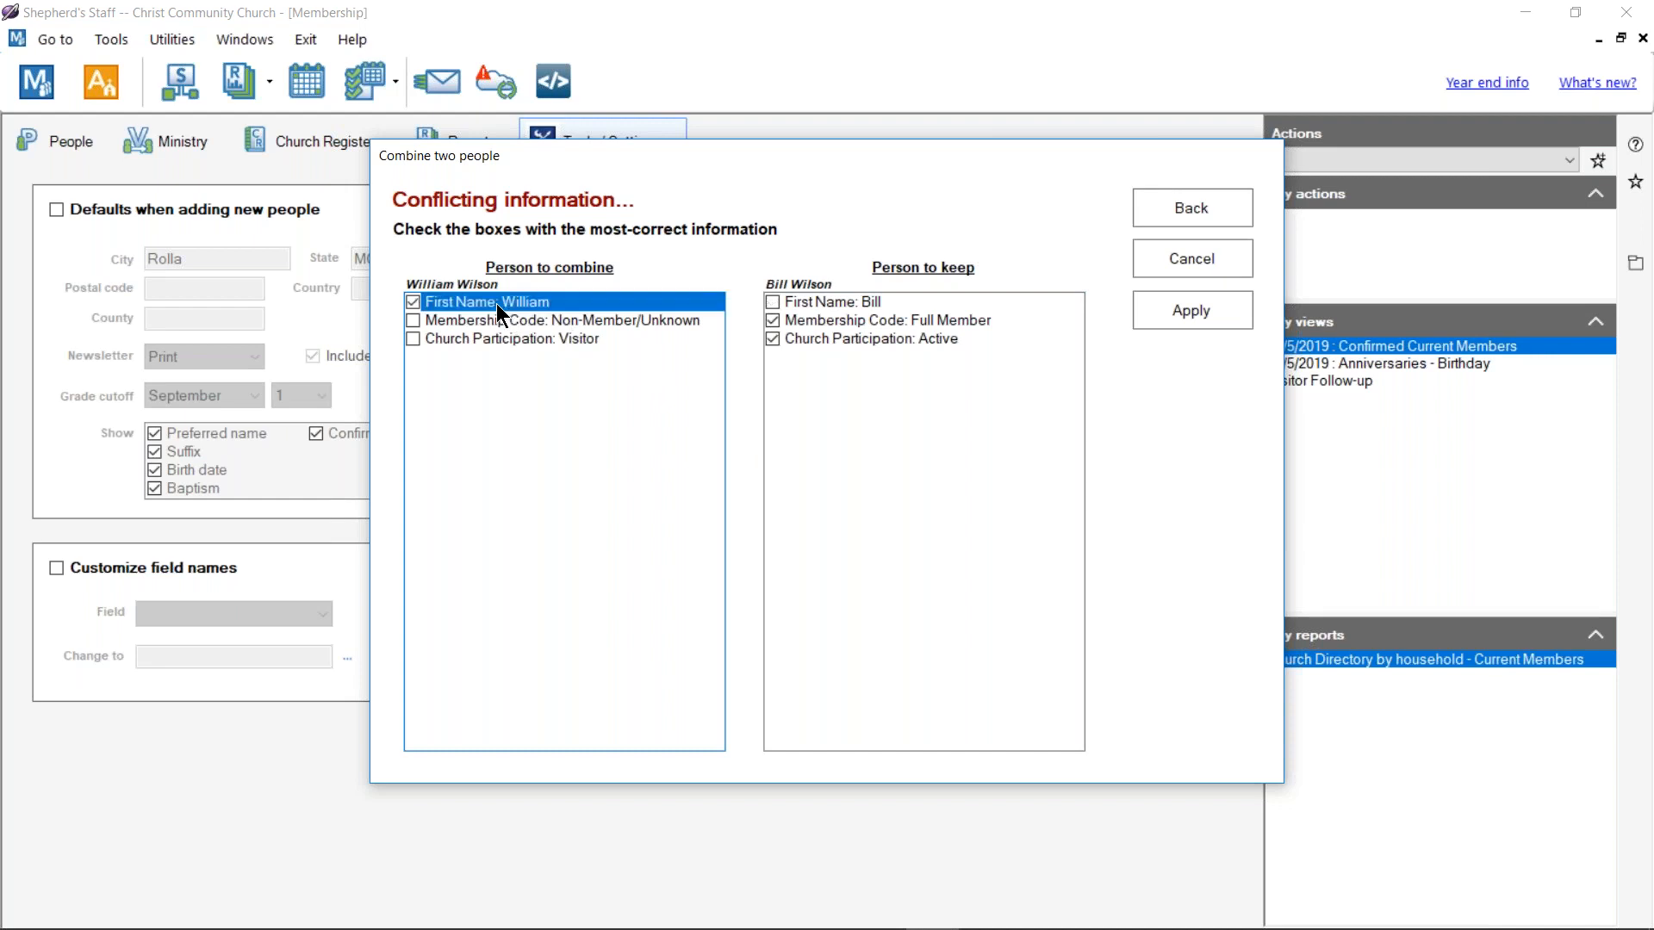
click(818, 298)
click(774, 301)
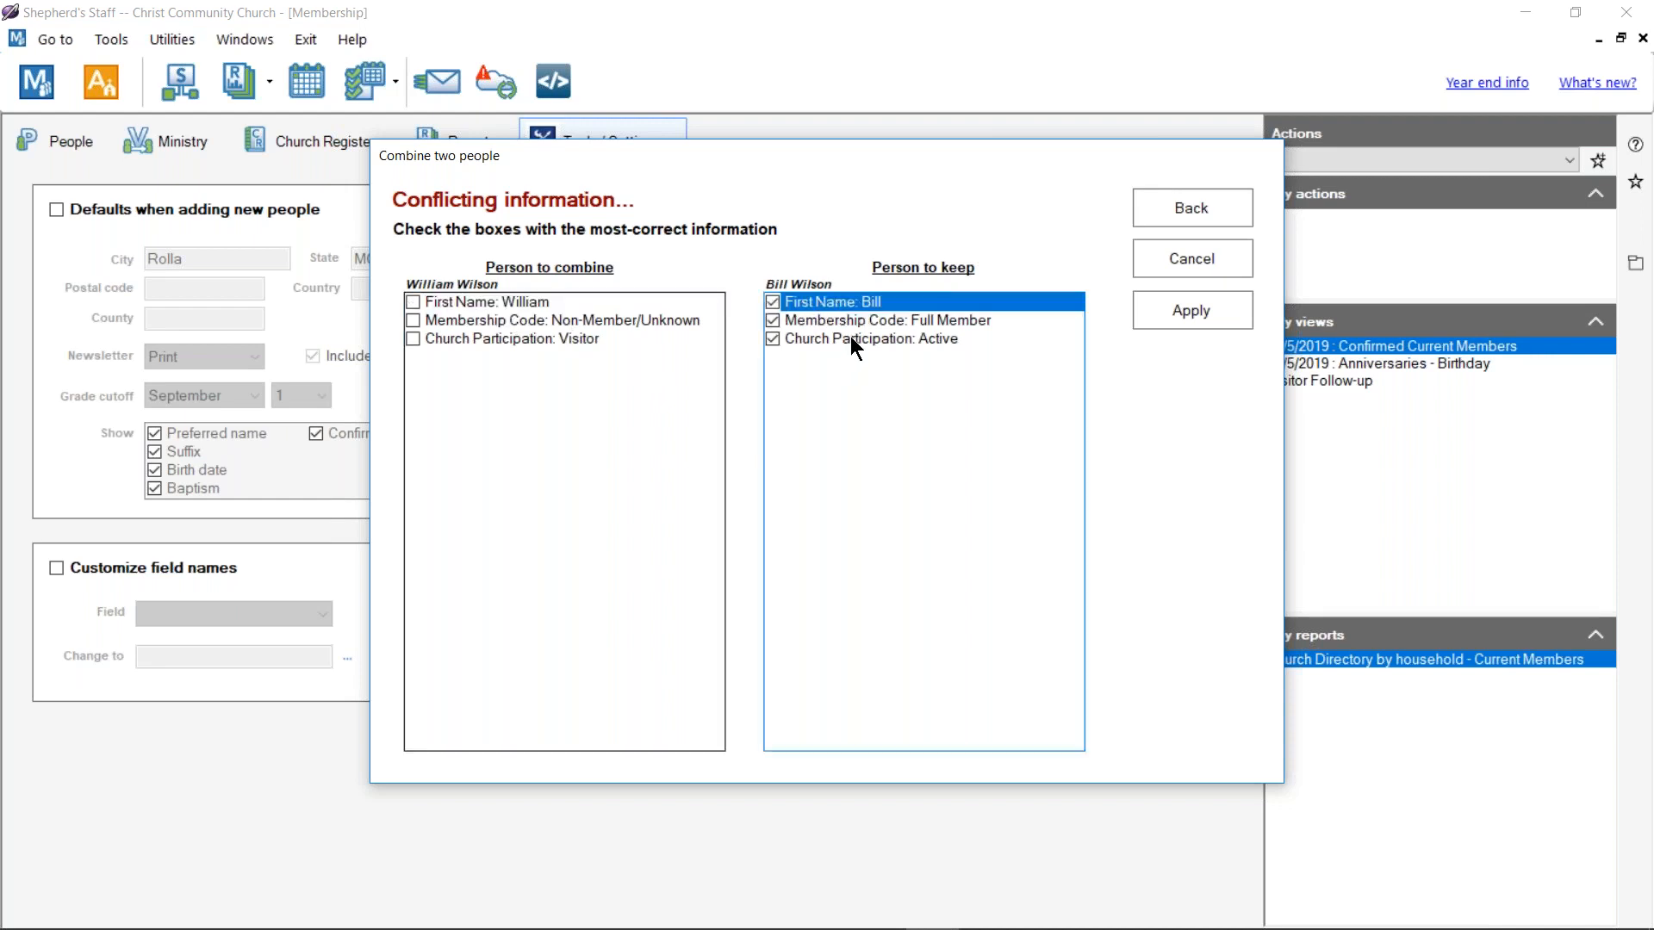
click(1201, 315)
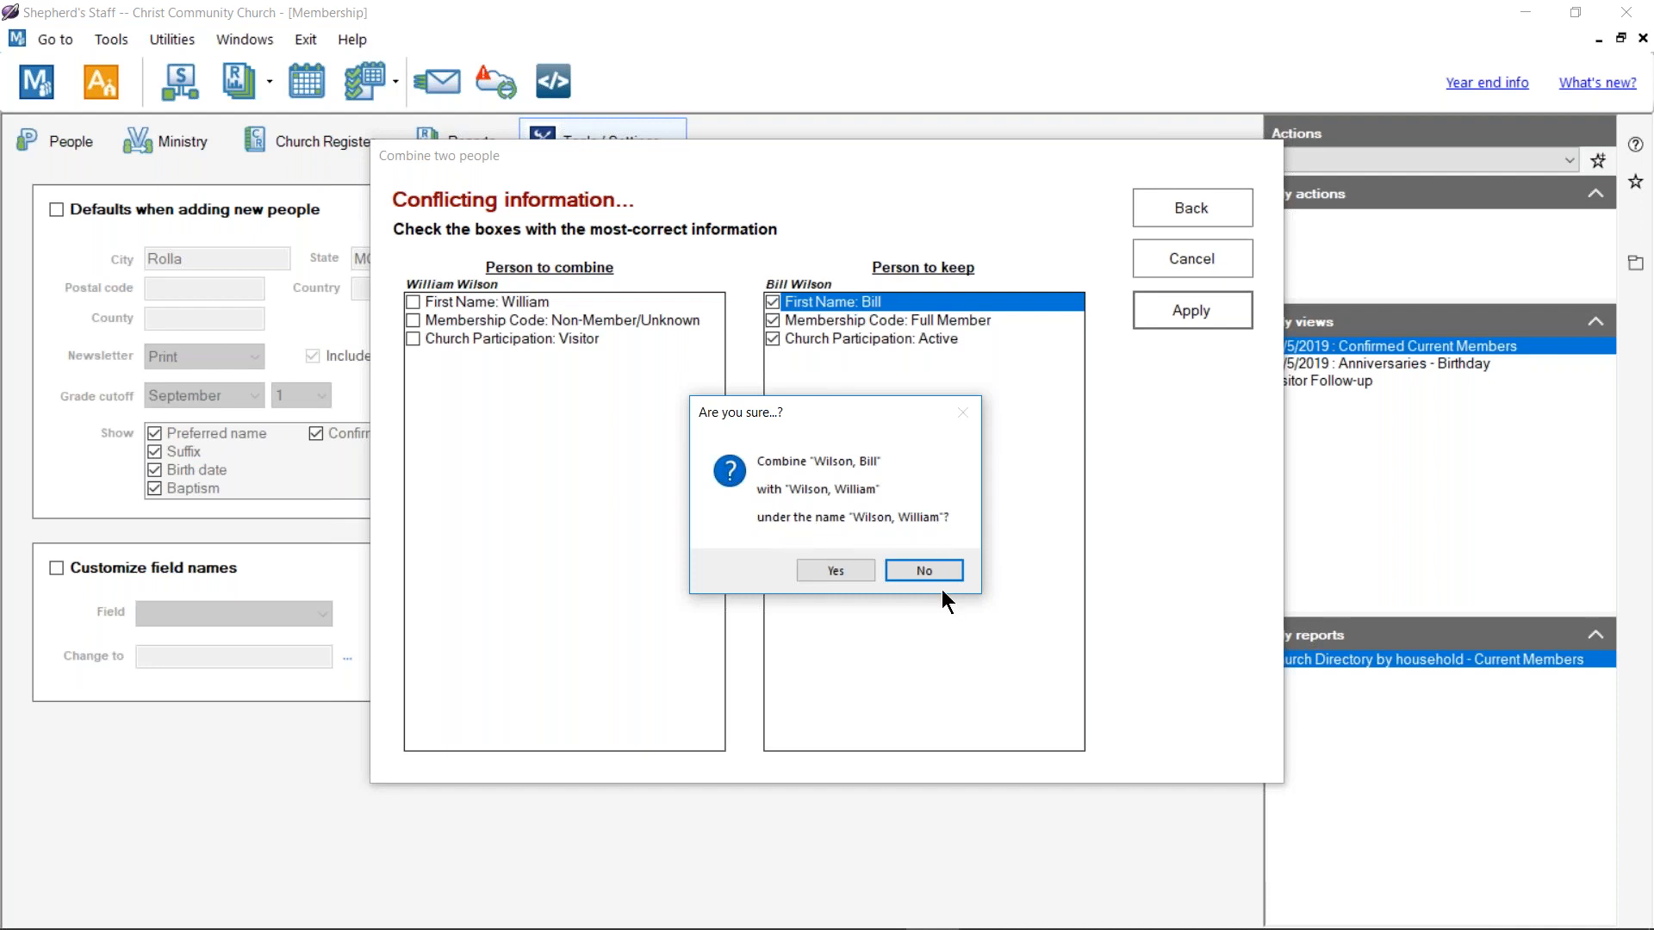
click(855, 575)
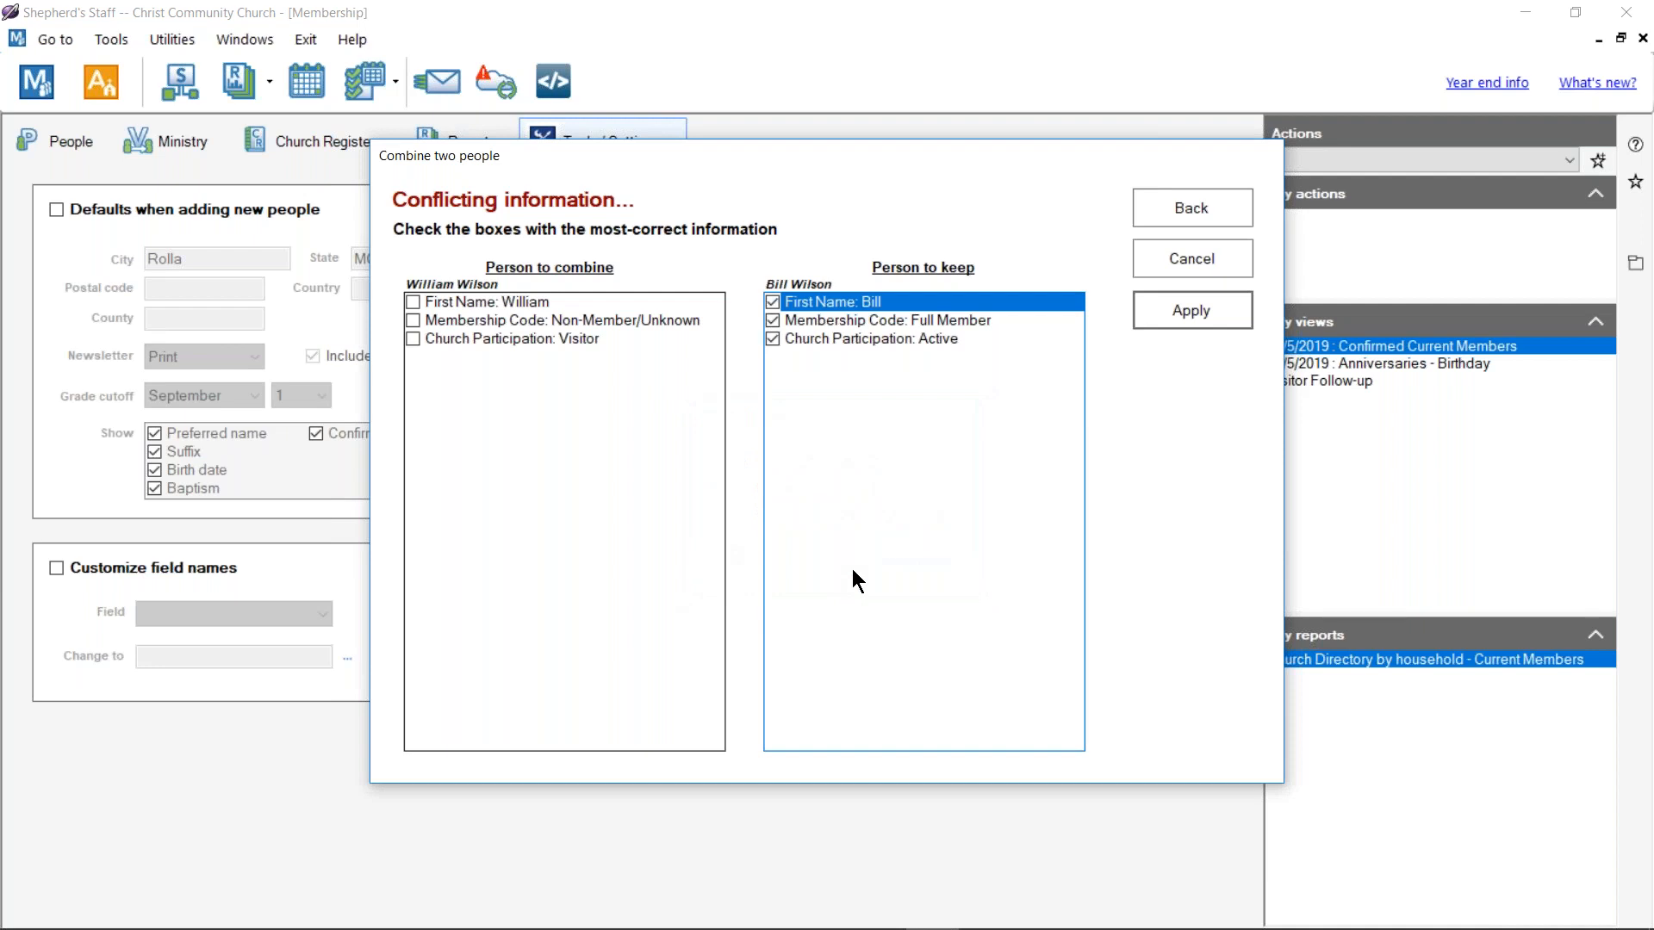
Step: Retry Apply and its confirmation repeatedly, then cancel the tool and return to People
click(1191, 309)
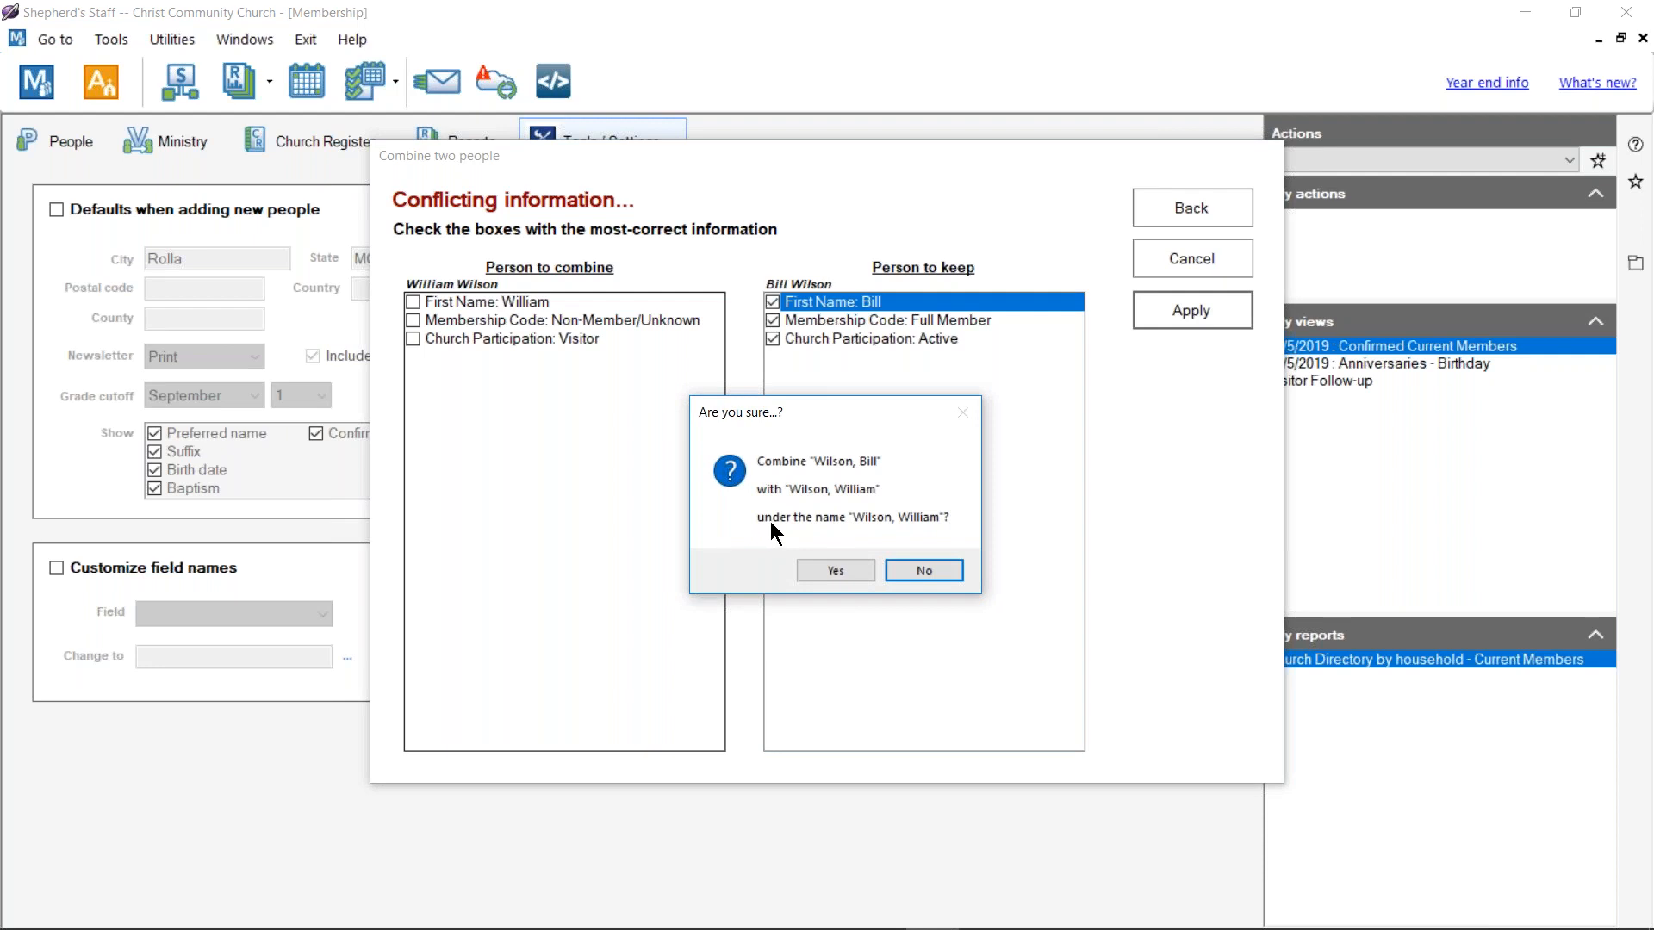
click(830, 570)
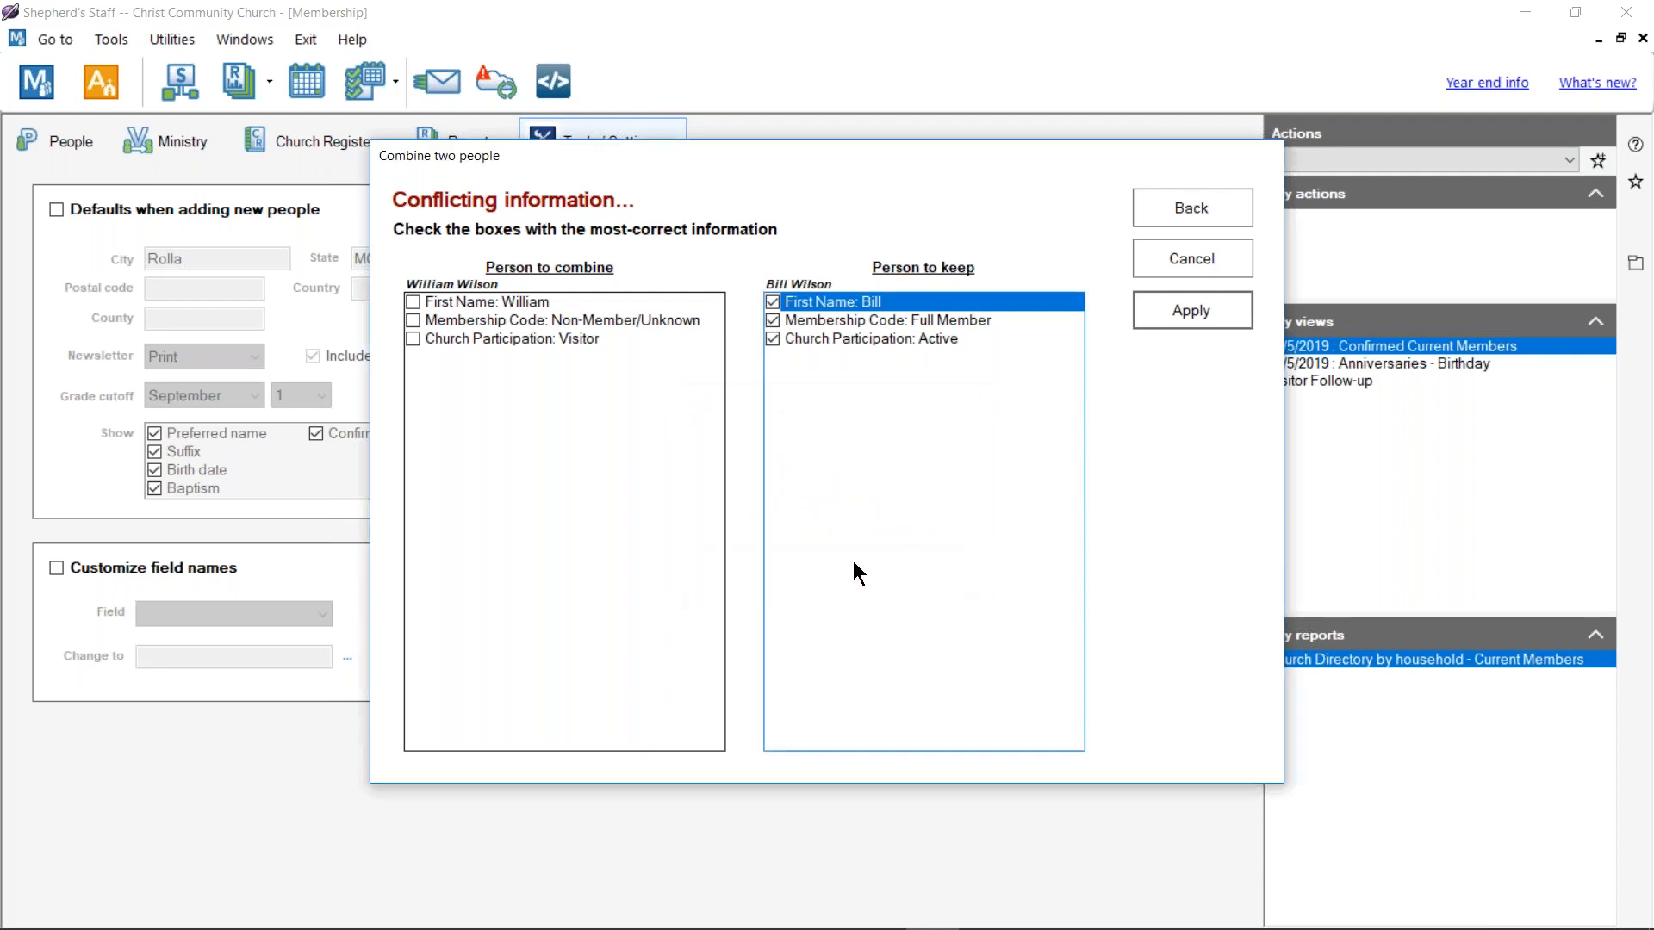
drag(834, 140, 923, 119)
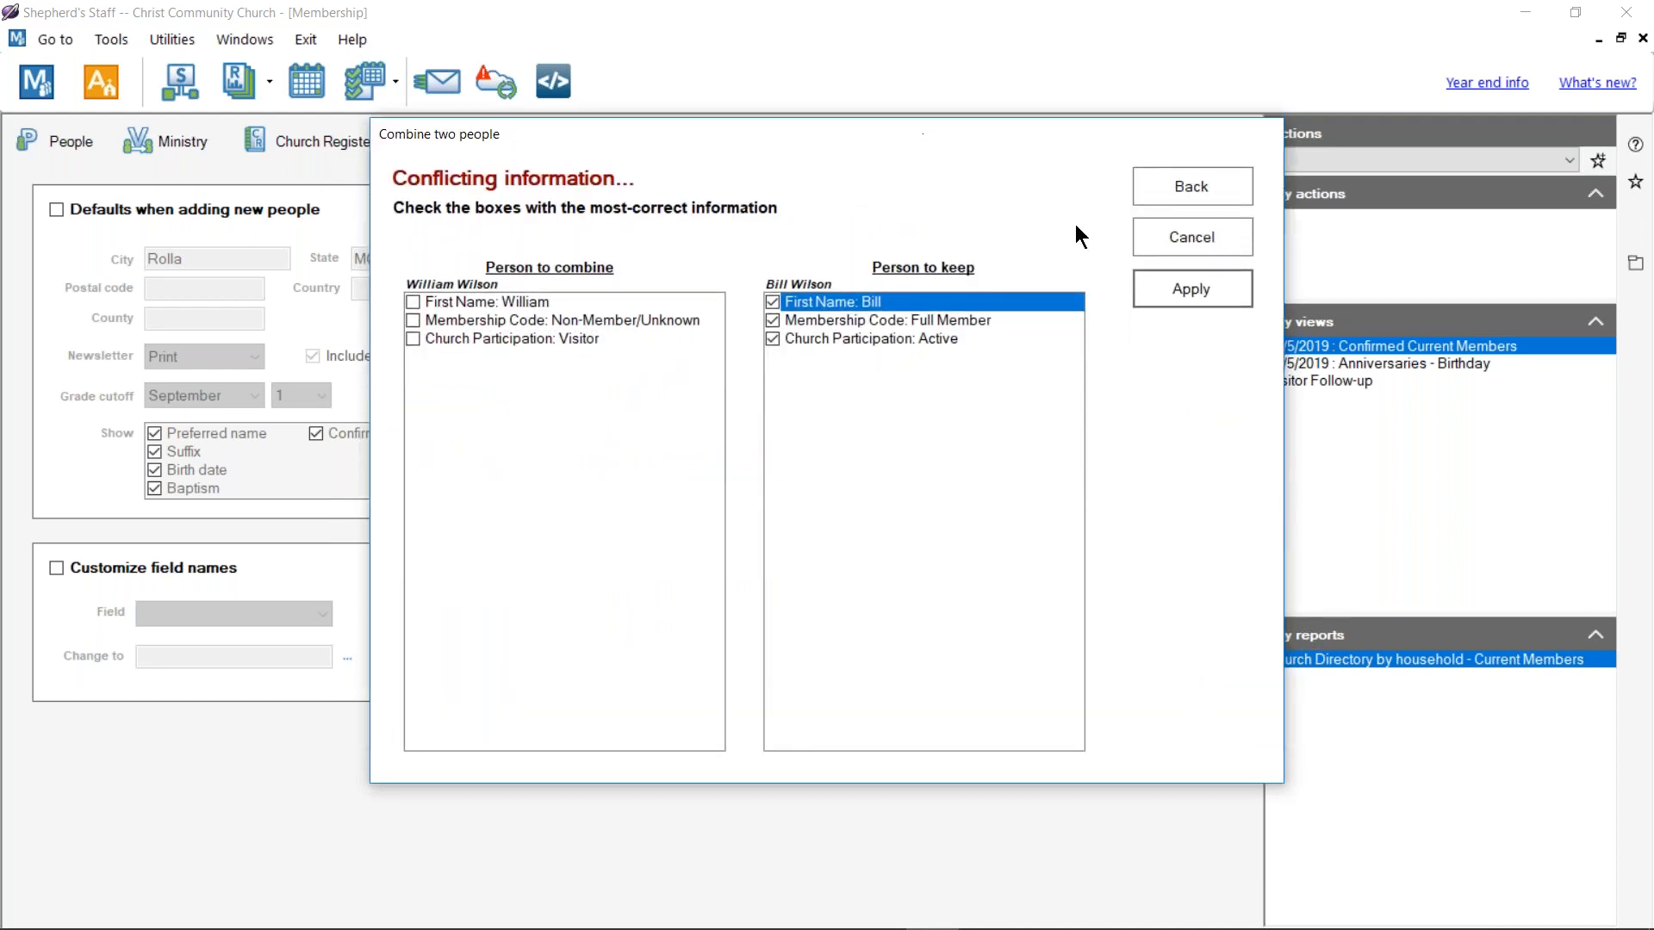
click(1210, 284)
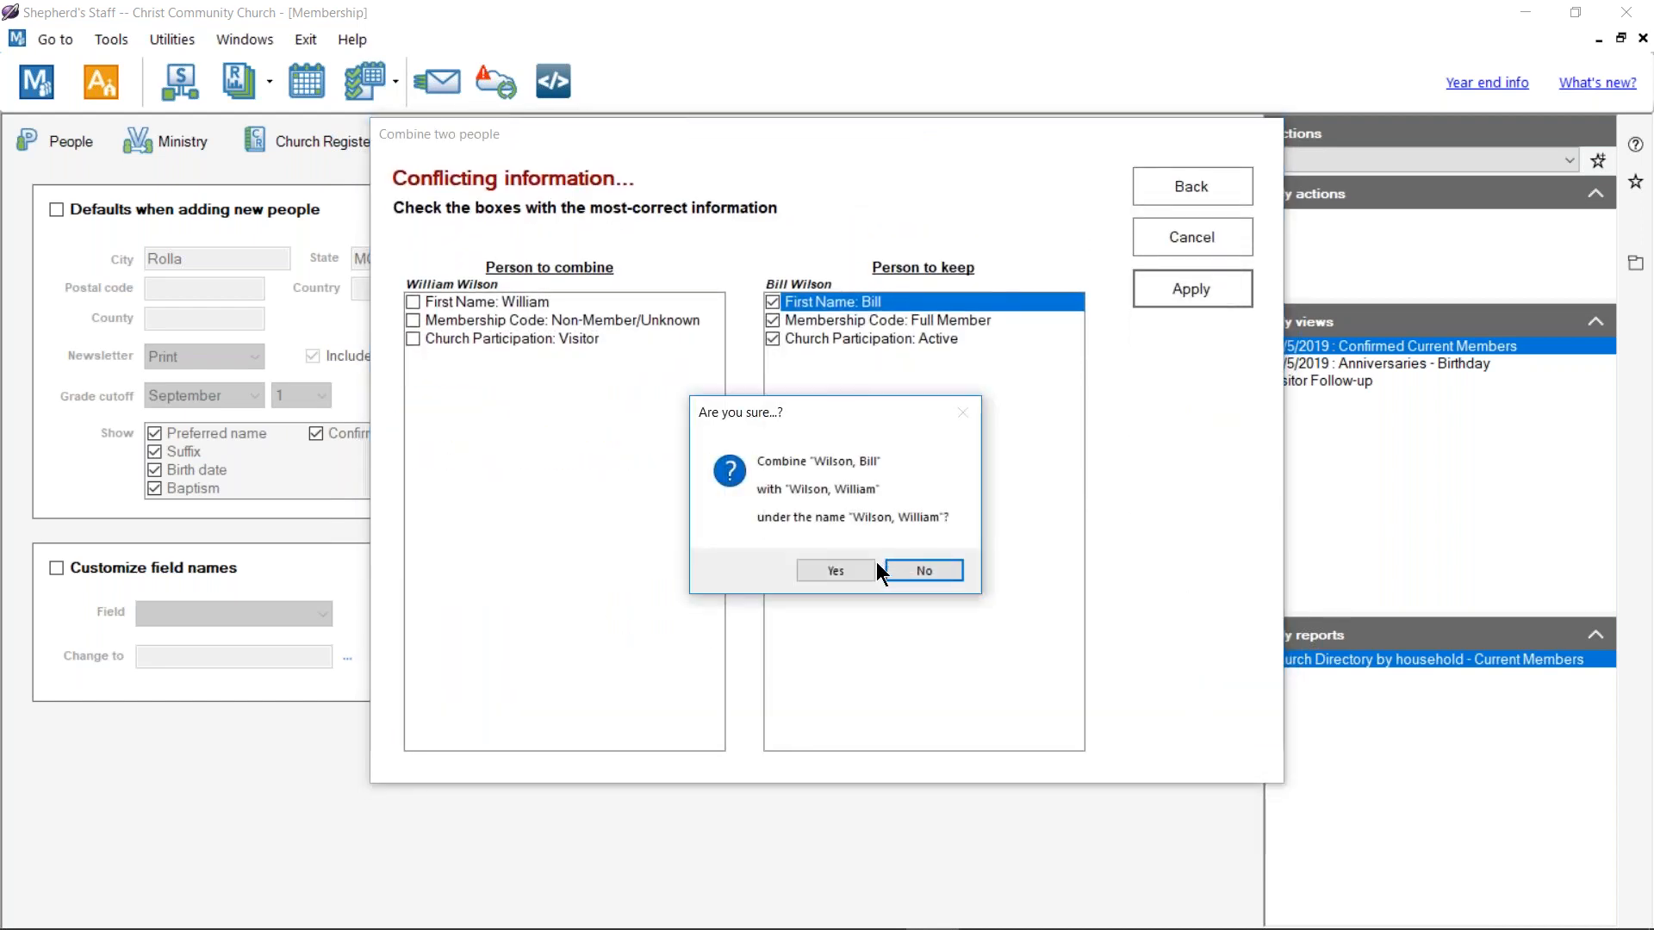
click(839, 571)
click(1165, 290)
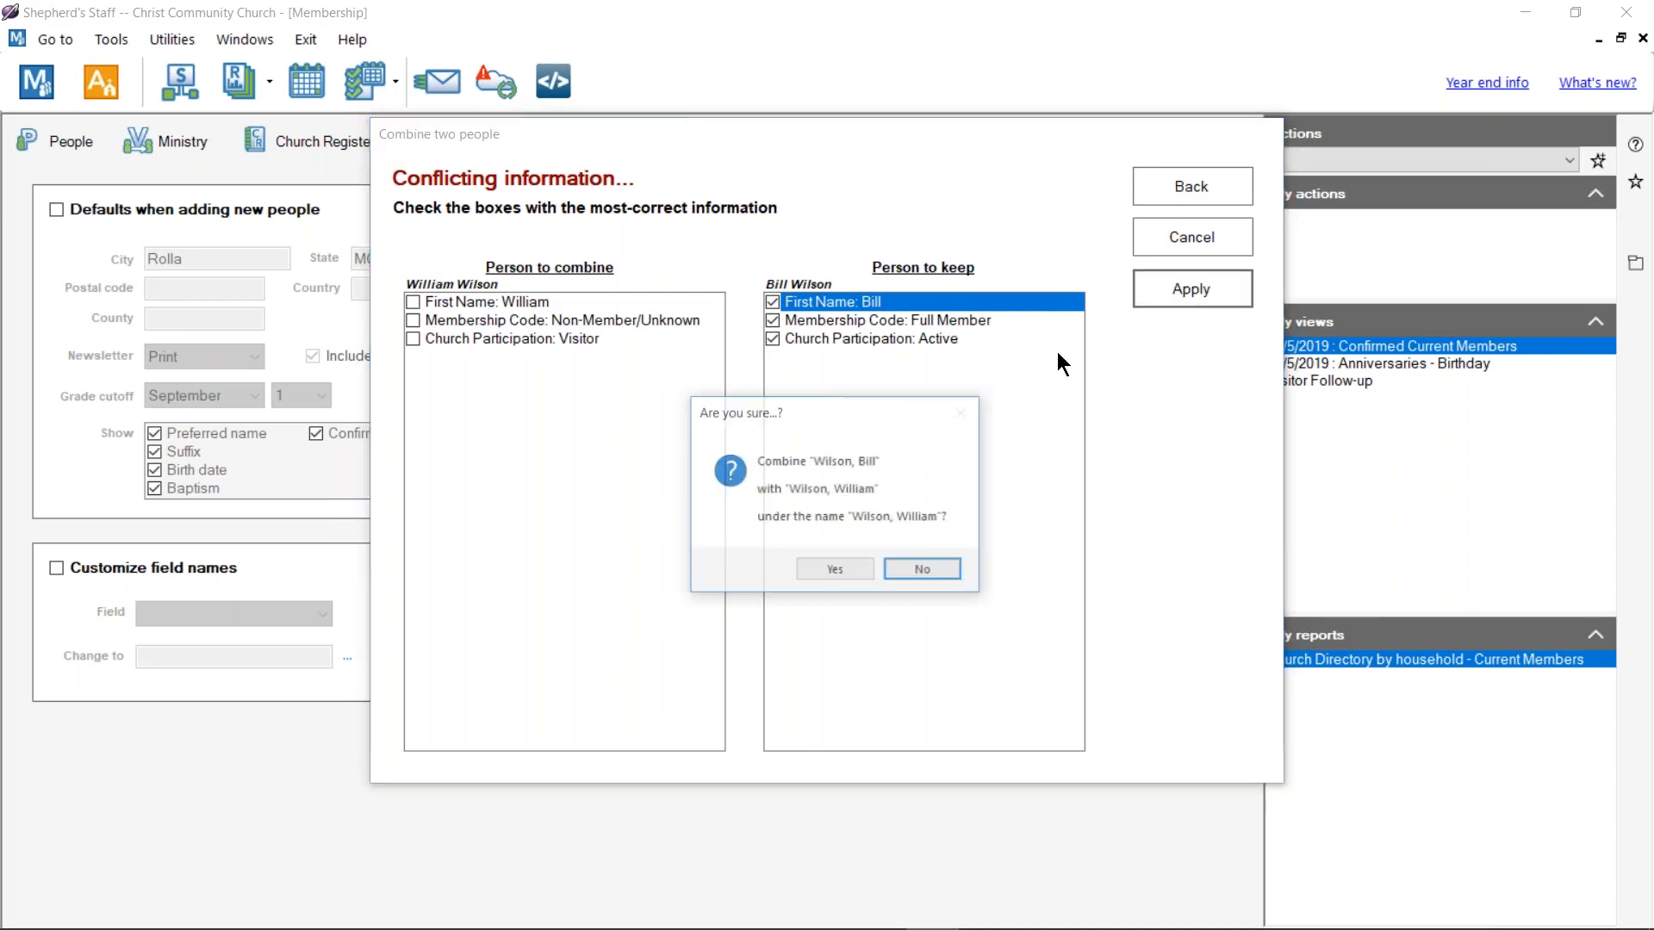
click(938, 575)
click(1193, 291)
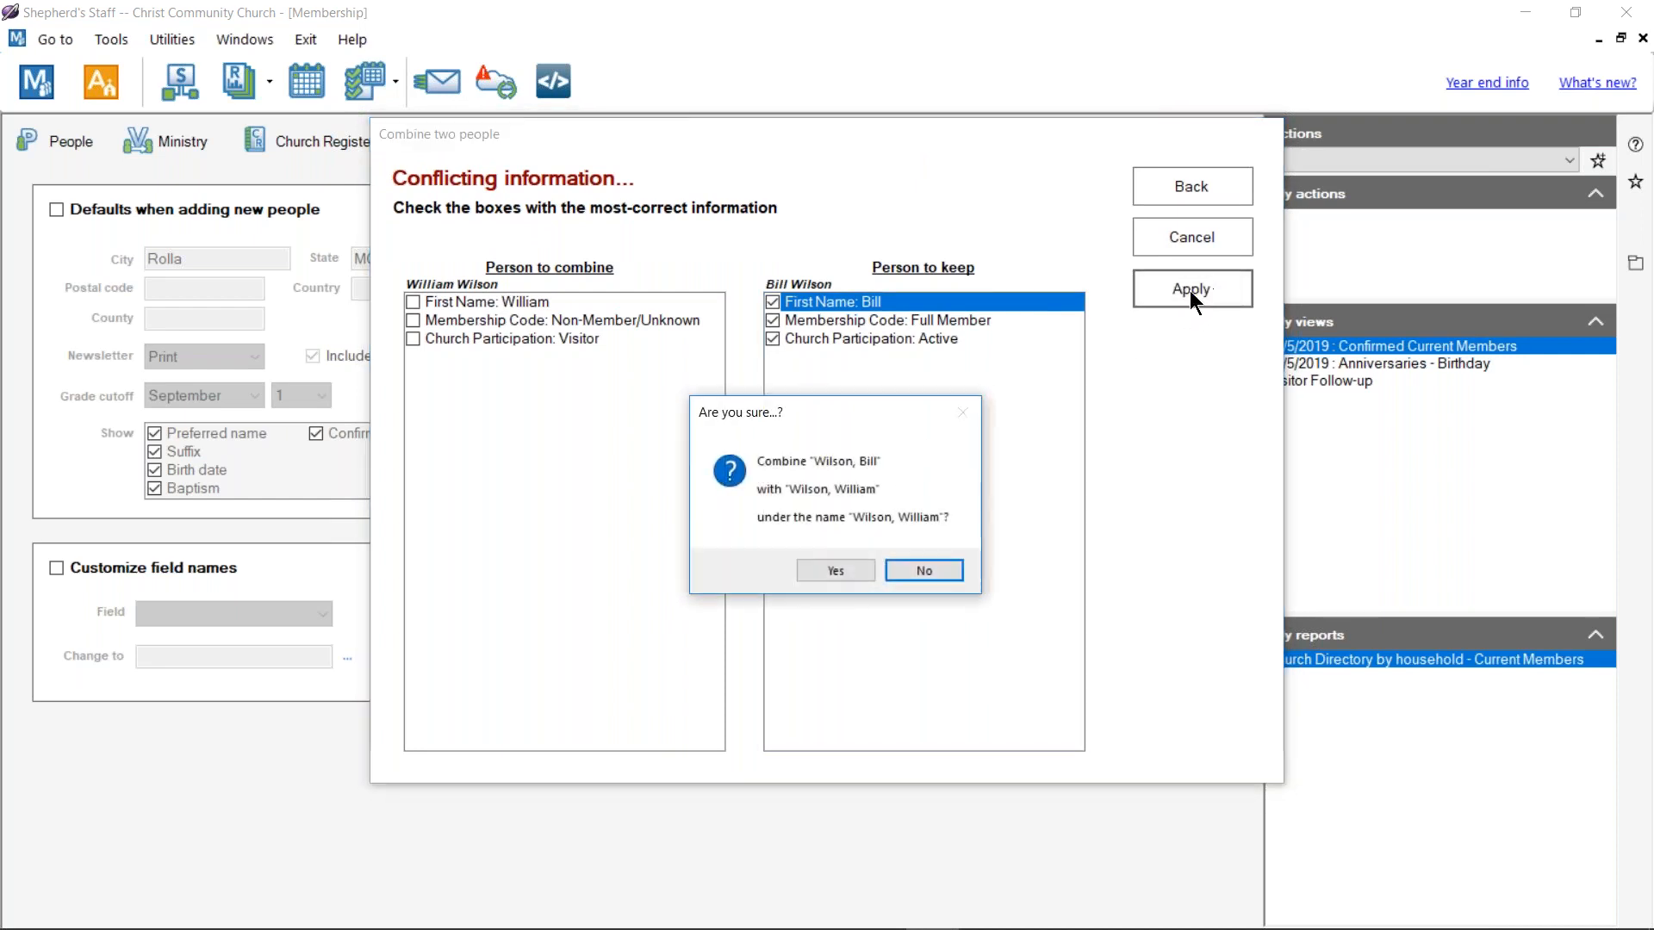
click(838, 572)
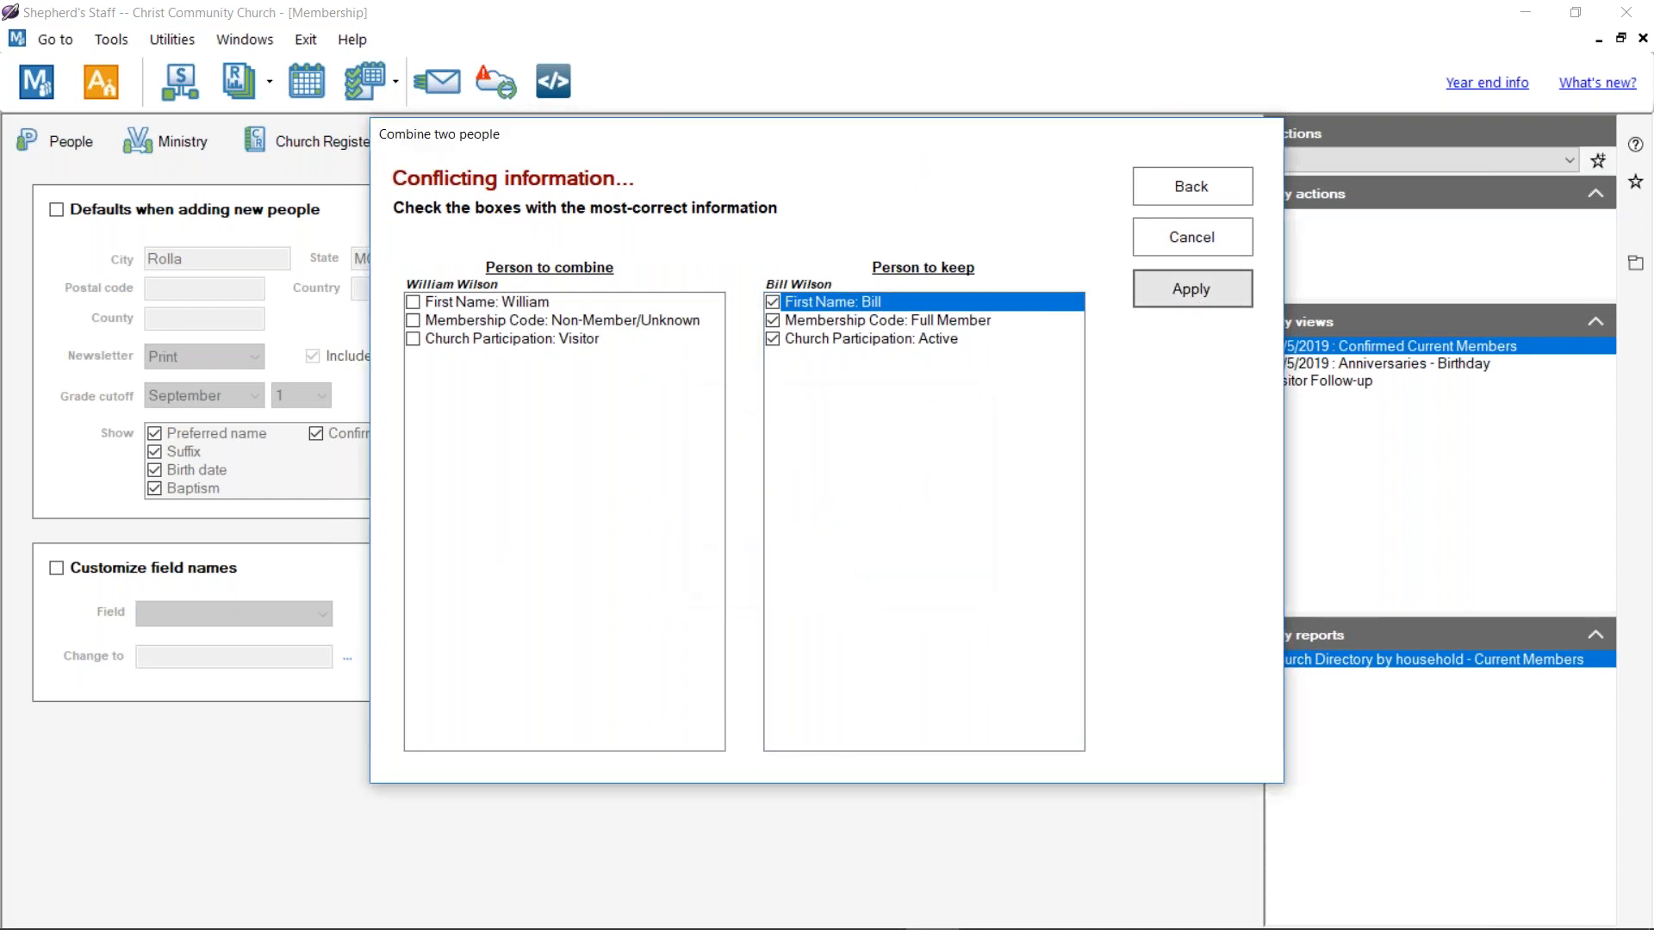
click(1153, 282)
click(843, 575)
click(1168, 279)
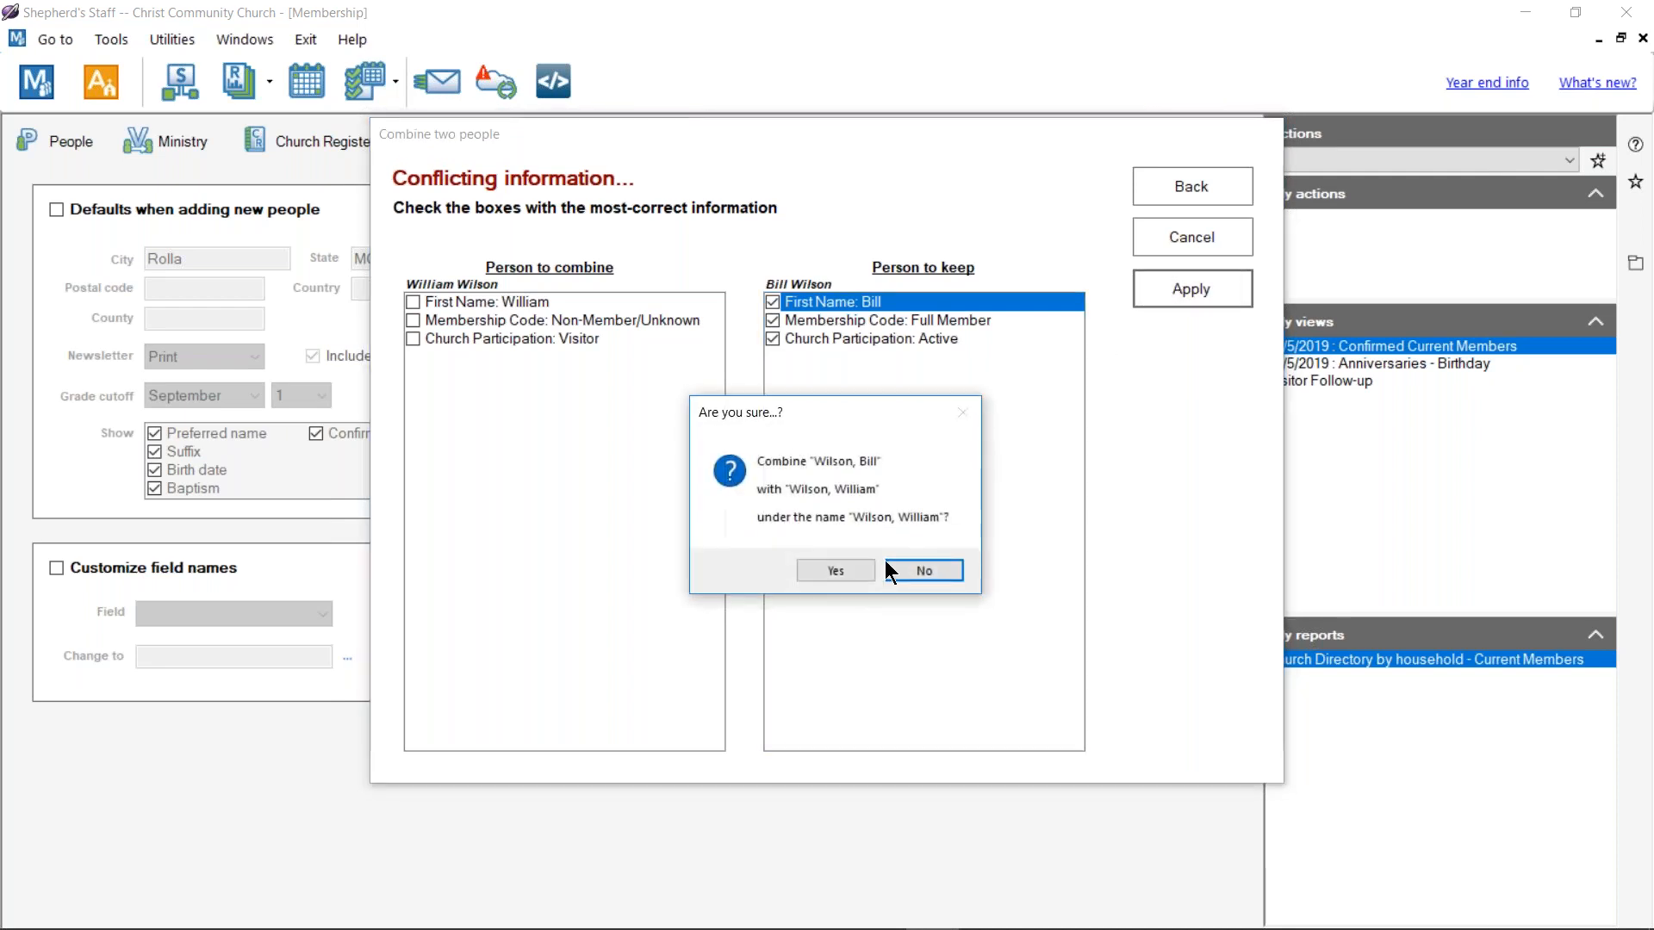
click(835, 571)
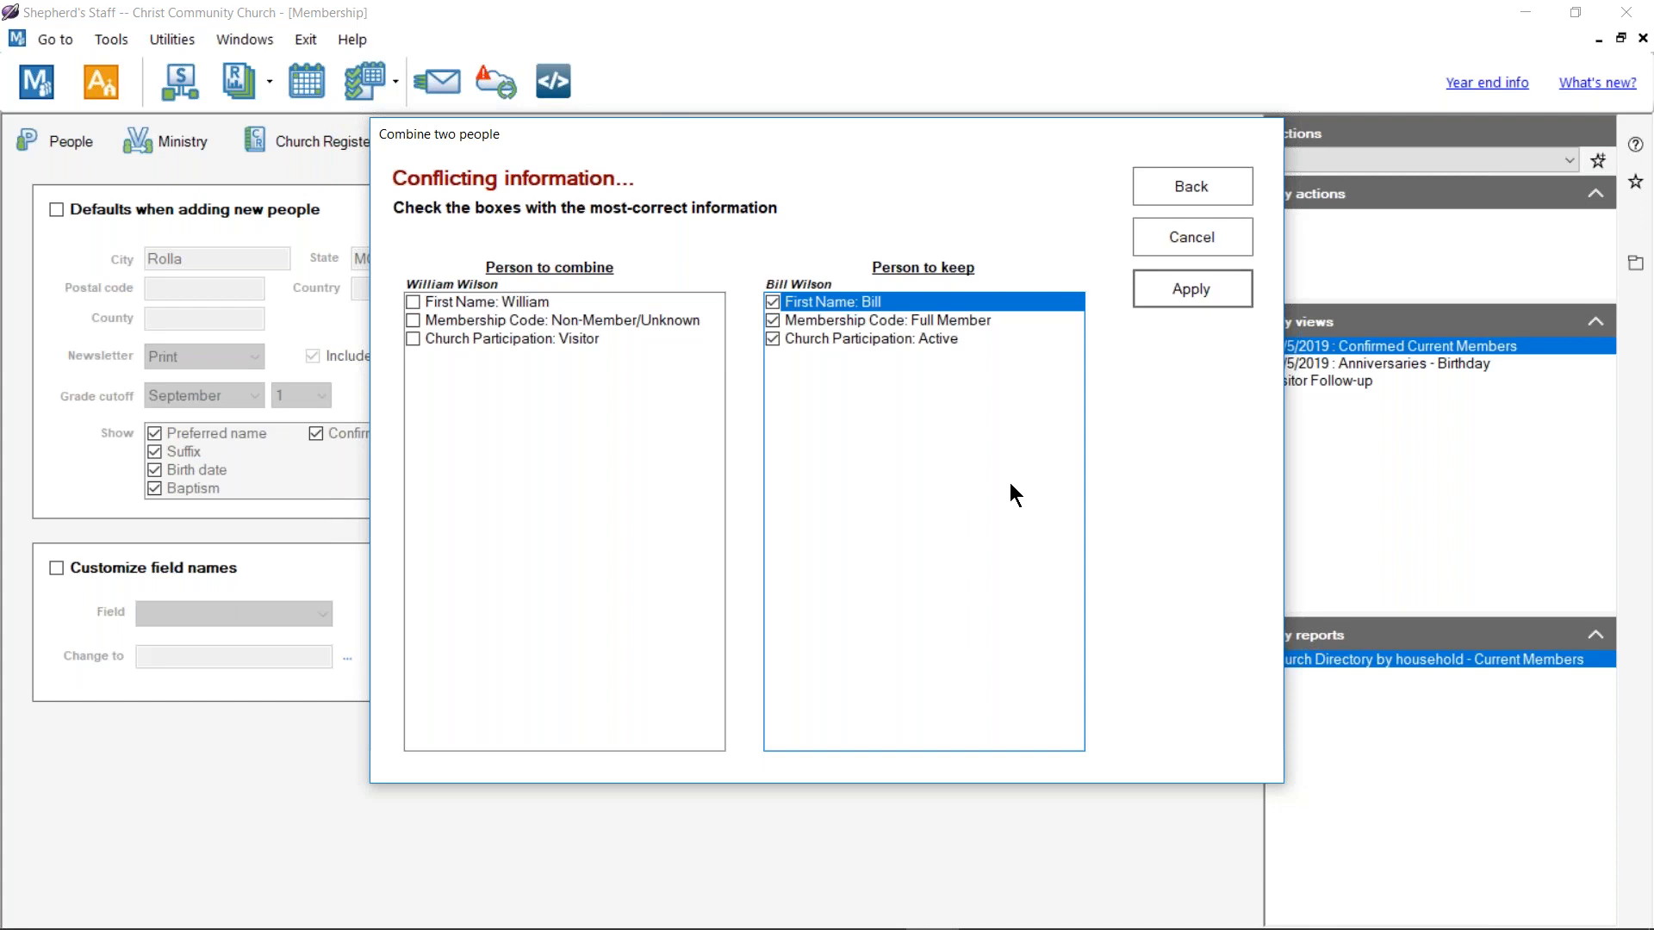
click(1183, 289)
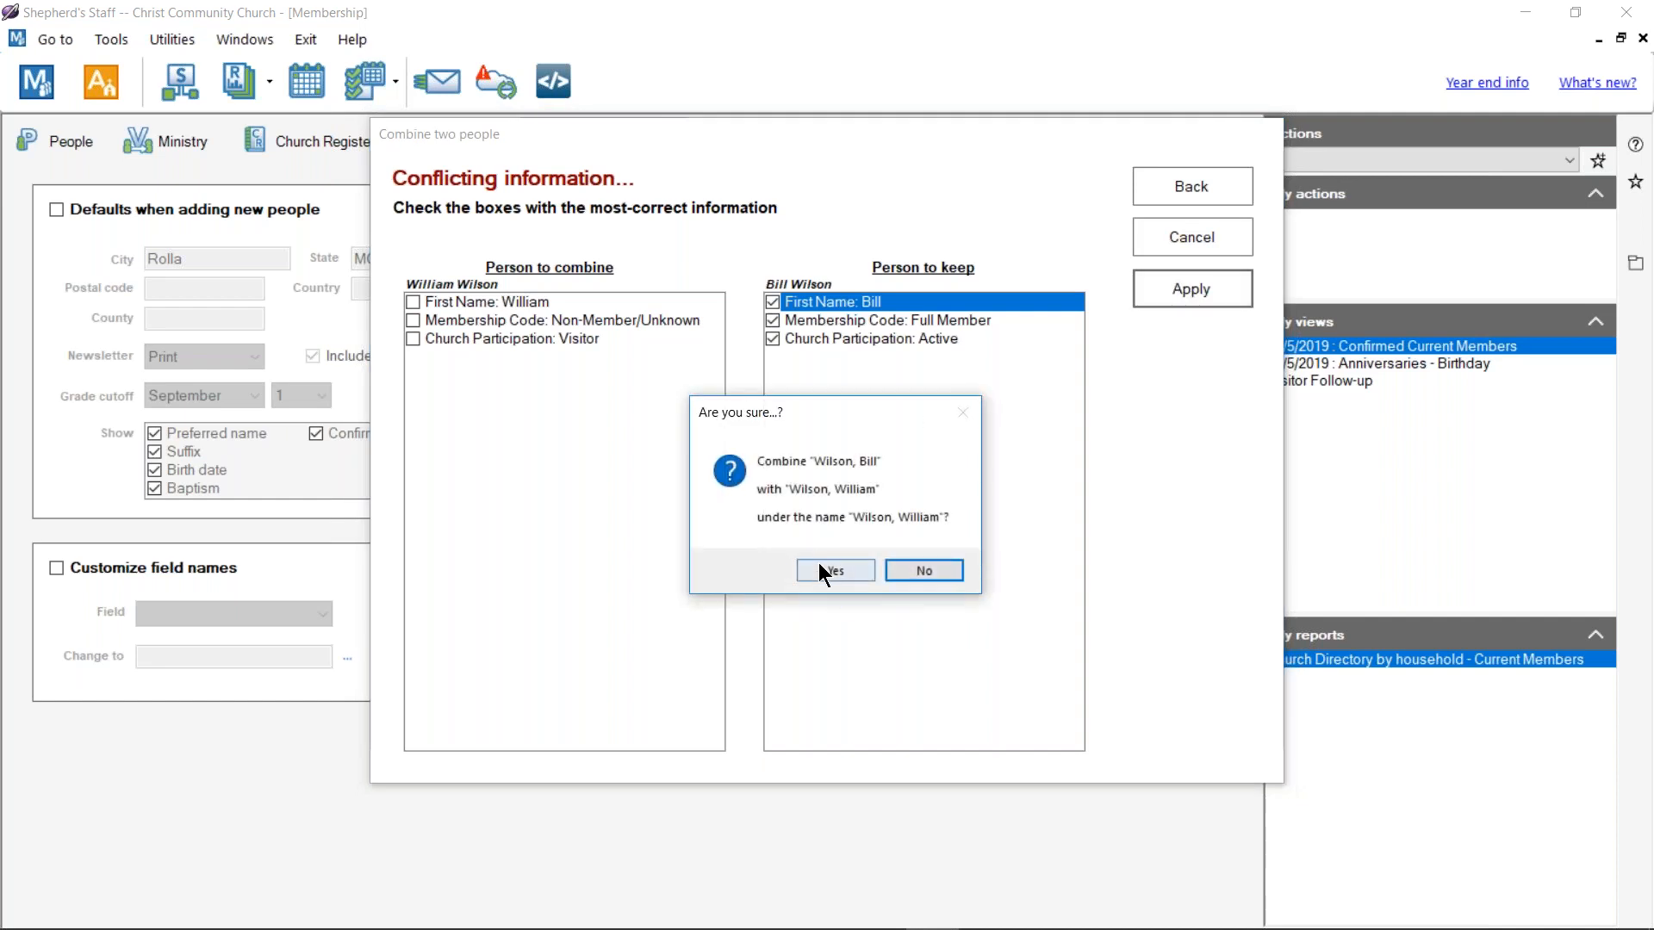
click(820, 571)
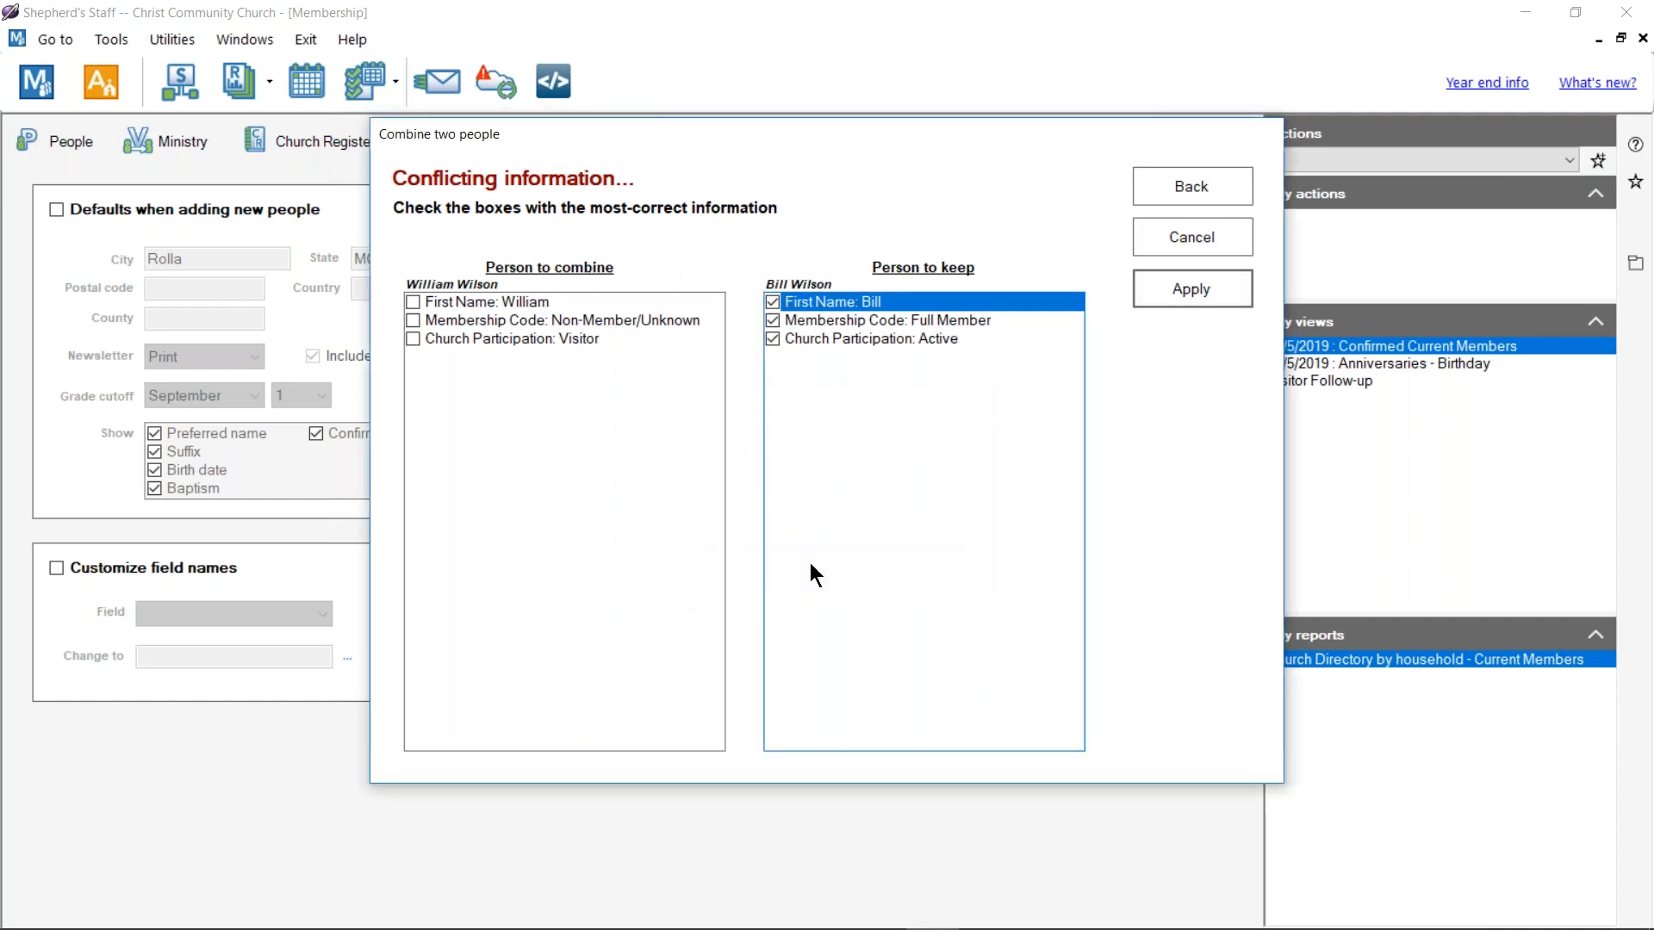
click(1168, 249)
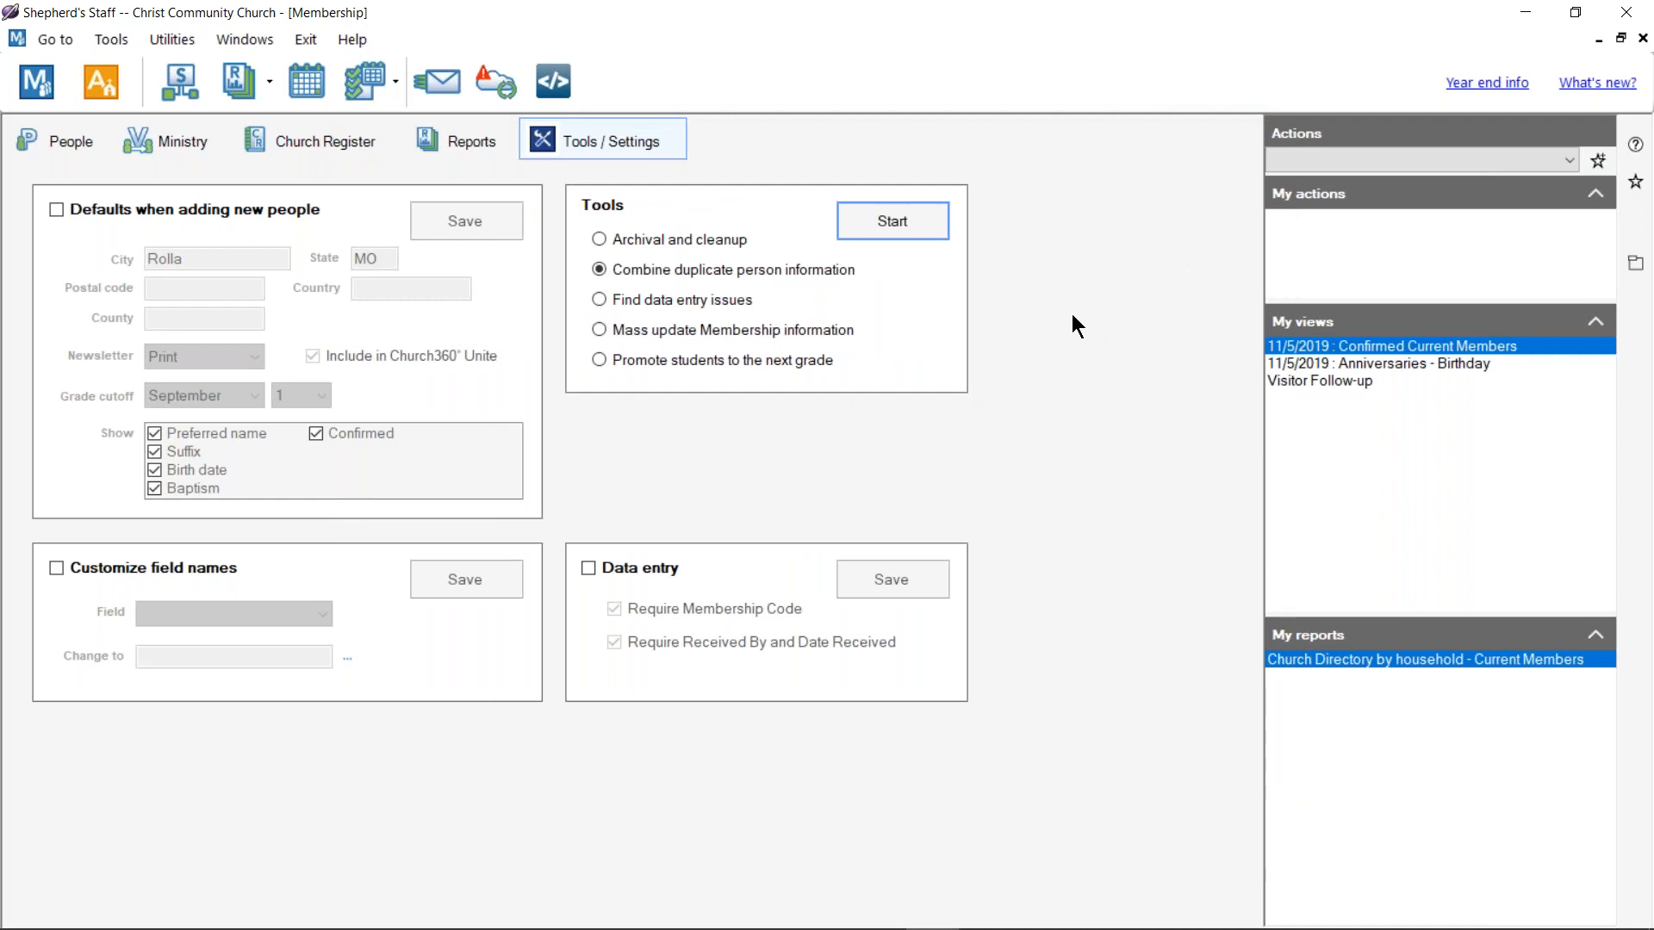
click(79, 143)
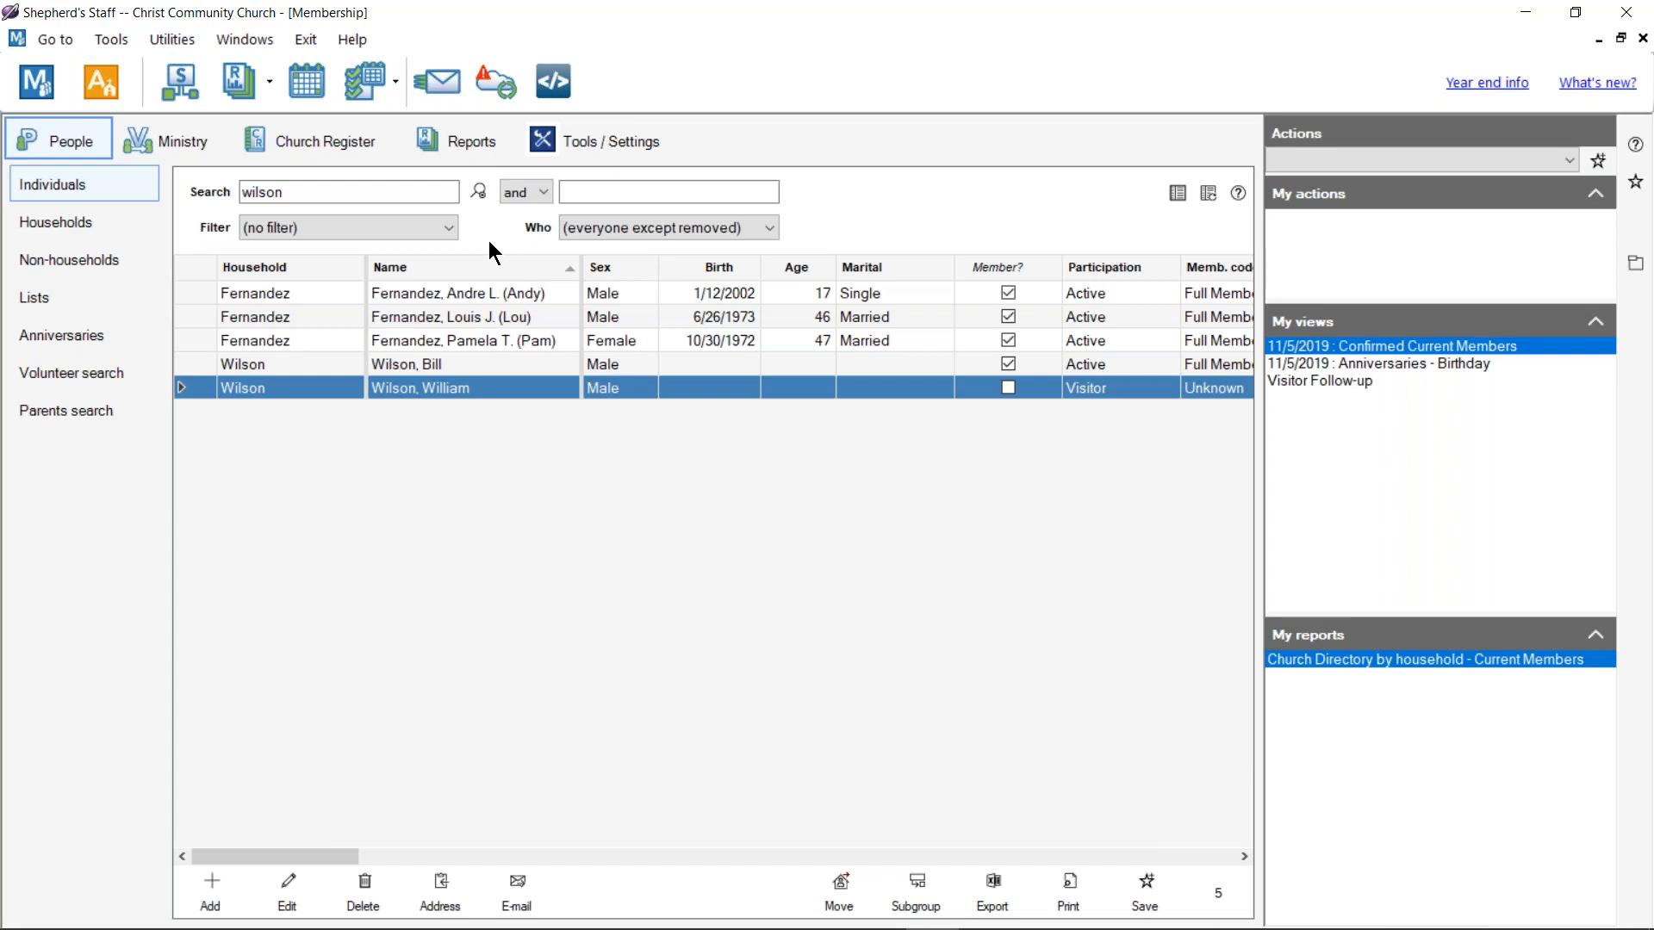
Step: Run the Find data entry issues check from Tools / Settings to produce the Possible Data Issues report
click(588, 157)
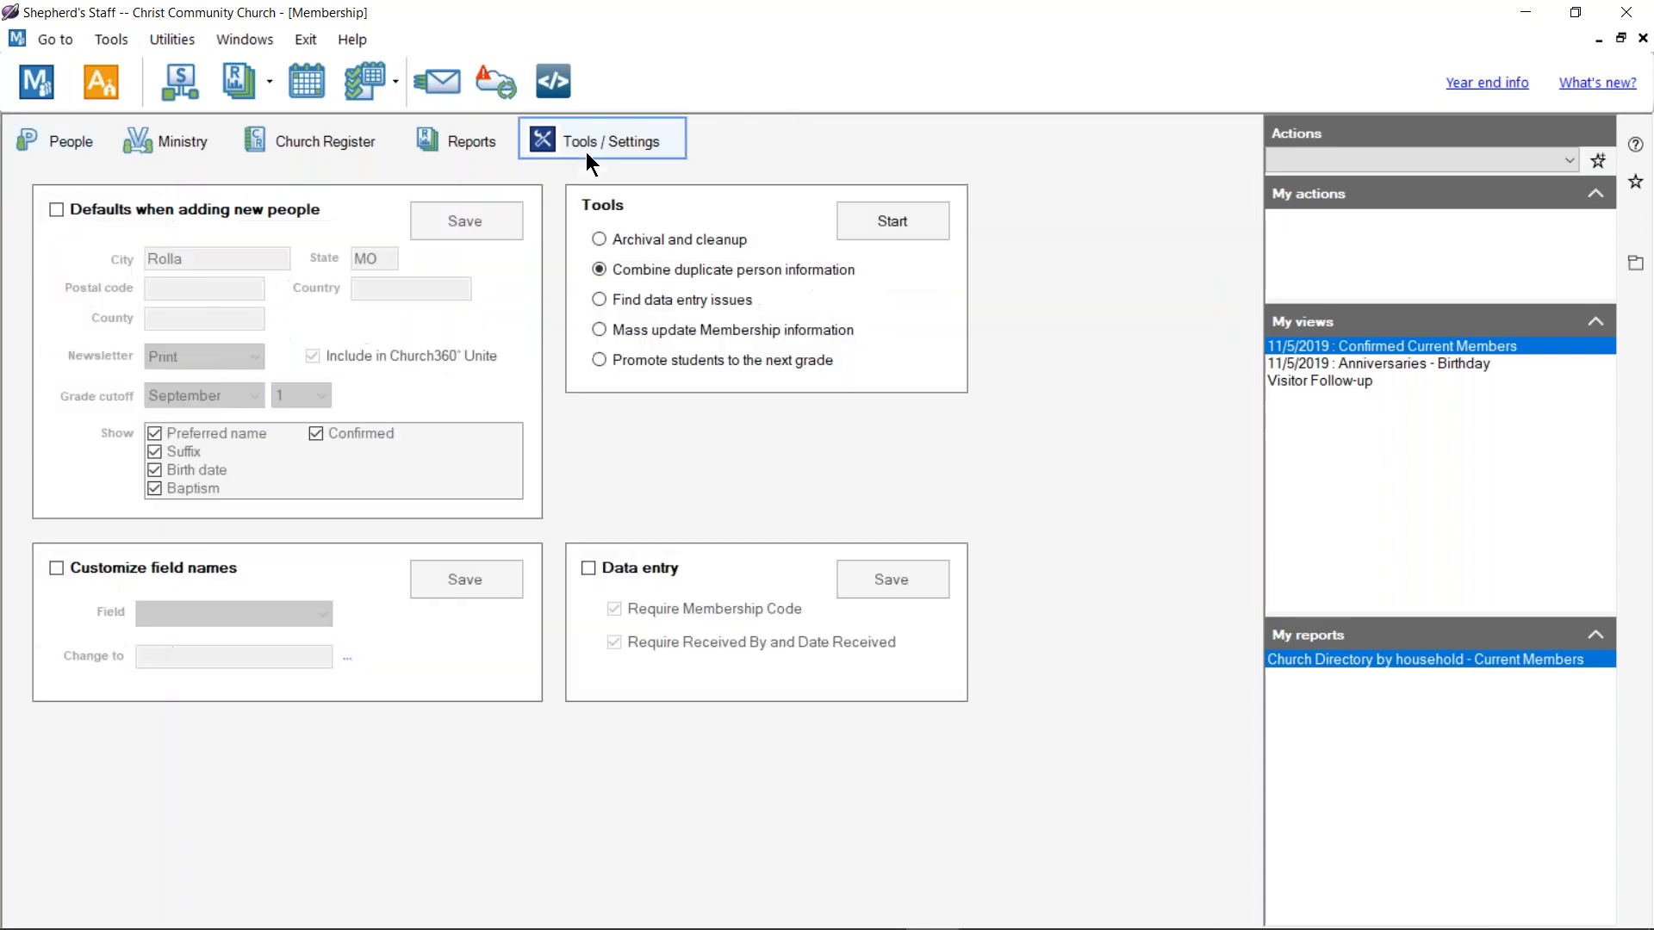
click(682, 301)
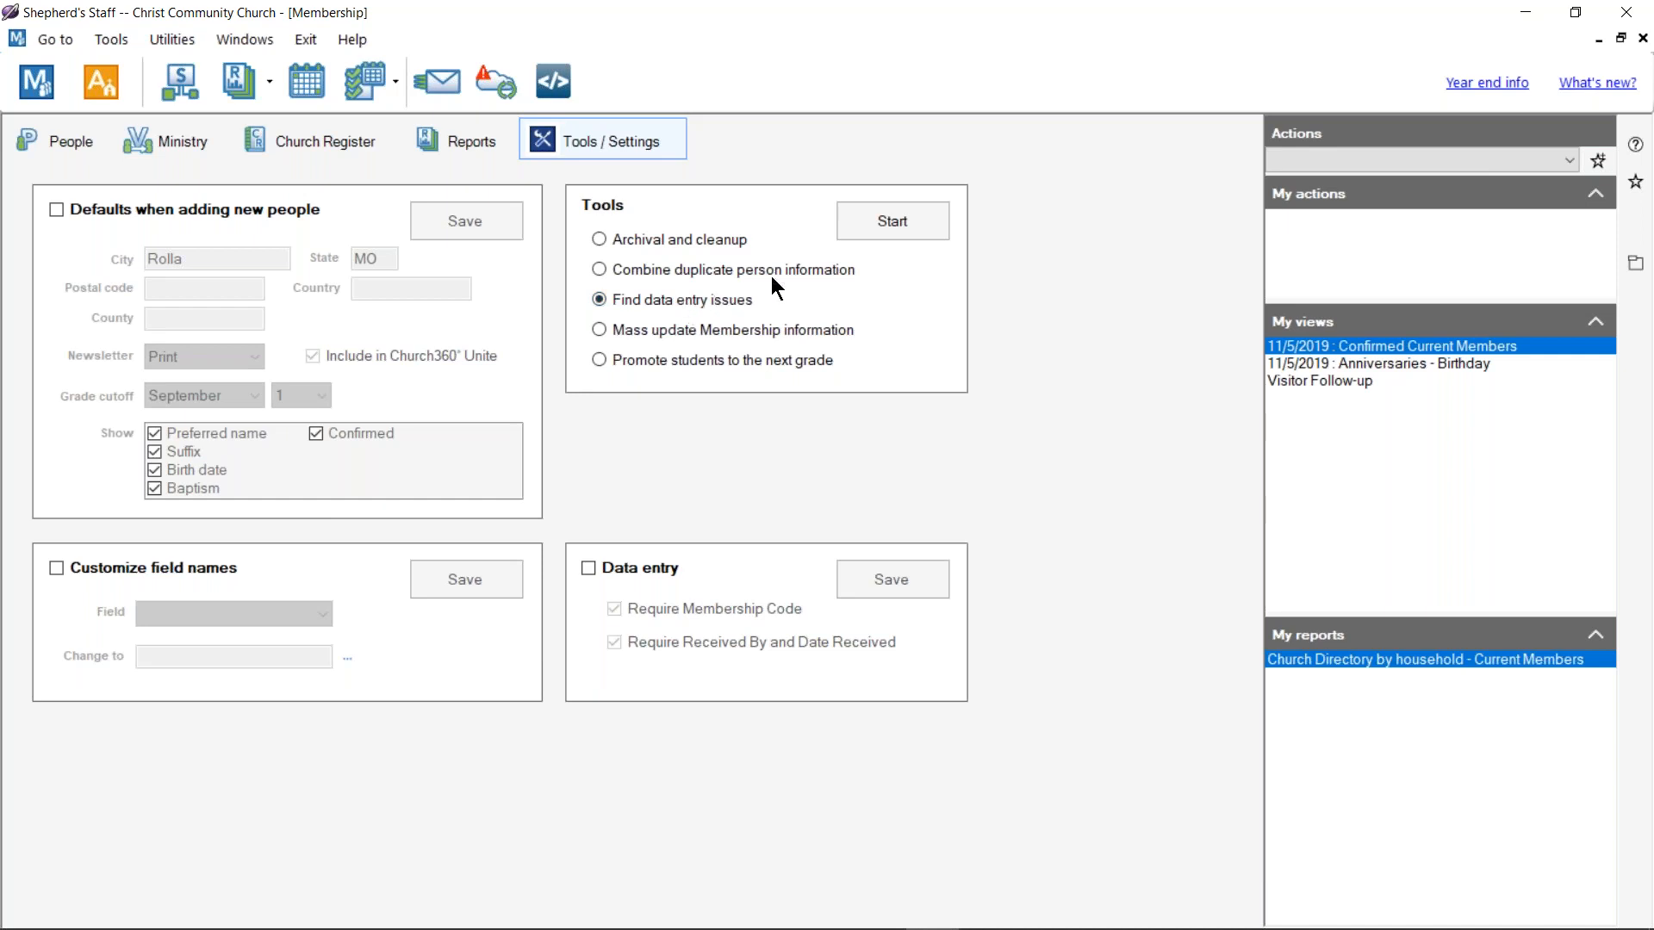
click(890, 226)
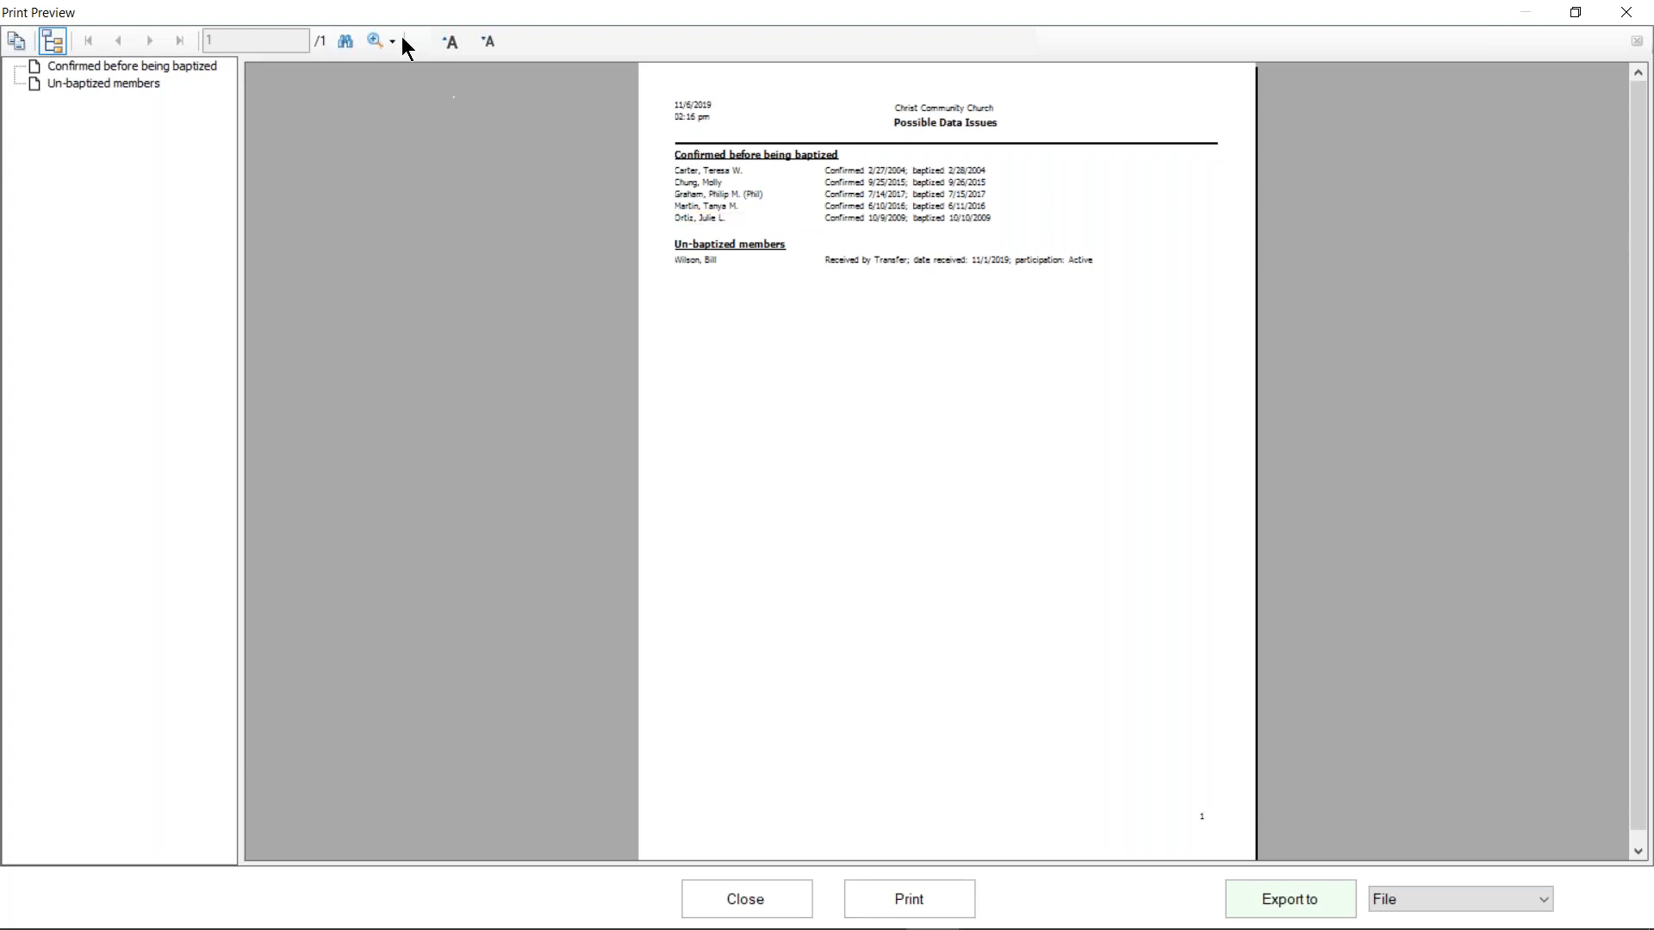
click(374, 43)
Step: Zoom the Possible Data Issues report to Page Width, review it, then close the preview
click(401, 69)
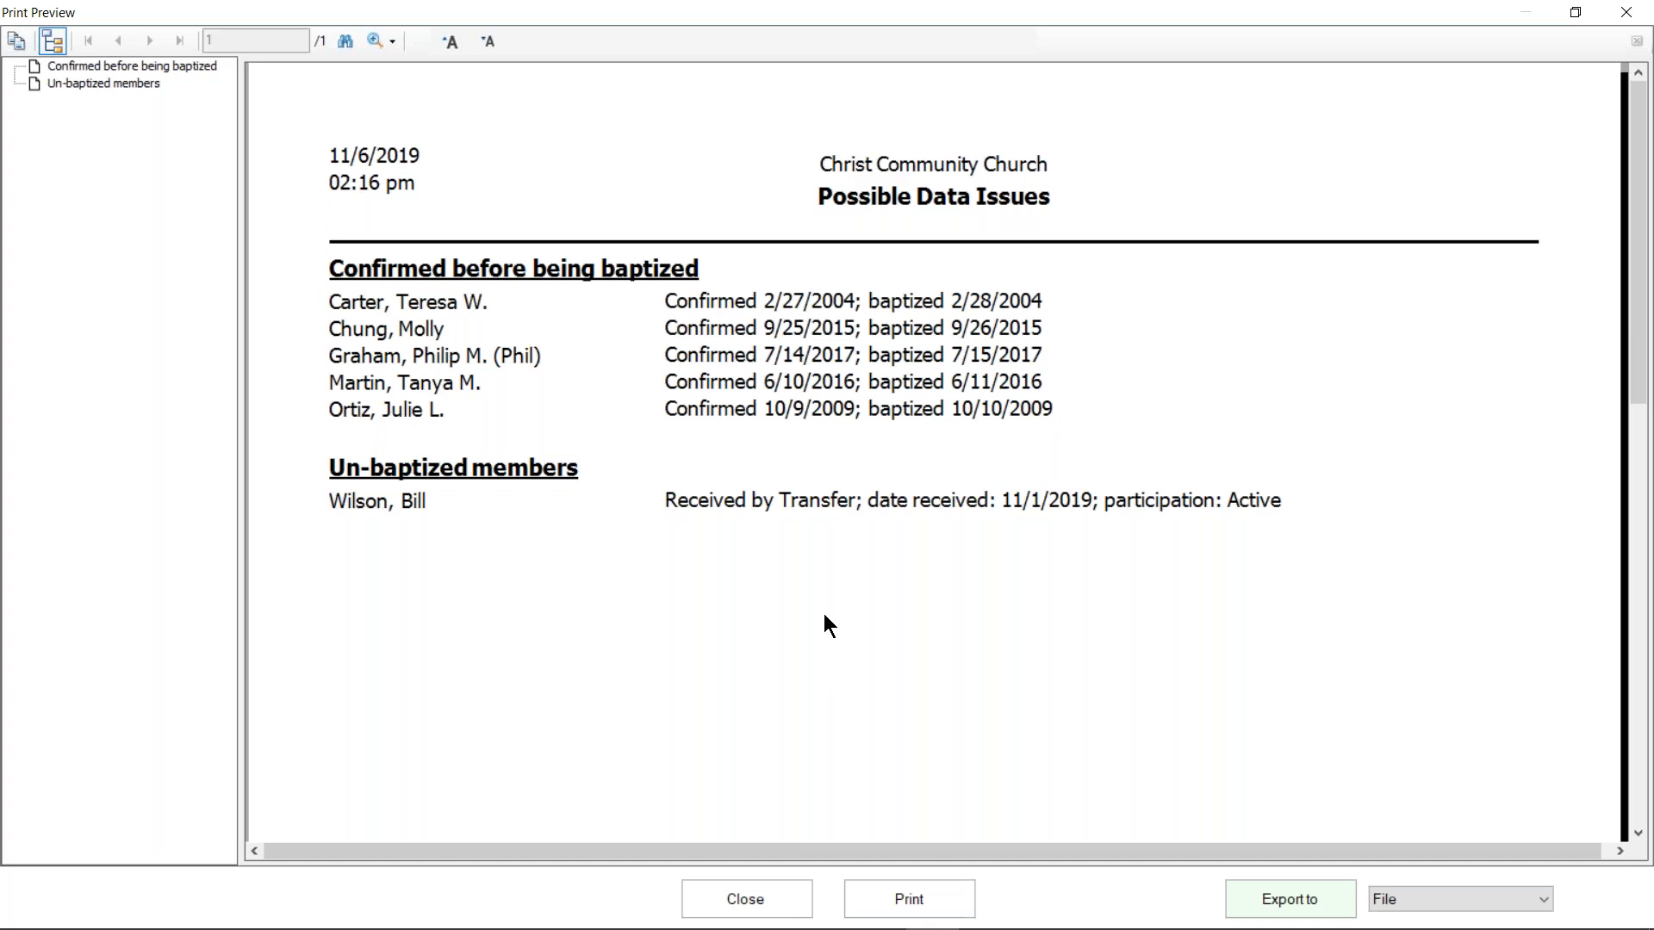
click(782, 895)
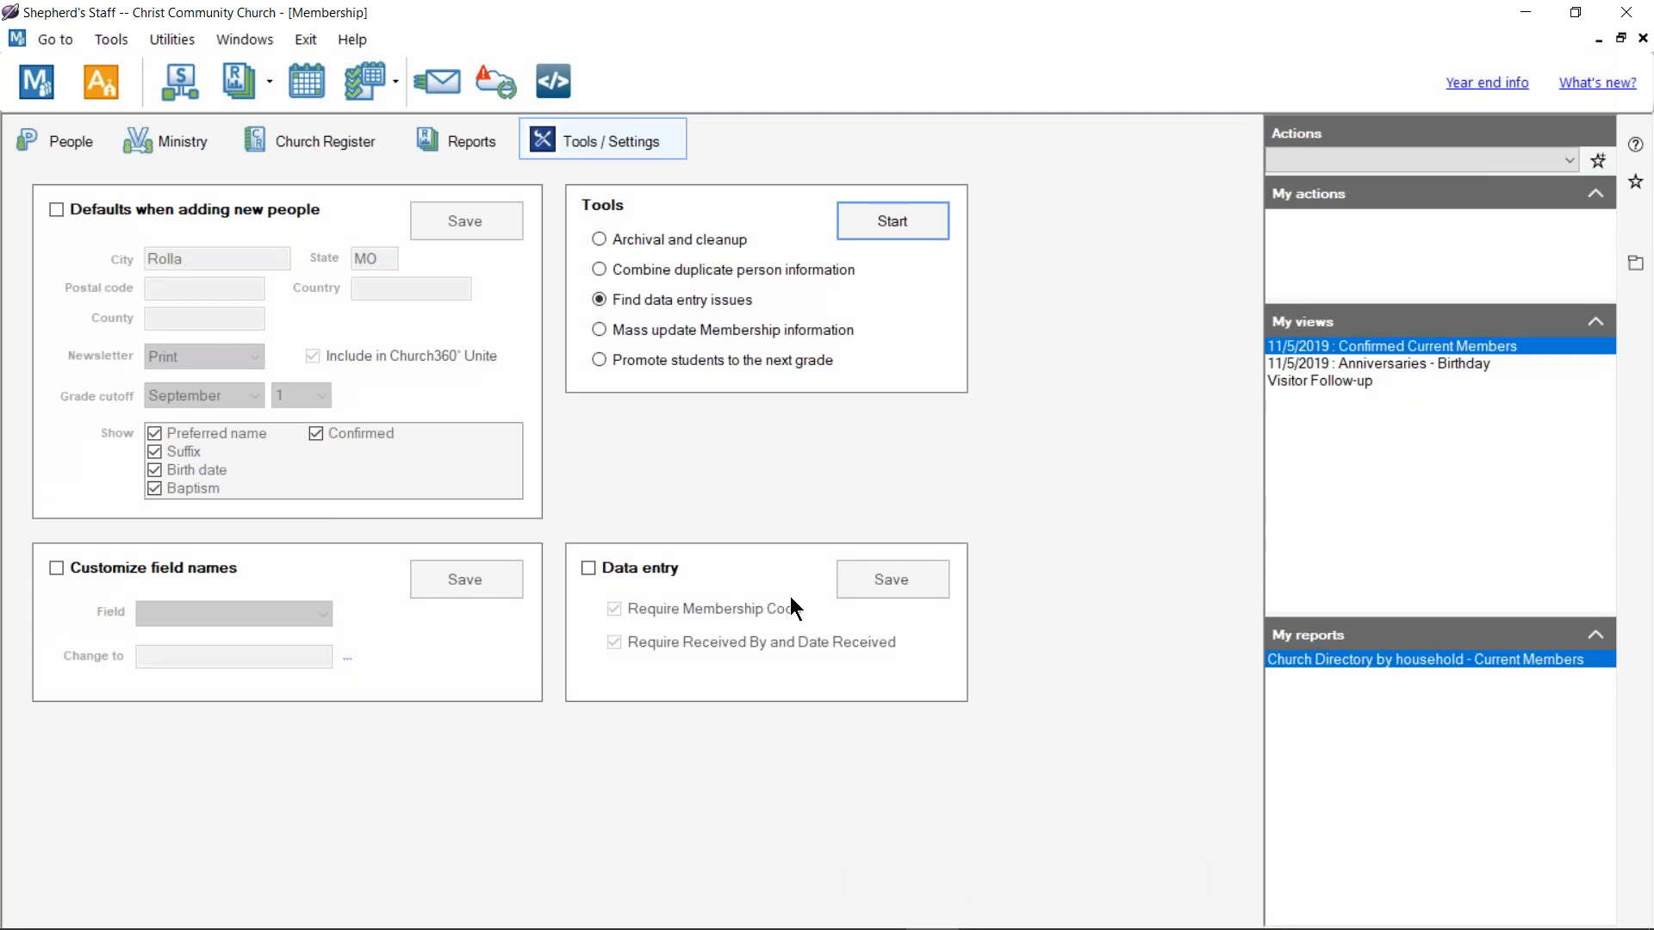
Step: Start Mass update Membership information, confirm a backup exists, and keep Who set to everyone
click(669, 332)
click(870, 217)
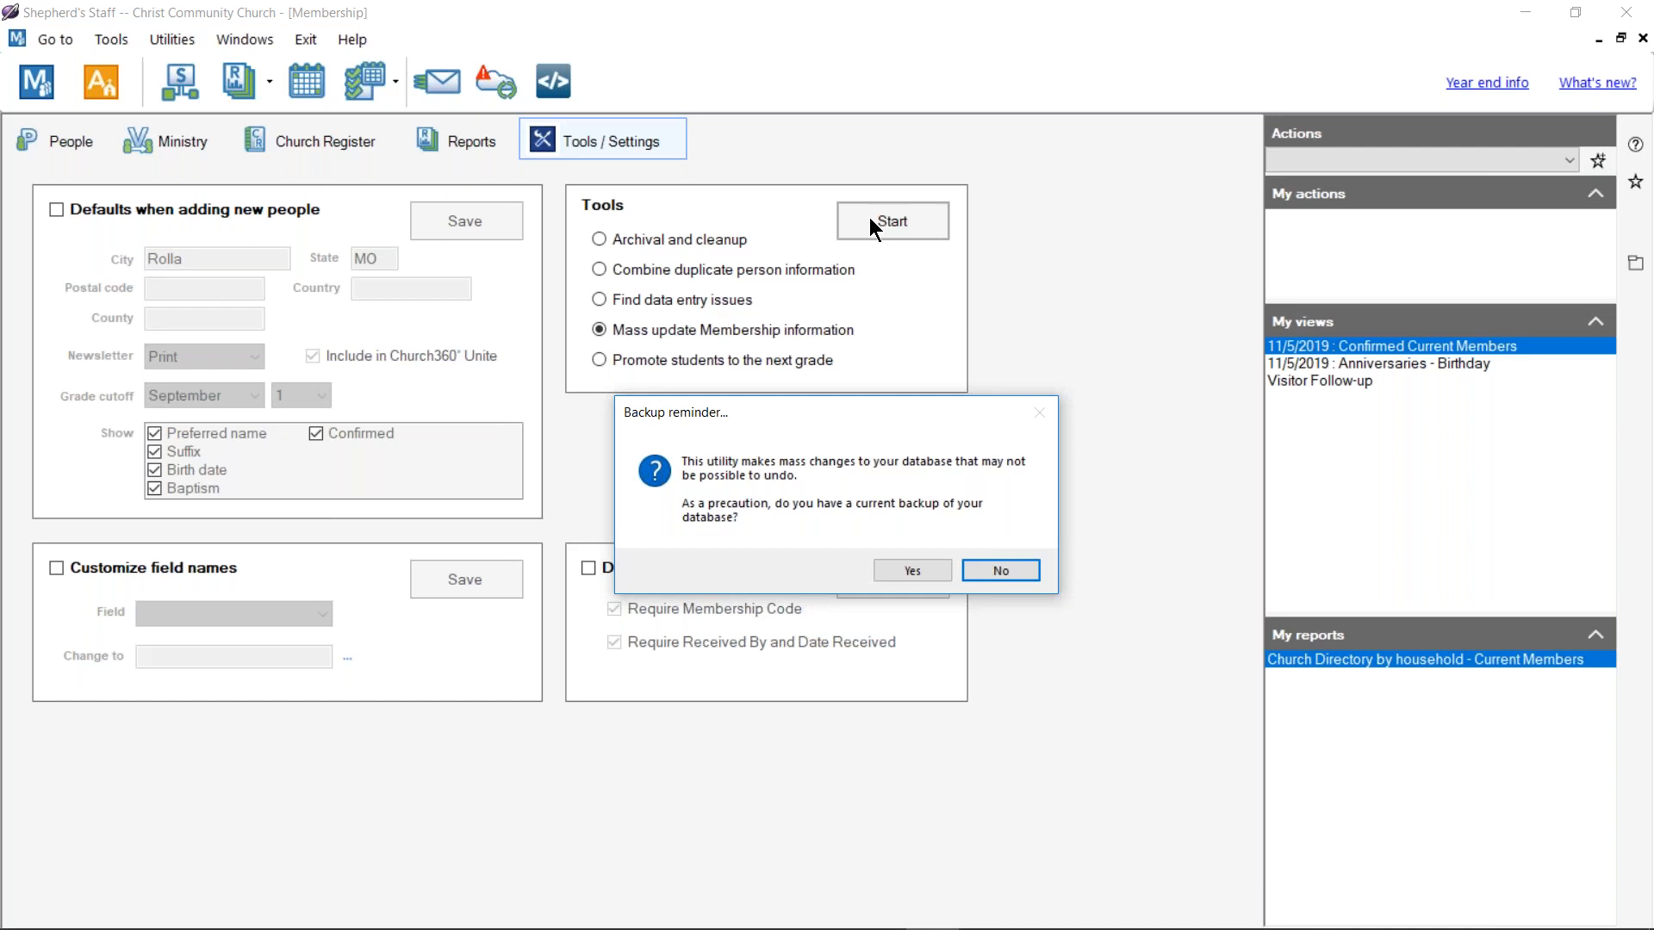
click(898, 571)
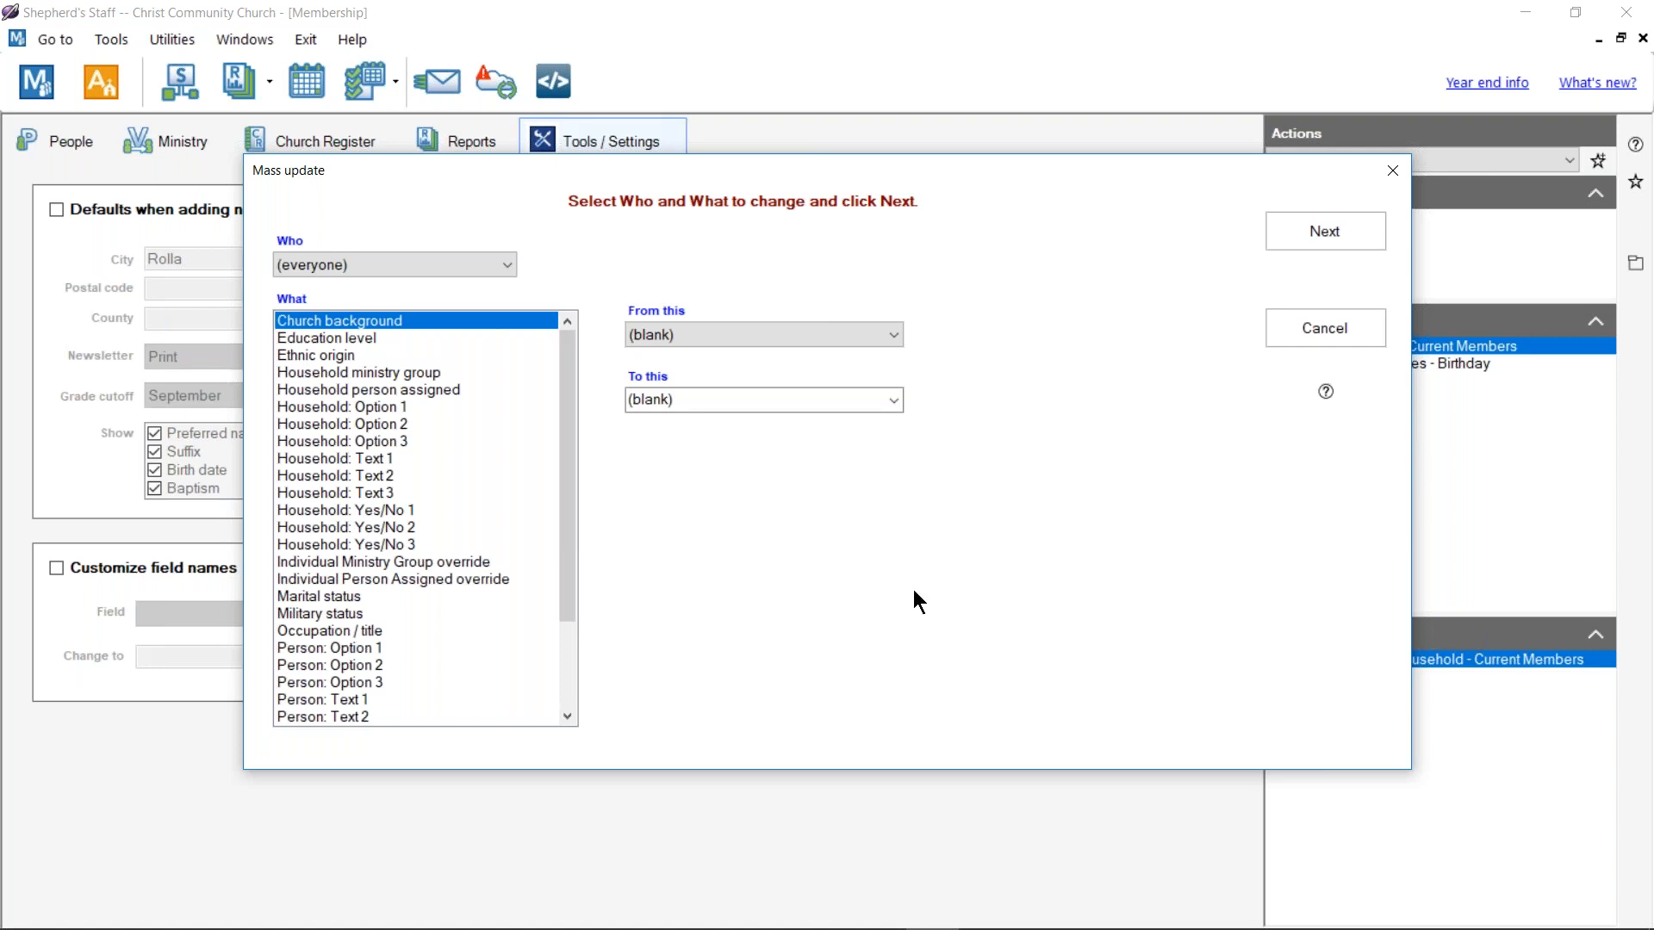
click(500, 267)
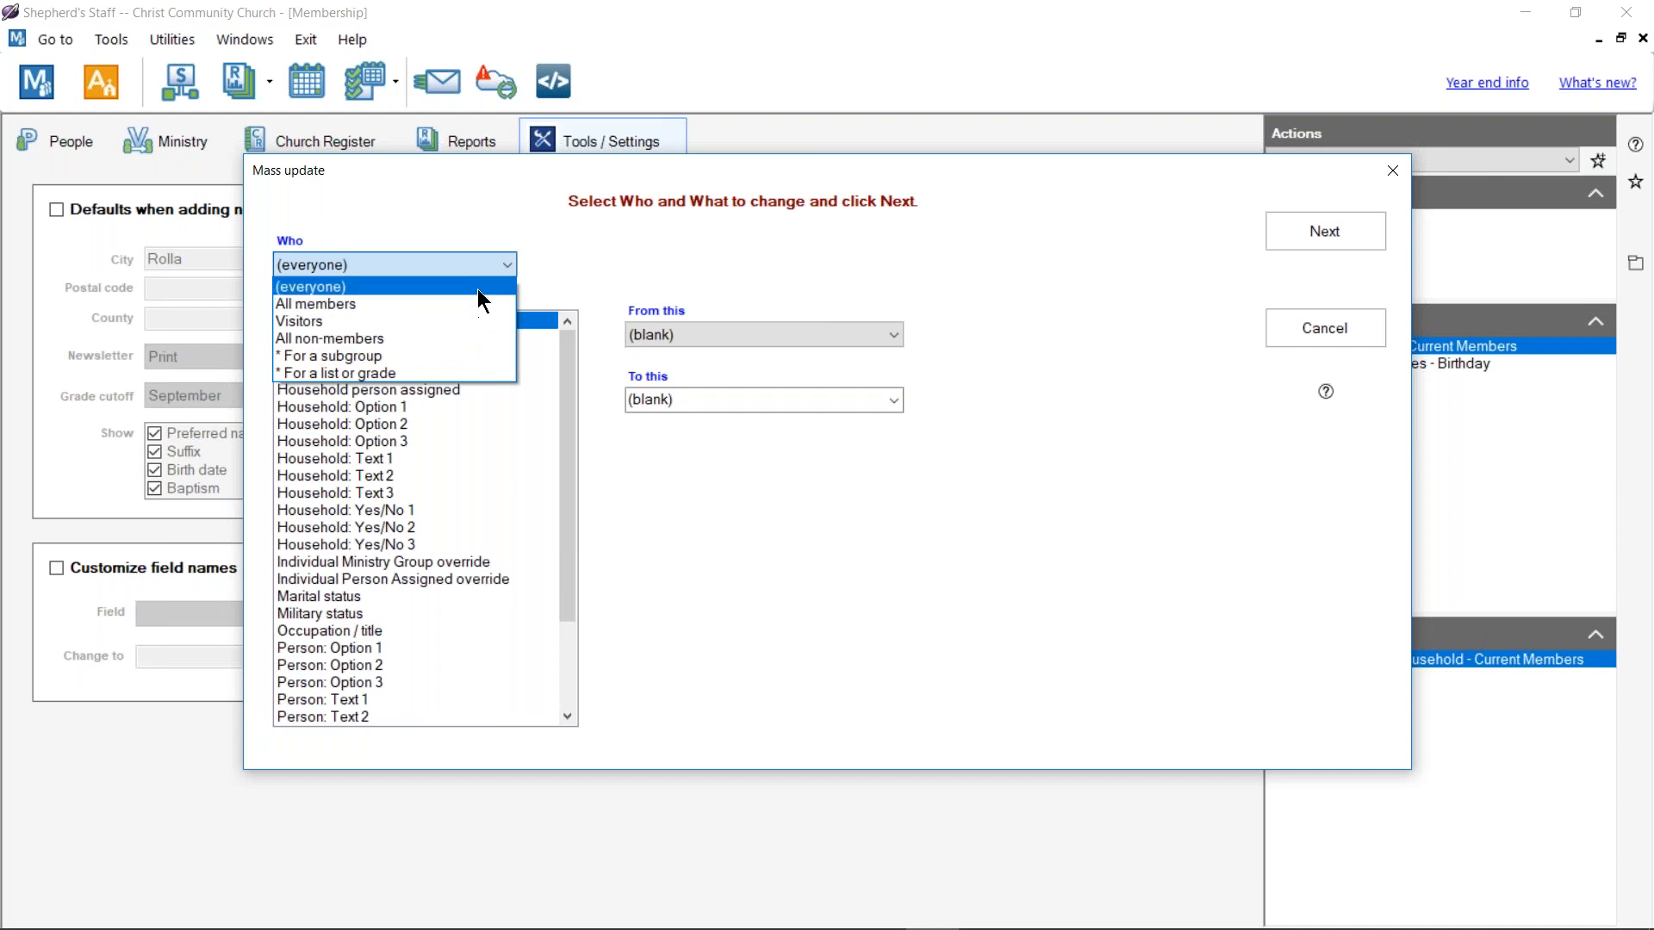
click(477, 286)
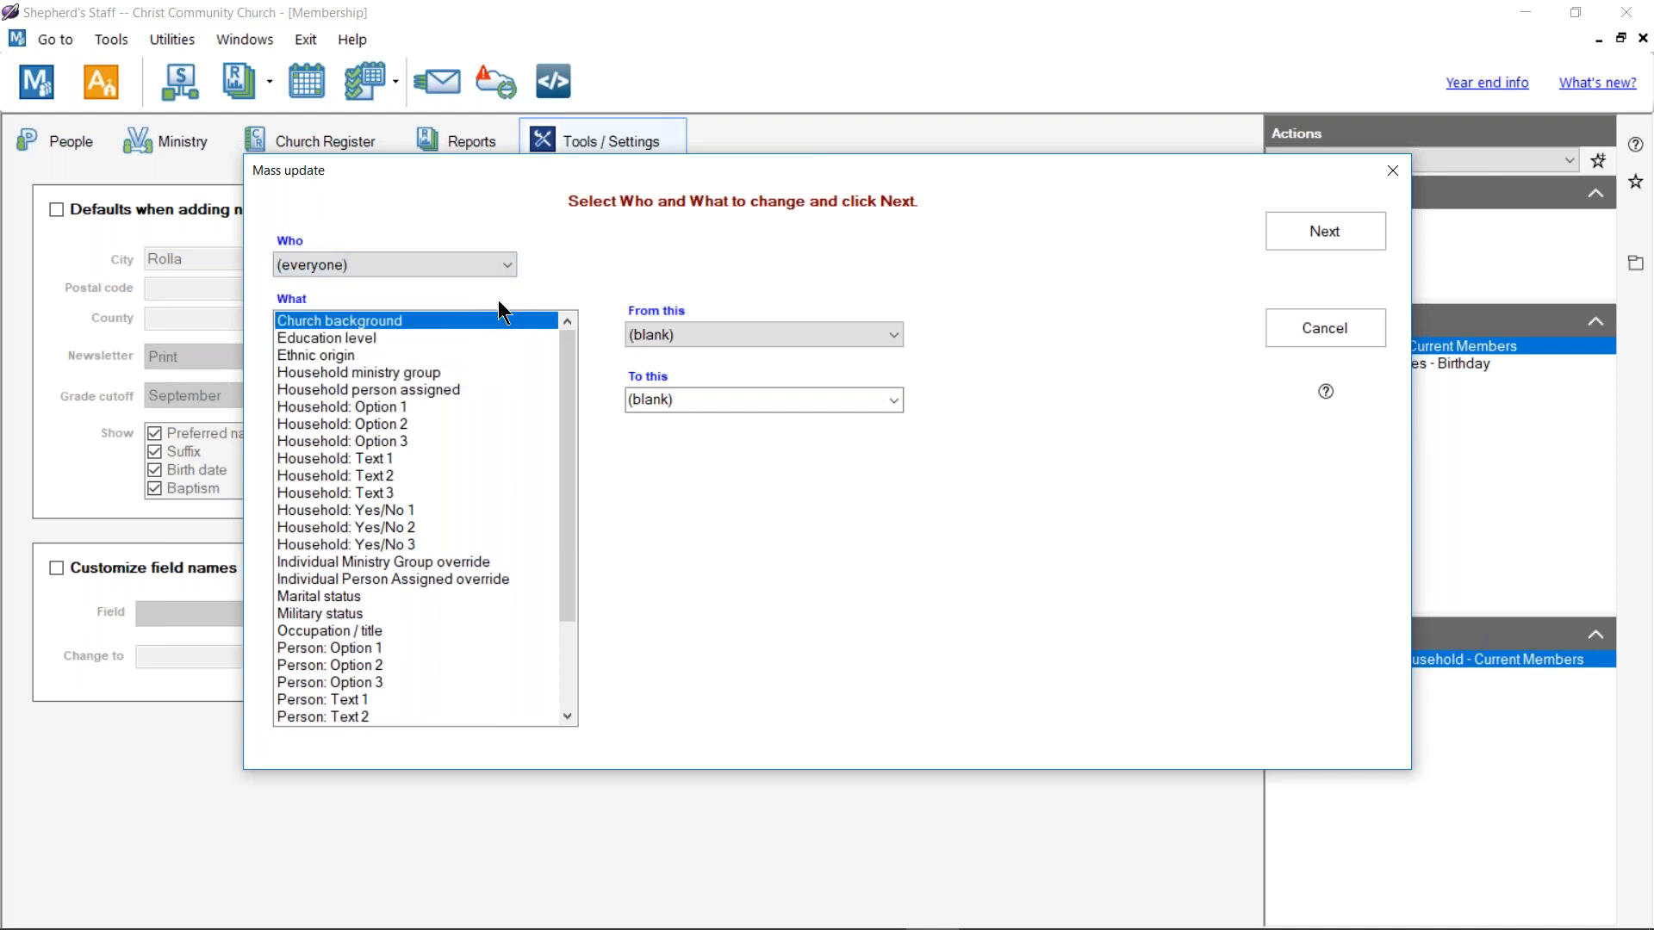
Step: Choose Household person assigned, set the From and To people, and preview the 11 affected households
scroll(416, 510, down, 1)
scroll(416, 515, down, 1)
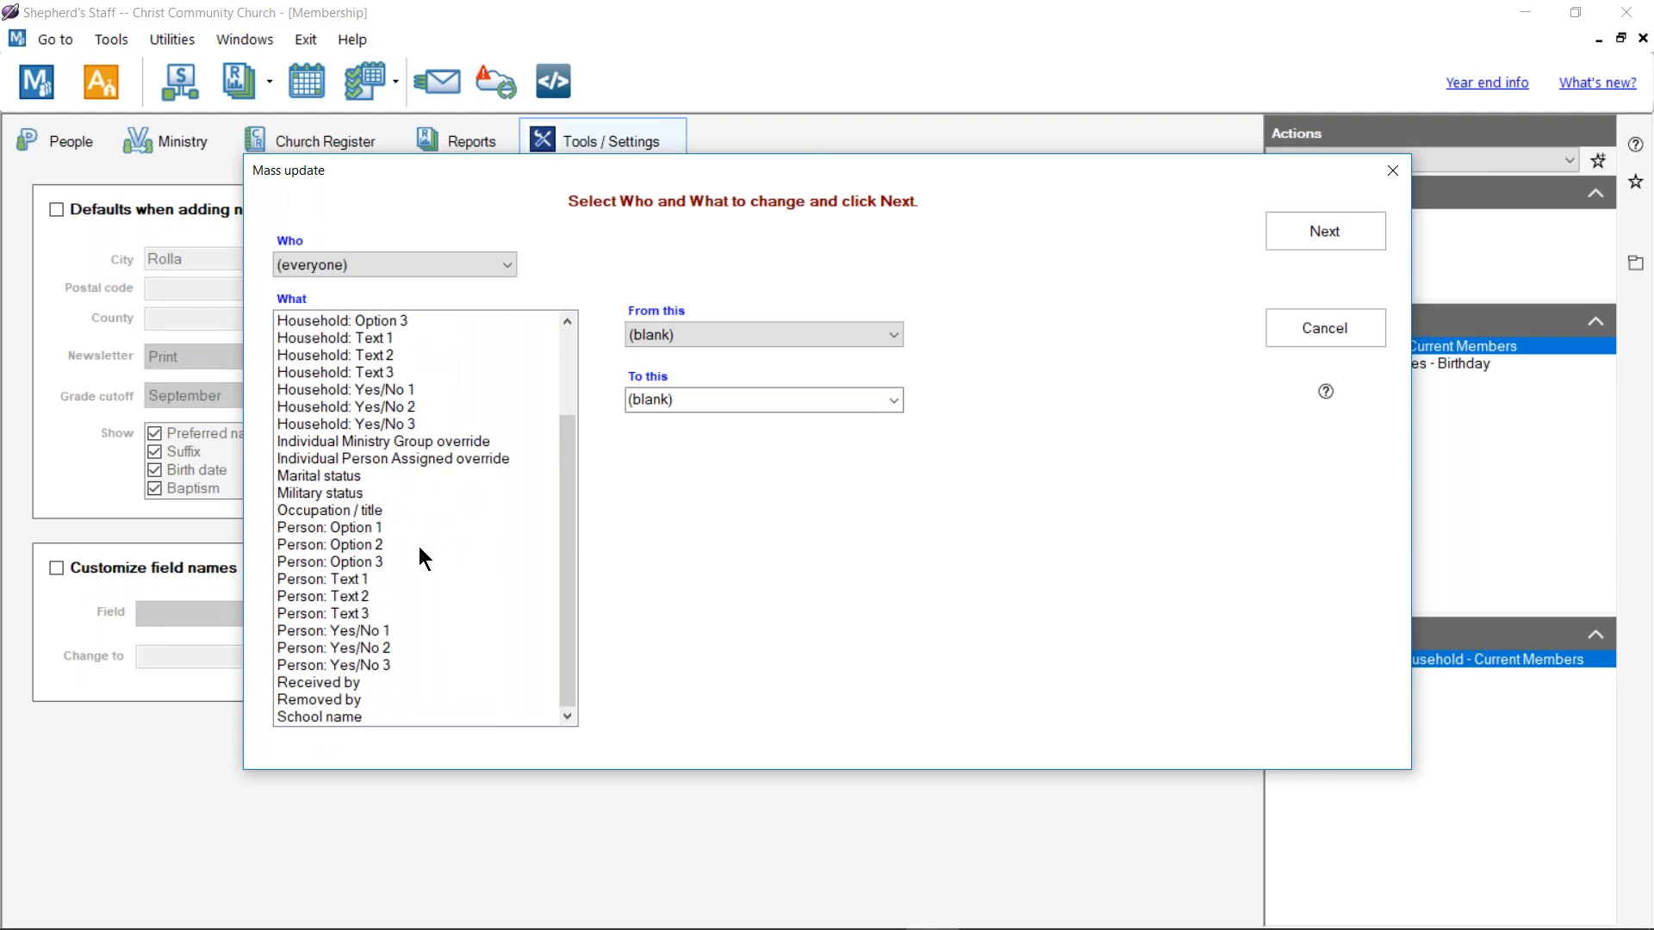
scroll(415, 466, up, 2)
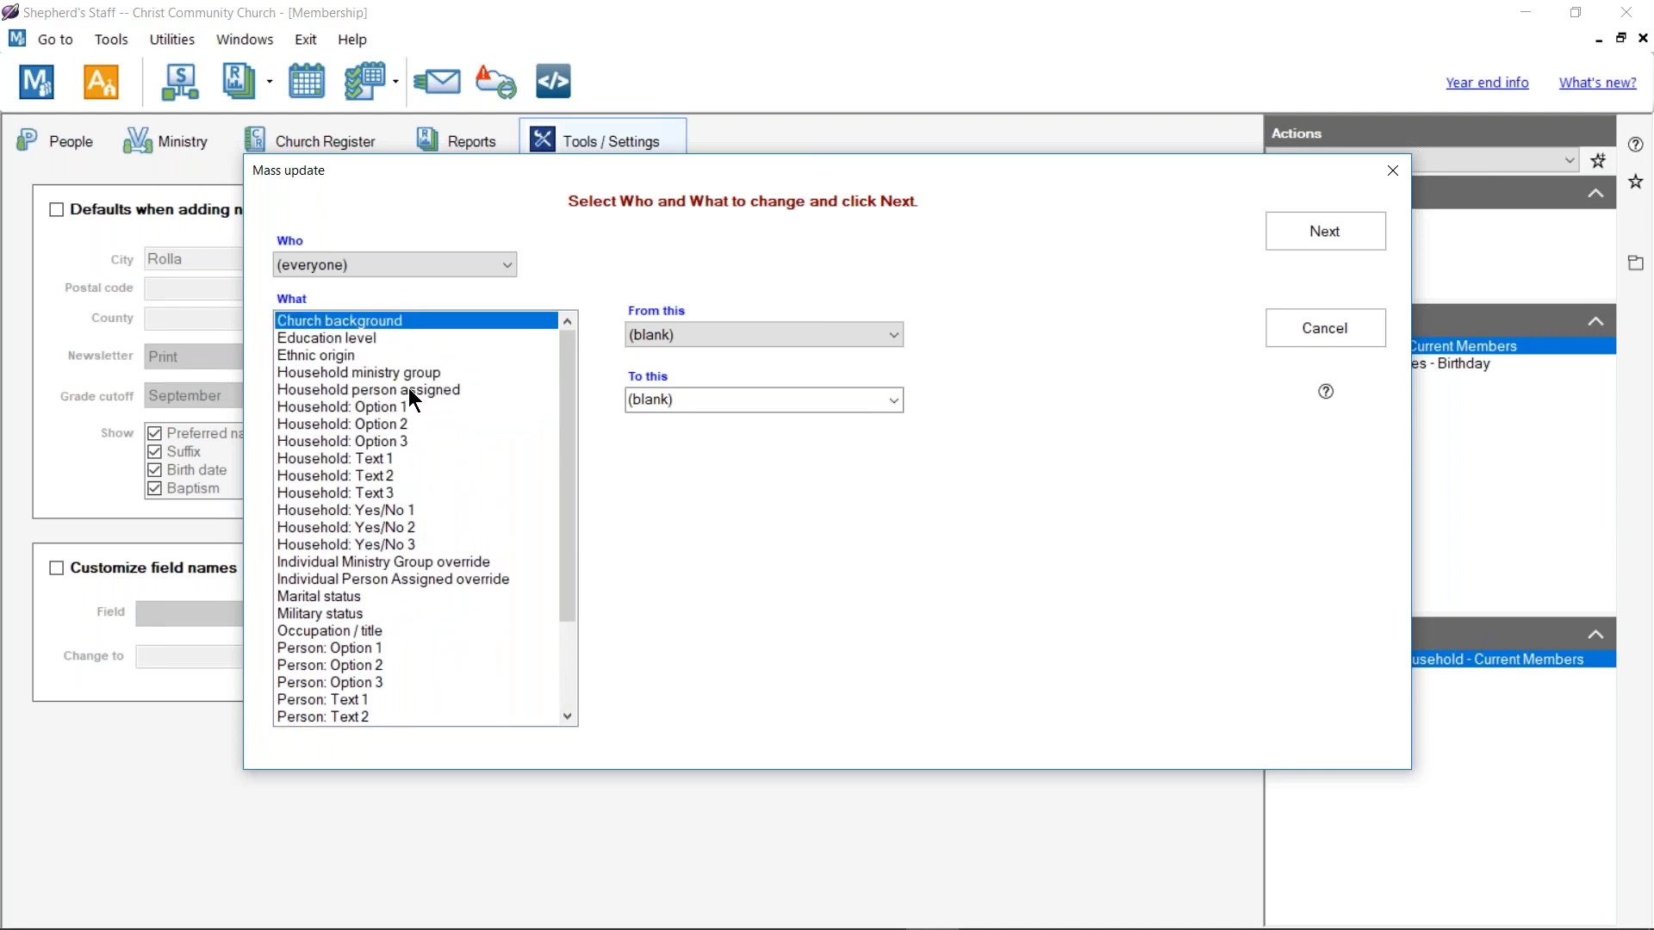
click(408, 390)
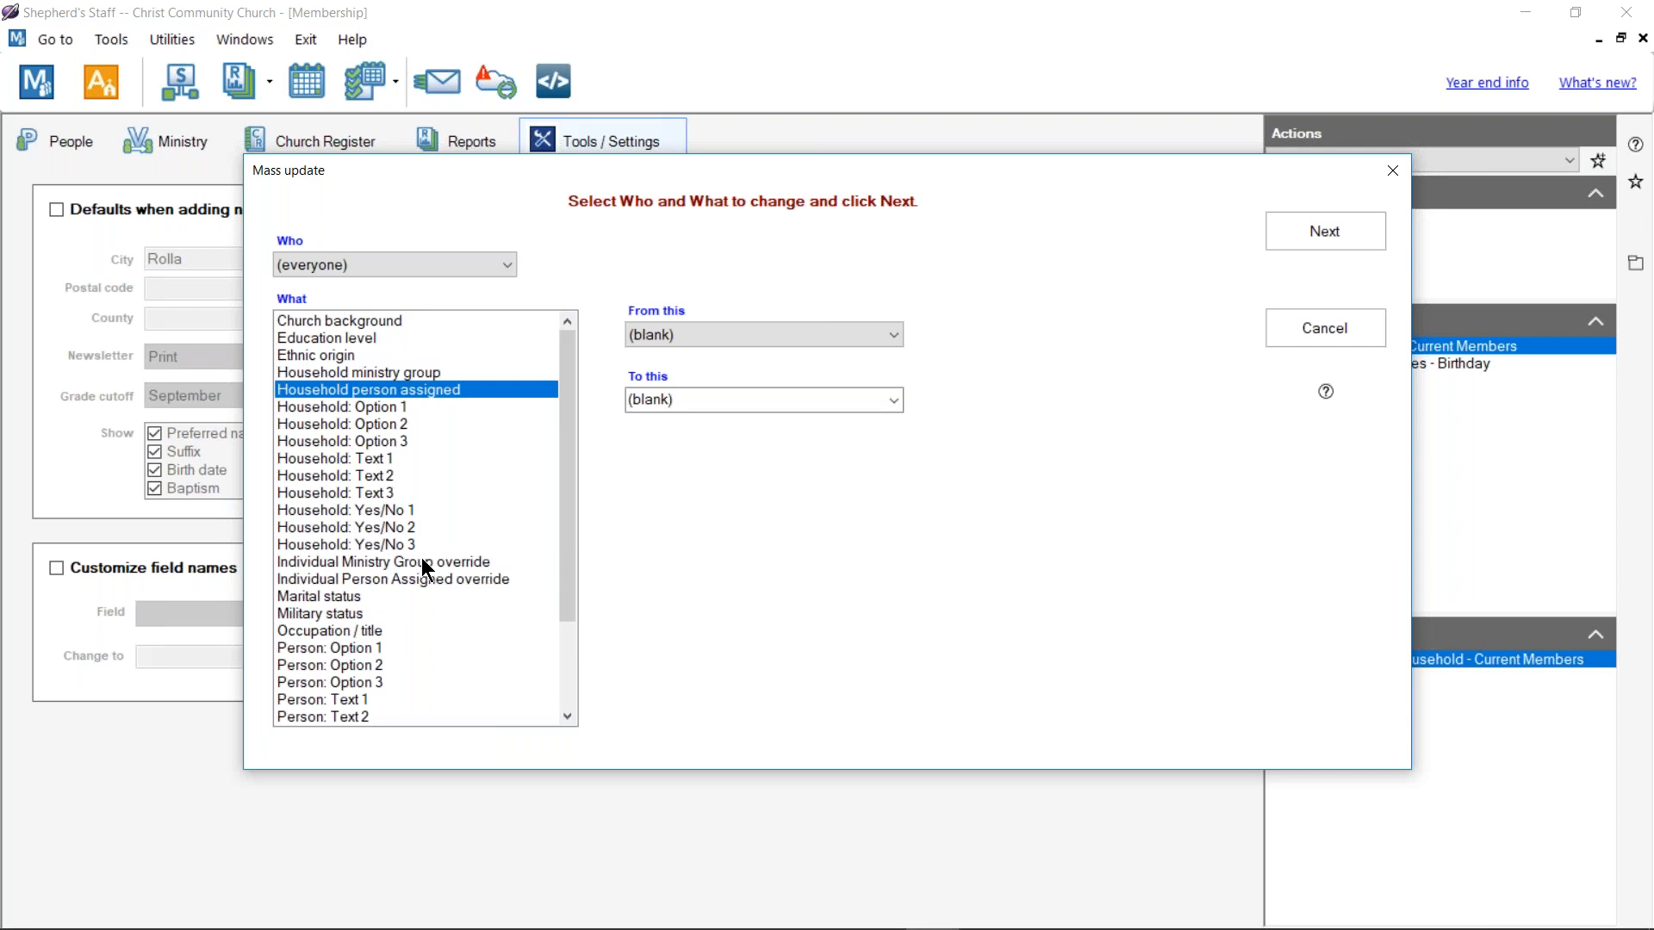
click(748, 332)
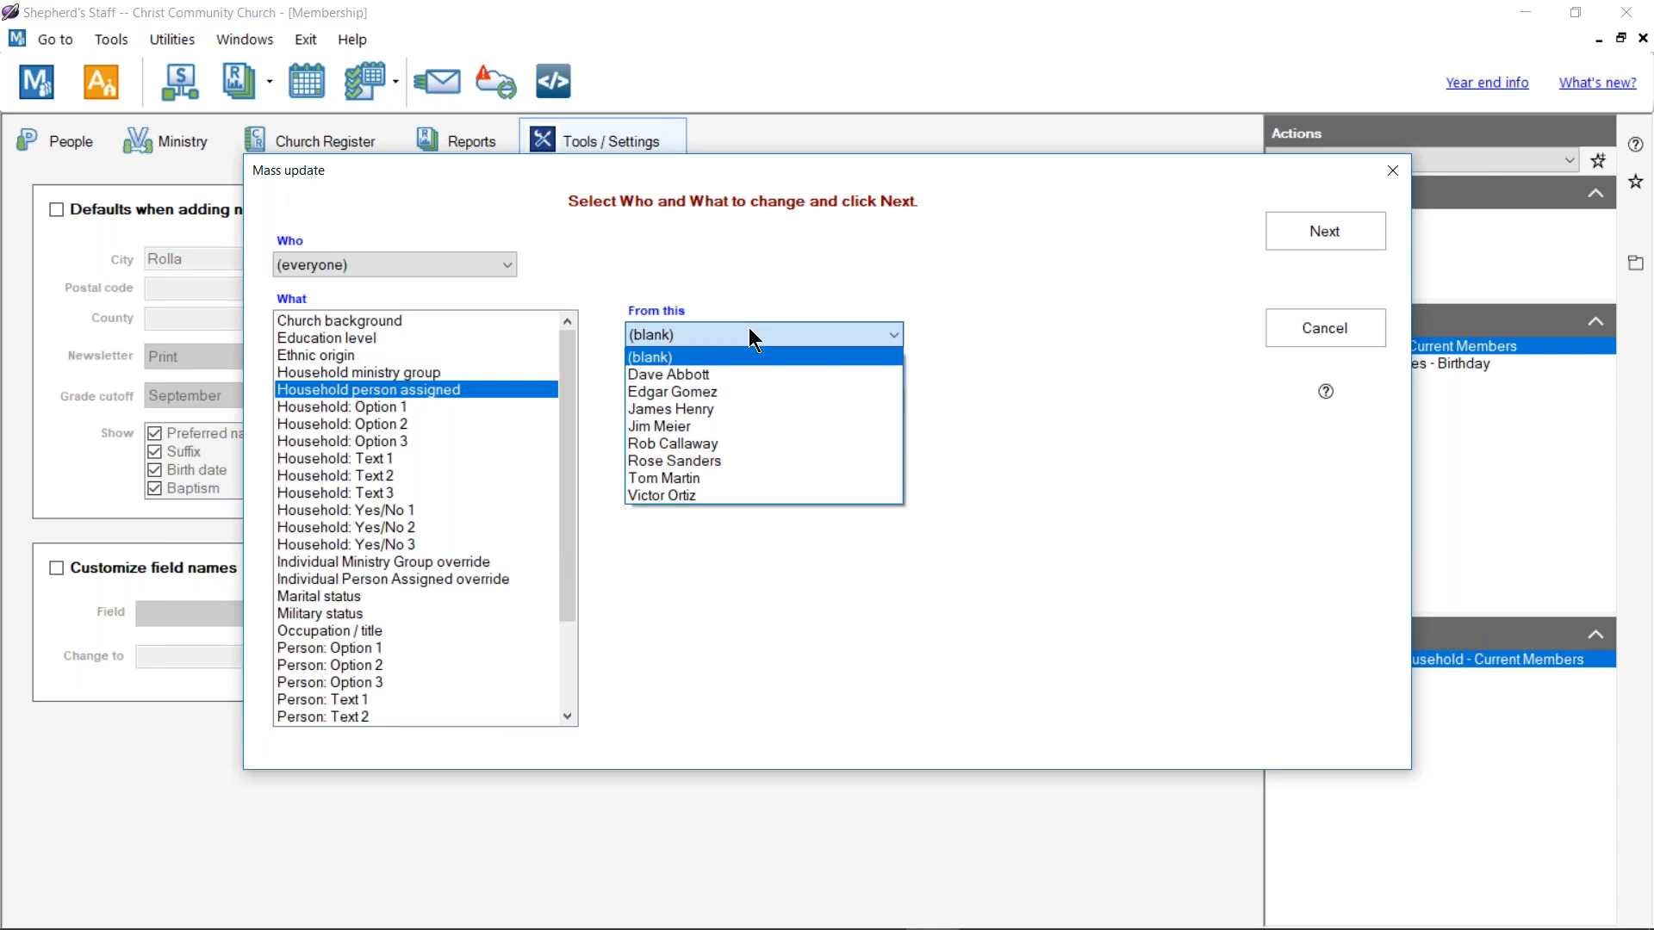
click(723, 375)
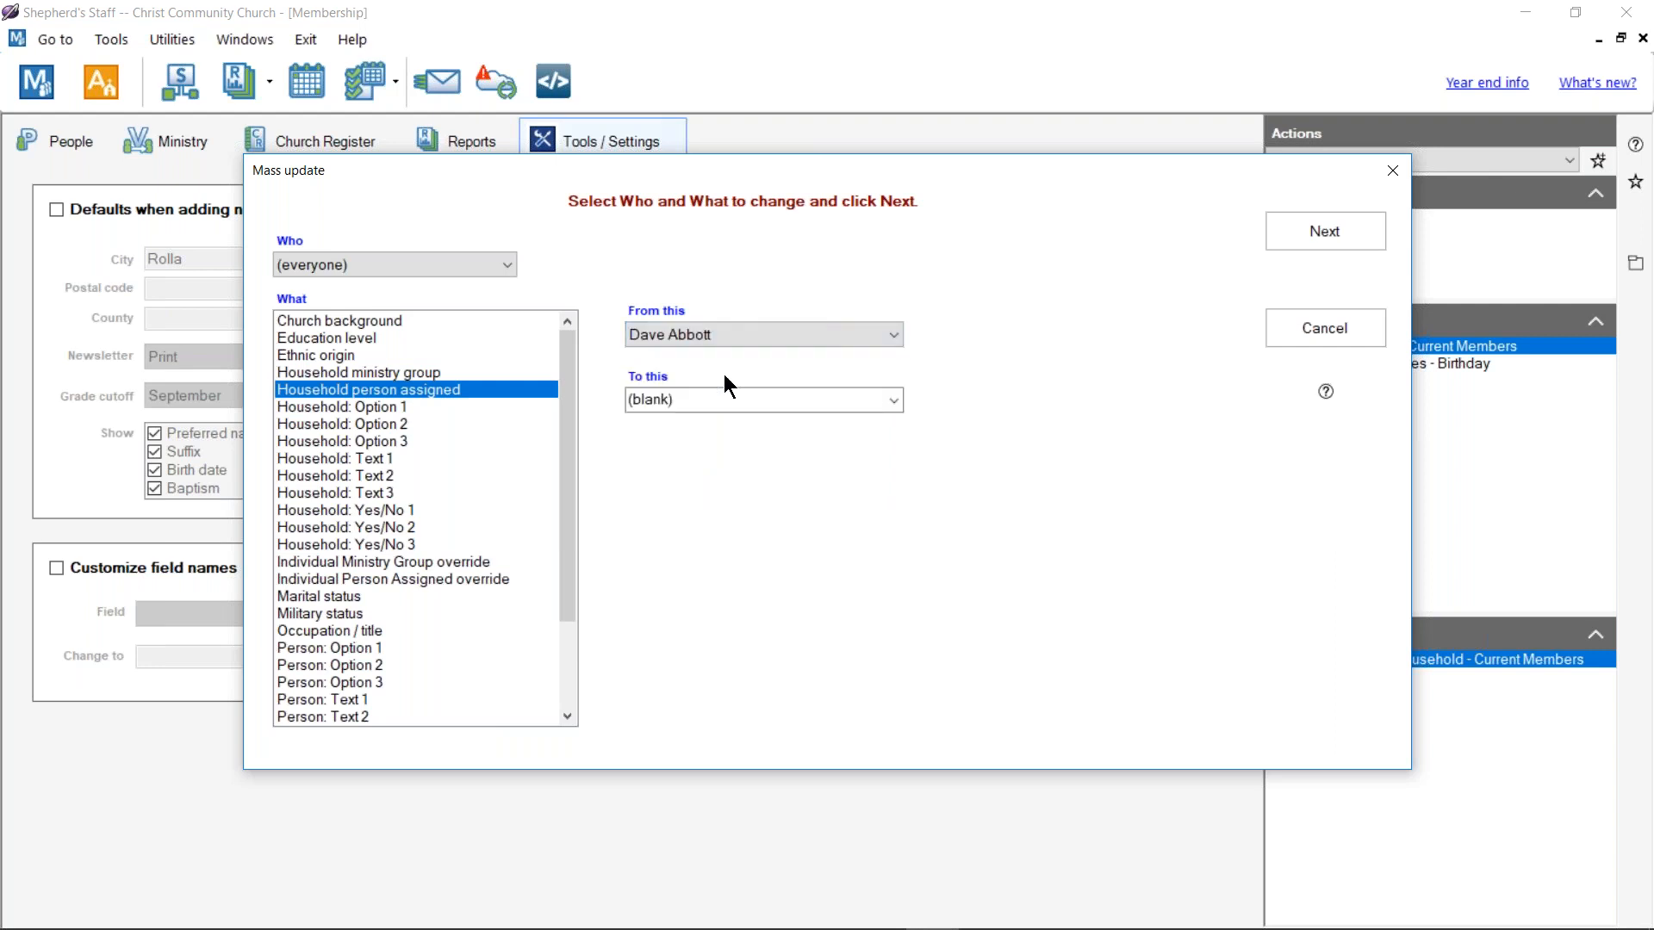
click(893, 400)
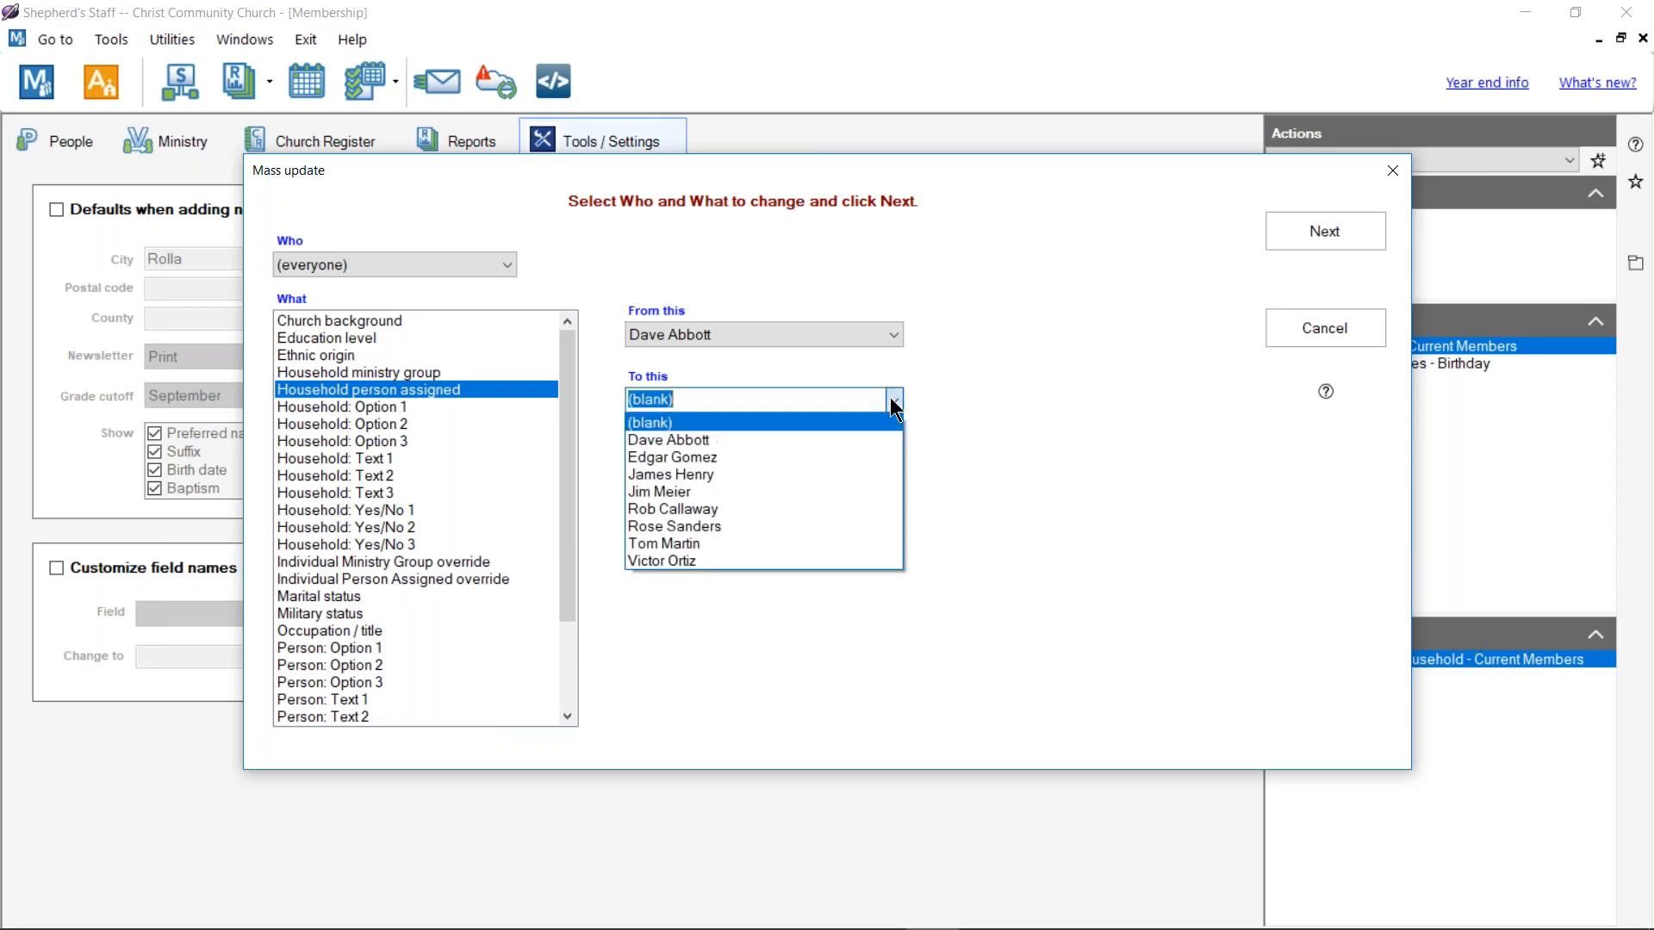
click(798, 544)
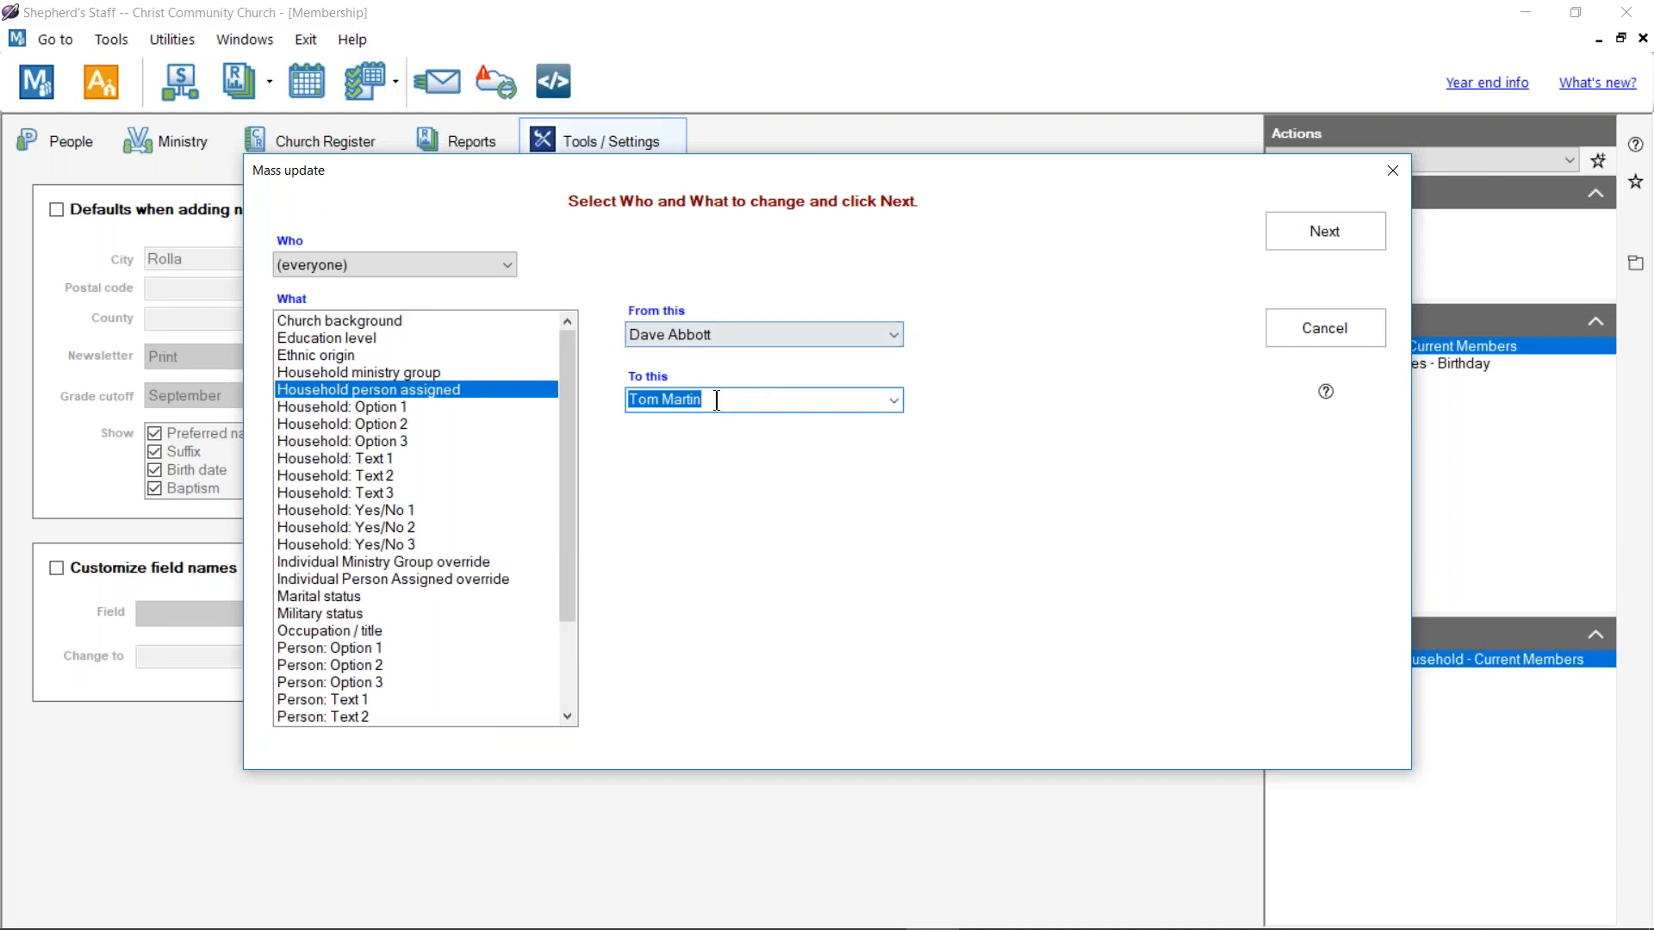
click(1334, 241)
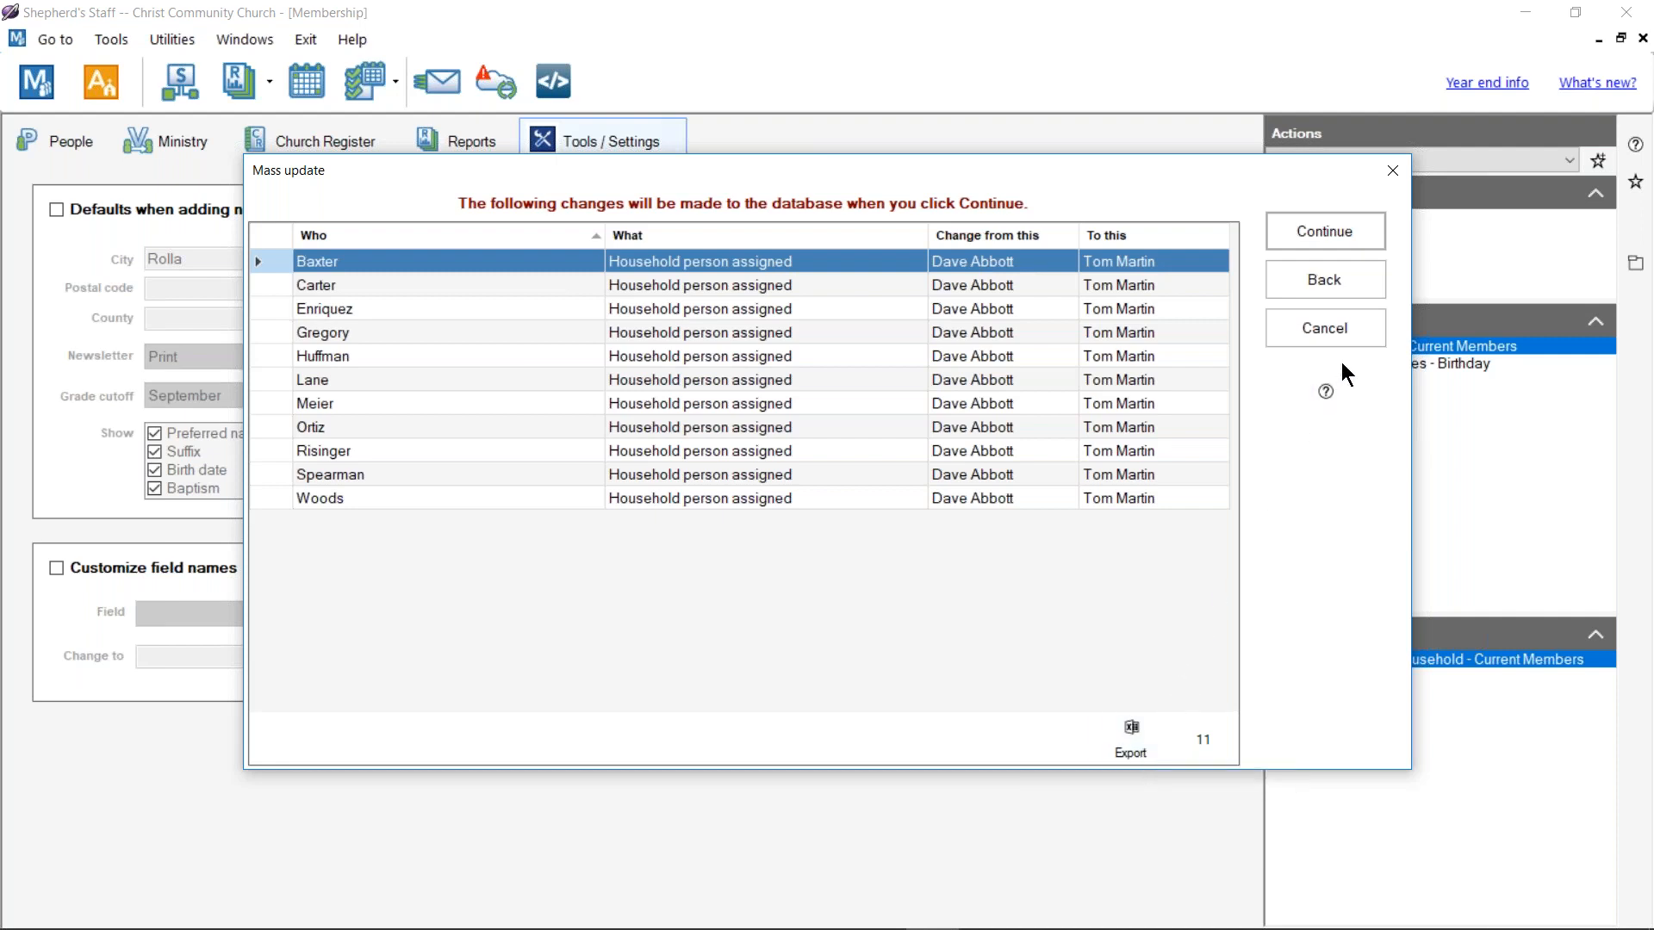
Step: Apply the assigned-person change to all 11 households and close the Mass update window
click(1335, 231)
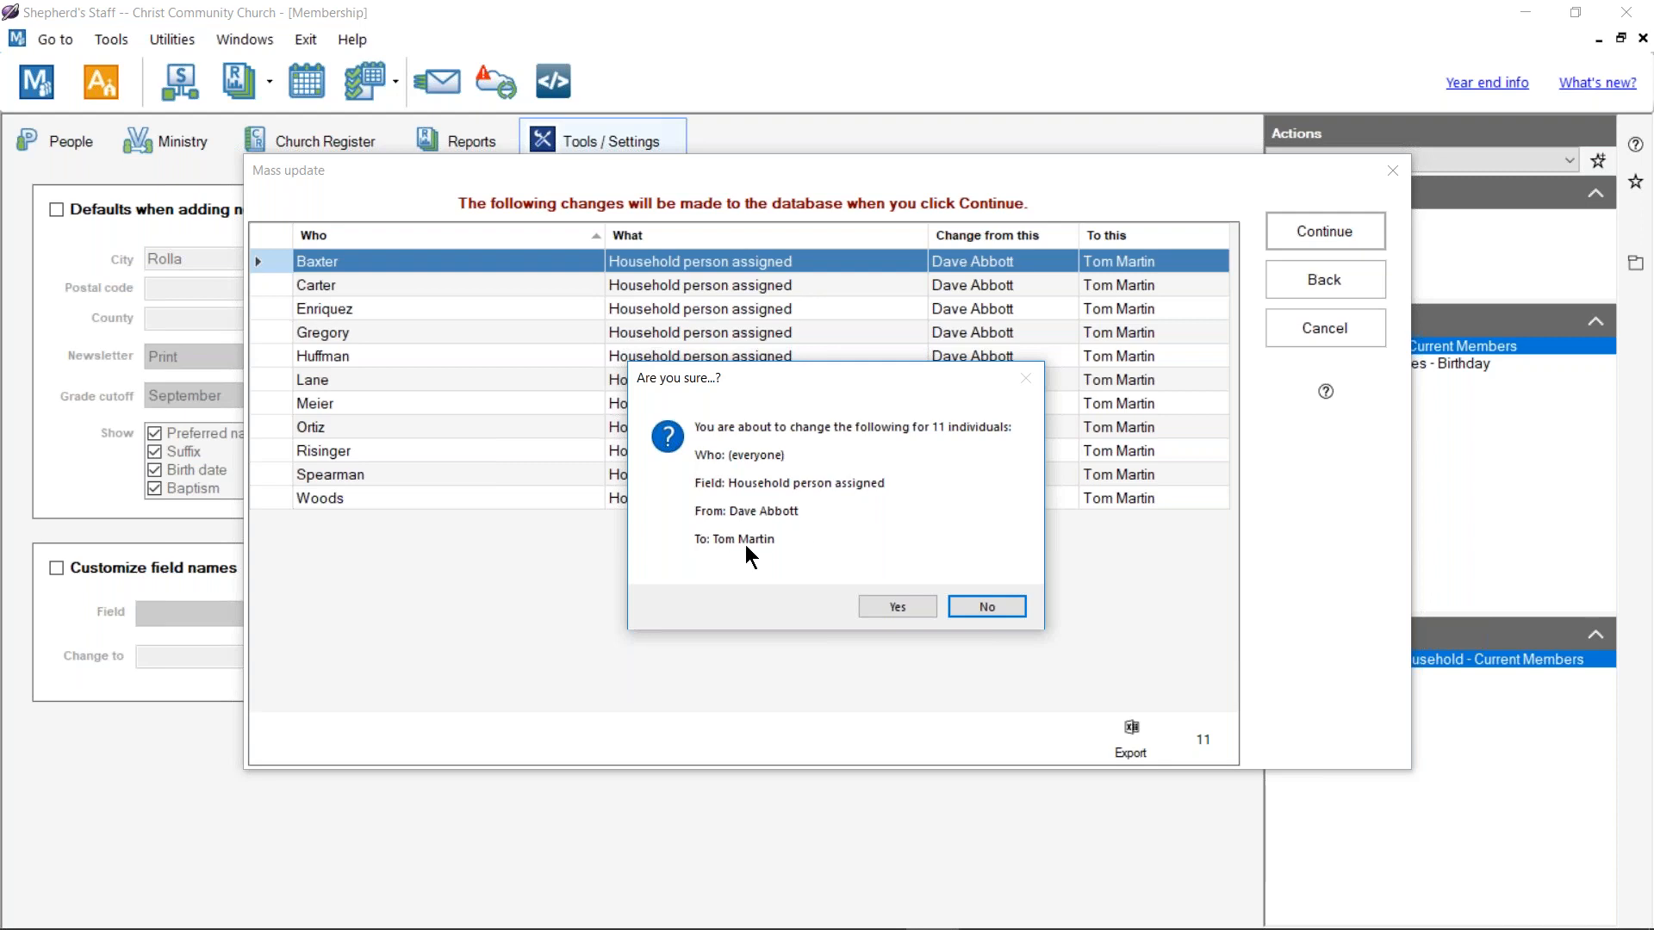
click(897, 602)
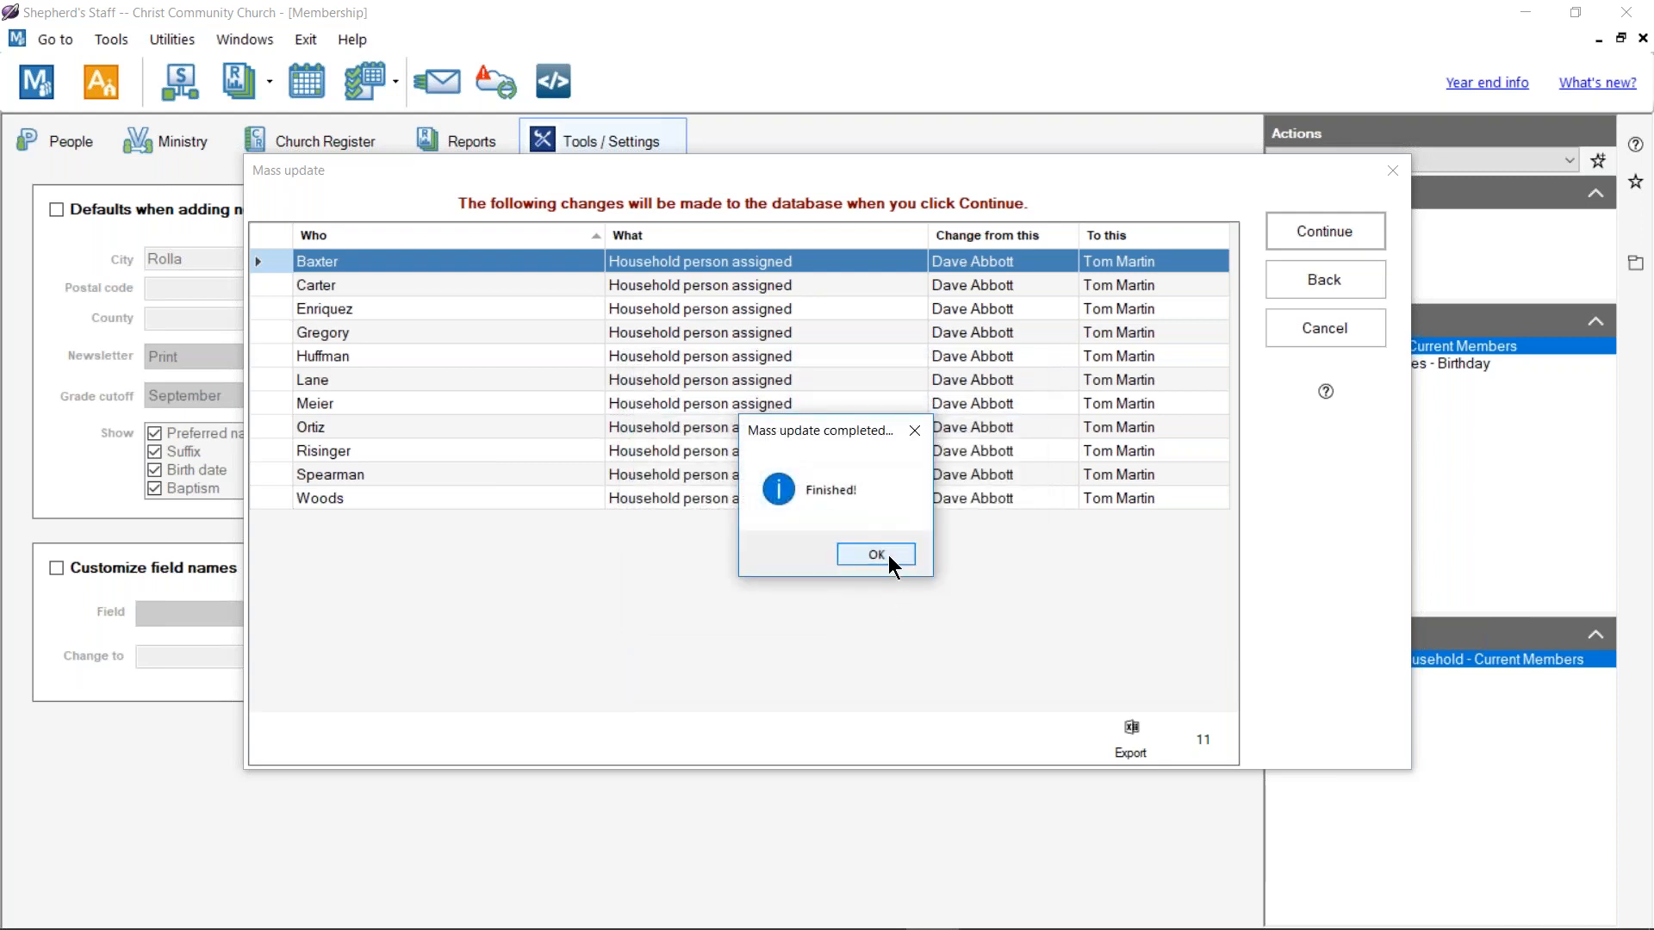
click(887, 554)
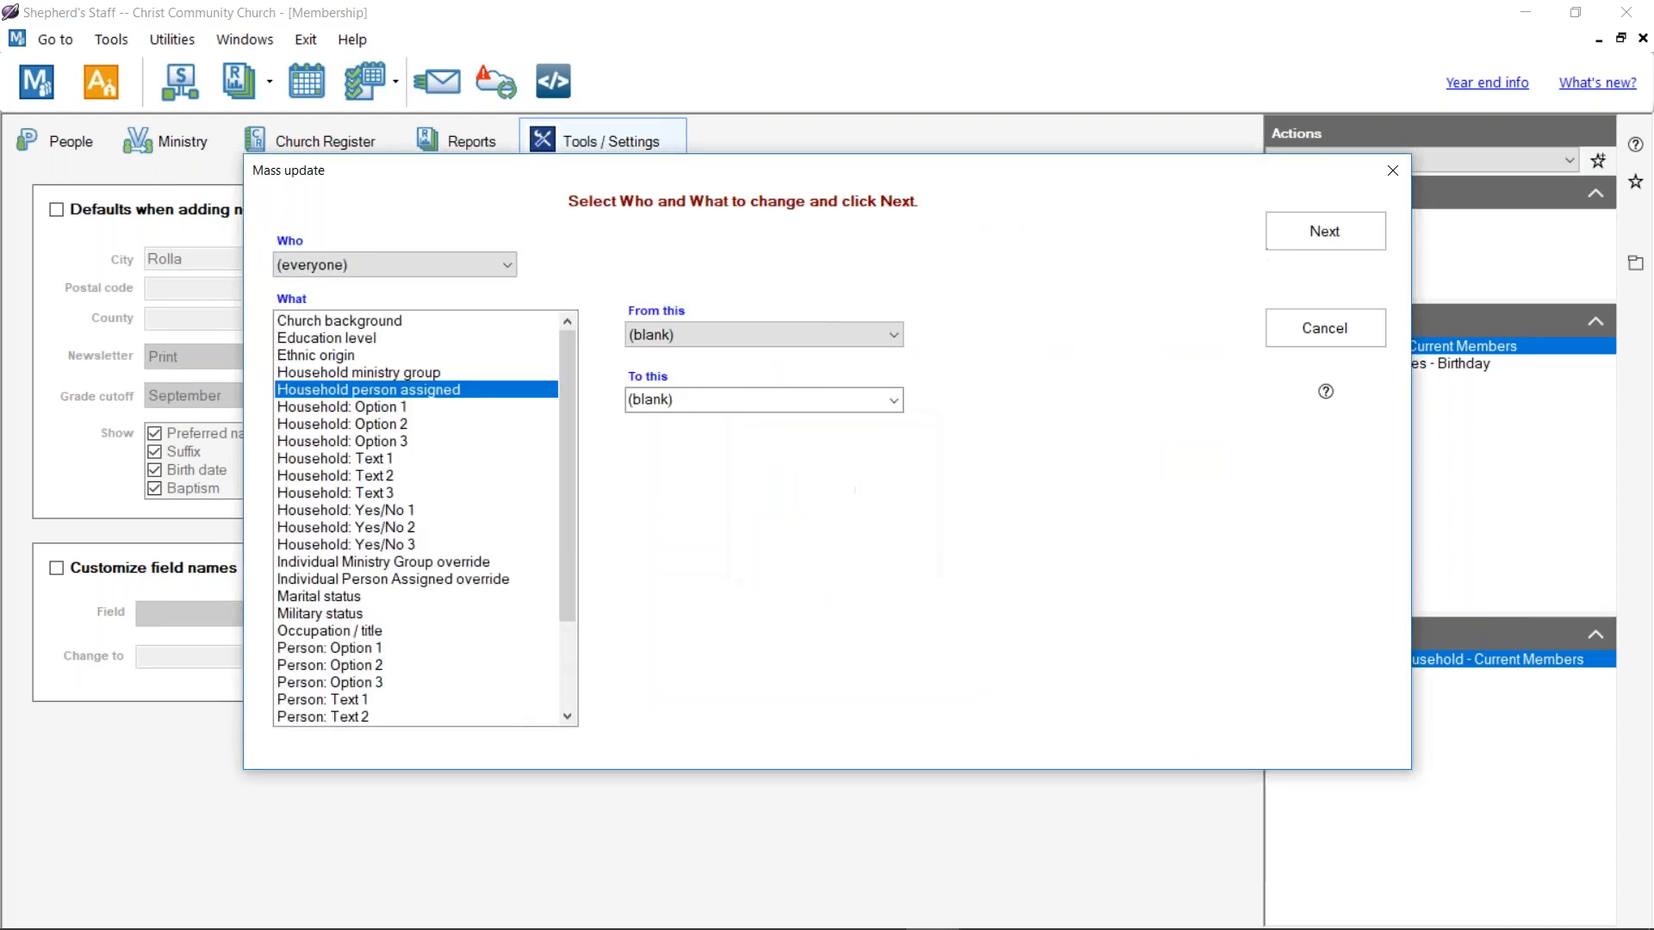
click(1390, 170)
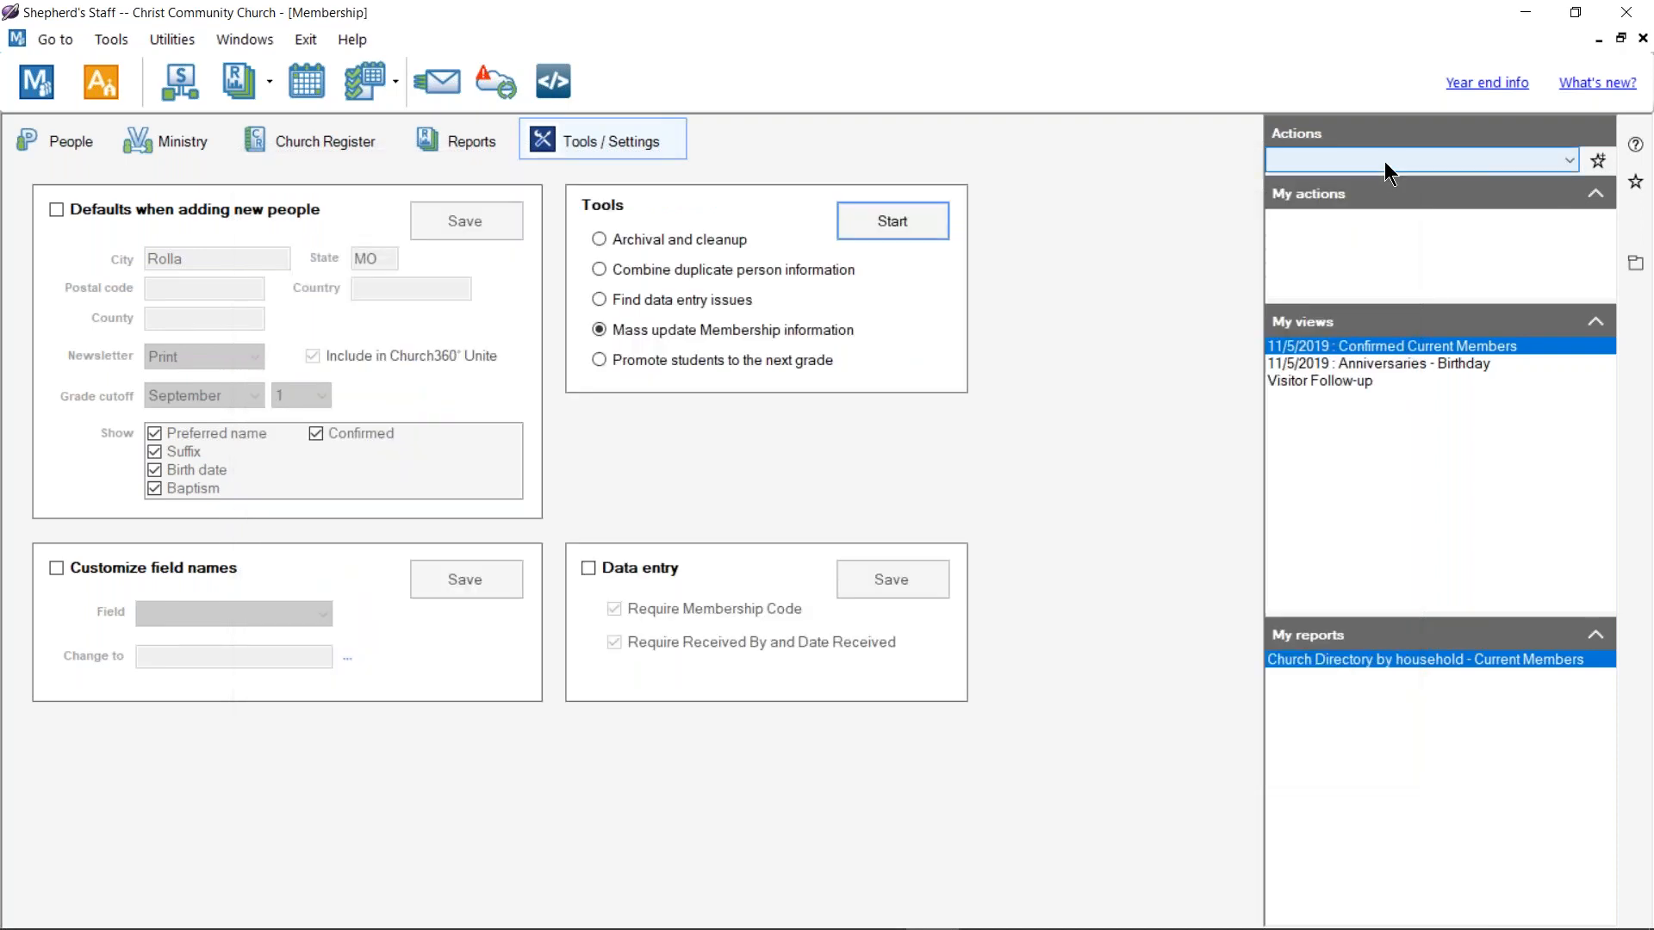
click(90, 142)
click(62, 305)
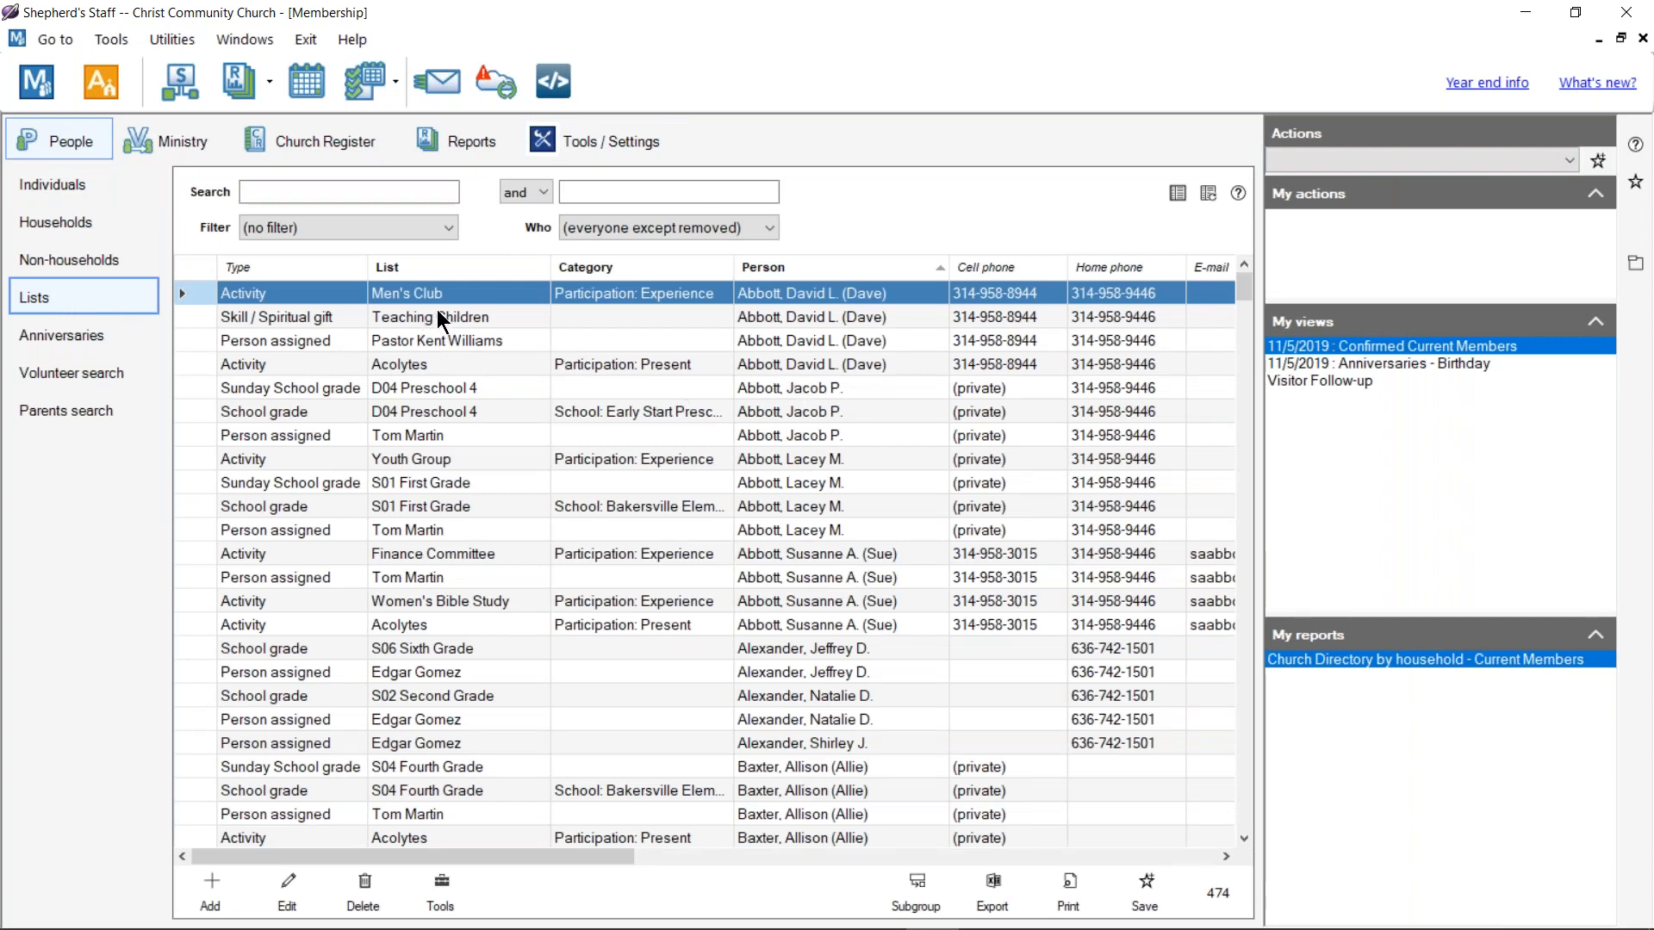
click(284, 191)
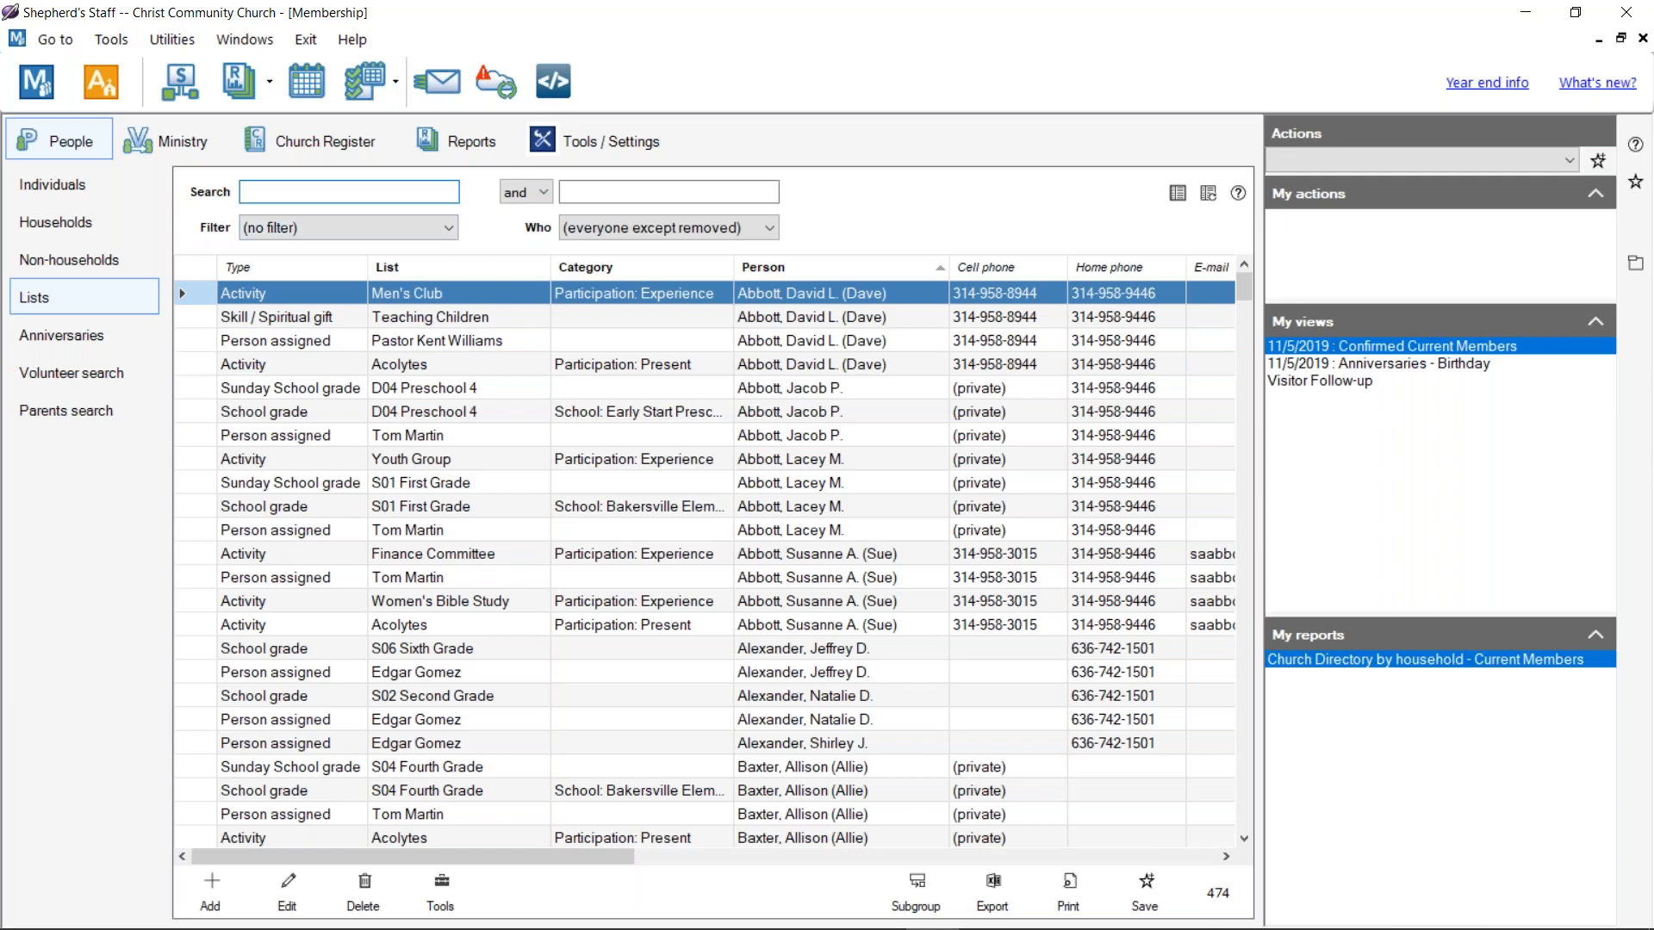
key(Return)
scroll(436, 433, down, 10)
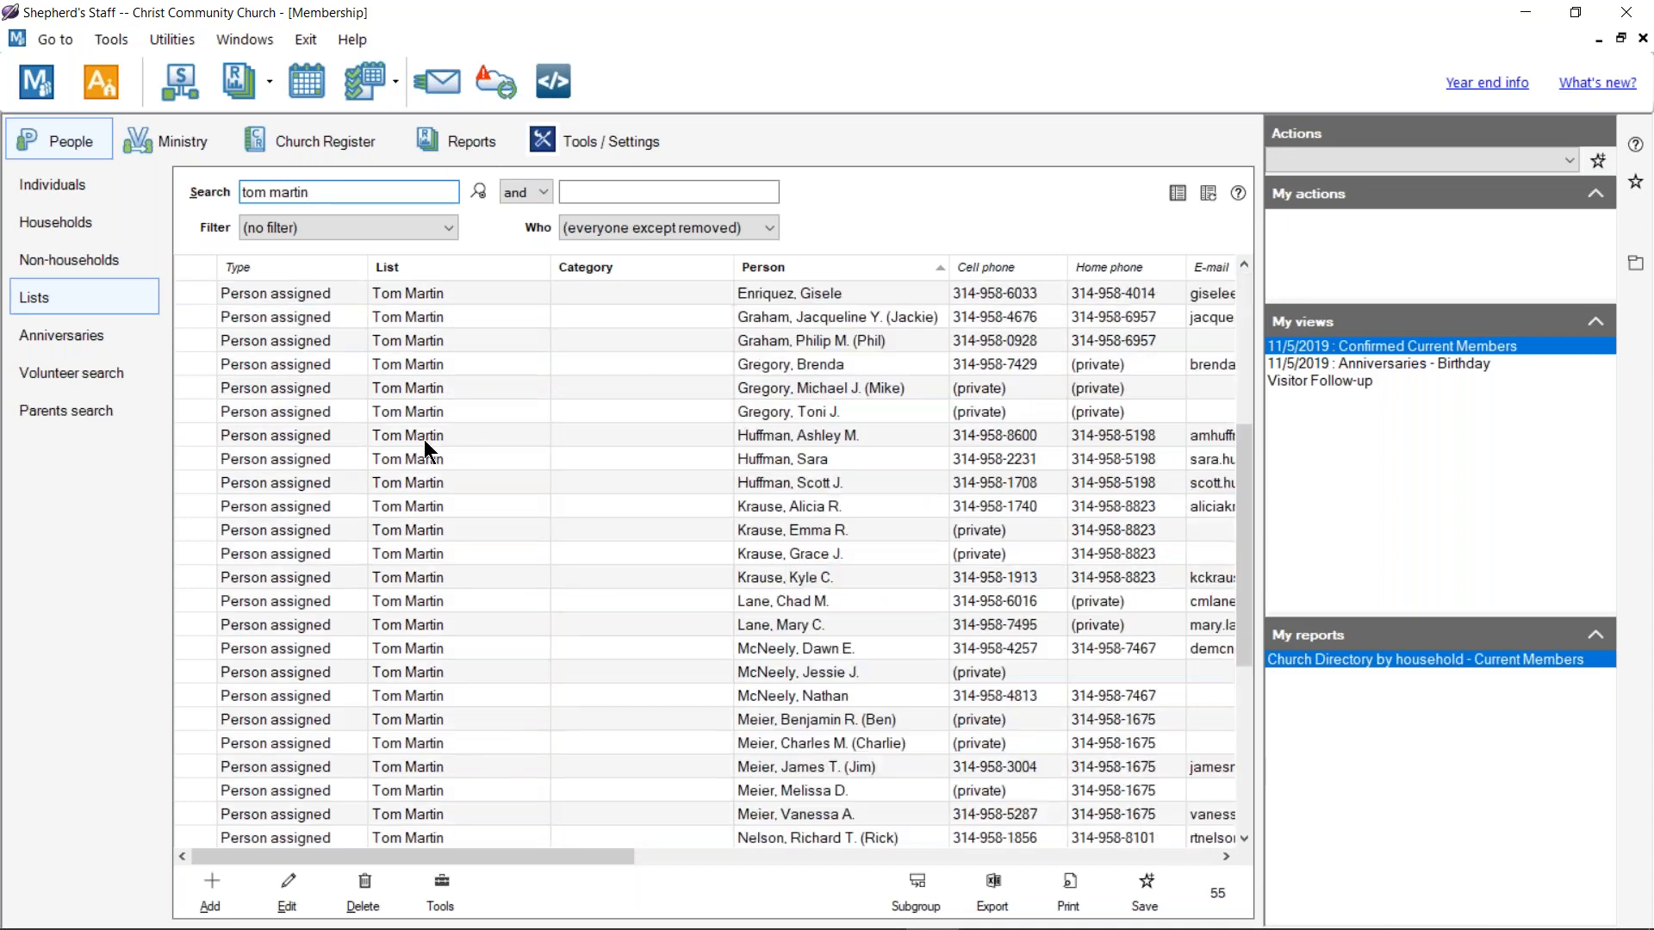
scroll(441, 475, up, 10)
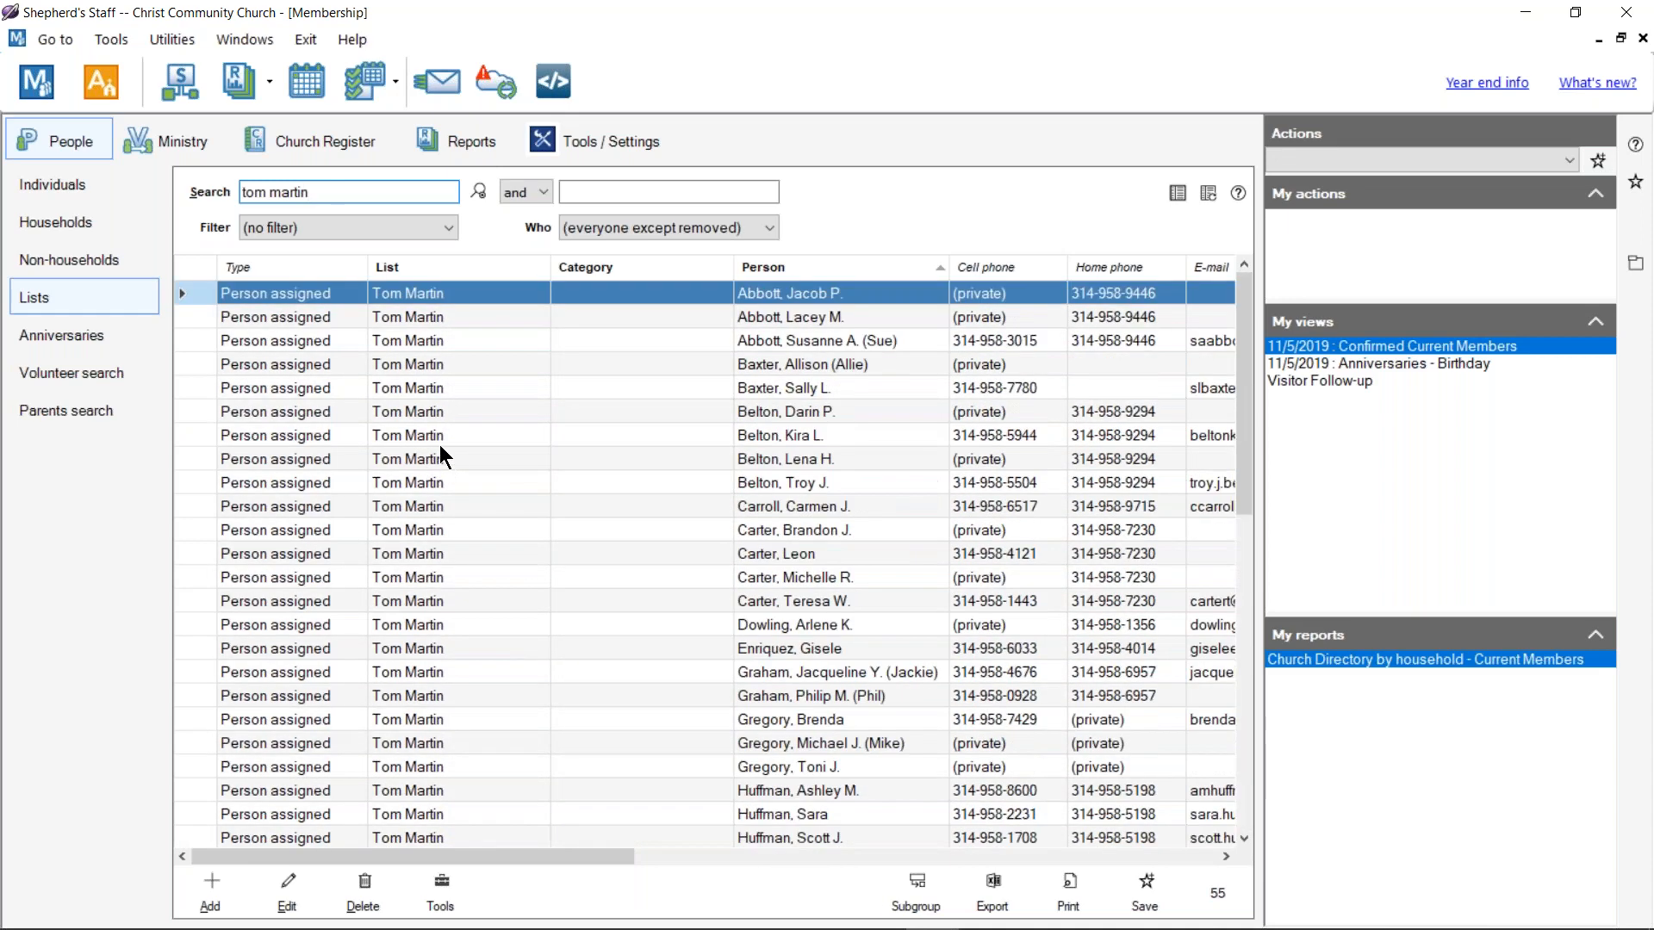
drag(306, 191, 185, 192)
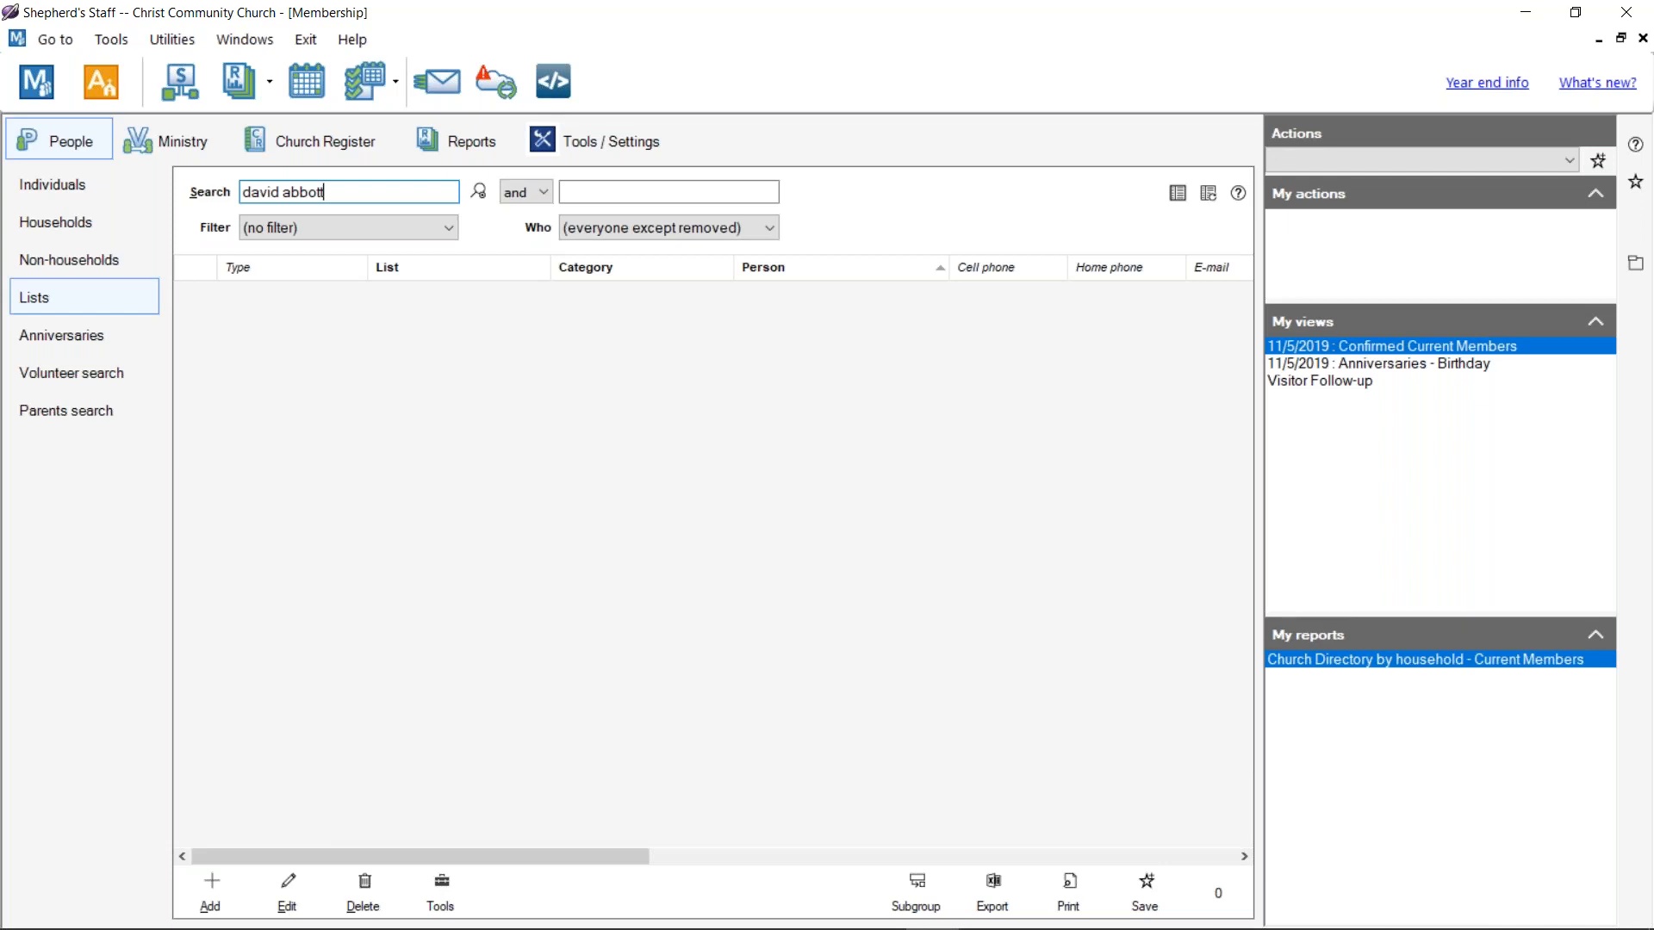
click(624, 142)
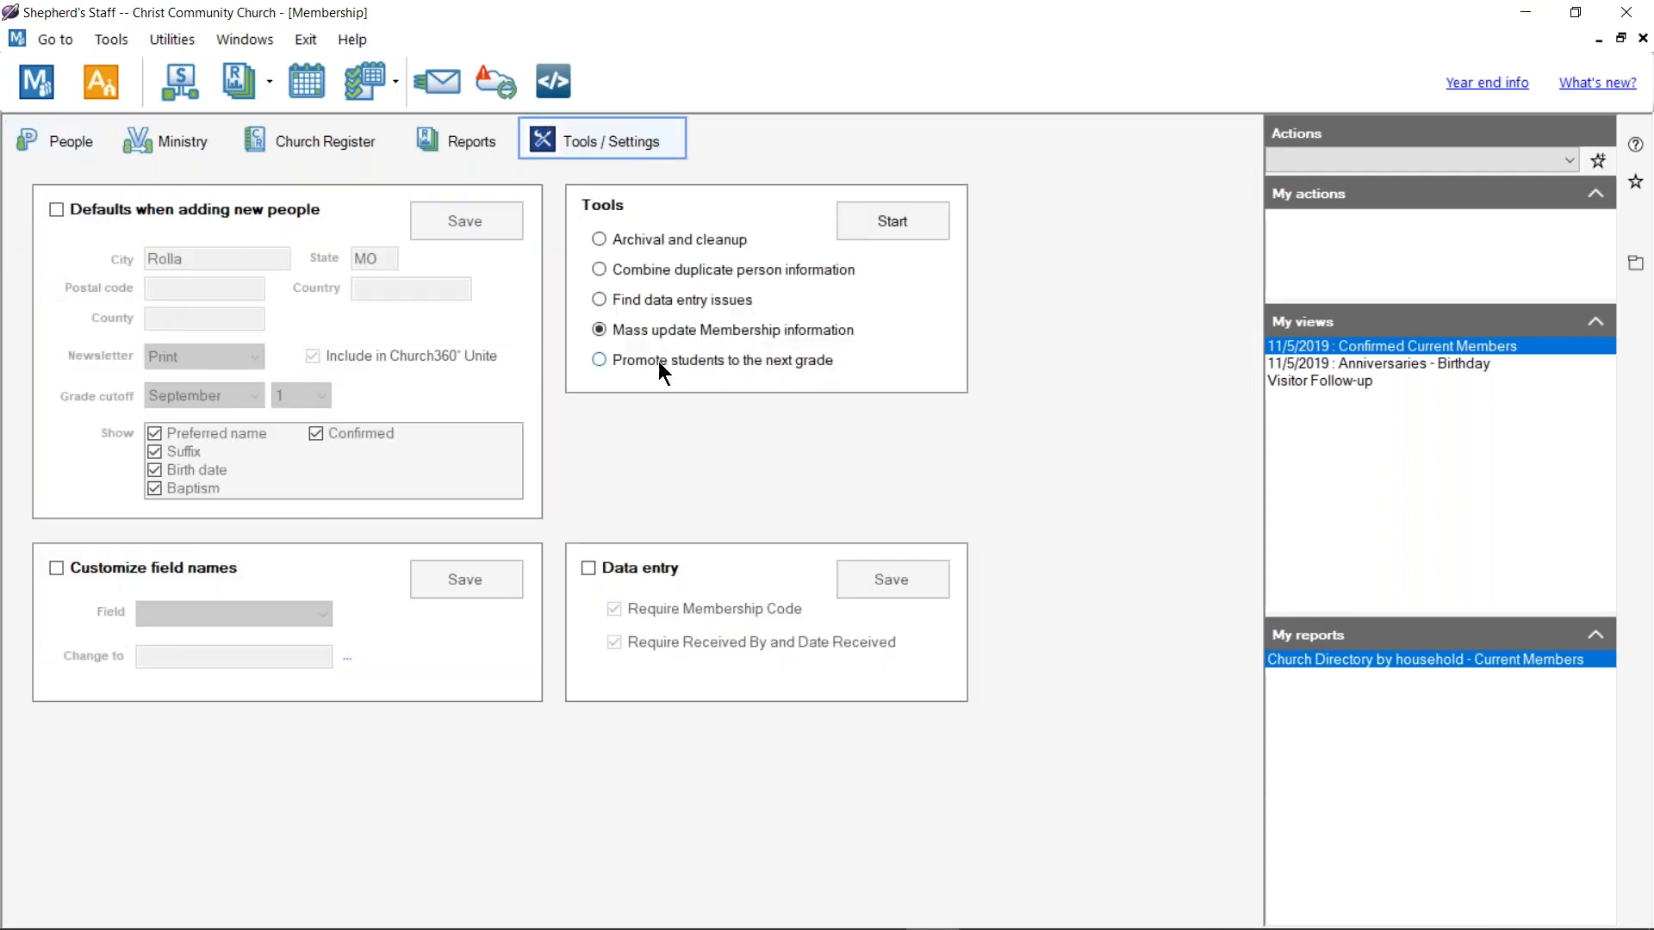
click(665, 332)
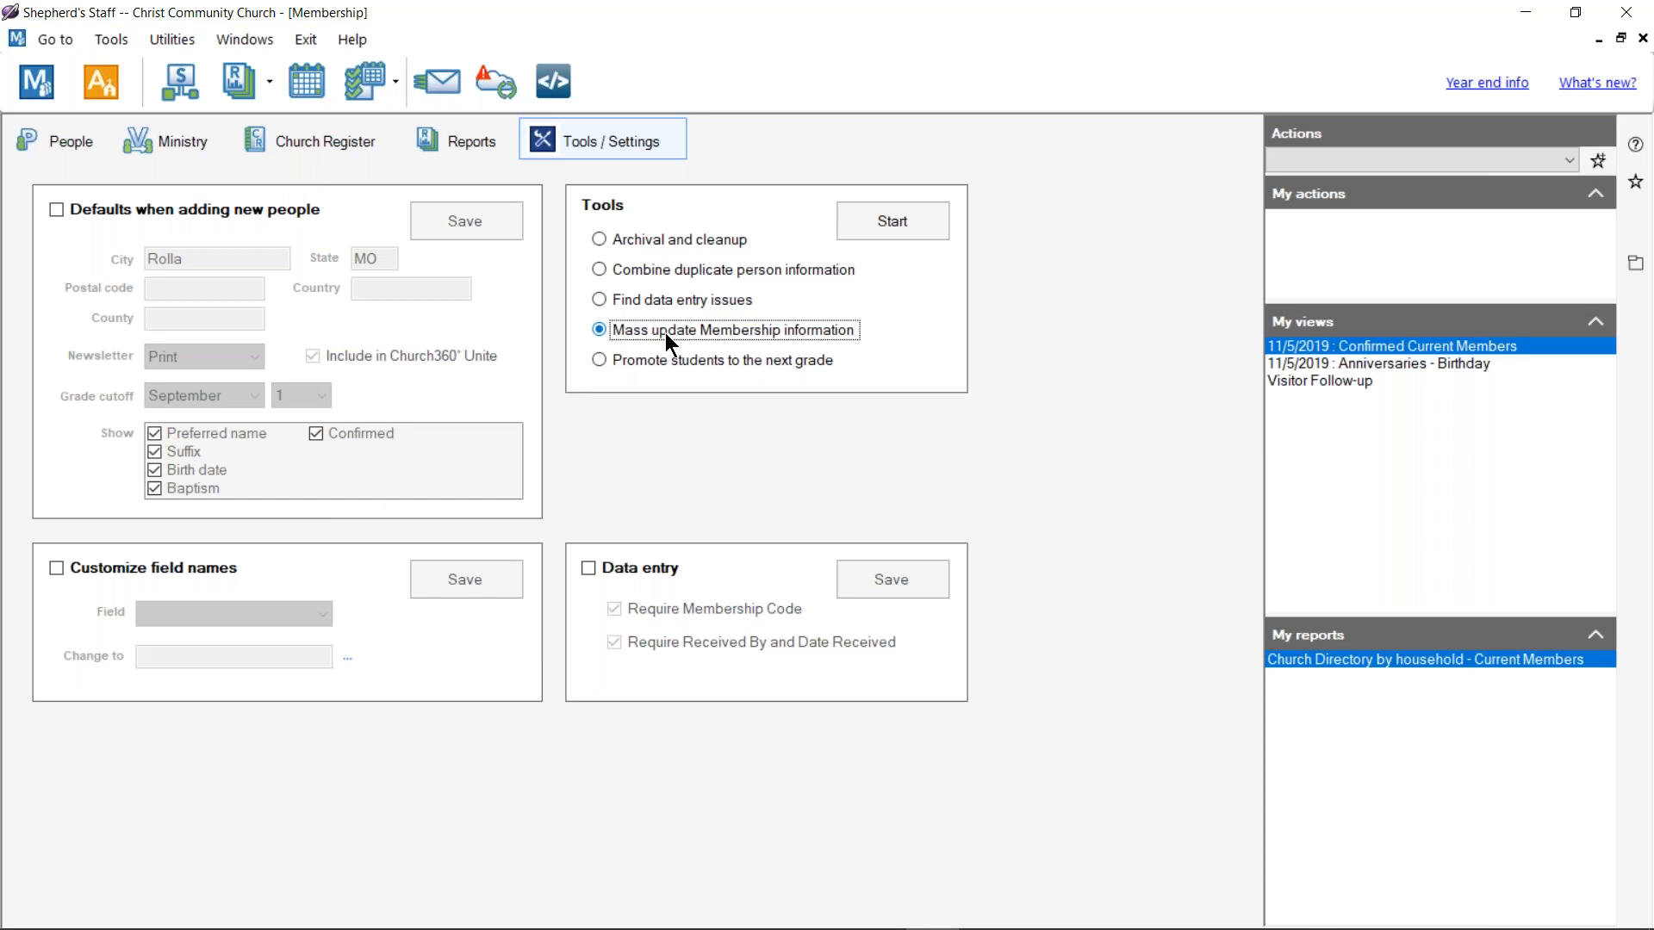
click(668, 359)
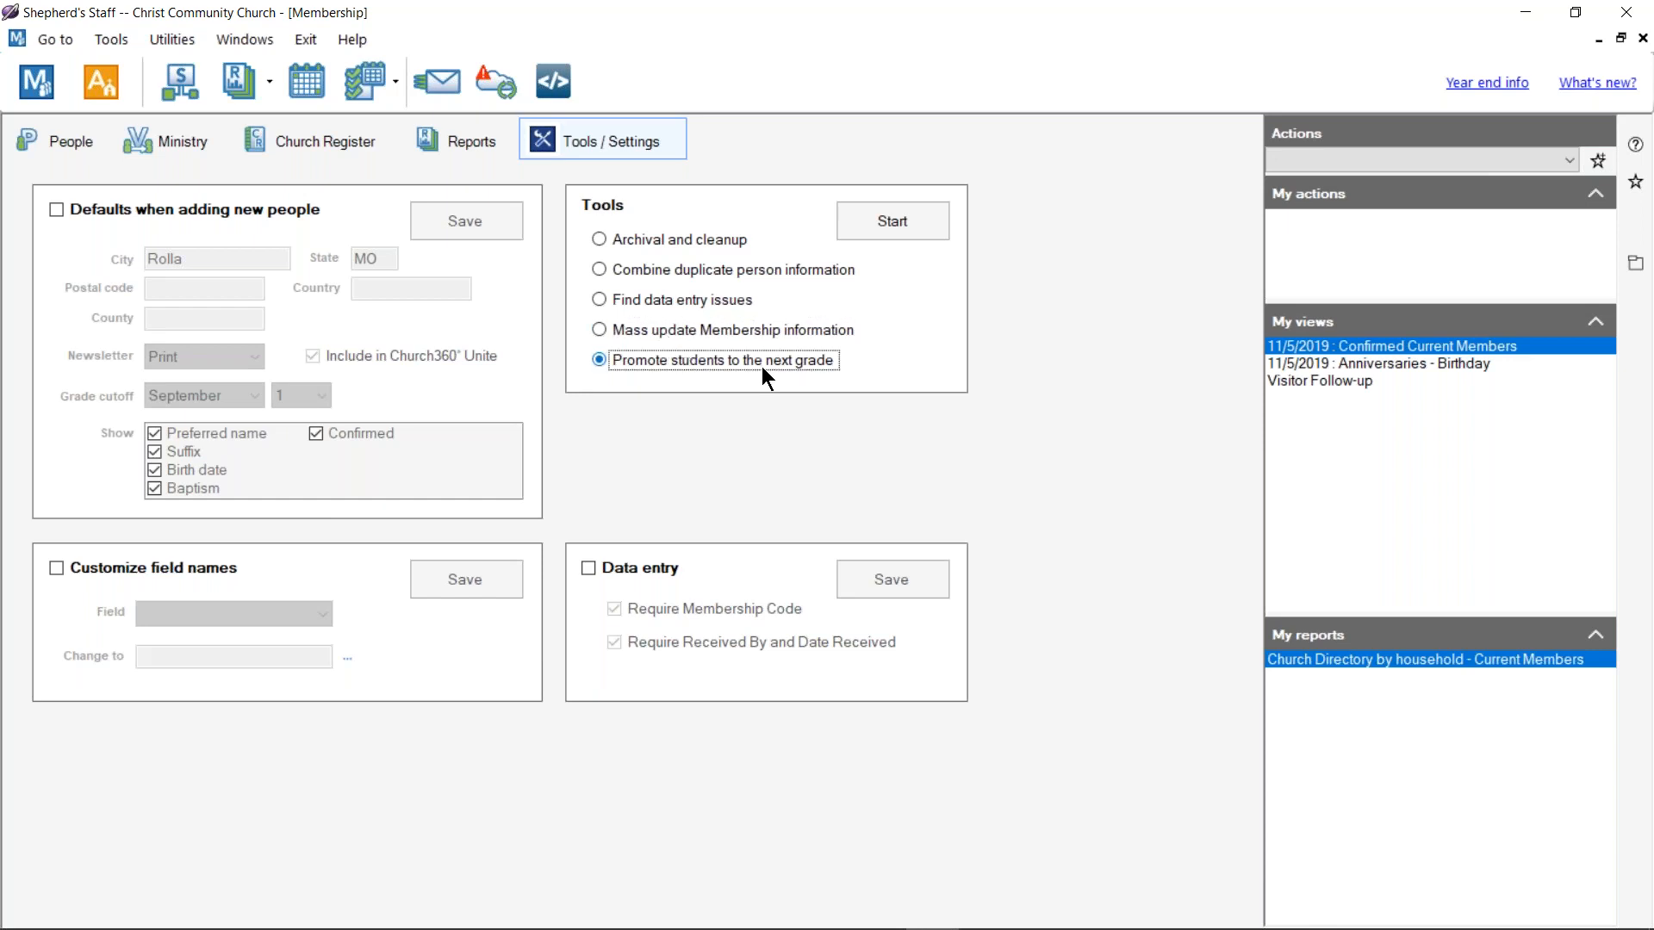
Step: Show the People Lists view for individuals and clear the old search text
click(83, 143)
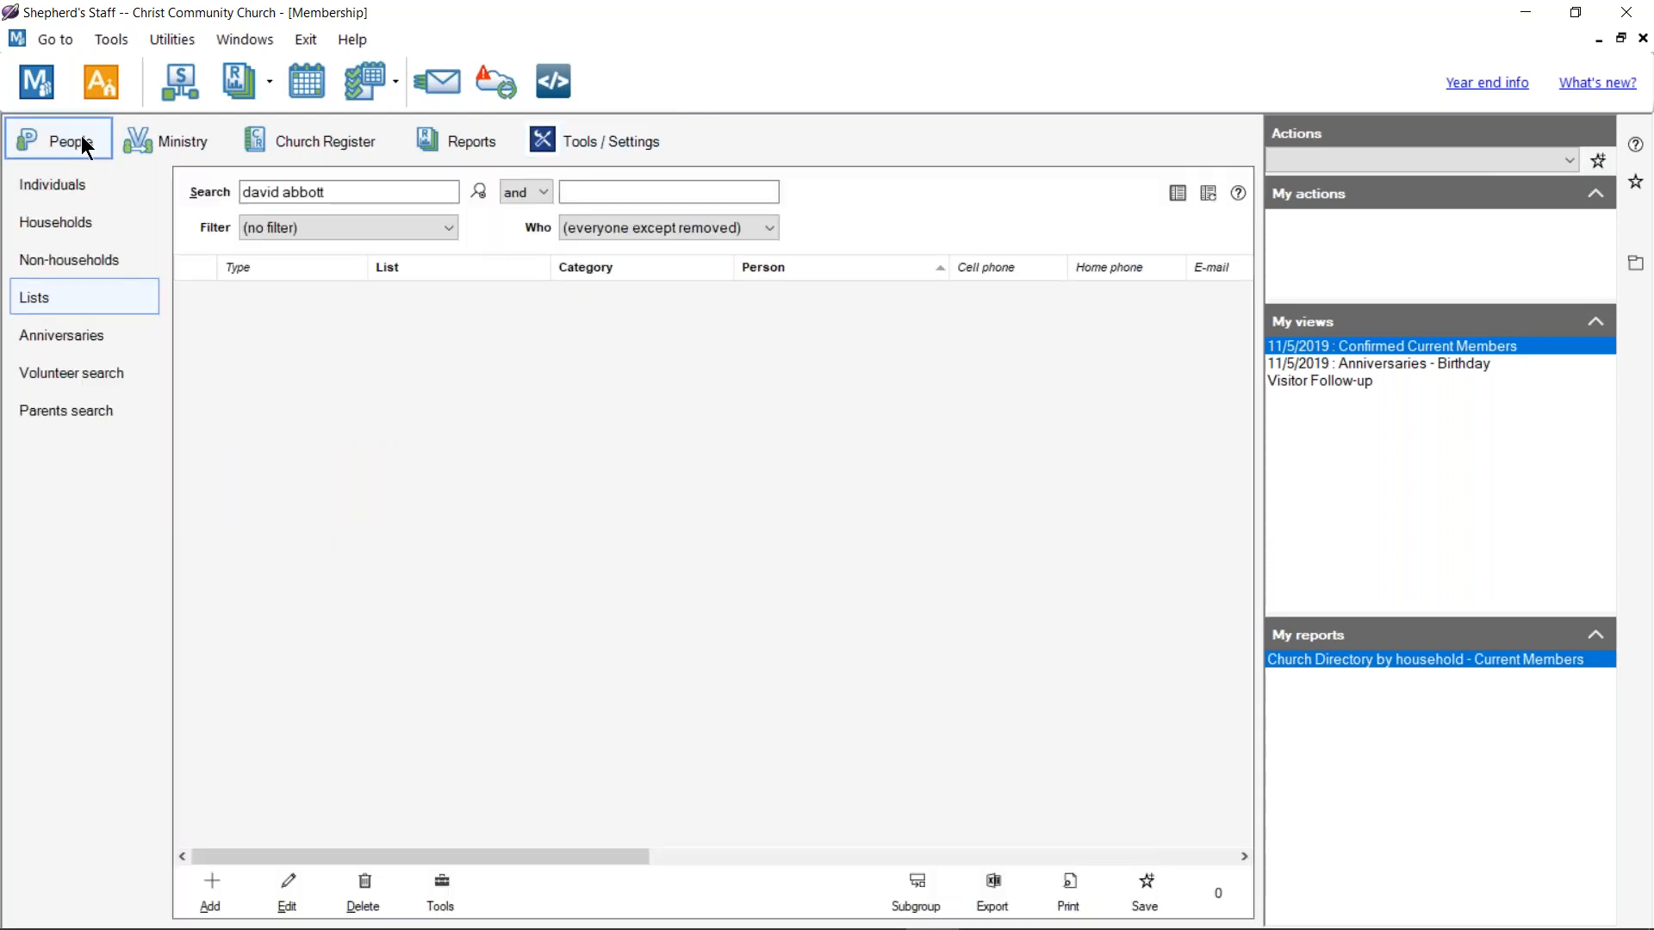
click(55, 183)
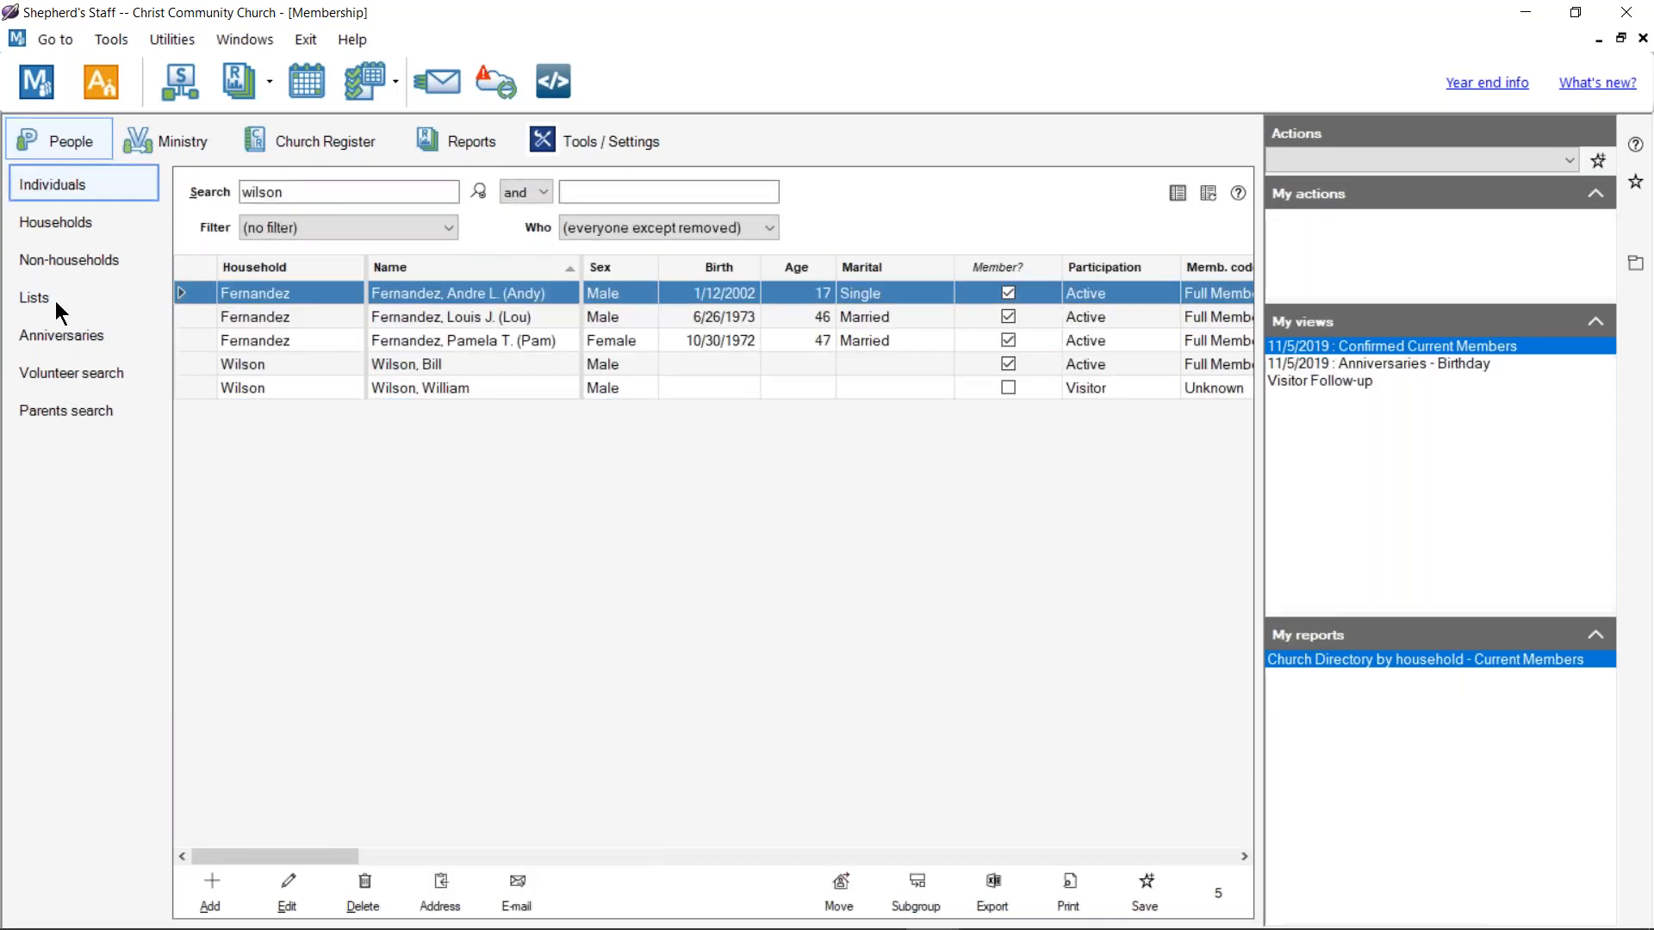
click(55, 299)
click(353, 228)
click(379, 193)
drag(371, 191, 136, 189)
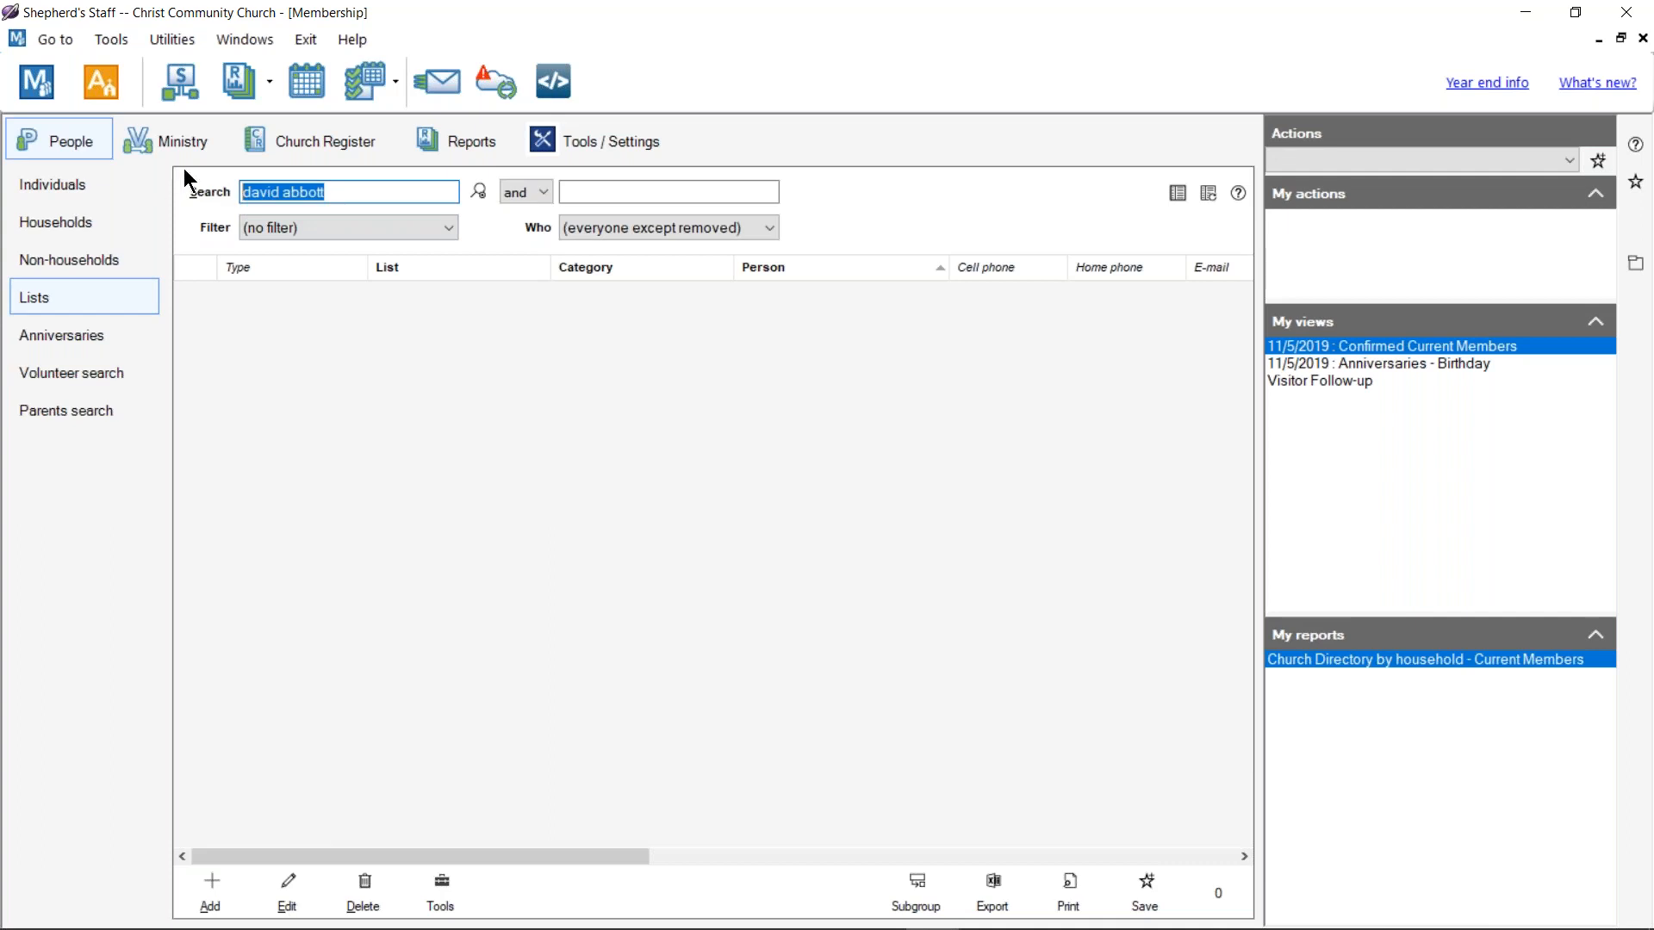
key(BackSpace)
Step: Filter the lists by Sunday School grade, then School grade, then back to Sunday School grade
click(362, 226)
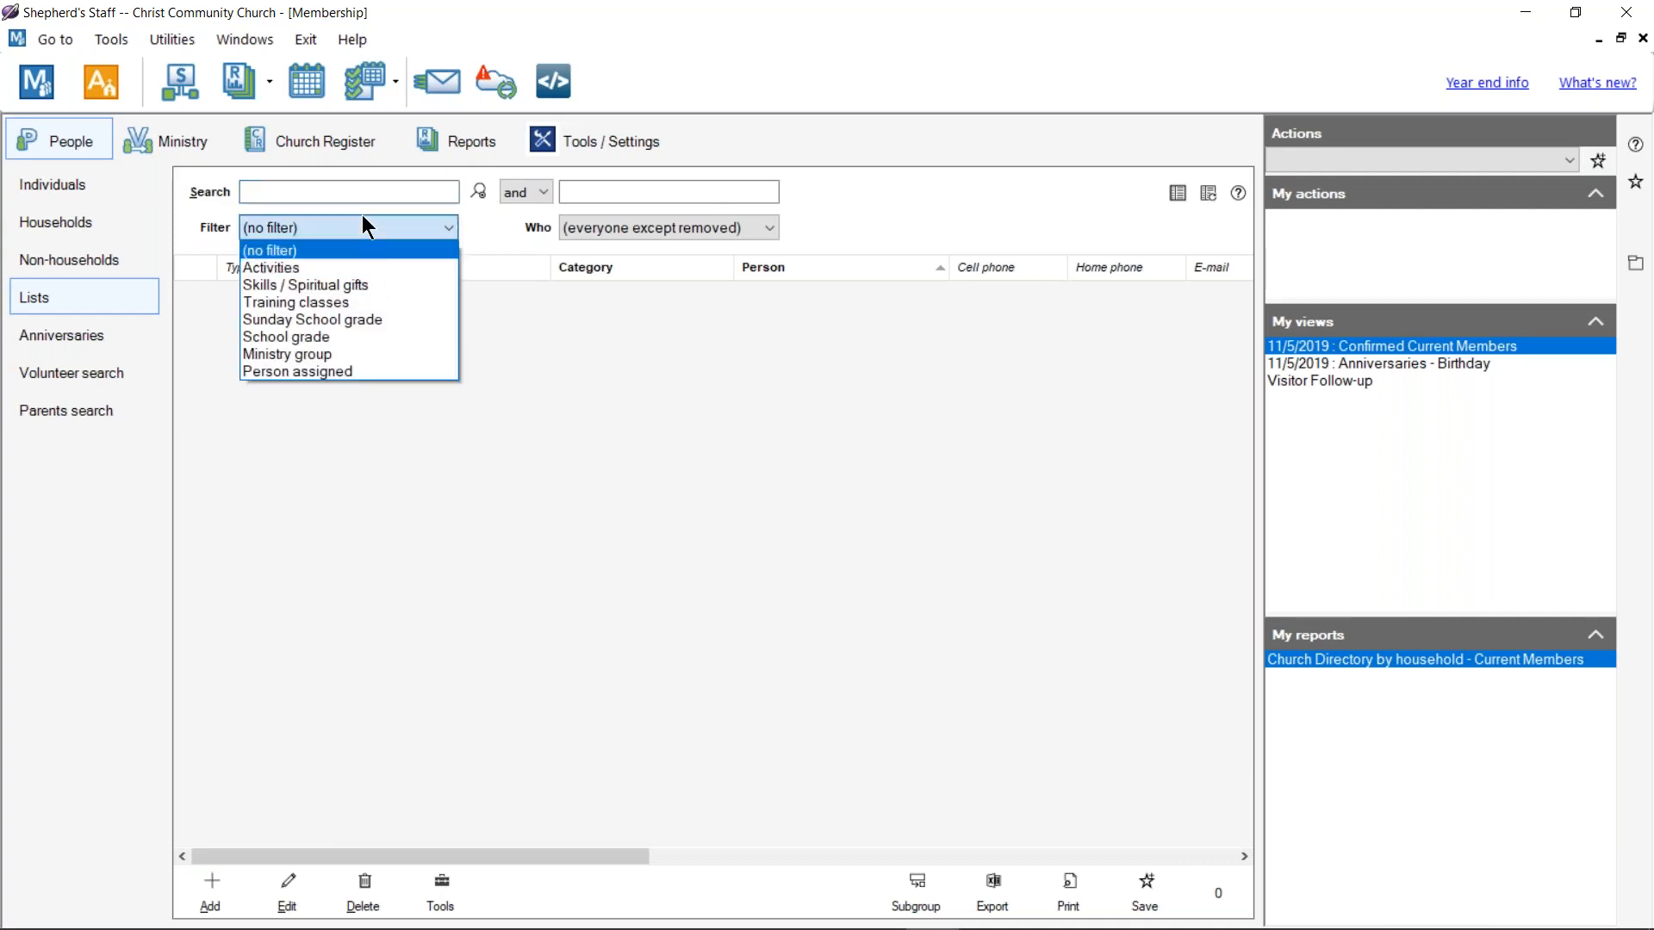
click(313, 317)
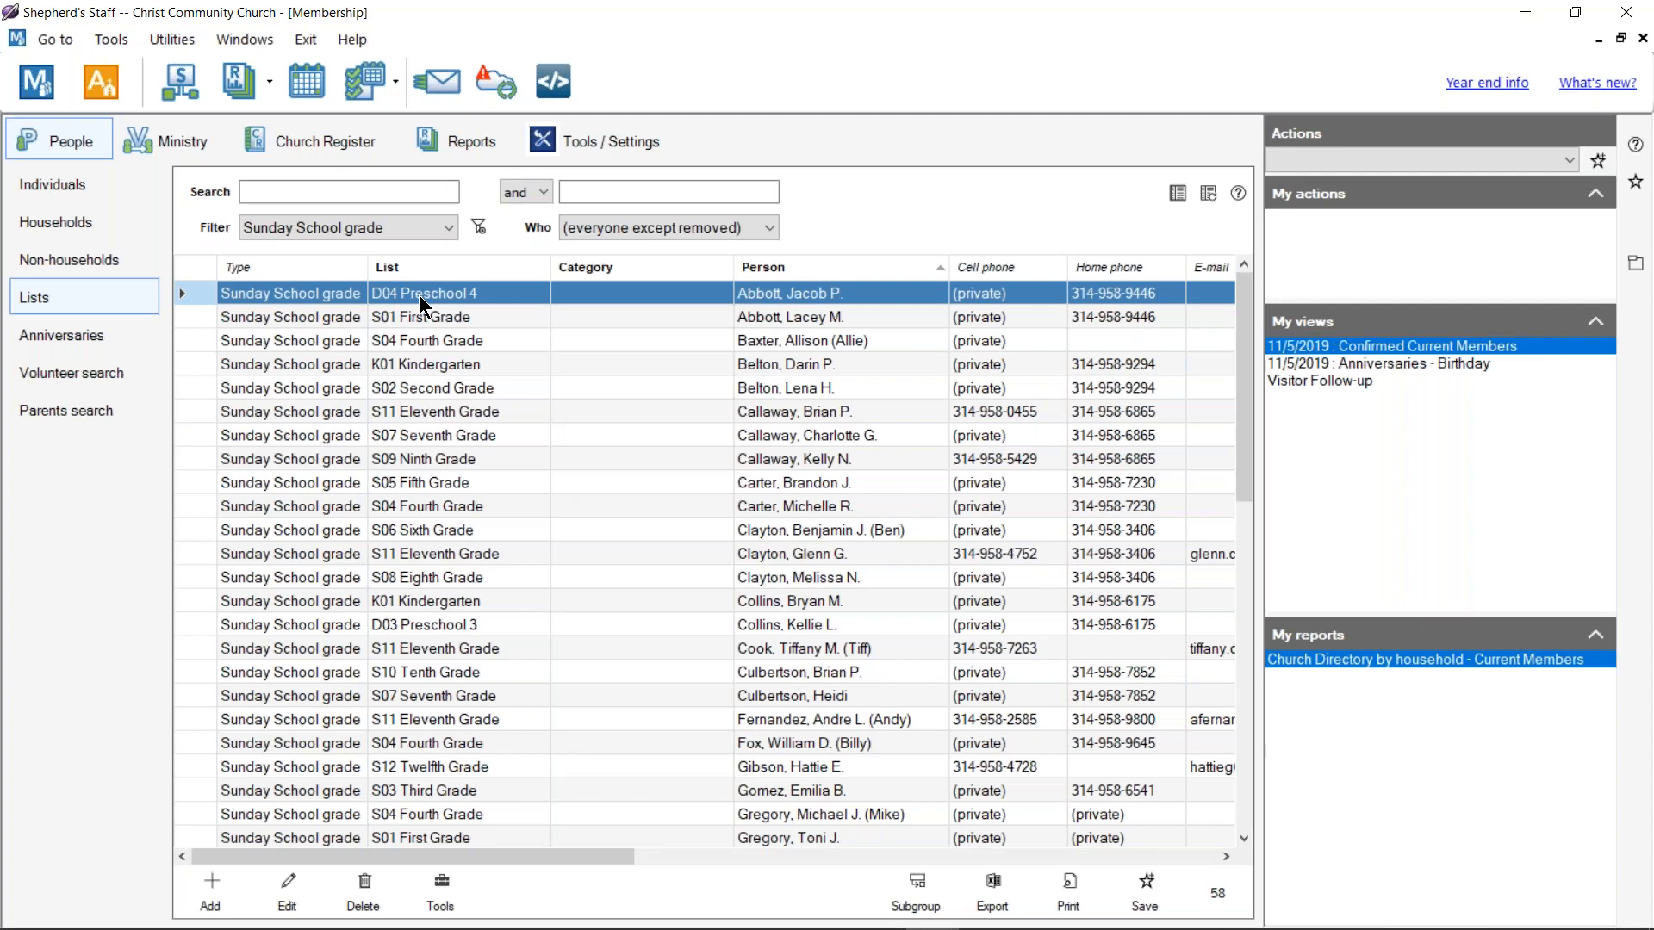
click(408, 229)
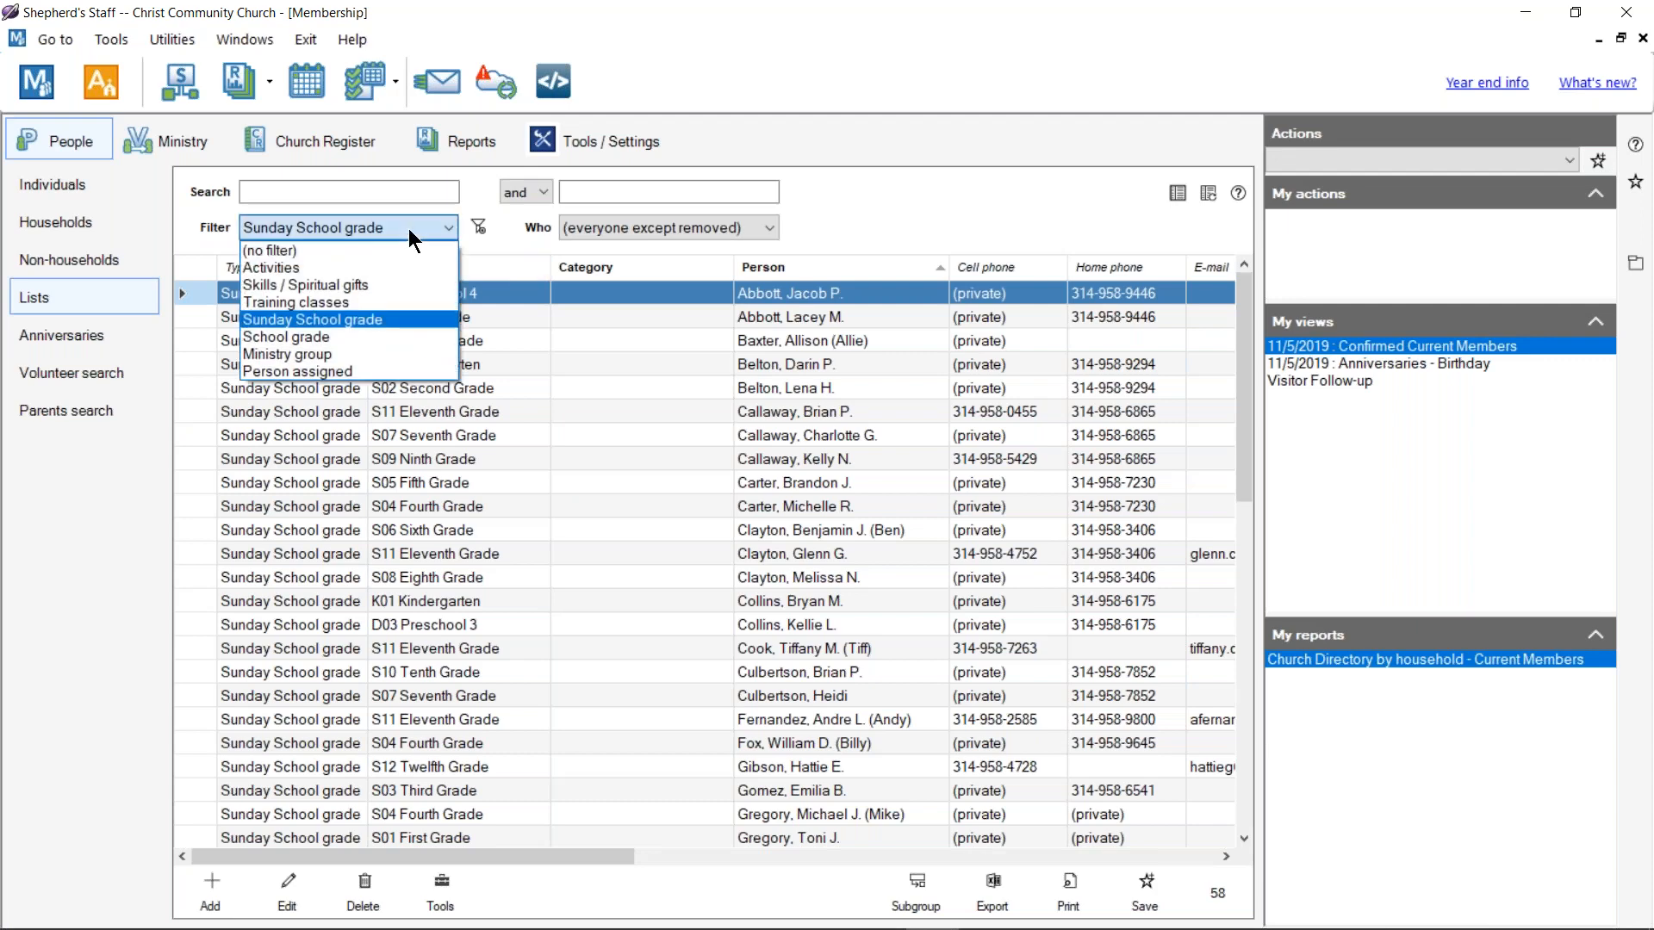
click(379, 336)
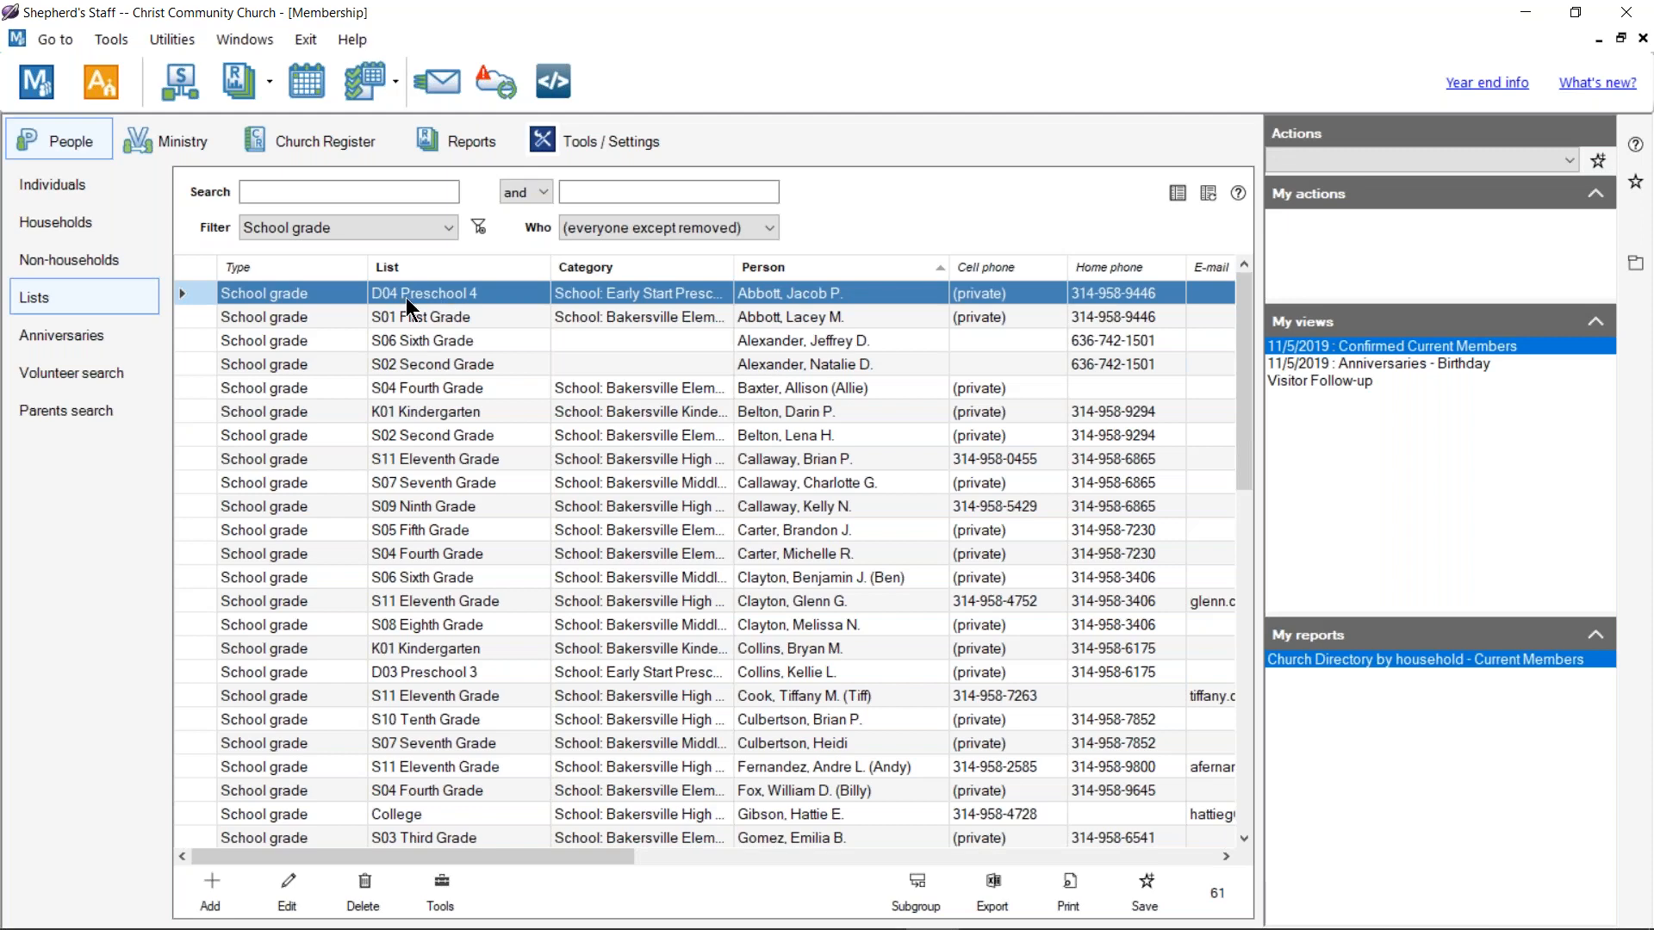
click(441, 224)
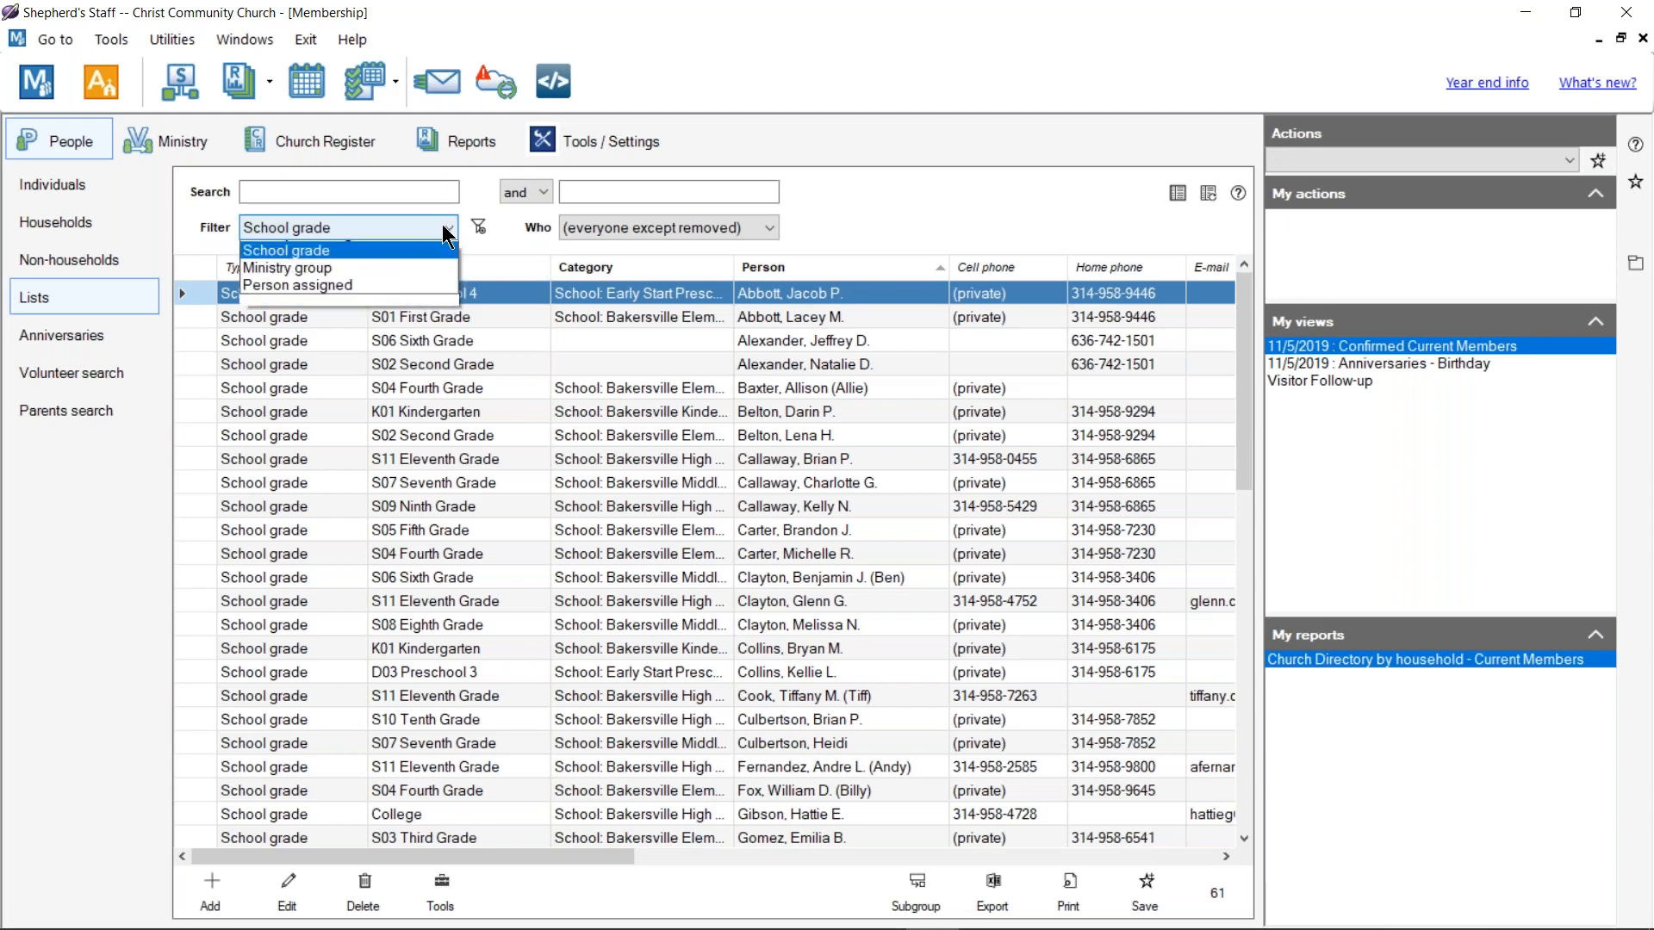
click(407, 321)
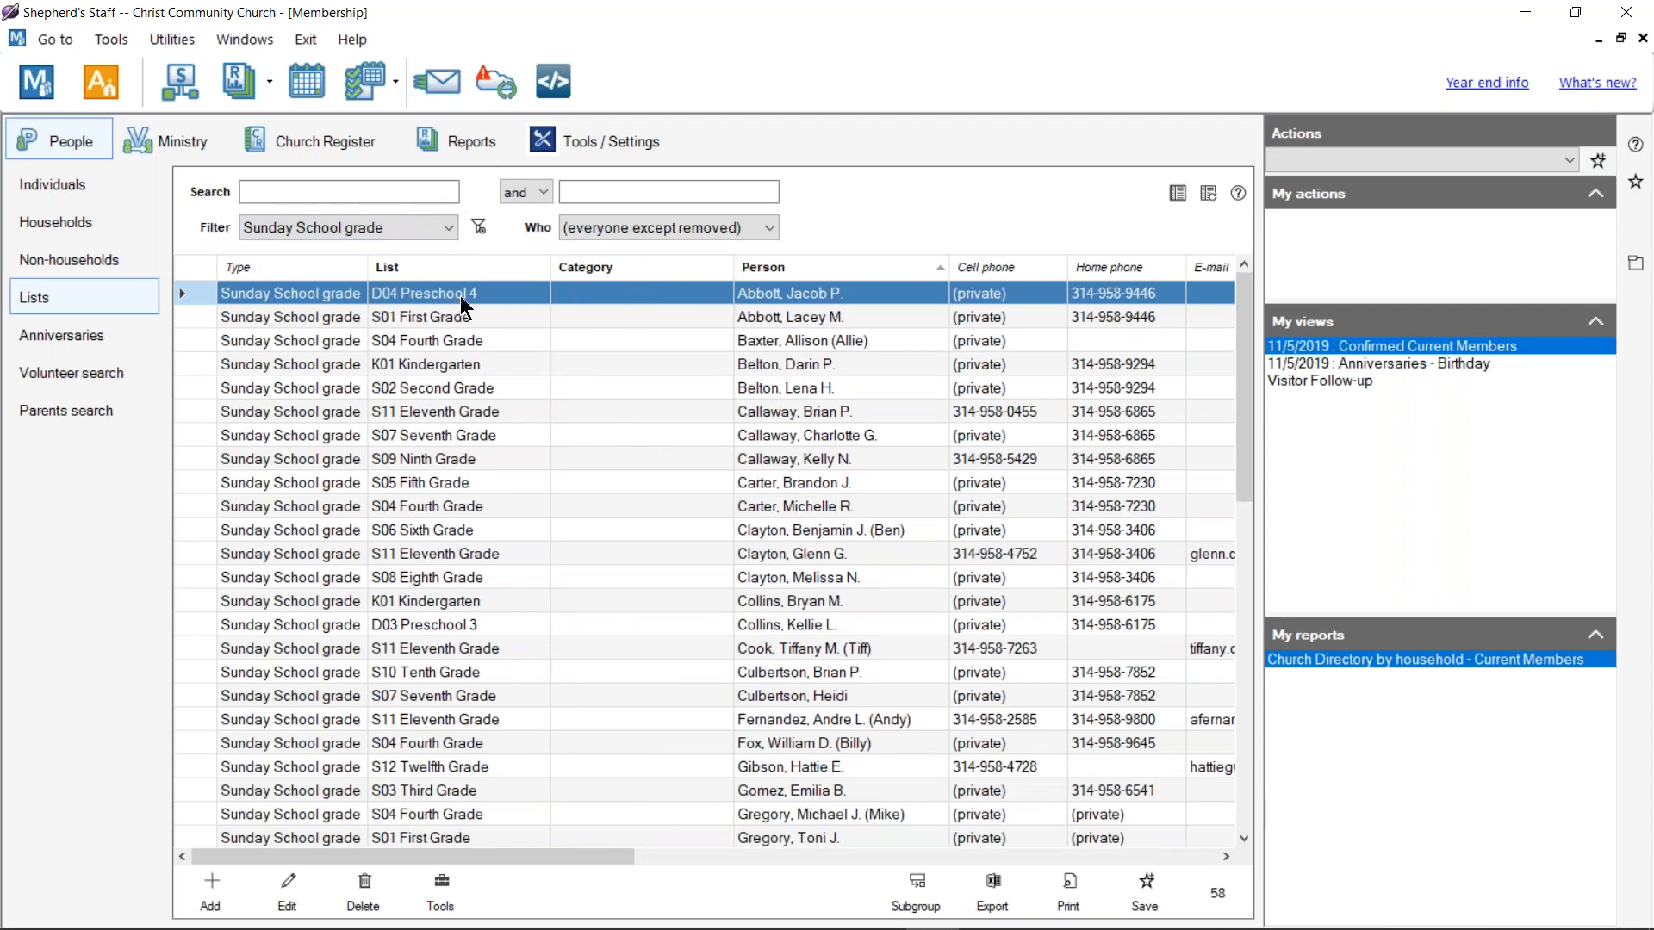
click(608, 153)
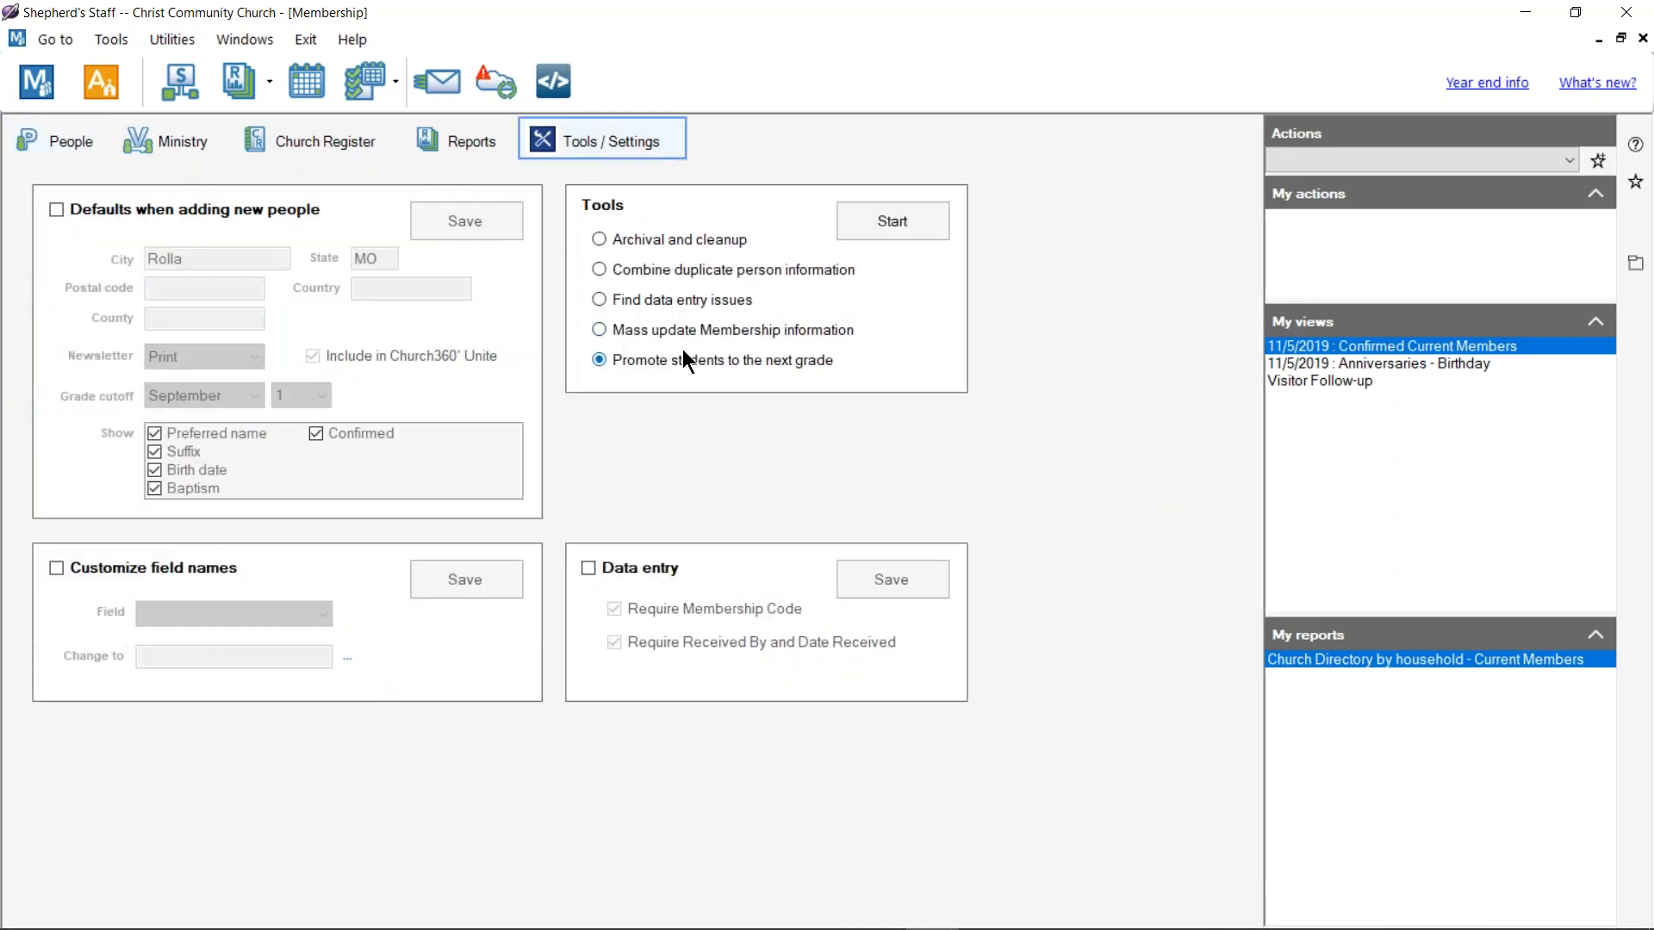
Step: Promote students to the next grade with Clear Sunday School Section, advancing 8 school and 7 Sunday School grades
click(876, 221)
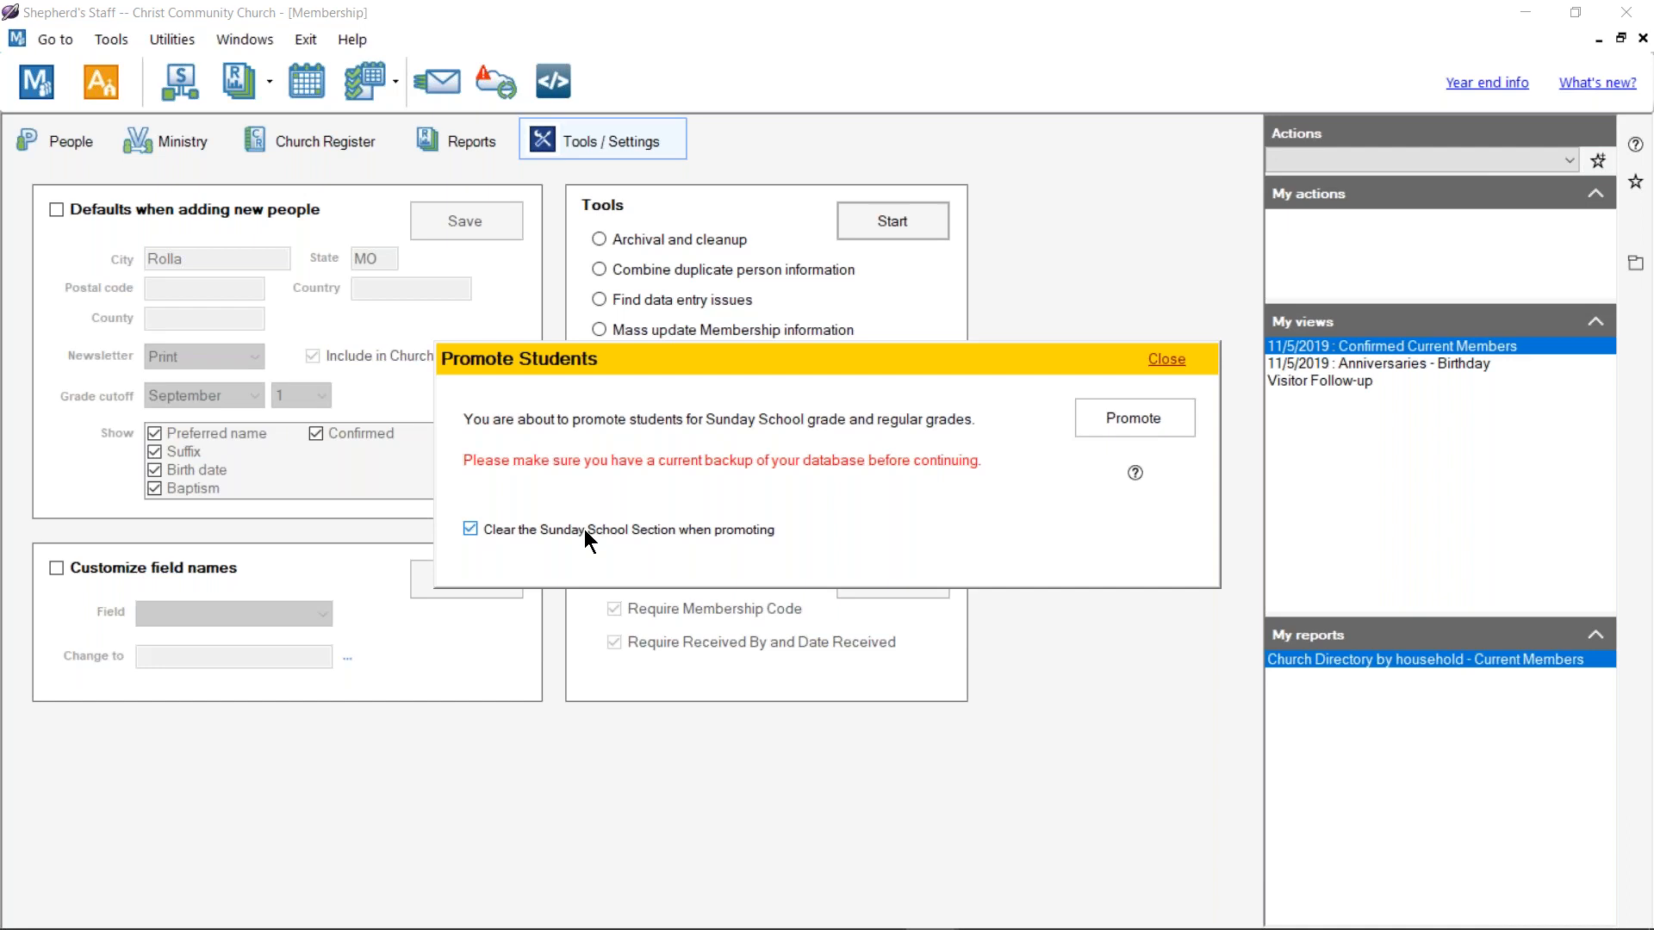
click(1156, 416)
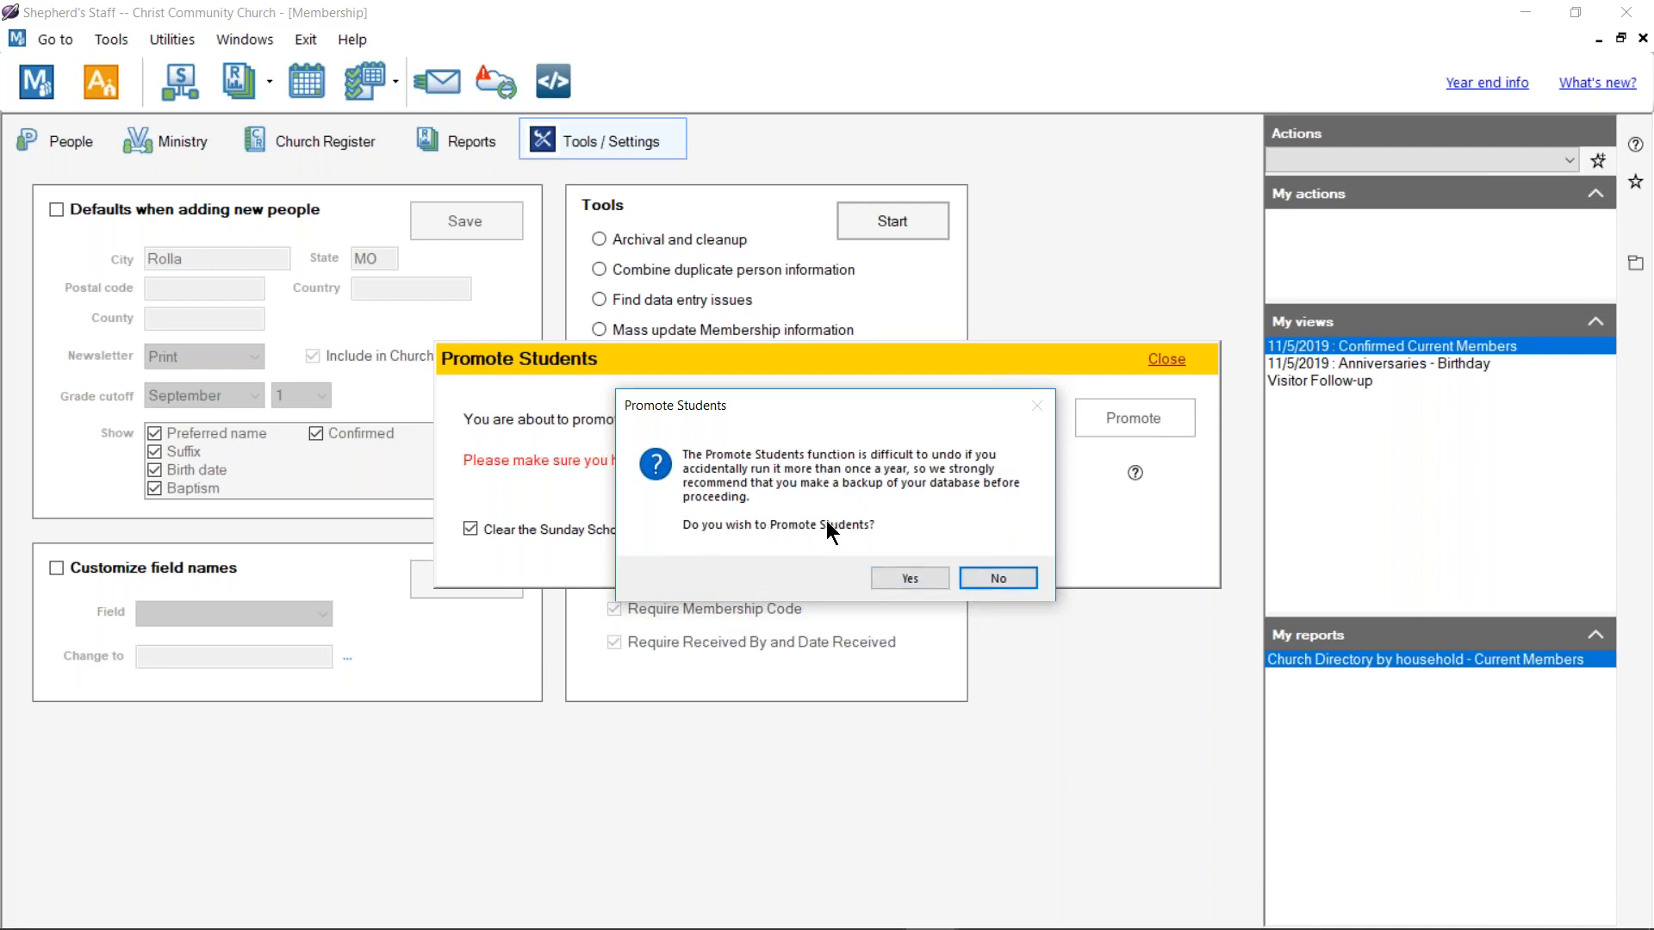
click(892, 572)
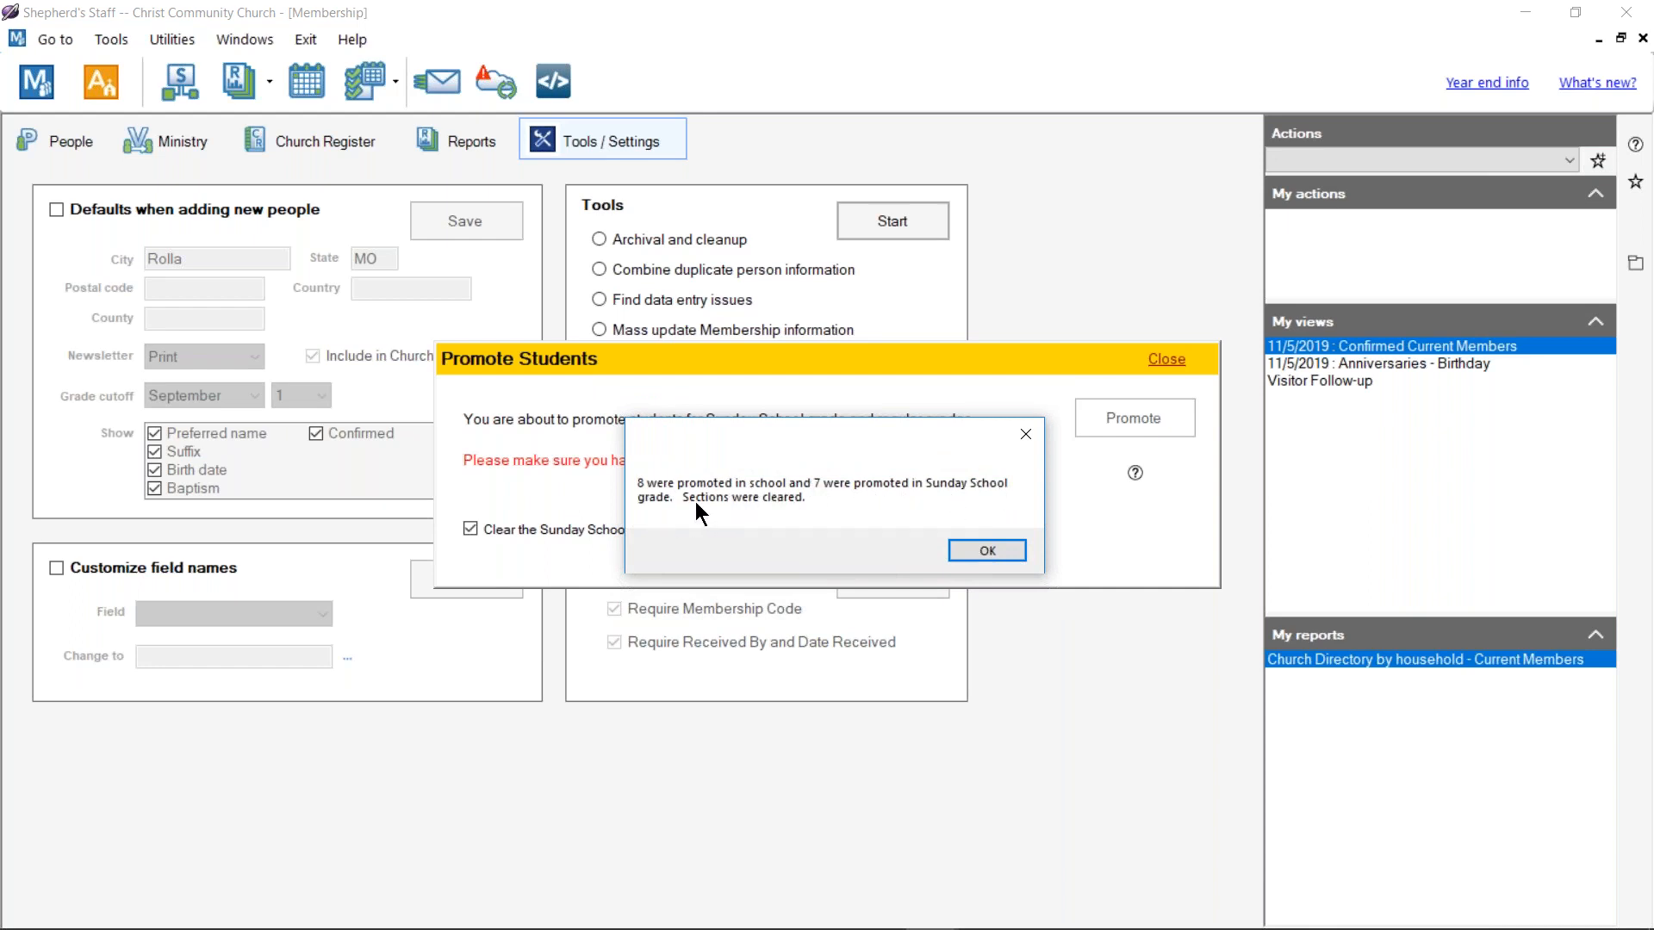
click(956, 551)
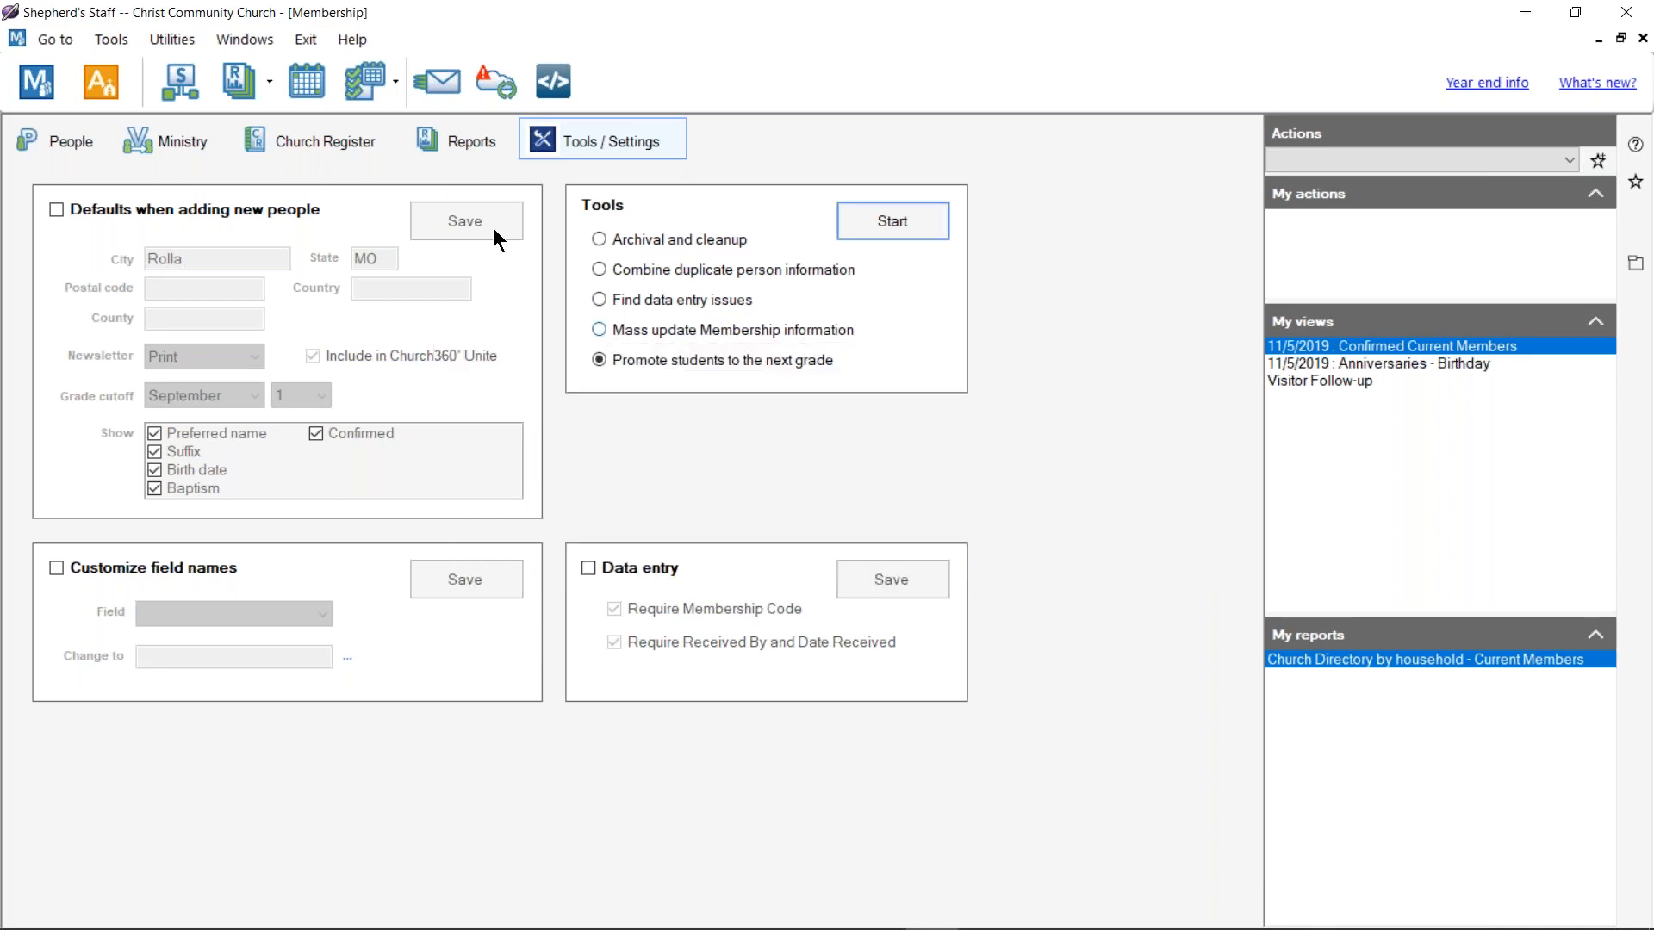
Step: Check the promoted grades in the People Lists view
click(84, 142)
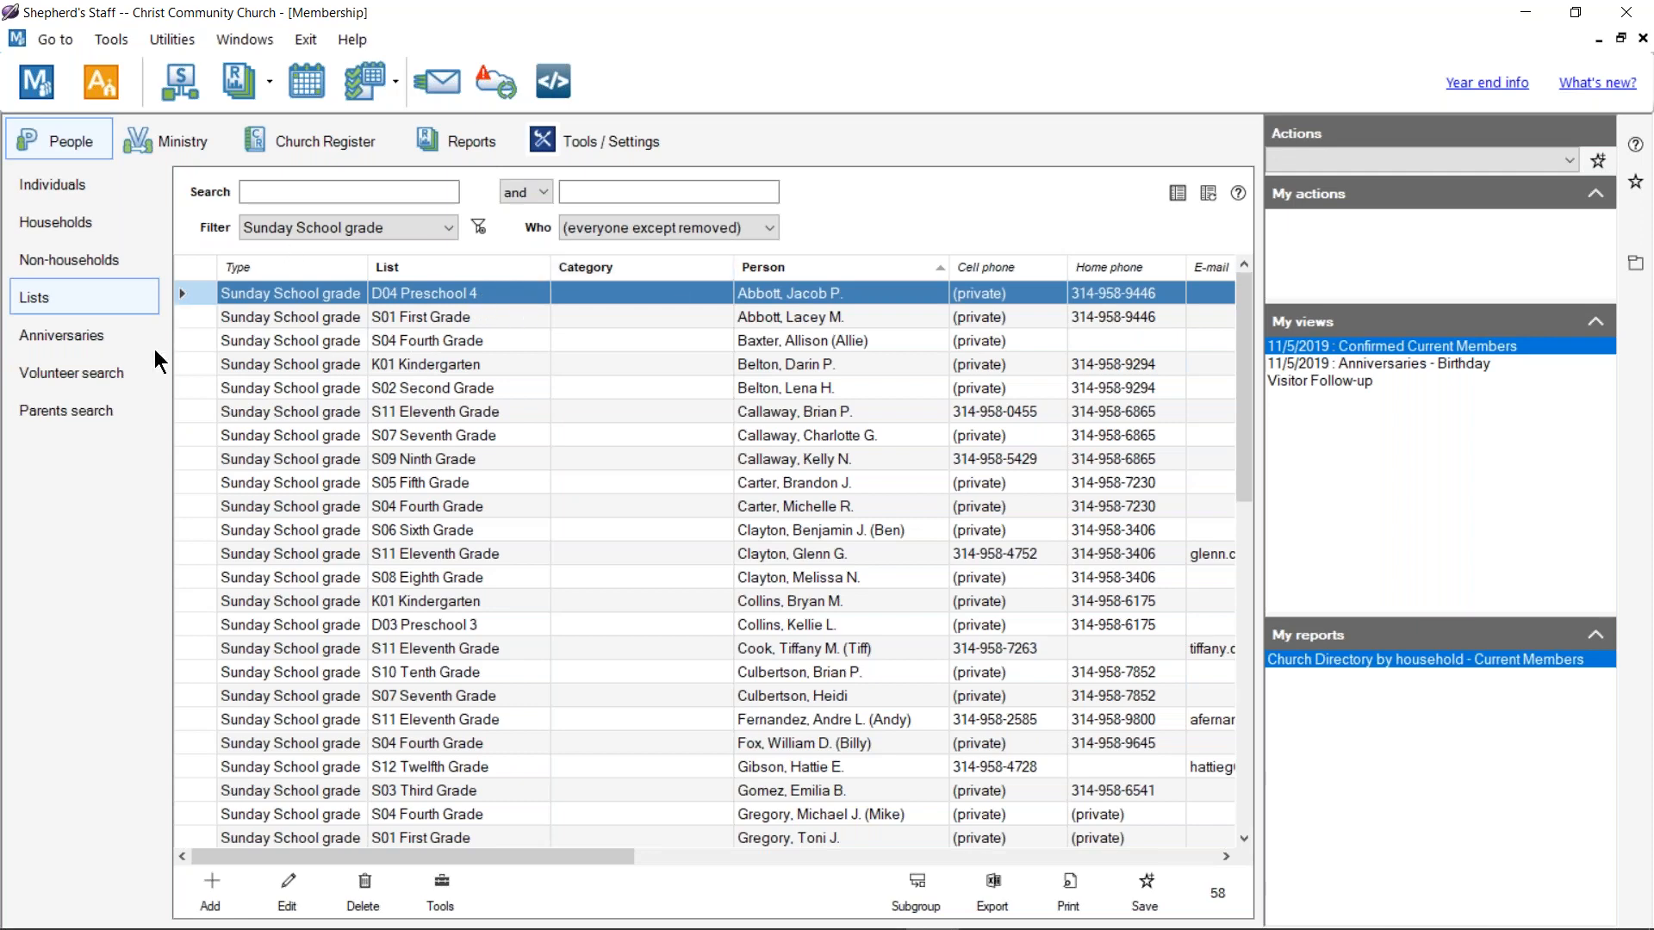
click(88, 258)
click(80, 296)
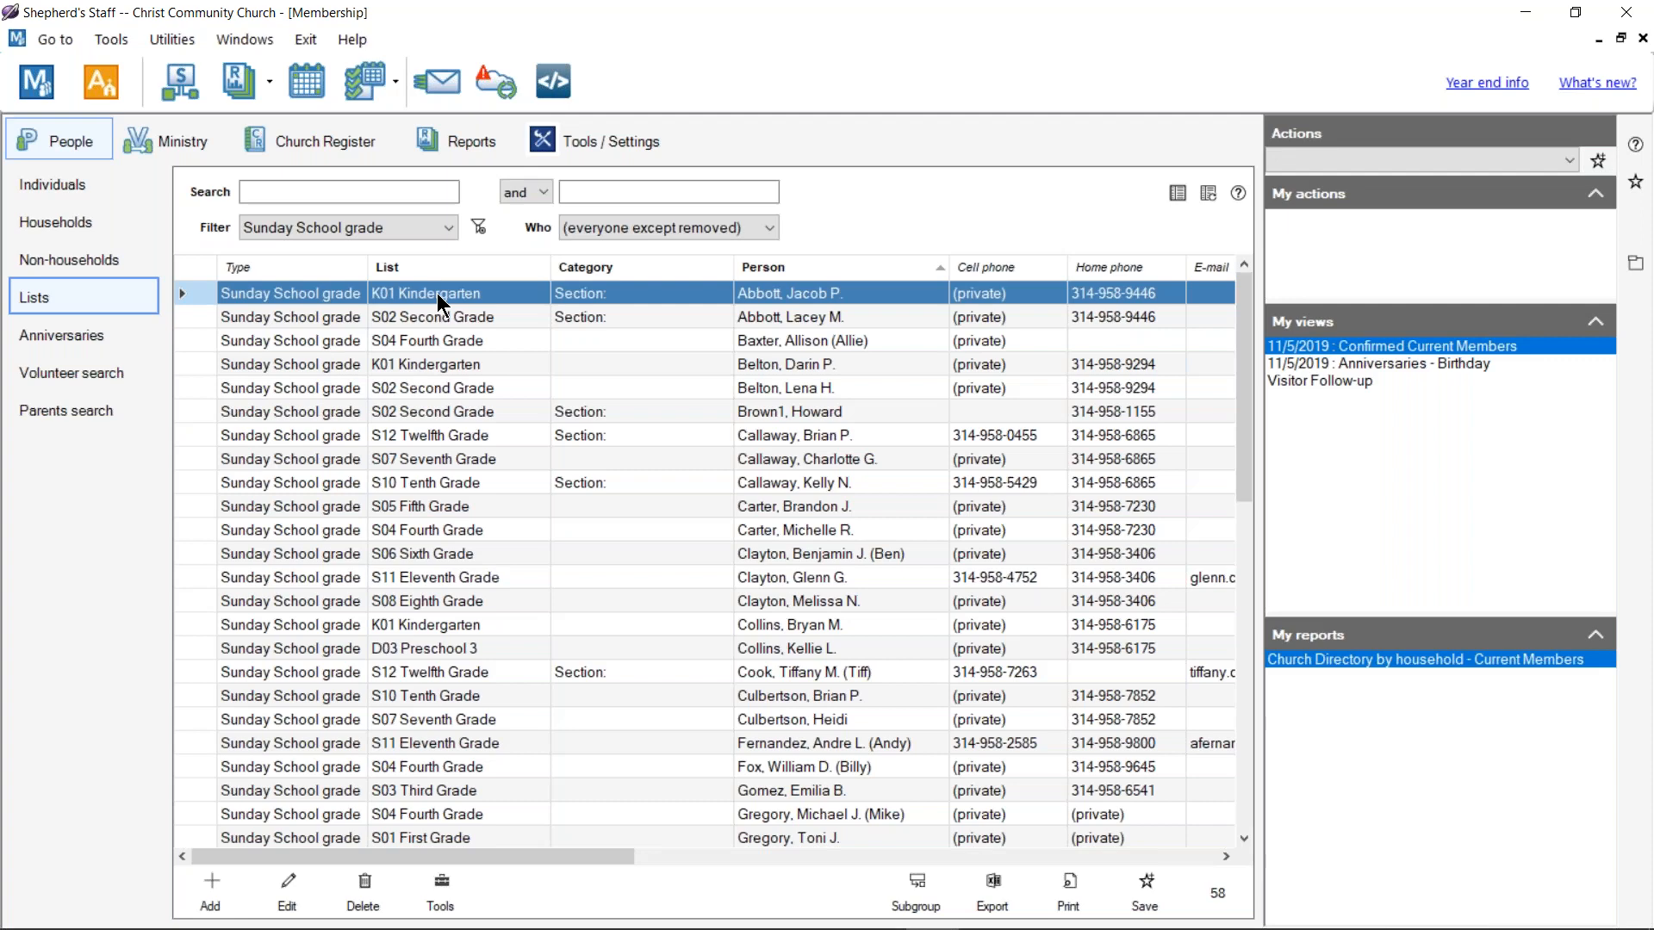
click(627, 139)
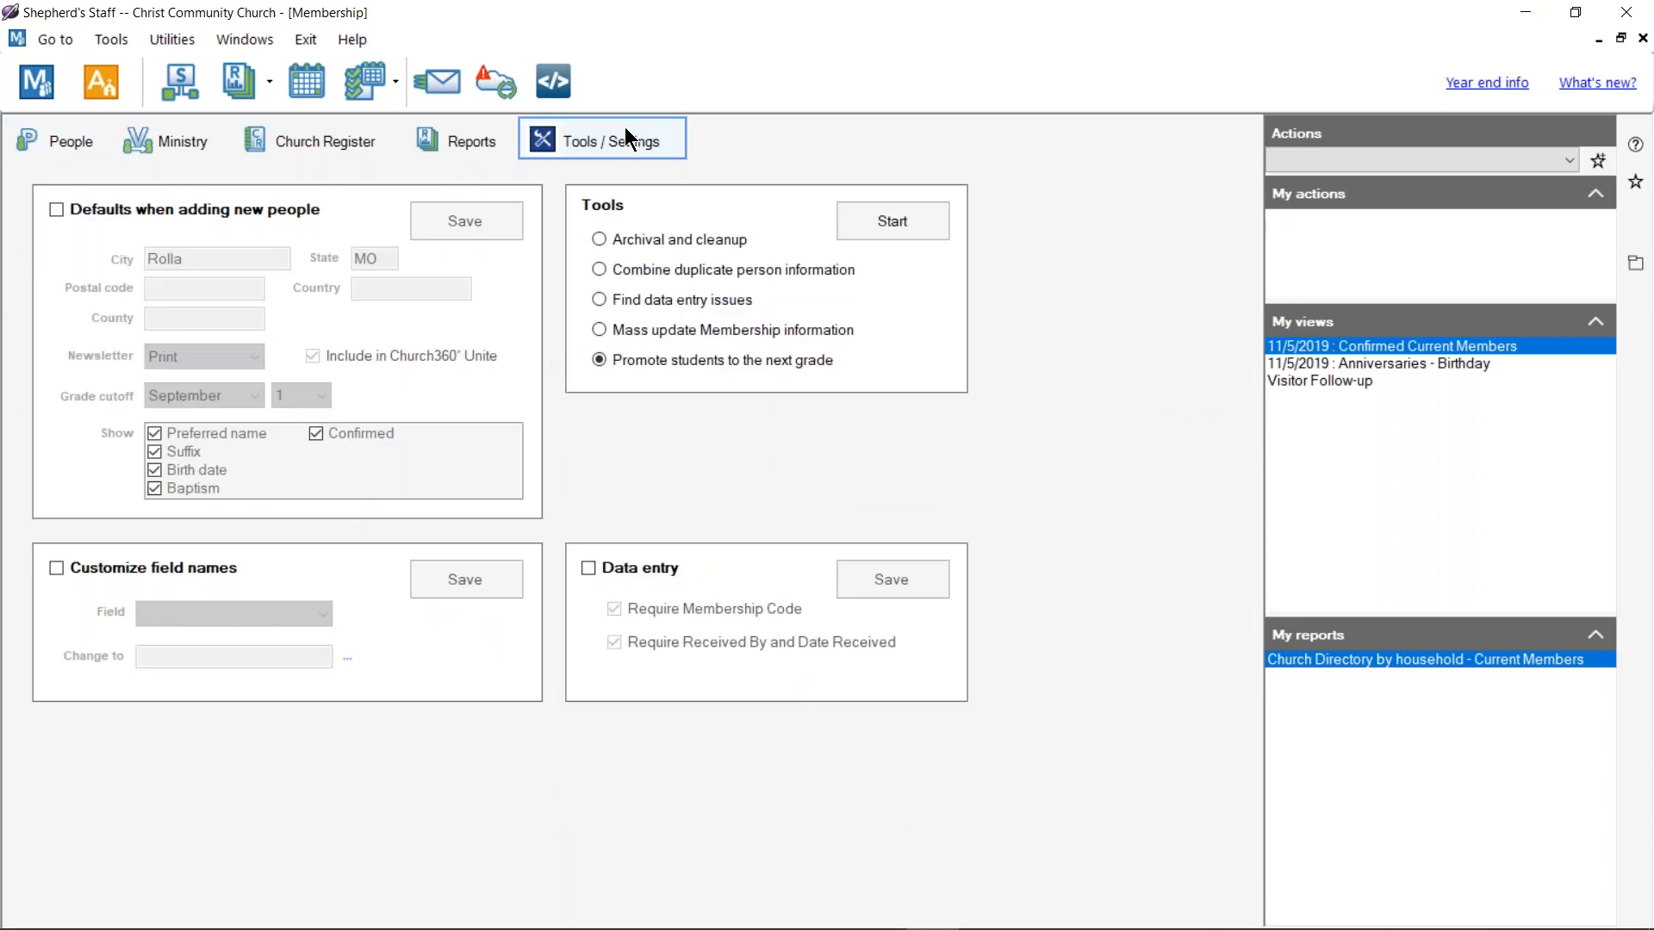
Step: Enable Data entry rules with Require Membership Code and Require Received By and Date Received both ticked
click(588, 568)
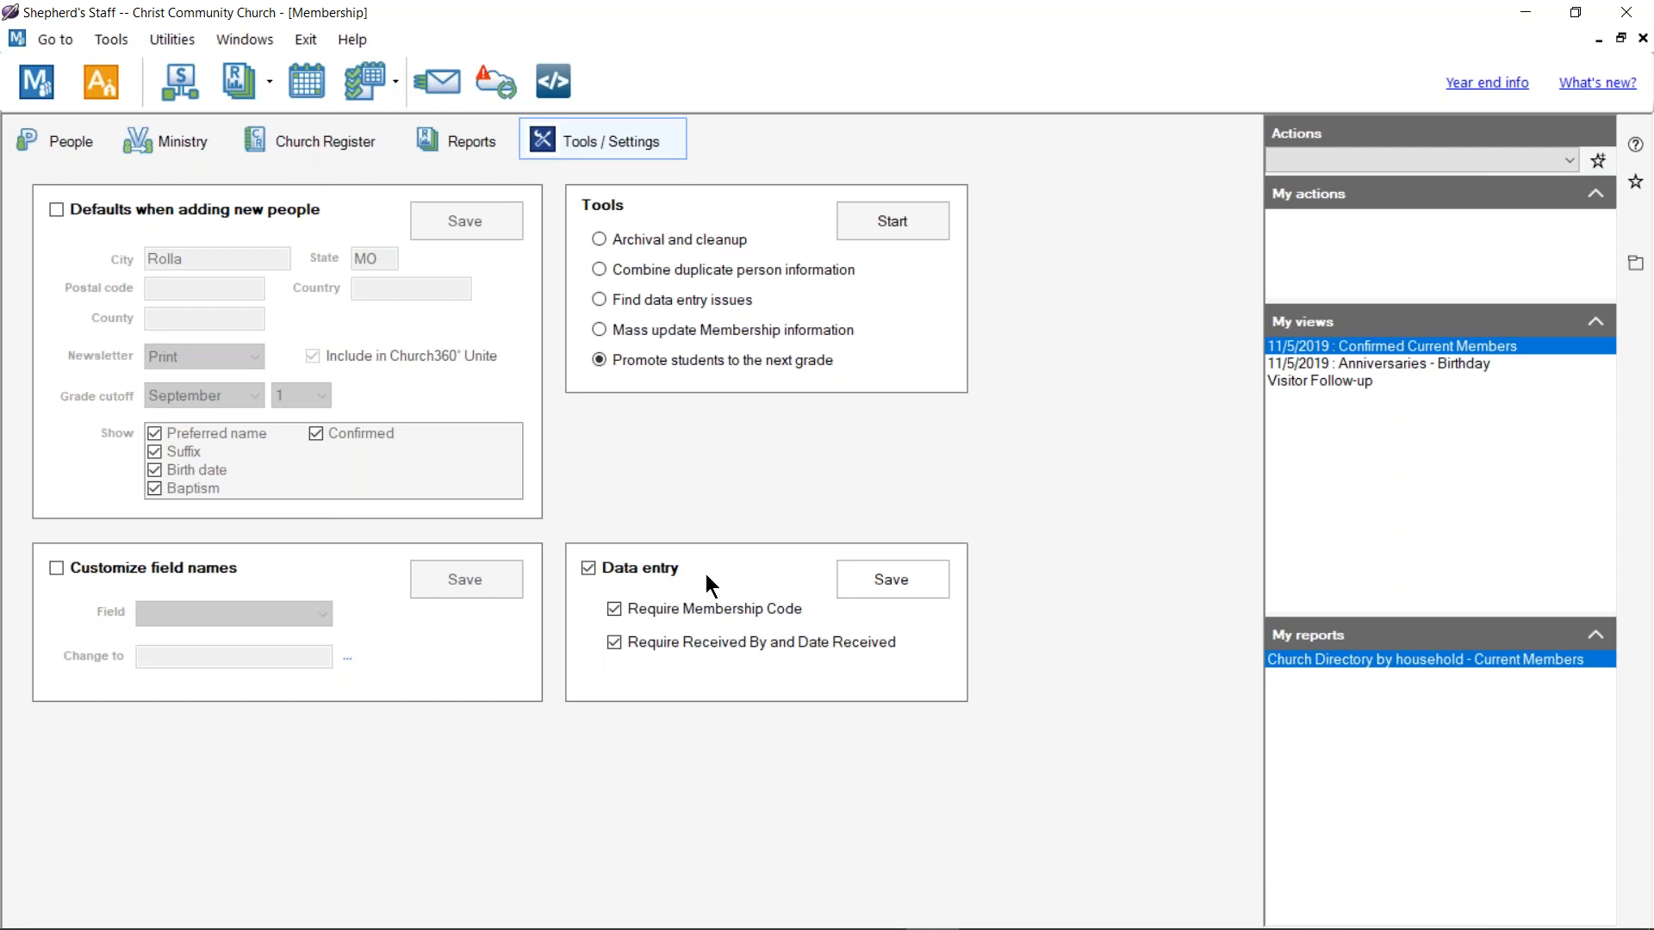
click(614, 611)
click(776, 606)
Step: Switch the edition from Standard to Lutheran in Utilities > Settings > System and apply it
click(1626, 12)
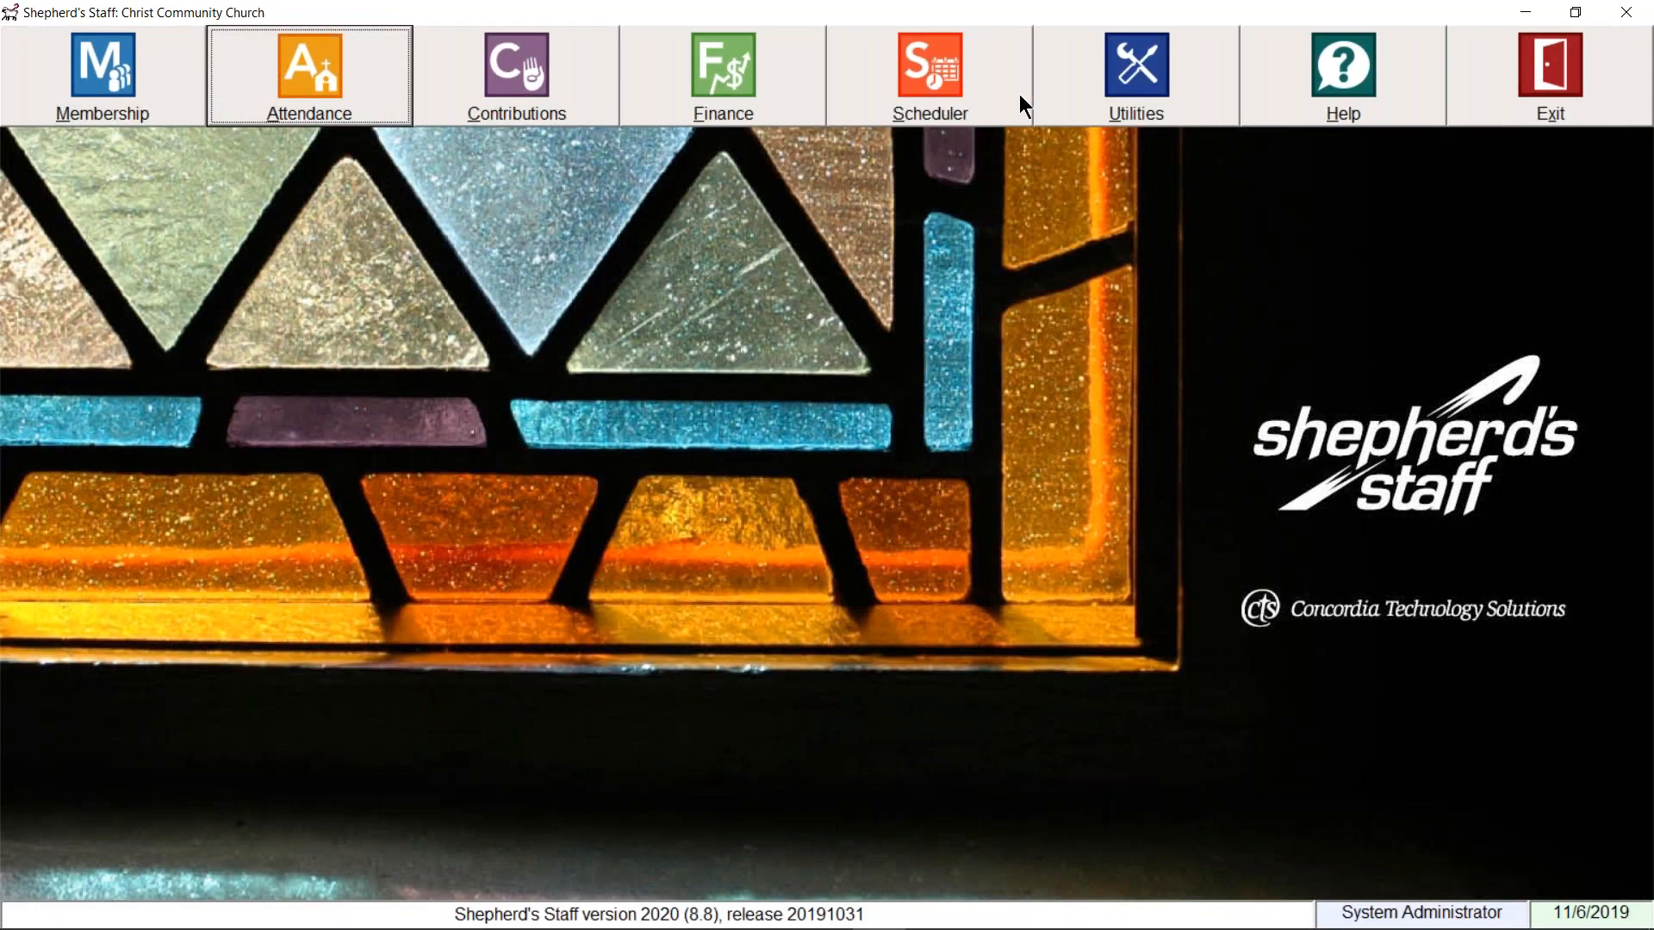
click(1108, 85)
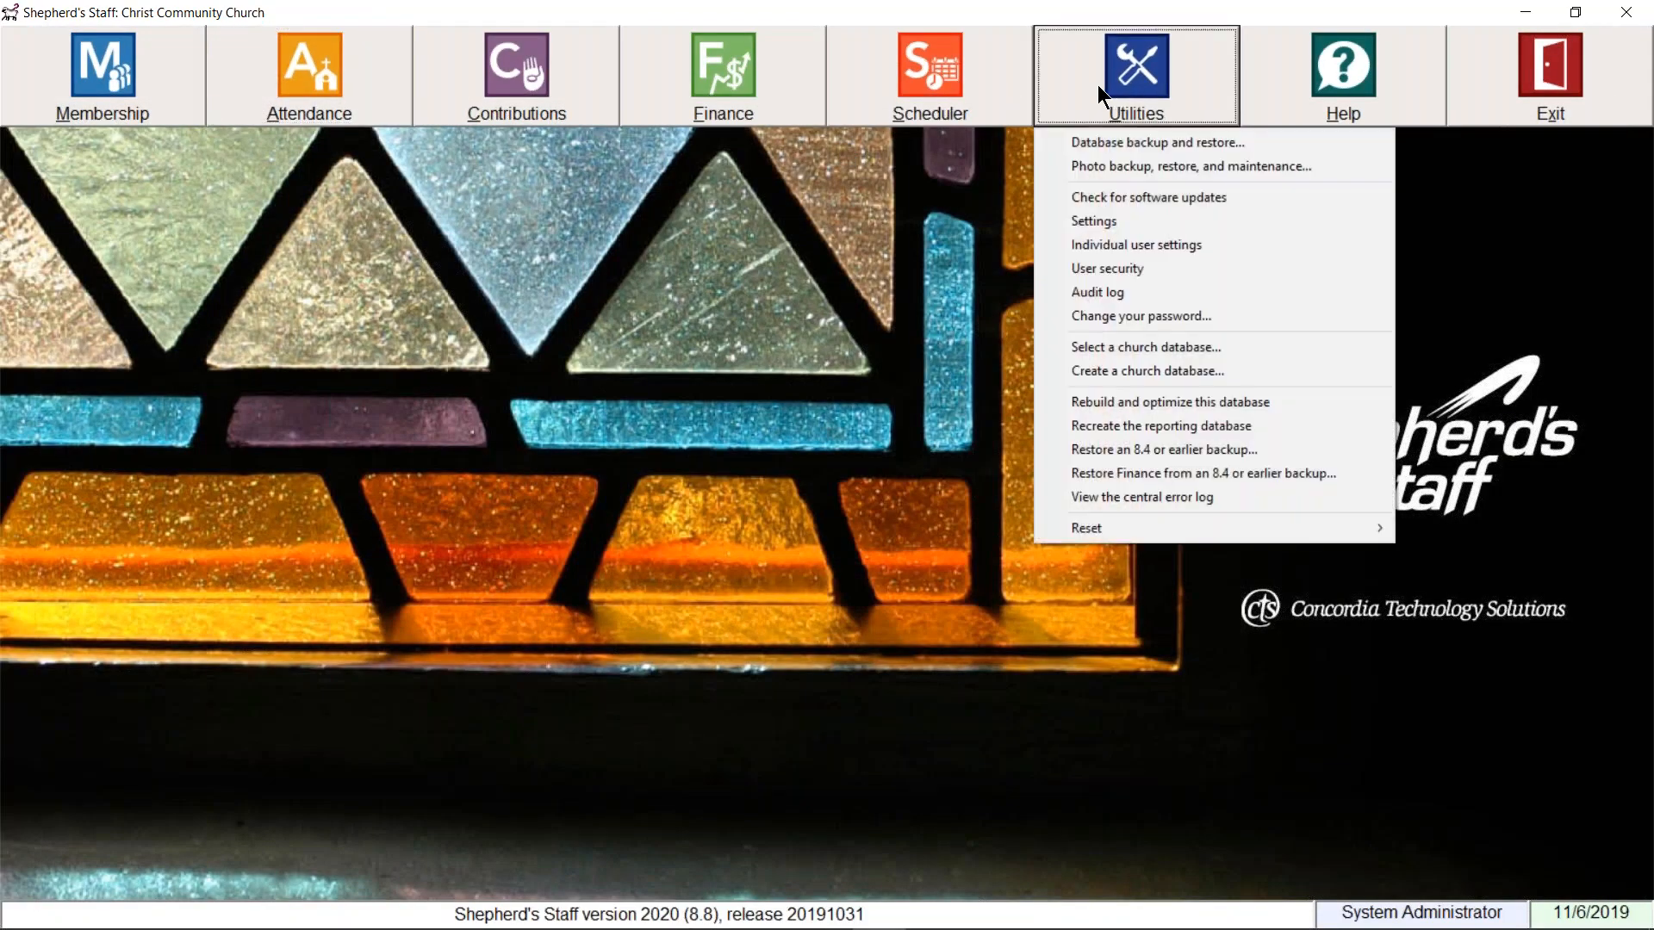
click(1111, 220)
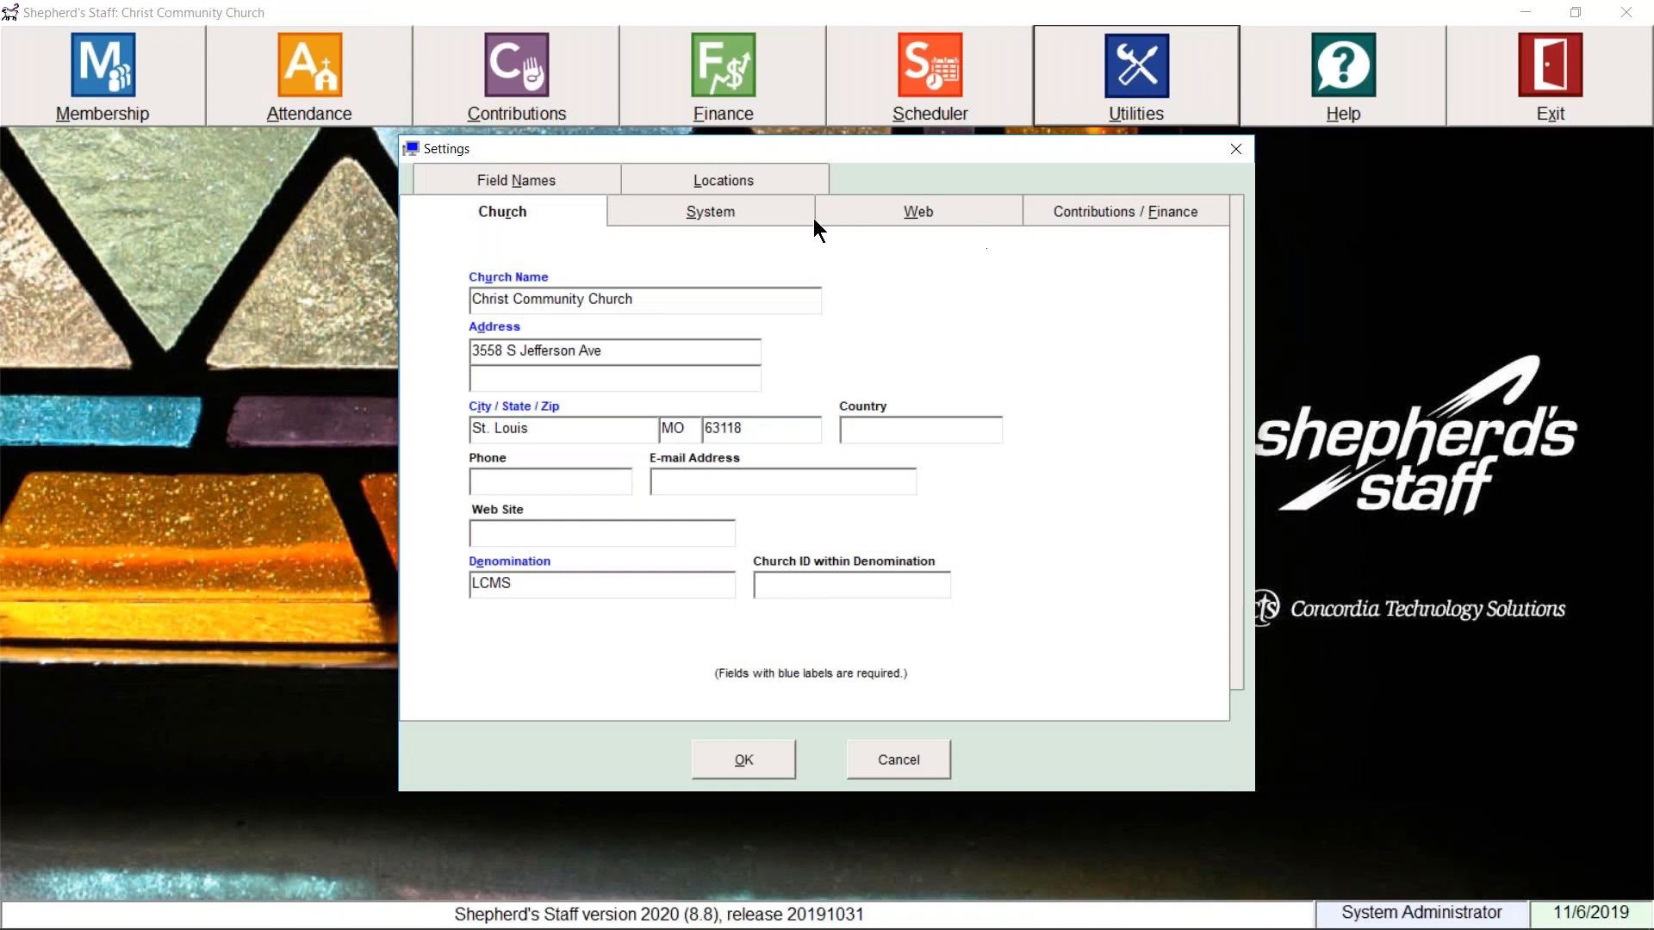
click(777, 216)
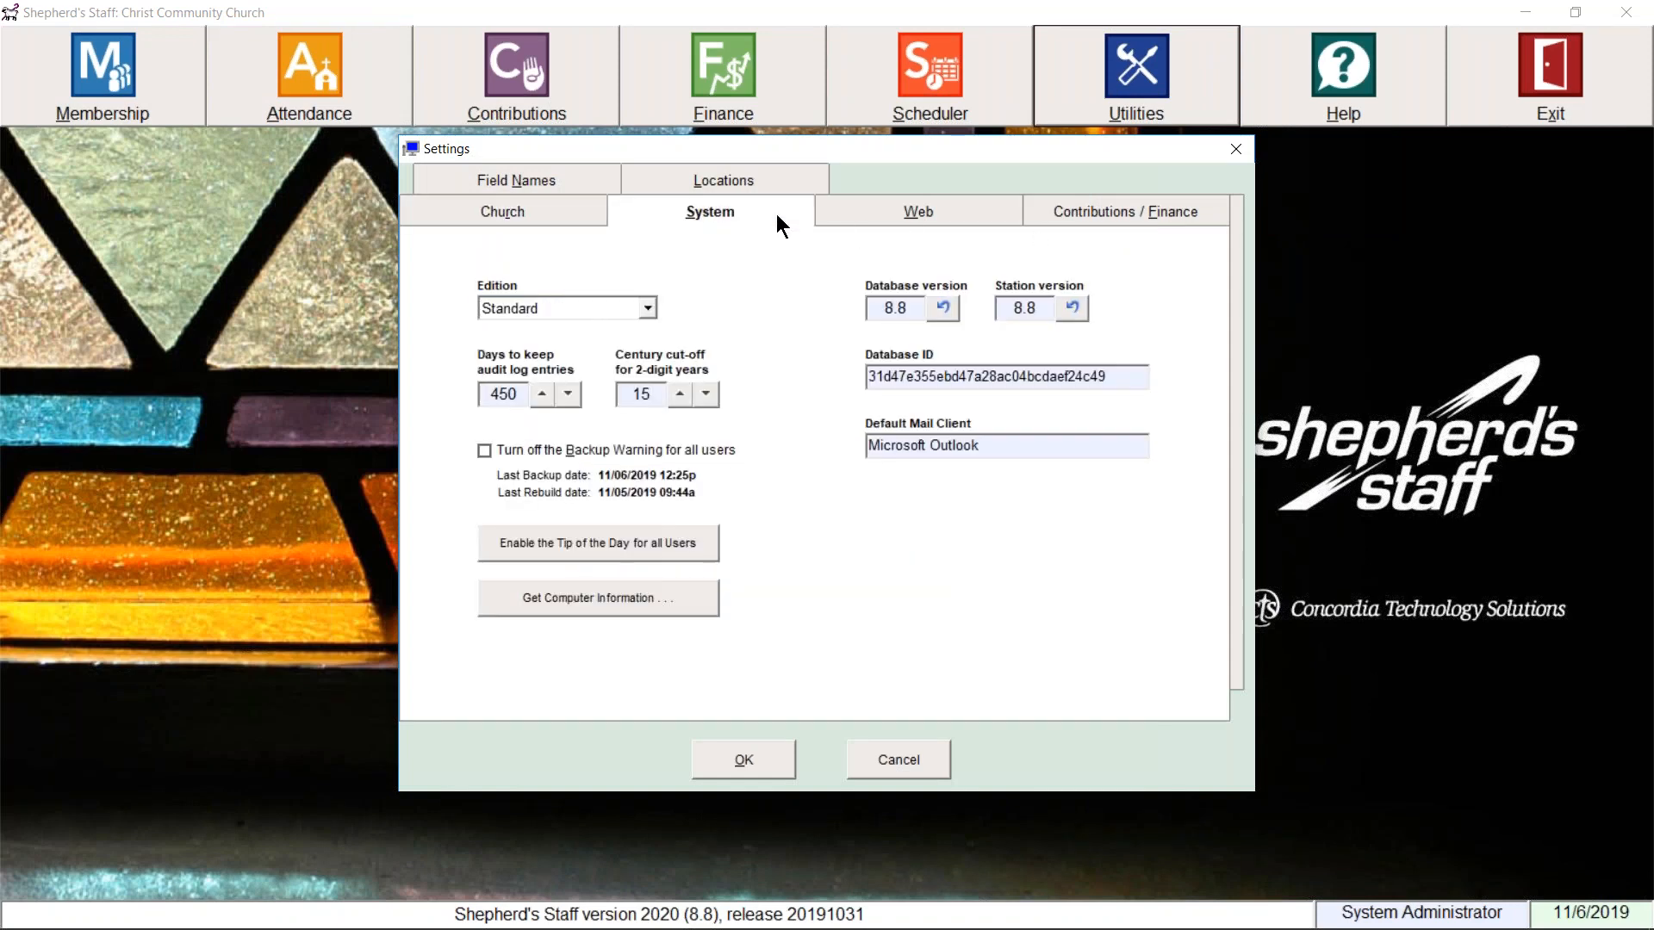
click(647, 308)
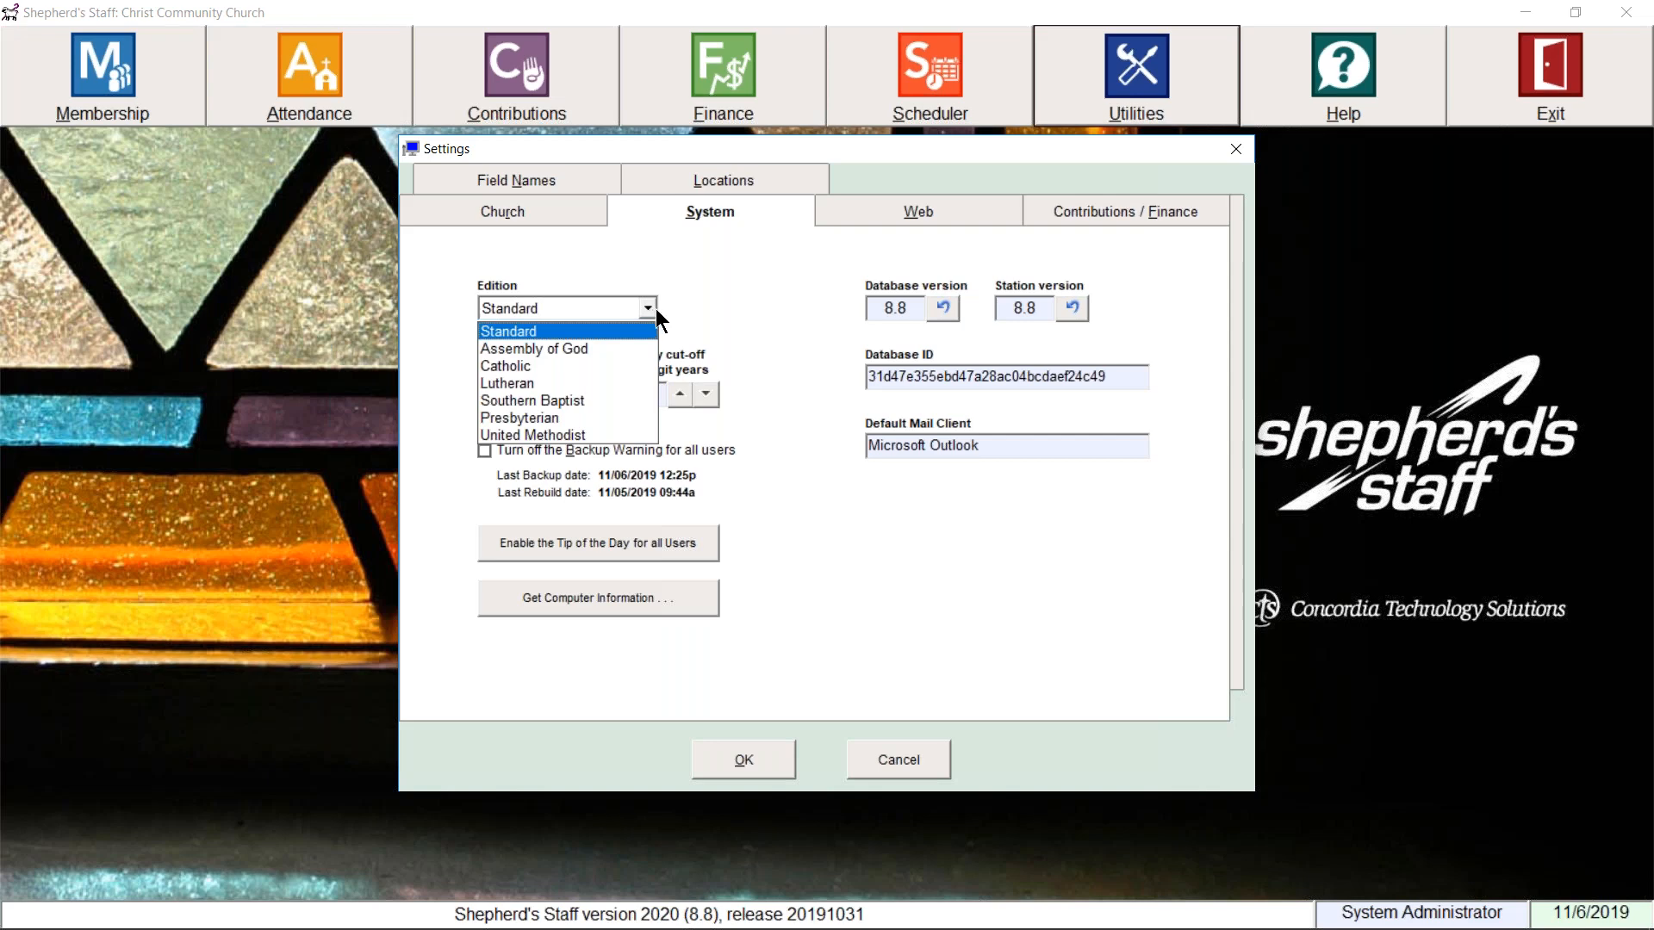
click(603, 385)
click(901, 588)
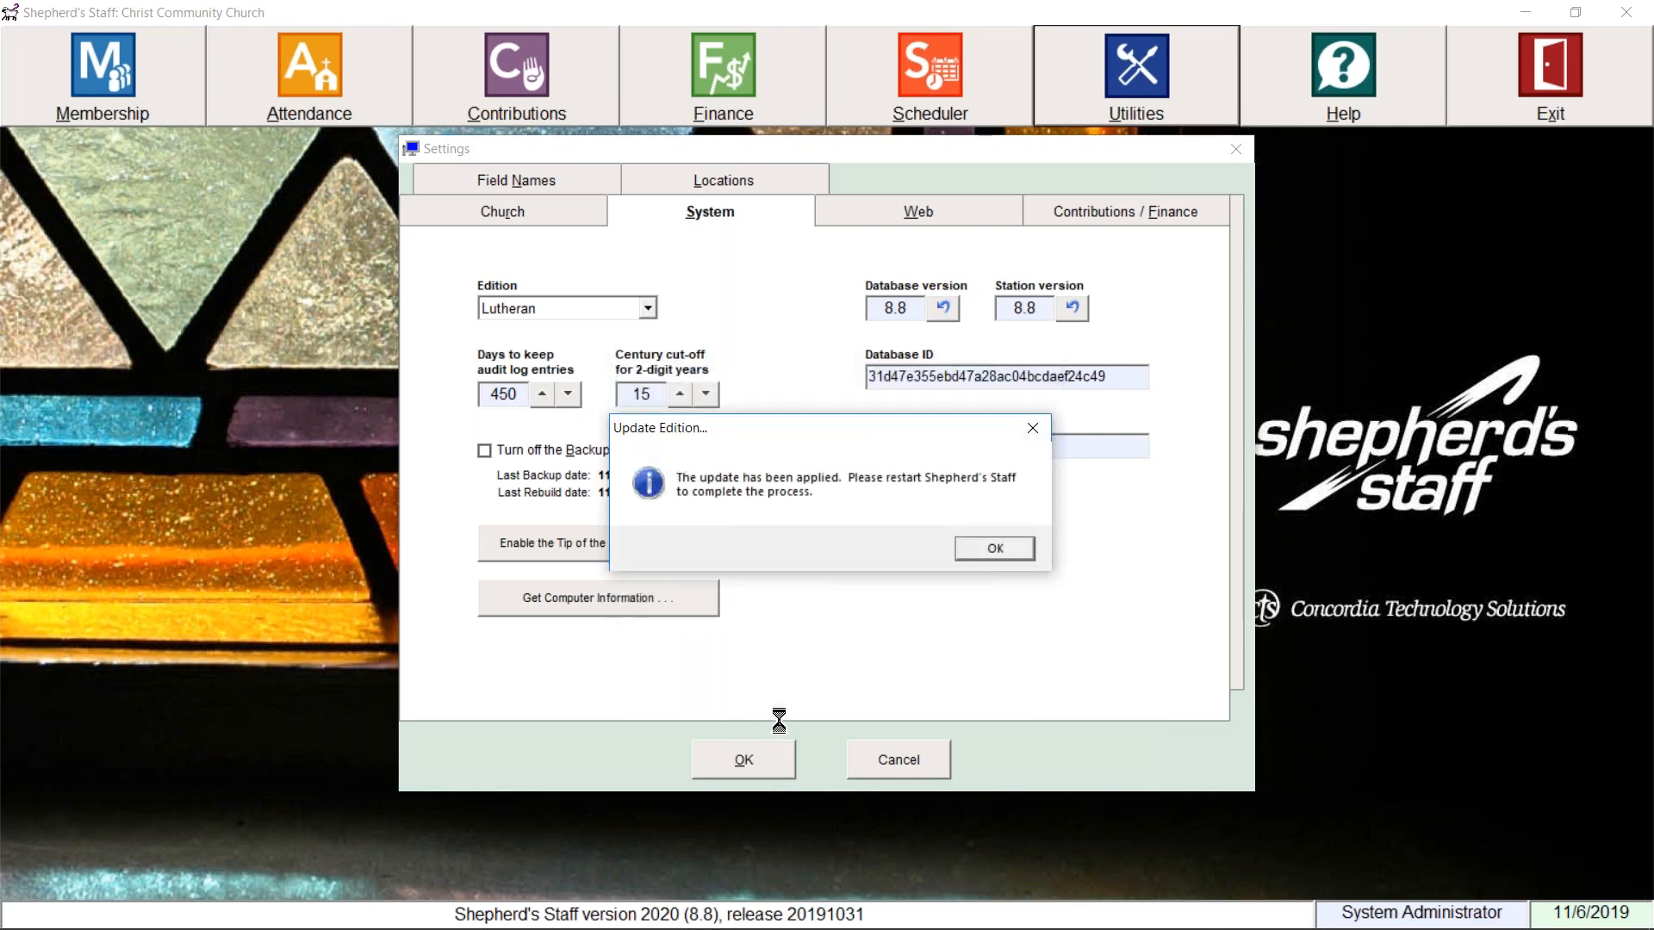
click(1013, 548)
click(763, 759)
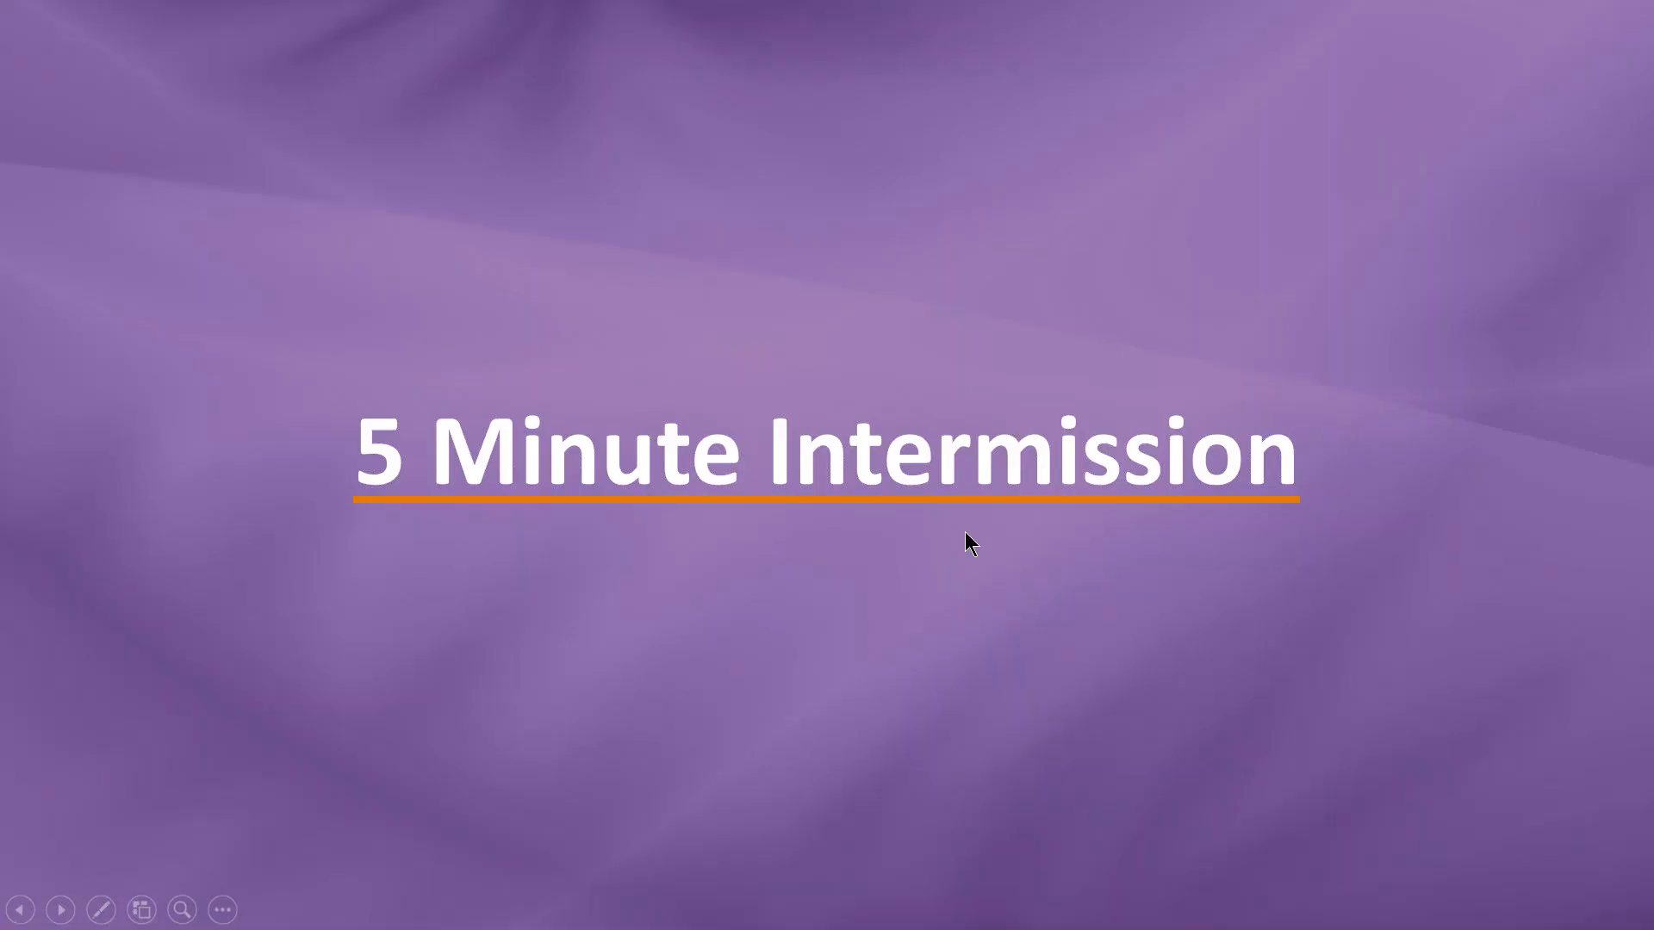
key(super)
Step: Relaunch Shepherd's Staff and log in with the administrator user ID and password
text(shep)
key(Return)
text(sysdmin)
key(BackSpace)
key(BackSpace)
key(BackSpace)
key(BackSpace)
text(admin)
key(Tab)
text(********)
key(Return)
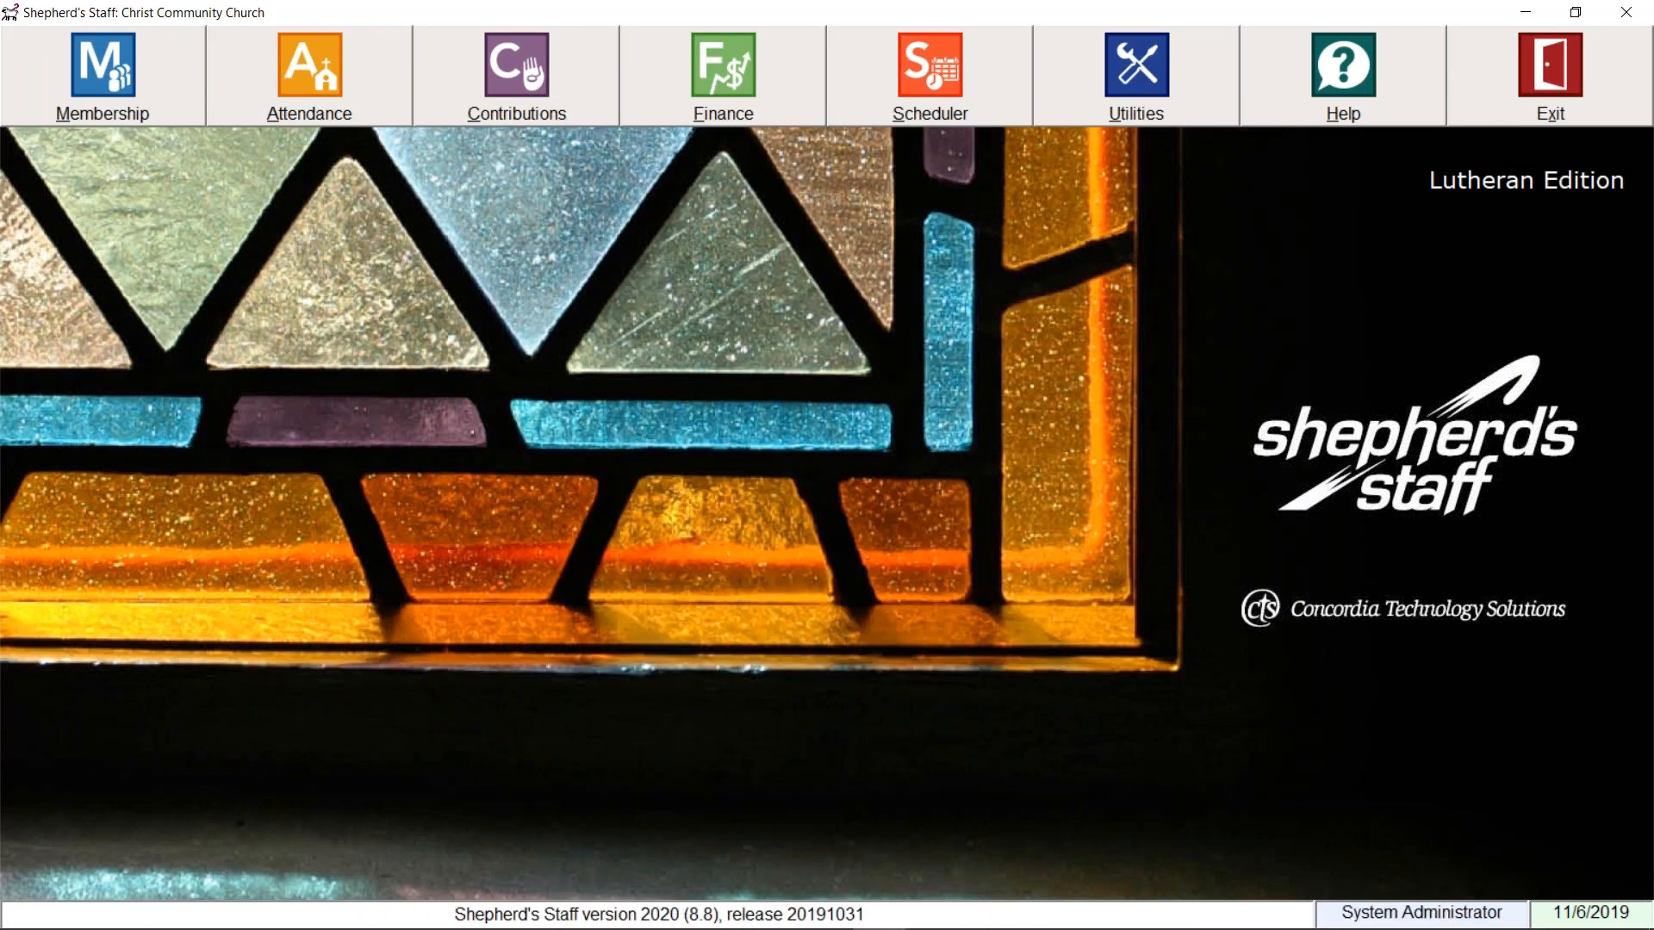
Step: Reopen Membership to see the Data entry requirements locked on by the Lutheran edition, then return to Individuals
click(134, 108)
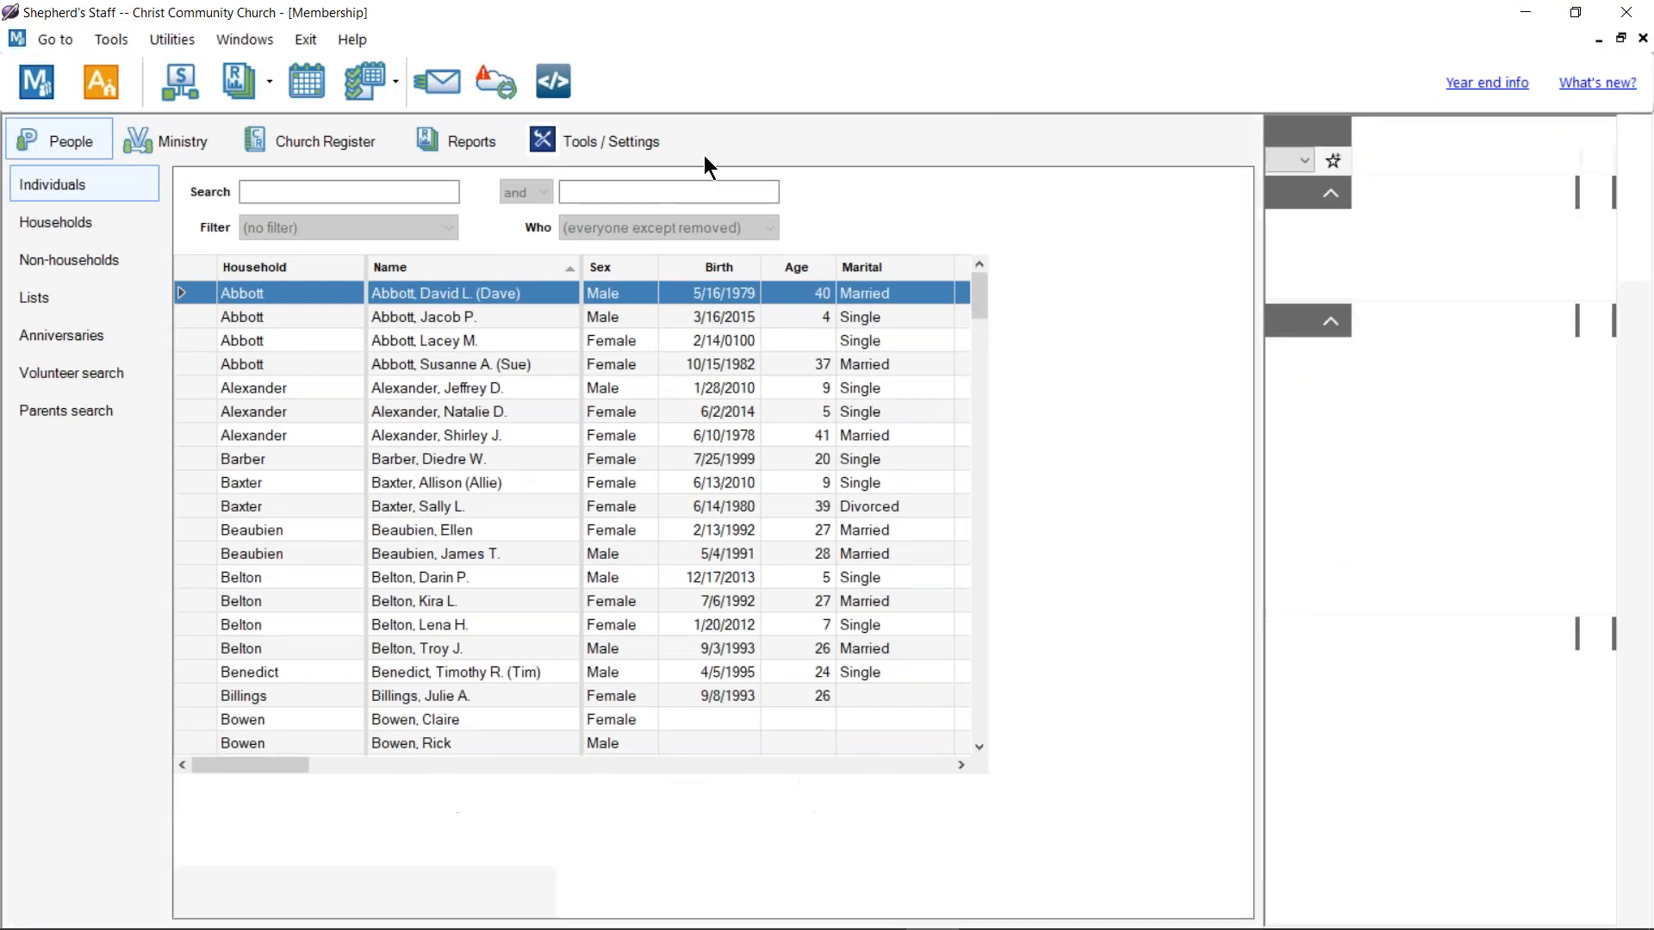
click(594, 148)
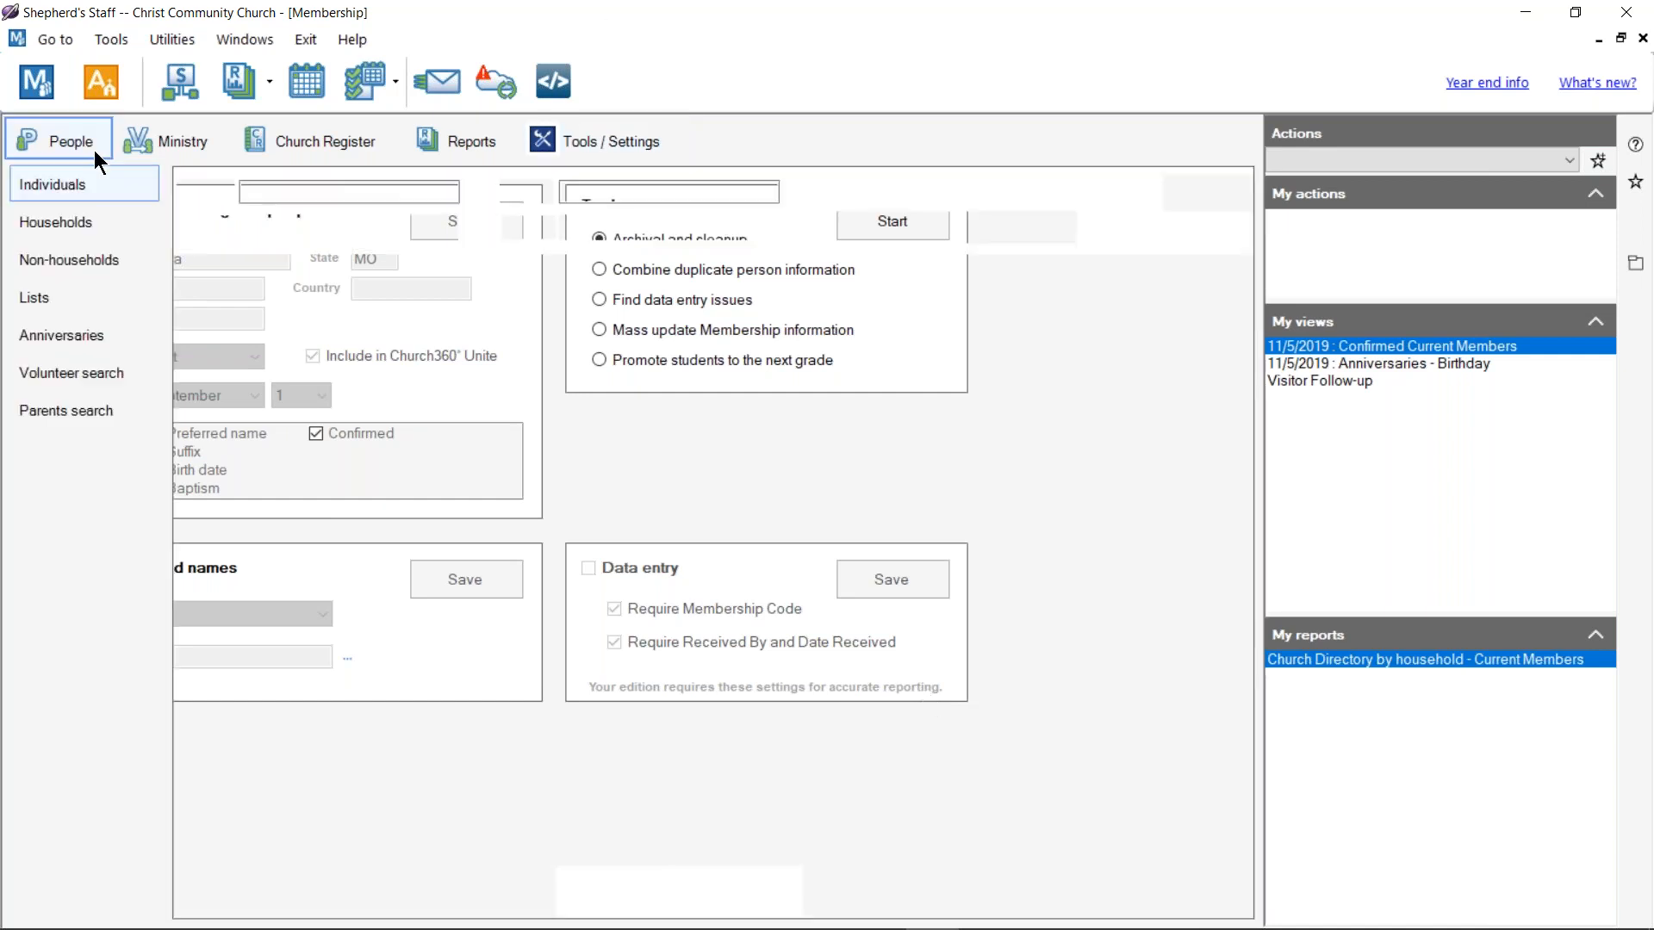
click(71, 141)
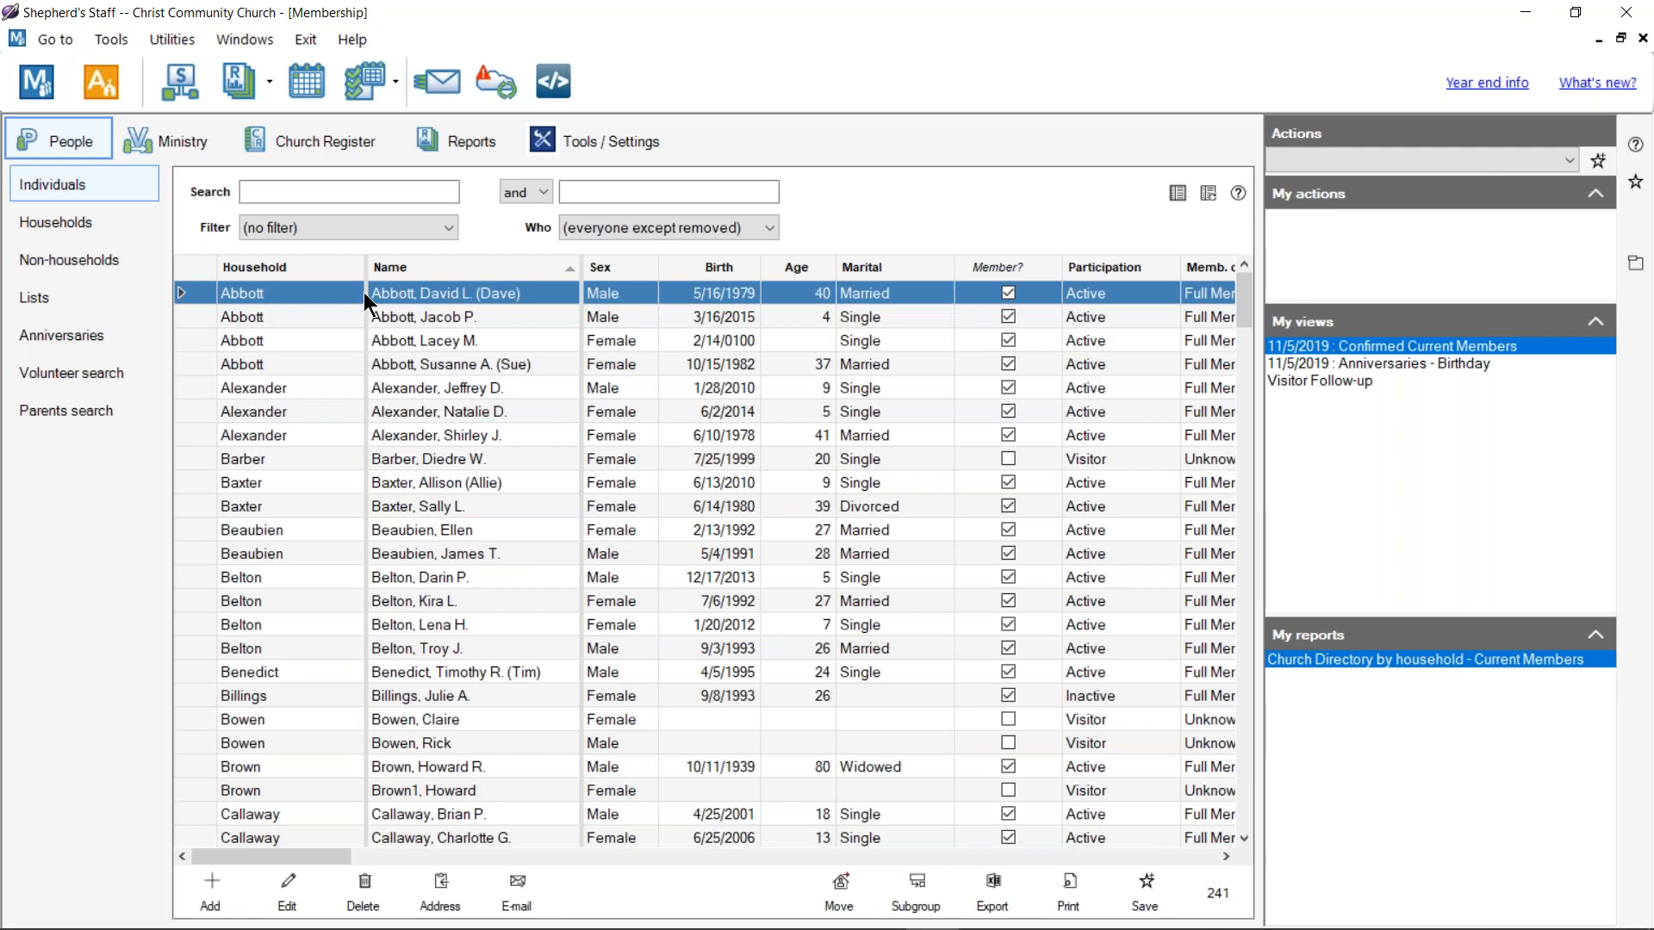
Step: Open the first member's Person Record, review its Membership code options, then close the record
double_click(474, 293)
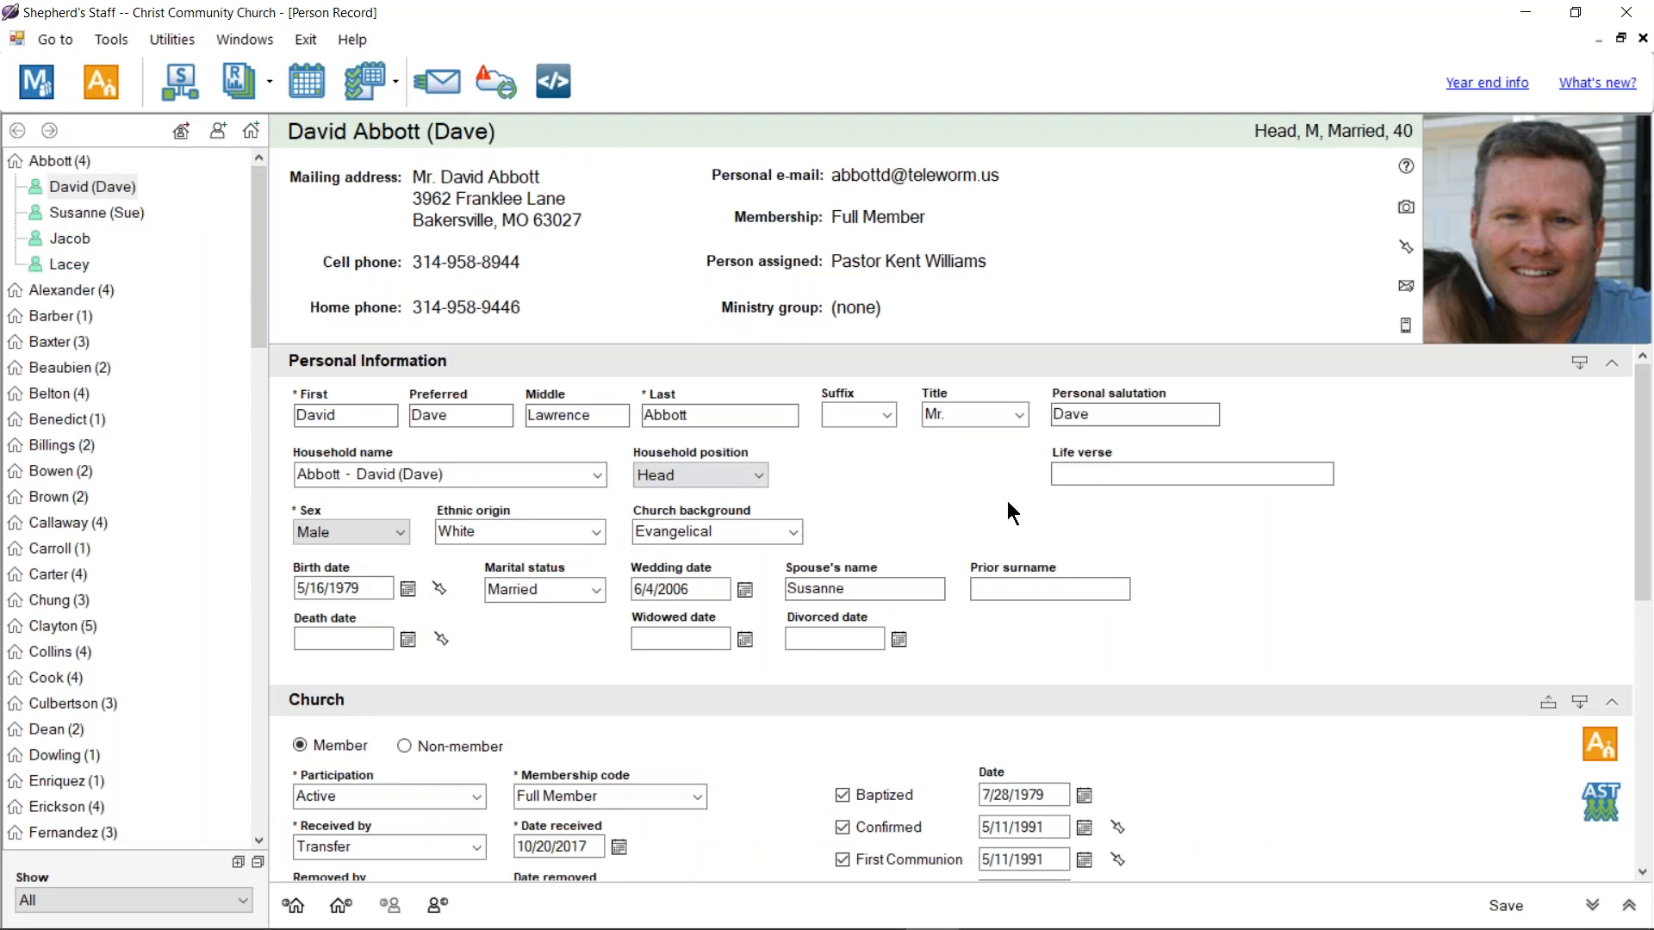
scroll(1016, 499, down, 5)
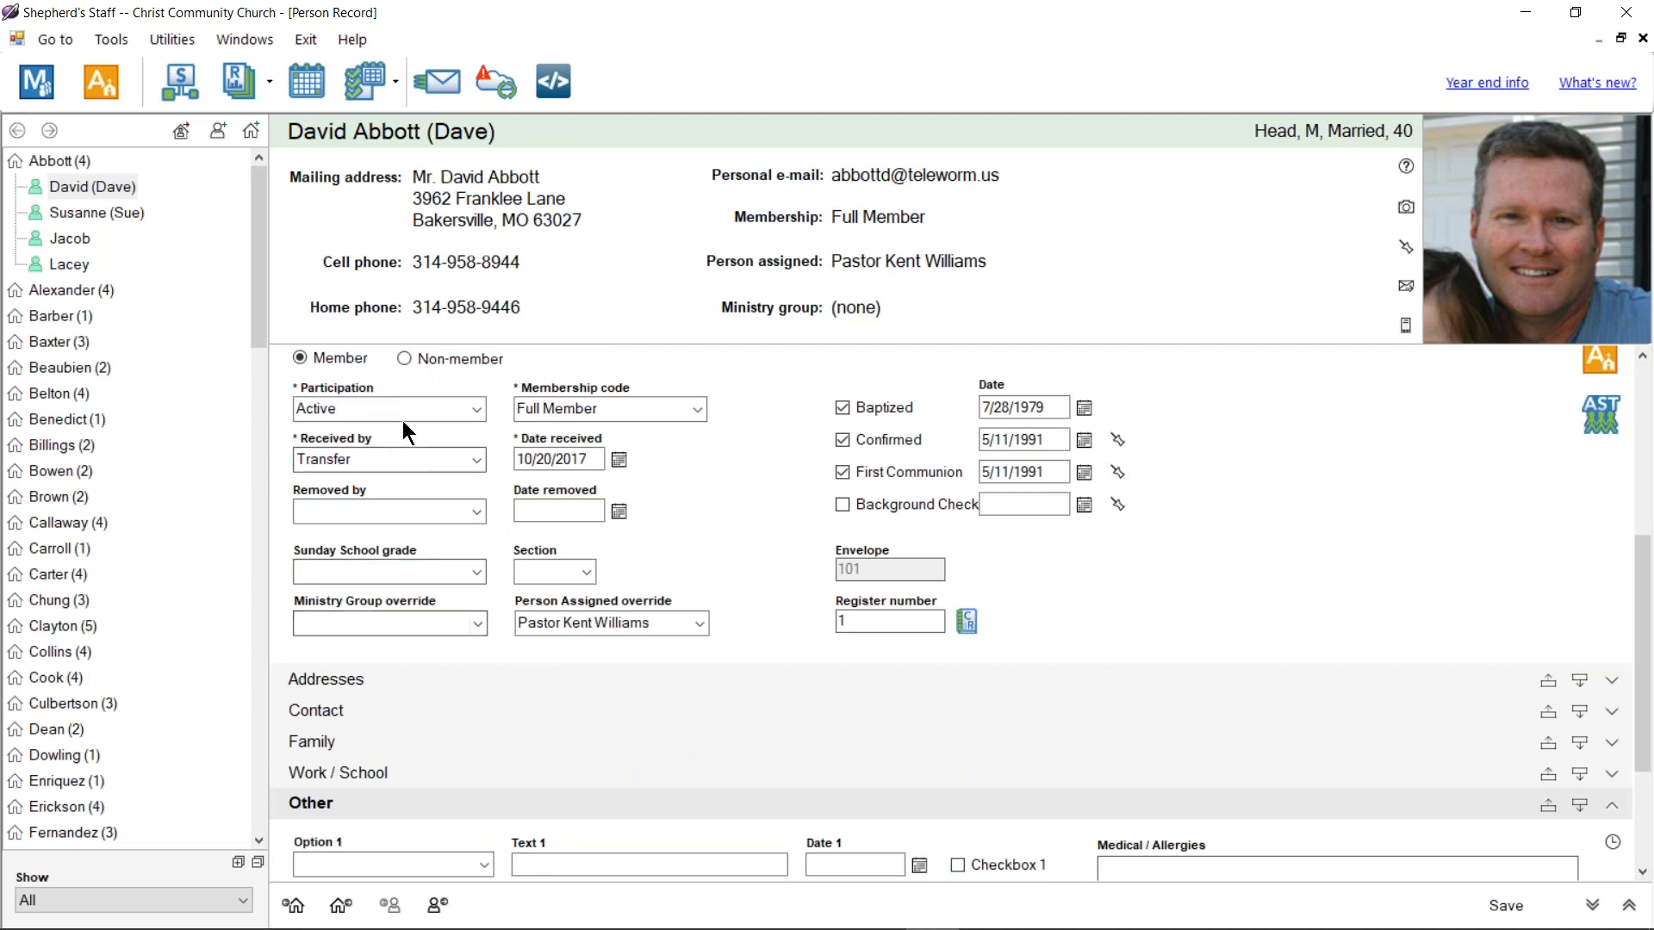
click(697, 410)
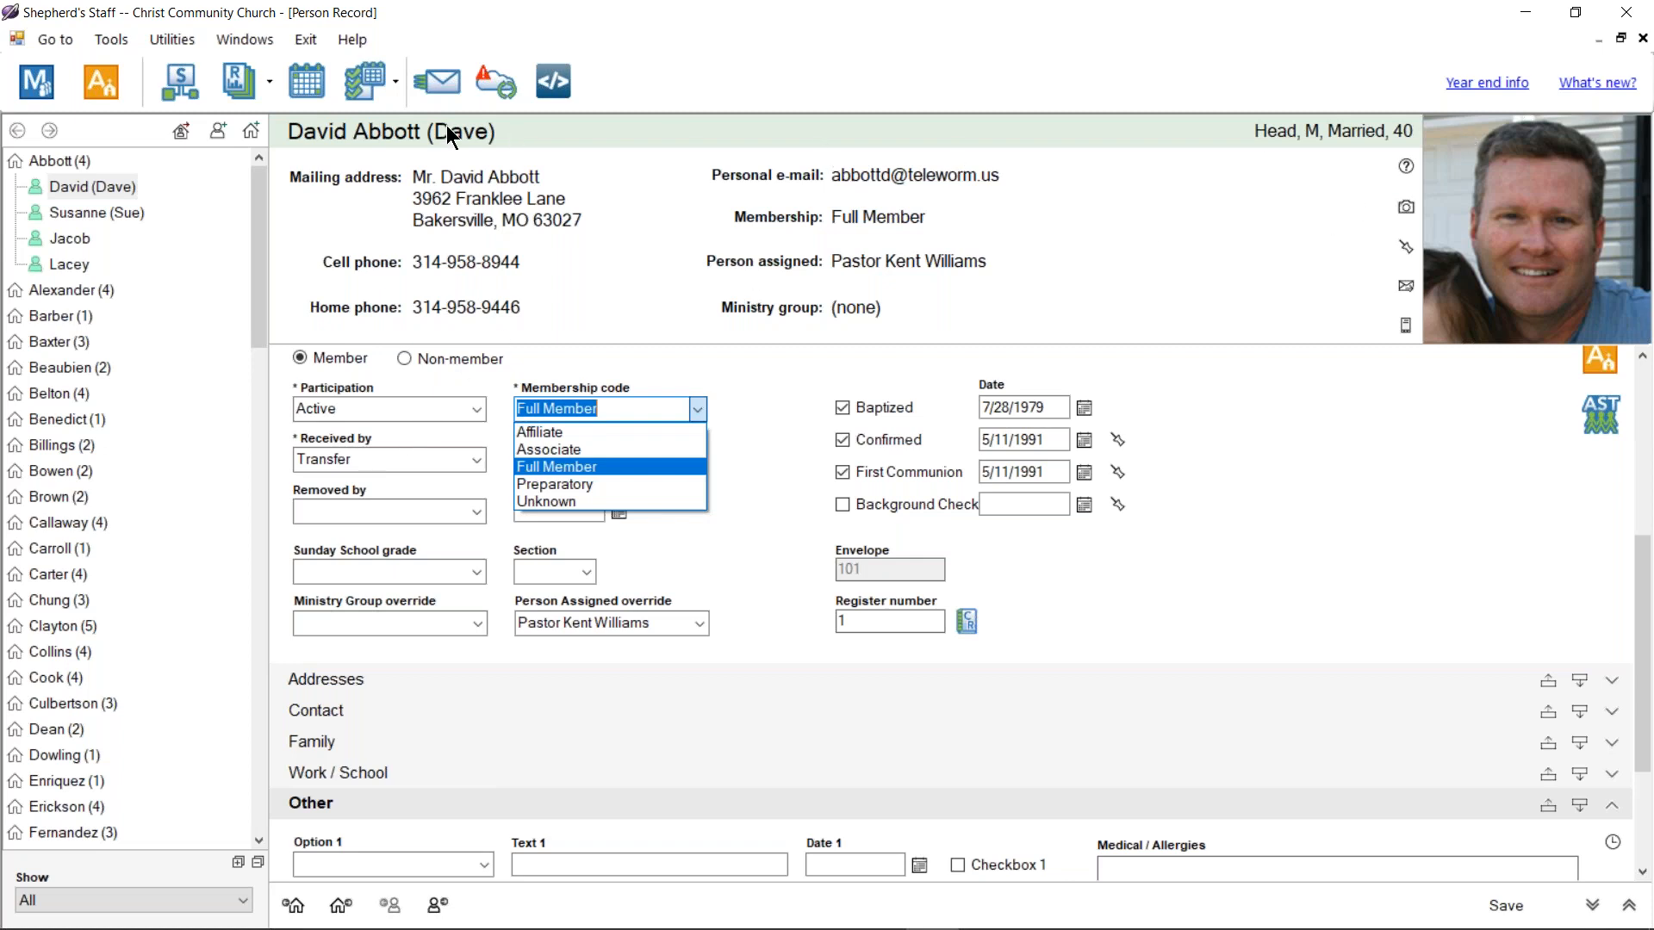
click(1642, 38)
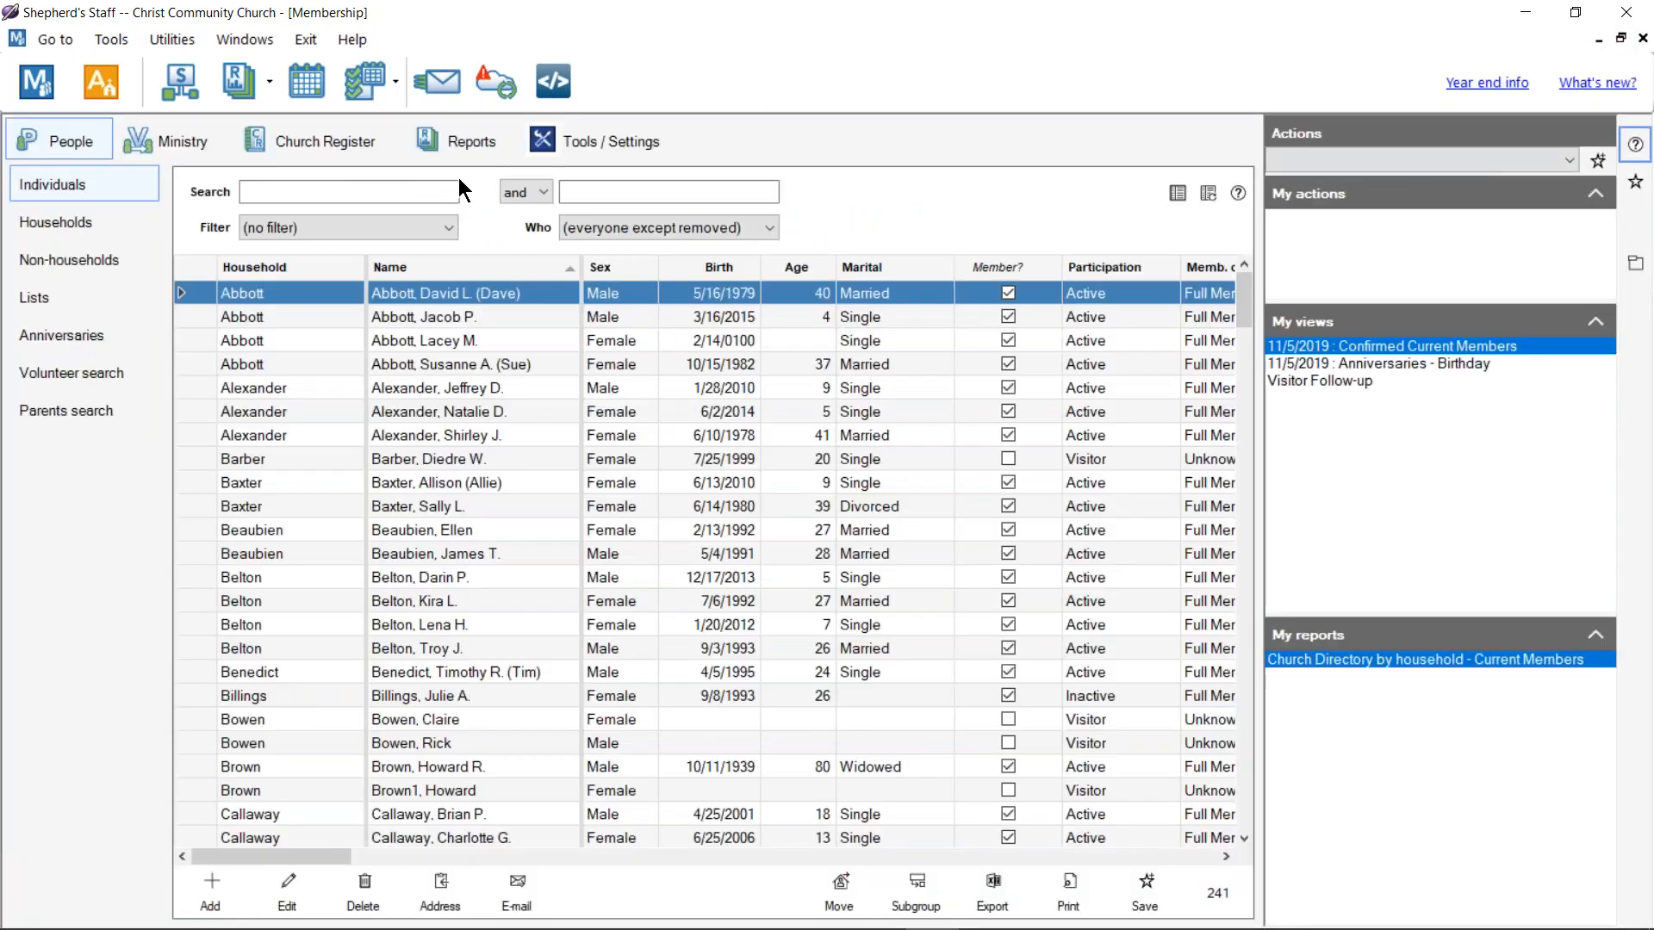
Step: Preview the Export / import membership information data for All members, then close the preview
click(451, 140)
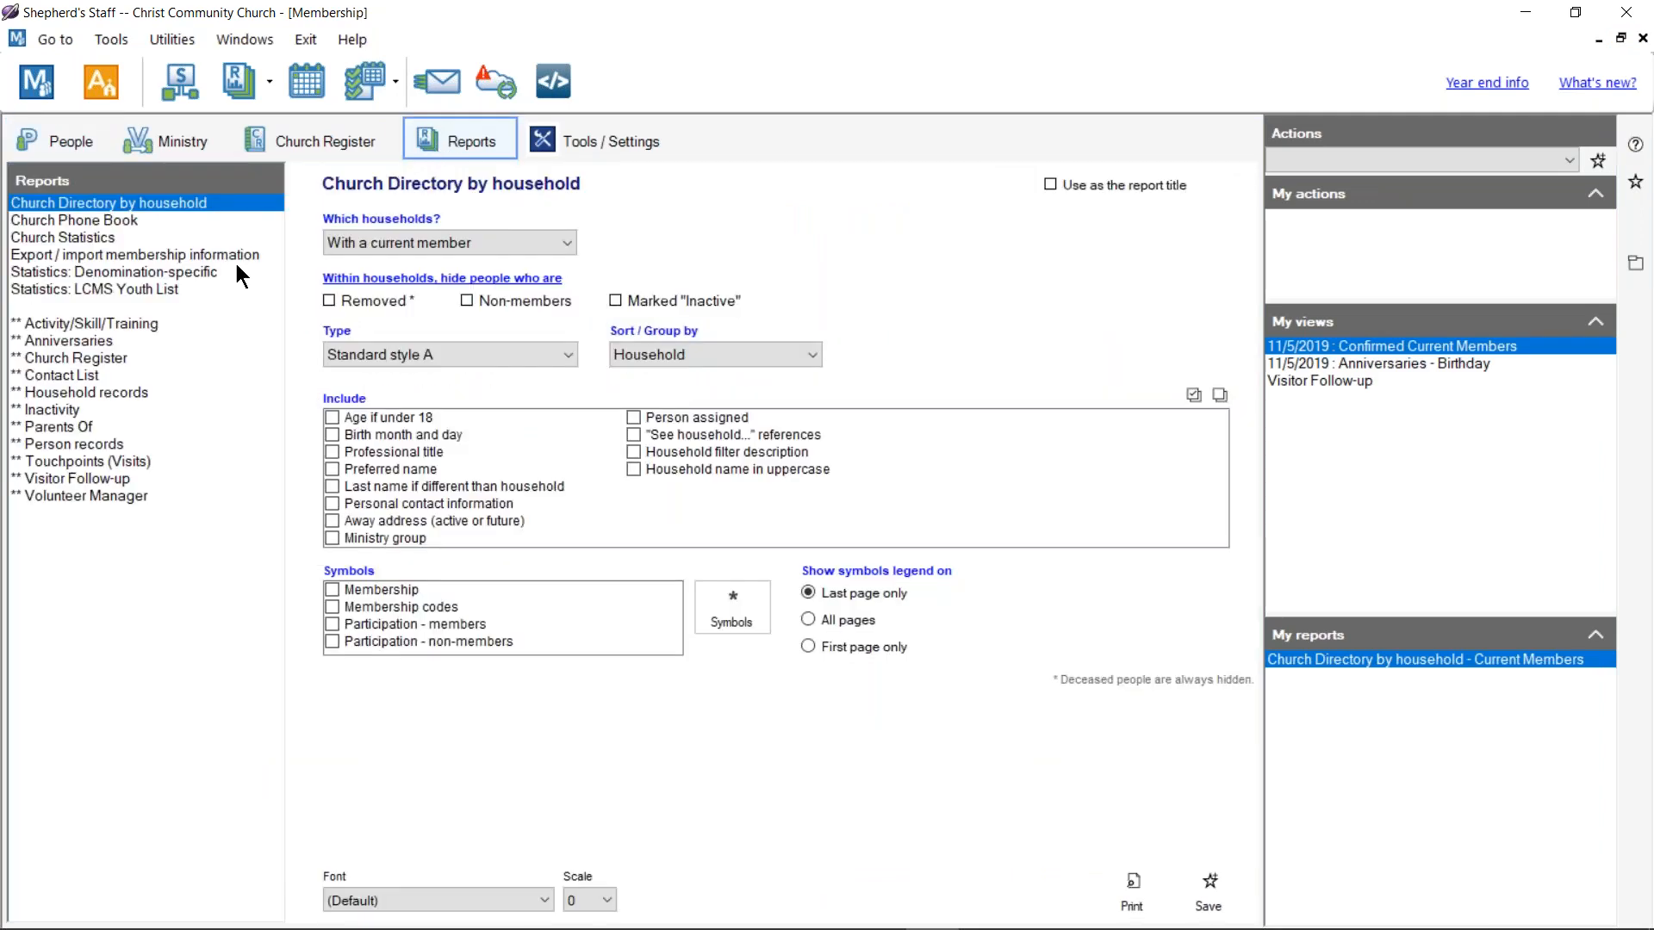
click(137, 254)
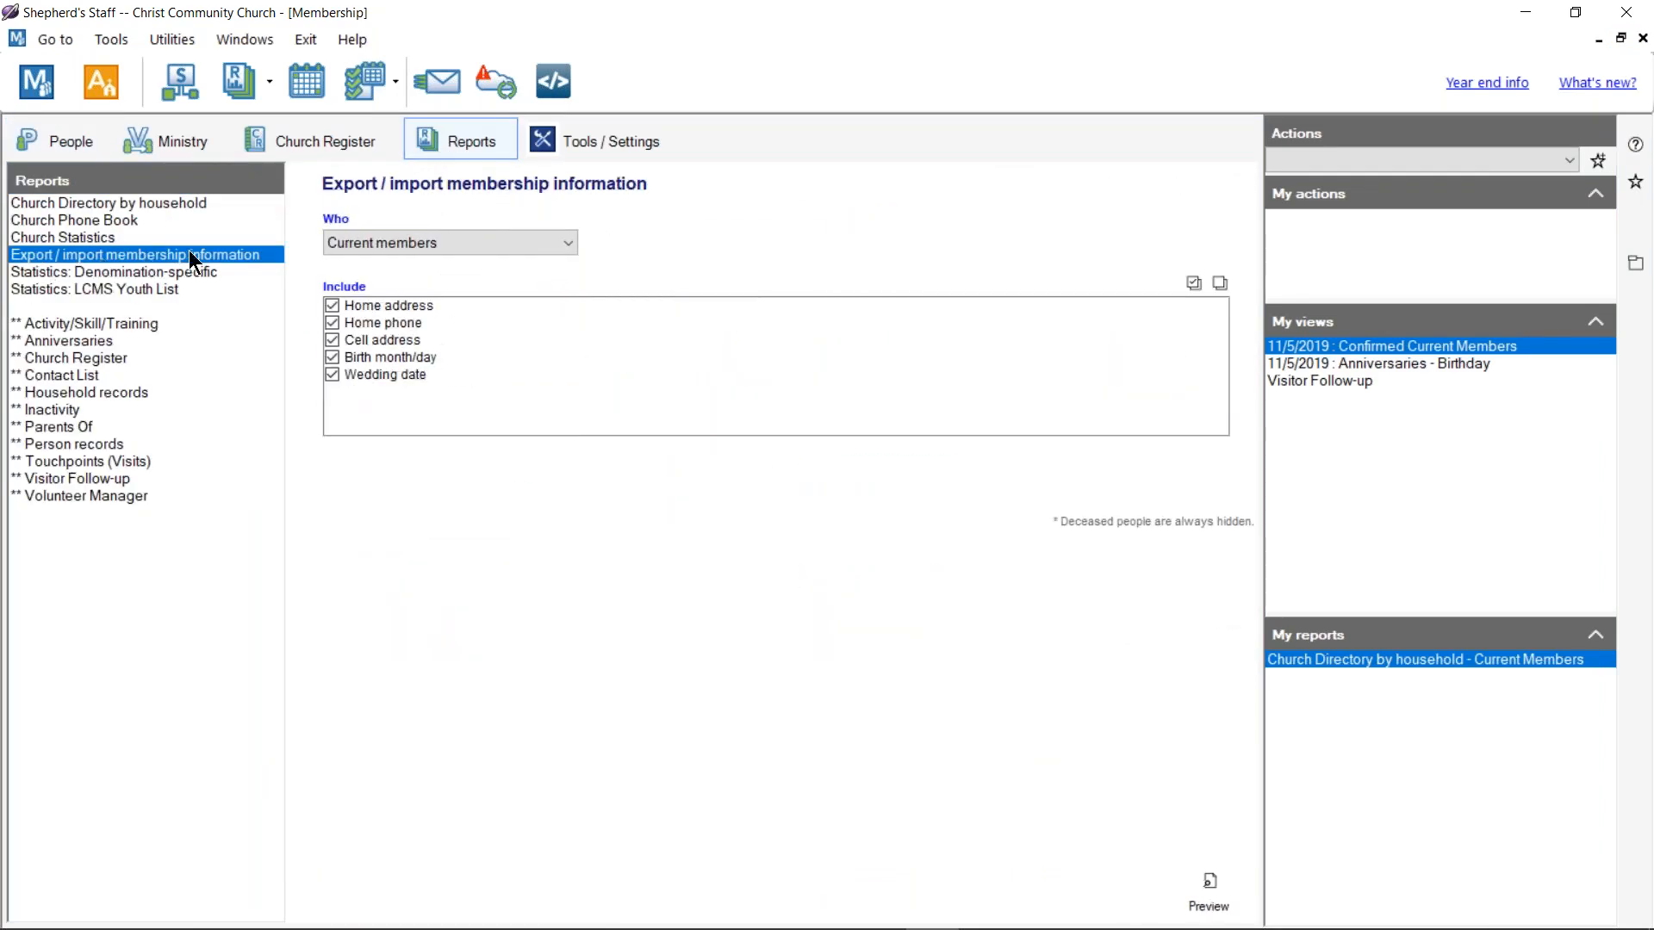
click(430, 242)
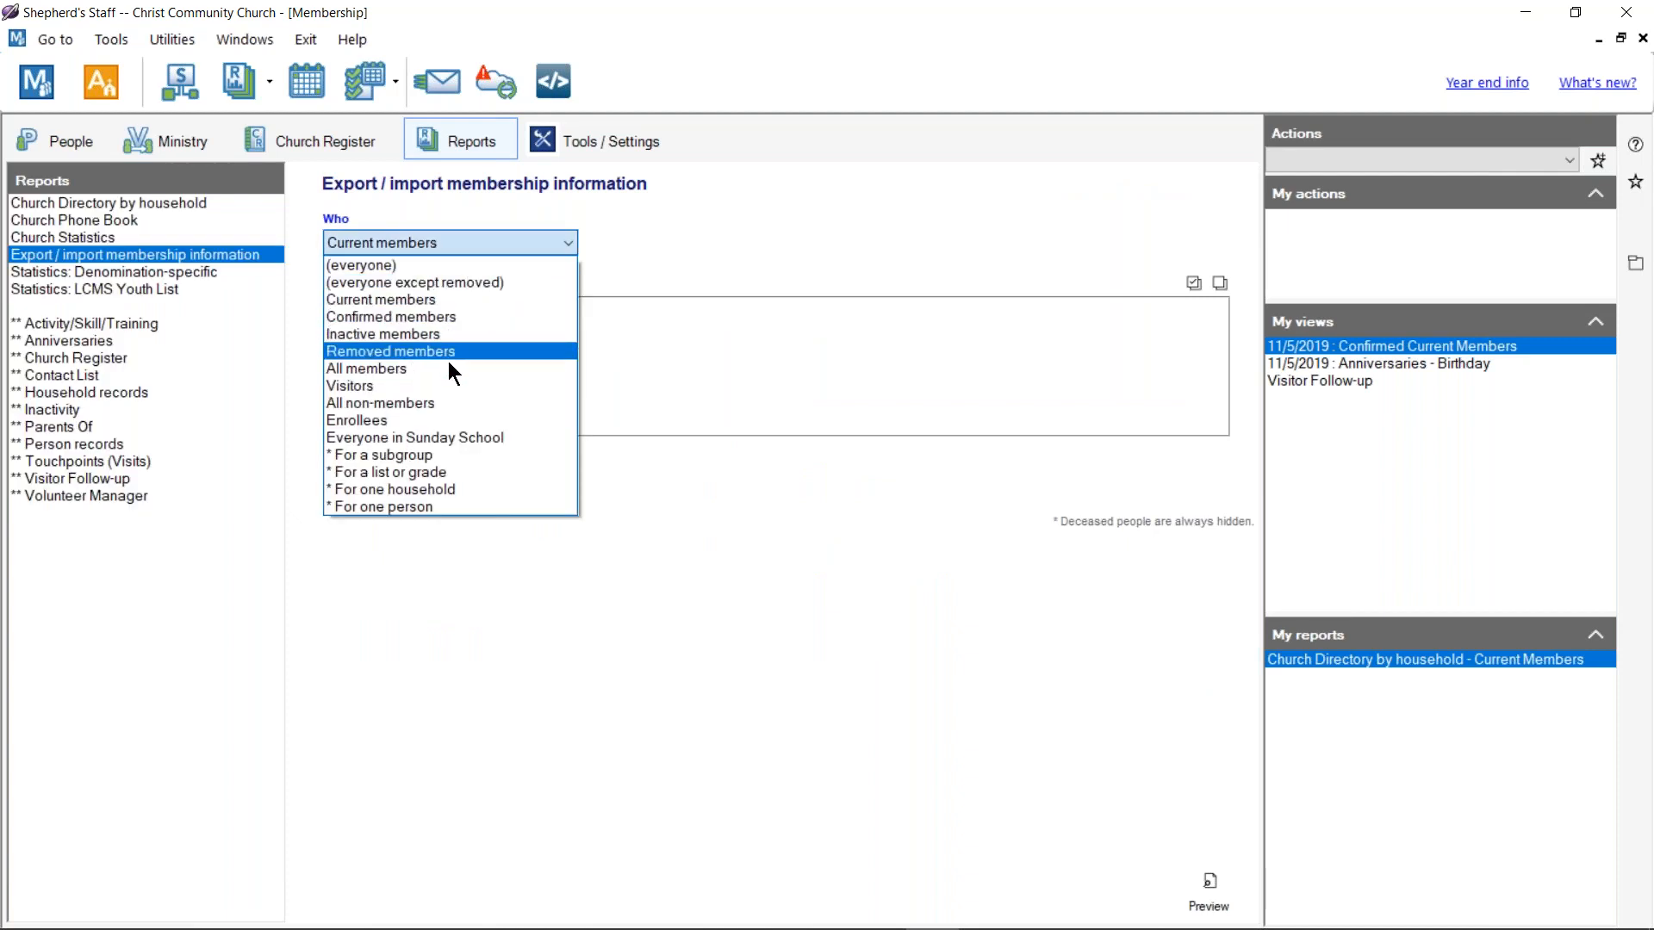
click(448, 369)
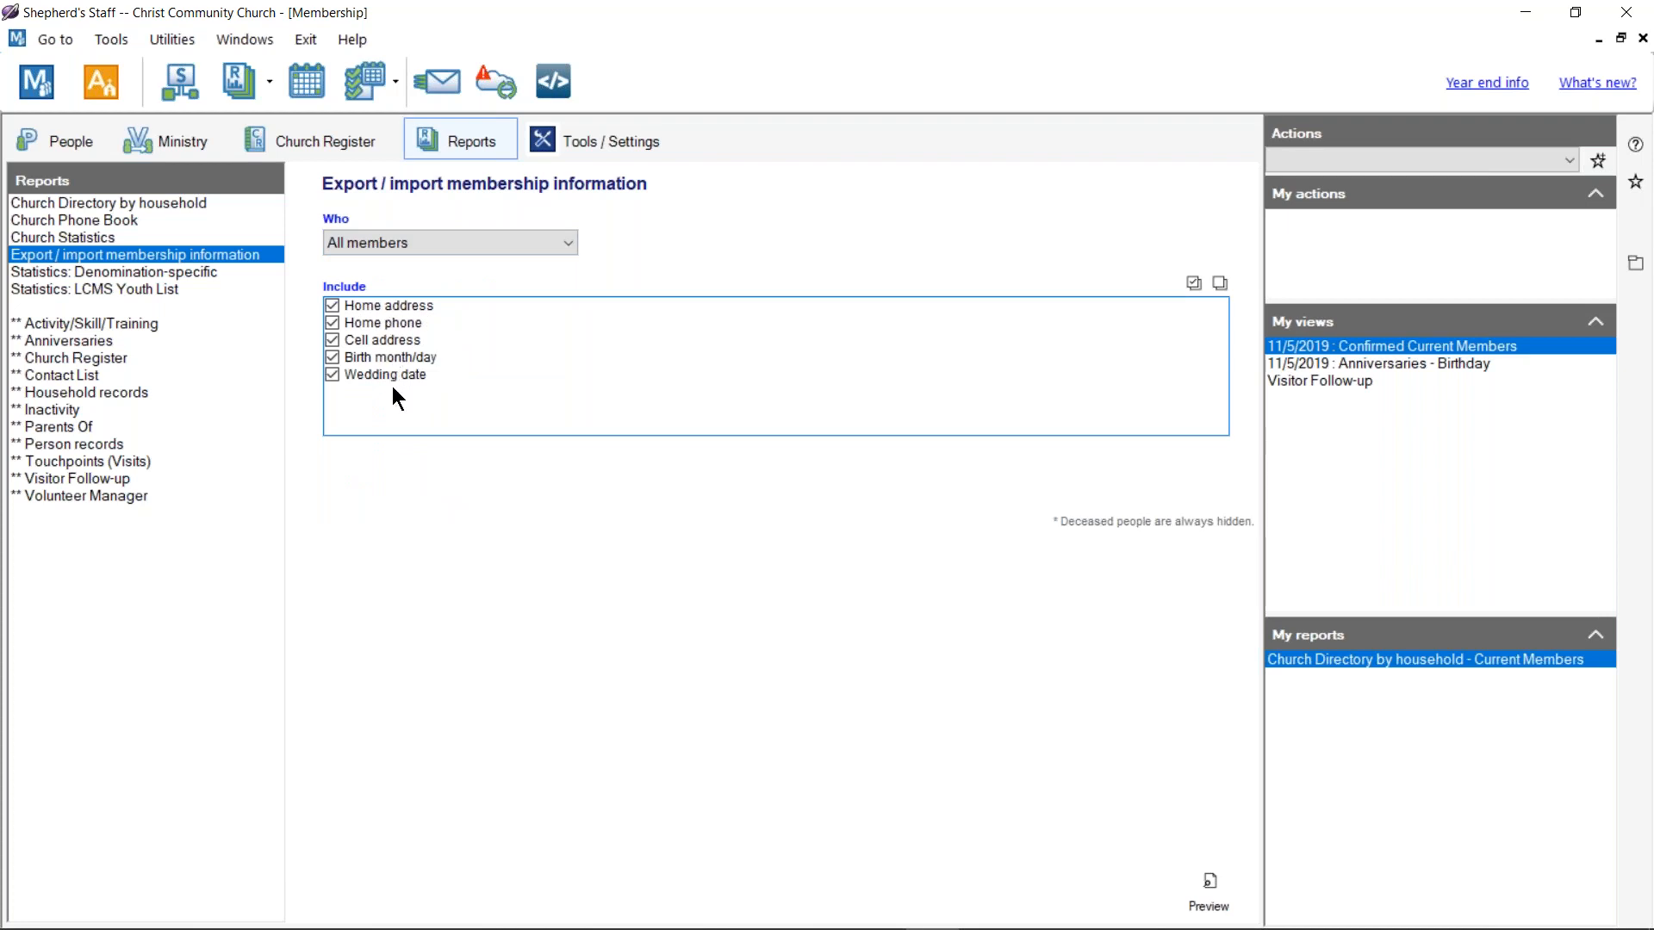
click(1206, 891)
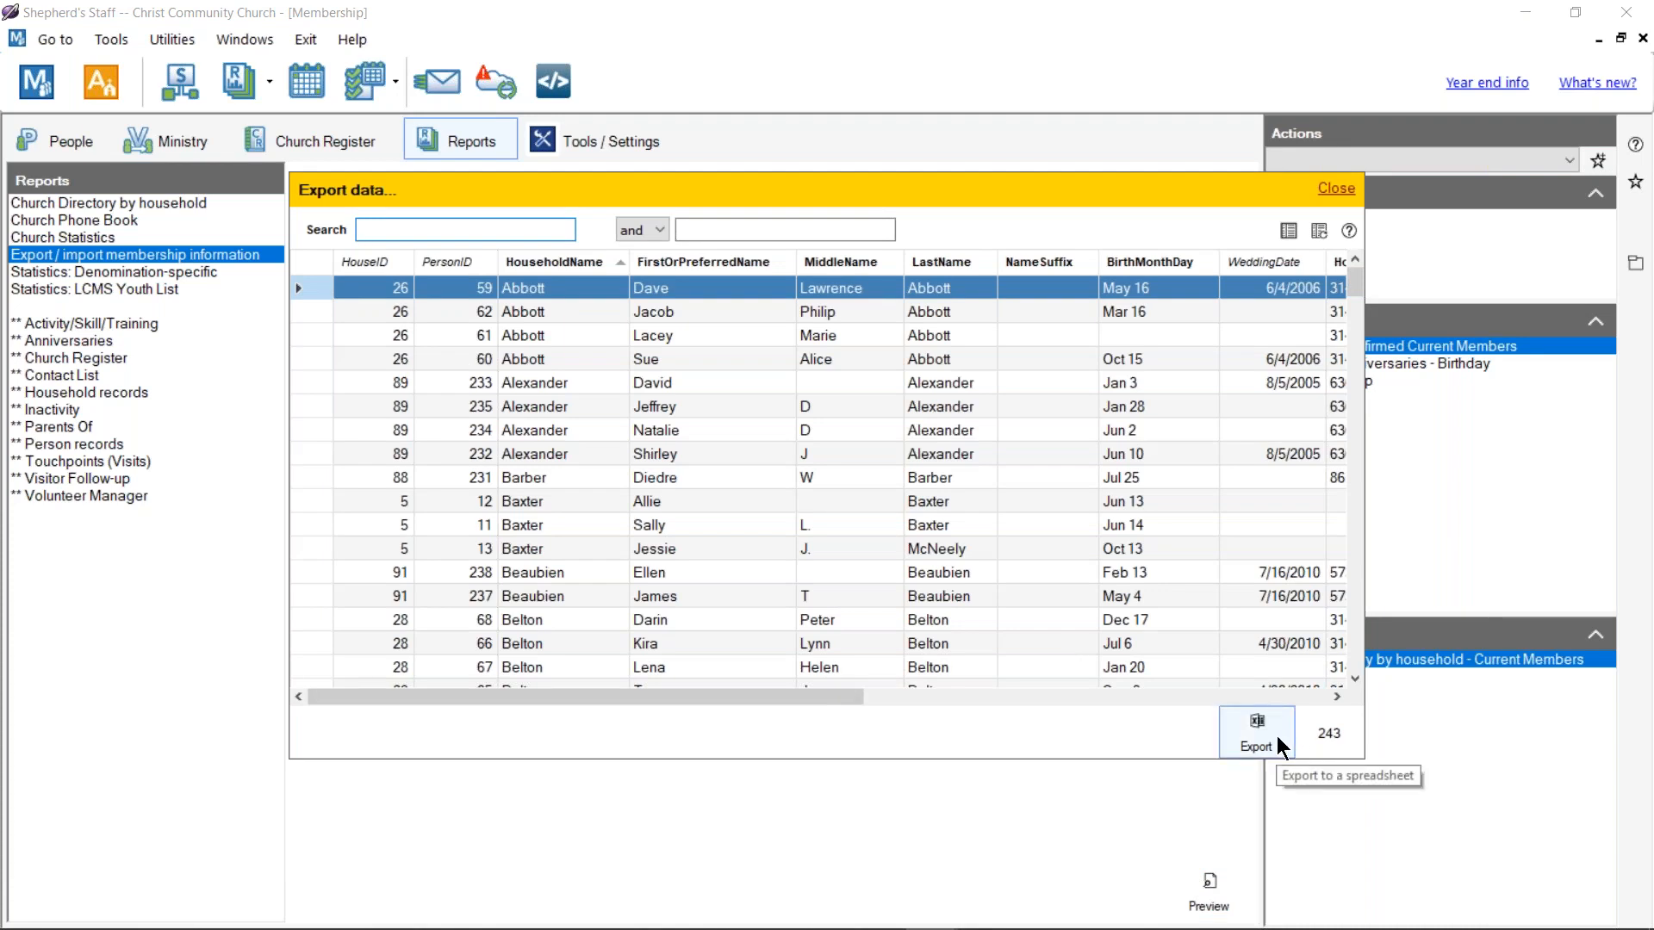
drag(820, 697, 1145, 698)
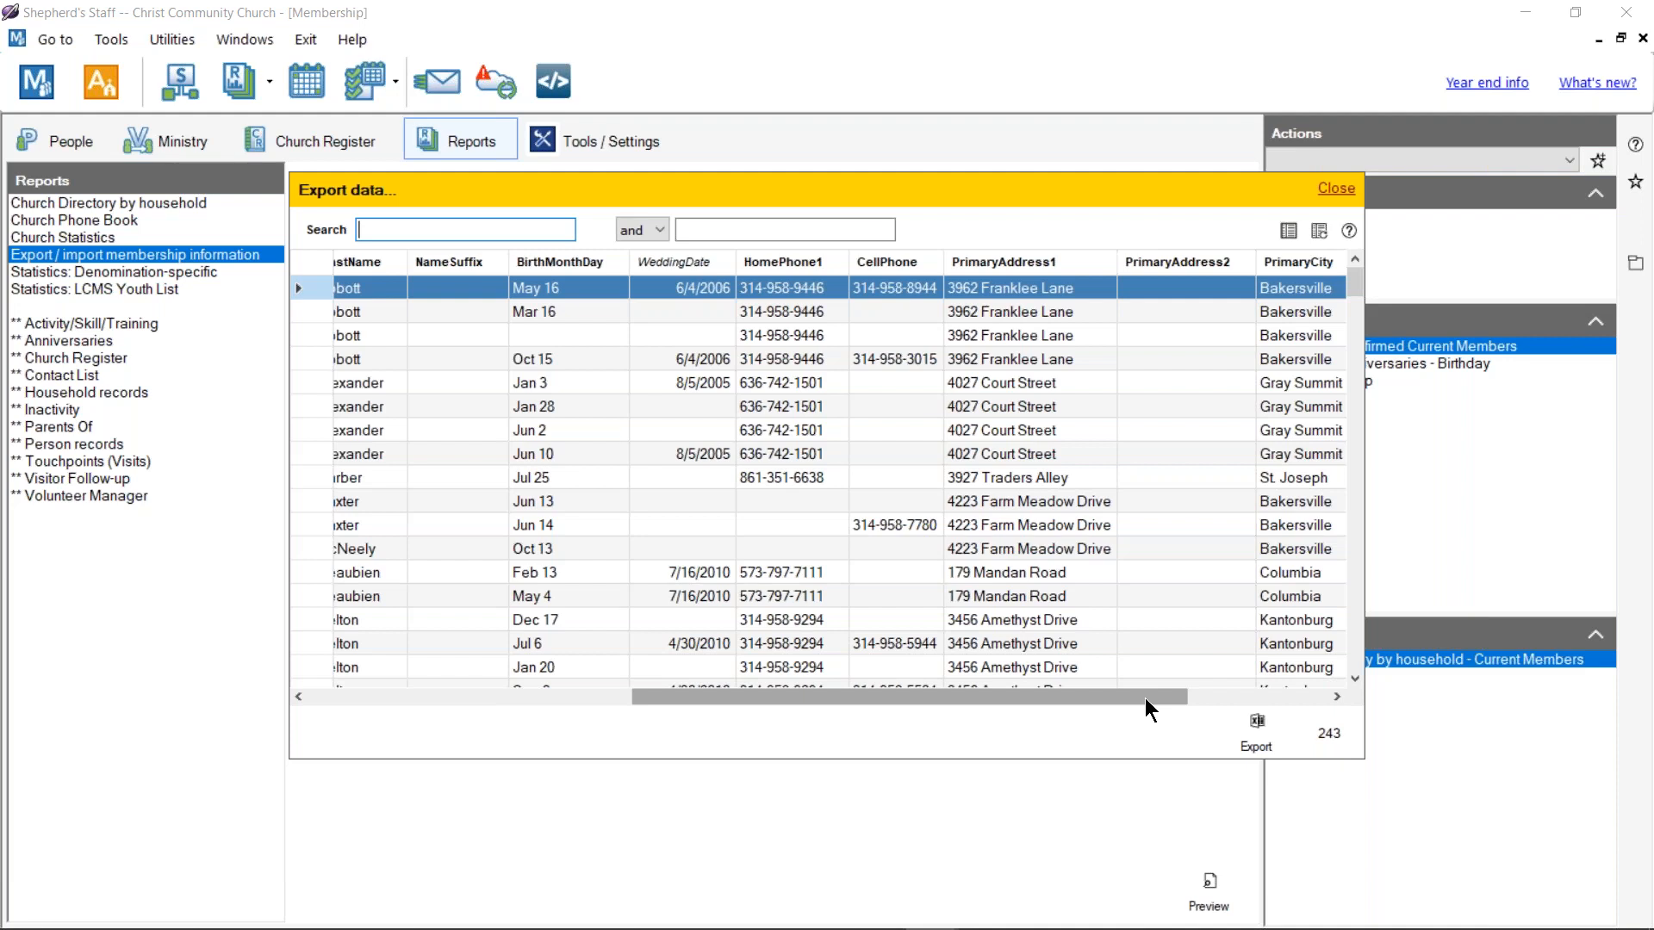
click(1340, 189)
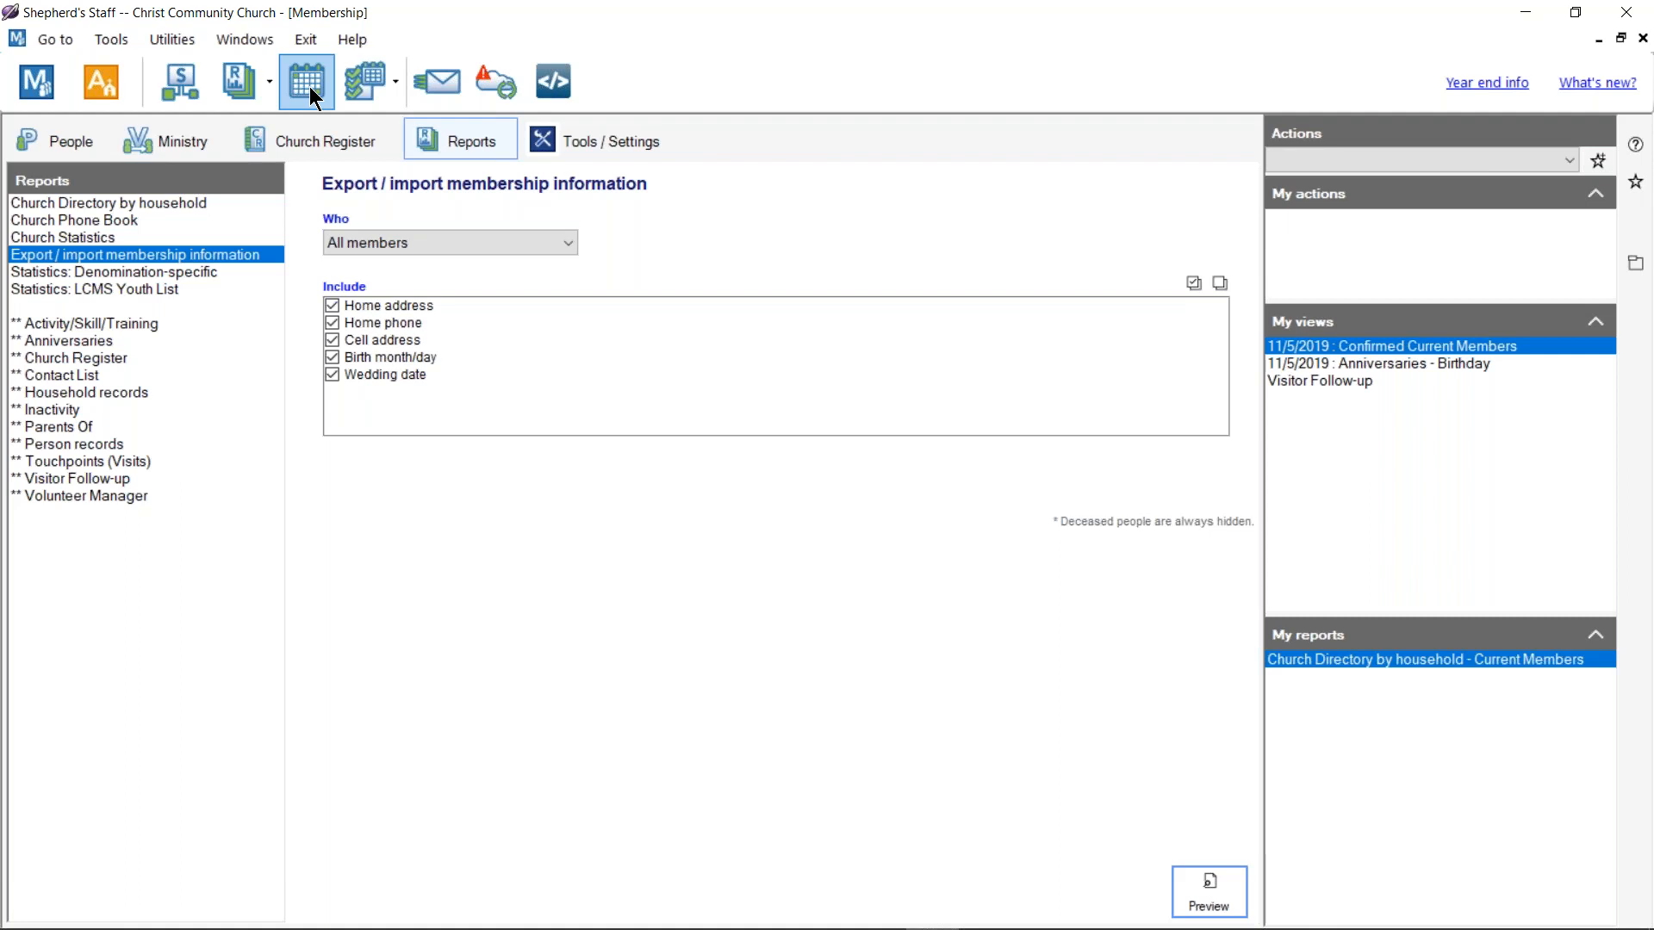
Step: Open Mail merge and exporting from the reporting tools
click(164, 40)
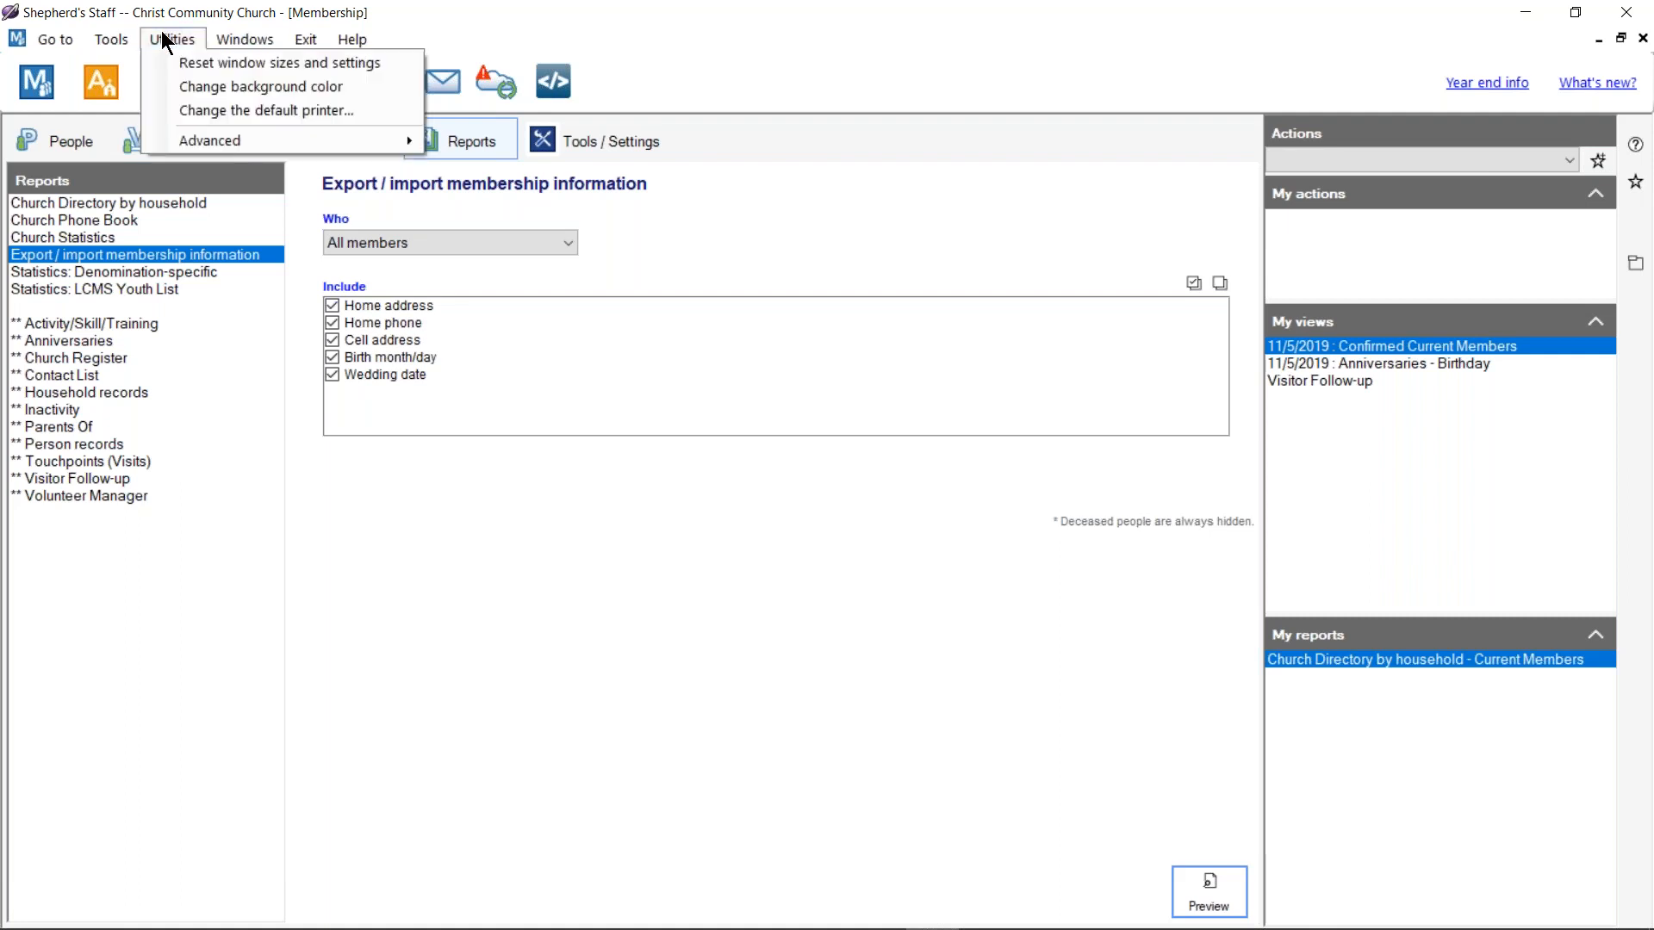
mouse_move(125, 33)
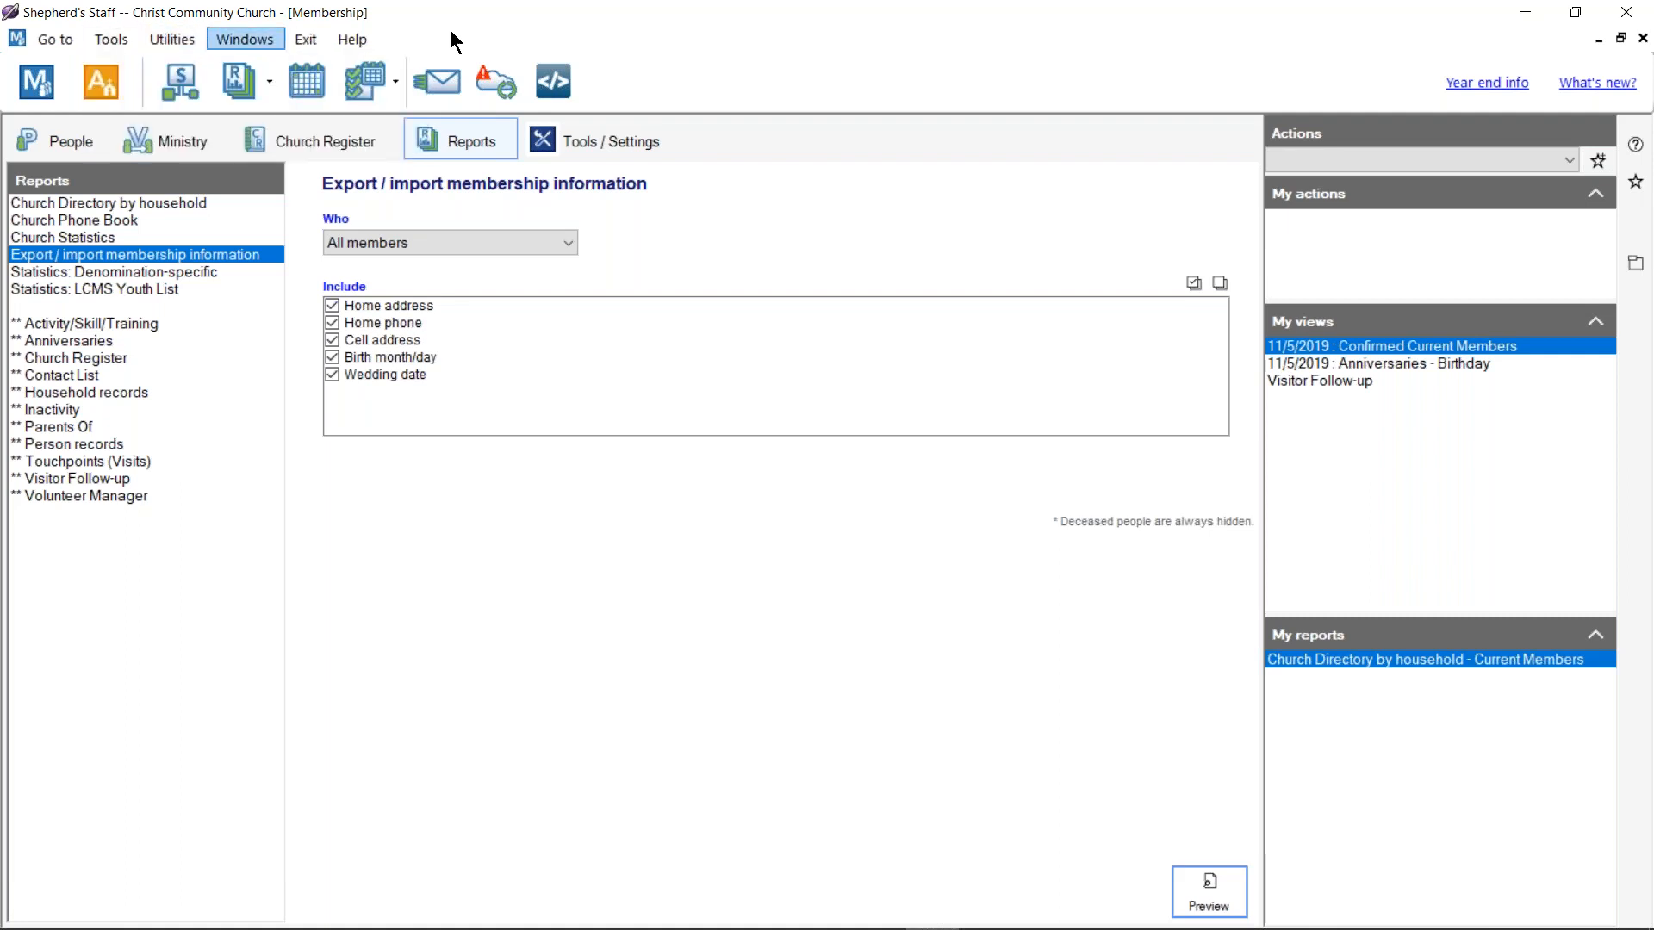
click(269, 81)
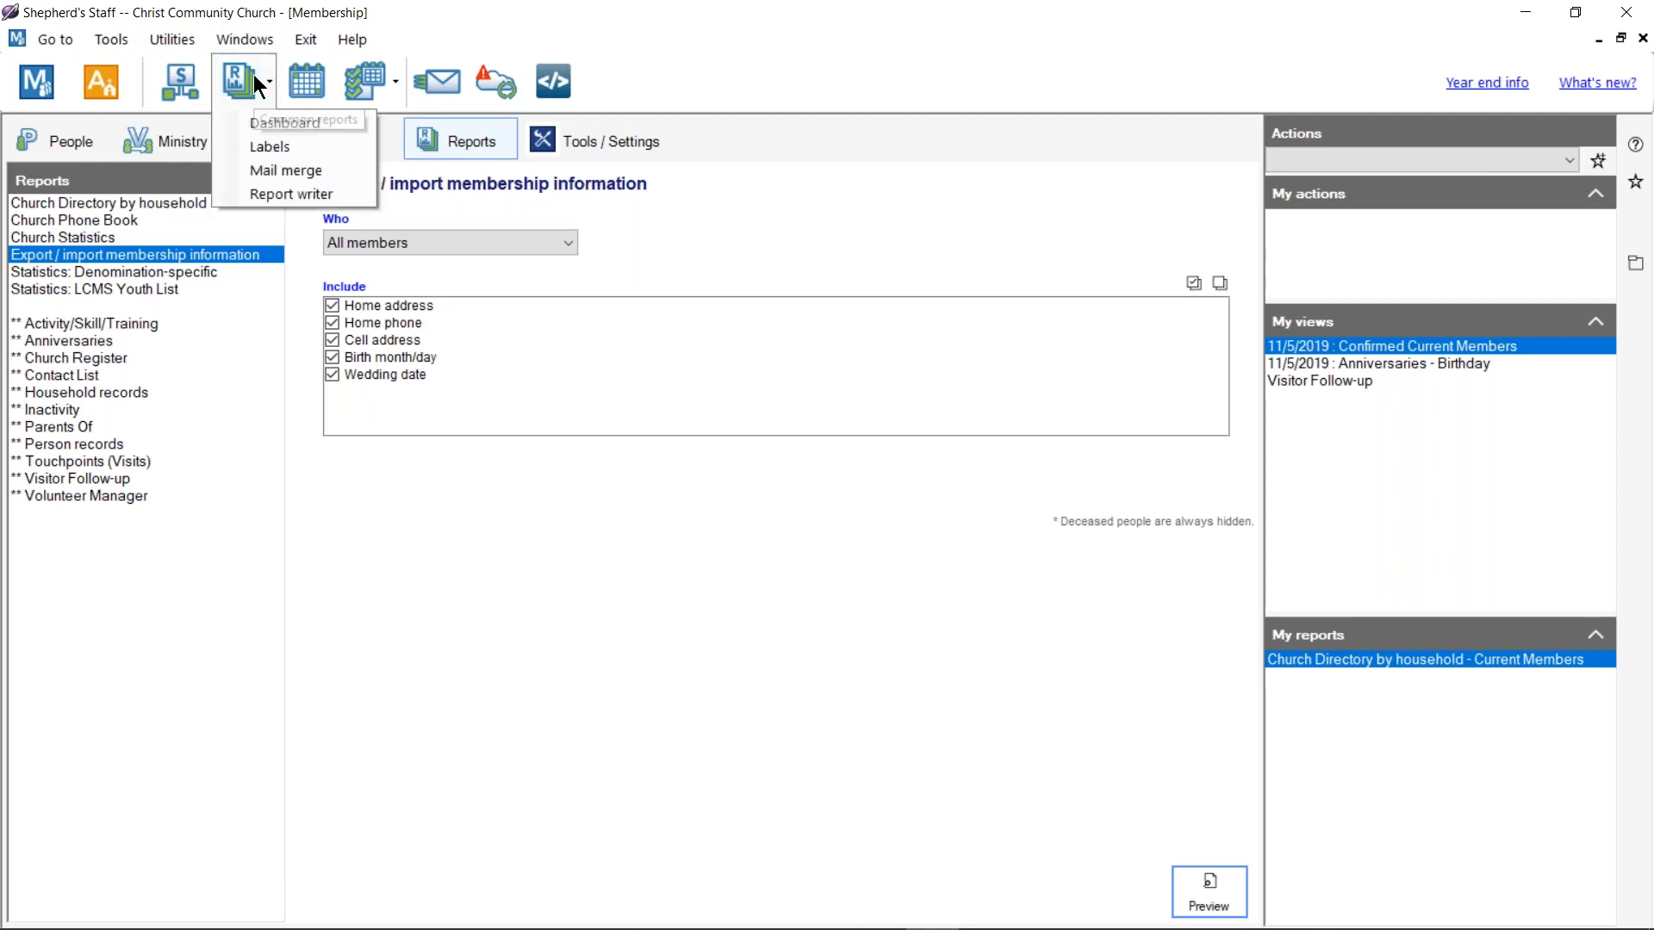
click(276, 172)
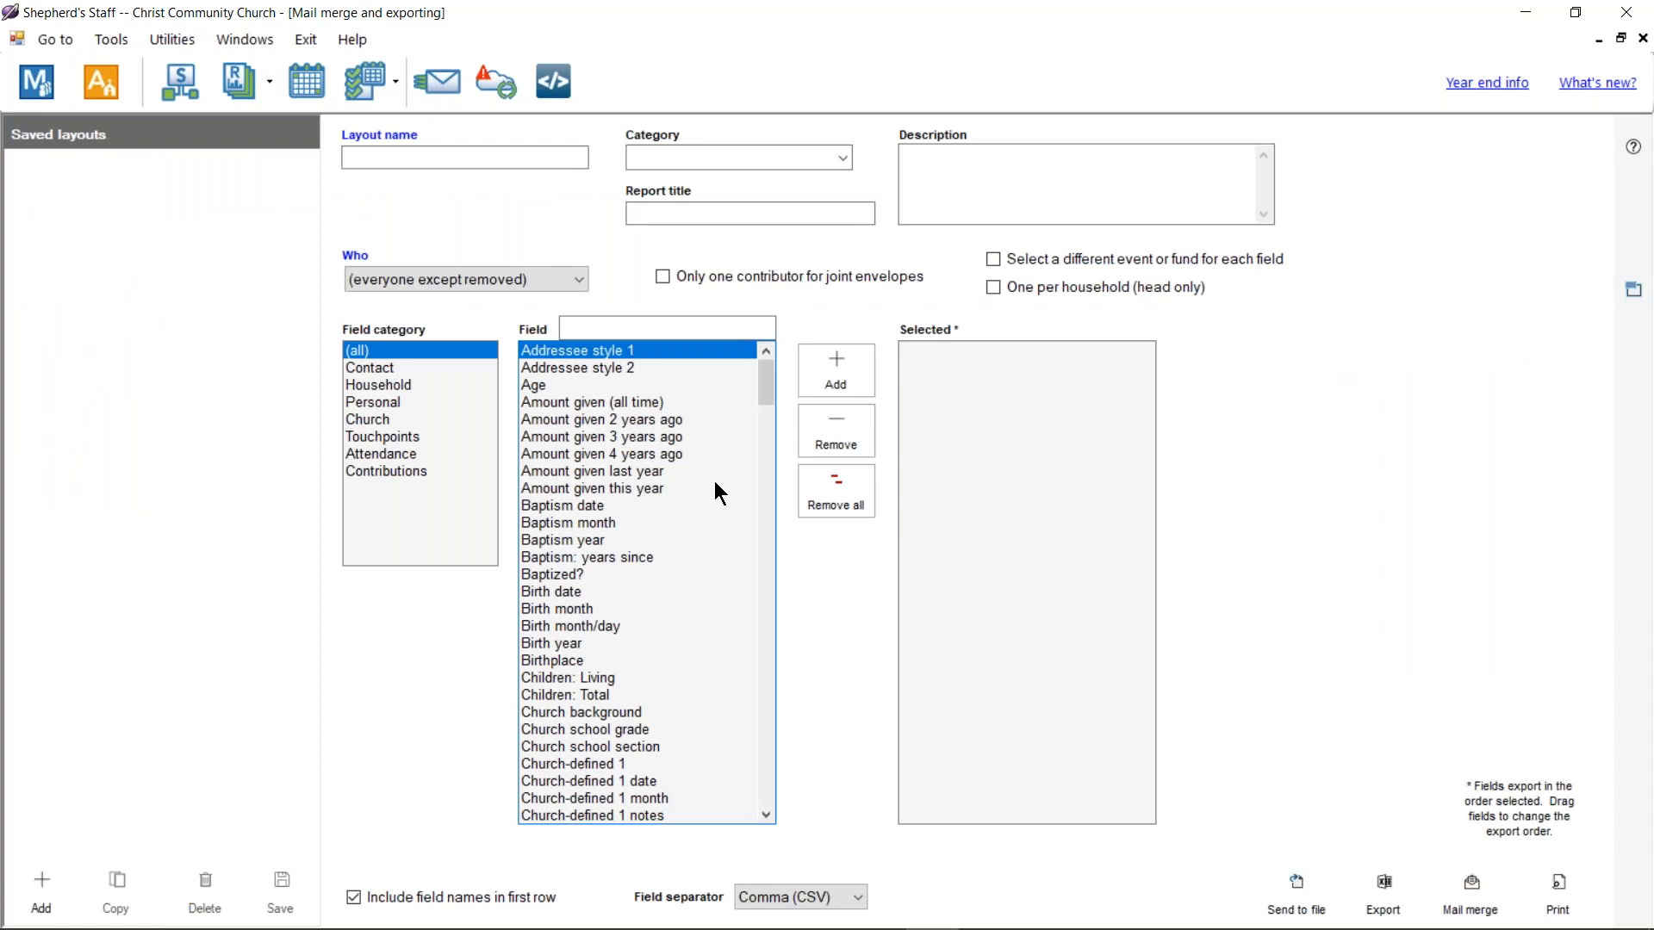
Step: Add a layout named New layout and browse the Contact and Personal field categories
click(60, 894)
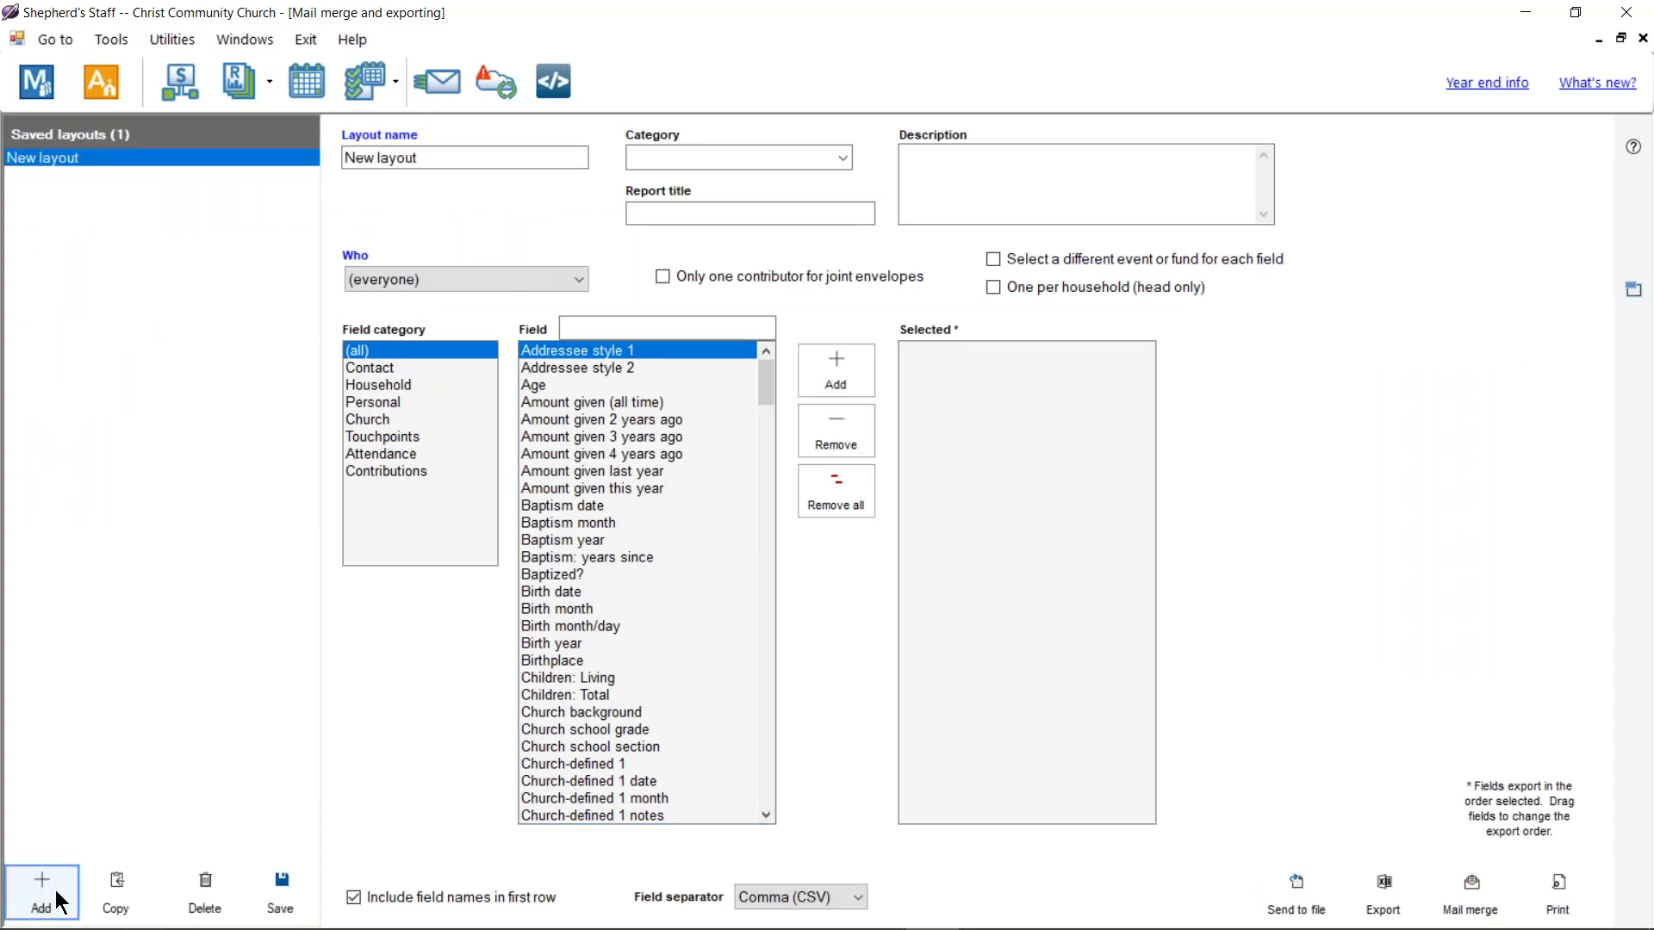
click(555, 166)
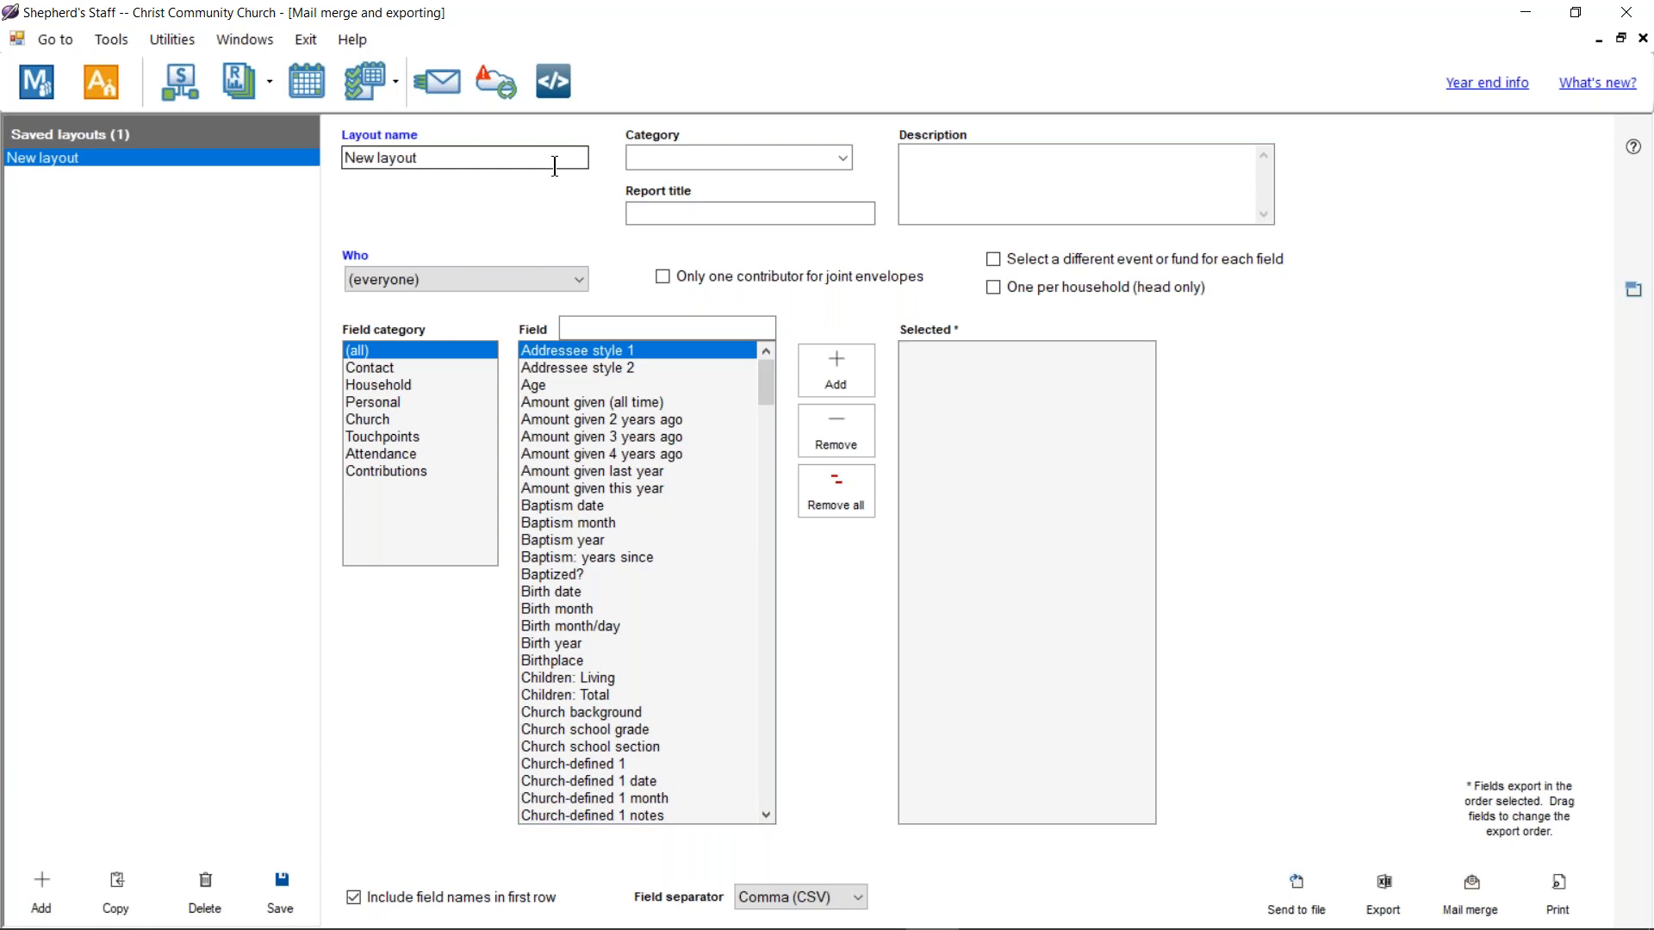
click(835, 158)
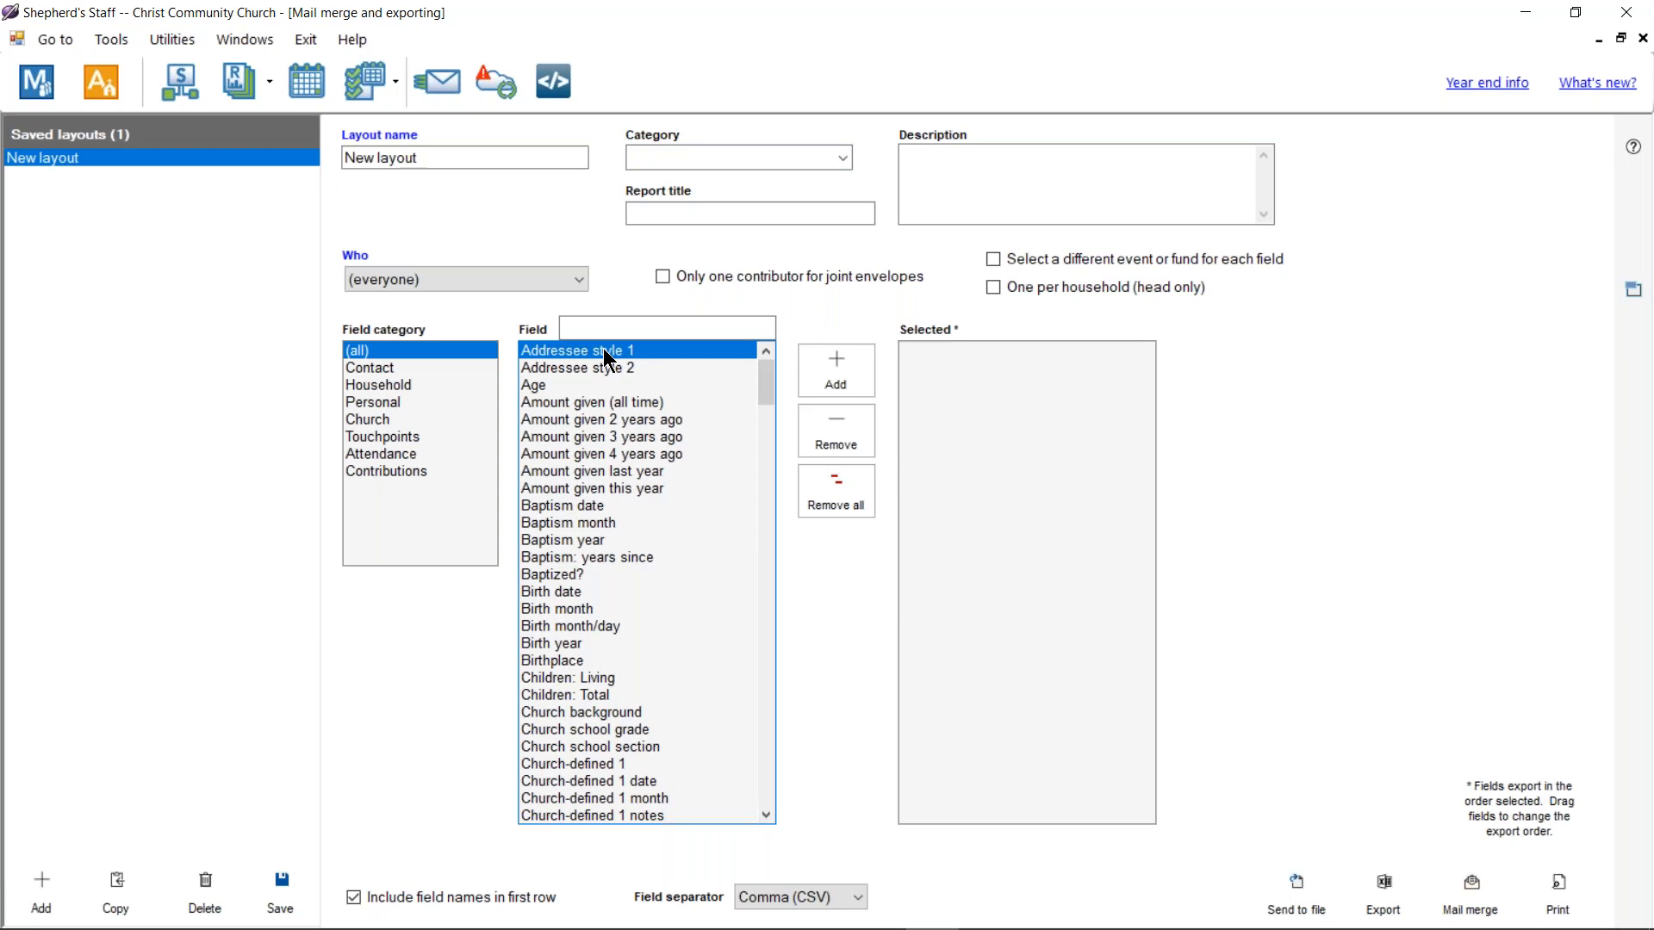
click(386, 368)
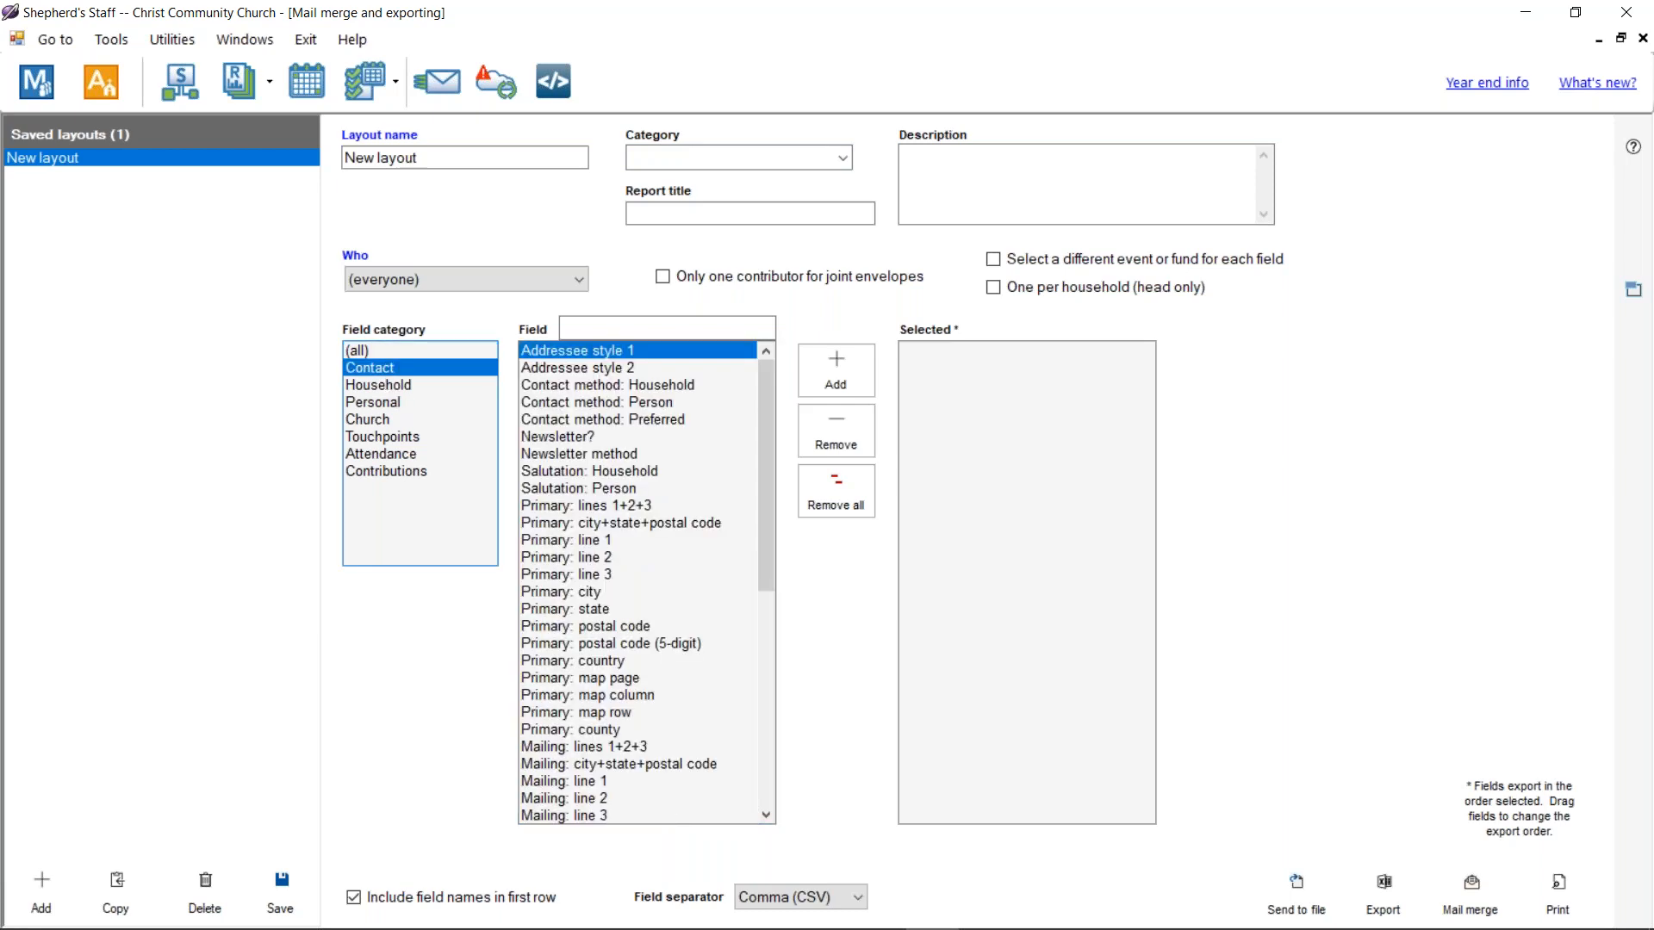
click(388, 401)
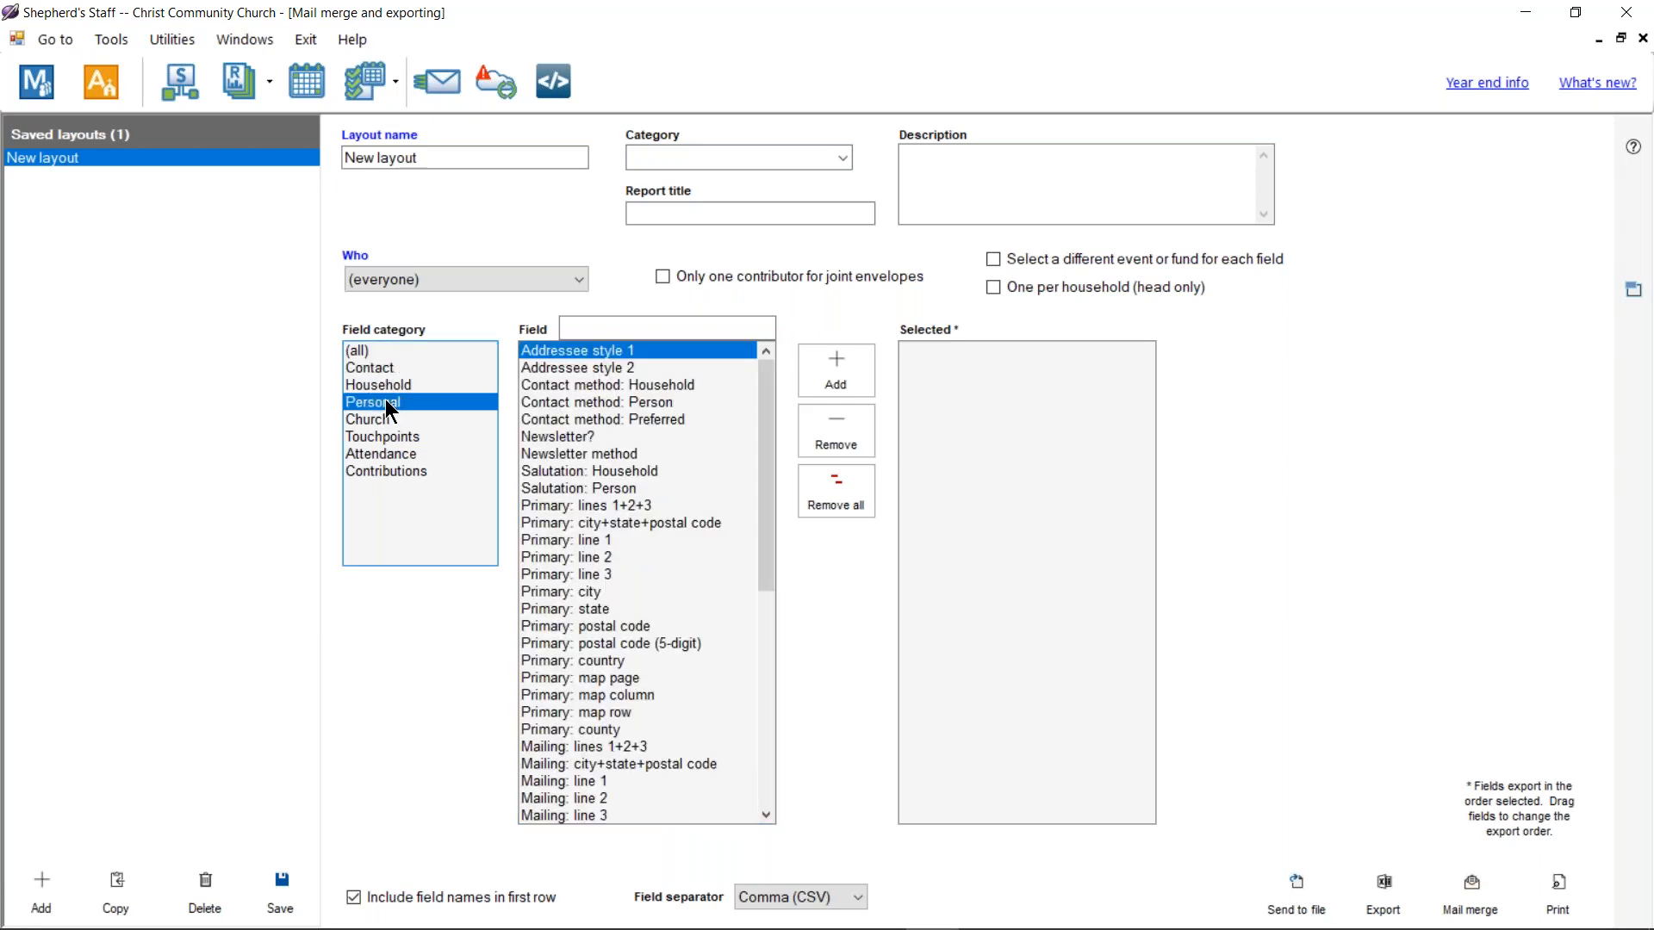
Step: Set the New layout's Who option to Current members
click(496, 285)
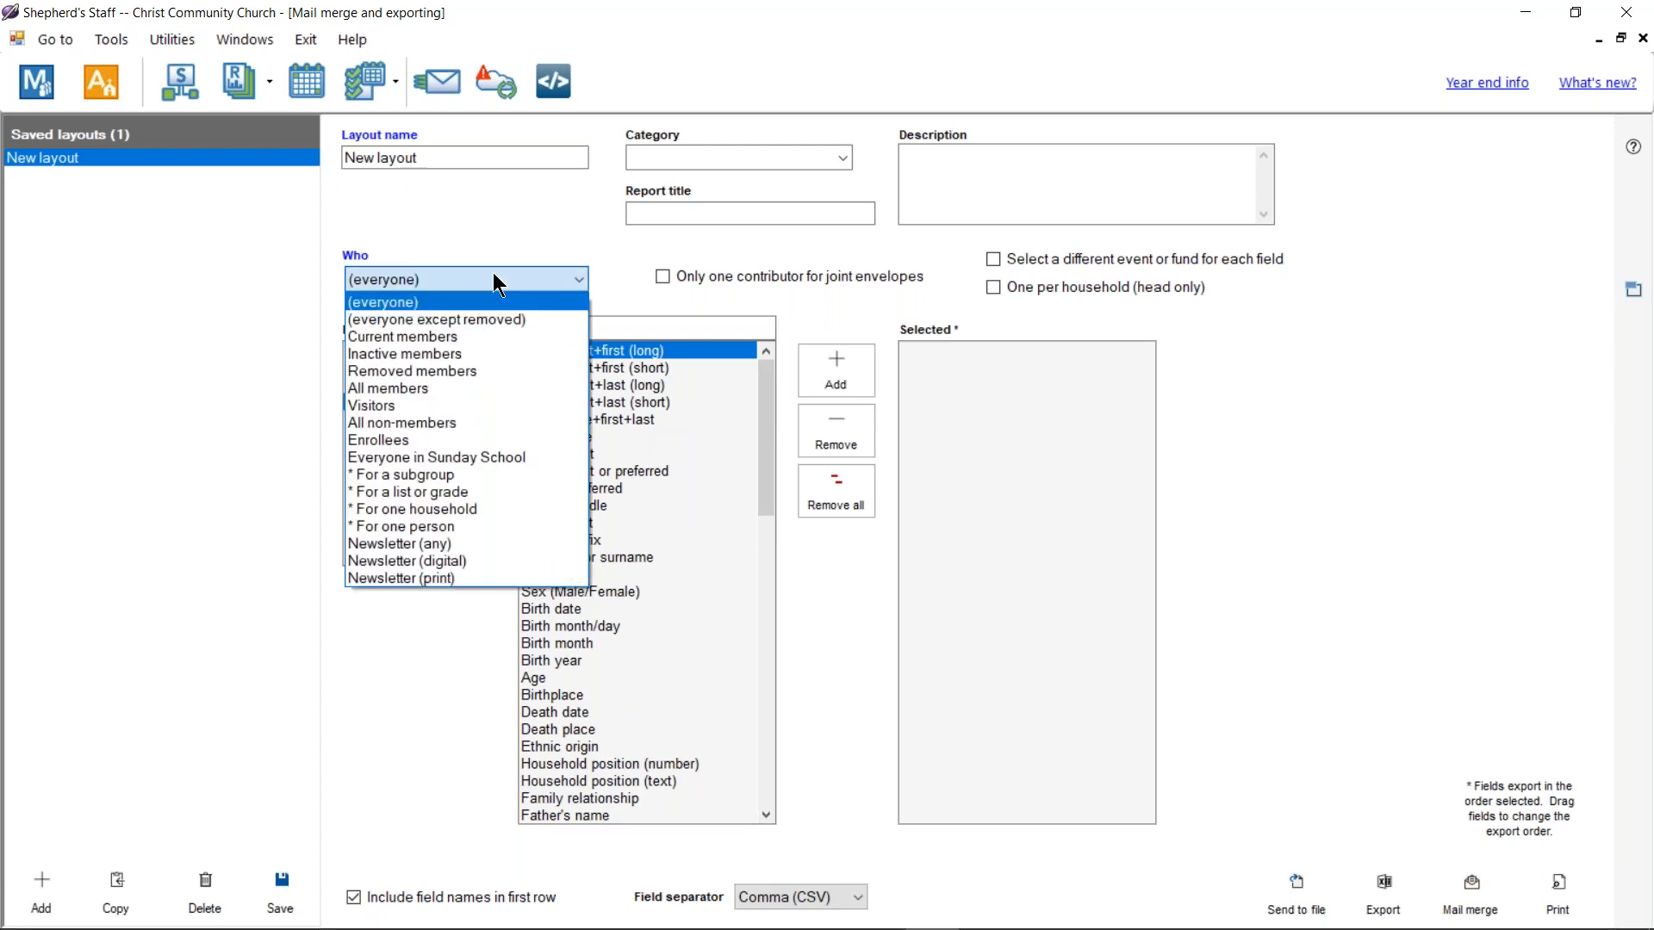
click(462, 336)
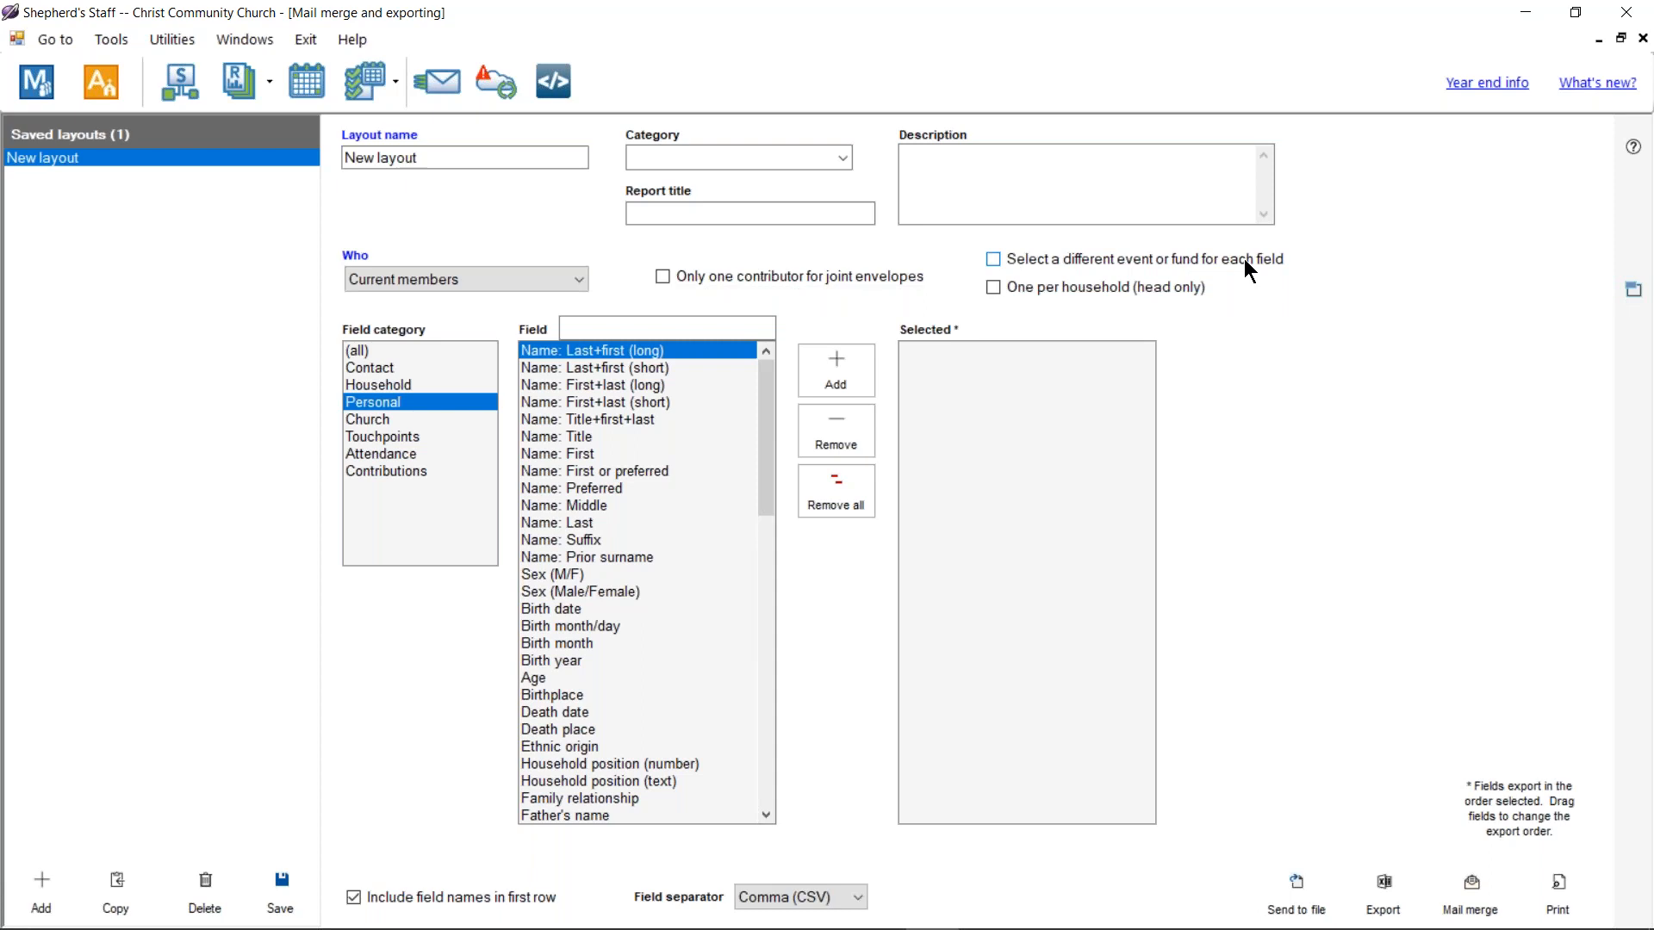
click(405, 471)
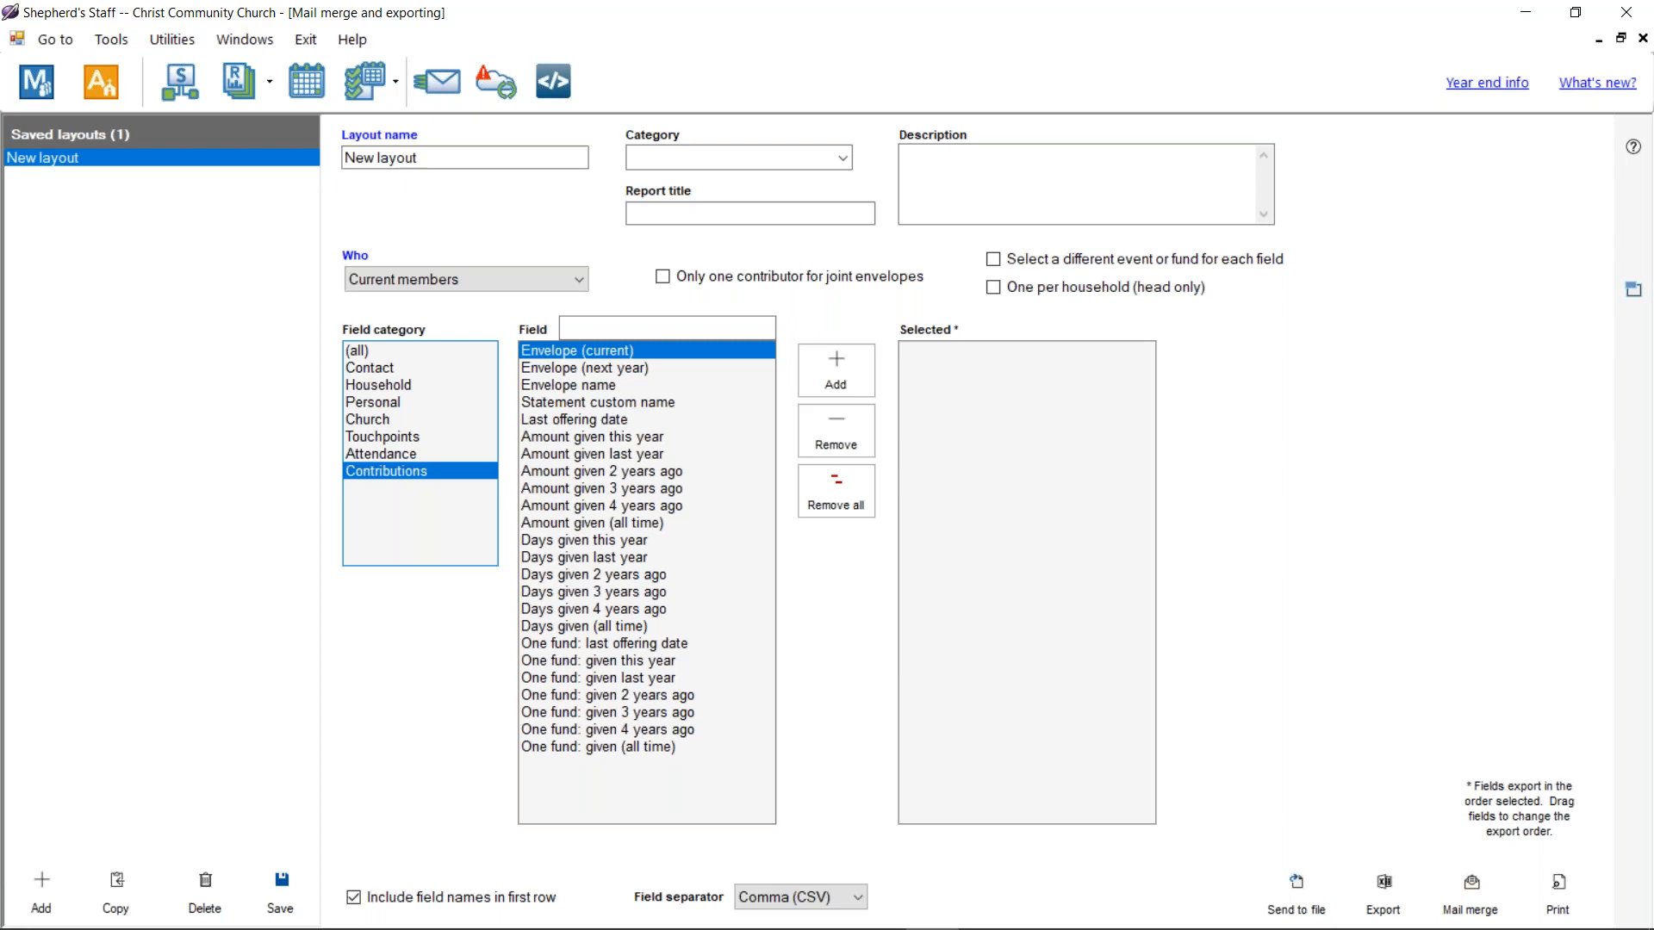
Step: Add Household name and Addressee style 1 to the selected export fields
click(432, 385)
click(589, 351)
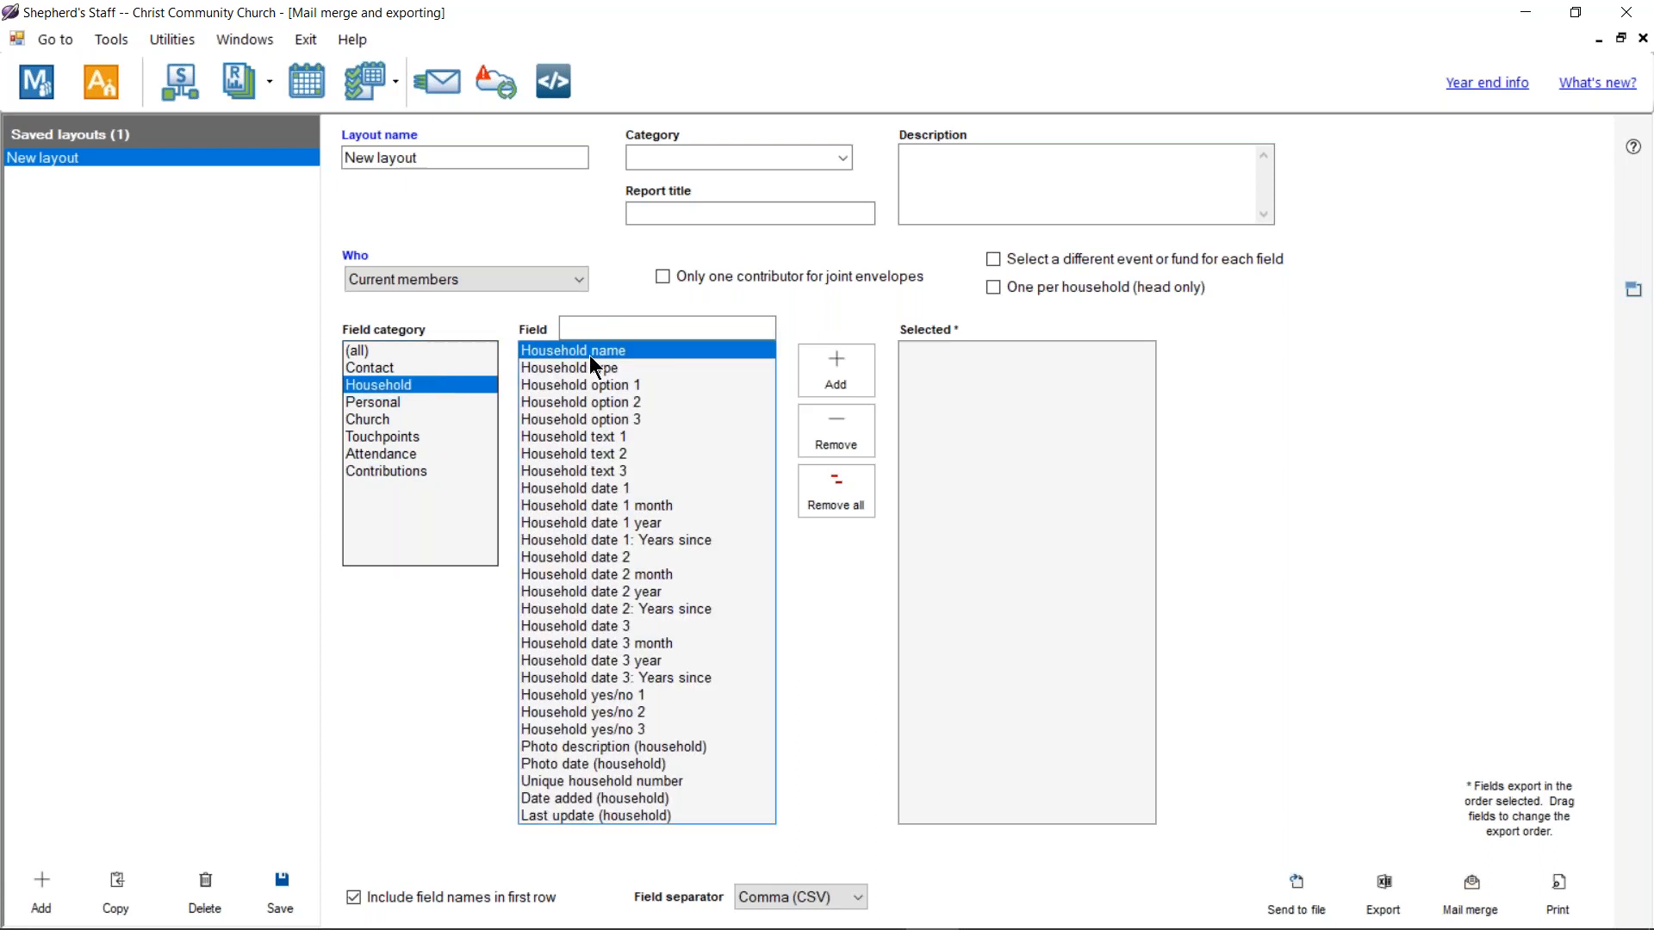
double_click(592, 353)
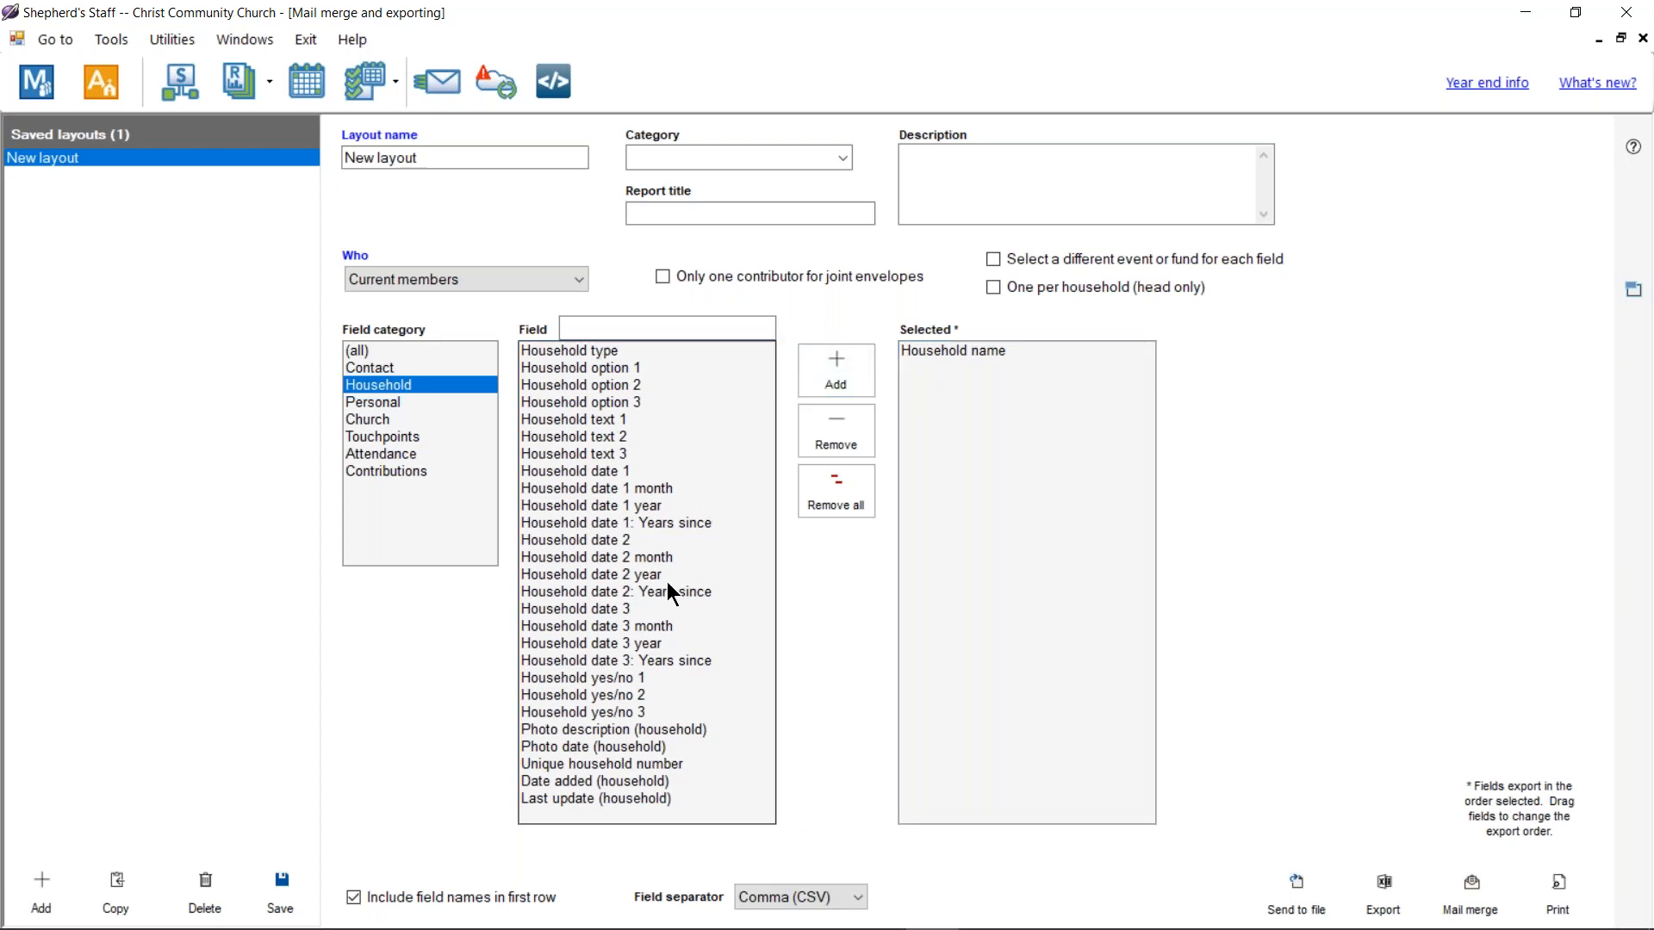
click(418, 369)
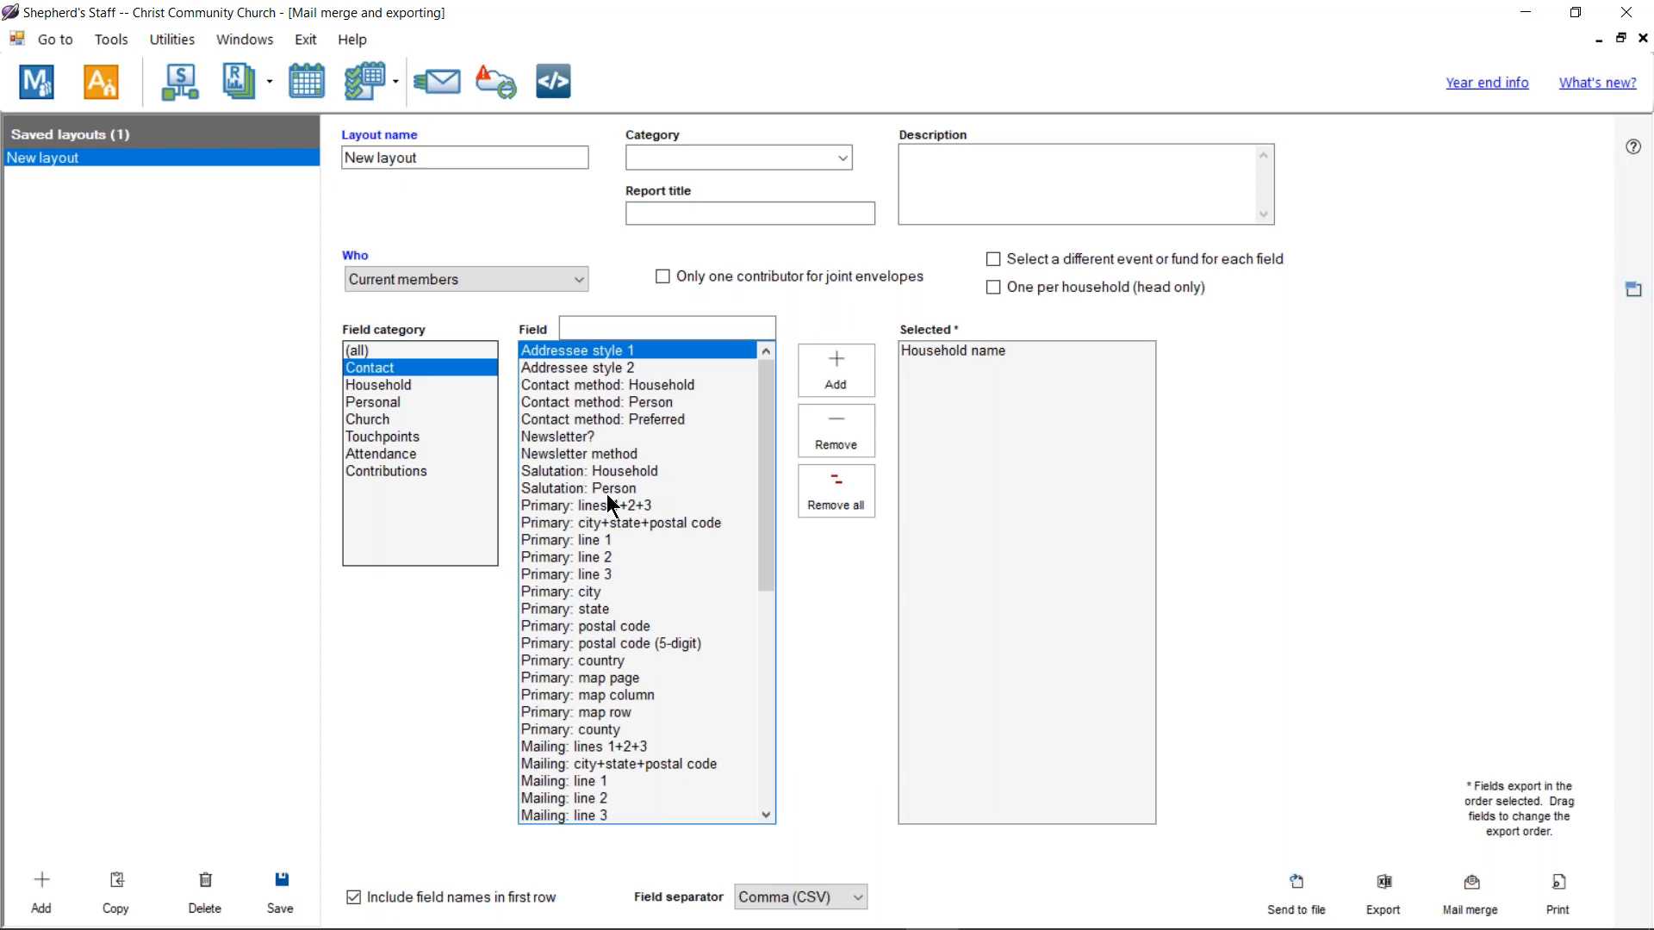
scroll(637, 534, down, 2)
scroll(657, 524, up, 2)
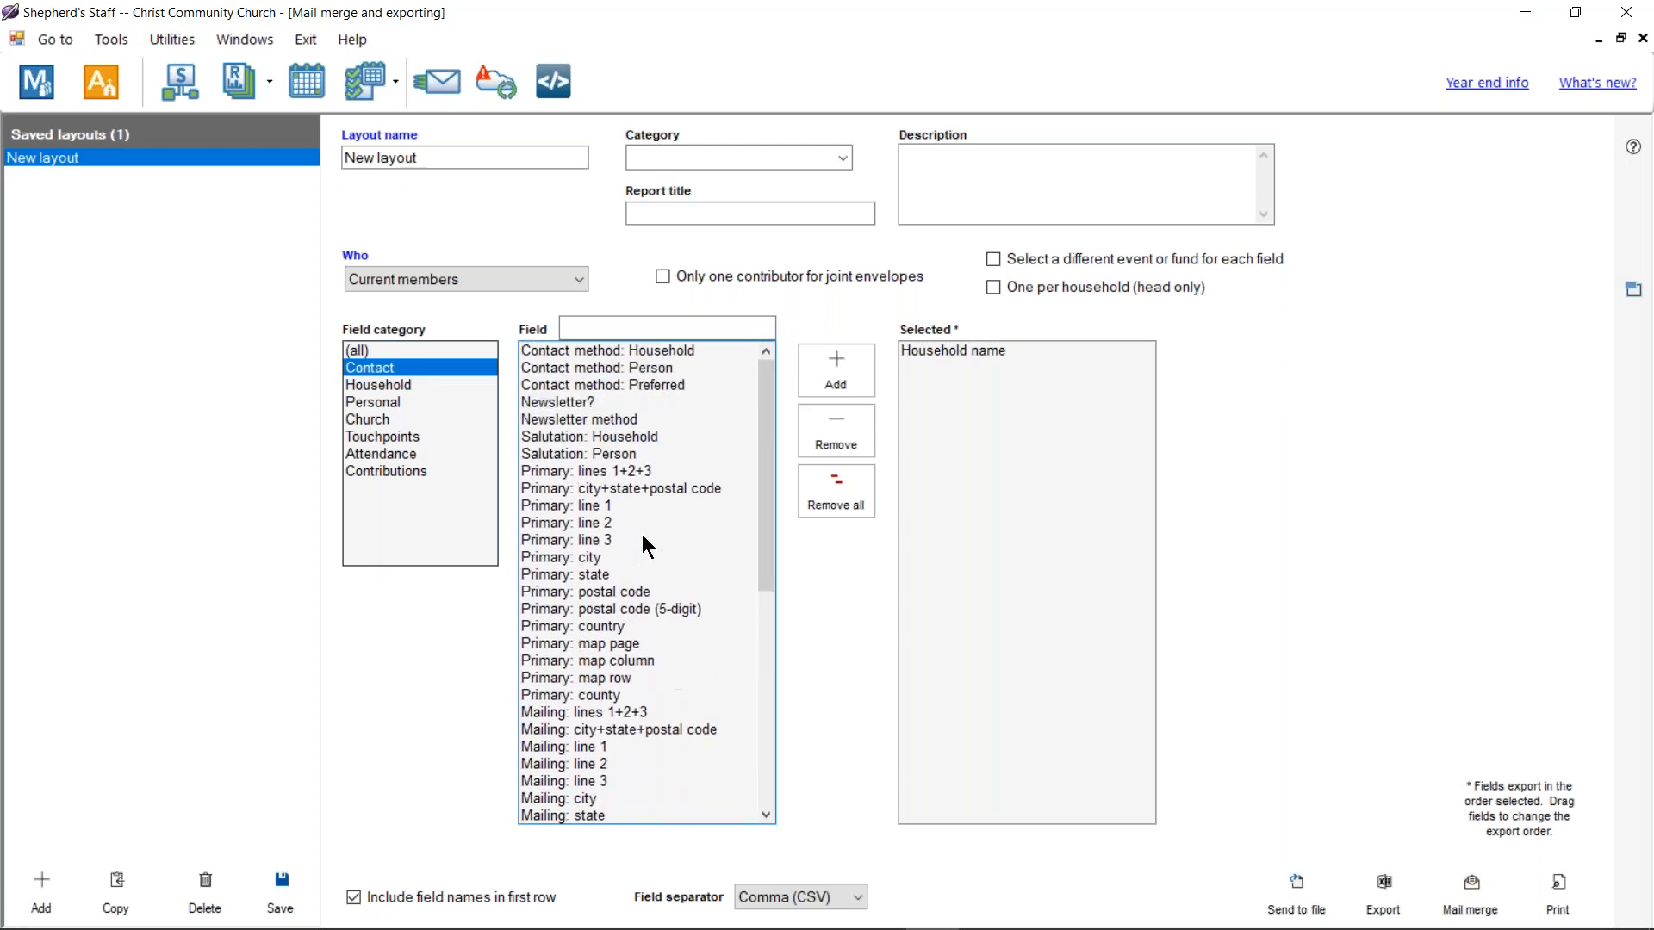
click(403, 387)
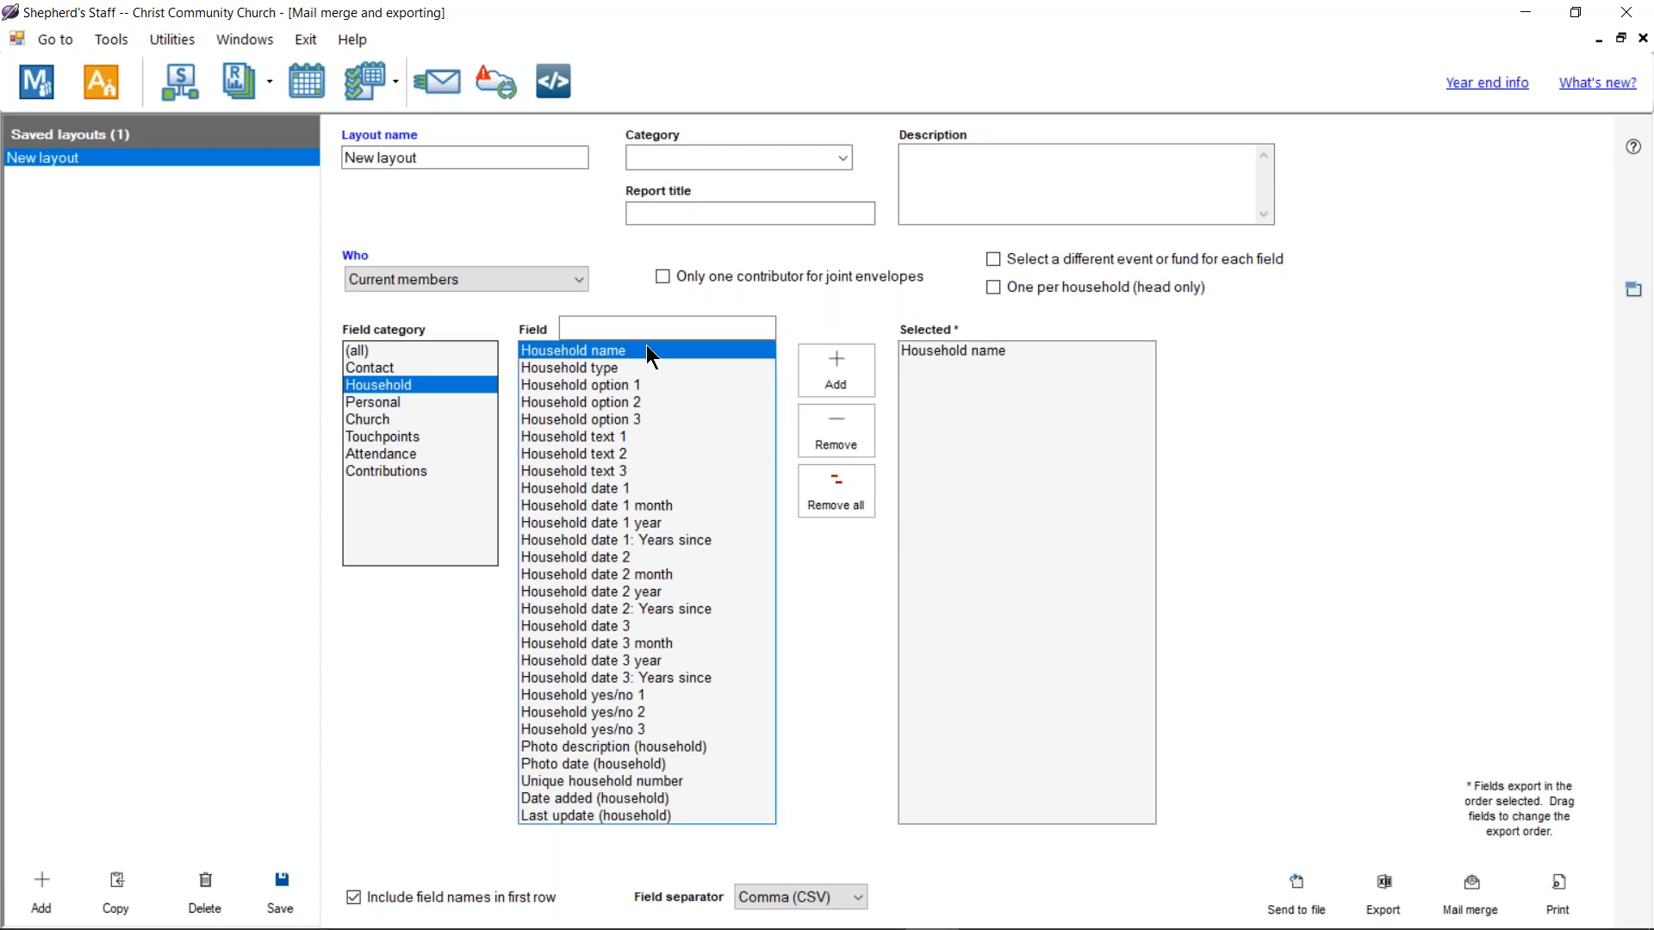
click(404, 369)
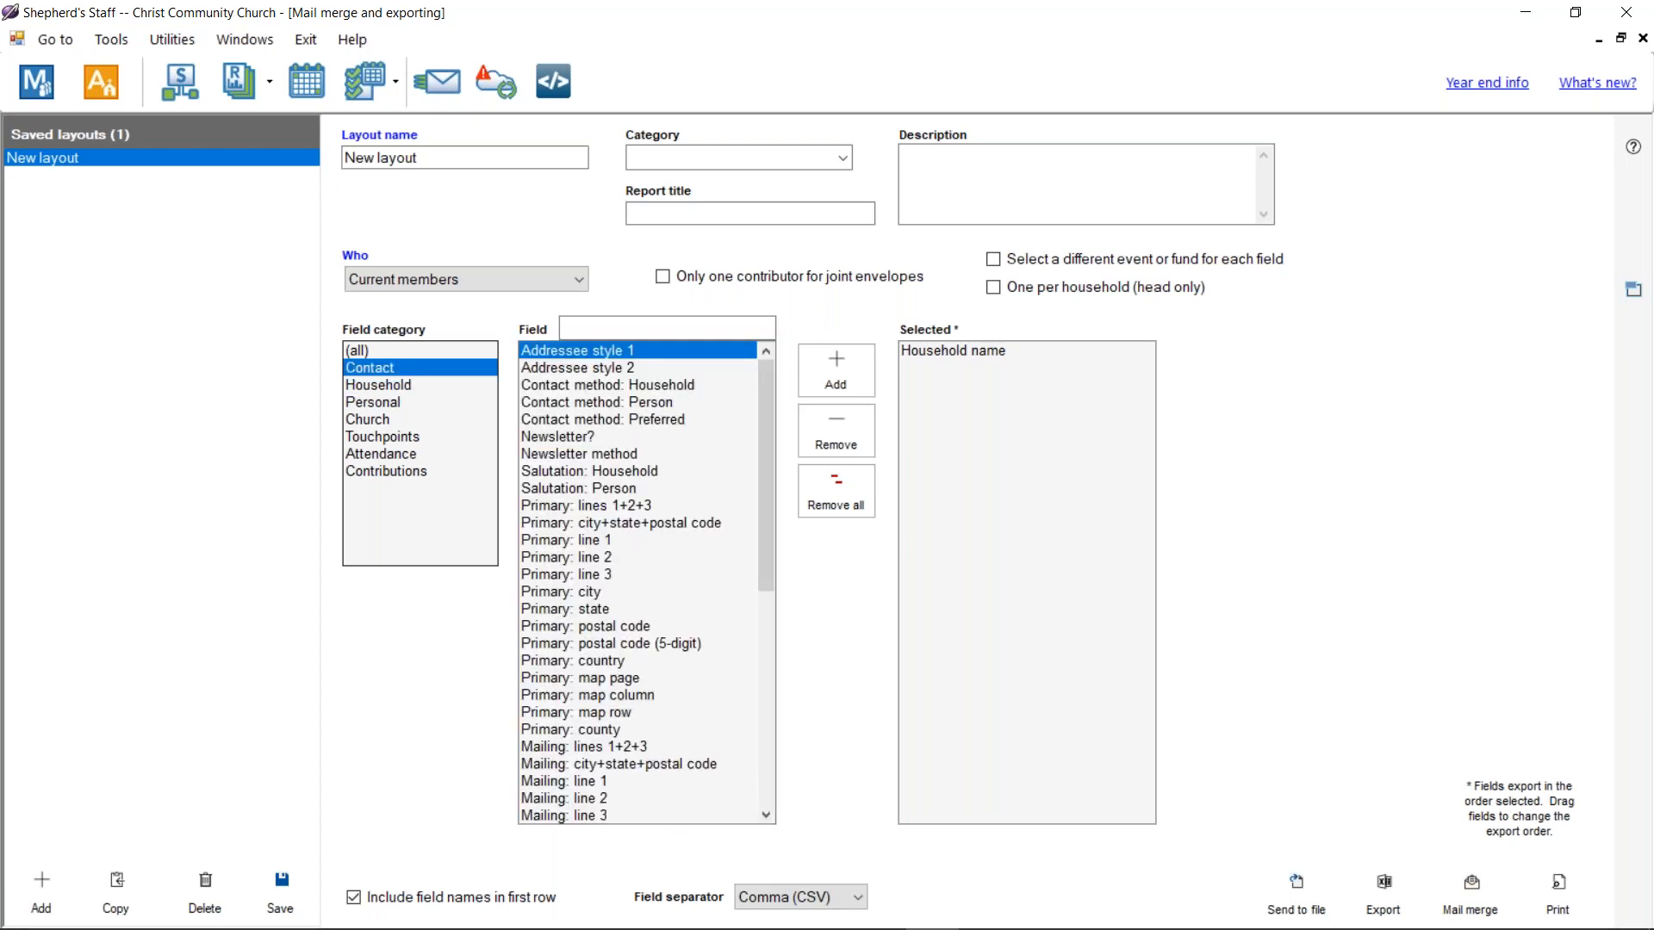
double_click(608, 351)
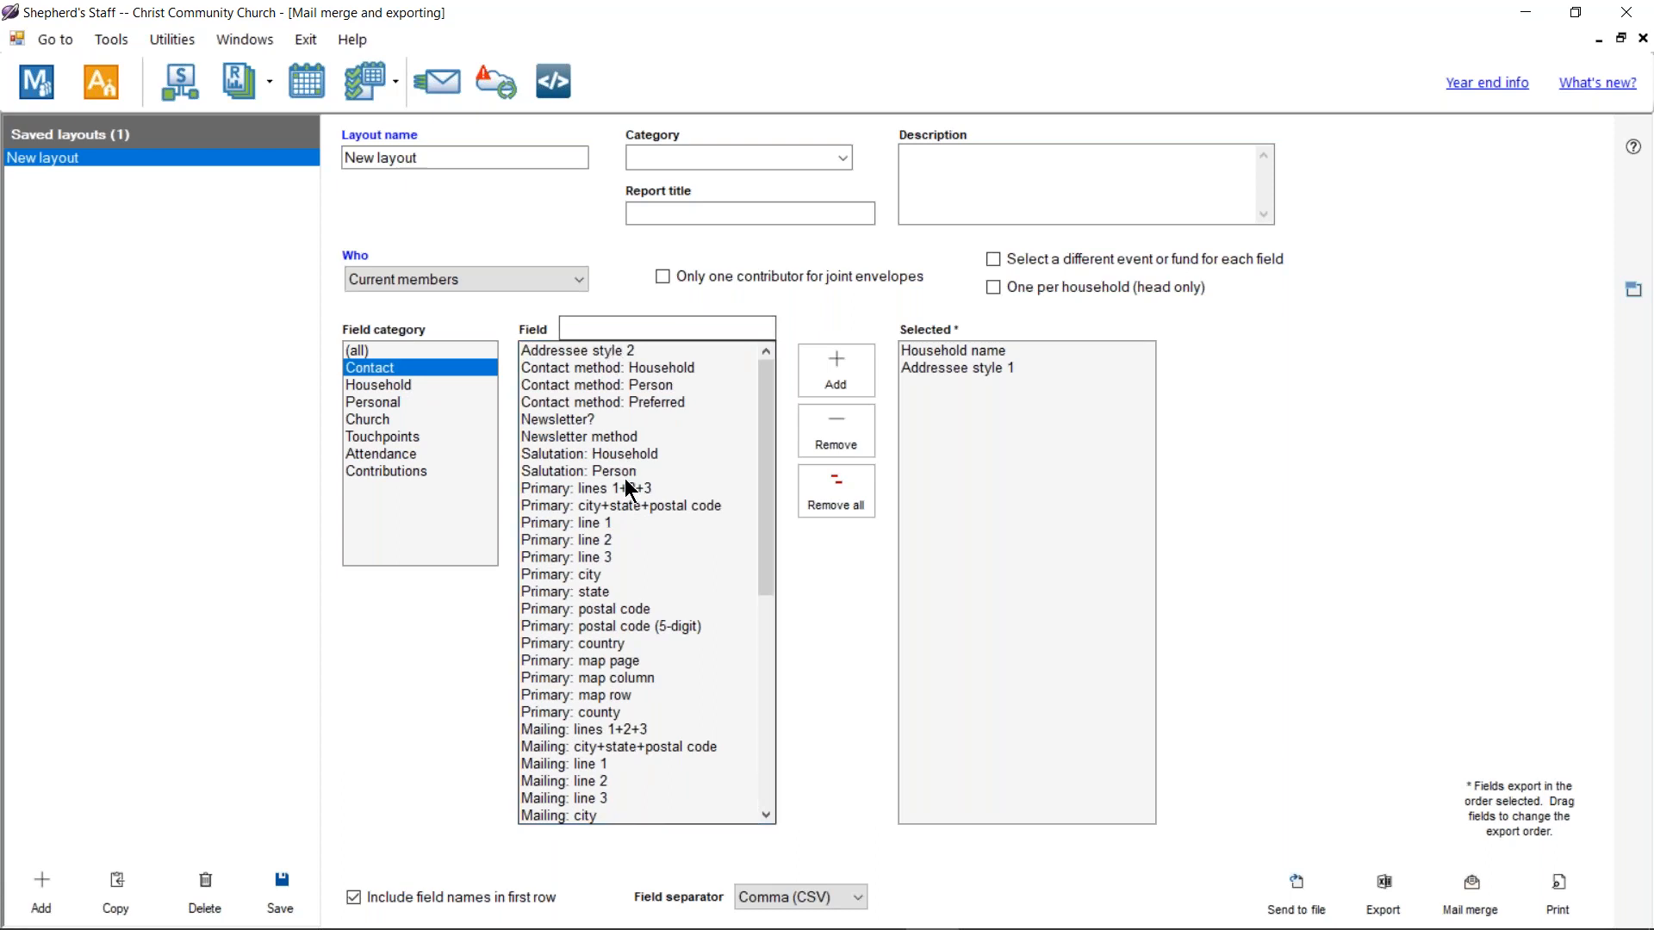
Step: Add Primary: line 1 and Primary: city+state+postal code to the selected fields
click(586, 523)
double_click(589, 527)
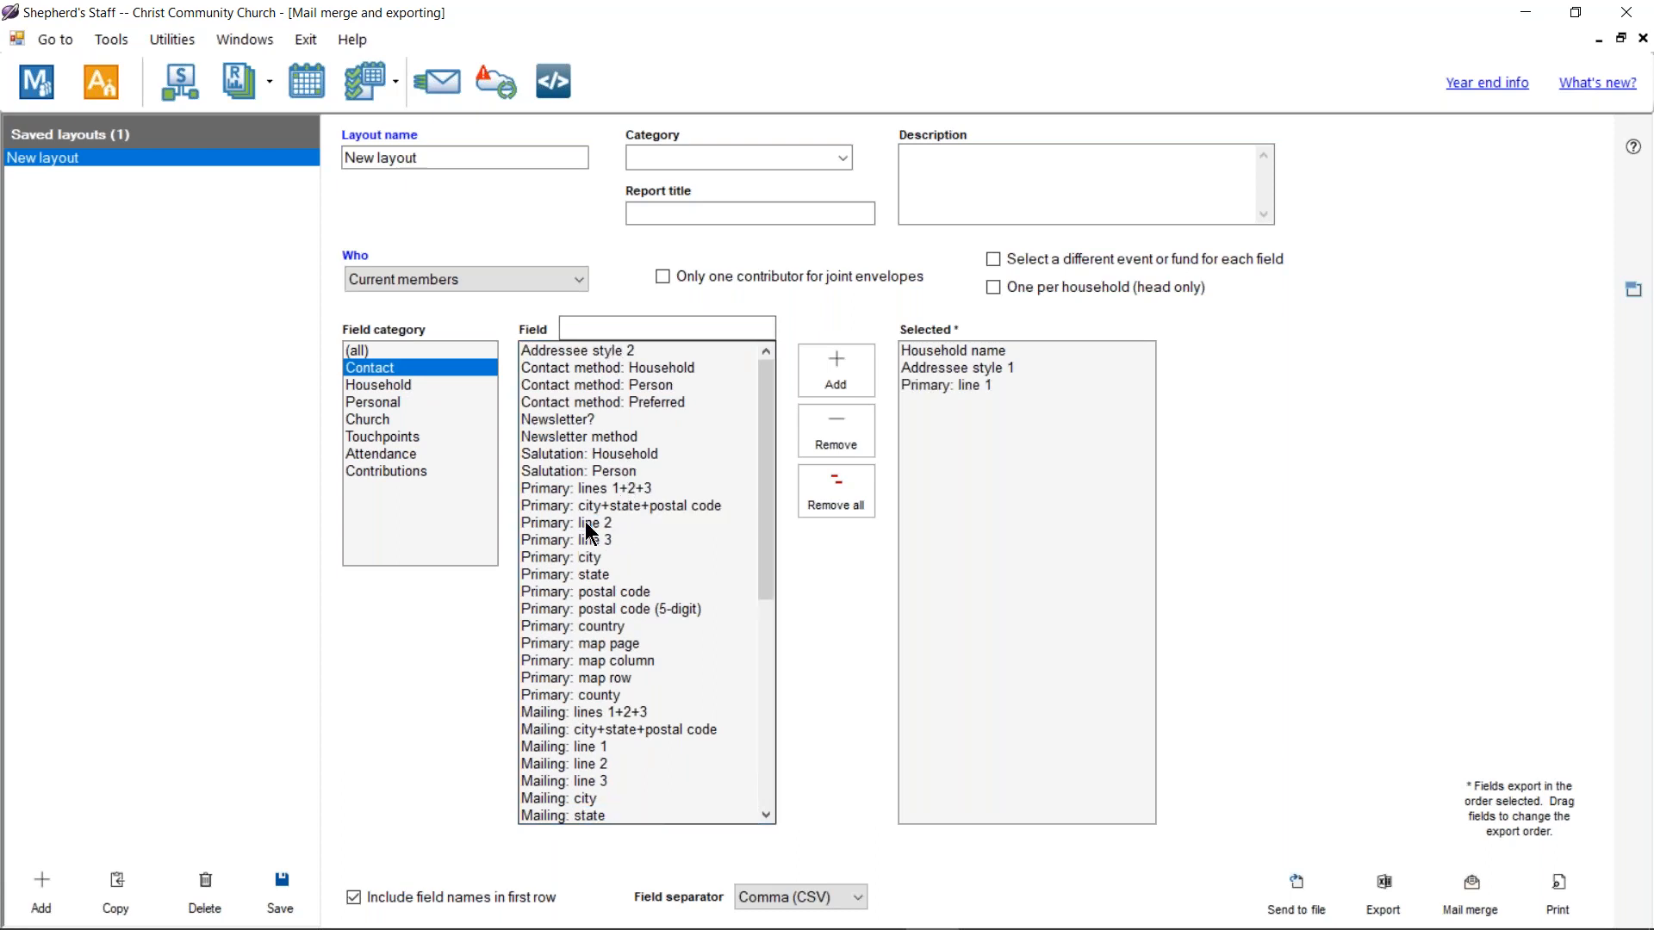
double_click(595, 508)
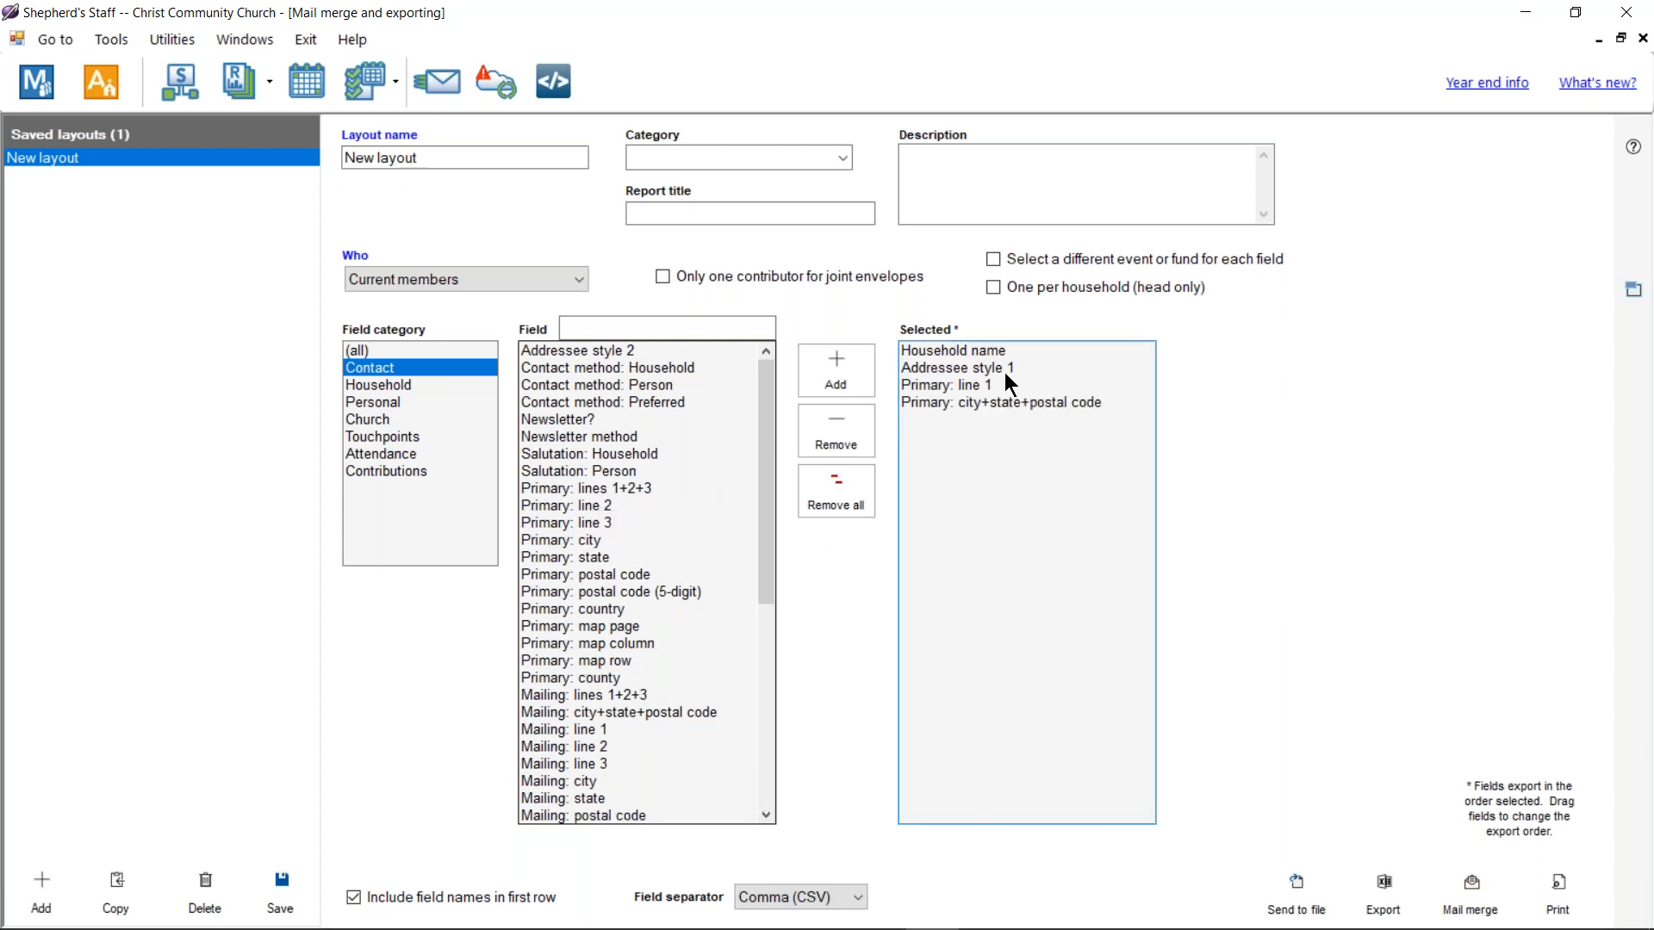
drag(956, 401, 935, 368)
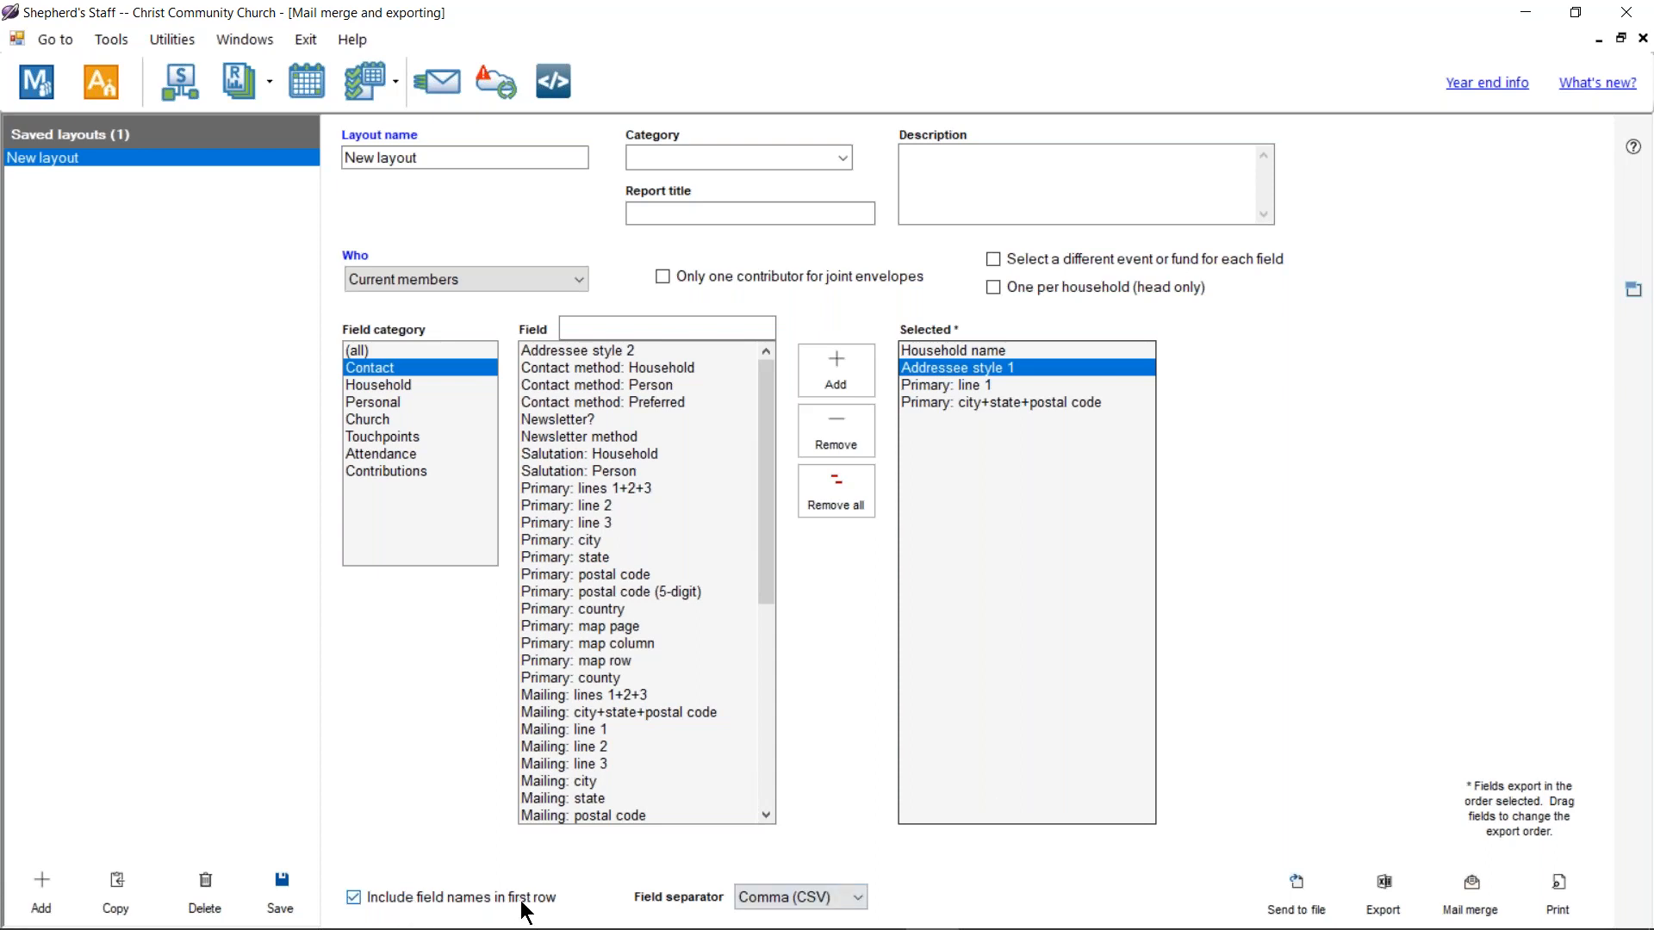
Step: Keep Comma (CSV) as the field separator and start the Word mail merge
click(823, 910)
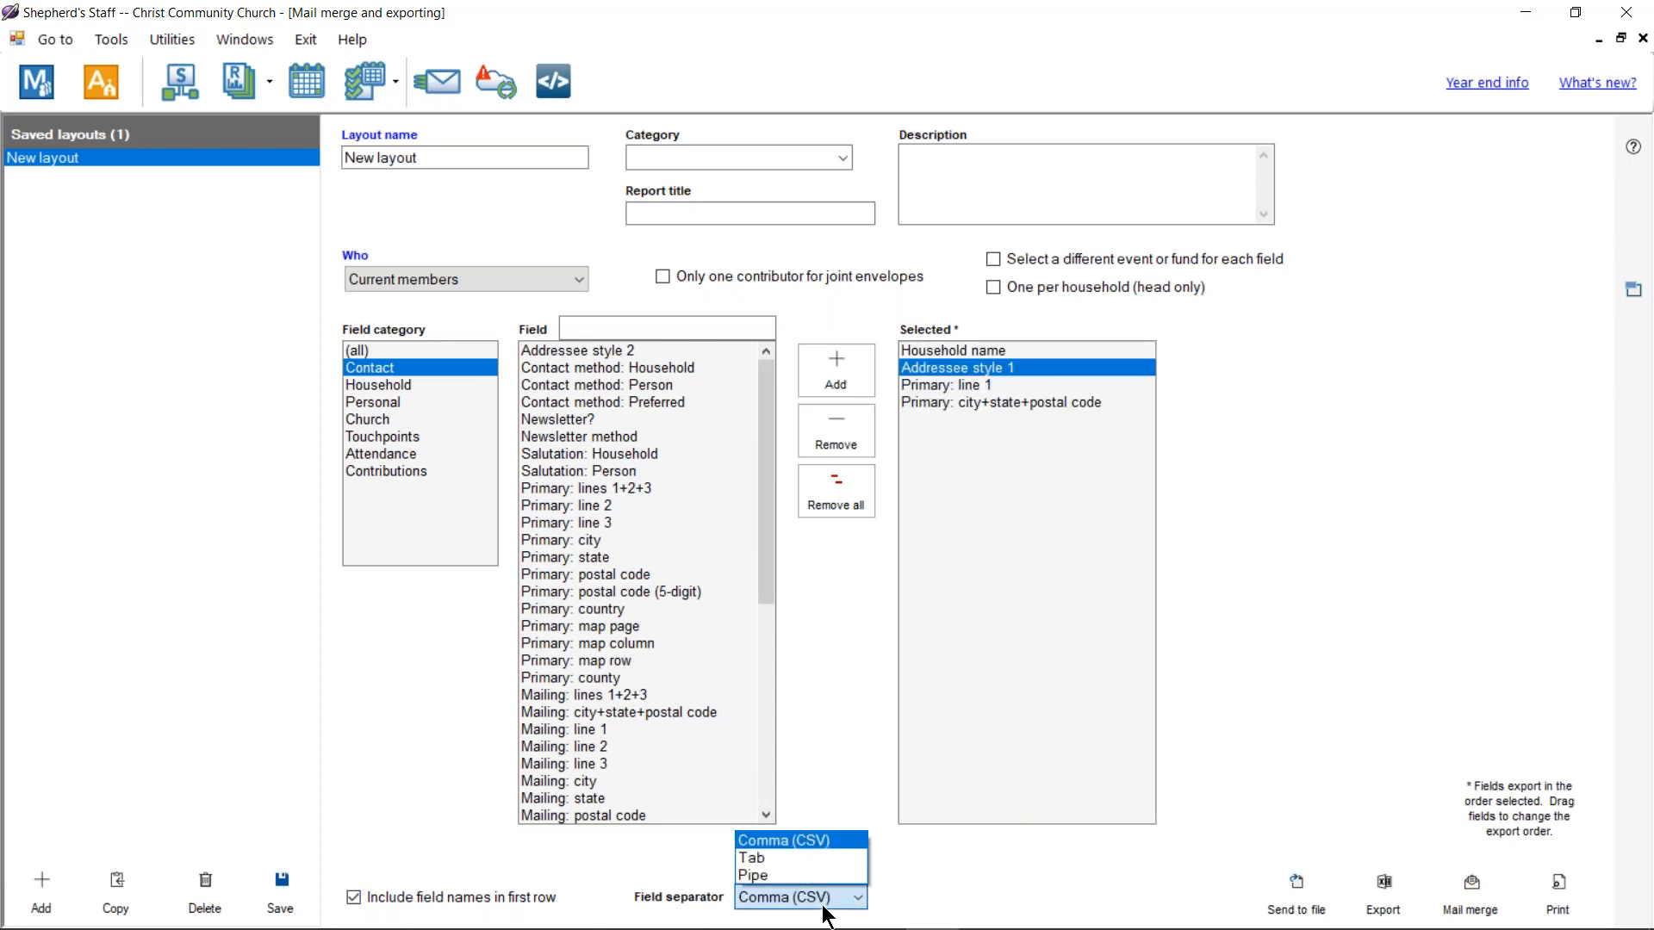
click(822, 910)
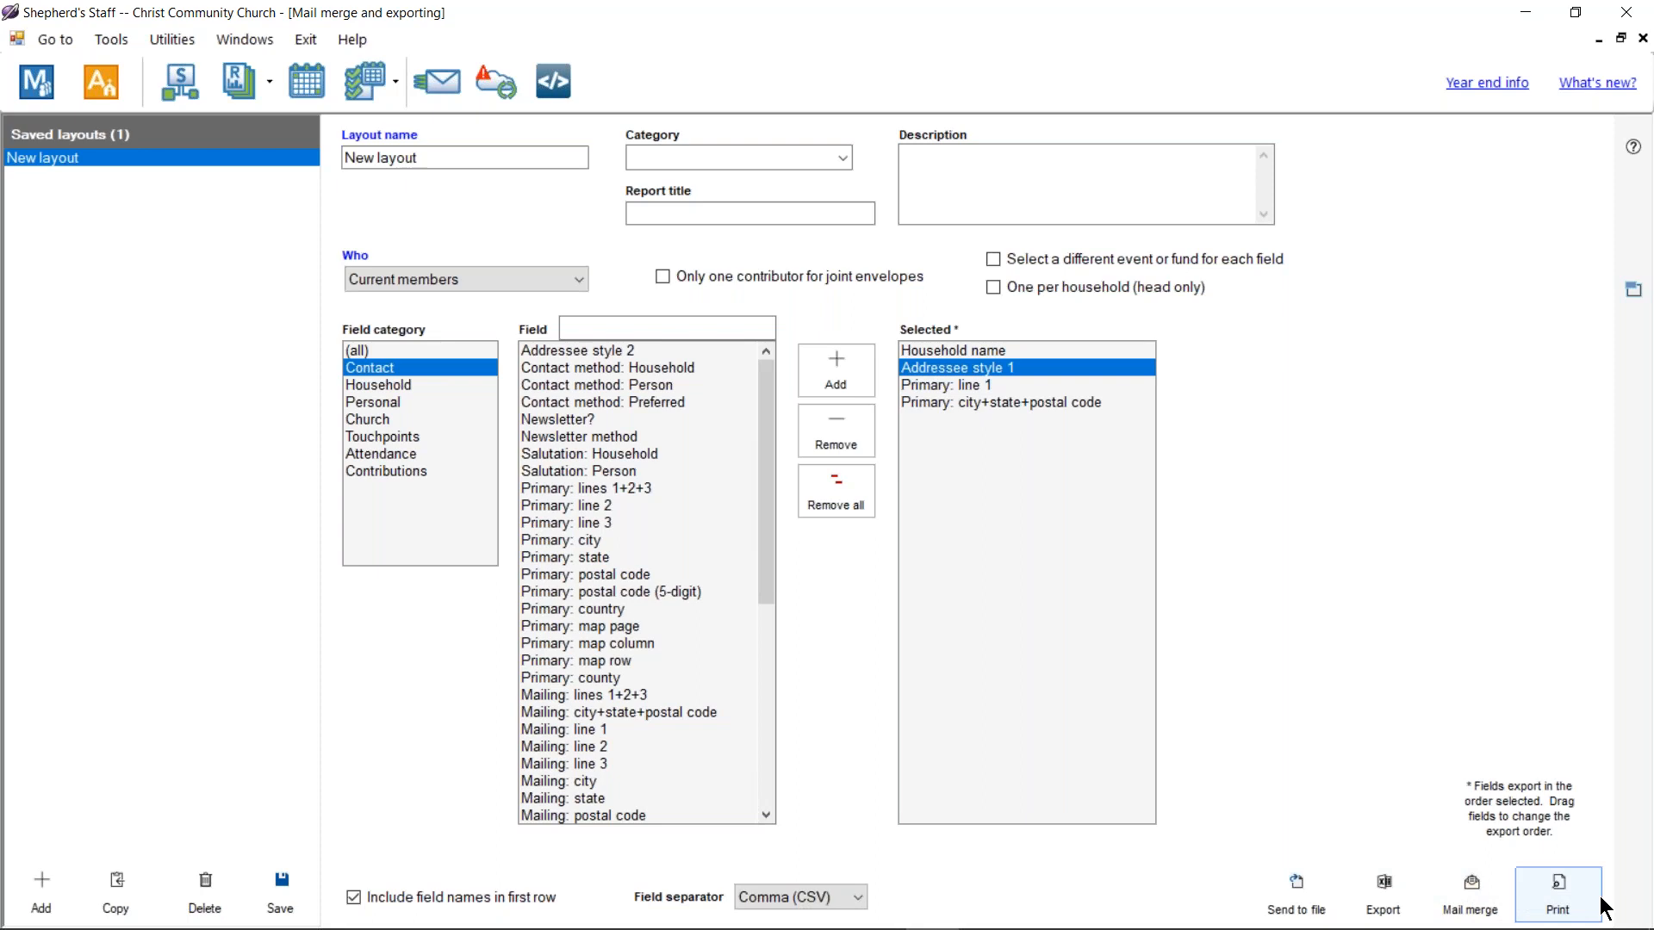
click(1473, 915)
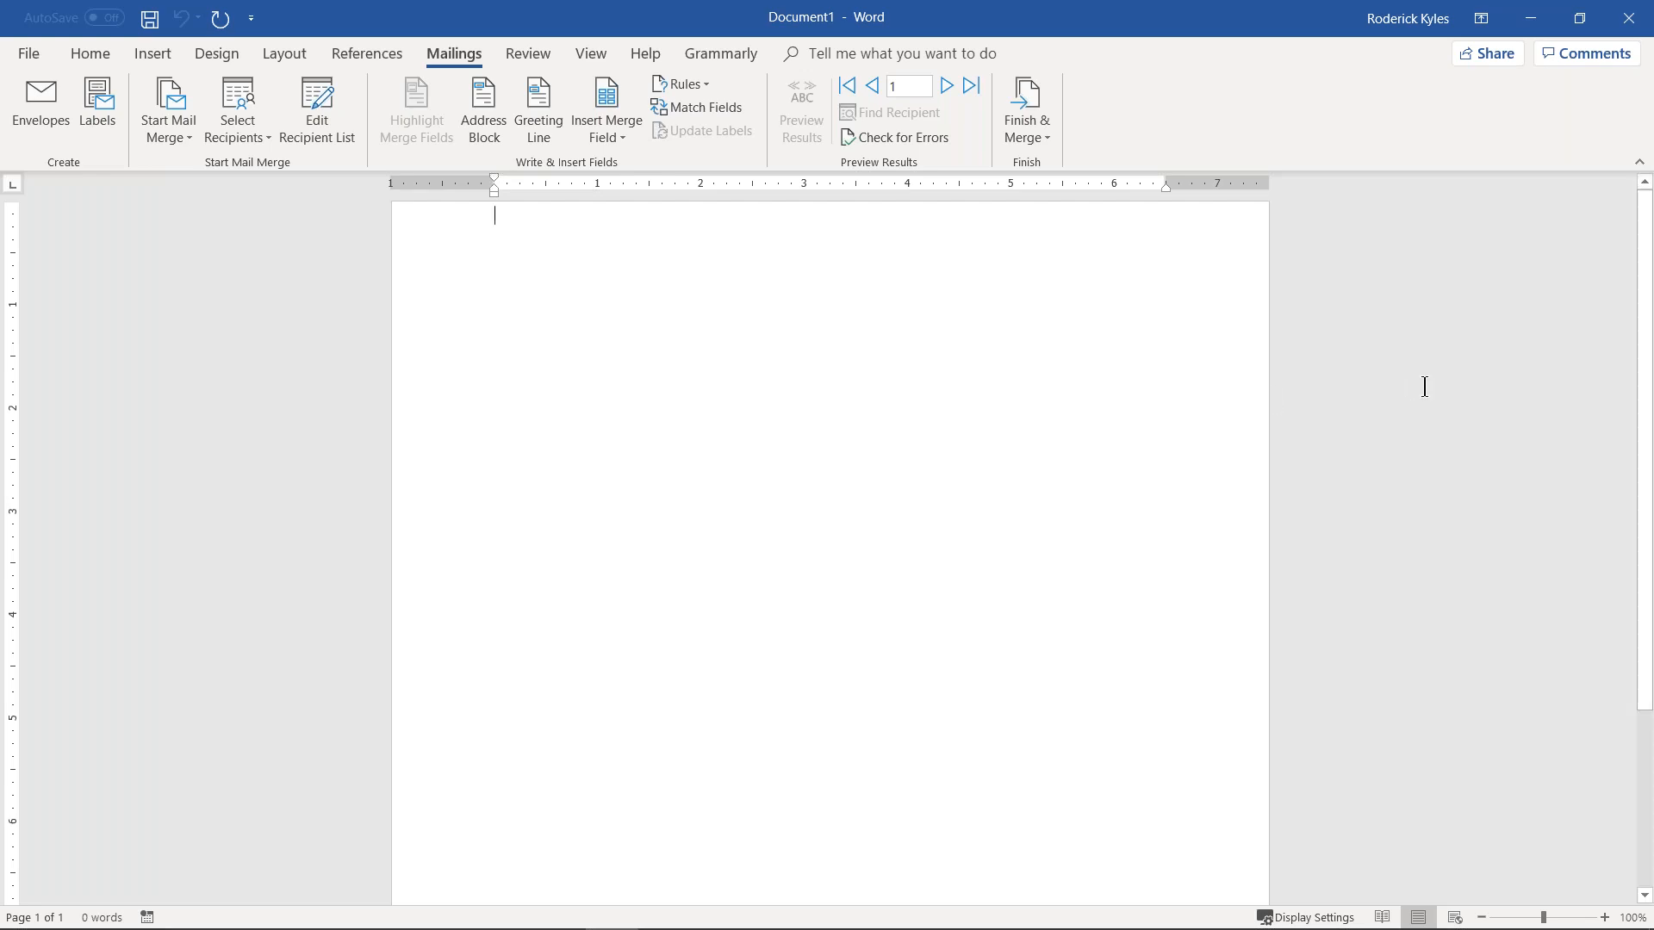
Step: Launch Google Chrome from system search and move its window over the Word document
key(super)
text(chome)
key(Return)
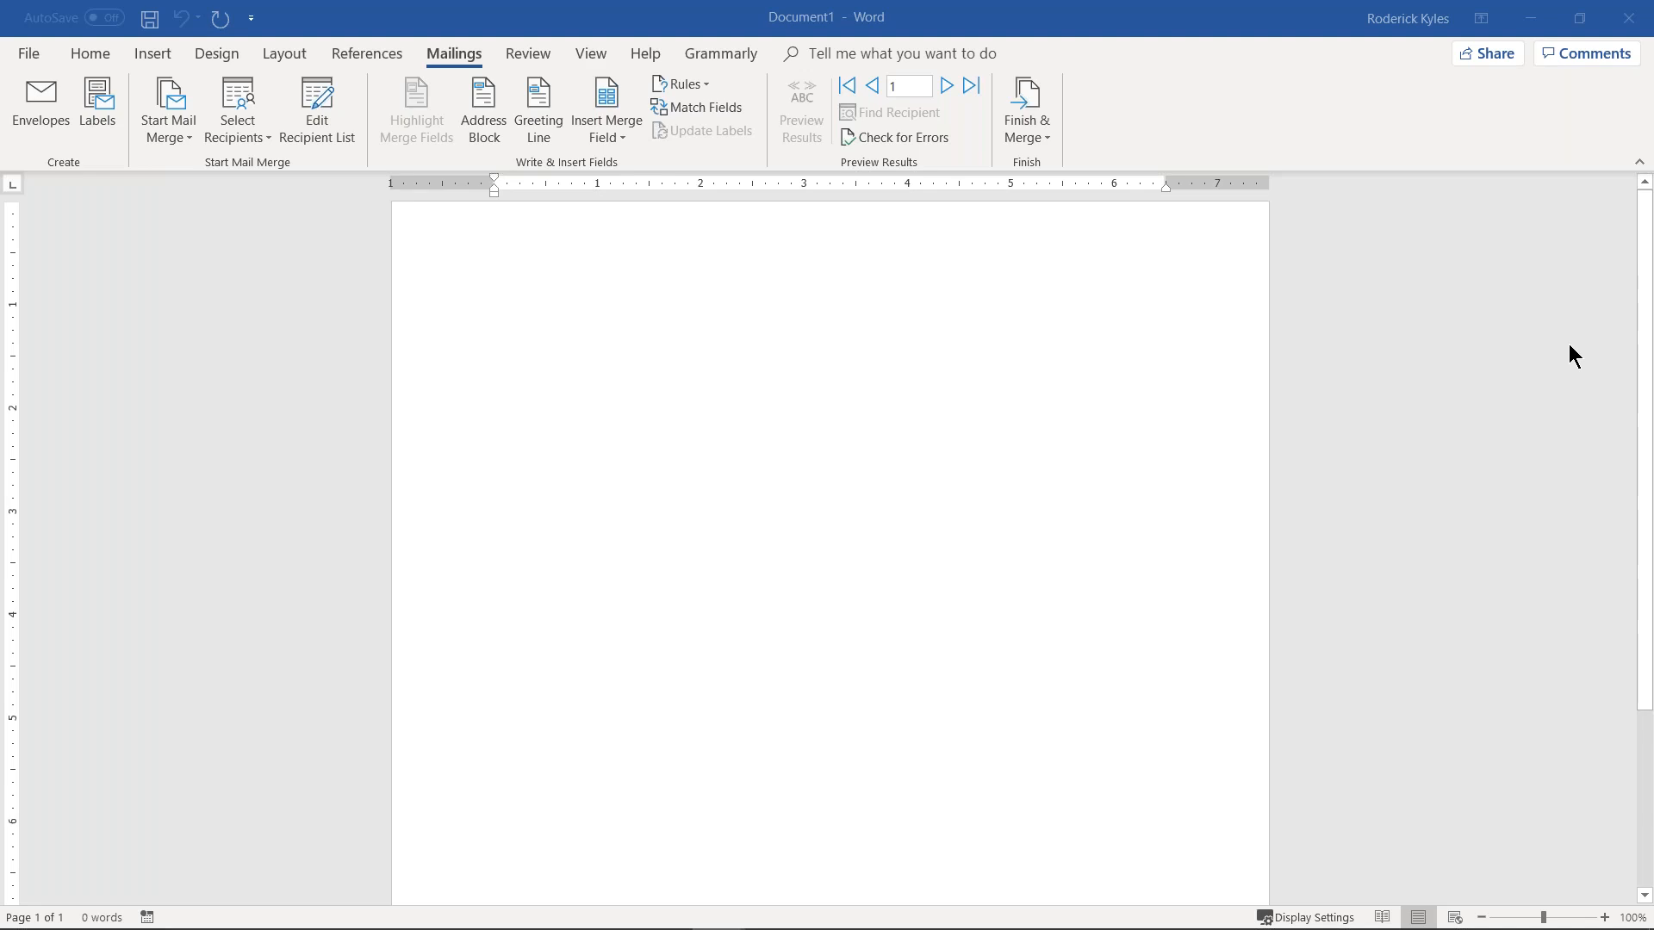
mouse_move(1568, 344)
mouse_down()
mouse_move(813, 383)
mouse_move(764, 90)
mouse_up()
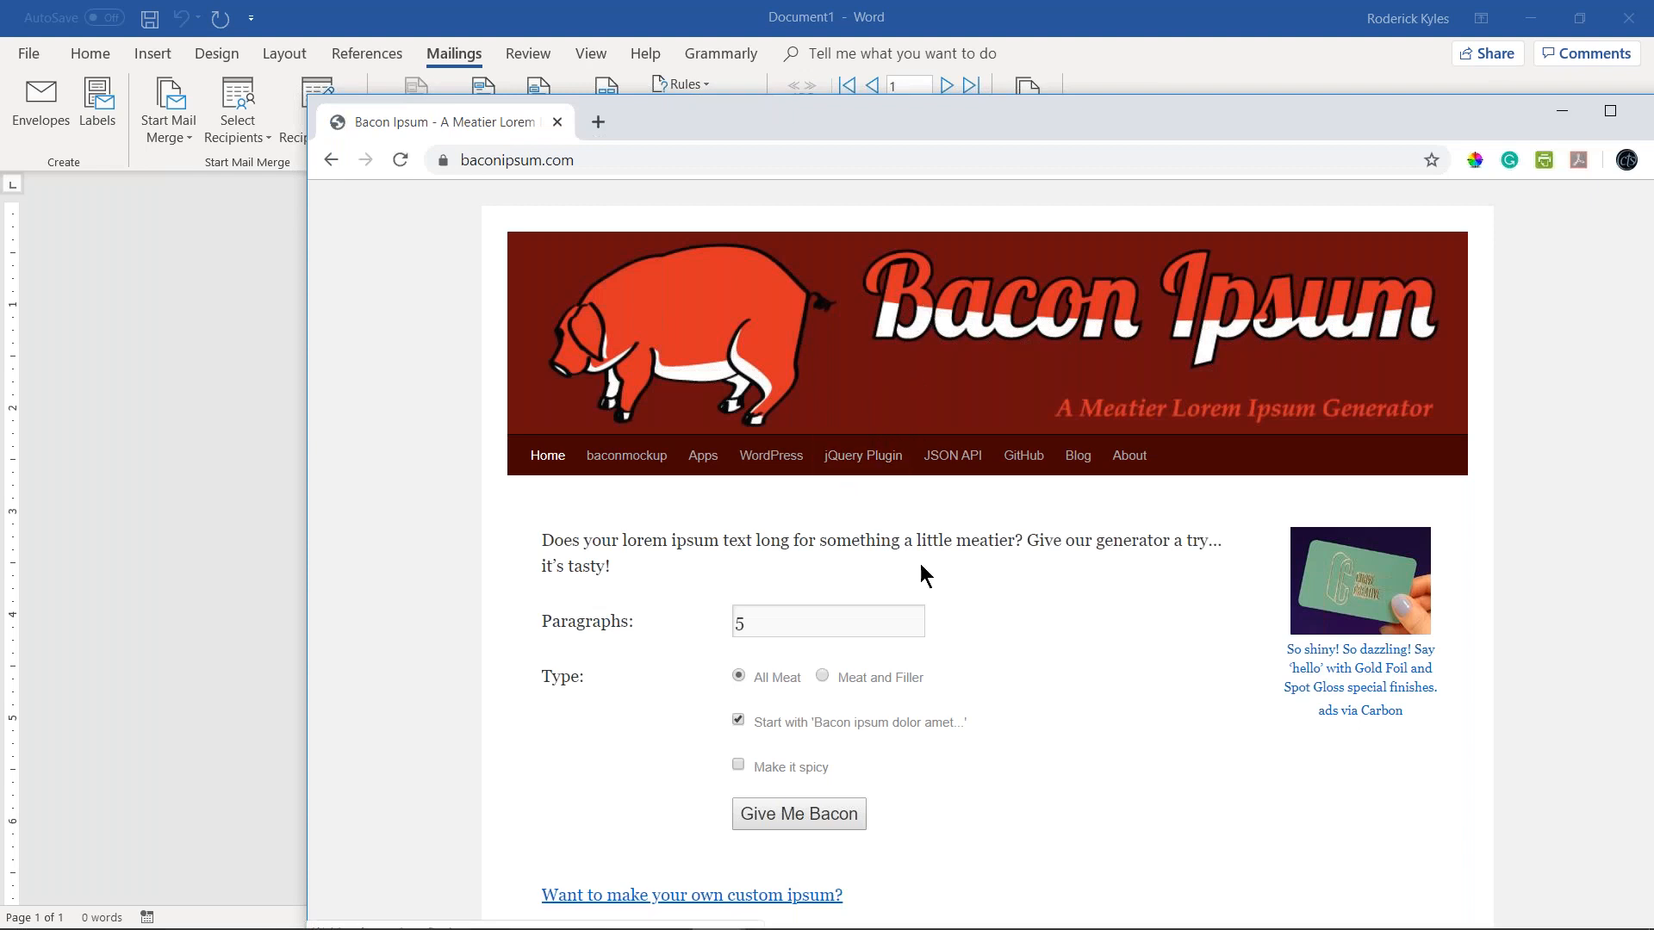
Step: Generate 3 paragraphs of Bacon Ipsum filler text
scroll(1123, 571, down, 1)
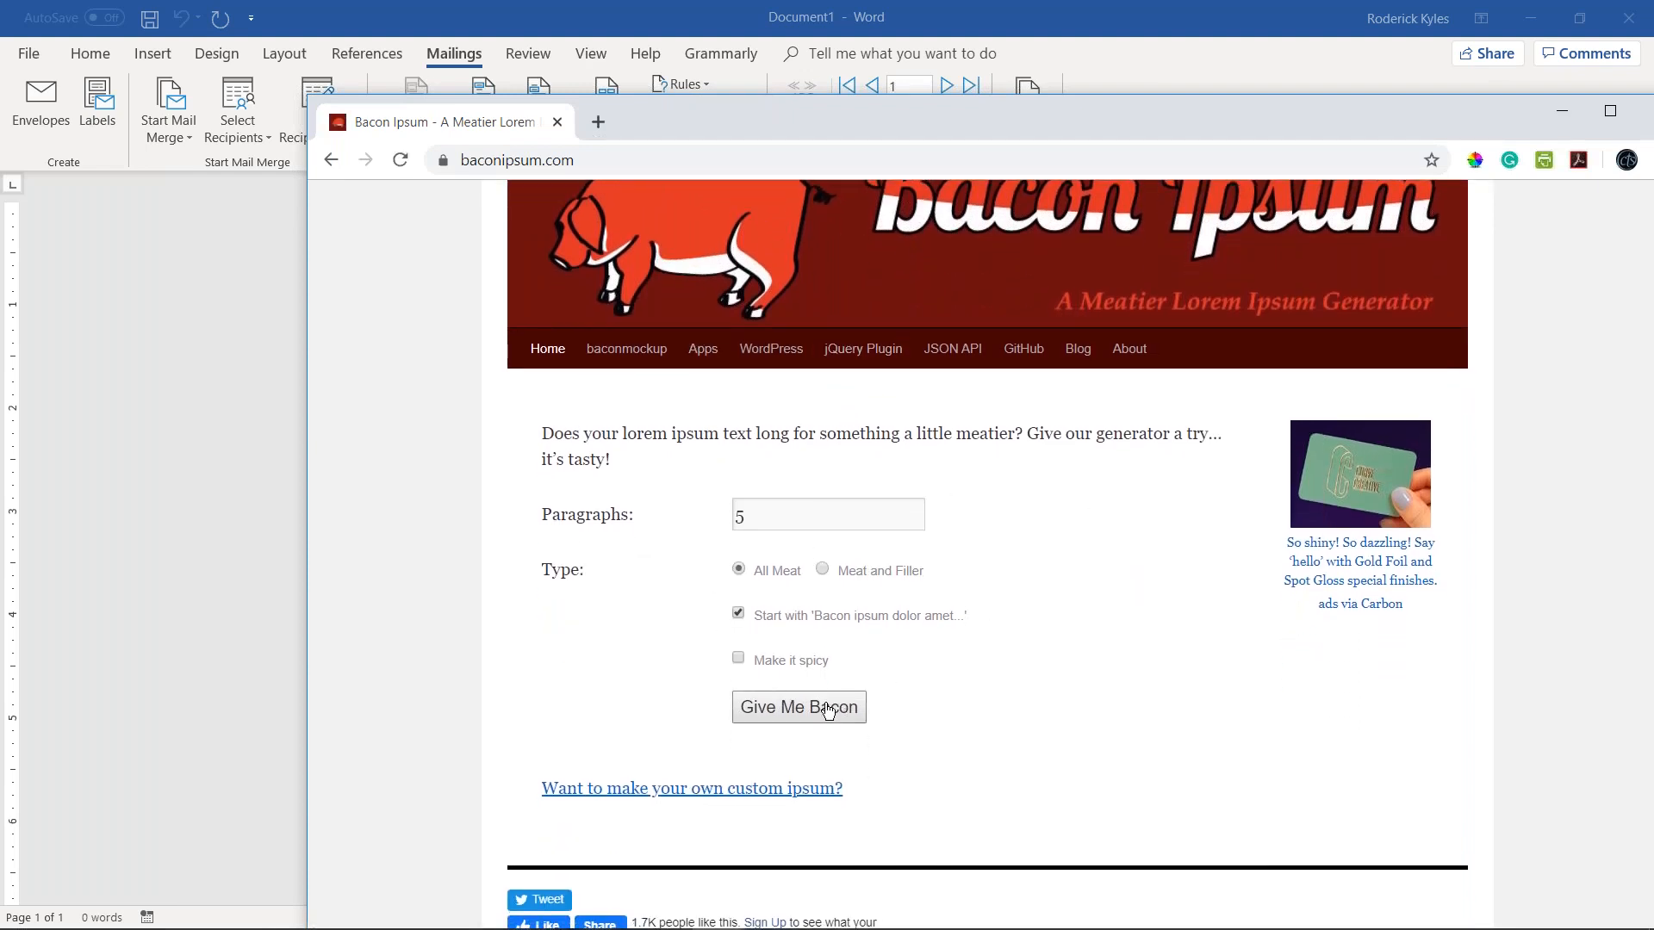
double_click(767, 515)
text(3)
click(818, 714)
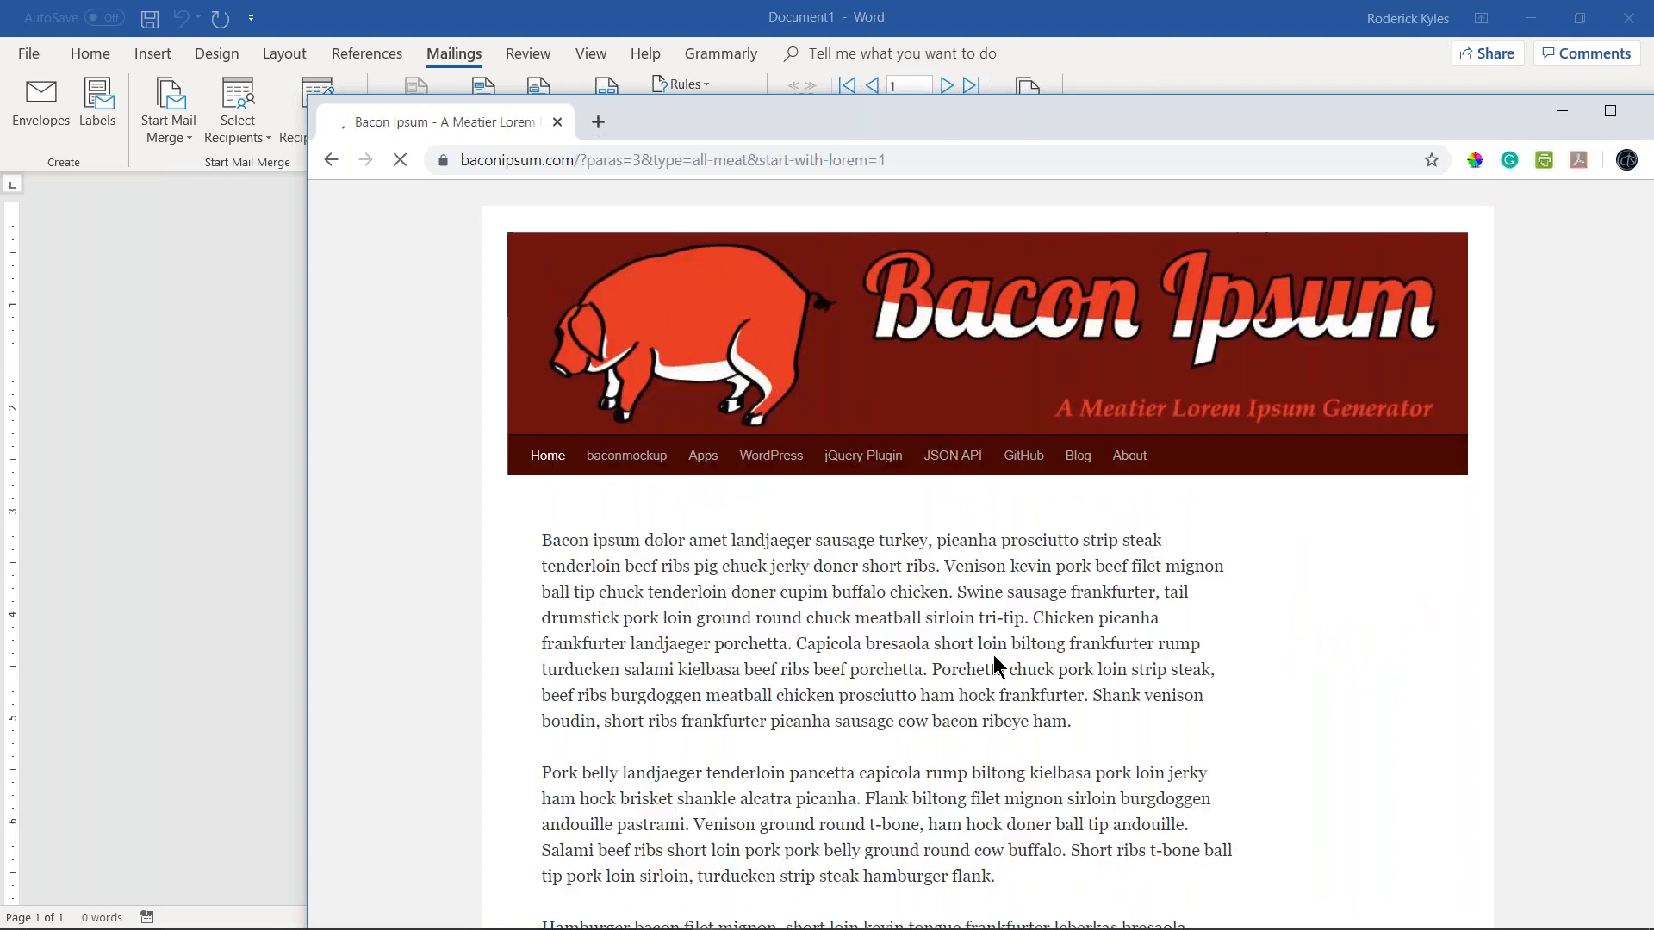
Step: Copy the three generated paragraphs and minimize Chrome
drag(542, 540, 739, 772)
right_click(771, 527)
click(828, 536)
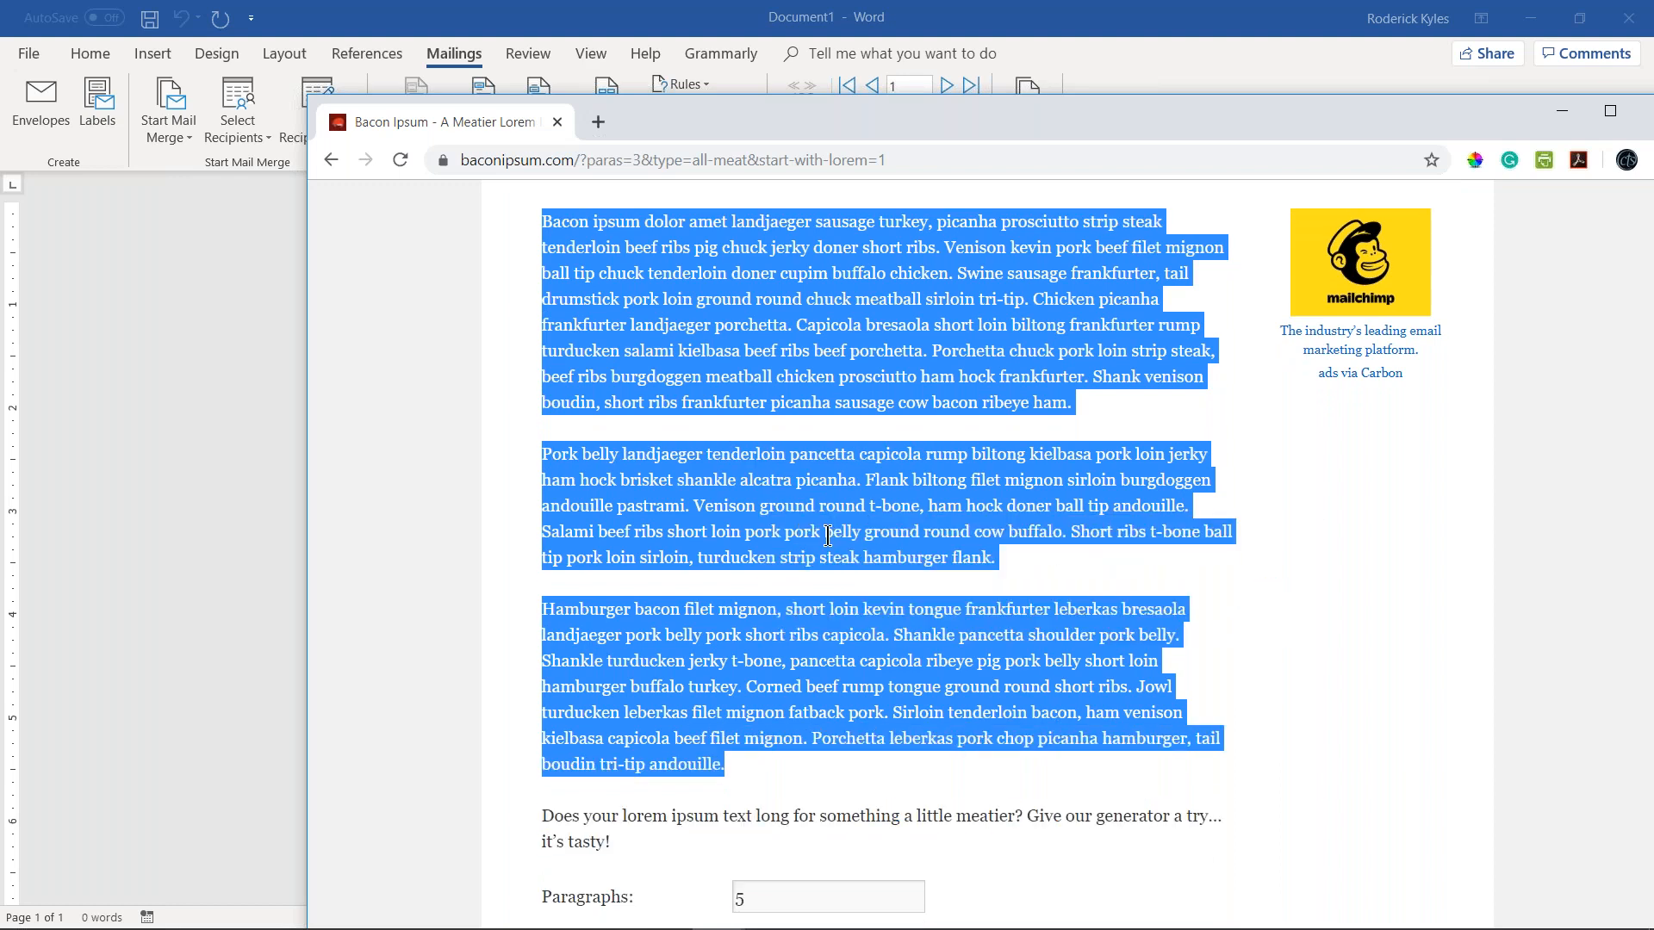
click(1562, 114)
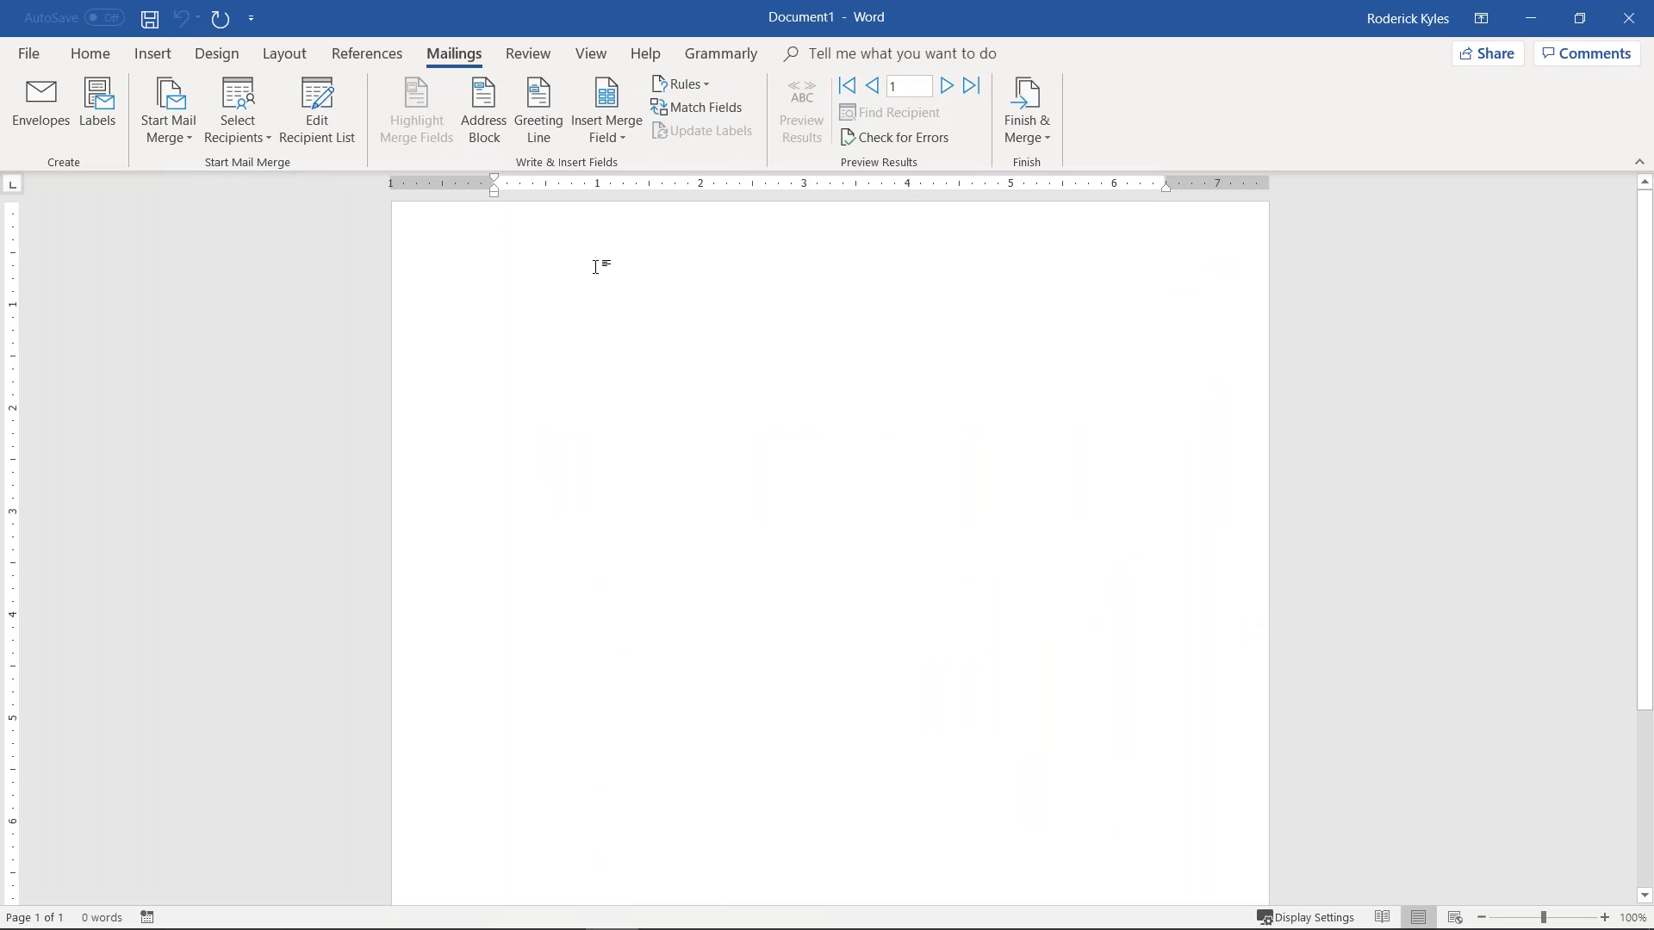
Step: Paste the three filler paragraphs into the letter with blank lines above them
key(ctrl+v)
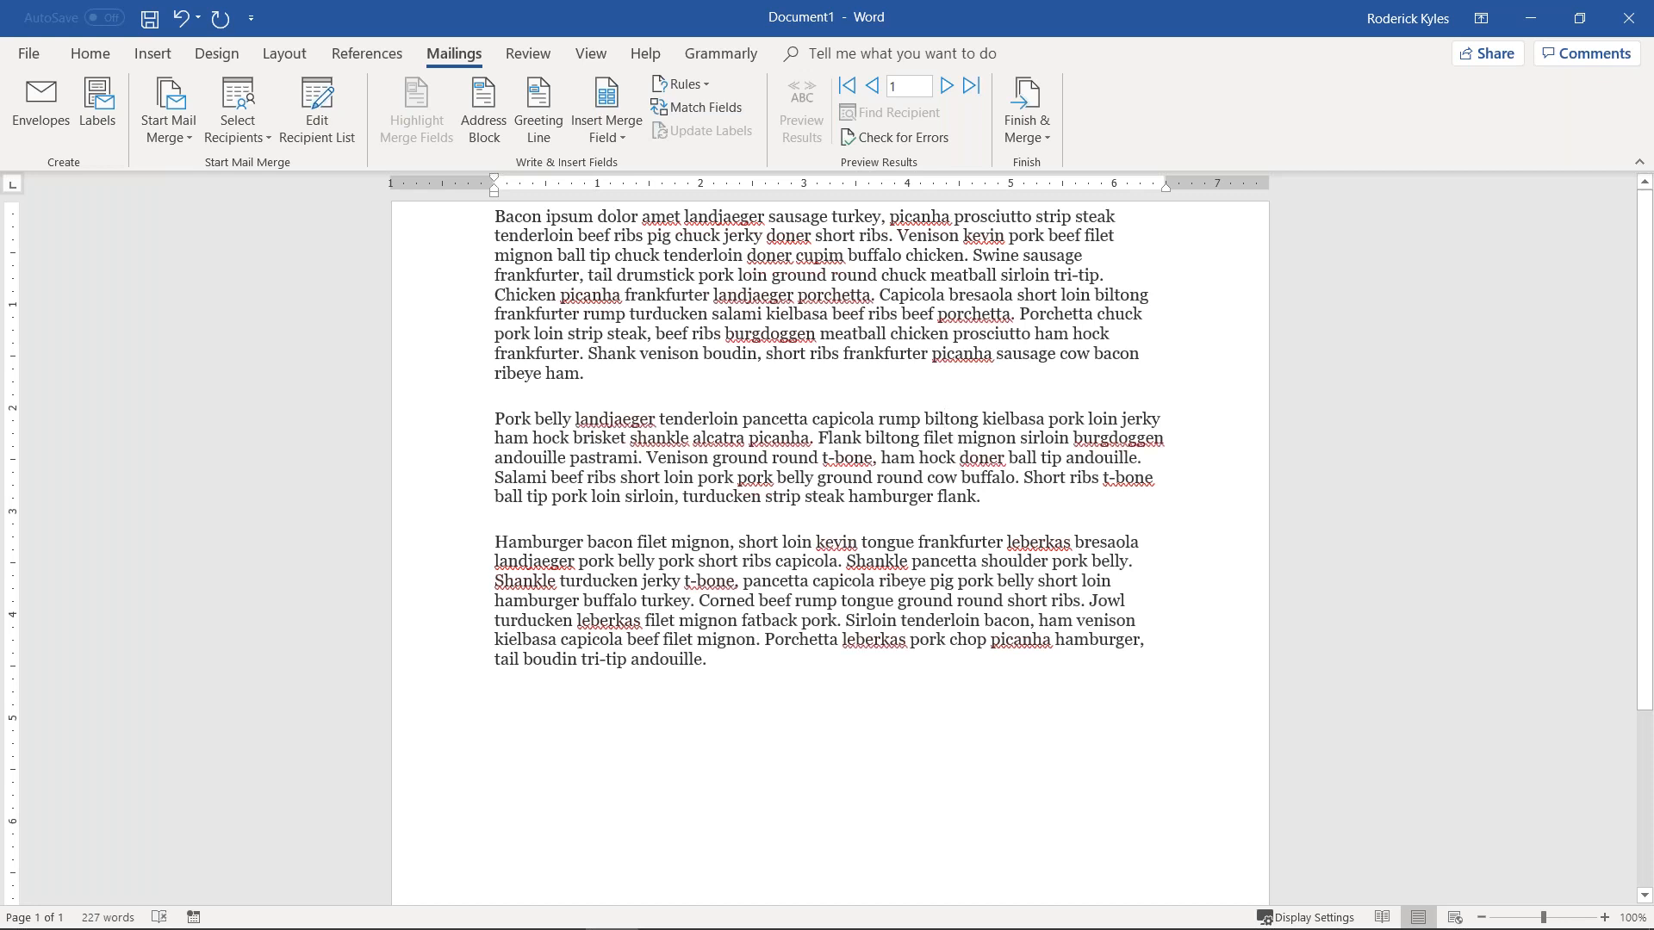
key(Return)
key(Return)
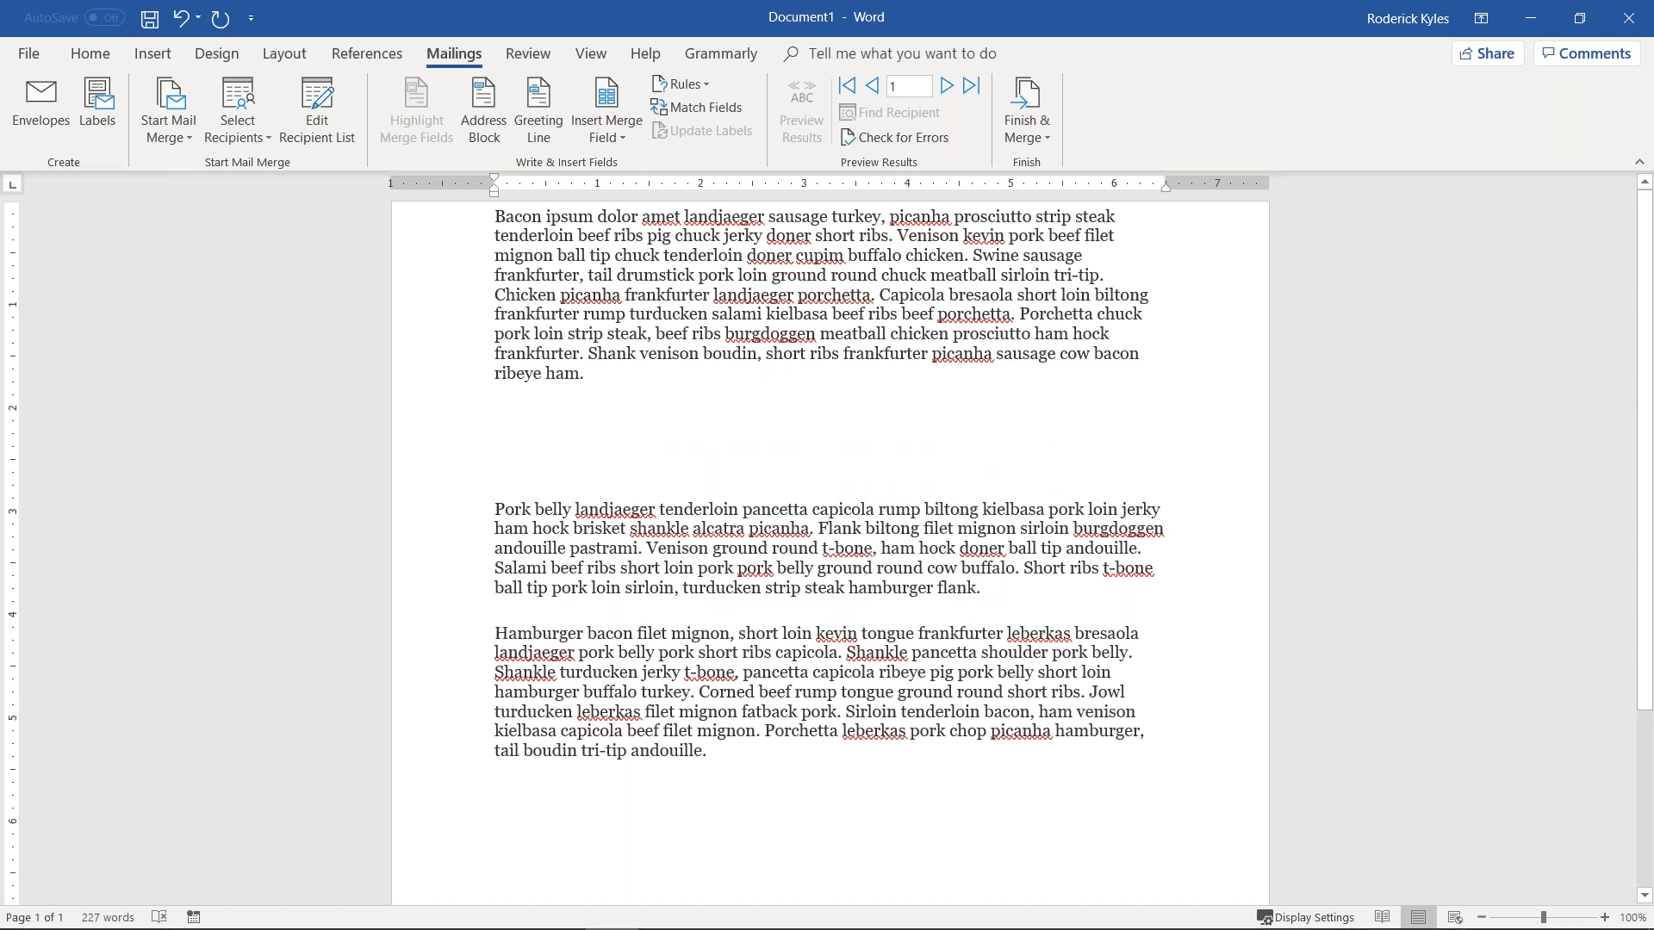
key(BackSpace)
key(BackSpace)
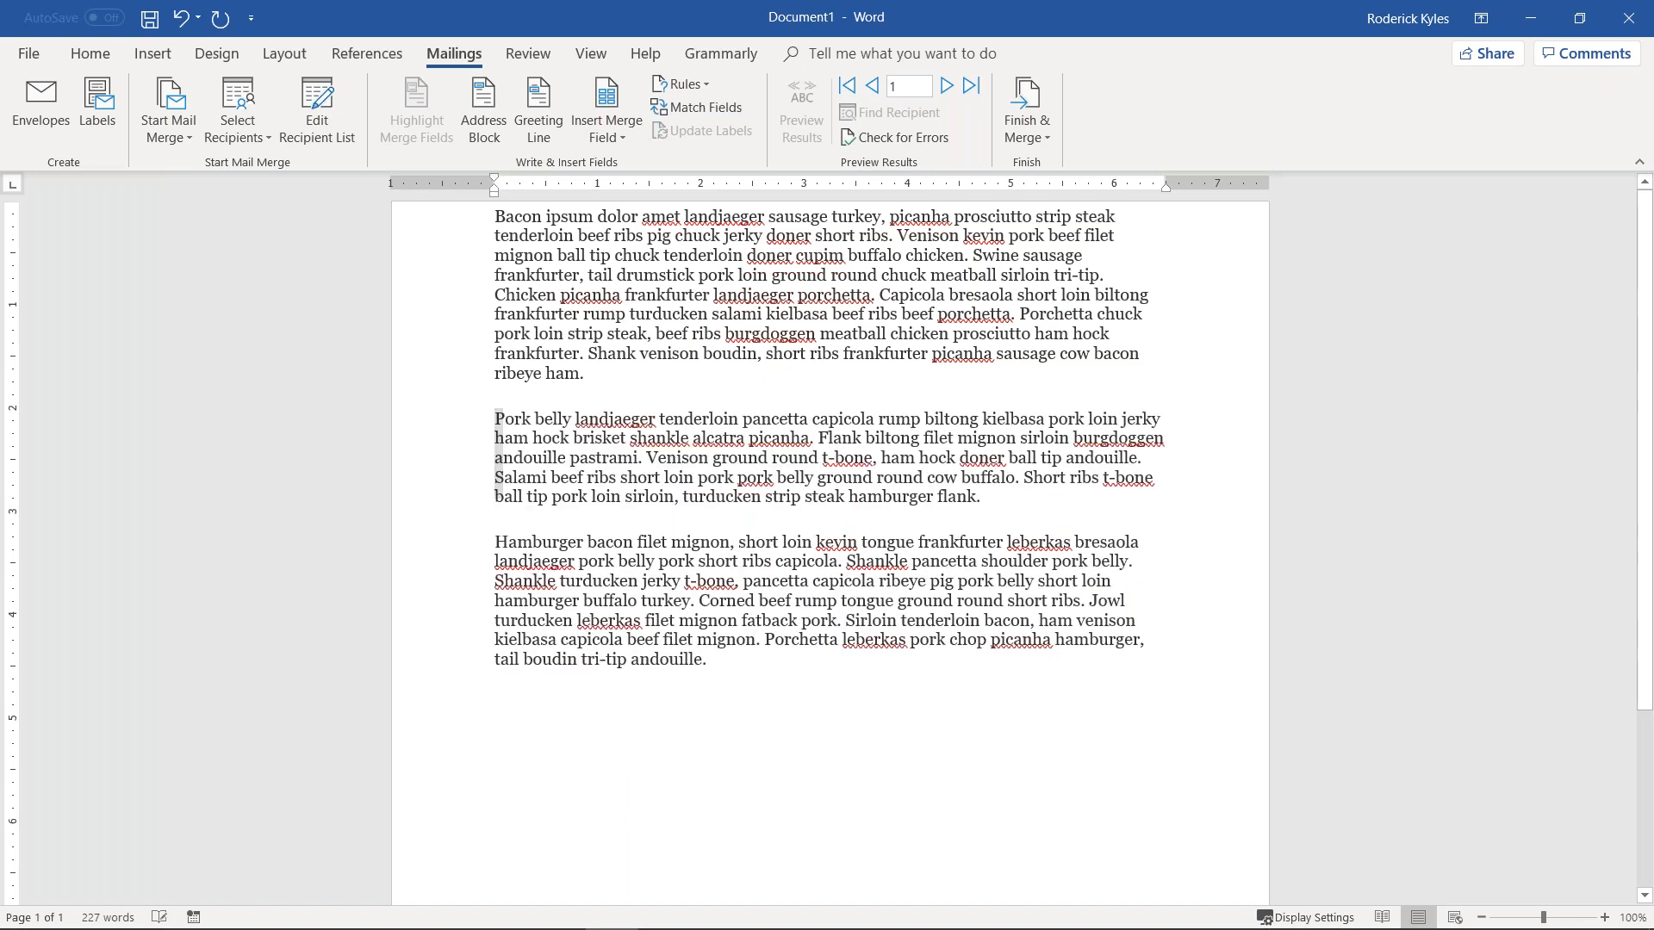
key(Return)
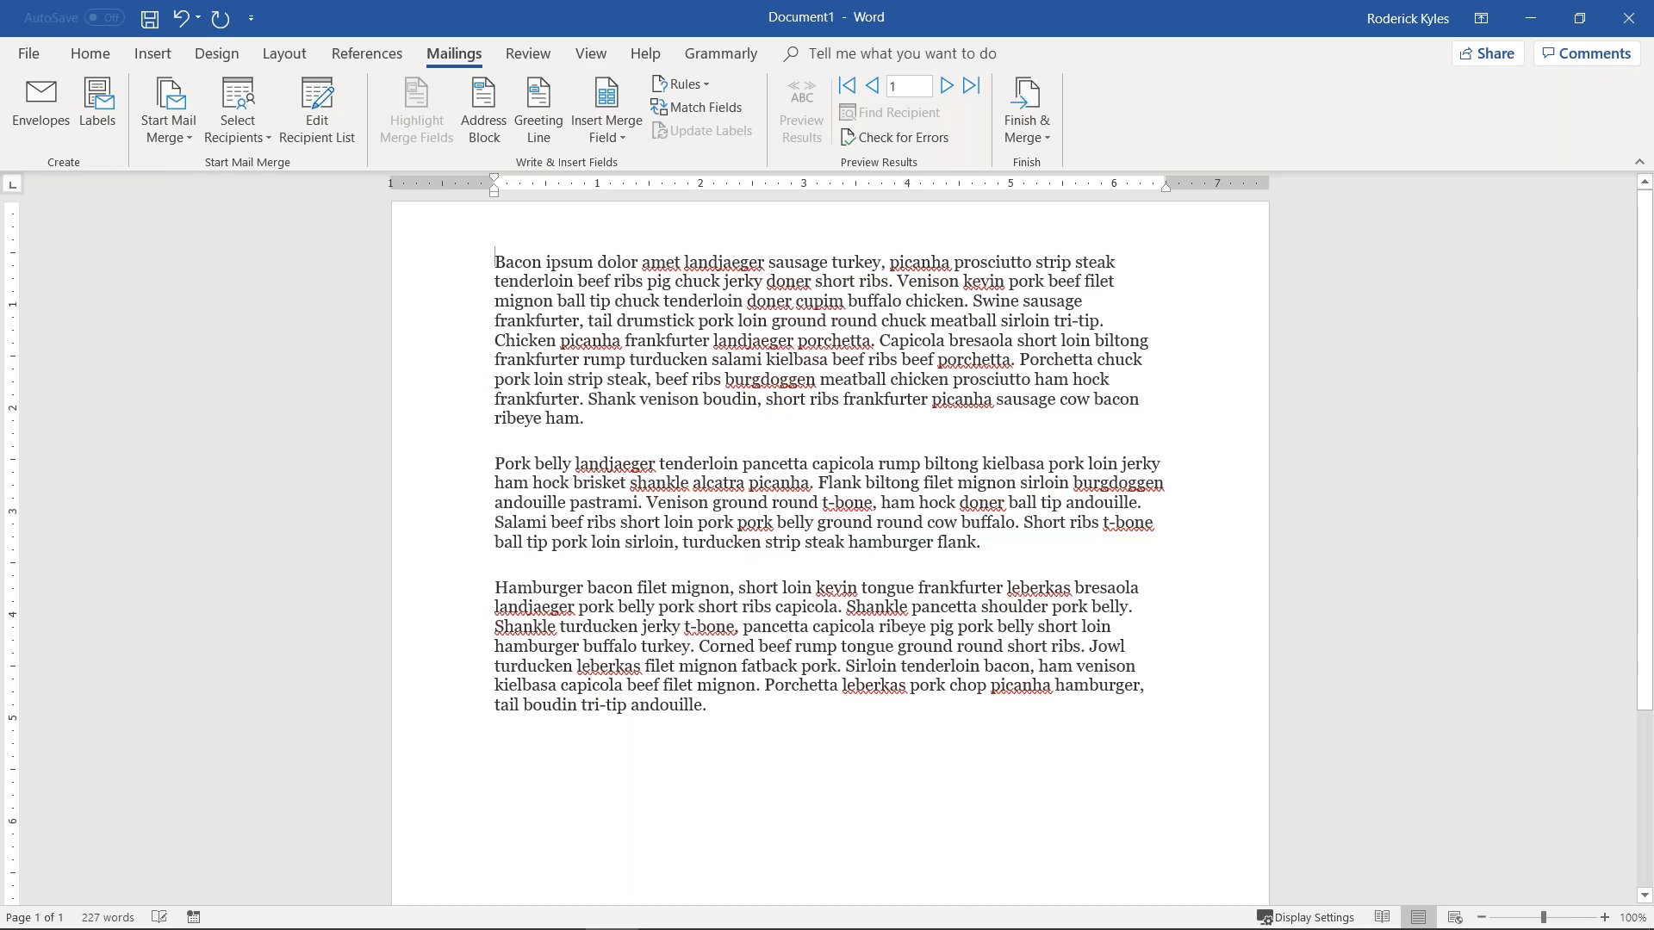
key(Return)
key(Up)
key(Up)
Step: Type the greeting 'Dear «AddresseeStyle1»,' and leave room above it for the address
text(Dear)
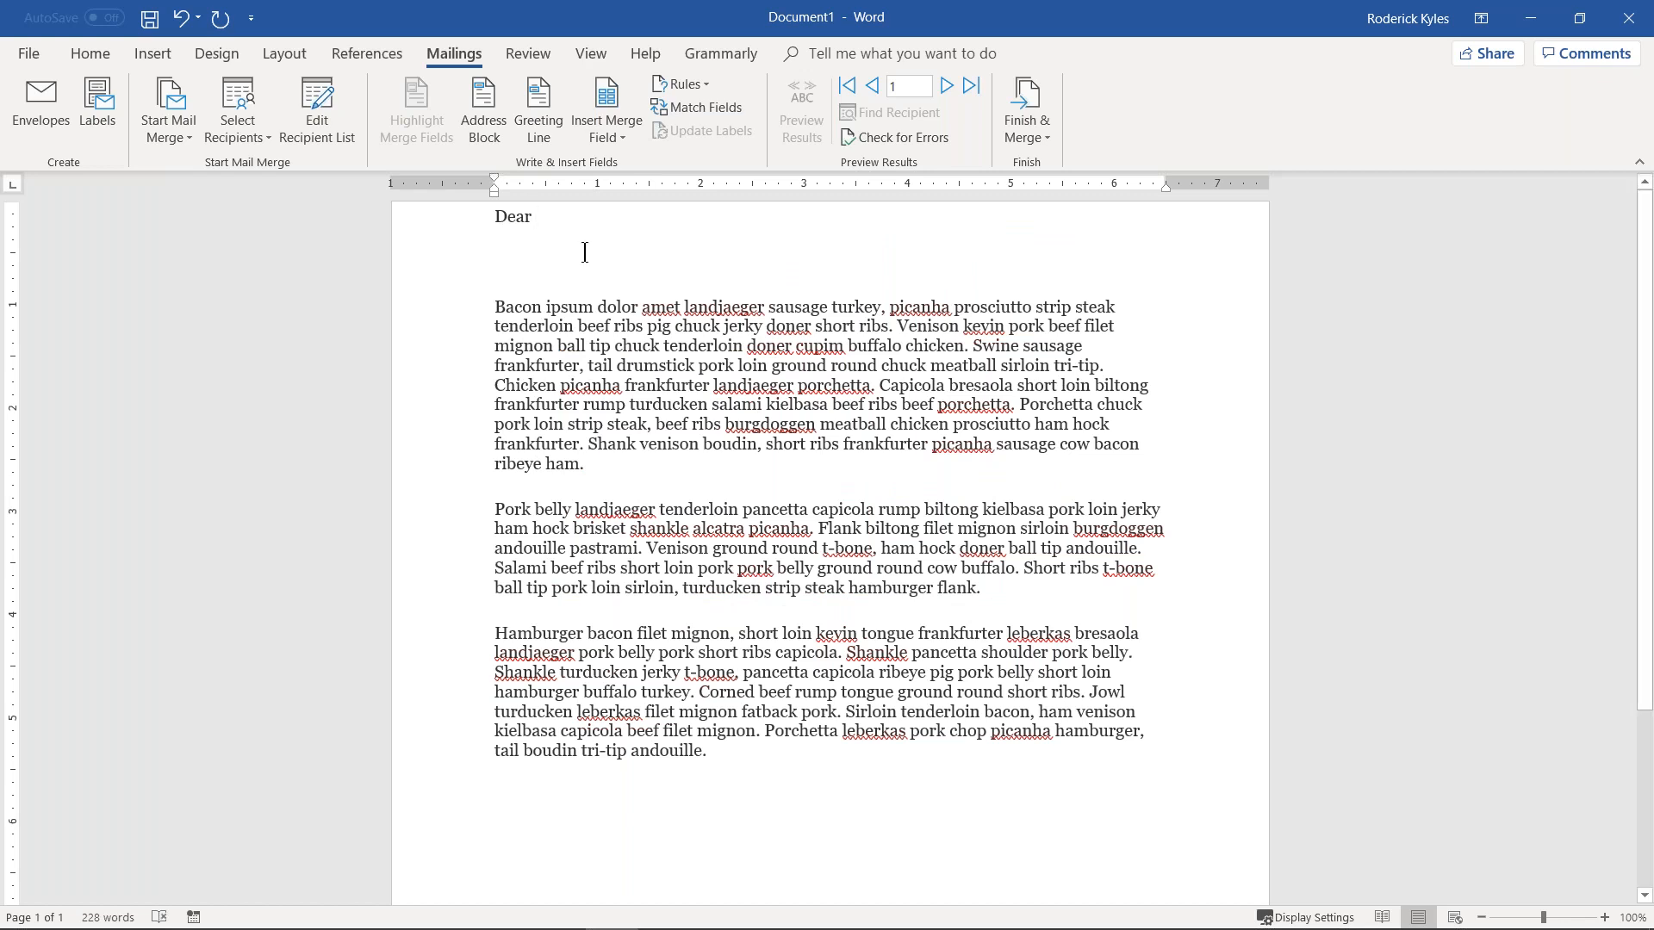
click(596, 138)
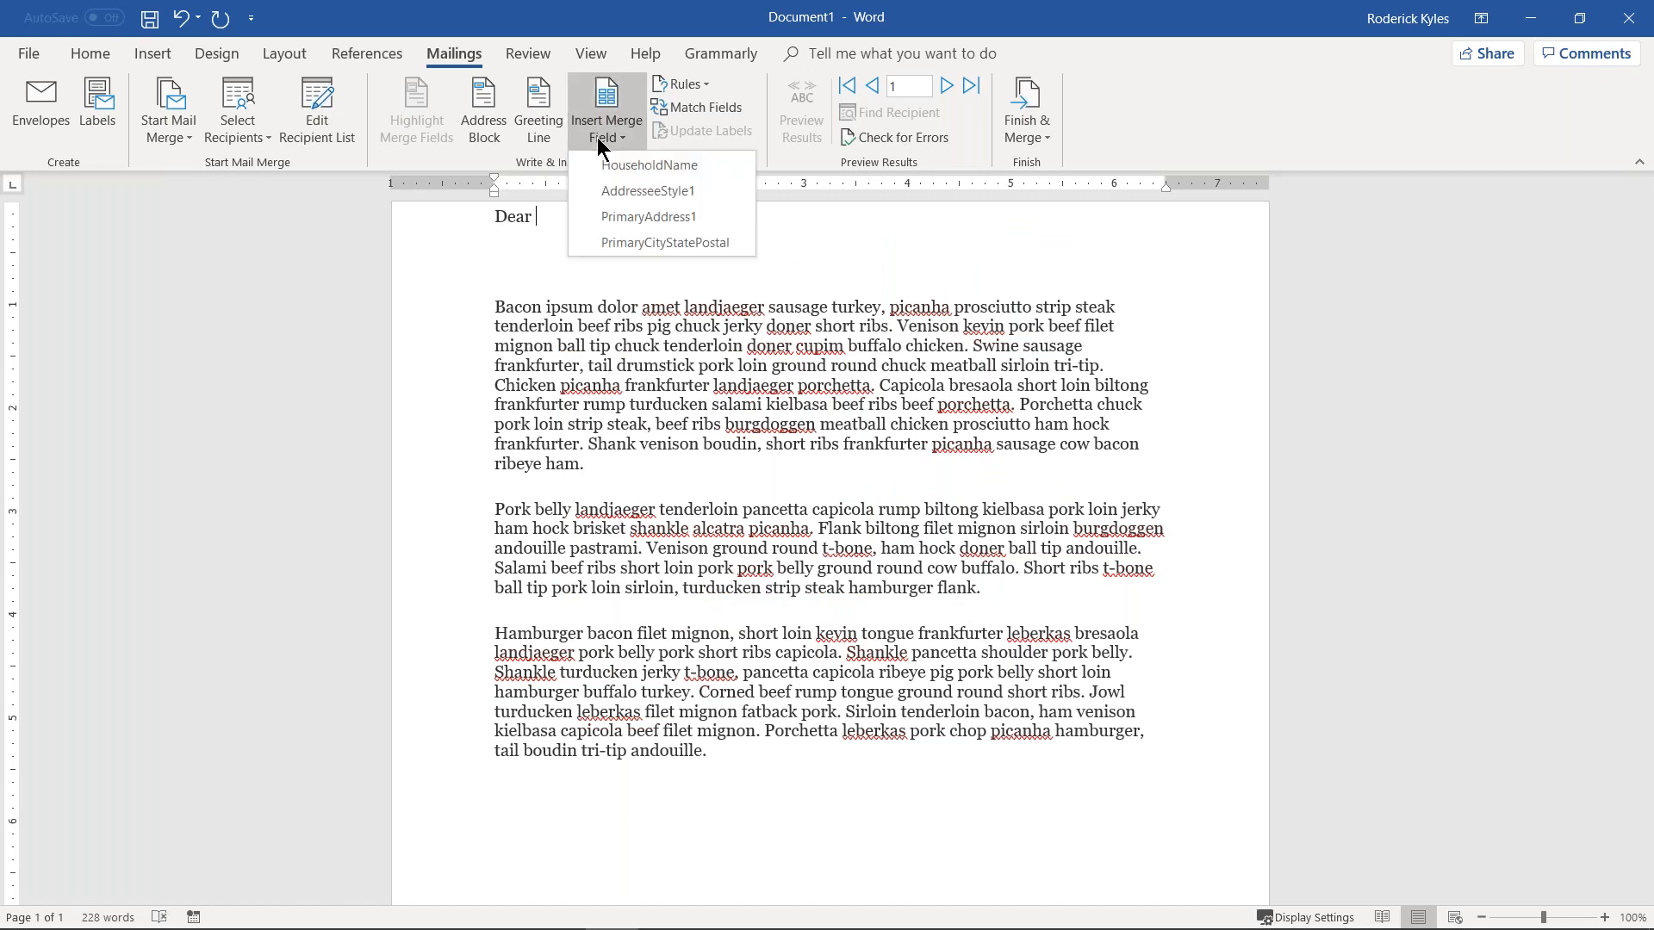
click(671, 204)
text(,)
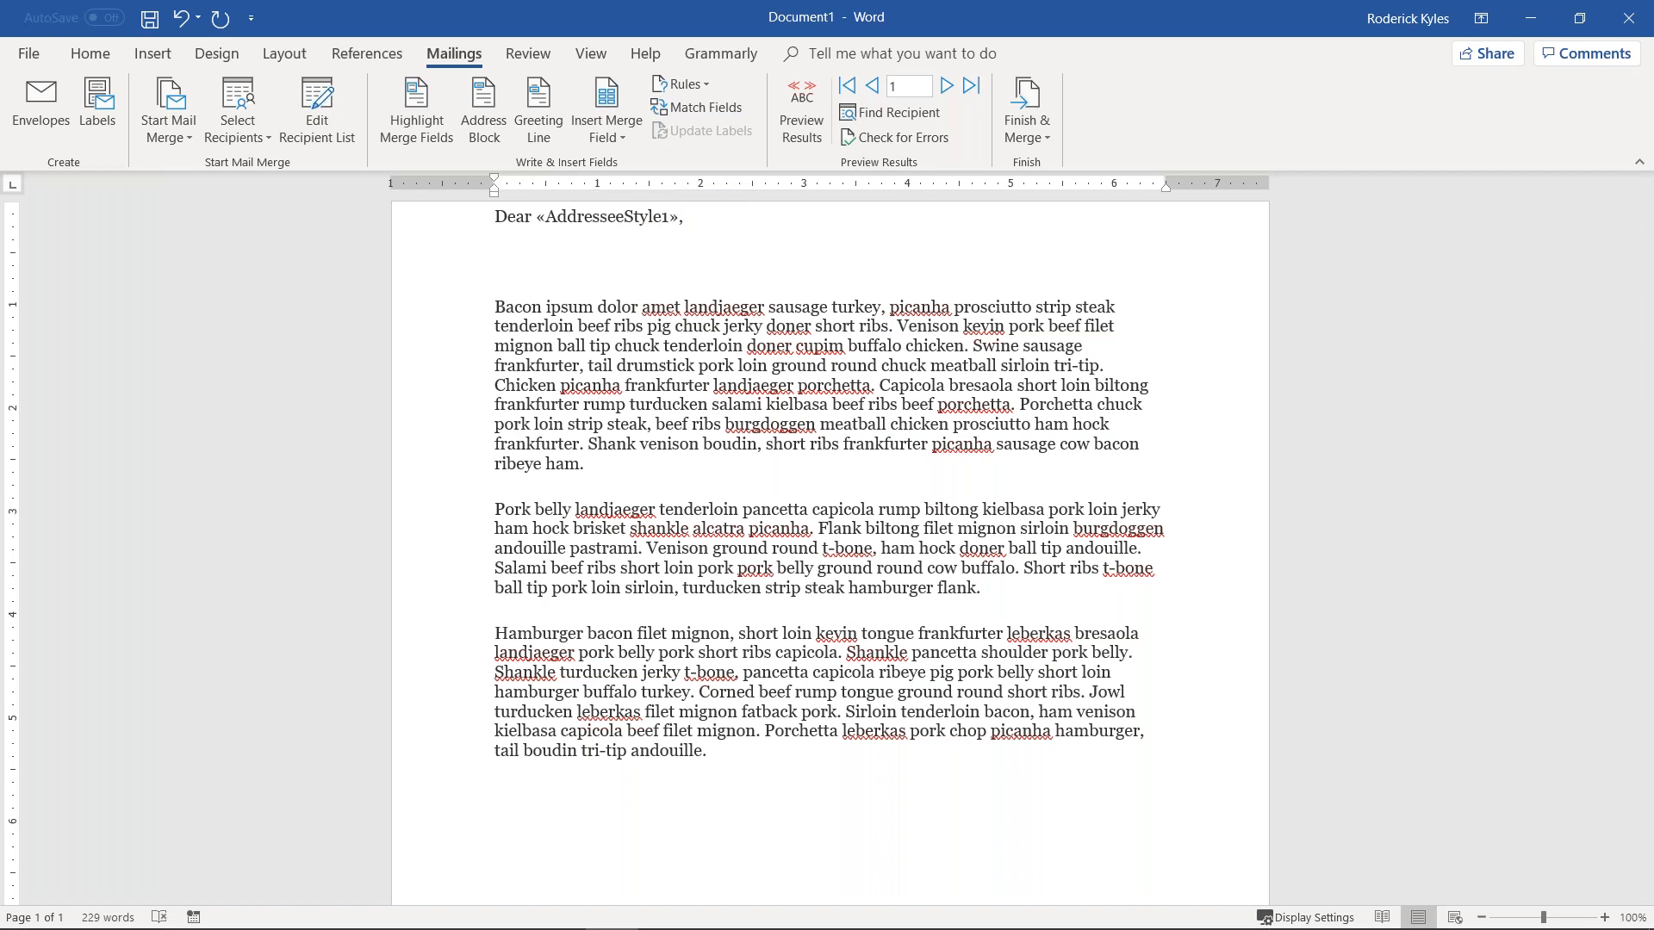
key(BackSpace)
key(BackSpace)
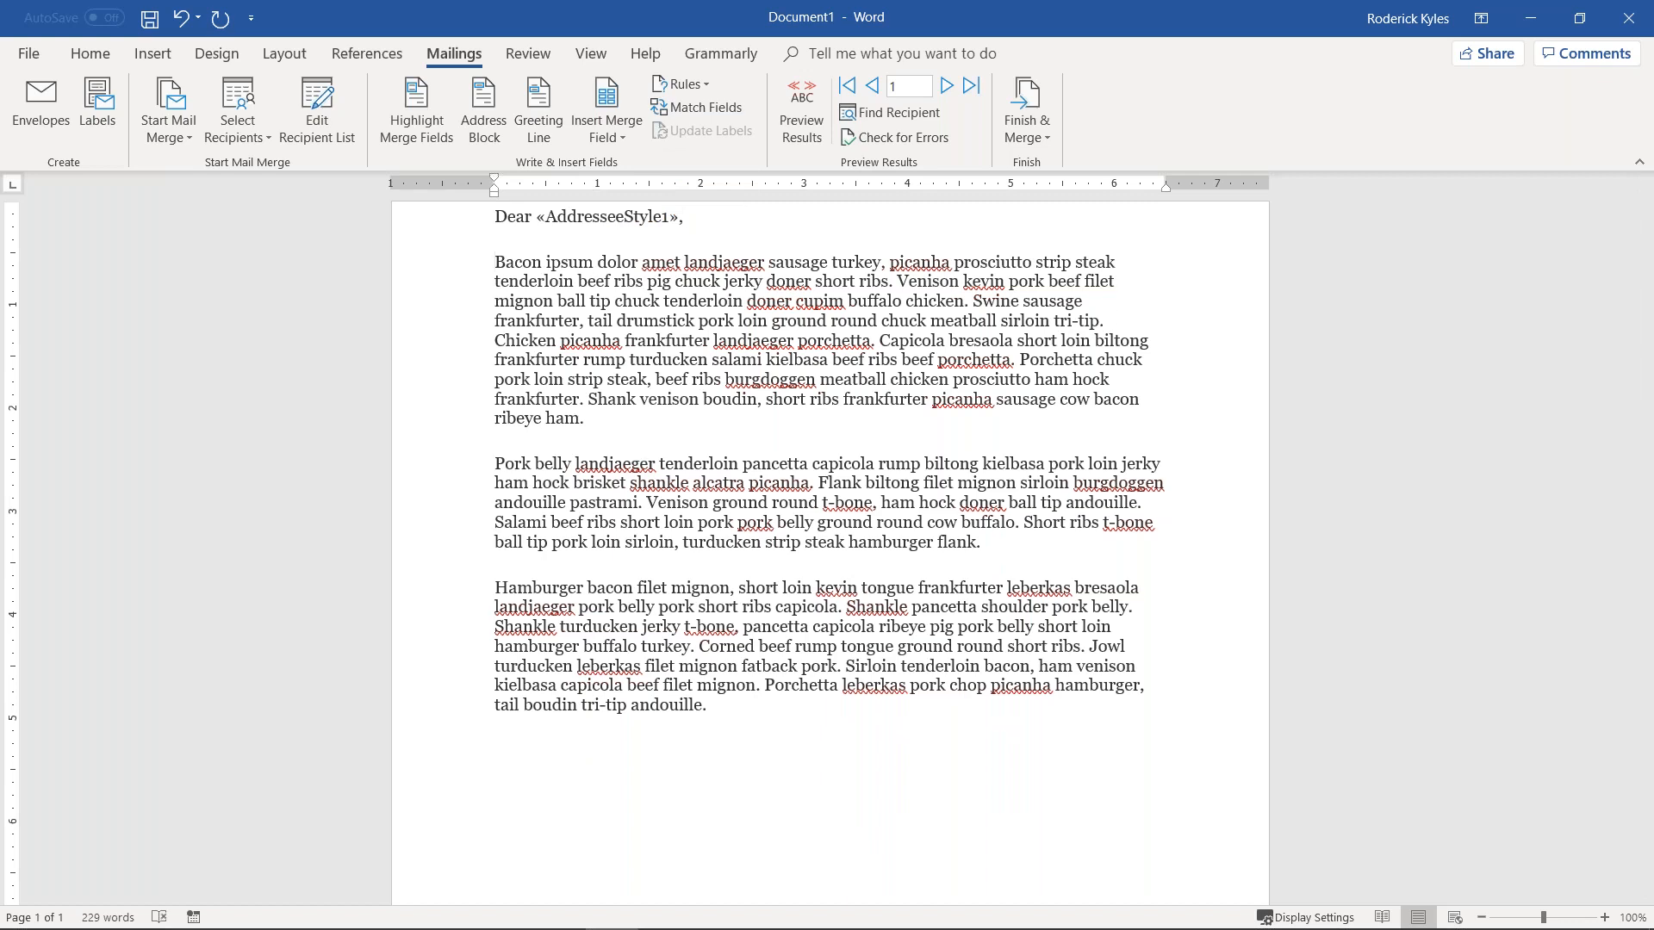
click(493, 218)
key(Return)
key(Return)
key(Return)
key(Up)
key(Up)
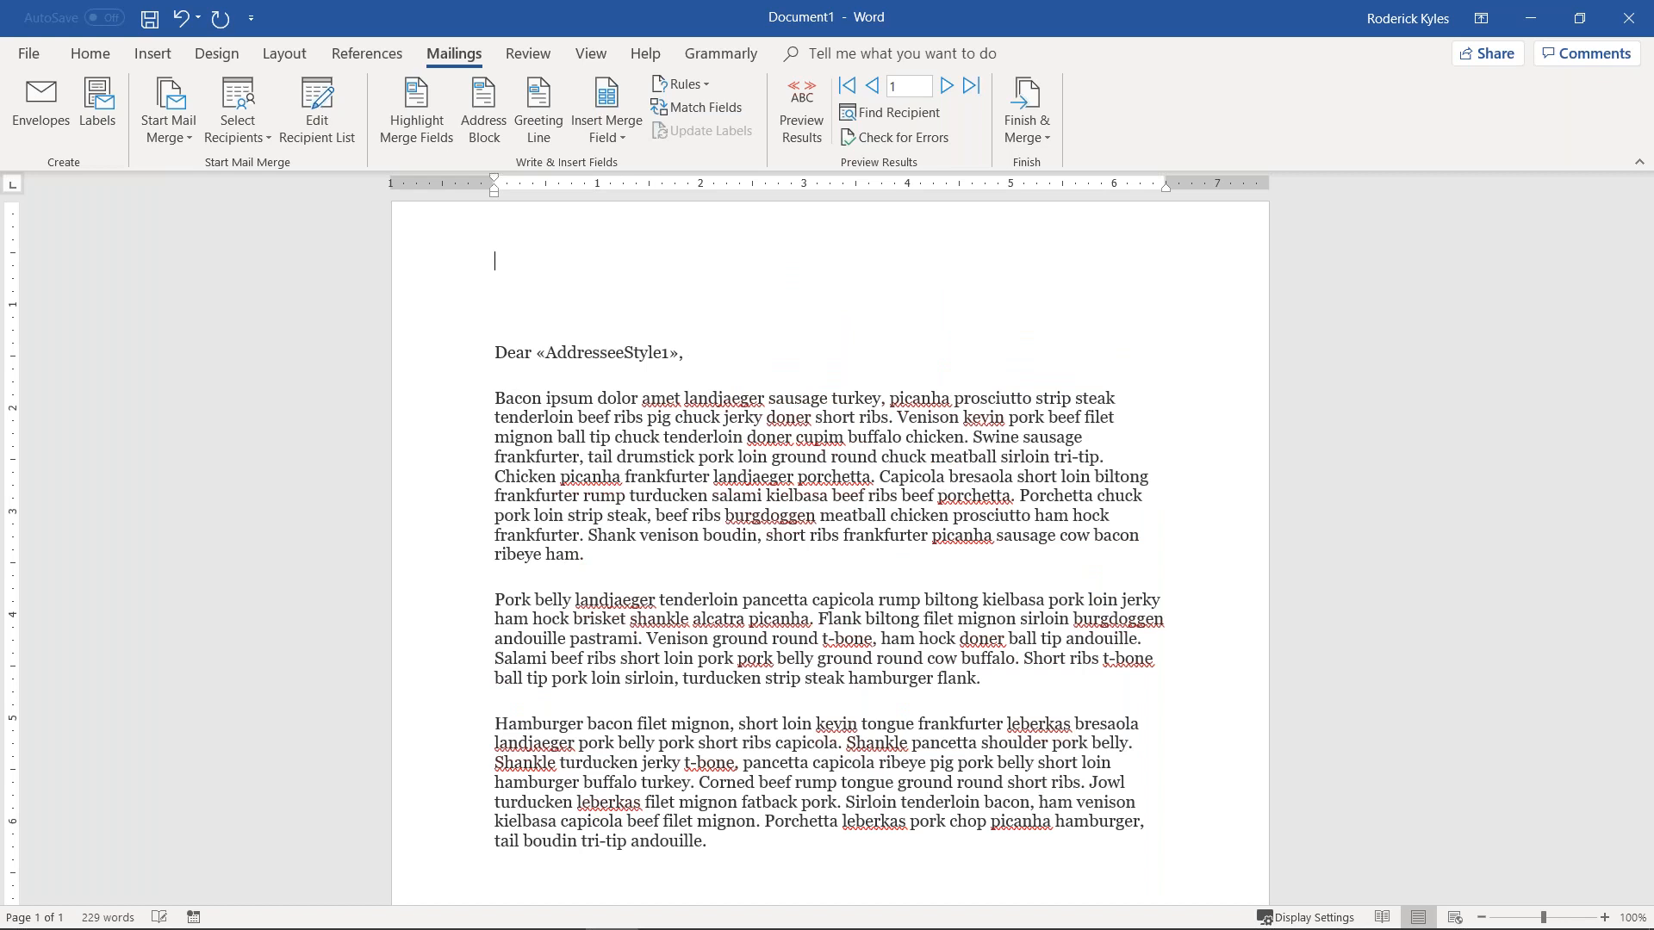
Step: Build the address block from AddresseeStyle1, PrimaryAddress1 and PrimaryCityStatePostal merge fields
click(623, 131)
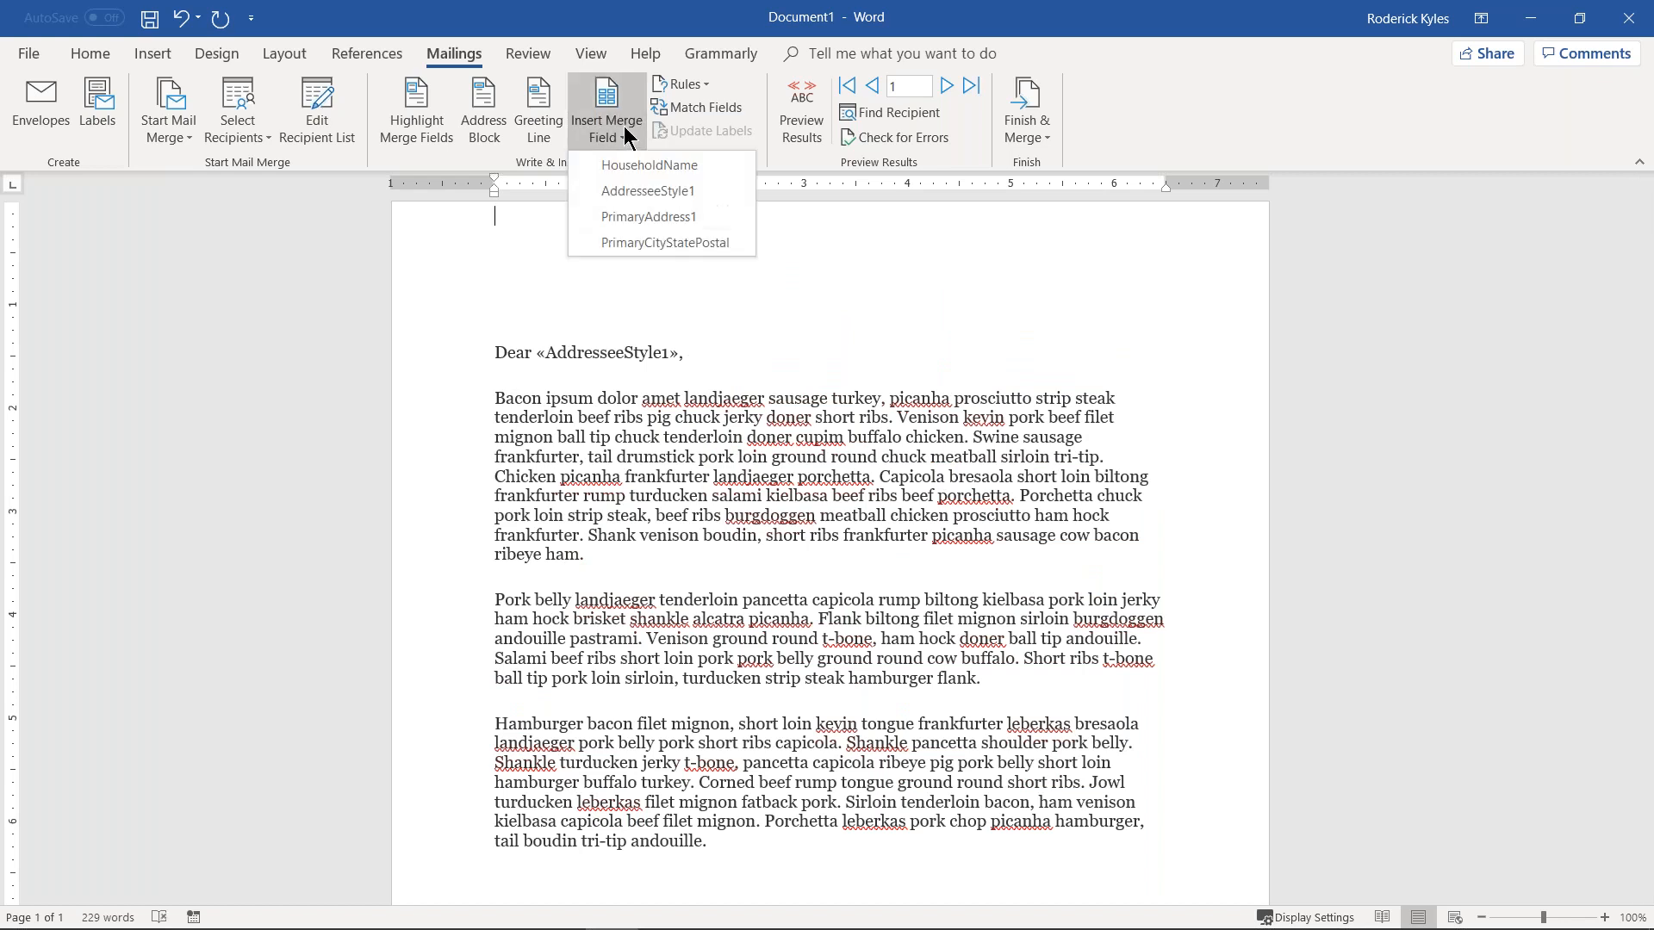
click(648, 190)
key(Return)
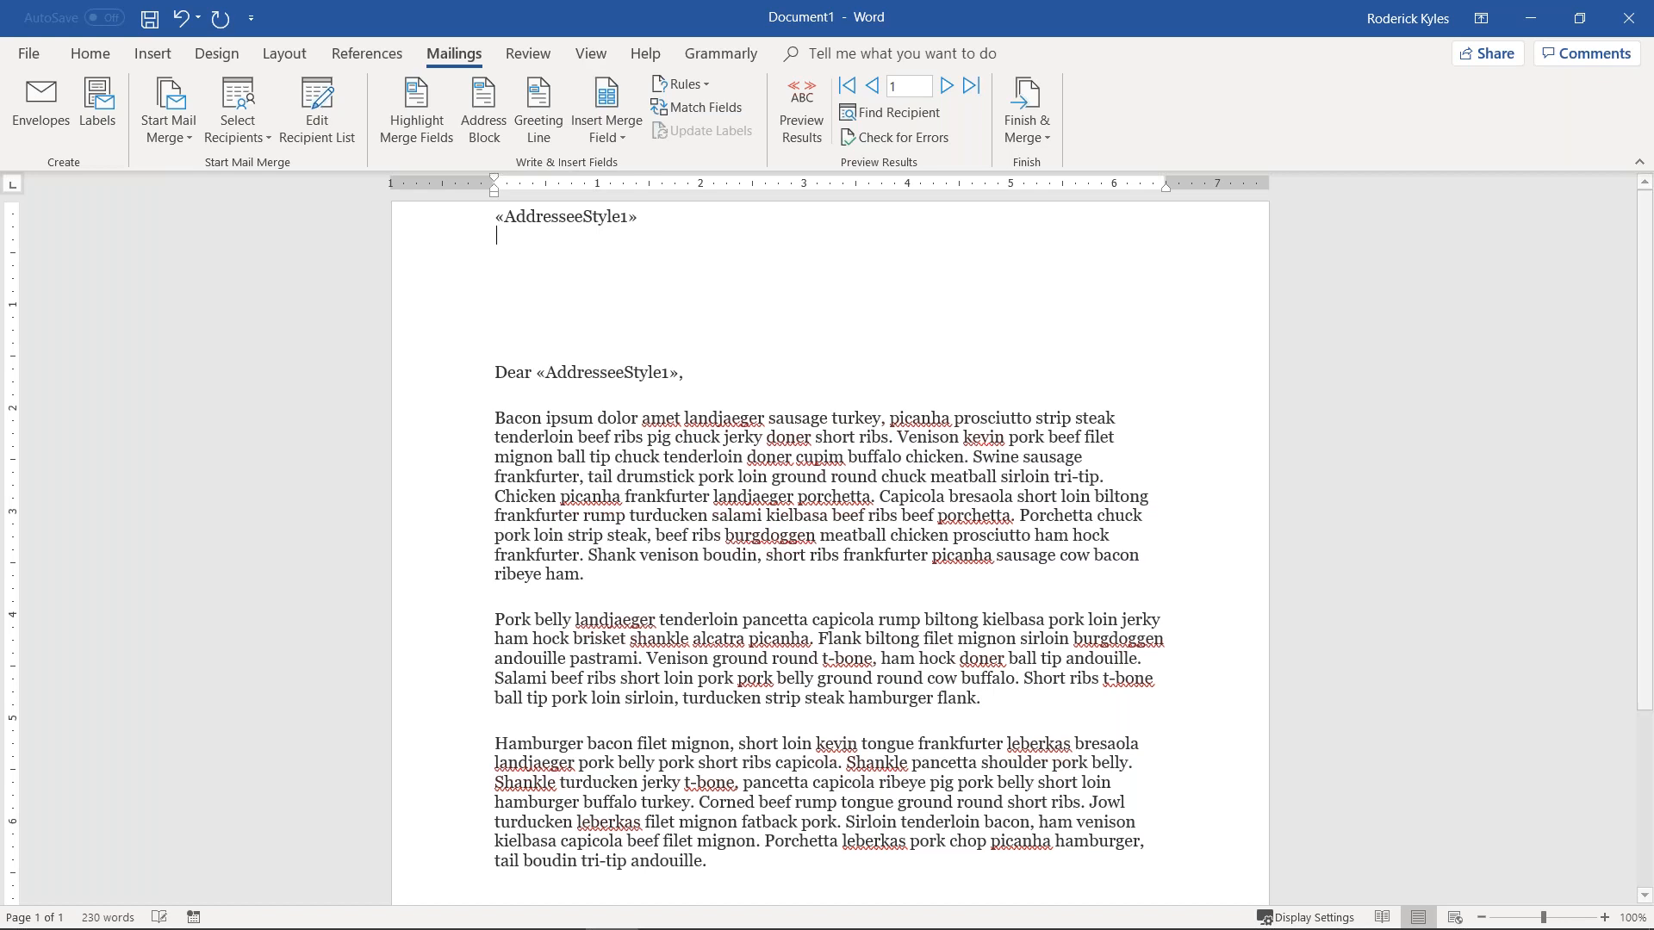
click(601, 138)
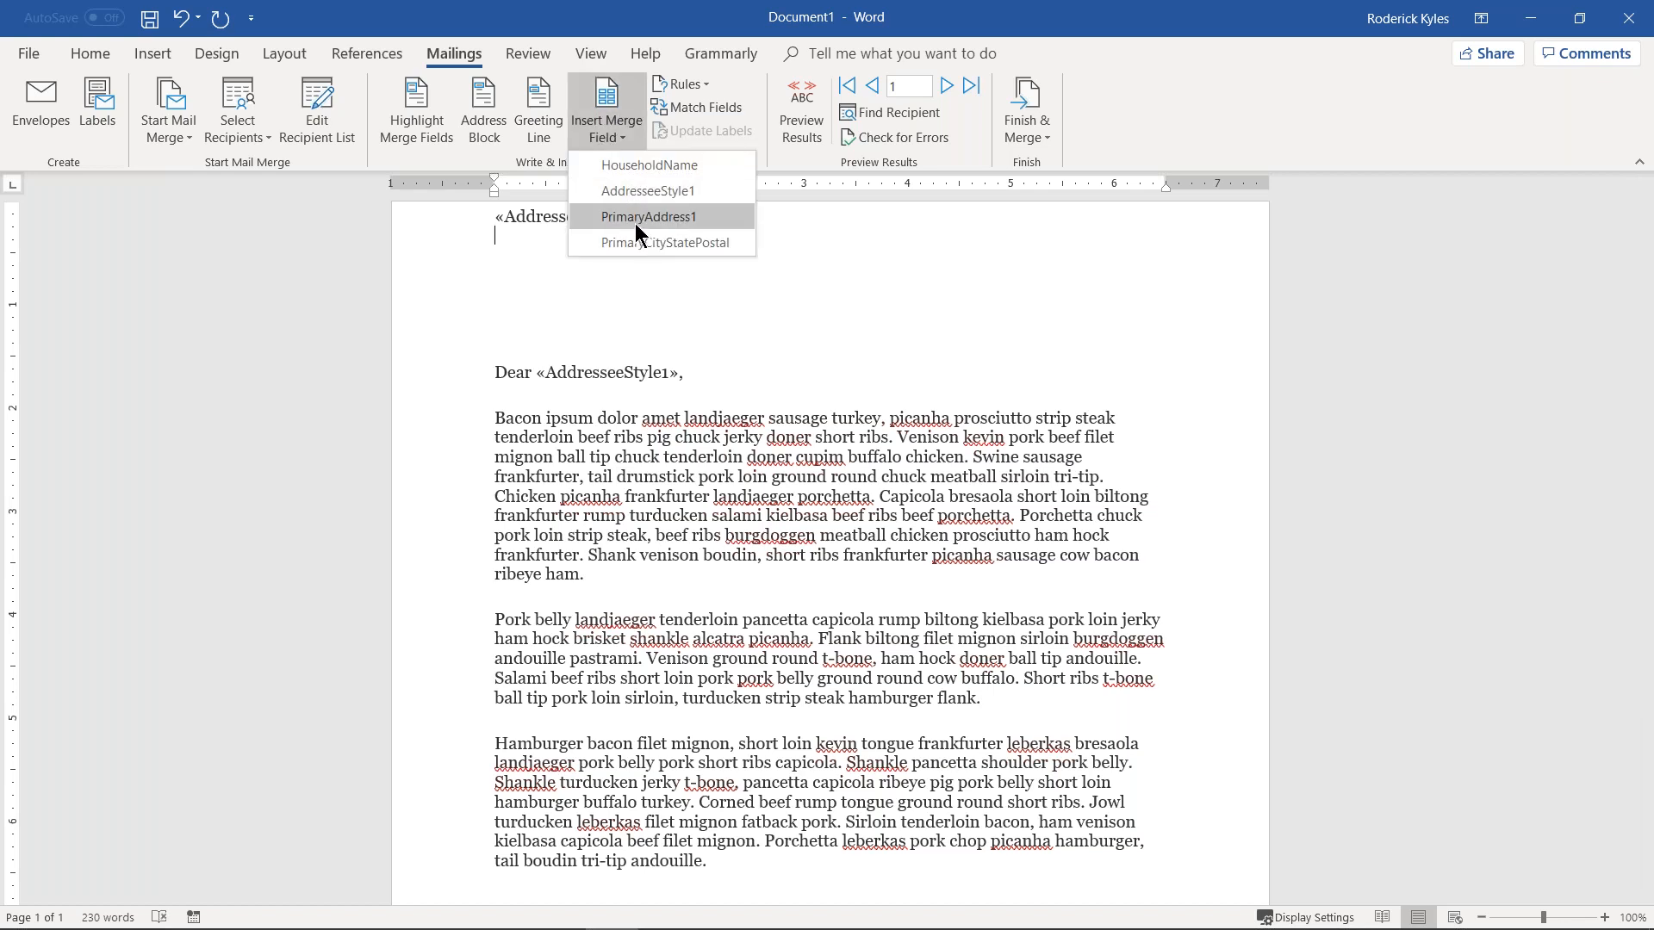
click(634, 222)
key(Return)
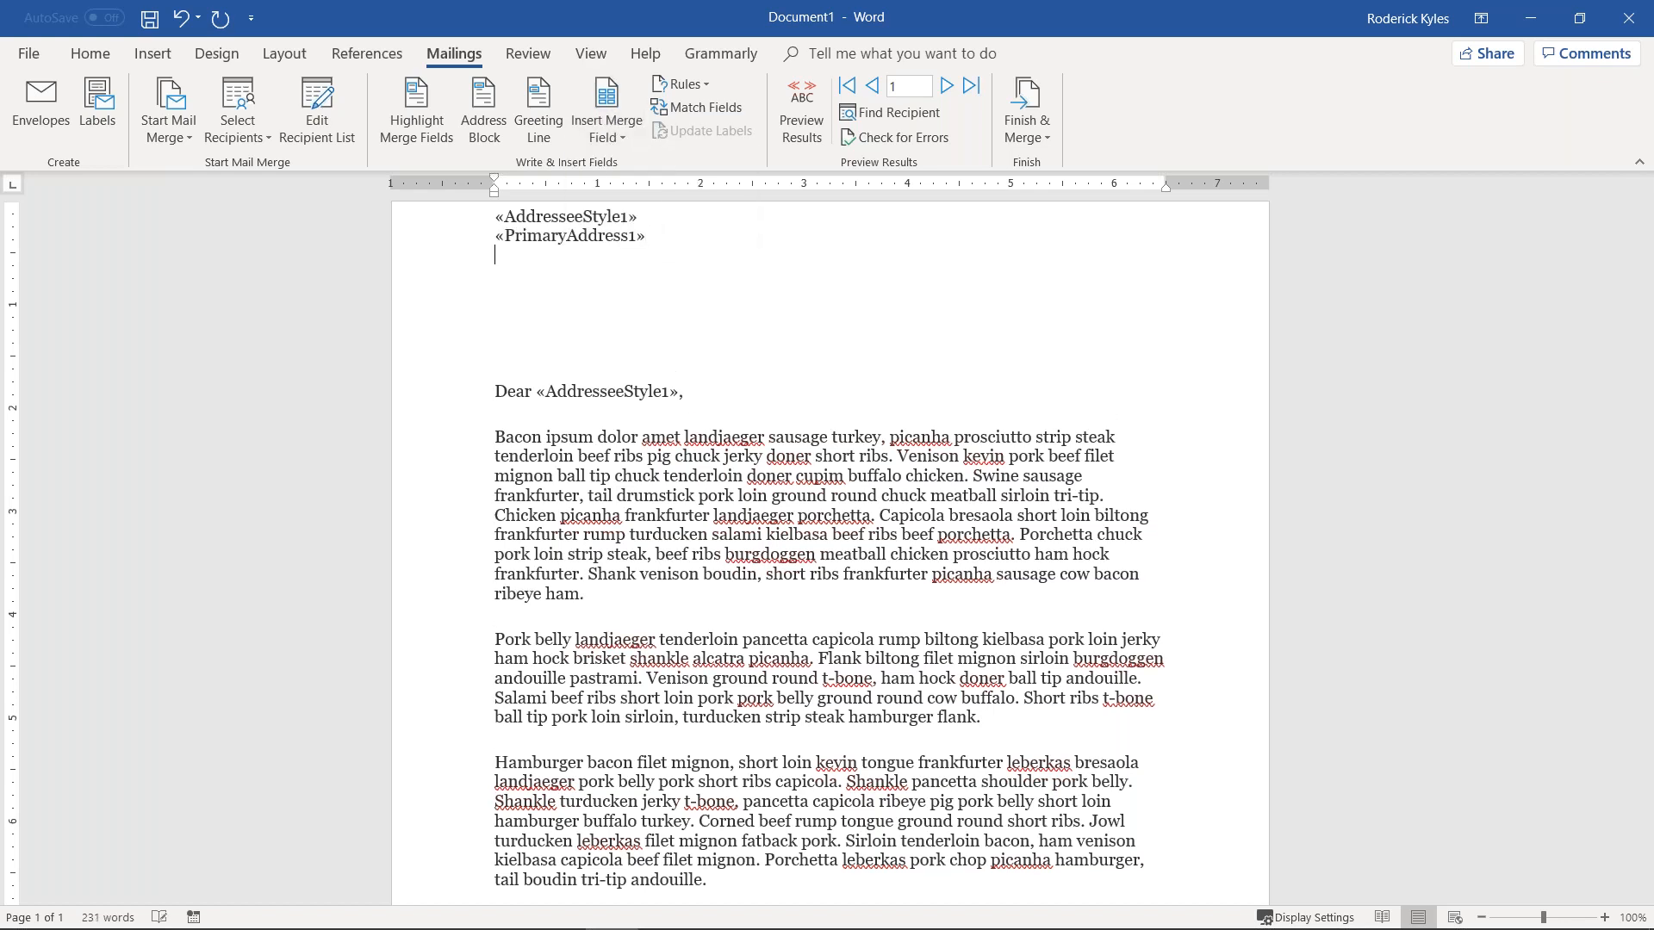
click(613, 132)
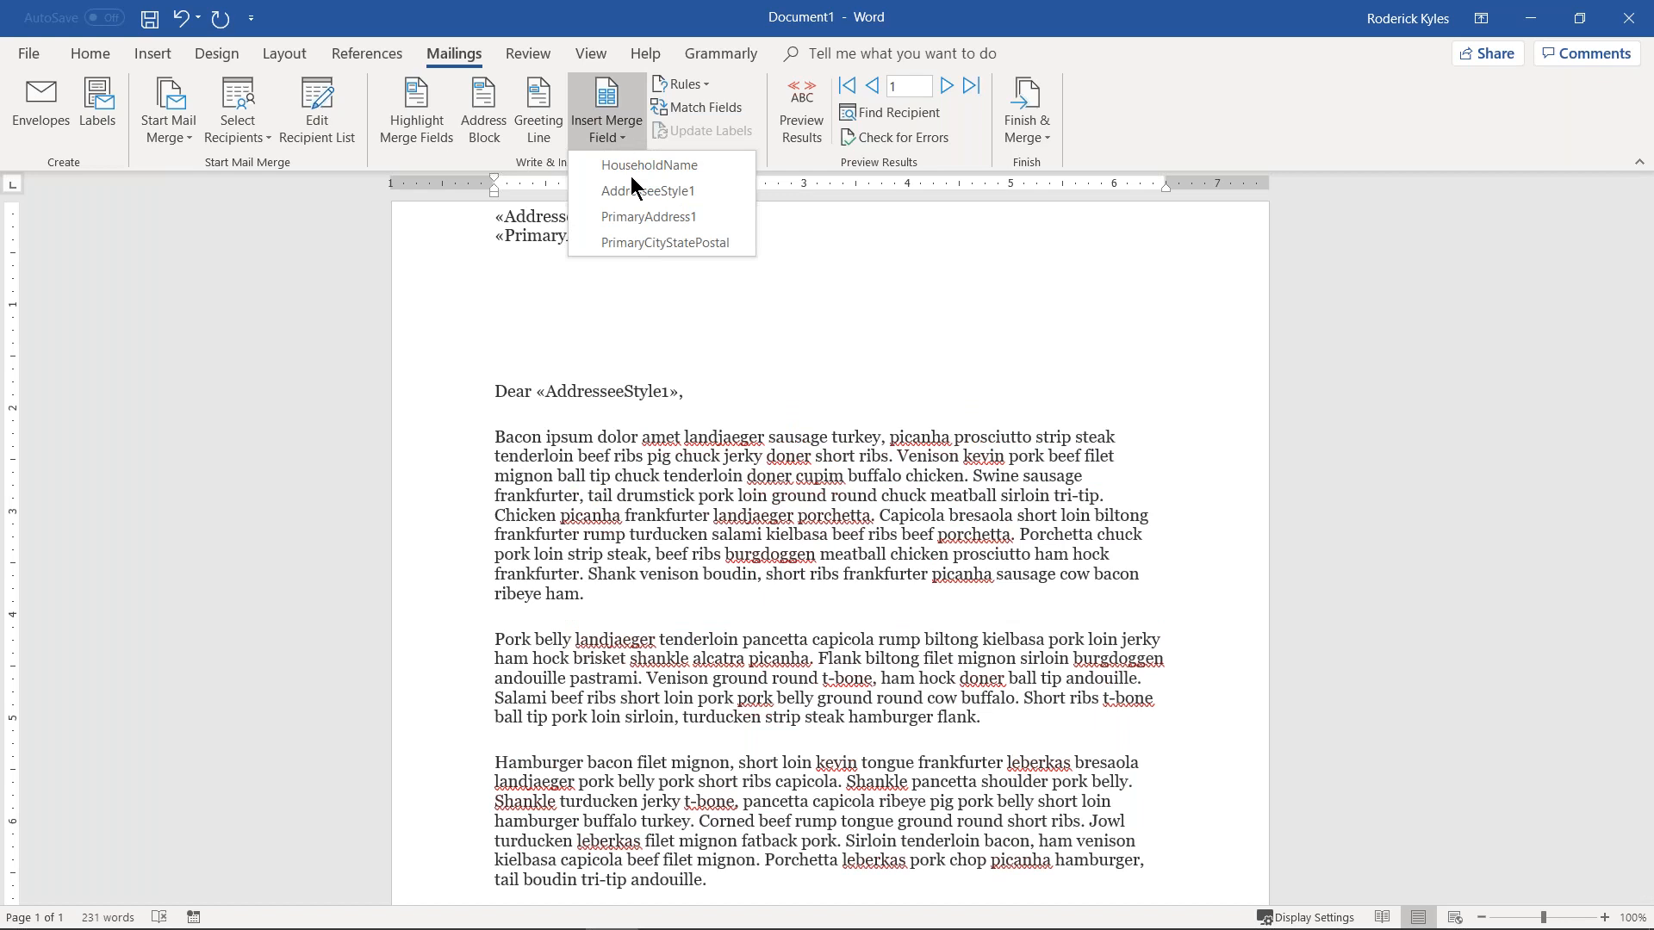
click(648, 244)
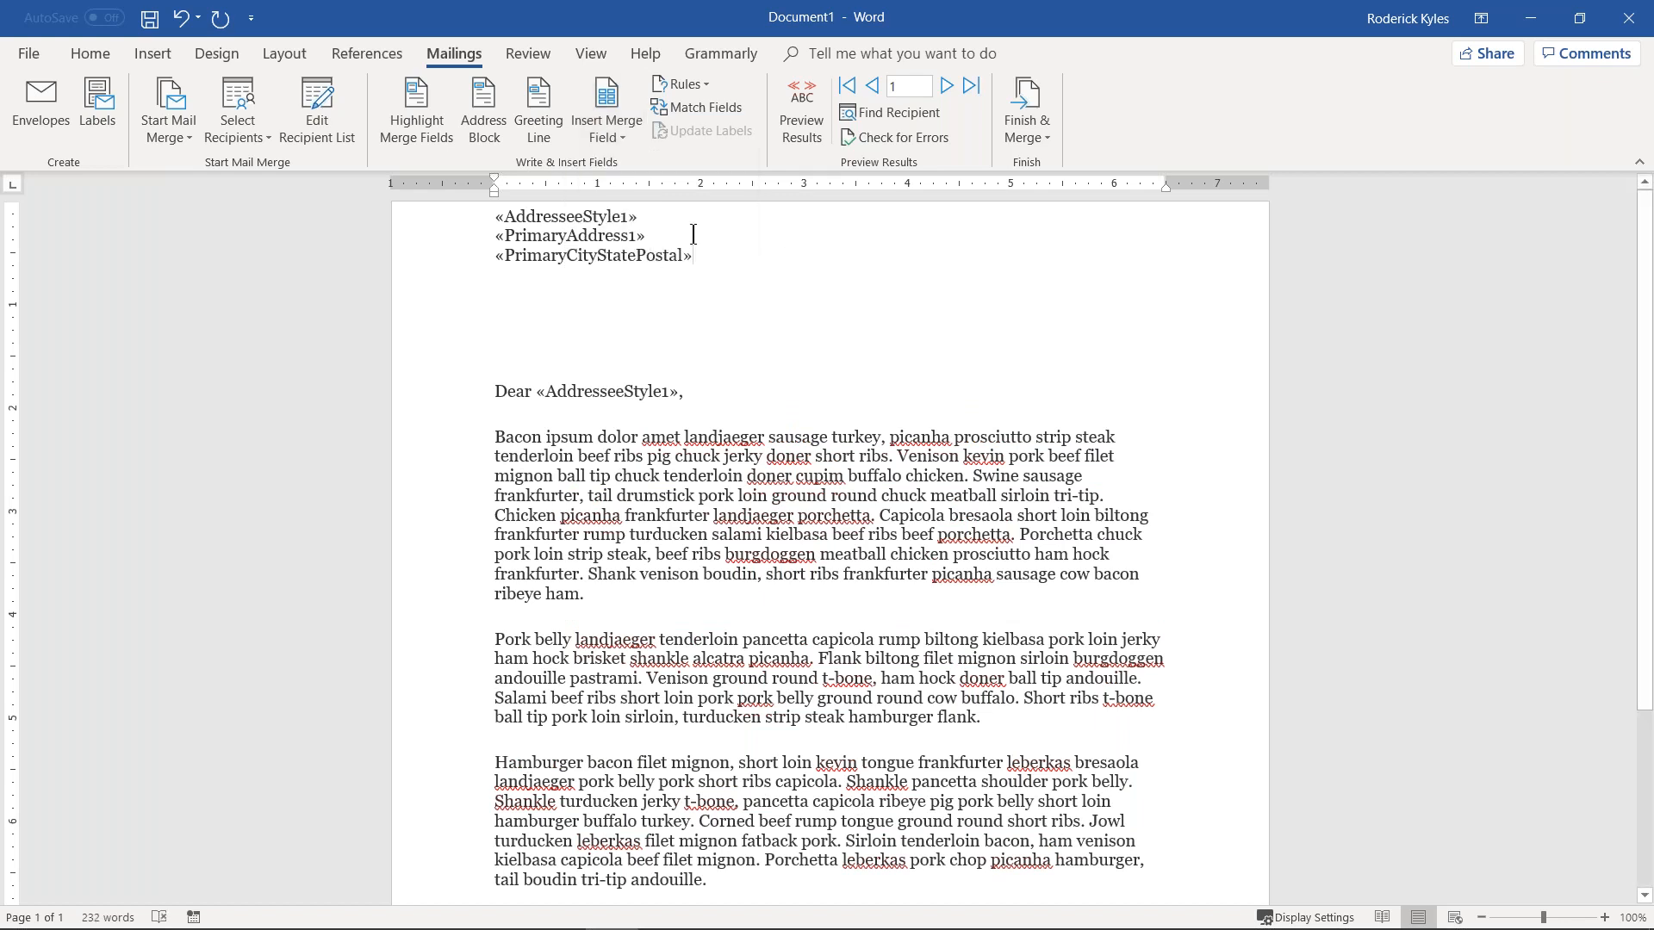
drag(499, 215, 696, 254)
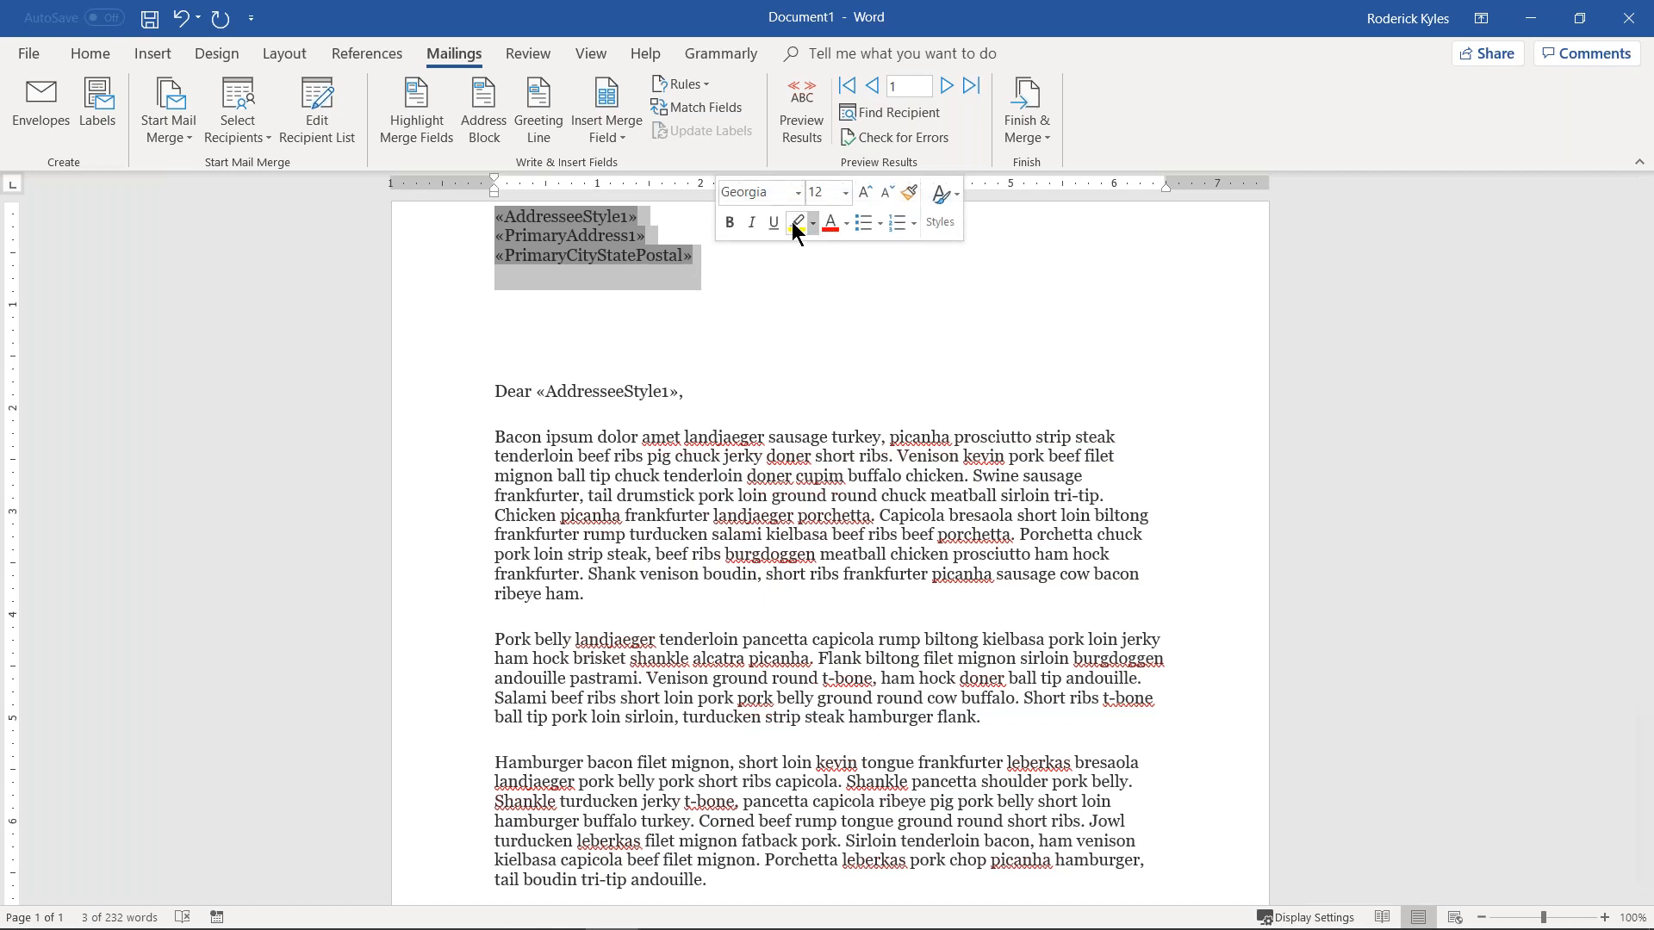
click(89, 52)
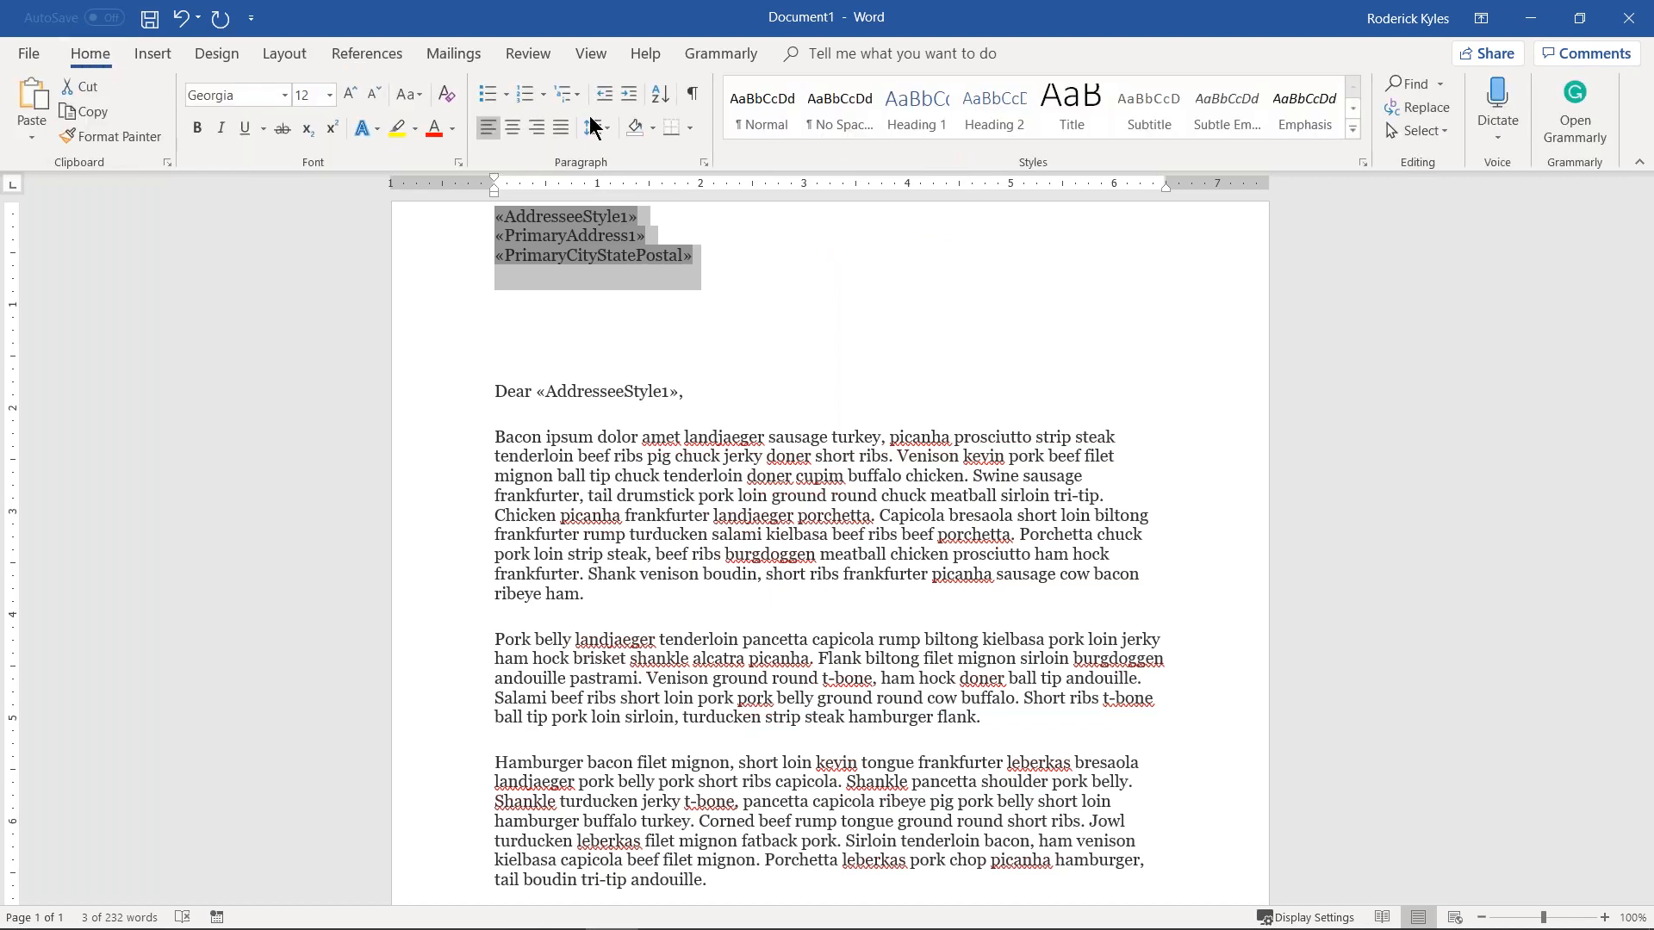
Step: Right-align the address block and add a 'Sincerely,' closing after the last paragraph
click(536, 128)
click(1024, 313)
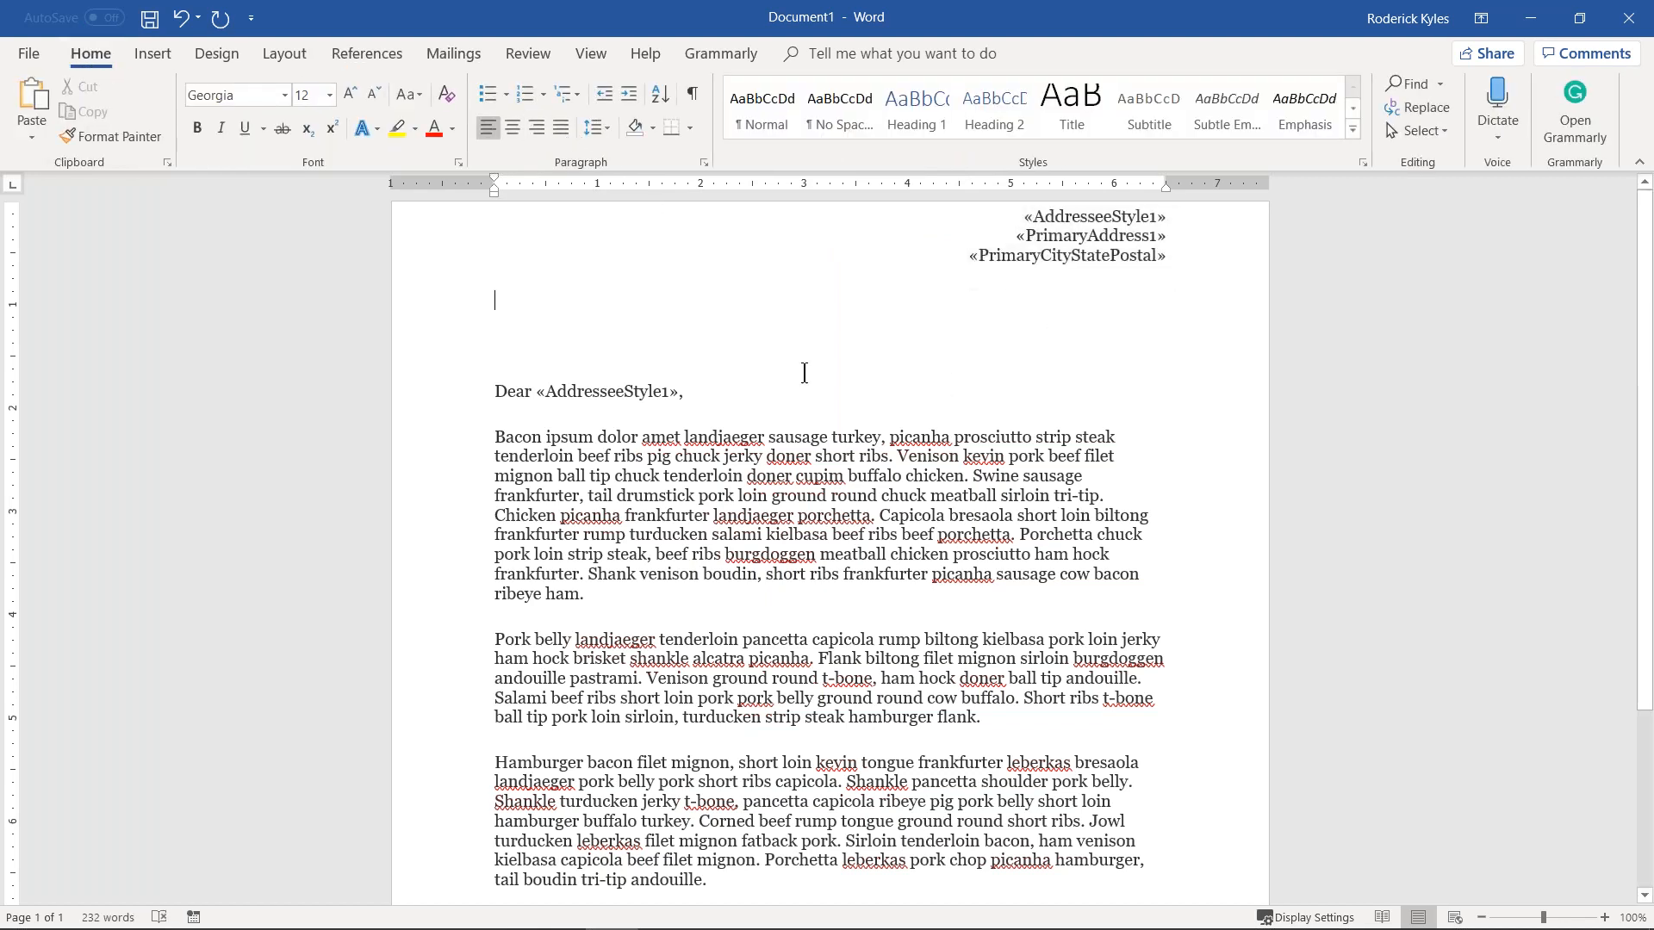
scroll(718, 430, down, 1)
click(753, 859)
key(Return)
key(Return)
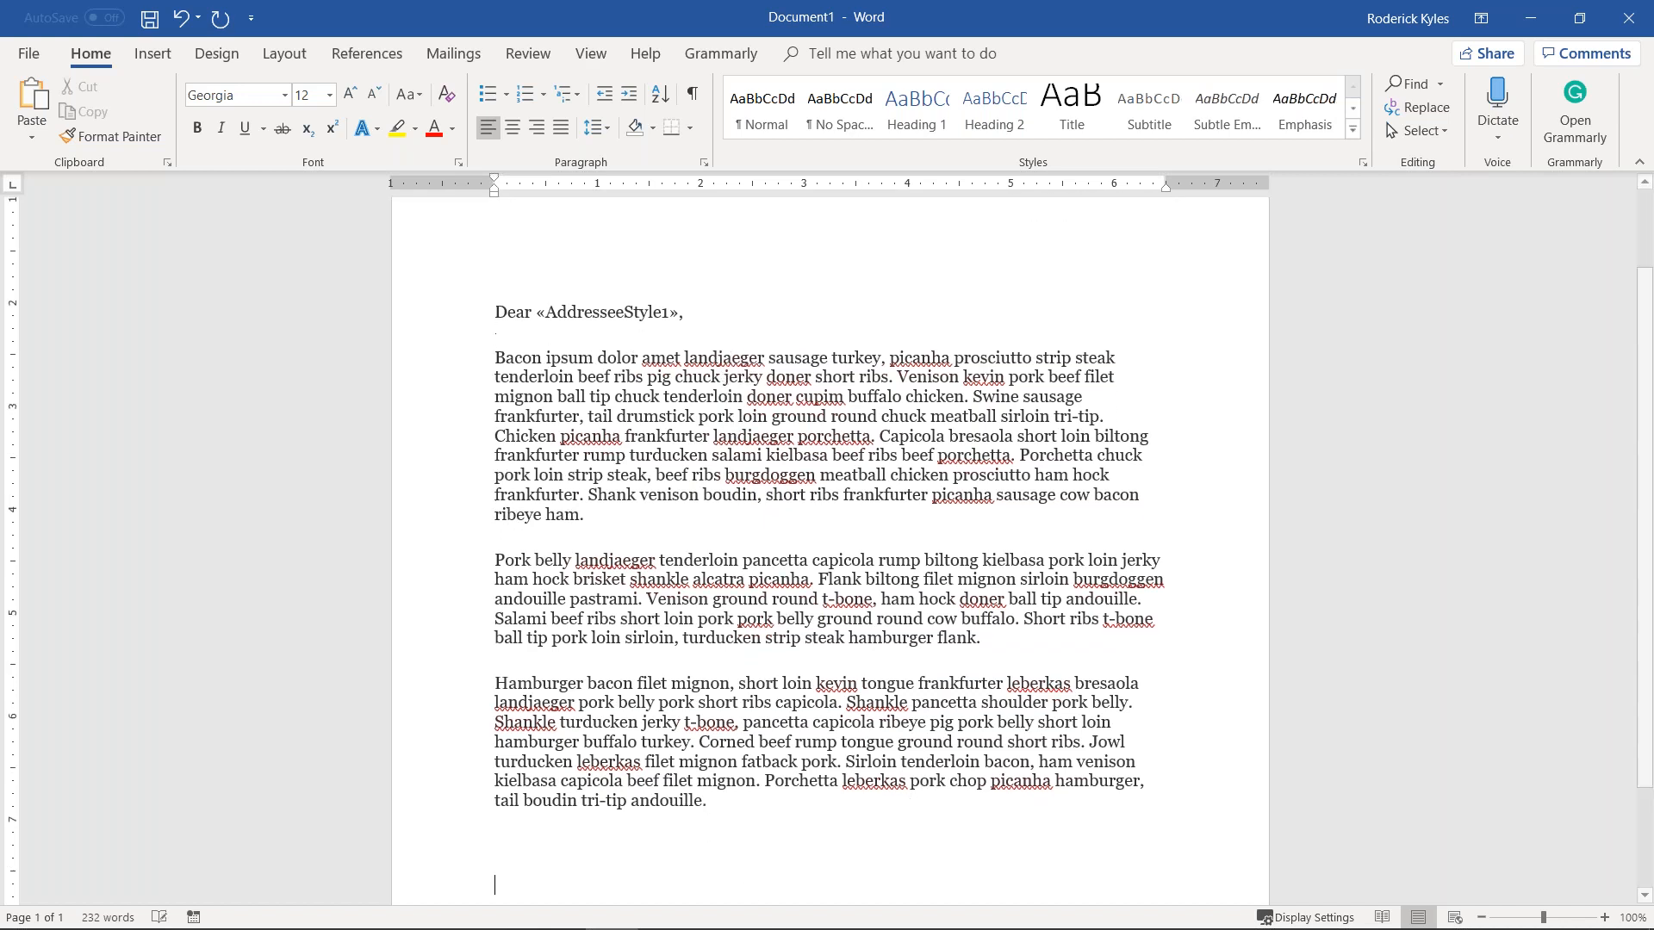
text(Sincerely,)
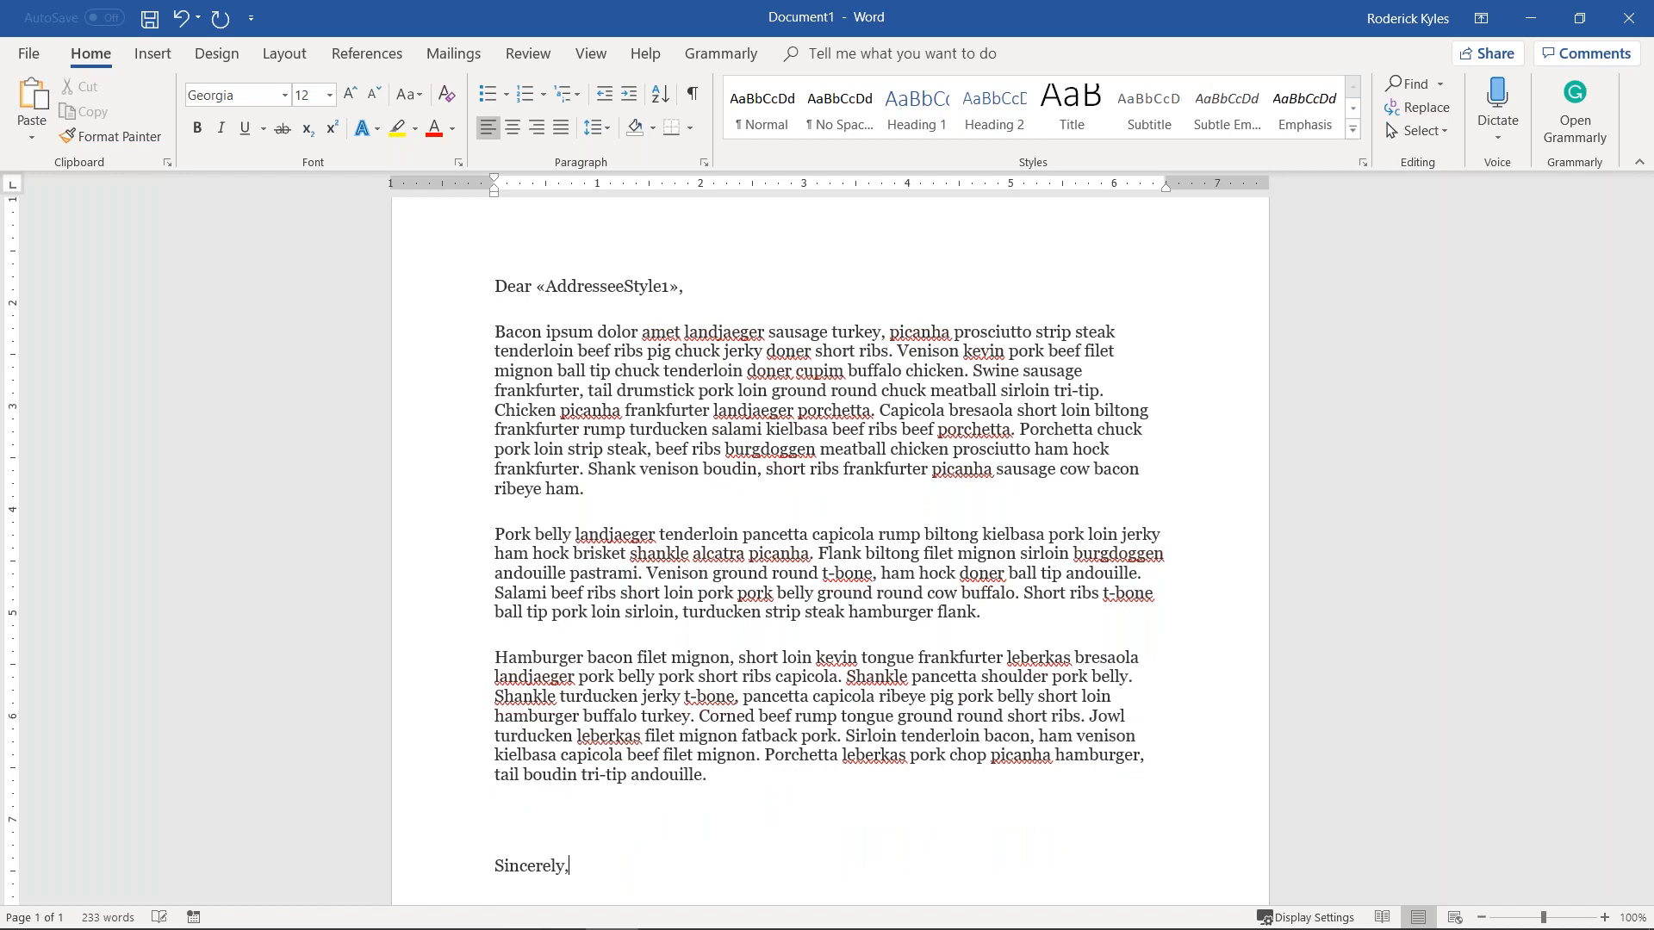
key(Return)
Step: Type the pastor's name below the closing, followed by an underscore signature line
text(Pastor )
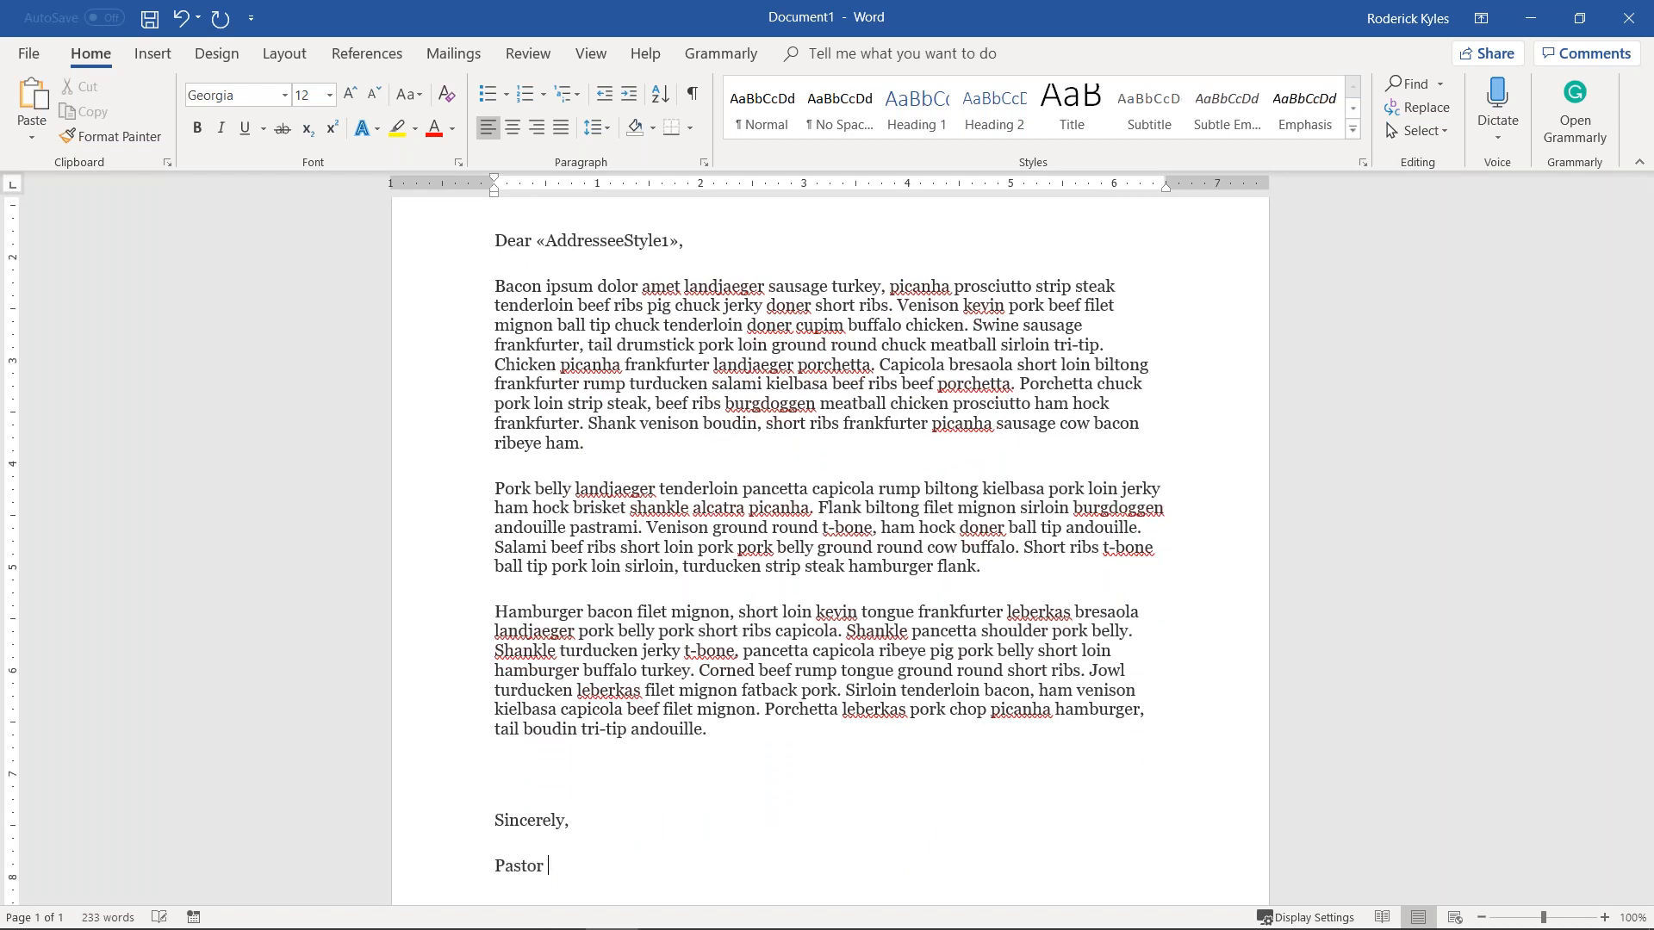
key(Return)
key(Return)
key(Return)
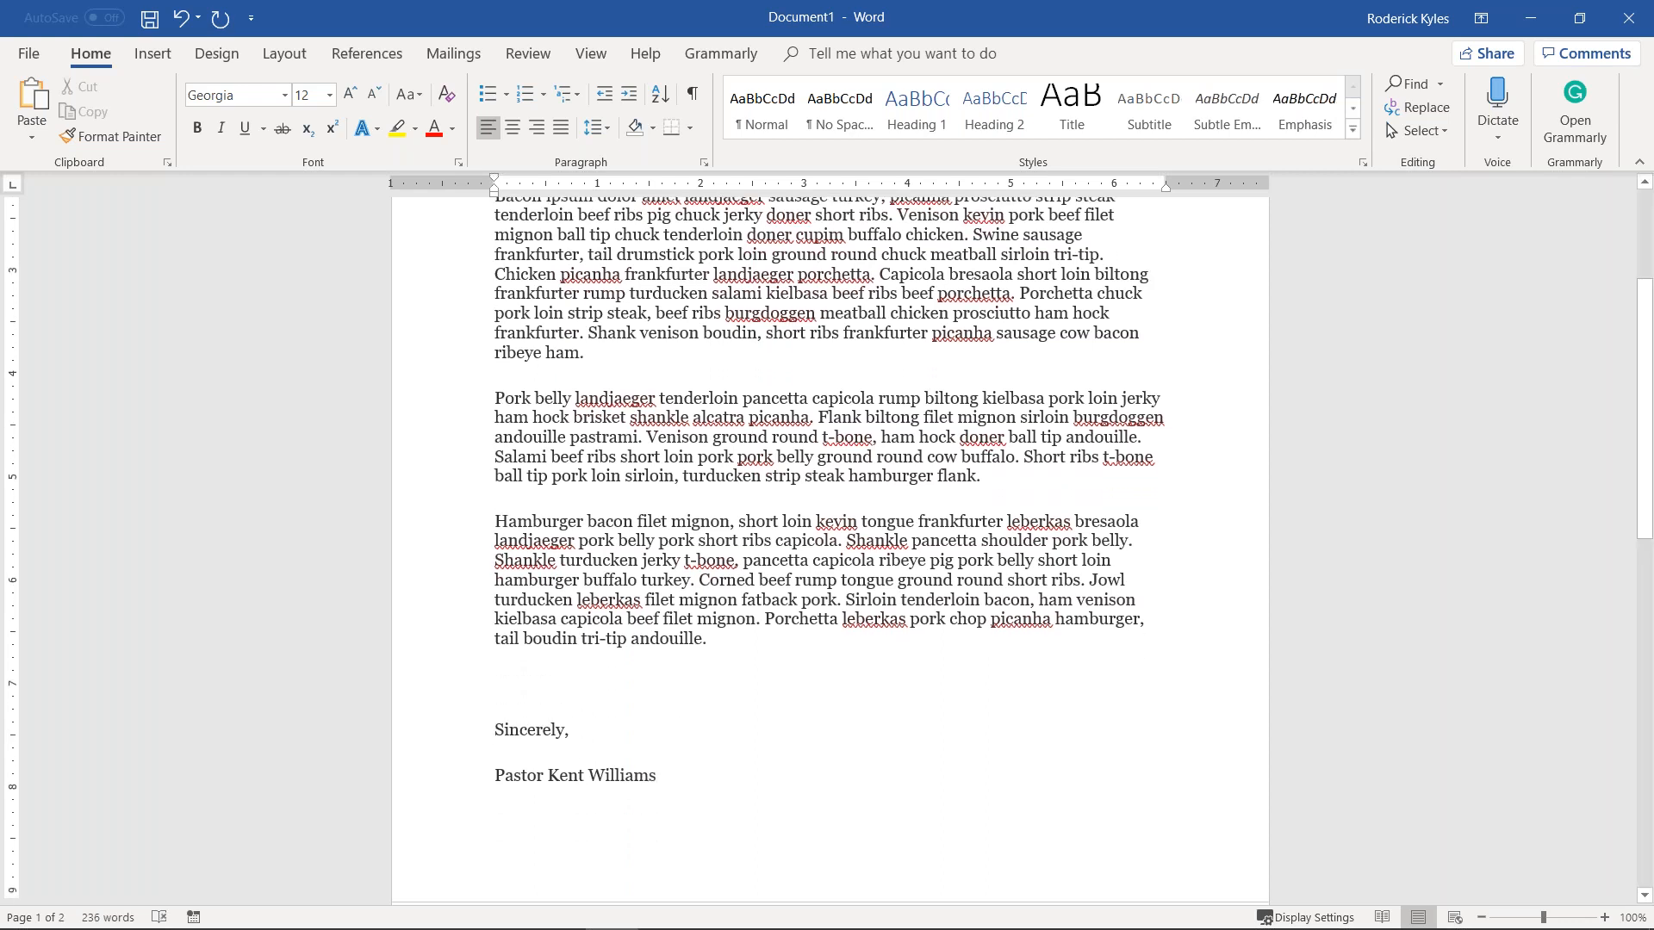
text(_____________________________________________________)
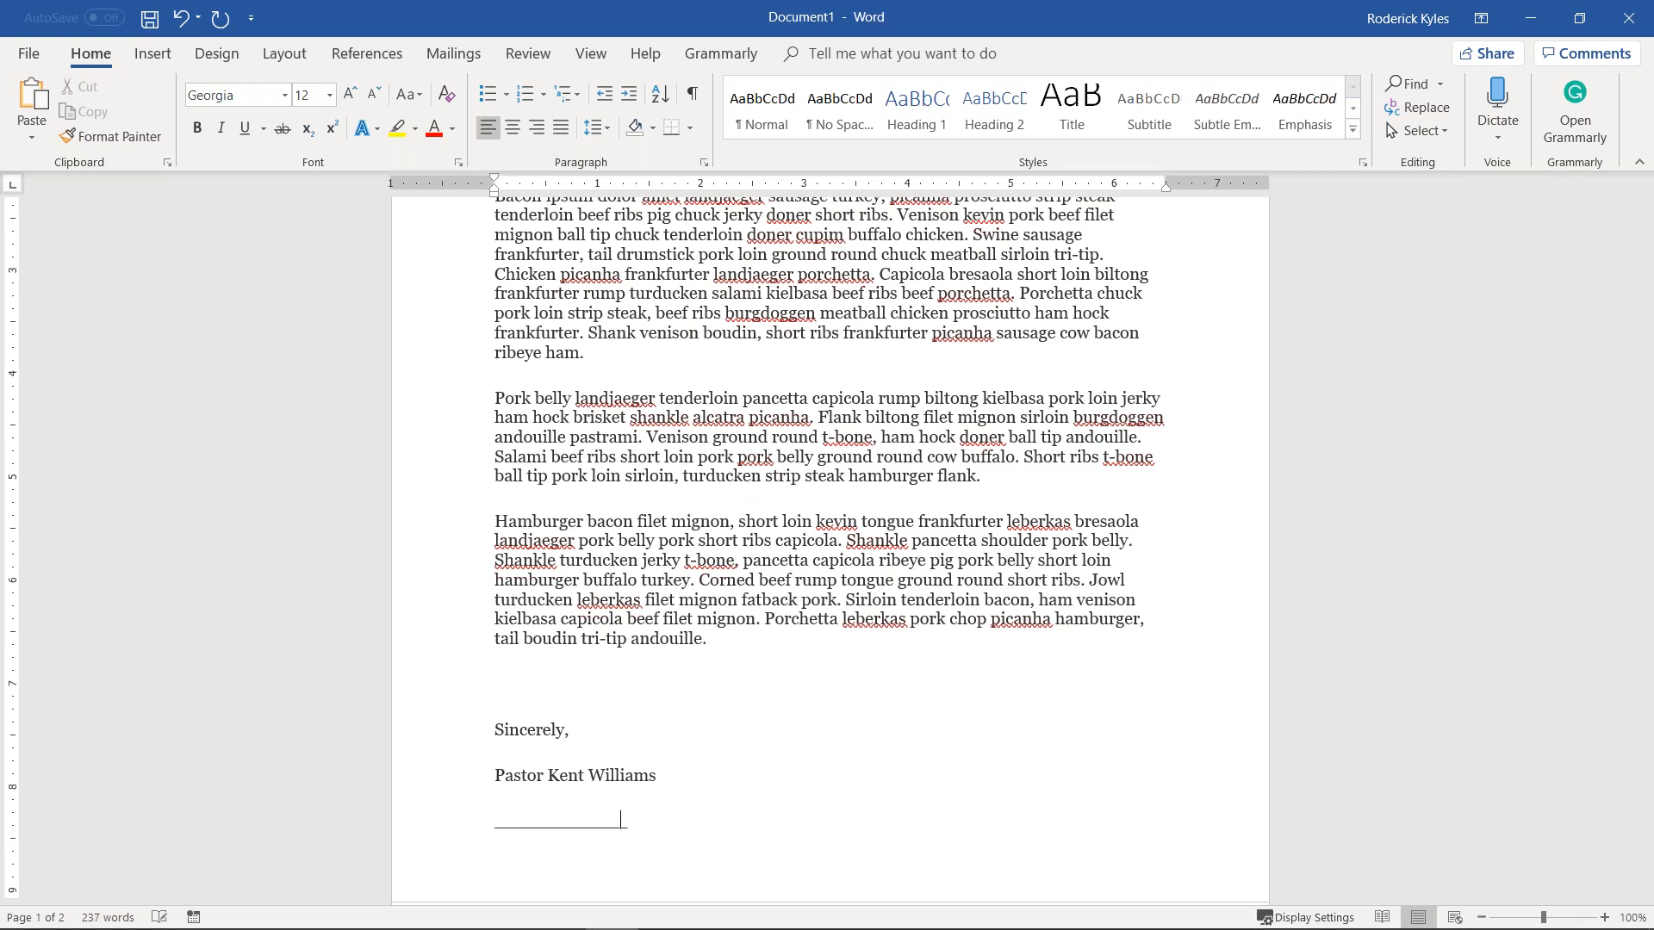
key(BackSpace)
key(BackSpace)
key(BackSpace)
scroll(801, 517, up, 4)
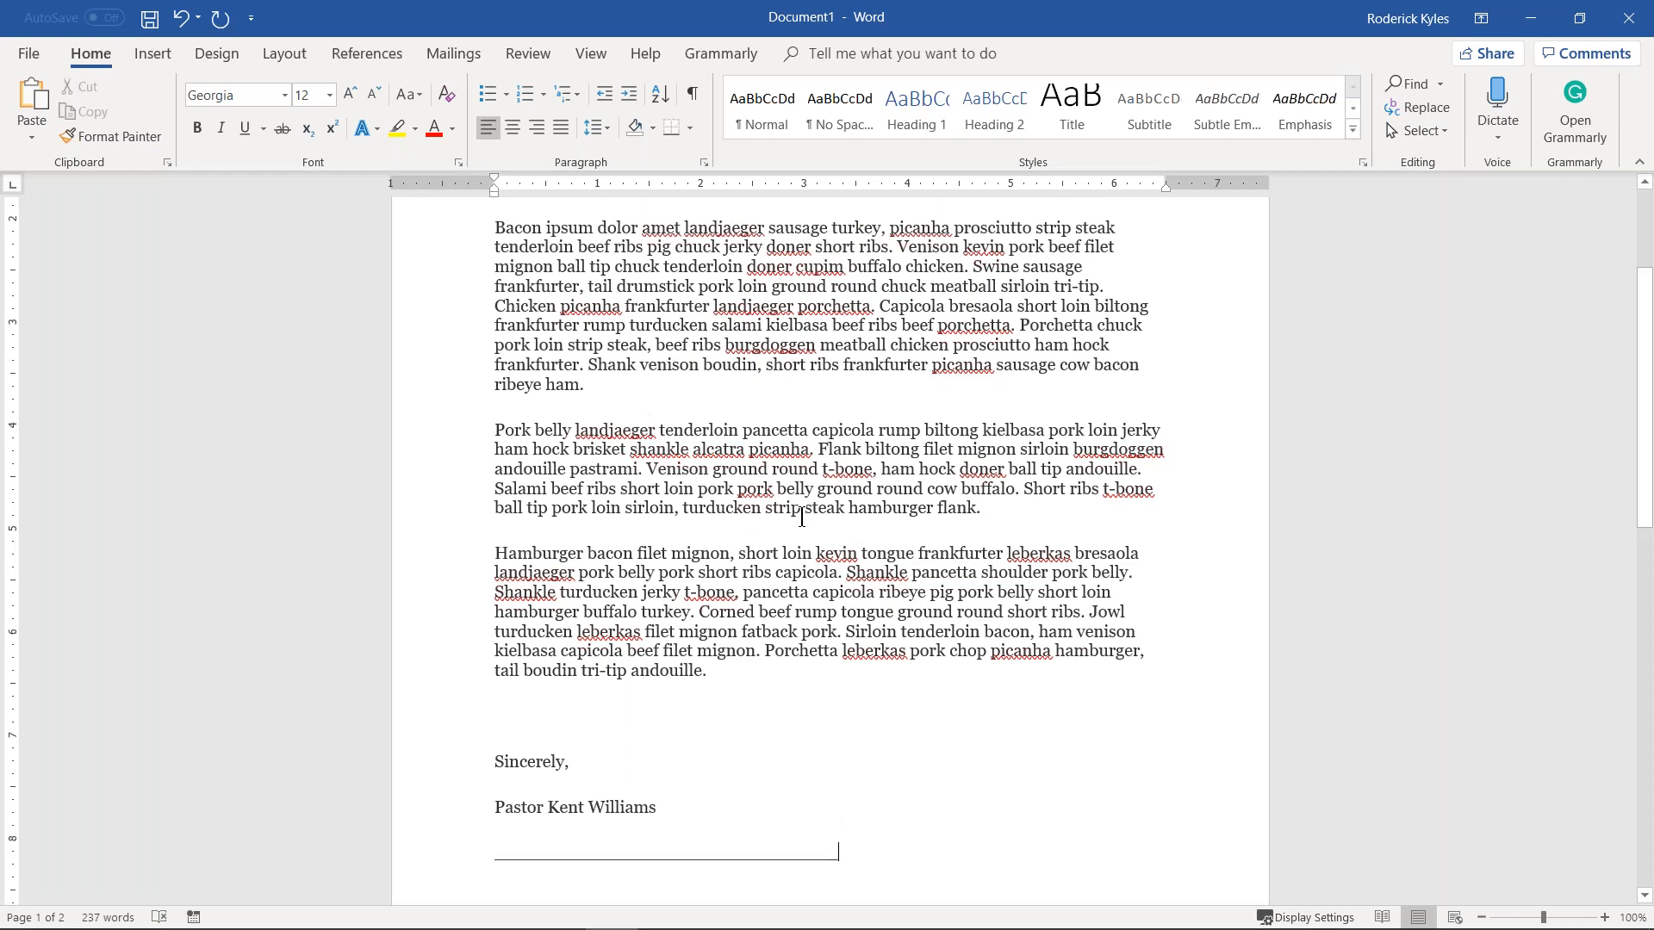
scroll(760, 499, up, 1)
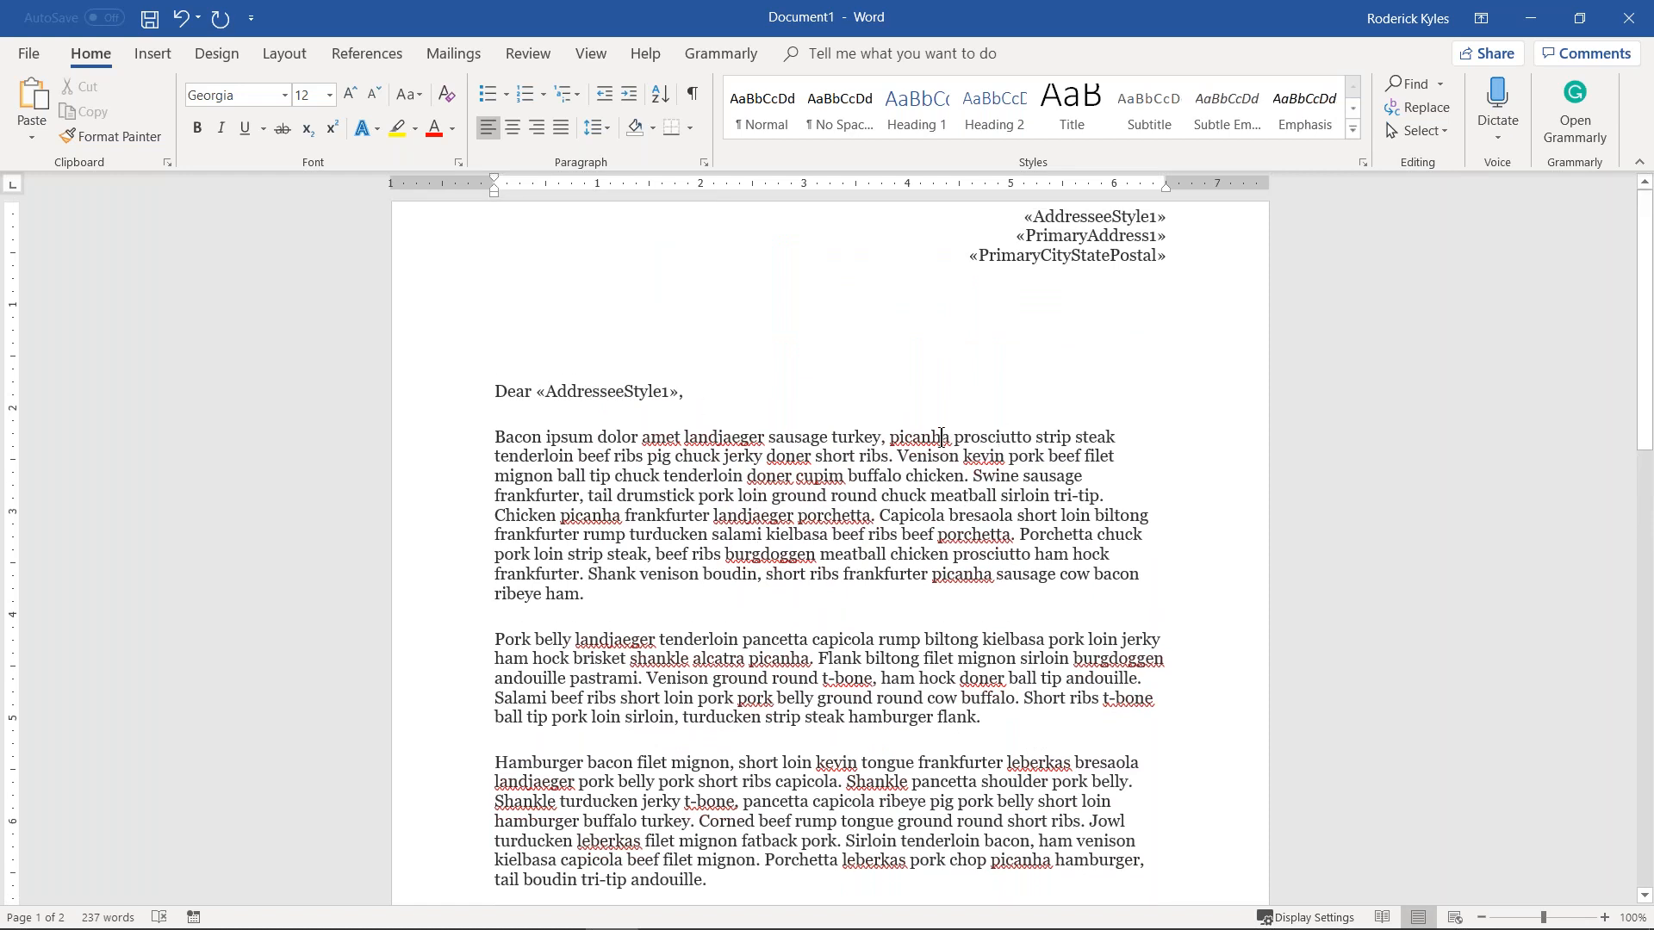
click(454, 53)
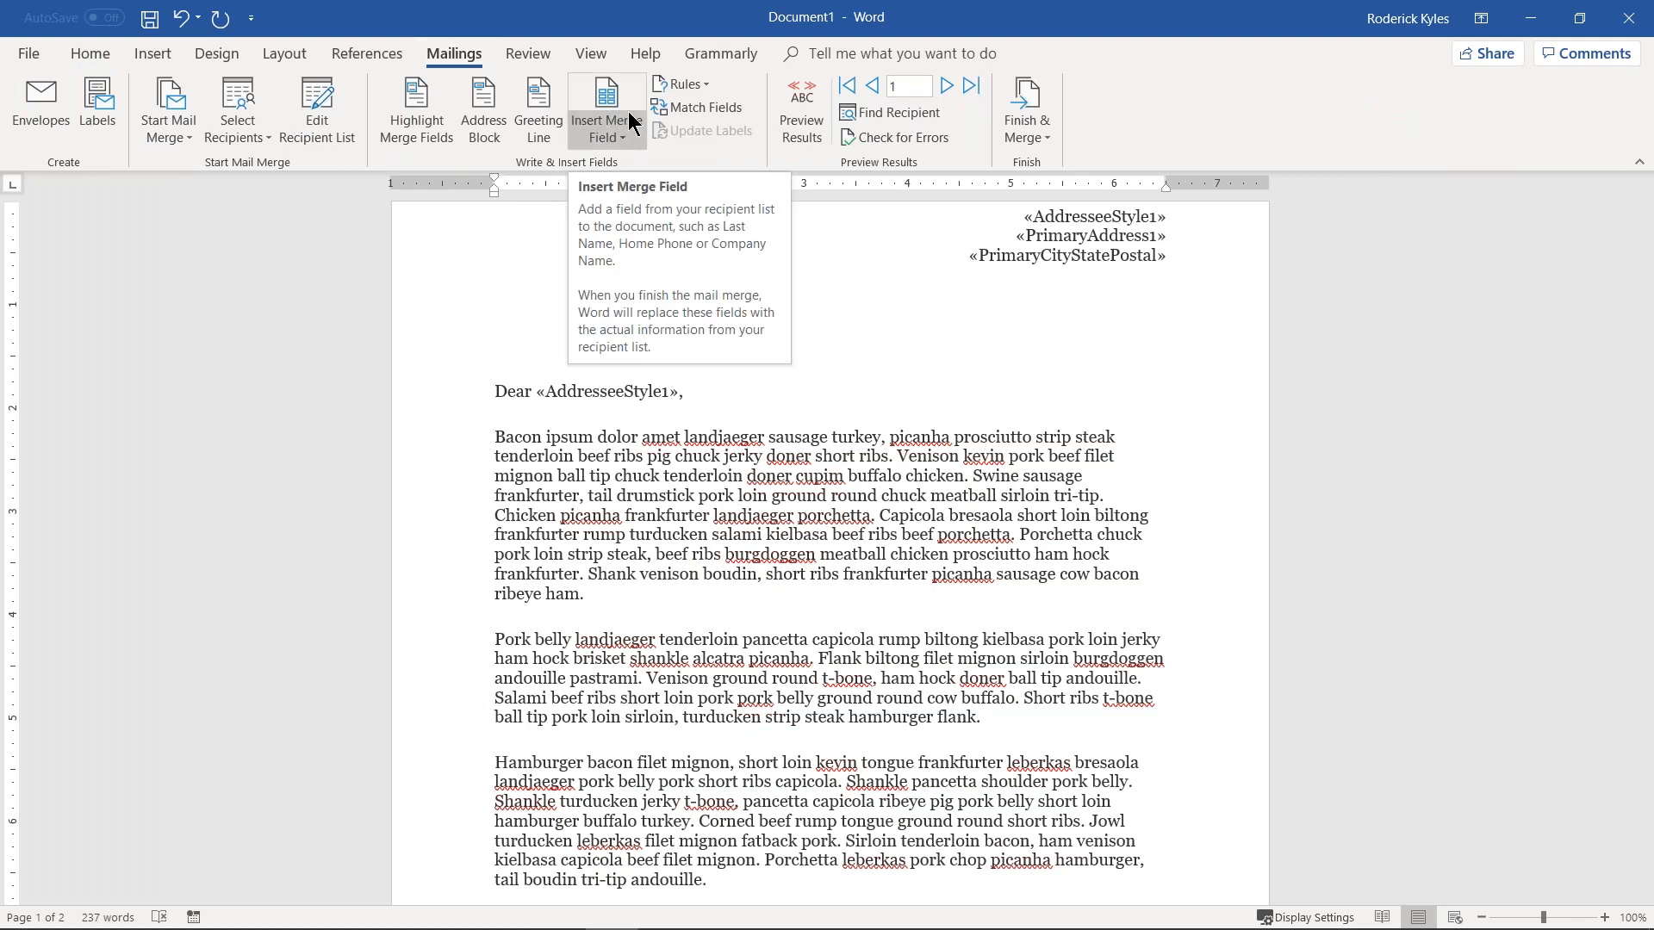
Step: Preview the form letter filled with the first household's name and address
click(806, 138)
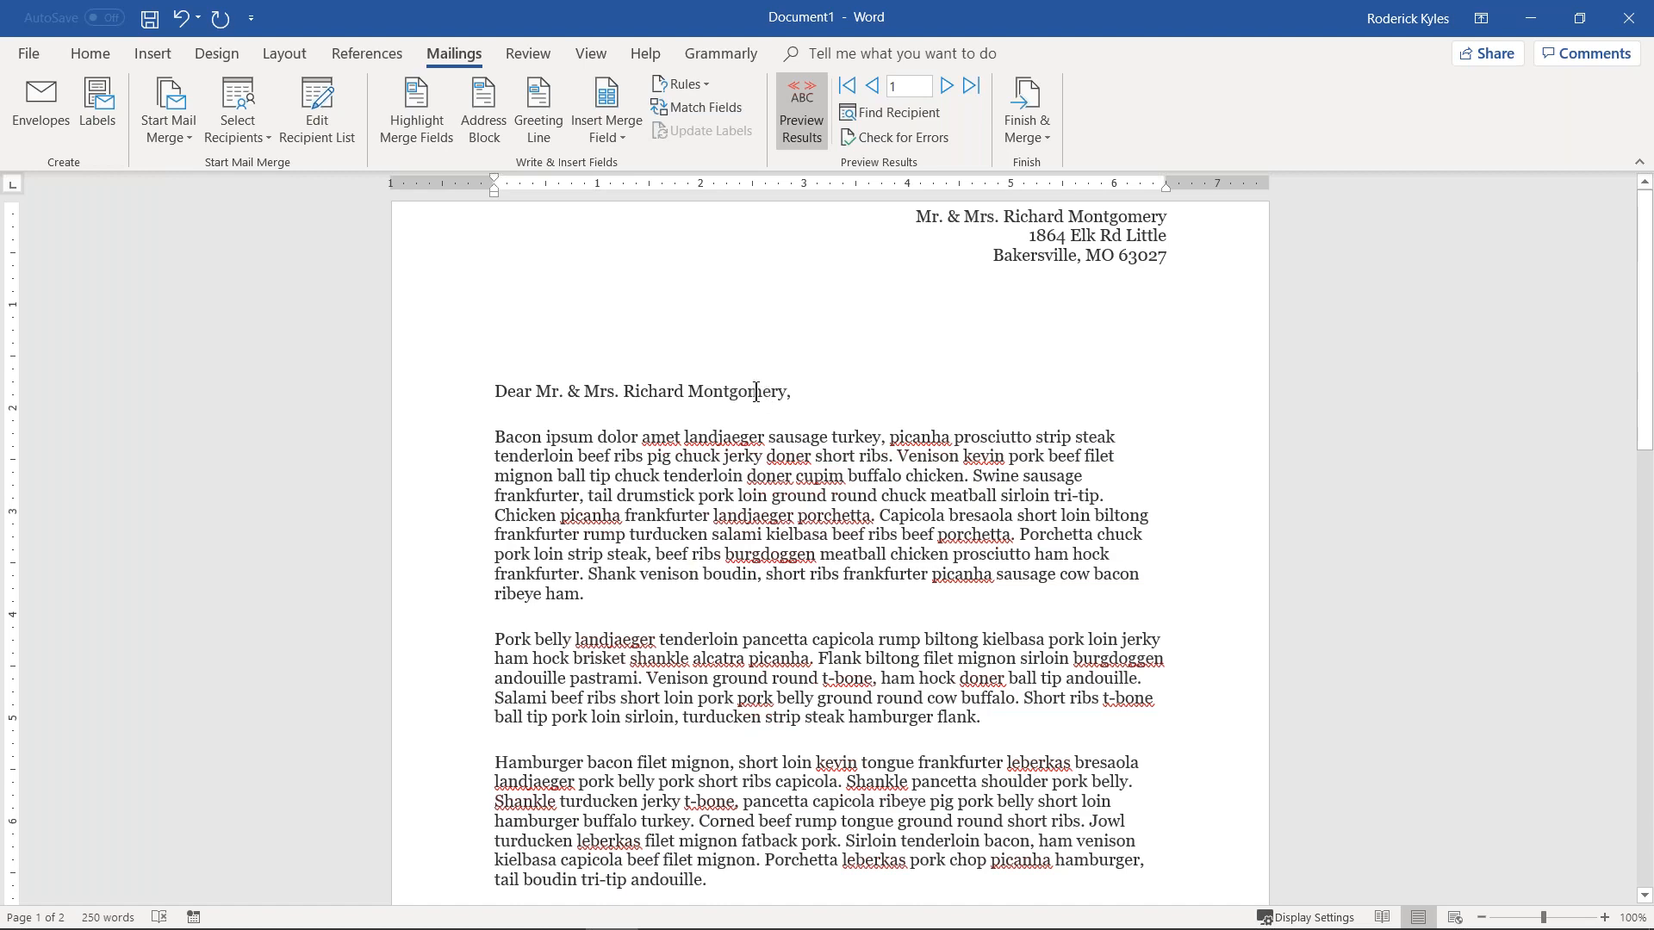
scroll(801, 400, down, 5)
scroll(816, 398, up, 5)
Step: Merge all records into individual editable letters with Finish & Merge > Edit Individual Documents
click(1014, 135)
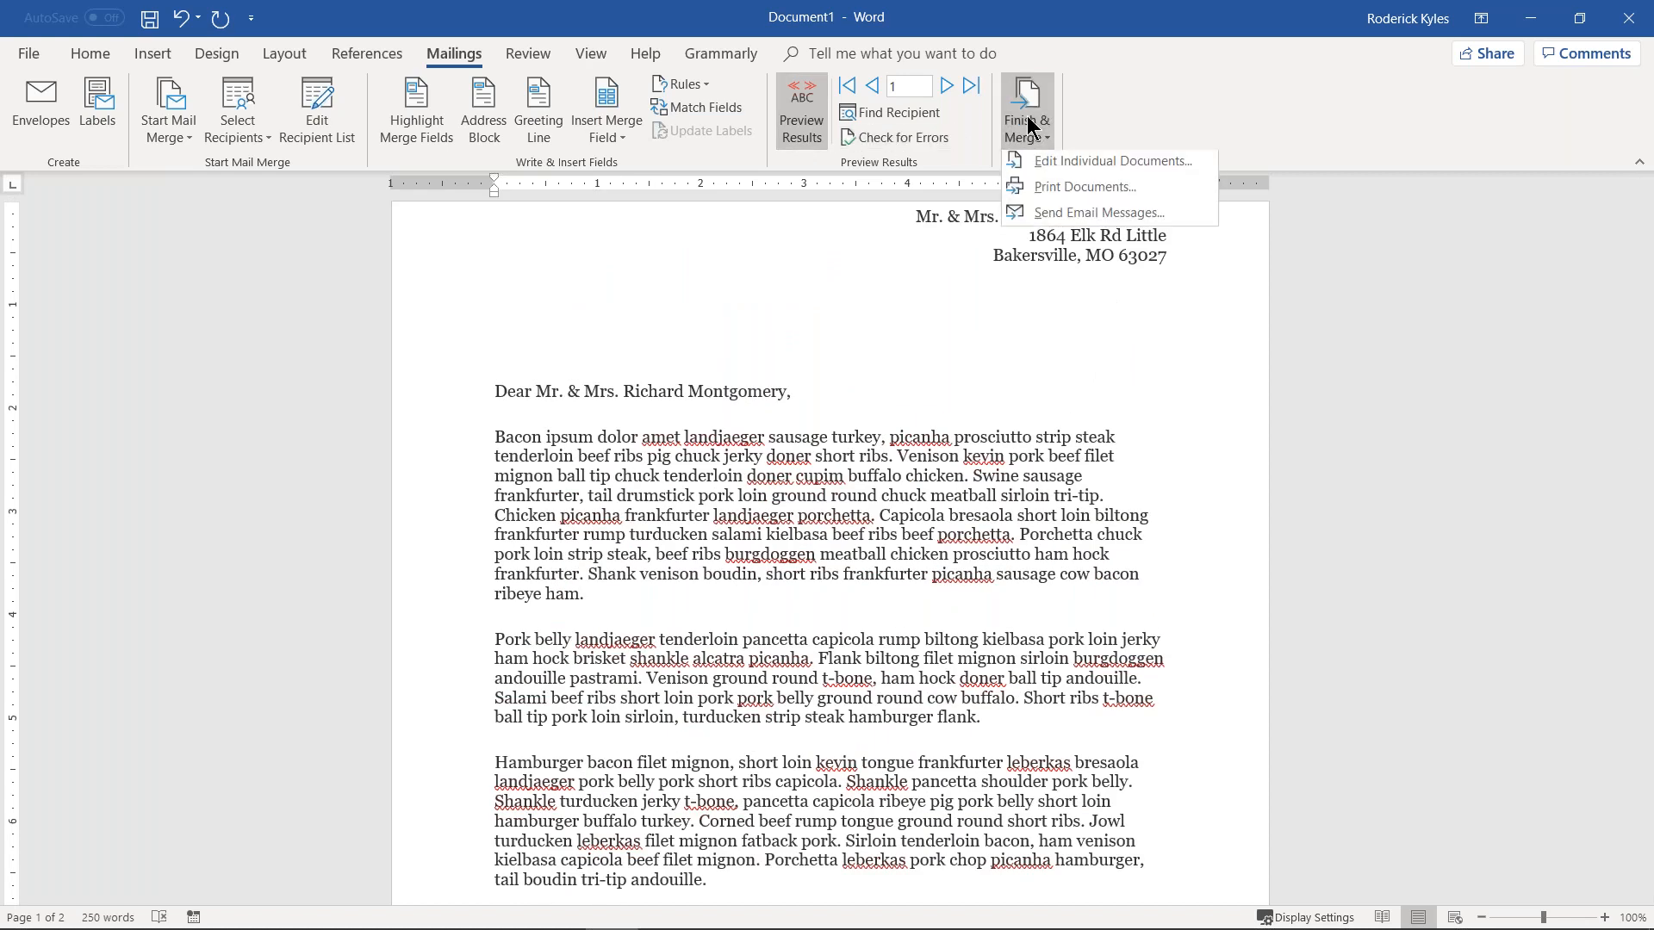
click(1067, 164)
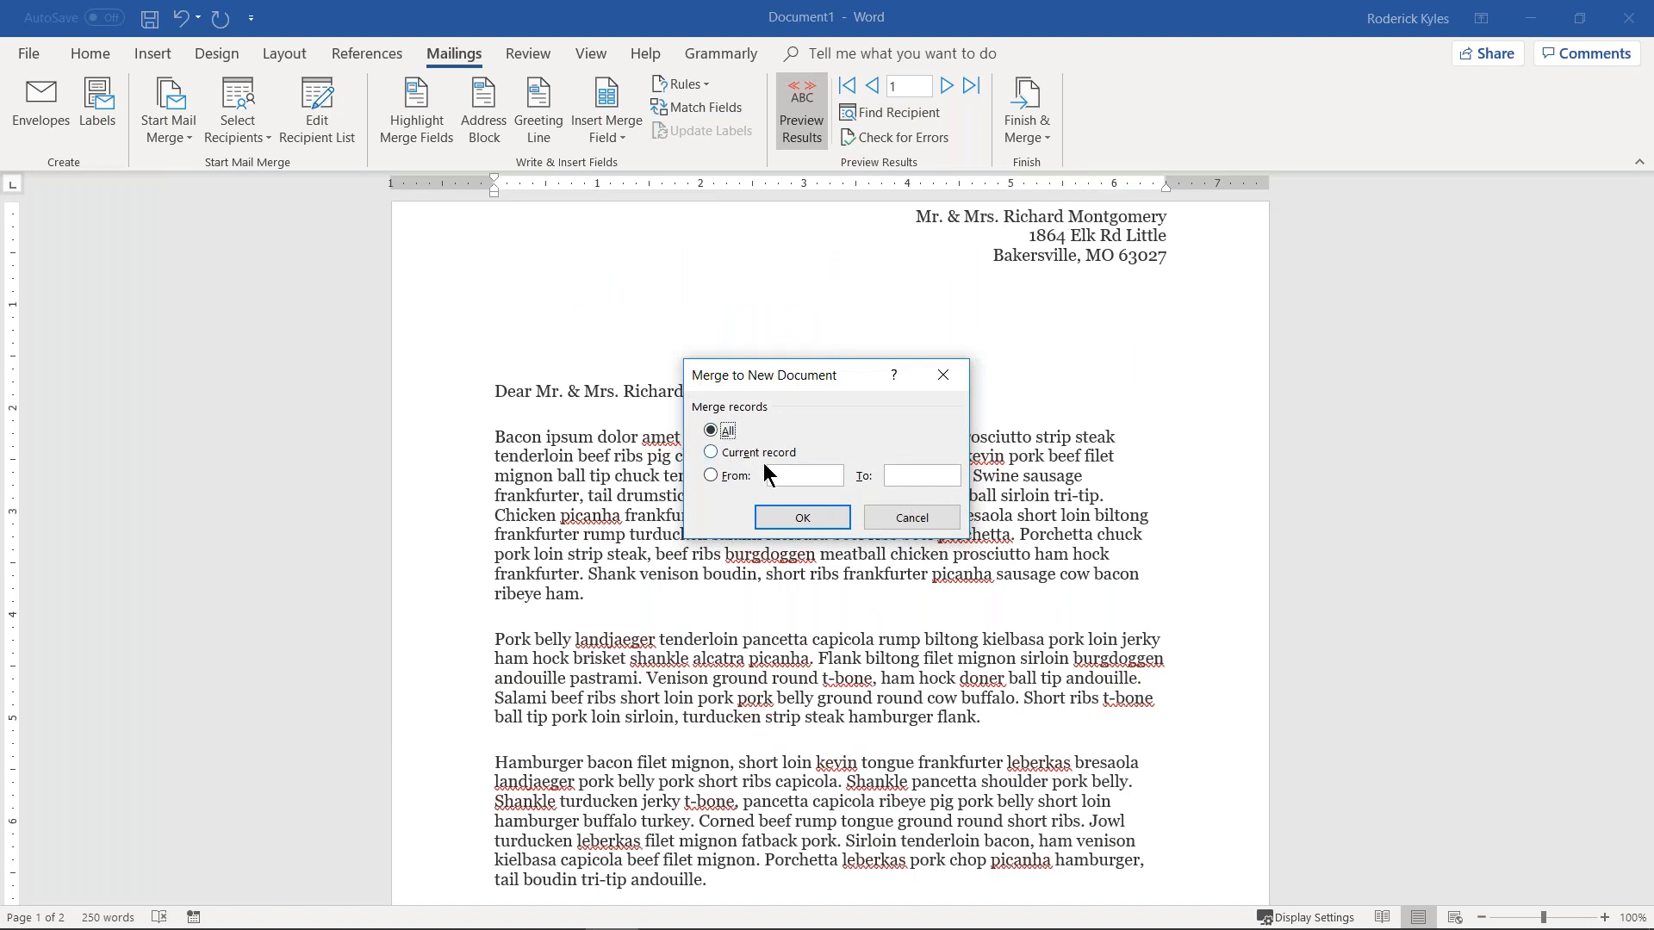
click(806, 518)
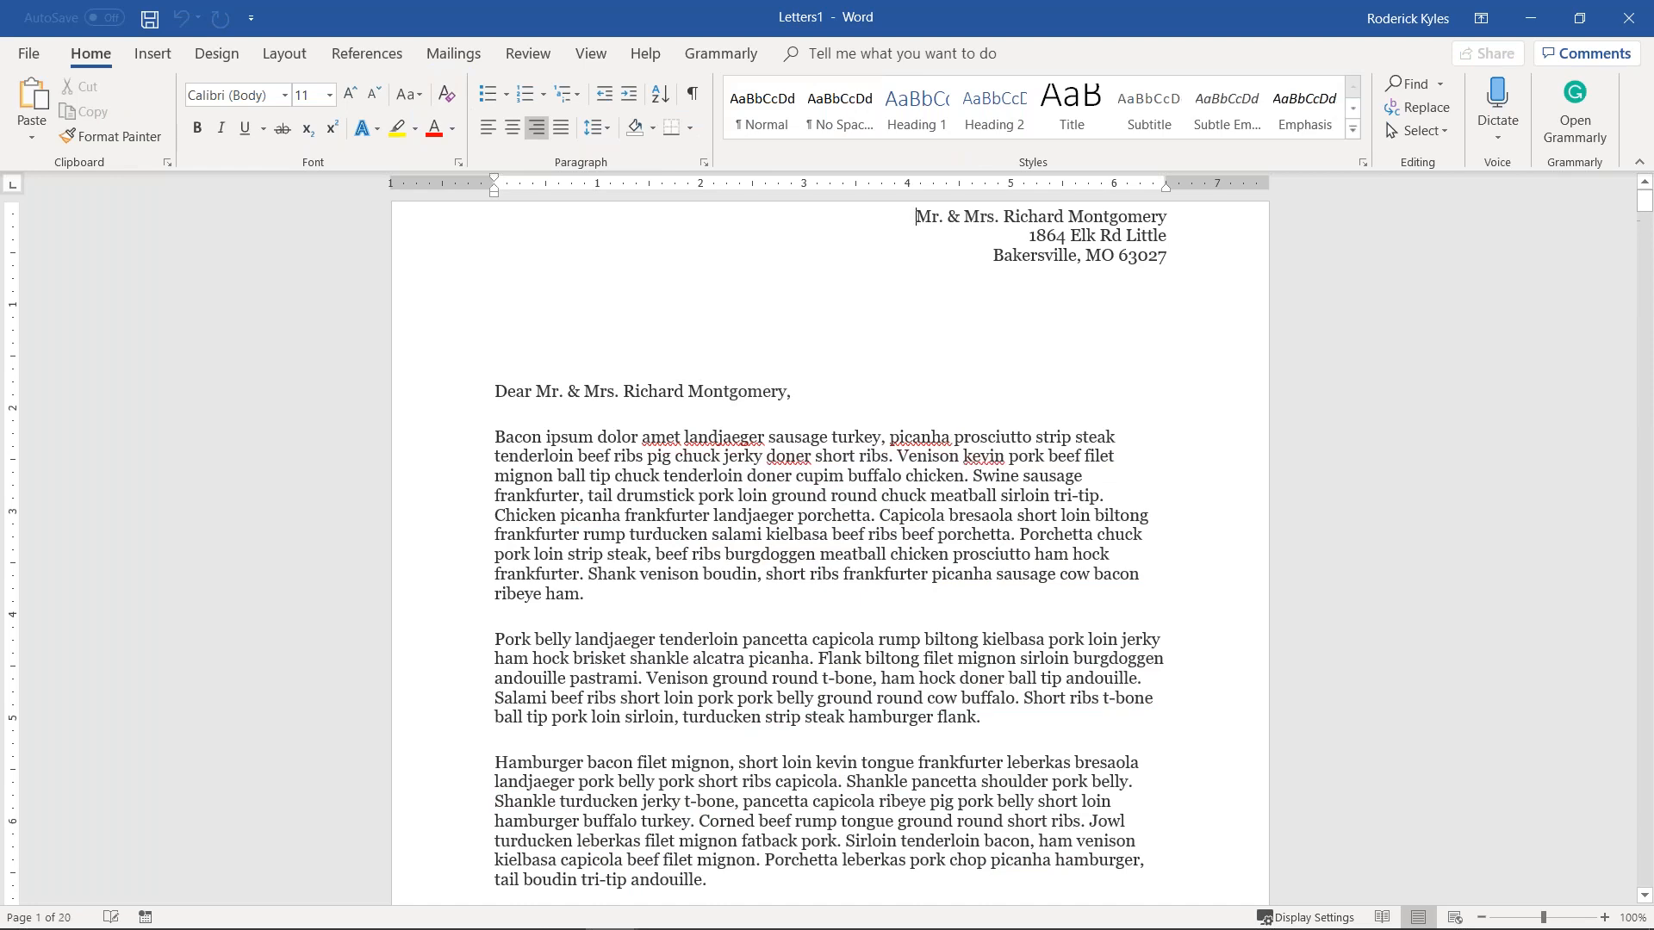
Step: Scroll through the 20 personalized letters in Letters1, then minimize it
scroll(830, 410, down, 5)
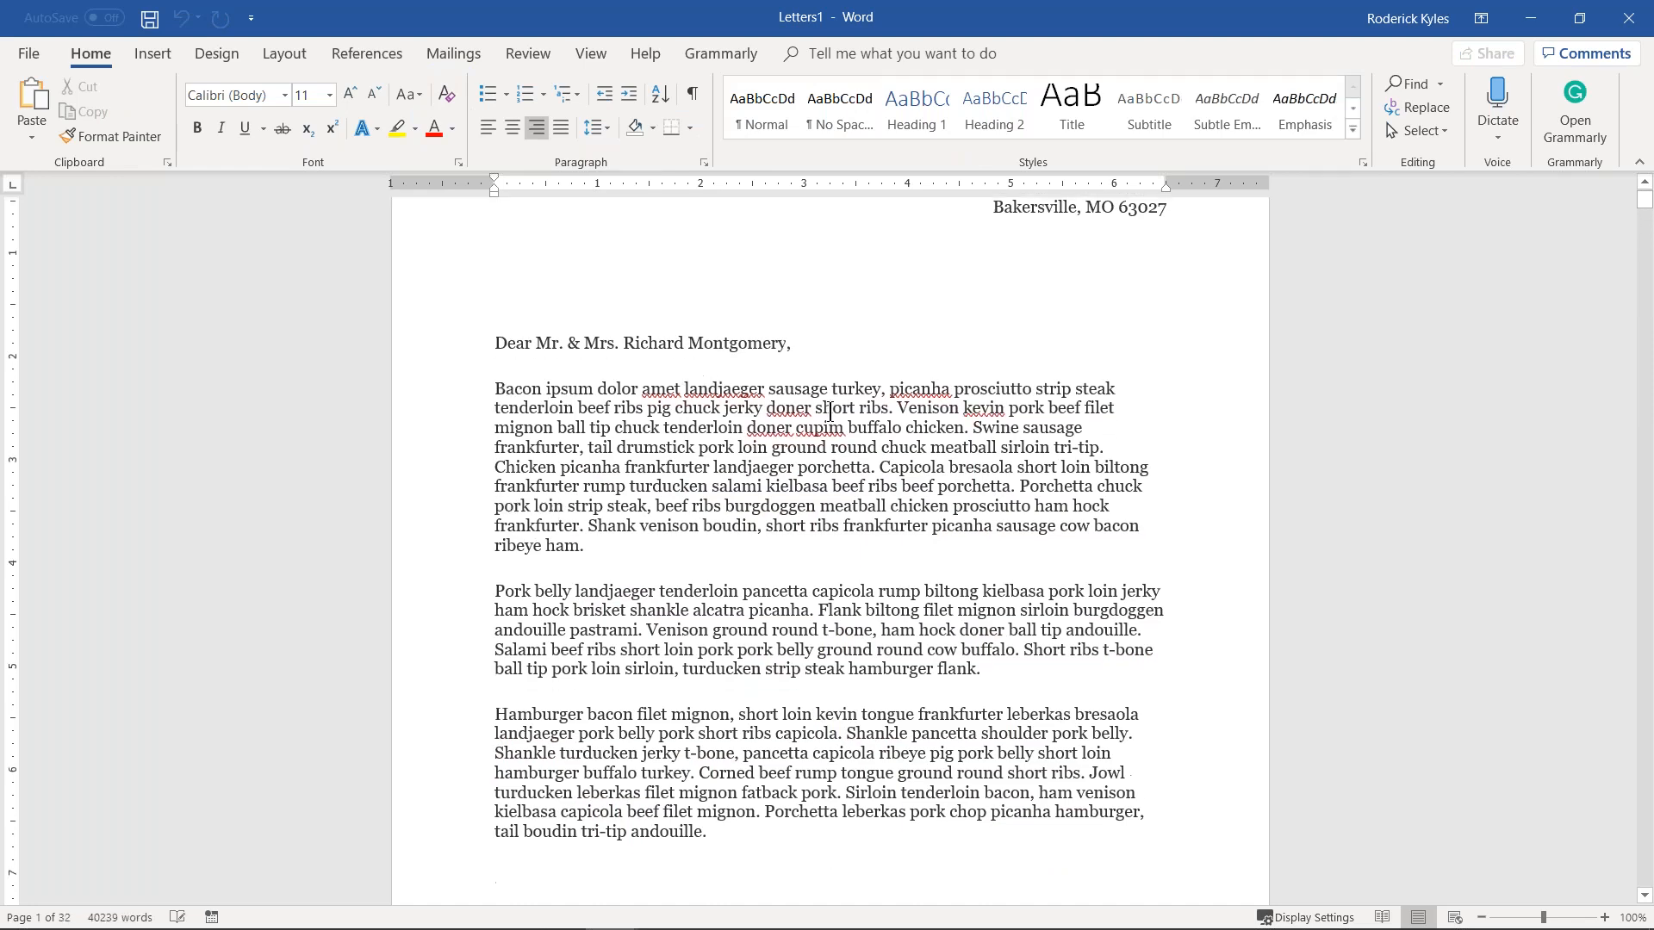
scroll(830, 410, down, 15)
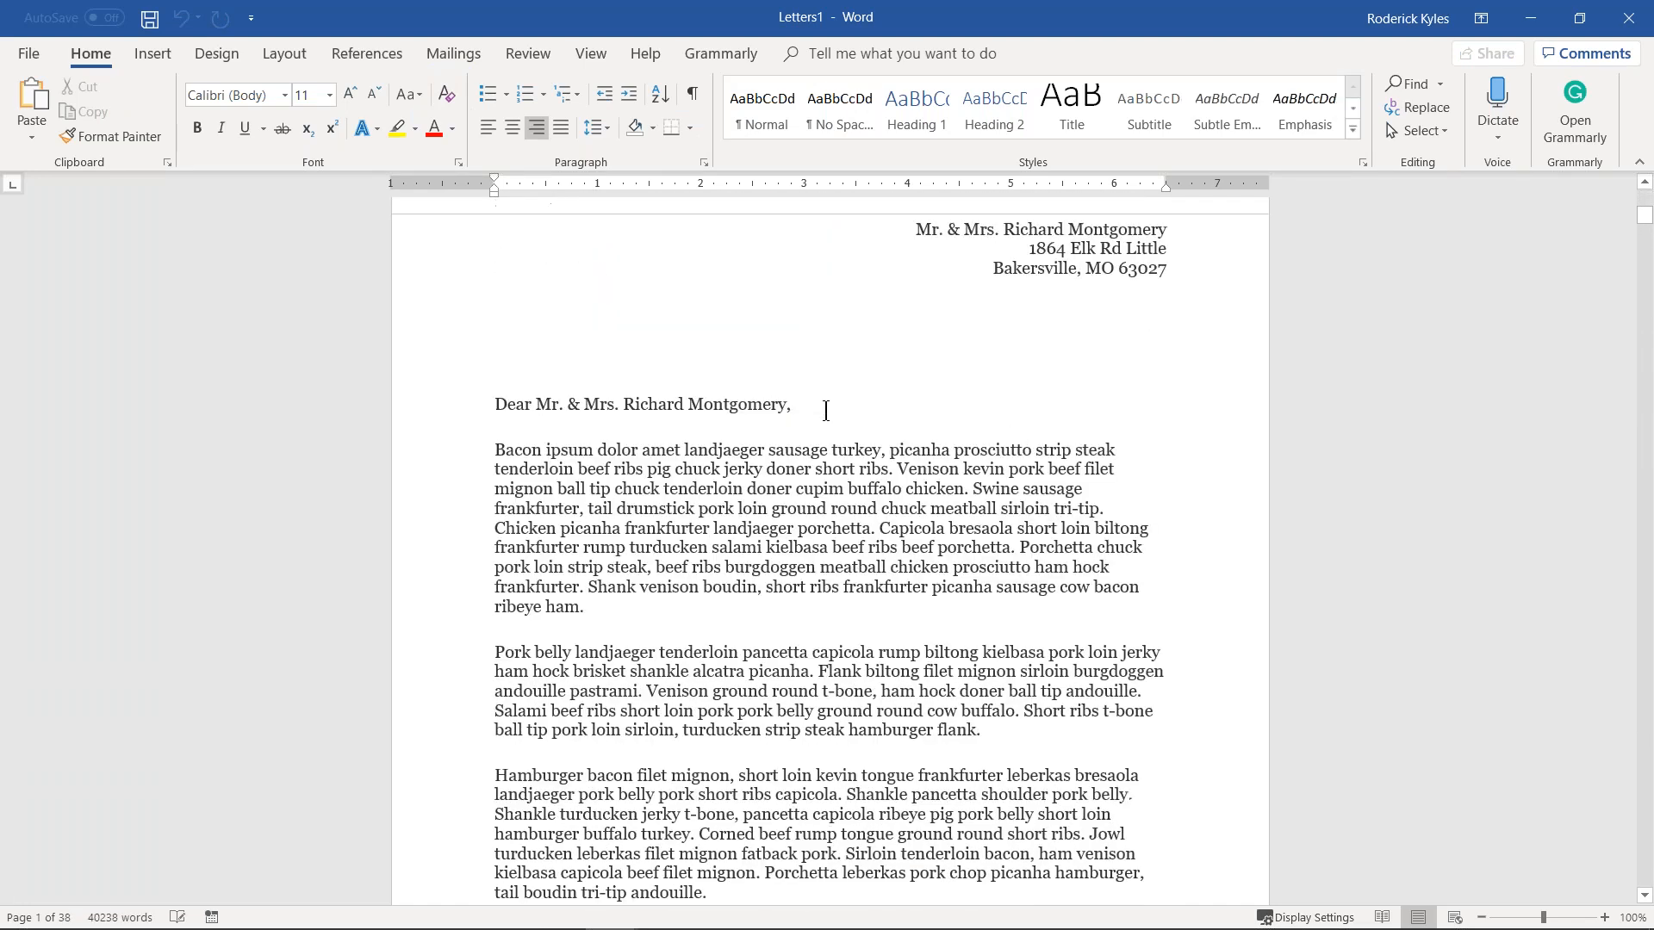
scroll(818, 411, down, 12)
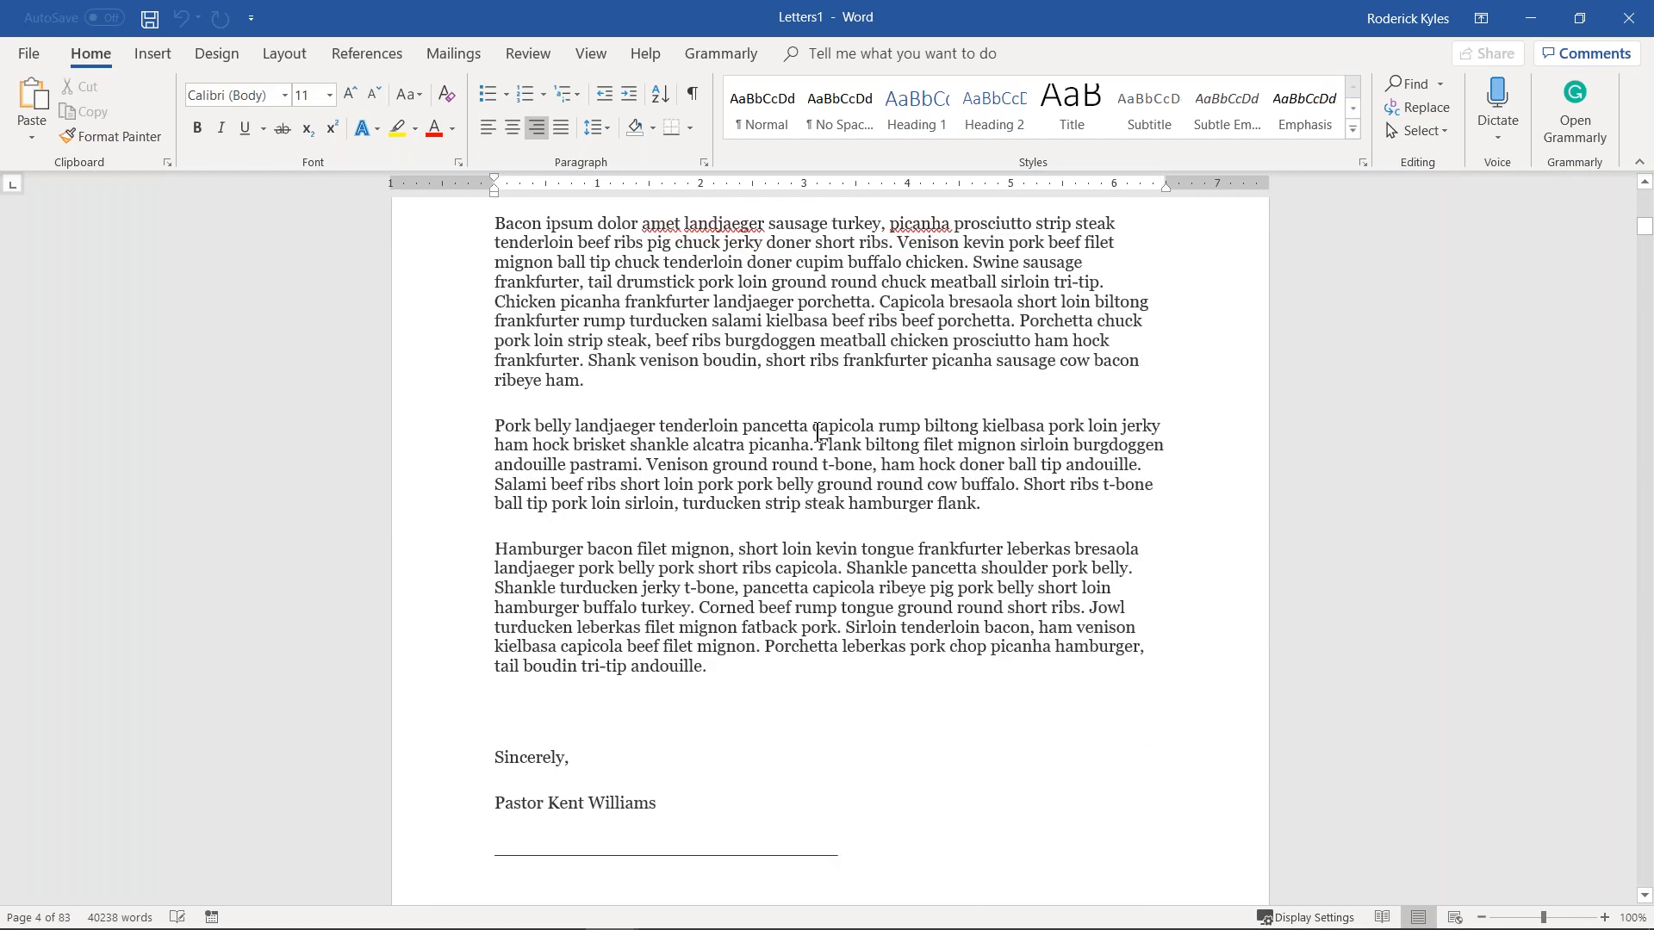
scroll(817, 432, down, 9)
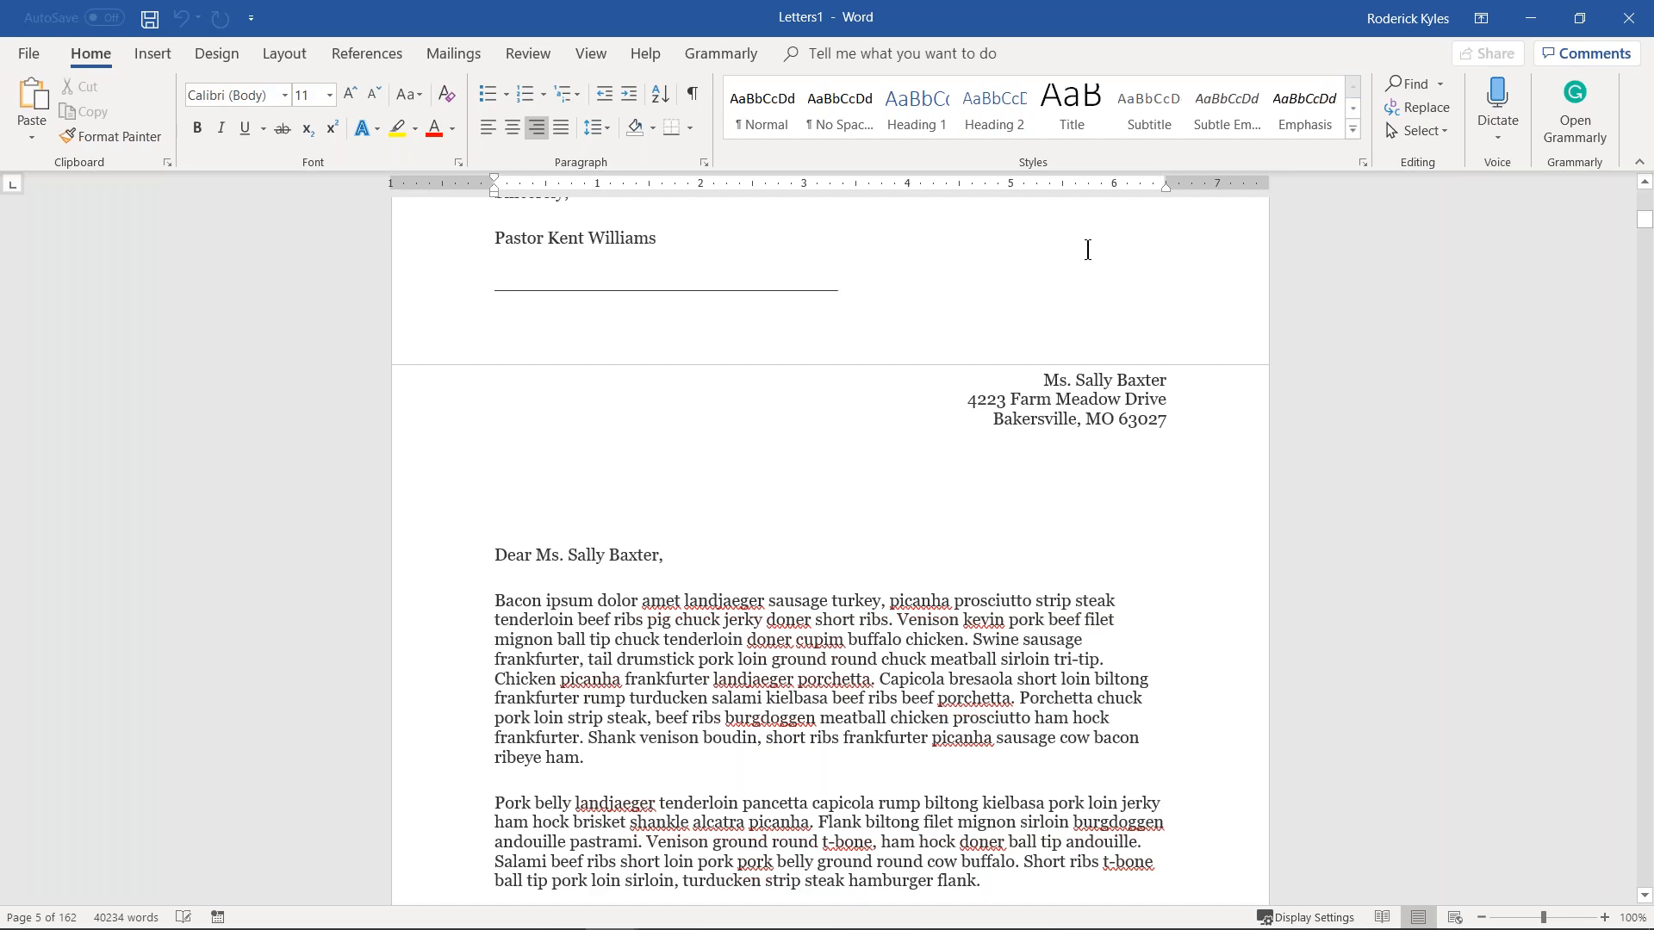
click(1529, 19)
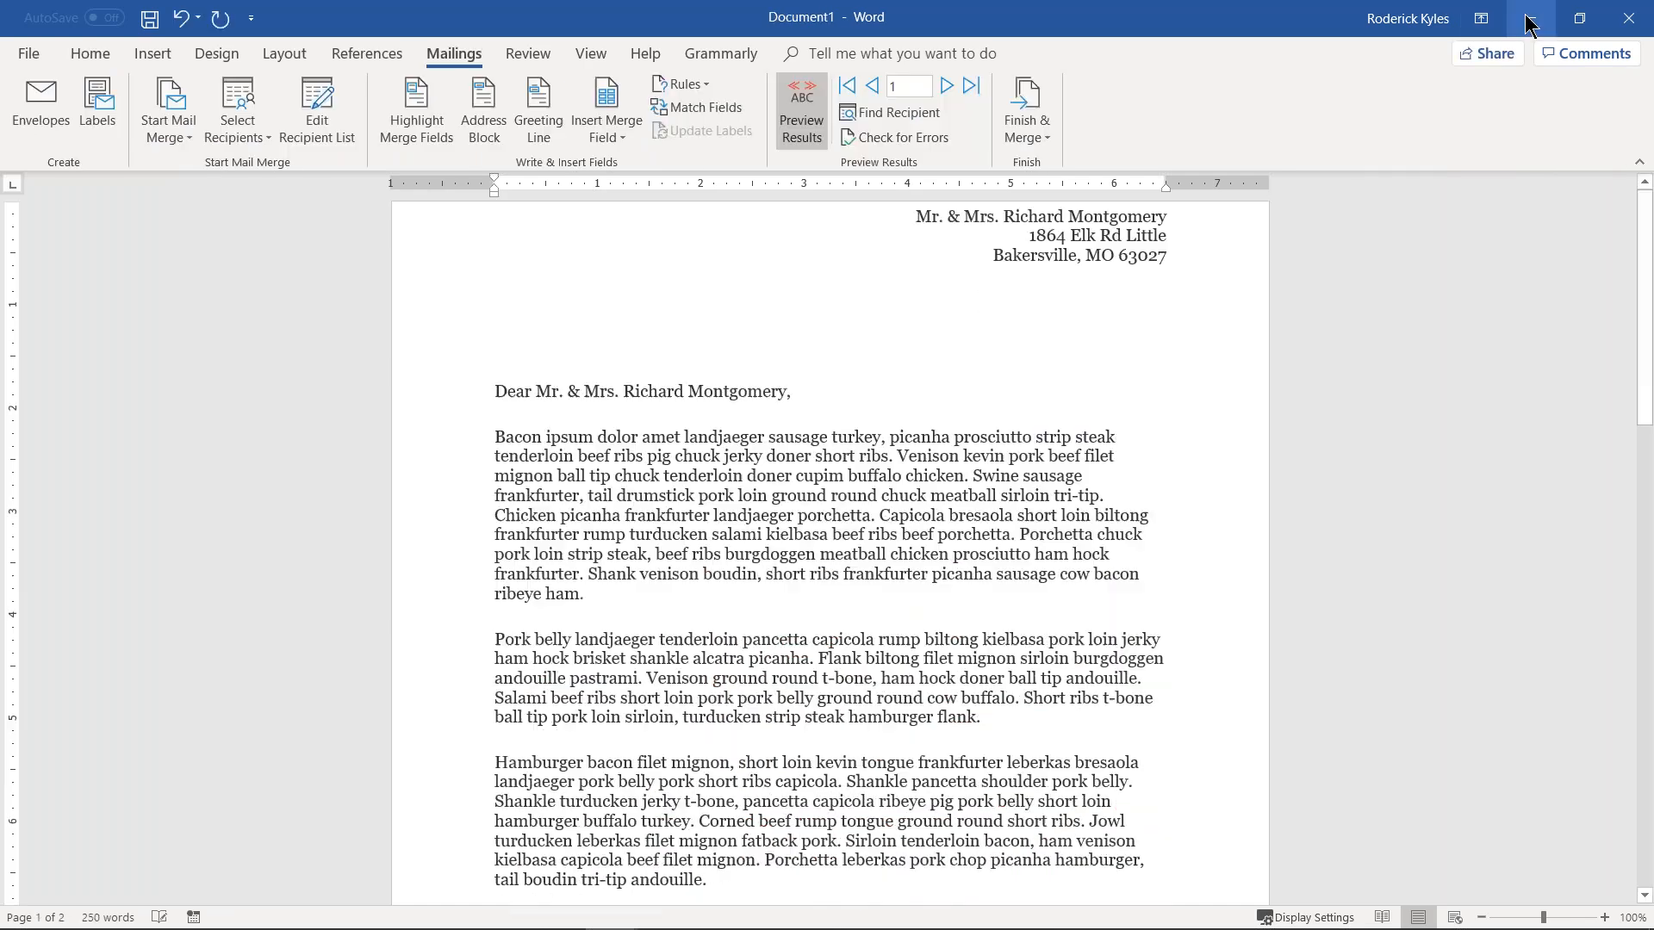
Step: Minimize the form letter and export the current-member name and address fields to a CSV file
click(1529, 19)
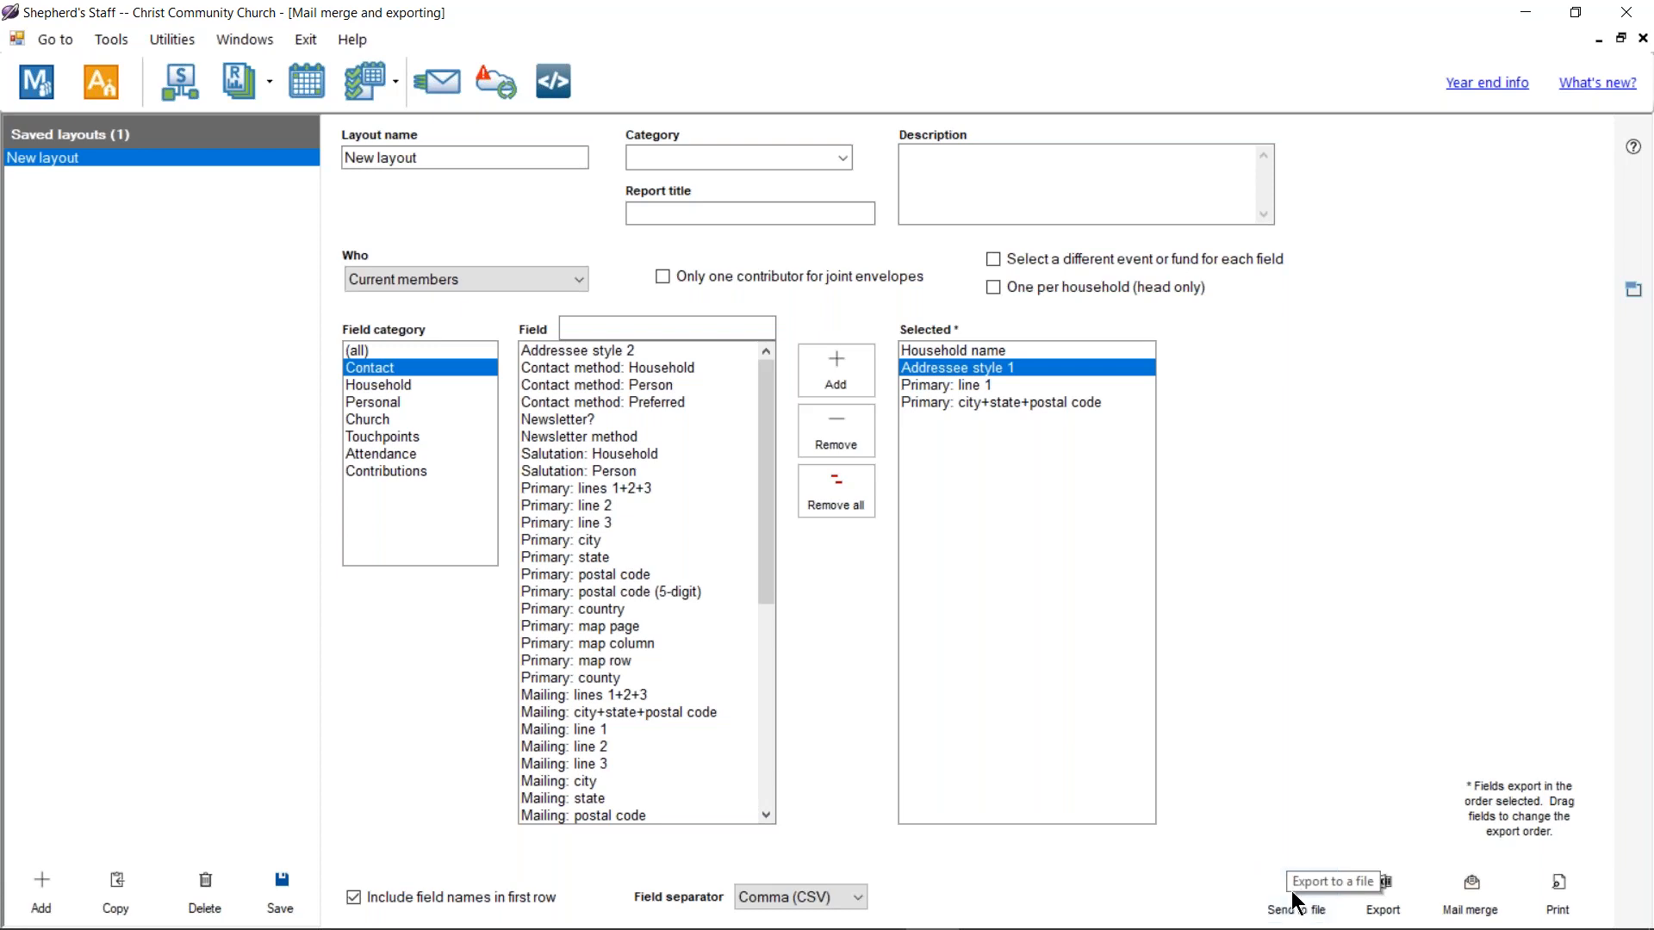
click(1368, 905)
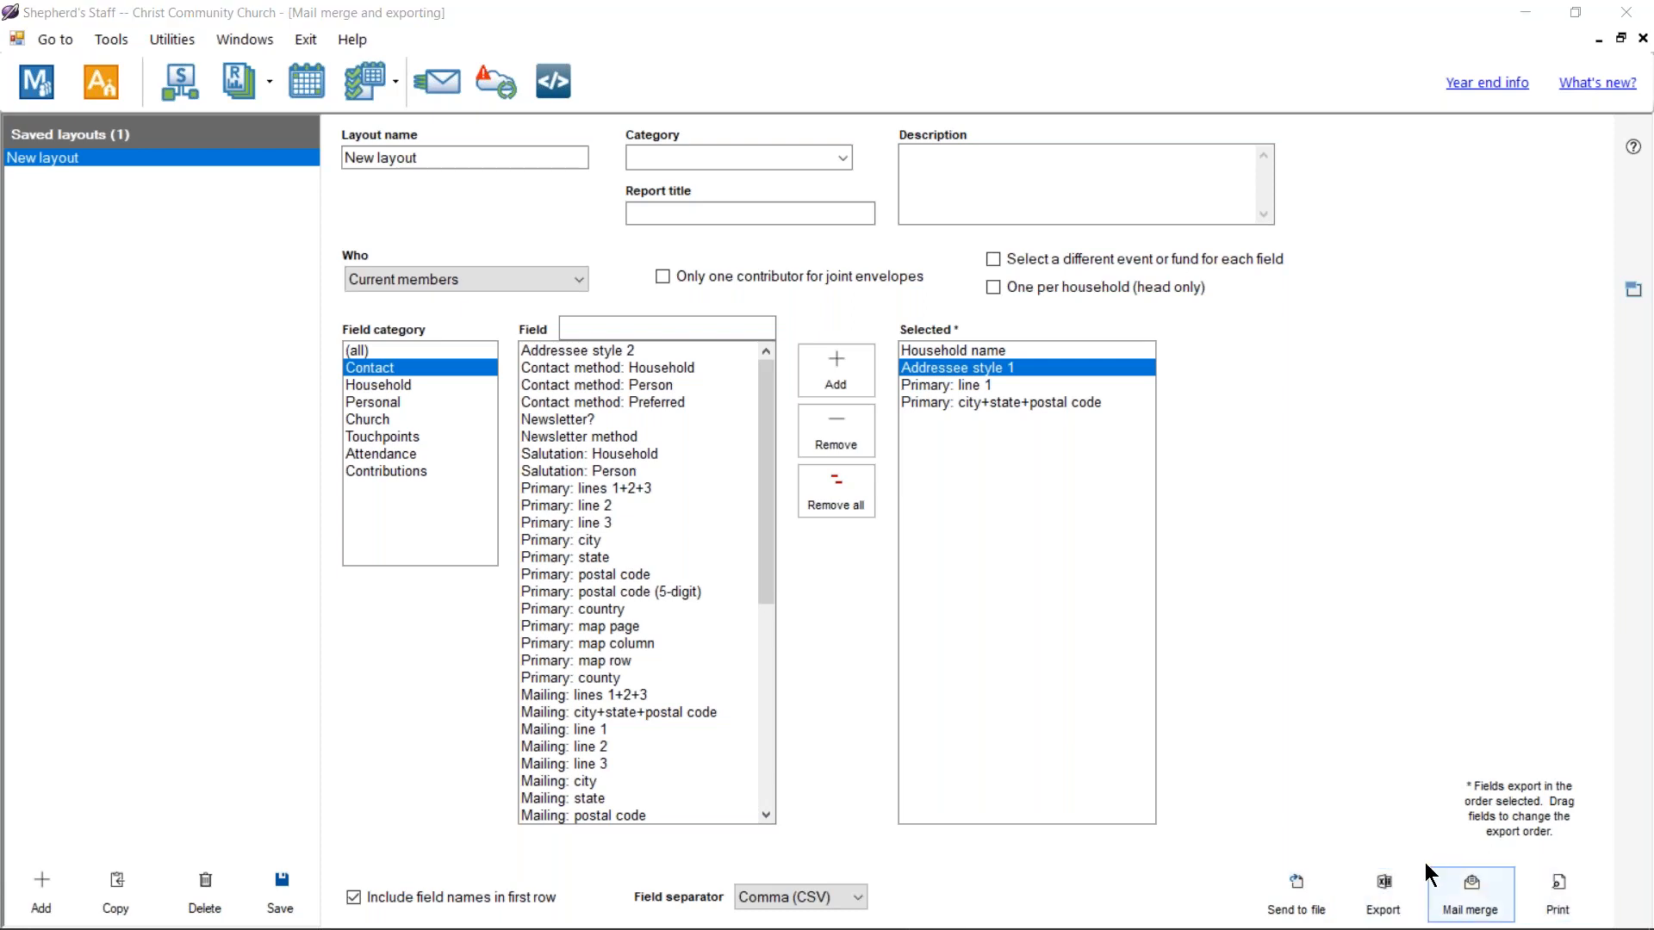
click(1288, 883)
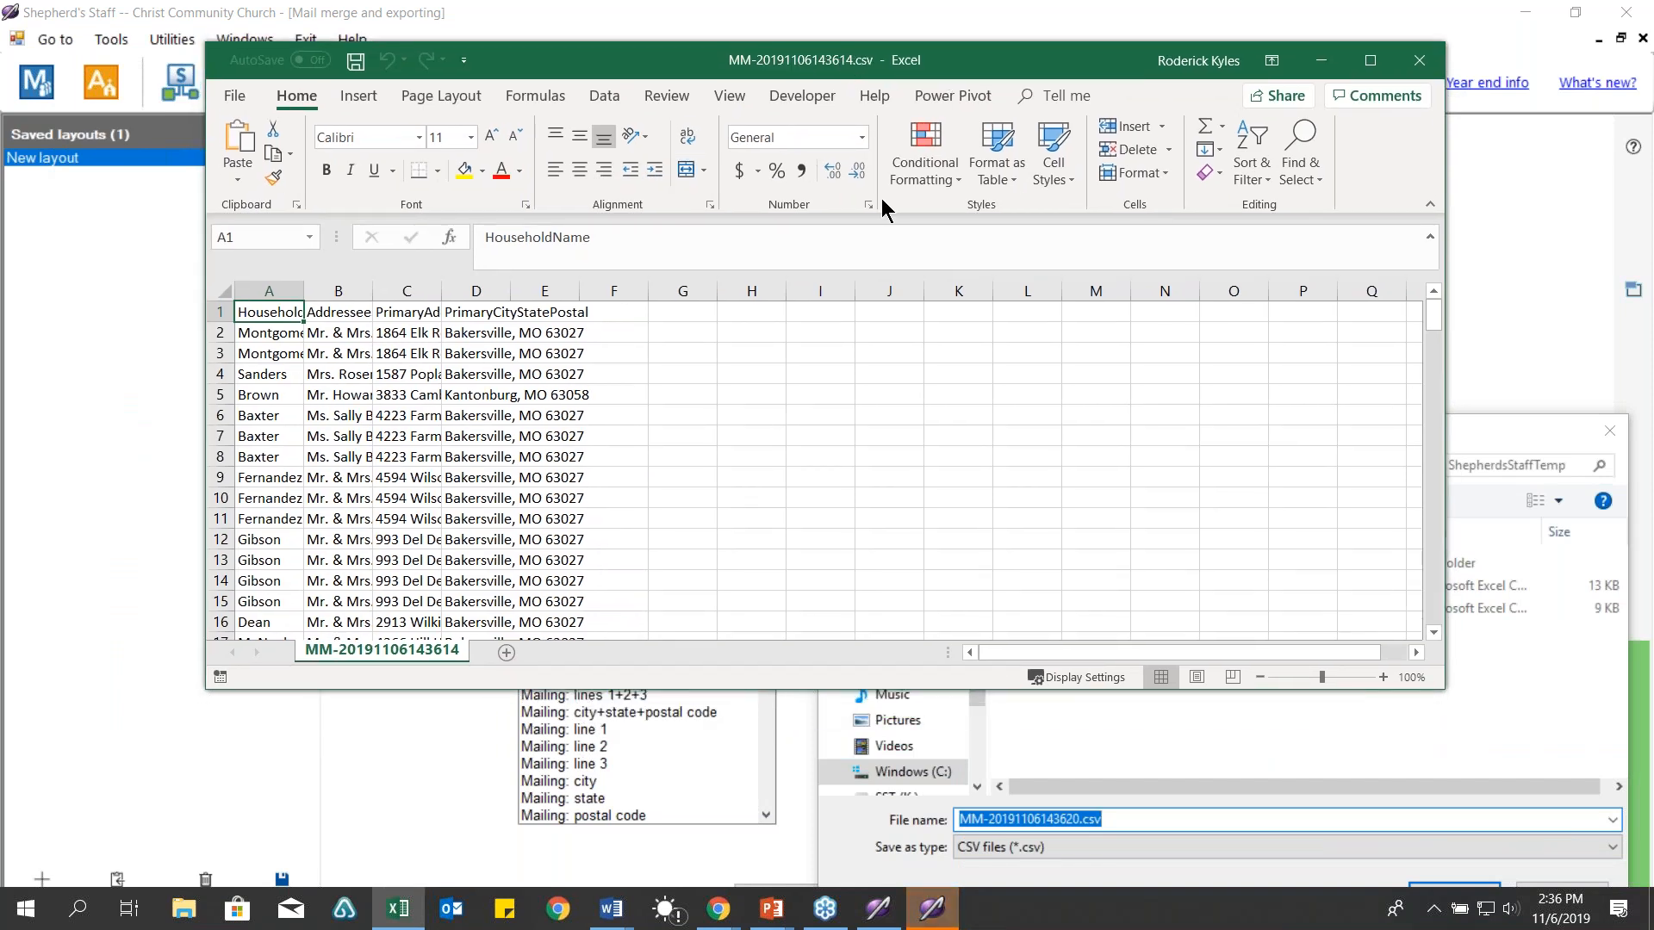
Step: Close the Export dialog and bring up the exported CSV in a larger Excel window
click(1388, 713)
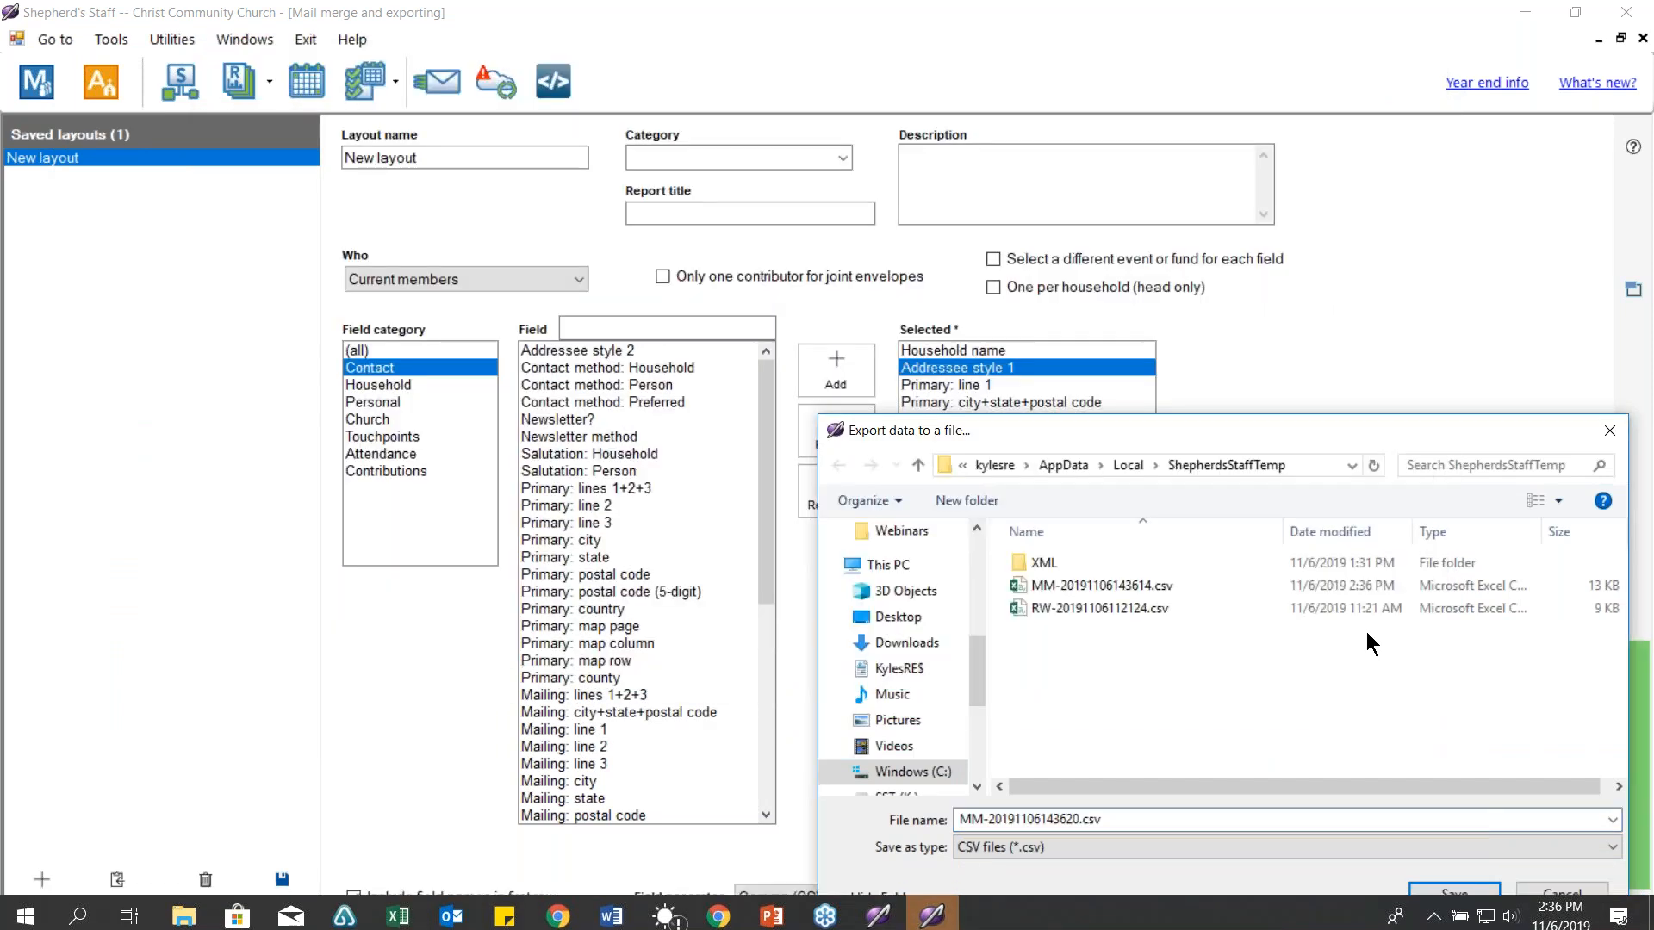
click(1619, 428)
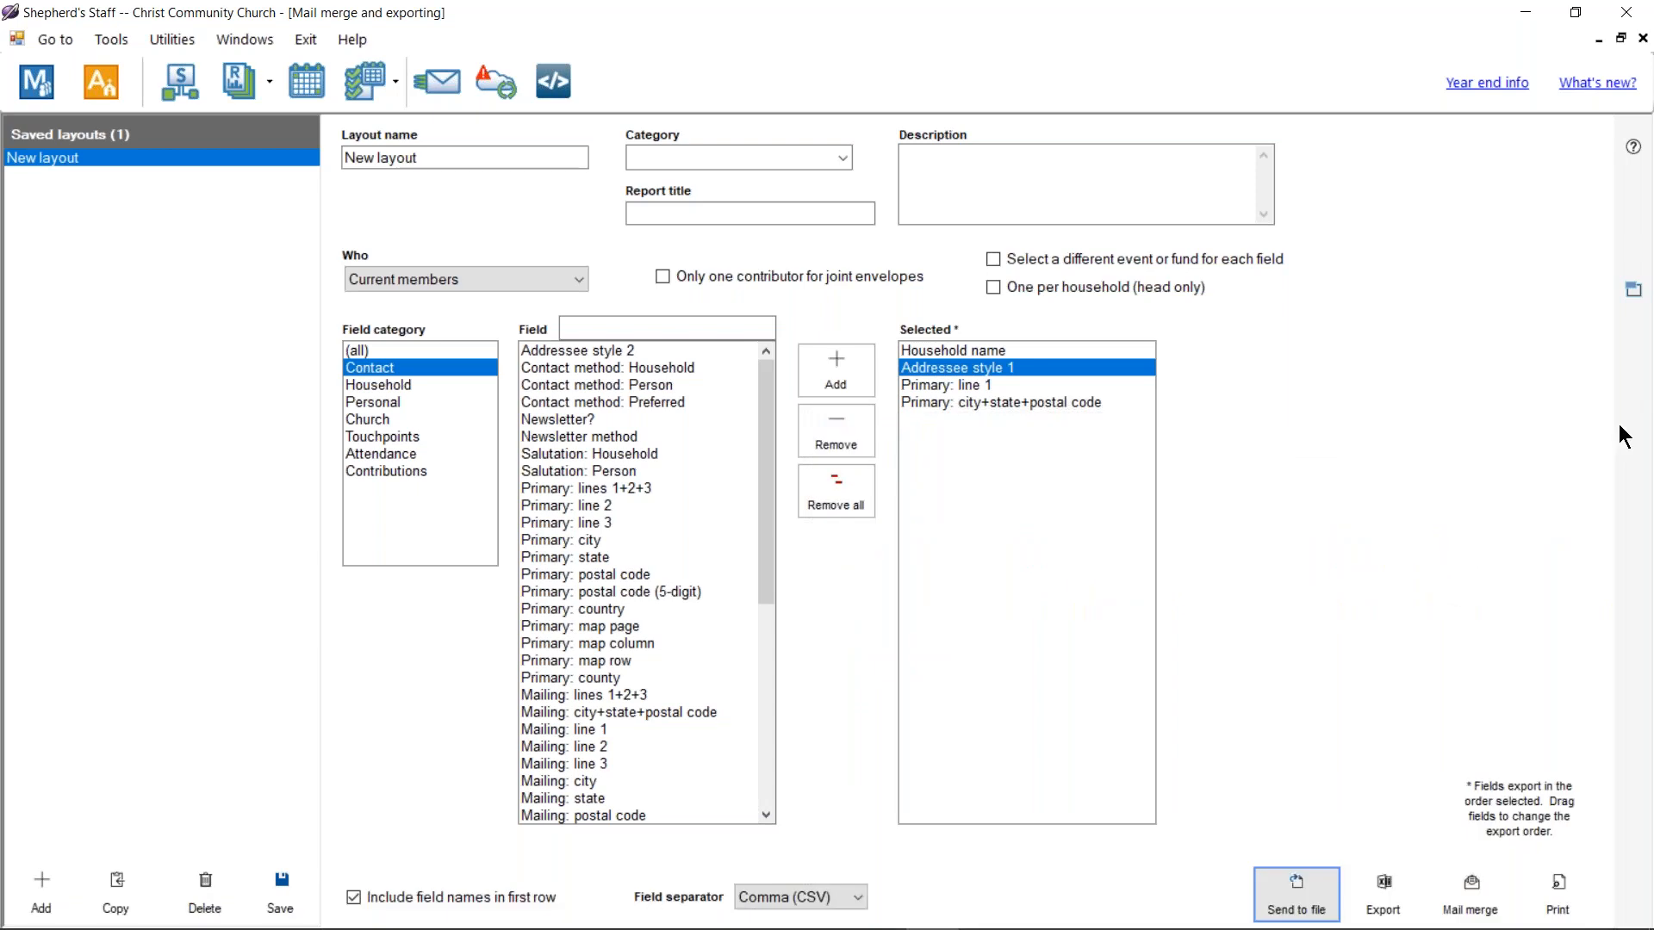
click(422, 911)
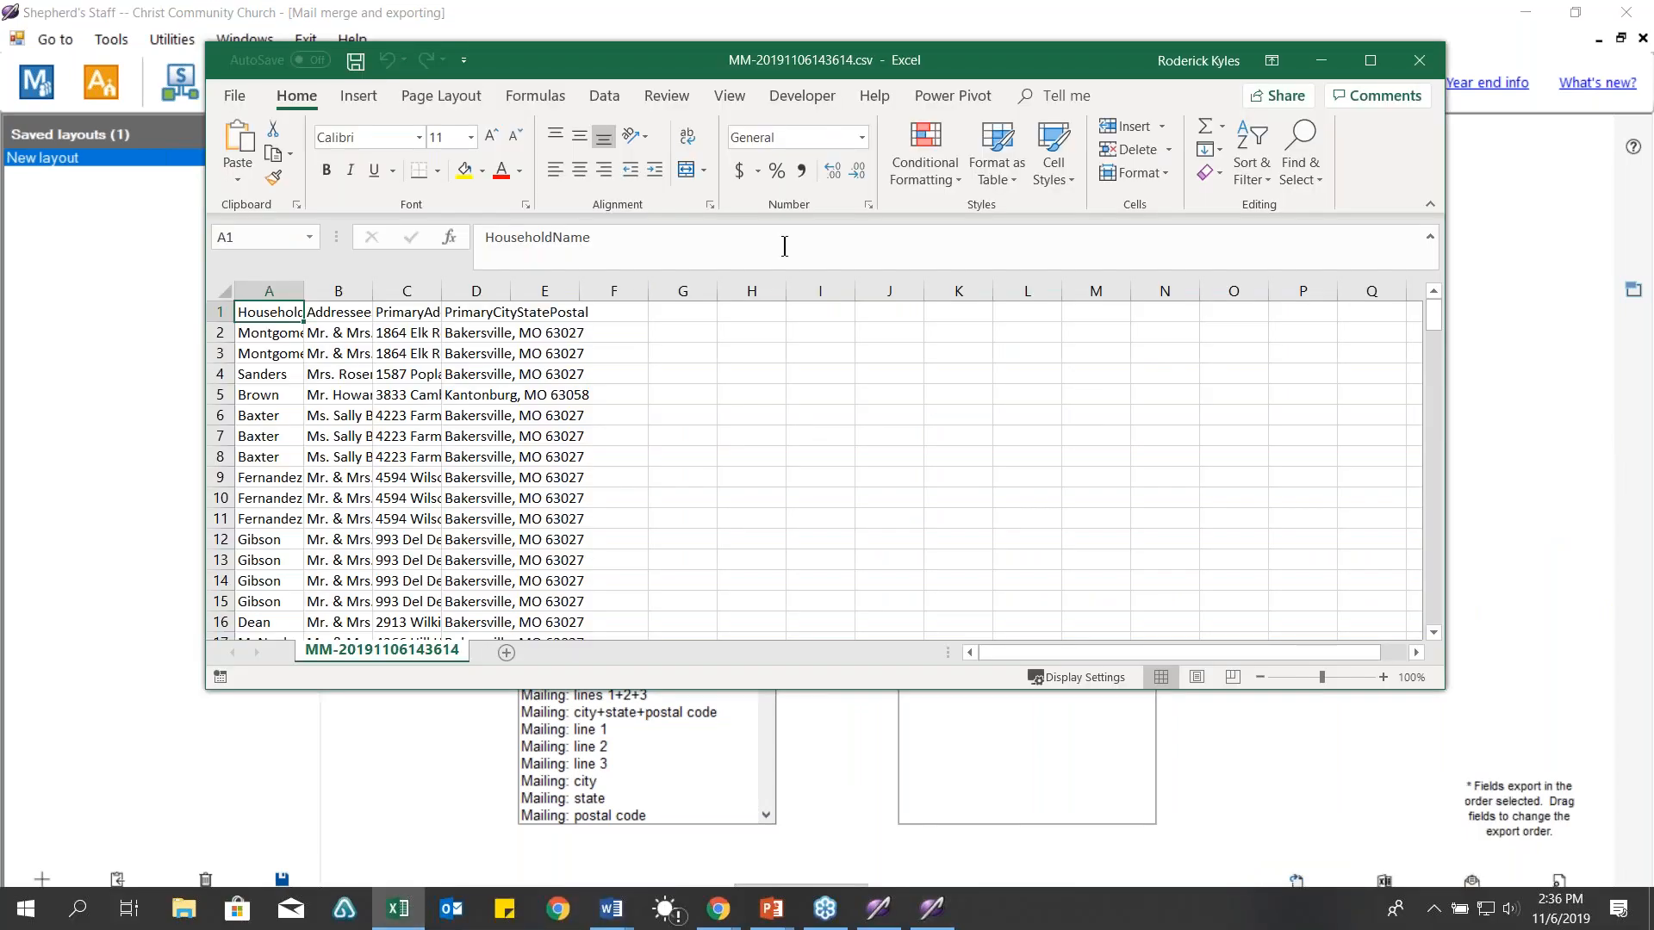
drag(886, 64, 841, 51)
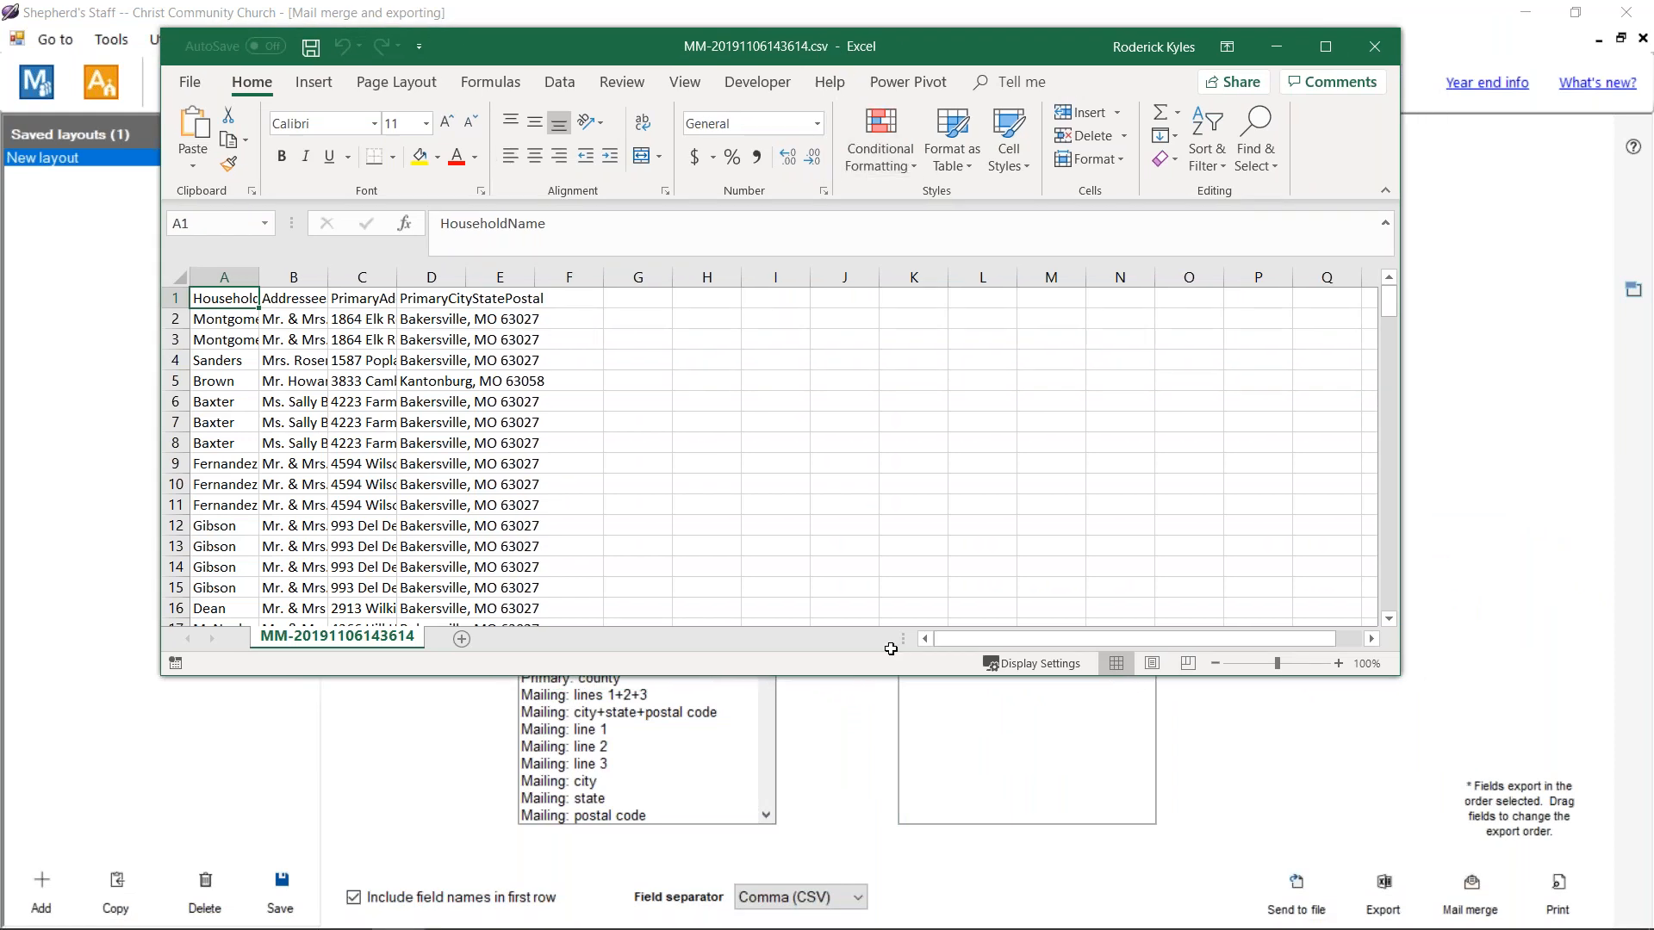
drag(1399, 675, 1512, 876)
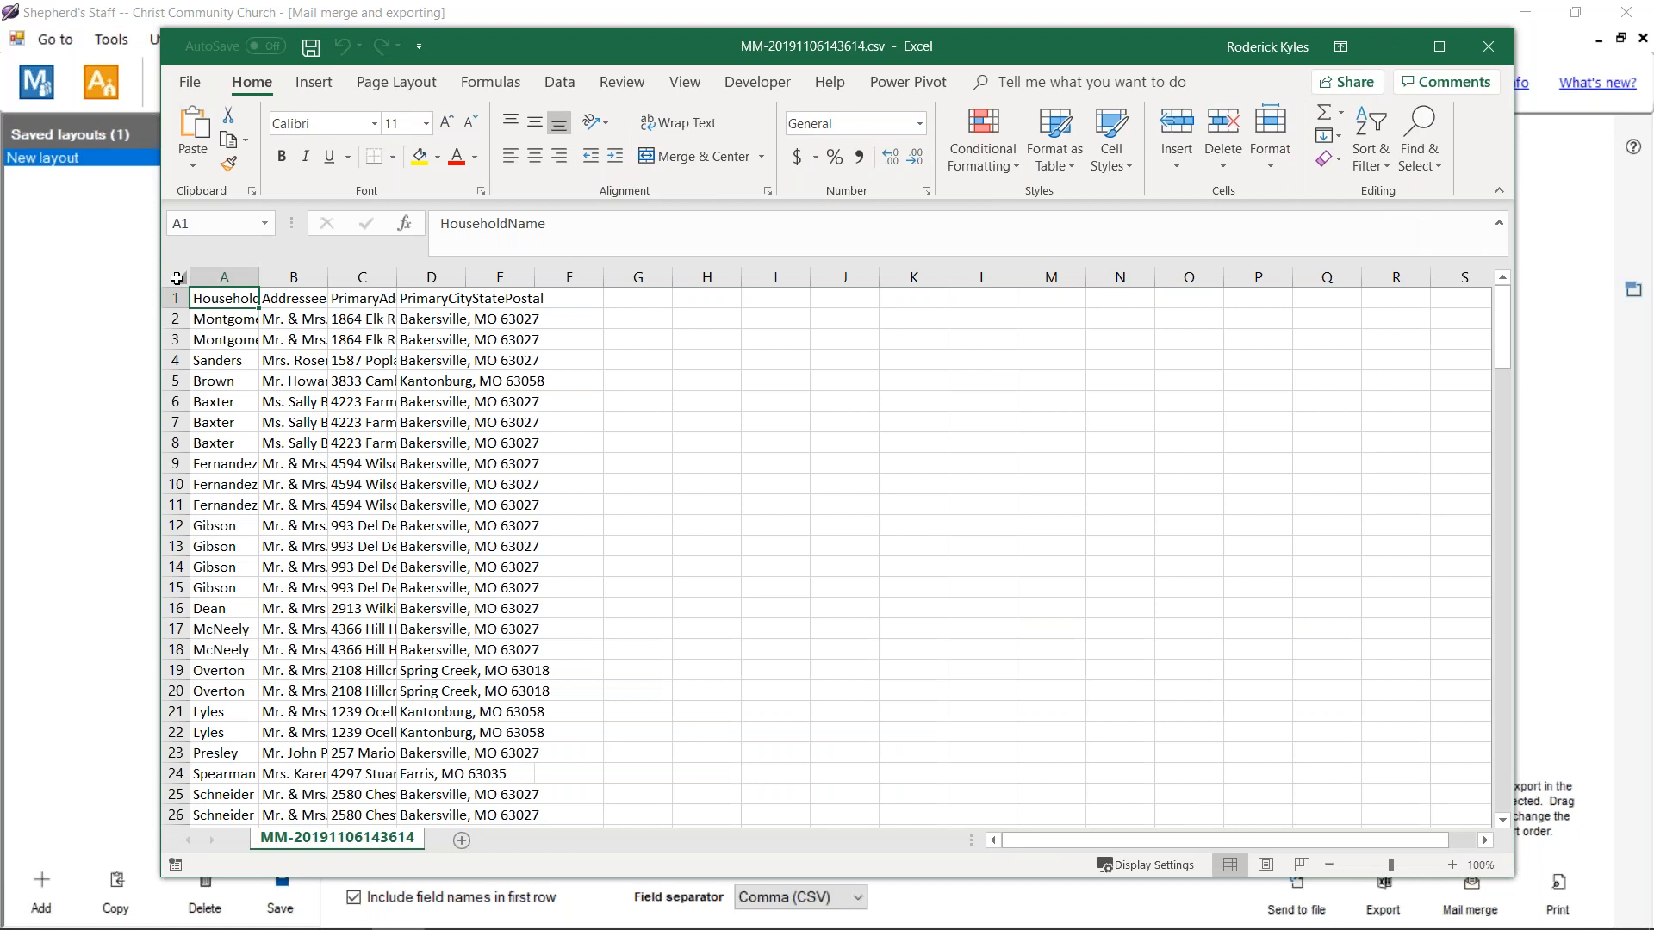
Step: Auto-fit all columns of the member list, then close the CSV without saving
click(180, 277)
double_click(260, 277)
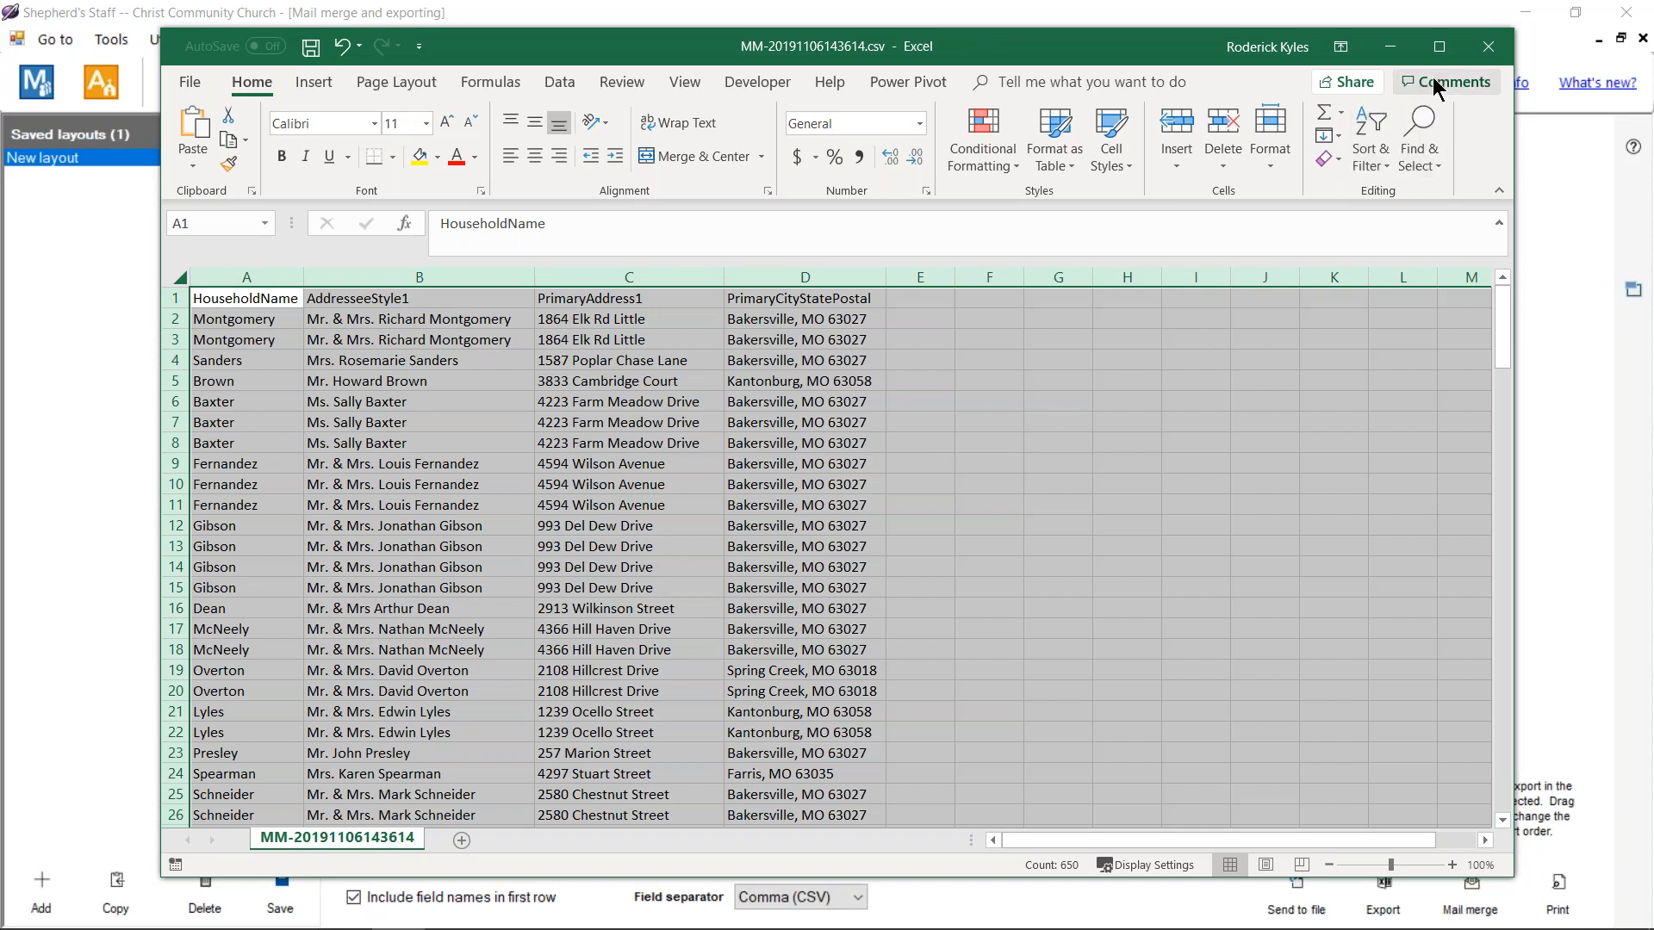
click(1480, 56)
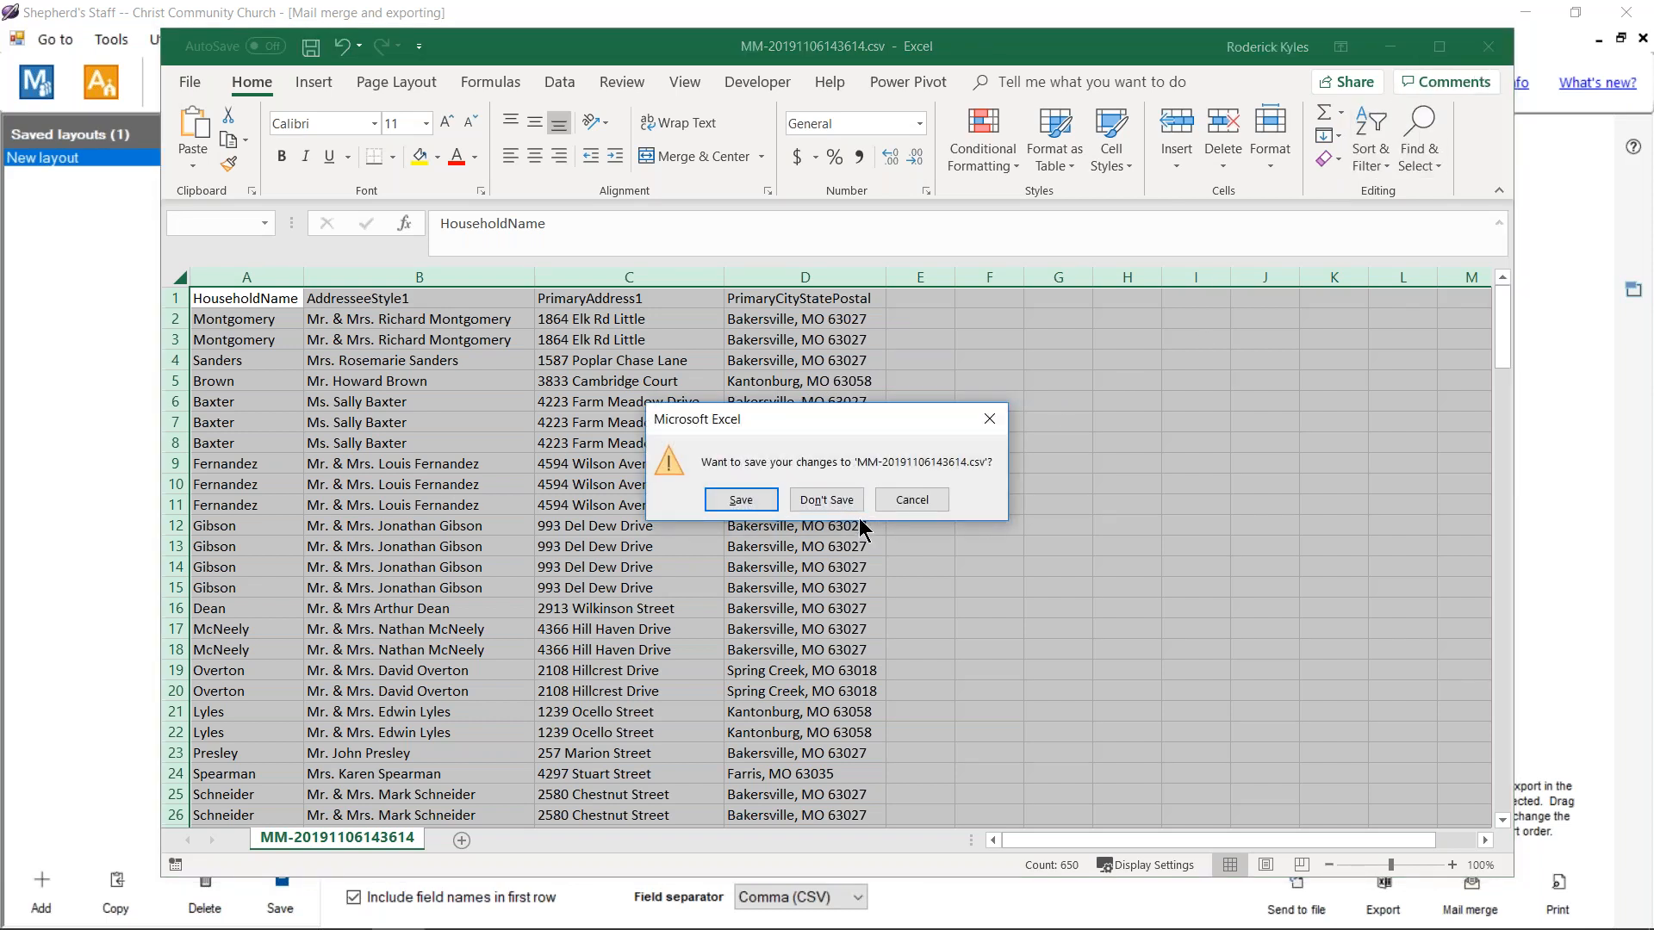
click(827, 499)
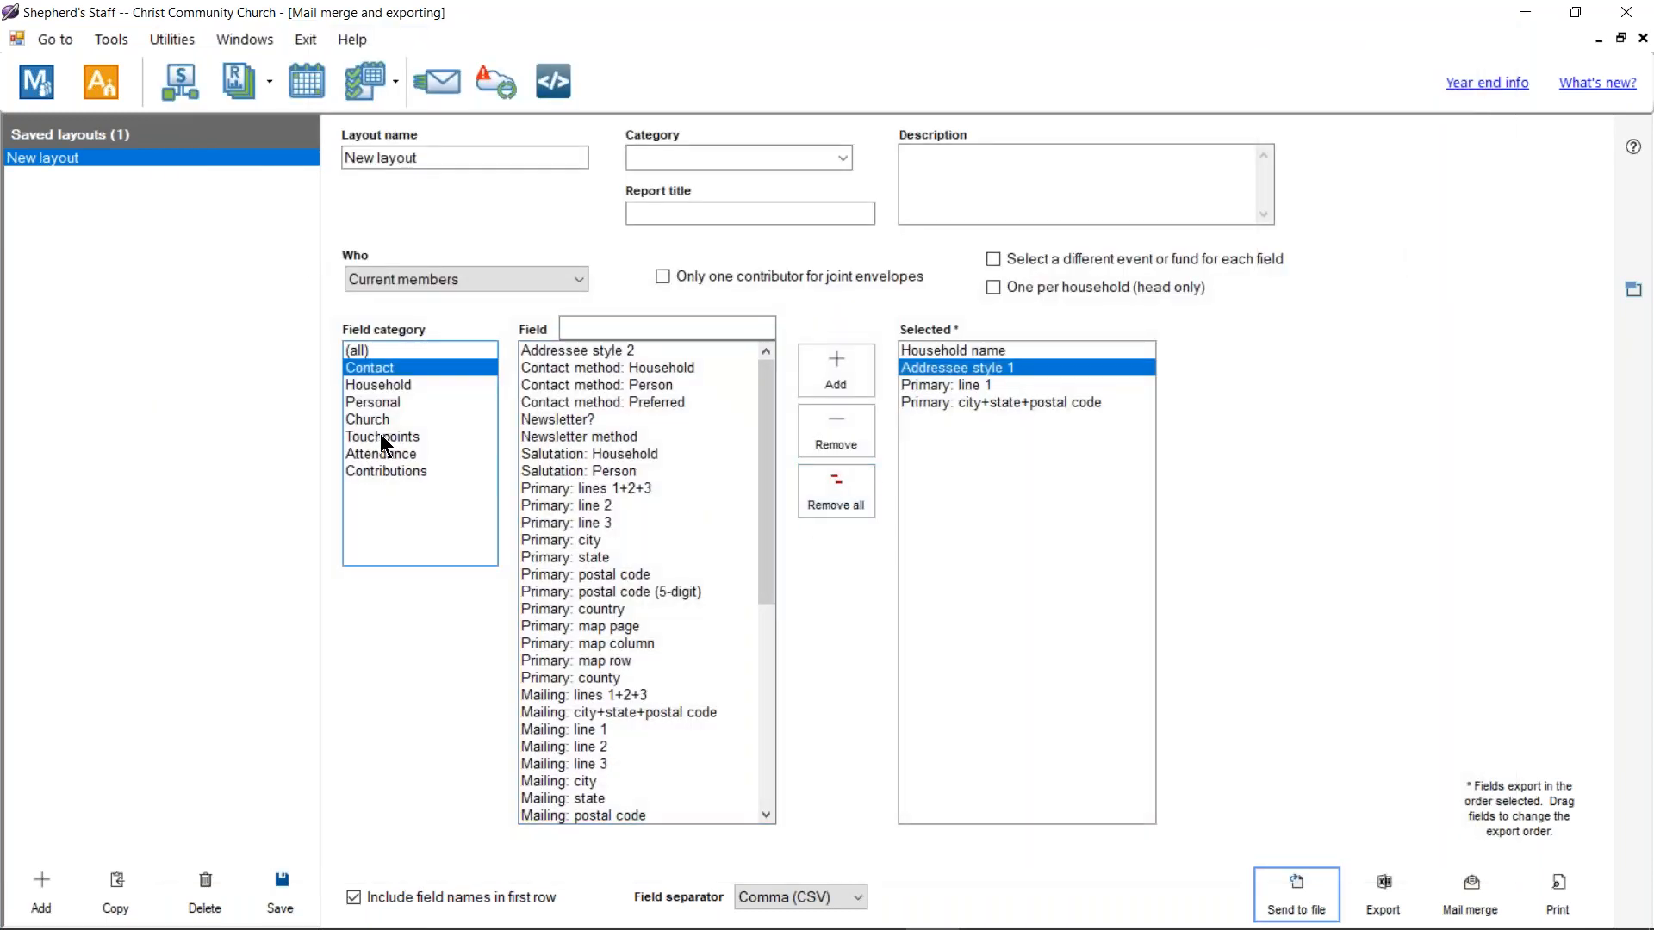
Step: Show the Contributions fields available for export, then bring up the Alt+Tab window switcher
click(384, 472)
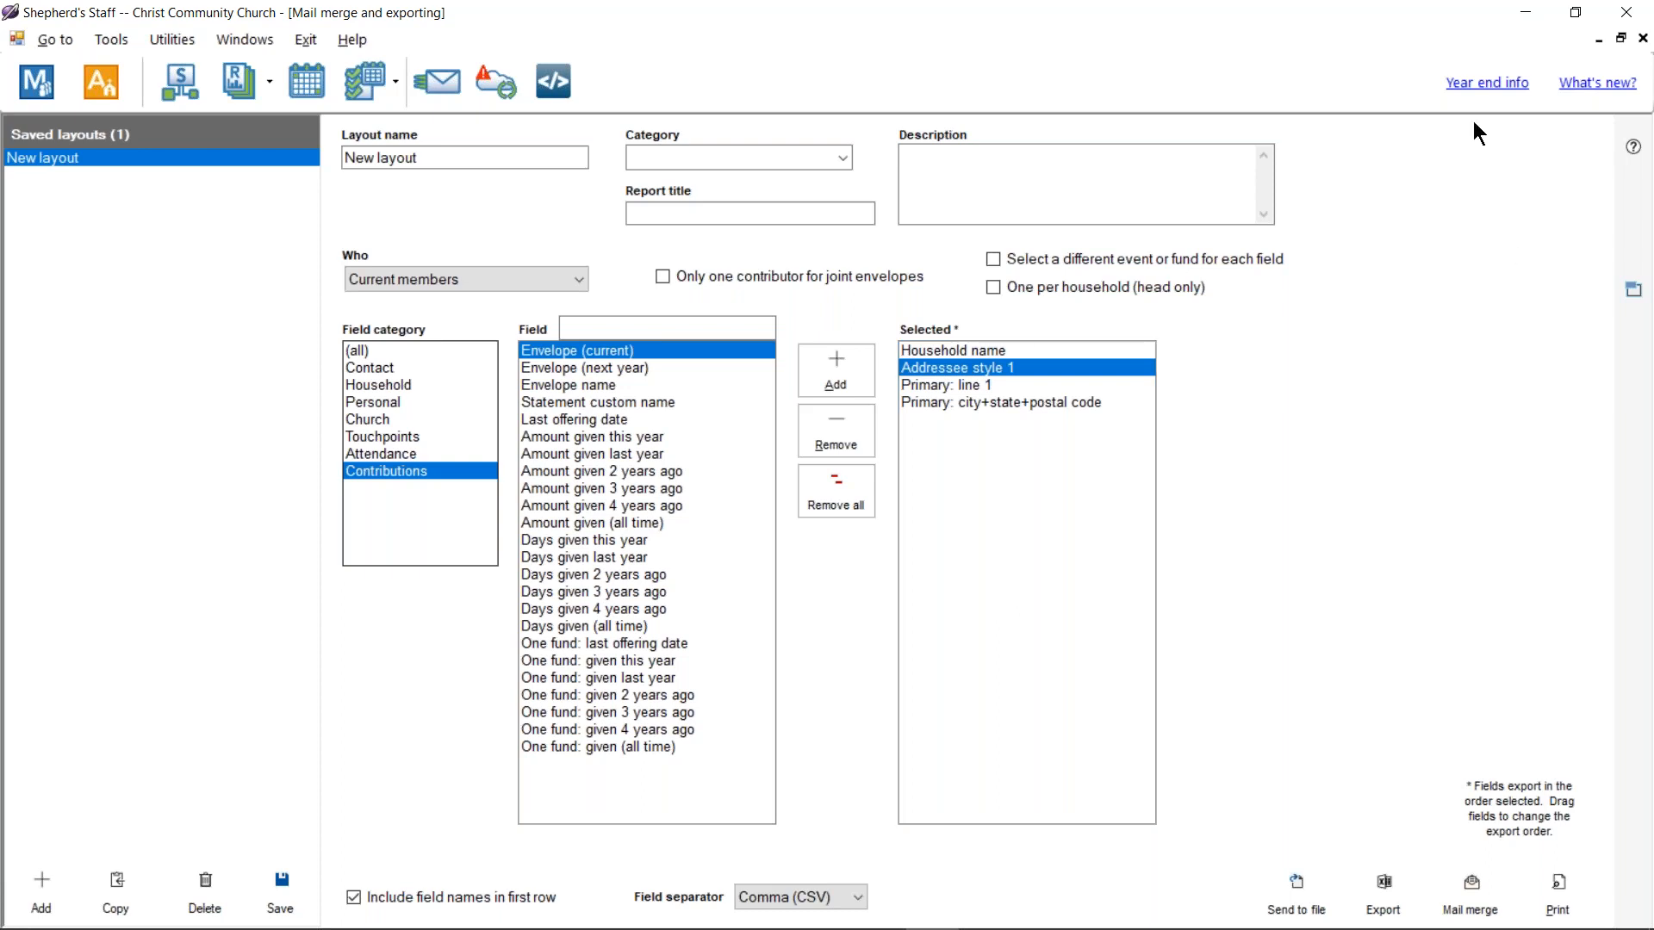
key(alt+Tab)
key(alt+Tab)
key(alt+Tab)
key(alt+Tab)
key(alt+Tab)
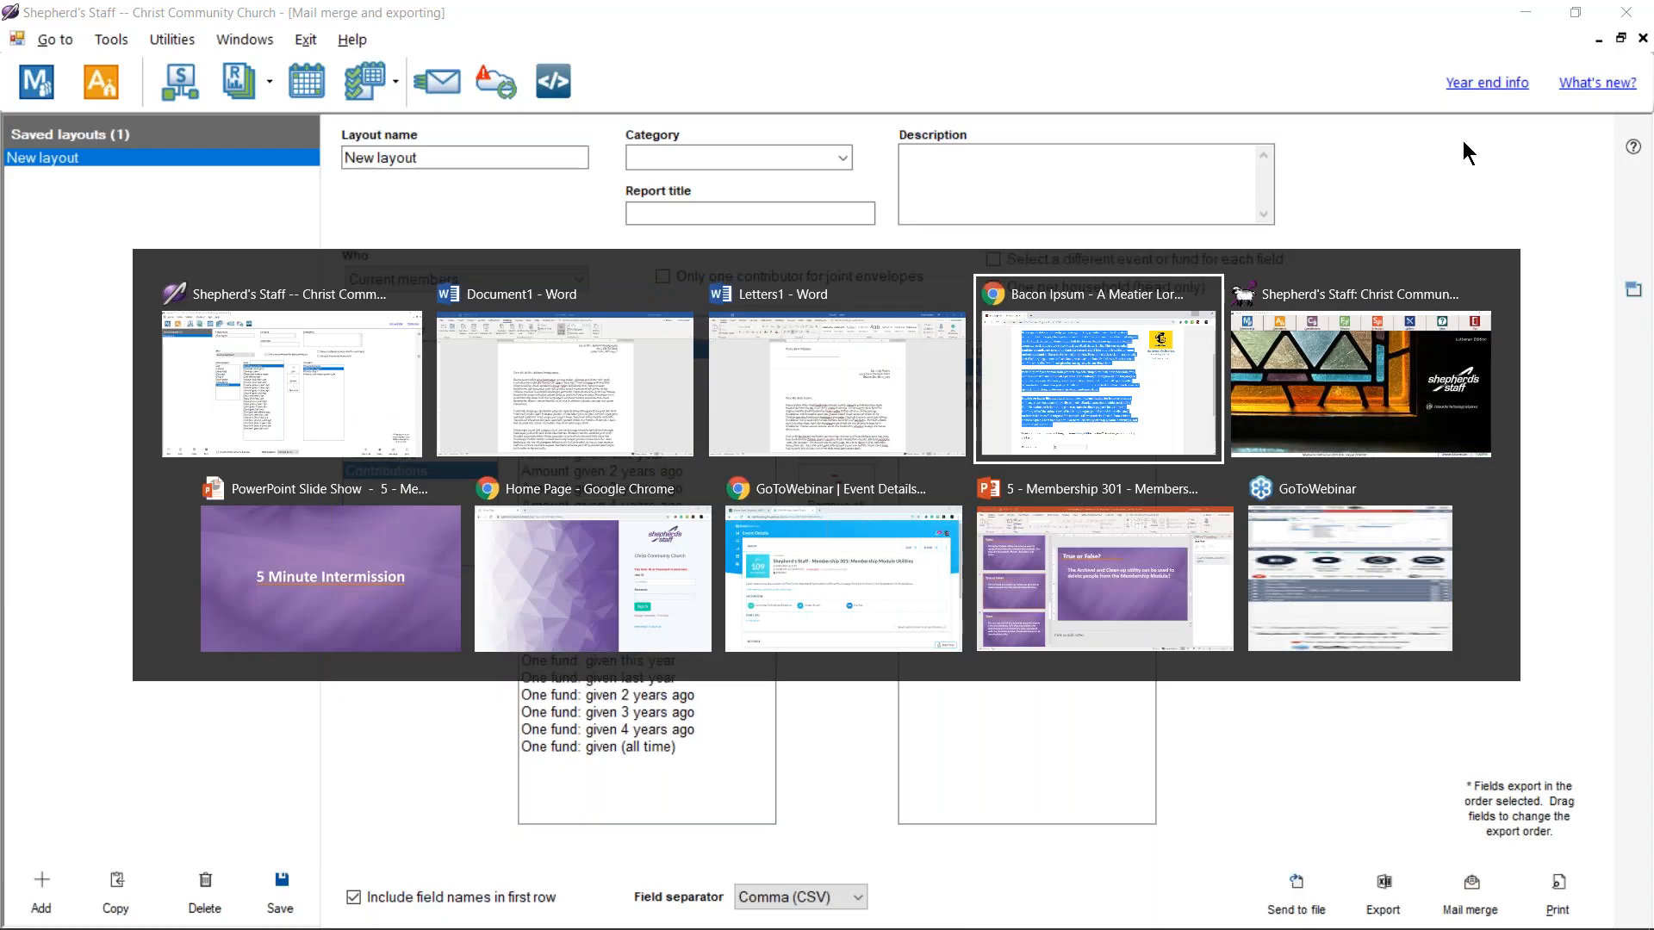